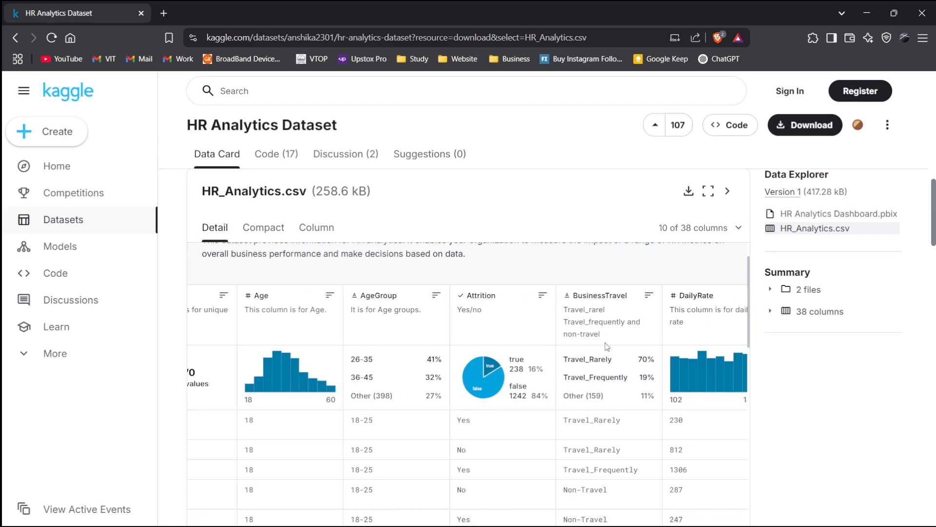
- Display all 38 columns of HR_Analytics.csv in the dataset preview by selecting every column
scroll(607, 346, "right", 5)
scroll(607, 346, "right", 1)
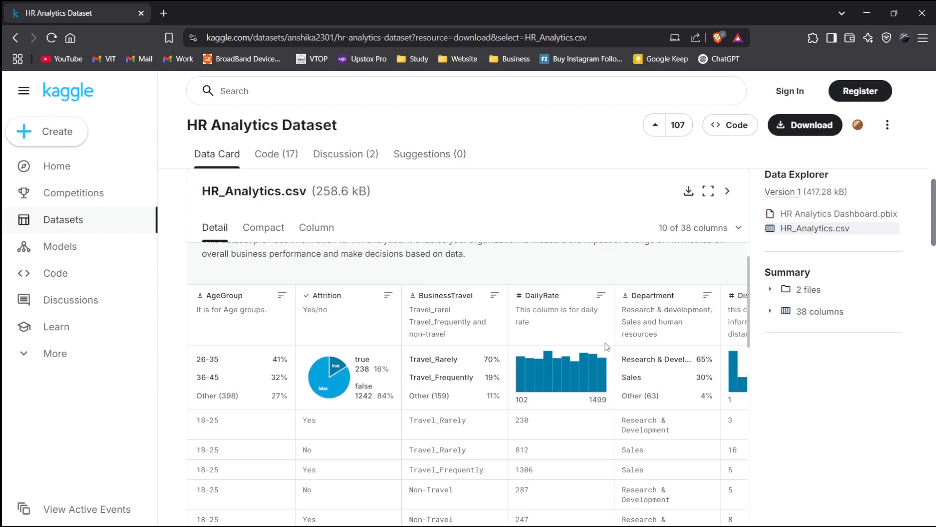
left_click(690, 237)
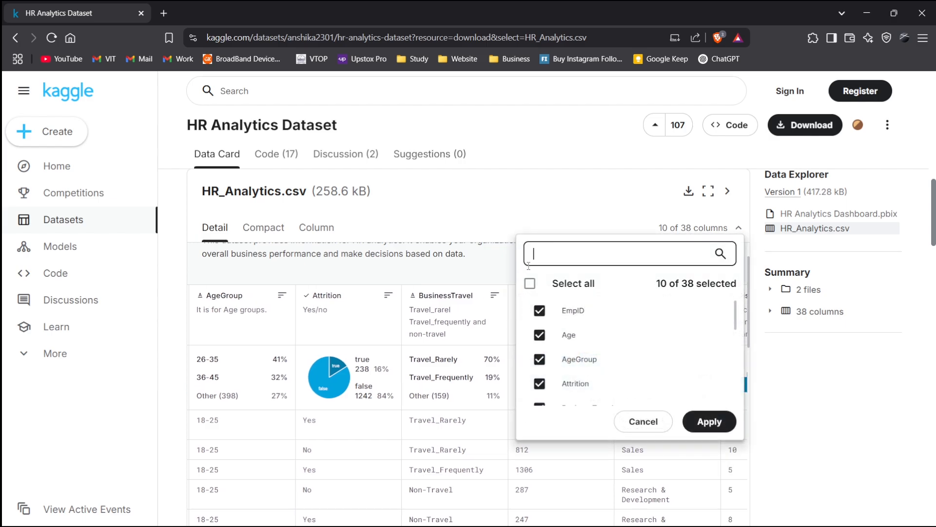
left_click(529, 283)
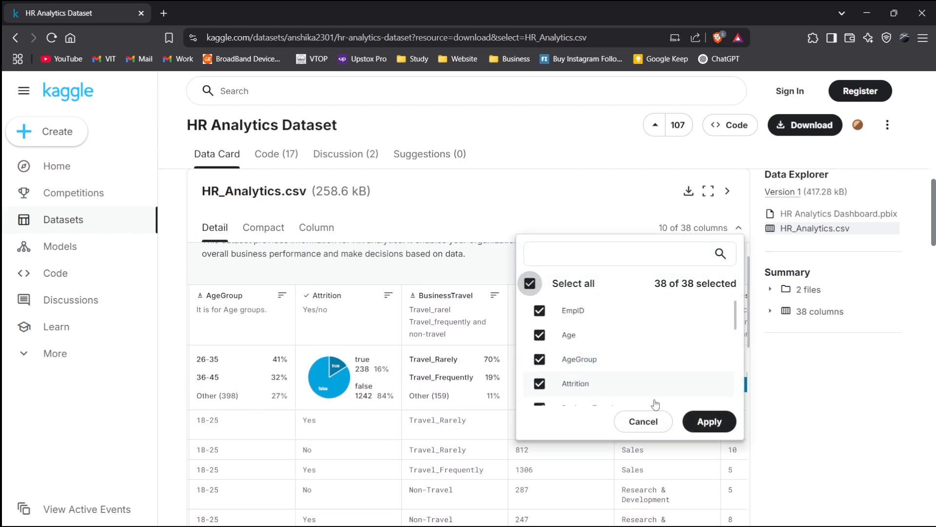
left_click(708, 421)
- Browse the preview's columns and distributions from Department and Education through JobRole and JobSatisfaction
scroll(555, 405, "right", 10)
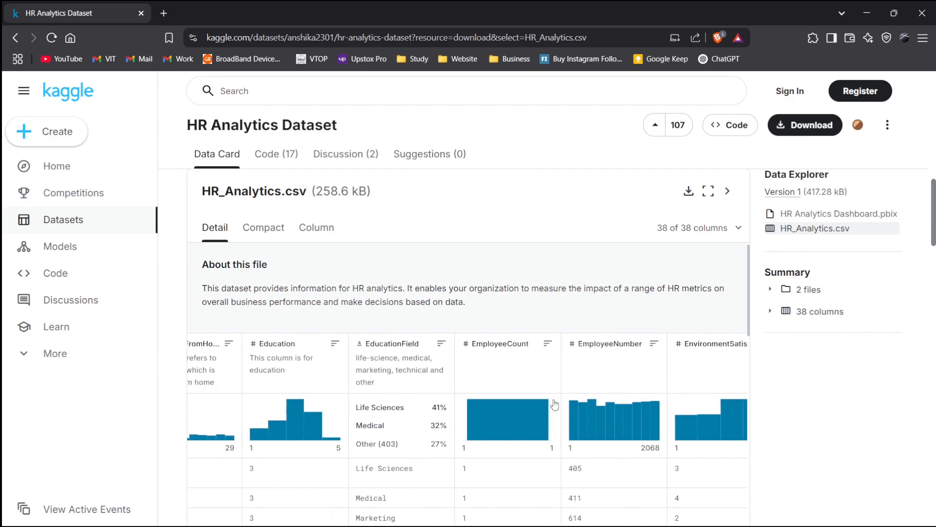
scroll(555, 405, "left", 5)
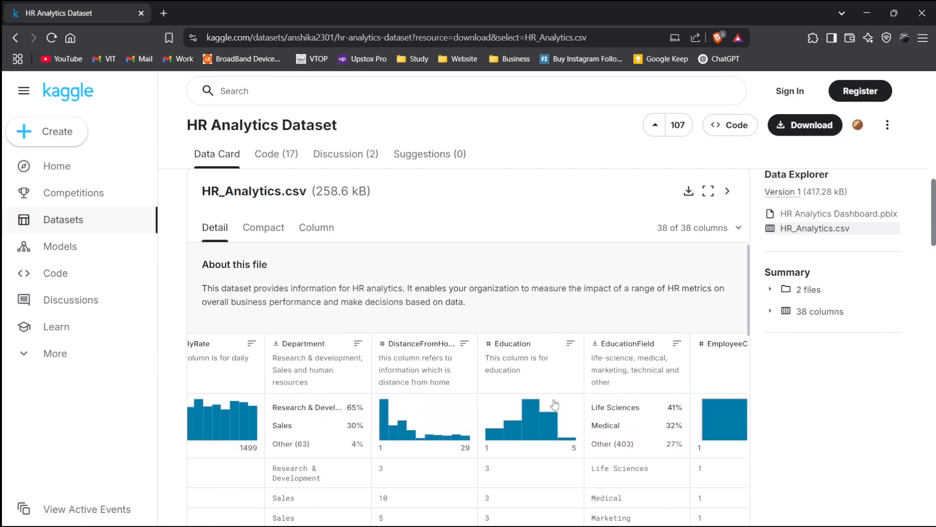
scroll(555, 405, "right", 3)
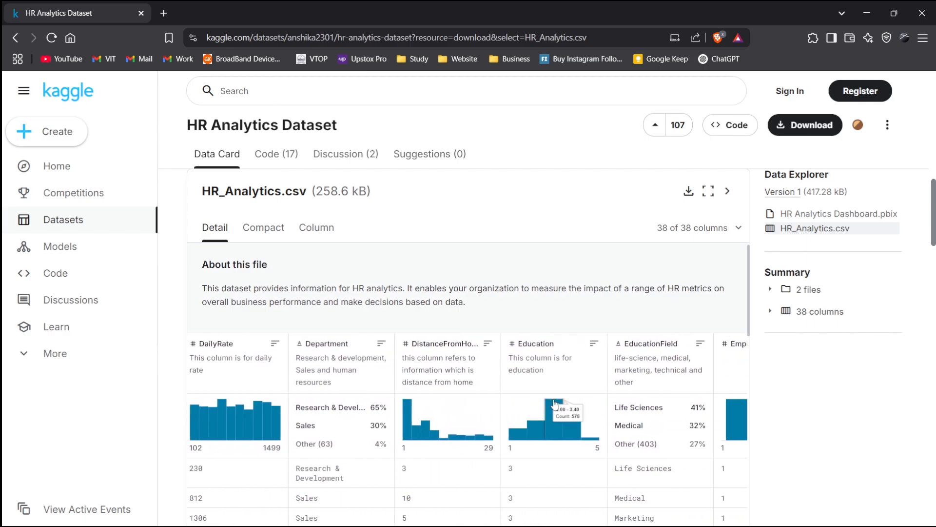
scroll(555, 404, "down", 2)
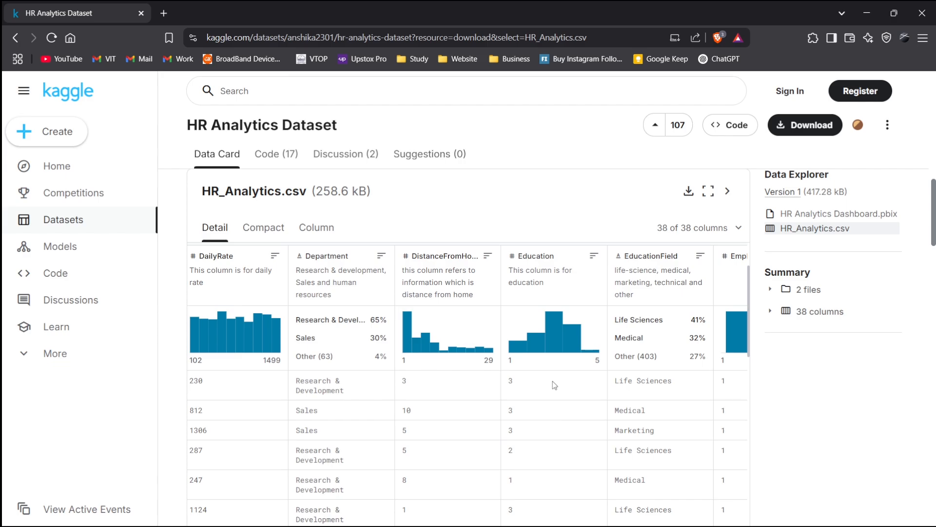
scroll(553, 382, "right", 3)
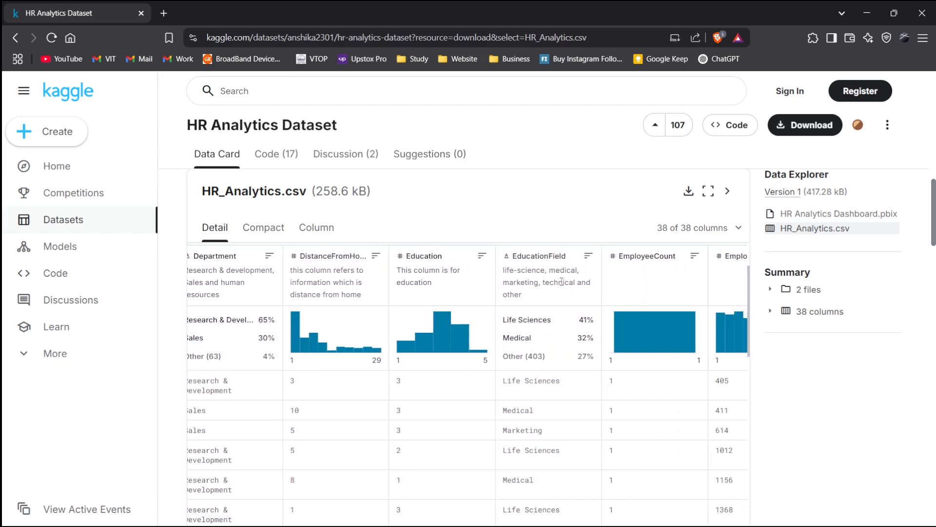
scroll(561, 337, "right", 3)
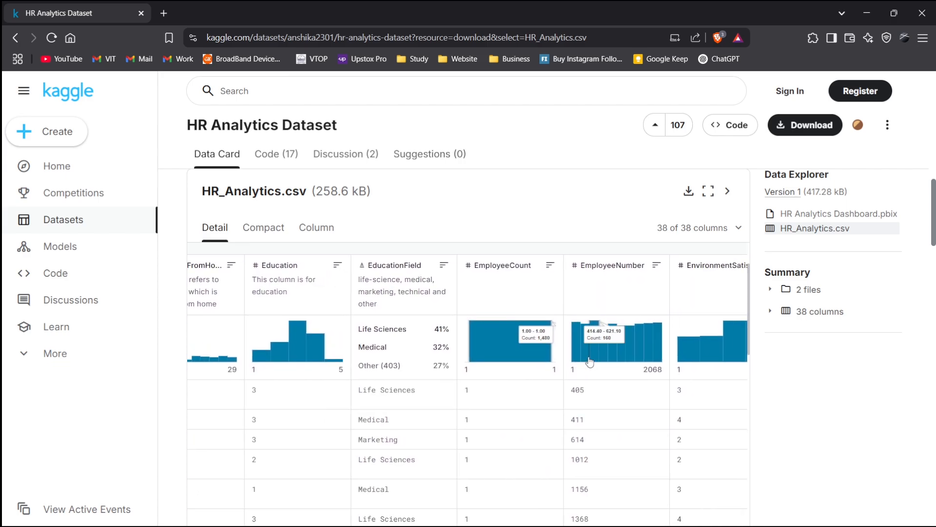
scroll(638, 303, "right", 3)
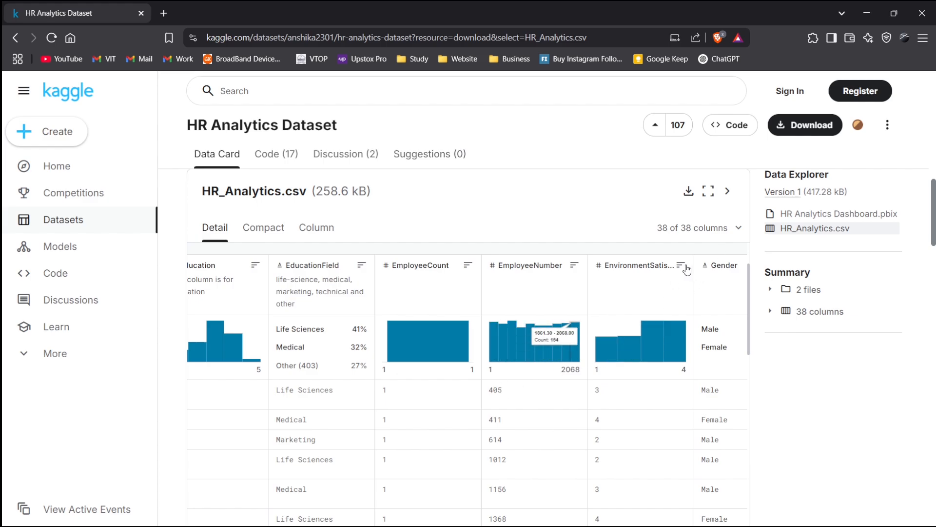
scroll(656, 331, "right", 4)
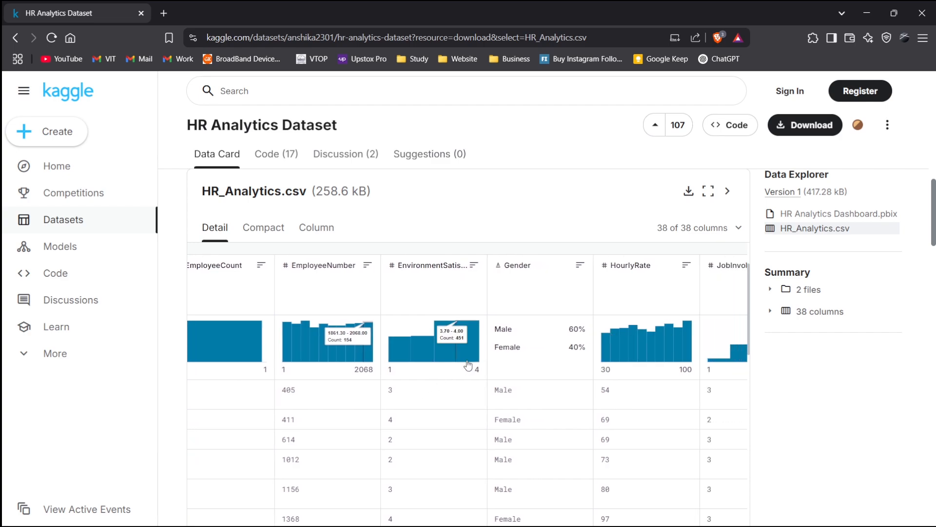
scroll(436, 438, "down", 5)
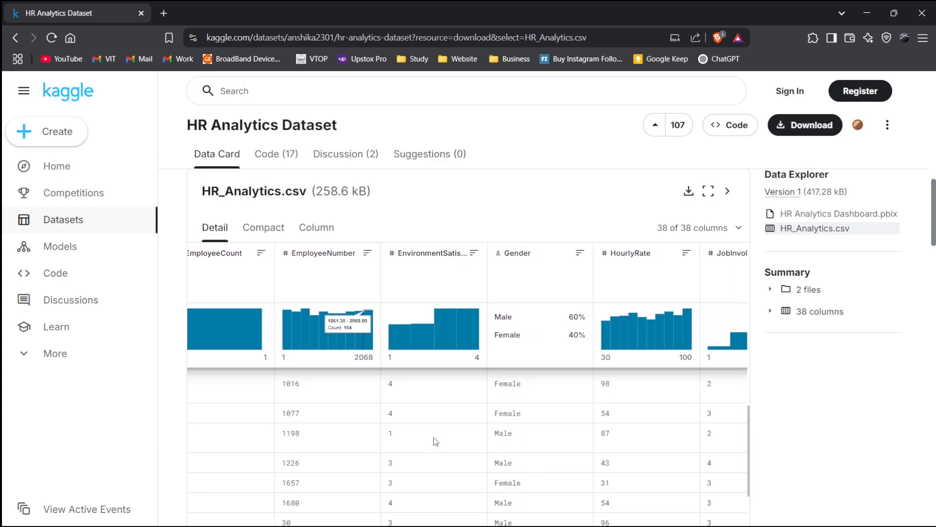
scroll(435, 441, "up", 8)
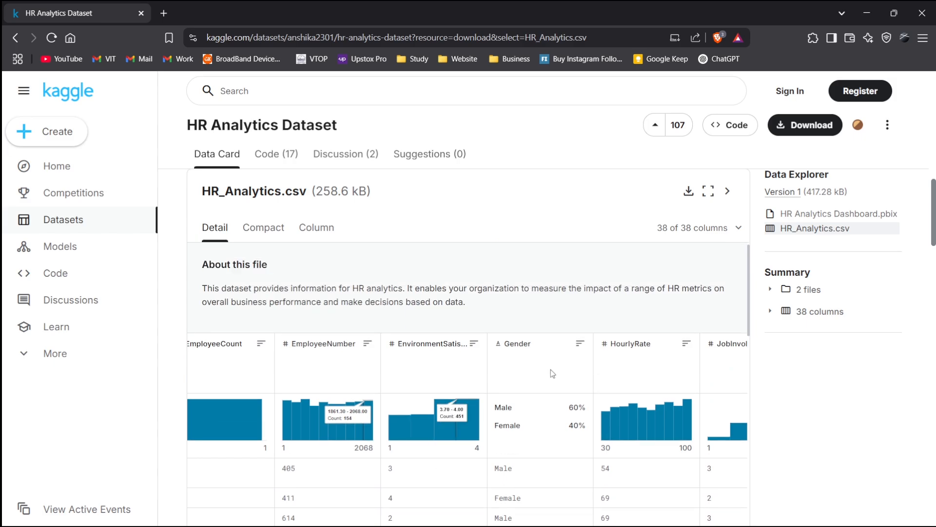
scroll(551, 369, "down", 3)
scroll(517, 348, "down", 1)
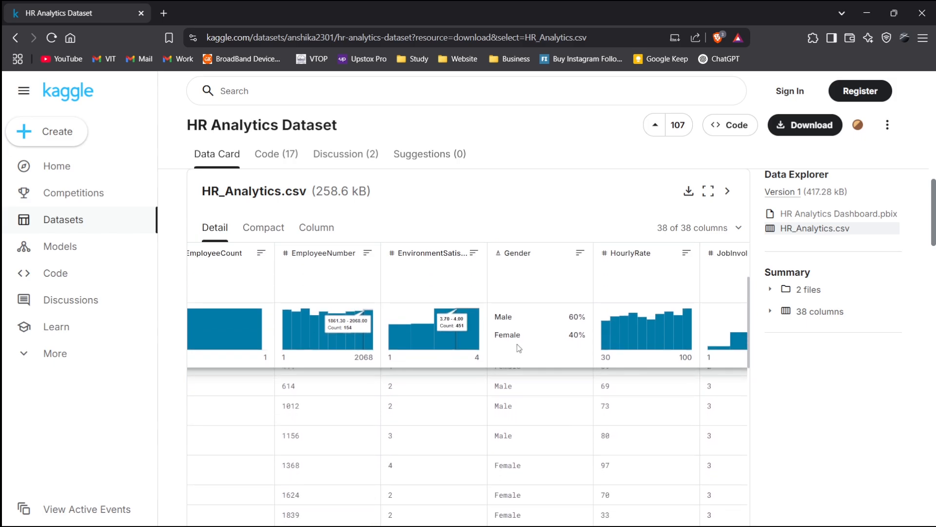
scroll(517, 348, "right", 6)
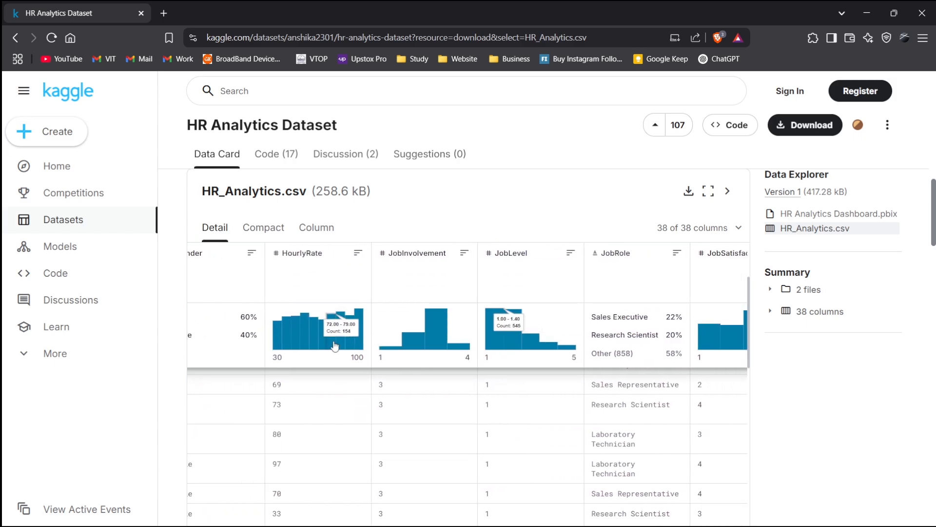
scroll(442, 343, "left", 2)
scroll(442, 342, "right", 2)
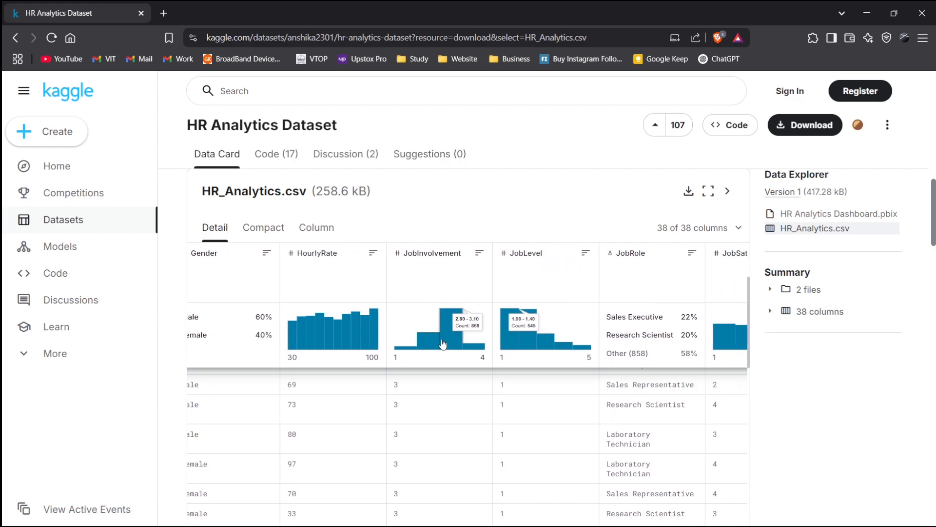
scroll(418, 306, "right", 1)
scroll(418, 304, "right", 1)
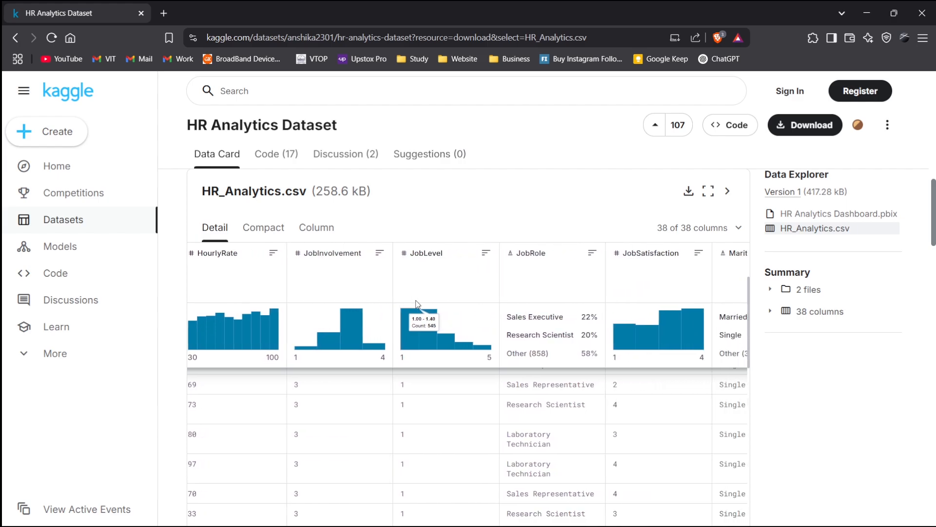
scroll(465, 352, "down", 5)
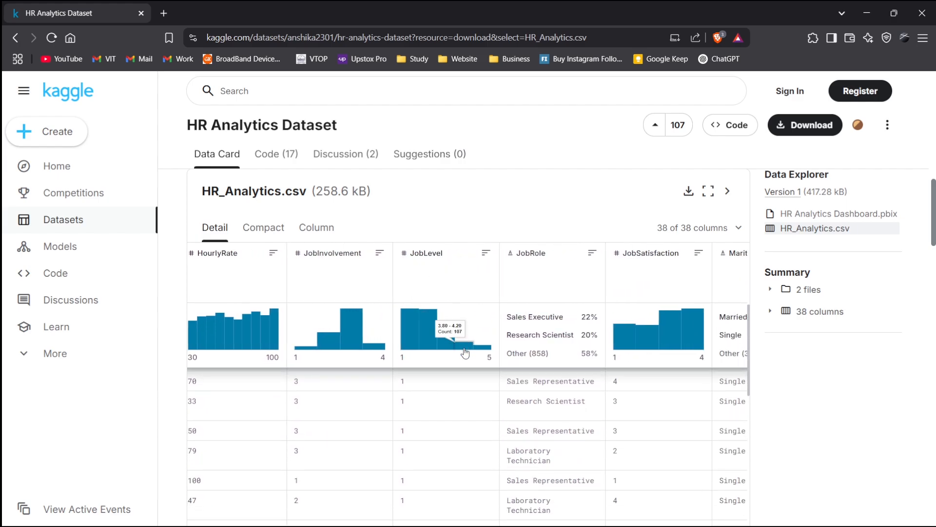
- Browse the preview's columns and distributions from HourlyRate through StandardHours and StockOptionLevel
scroll(465, 352, "left", 1)
scroll(466, 352, "up", 2)
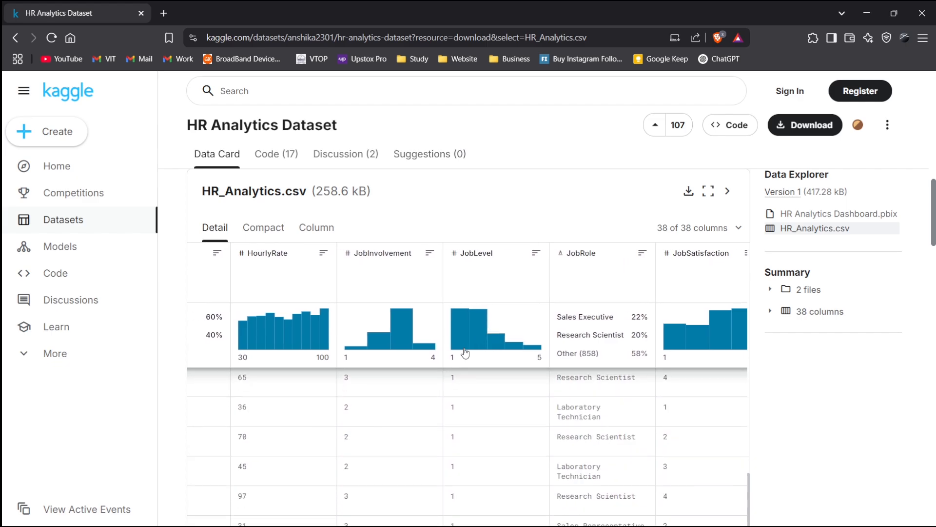
scroll(465, 352, "down", 3)
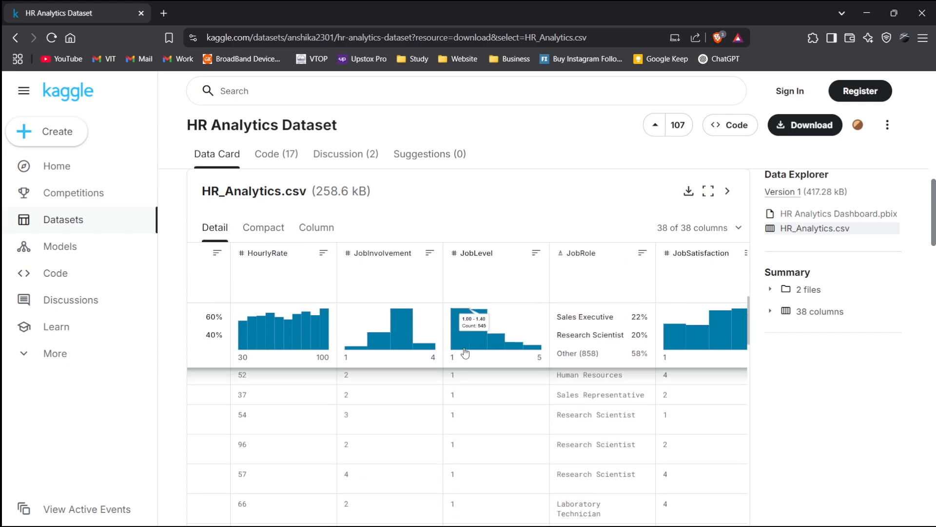
scroll(463, 351, "right", 4)
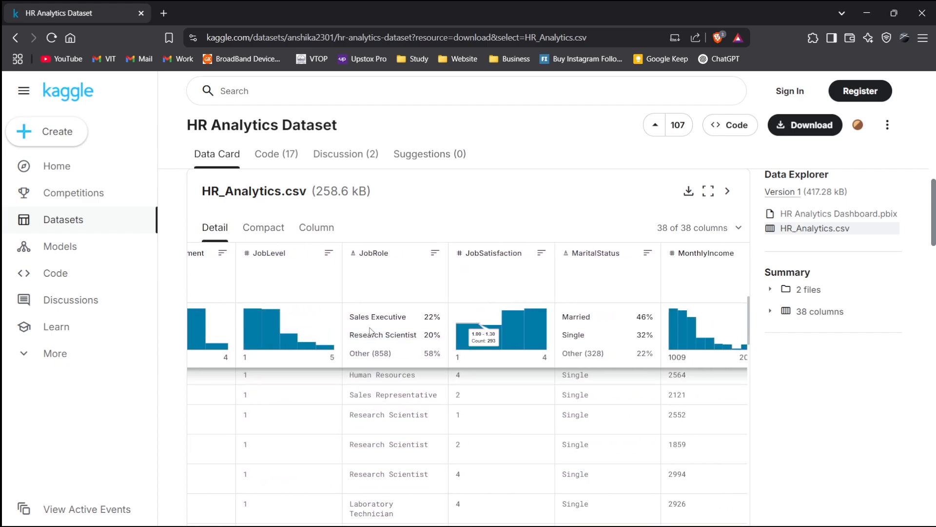
scroll(487, 332, "right", 1)
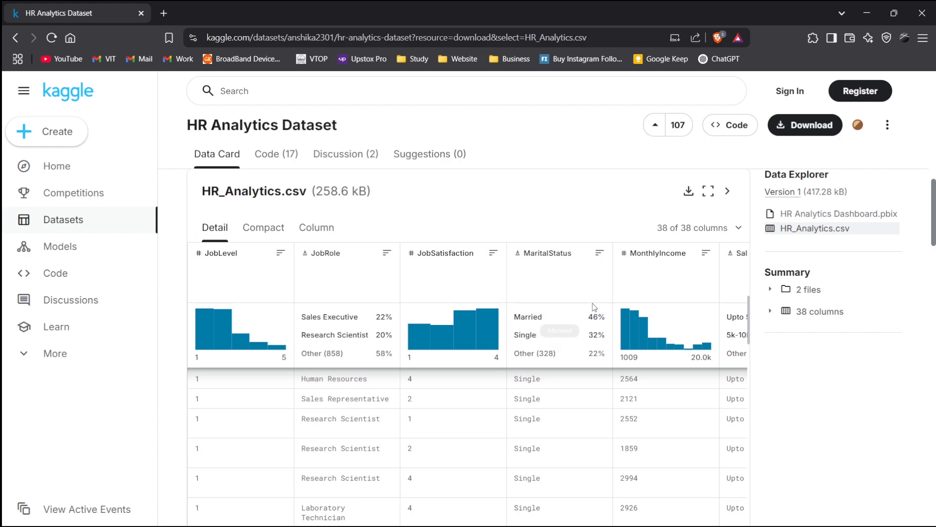
scroll(584, 315, "right", 2)
scroll(584, 315, "right", 5)
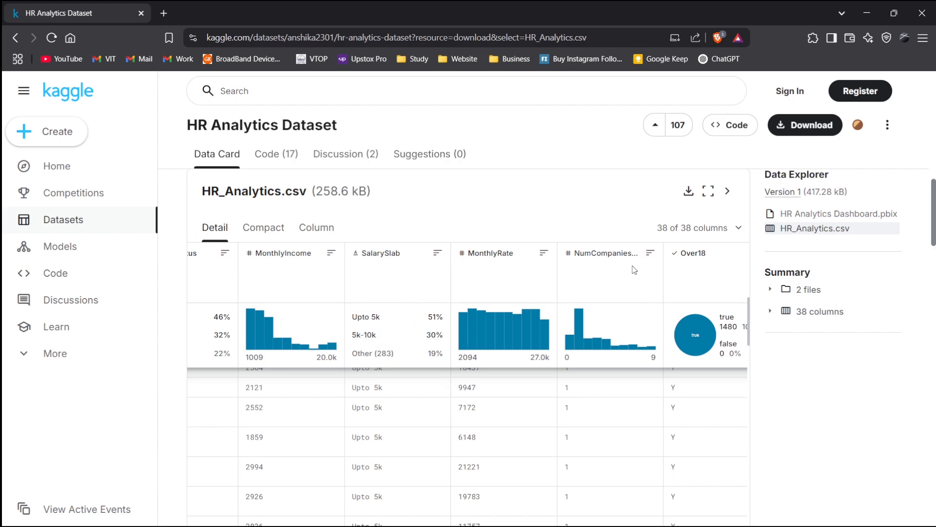
scroll(603, 276, "right", 2)
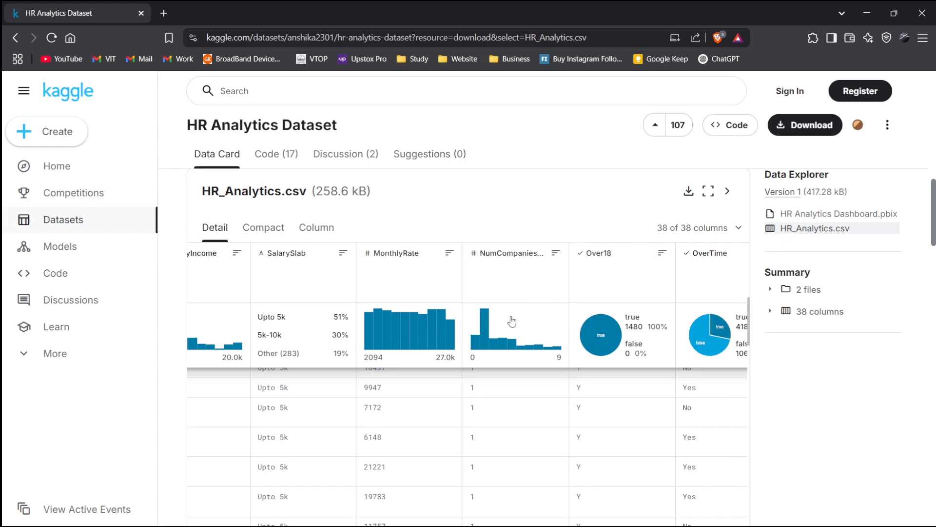
scroll(601, 293, "right", 2)
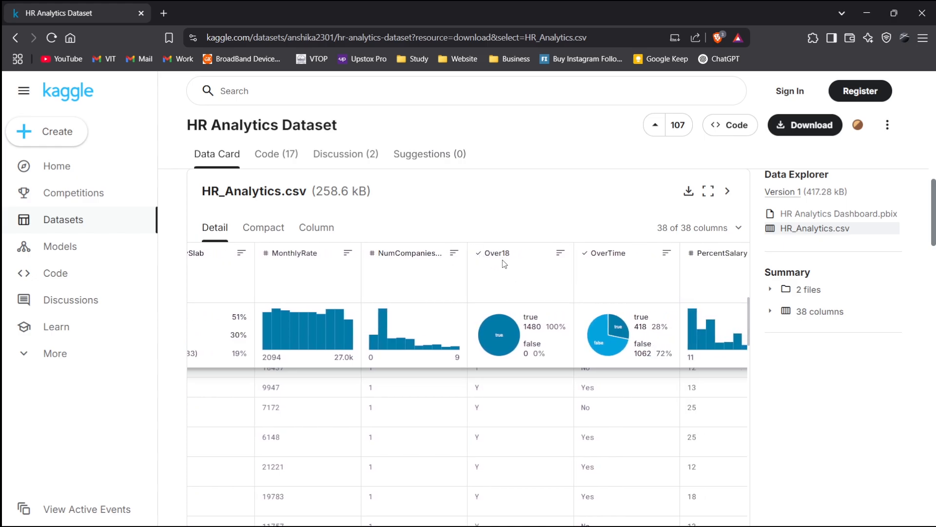
scroll(635, 289, "right", 2)
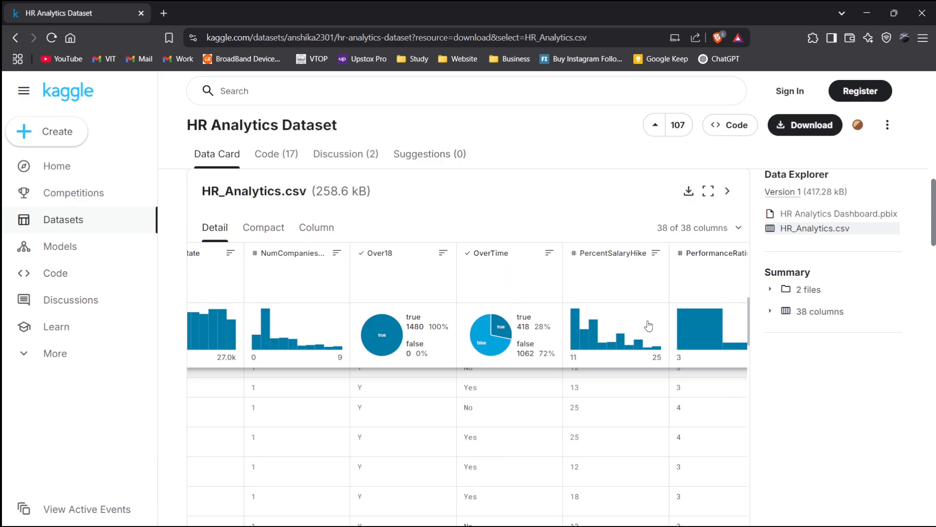
scroll(639, 289, "right", 3)
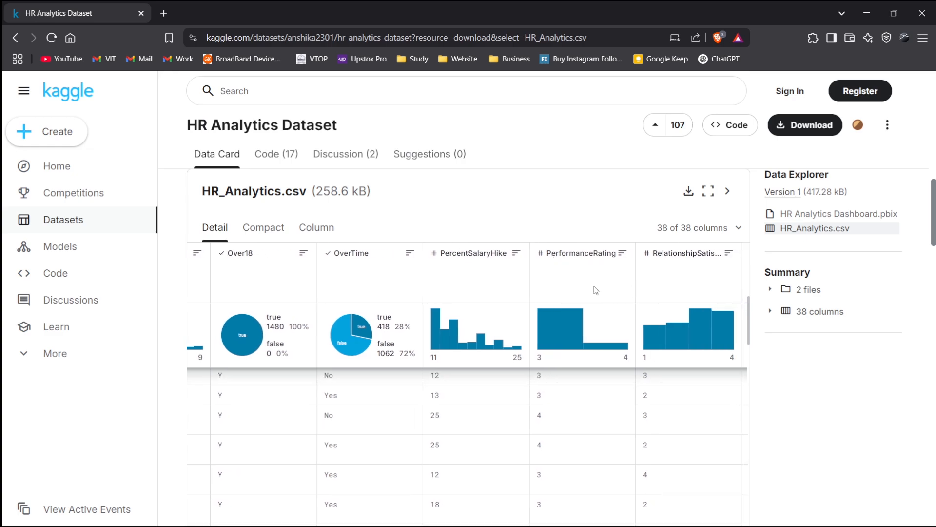
scroll(595, 289, "right", 4)
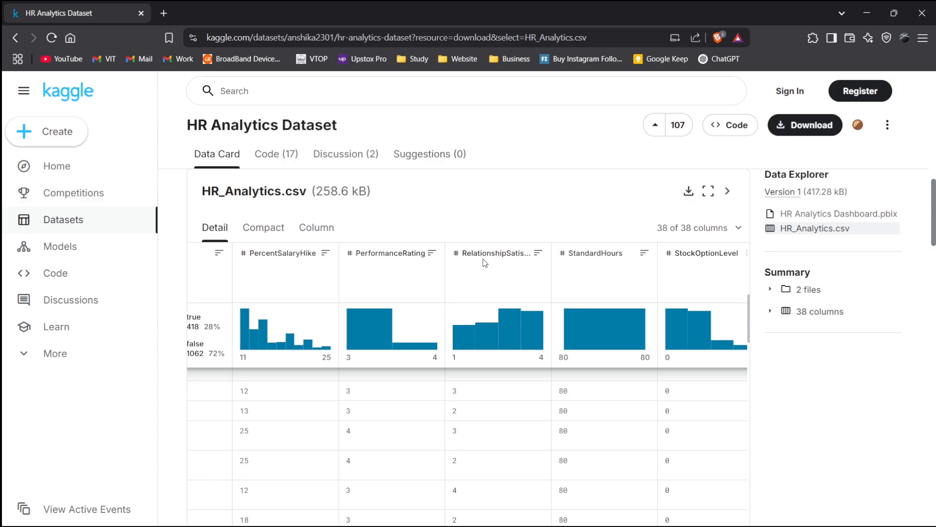
scroll(615, 319, "right", 3)
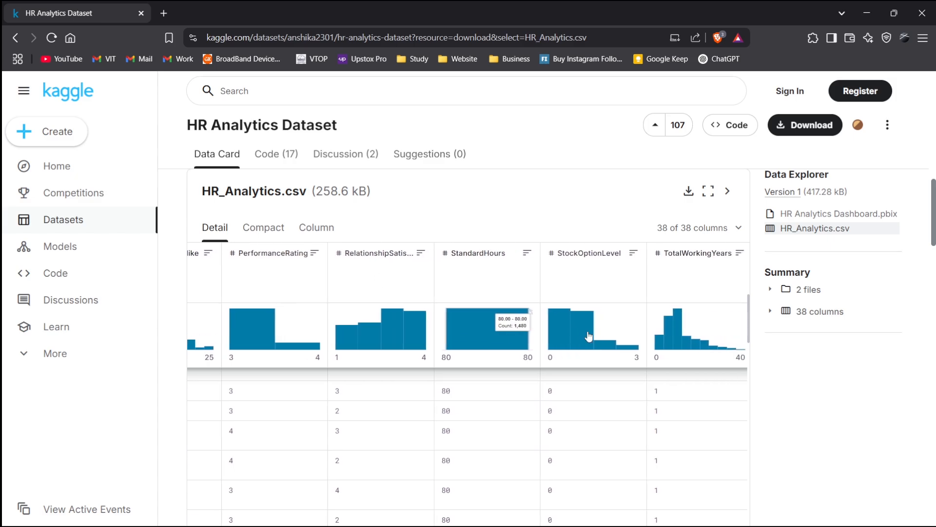
- Browse the remaining columns and distributions from PerformanceRating through YearsWithCurrManager, scrolling the rows
scroll(480, 438, "up", 5)
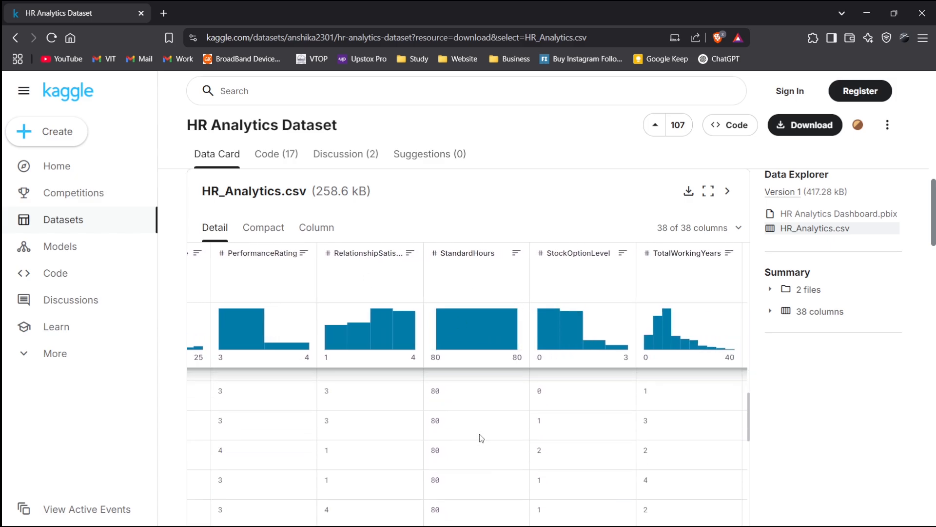
scroll(486, 437, "up", 2)
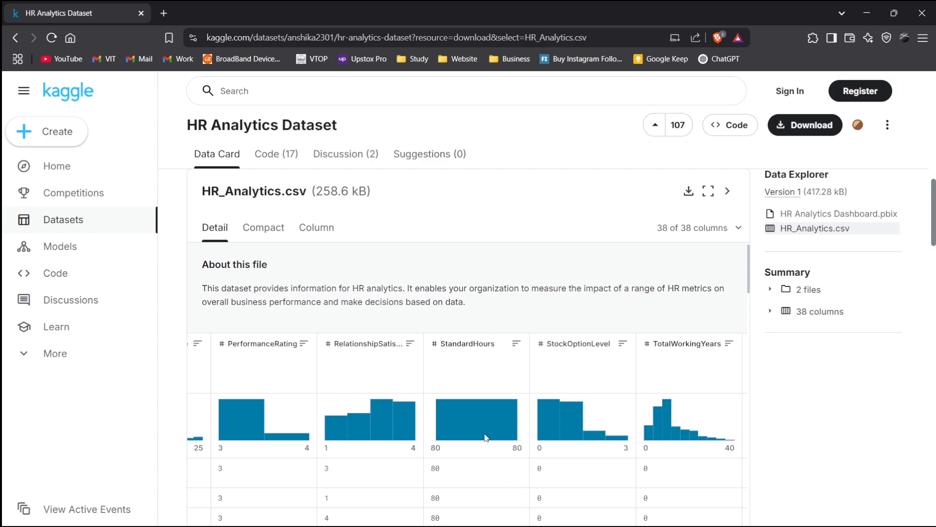
scroll(584, 355, "right", 1)
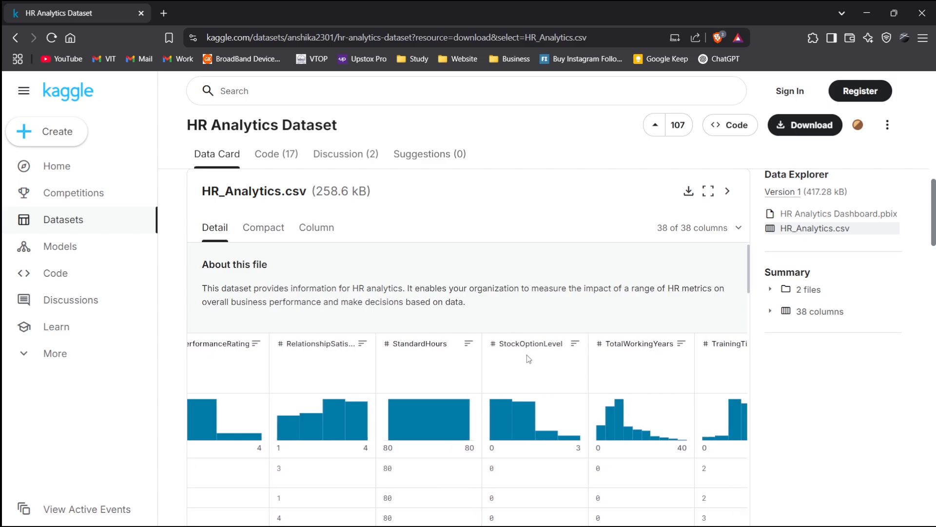
scroll(528, 355, "down", 2)
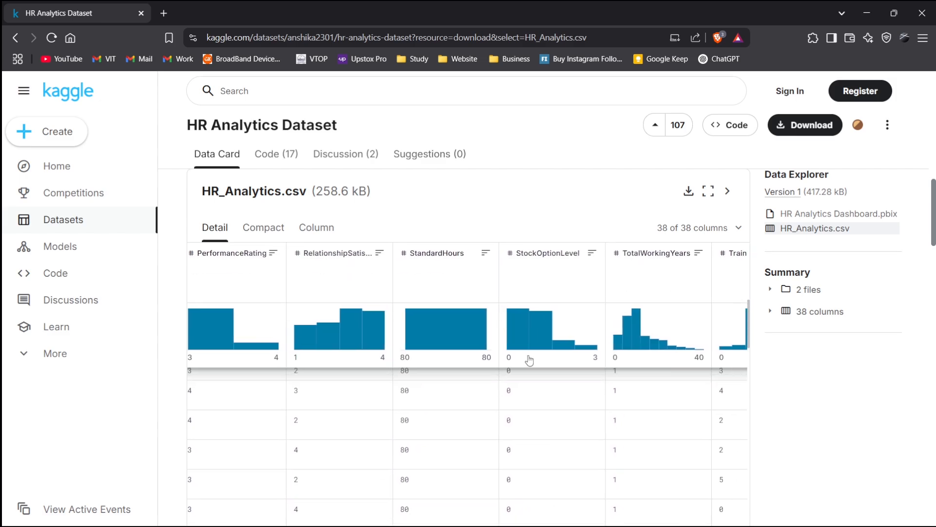
scroll(530, 360, "up", 2)
scroll(531, 356, "right", 3)
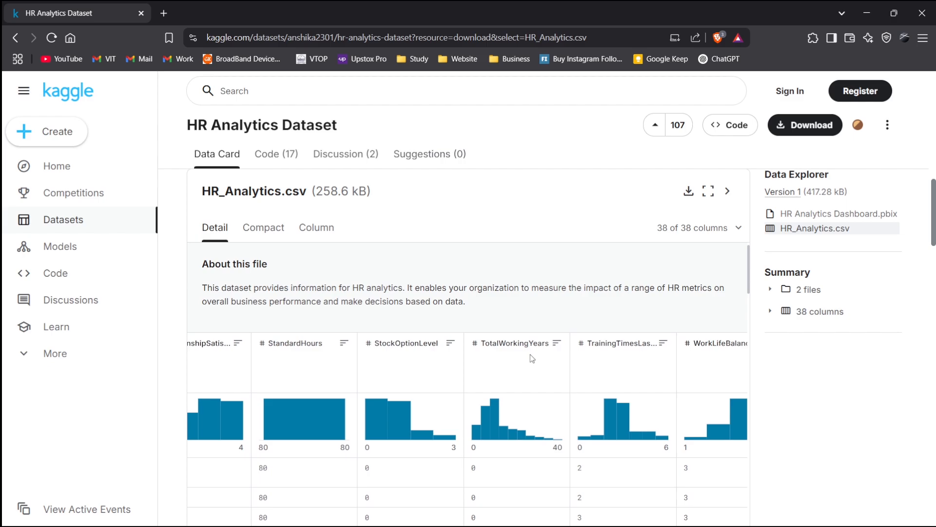
scroll(530, 354, "right", 1)
scroll(530, 354, "down", 2)
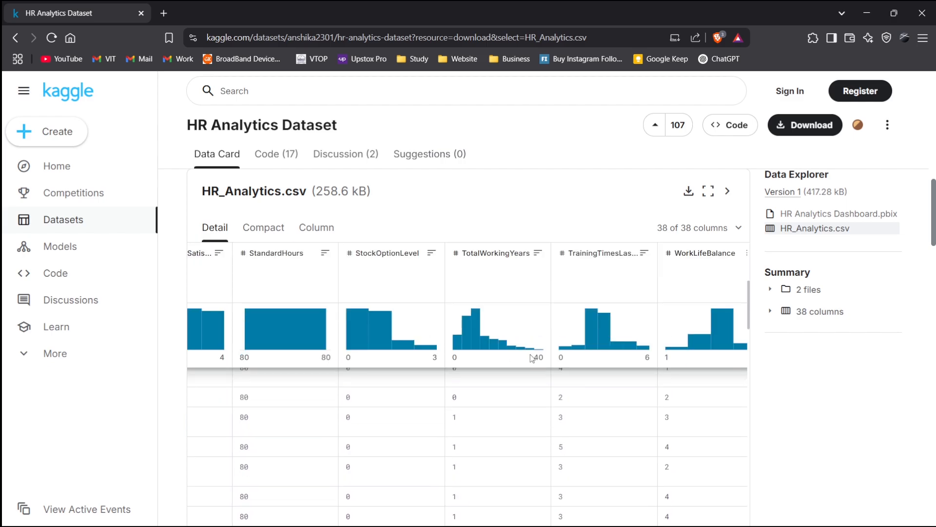
scroll(530, 359, "down", 3)
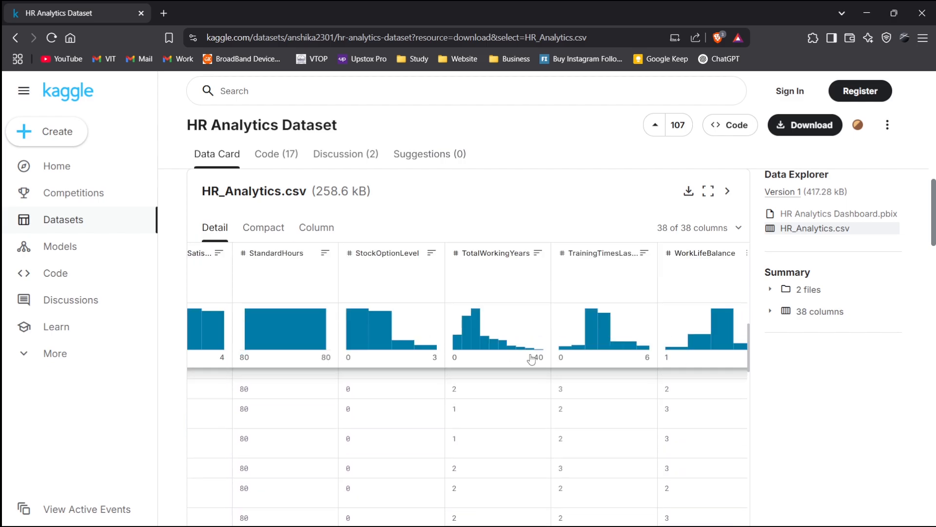
scroll(531, 360, "up", 3)
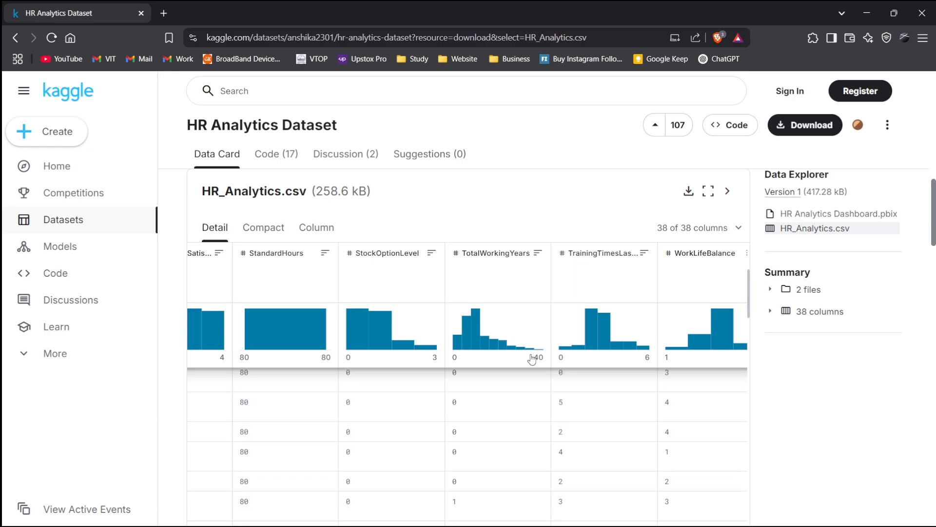
scroll(657, 301, "right", 3)
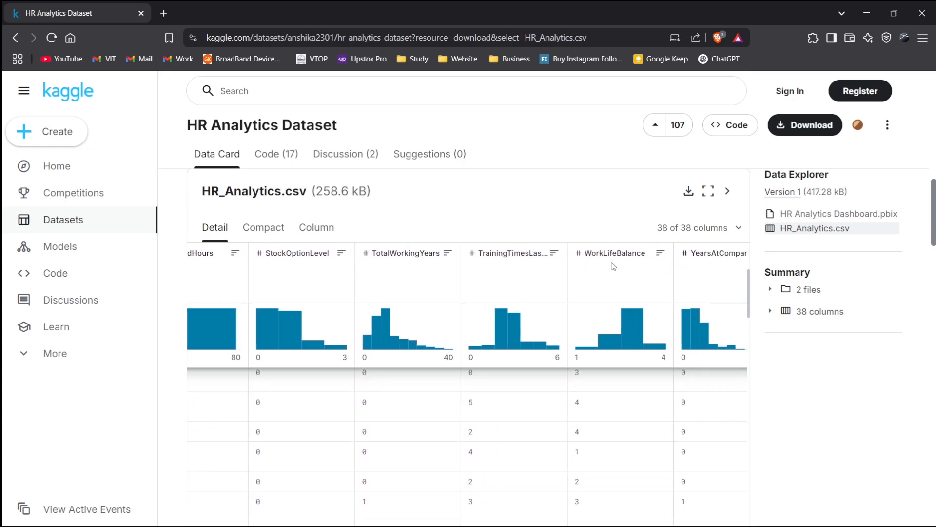
scroll(614, 266, "right", 3)
scroll(601, 270, "right", 4)
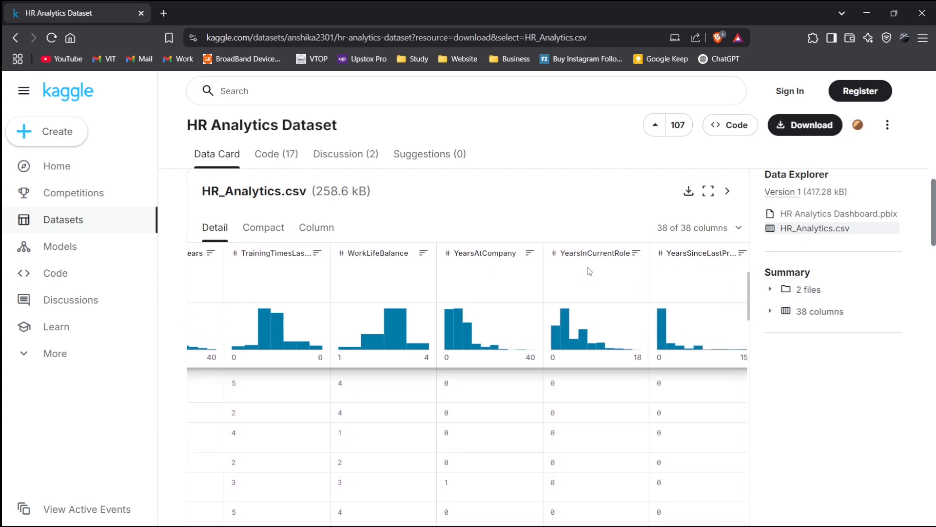
scroll(590, 272, "right", 3)
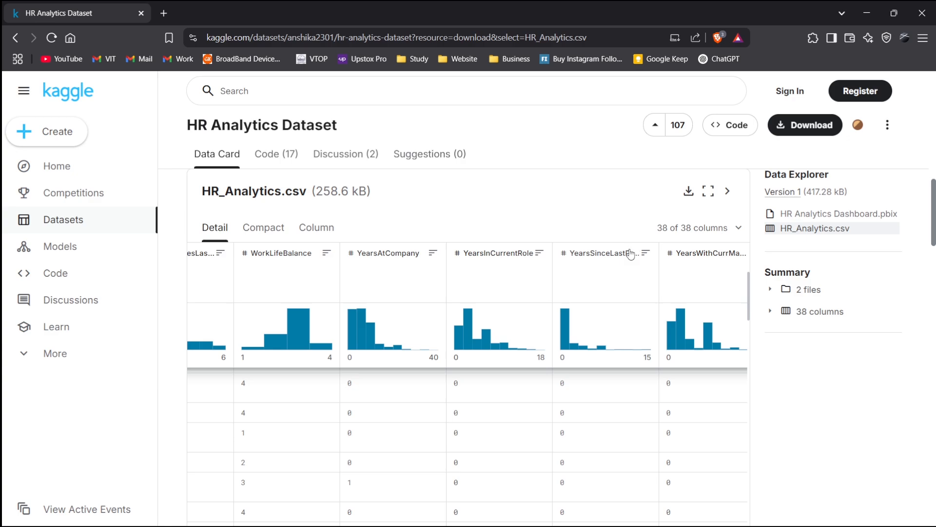
scroll(607, 290, "right", 1)
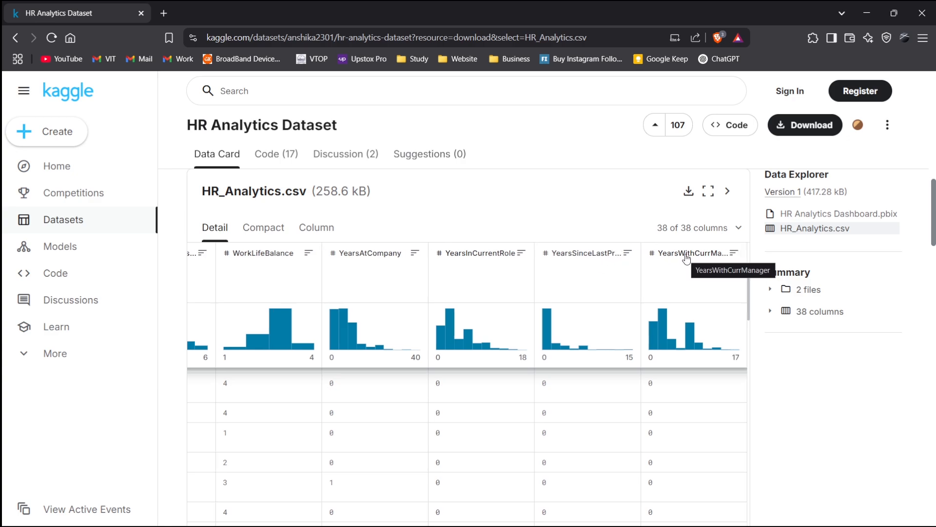
scroll(675, 475, "down", 5)
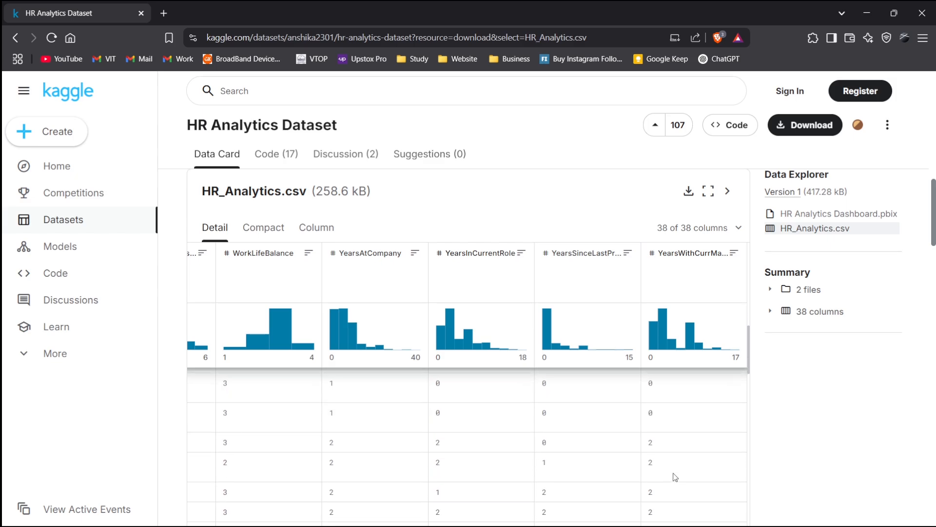
scroll(684, 472, "up", 5)
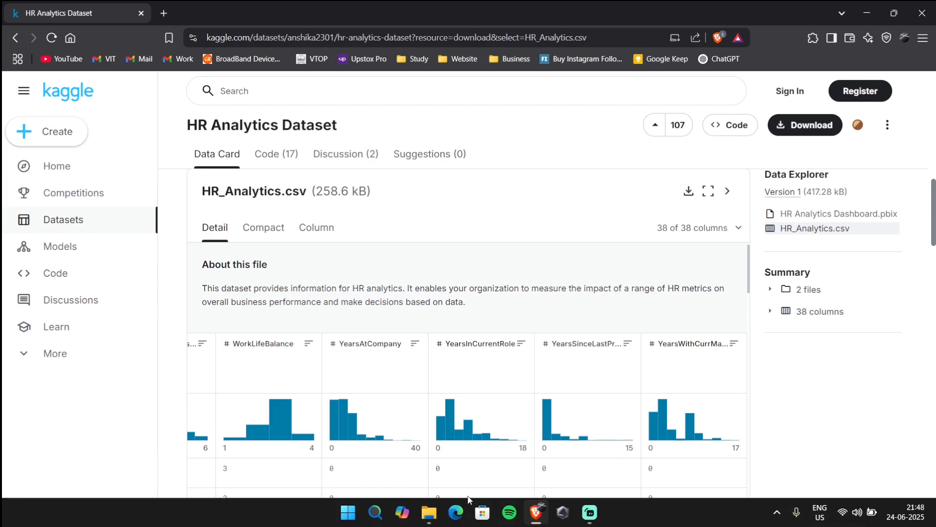
- Switch to File Explorer and extract the downloaded archive into the HR folder with WinRAR's Extract Here
left_click(417, 521)
left_click(227, 111)
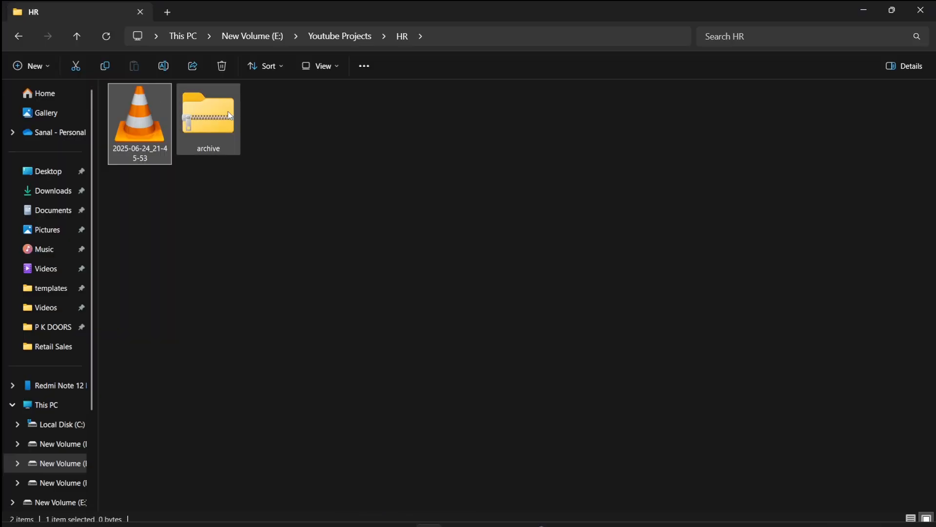
right_click(206, 110)
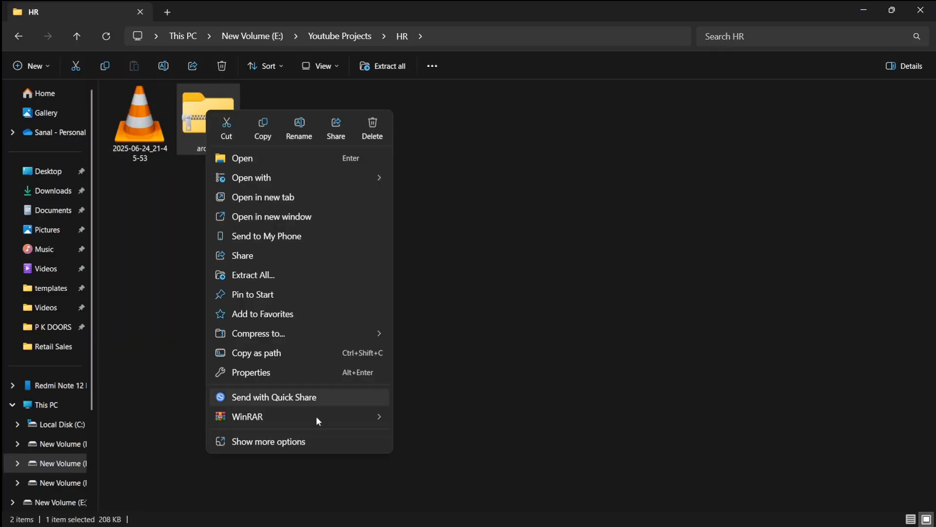
mouse_move(374, 415)
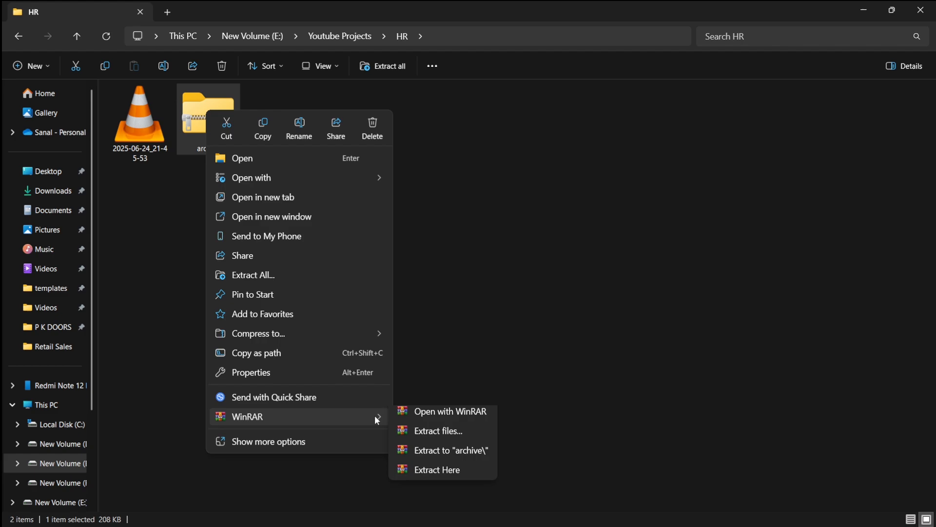
left_click(413, 478)
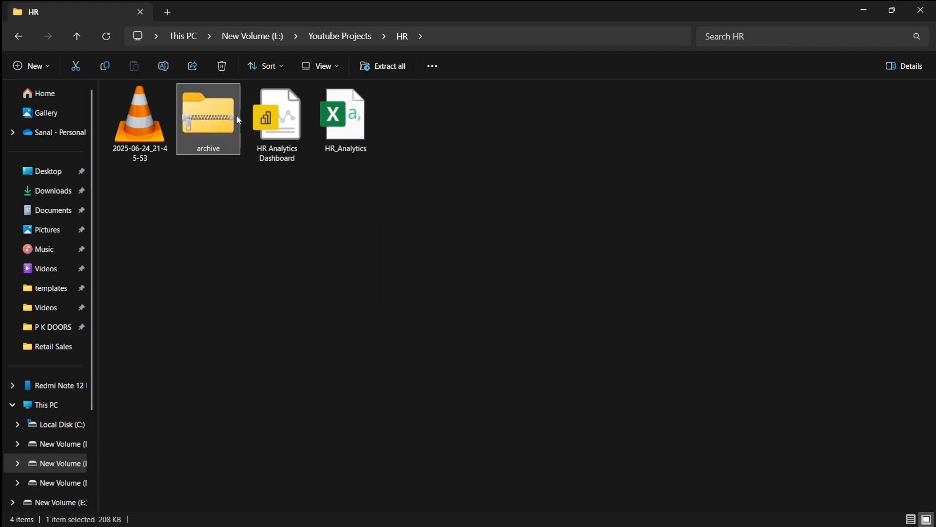
- Open the HR Analytics Dashboard file in Power BI and expand the HR_Analytics table's field list
double_click(306, 113)
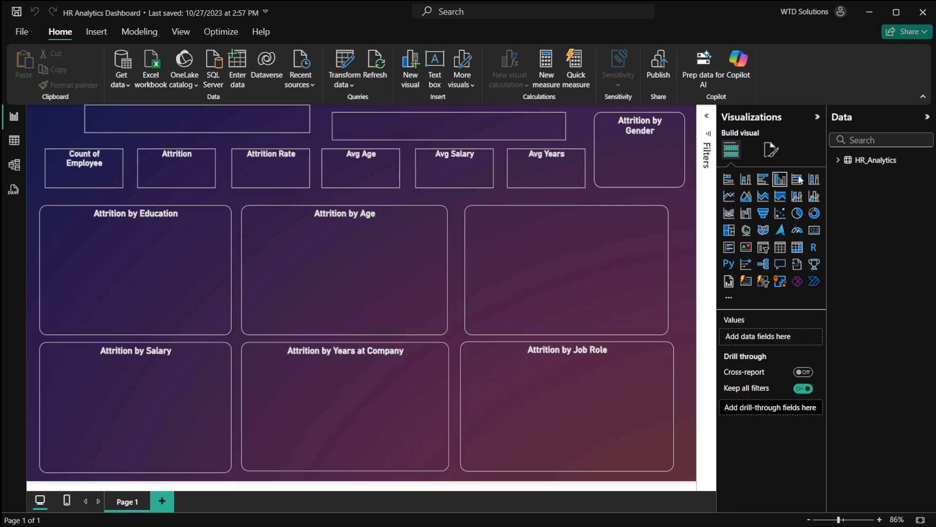
left_click(837, 161)
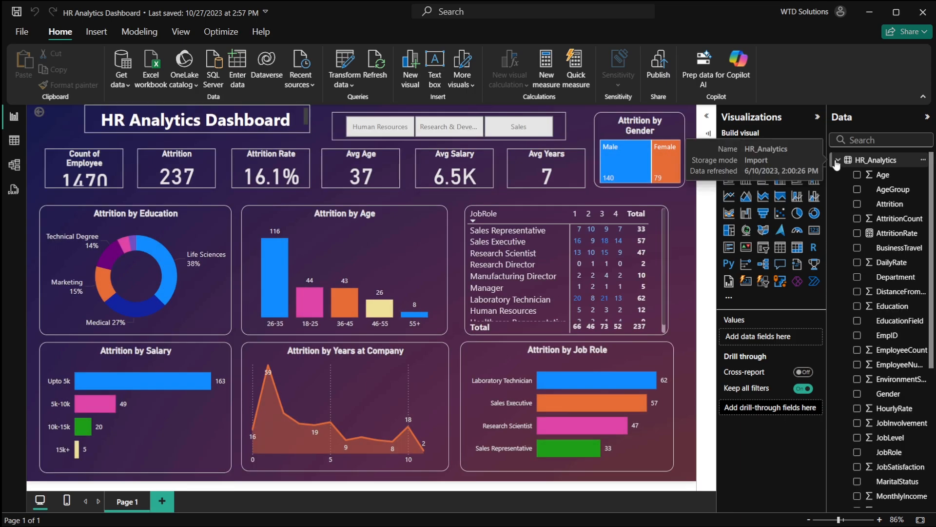
left_click(836, 163)
left_click(838, 161)
- Browse the HR_Analytics fields and select the AttritionRate measure to inspect its formula
scroll(886, 277, "down", 5)
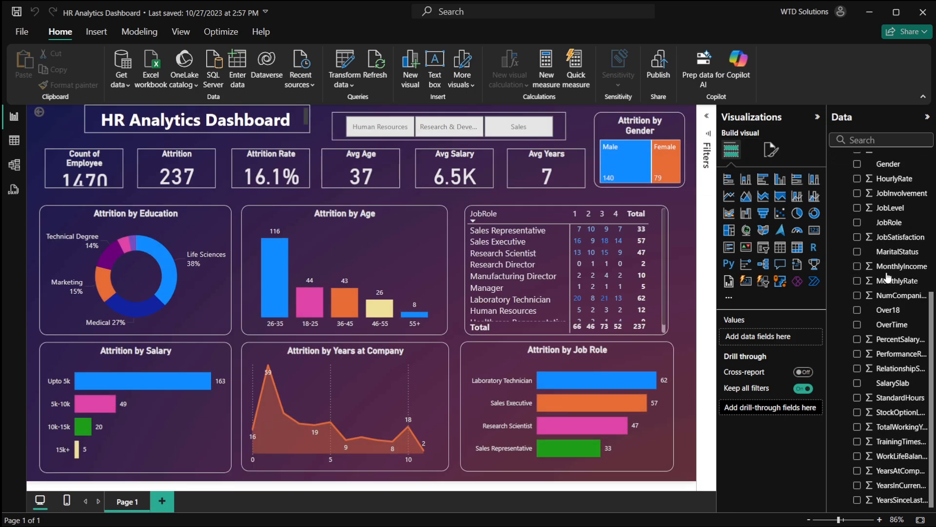
scroll(886, 277, "up", 5)
left_click(896, 233)
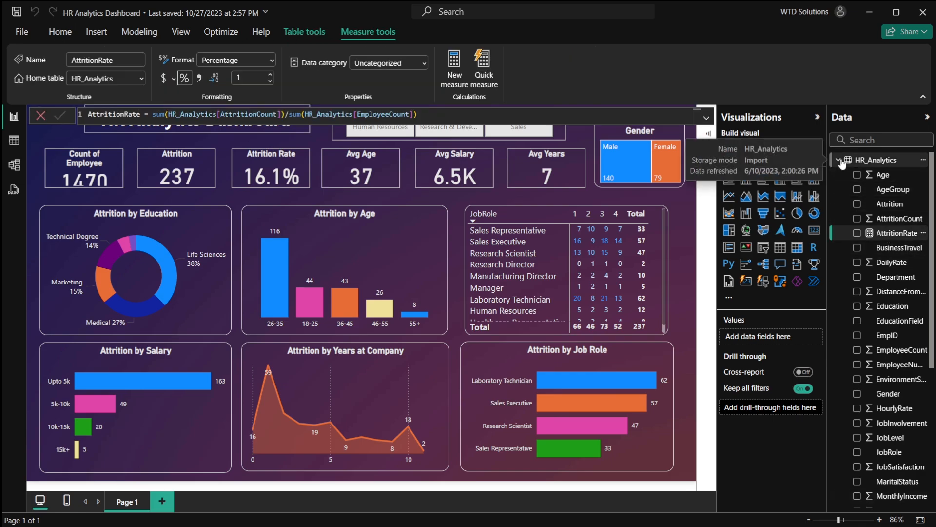
scroll(877, 342, "down", 5)
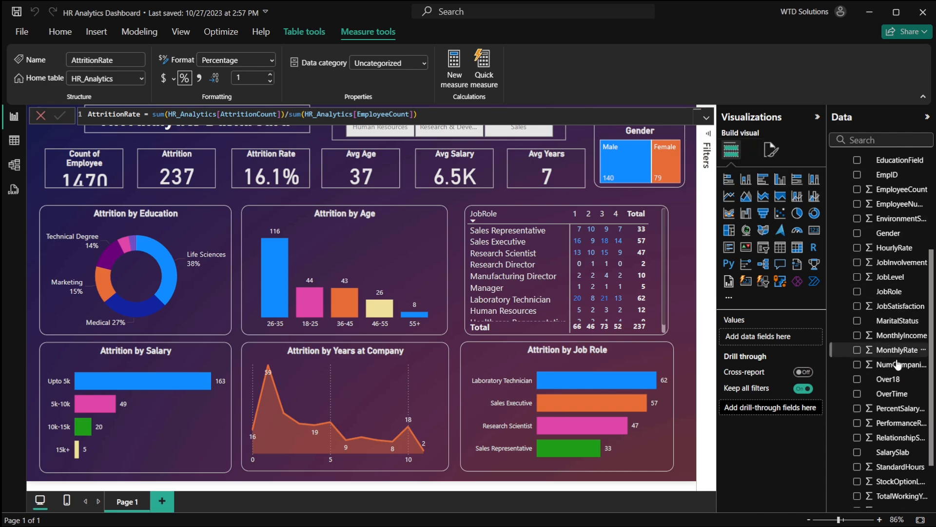
scroll(900, 395, "up", 5)
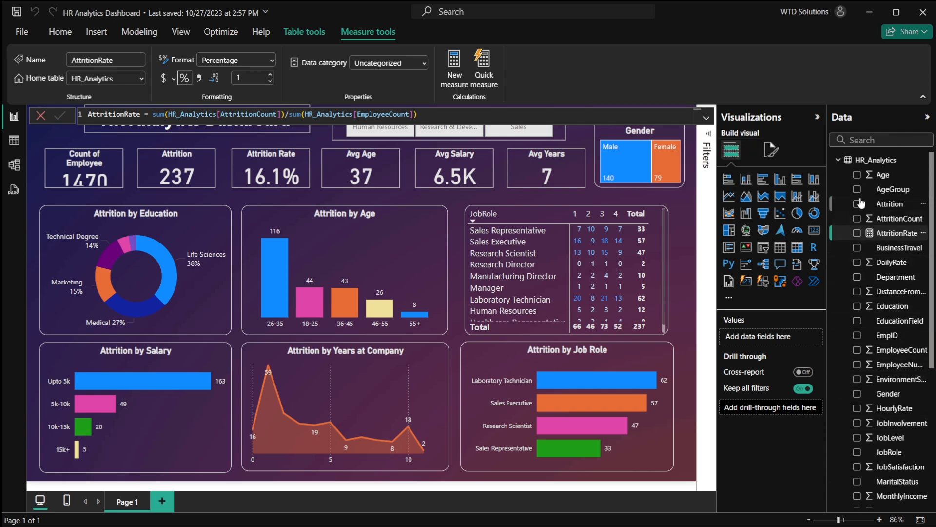
- Open the HR_Analytics CSV file in Excel from the HR folder and autofit all column widths
left_click(893, 219)
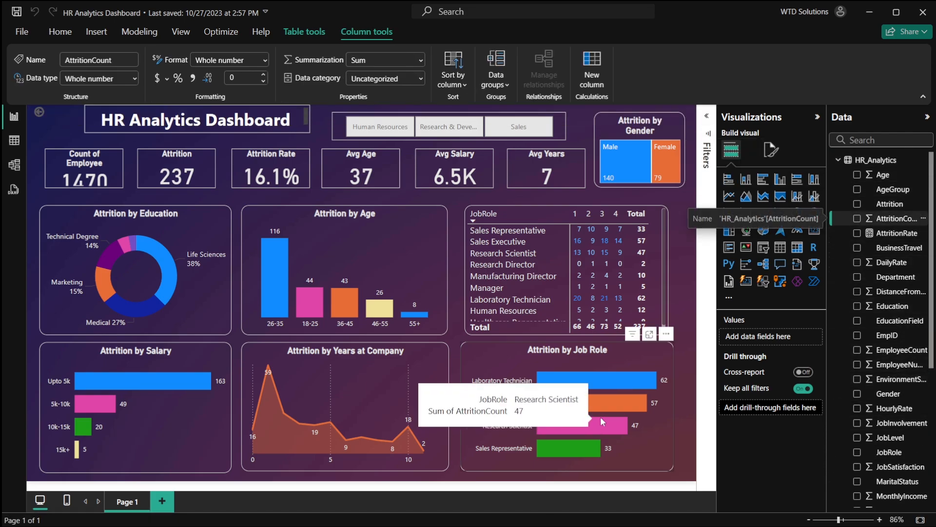
key("alt+Tab")
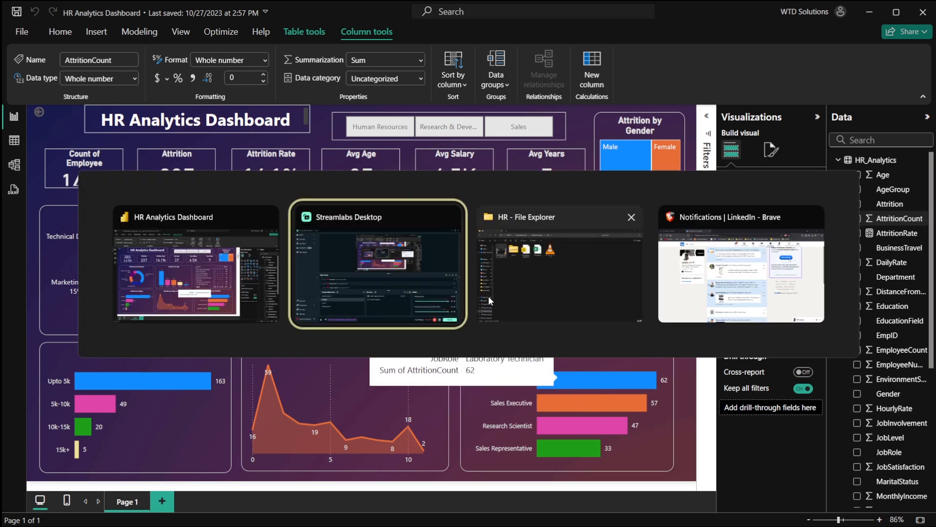
left_click(487, 296)
double_click(344, 120)
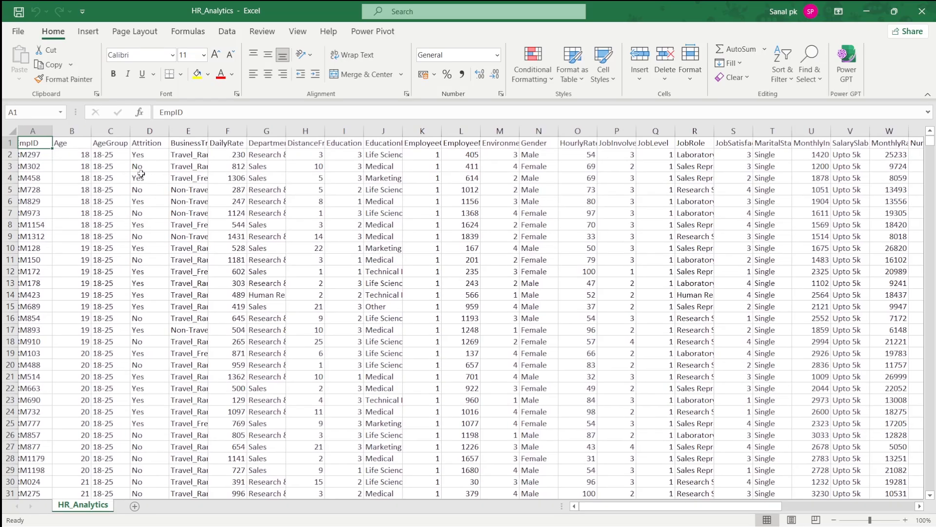
key("ctrl+a")
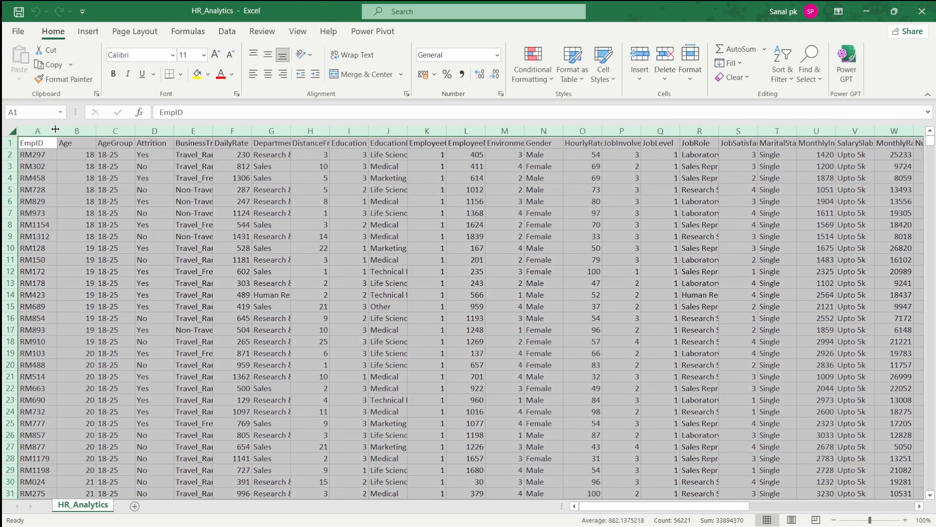
double_click(58, 129)
left_click(178, 174)
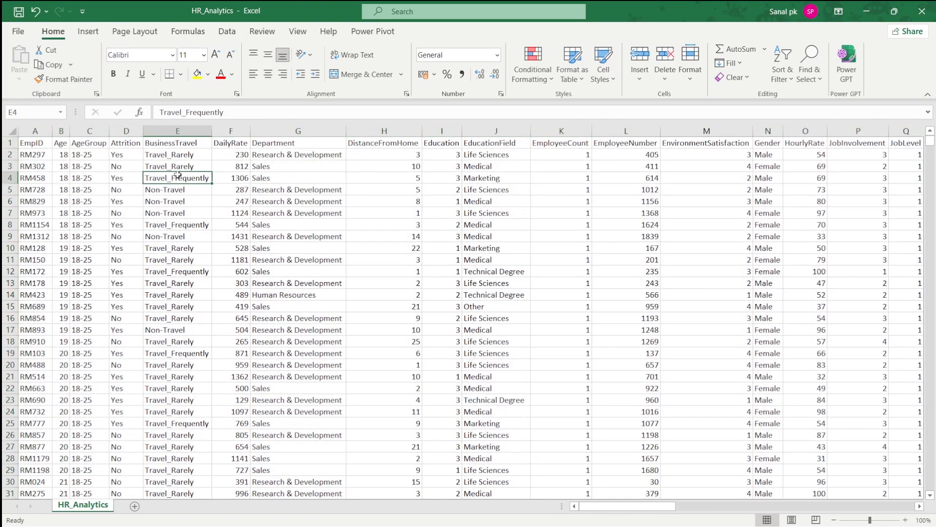
- Select the whole sheet and turn on filters for the data
left_click(11, 132)
left_click(88, 31)
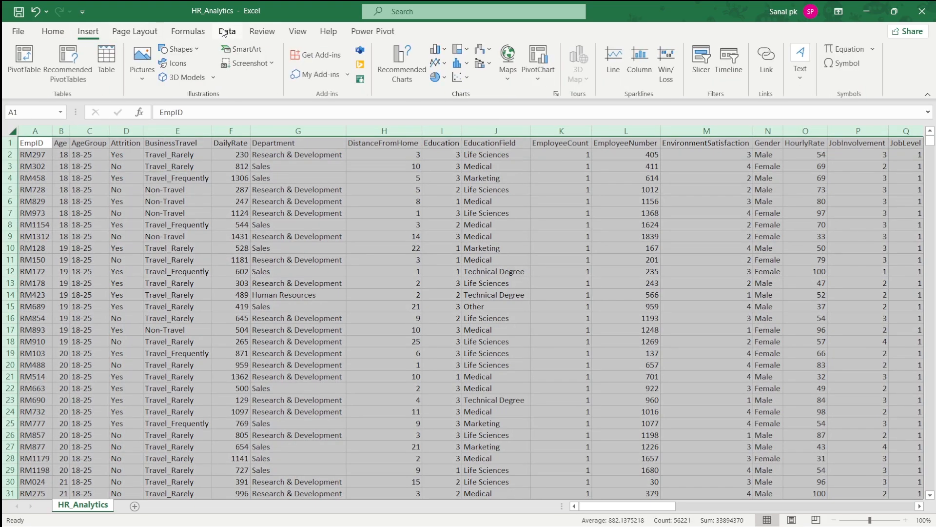
left_click(227, 31)
left_click(392, 54)
left_click(207, 166)
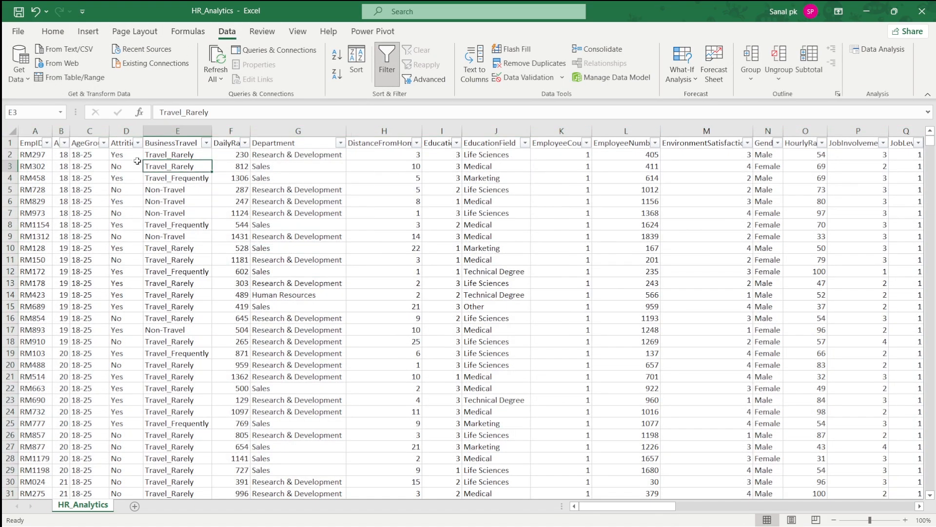
- Inspect the AgeGroup and EmpID filter value lists without applying any filter
left_click(103, 142)
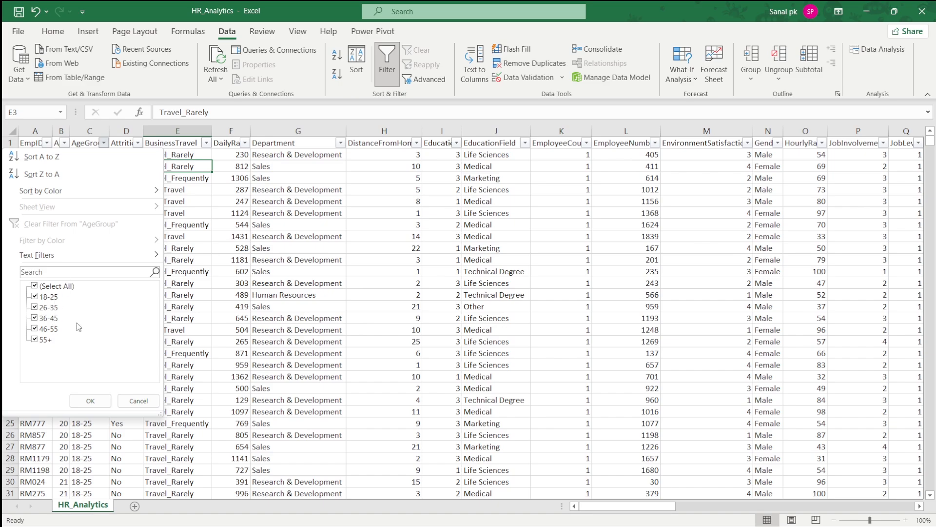
left_click(142, 401)
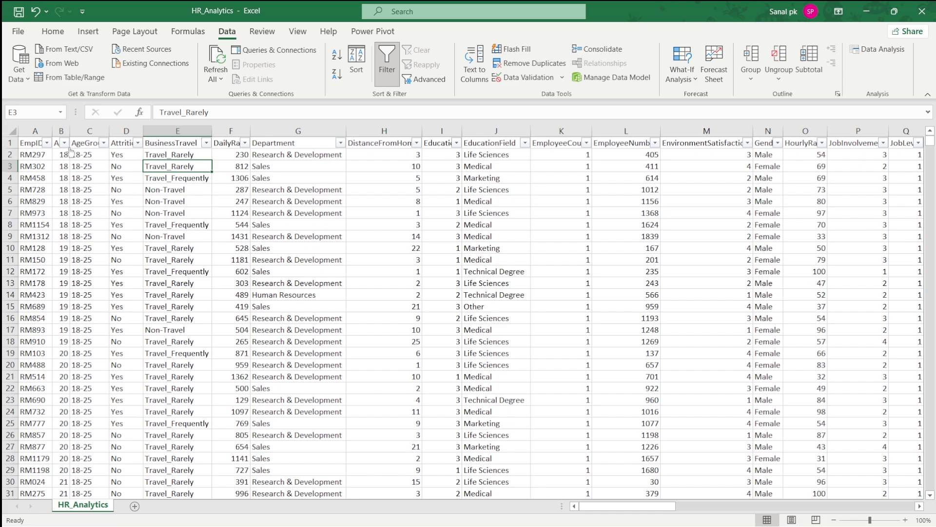
left_click(46, 142)
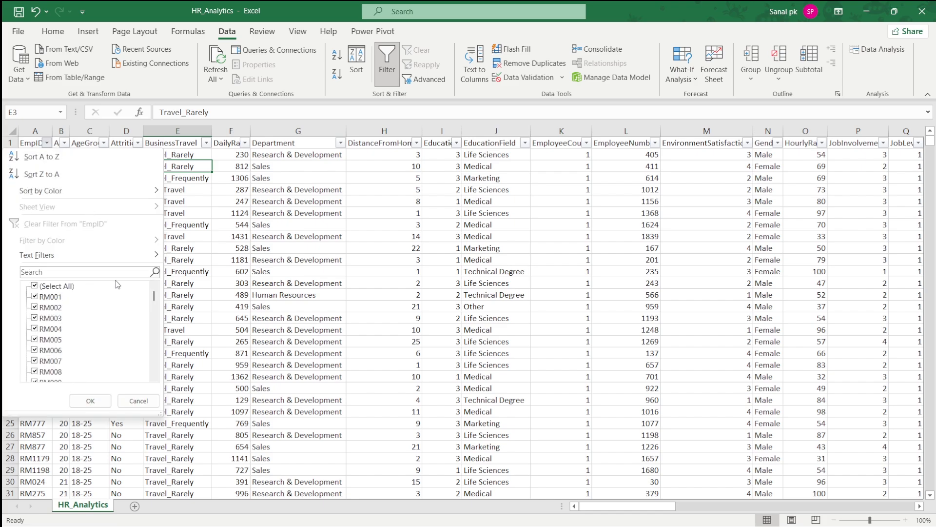
scroll(118, 285, "down", 2)
left_click_drag(154, 296, 156, 375)
left_click(185, 261)
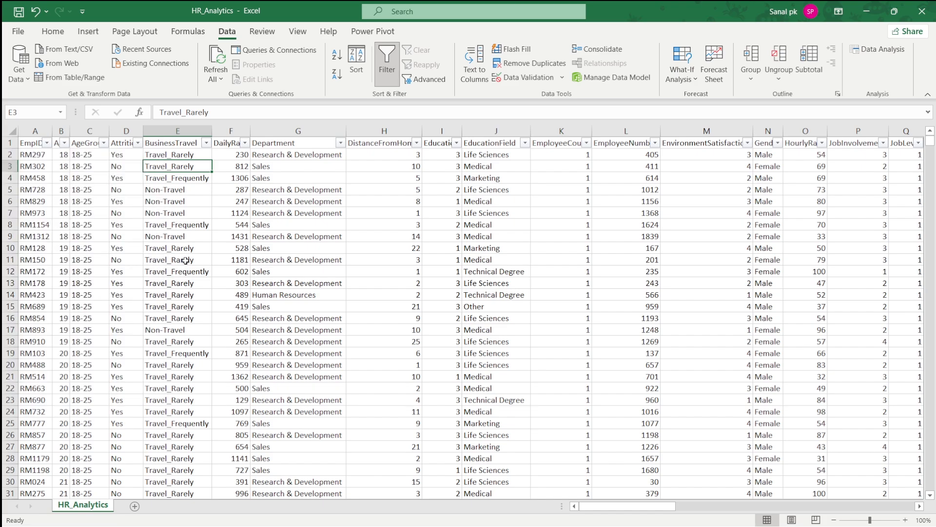
- Select the EmpID values down to the last row to check the record count, then return to the top
left_click(37, 158)
key("ctrl+shift+Down")
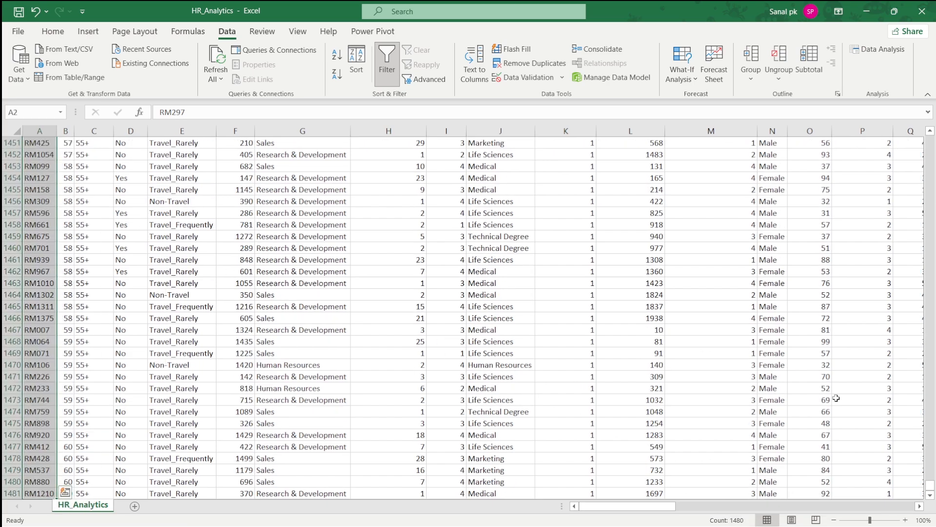
key("ctrl+Home")
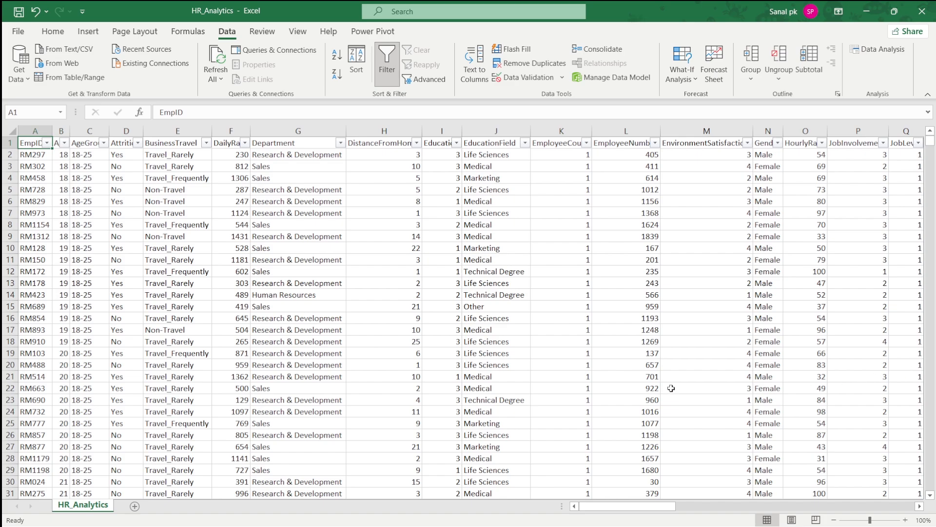
- Browse across all the sheet's columns from Department through YearsWithCurrManager
key("Right")
key("Right")
key("Right")
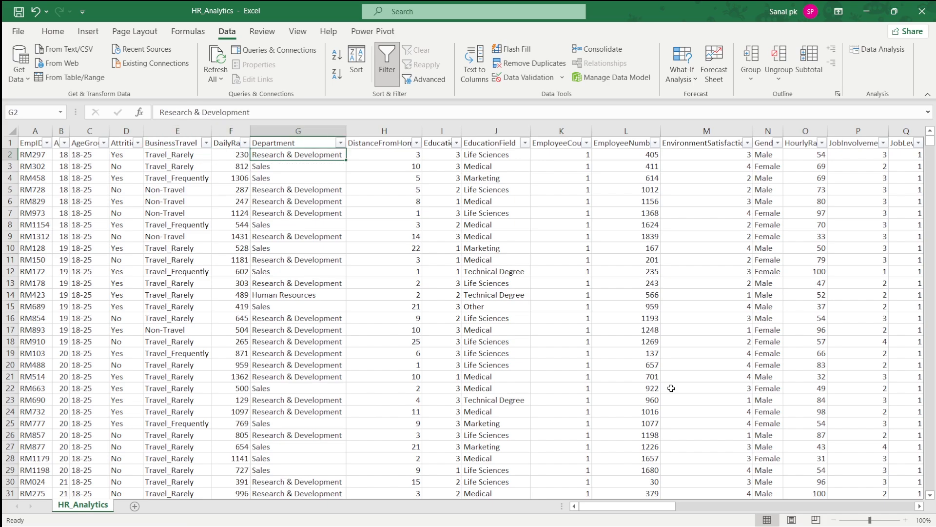
key("Right")
key("Right")
key("Right")
scroll(671, 389, "right", 3)
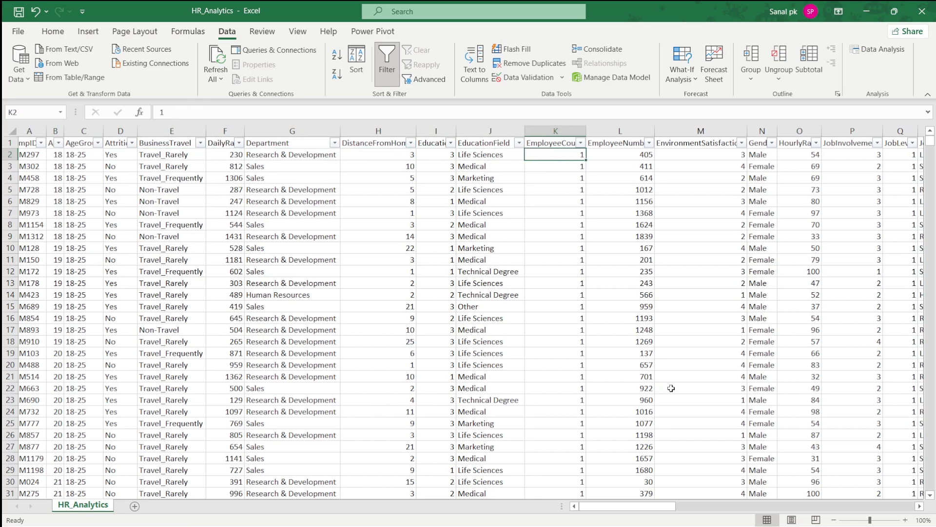
scroll(670, 388, "right", 8)
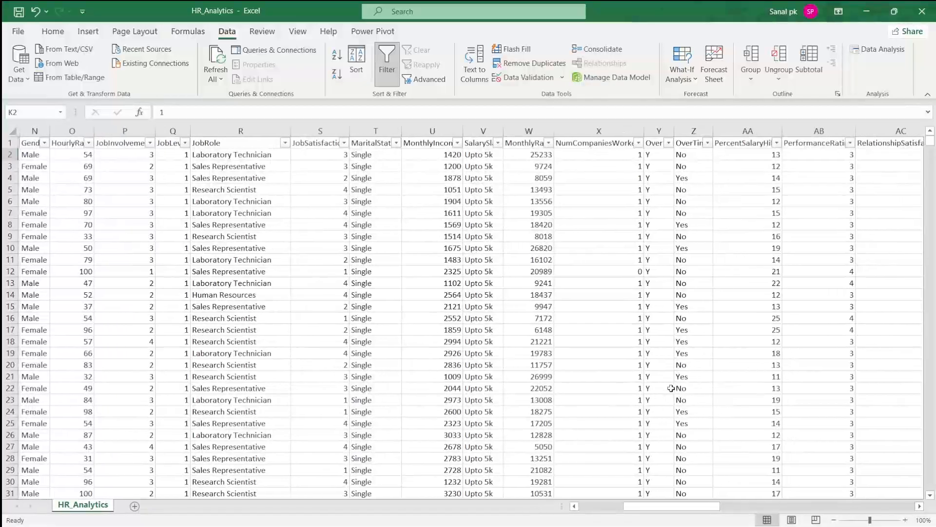
scroll(517, 254, "right", 5)
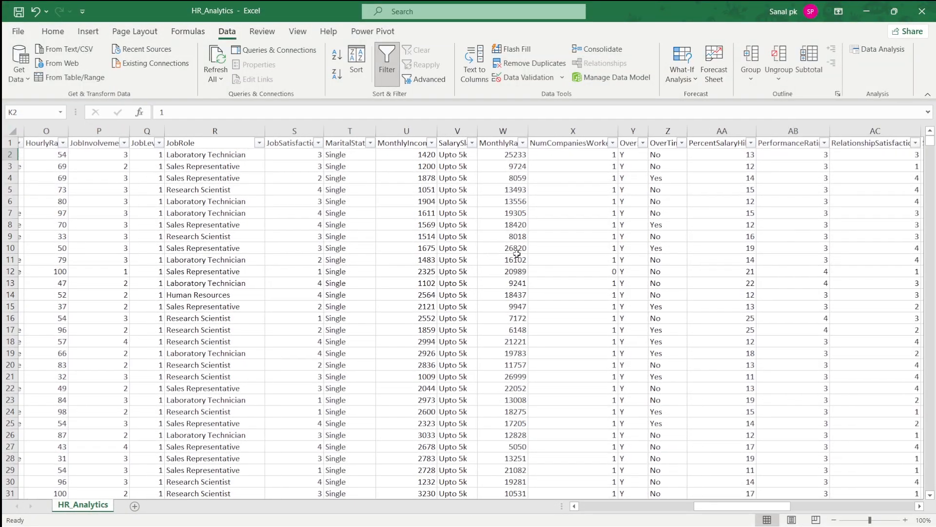
scroll(527, 239, "right", 7)
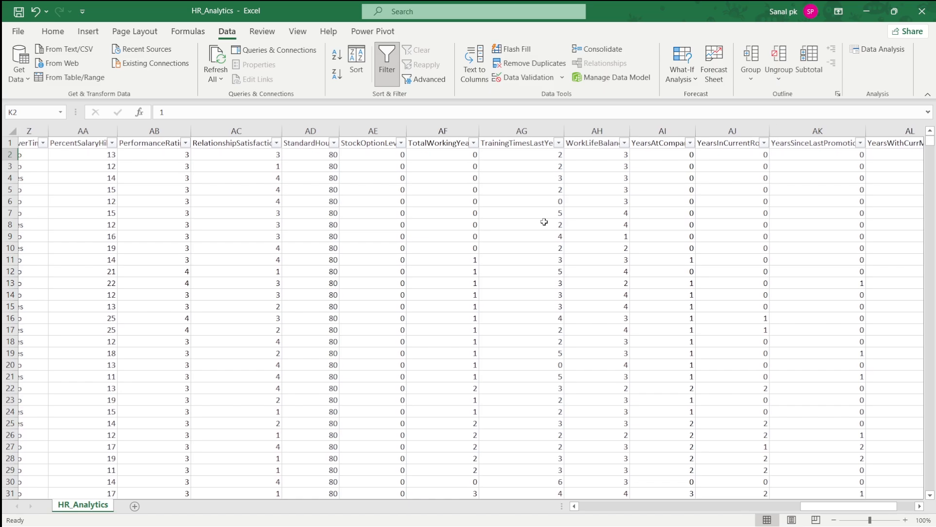
scroll(544, 221, "right", 1)
scroll(544, 222, "down", 16)
scroll(544, 222, "up", 16)
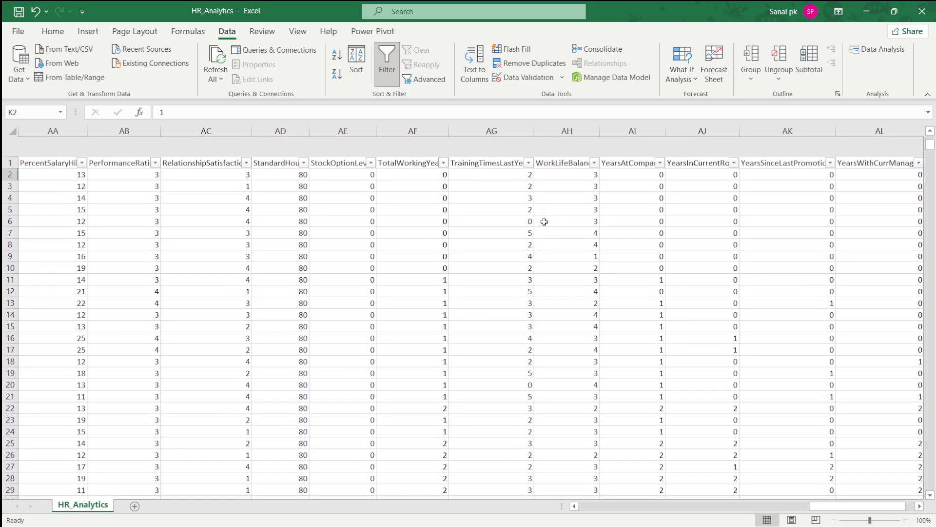
scroll(544, 222, "right", 5)
scroll(544, 222, "left", 7)
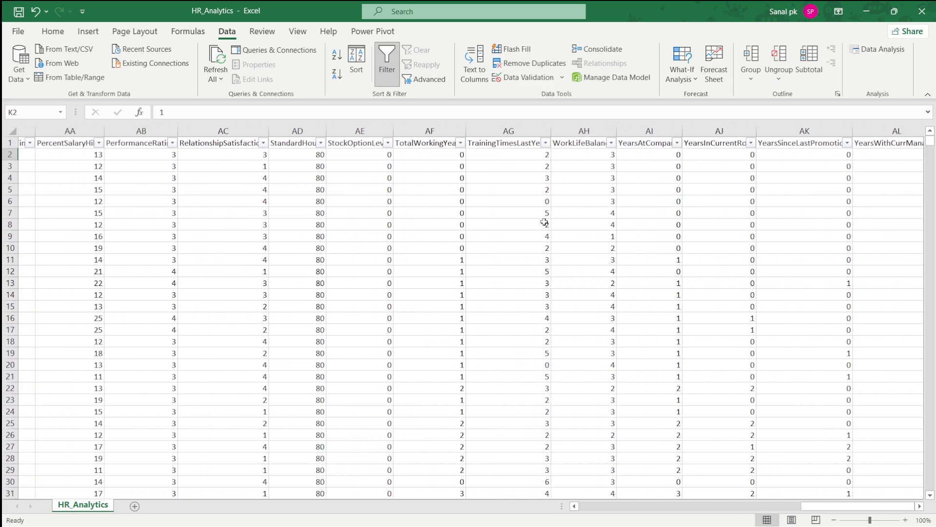
- Start a new blank Power BI report and switch to its maximized window
key("alt+Tab")
left_click(501, 219)
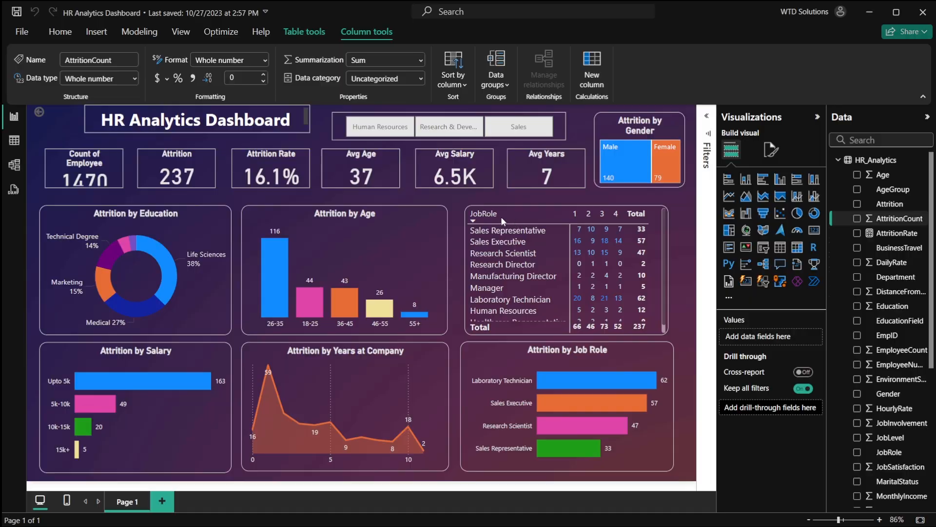
left_click(21, 31)
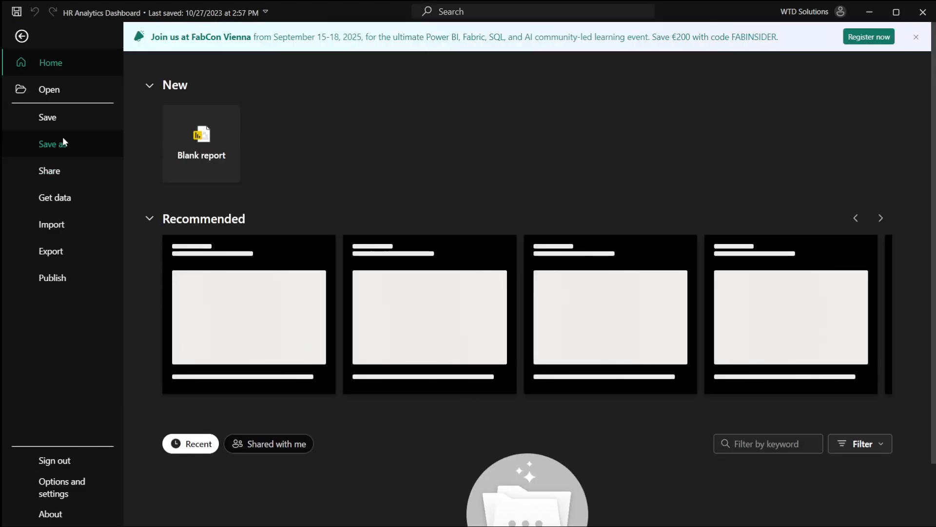
key("Escape")
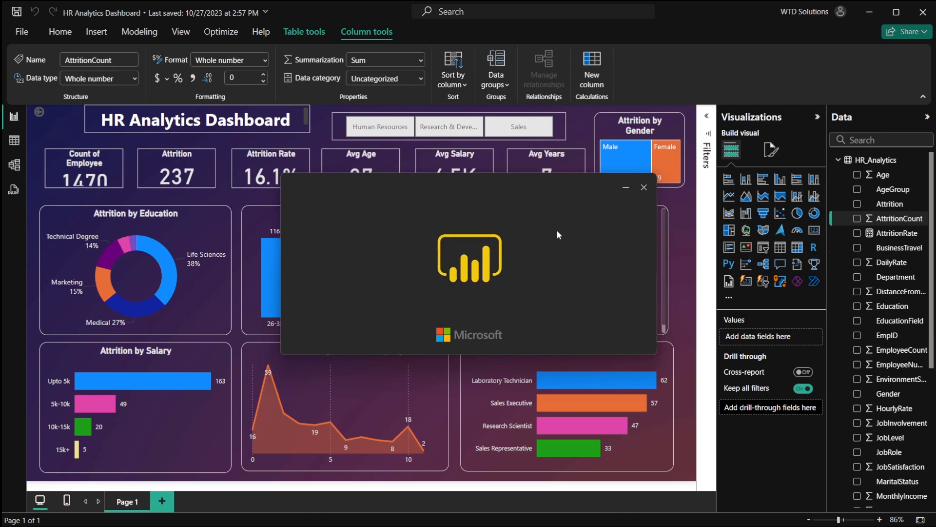
key("alt+Tab")
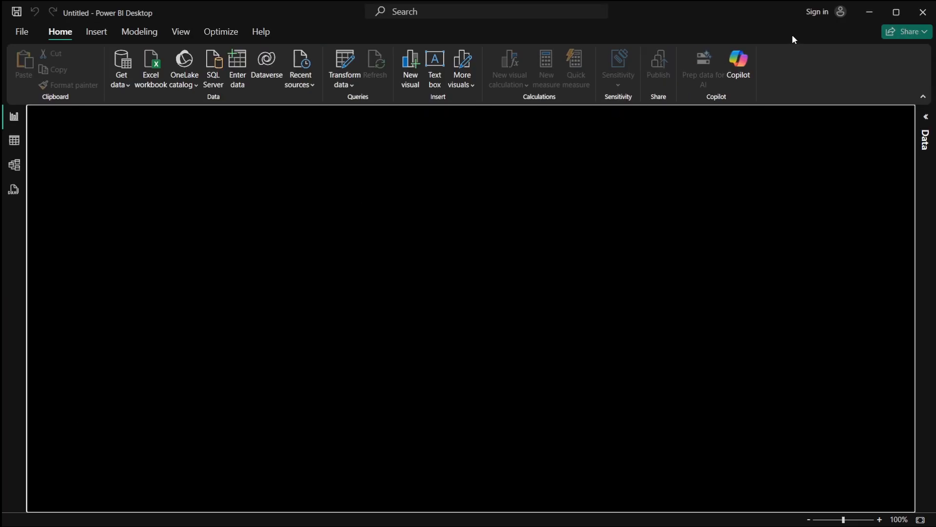
key("alt+Tab")
key("alt+Tab")
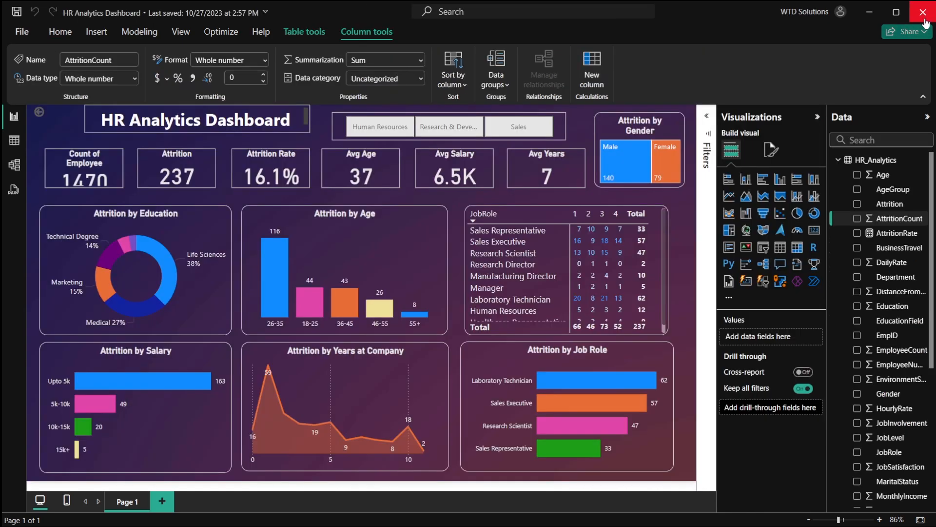
left_click(923, 14)
key("alt+Tab")
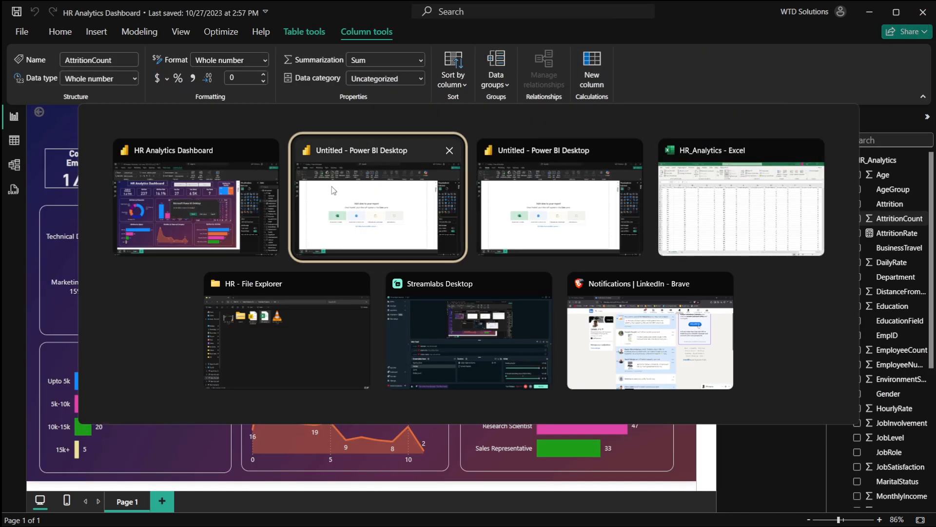
key("alt+shift+Tab")
left_click(510, 292)
key("alt+Tab")
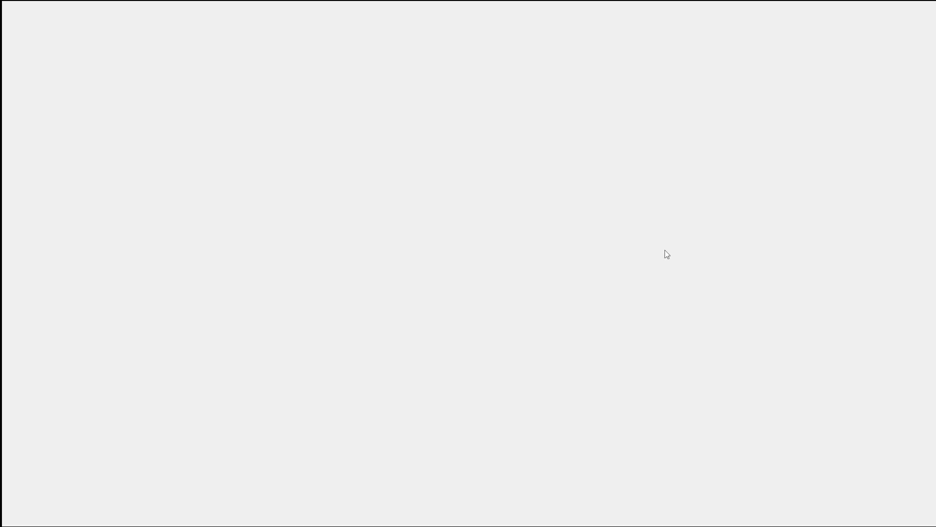
key("alt+Tab")
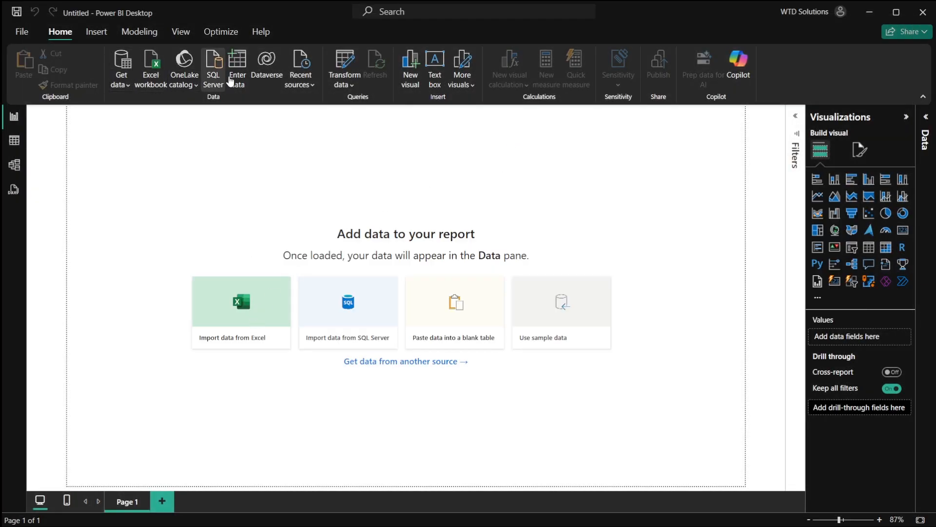
- Import HR_Analytics.csv as a Text/CSV source and open it in Power Query Editor via Transform Data
left_click(121, 82)
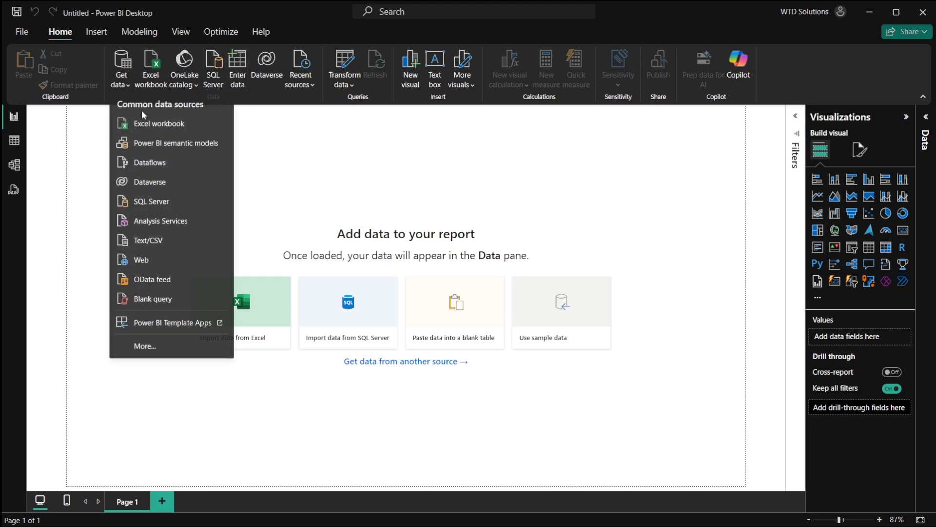
left_click(154, 248)
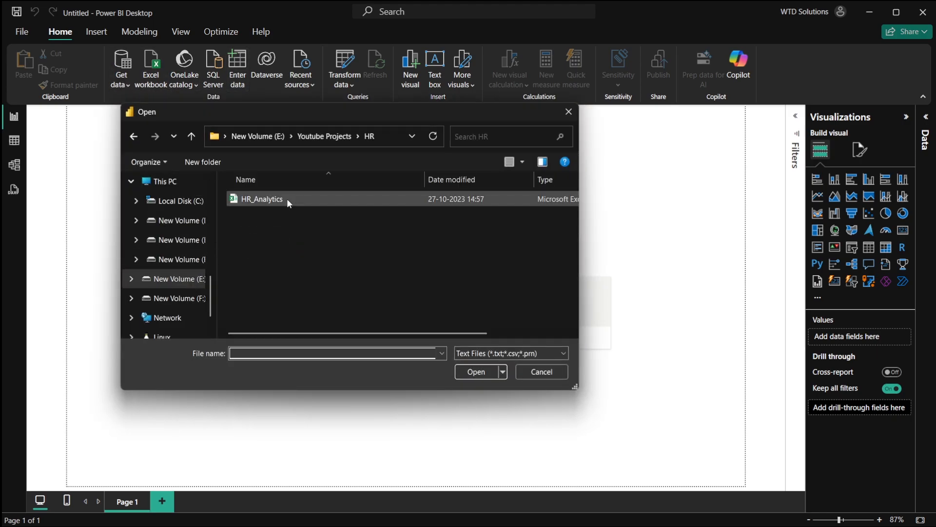
double_click(262, 199)
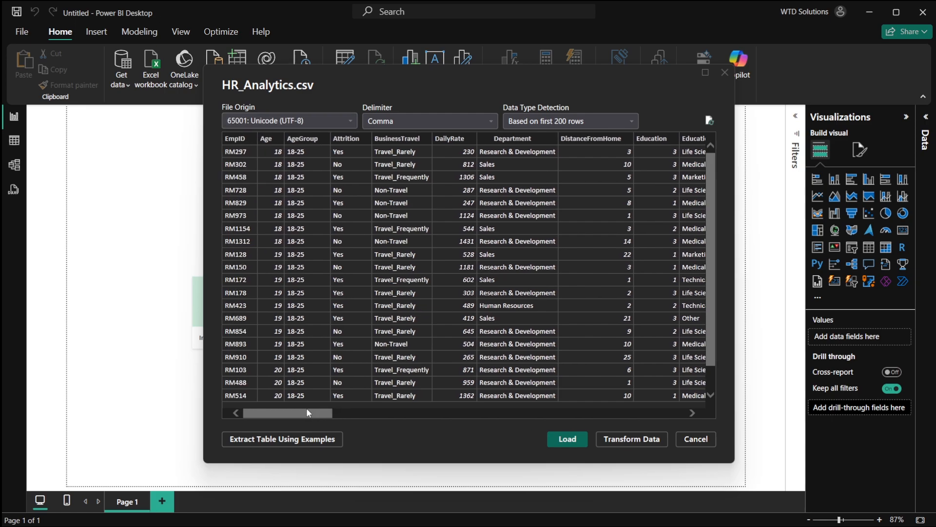
left_click_drag(309, 414, 700, 427)
left_click(658, 438)
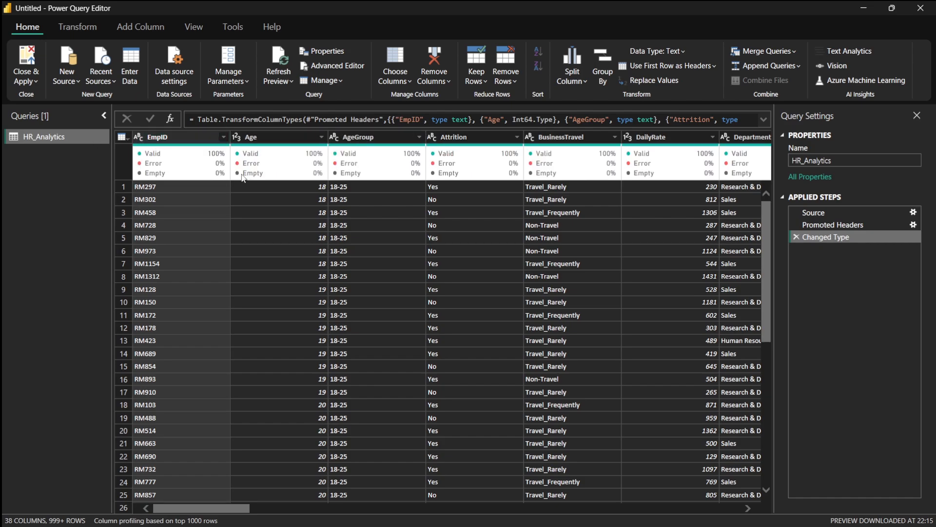
- Examine the column quality profiles of the HR_Analytics columns in Power Query
mouse_move(206, 159)
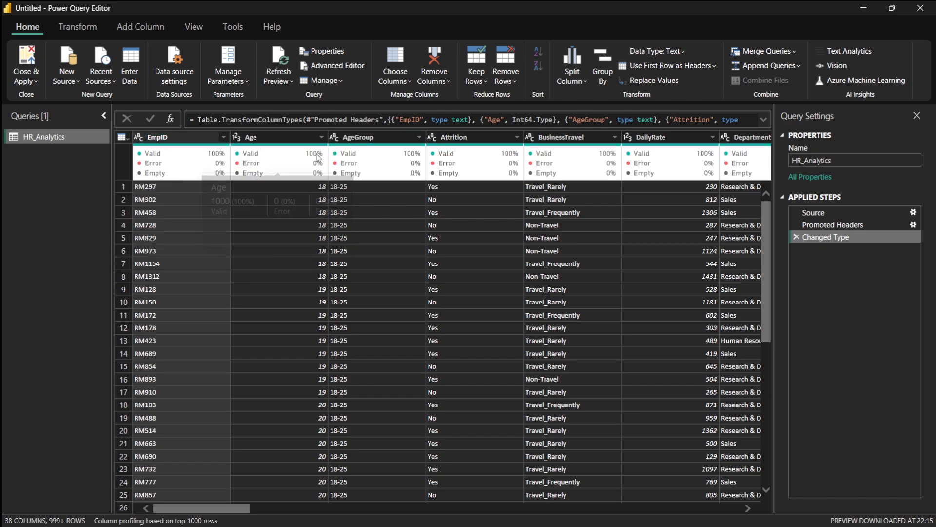
mouse_move(435, 172)
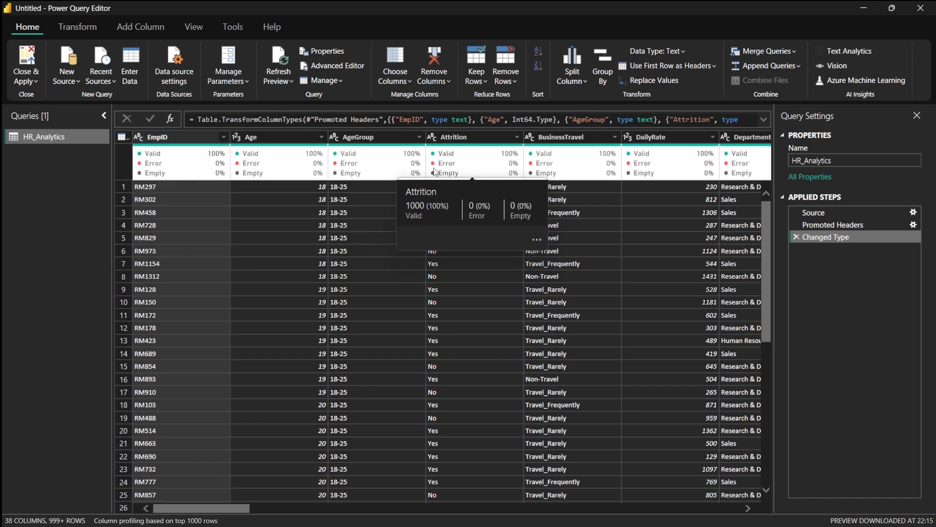
left_click(469, 314)
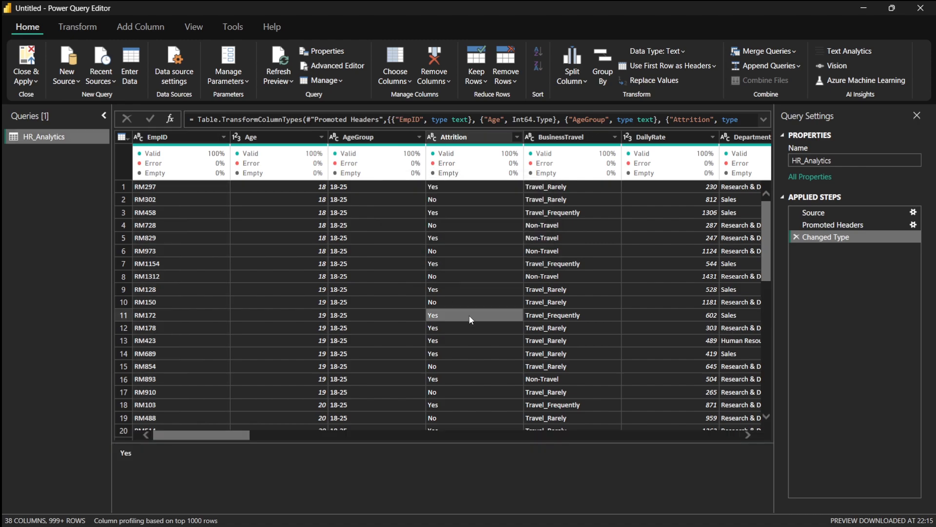
- Close Power Query Editor and apply the changes to load the HR_Analytics data
scroll(583, 242, "right", 5)
scroll(585, 246, "right", 5)
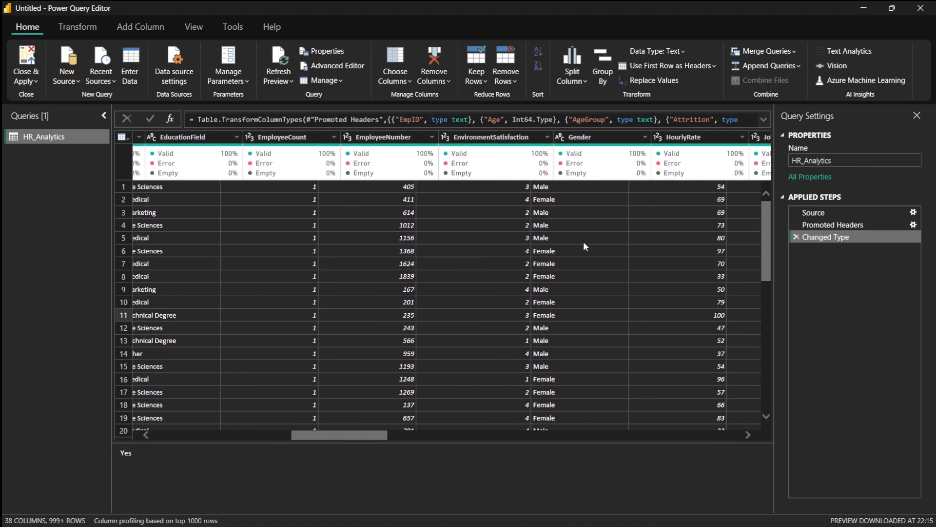
scroll(585, 246, "right", 5)
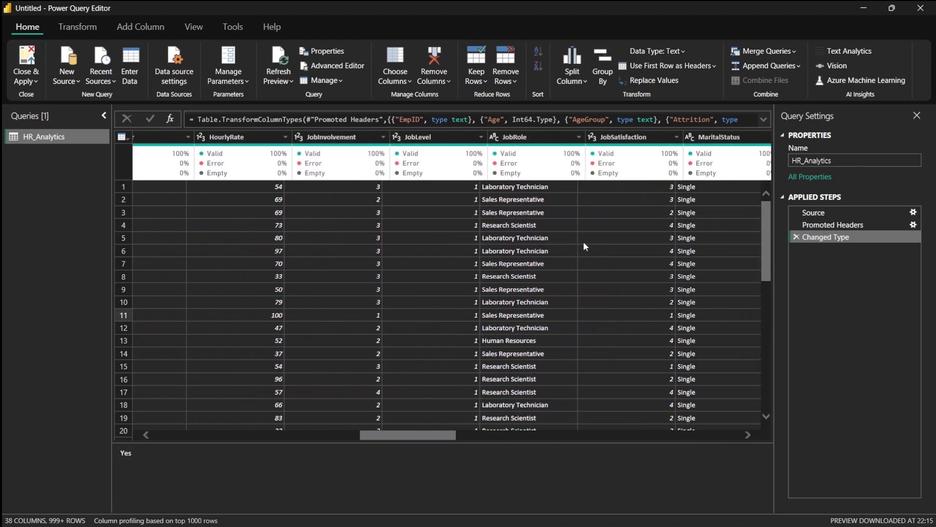
scroll(585, 246, "right", 5)
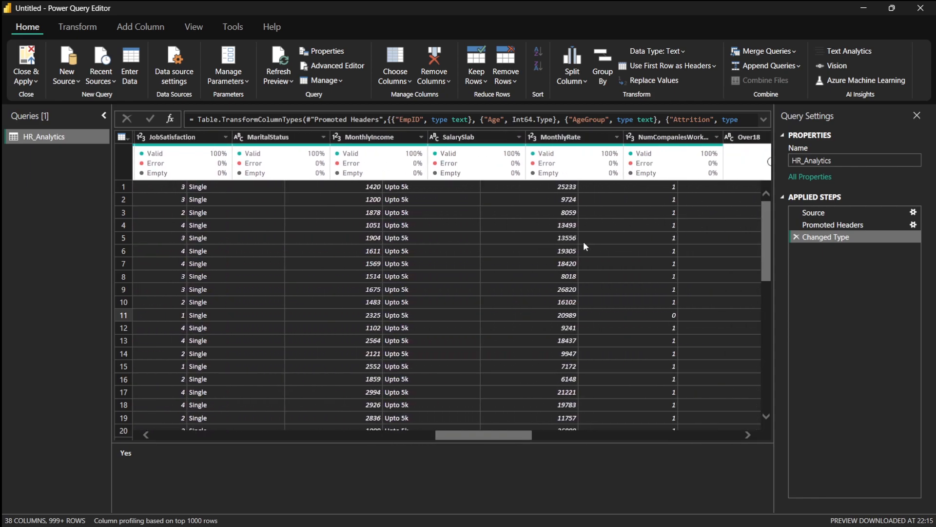
scroll(585, 245, "right", 6)
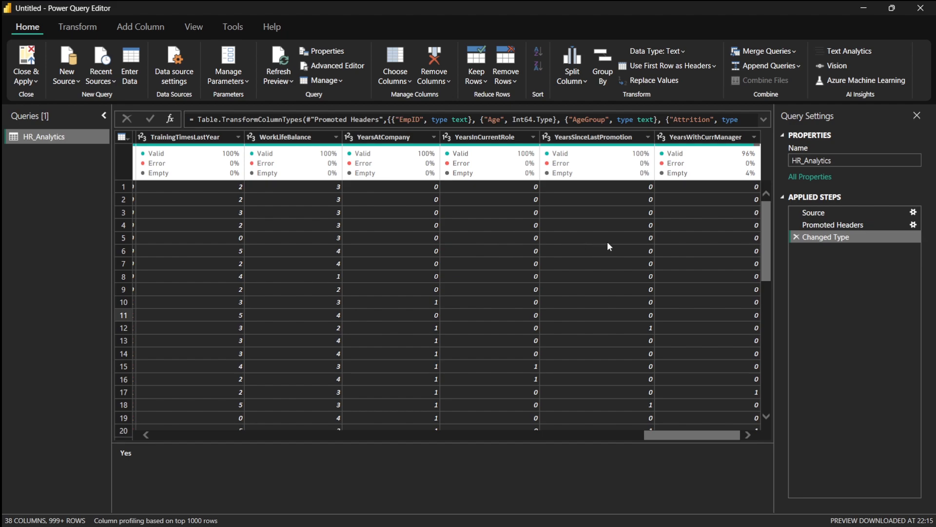
left_click(26, 57)
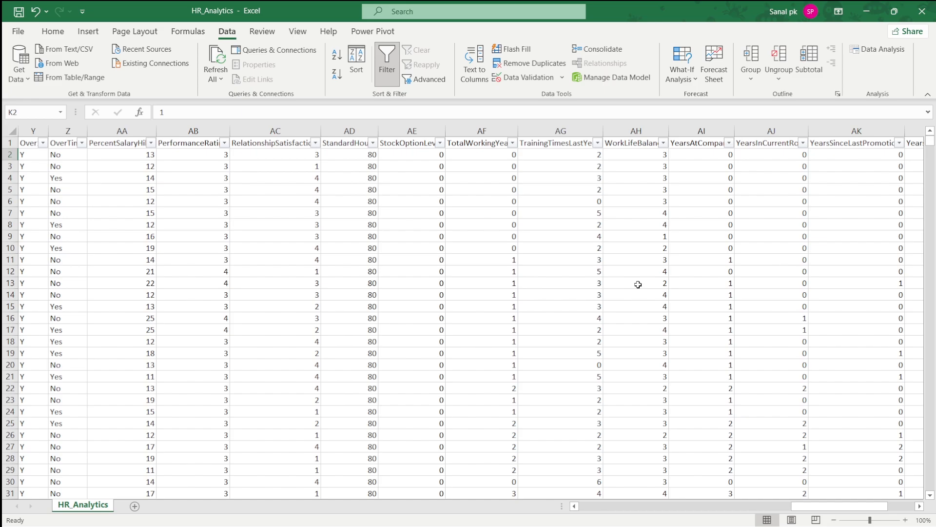
- Open Notepad from the Start menu search, dismissing the missing-path error
key("super")
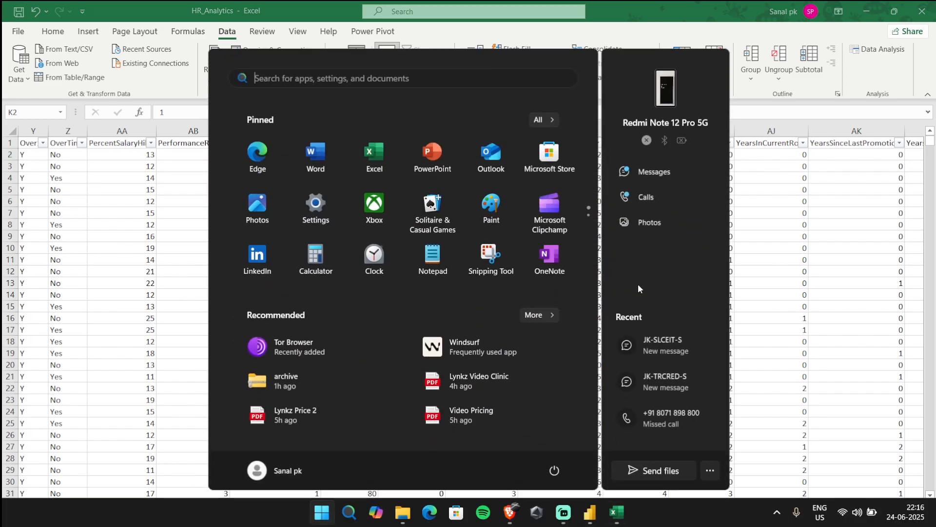
type("notion")
key("Down")
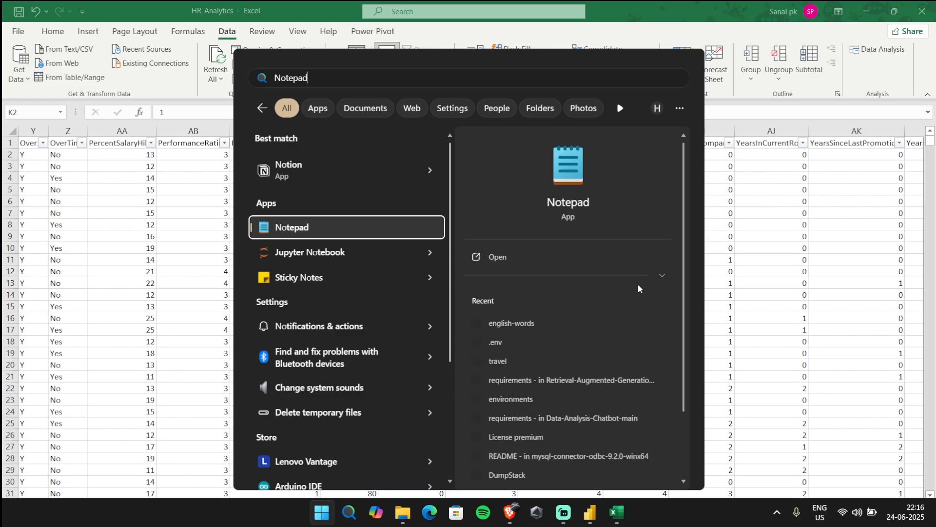
key("Return")
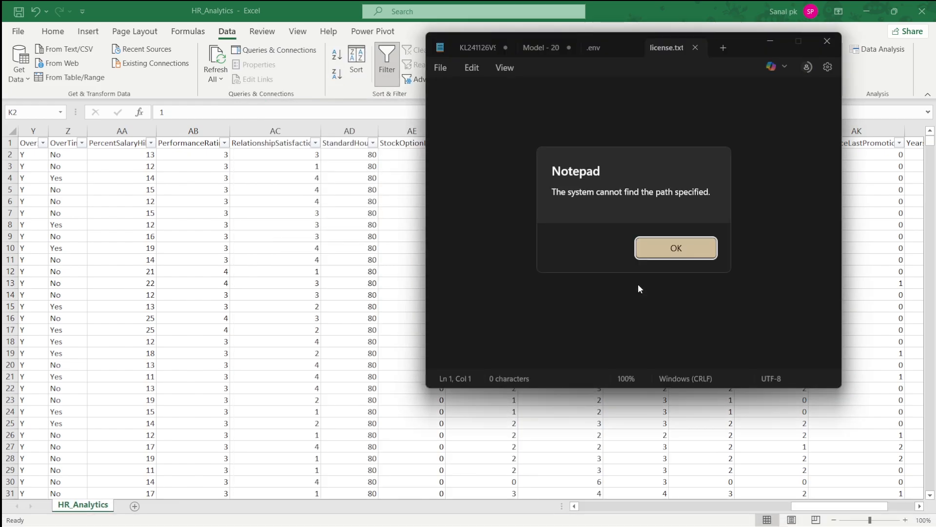
left_click(684, 247)
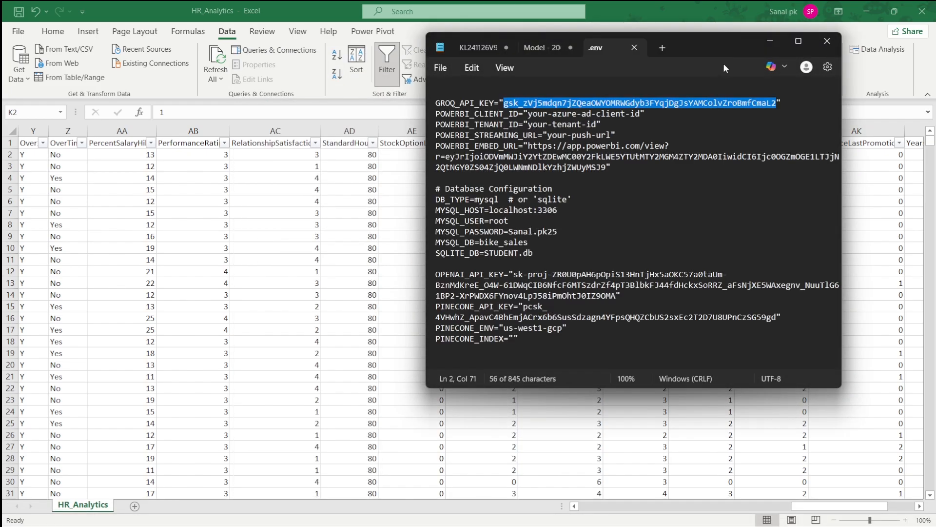
- In the KPI note, correct the last line to read 'Avg working in the company'
left_click(661, 48)
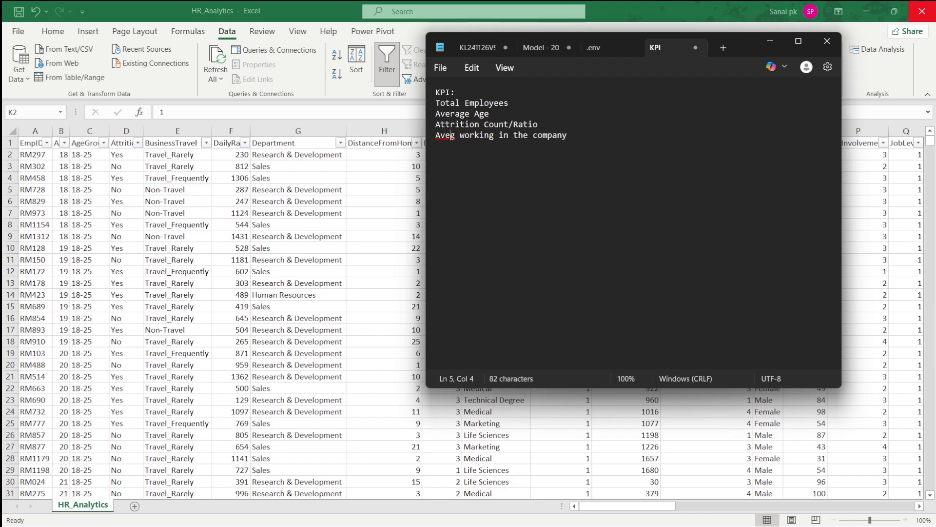
key("BackSpace")
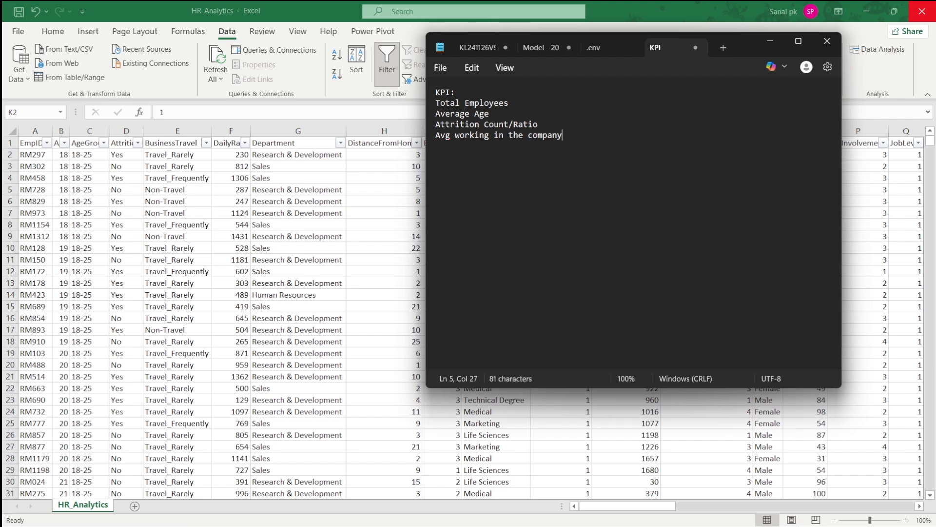
- Switch to the web browser and open ChatGPT in a new tab
key("alt+Tab")
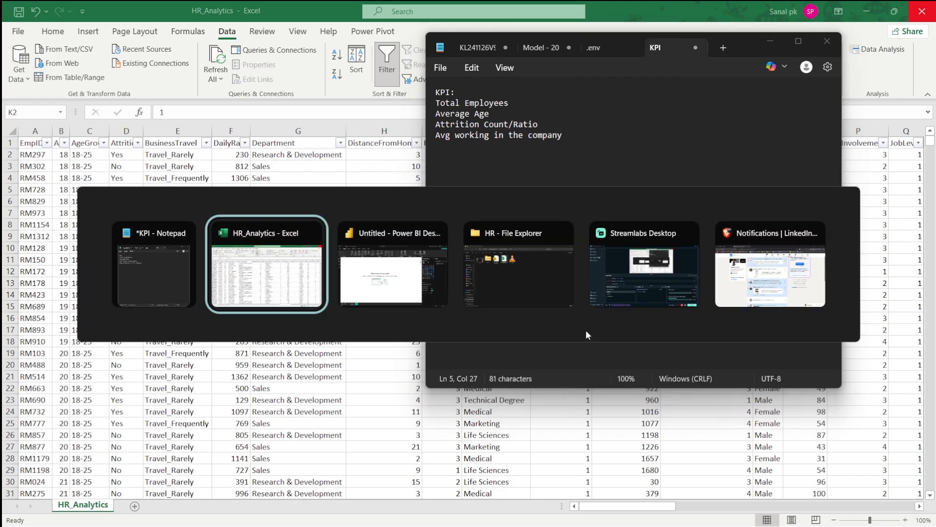
key("alt+Tab")
key("alt+Tab")
key("alt+Tab")
key("alt+Tab")
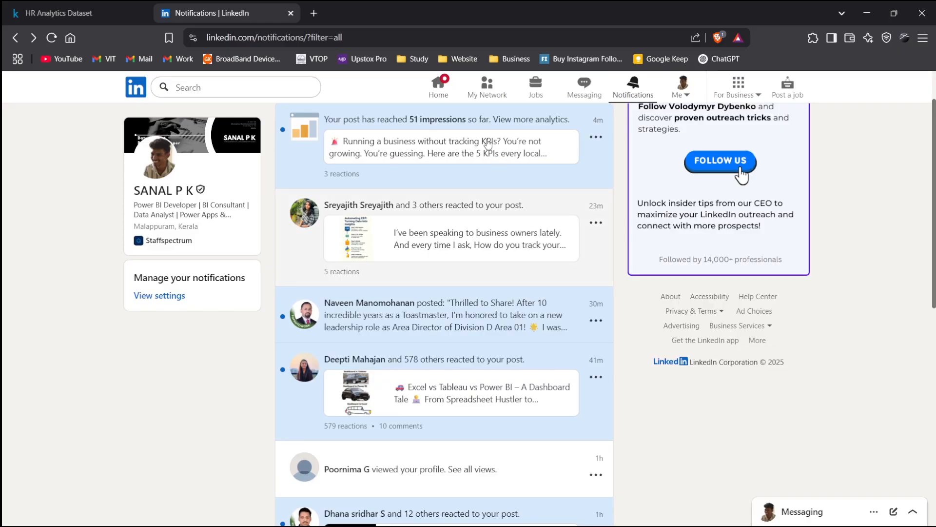
left_click(313, 13)
left_click(720, 58)
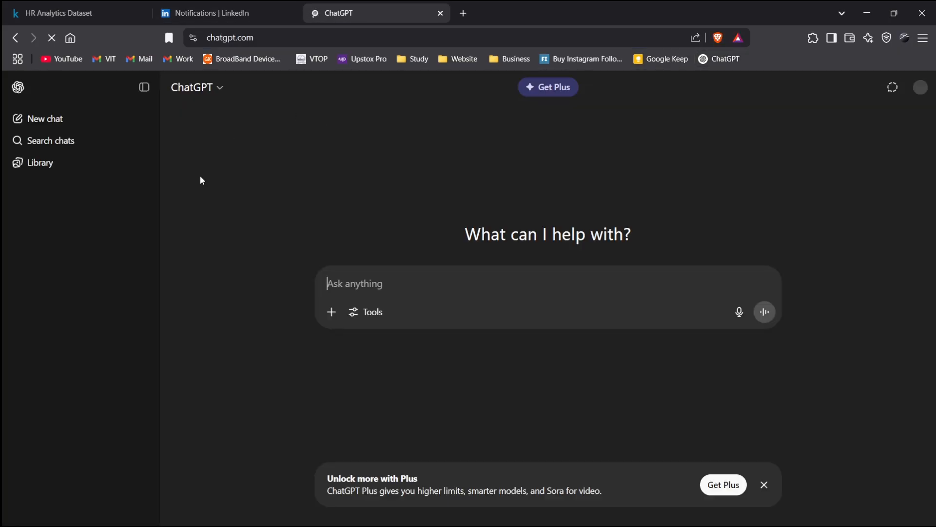
left_click(144, 87)
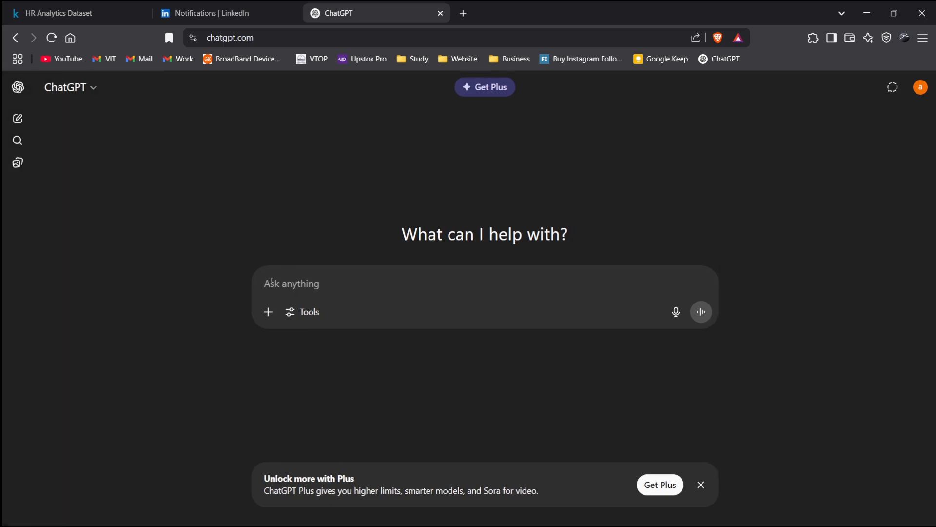
- Upload the HR_Analytics file from the HR folder into the ChatGPT chat
key("alt+Tab")
key("alt+Tab")
key("alt+Tab")
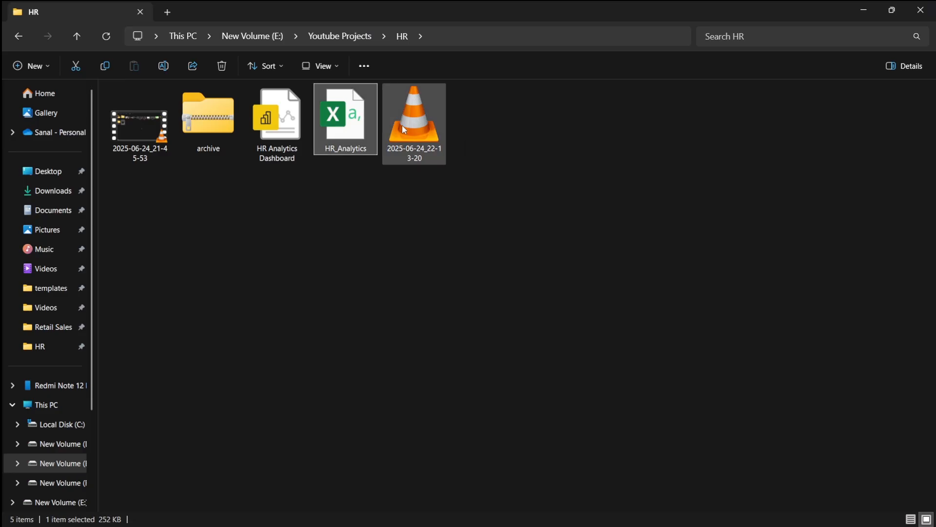
double_click(593, 8)
left_click_drag(612, 153, 234, 267)
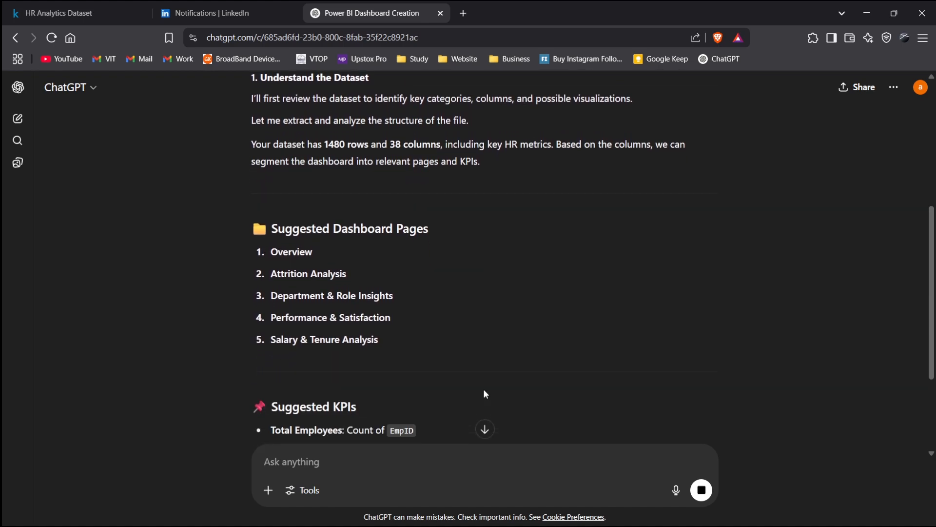
- Highlight the suggested dashboard pages and KPI names in ChatGPT's answer
left_click_drag(268, 253, 390, 307)
left_click(367, 325)
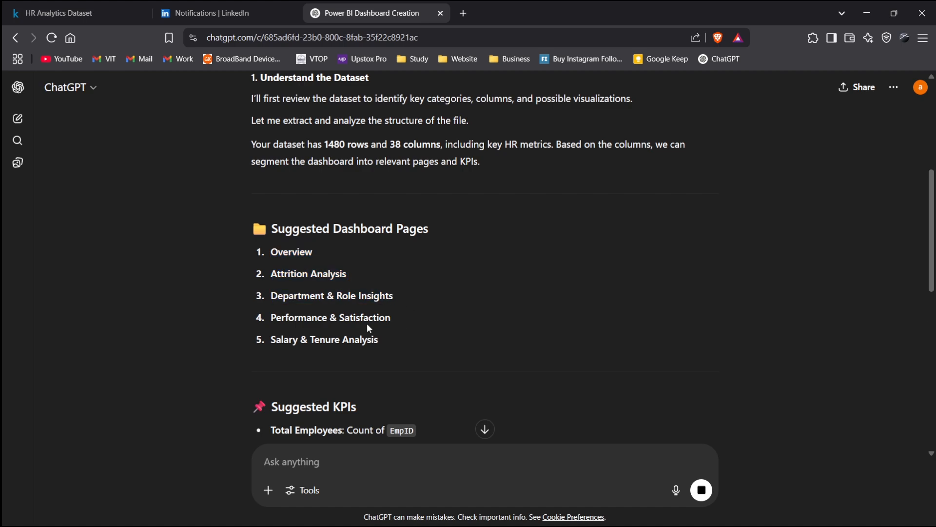
triple_click(288, 324)
left_click(382, 344)
scroll(381, 331, "down", 3)
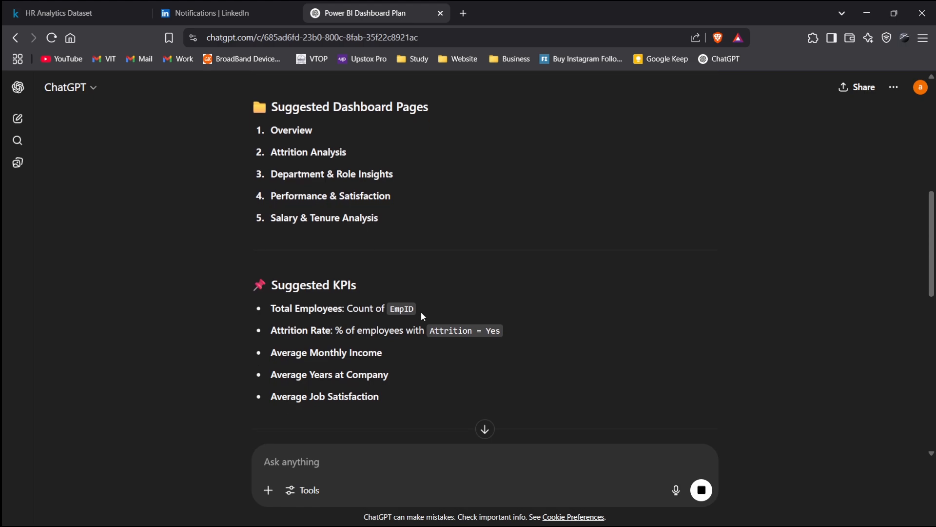
scroll(420, 312, "down", 2)
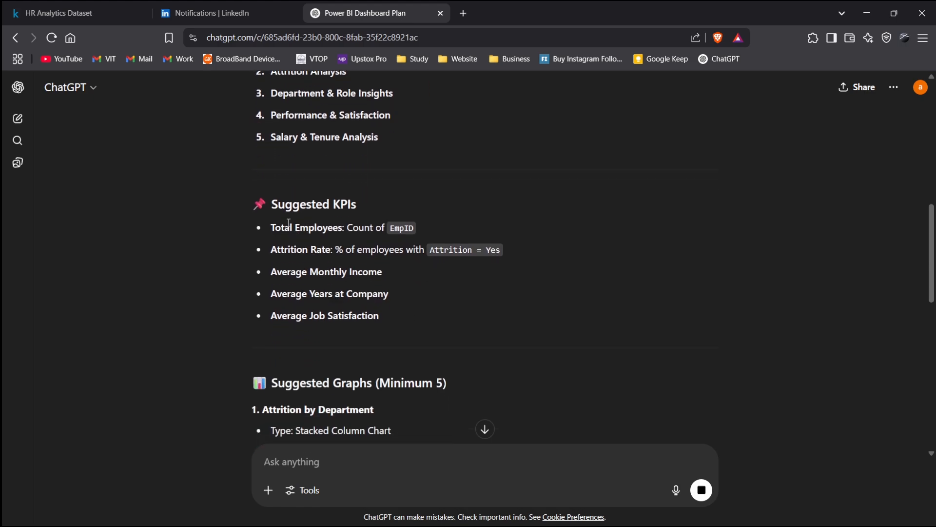
triple_click(273, 227)
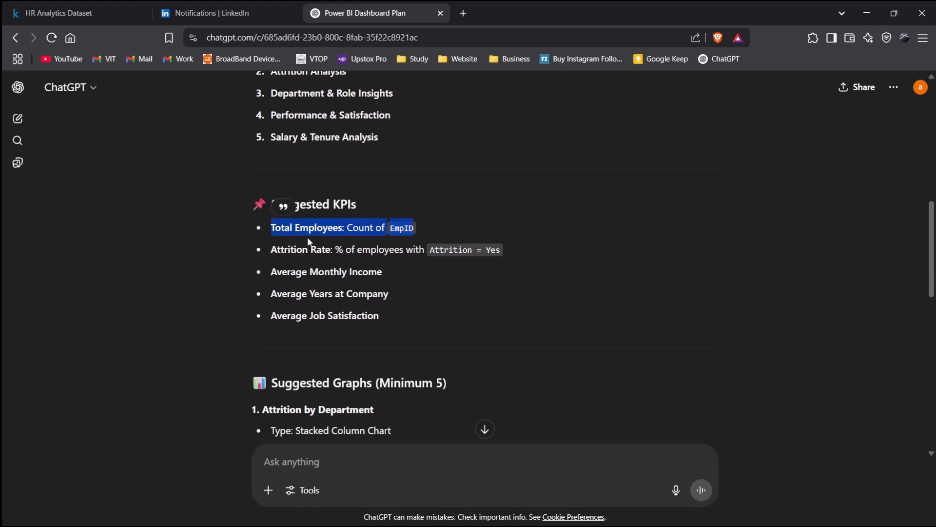
left_click(291, 251)
left_click_drag(272, 249, 322, 250)
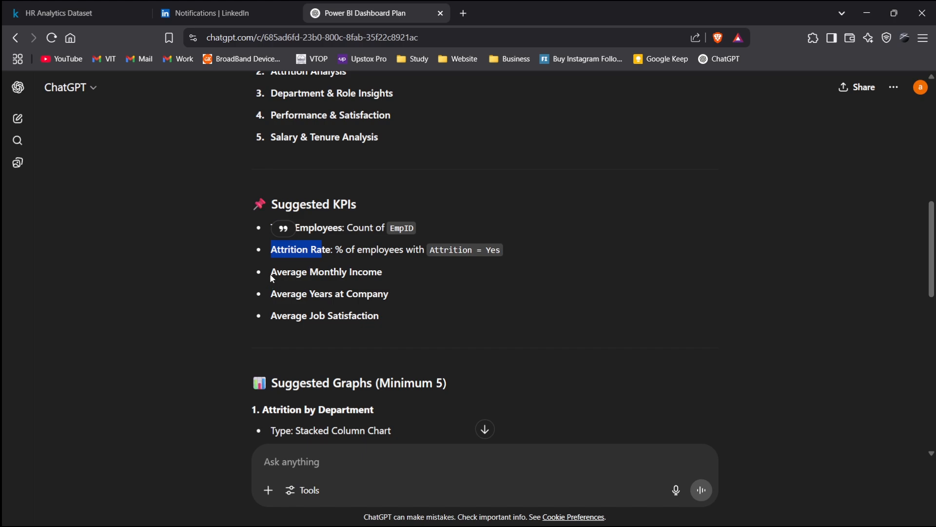
left_click_drag(271, 279, 389, 292)
left_click(276, 313)
left_click_drag(276, 293, 385, 308)
left_click(342, 276)
- Read through the suggested graphs section of the response
scroll(344, 276, "down", 2)
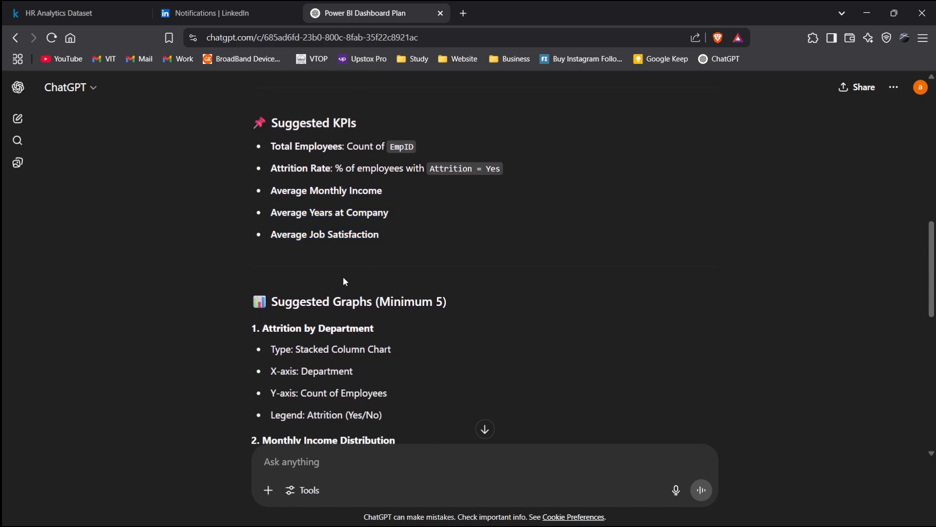
scroll(343, 276, "down", 2)
scroll(341, 273, "down", 1)
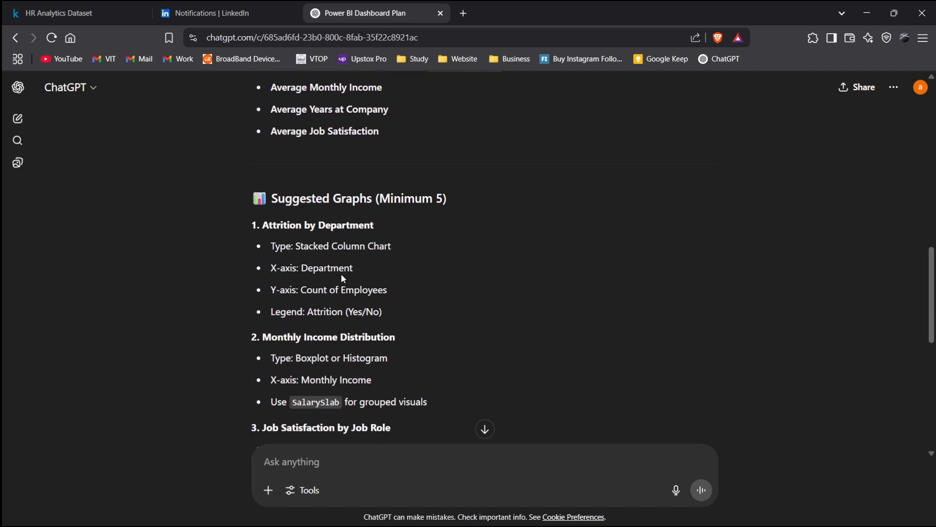
scroll(341, 274, "down", 2)
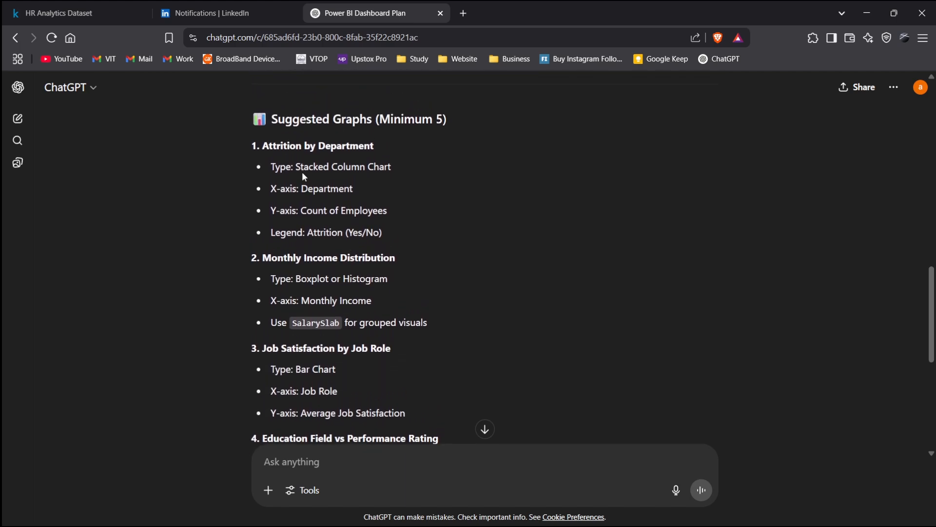
scroll(303, 173, "down", 8)
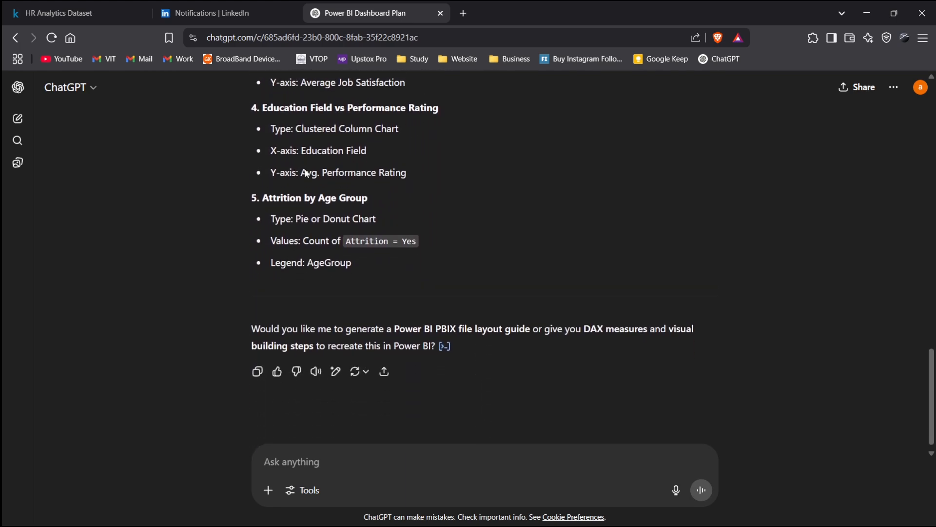
scroll(305, 171, "up", 5)
scroll(337, 287, "down", 5)
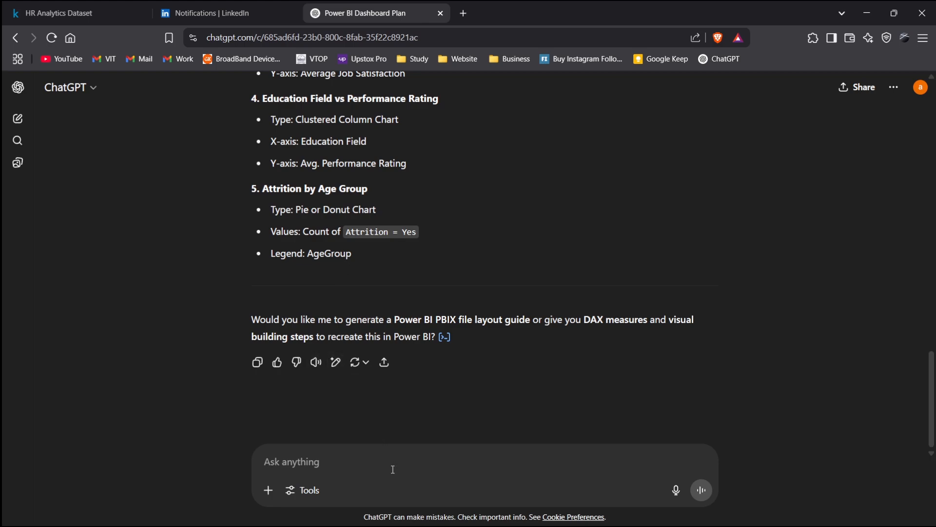
- Ask ChatGPT to 'suggest grpah for each page' and read through the per-page graph suggestions
type("suggest grpah for each page")
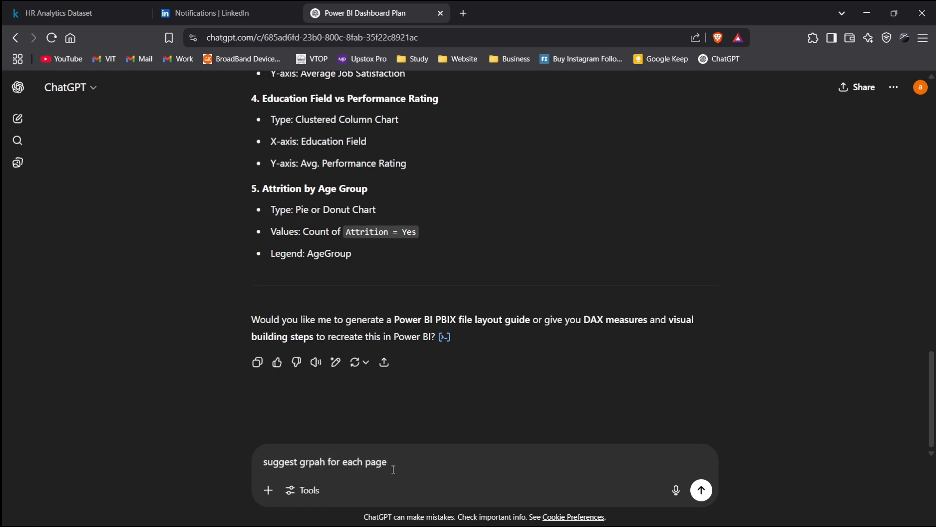
key("Return")
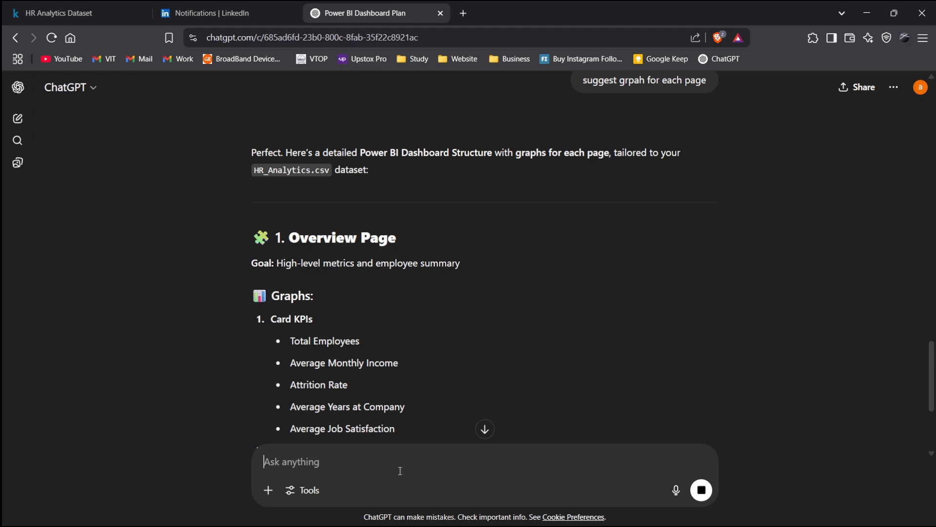
scroll(474, 351, "down", 4)
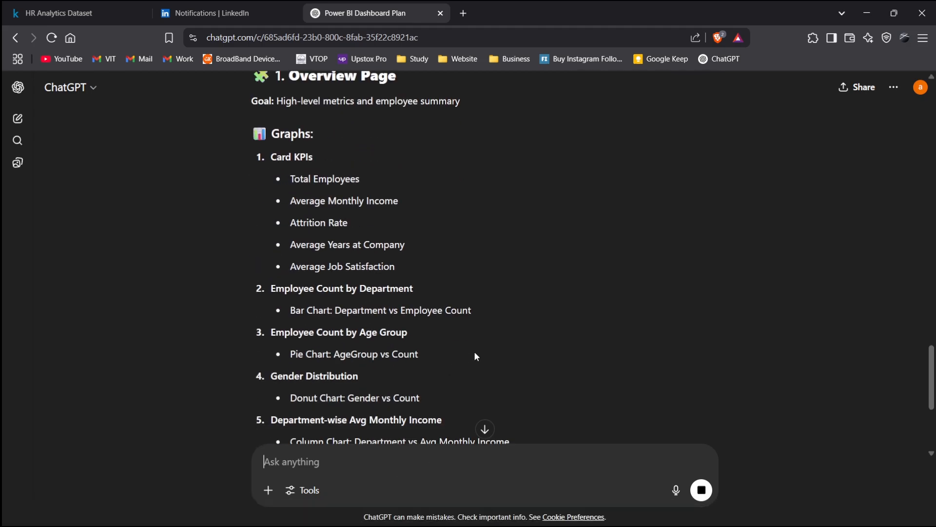
scroll(474, 352, "down", 2)
scroll(475, 352, "up", 1)
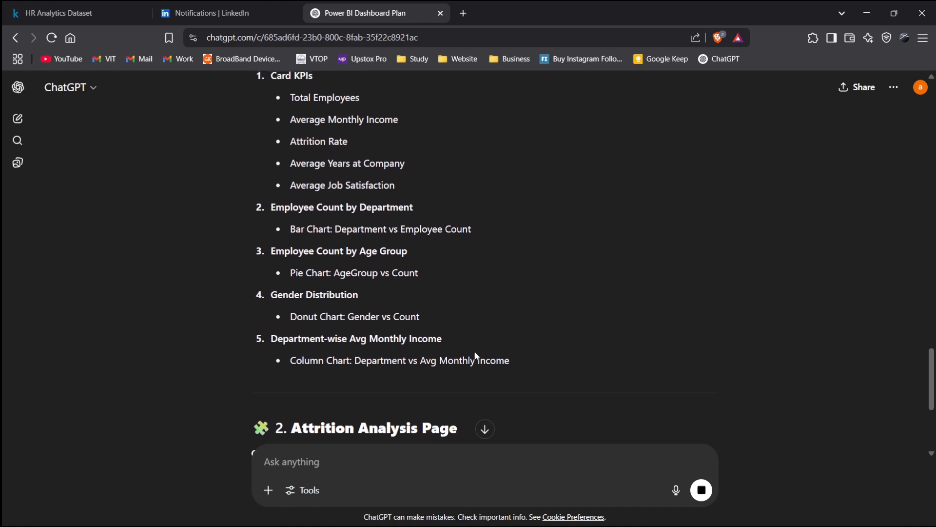
scroll(476, 356, "down", 1)
scroll(475, 352, "up", 1)
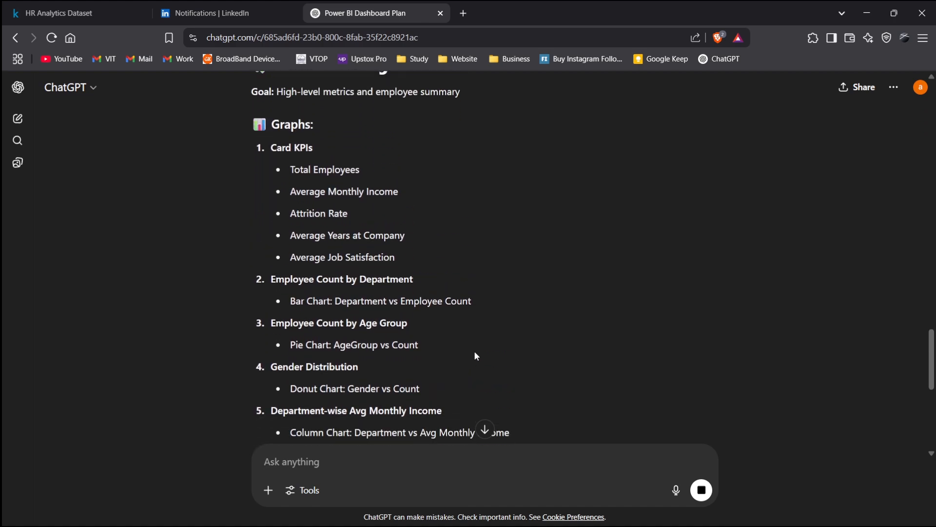
scroll(475, 352, "down", 5)
scroll(475, 351, "down", 1)
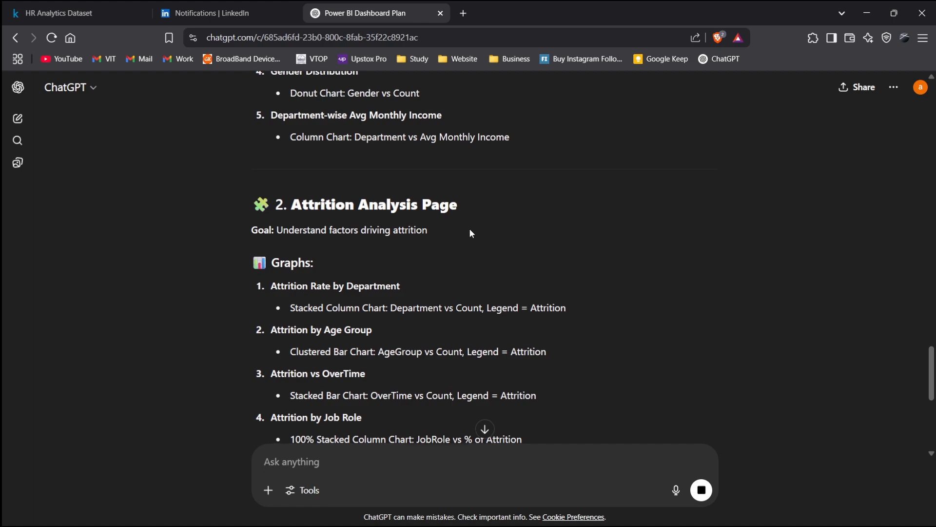
scroll(454, 244, "down", 2)
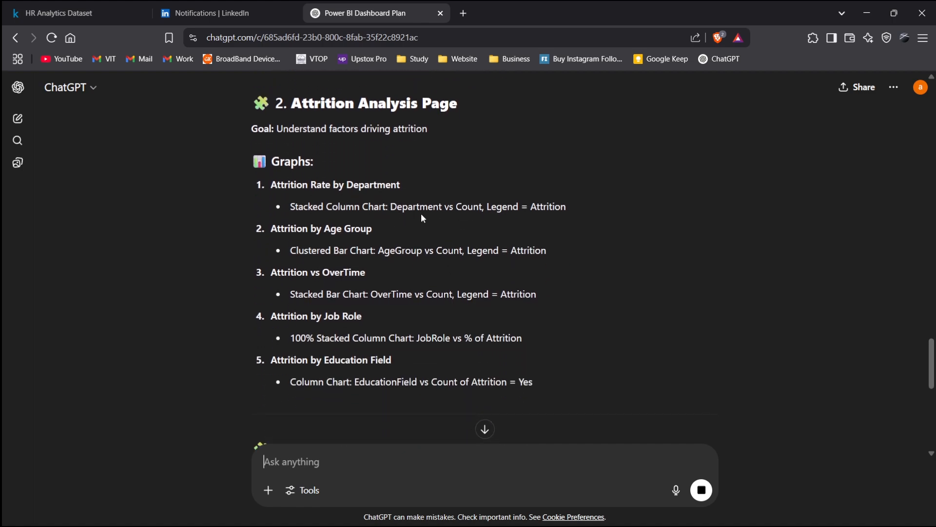
scroll(421, 213, "down", 4)
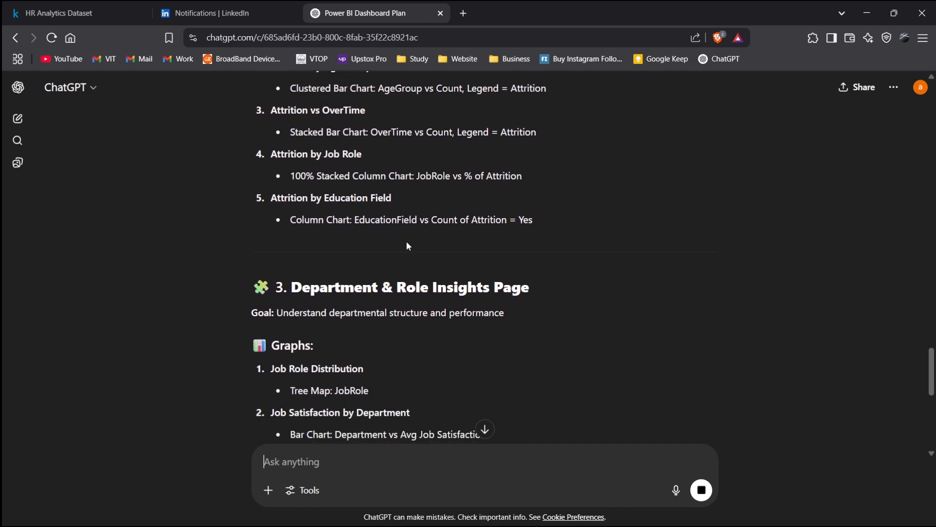
- Scroll through the remaining page-wise graph suggestions for the Department & Role, Performance & Satisfaction and Salary & Tenure pages
scroll(432, 256, "down", 2)
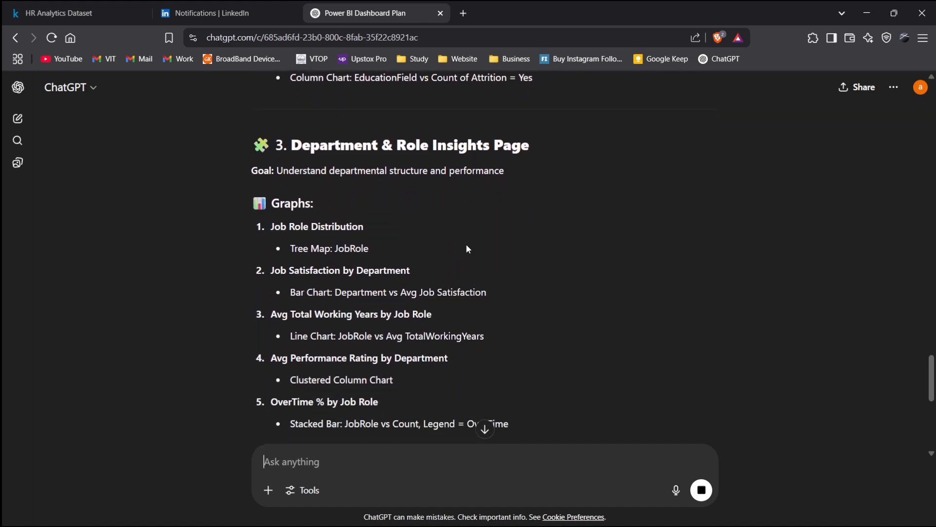
scroll(466, 245, "down", 2)
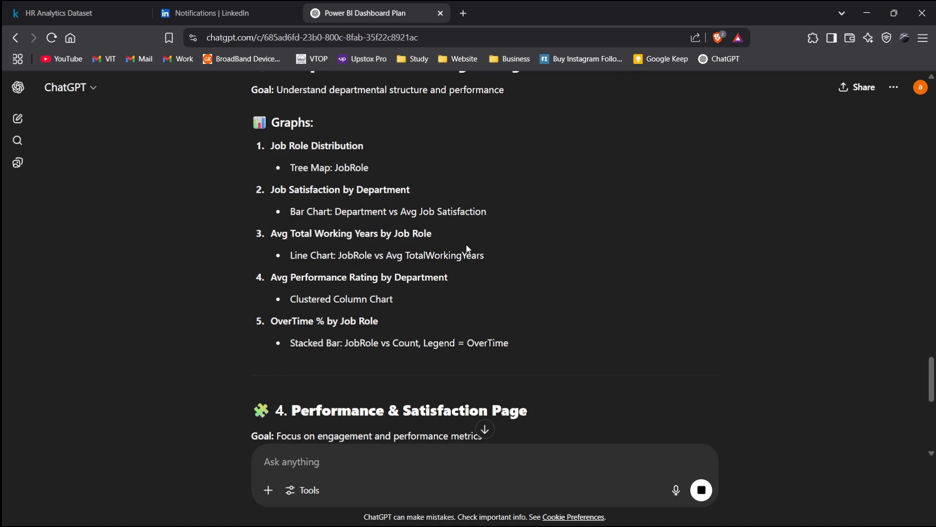
scroll(467, 249, "down", 7)
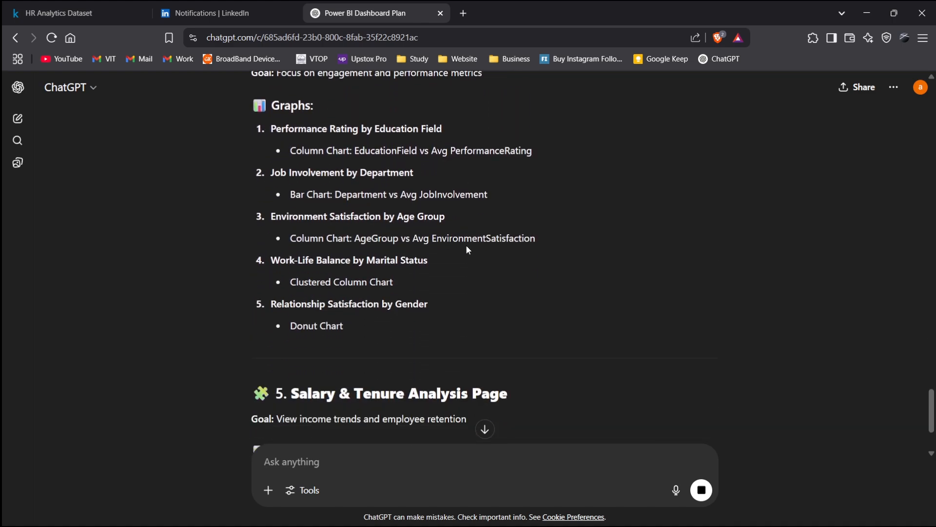
scroll(466, 245, "down", 4)
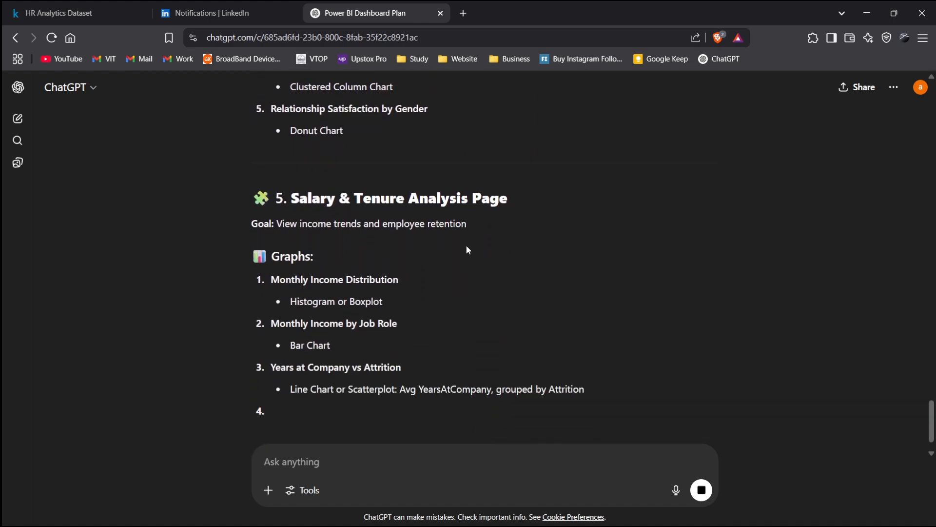
scroll(466, 245, "down", 4)
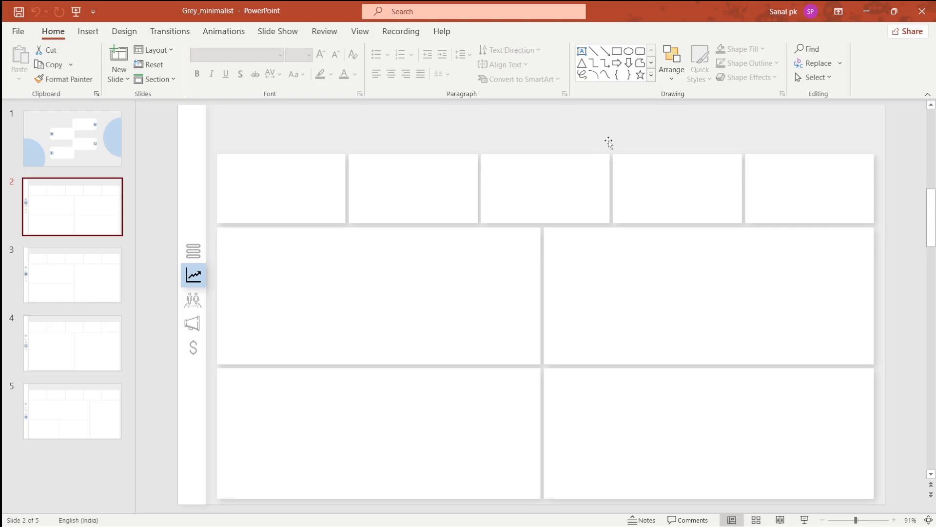
- Switch back to the chat and return to the Overview Page graph suggestions
key("alt+Tab")
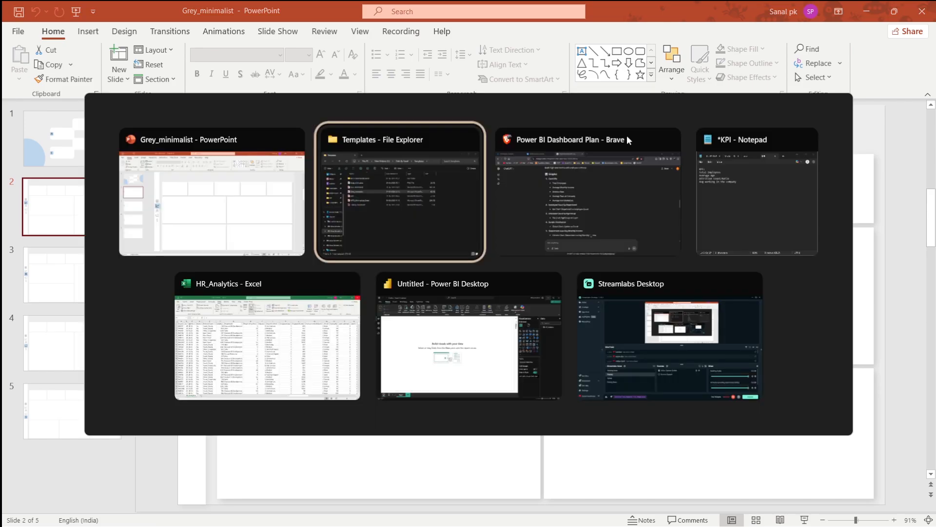
key("alt+Tab")
key("alt+Tab")
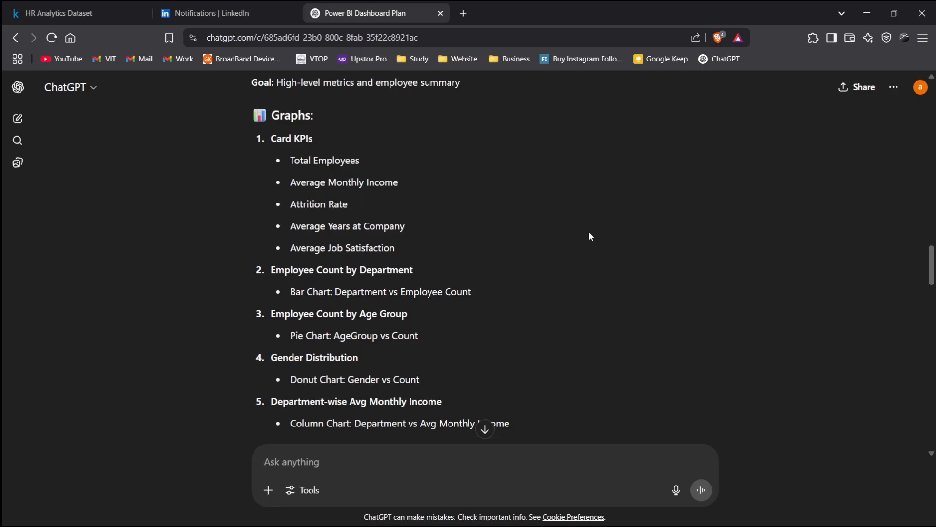
scroll(589, 236, "up", 1)
- Switch to the Grey_minimalist PowerPoint template and browse its slides 1 to 4
key("alt+Tab")
key("alt+Tab")
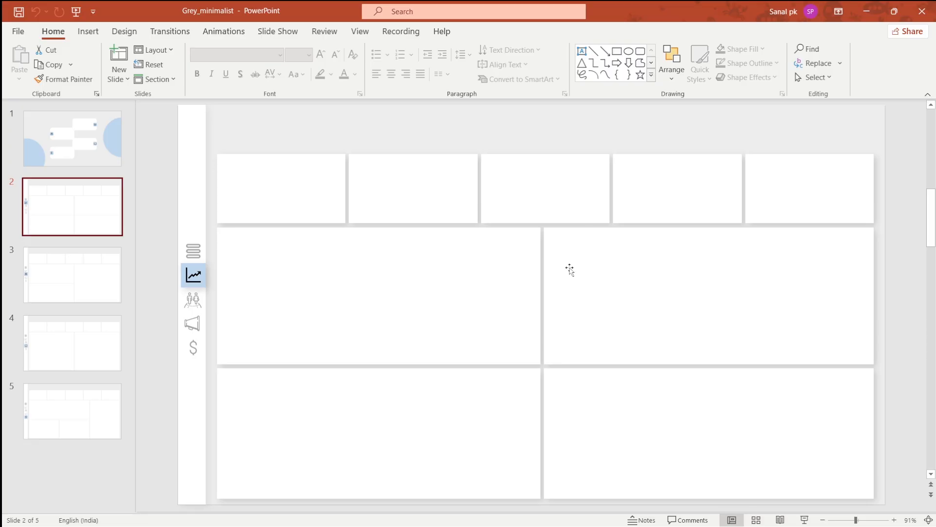
key("Page_Up")
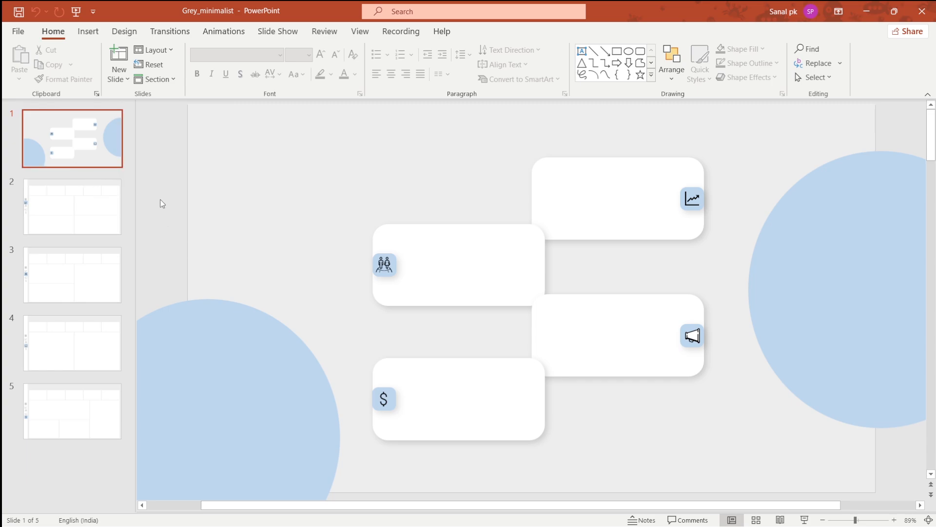
left_click(75, 208)
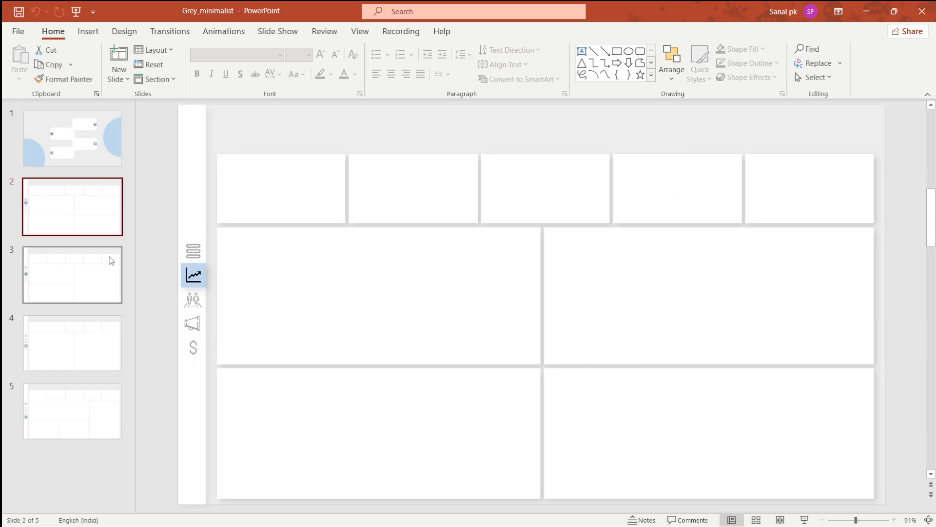
left_click(103, 266)
left_click(113, 322)
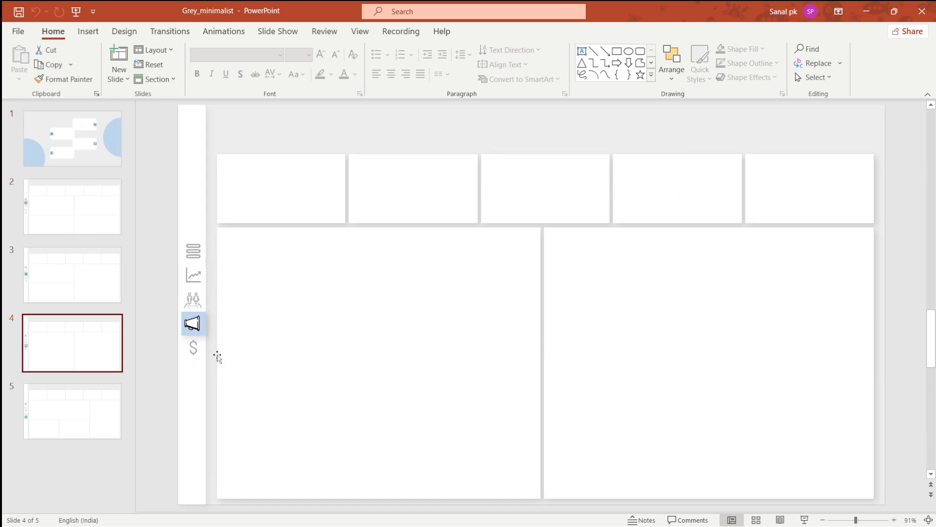
- Open a new browser tab and go to the databysanal.netlify.app website
left_click(484, 520)
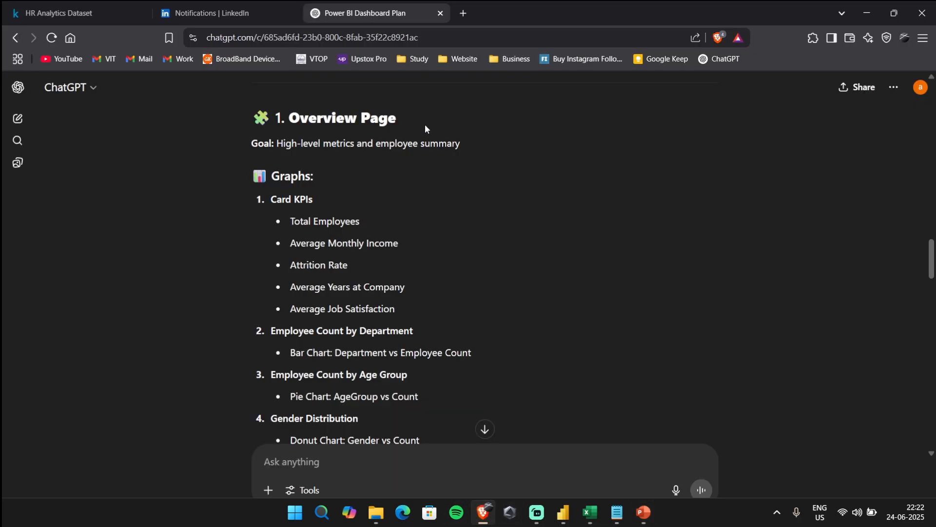
left_click(462, 15)
type("da")
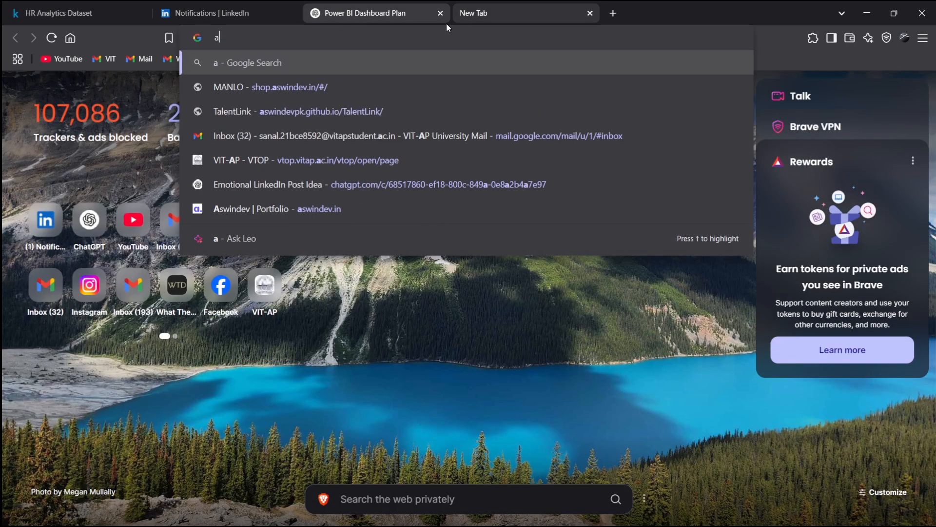
key("Return")
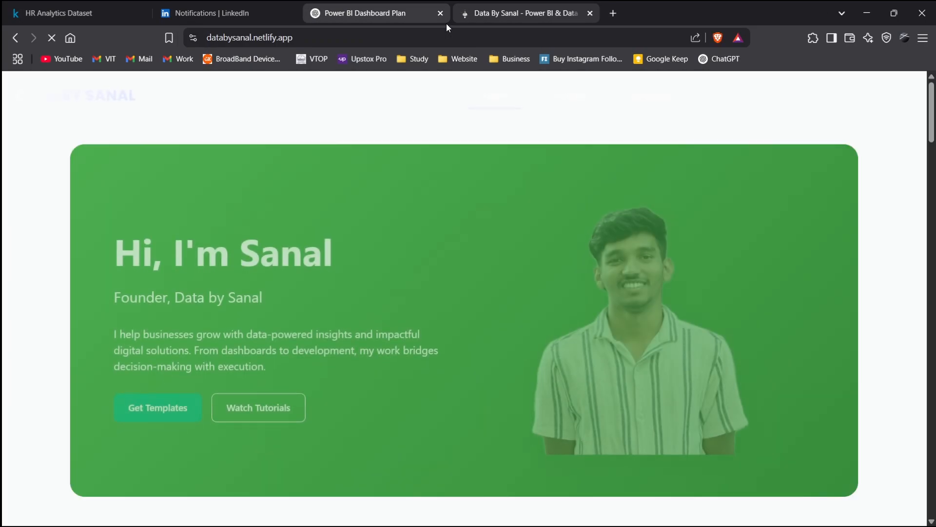
- Scroll to the featured templates and open the Grey Minimalist template page
scroll(659, 241, "down", 5)
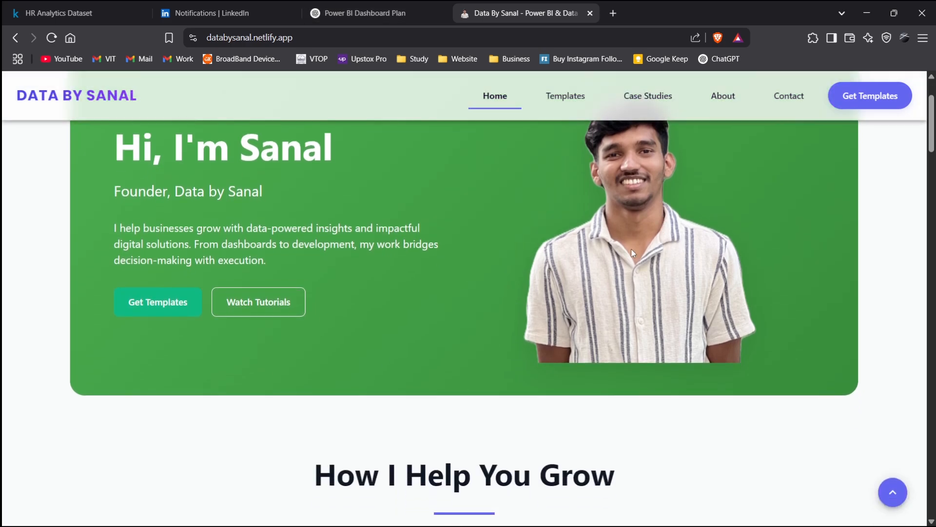
scroll(633, 254, "down", 8)
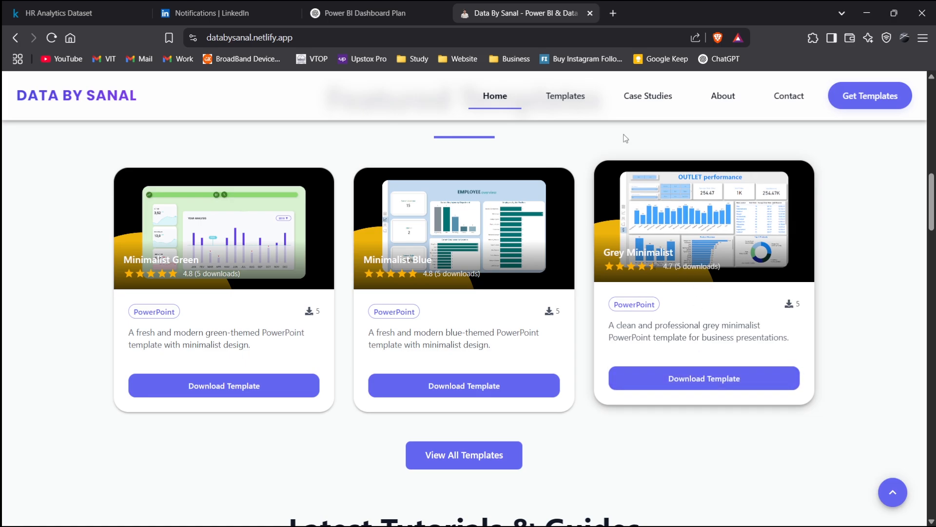
left_click(675, 379)
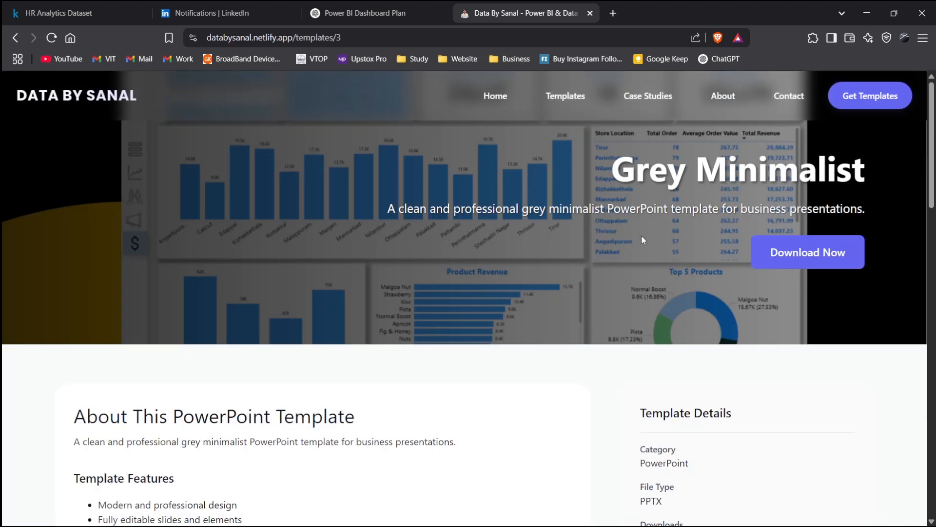
- Open the Grey Minimalist template's download dialog and close it
scroll(599, 258, "down", 4)
scroll(602, 263, "down", 5)
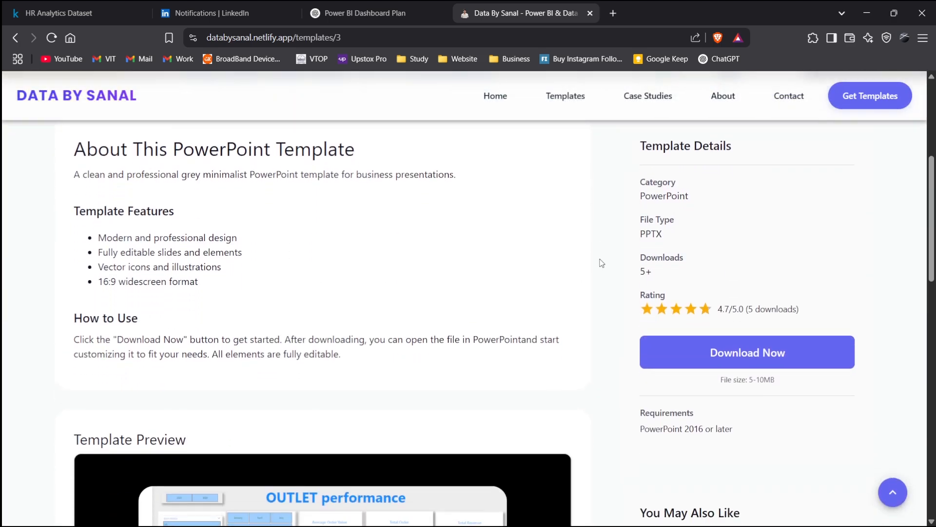
left_click(739, 163)
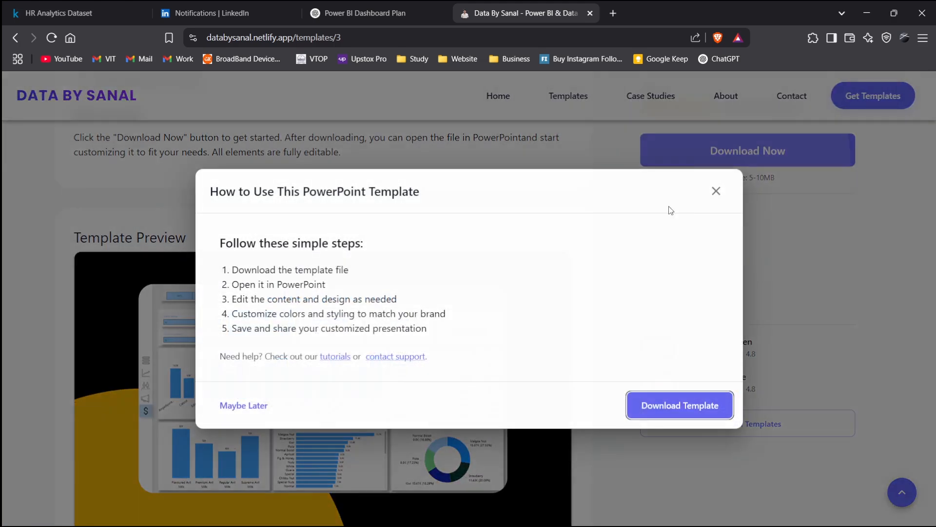
left_click(716, 190)
- Return to the website's home page and scroll through the tutorials and user reviews sections
scroll(655, 336, "down", 12)
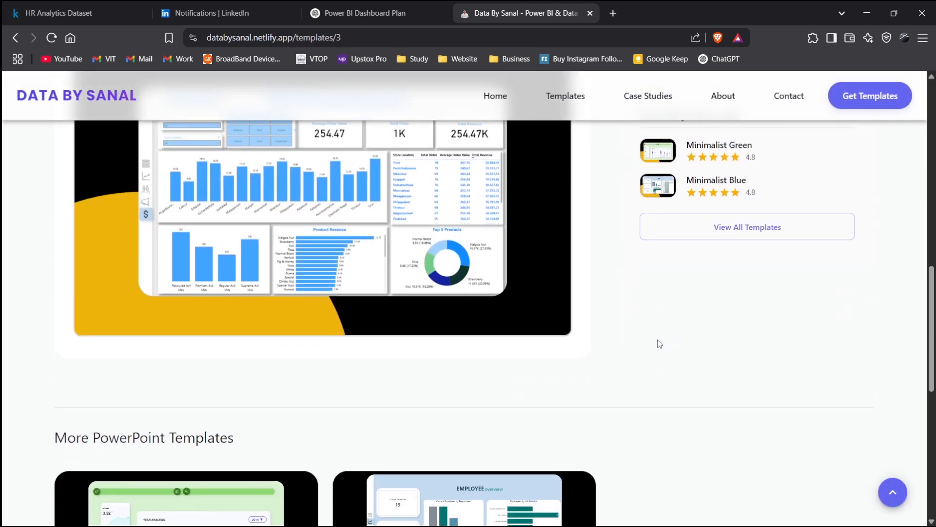
left_click(495, 96)
scroll(637, 327, "down", 20)
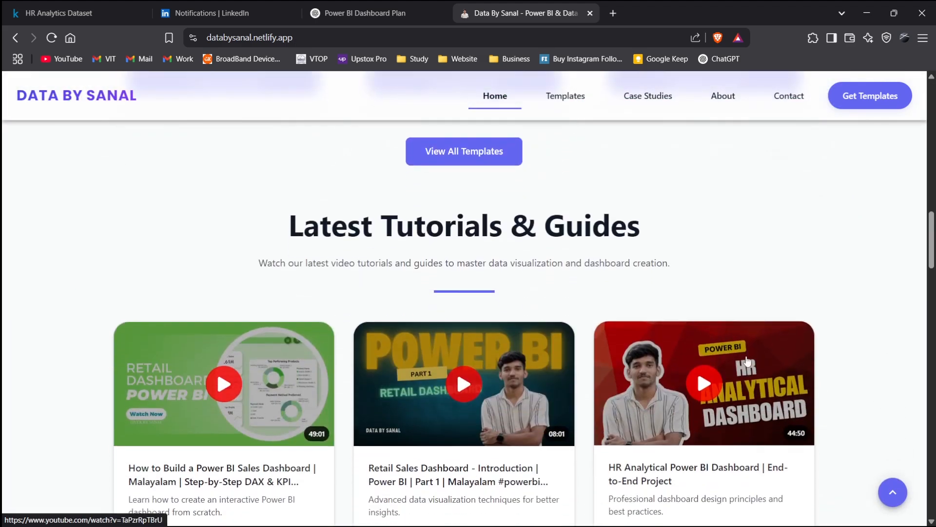
scroll(788, 318, "down", 15)
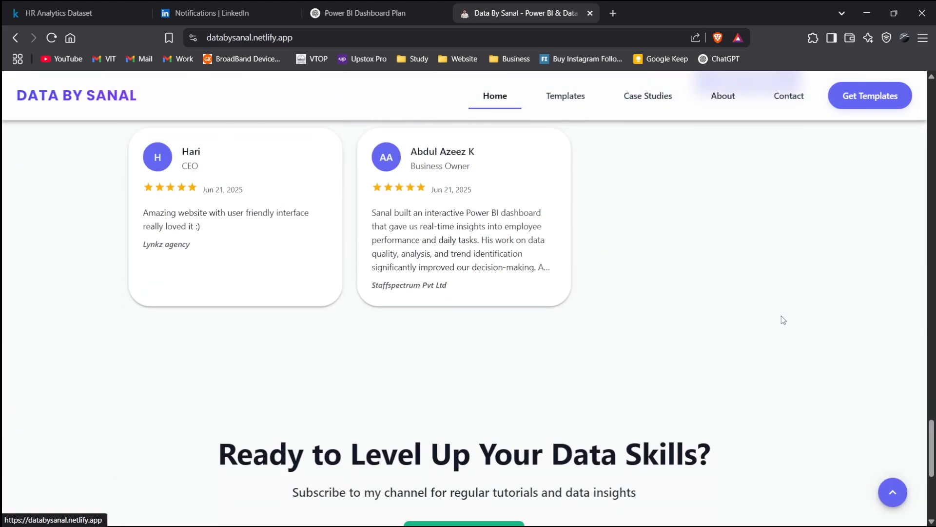
scroll(750, 220, "down", 1)
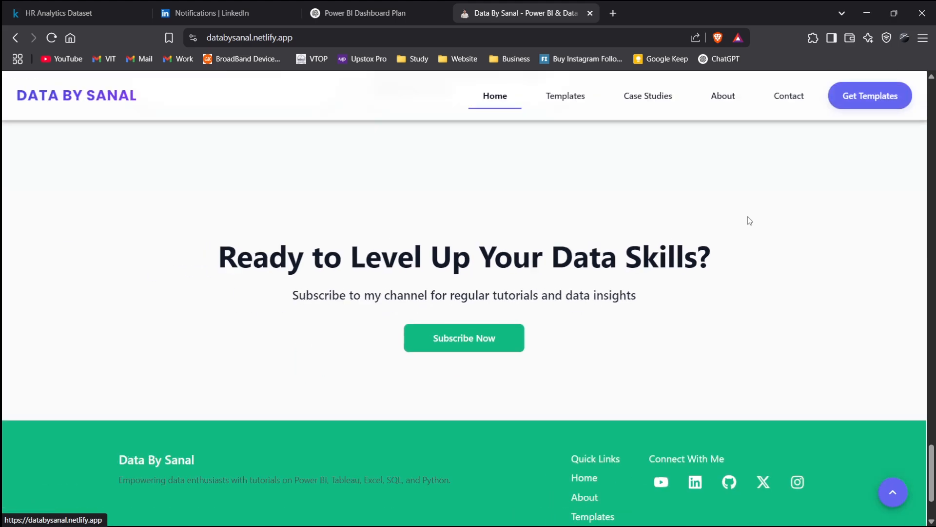
scroll(748, 220, "up", 6)
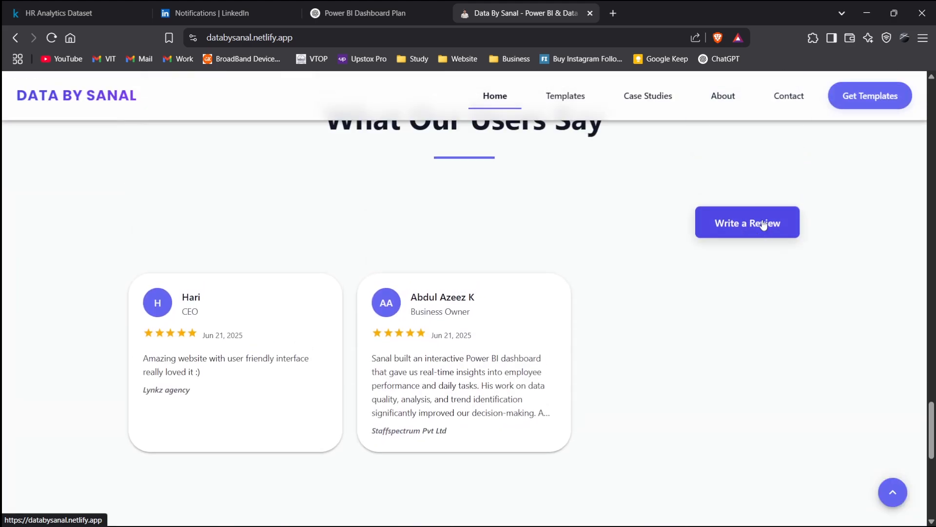
left_click(761, 223)
left_click(348, 254)
left_click(508, 247)
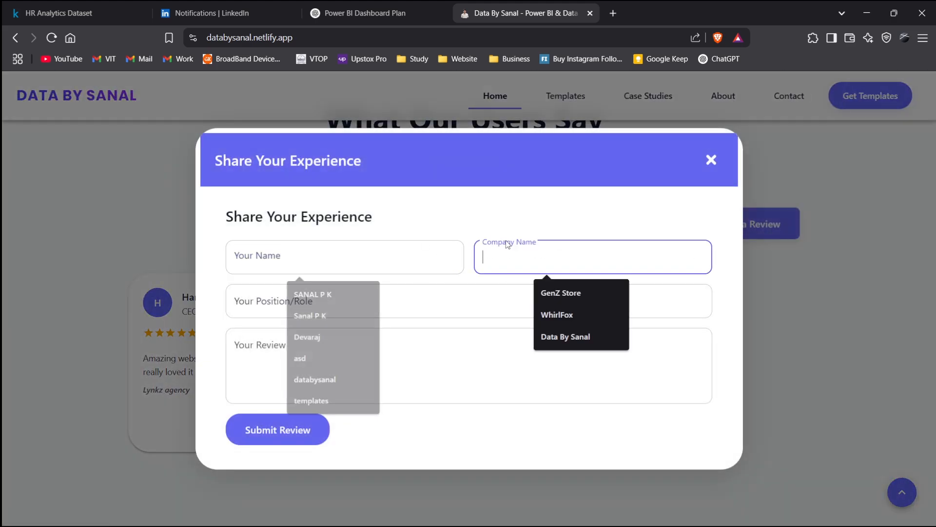
left_click(806, 273)
- Return to the PowerPoint template and select slide 2
scroll(820, 261, "up", 8)
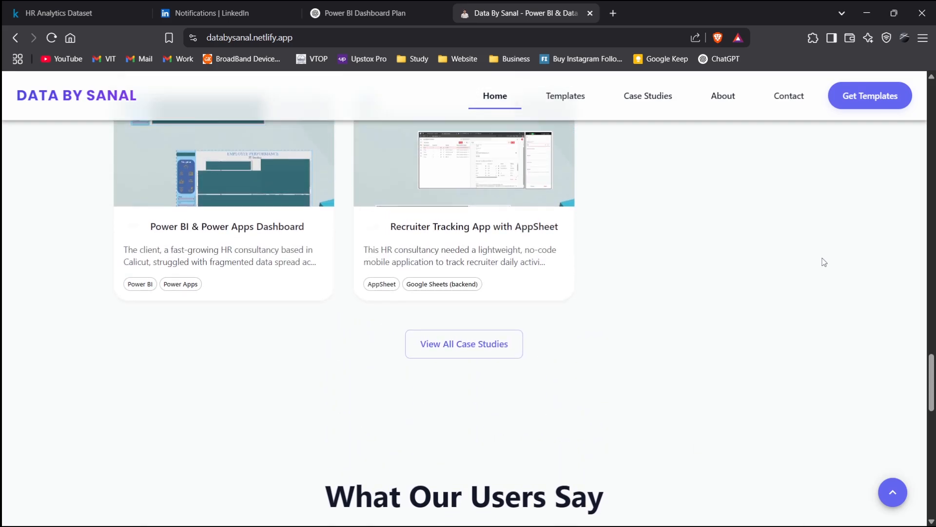
scroll(824, 262, "up", 7)
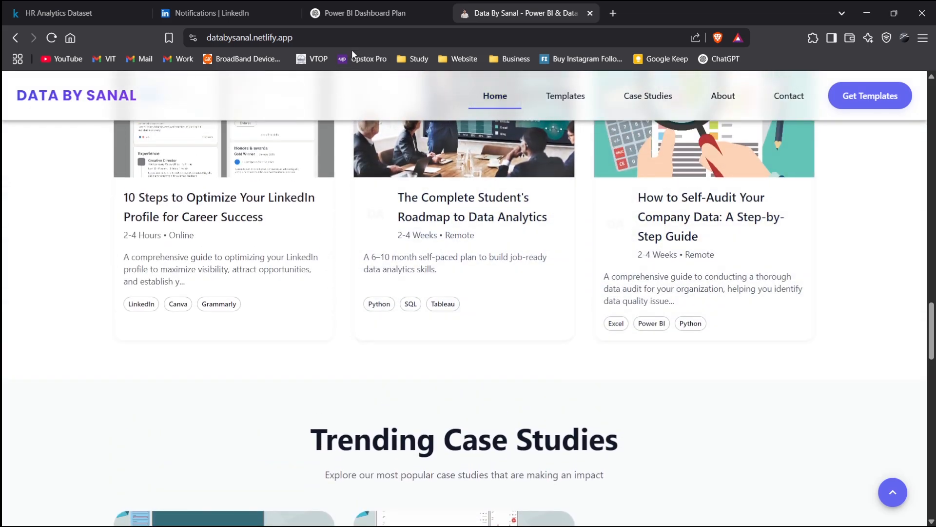
key("alt+Tab")
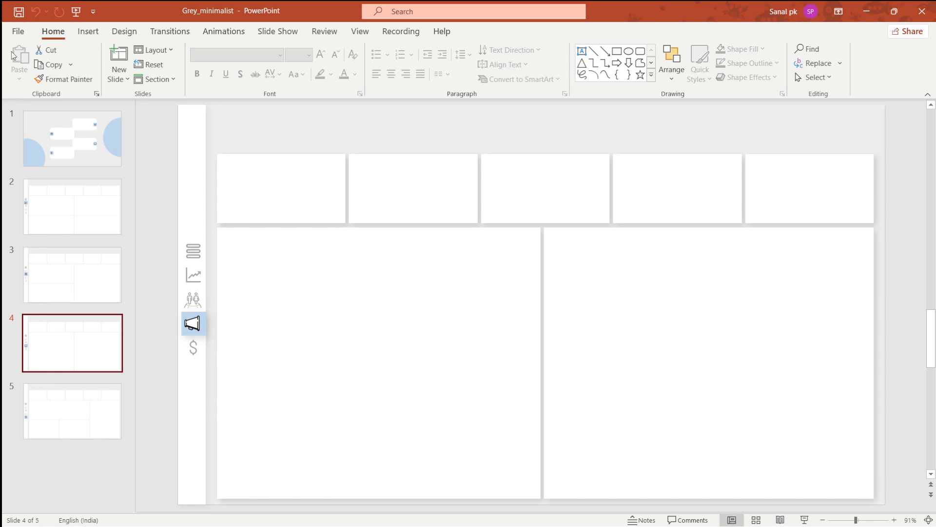
left_click(18, 30)
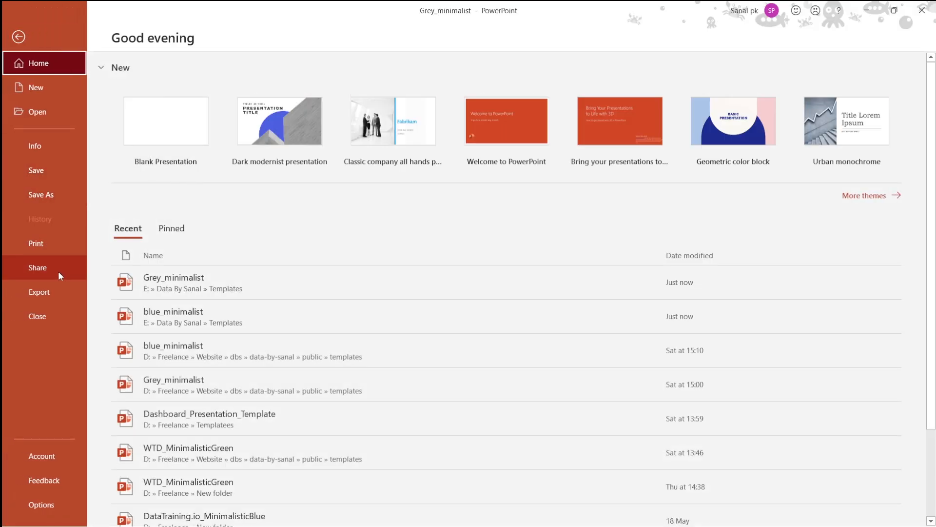
left_click(19, 37)
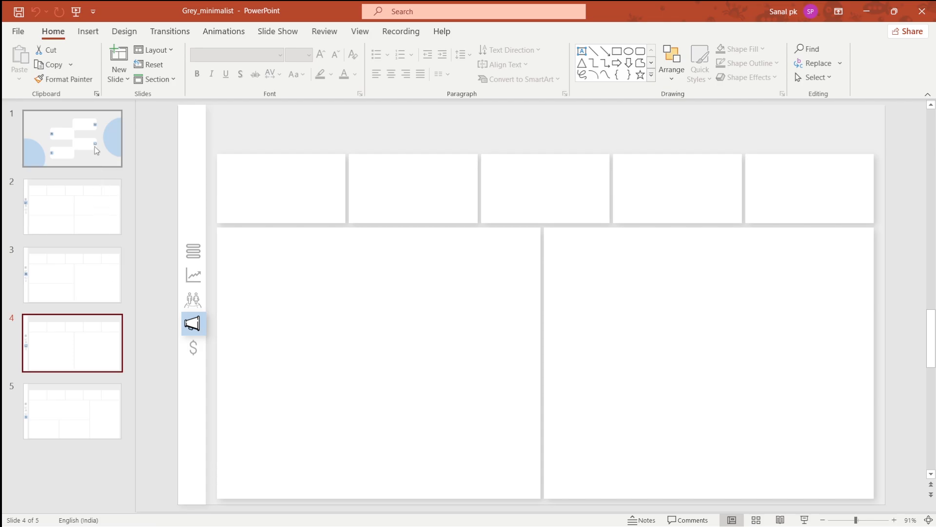
left_click(106, 211)
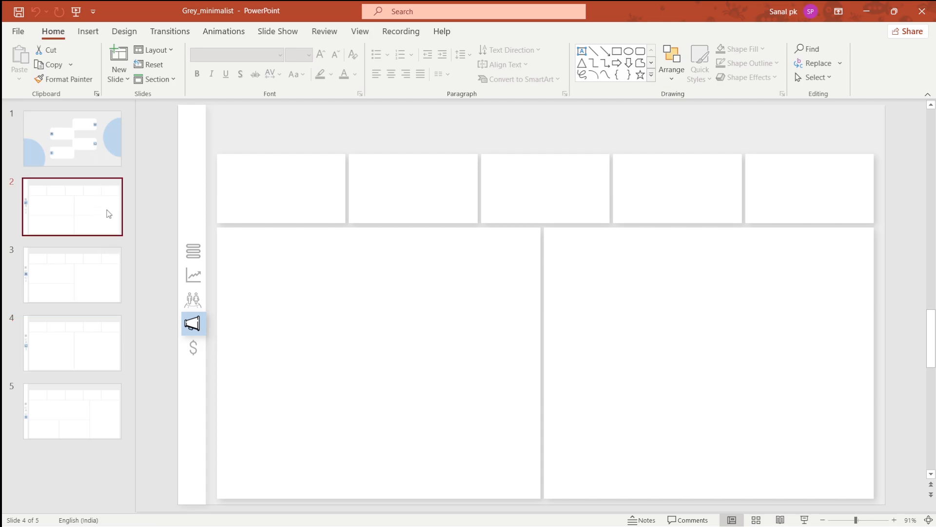
- Review the Overview page plan in ChatGPT and leaf through the template's slides in PowerPoint
key("alt+Tab")
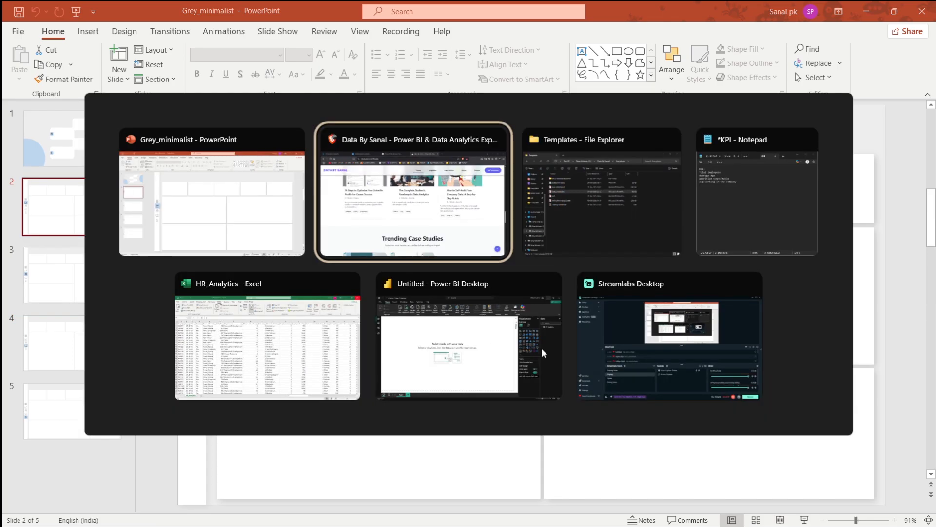
key("alt+Tab")
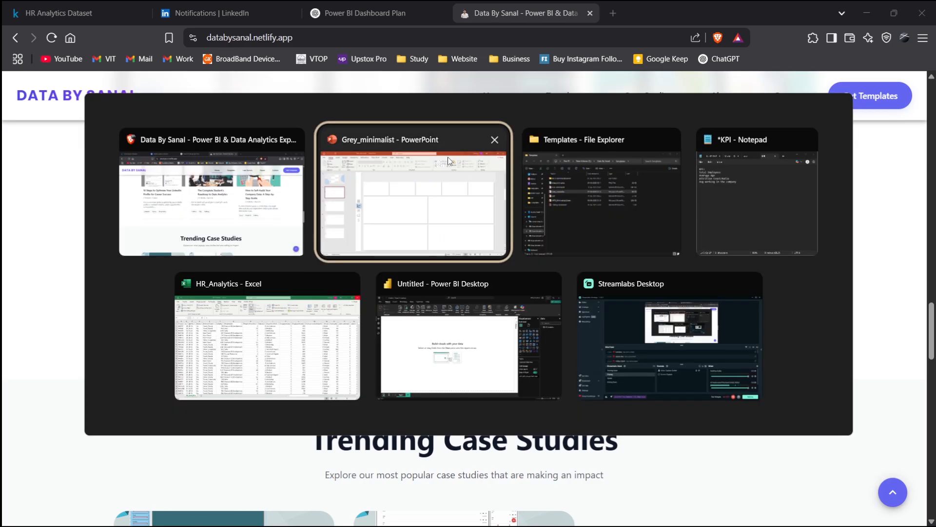
left_click(359, 4)
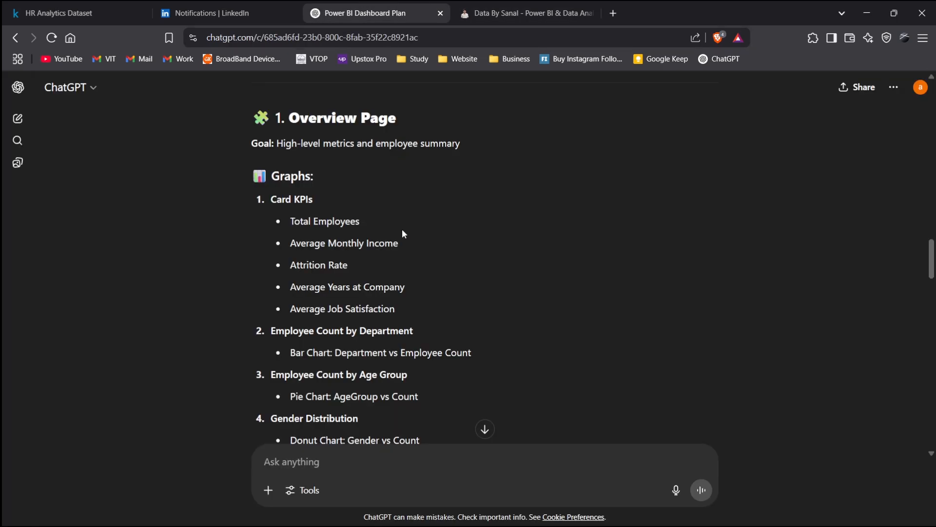
key("alt+Tab")
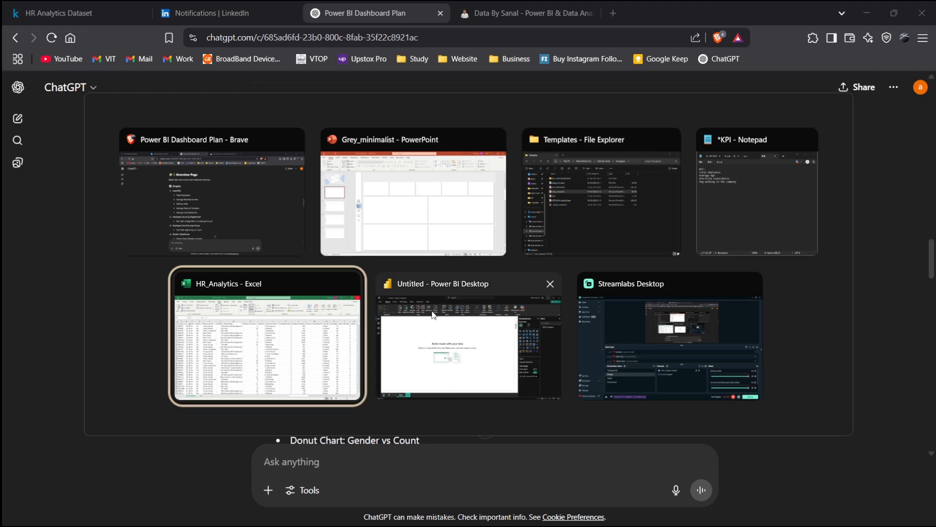
left_click(324, 253)
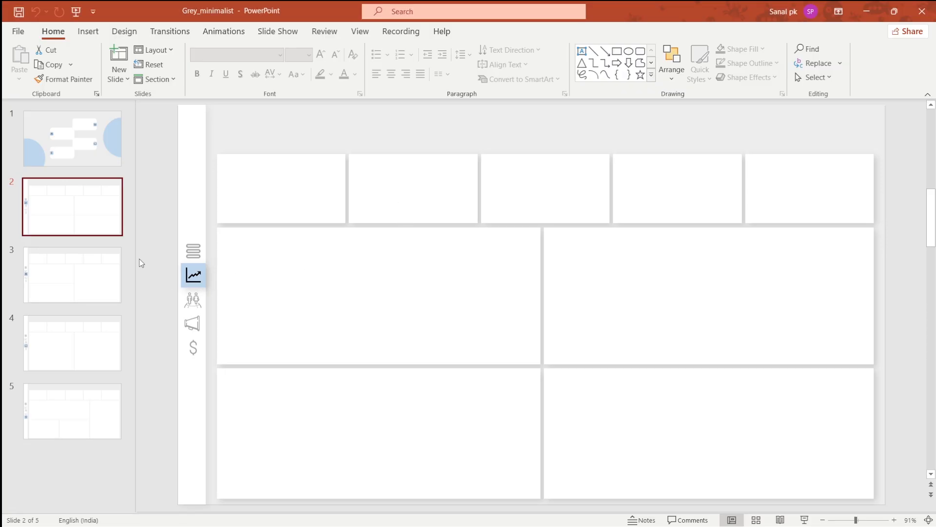
left_click(108, 267)
left_click(94, 222)
left_click(98, 157)
left_click(87, 217)
left_click(100, 269)
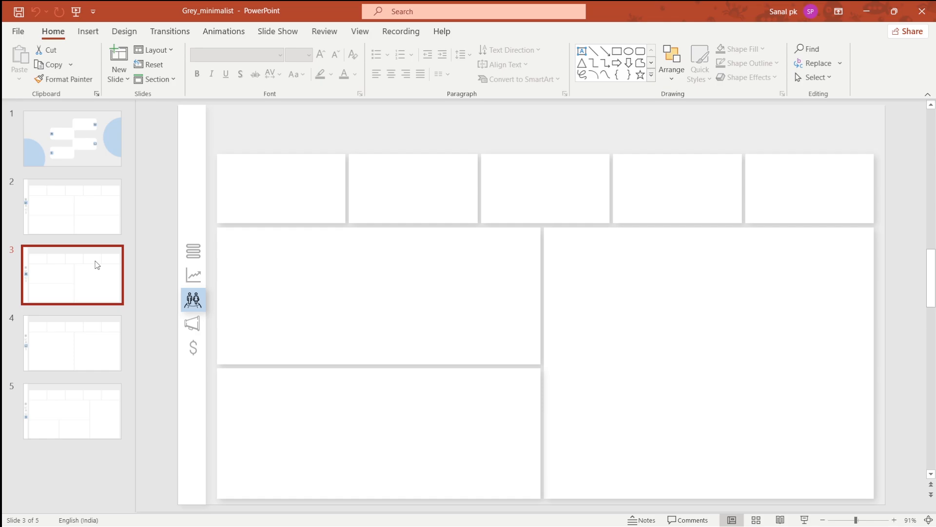
- Switch to Power BI and set the report page's canvas type to Custom
key("alt+Tab")
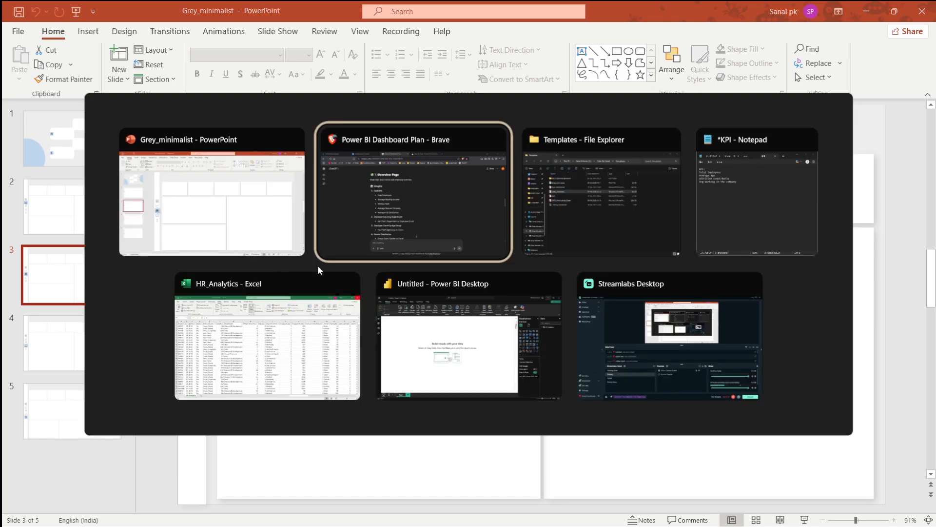
key("alt+Tab")
key("alt+Tab")
key("alt+Tab")
key("alt+Tab")
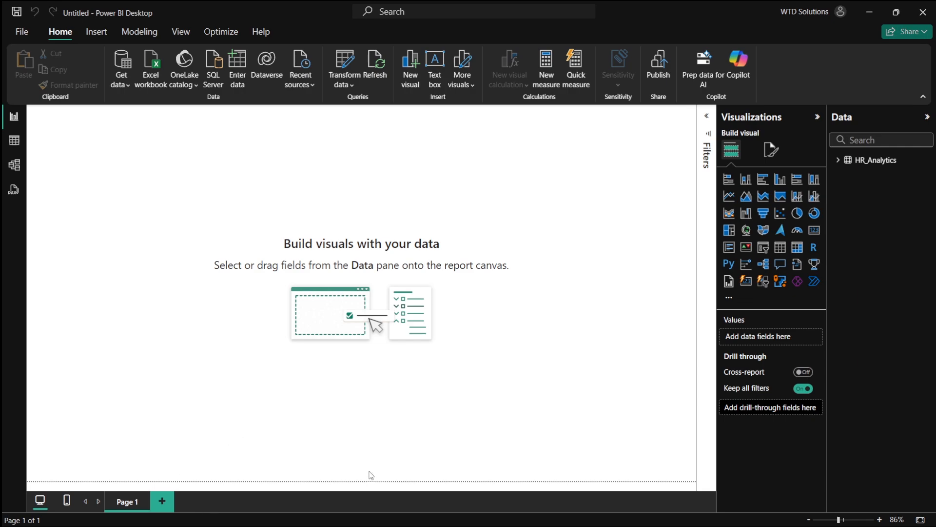
left_click(771, 150)
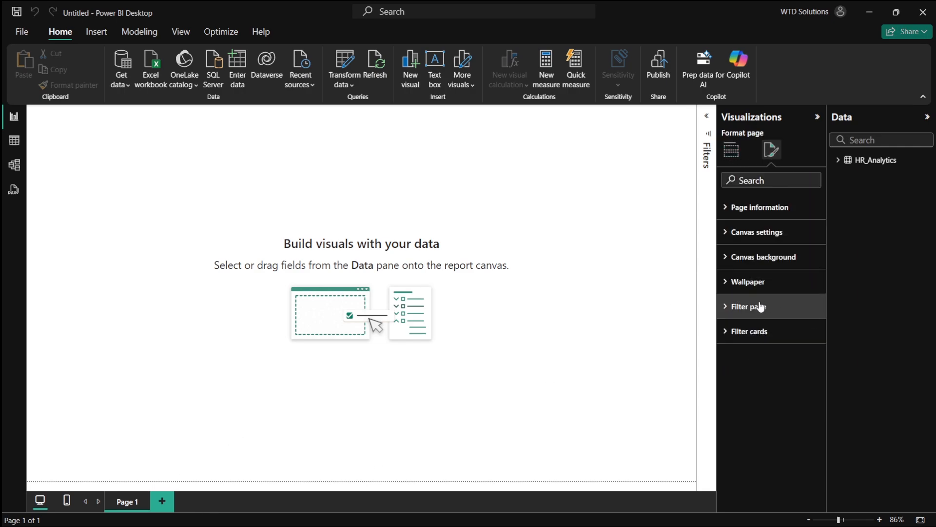
left_click(761, 234)
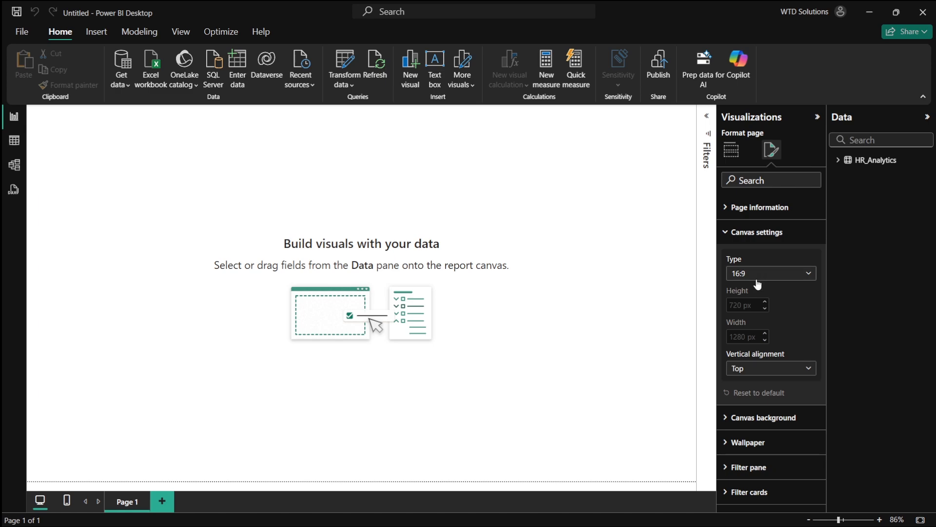
left_click(758, 276)
left_click(757, 347)
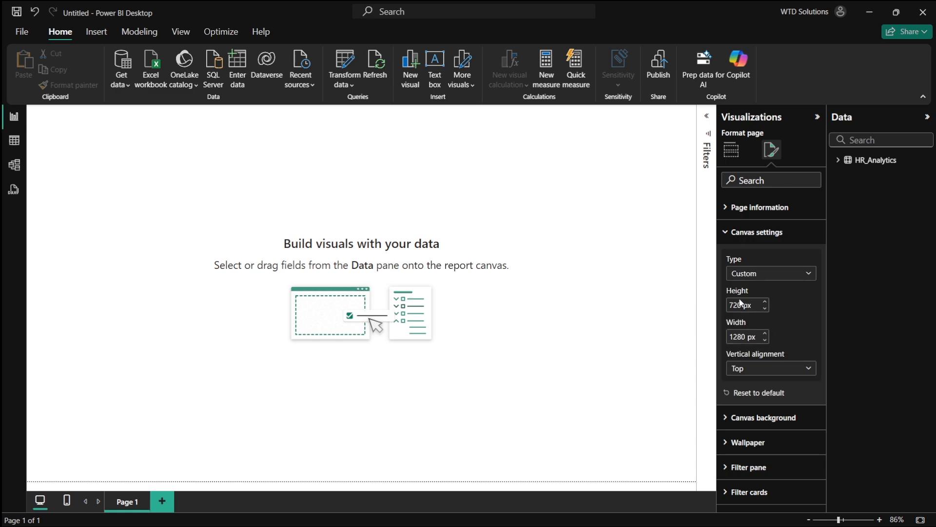
- Set the canvas height to 1080 px and width to 1920 px
double_click(740, 306)
type("10")
type("80")
key("Return")
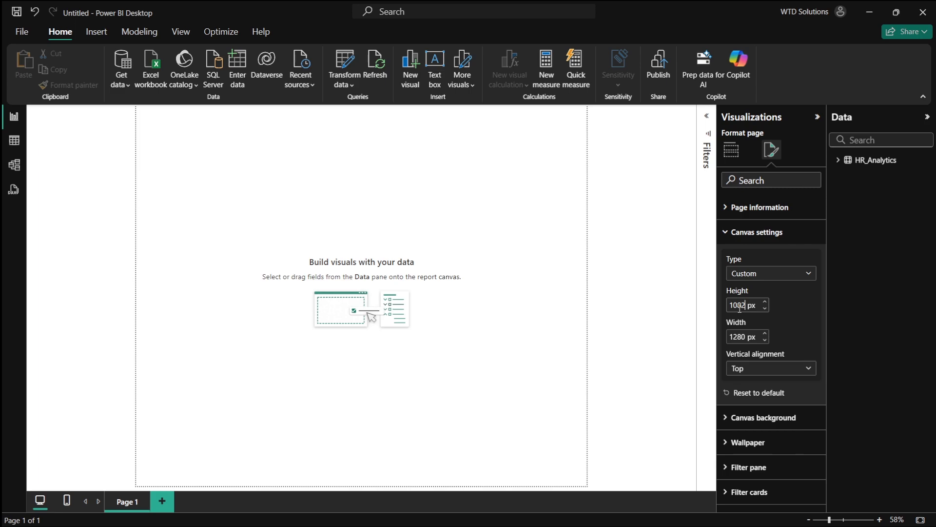
double_click(738, 336)
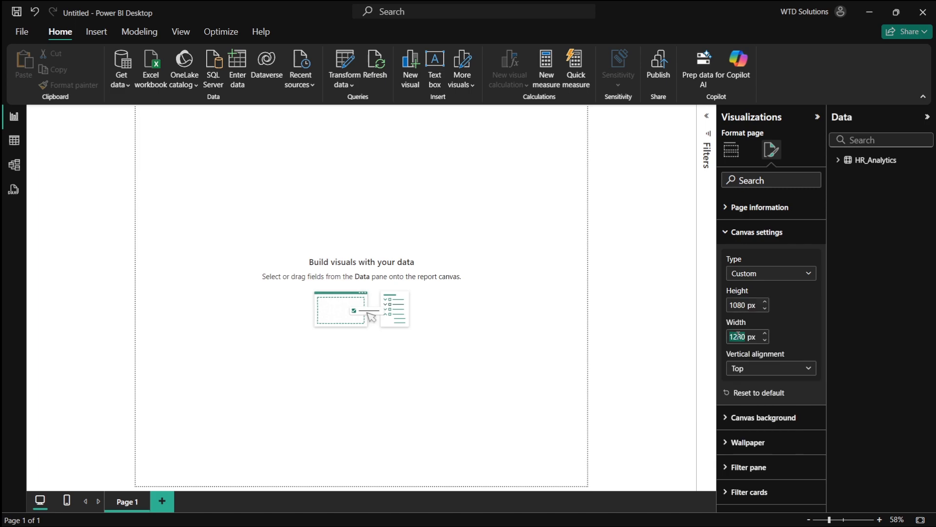
type("1920")
key("Return")
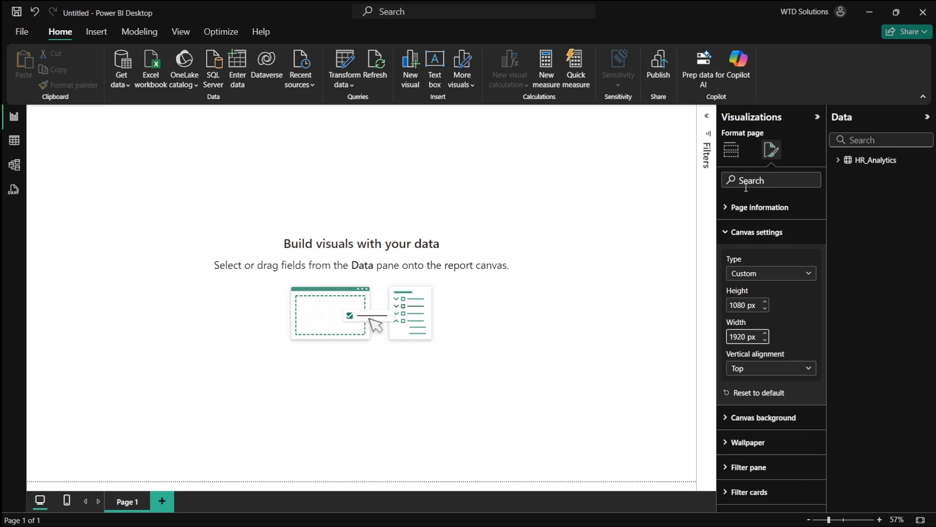
- Inspect the HR_Analytics table in the model and table views, then return to the report
left_click(731, 150)
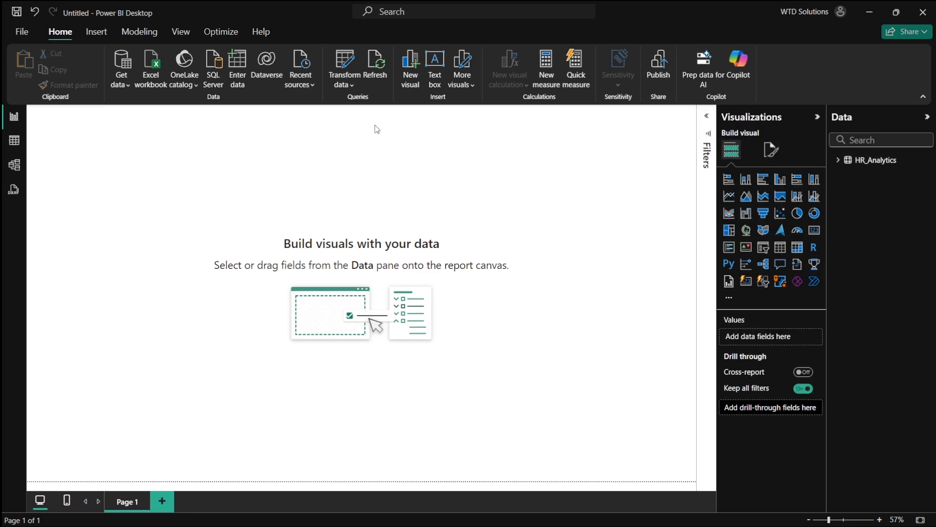
left_click(14, 164)
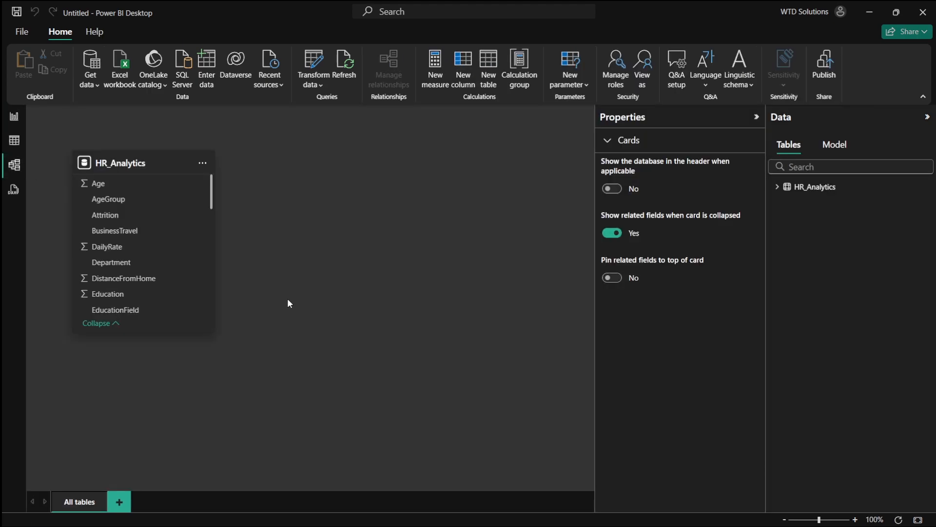
left_click_drag(135, 183, 301, 200)
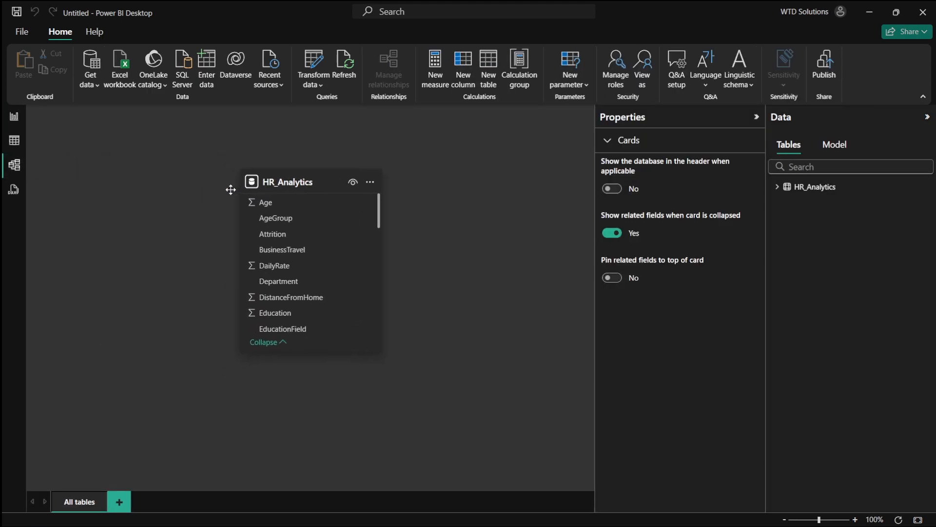
left_click(15, 140)
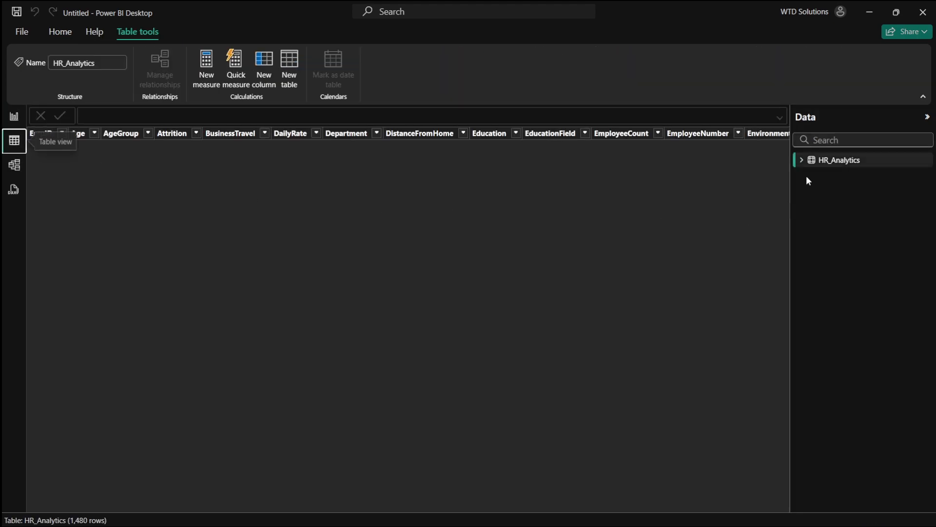
scroll(549, 248, "down", 3)
scroll(299, 225, "up", 3)
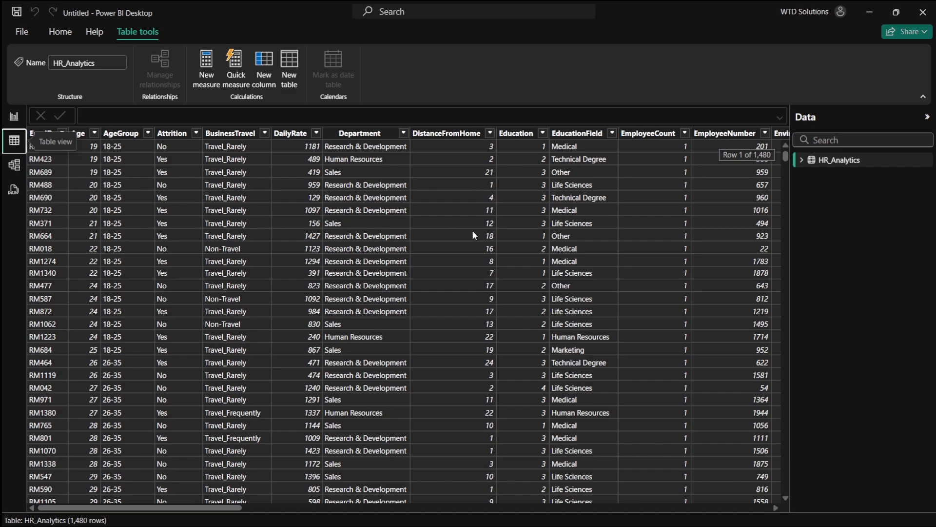
left_click(14, 116)
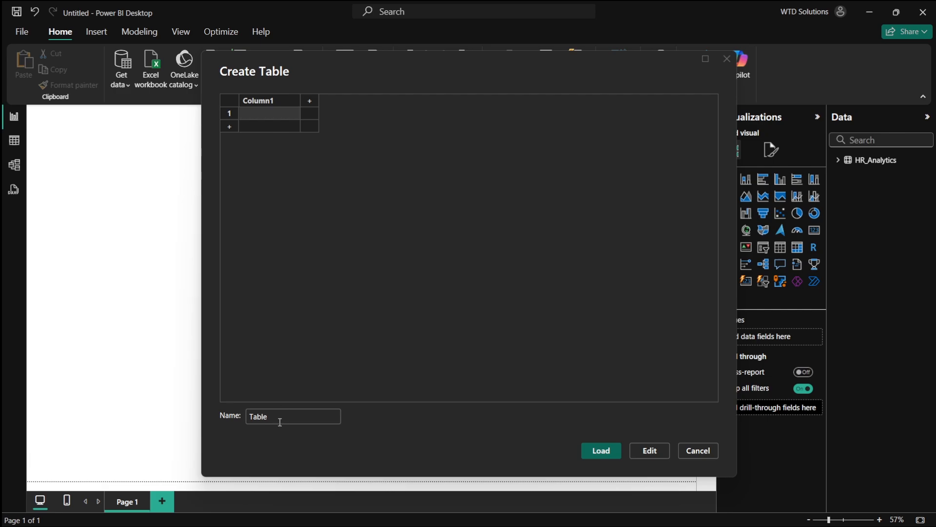
- Create an empty entered-data table named _Measure
double_click(281, 418)
type("_m")
key("Return")
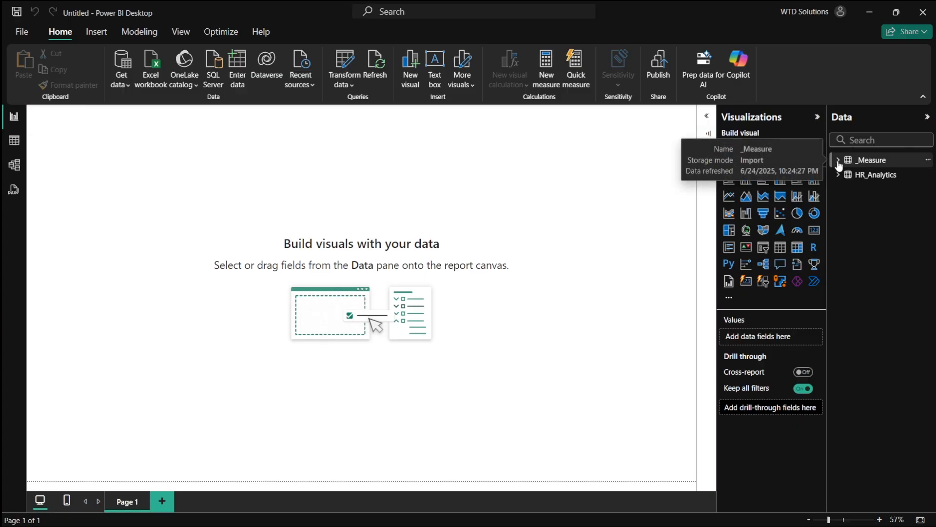
- Copy the Total Employees KPI name from the ChatGPT plan and return to Power BI
key("alt+Tab")
key("alt+Tab")
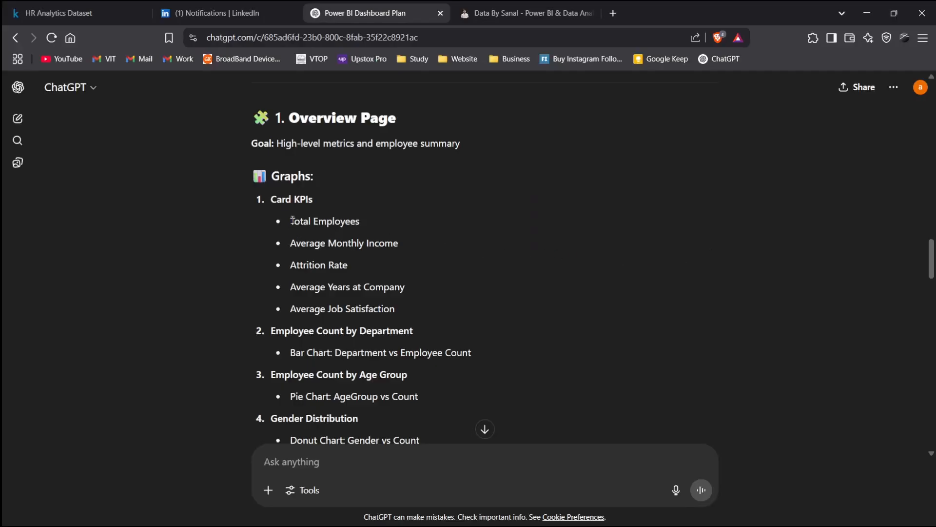
left_click_drag(292, 220, 372, 220)
key("alt+Tab")
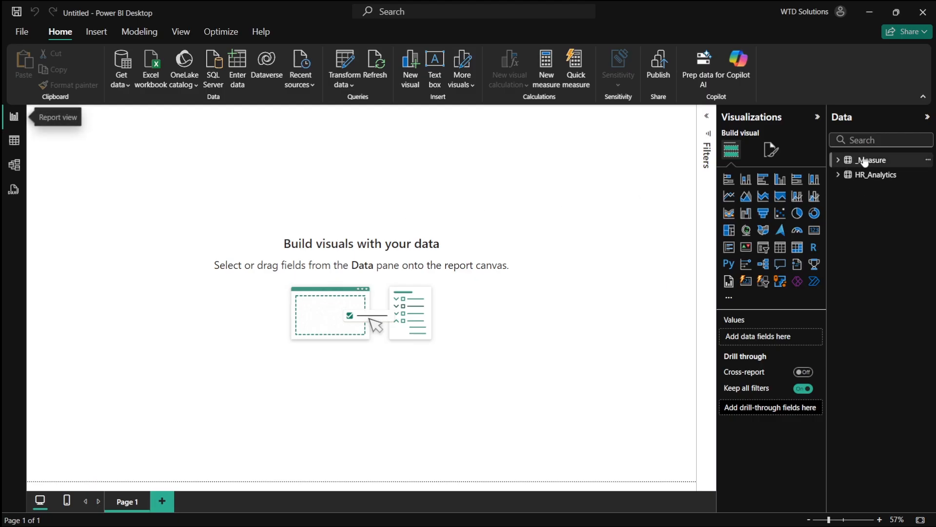
- Create a measure in _Measure: Total Employees = DISTINCTCOUNT(HR_Analytics[EmpID])
right_click(865, 162)
left_click(821, 182)
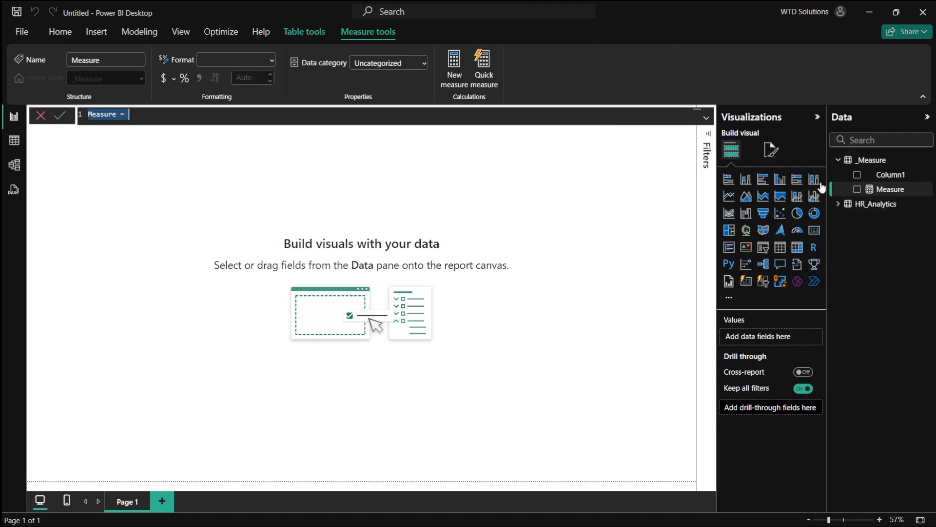
type("Total Employees ")
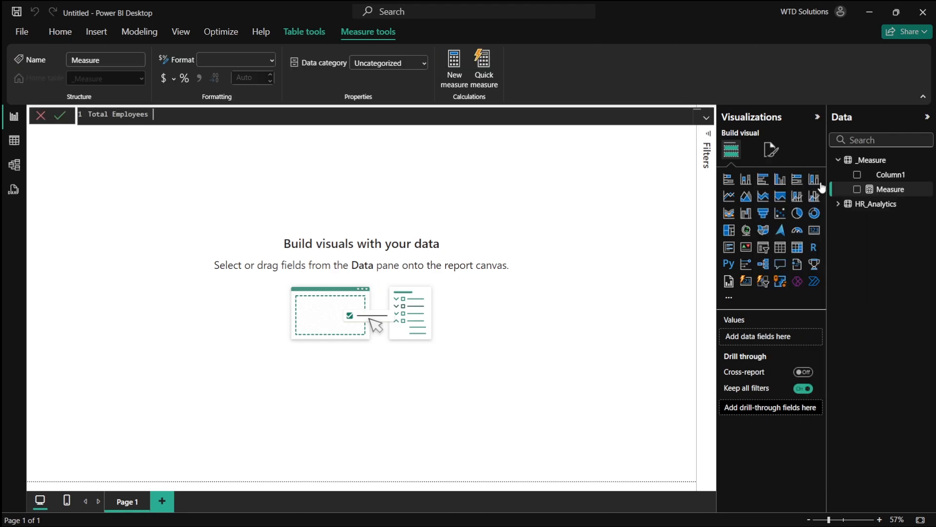
type("= SUM(")
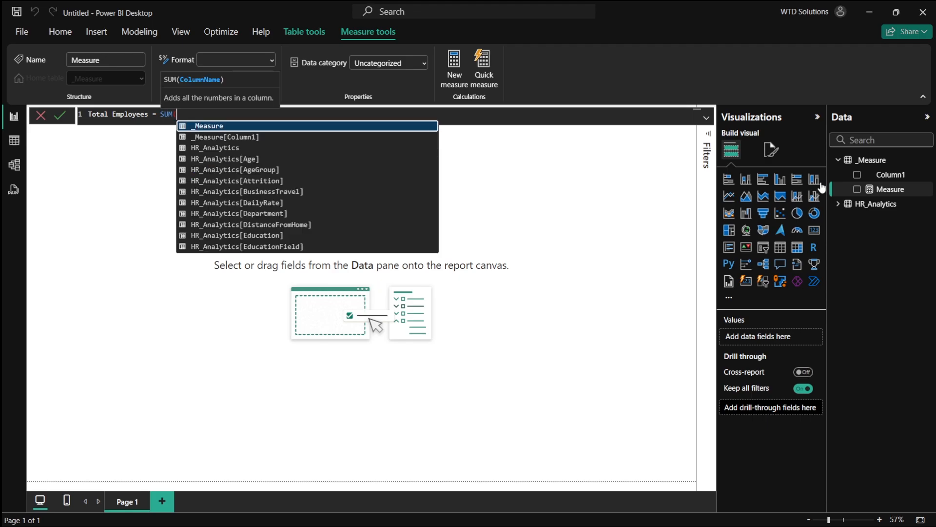
type("em")
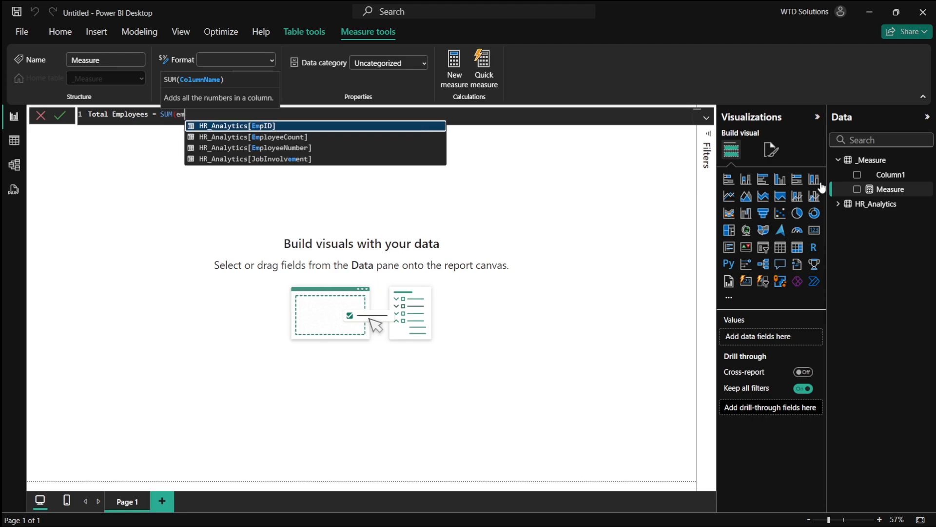
key("ctrl+shift+Left")
key("ctrl+shift+Left")
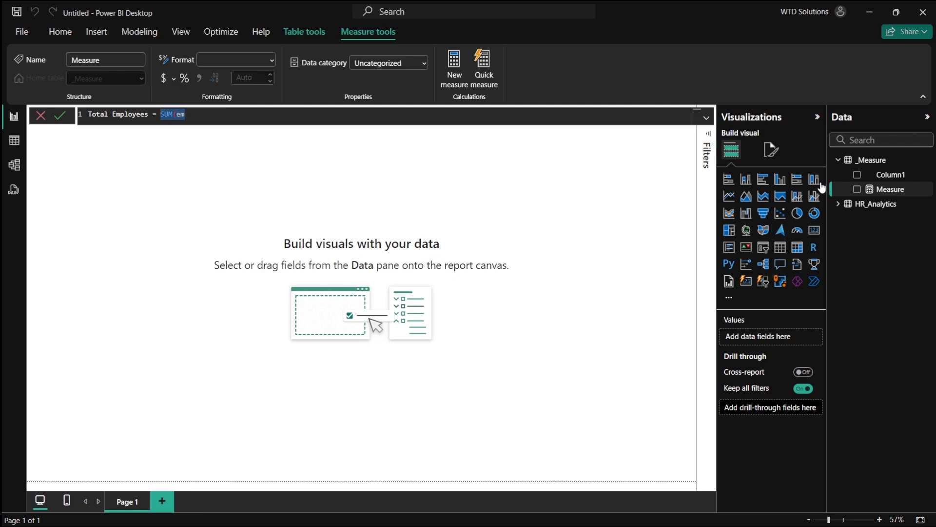
type("dist")
key("Down")
key("Tab")
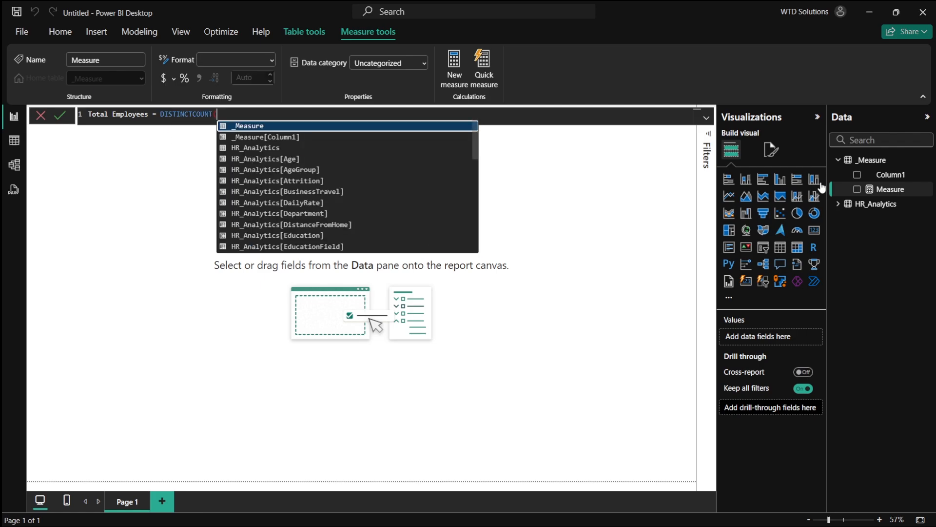
type("em")
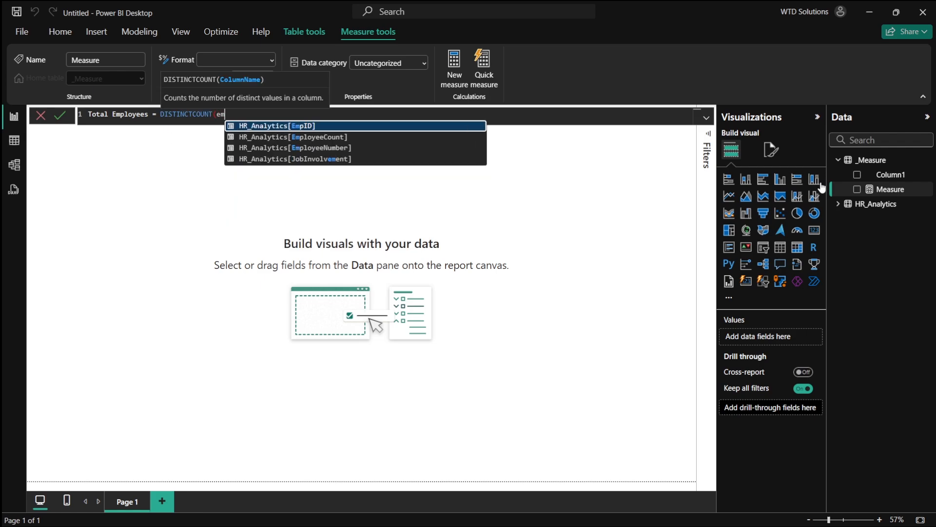
key("Tab")
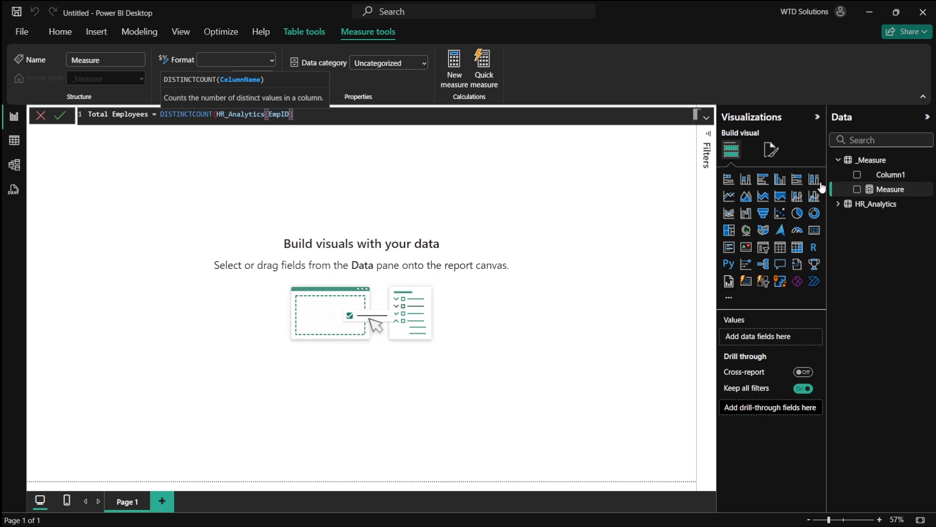
type(")")
key("Return")
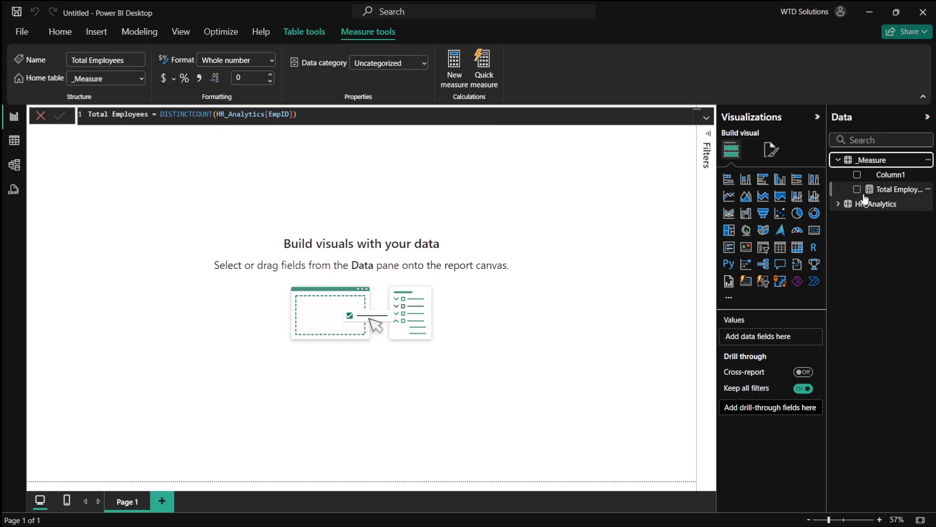
- Add Total Employees as a card visual, move it near the page's top-left, and open its format options
left_click(857, 190)
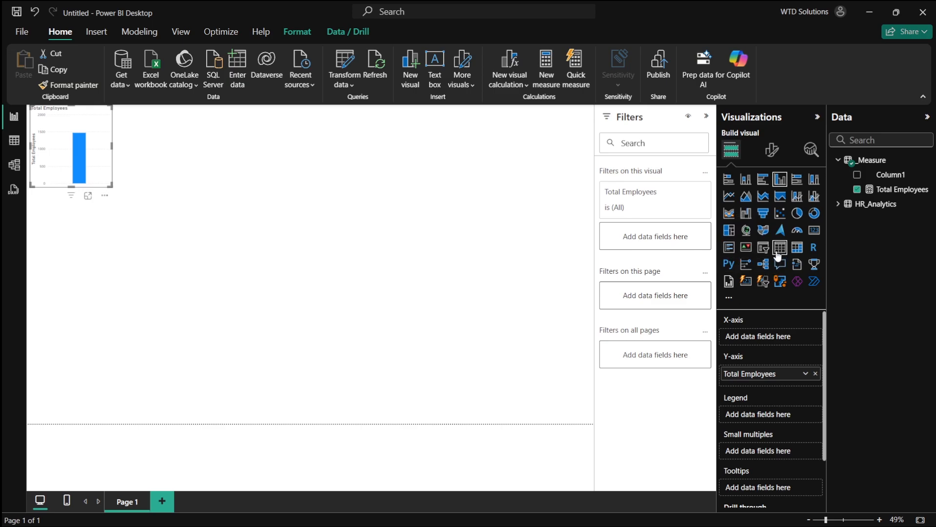
left_click(748, 283)
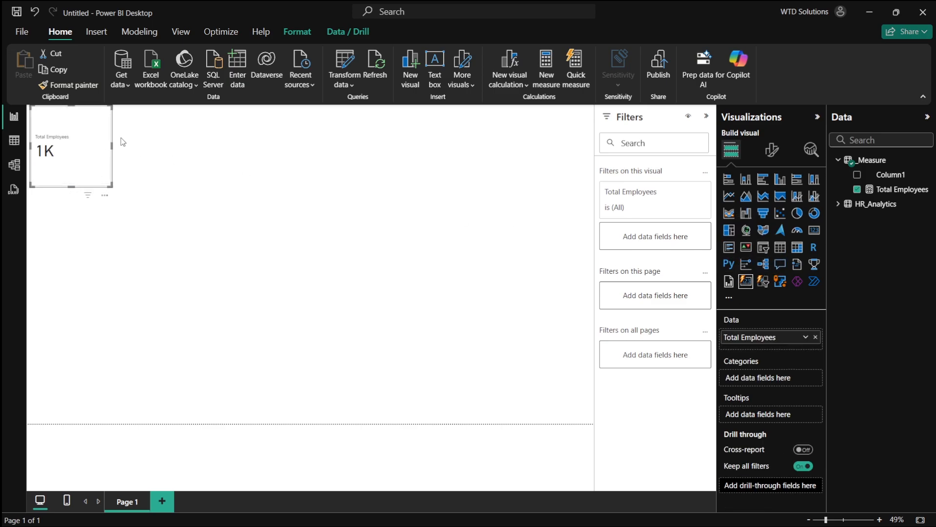
left_click_drag(97, 167, 175, 172)
left_click(767, 154)
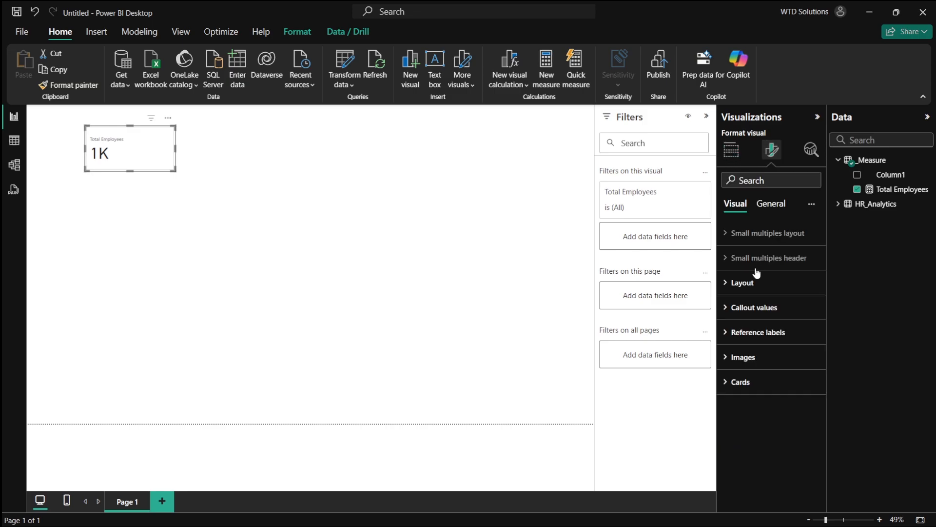
- Try Whole number and Decimal number data formats for the Total Employees card value
left_click(757, 308)
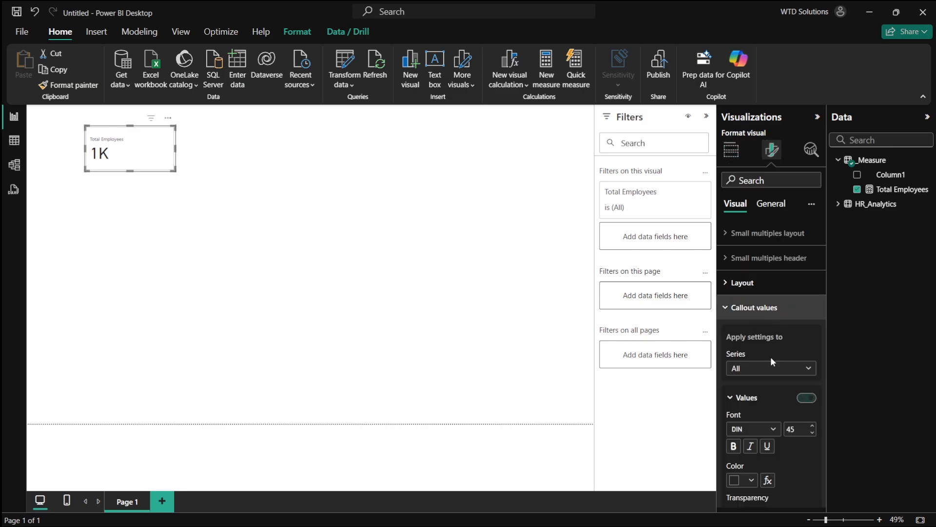
left_click(760, 311)
left_click(779, 209)
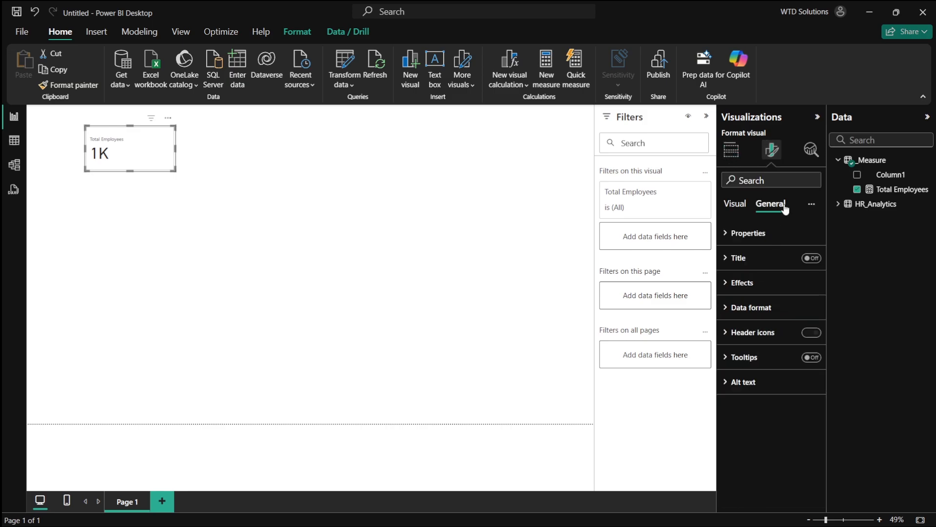
left_click(748, 292)
left_click(776, 291)
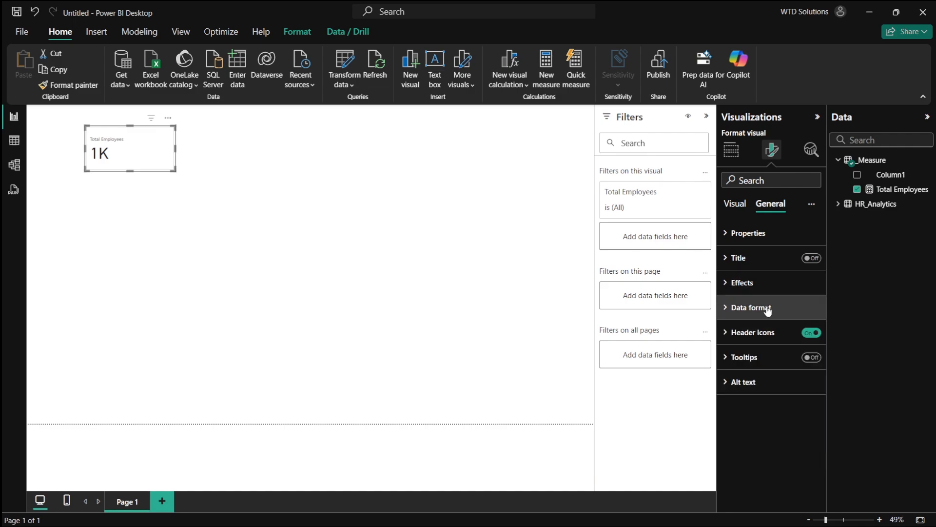
left_click(765, 307)
scroll(790, 366, "down", 1)
left_click(782, 395)
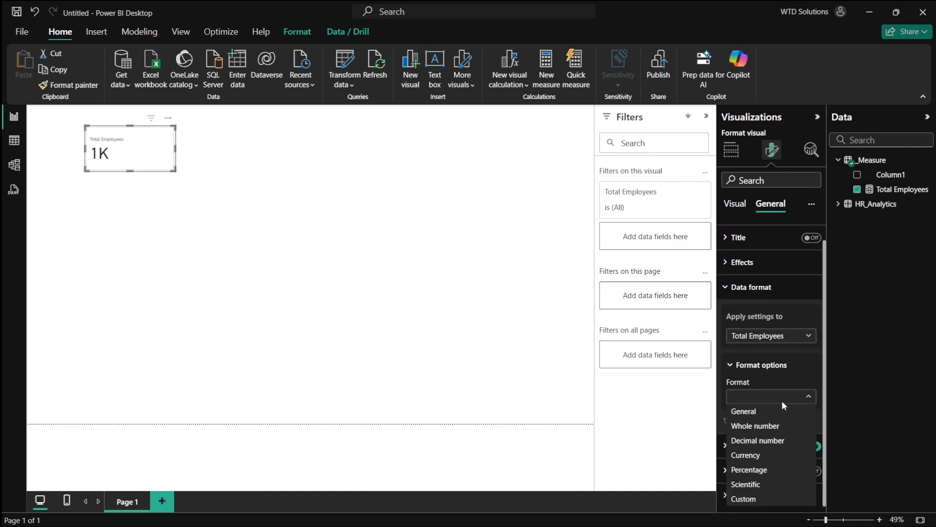
left_click(780, 426)
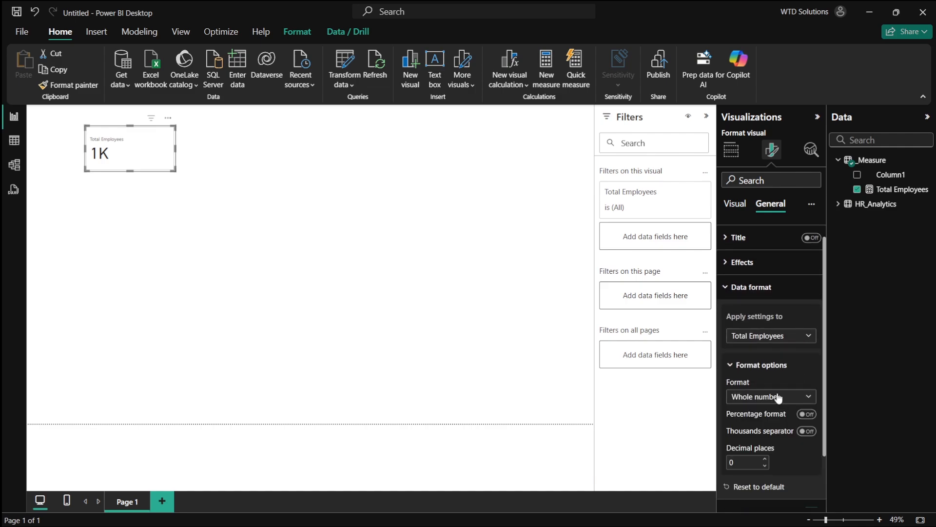
left_click(778, 397)
left_click(776, 441)
- Try Currency, General and Scientific data formats for the card value
left_click(783, 399)
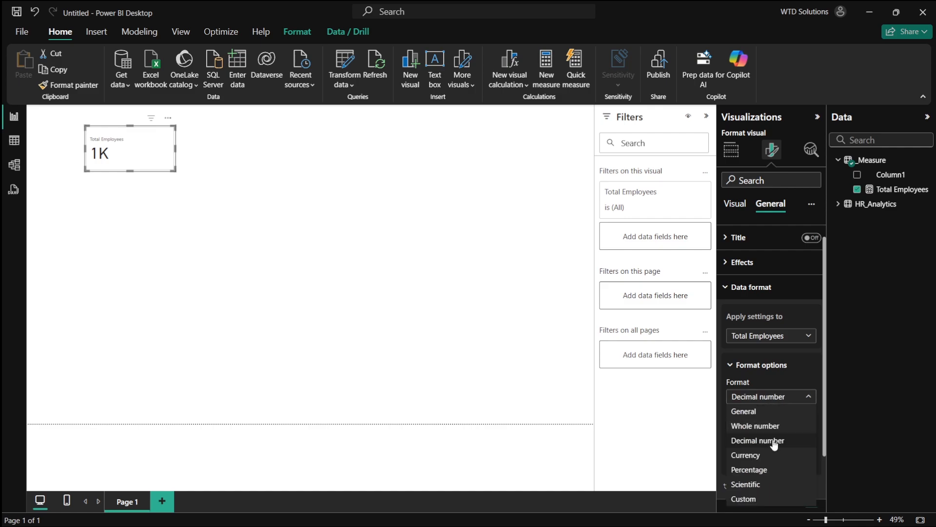
left_click(773, 454)
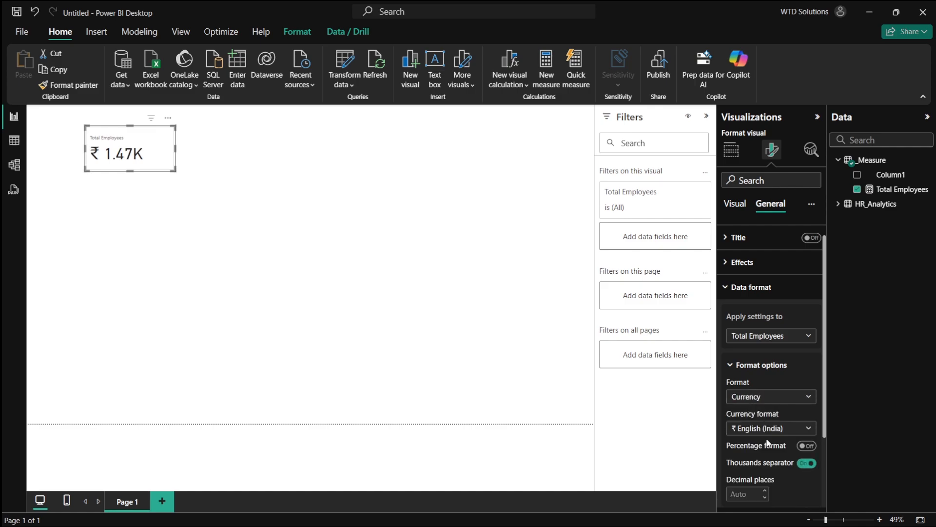
left_click(773, 399)
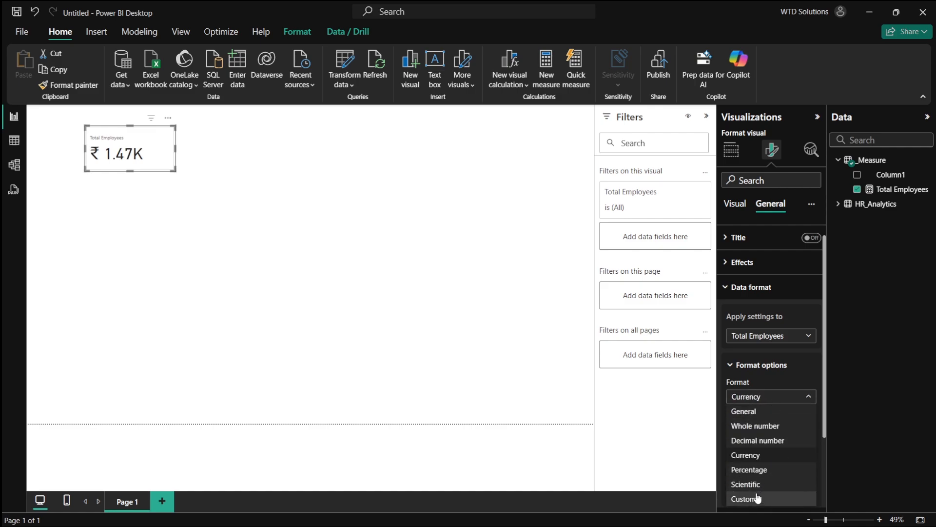
left_click(754, 411)
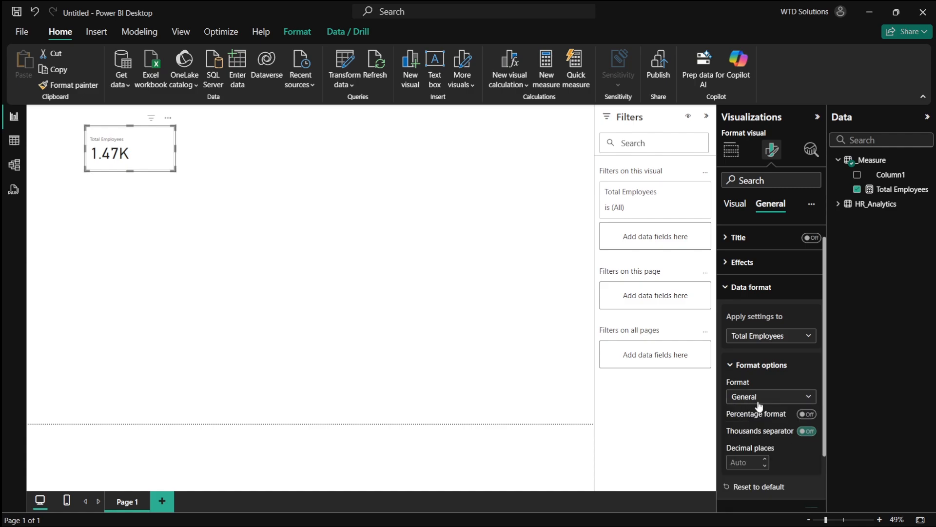
left_click(758, 405)
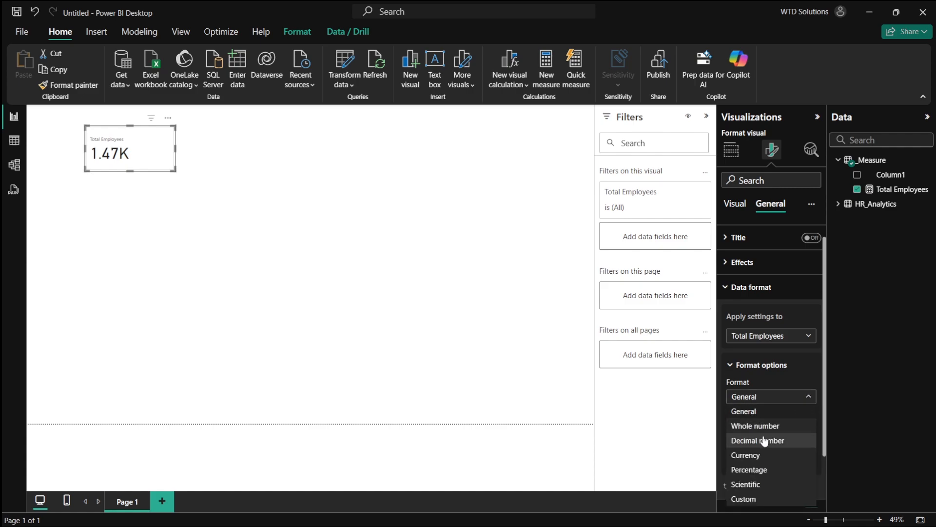
left_click(761, 483)
- Switch the card's format to Custom with format code 0.000
left_click(768, 403)
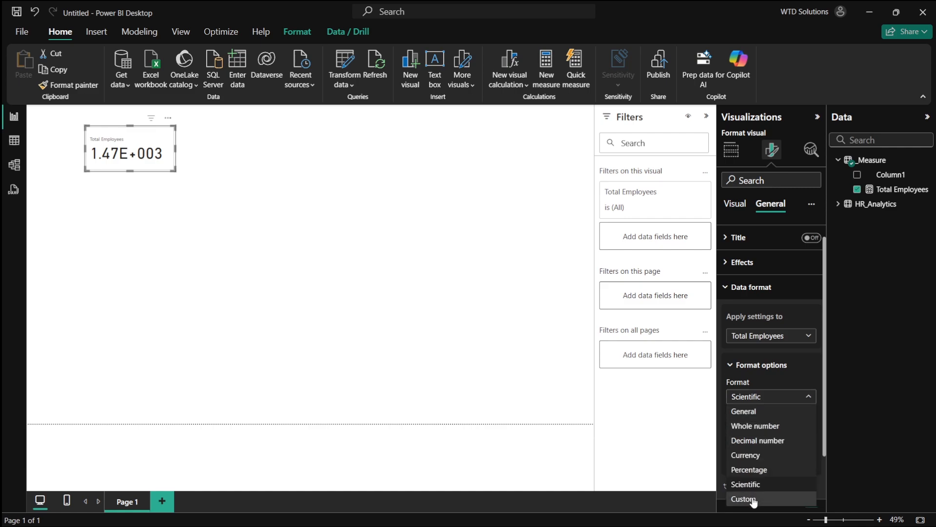
left_click(744, 498)
left_click_drag(764, 428, 736, 428)
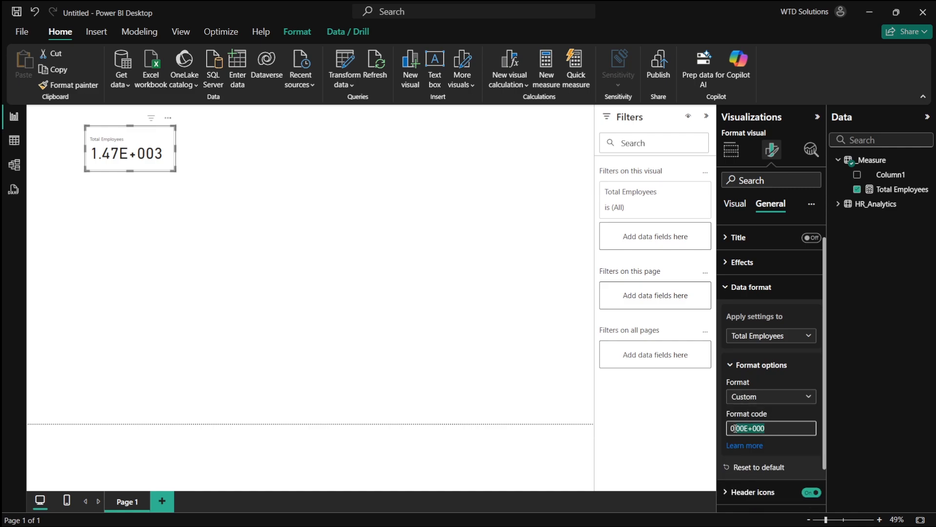
key("BackSpace")
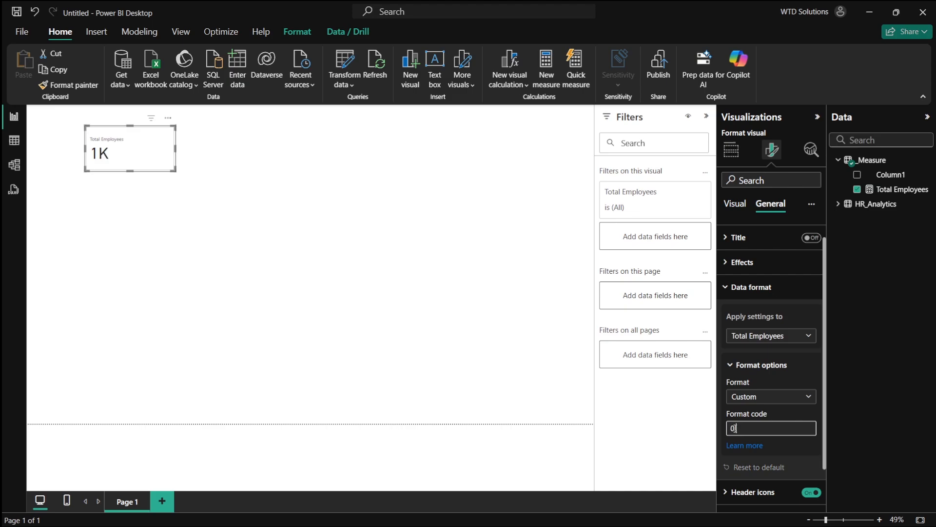
type("00")
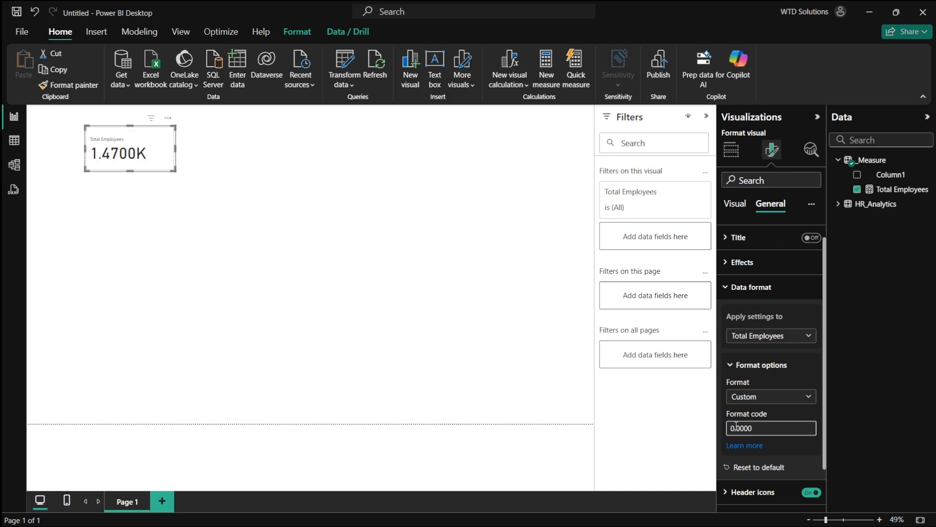
key("super+shift+s")
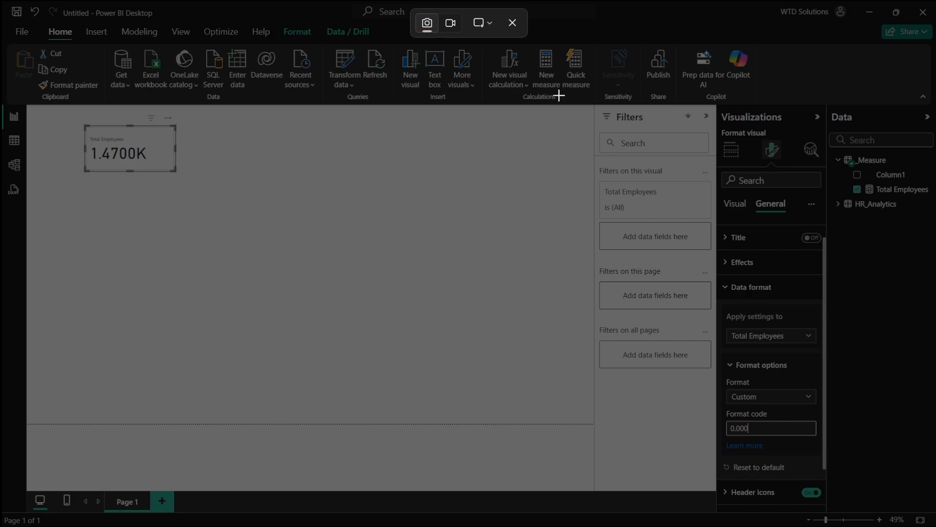
key("Escape")
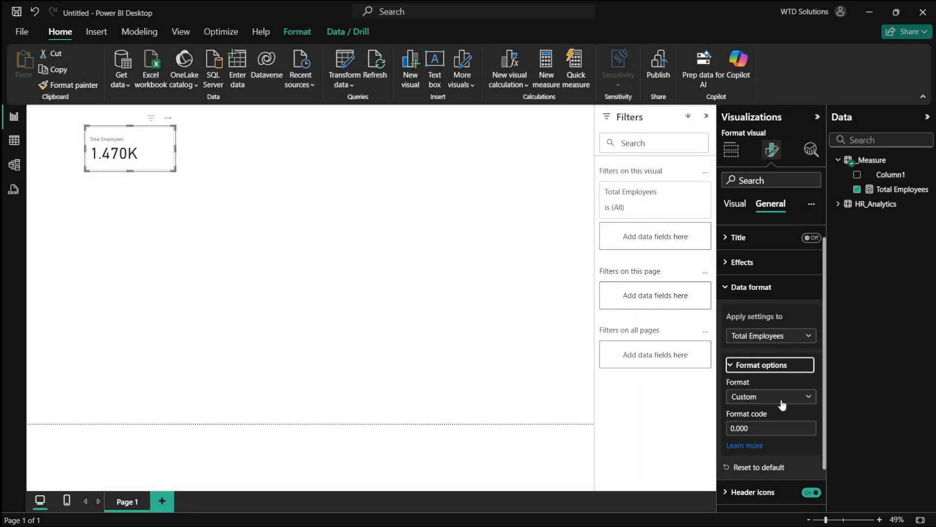
- Try General, Whole number and Decimal number formats again for the card value
left_click(782, 400)
left_click(765, 418)
left_click(771, 396)
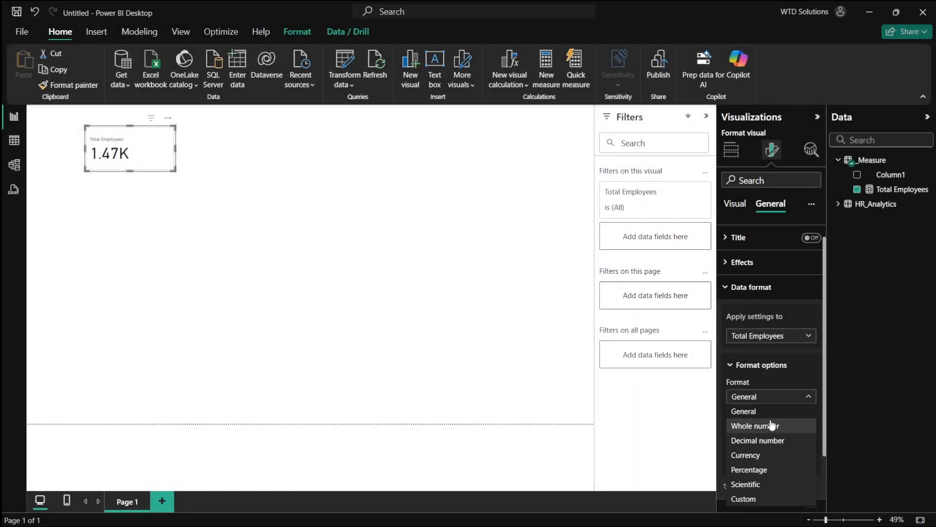
left_click(770, 425)
left_click(774, 401)
left_click(773, 440)
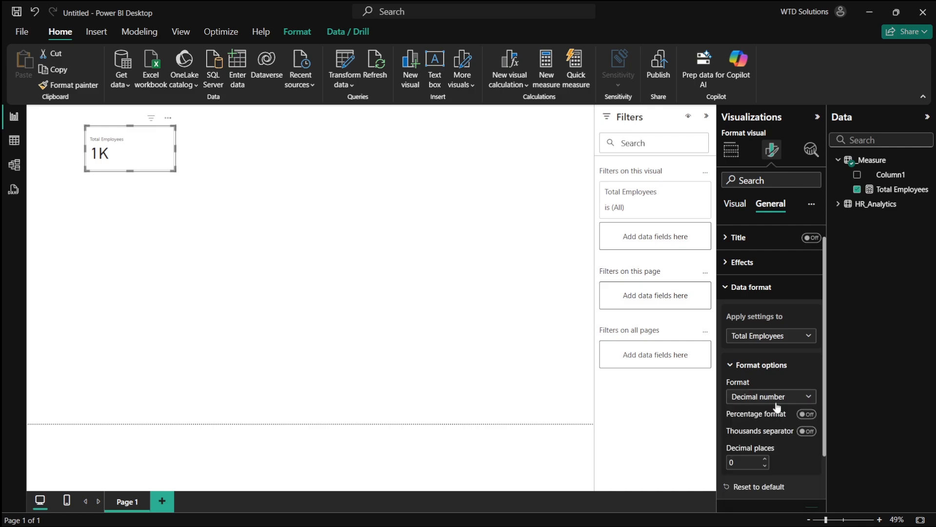
- Set the Total Employees card's data format to General, leaving thousands separator and percentage format off
scroll(808, 433, "down", 1)
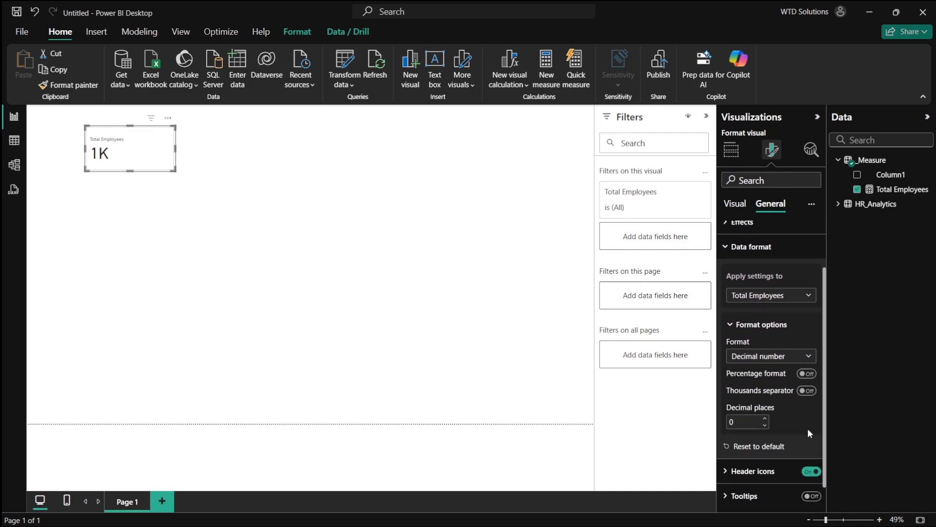
left_click(807, 390)
left_click(806, 390)
left_click(806, 374)
left_click(807, 374)
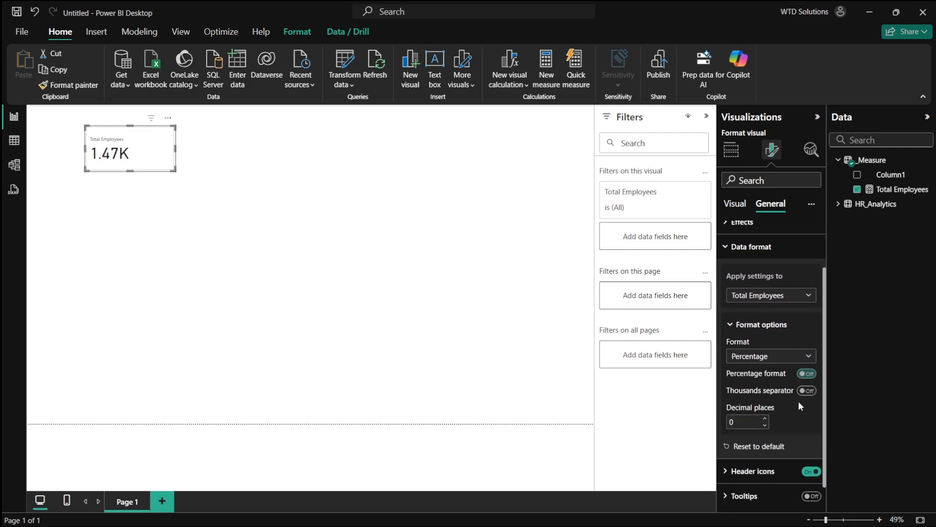
left_click(788, 356)
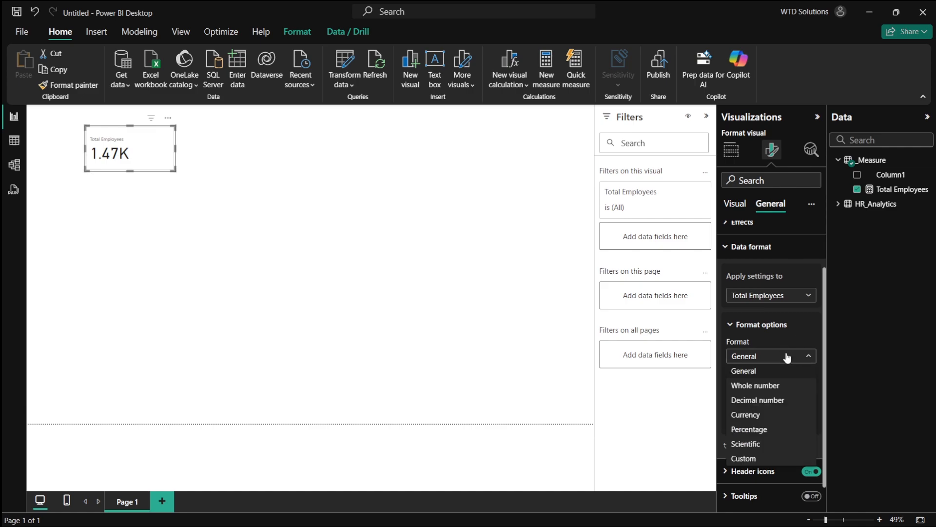
left_click(781, 355)
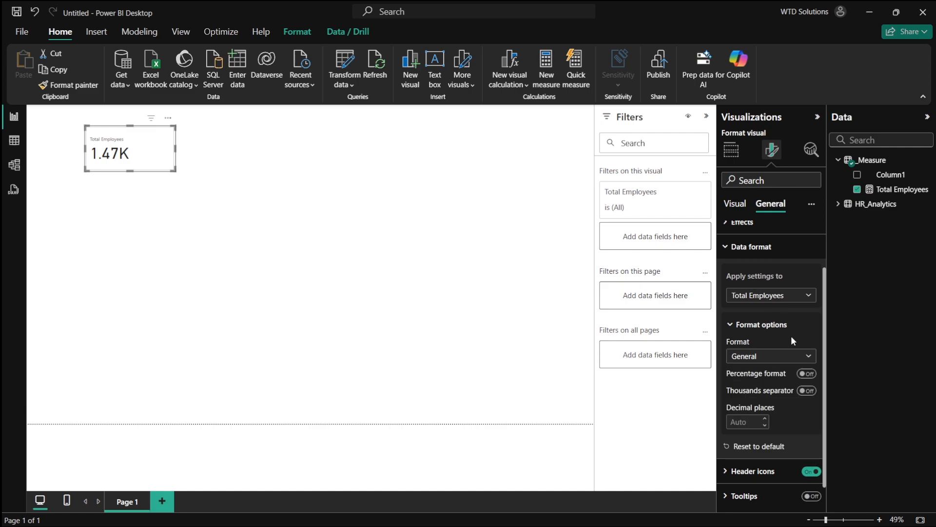
- Move the Total Employees card closer to the canvas's top-left corner
scroll(791, 361, "down", 1)
scroll(782, 382, "up", 3)
left_click(744, 308)
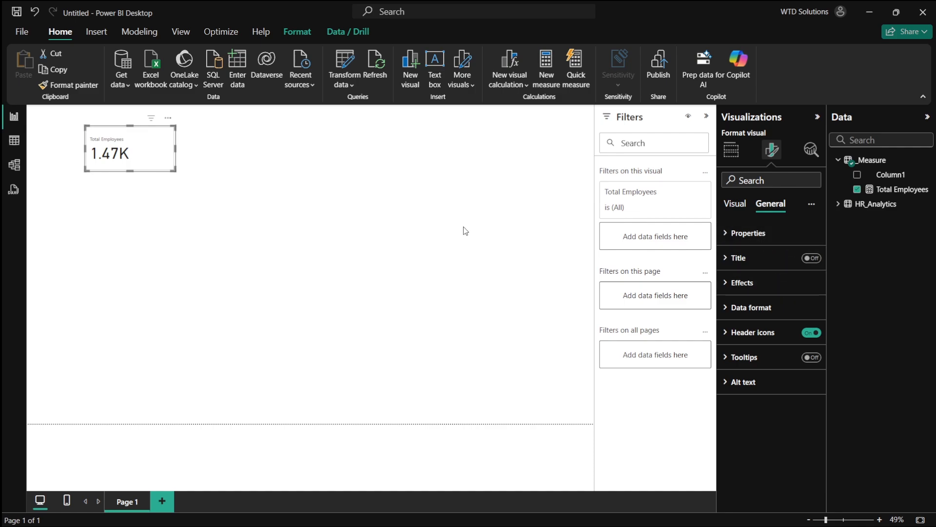
left_click_drag(150, 155, 127, 153)
- Center the card's callout value and set its font size to 55
left_click(737, 203)
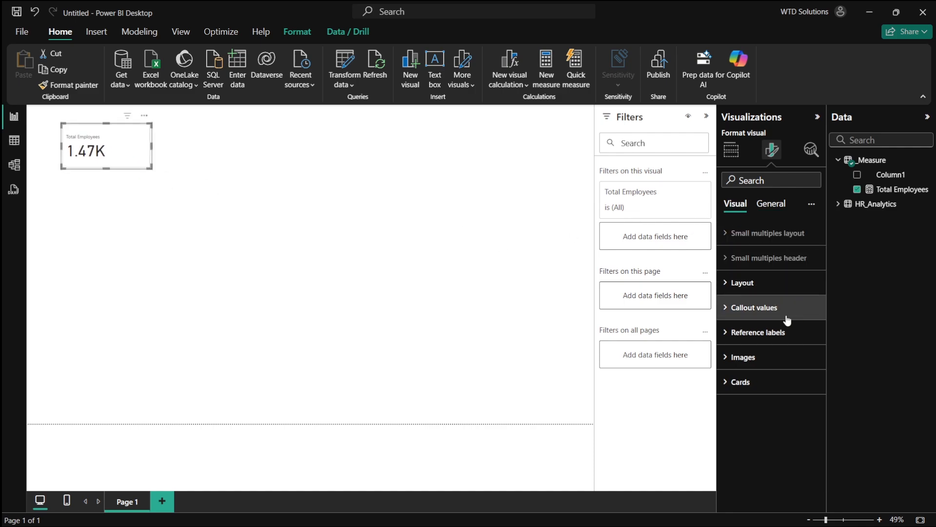
left_click(764, 308)
scroll(779, 385, "down", 3)
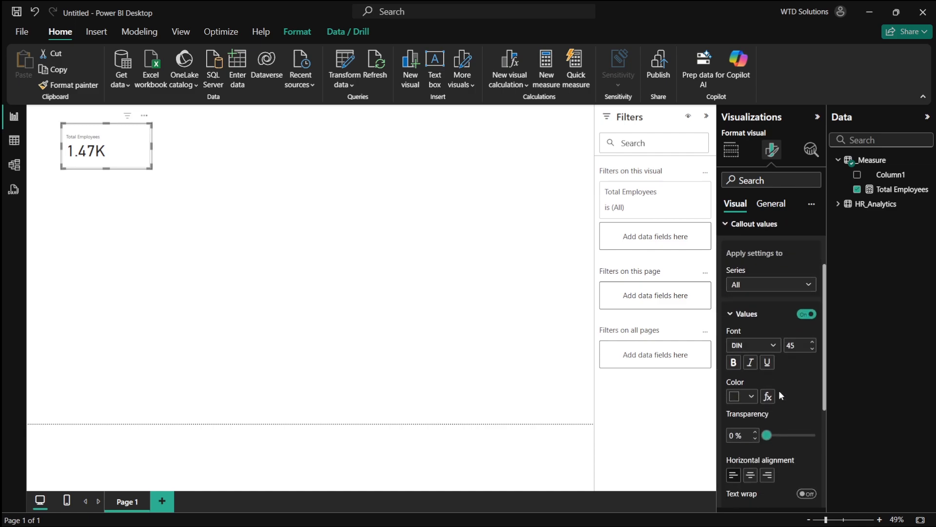
left_click(752, 457)
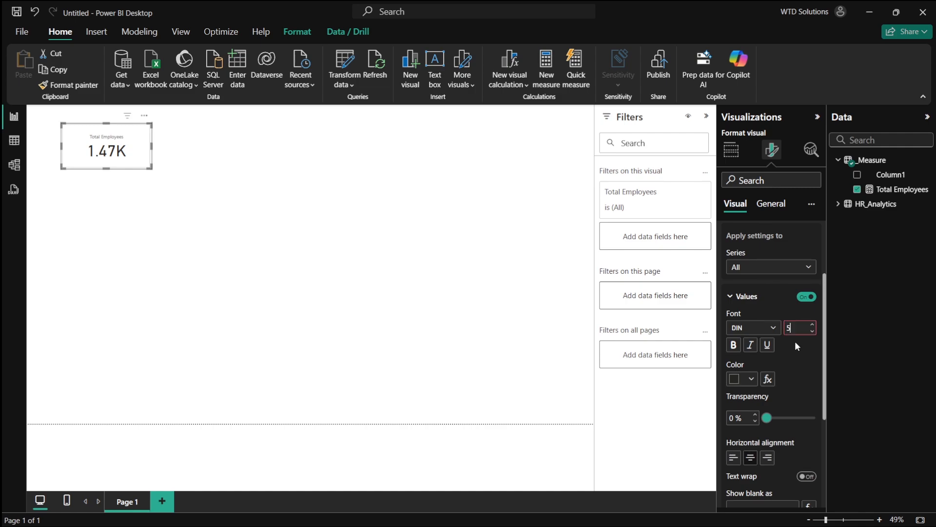
key("Return")
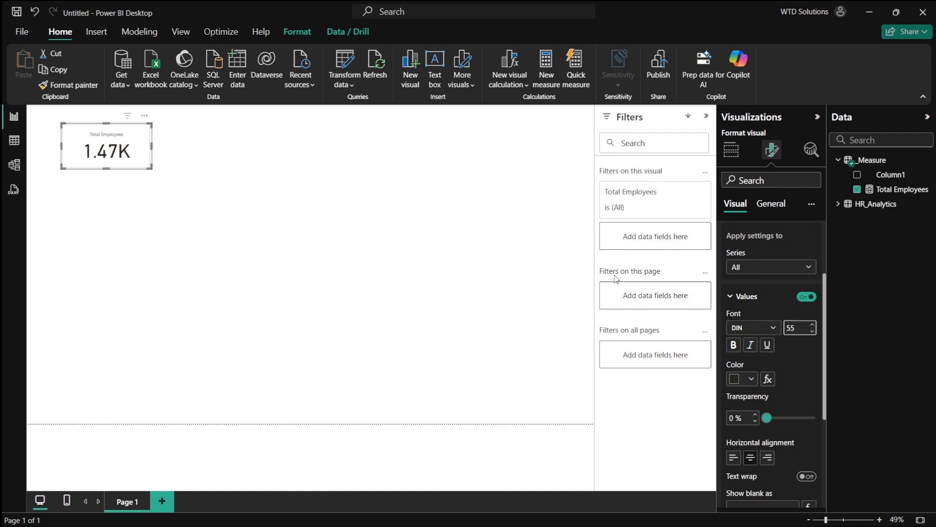
- Set the card label's font size to 16 and make it bold
scroll(764, 387, "down", 3)
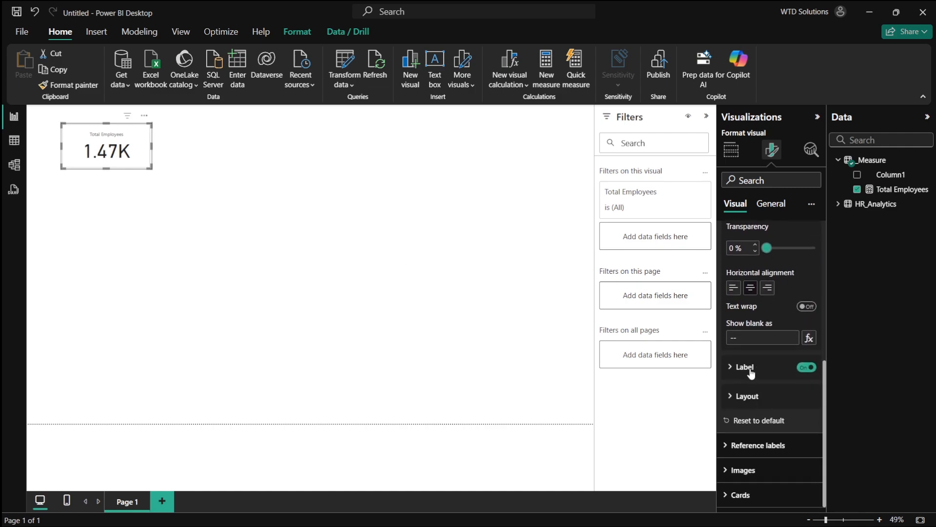
left_click(755, 374)
scroll(795, 422, "down", 2)
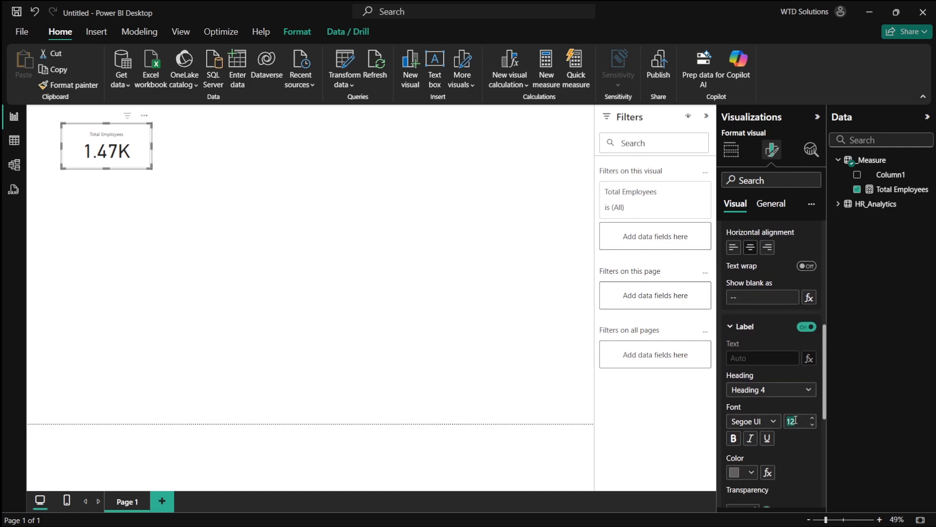
key("Return")
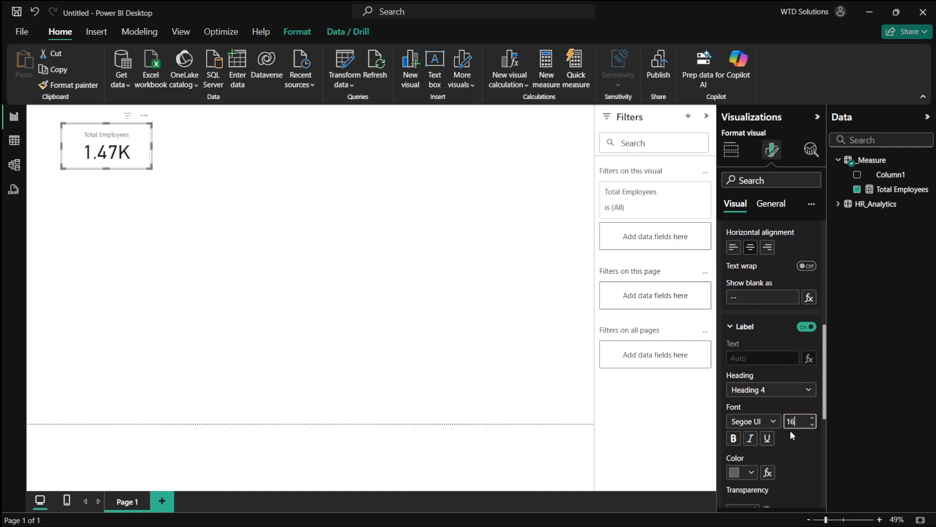
scroll(790, 430, "down", 5)
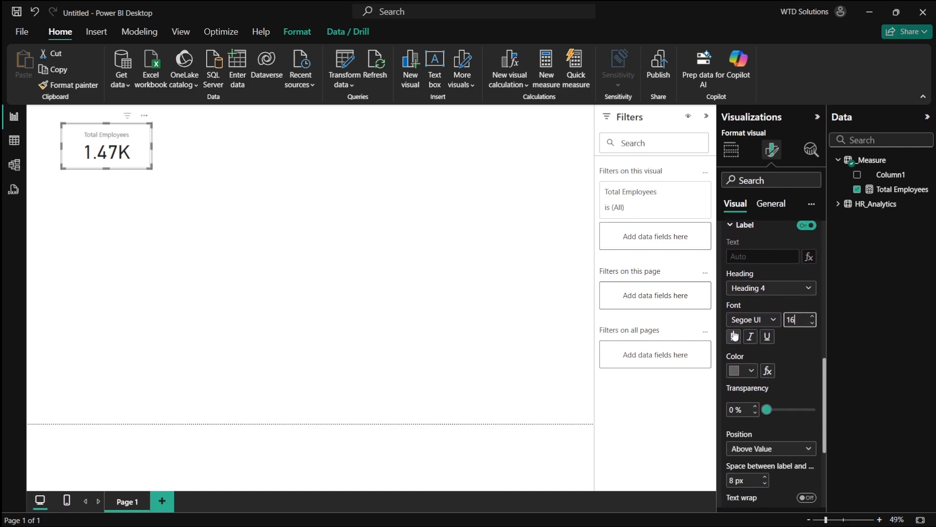
left_click(735, 336)
left_click(177, 183)
left_click(112, 150)
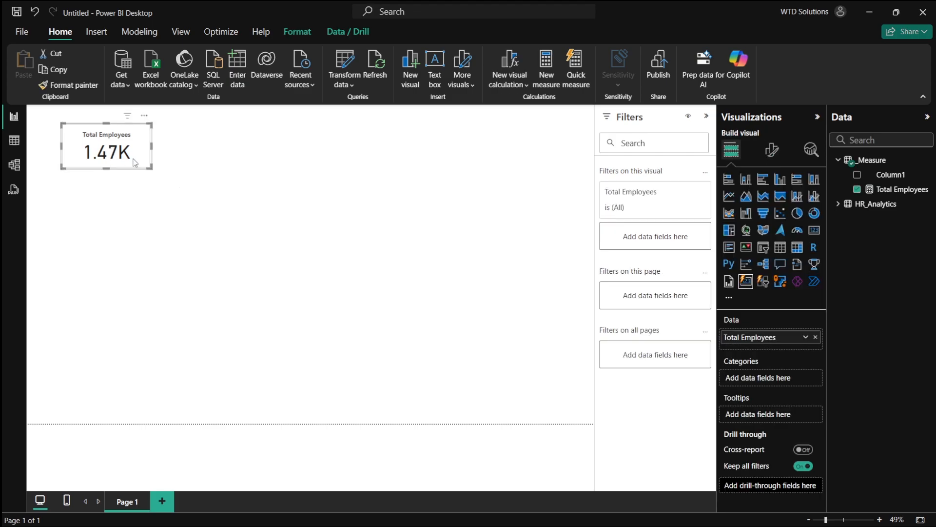
- Browse the selected card's Visual and General format settings
left_click(771, 150)
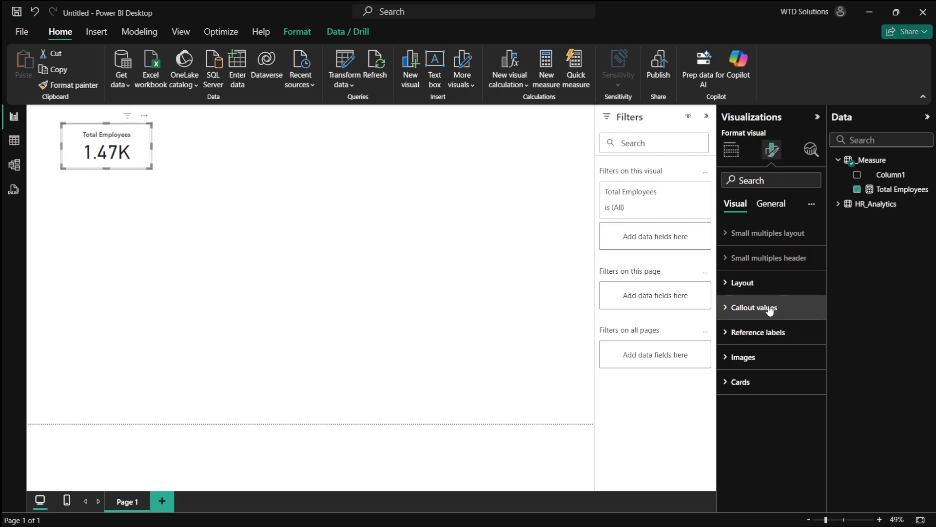
left_click(768, 289)
scroll(789, 409, "down", 3)
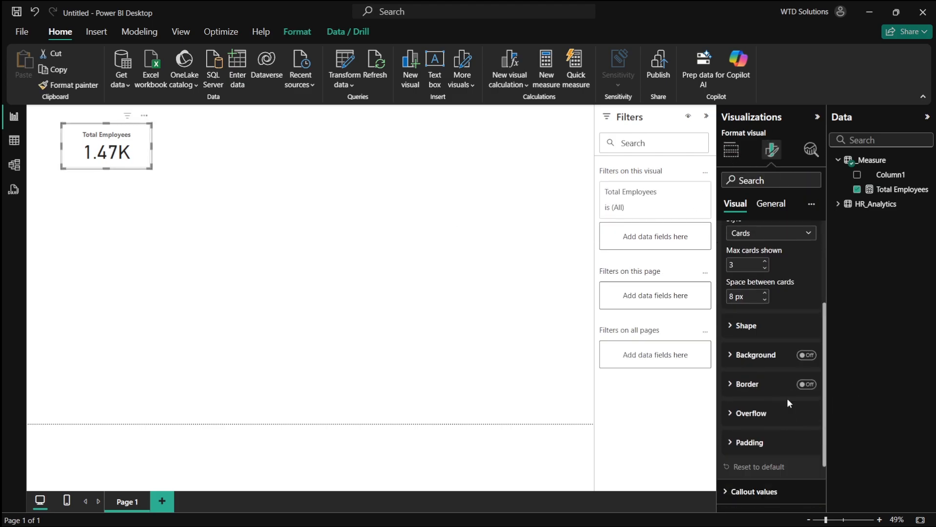
left_click(765, 214)
left_click(763, 282)
scroll(786, 390, "down", 1)
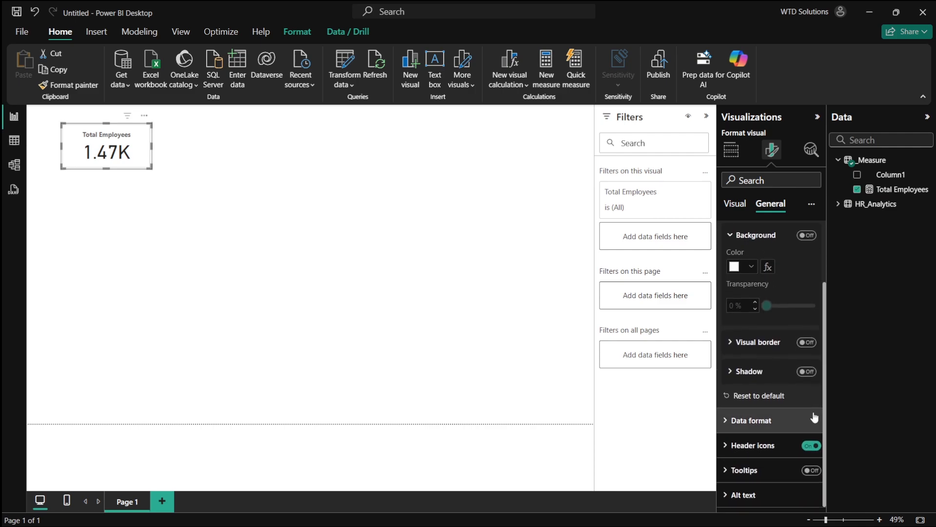
left_click(771, 421)
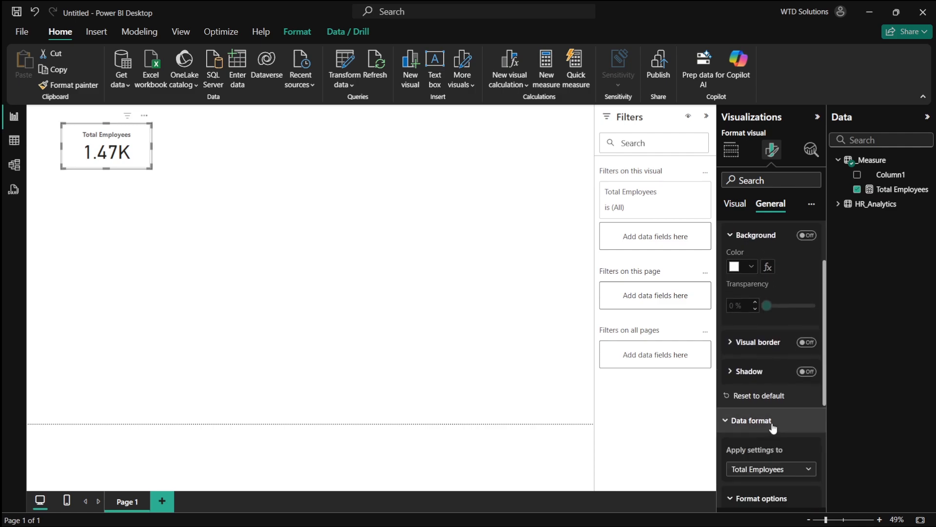
left_click(749, 422)
left_click(742, 209)
scroll(806, 344, "down", 3)
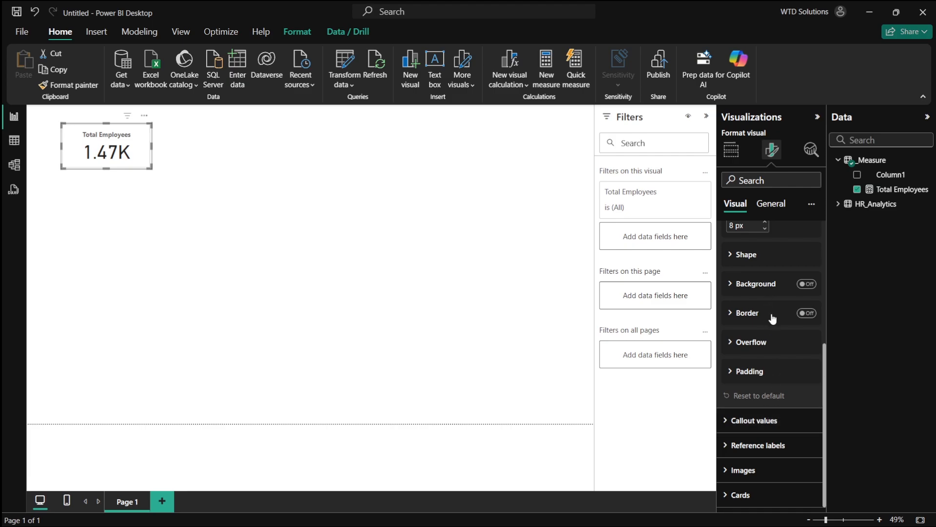
left_click(303, 214)
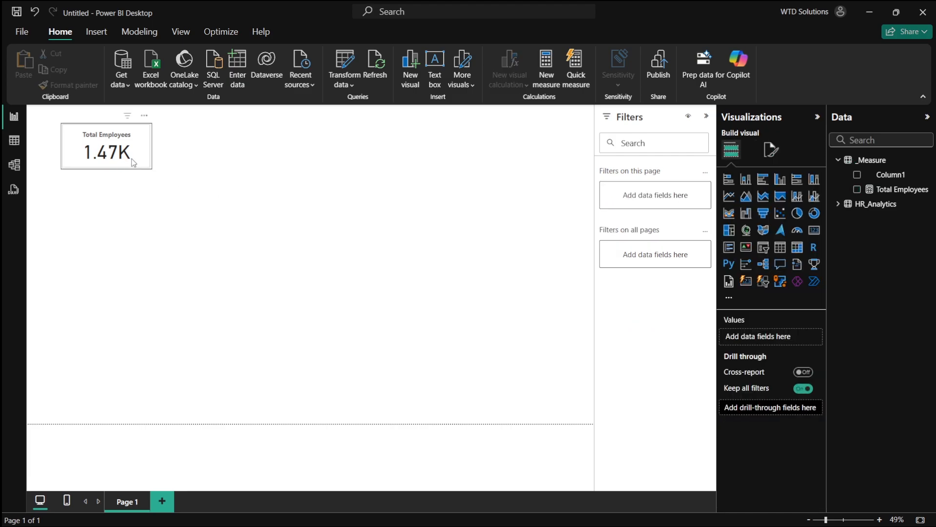
left_click(103, 144)
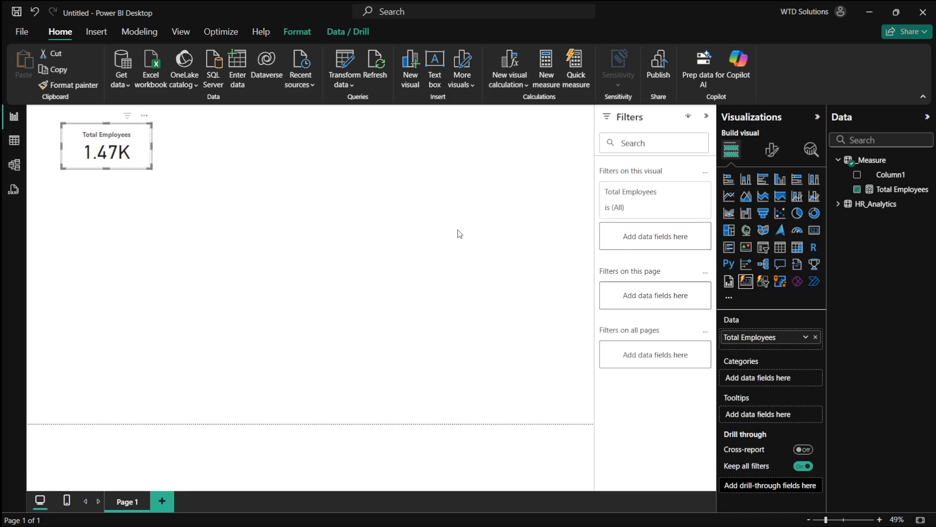
left_click(771, 150)
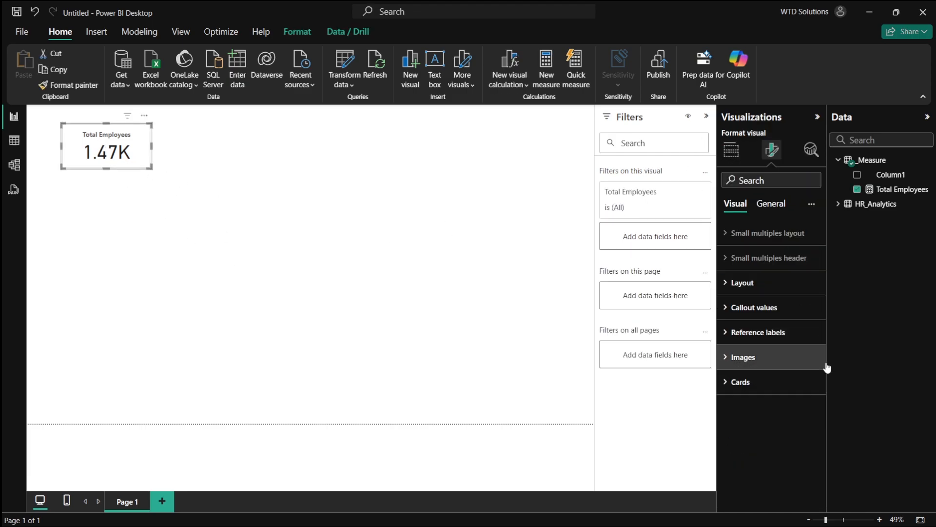
left_click(768, 284)
scroll(788, 355, "down", 3)
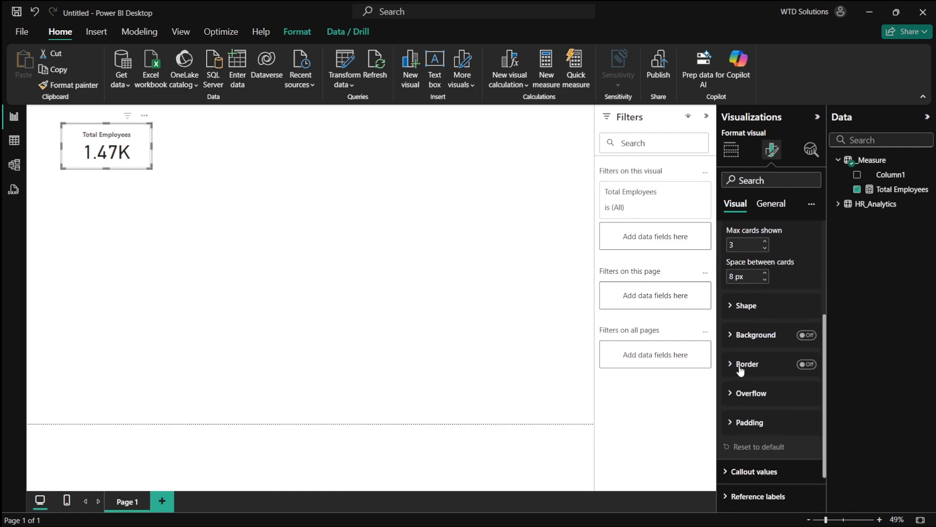
left_click(737, 365)
left_click(738, 364)
left_click(801, 365)
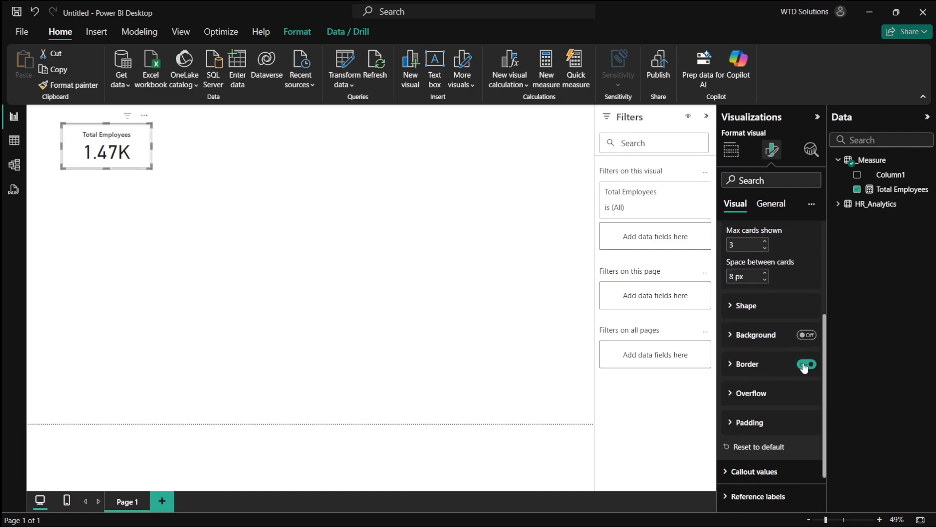
left_click(804, 365)
left_click(803, 364)
left_click(804, 364)
left_click(767, 208)
left_click(775, 276)
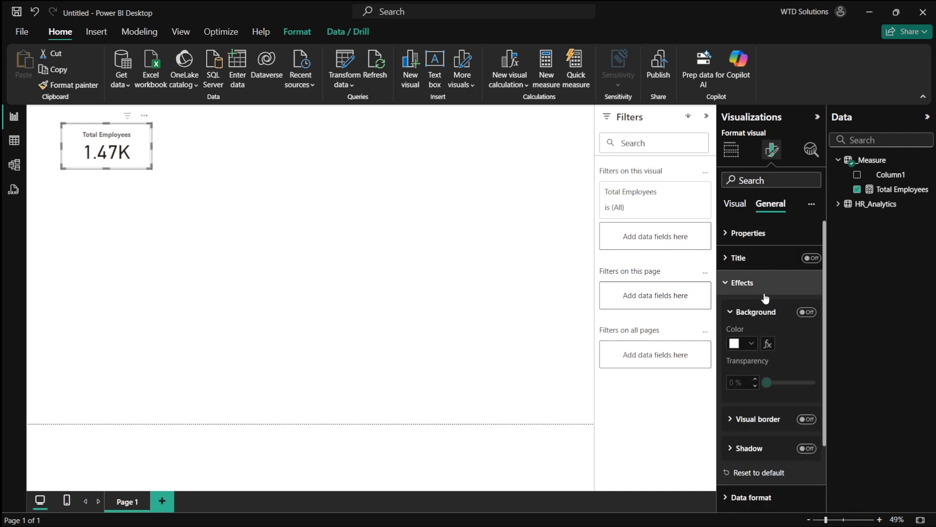
scroll(788, 405, "down", 1)
left_click(807, 408)
left_click(807, 408)
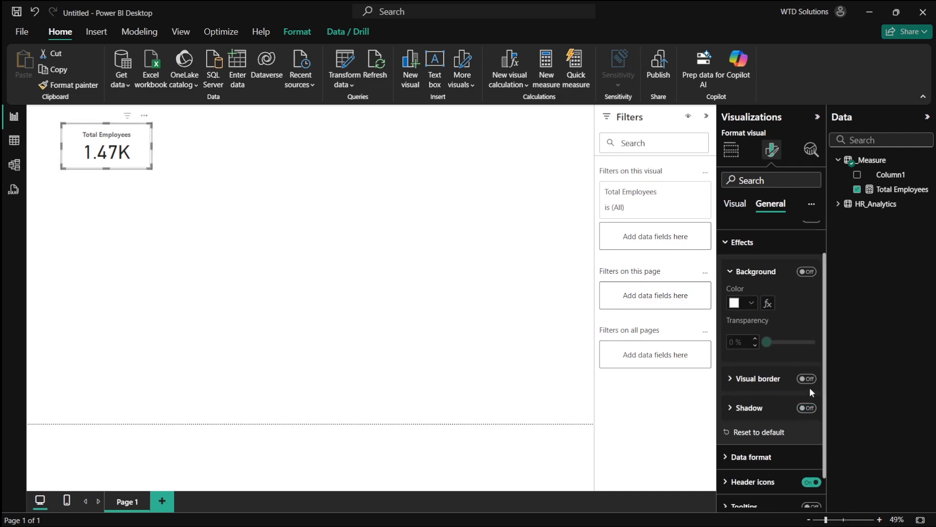
left_click(807, 378)
left_click(807, 379)
left_click(755, 244)
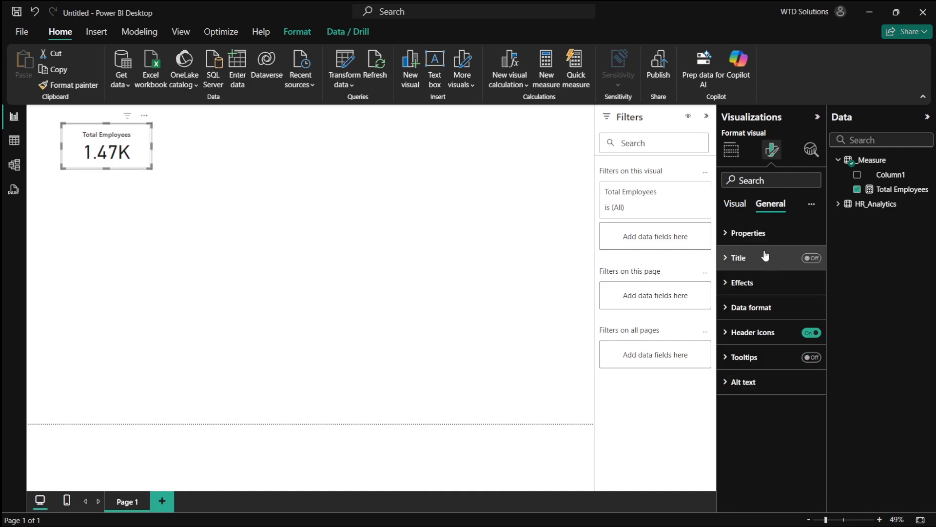
left_click(764, 308)
left_click(765, 308)
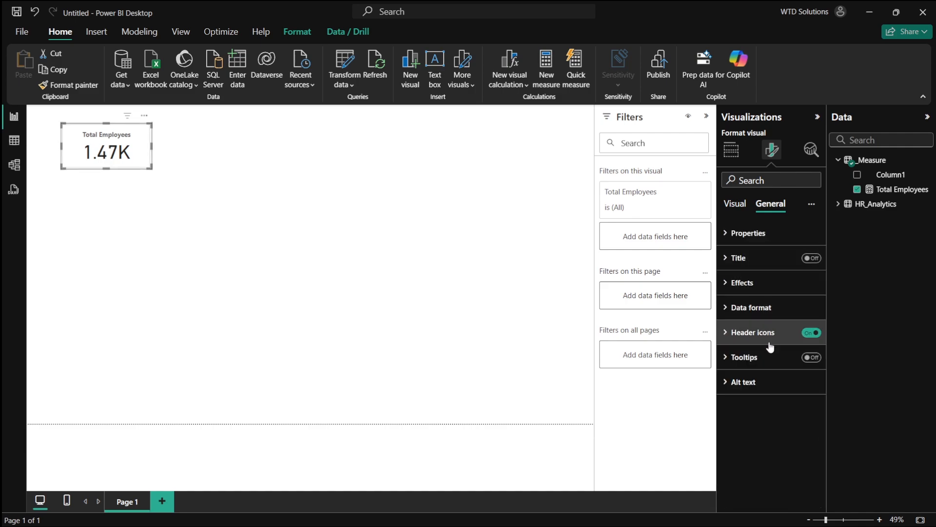
- Turn off the border in the card's Cards settings so the Total Employees card has no outline
left_click(734, 204)
scroll(781, 413, "down", 4)
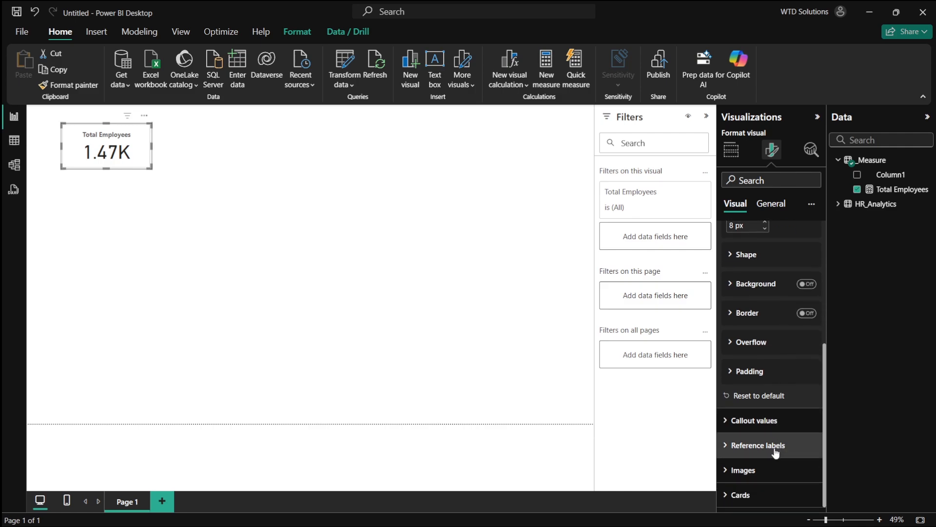
left_click(769, 424)
scroll(780, 405, "down", 7)
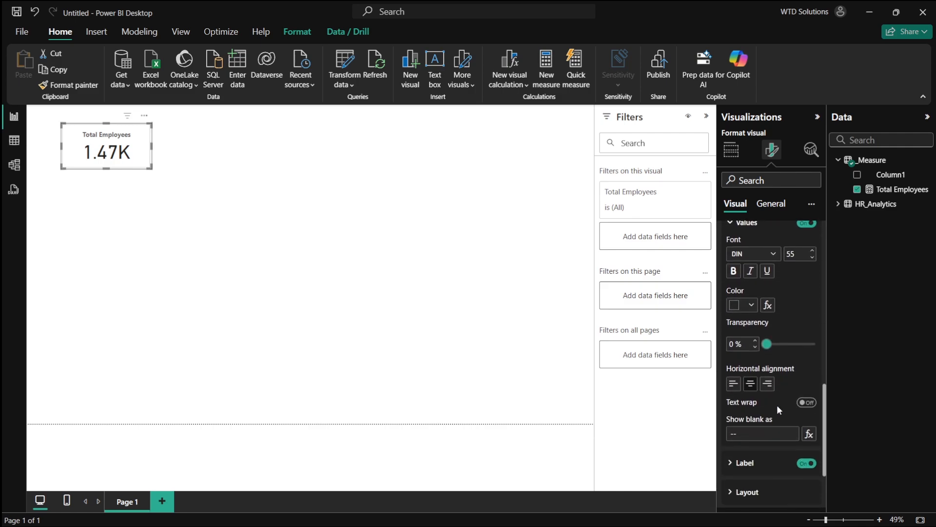
scroll(802, 414, "down", 1)
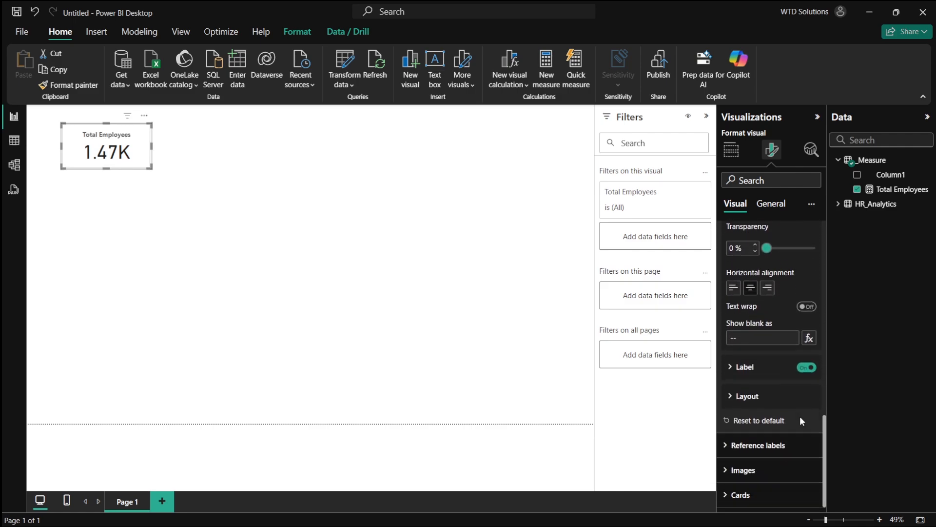
left_click(758, 445)
scroll(790, 414, "down", 5)
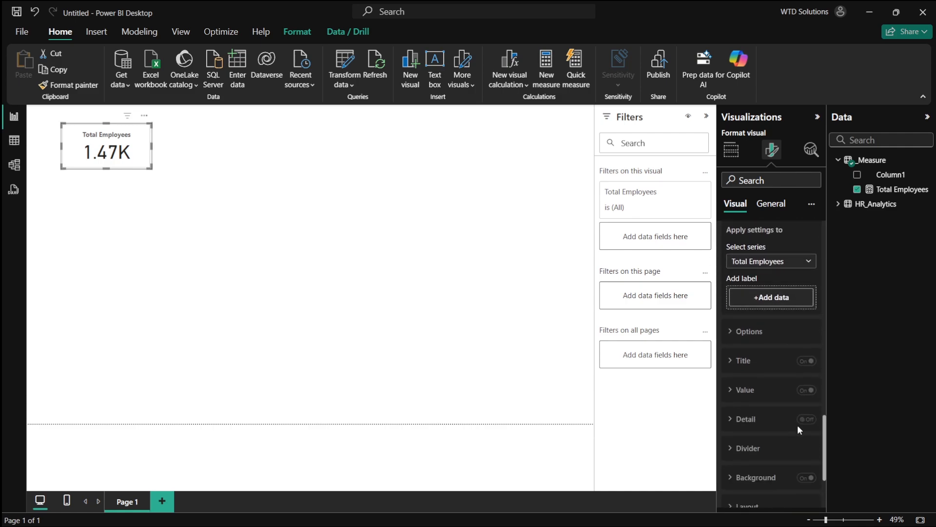
scroll(775, 392, "down", 1)
left_click(759, 495)
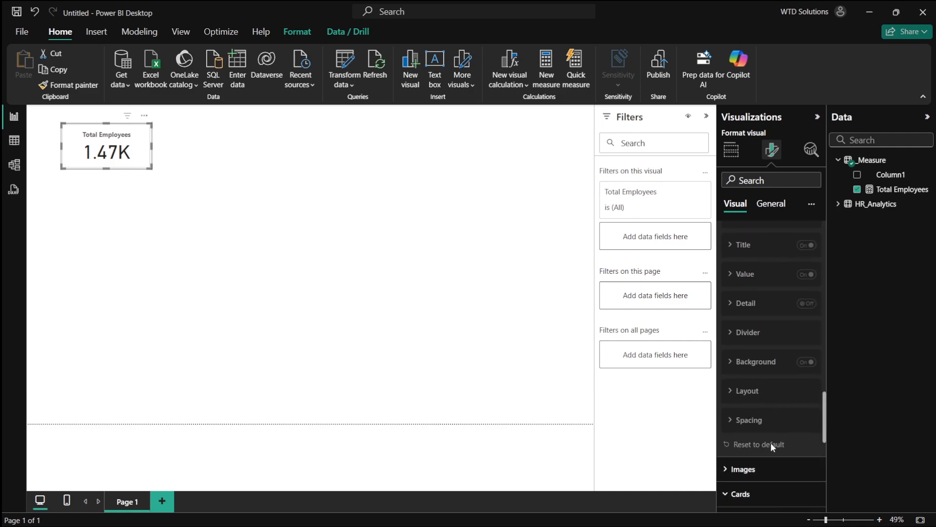
scroll(775, 434, "down", 5)
scroll(797, 436, "down", 1)
left_click(806, 392)
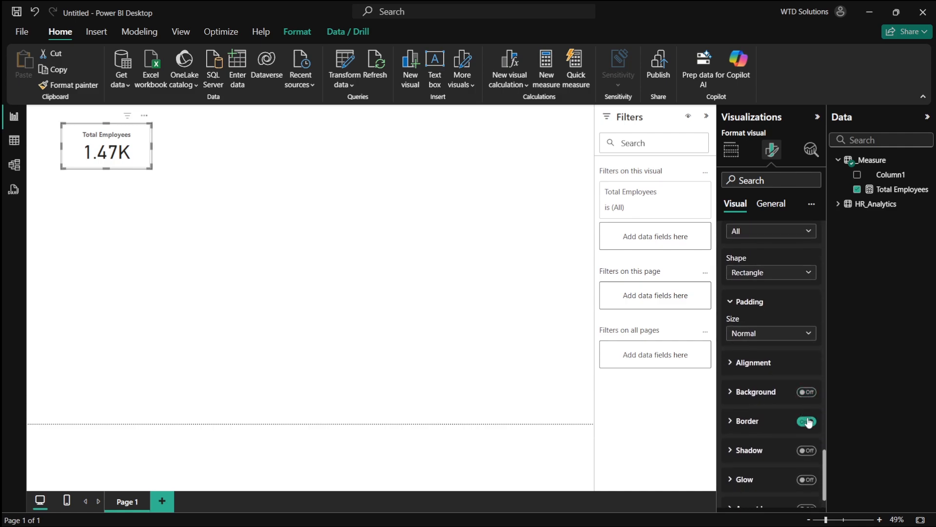
left_click(807, 421)
left_click(455, 287)
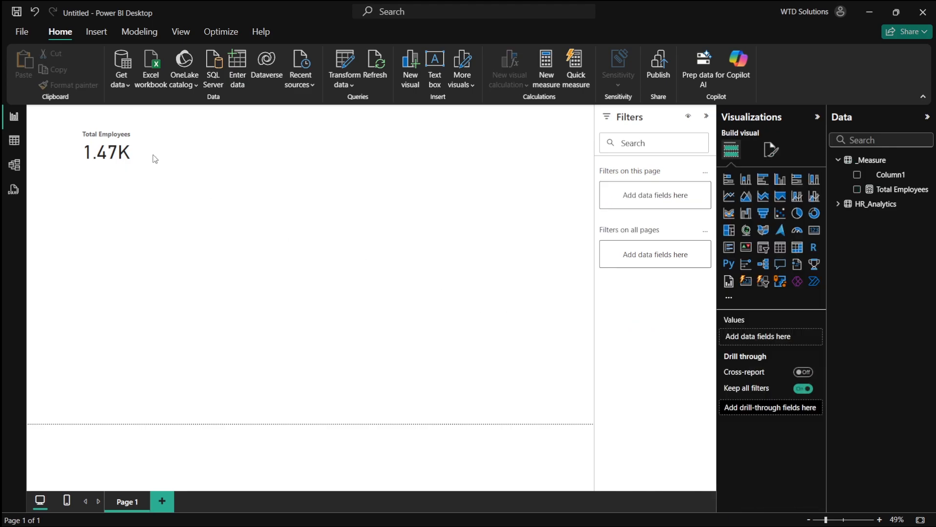
- Enlarge the Total Employees card slightly downward
left_click(108, 155)
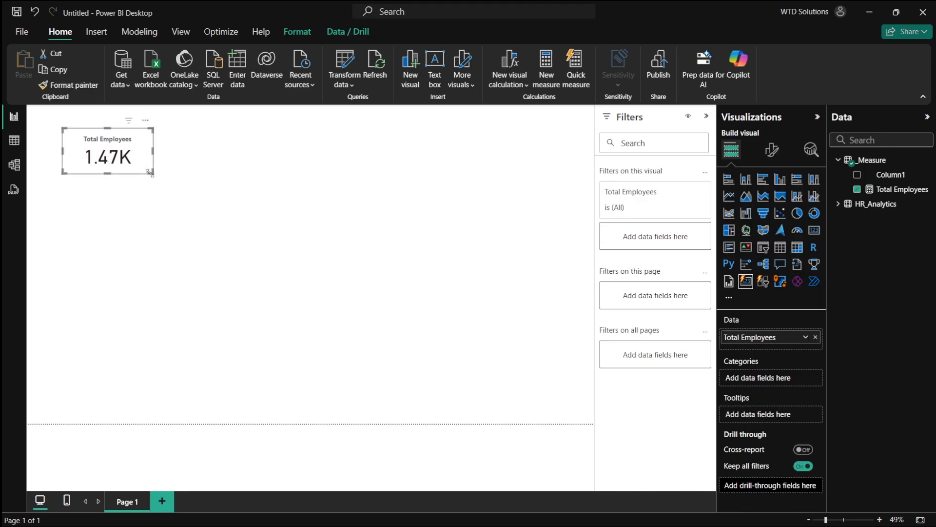
left_click_drag(153, 173, 155, 188)
left_click(390, 205)
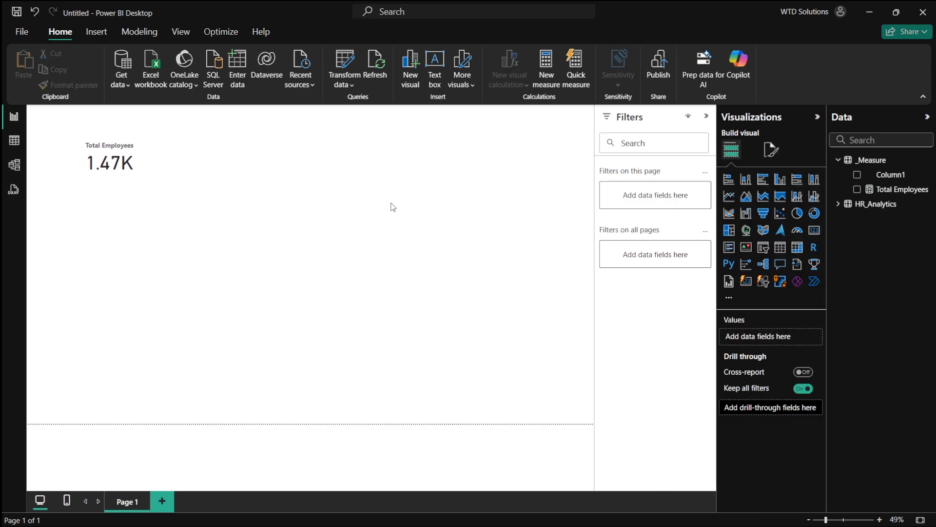
- Duplicate the Total Employees card and place the copy just to its right
left_click(126, 162)
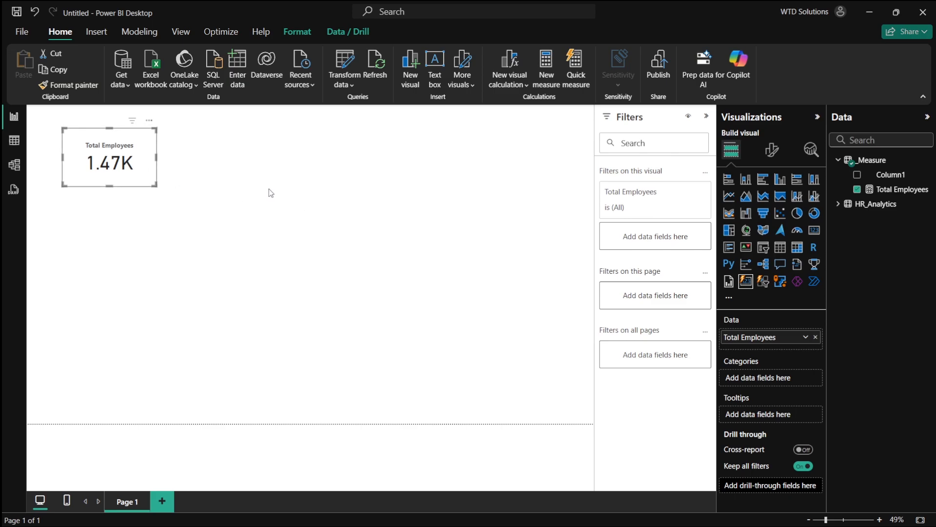
key("ctrl+c")
key("ctrl+v")
left_click_drag(199, 159, 240, 166)
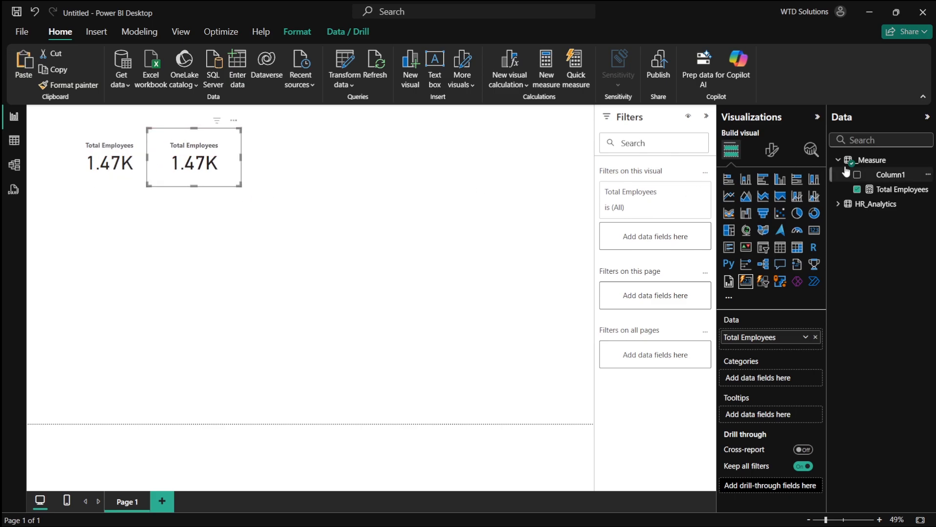
- Switch to the ChatGPT dashboard plan in the browser to review the Card KPI list, then return
key("alt+Tab")
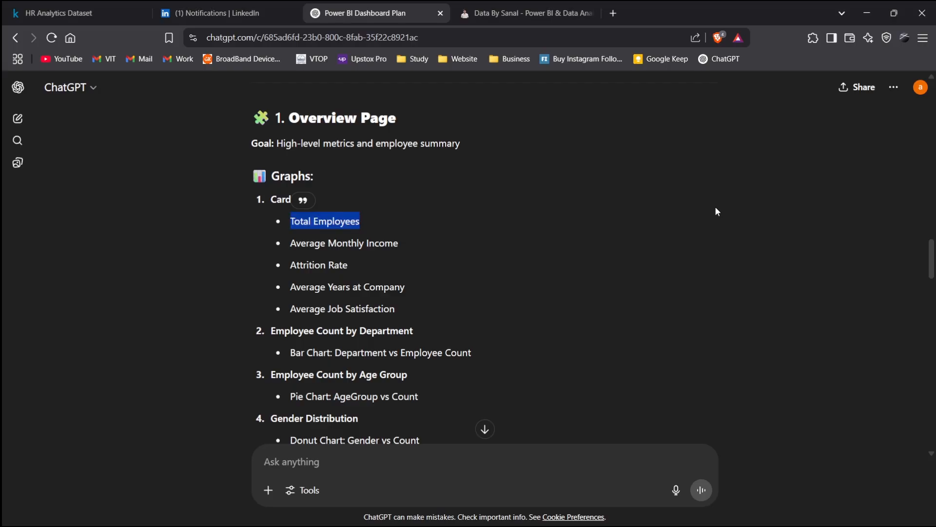
left_click(298, 247)
key("alt+Tab")
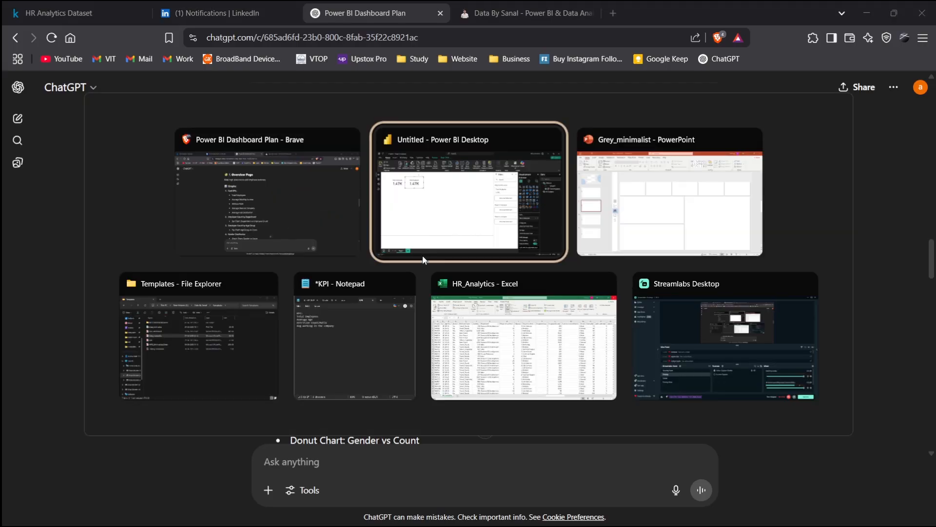
- Create measure Avg Monthly Income = AVERAGE(HR_Analytics[MonthlyIncome]) in _Measure and show it in the copied card instead of Total Employees
right_click(882, 166)
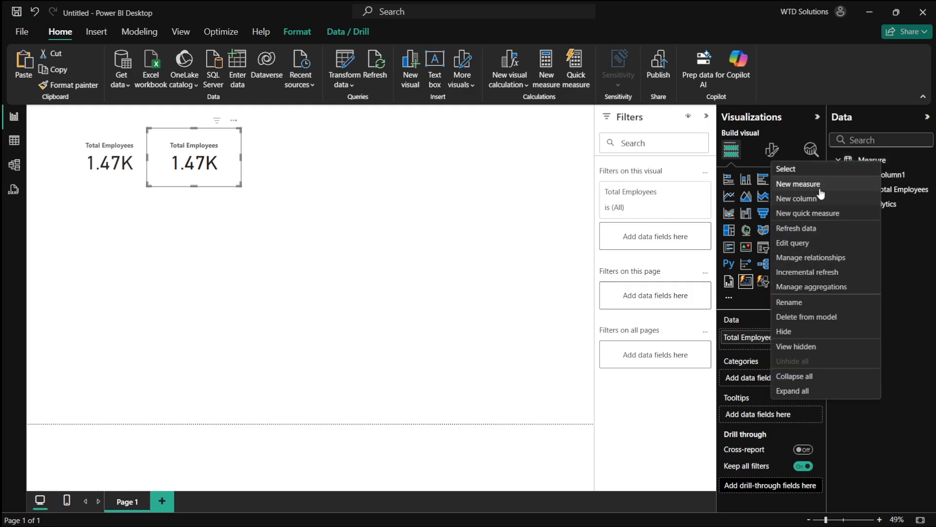
left_click(794, 184)
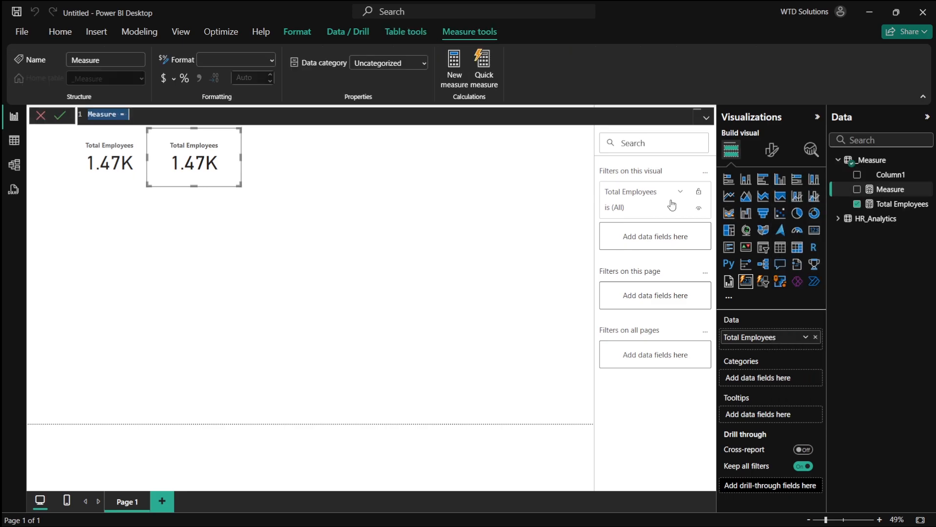
type("a")
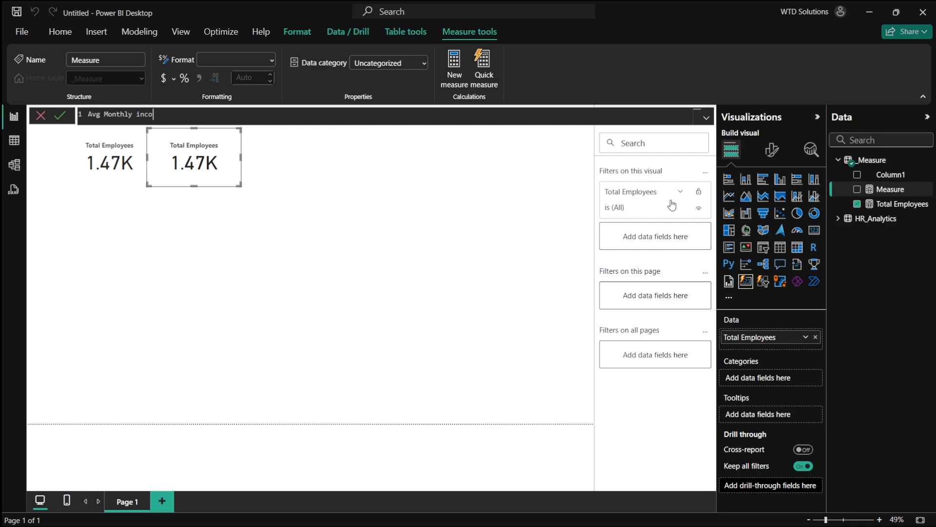
key("BackSpace")
key("BackSpace")
key("BackSpace")
type("AVERAGE(")
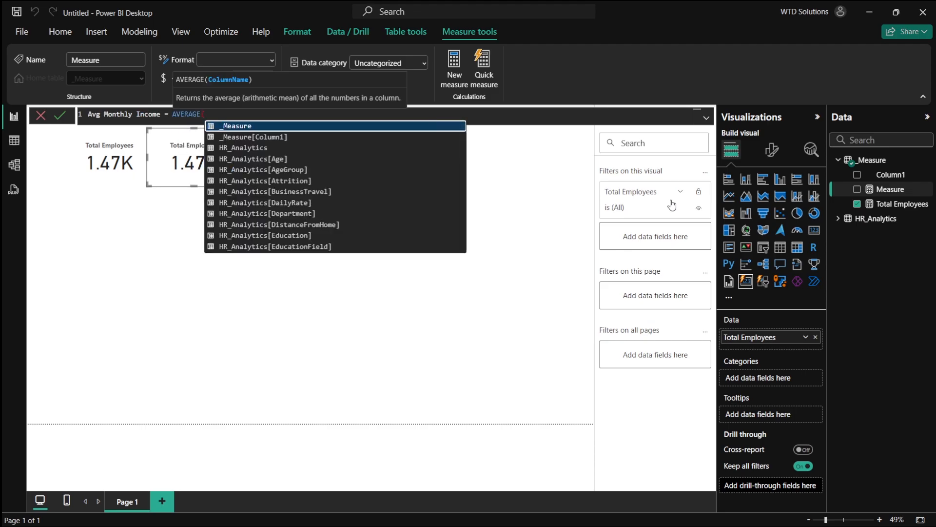
type("mon")
key("Tab")
key("Return")
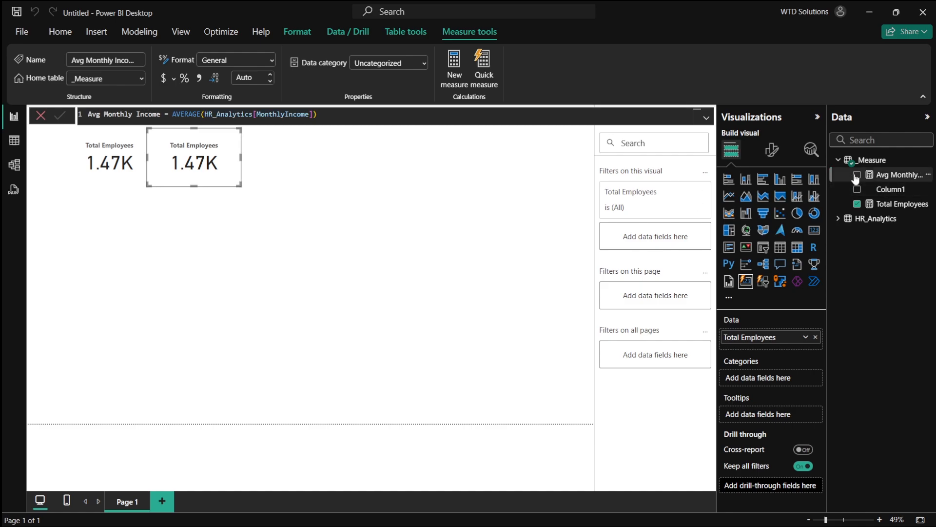
left_click(857, 175)
left_click(857, 204)
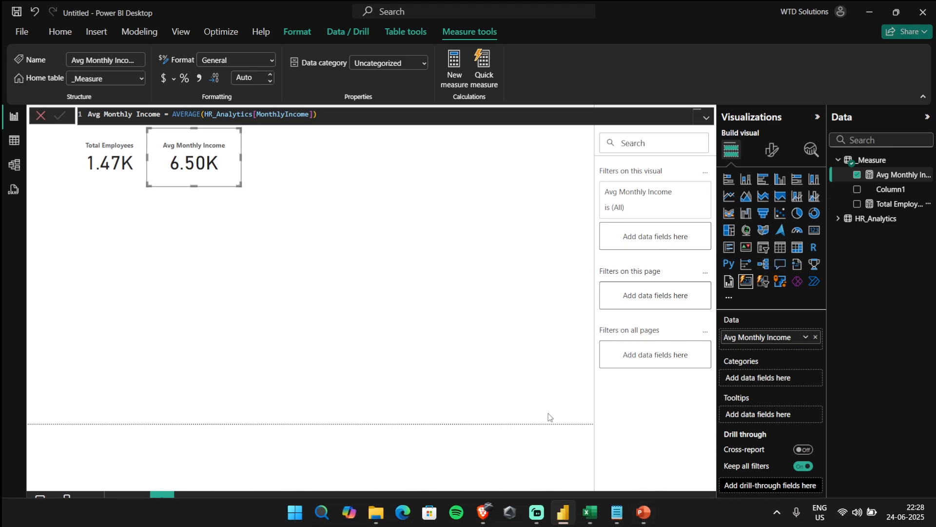
- Switch to the ChatGPT dashboard plan in the browser to check the next card KPI
right_click(873, 160)
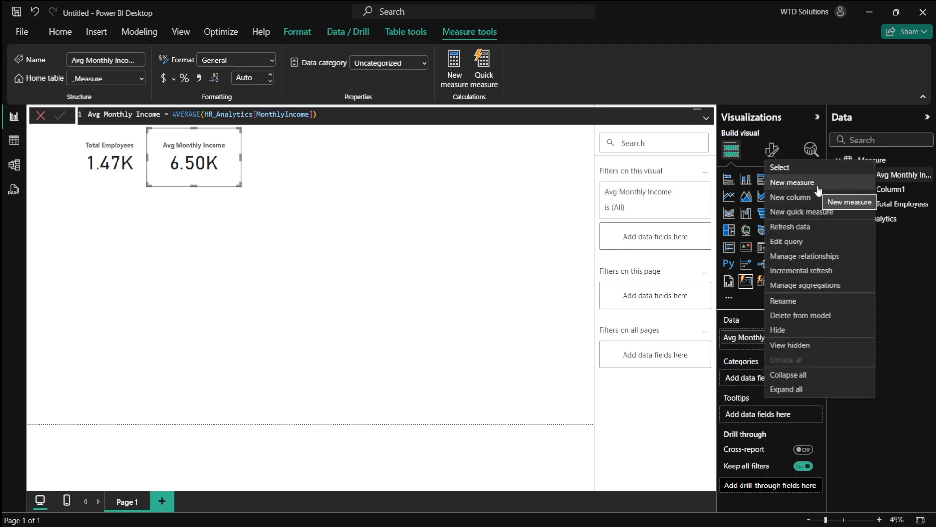
key("alt+Tab")
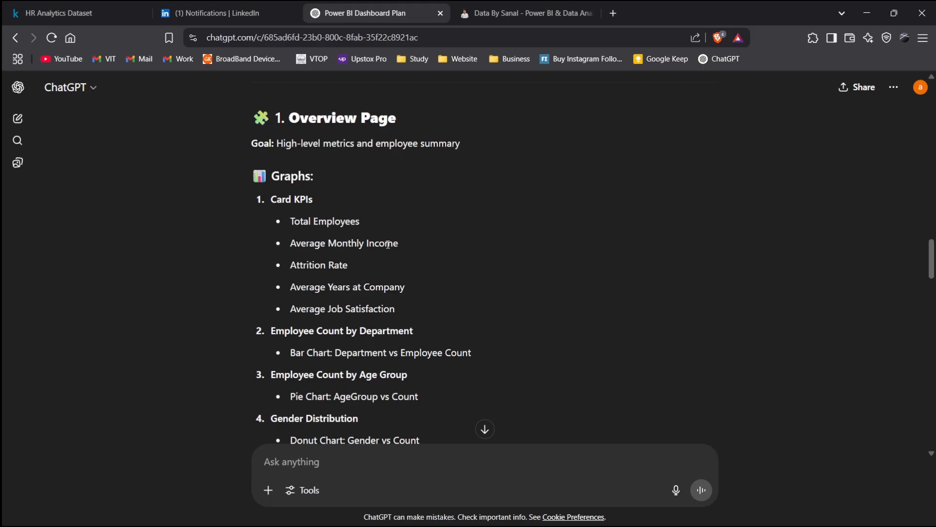
- Return to Power BI and create a new measure Attrition Rate = DIVIDE(SUM(HR_Analytics[Attrition])) in the _Measure table
key("alt+Tab")
left_click(865, 182)
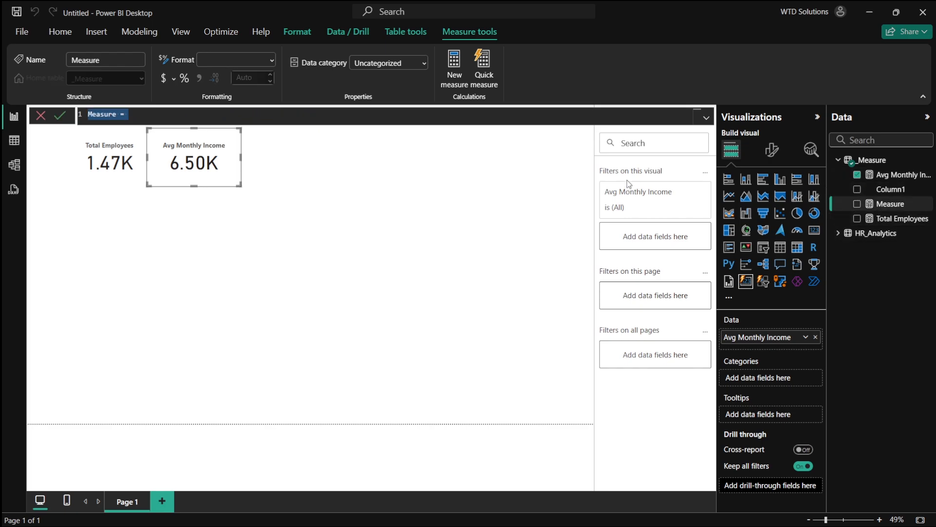
type("A")
type("te = ")
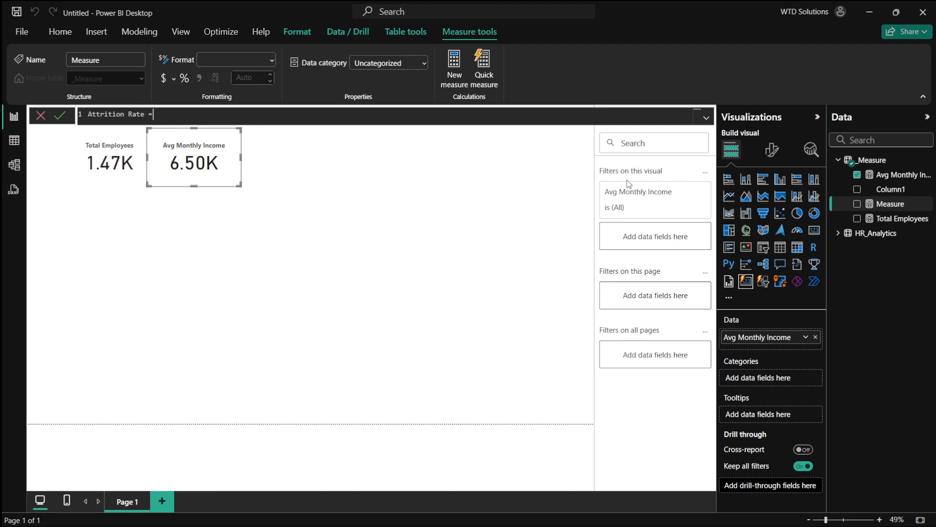
type("DIVIDE(")
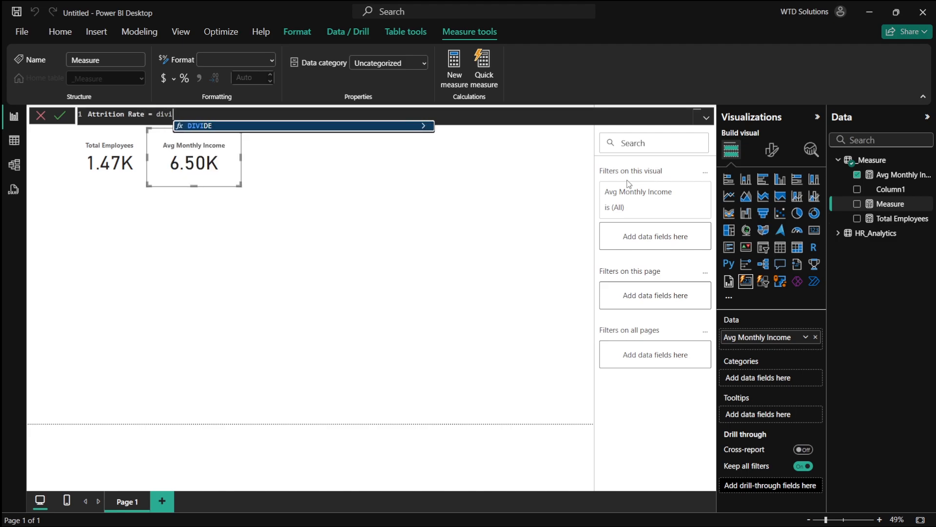
type("SUM(")
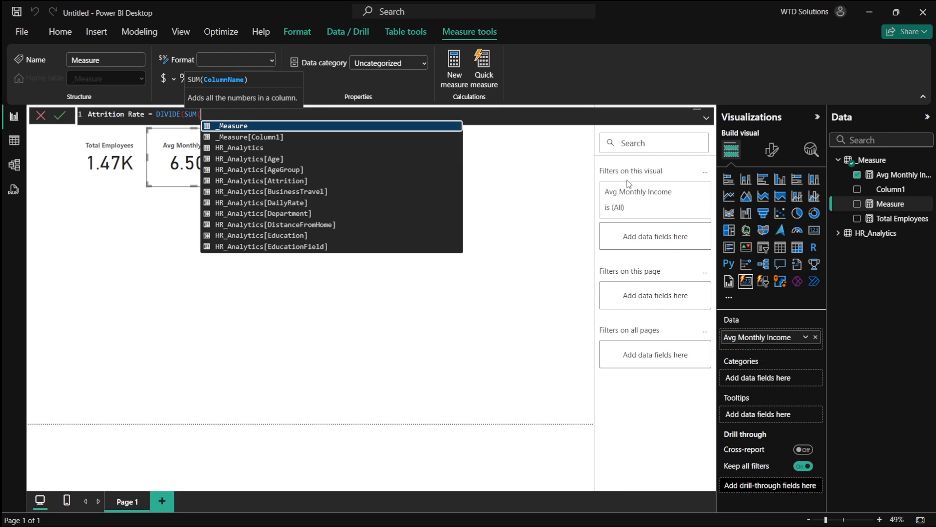
key("Down")
key("Down")
key("Down")
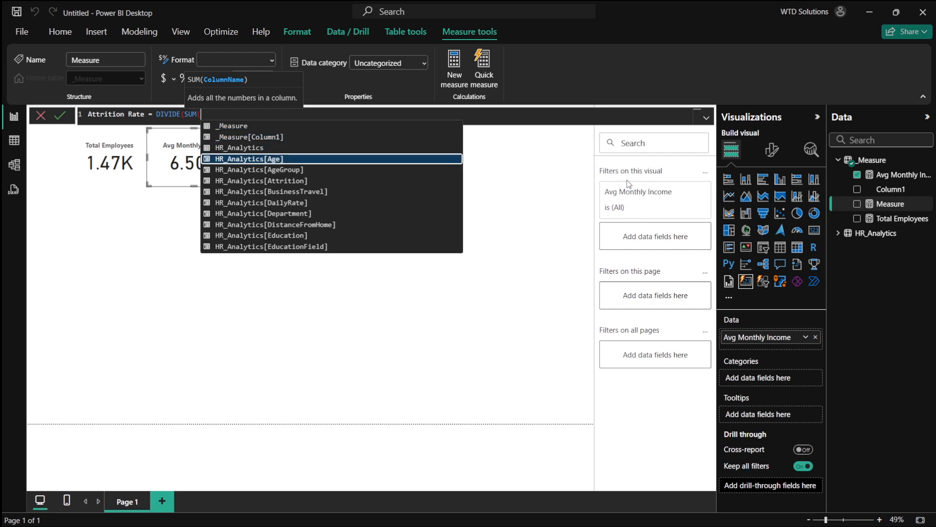
key("Down")
key("Down")
key("Down")
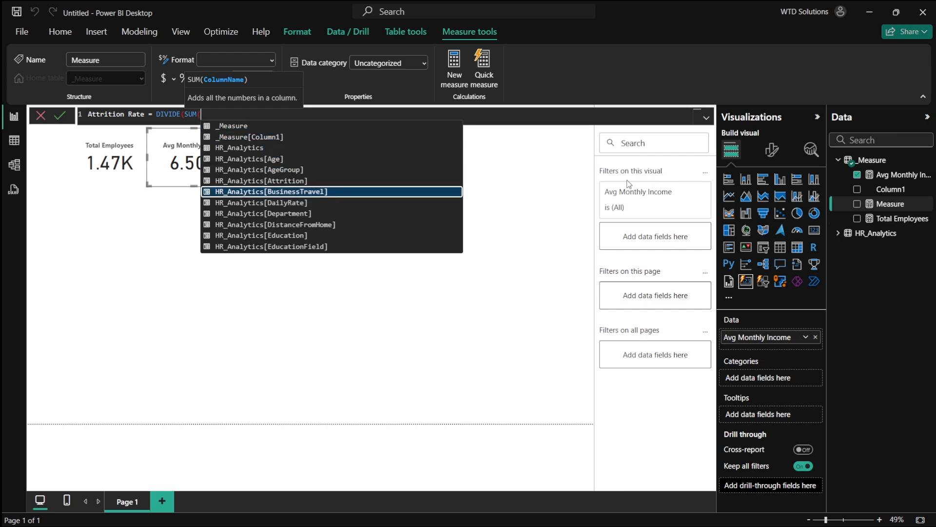
key("Up")
key("Down")
key("Down")
key("Down")
key("Down")
key("Down")
key("Down")
key("Down")
key("Down")
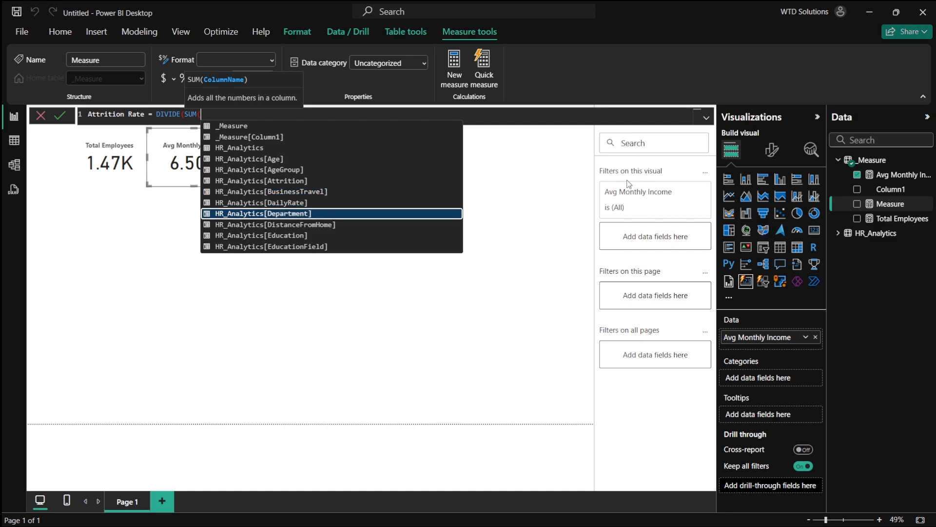
key("Down")
key("Down")
key("Down")
key("Down")
key("Down")
key("Down")
key("Down")
key("Down")
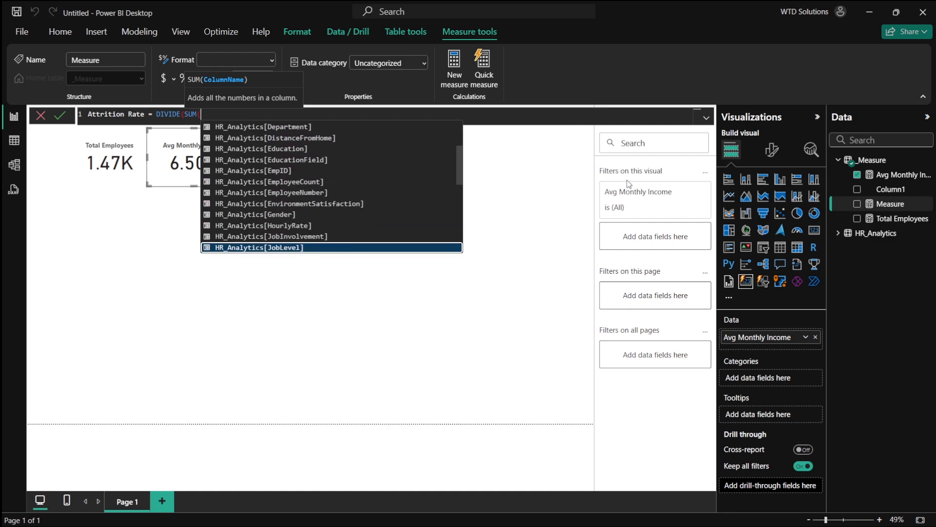
type("cou")
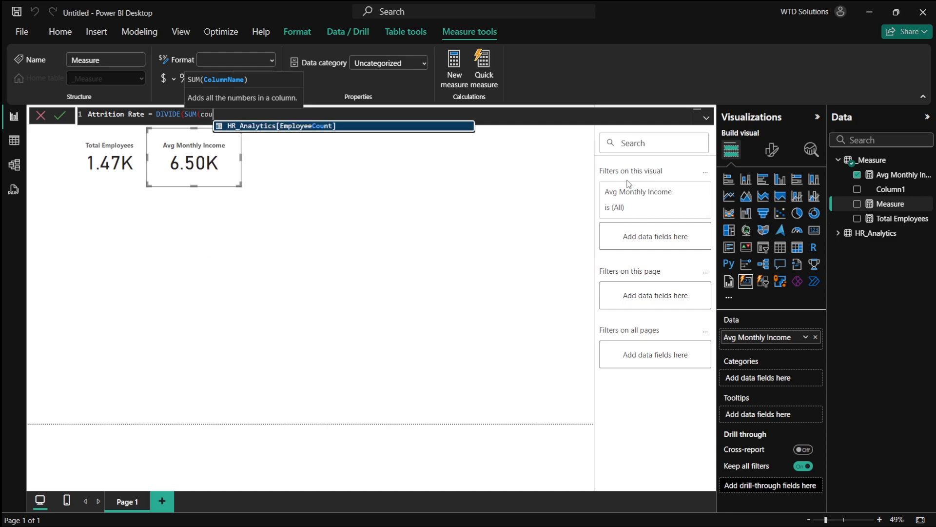
key("BackSpace")
key("BackSpace")
key("BackSpace")
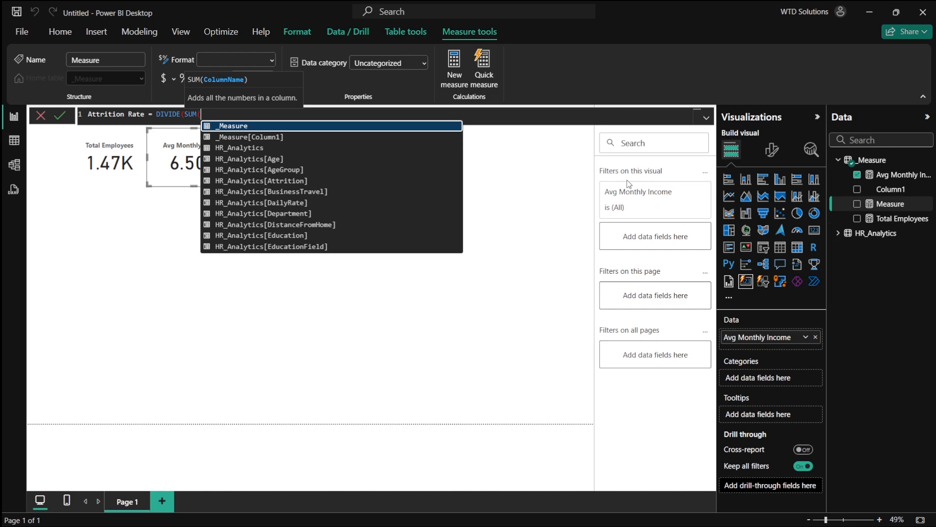
key("Down")
key("Down")
key("Down")
key("Down")
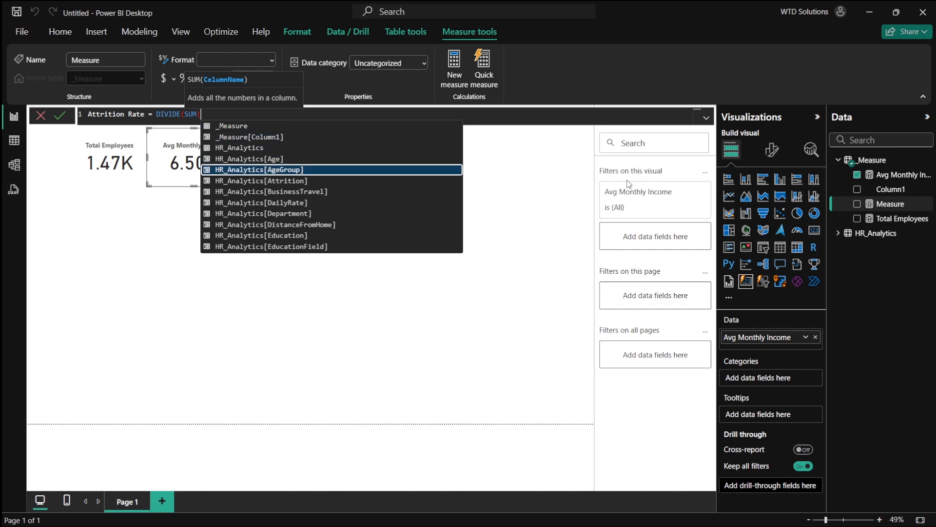
key("Down")
key("Tab")
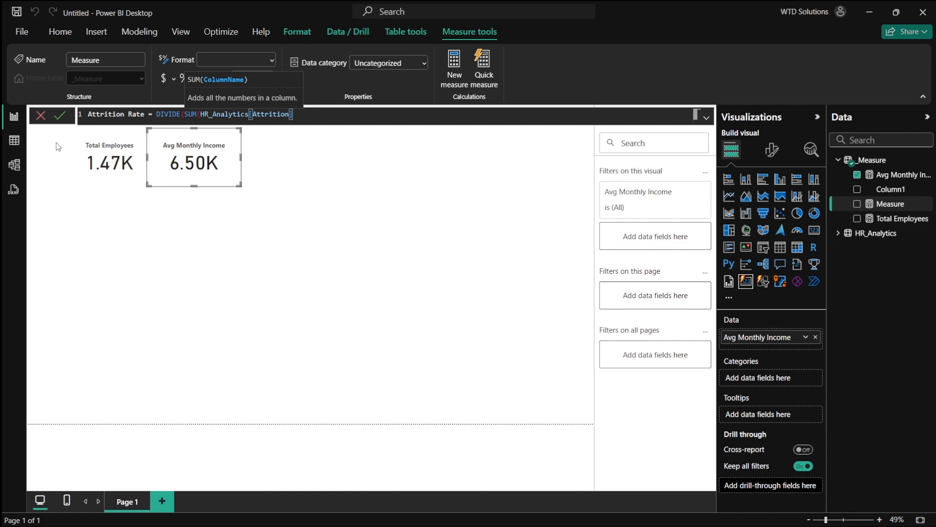
type("))")
key("Return")
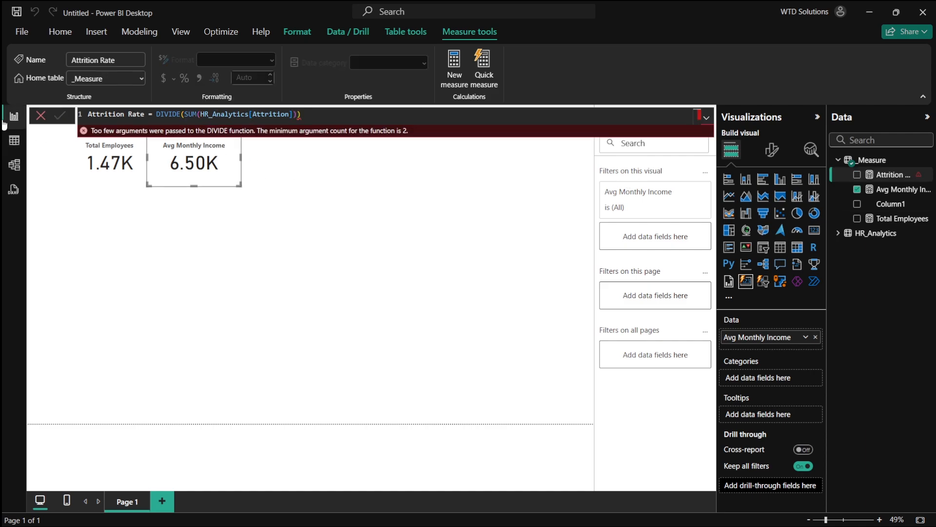
- Clear the Attrition Rate measure's formula and commit it empty
left_click(348, 117)
key("ctrl+a")
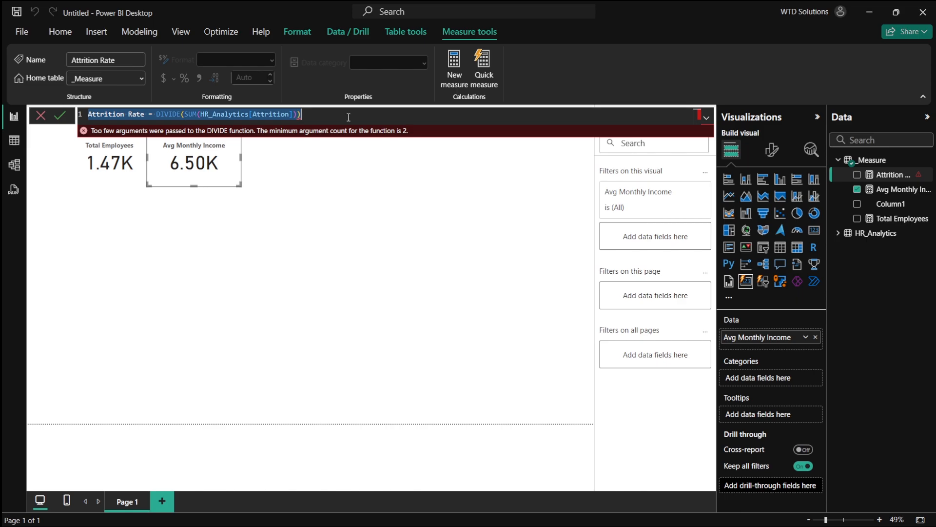
key("BackSpace")
key("Return")
- Inspect the HR_Analytics table data and the AttritionCount column in an earlier HR Analytics Dashboard file, then return
left_click(14, 141)
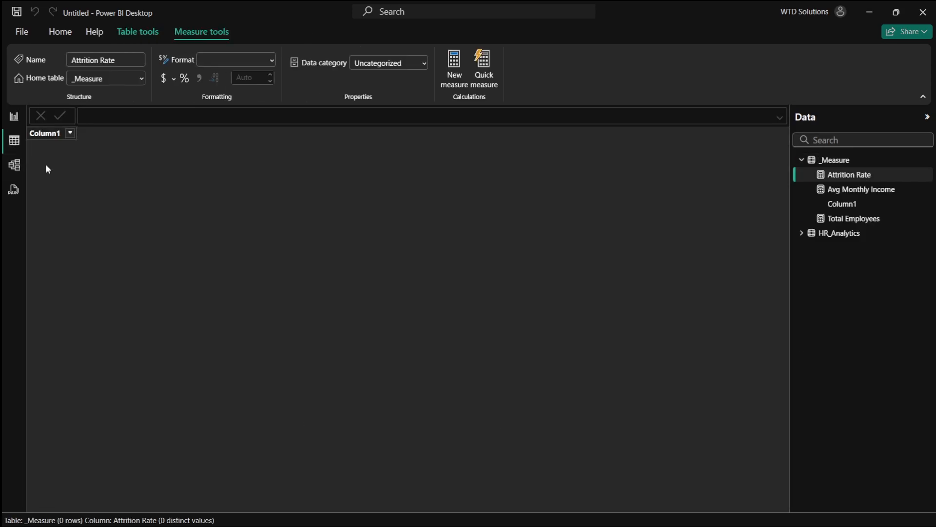
left_click(832, 233)
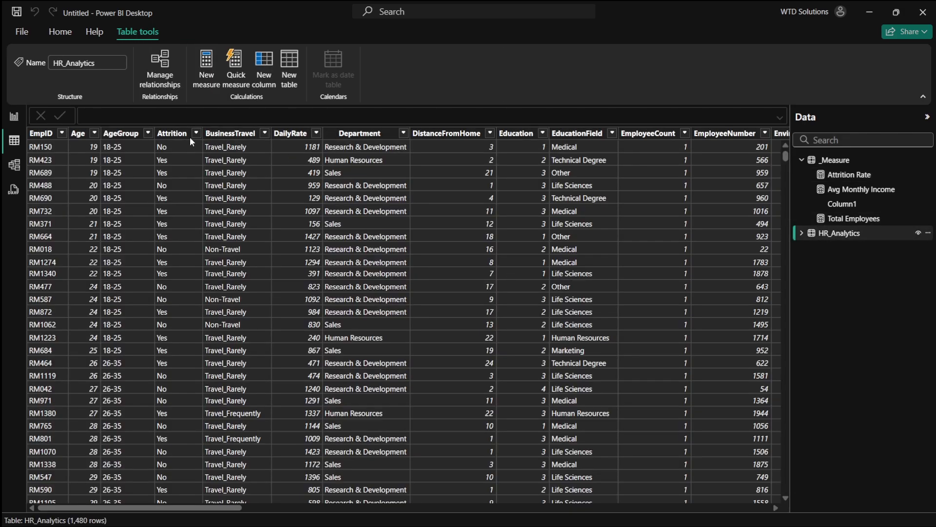
left_click(10, 116)
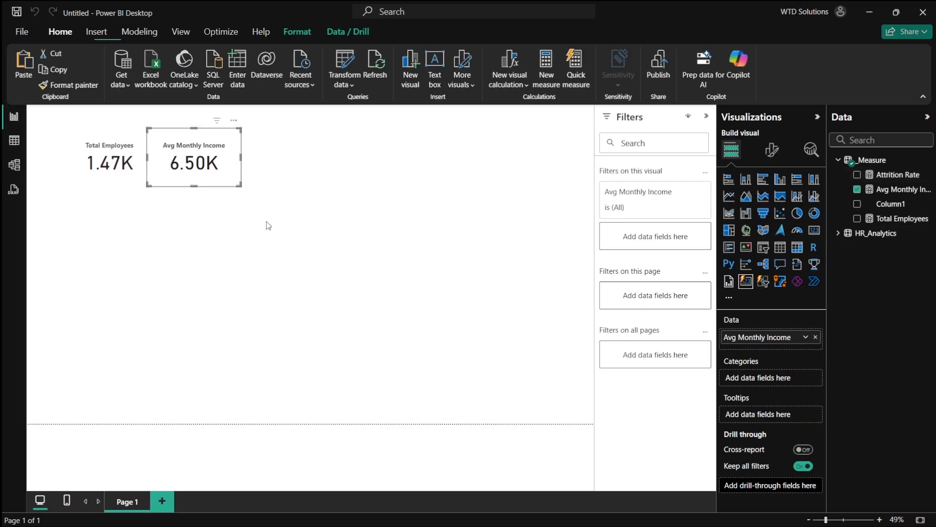
right_click(892, 162)
left_click(854, 185)
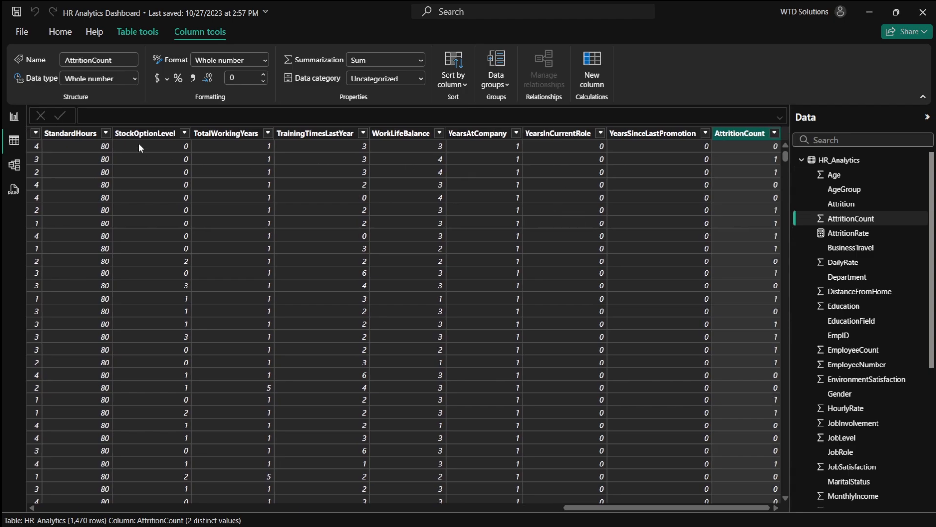
key("alt+Tab")
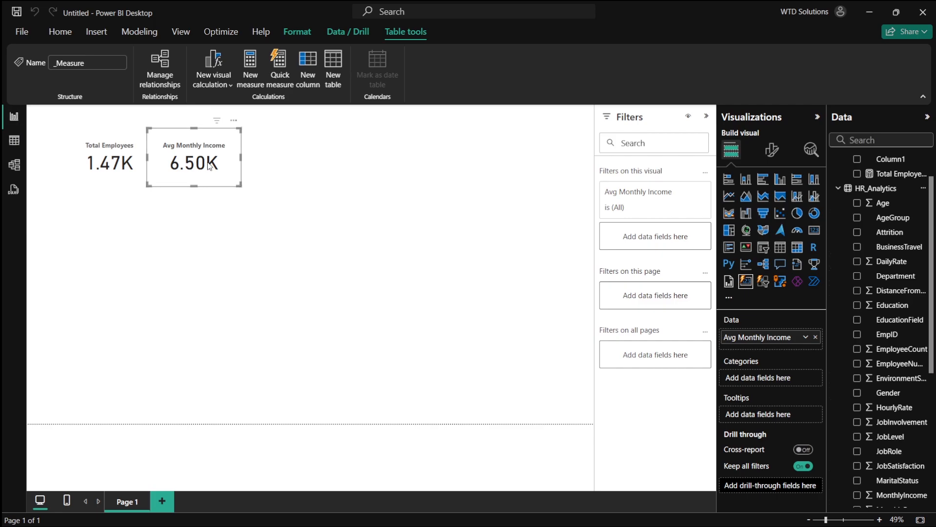
- Open the Attrition Rate measure's formula for editing
scroll(873, 224, "up", 1)
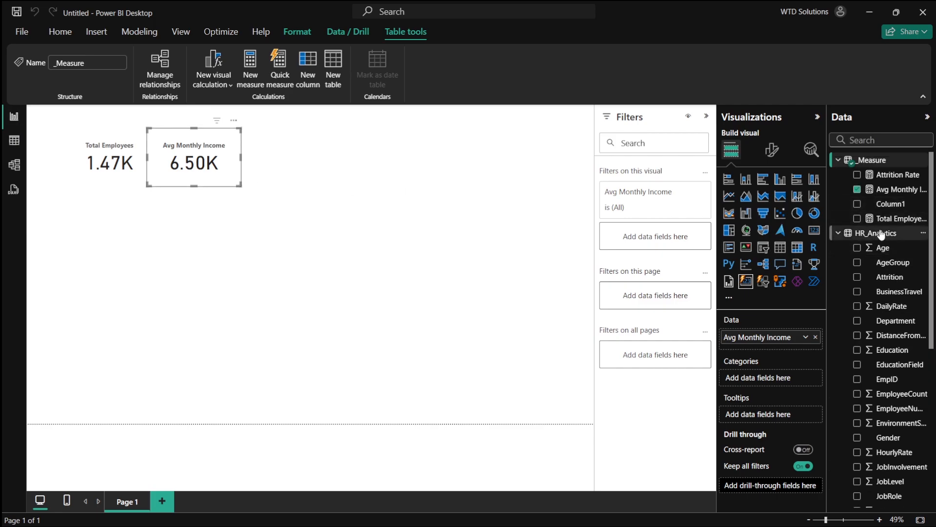
left_click(883, 174)
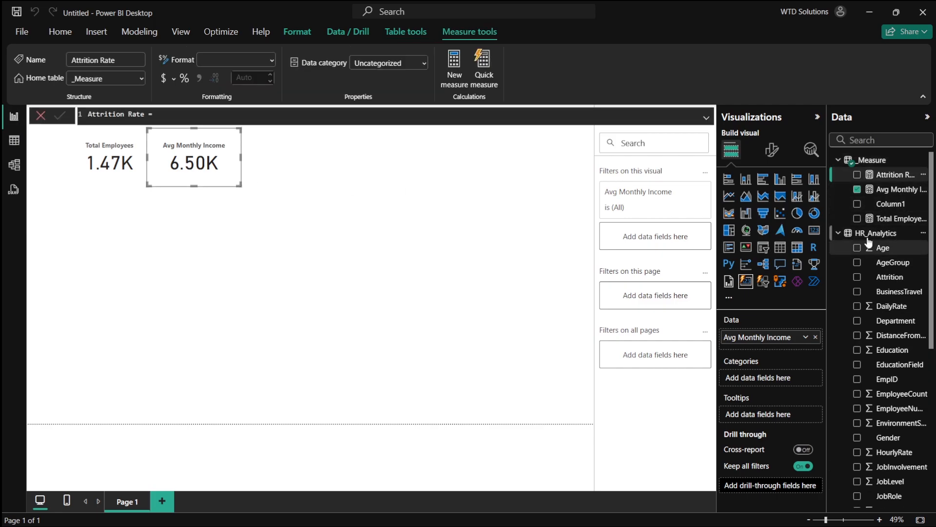
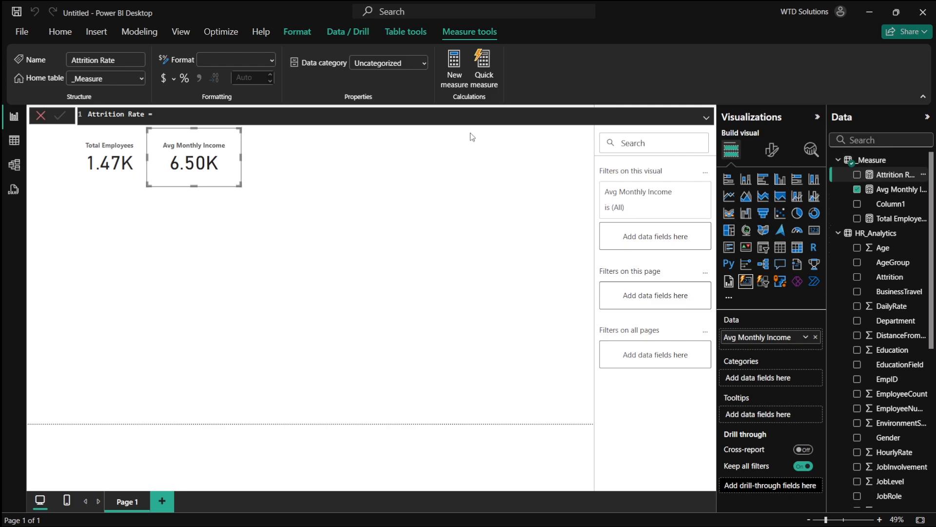
- Try to define Attrition Rate as CALCULATE(COUNT(HR_Analytics), HR_Analytics[Attrition] = "Yes") and commit it
left_click(240, 110)
type("CALCULATE(")
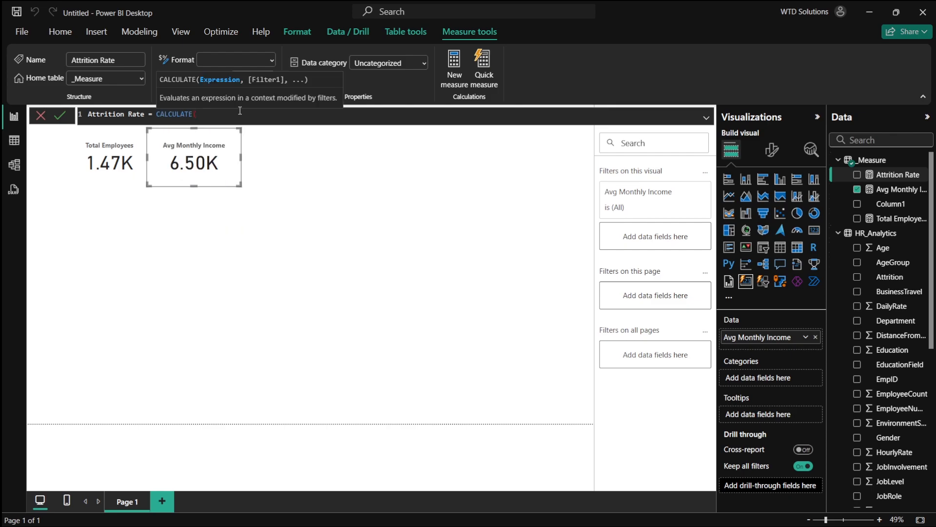
type("COUNT(")
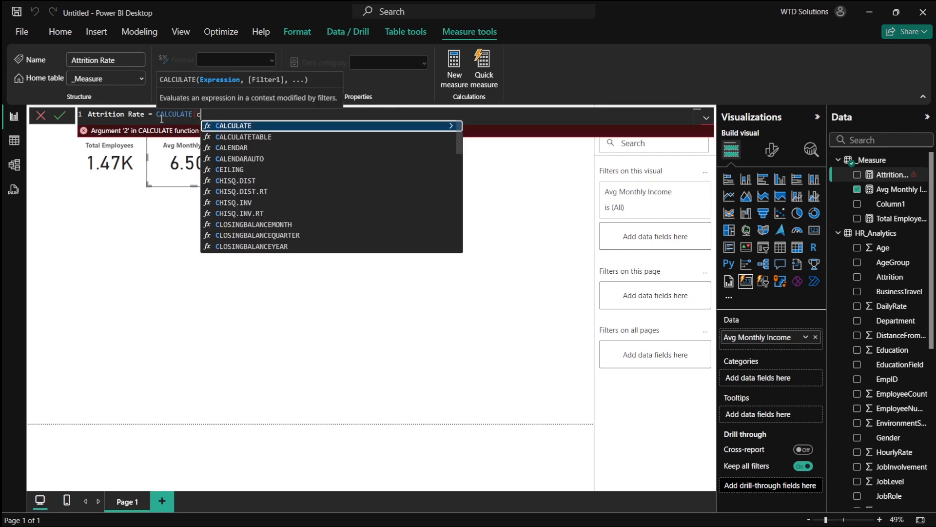
key("Down")
key("Down")
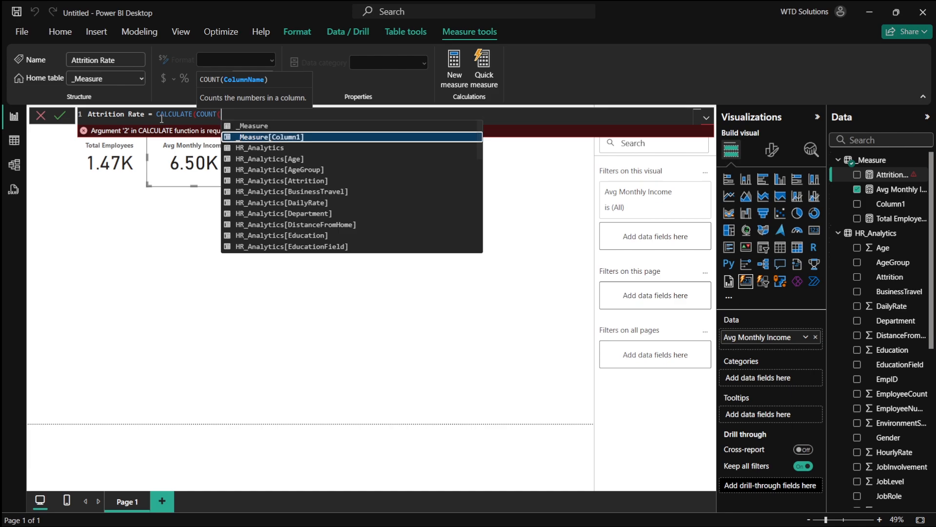
key("Tab")
type("),")
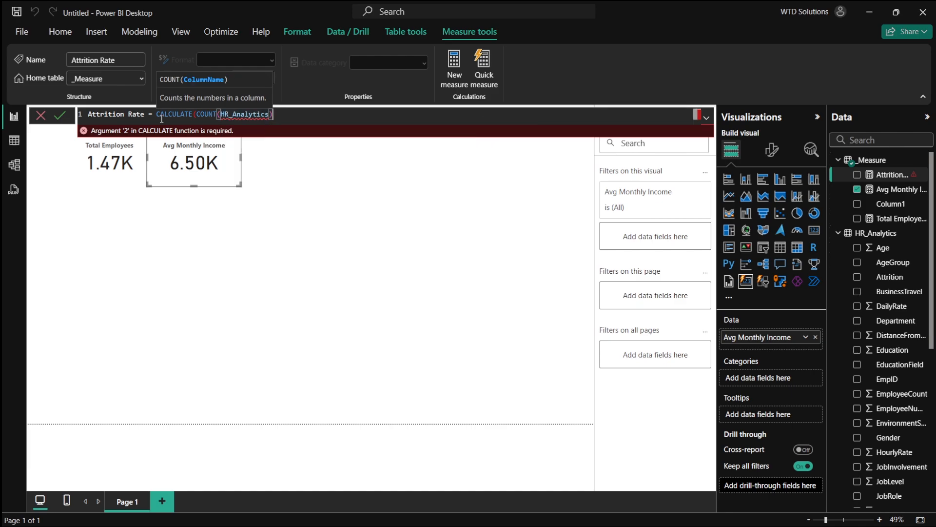
key("BackSpace")
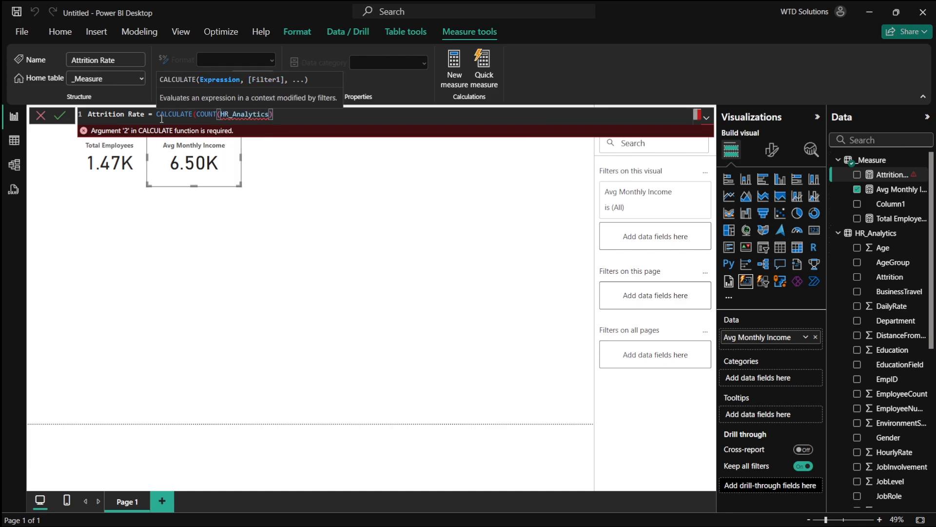
key("BackSpace")
type(")),")
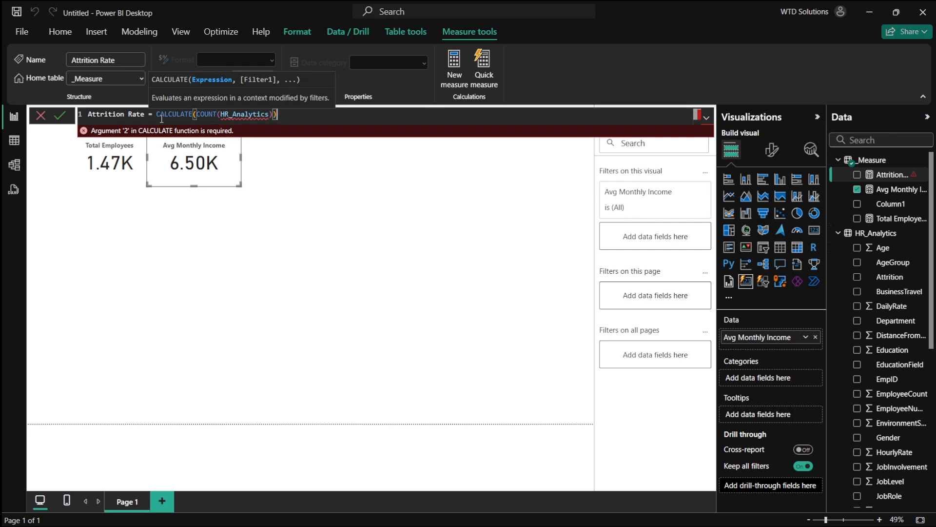
key("BackSpace")
type(",")
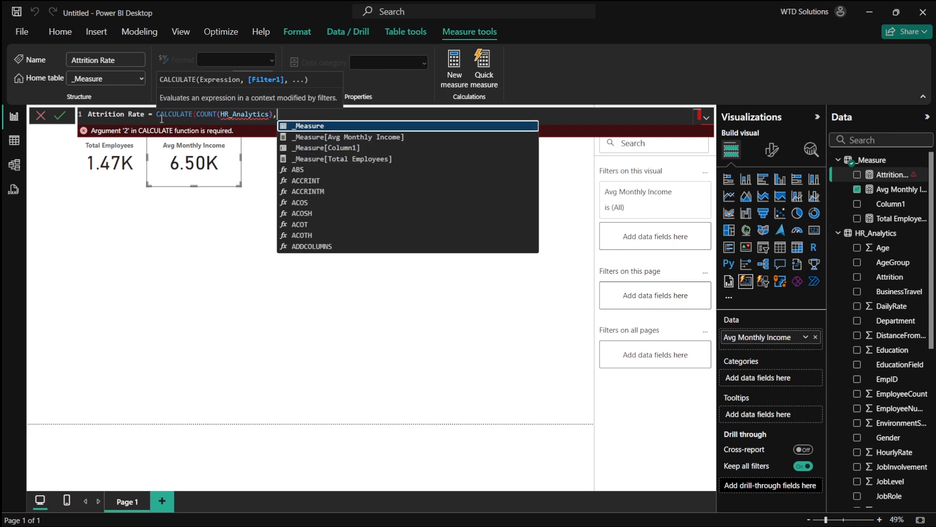
type("hr")
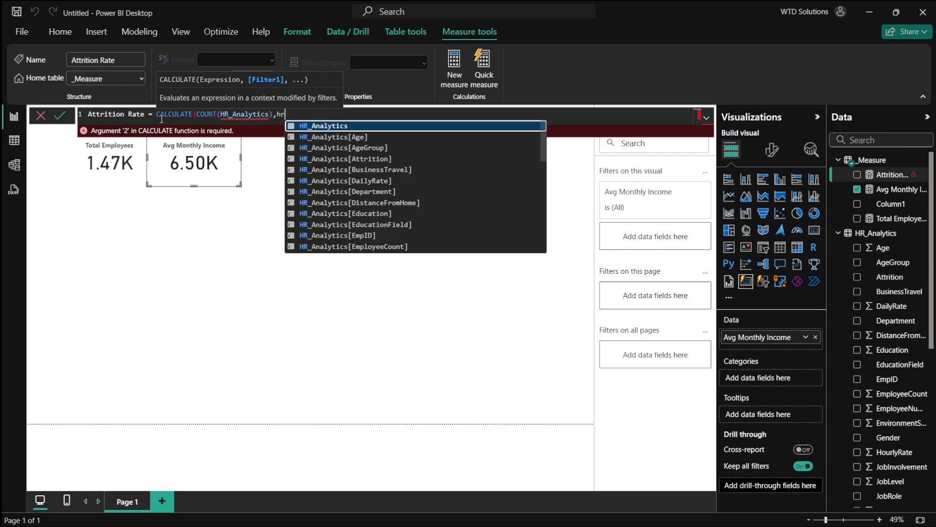
key("Down")
key("Down")
key("Down")
key("Tab")
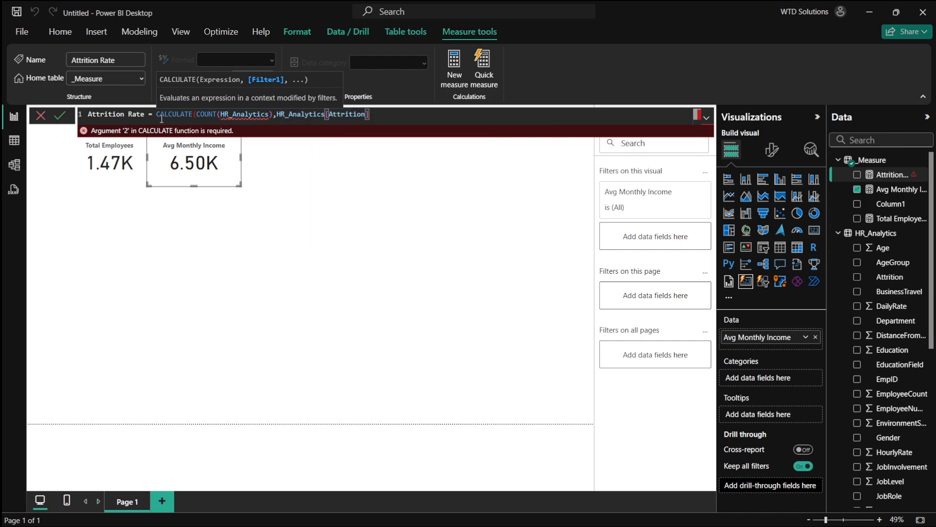
type("= \"Yes\")")
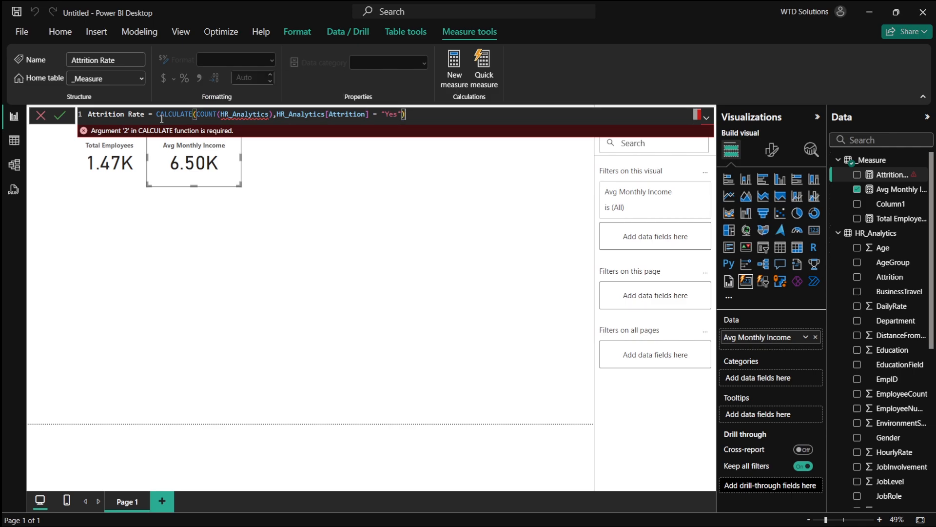
key("Return")
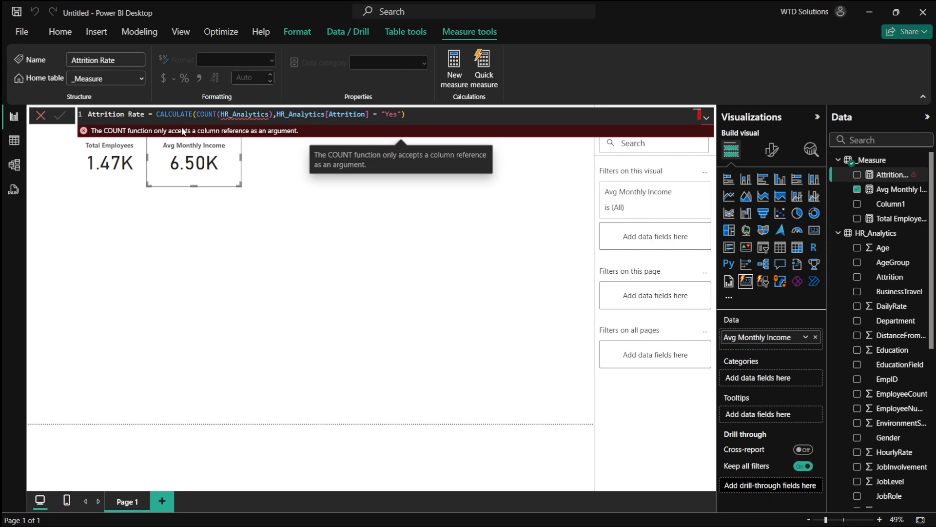
- Select the whole Attrition Rate formula, delete it and commit the measure empty again
left_click_drag(415, 115, 85, 115)
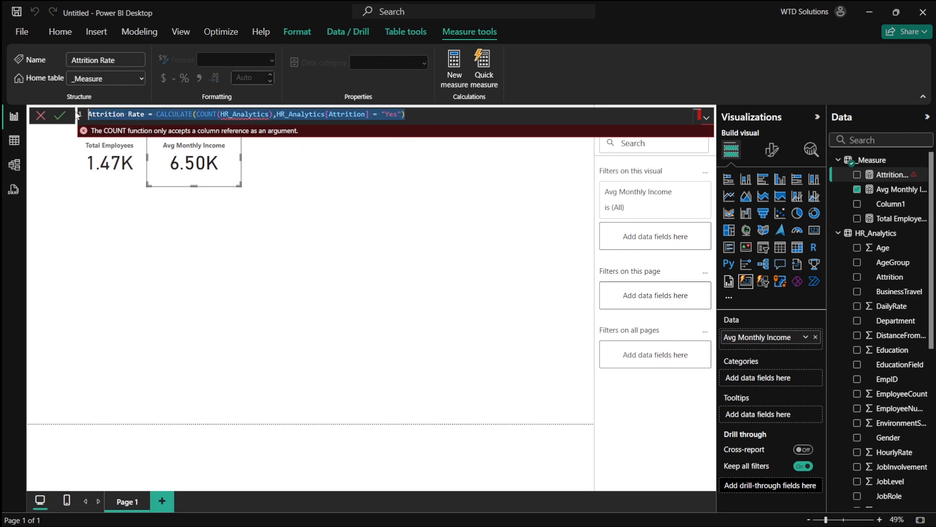
key("BackSpace")
key("Return")
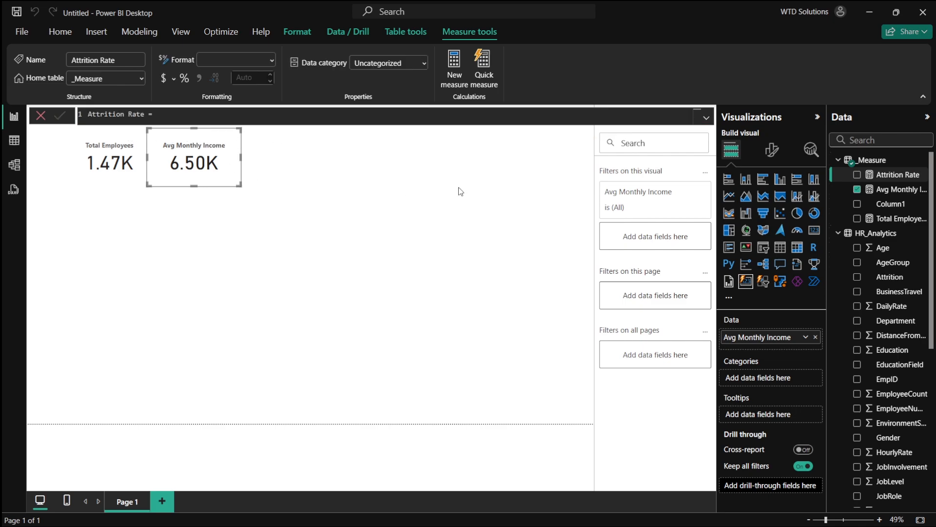
- Open the HR_Analytics table in table view and add a new calculated column to it
left_click(297, 194)
left_click(14, 140)
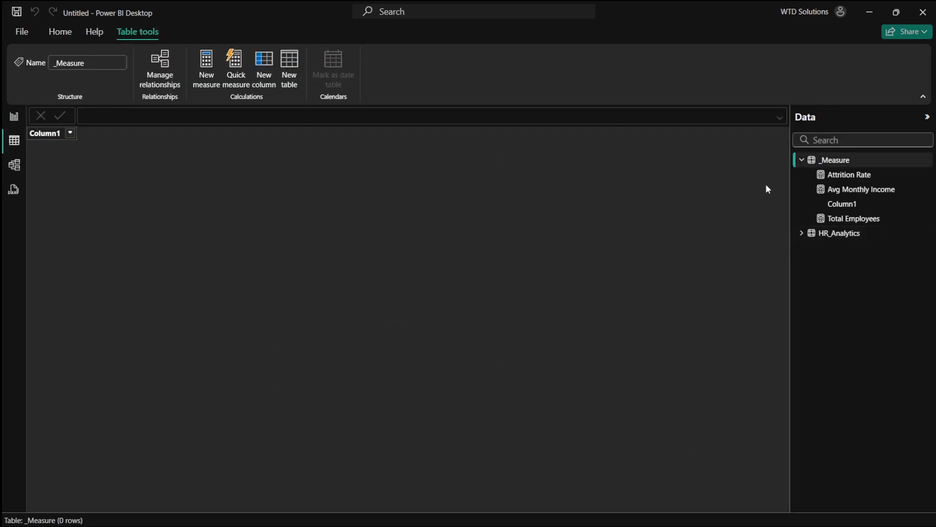
left_click(835, 233)
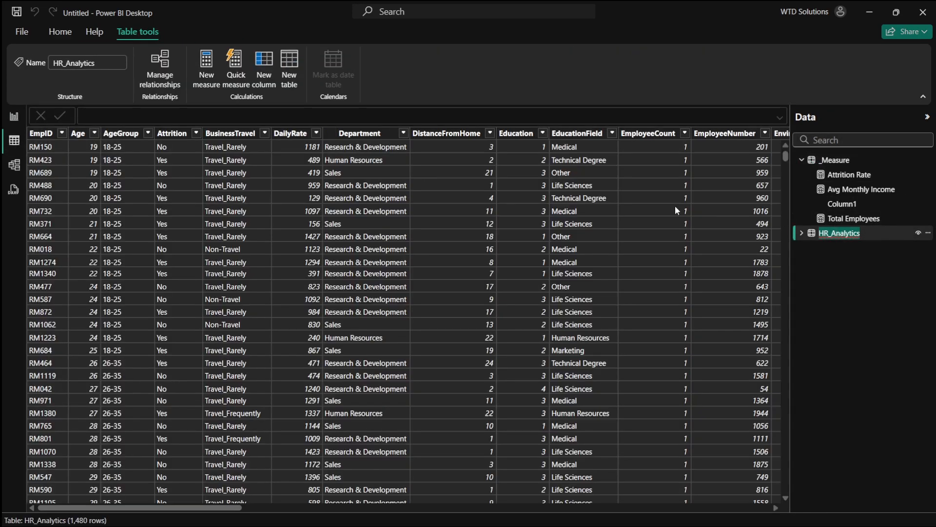
left_click(639, 274)
scroll(551, 212, "right", 15)
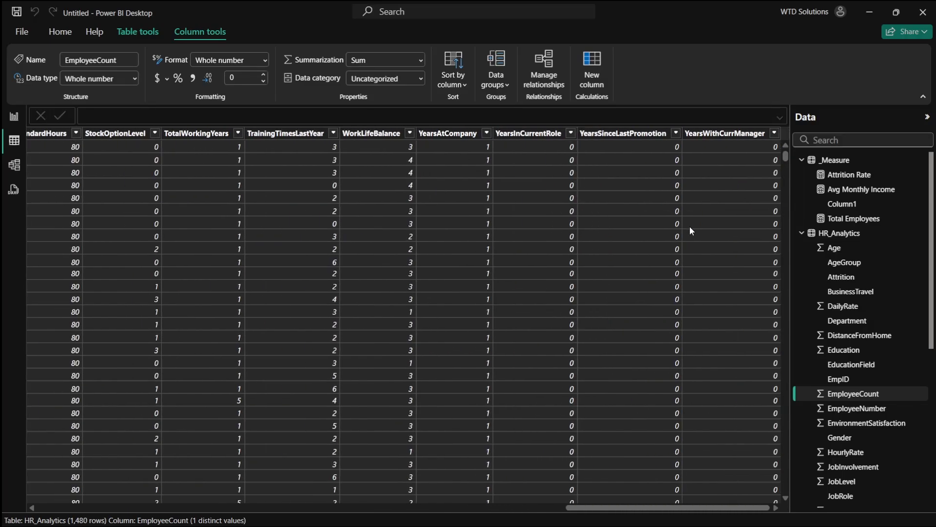
left_click(61, 33)
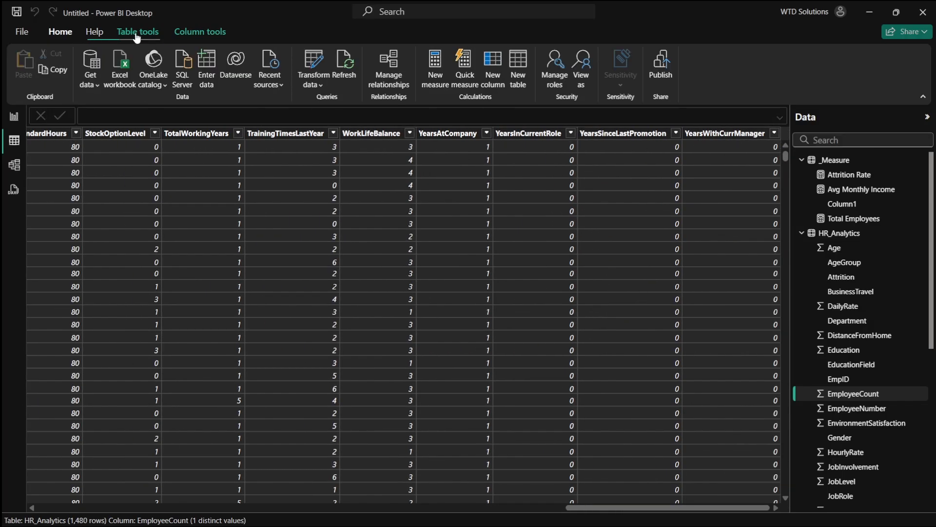
left_click(141, 35)
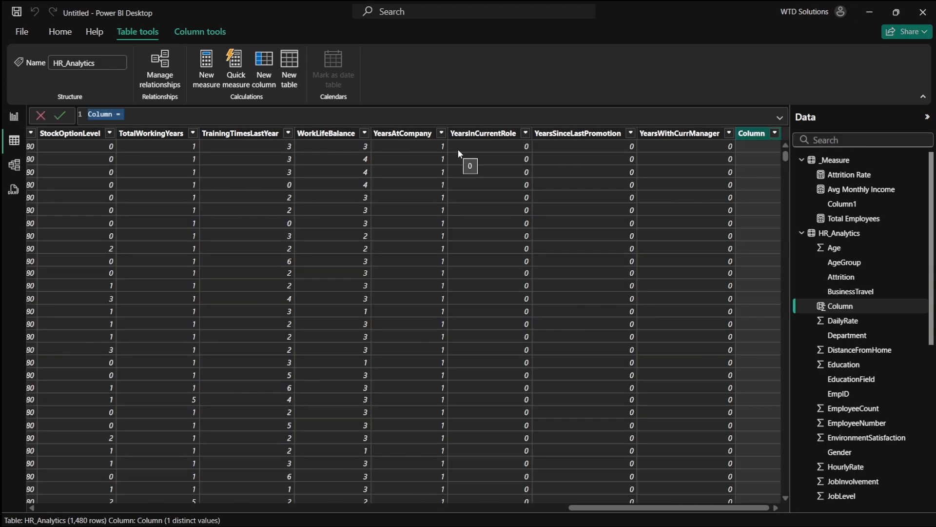
- Define the column Attrition Count = CALCULATE(COUNT(HR_Analytics[Attrition]),HR_Analytics[Attrition]="Yes") and commit it
type("Attr")
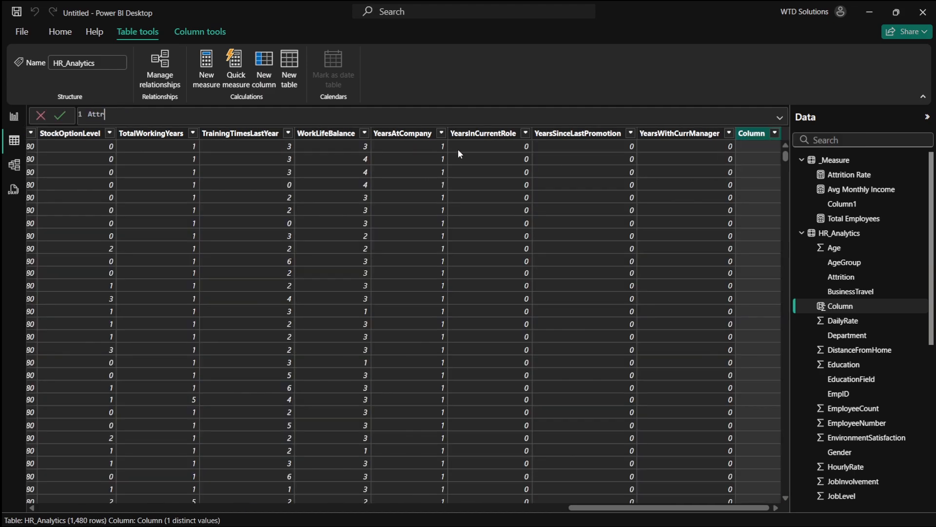
type("ition Count = cal")
key("Tab")
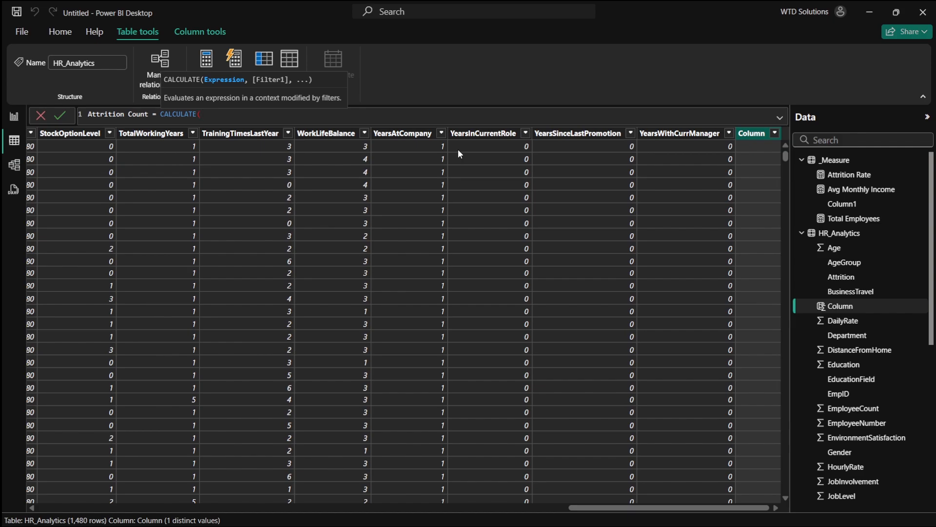
type("cou")
key("Tab")
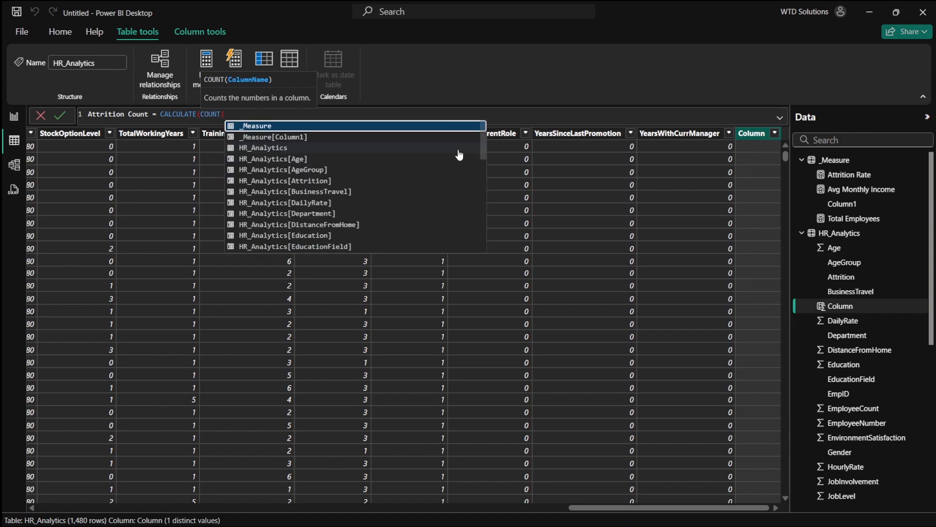
key("Down")
key("Down")
key("Down")
key("Down")
key("Down")
key("Down")
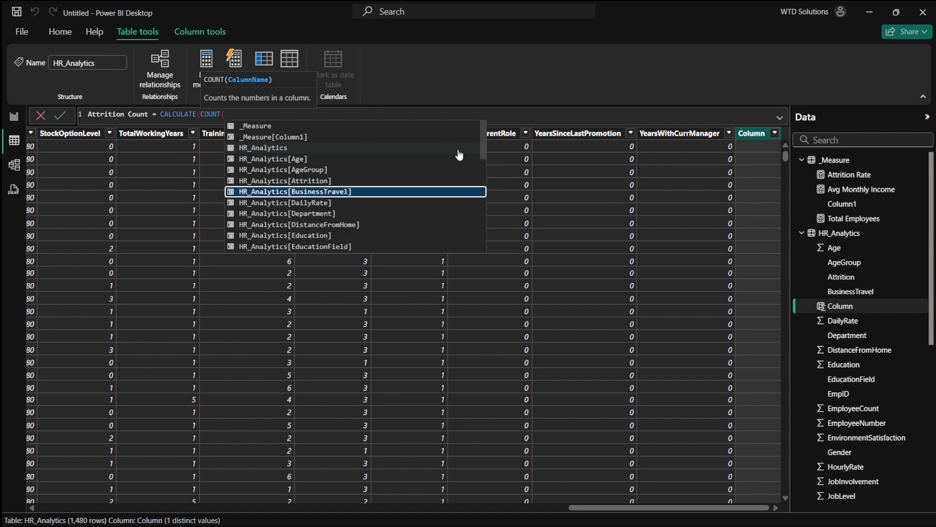
key("Up")
key("Tab")
type(",")
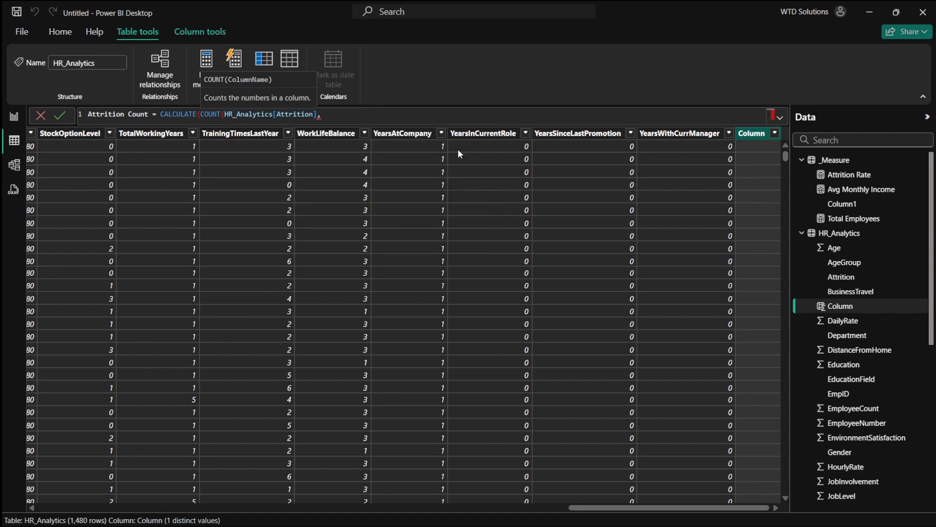
key("BackSpace")
type("),")
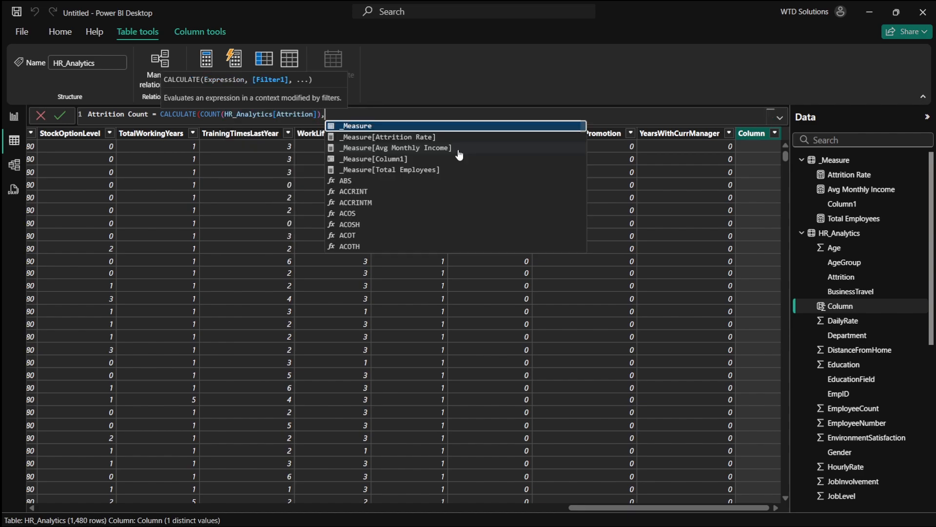
type("HR")
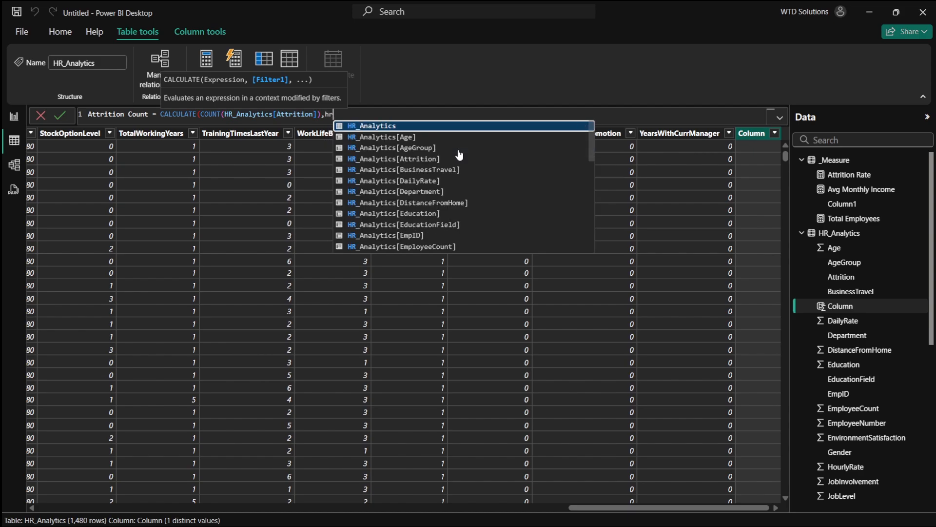
key("Down")
key("Down")
key("Down")
key("Tab")
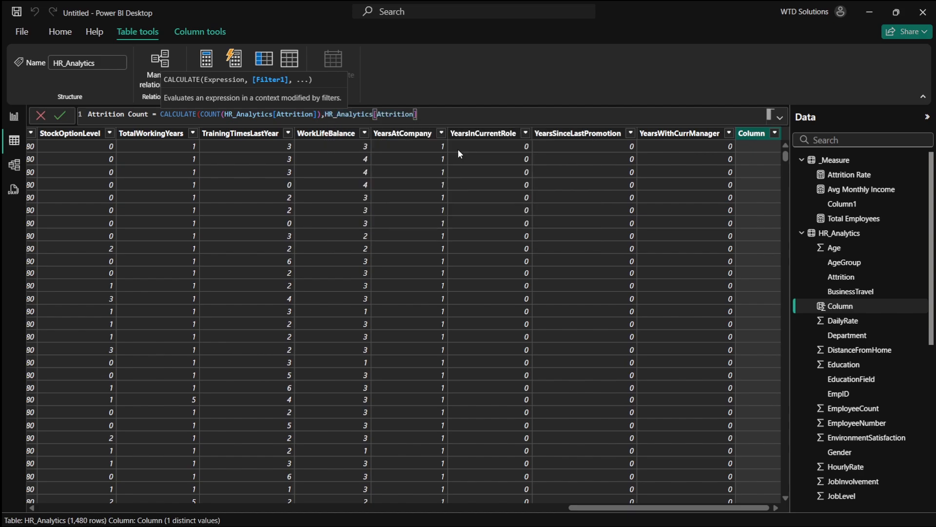
type("=\"yes\"")
key("BackSpace")
key("BackSpace")
key("BackSpace")
key("BackSpace")
type("Yes\")")
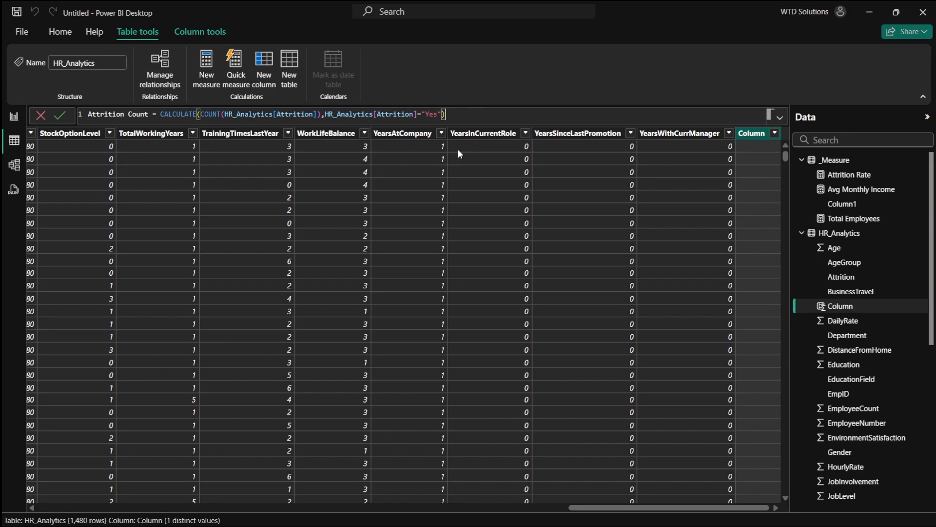
key("Return")
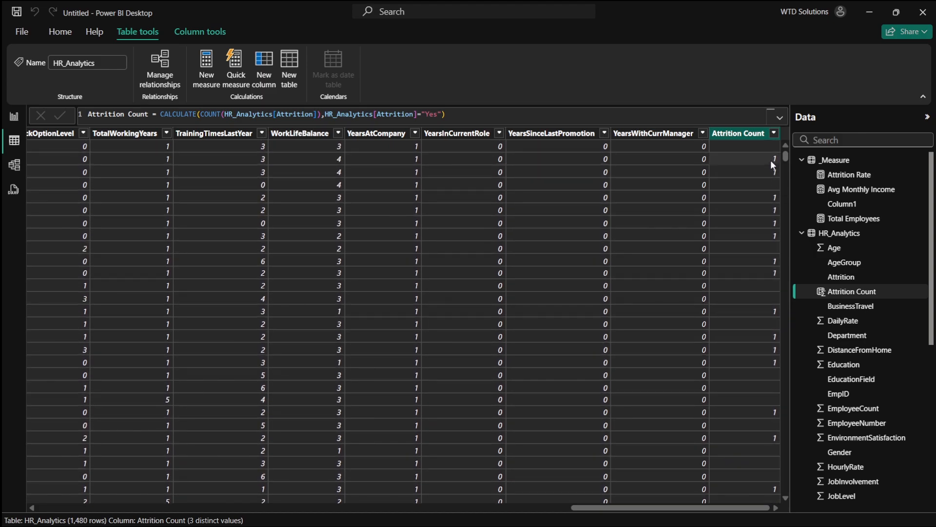
- Compare the new Attrition Count column values with the Attrition column across the table
scroll(772, 248, "down", 1)
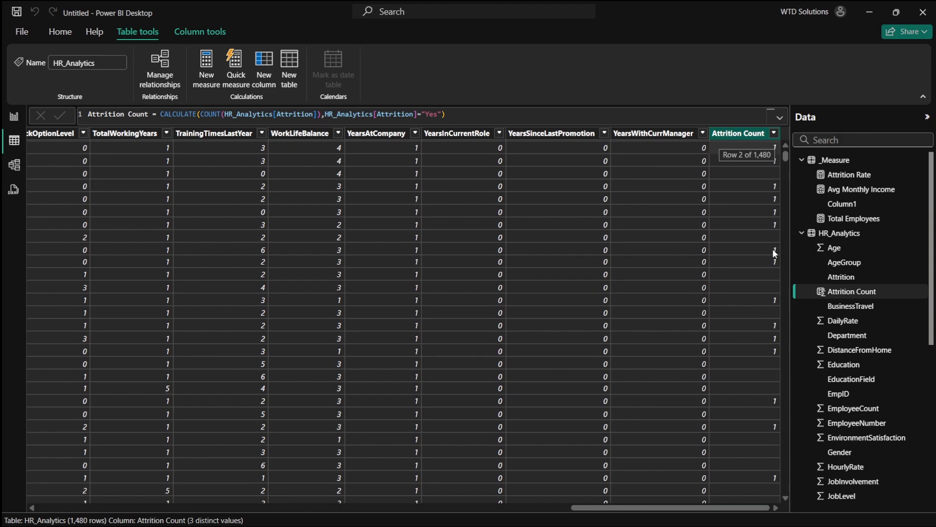
scroll(775, 247, "up", 1)
scroll(775, 247, "left", 10)
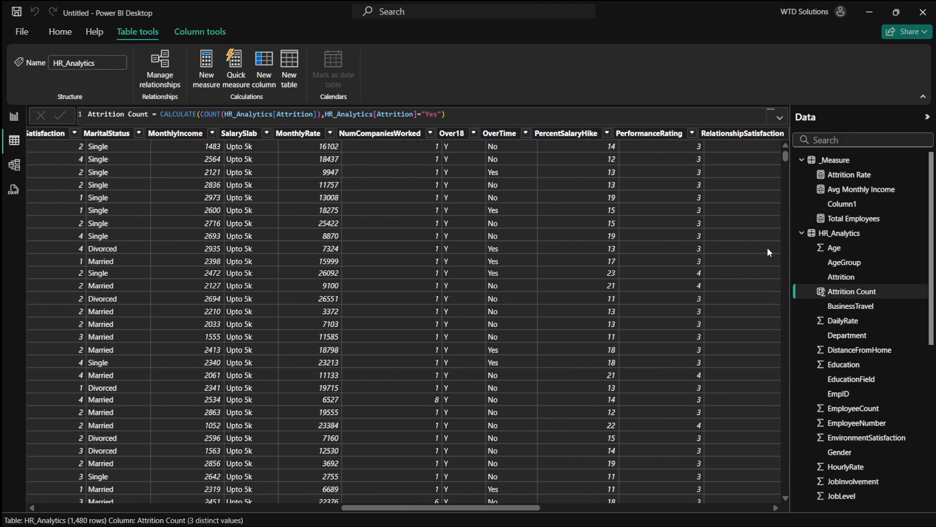
scroll(767, 247, "left", 5)
scroll(767, 248, "right", 15)
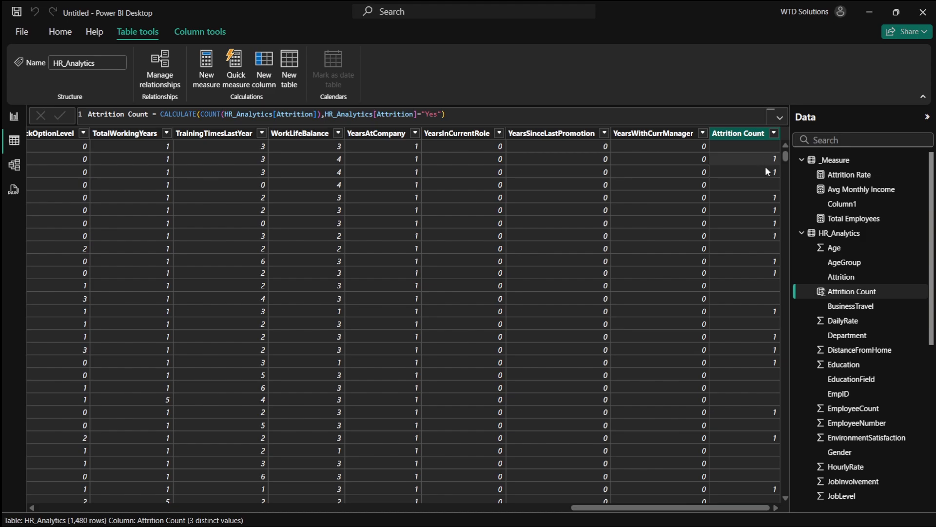
scroll(747, 159, "left", 5)
scroll(747, 159, "left", 10)
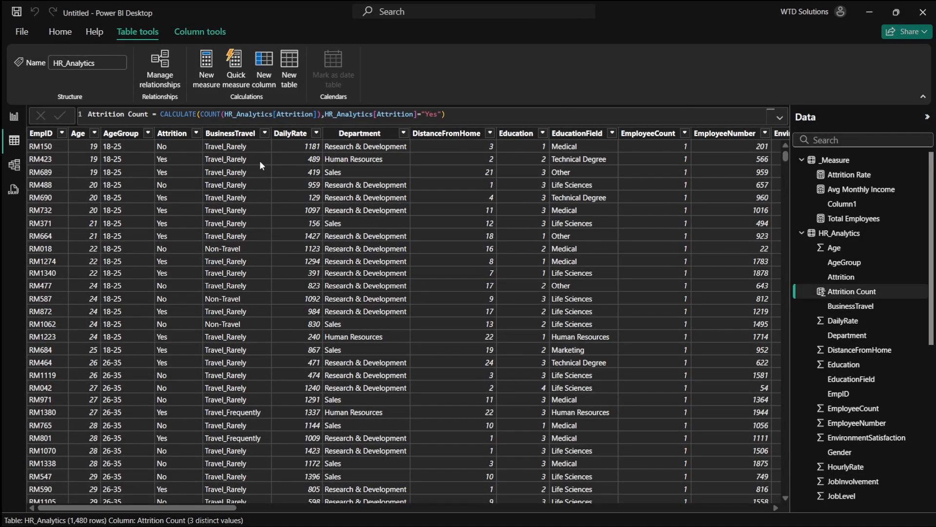
left_click(168, 159)
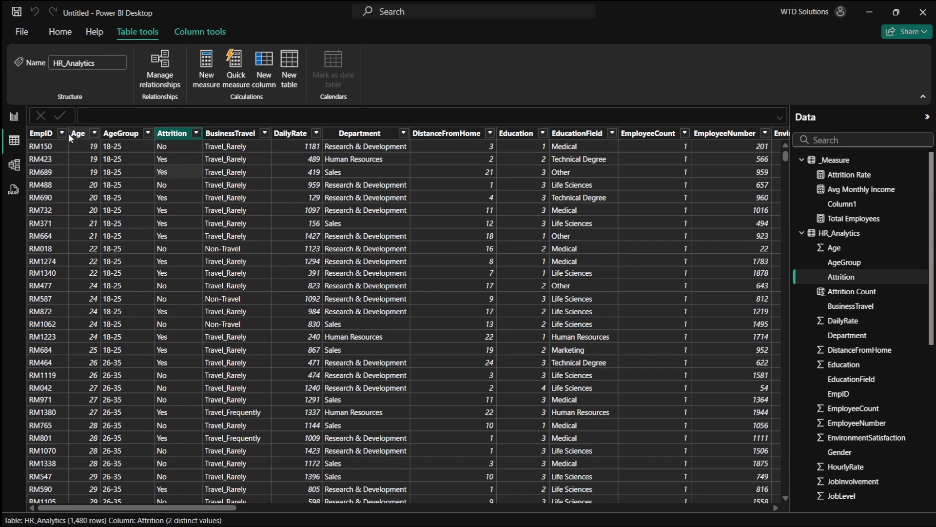
- Open the Attrition Rate measure and define it as DIVIDE(SUM(HR_Analytics[Attrition Count]), [Total Employees], 0), then commit it
left_click(13, 116)
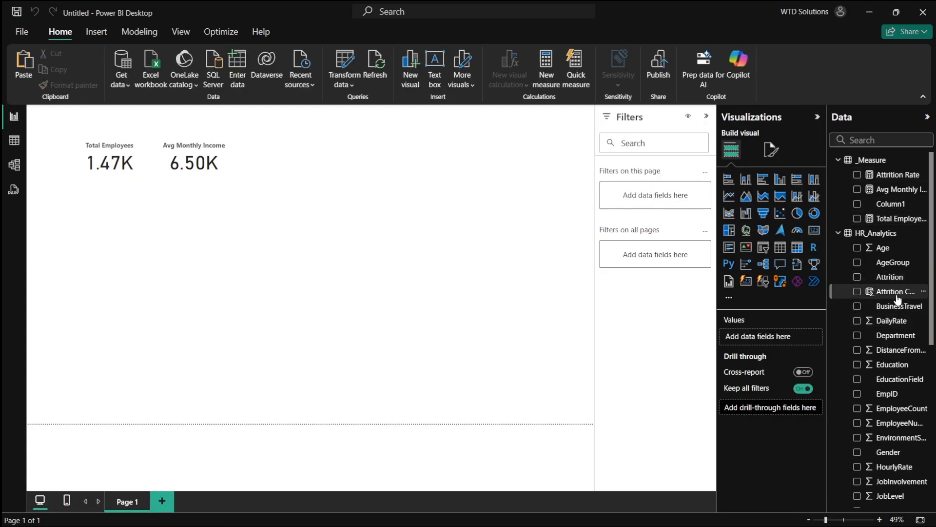
right_click(868, 159)
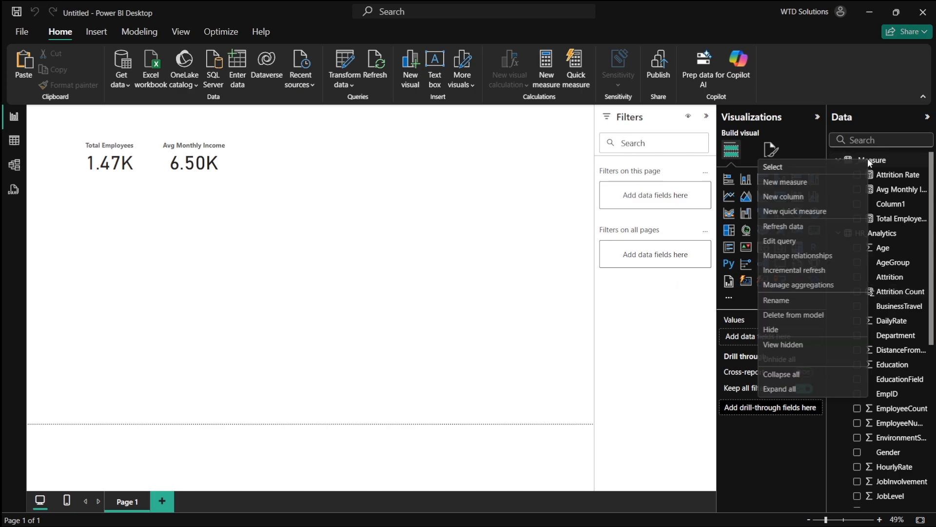
left_click(786, 182)
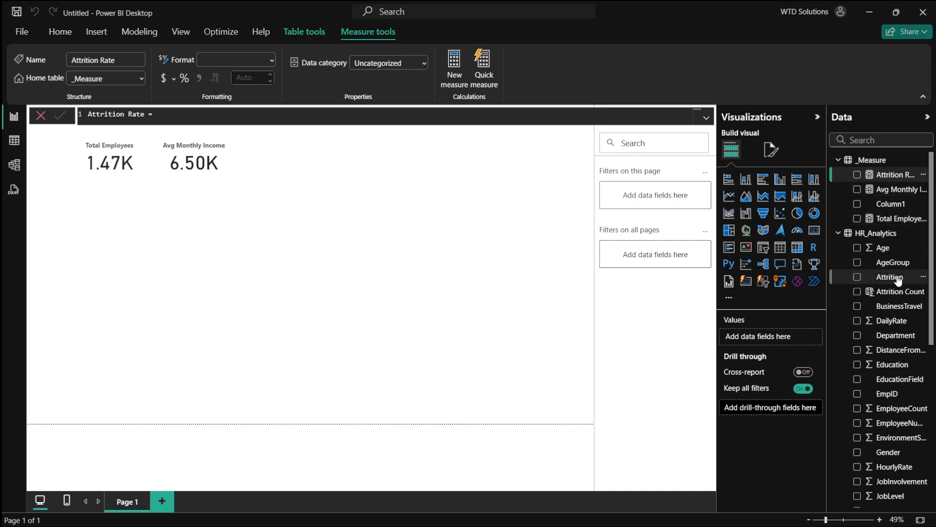
left_click(314, 120)
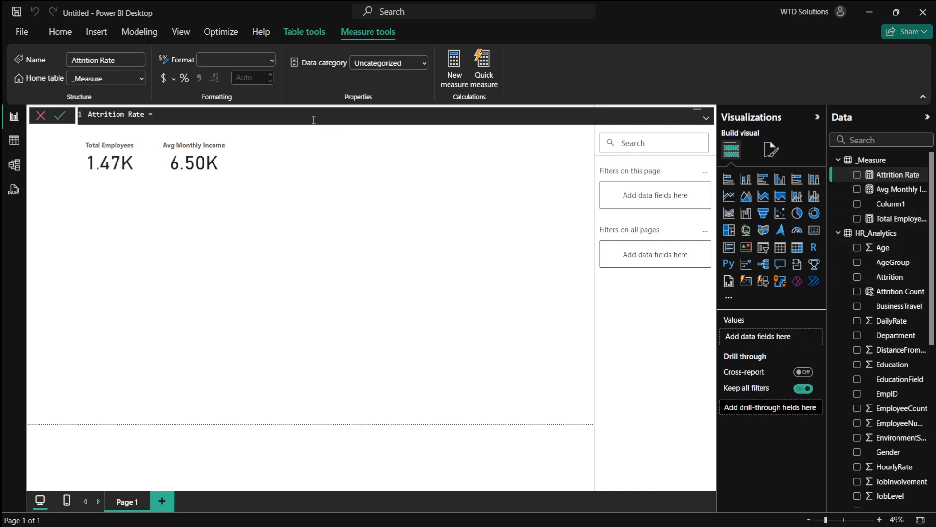
type("divi")
key("Tab")
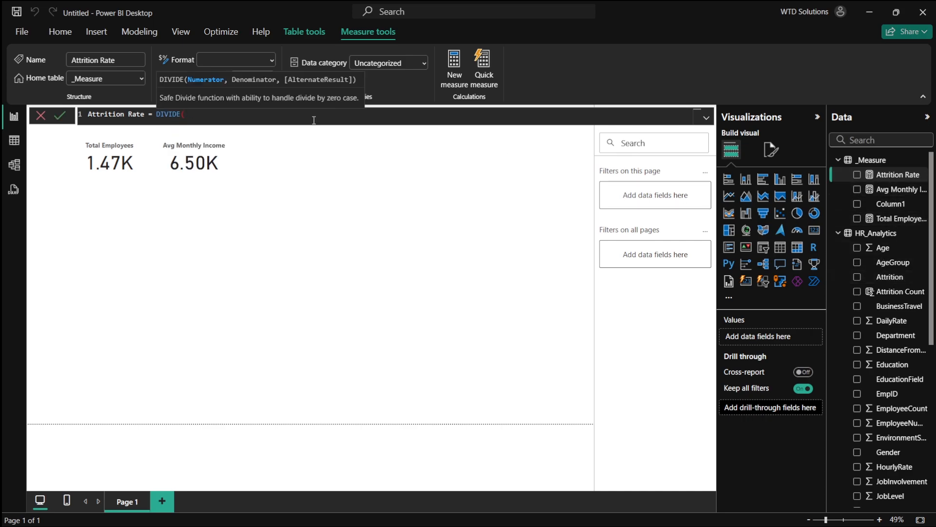
type("sum")
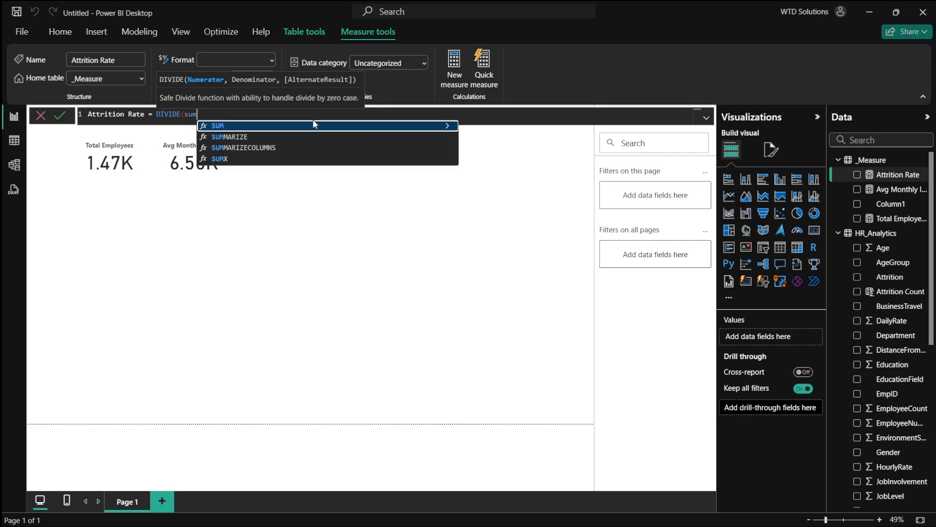
key("Tab")
type("a")
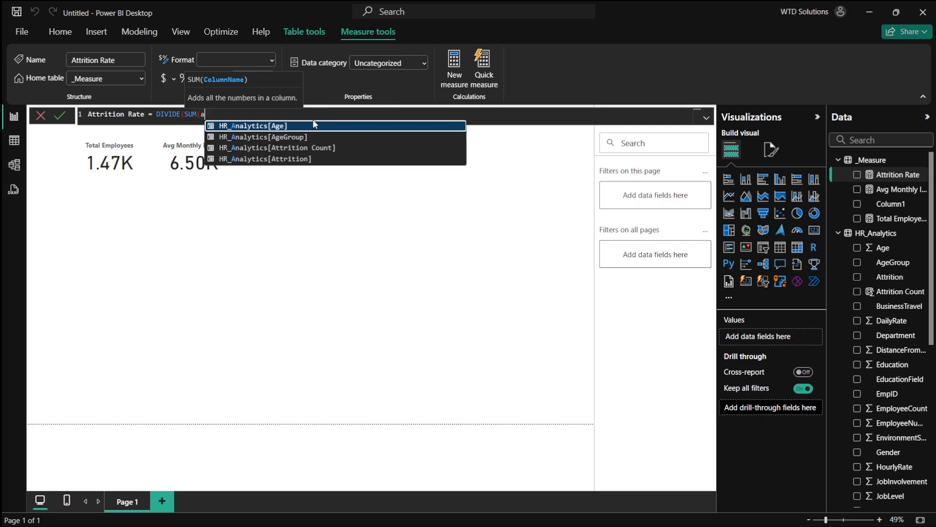
key("Down")
key("Down")
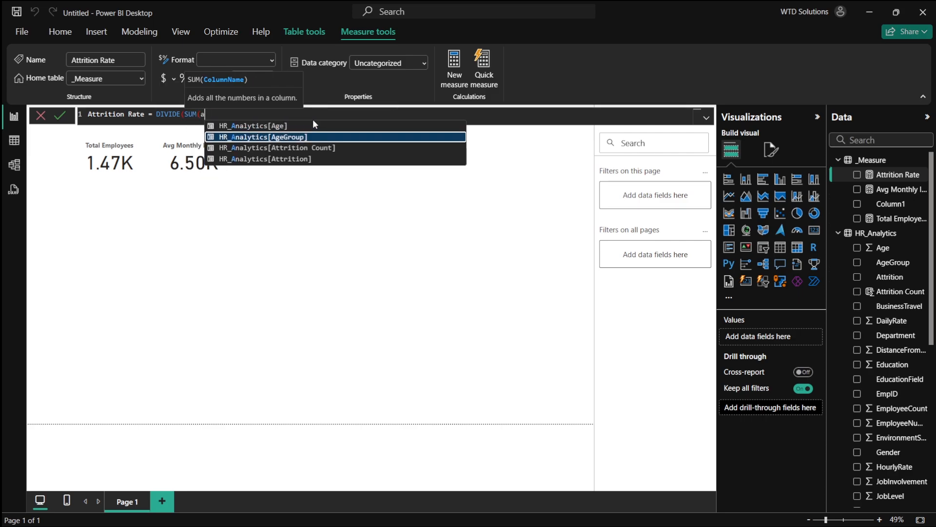
key("Tab")
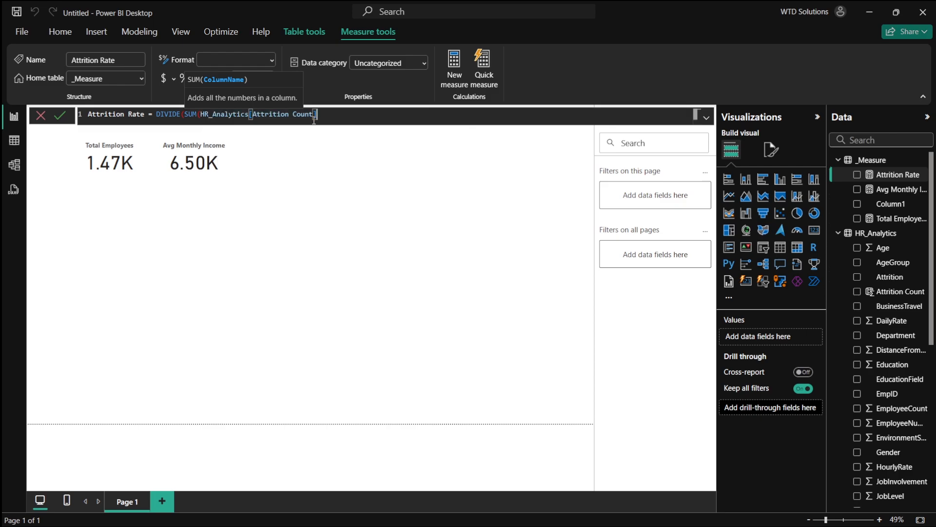
type(",")
key("BackSpace")
type(")")
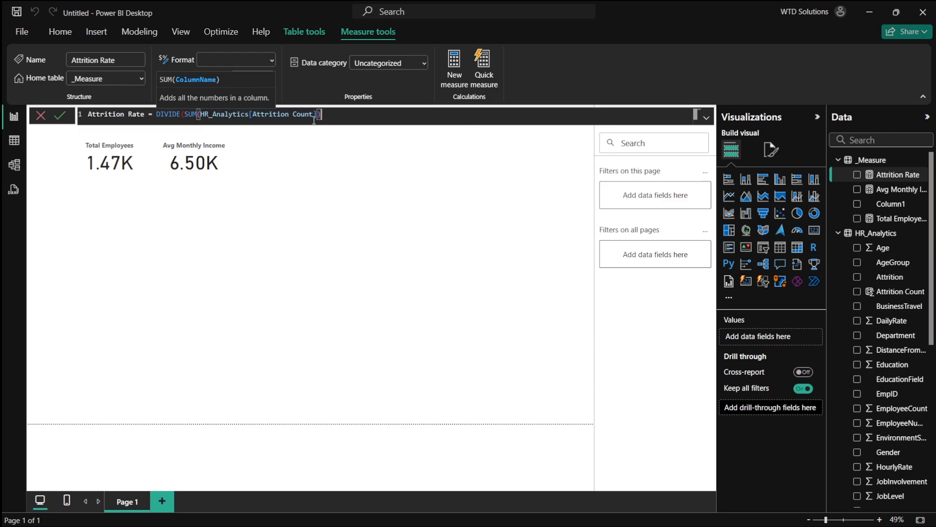
type(", SUM(")
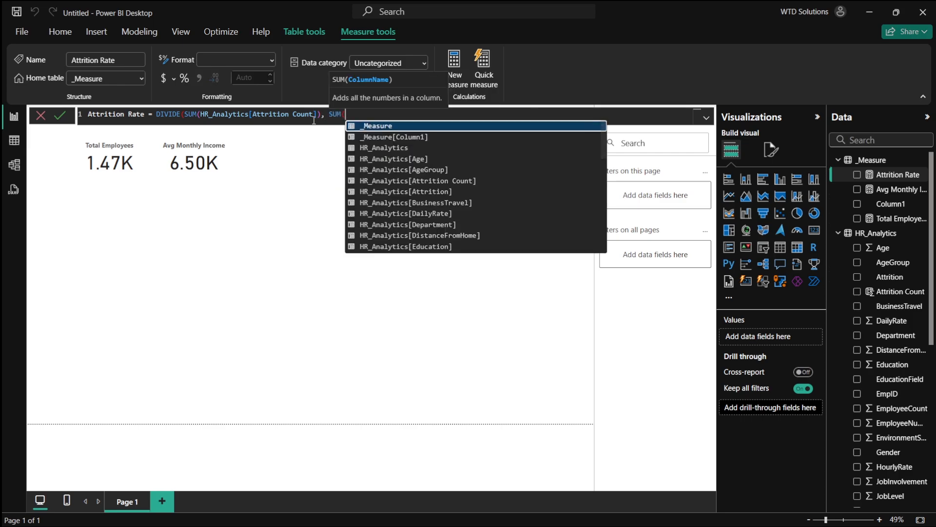
type("tota")
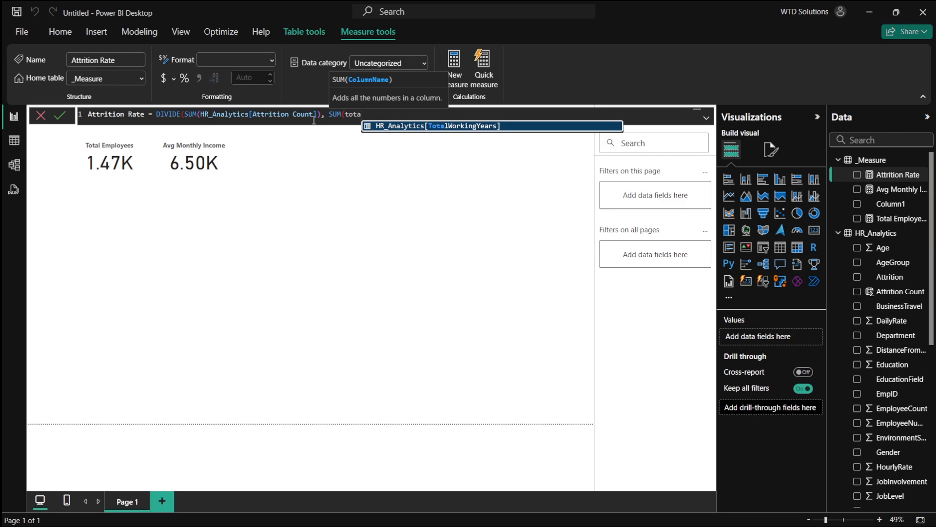
type("l")
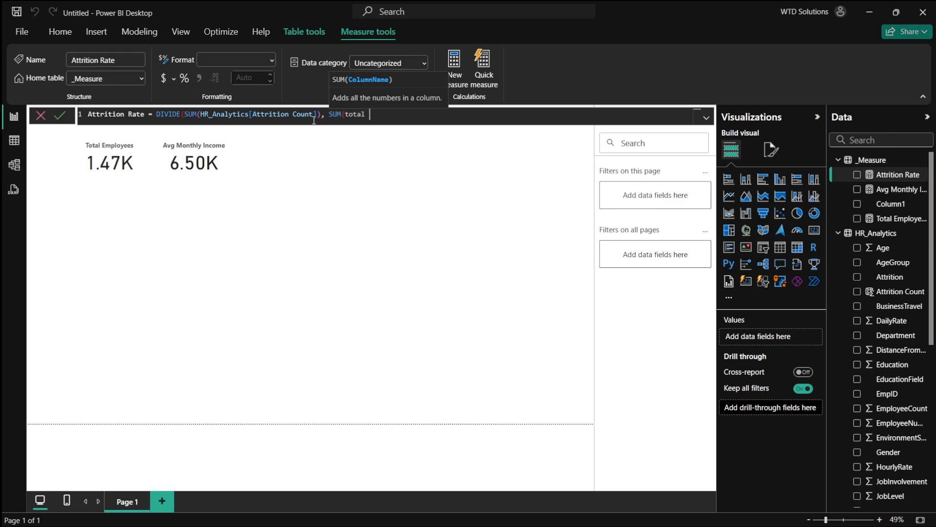
key("BackSpace")
key("BackSpace")
key("BackSpace")
key("BackSpace")
key("BackSpace")
key("BackSpace")
key("BackSpace")
key("BackSpace")
key("BackSpace")
key("BackSpace")
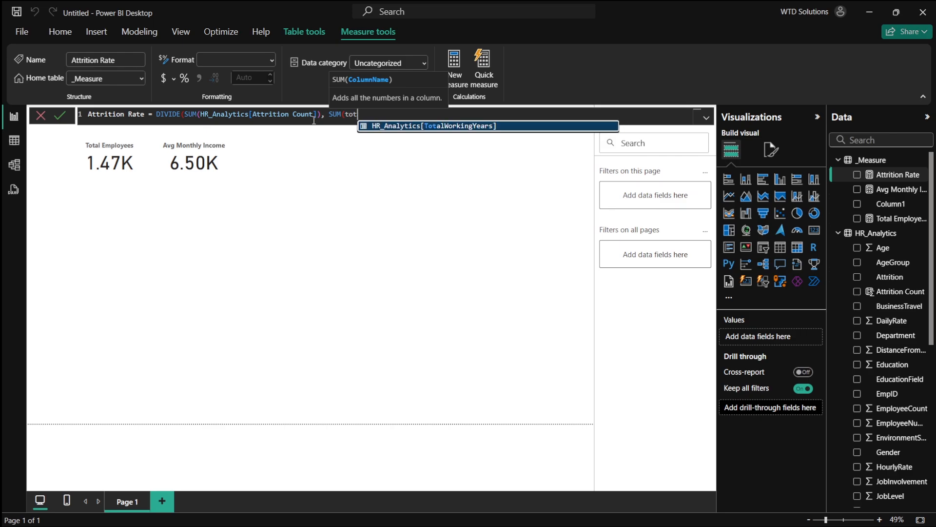
type("tio")
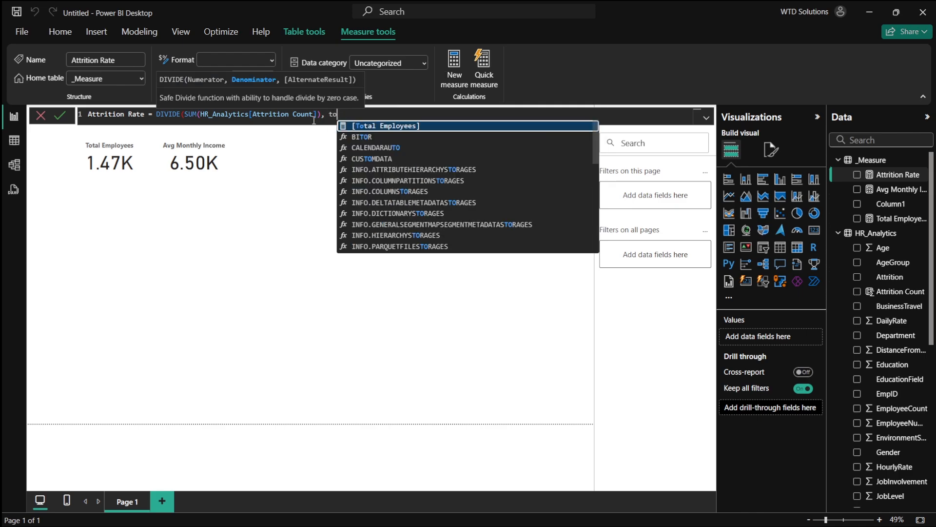
key("Tab")
type(",")
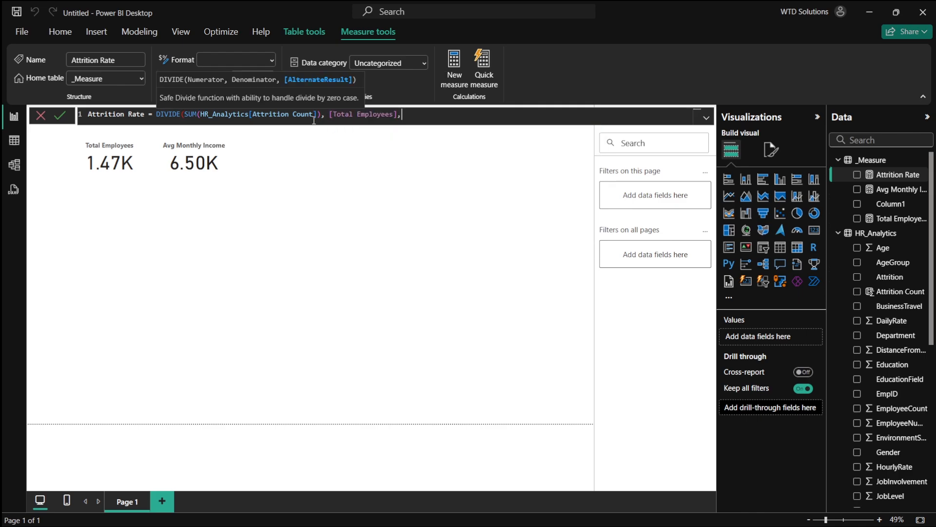
type(" 0)")
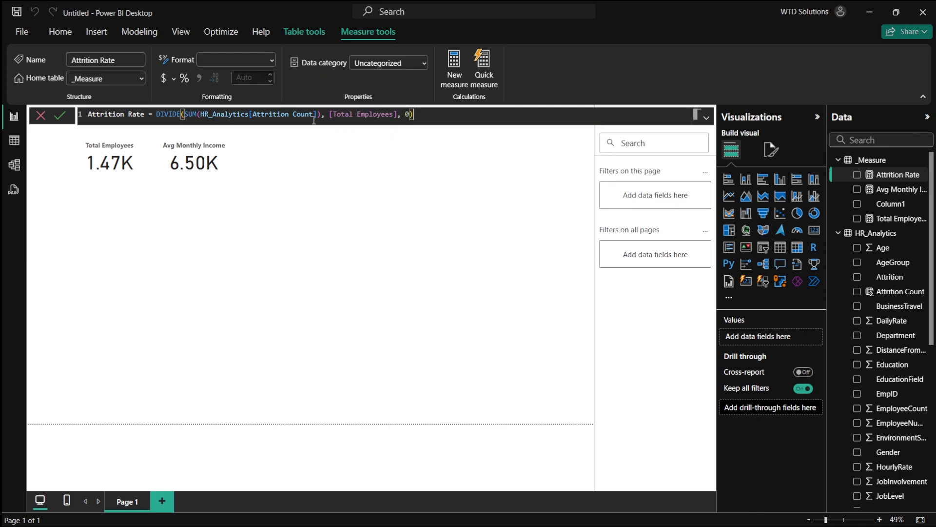
key("Return")
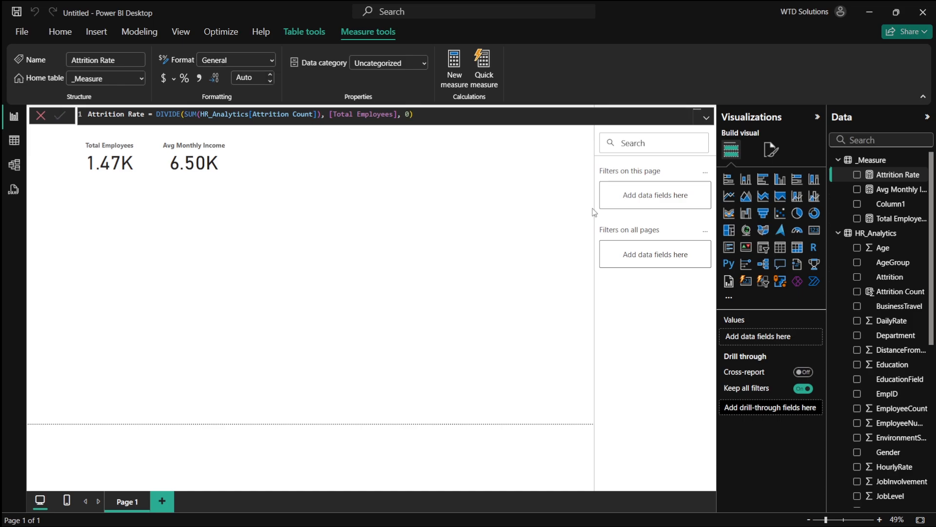
- Duplicate the Avg Monthly Income card and switch the copy's field to the Attrition Rate measure
left_click(246, 168)
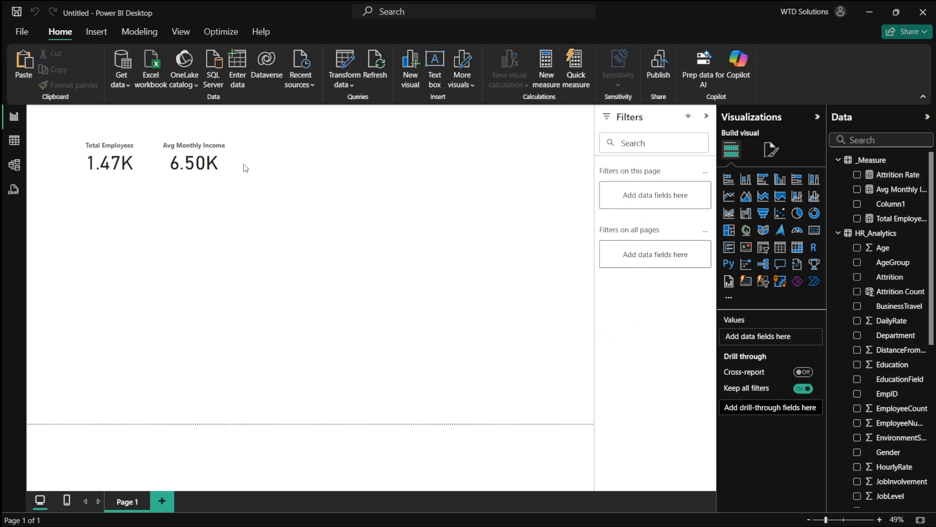
left_click(197, 168)
key("ctrl+c")
key("ctrl+v")
left_click_drag(197, 168, 299, 163)
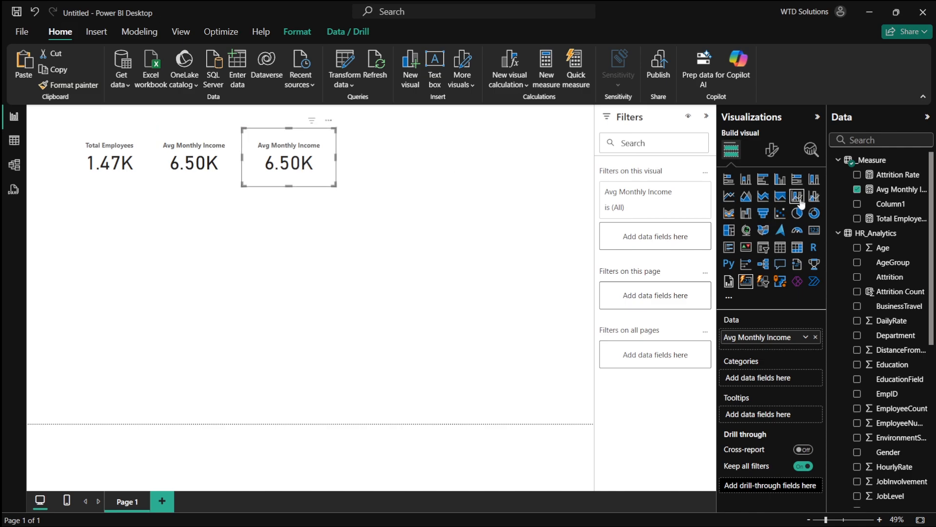
left_click(857, 189)
left_click(857, 174)
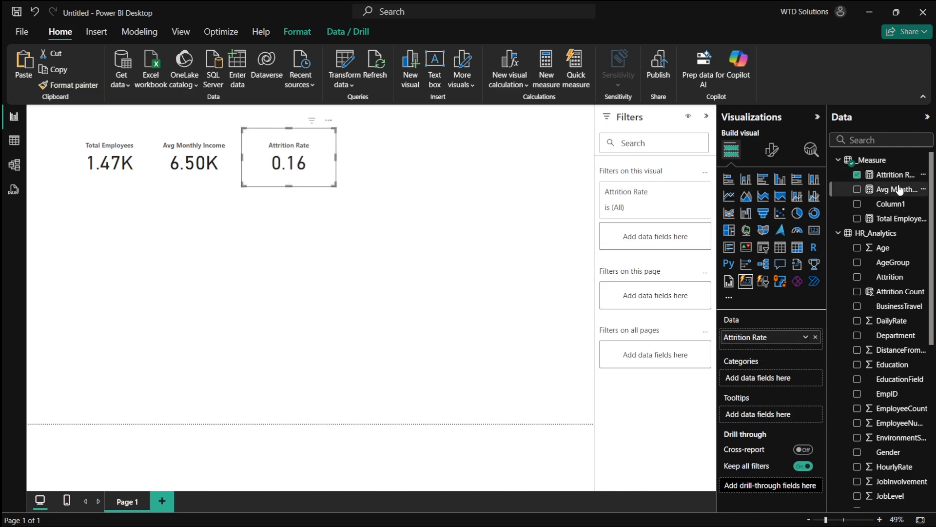
- Format the Attrition Rate measure as a percentage and nudge its card slightly into position
left_click(878, 175)
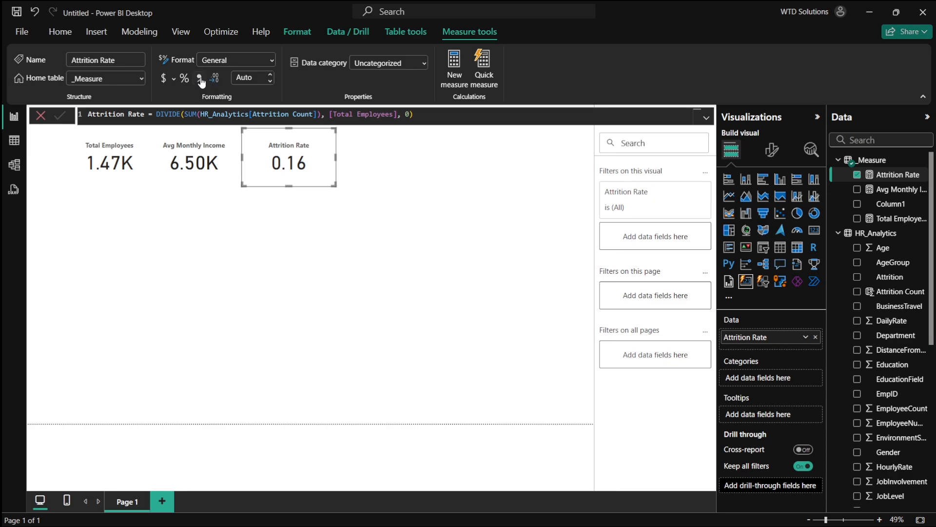
left_click(183, 79)
left_click(483, 180)
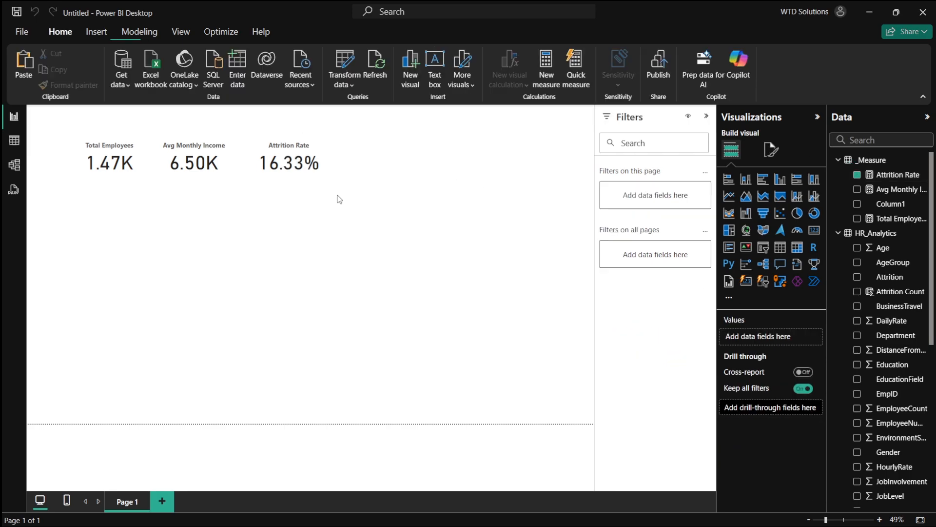
left_click(292, 165)
left_click_drag(287, 159, 289, 159)
- In the reference HR Analytics Dashboard file, move and delete the stray narrative visual, then return
key("alt+Tab")
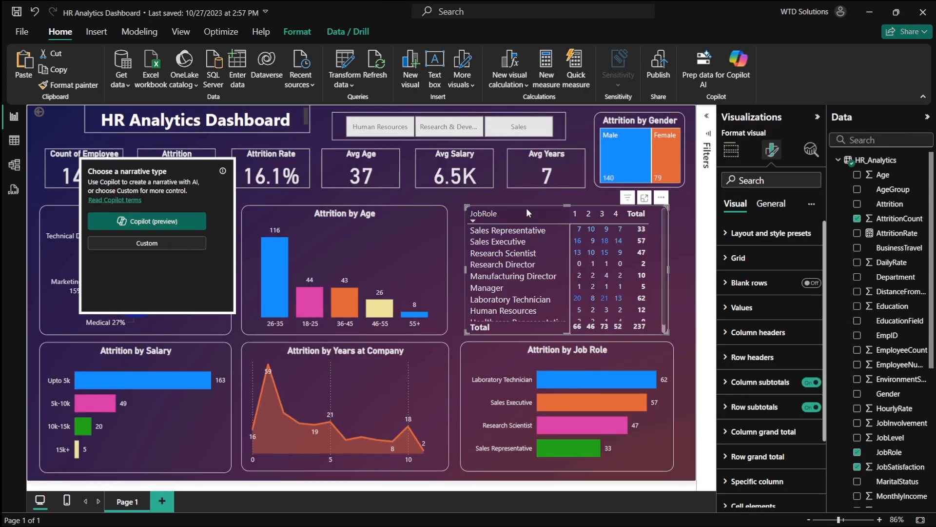
left_click_drag(191, 168, 465, 231)
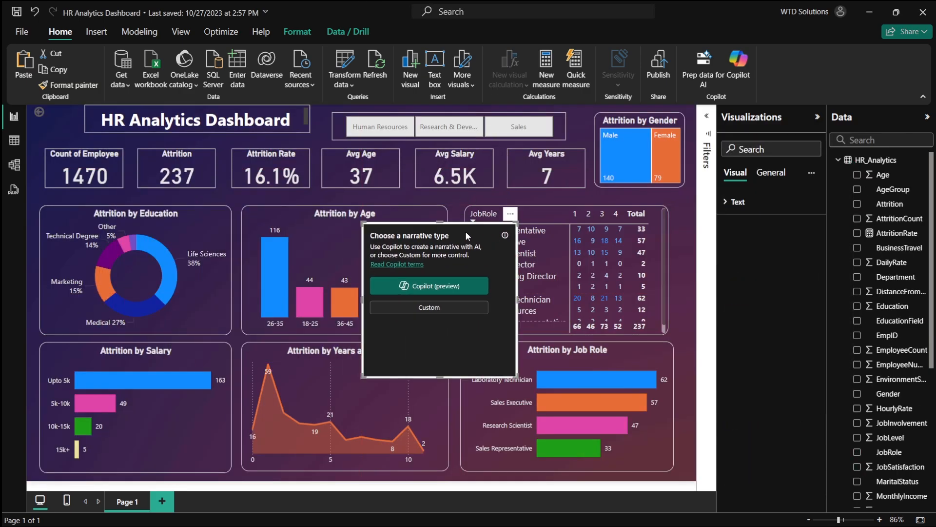
key("Delete")
key("alt+Tab")
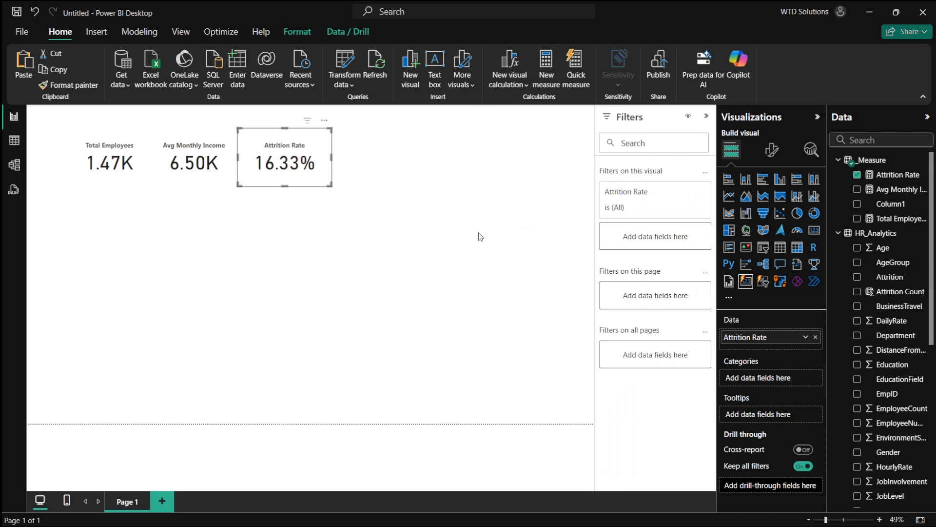
- Switch to the browser's dashboard plan and select the Average Years at Company KPI text
key("alt+Tab")
key("alt+Tab")
key("alt+Tab")
key("alt+Tab")
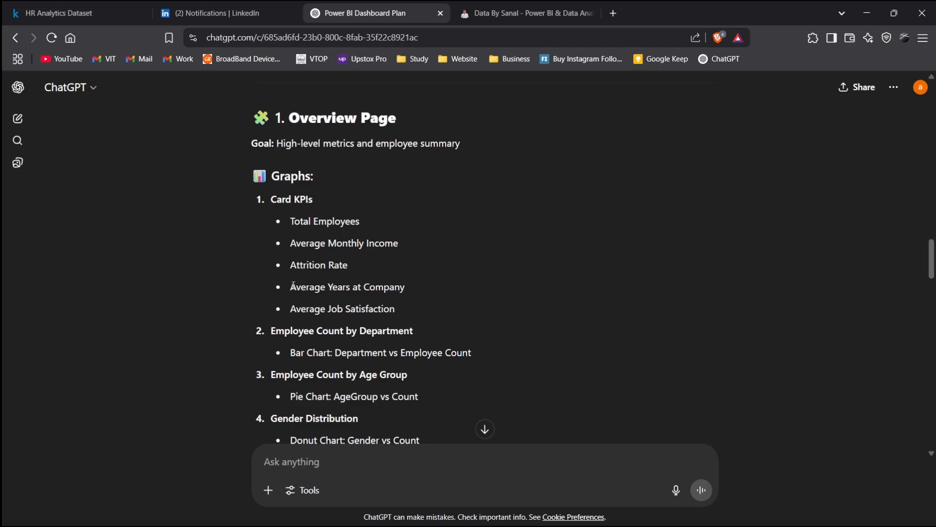
left_click_drag(293, 285, 445, 285)
- Return to the Untitled report and duplicate the Attrition Rate card beside the others
key("alt+Tab")
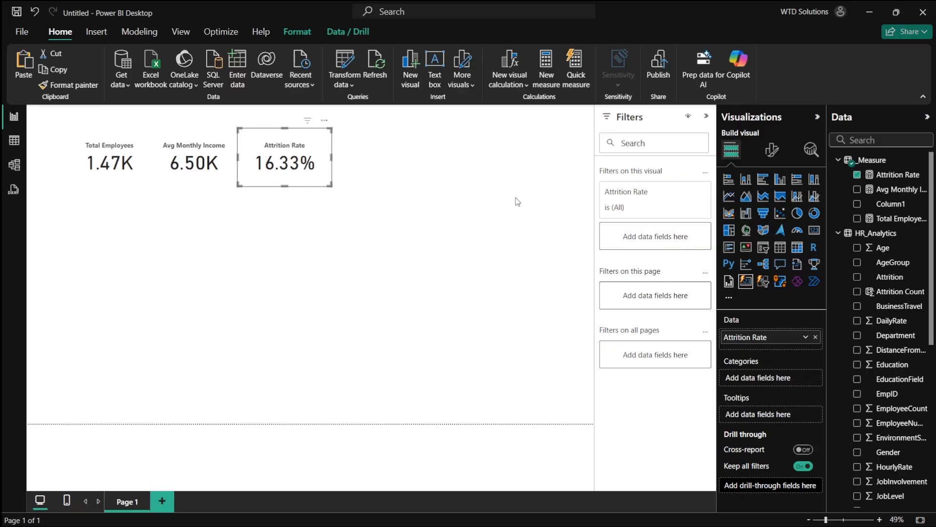
double_click(516, 197)
left_click(298, 158)
key("ctrl+c")
key("ctrl+v")
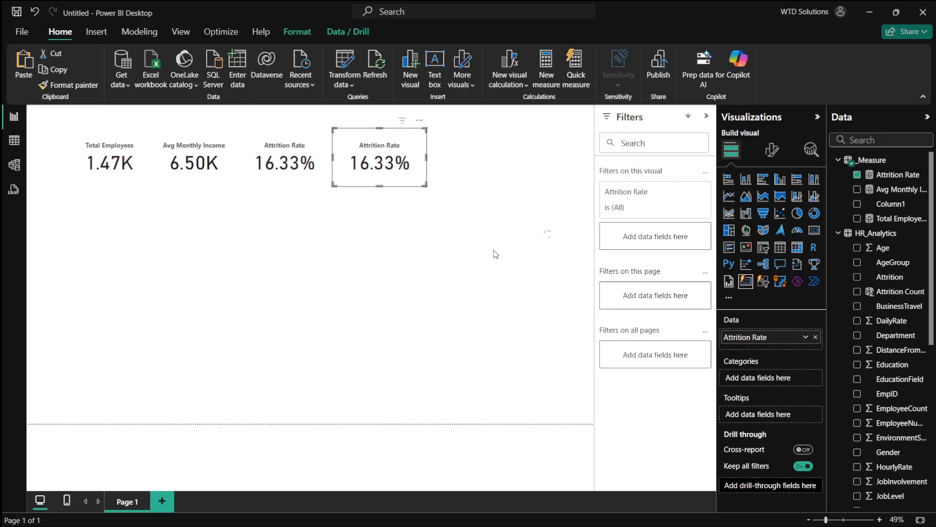
left_click(530, 330)
left_click(548, 242)
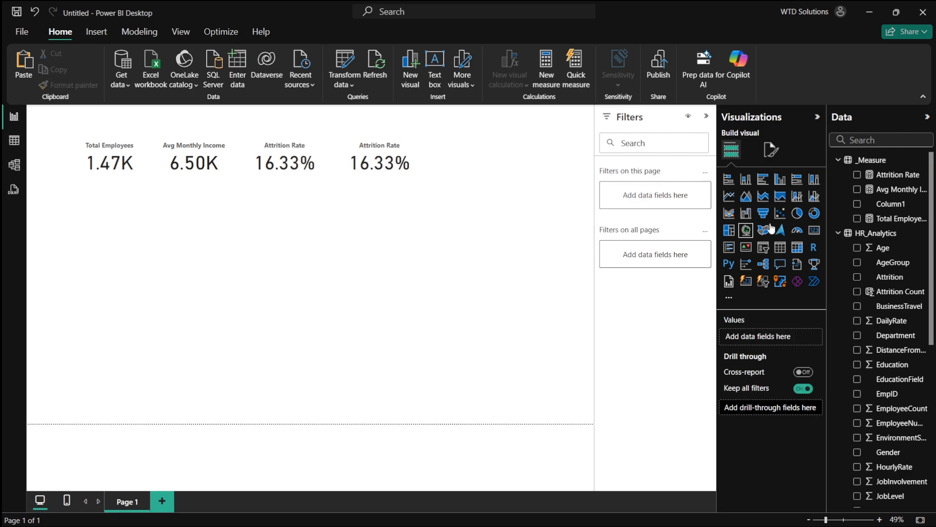
- Create a new measure Avg Years at Company = AVERAGE(HR_Analytics[YearsAtCompany]) in the _Measure table
right_click(872, 161)
left_click(834, 187)
key("ctrl+a")
type("Av")
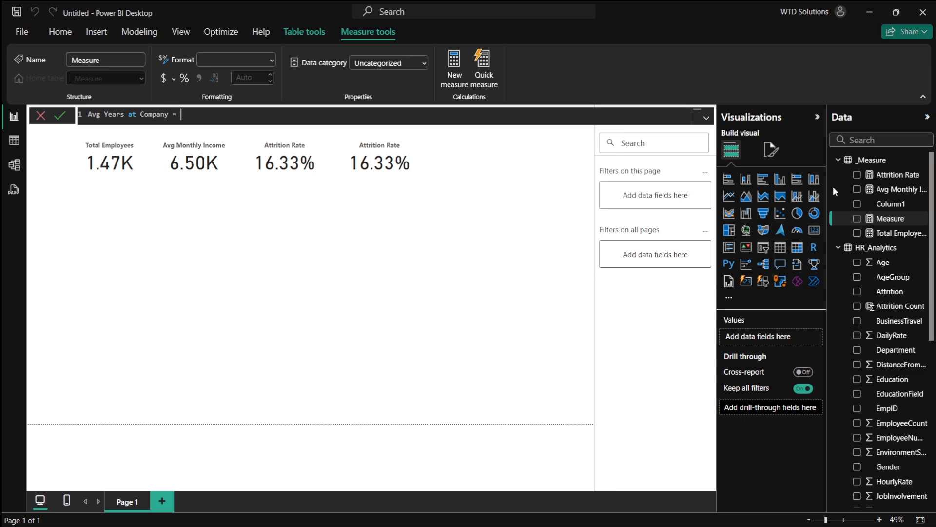
type("AVERAGE(")
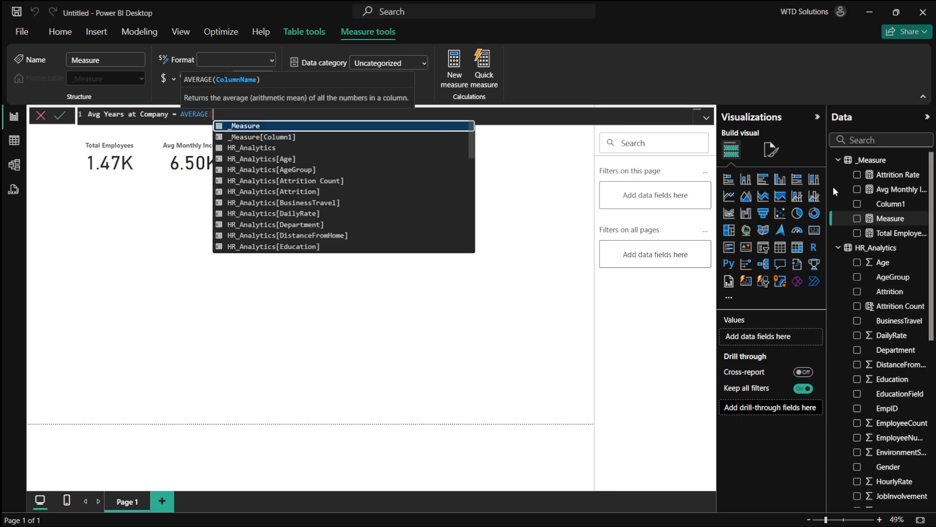
key("Down")
key("Down")
key("Down")
key("Down")
key("Down")
key("Down")
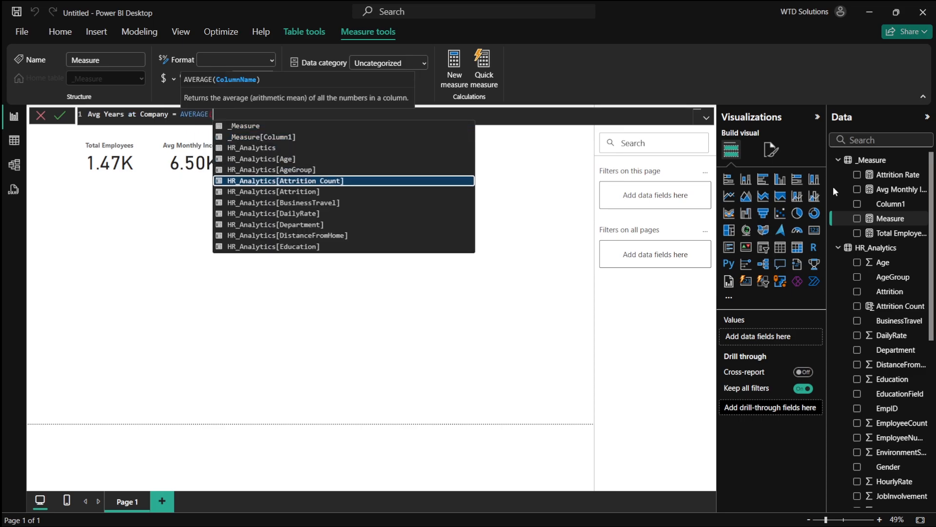
key("Down")
key("Down")
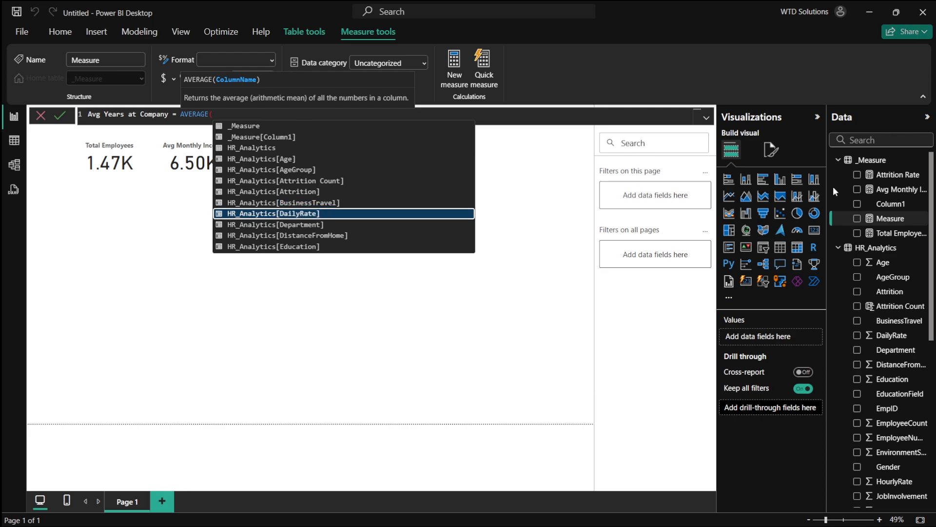
key("Down")
key("Down")
key("Down")
key("Down")
key("Down")
key("Down")
key("Down")
key("Down")
key("Down")
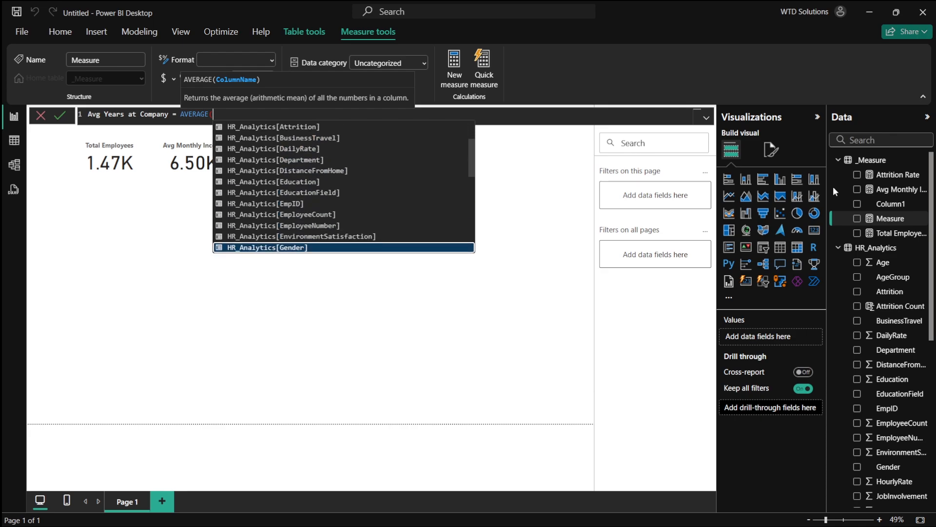
key("Down")
key("Down")
key("Down")
key("Down")
key("Down")
key("Down")
key("Down")
key("Down")
key("Down")
key("Down")
key("Down")
key("Down")
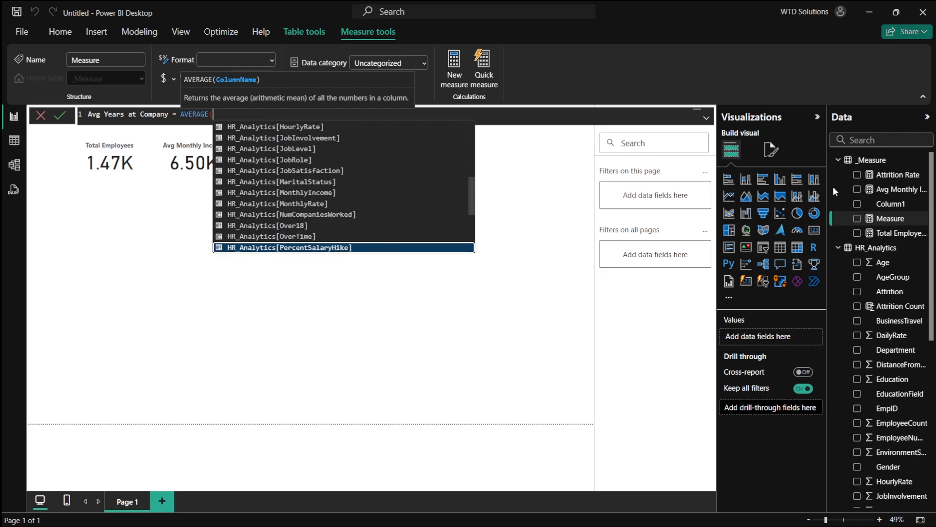
key("Down")
key("Down")
key("Down")
key("Down")
key("Down")
key("Down")
key("Down")
key("Down")
key("Down")
key("Down")
key("Down")
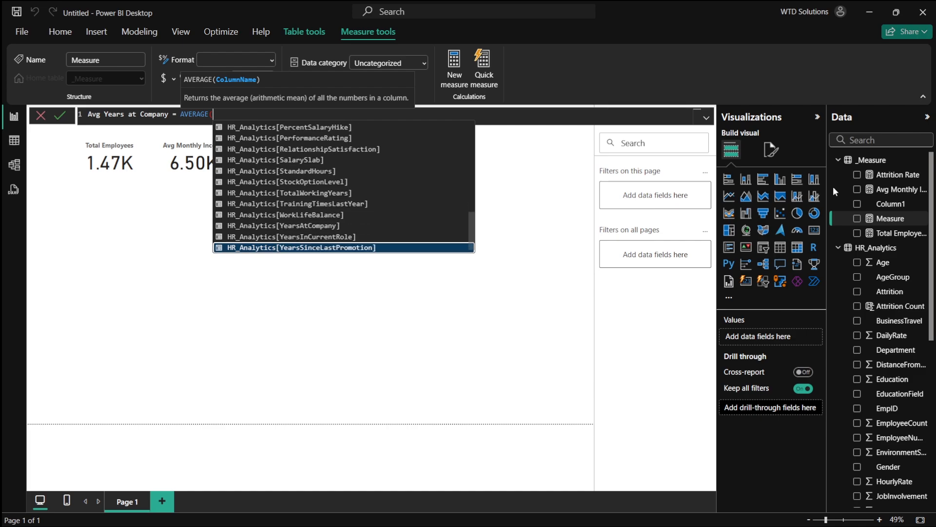
key("Up")
key("Up")
key("Tab")
type(")")
key("Return")
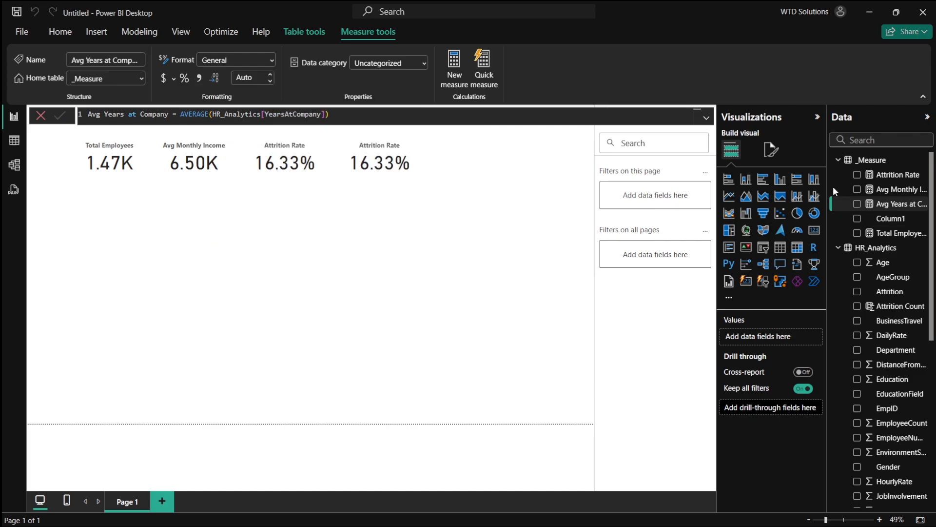
- Switch the duplicated card from Attrition Rate to the Avg Years at Company measure
left_click(399, 179)
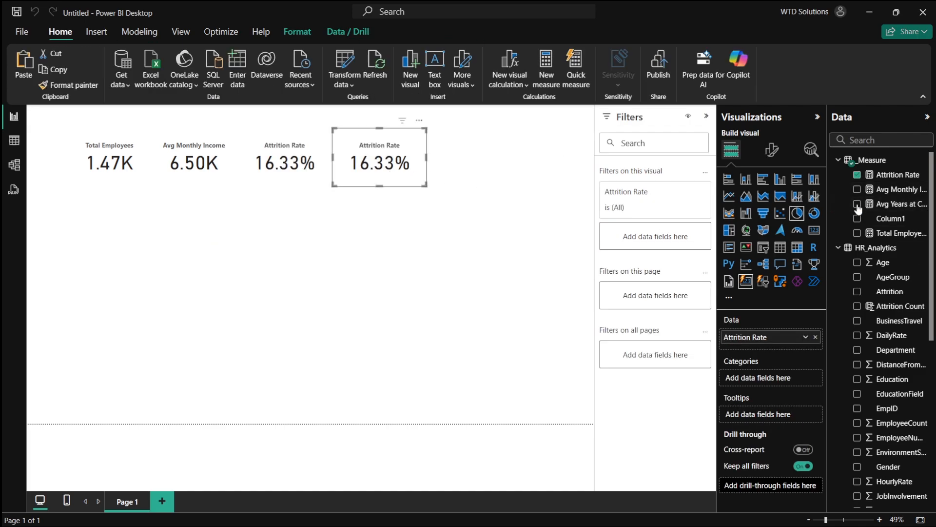
left_click(857, 174)
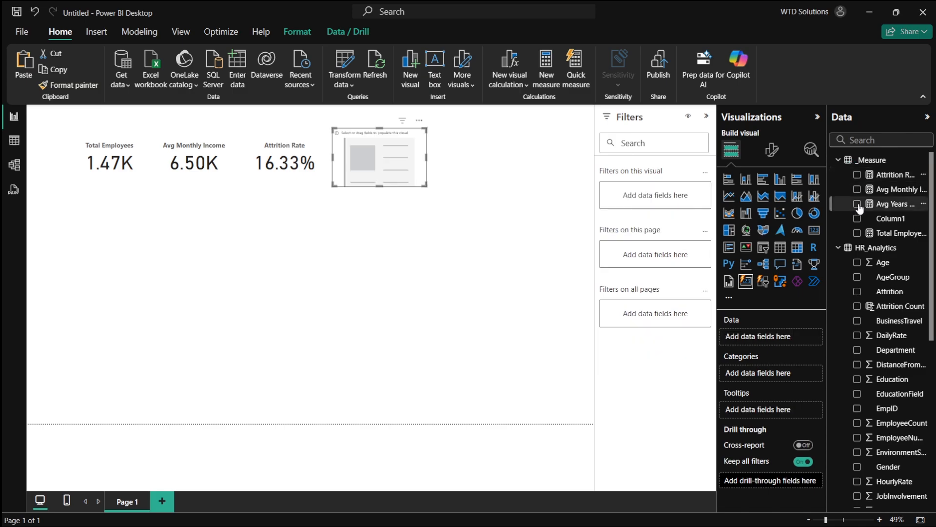
left_click(857, 204)
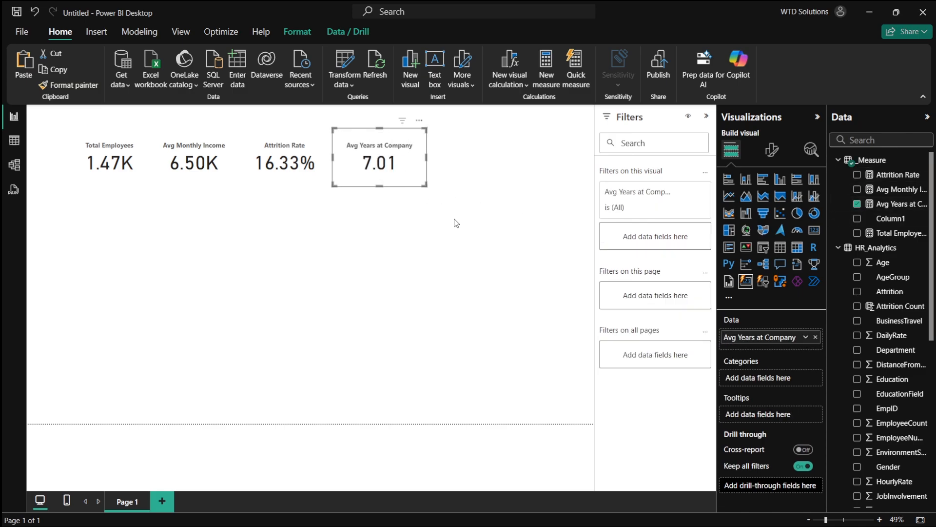
left_click(527, 231)
- Check the dashboard plan for the next card KPI, Average Job Satisfaction, then return to the report
key("alt+Tab")
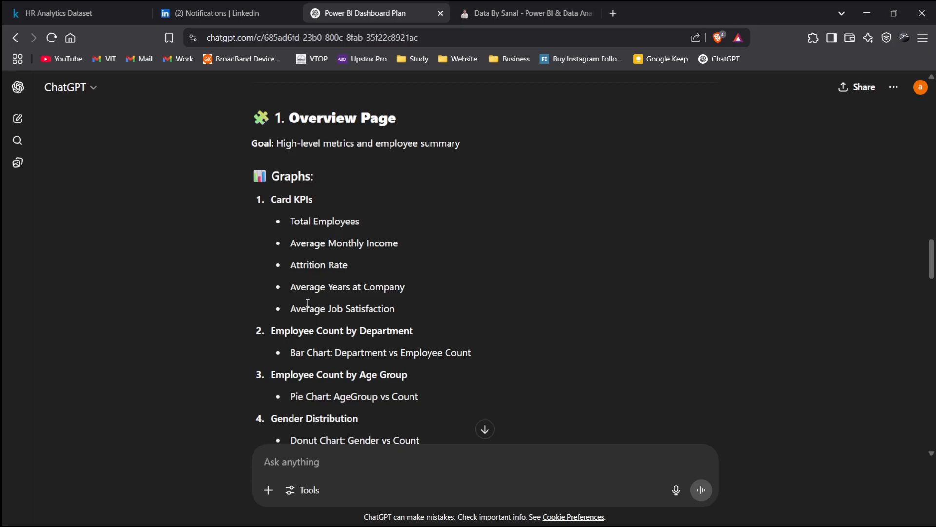
left_click_drag(292, 310, 411, 307)
left_click(510, 295)
key("alt+Tab")
key("alt+Tab")
key("alt+Tab")
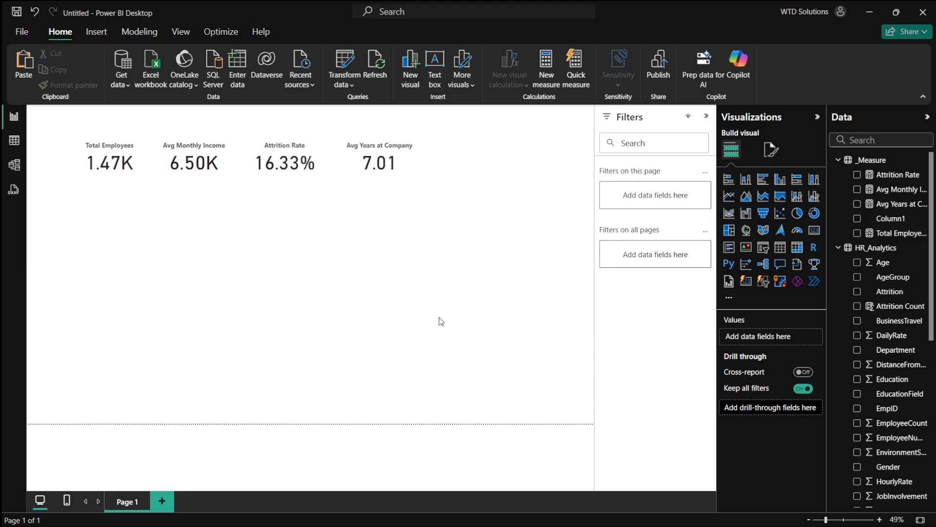
- Create a new measure Avg Job Satisfaction = AVERAGE(HR_Analytics[JobSatisfaction]) in the _Measure table
right_click(858, 168)
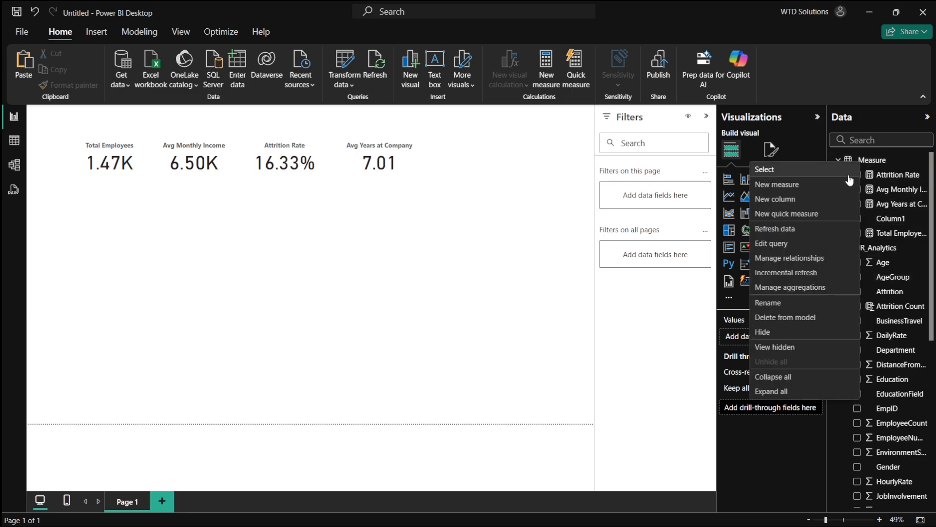
left_click(821, 183)
type("Avg Job")
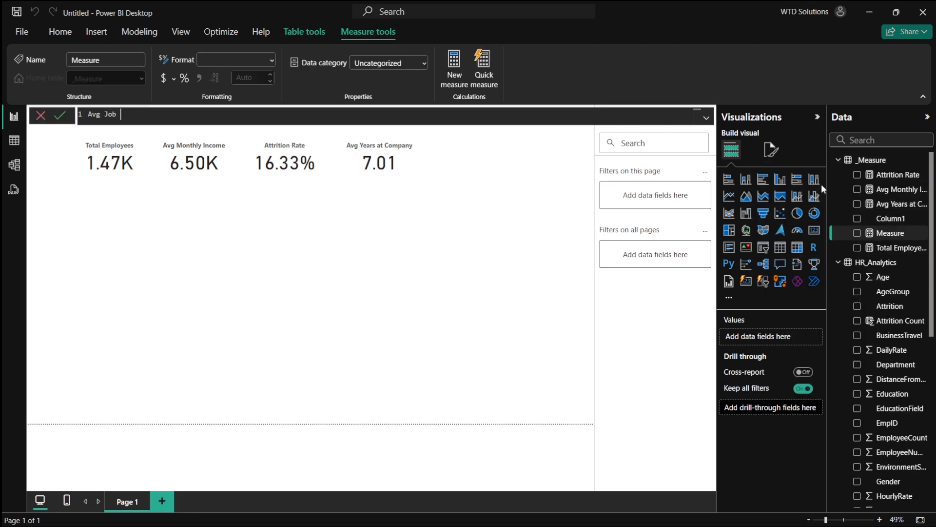
type(" Sat")
key("BackSpace")
type("atisfaction")
type("AVERAGE(")
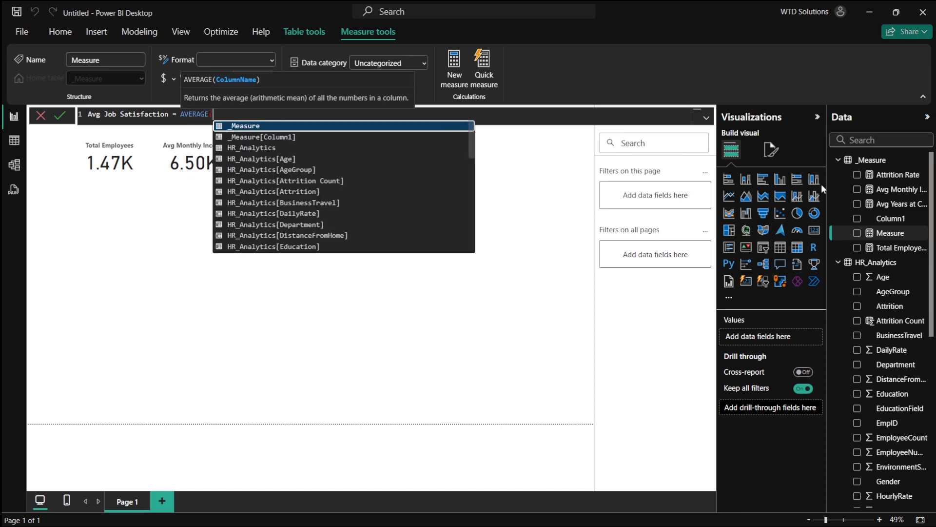
key("Down")
key("Down")
key("Down")
key("Down")
key("Down")
key("Down")
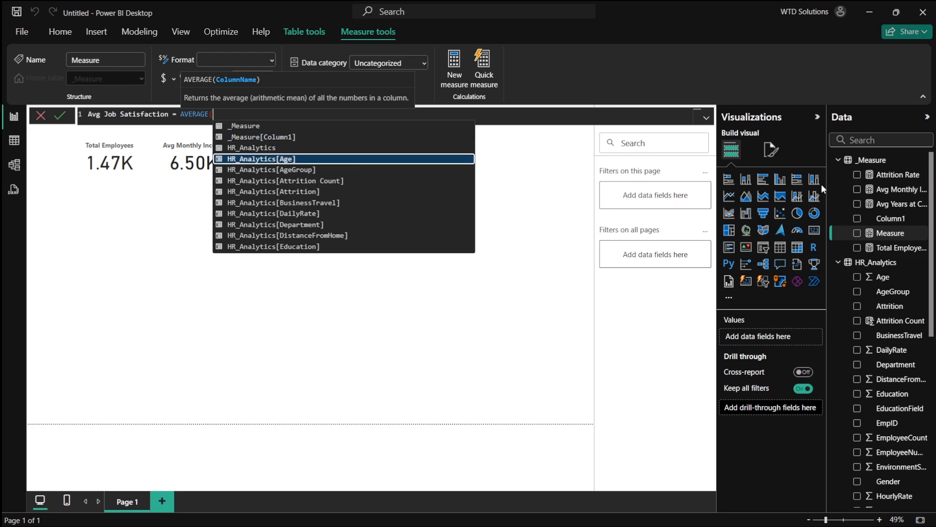
type("job")
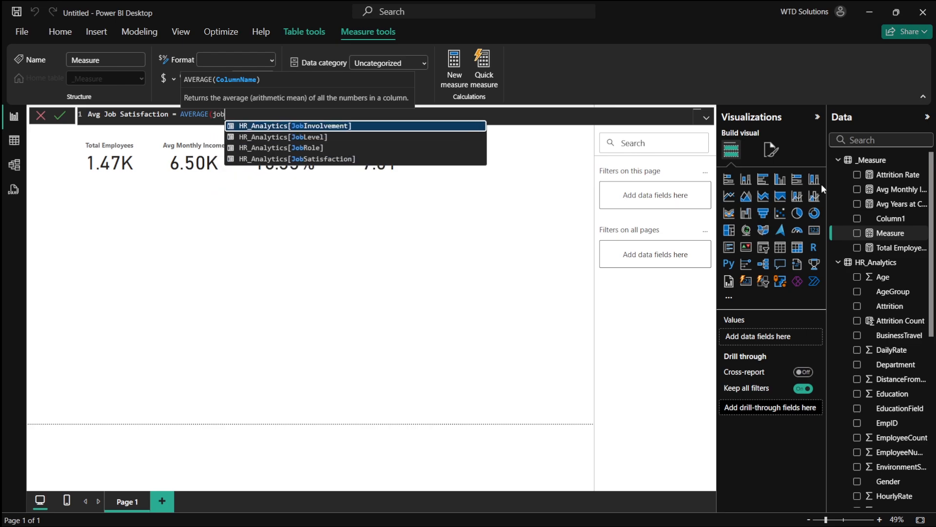
key("Down")
key("Down")
key("Down")
key("Tab")
type(")")
key("Return")
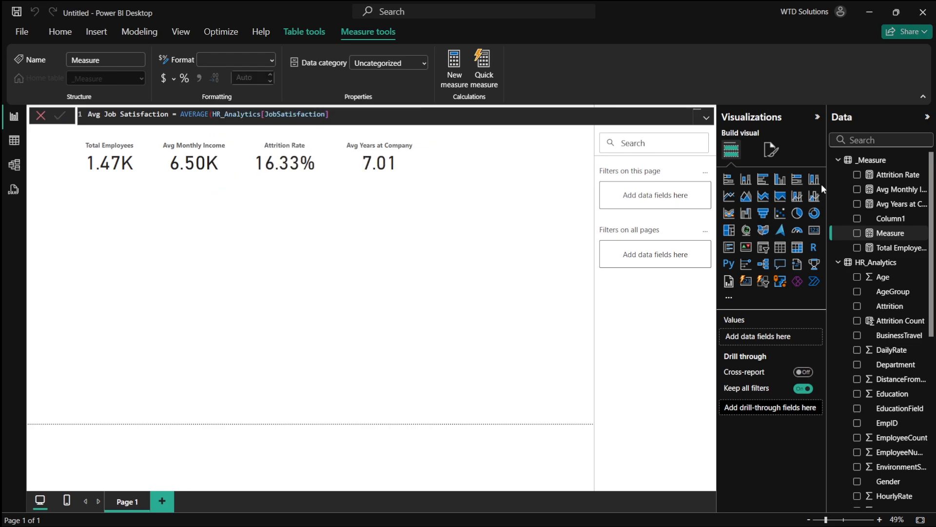
- Paste another card copy beside the others and switch its field from Attrition Rate to Avg Job Satisfaction
left_click(422, 161)
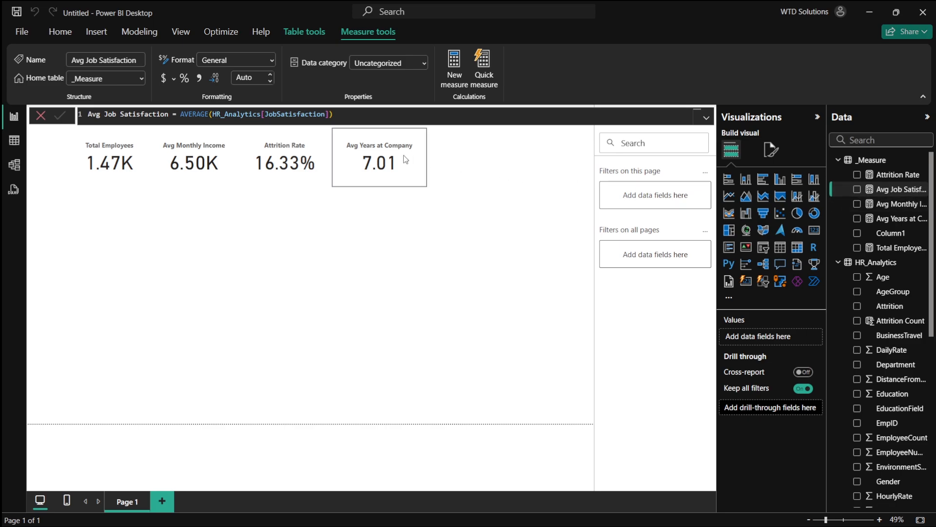
left_click_drag(422, 161, 400, 165)
key("ctrl+v")
left_click_drag(262, 164, 473, 162)
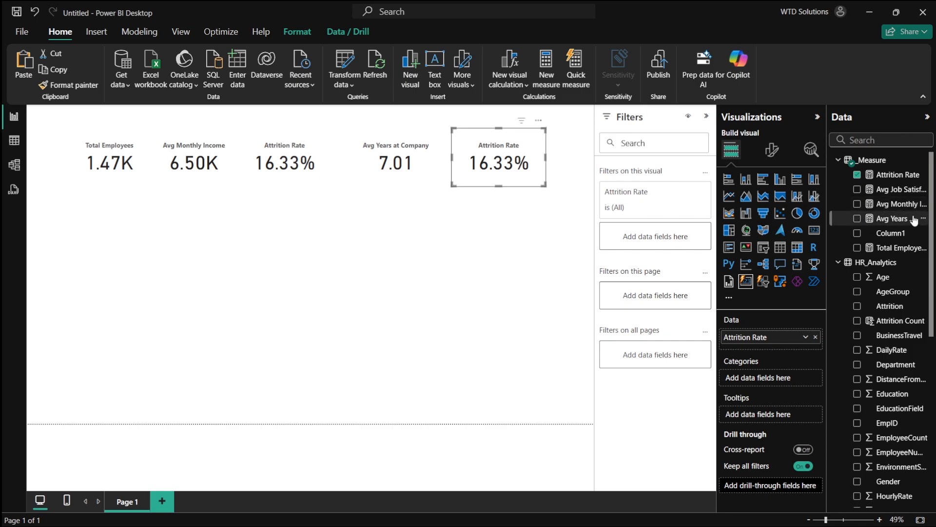
left_click(856, 190)
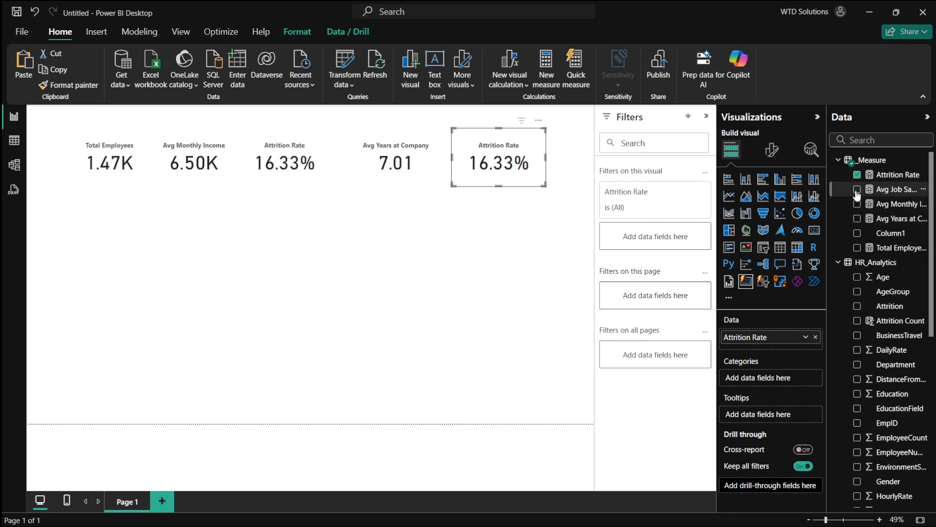
left_click(857, 175)
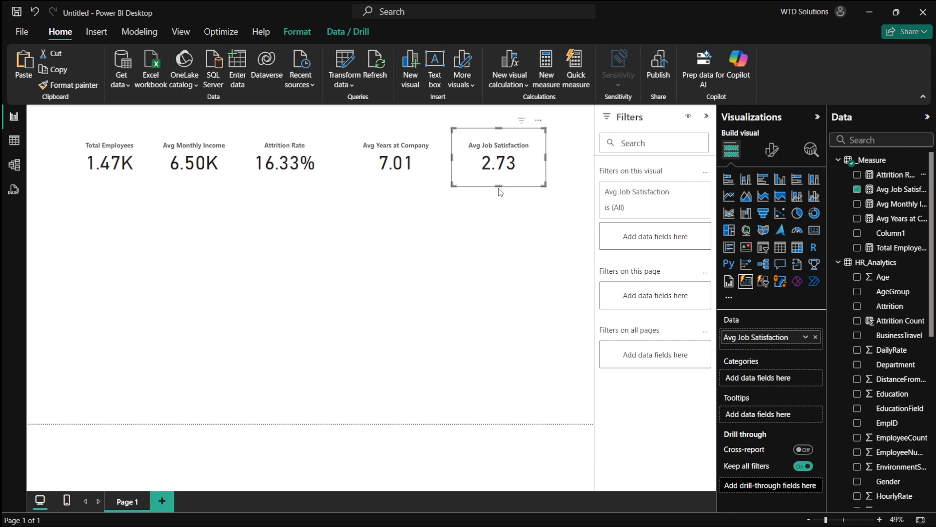
- Realign the Avg Years at Company and Avg Job Satisfaction cards evenly in the KPI row
left_click_drag(413, 165, 381, 165)
left_click_drag(494, 161, 443, 160)
left_click(509, 232)
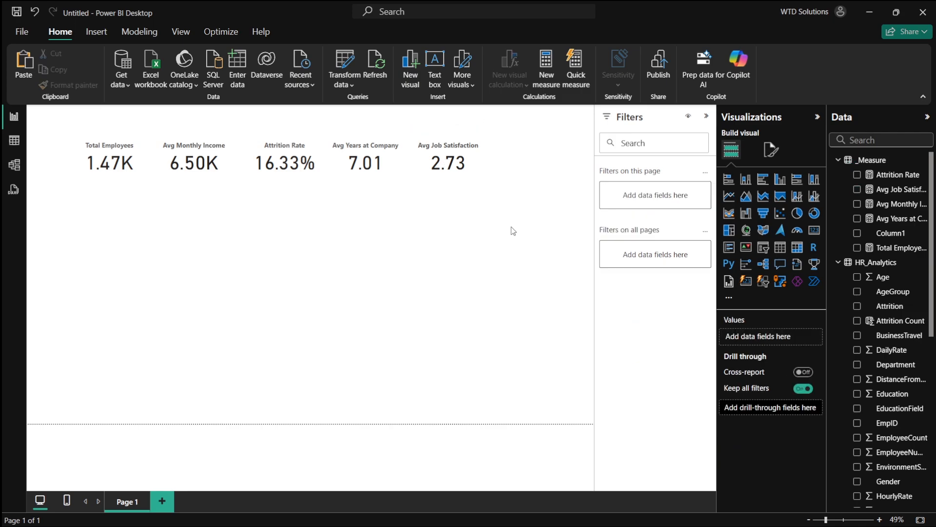
- Review the card KPI list in the dashboard plan against the report's cards
key("alt+Tab")
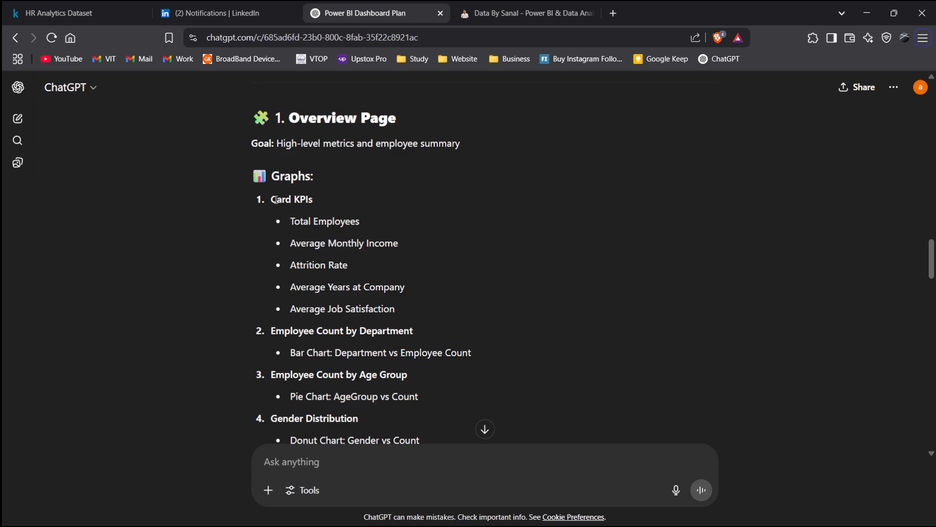
left_click_drag(276, 200, 397, 287)
left_click_drag(345, 221, 377, 222)
left_click(395, 242)
key("alt+Tab")
key("alt+Tab")
left_click(346, 239)
key("alt+Tab")
key("alt+Tab")
key("alt+Tab")
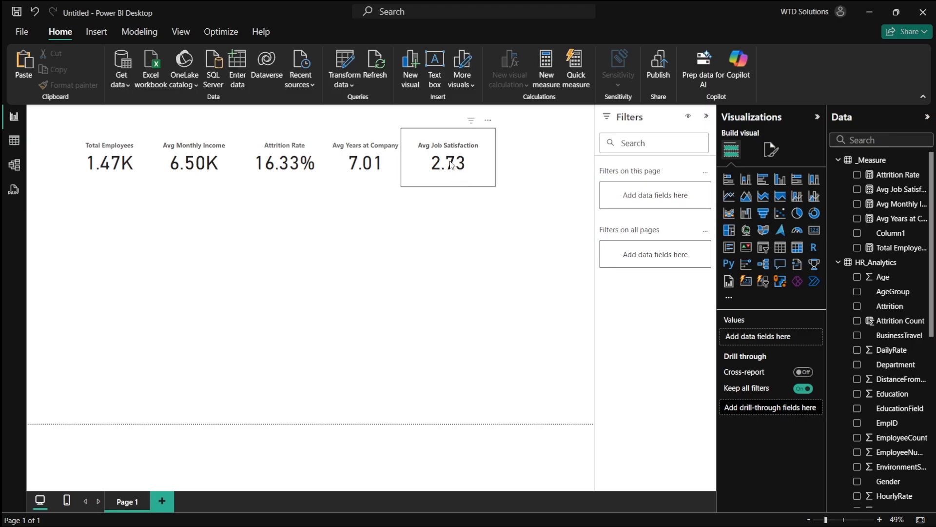
key("alt+Tab")
- Read the plan's Employee Count by Department chart specification: Bar Chart, Department vs Employee Count
scroll(432, 281, "down", 2)
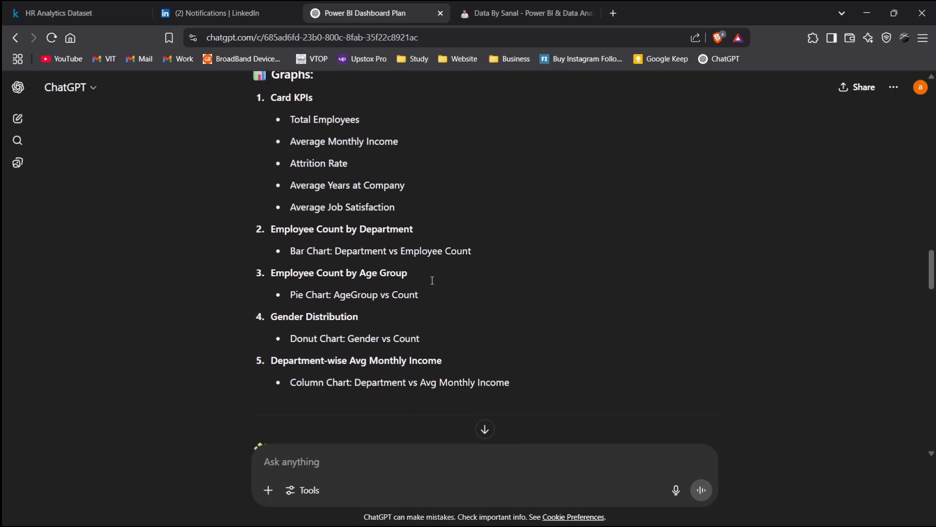
left_click_drag(272, 229, 421, 231)
left_click(436, 233)
left_click_drag(290, 251, 336, 253)
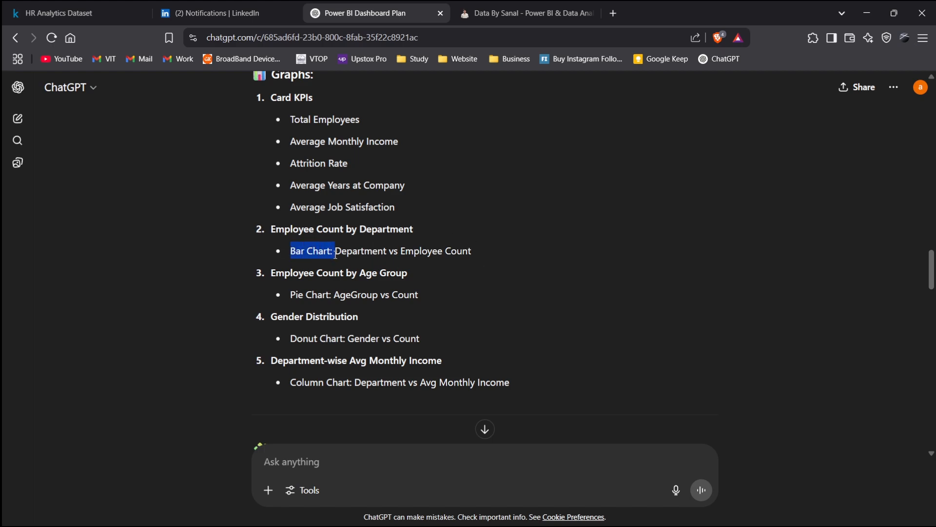
left_click(422, 262)
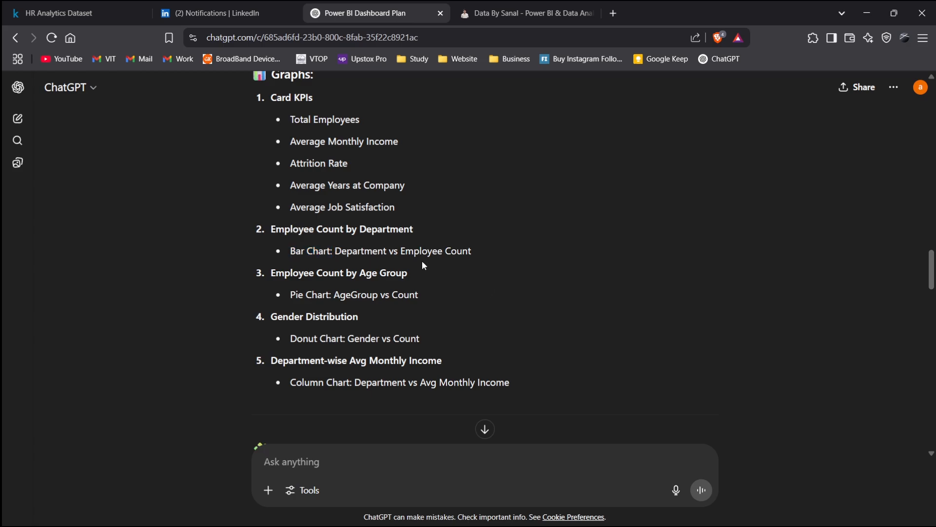
double_click(387, 252)
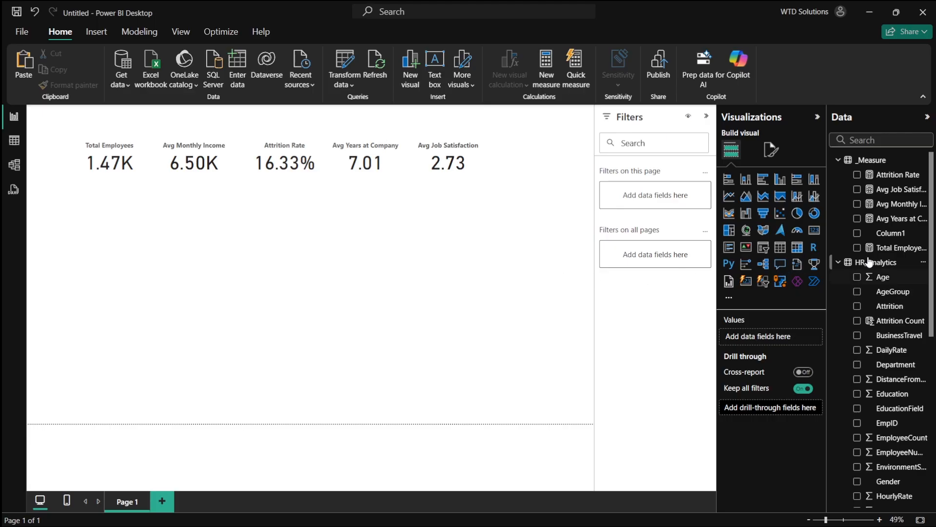
- Add a bar chart of Total Employees by Department, enlarge it and place it below the KPI cards
left_click(728, 180)
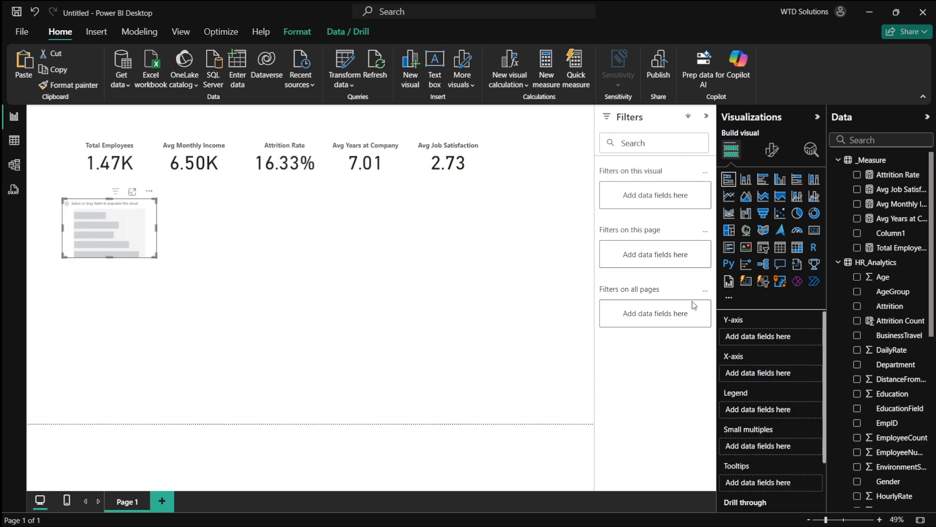
left_click_drag(156, 256, 253, 336)
left_click(857, 247)
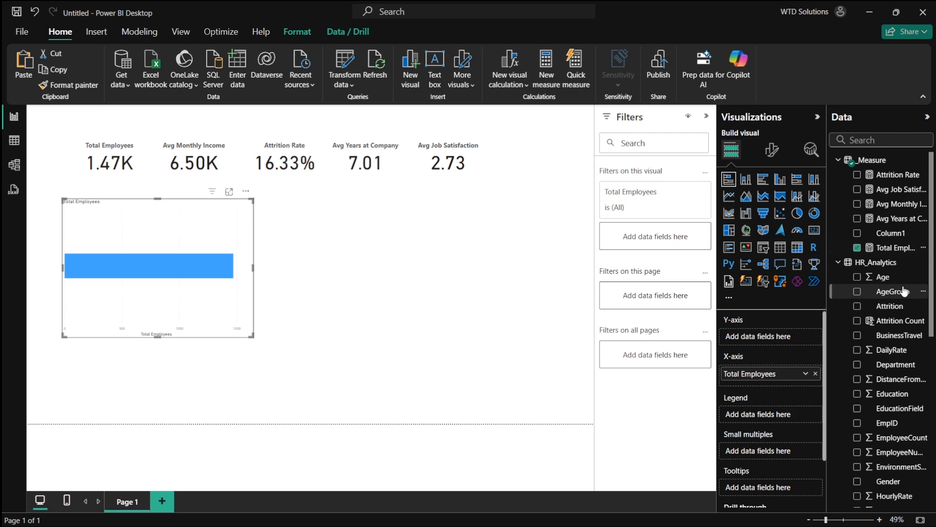
scroll(891, 326, "down", 2)
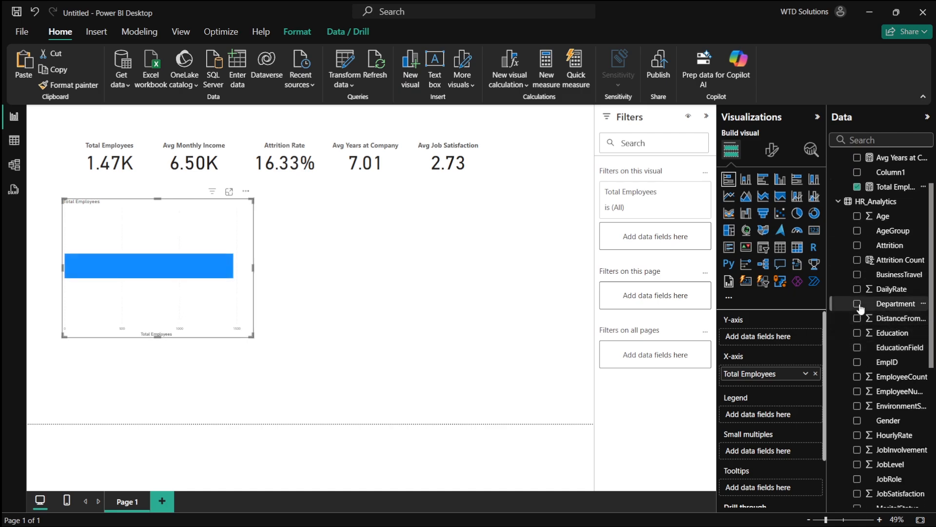
left_click(857, 304)
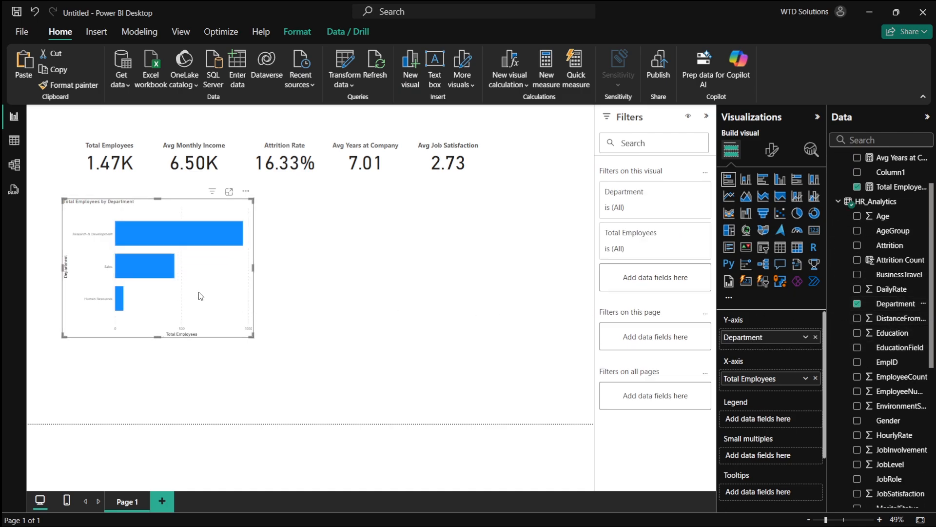
left_click_drag(200, 296, 161, 297)
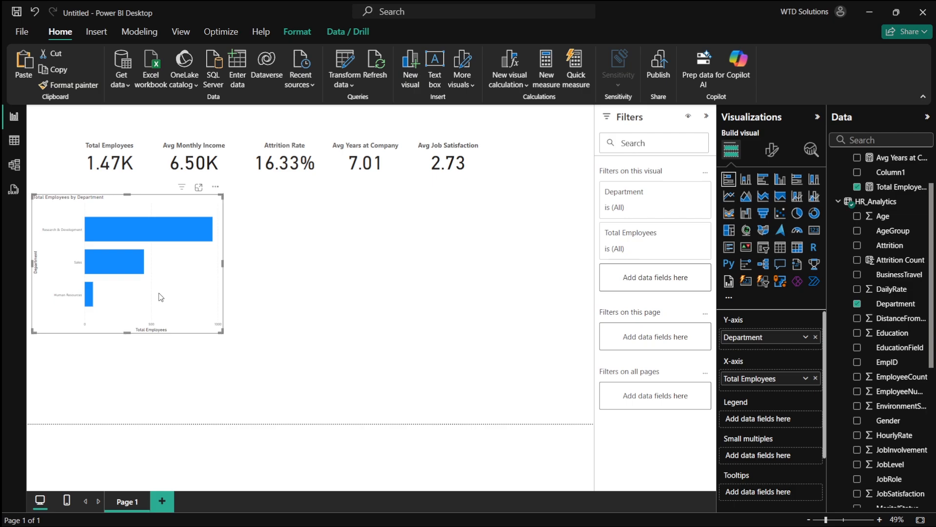
- Enlarge the Total Employees by Department bar chart slightly
mouse_move(222, 333)
left_mouse_down()
mouse_move(168, 312)
mouse_move(219, 308)
mouse_move(239, 314)
mouse_move(232, 323)
left_mouse_up()
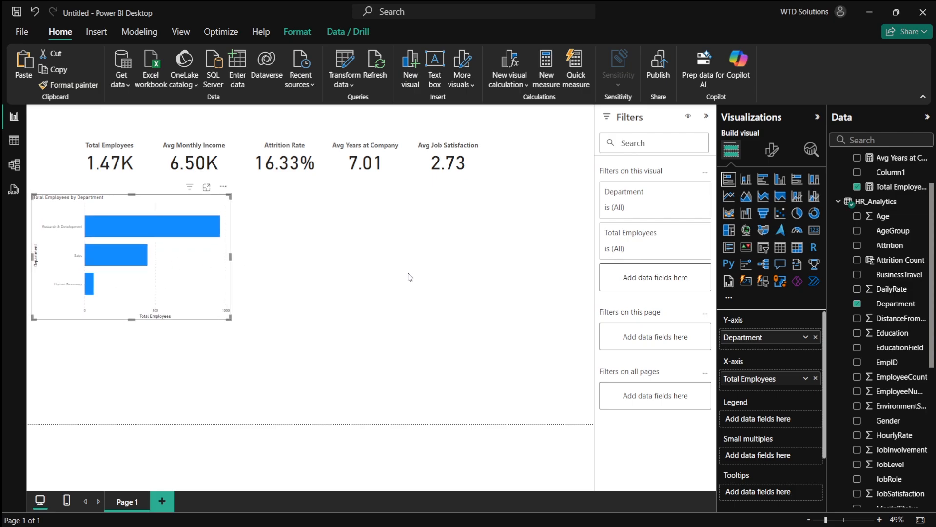
scroll(224, 261, "up", 5)
scroll(223, 261, "down", 3)
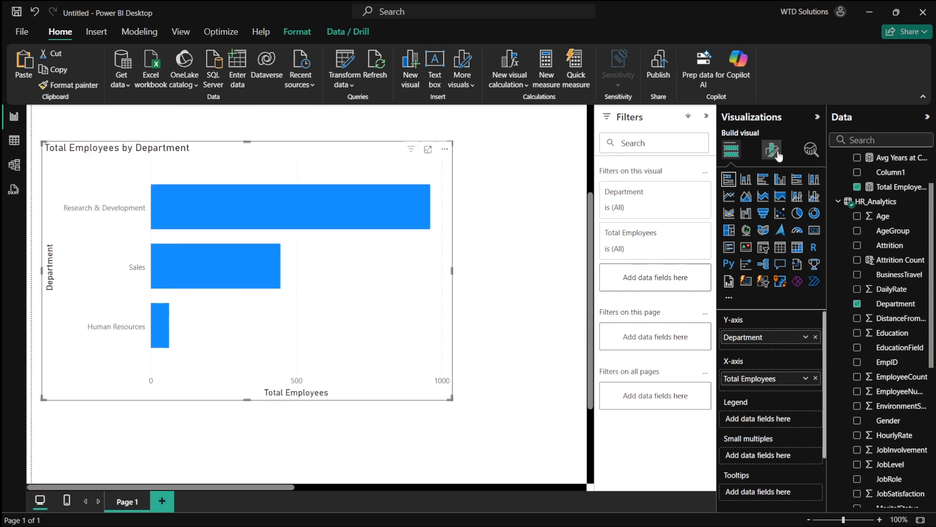
left_click(508, 201)
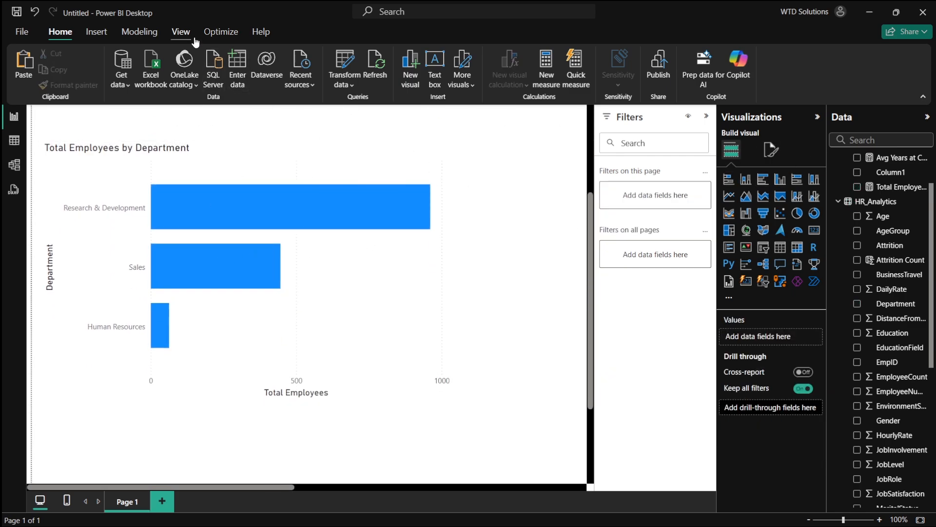
left_click(181, 32)
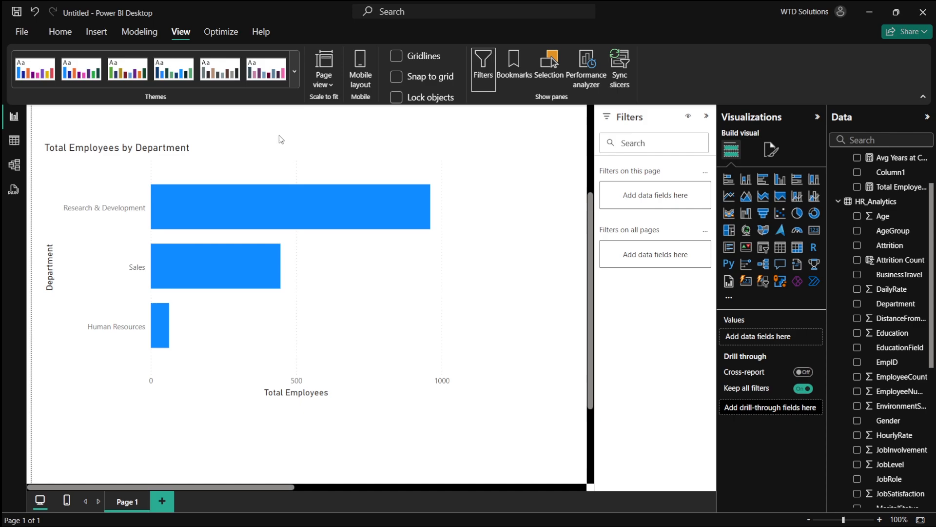
left_click(295, 72)
left_click(180, 384)
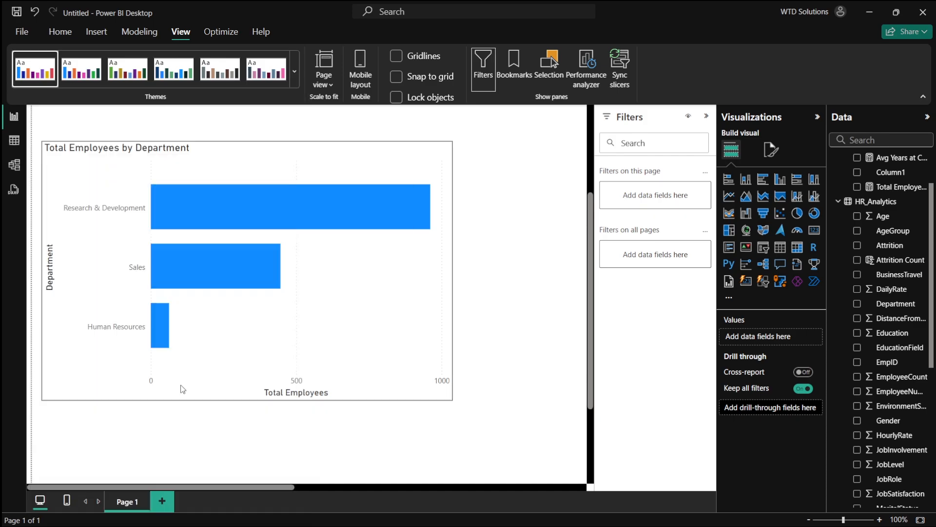
left_click(295, 71)
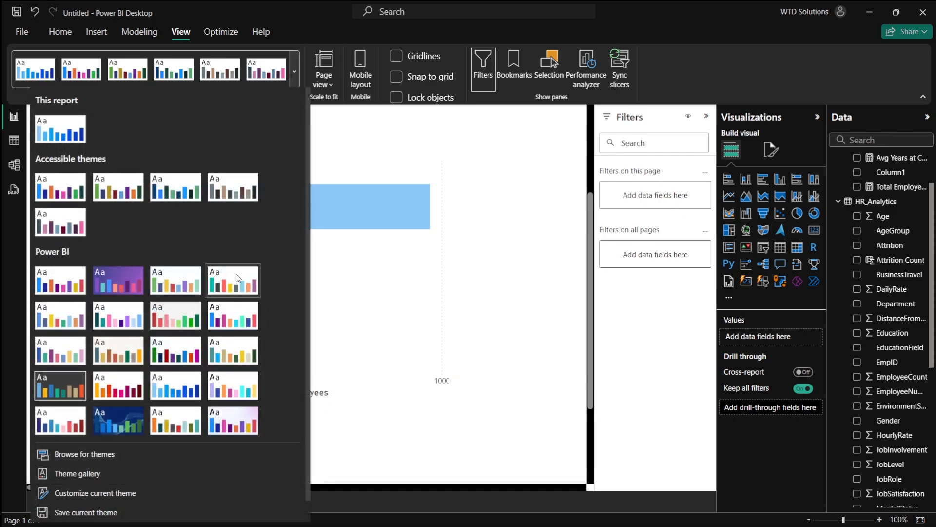
left_click(237, 278)
left_click(286, 86)
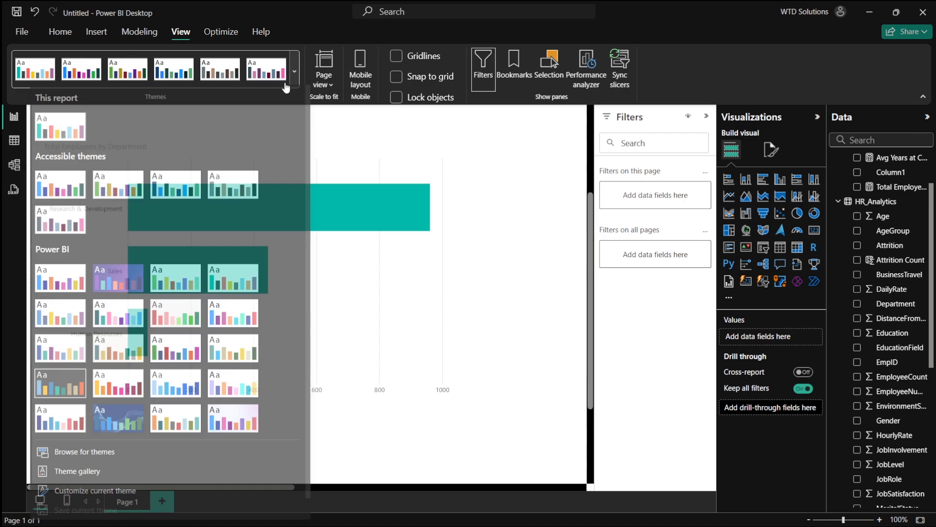
left_click(60, 278)
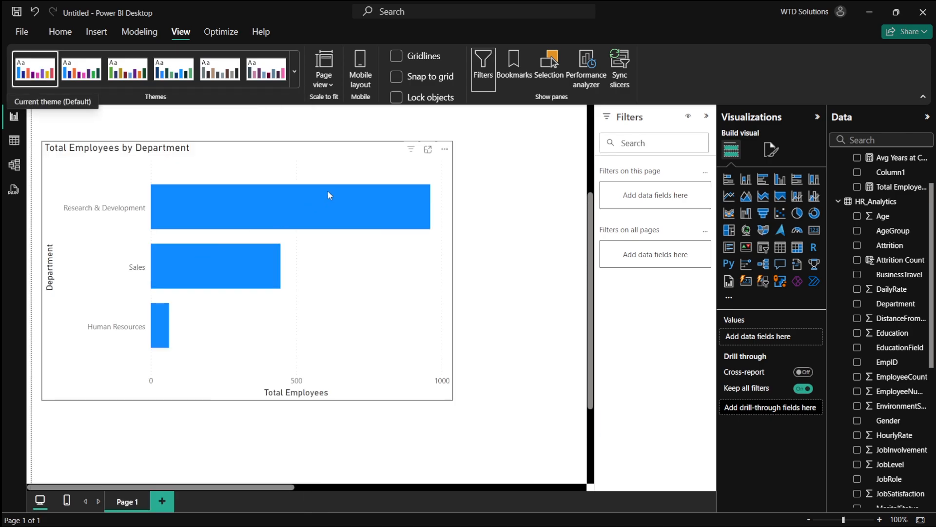
- Open the bar chart's visual formatting and turn off the Y-axis title
scroll(454, 210, "down", 1)
scroll(456, 210, "up", 2)
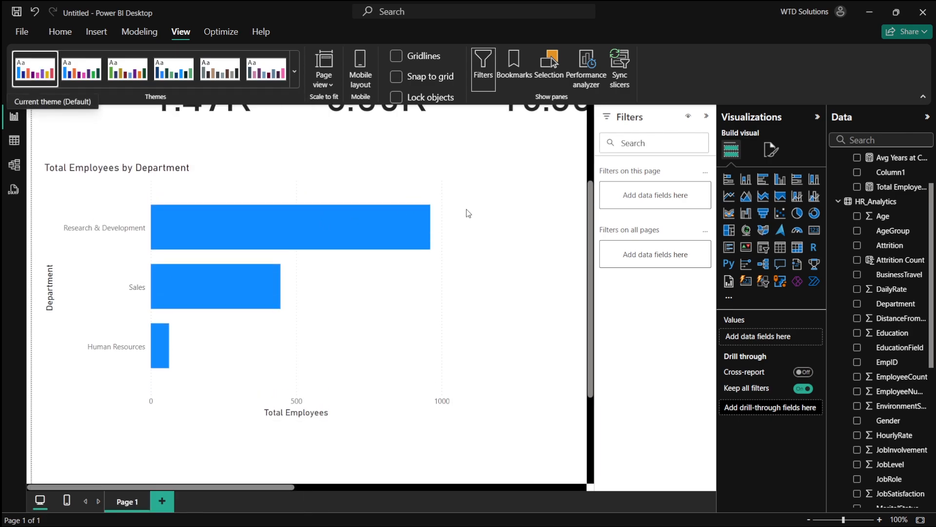
scroll(455, 228, "down", 1)
left_click(395, 309)
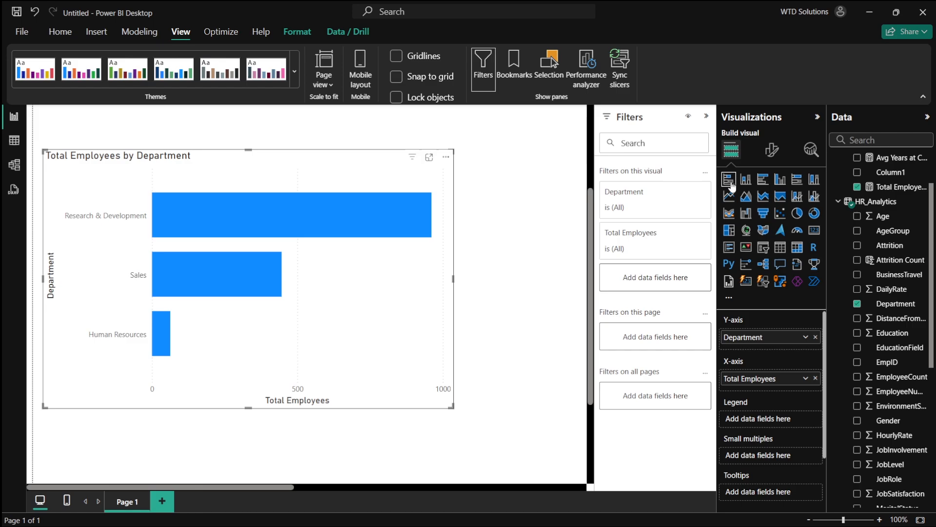
left_click(772, 149)
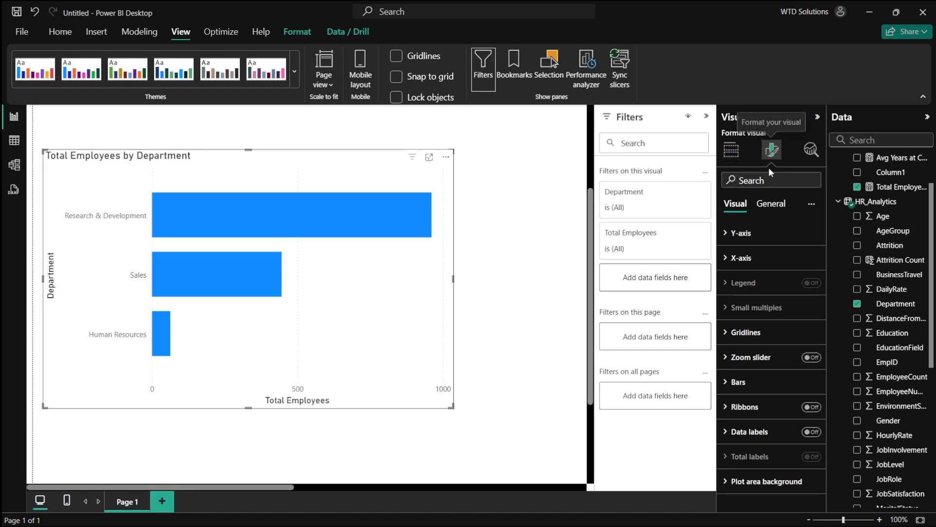
left_click(741, 254)
left_click(741, 233)
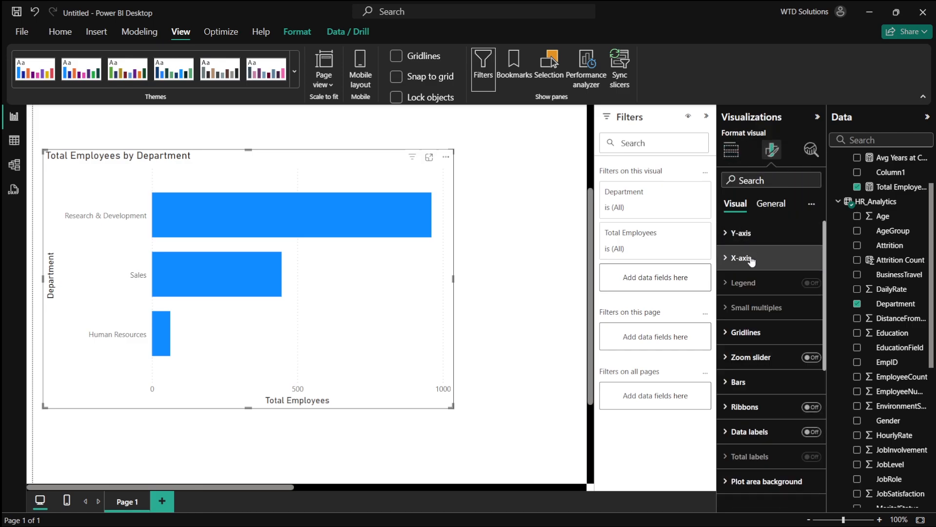
left_click(762, 331)
left_click(774, 336)
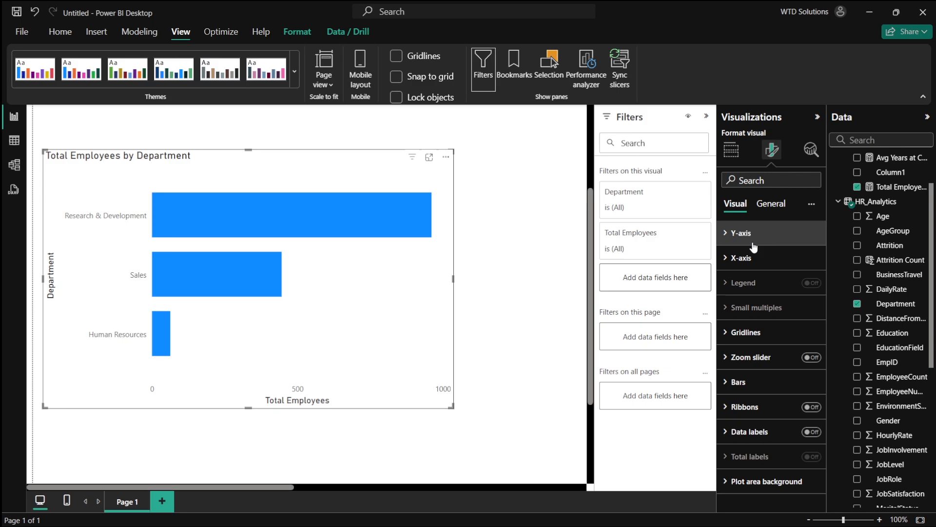
left_click(748, 238)
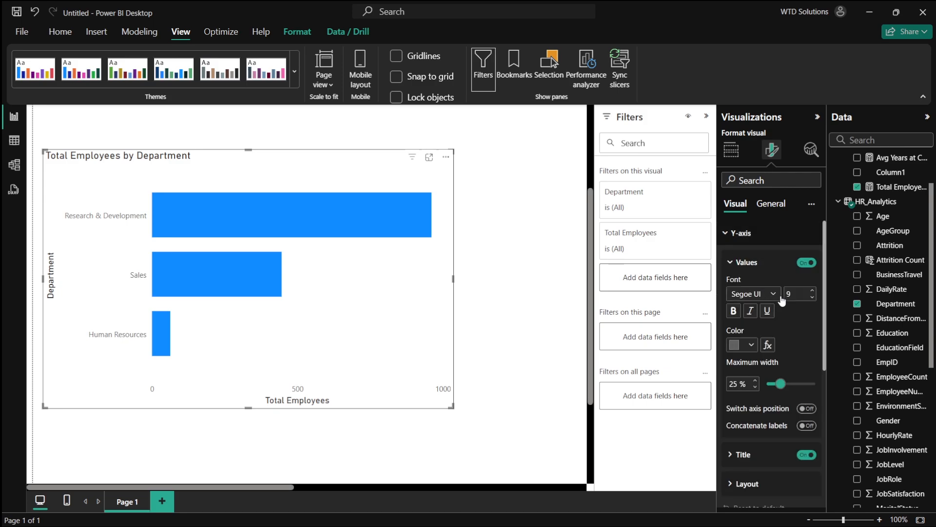
left_click(807, 264)
left_click(807, 263)
left_click(805, 449)
- Turn off the bar chart's X-axis values and X-axis title
scroll(787, 385, "down", 3)
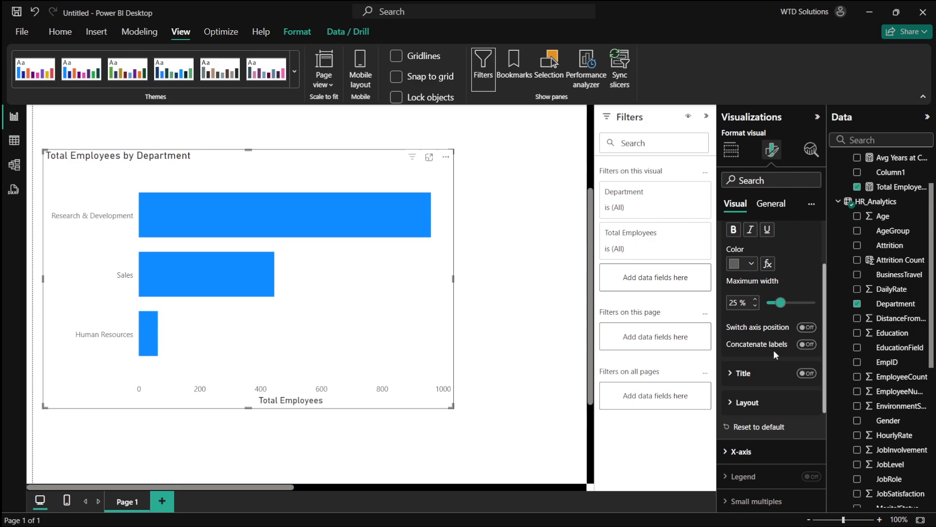
scroll(780, 347, "down", 1)
left_click(773, 371)
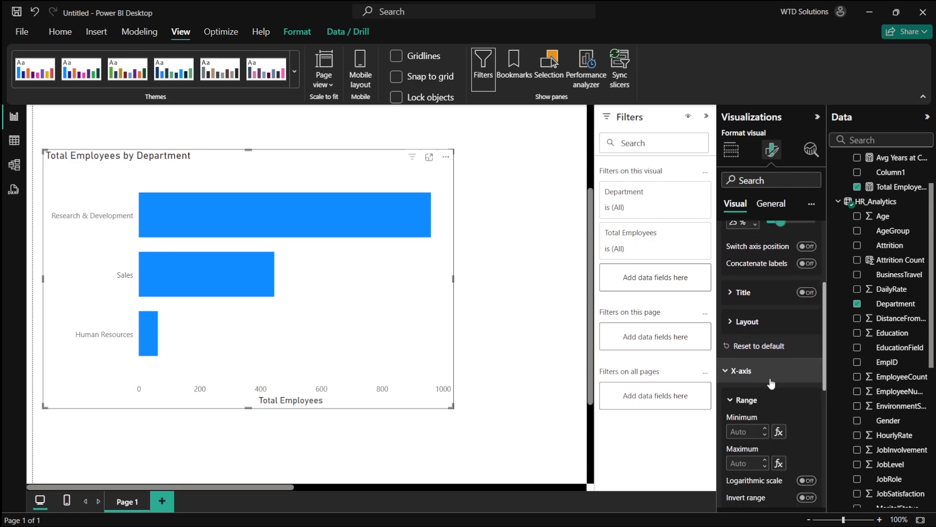
scroll(775, 390, "down", 2)
left_click(807, 425)
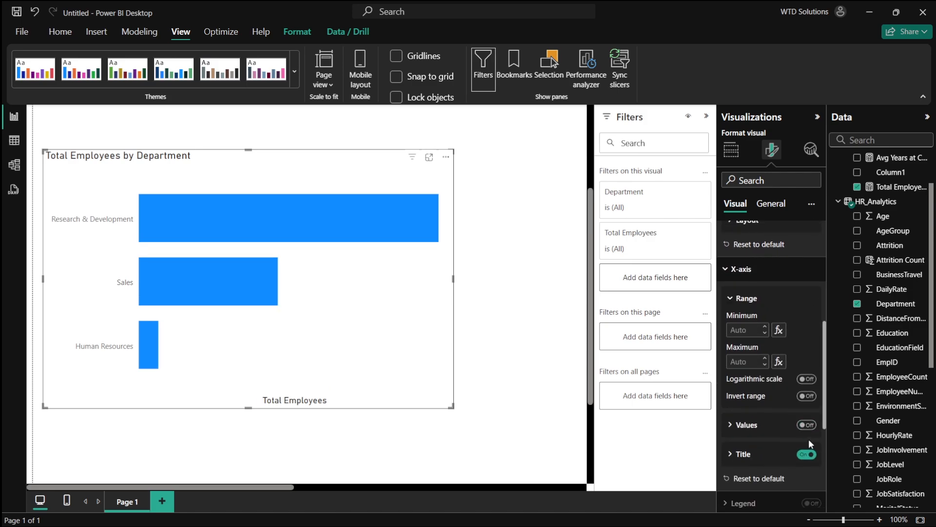
left_click(807, 454)
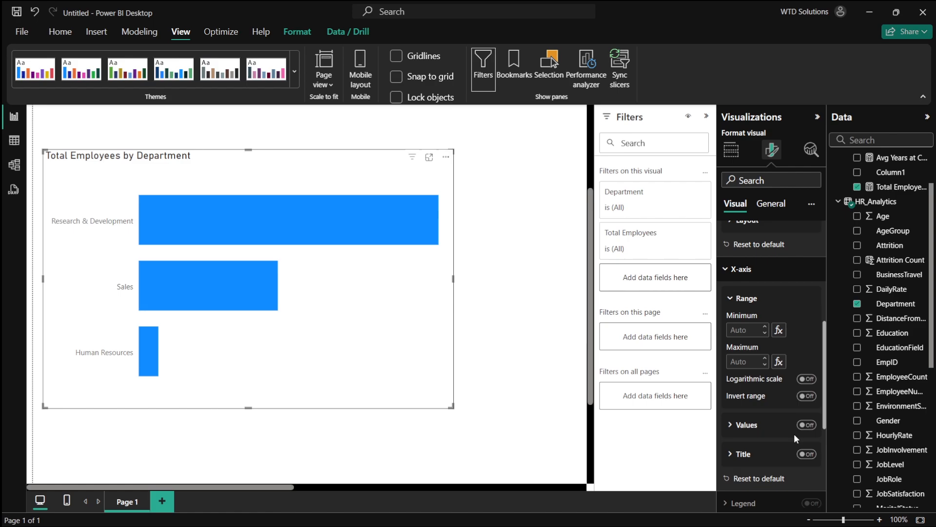
- Turn on data labels for the bar chart
scroll(793, 434, "down", 1)
scroll(794, 433, "down", 3)
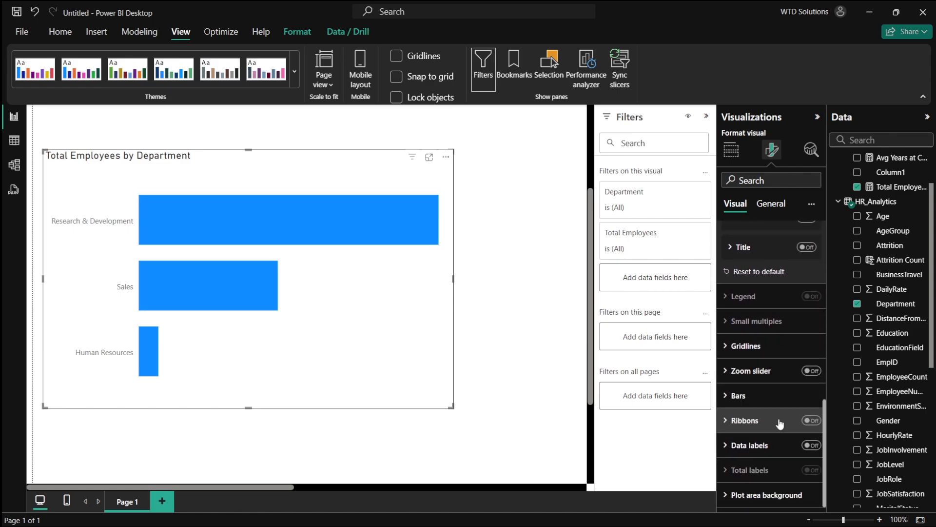
left_click(811, 446)
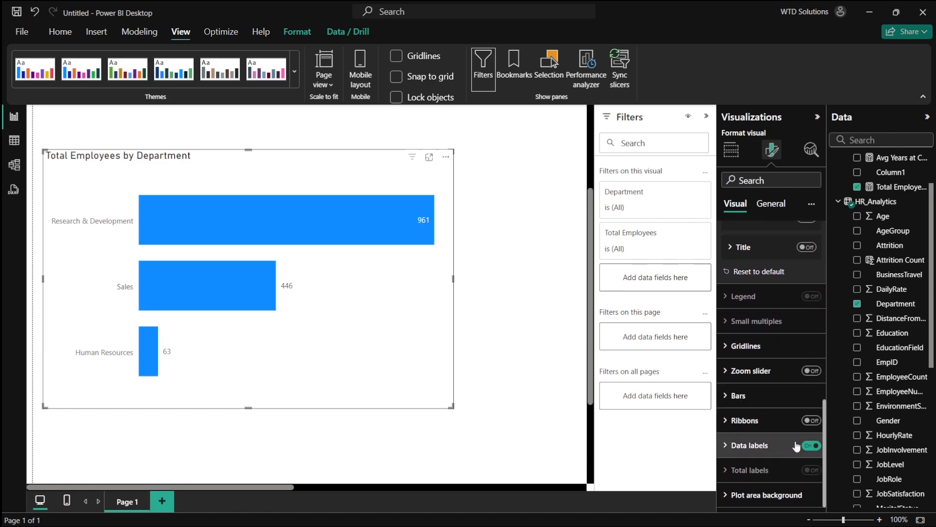
- Center the bar chart's title and increase its font size to 16
scroll(796, 444, "up", 10)
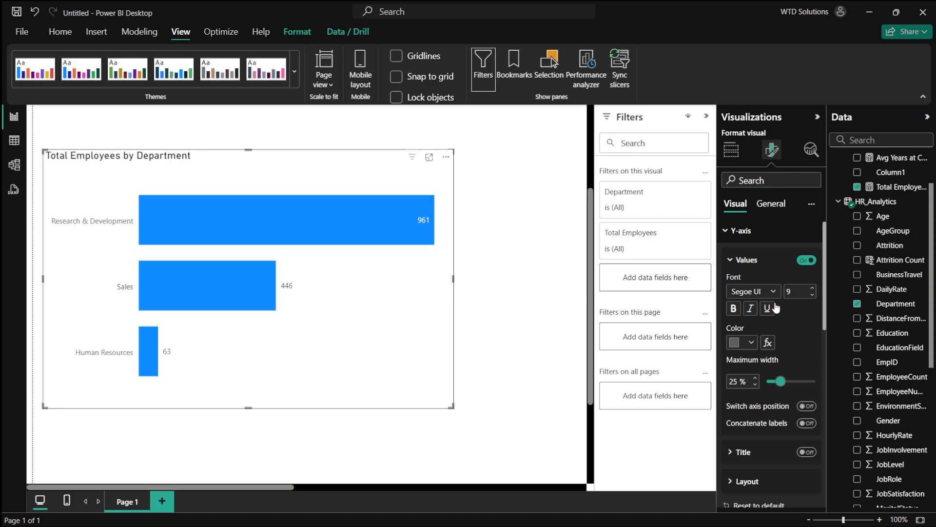
left_click(749, 239)
left_click(775, 205)
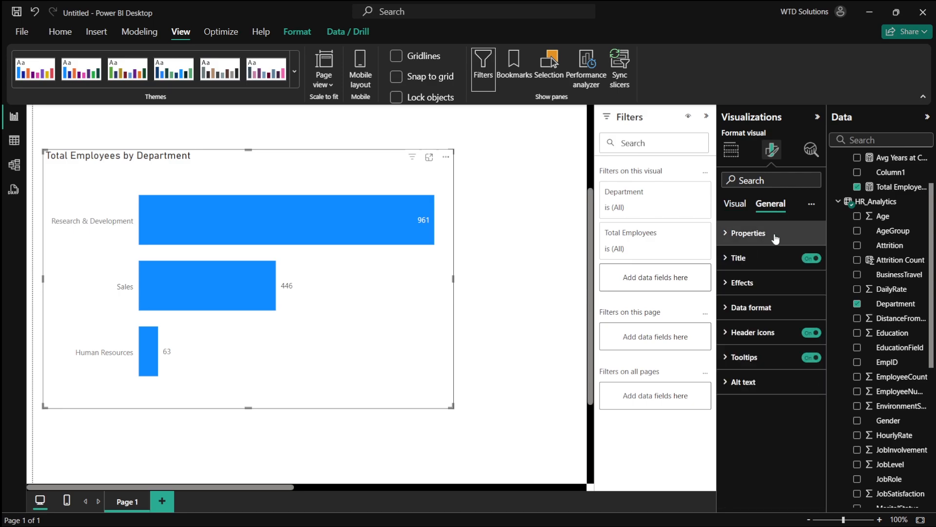
left_click(784, 258)
left_click(751, 497)
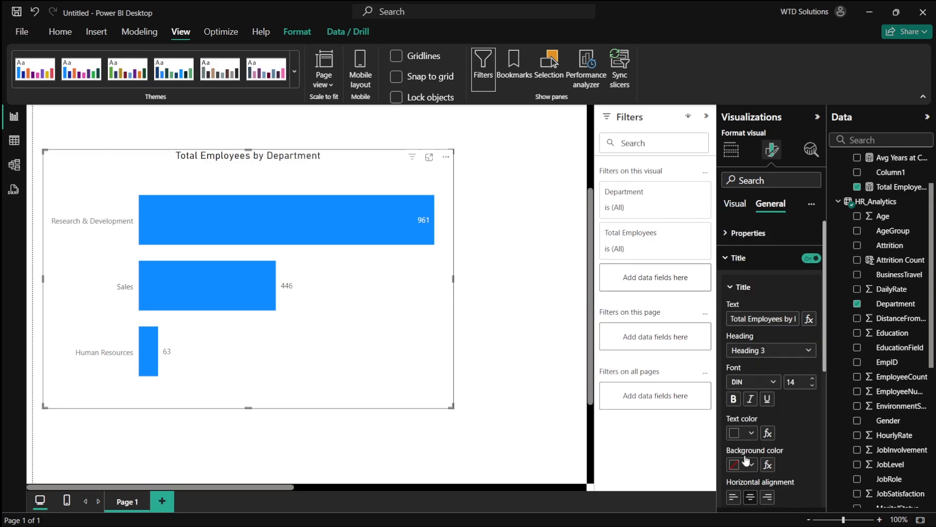
left_click(800, 386)
key("Return")
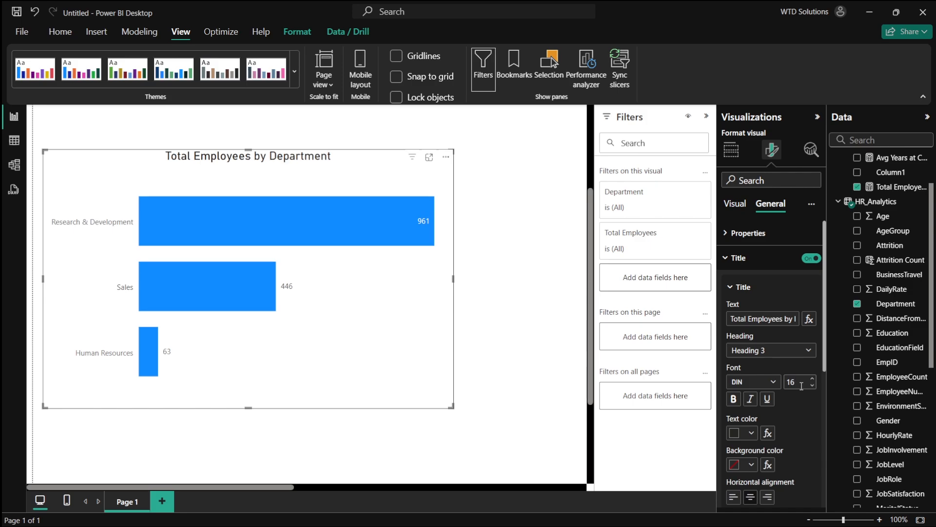
left_click(467, 321)
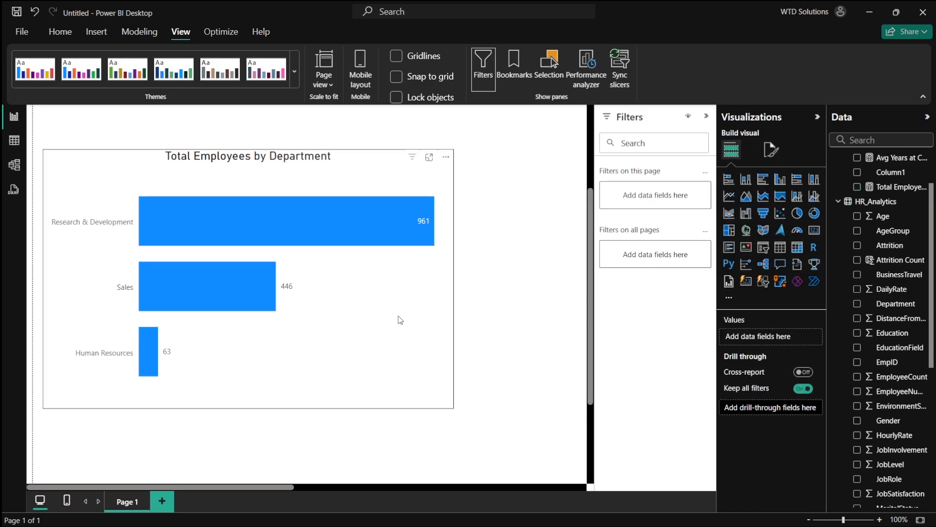
- Resize the bar chart to fit below the KPI cards on the full page
scroll(380, 307, "down", 1)
scroll(385, 305, "up", 3)
scroll(388, 301, "down", 4)
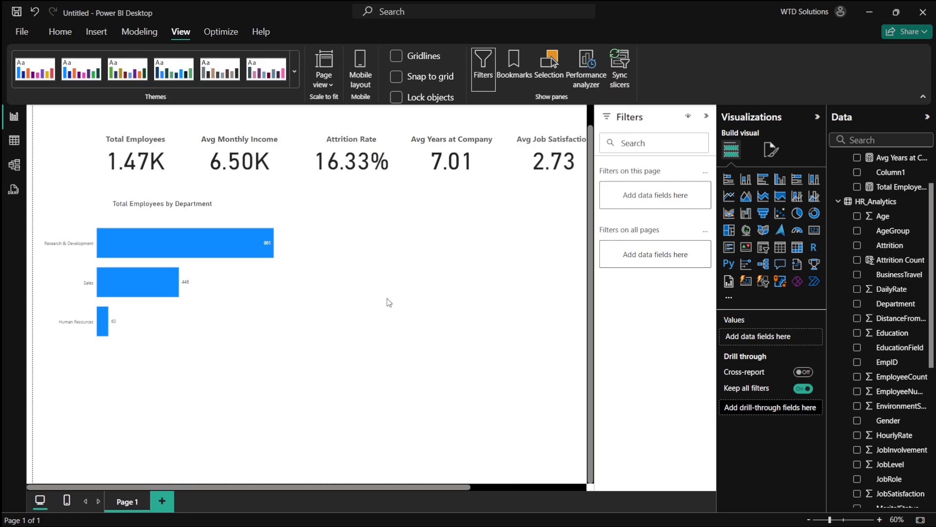
scroll(389, 303, "down", 5)
scroll(344, 207, "up", 5)
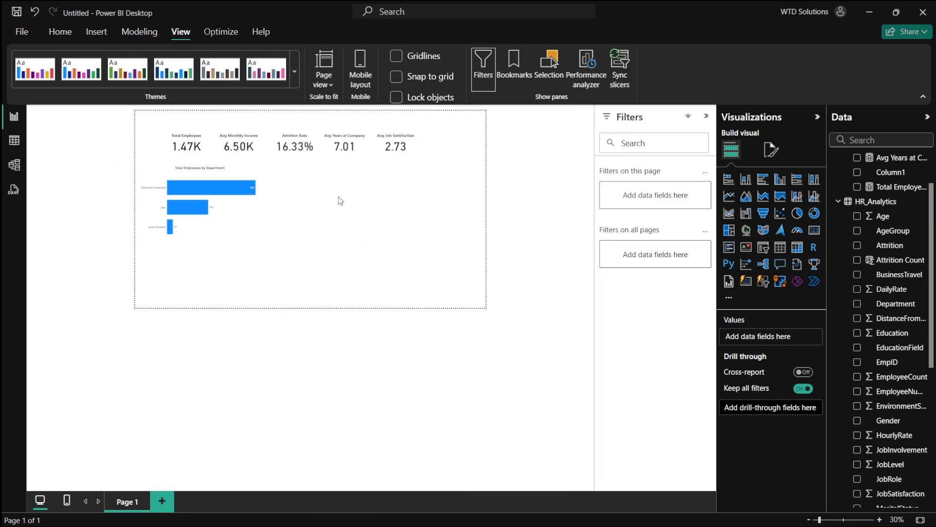
left_click(206, 248)
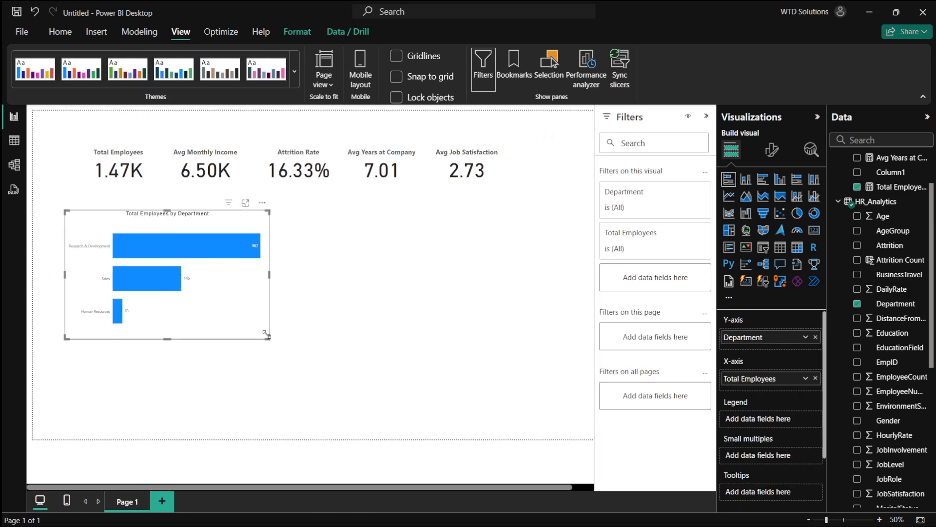
left_click_drag(266, 334, 424, 277)
- Switch to the dashboard plan to check the next chart, Employee Count by Age Group, and return
key("alt+Tab")
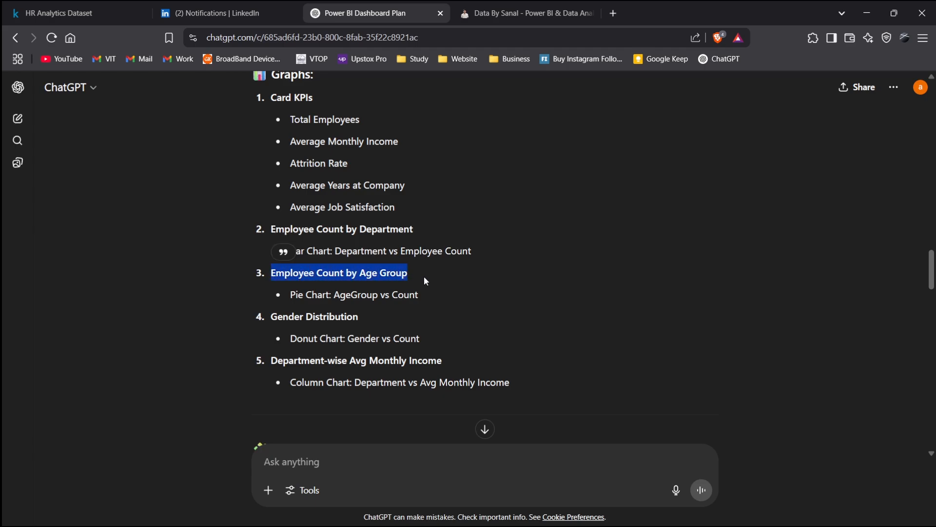
key("alt+Tab")
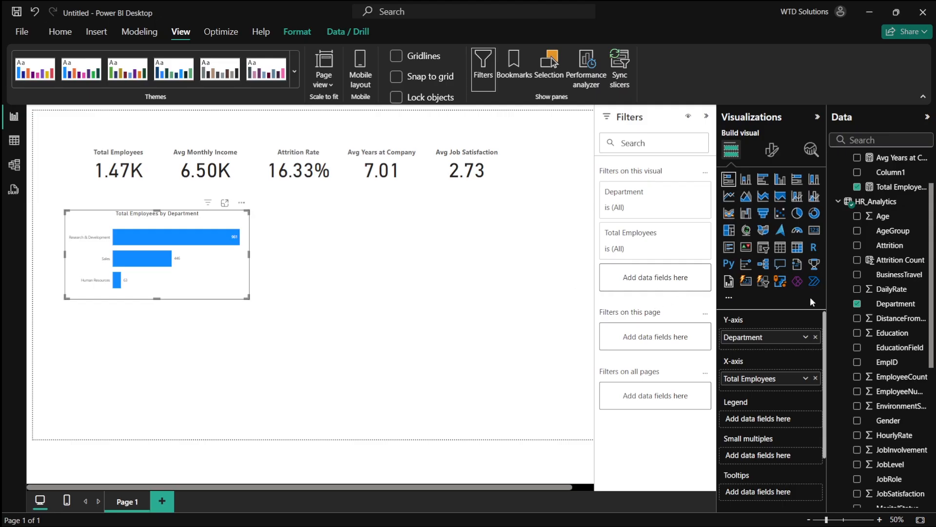
left_click(495, 295)
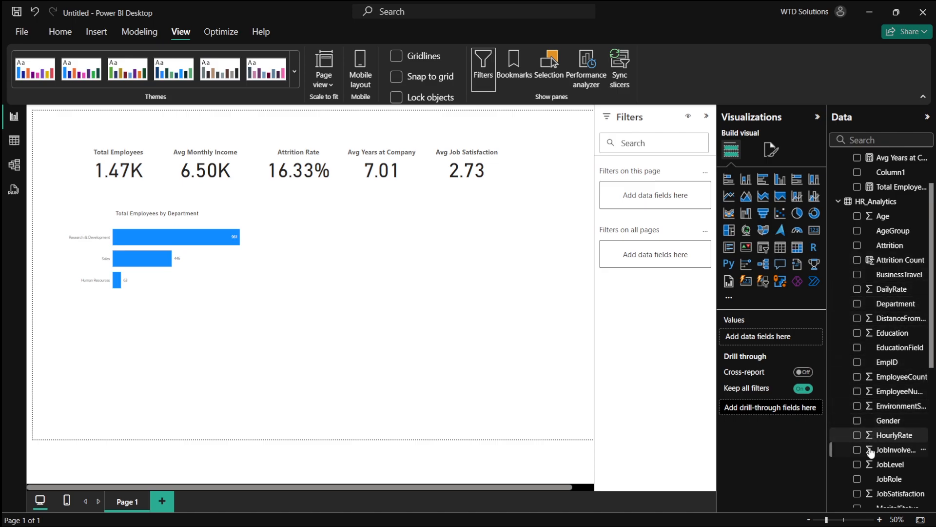
- Add a column chart of Total Employees by AgeGroup and place it beside the department bar chart
scroll(861, 387, "up", 3)
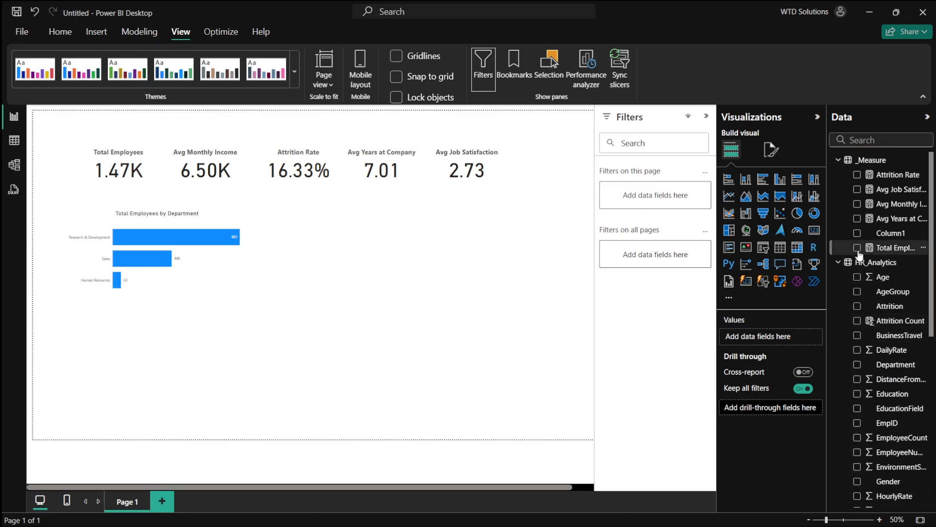
left_click(857, 248)
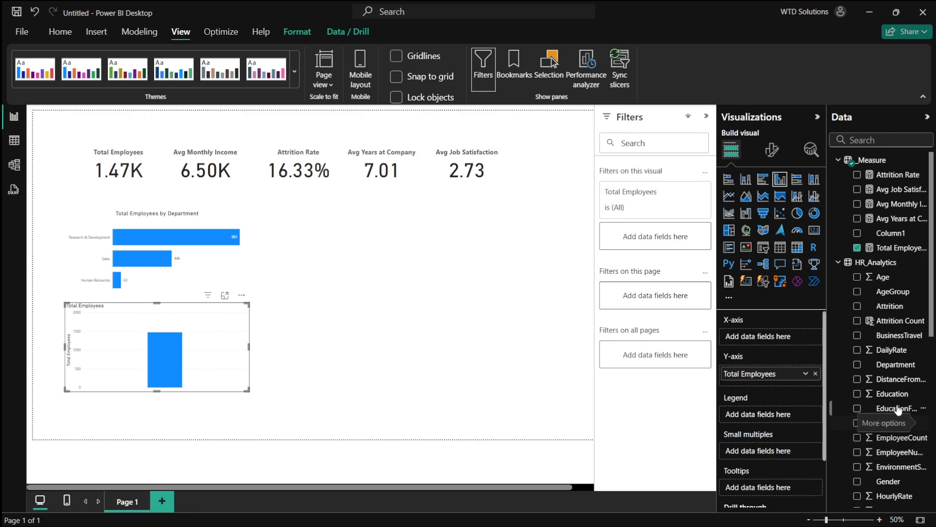
left_click(858, 291)
left_click_drag(191, 363, 377, 336)
- Read the plan's Employee Count by Age Group specification: Pie Chart, AgeGroup vs Count
key("alt+Tab")
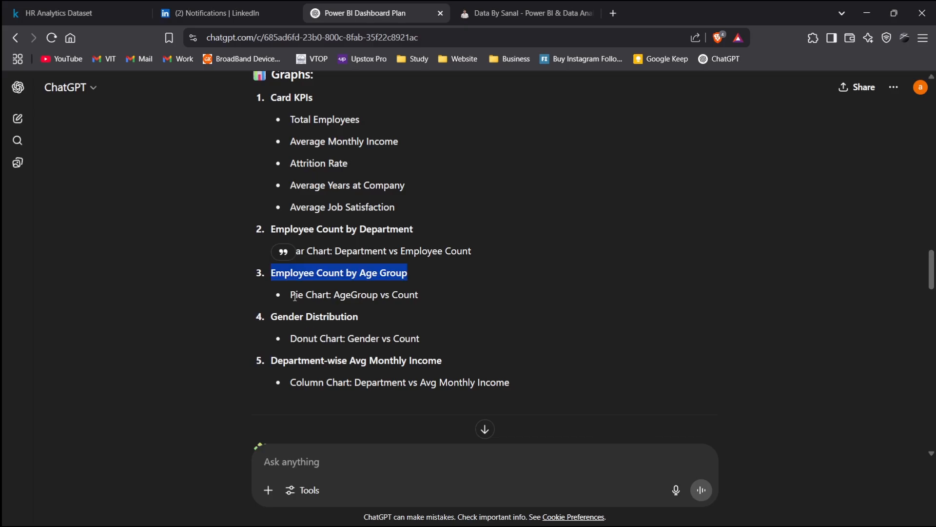
left_click_drag(291, 294, 331, 295)
key("alt+Tab")
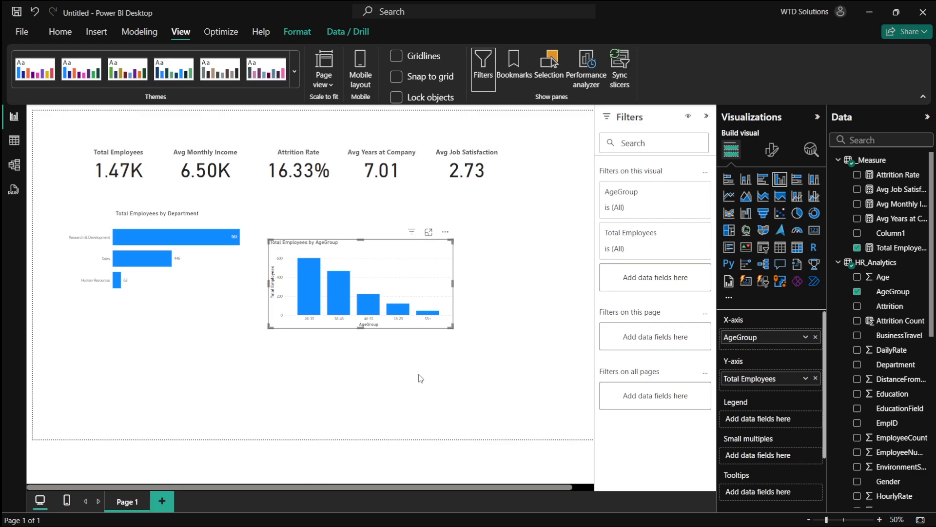
- Change the department bar chart into a donut chart and nudge the age group chart slightly upward
left_click(213, 256)
left_click(819, 215)
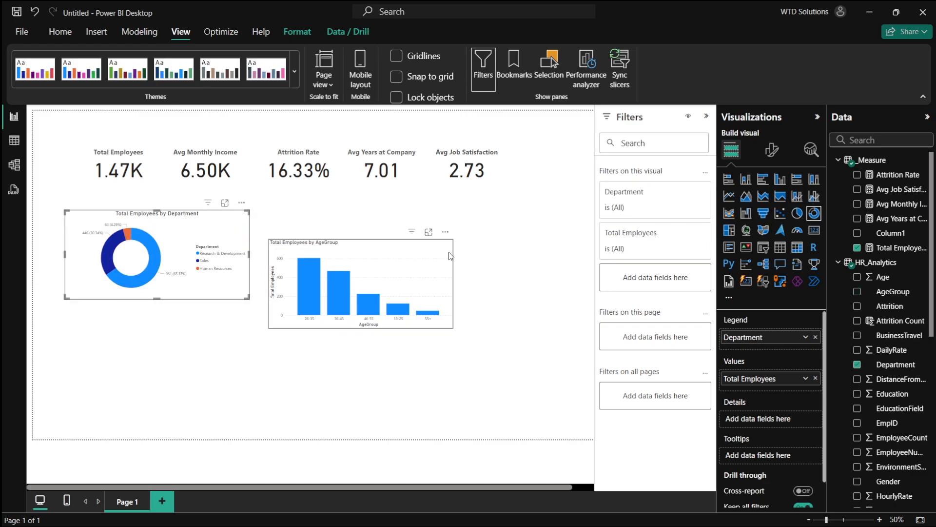
left_click(429, 269)
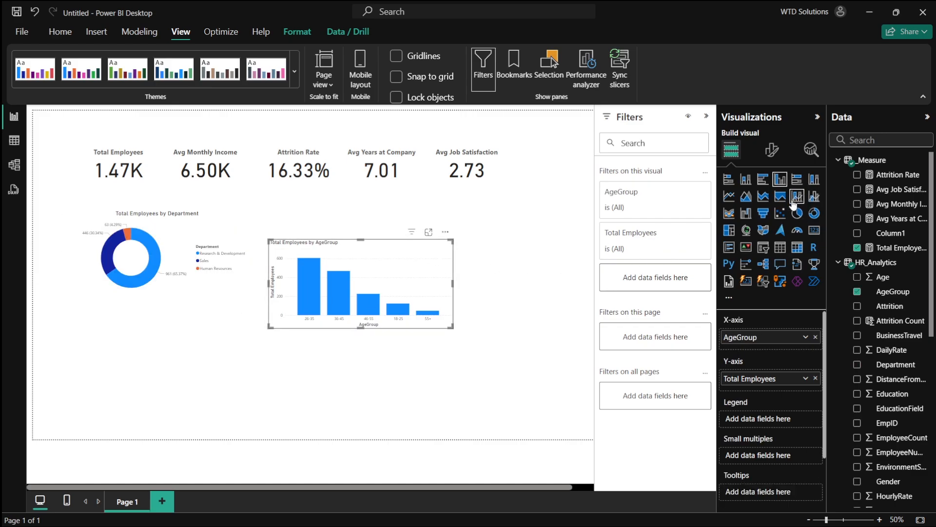
left_click_drag(383, 278, 376, 242)
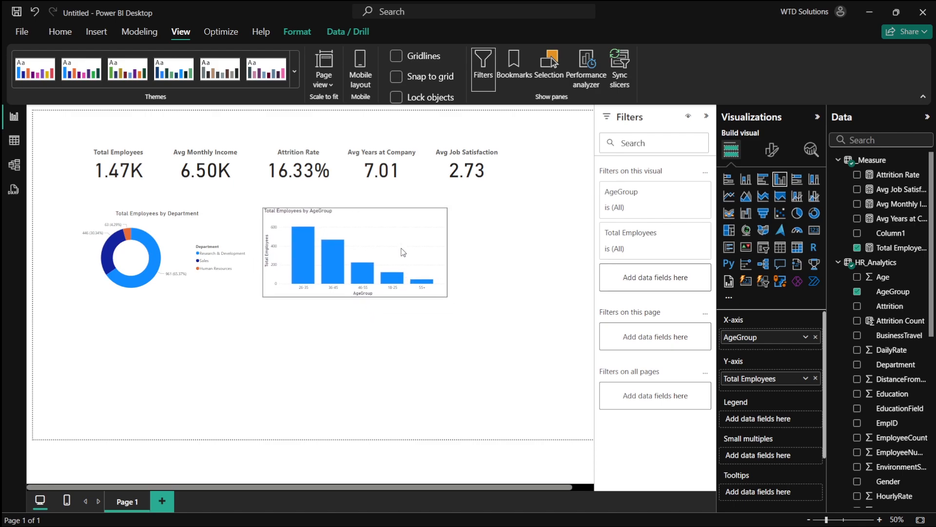
- Add a donut chart of Total Employees by Gender beside the age group chart
key("alt+Tab")
left_click_drag(271, 317, 448, 312)
left_click(454, 315)
key("alt+Tab")
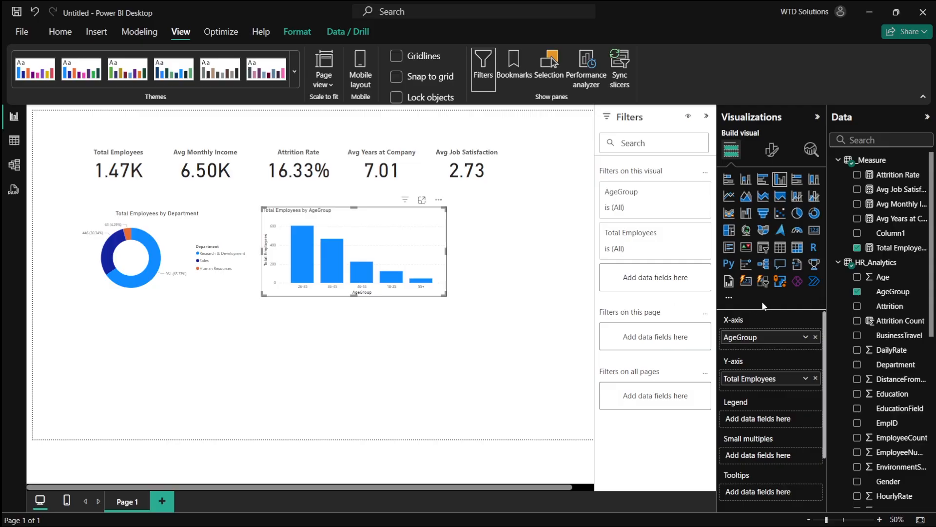
left_click(527, 315)
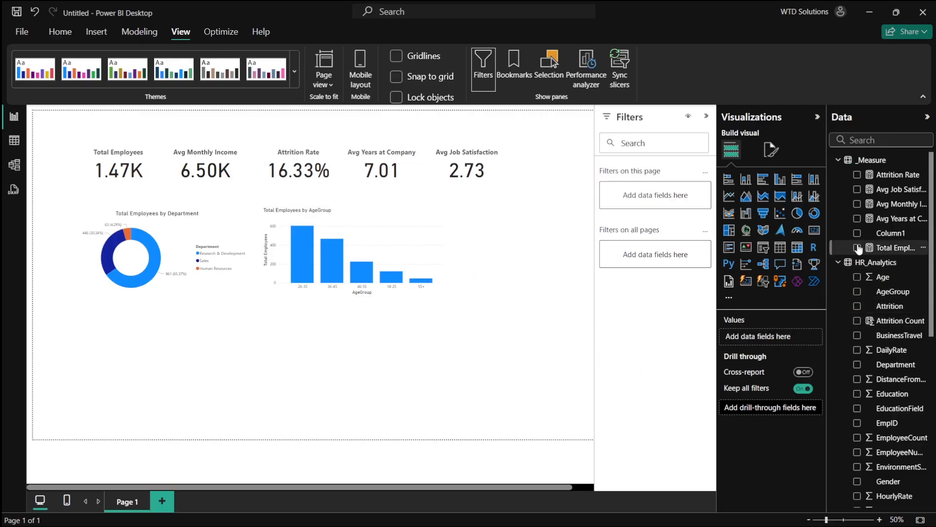
left_click(857, 248)
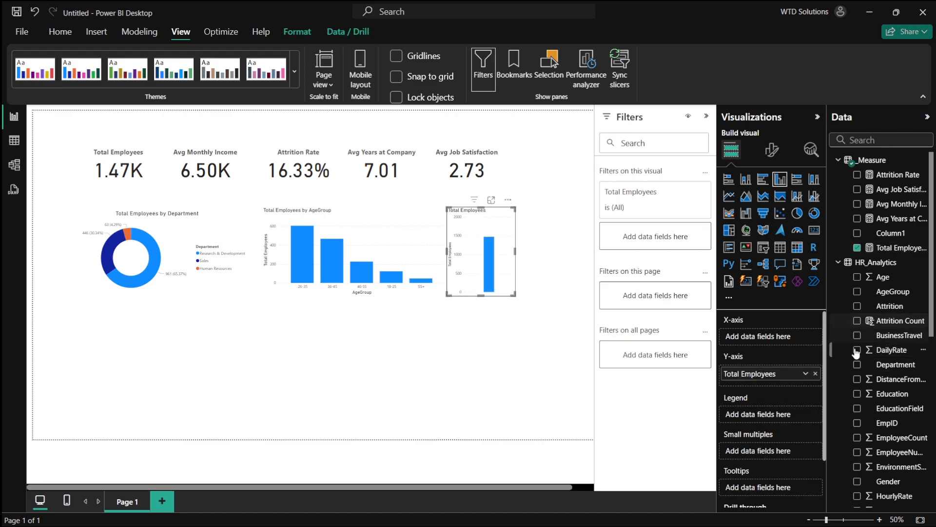
scroll(857, 424, "down", 1)
left_click(856, 461)
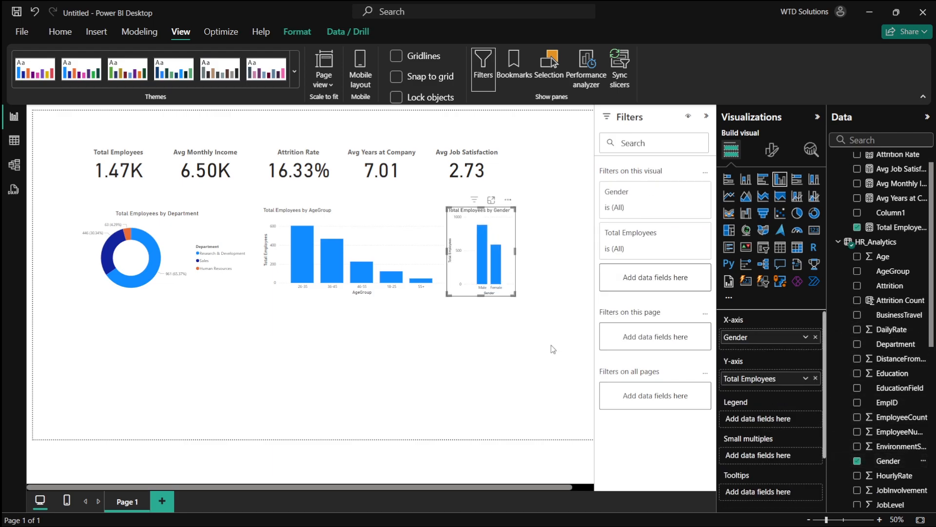
left_click_drag(517, 251, 540, 272)
left_click(814, 213)
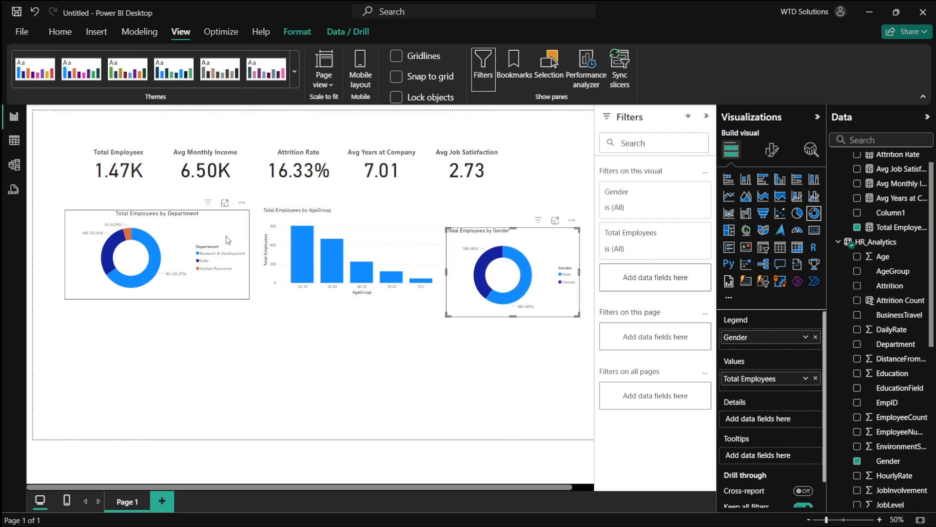
- Copy the gender donut chart's formatting onto the age group column chart with Format painter
left_click(161, 229)
left_click(65, 39)
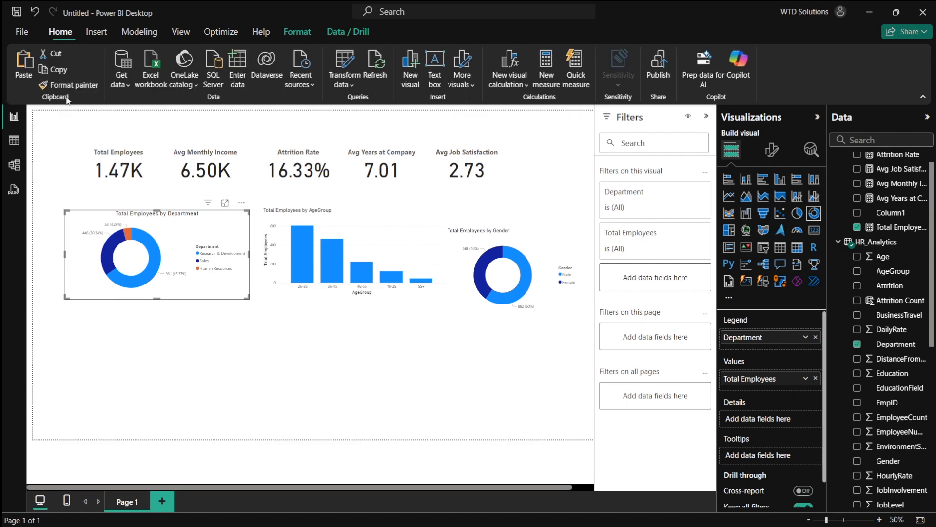
left_click(466, 238)
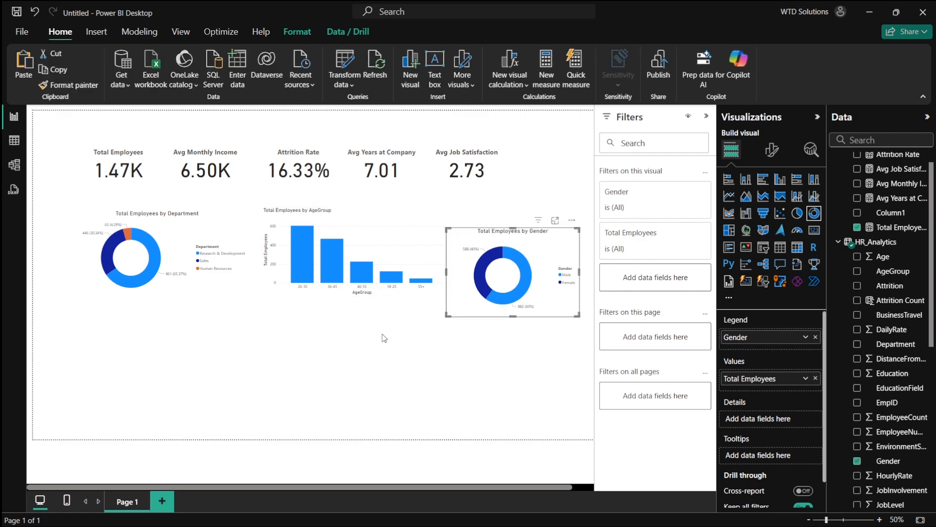
left_click(380, 263)
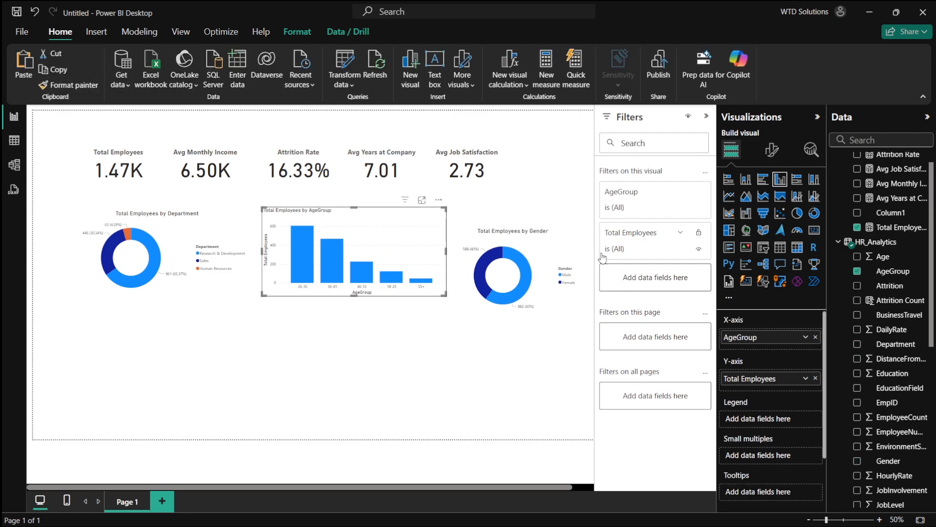
left_click(554, 250)
left_click(73, 85)
left_click(403, 267)
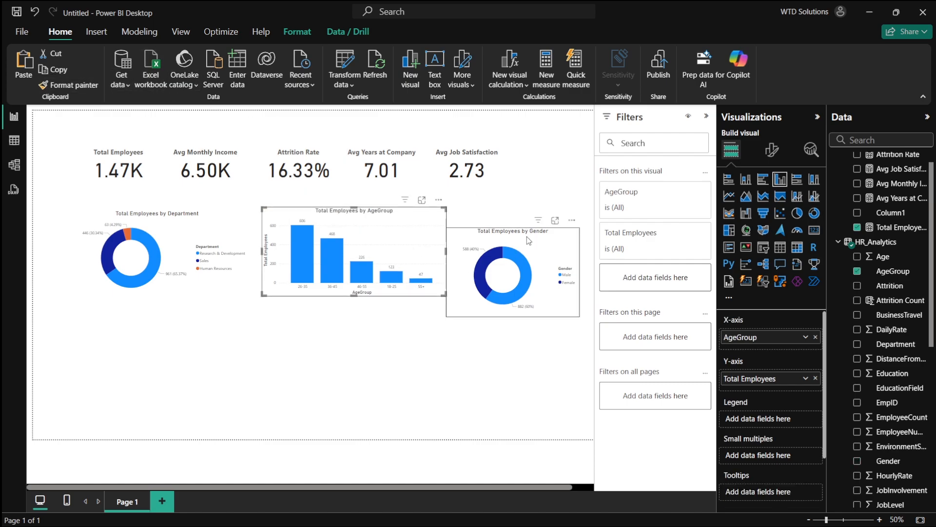
- Hide the X-axis title on the age group column chart
left_click(771, 150)
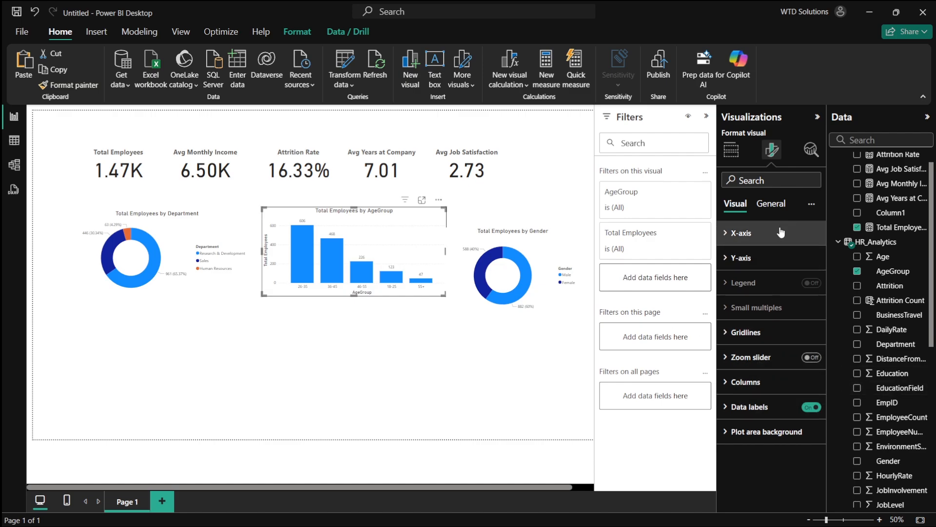
scroll(452, 300, "up", 5)
scroll(452, 300, "down", 4)
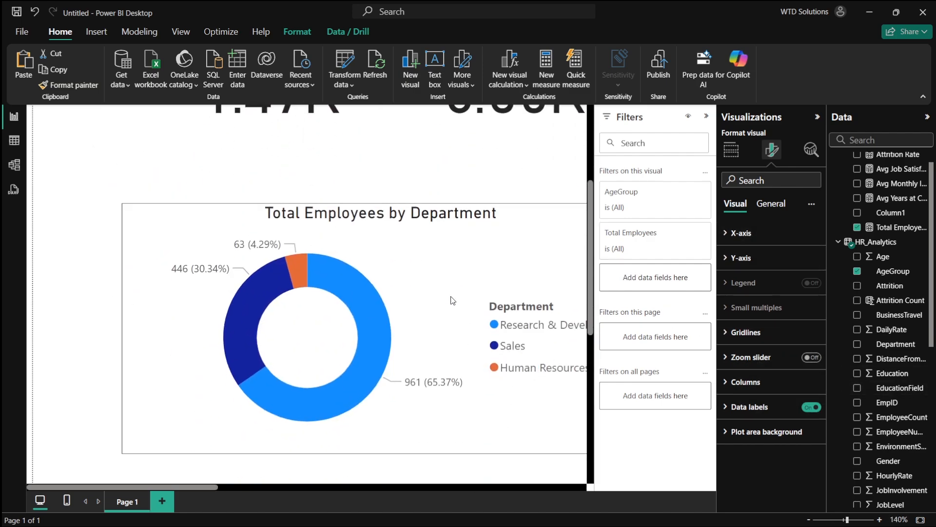
scroll(453, 300, "right", 5)
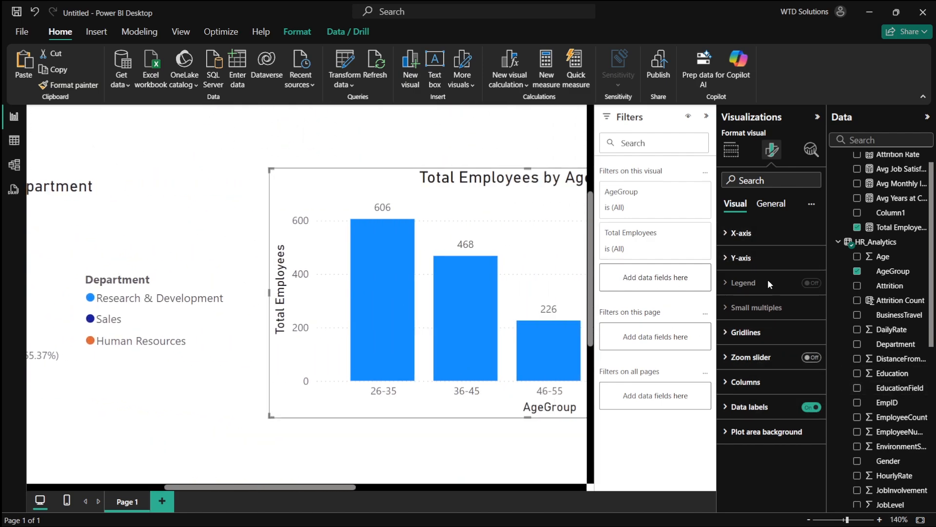
left_click(759, 332)
scroll(583, 334, "right", 3)
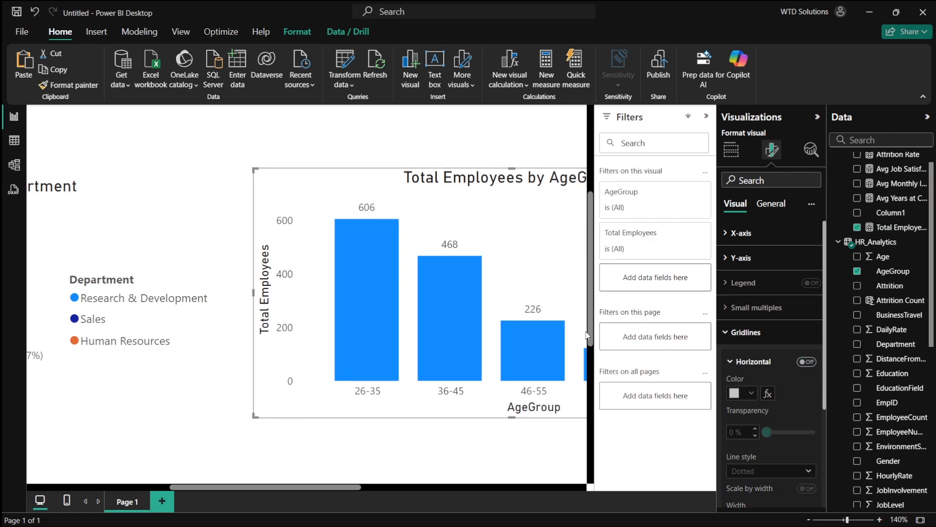
left_click(774, 263)
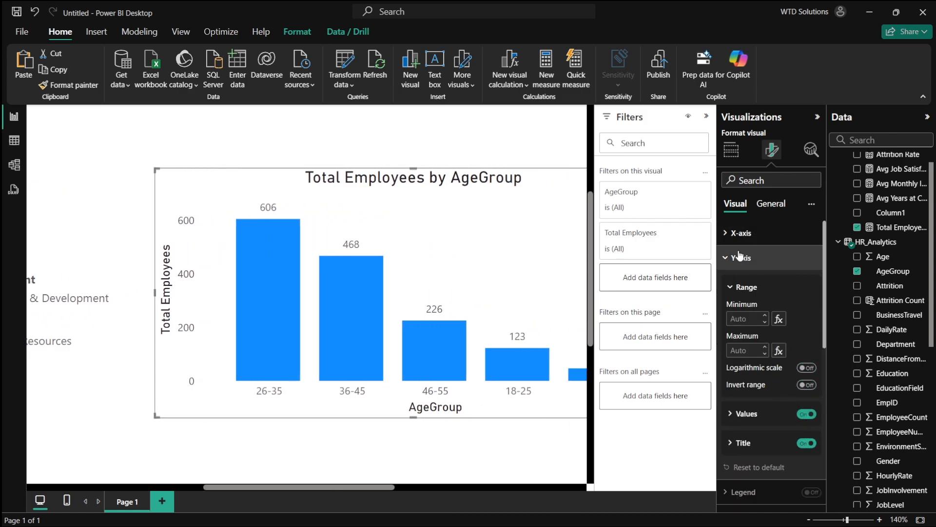
left_click(775, 233)
left_click(805, 263)
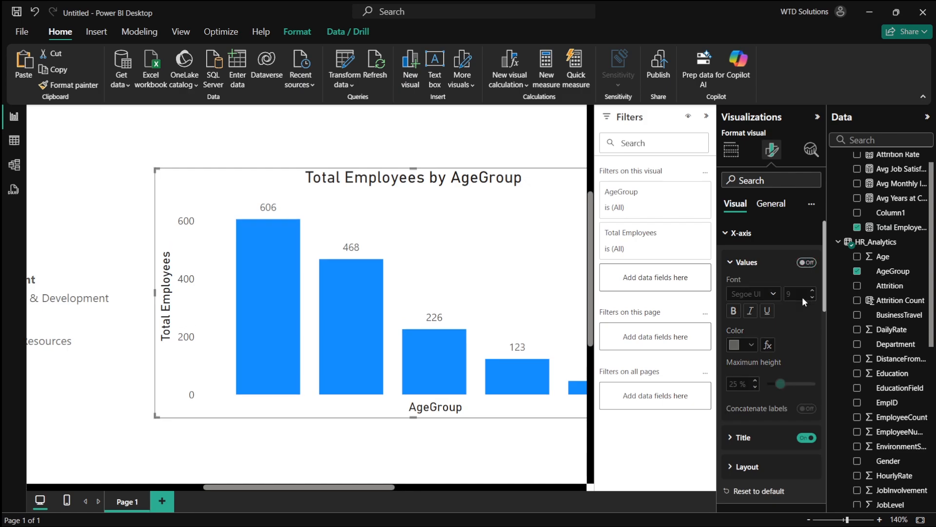
left_click(805, 262)
left_click(805, 438)
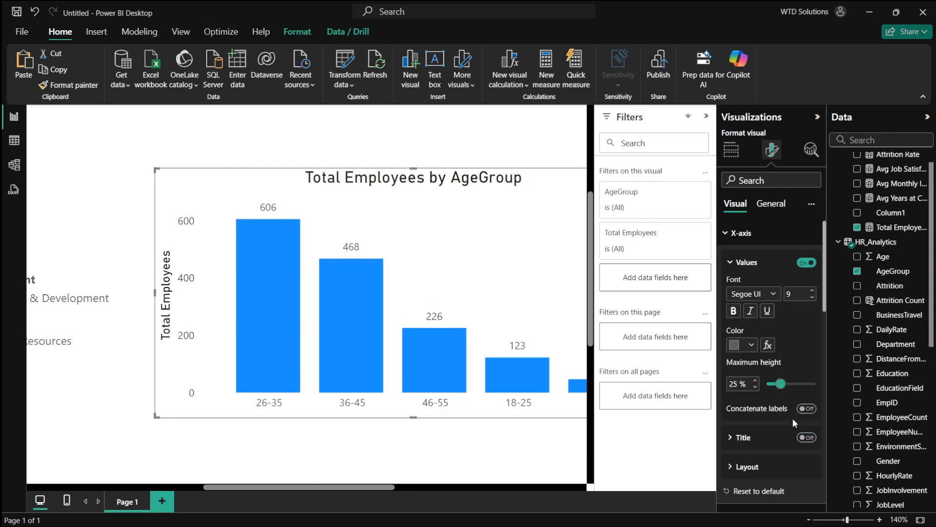
- Hide the Y-axis values and Y-axis title on the age group column chart
scroll(791, 417, "down", 3)
scroll(778, 427, "down", 2)
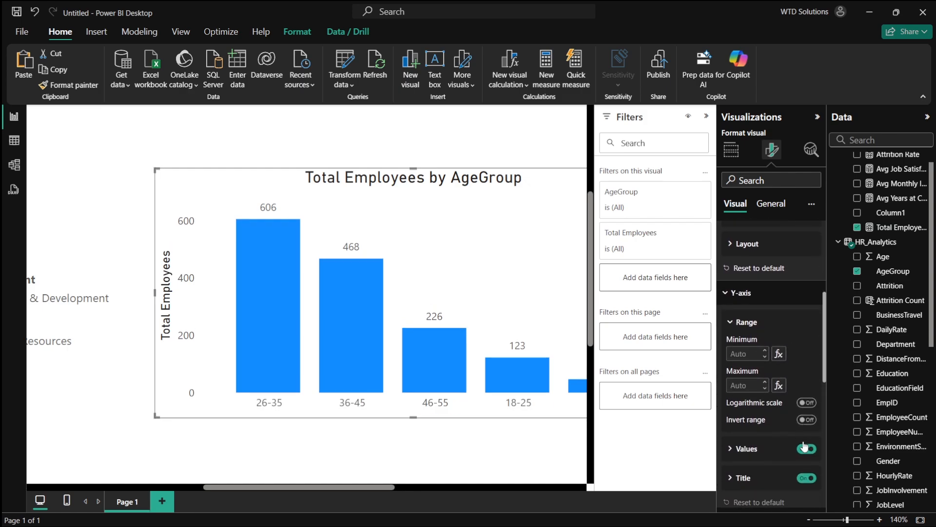
left_click(806, 448)
left_click(807, 478)
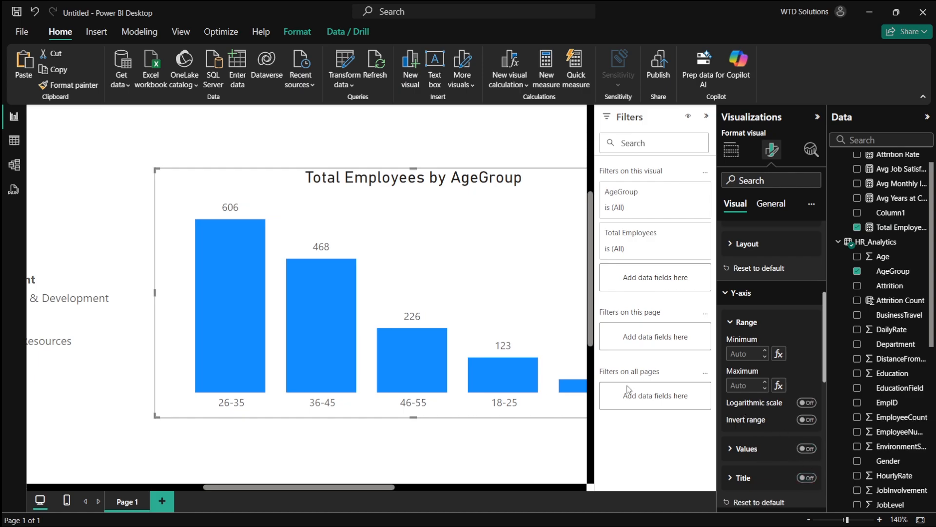
scroll(476, 349, "down", 6)
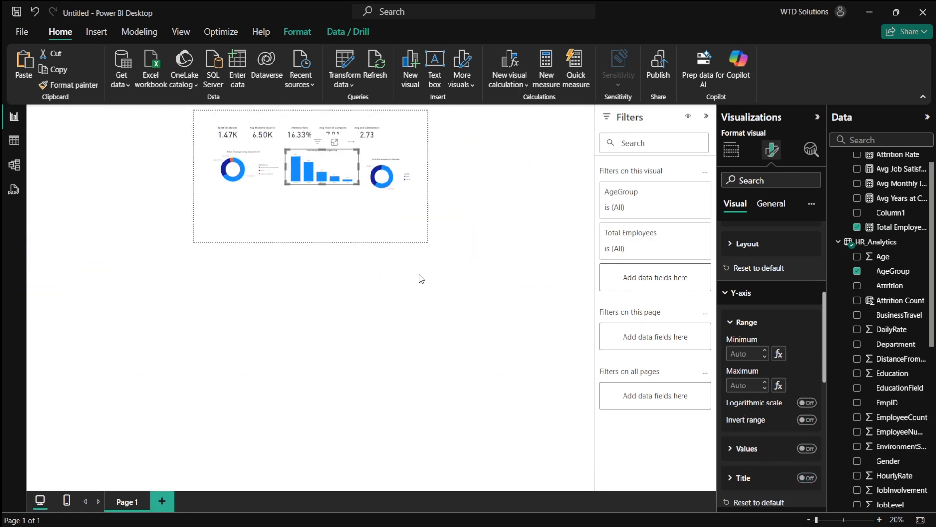
left_click(393, 186)
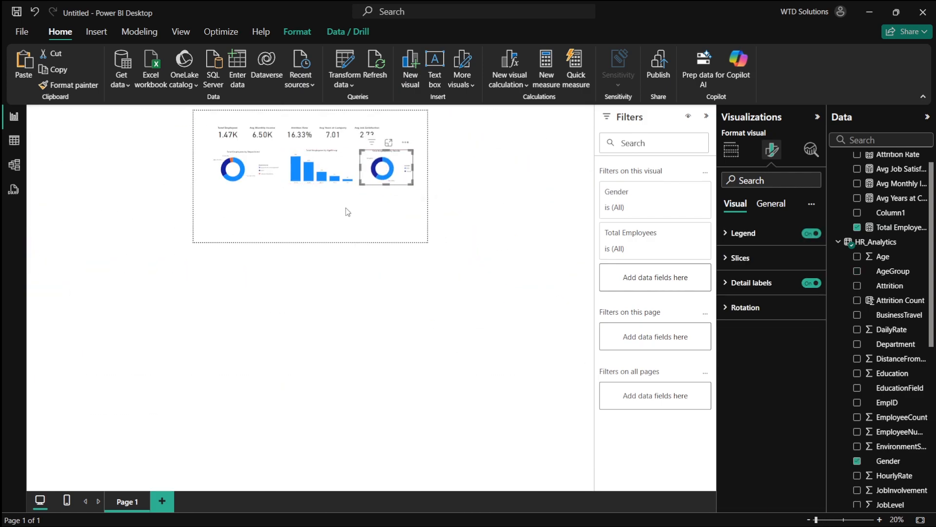
scroll(348, 212, "up", 3)
left_click(368, 356)
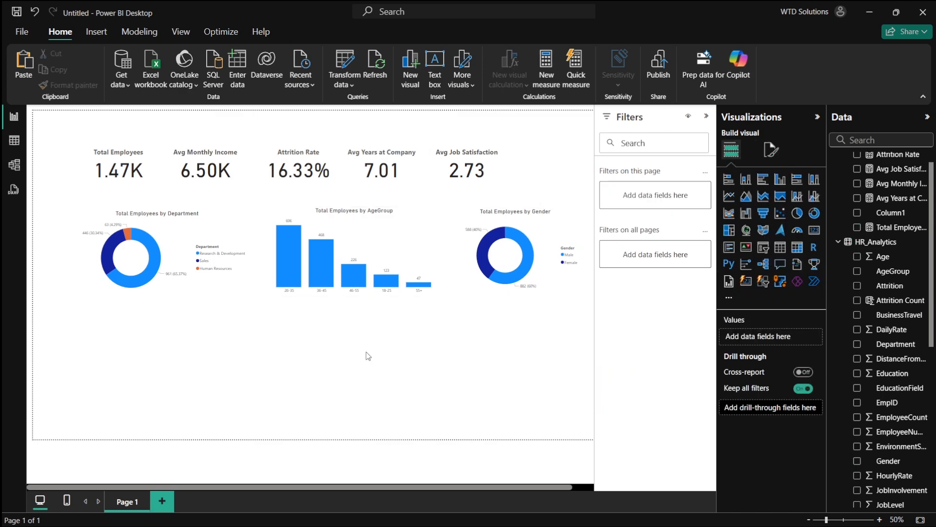
- Check the plan's Department-wise Avg Monthly Income entry and add a visual with Department and Avg Monthly Income below the donut
key("alt+Tab")
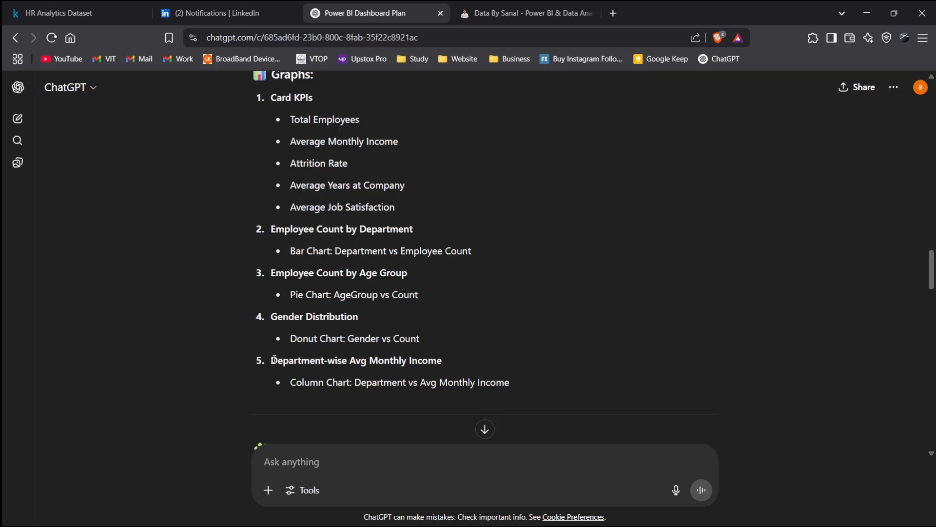
left_click_drag(273, 360, 425, 356)
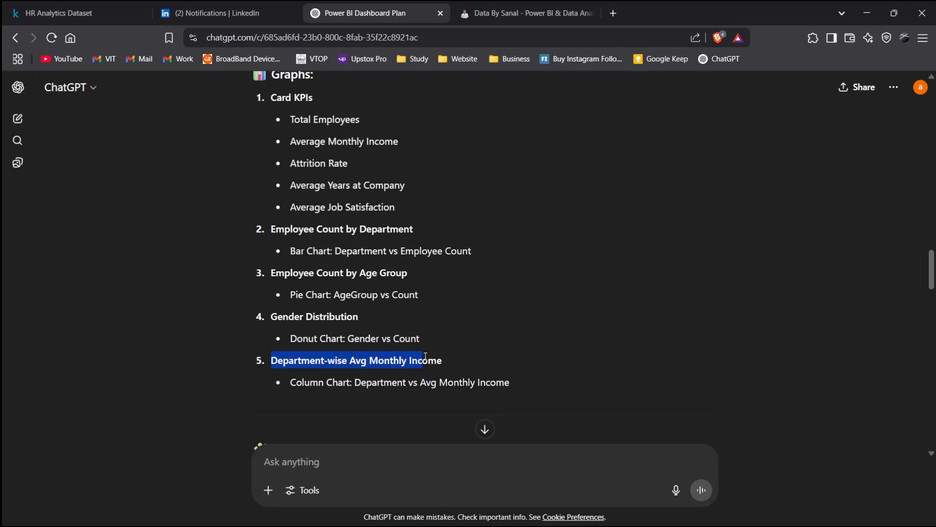
left_click(487, 351)
key("alt+Tab")
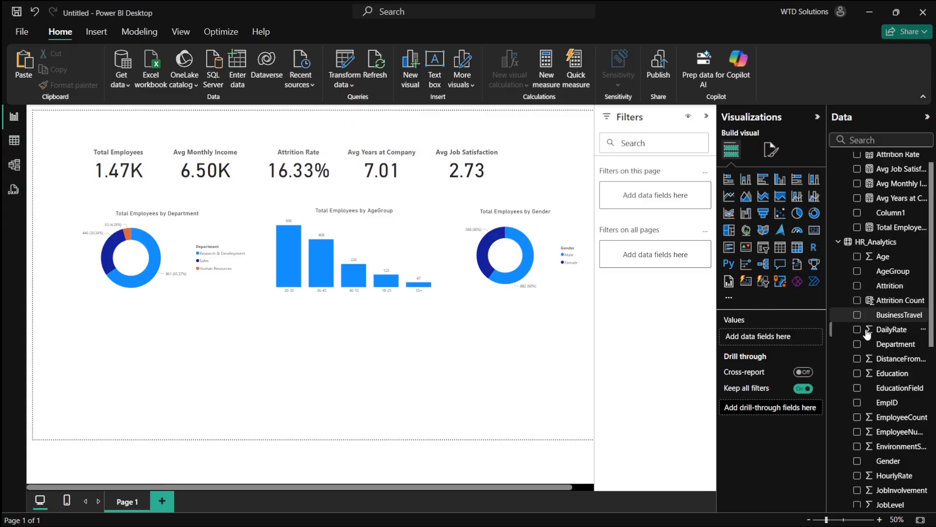
left_click(857, 343)
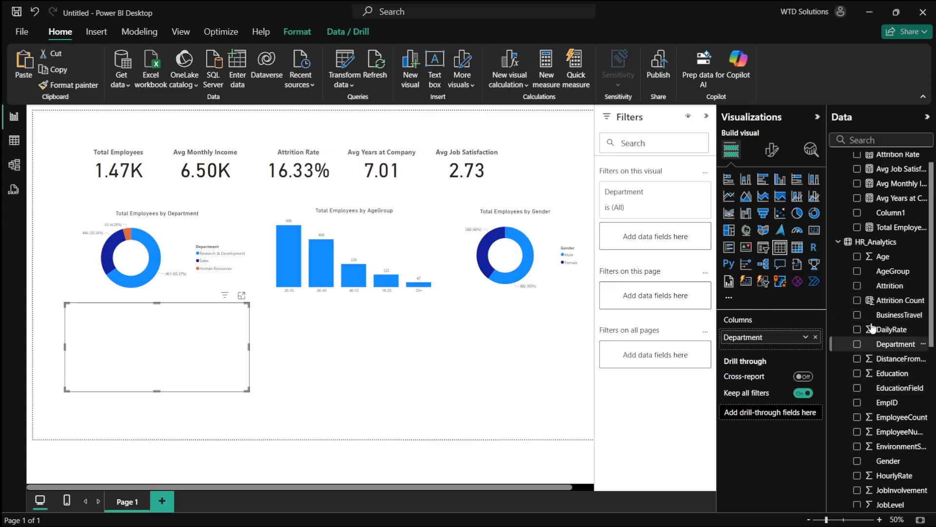
scroll(871, 293, "up", 1)
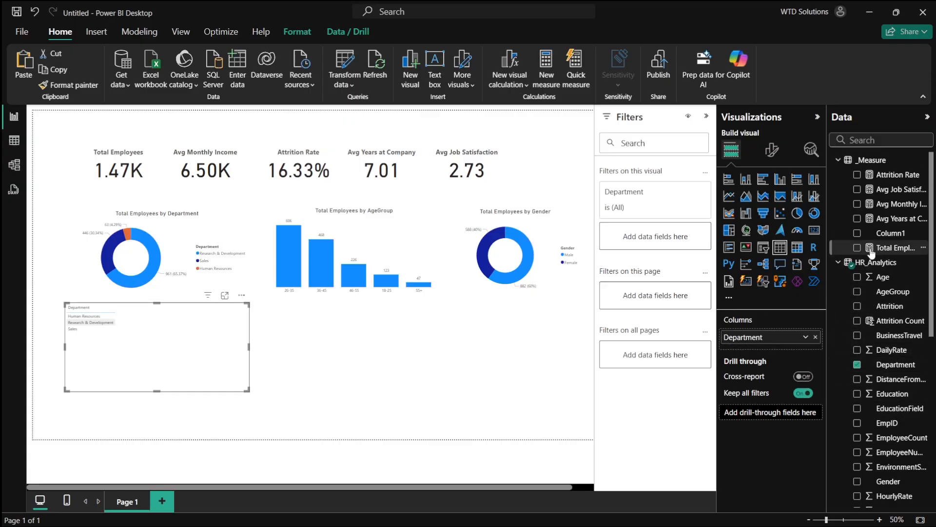
left_click(857, 204)
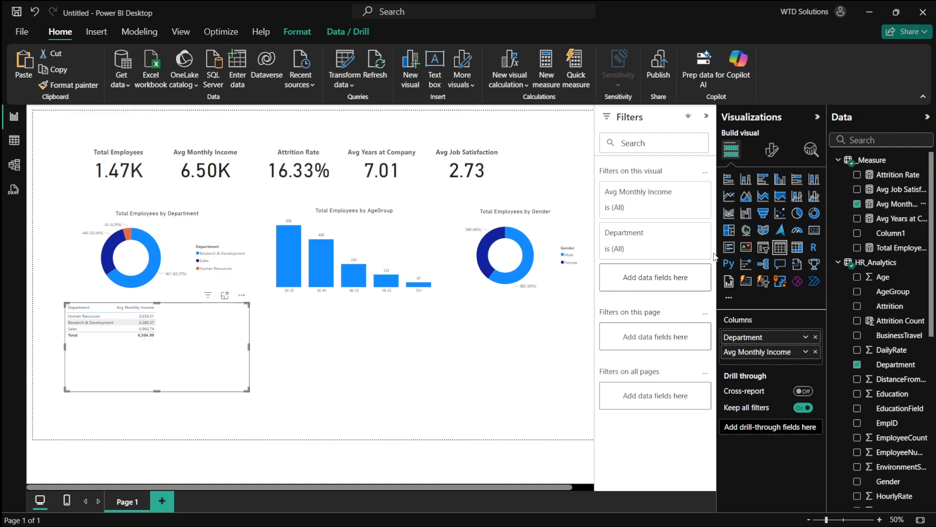
- Check the plan's chart type and turn the new visual into a column chart of Avg Monthly Income by Department
key("alt+Tab")
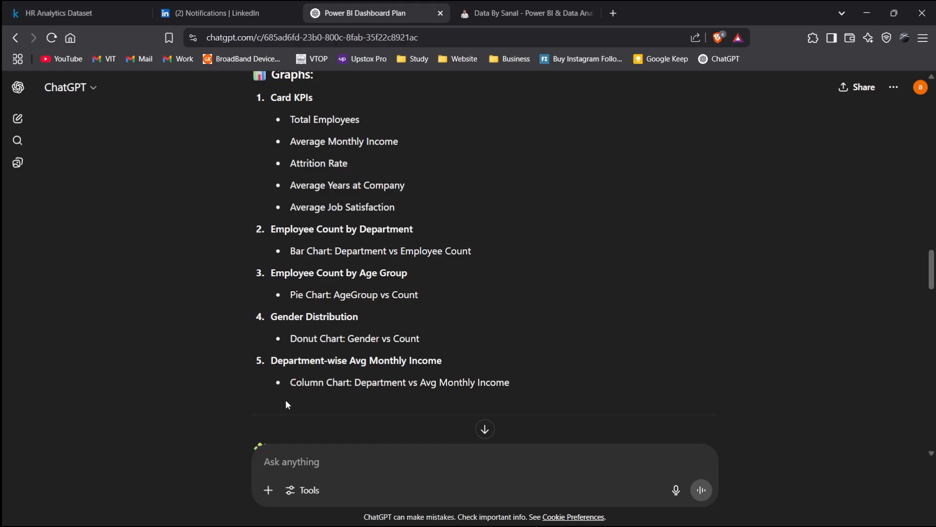
double_click(294, 388)
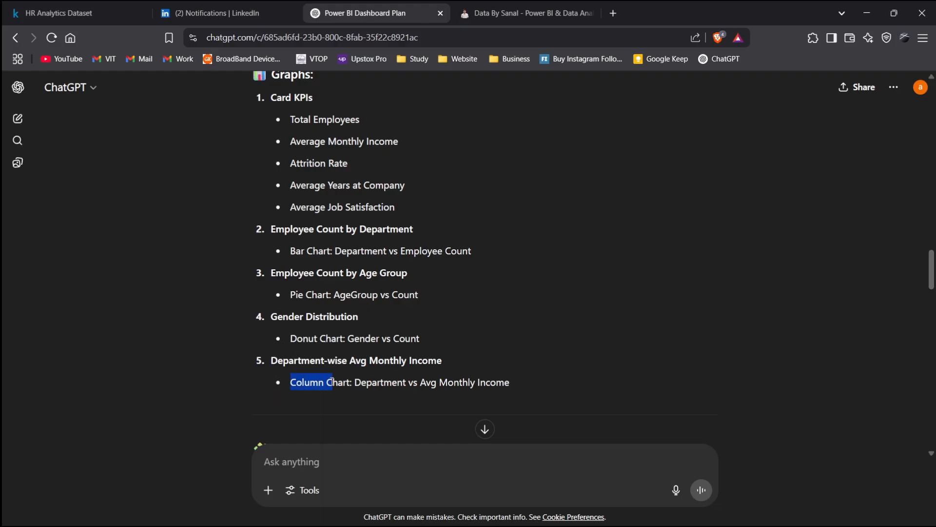
key("alt+Tab")
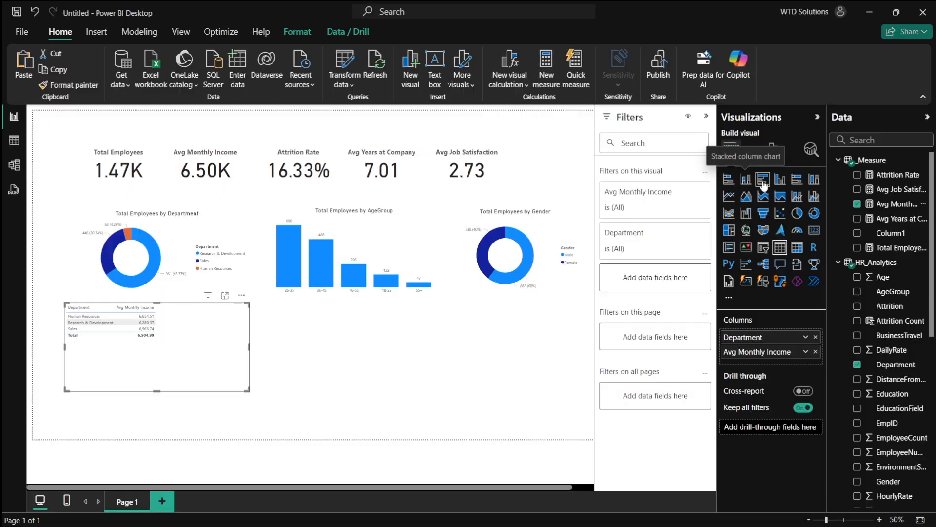
left_click(746, 180)
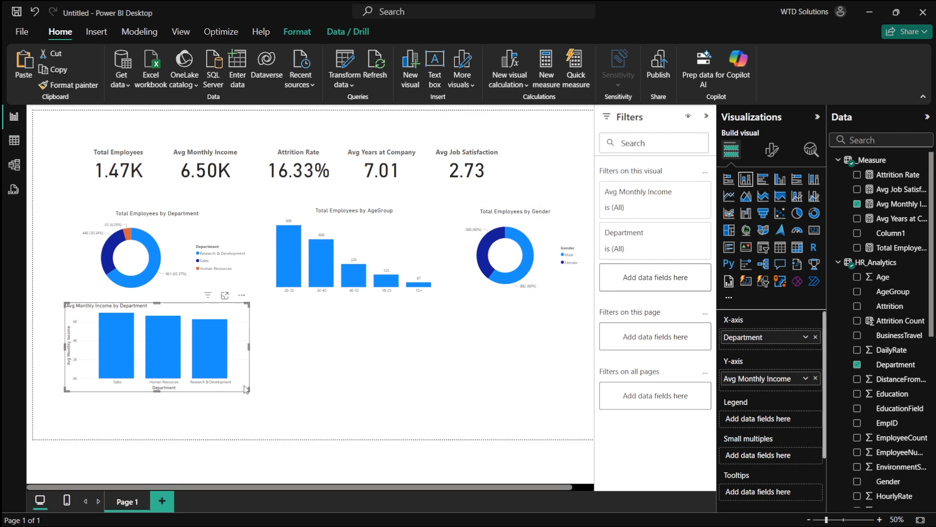
left_click(731, 184)
left_click(747, 181)
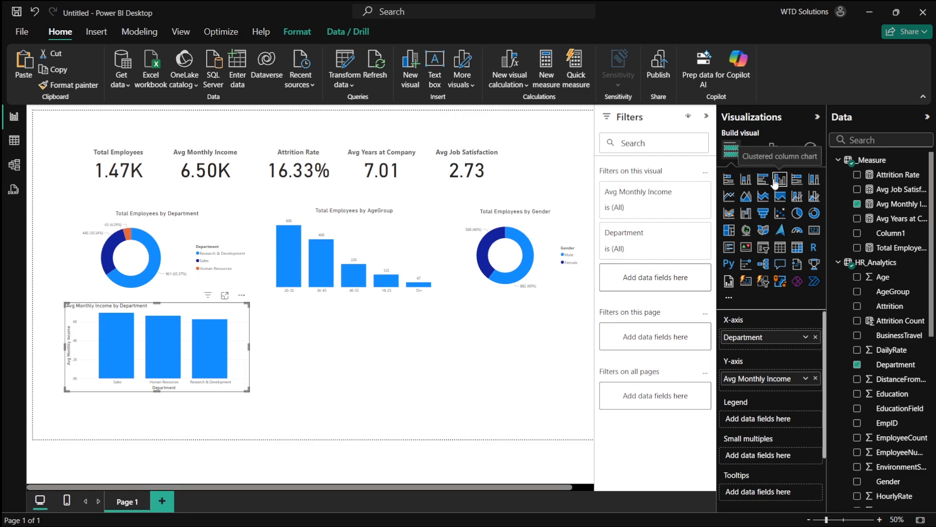
- Copy the age group column chart's formatting onto the Avg Monthly Income by Department chart with Format Painter
scroll(246, 372, "up", 10)
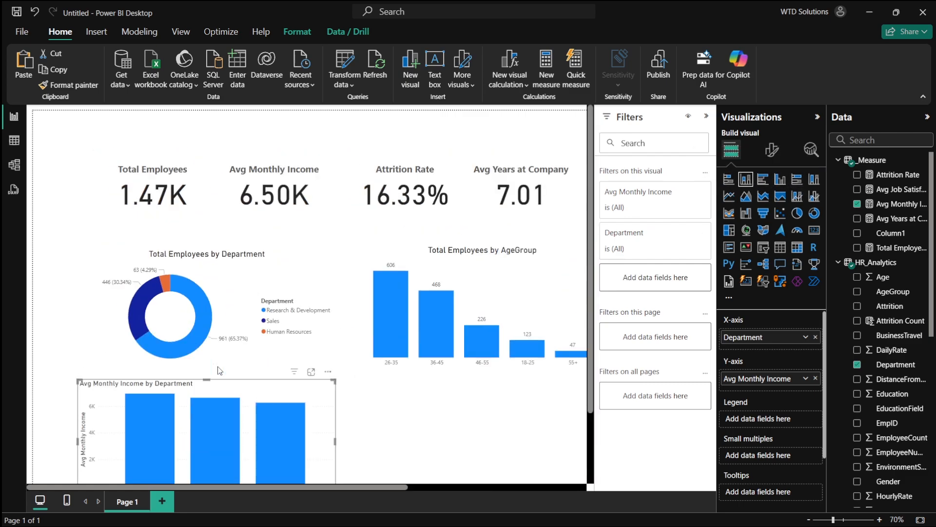
scroll(283, 369, "down", 5)
scroll(354, 343, "down", 10)
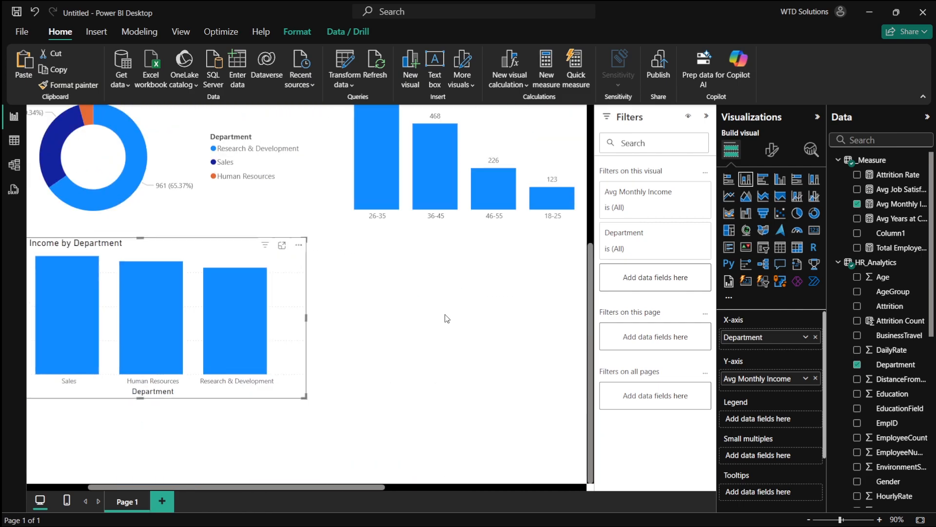
scroll(349, 201, "up", 4)
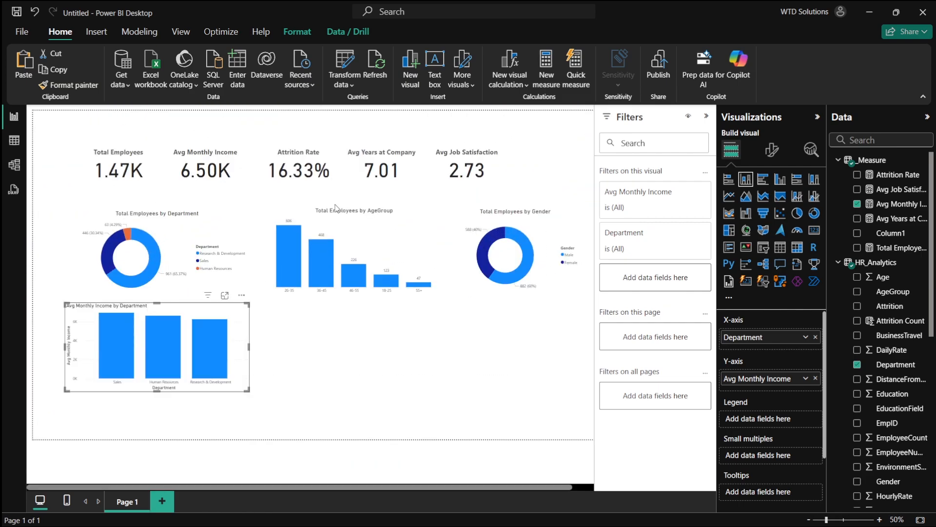
left_click(337, 210)
left_click(68, 85)
left_click(163, 341)
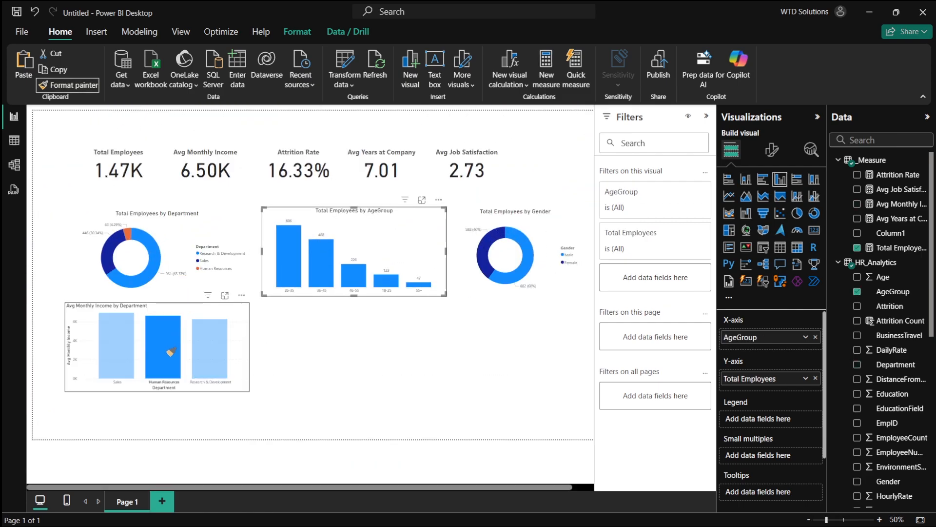
left_click(236, 352)
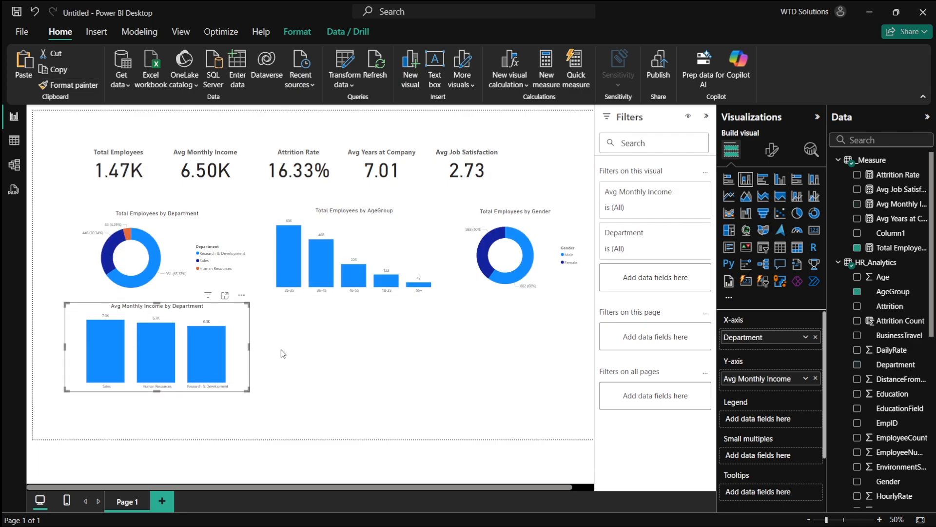
- Rename the income chart's Y-axis field to Monthly Income
scroll(271, 386, "up", 4)
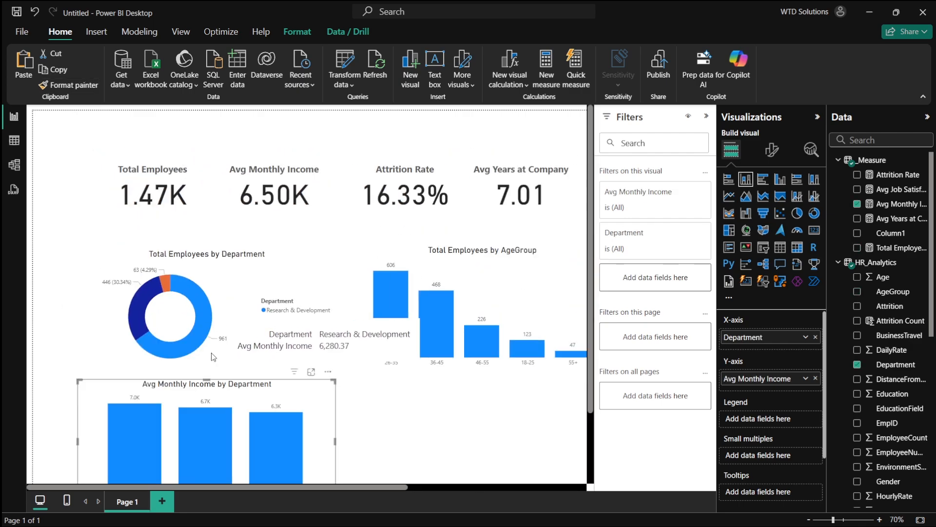
scroll(272, 386, "down", 4)
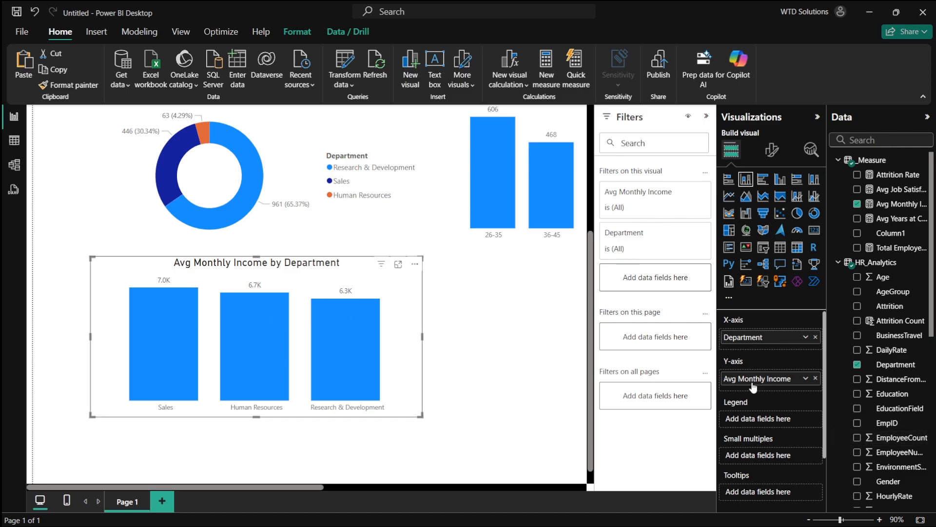
key("BackSpace")
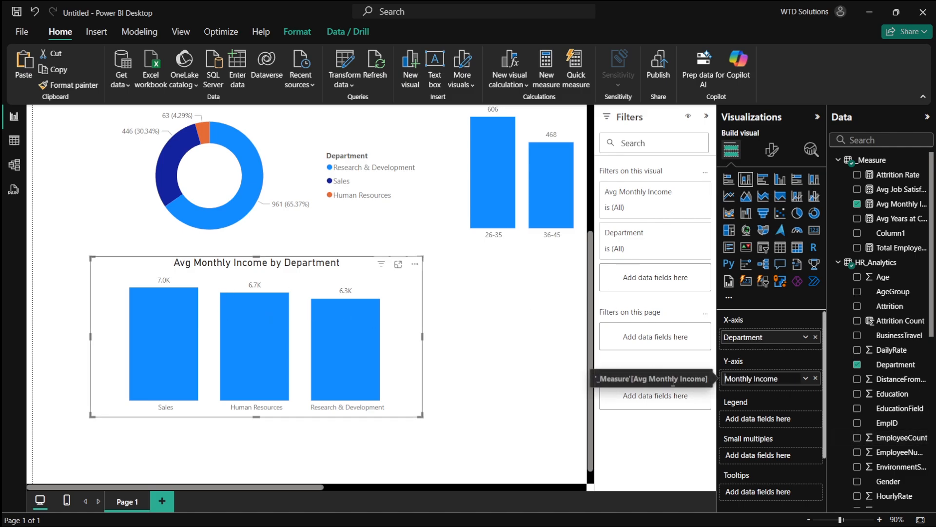
key("Return")
left_click(468, 366)
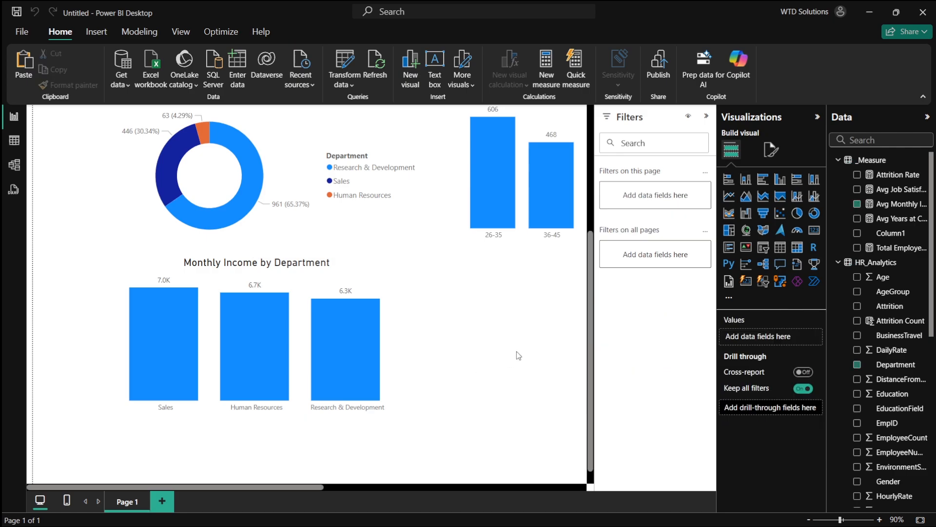
- Replace the income chart's Y-axis measure with the HR_Analytics MonthlyIncome column
left_click(415, 304)
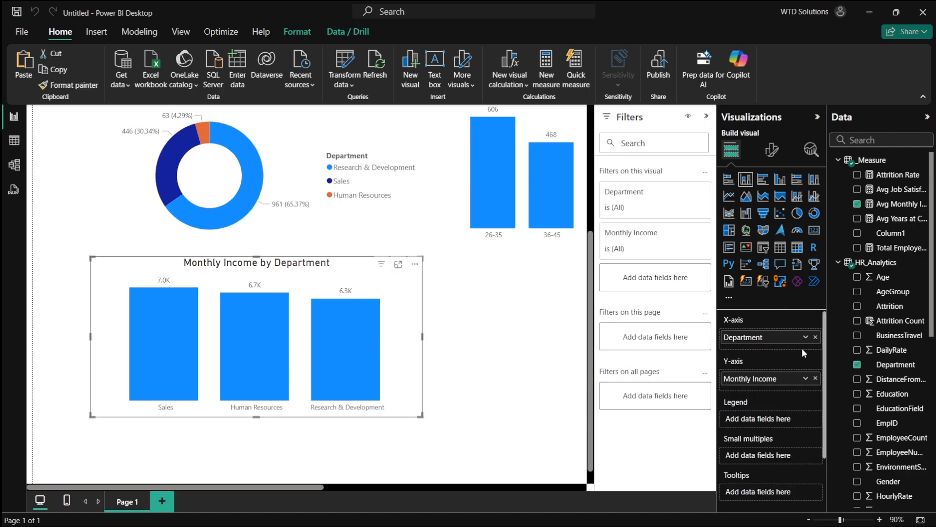
left_click(815, 378)
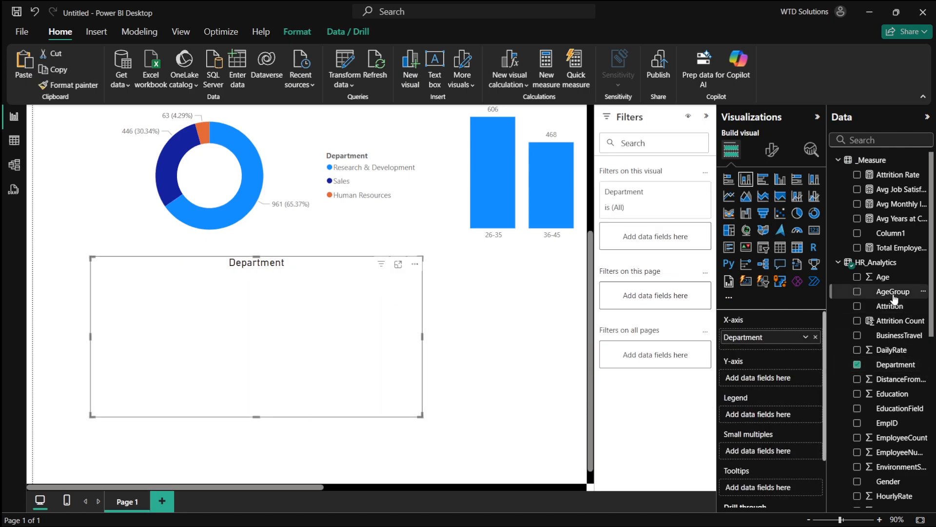
scroll(865, 380, "down", 5)
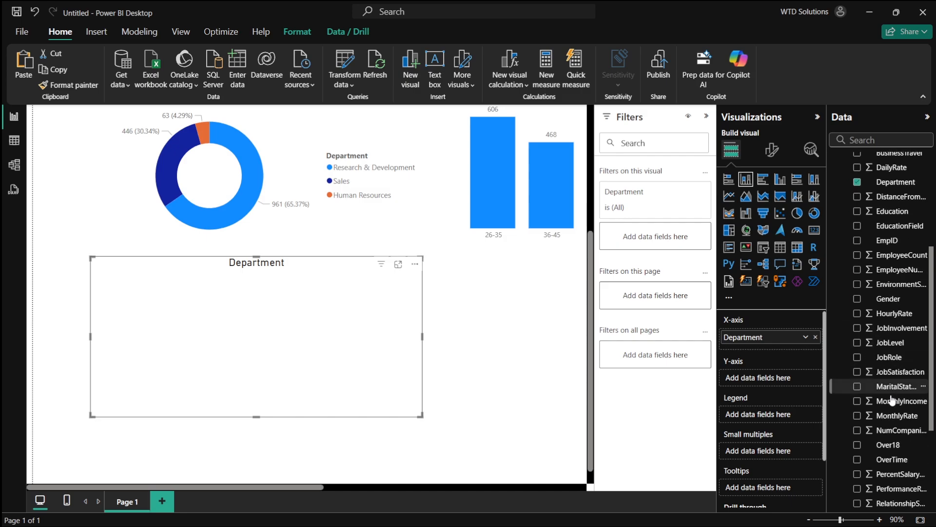
left_click(858, 401)
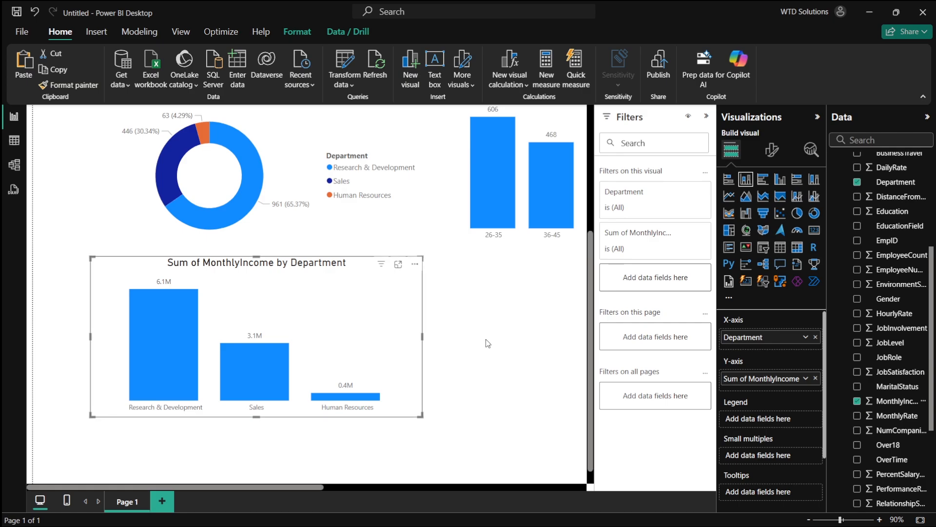
- Rename the Y-axis field Sum of MonthlyIncome to Monthly Income
double_click(742, 379)
key("BackSpace")
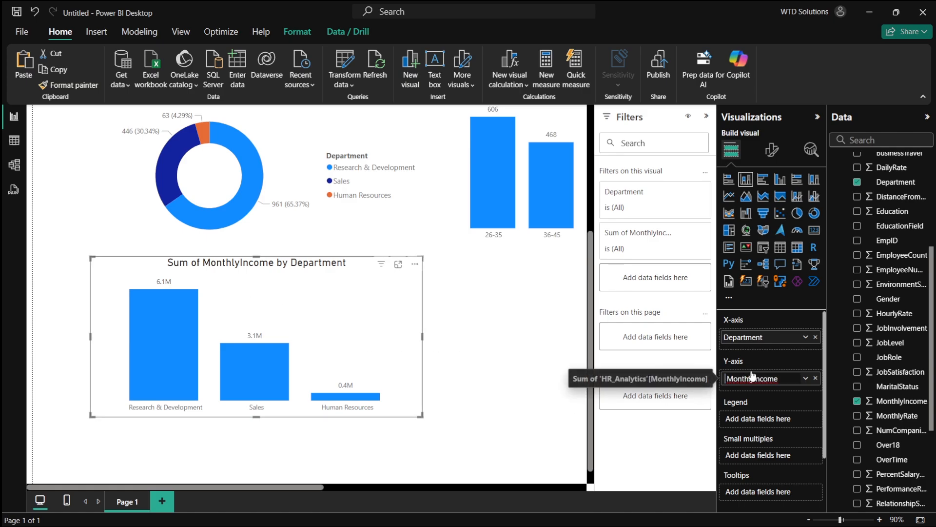
left_click(753, 378)
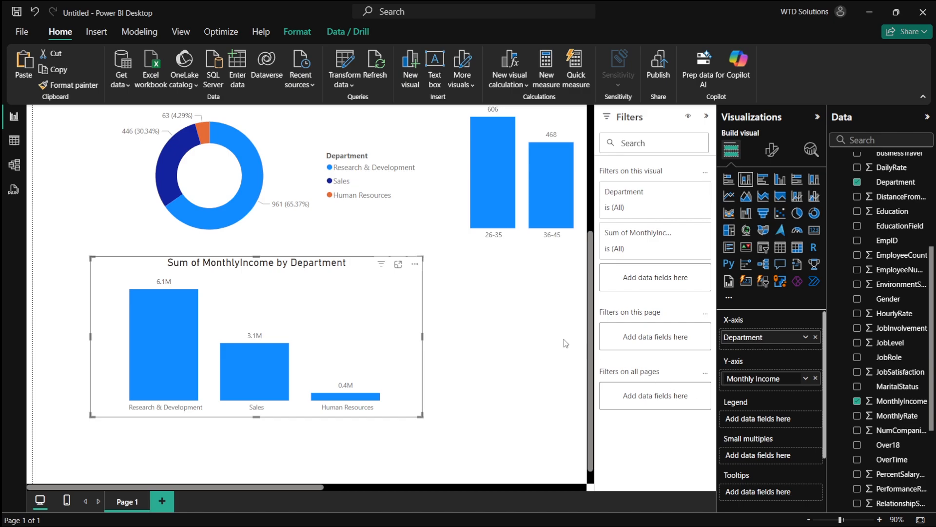
key("Return")
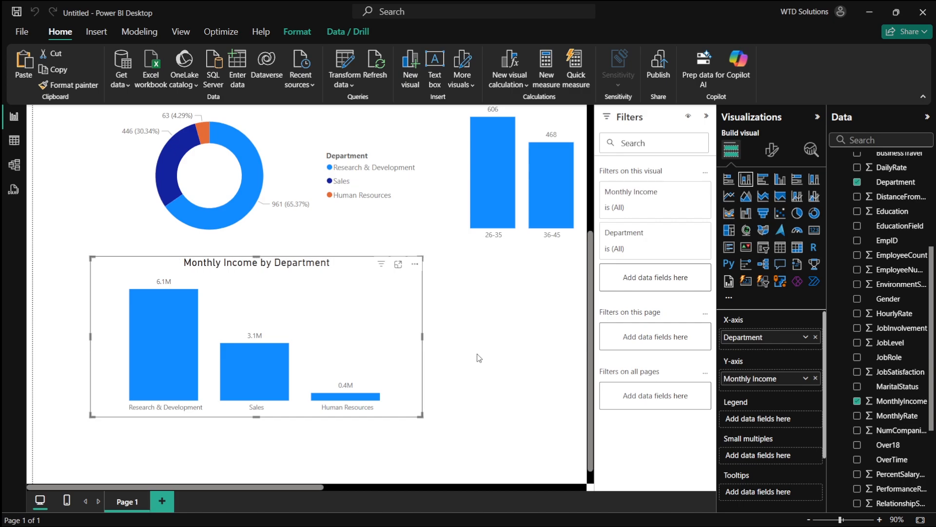
- Move the Monthly Income by Department chart to the centre below the age group chart and nudge the department donut
scroll(477, 352, "down", 5, "ctrl")
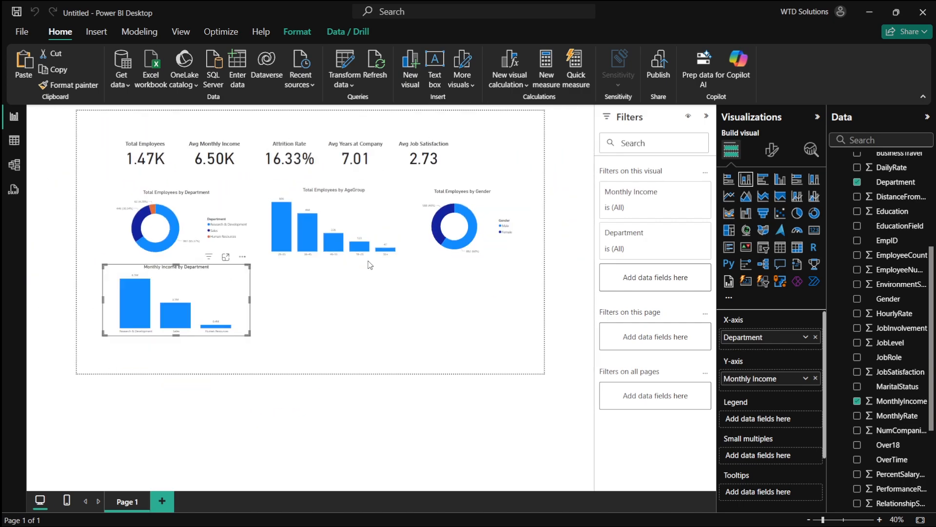
left_click_drag(207, 296, 386, 311)
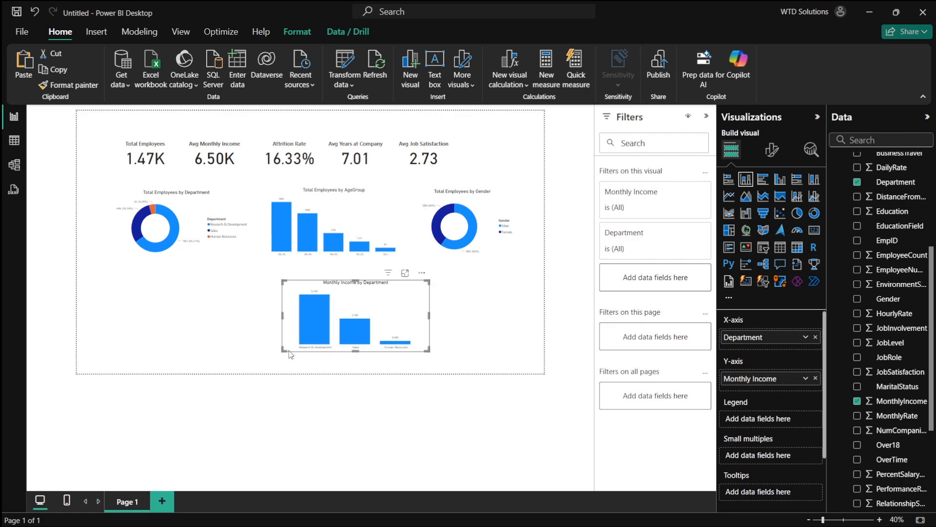
left_click_drag(283, 350, 273, 357)
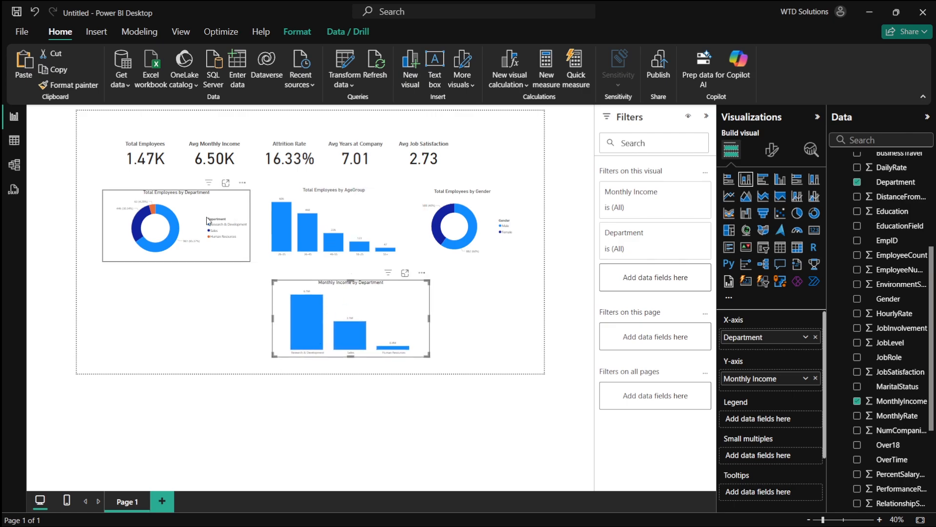
left_click_drag(210, 219, 212, 223)
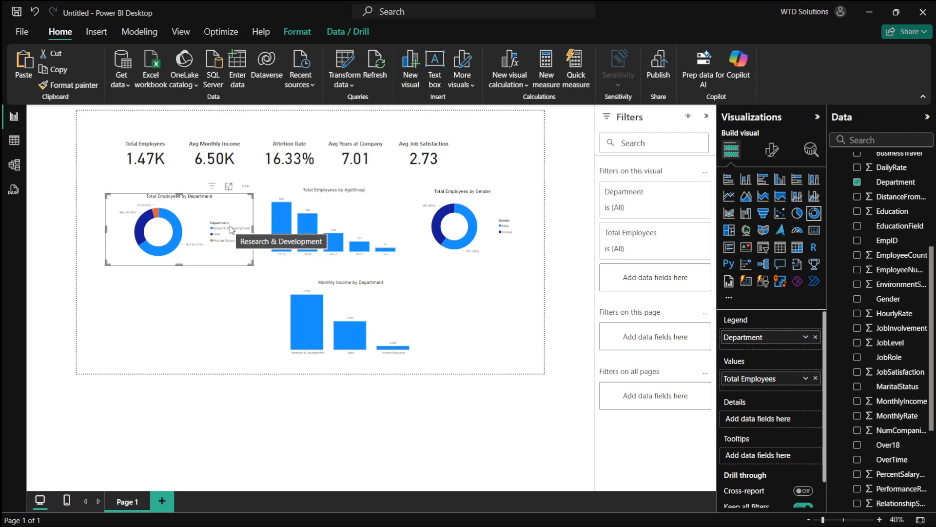
left_click(468, 290)
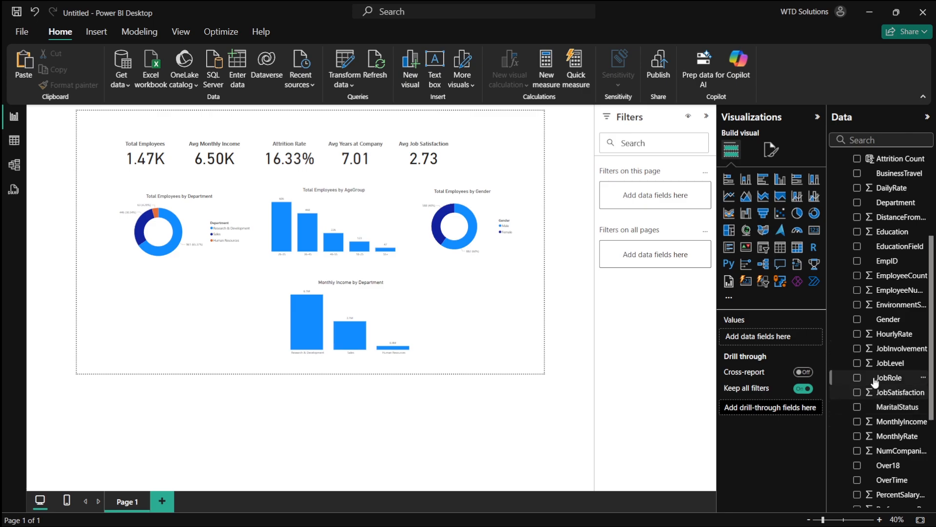
- Create a new column chart of Total Employees by JobSatisfaction, with JobSatisfaction on the X-axis
scroll(872, 251, "up", 3)
left_click(858, 188)
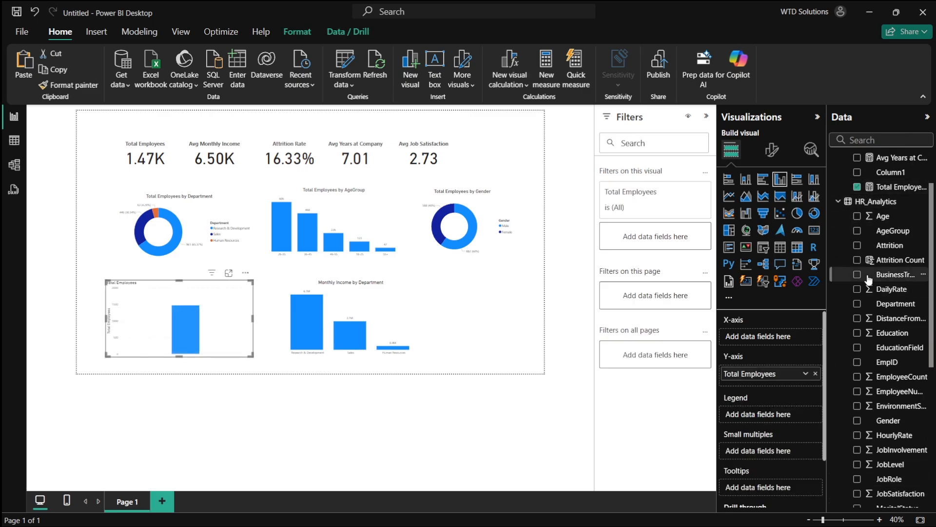
scroll(853, 302, "down", 3)
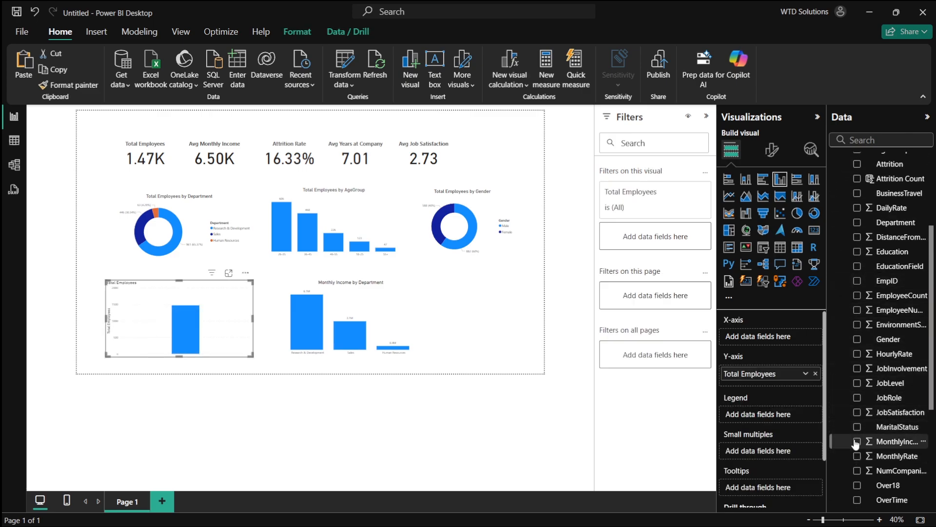
left_click(857, 413)
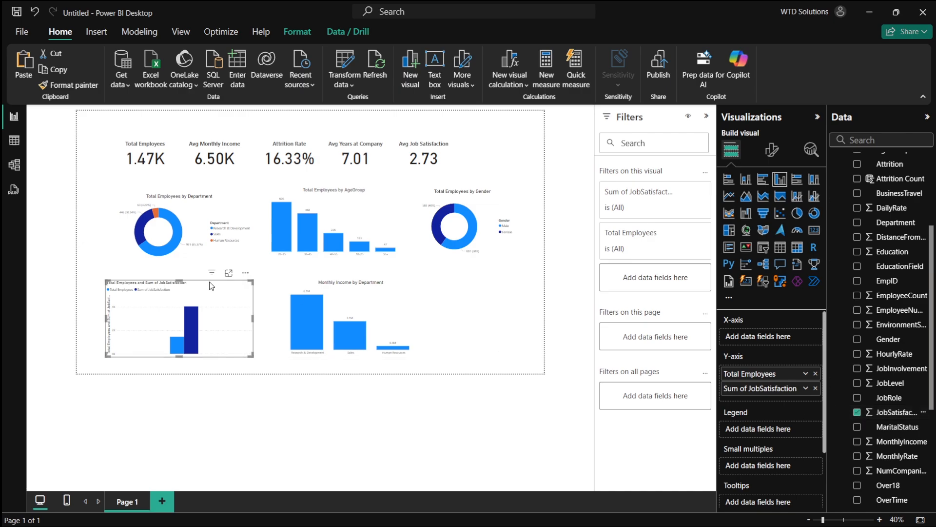
scroll(248, 199, "up", 10)
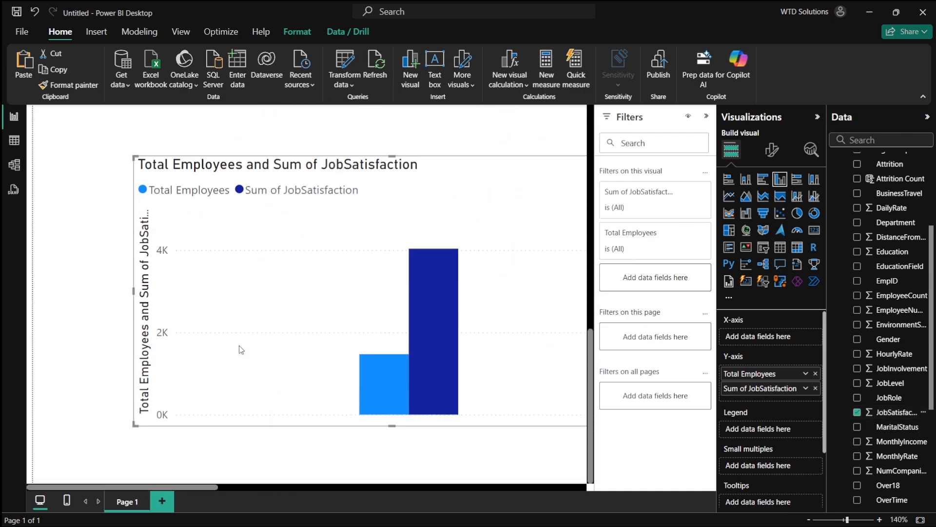
mouse_move(399, 277)
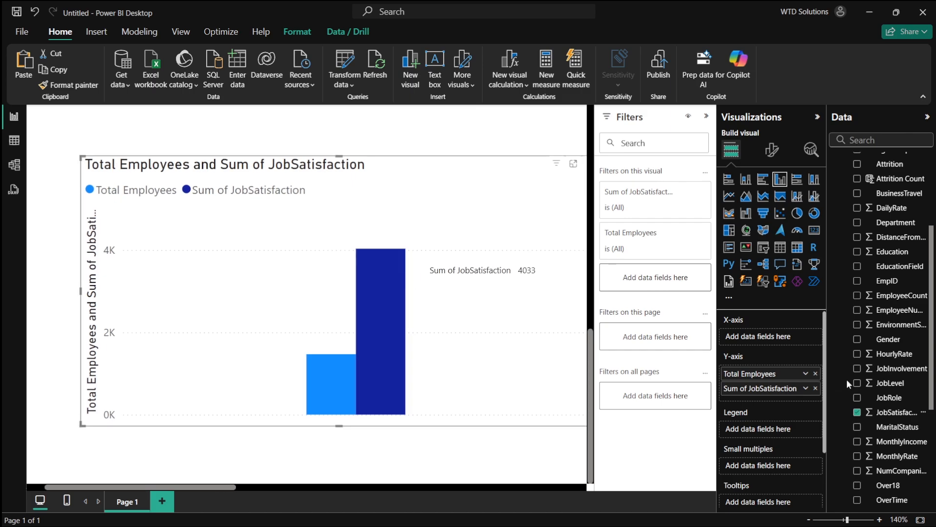
left_click_drag(755, 388, 759, 341)
scroll(549, 370, "right", 3)
scroll(547, 372, "left", 2)
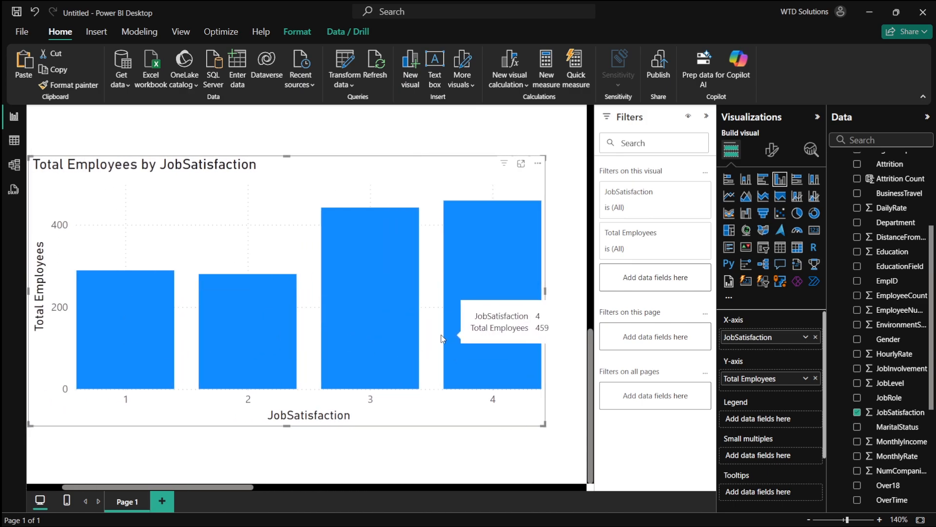
- Copy the age group chart's formatting onto the JobSatisfaction chart with Format Painter
scroll(440, 338, "up", 1)
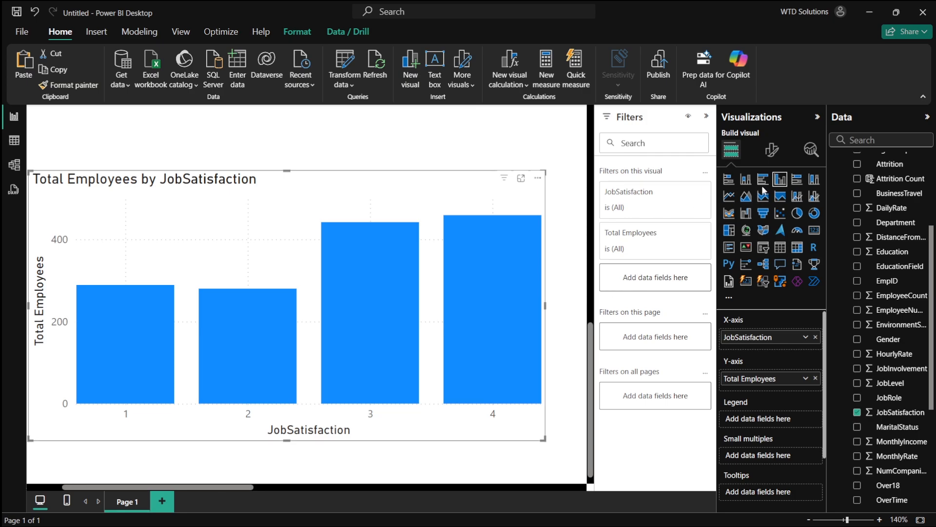
scroll(280, 238, "up", 3)
scroll(308, 233, "down", 4)
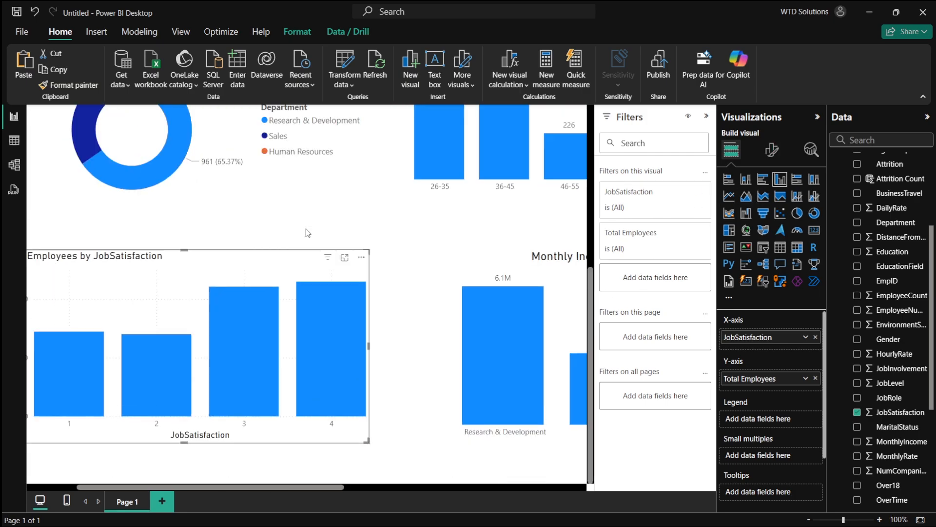
scroll(453, 175, "right", 6)
scroll(437, 182, "up", 1)
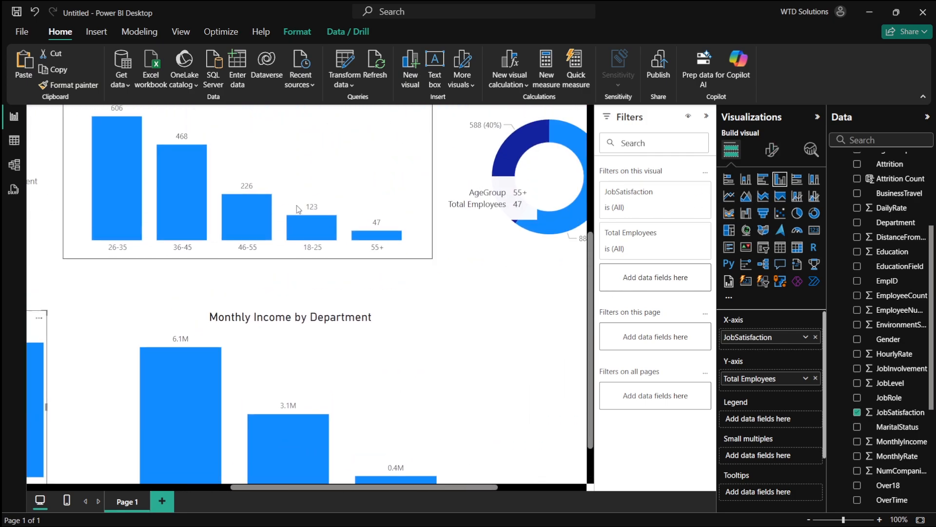
scroll(351, 215, "left", 3)
left_click(350, 215)
scroll(341, 244, "left", 4)
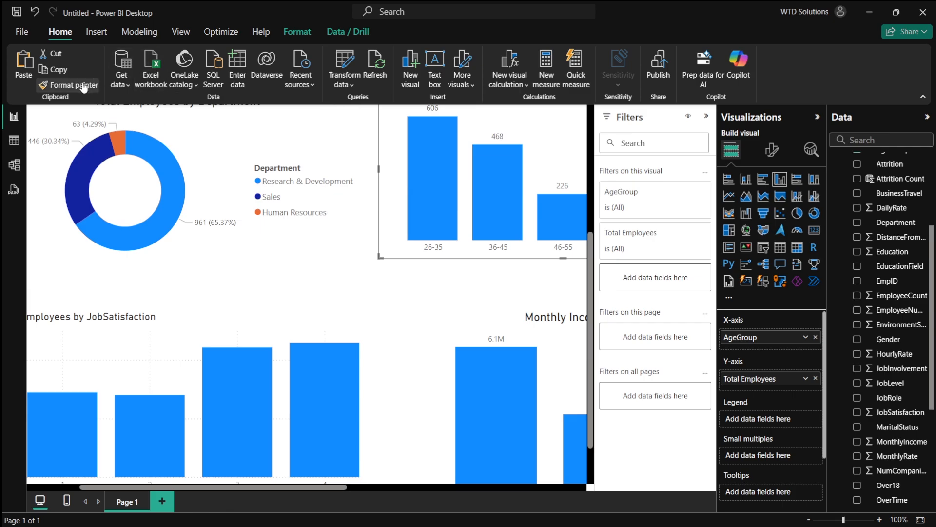
left_click(68, 85)
left_click(230, 327)
- Change the JobSatisfaction chart into a treemap
scroll(229, 327, "left", 3)
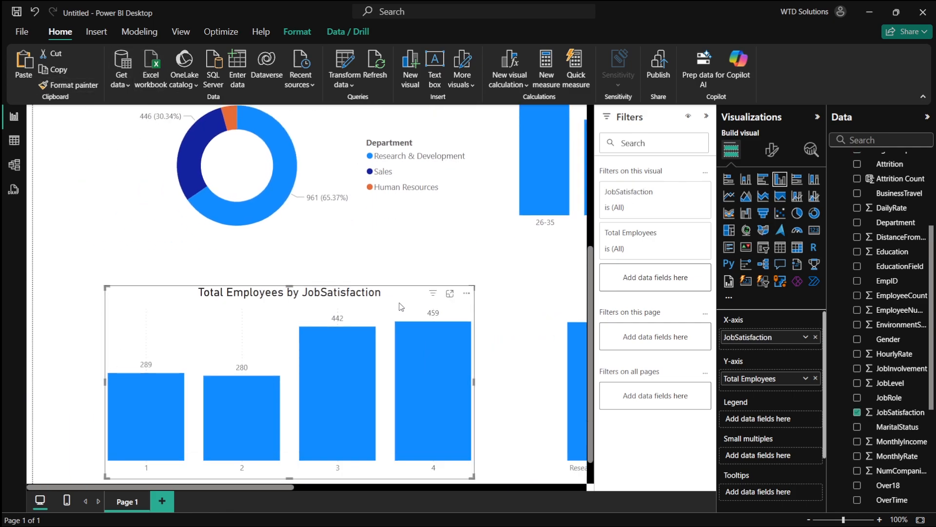
scroll(404, 295, "down", 1)
scroll(478, 291, "right", 3)
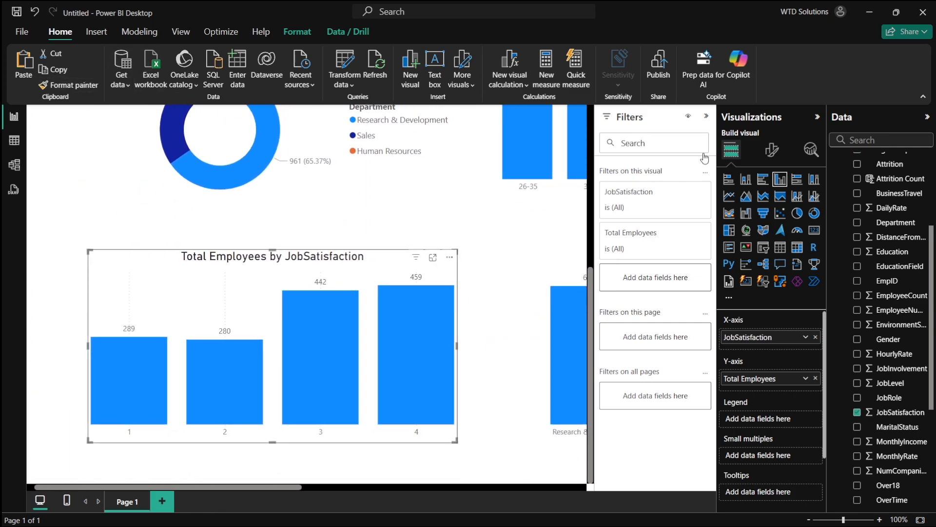
left_click(769, 151)
left_click(731, 150)
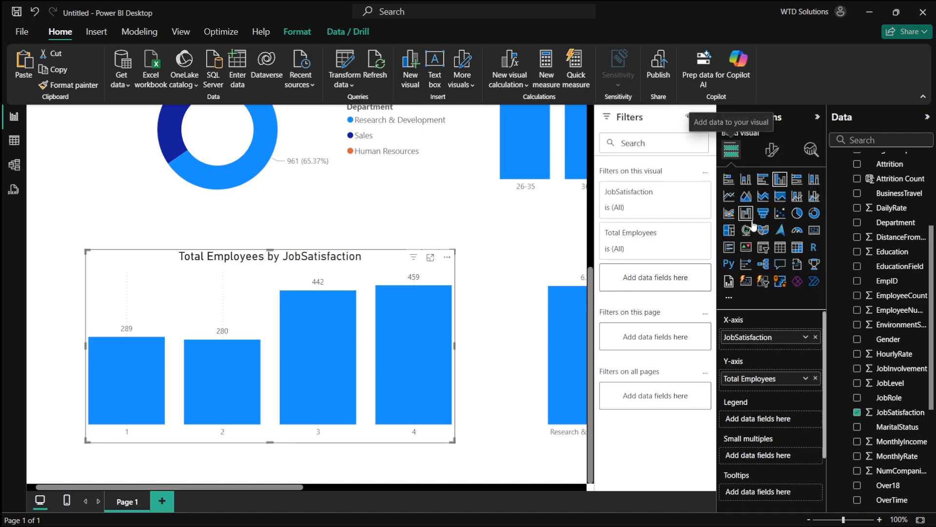
left_click(729, 229)
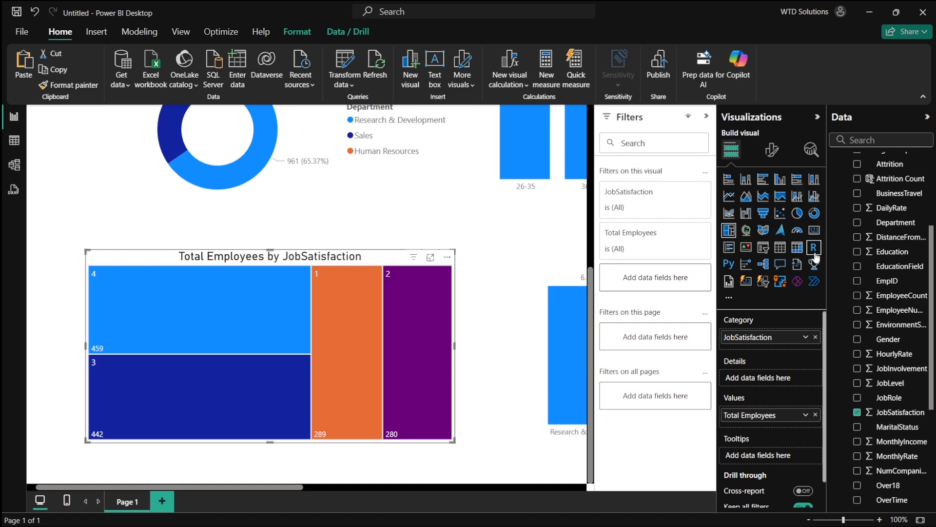
- Convert the Monthly Income by Department column chart into a stacked bar chart
scroll(496, 213, "right", 3)
scroll(495, 213, "down", 5)
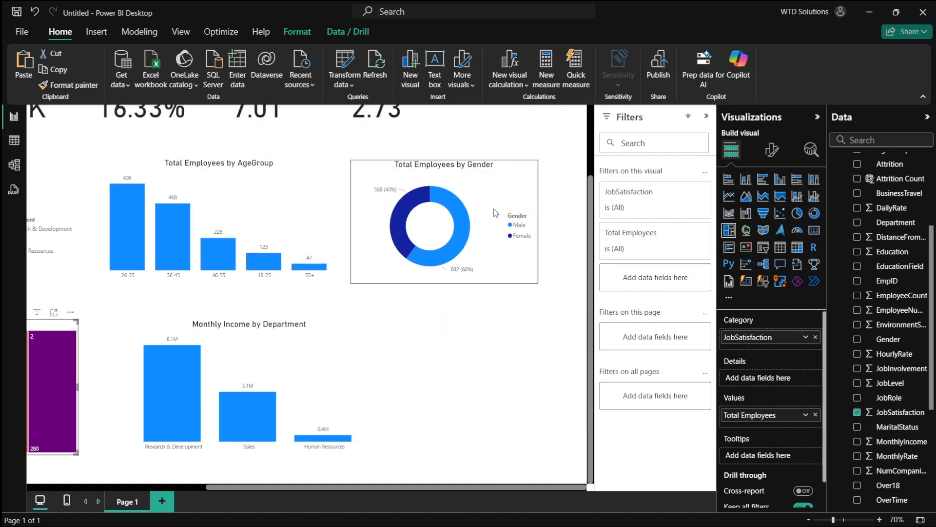
left_click(408, 368)
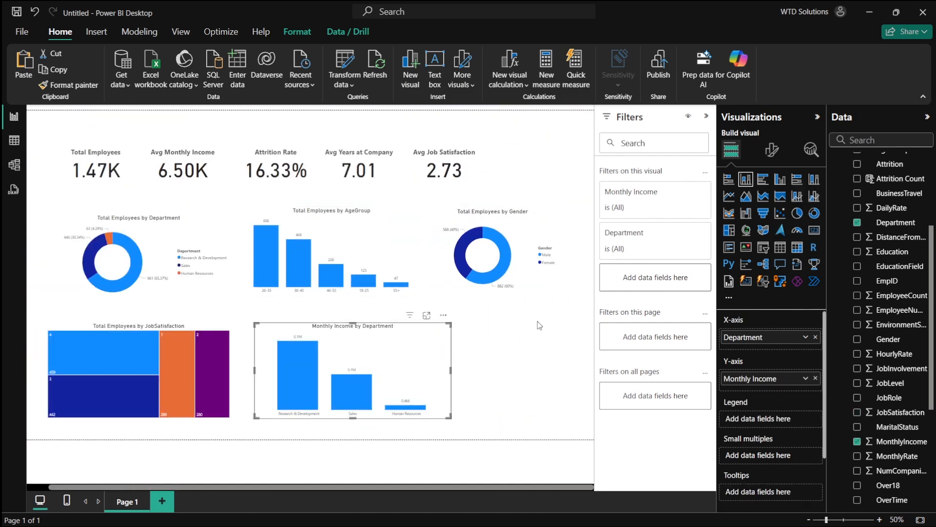
left_click(728, 179)
left_click(525, 358)
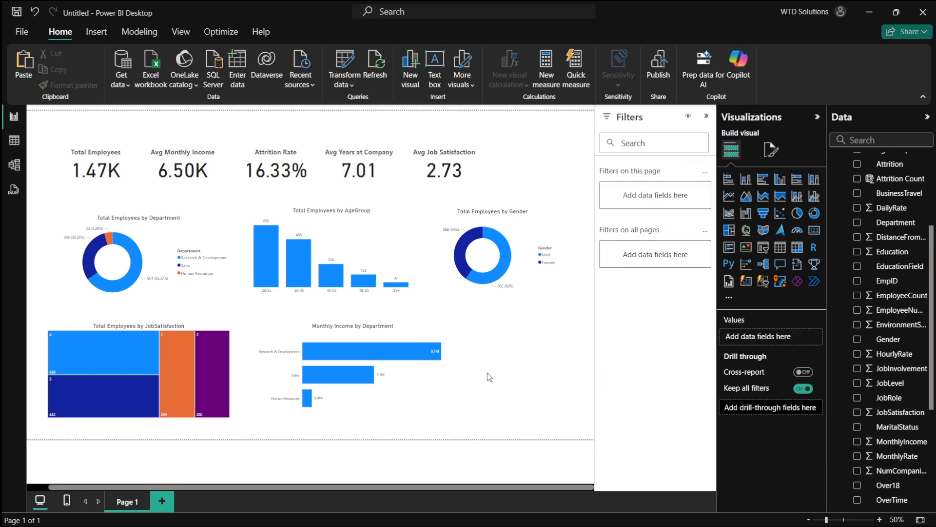
left_click(512, 272)
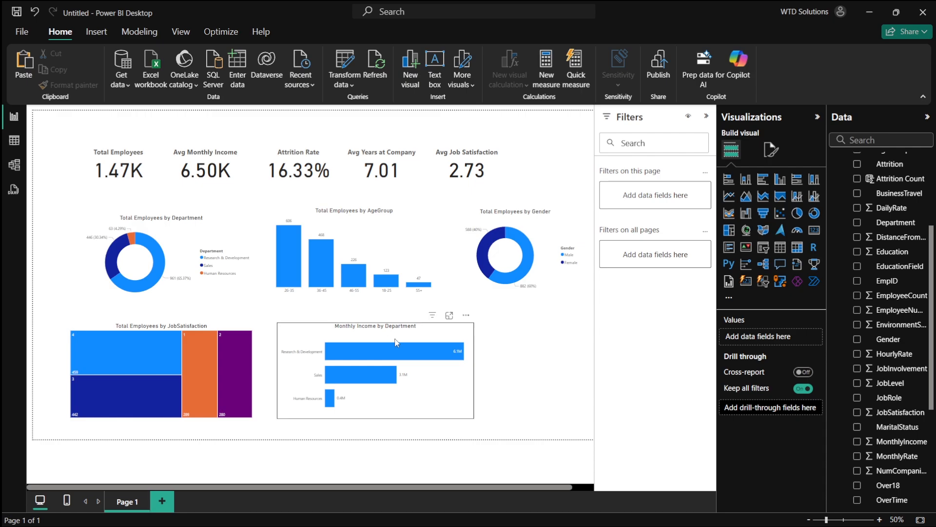
- Switch to the Grey_minimalist PowerPoint presentation holding the dashboard background layout
key("alt+Tab")
key("alt+Tab")
key("alt+Tab")
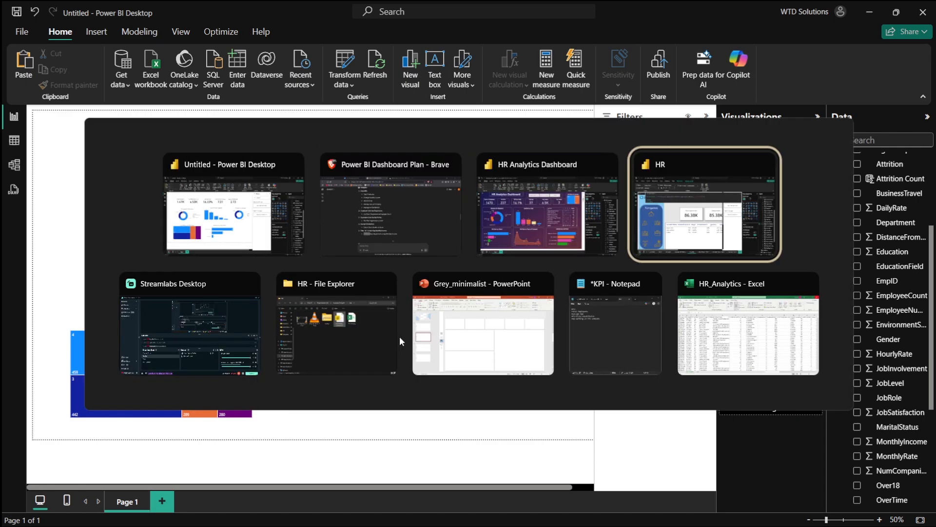
left_click(470, 334)
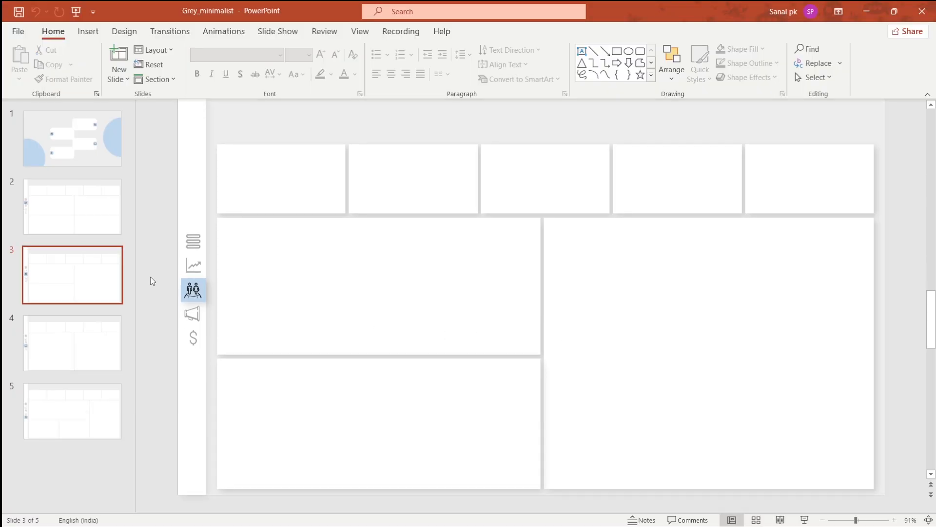
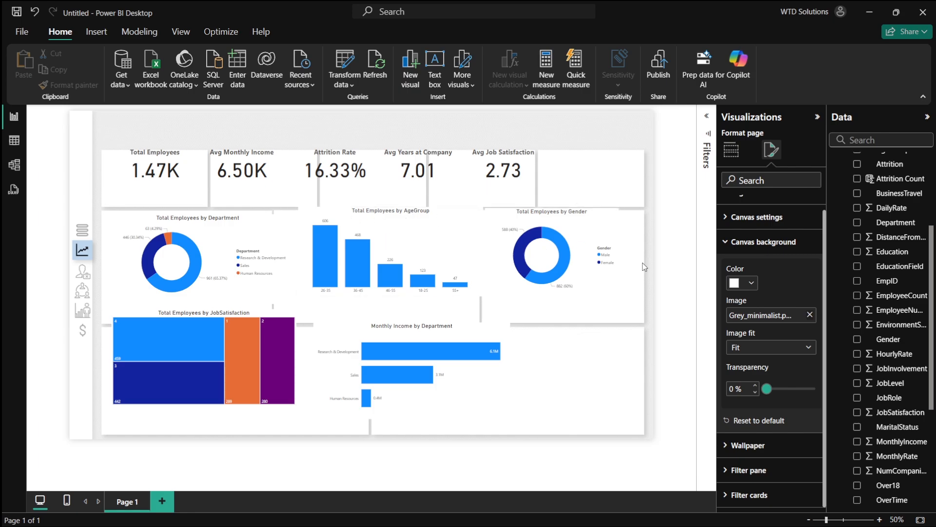
- Turn off the background of the Total Employees by Department donut chart
mouse_move(207, 269)
left_mouse_down()
mouse_move(207, 306)
mouse_move(203, 263)
left_mouse_up()
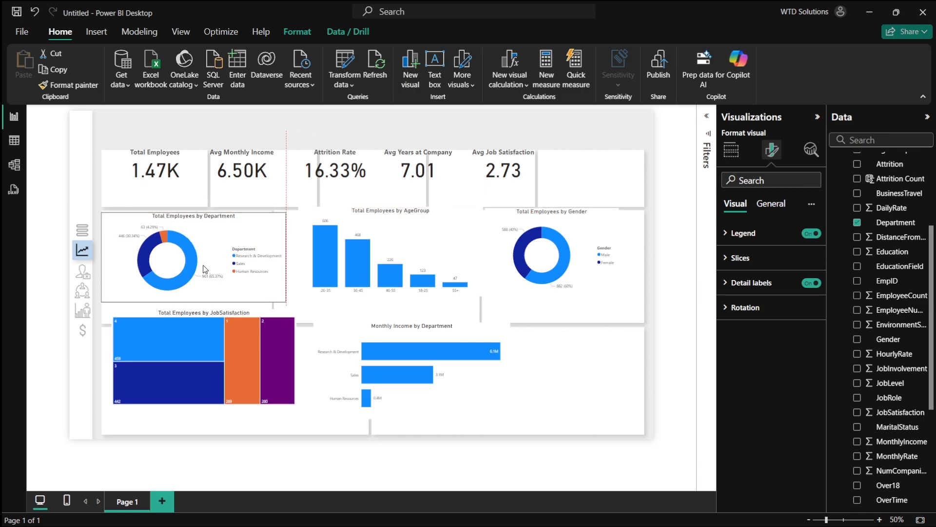
left_click(766, 205)
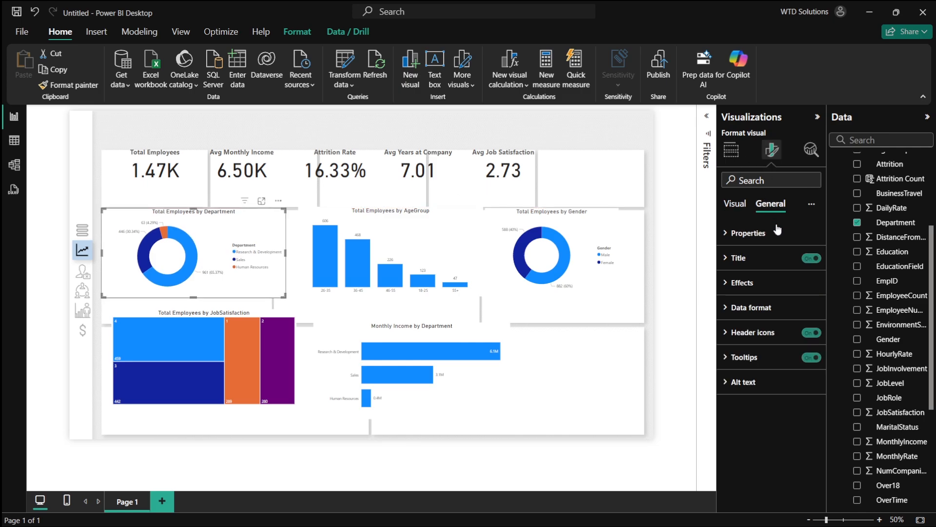
left_click(778, 283)
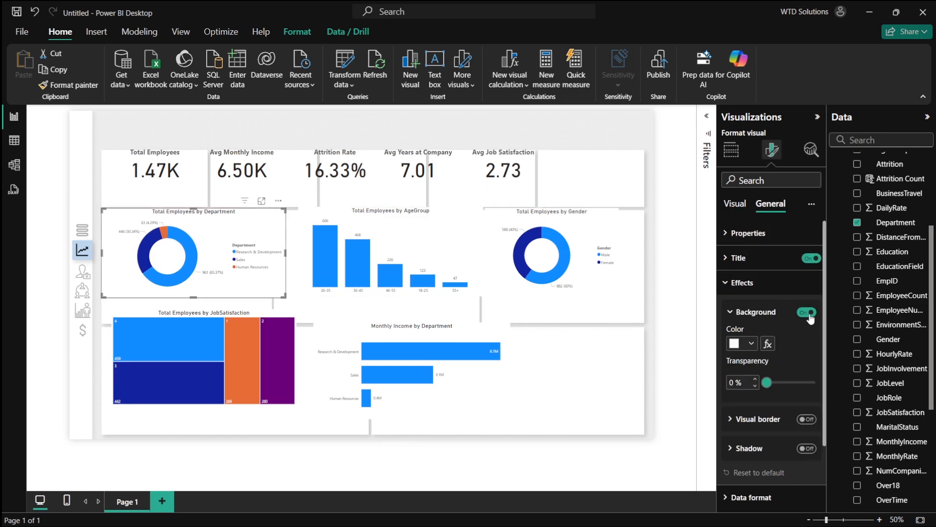
scroll(811, 367, "down", 2)
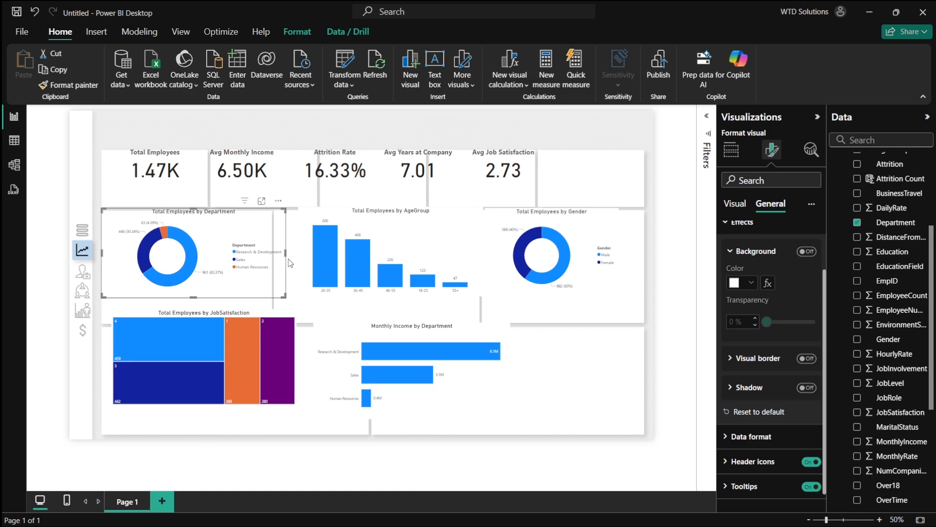
- Resize the Department donut chart so it fills its panel in the background layout
left_click_drag(286, 252, 268, 257)
scroll(229, 259, "up", 2)
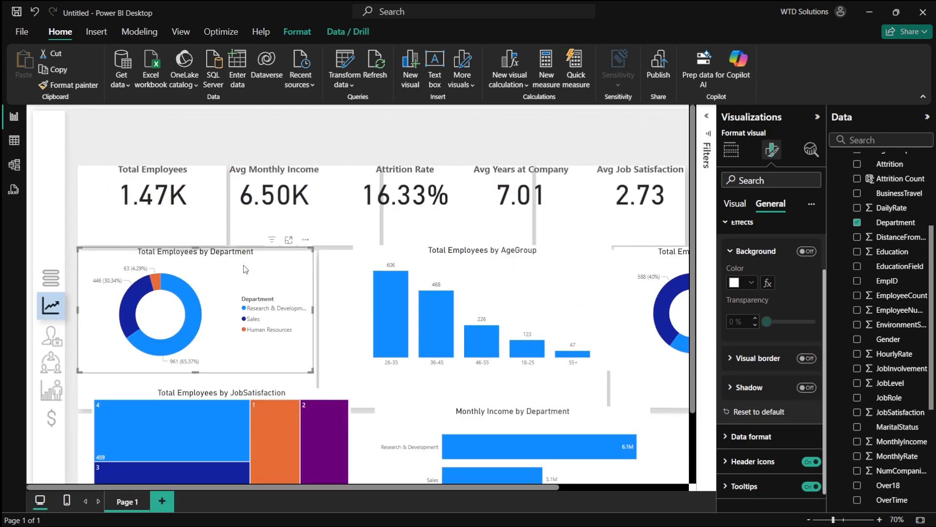
left_click(259, 393)
left_click(234, 294)
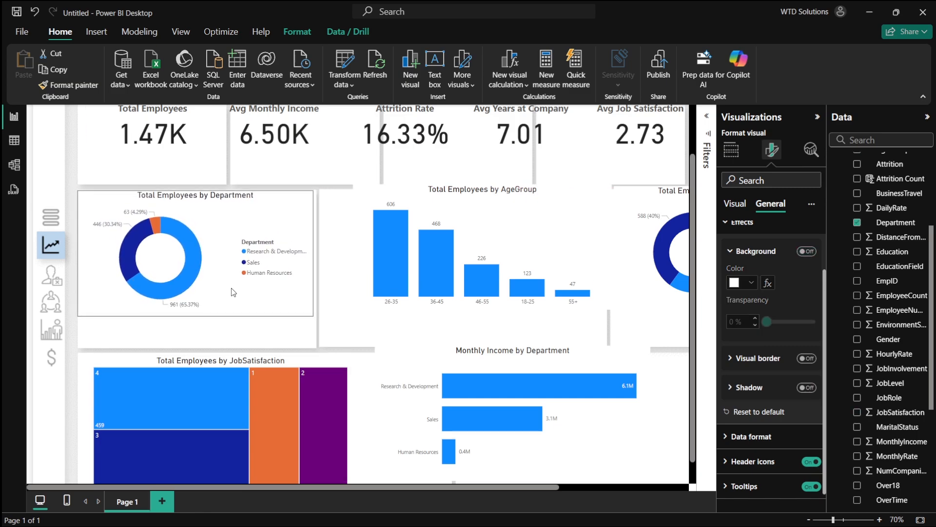
left_click_drag(313, 316, 317, 347)
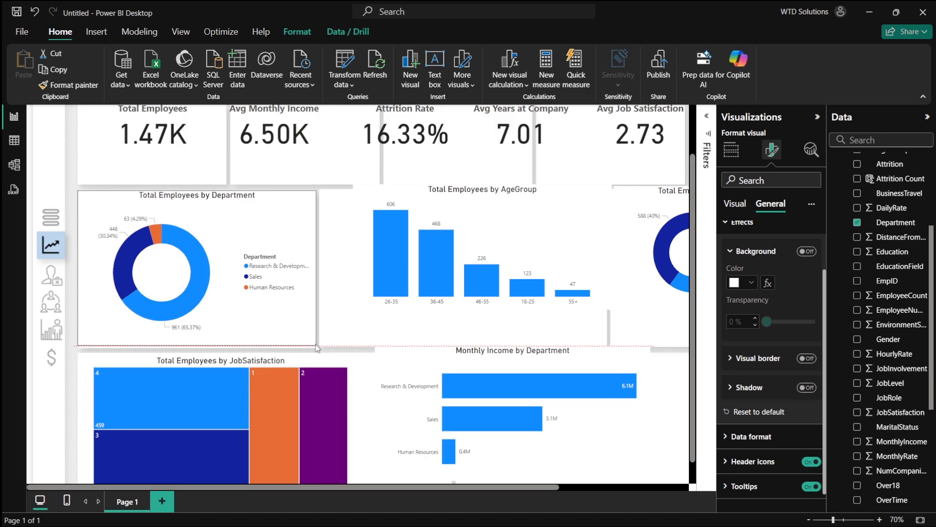
- Move and enlarge the Total Employees by AgeGroup column chart to fill its panel
left_click_drag(458, 283, 426, 289)
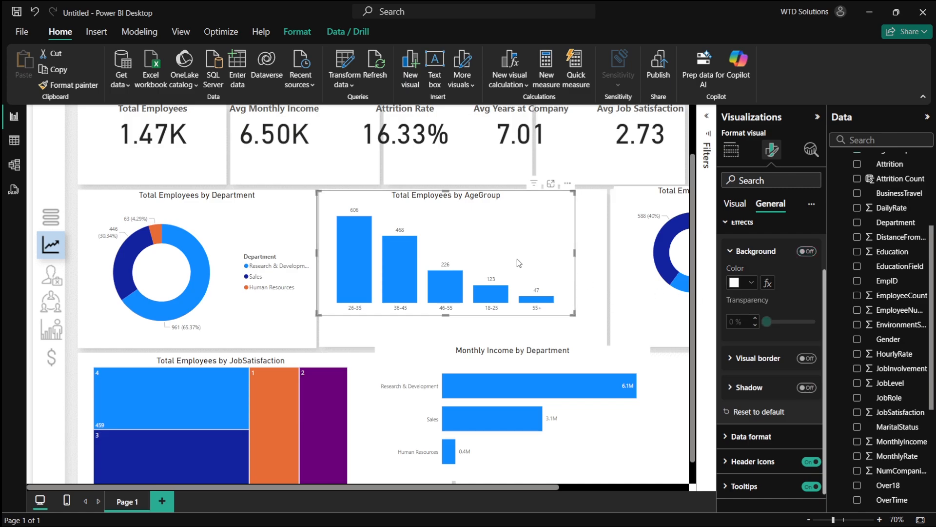
left_click_drag(518, 260, 519, 259)
scroll(521, 263, "up", 5)
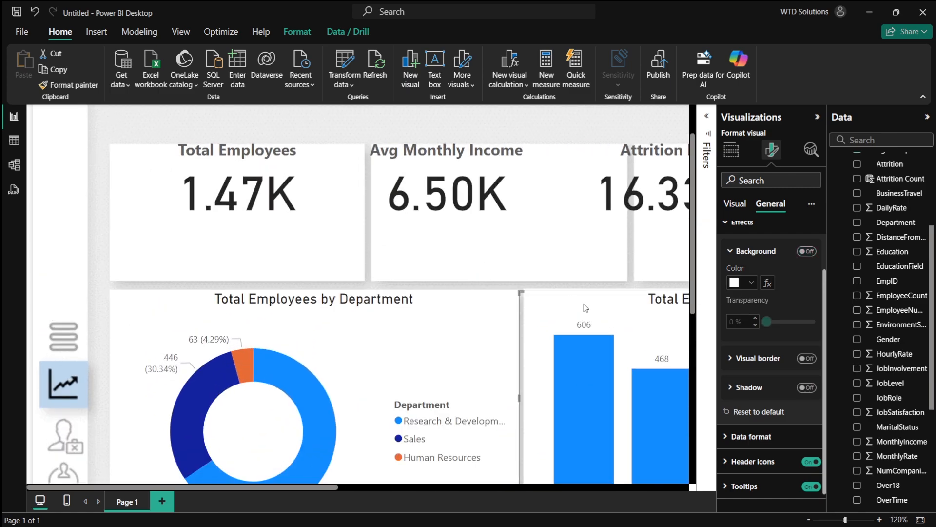
scroll(496, 220, "up", 2)
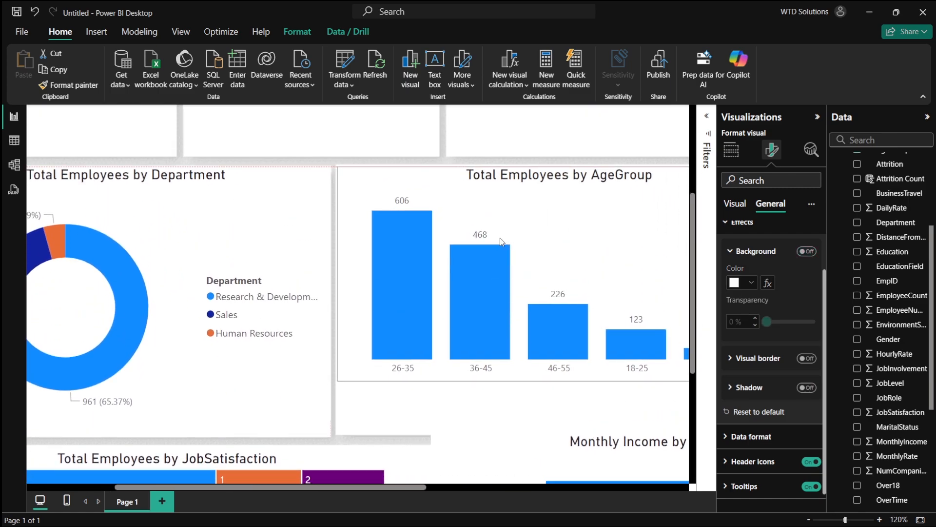
left_click_drag(500, 238, 499, 237)
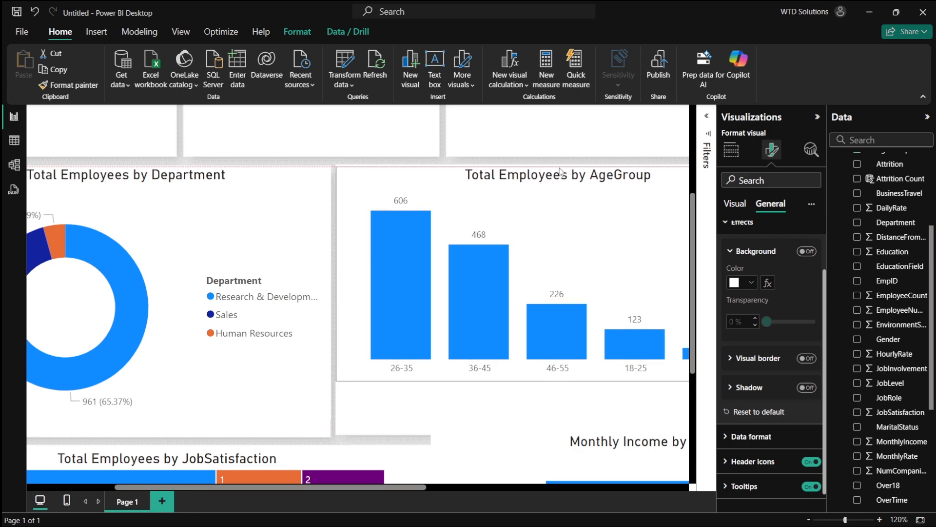
scroll(518, 271, "down", 2)
scroll(518, 272, "right", 5)
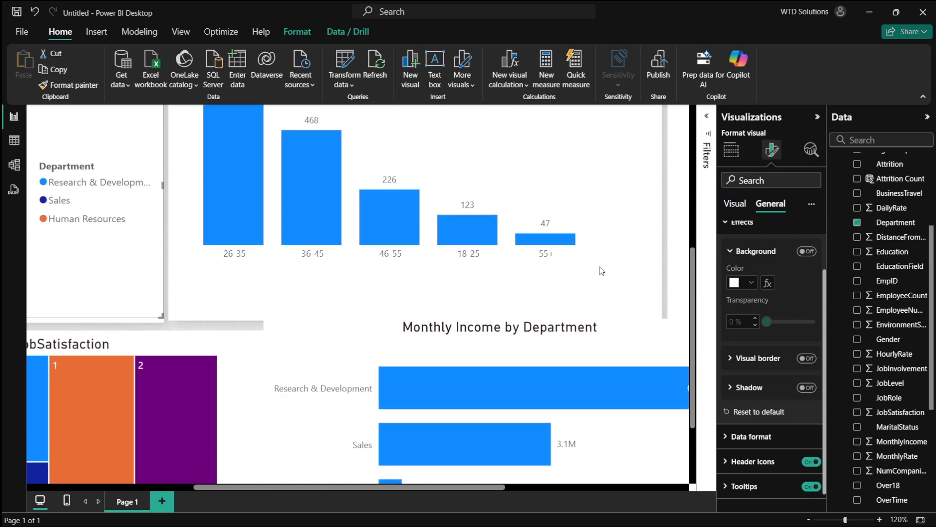
left_click_drag(521, 297, 576, 351)
- Turn off the Gender donut chart's background and enlarge it to fill its panel
scroll(607, 359, "up", 1)
left_click_drag(578, 400, 581, 427)
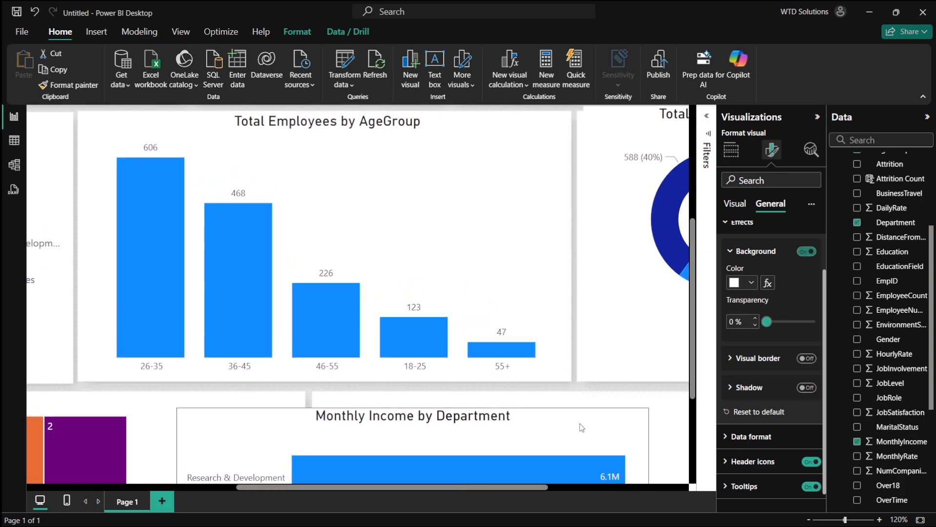
scroll(629, 322, "up", 1)
scroll(619, 247, "right", 4)
left_click(568, 243)
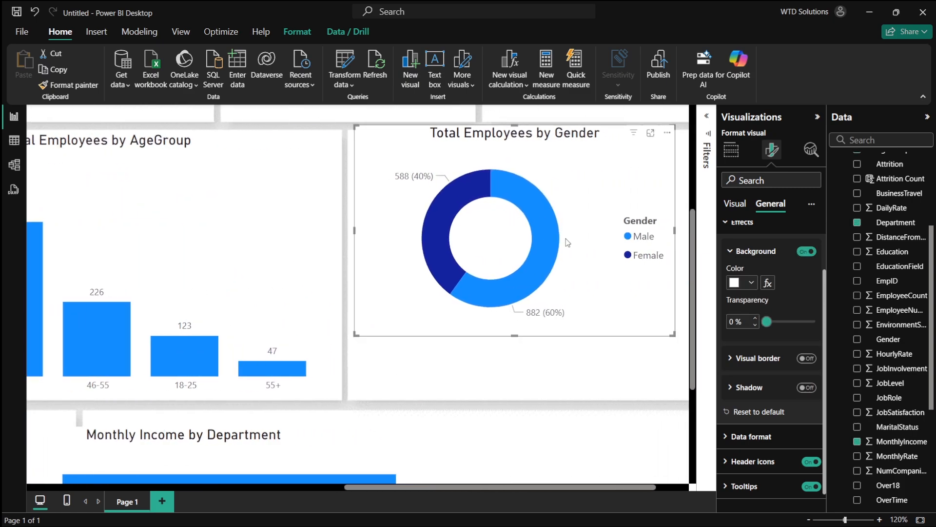
left_click(811, 253)
scroll(518, 262, "right", 2)
scroll(518, 262, "up", 1)
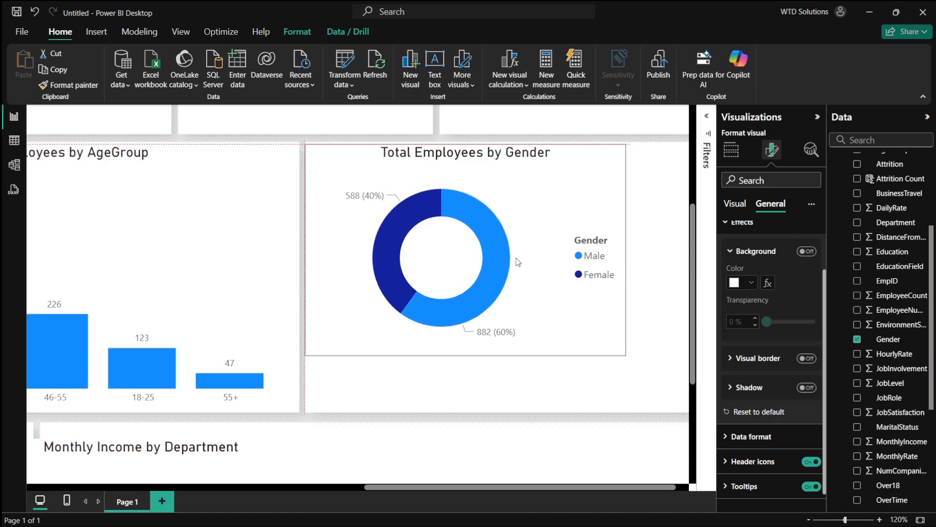
scroll(611, 360, "right", 1)
left_click_drag(594, 351, 662, 408)
- Move and enlarge the Monthly Income by Department bar chart to fill its panel
scroll(636, 391, "left", 5)
scroll(636, 391, "down", 4)
scroll(481, 340, "right", 1)
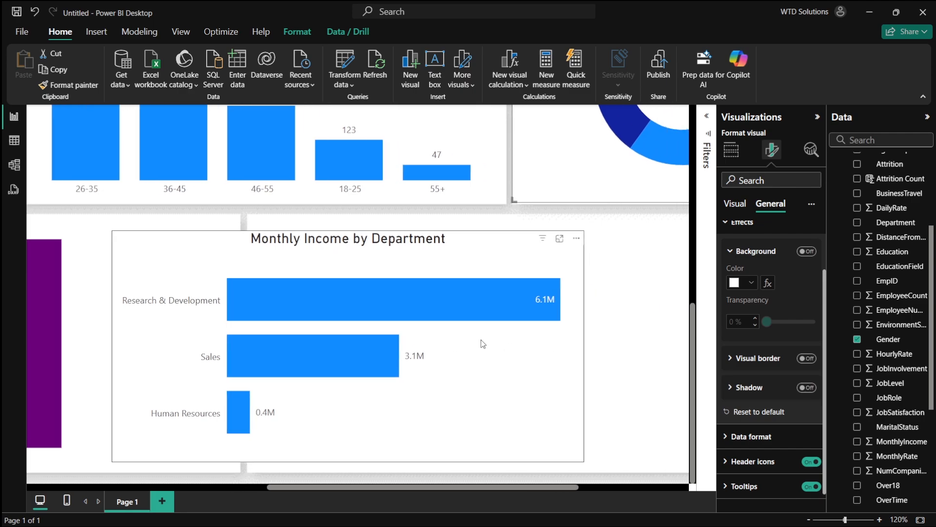
scroll(481, 340, "down", 5)
left_click_drag(424, 383, 488, 382)
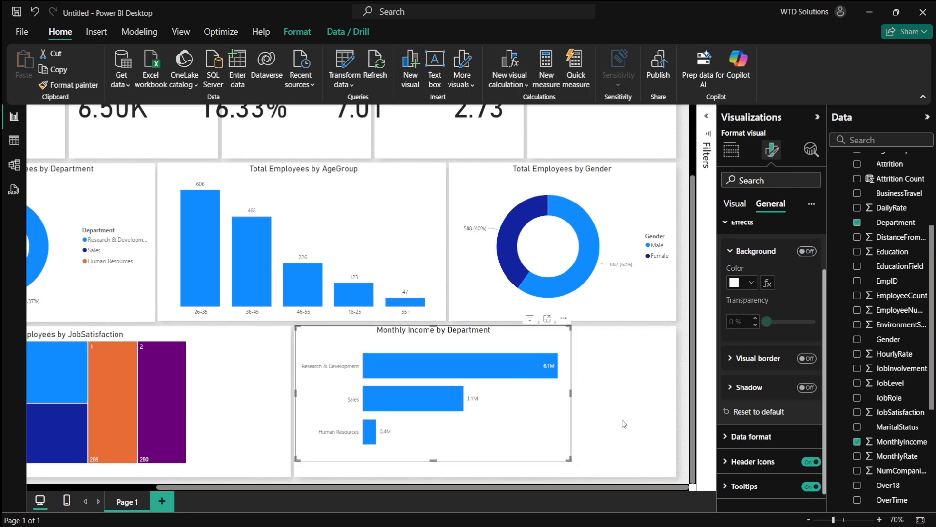
left_click_drag(568, 459, 674, 480)
- Turn off the JobSatisfaction treemap's background and widen it to fill its panel
scroll(325, 399, "left", 3)
left_click(326, 399)
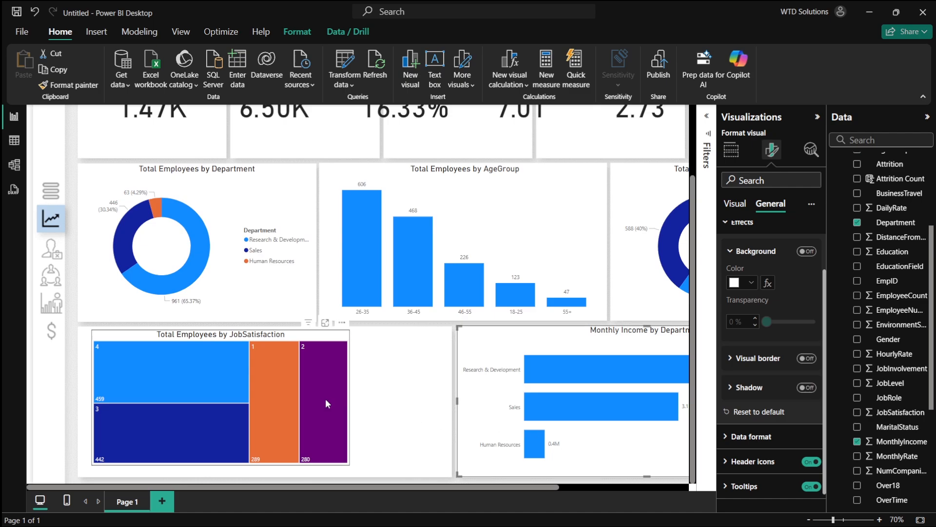
left_click_drag(308, 388, 301, 394)
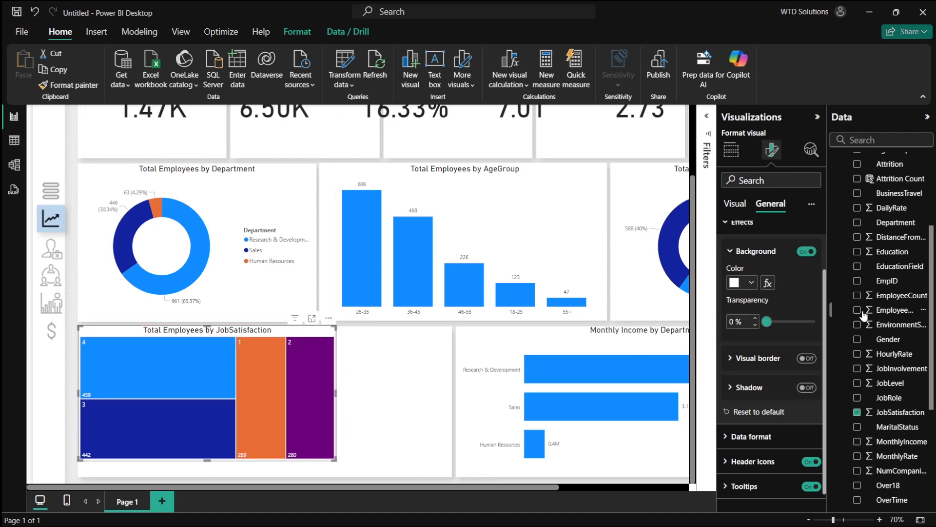
left_click(806, 251)
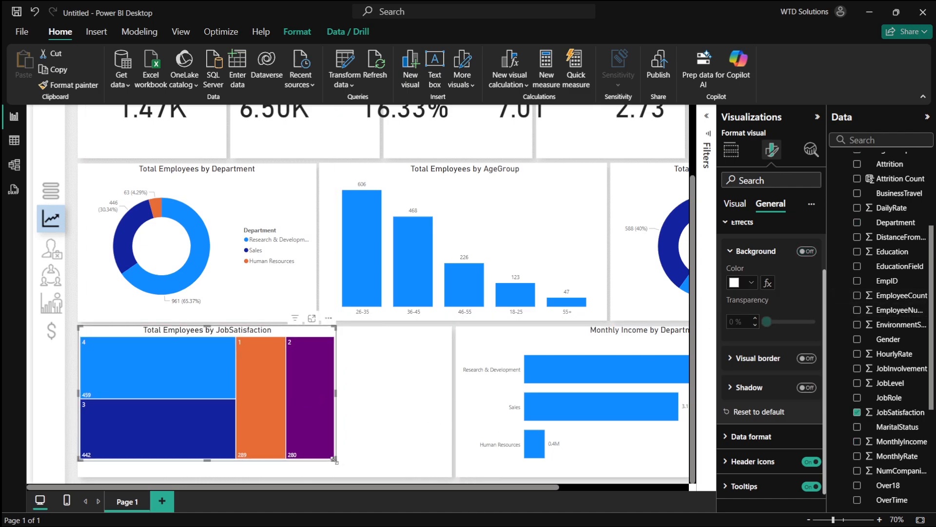
left_click_drag(335, 460, 453, 473)
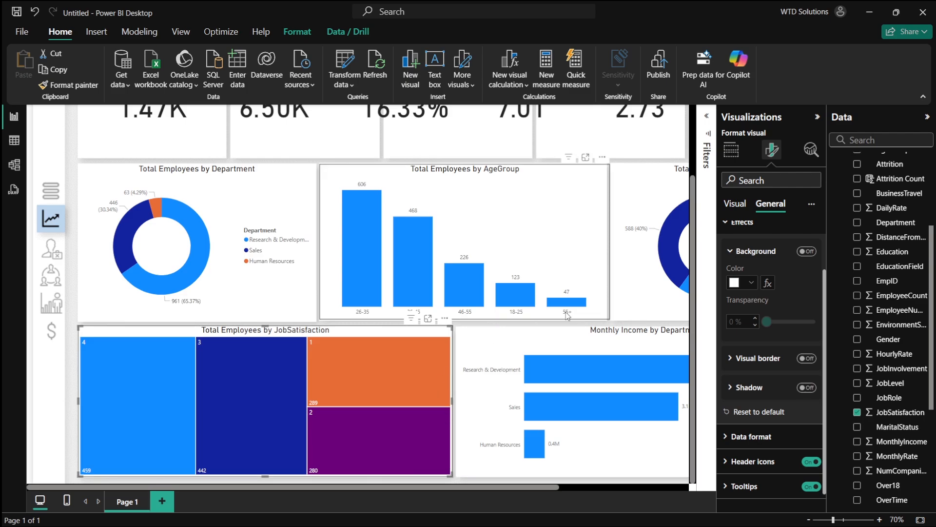
scroll(634, 302, "down", 2)
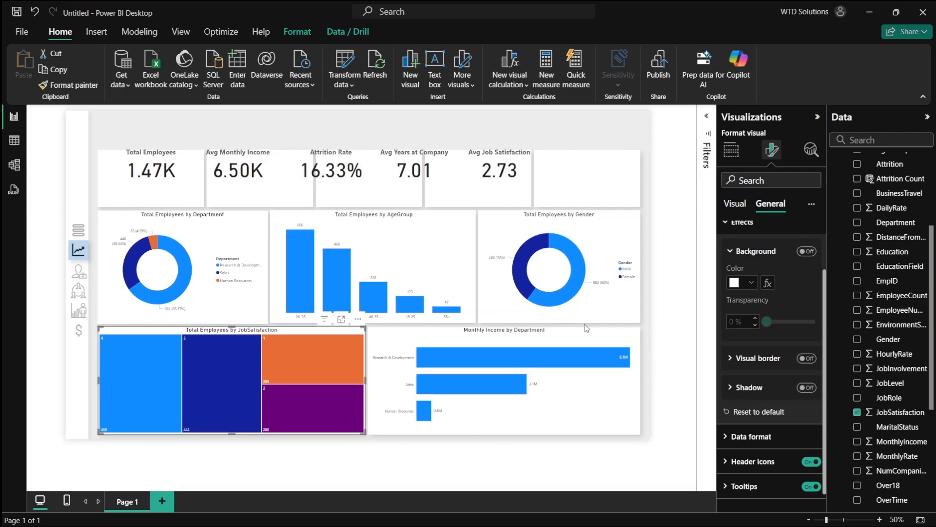
left_click(686, 294)
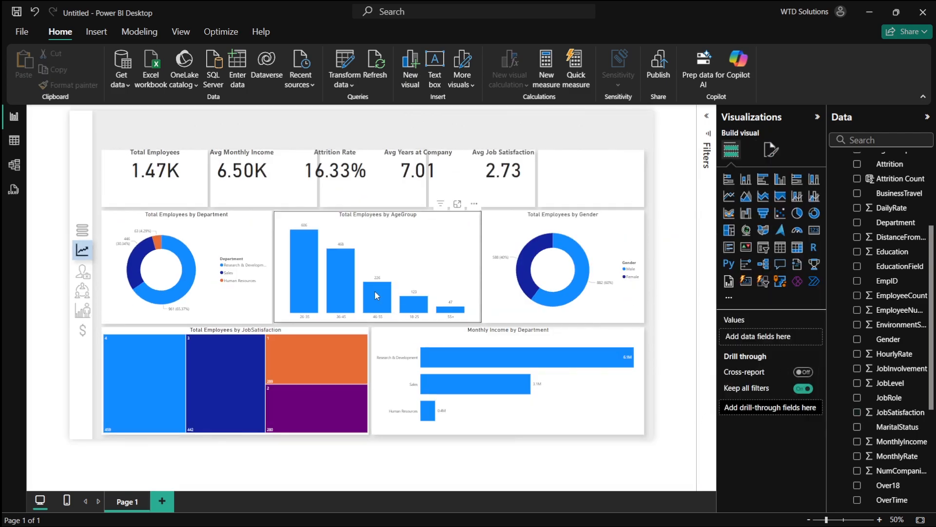
- Resize the Total Employees and Avg Monthly Income cards to fill their panels
left_click(162, 192)
left_click_drag(161, 188, 162, 186)
left_click_drag(150, 145, 152, 155)
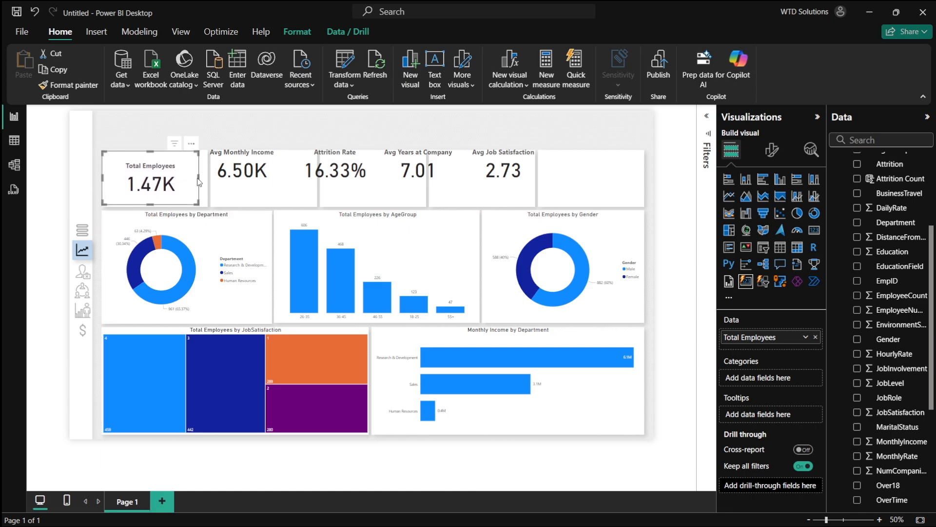
left_click_drag(199, 181, 207, 179)
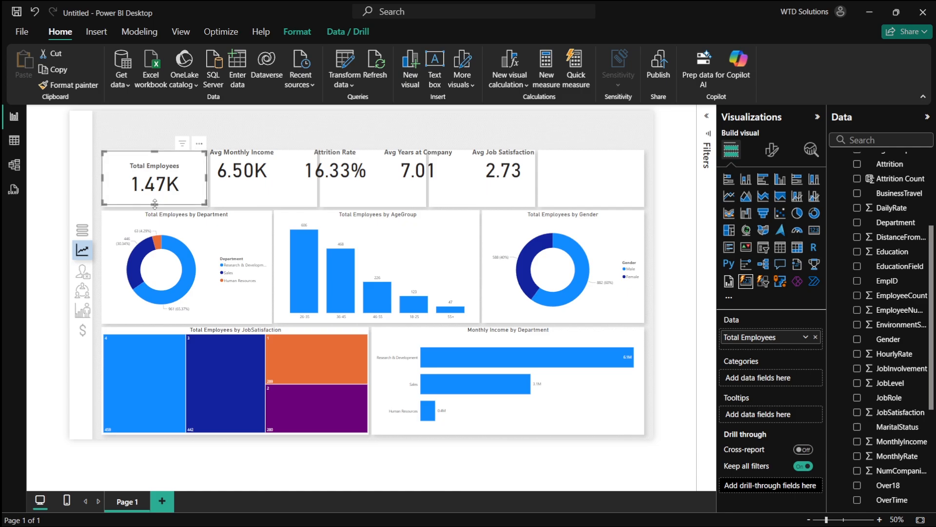
left_click_drag(154, 204, 157, 209)
left_click_drag(260, 165, 278, 183)
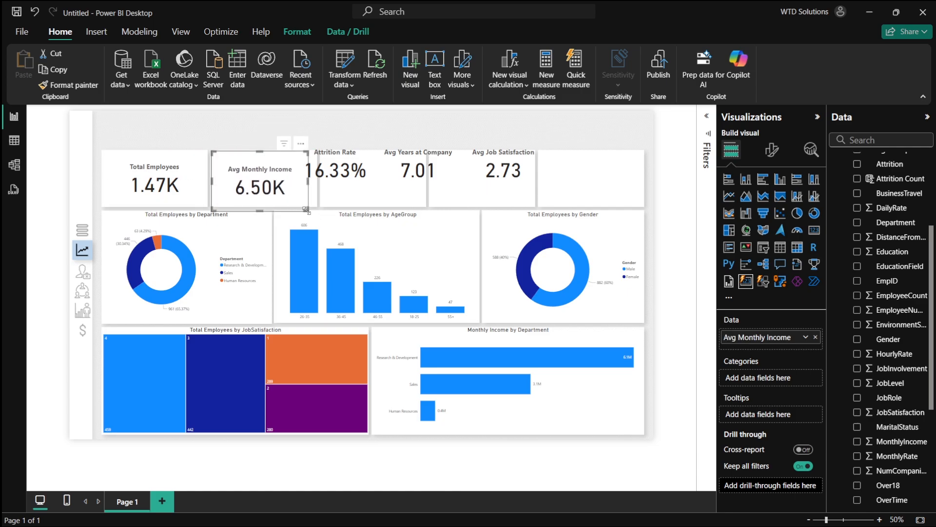
left_click_drag(308, 210, 316, 209)
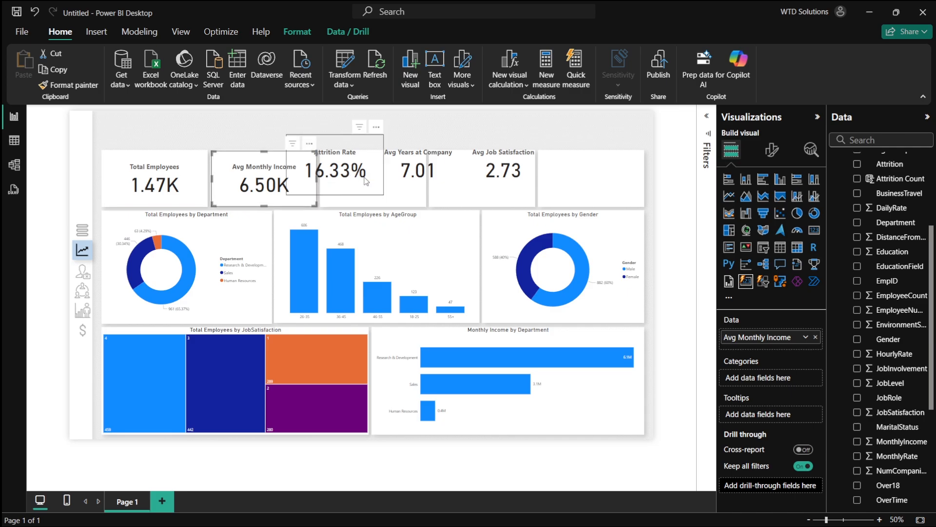
- Reposition and resize the Attrition Rate and Avg Years at Company cards within their panels
left_click_drag(352, 172, 427, 208)
left_click_drag(426, 175, 616, 180)
left_click(467, 170)
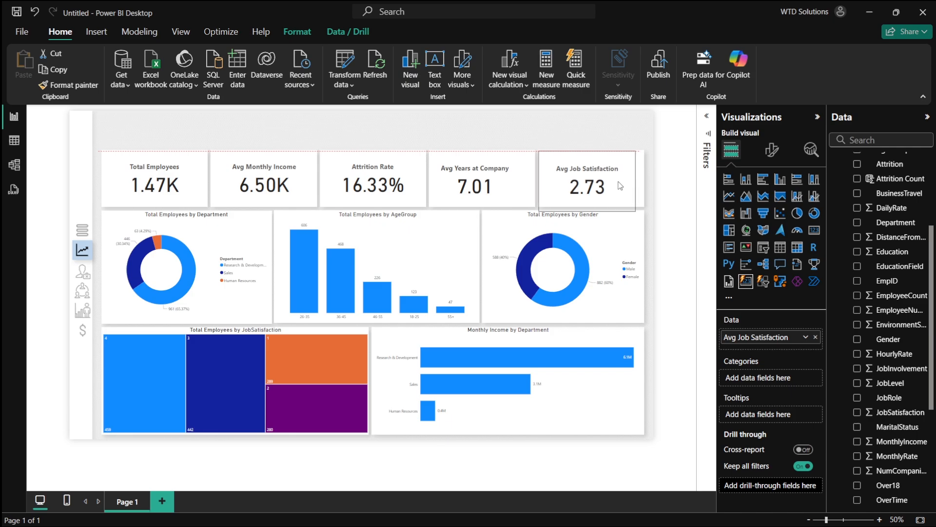
left_click(522, 185)
- Resize the Avg Years at Company and Avg Job Satisfaction cards to fill their panels
scroll(510, 172, "up", 2)
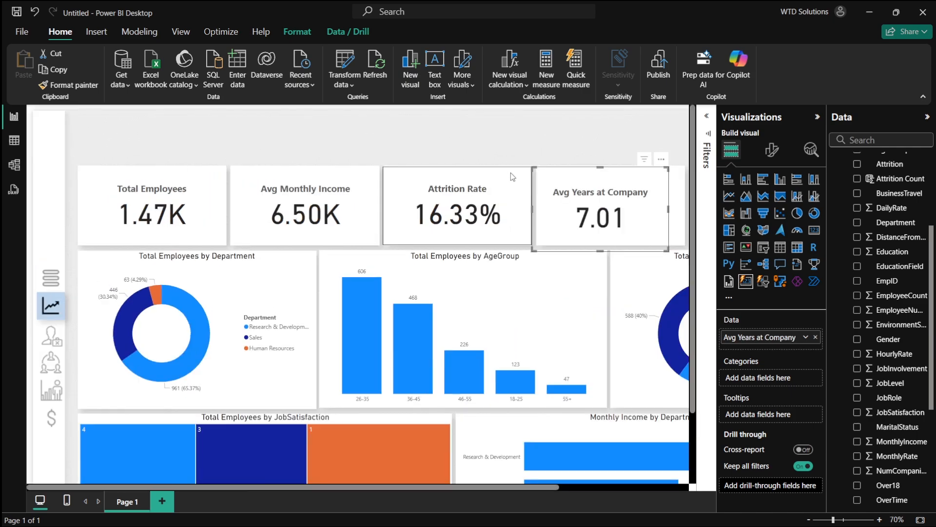
scroll(519, 216, "right", 3)
left_click_drag(467, 201, 467, 202)
left_click_drag(507, 247, 521, 244)
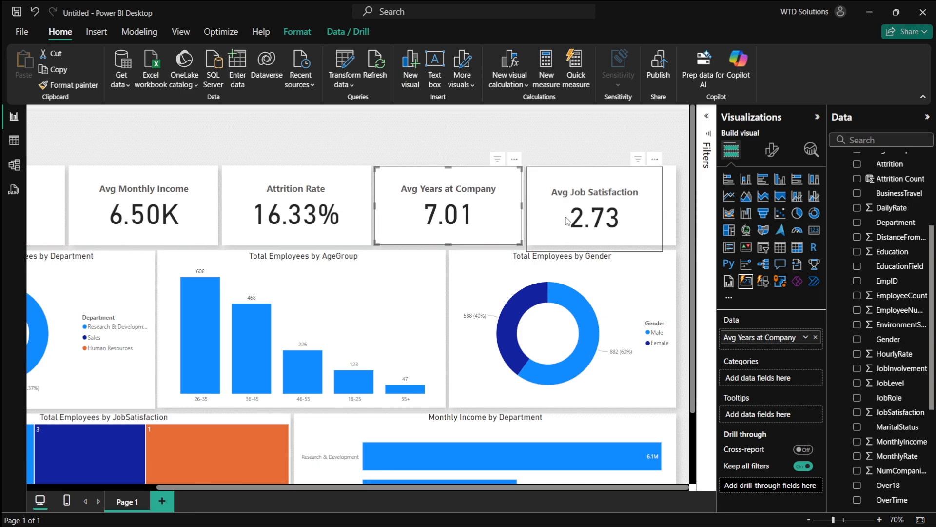
left_click(609, 239)
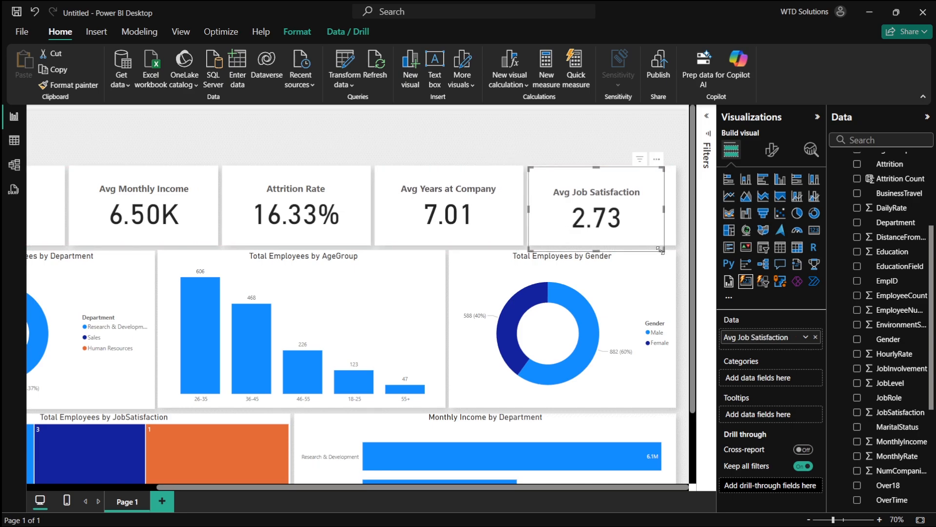
left_click_drag(660, 250, 676, 246)
left_click(583, 166)
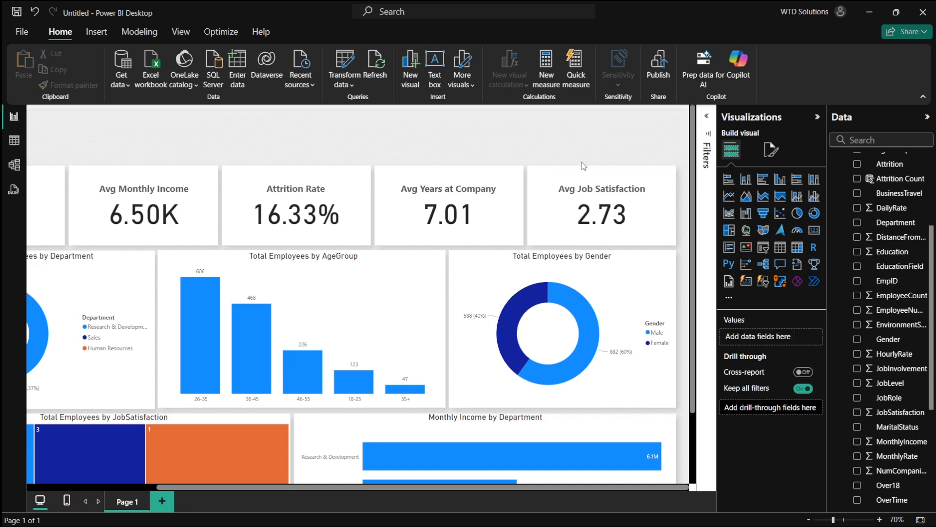
- Rename the report page to Overview
scroll(584, 166, "down", 3)
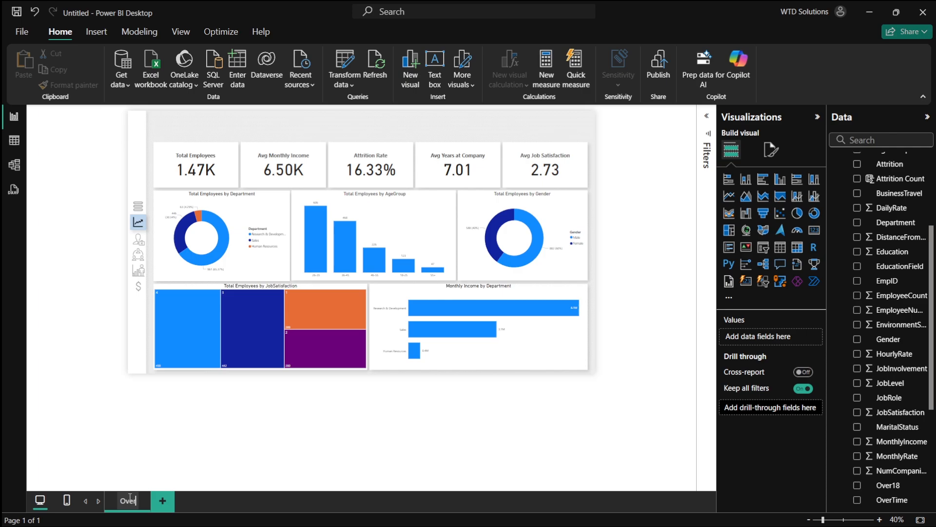
key("Return")
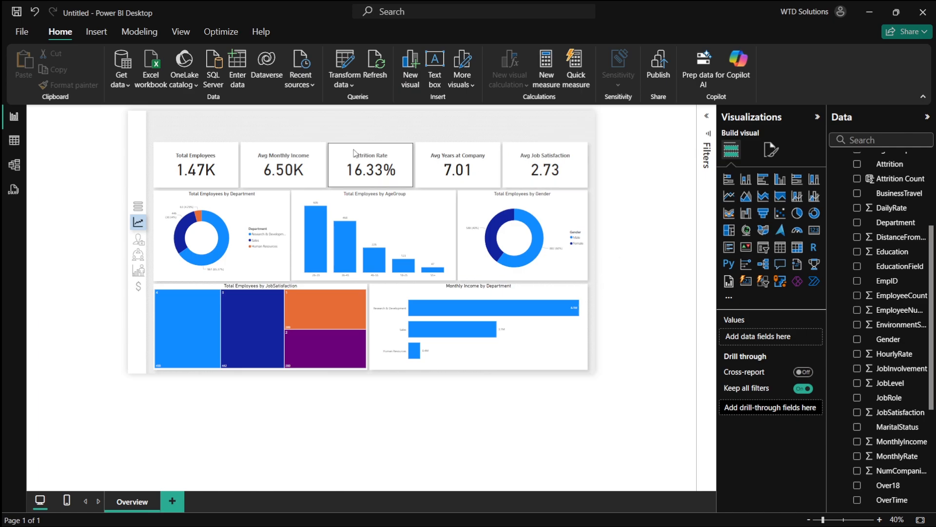
- Insert a text box reading Overview, widen it, and set its font size to 96
left_click(435, 66)
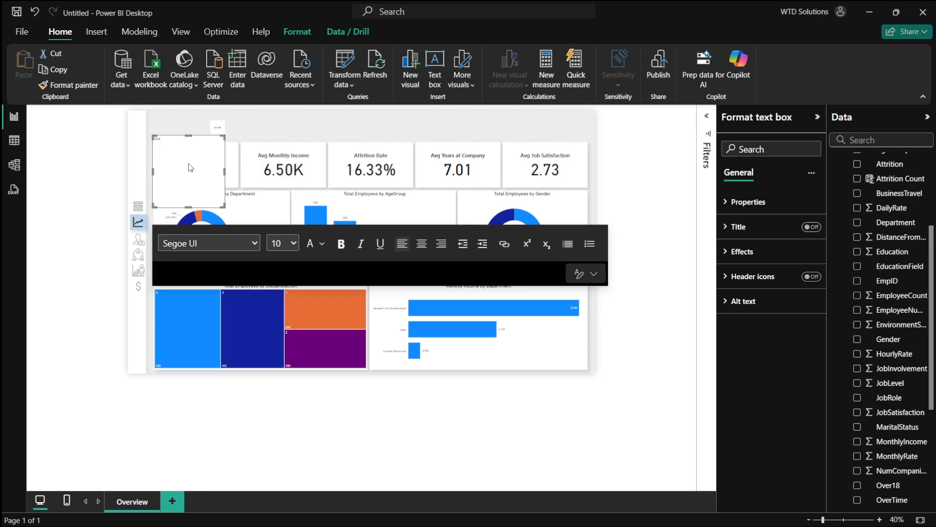
key("ctrl+a")
left_click(293, 243)
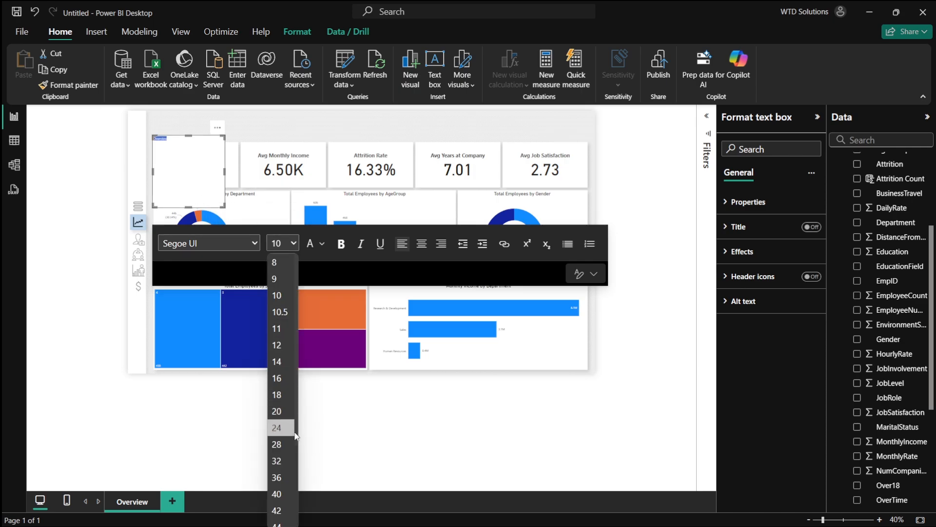
left_click(276, 477)
left_click(292, 243)
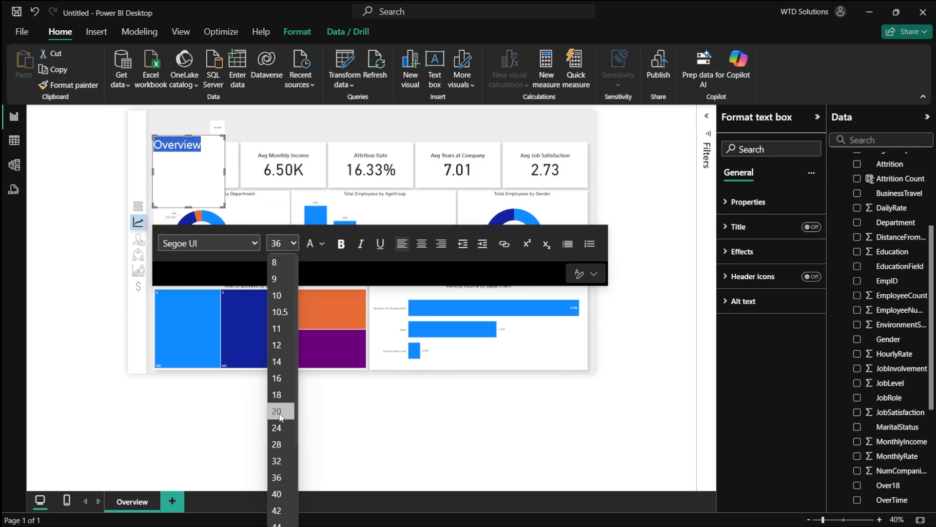
scroll(285, 482, "down", 3)
left_click(277, 438)
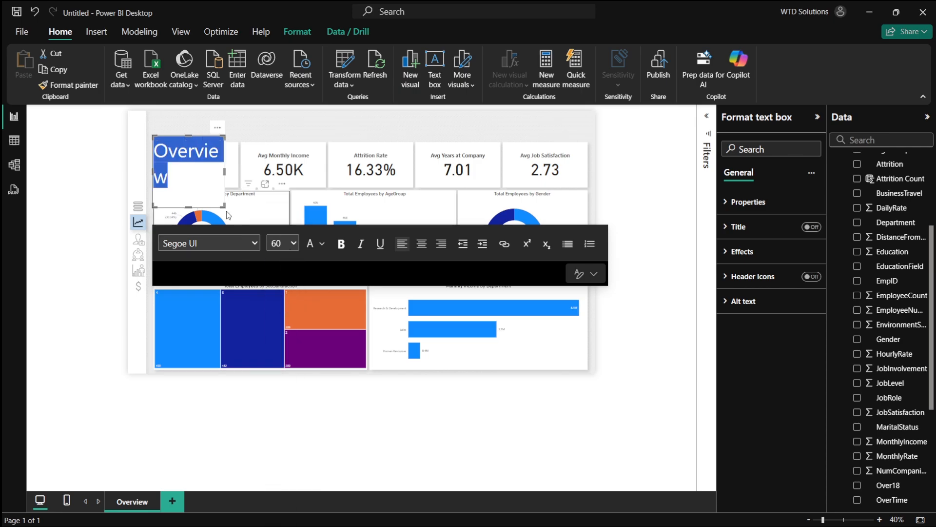
left_click_drag(225, 171, 334, 179)
left_click(293, 243)
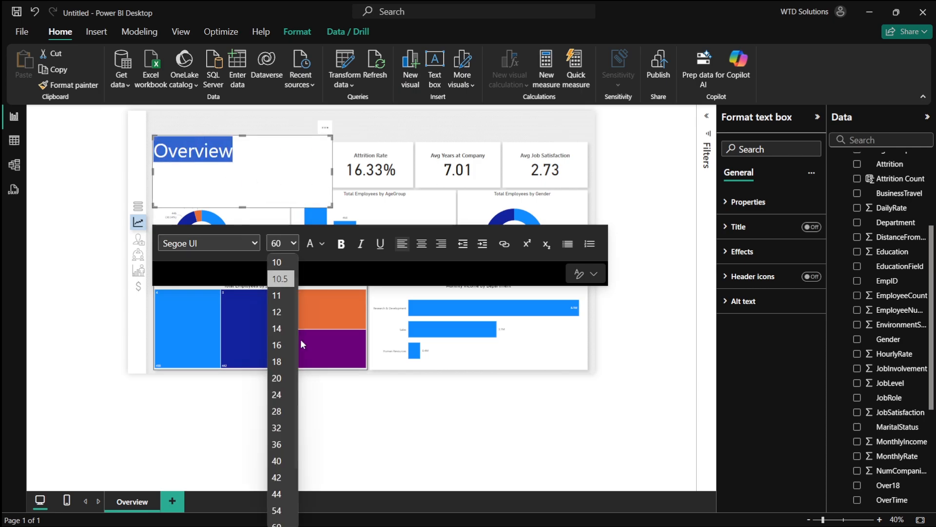
scroll(282, 390, "down", 3)
left_click(278, 499)
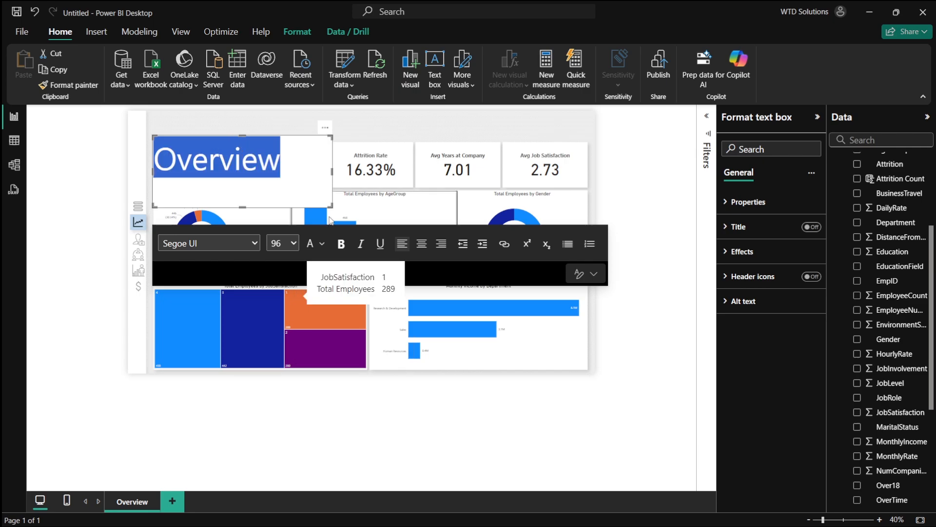
- Shrink the Overview text box and turn off its background
left_click_drag(330, 205, 290, 187)
left_click(761, 251)
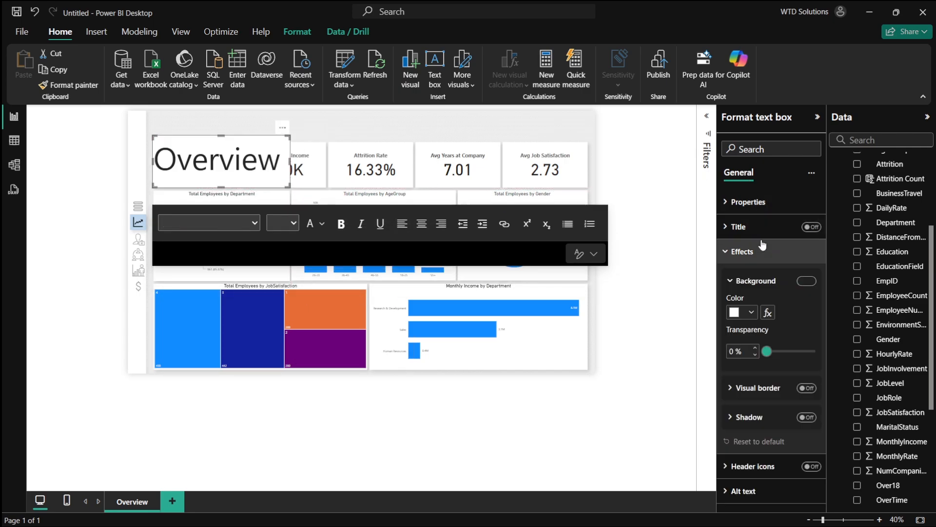
left_click(806, 281)
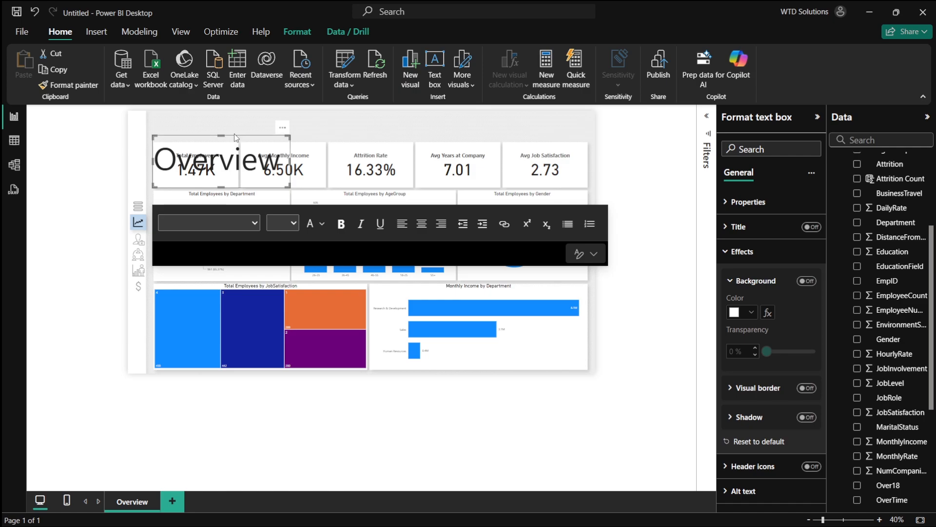
- Move the Overview text box to the top centre of the page above the KPI cards
left_click_drag(236, 134, 341, 116)
left_click(212, 136)
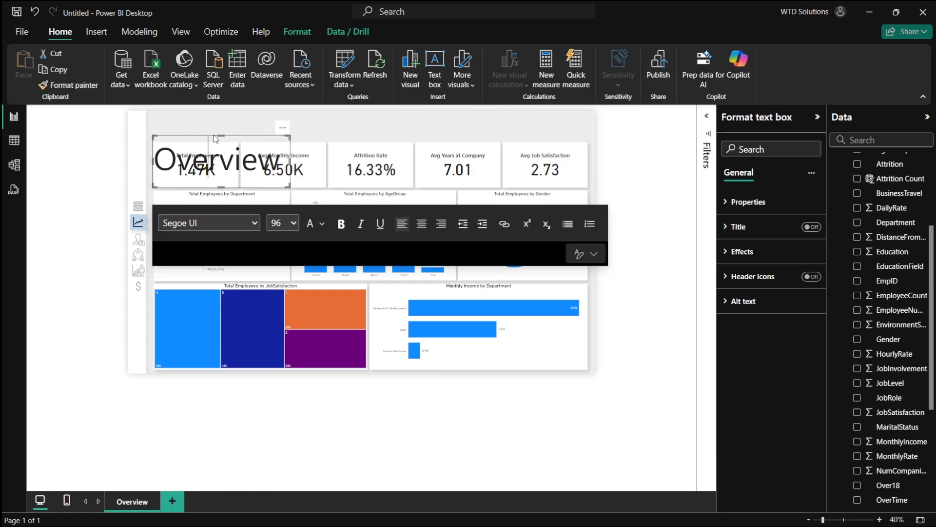
left_click_drag(214, 135, 386, 123)
left_click(239, 136)
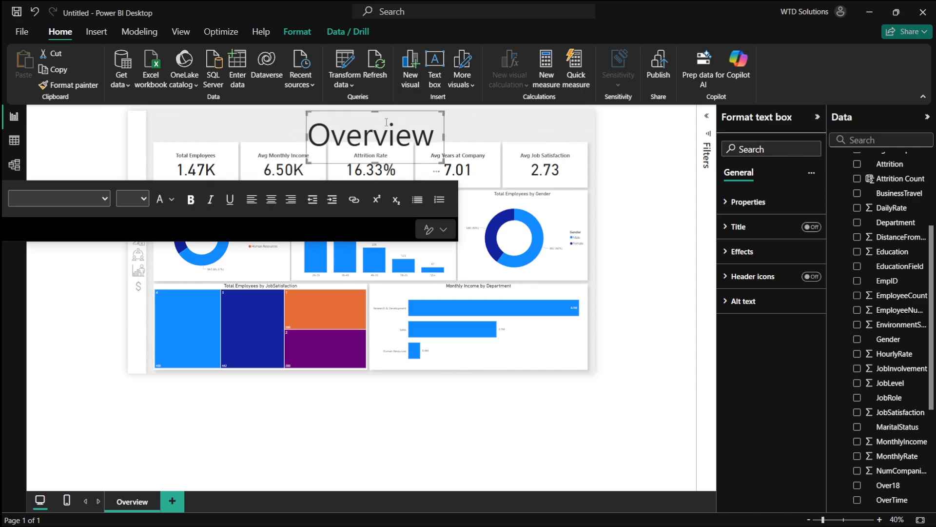
left_click(374, 161)
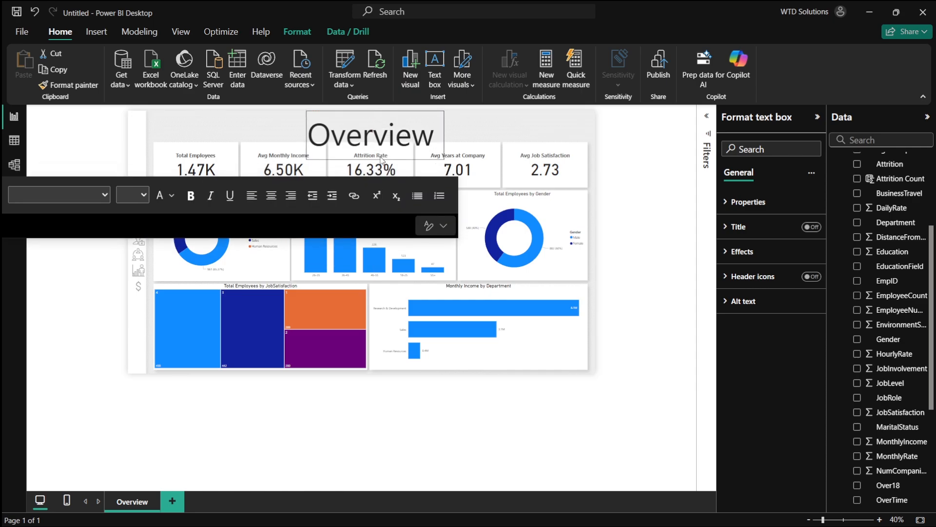
scroll(397, 127, "up", 2)
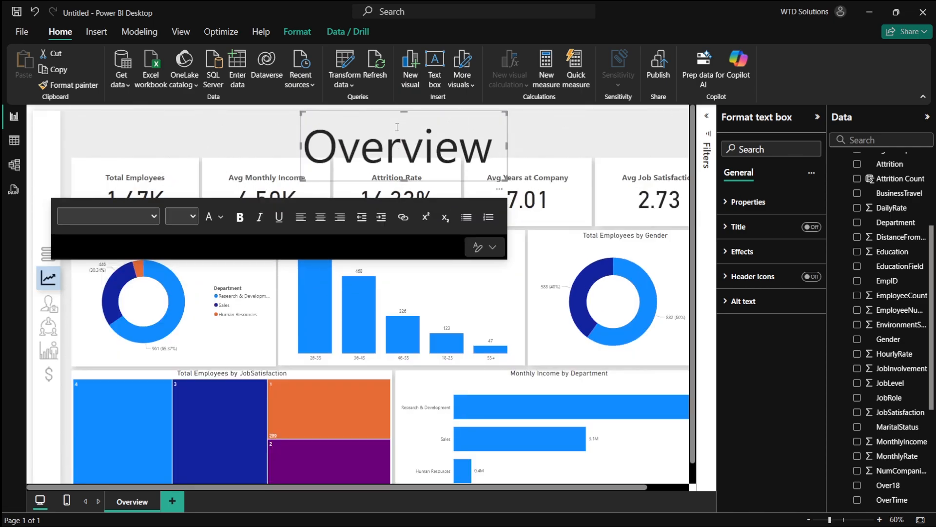
scroll(404, 113, "up", 1)
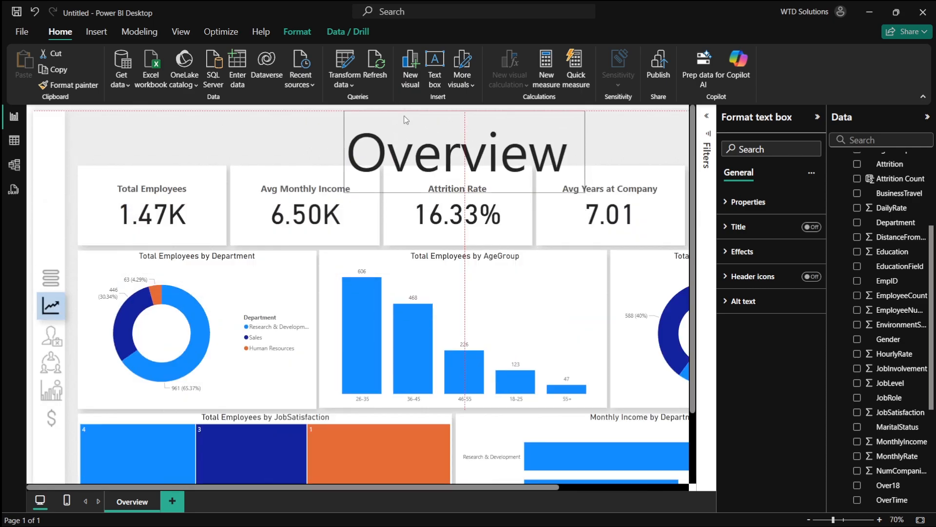
mouse_move(464, 111)
left_mouse_down()
mouse_move(464, 122)
mouse_move(464, 112)
mouse_move(451, 112)
left_mouse_up()
left_click(466, 123)
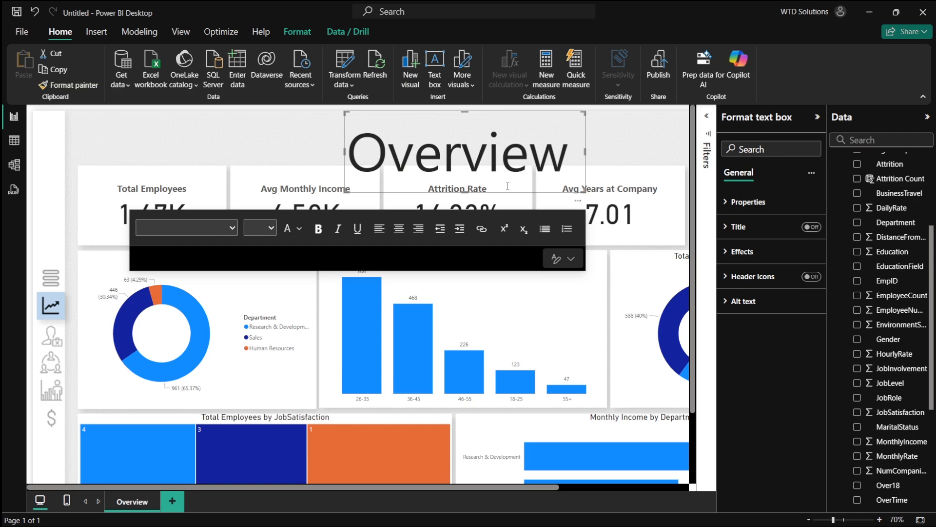
- Set the title's font size to 80 and resize and reposition its box above the cards
double_click(444, 164)
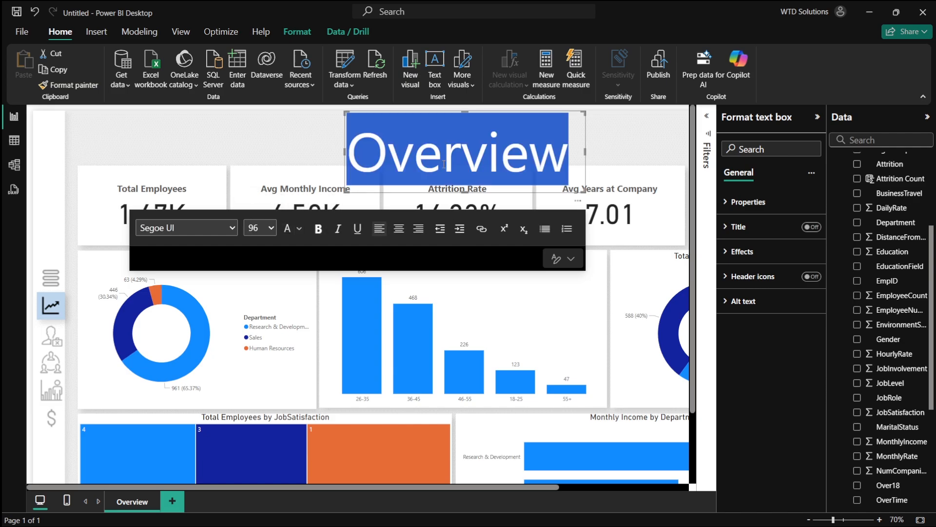
left_click(260, 227)
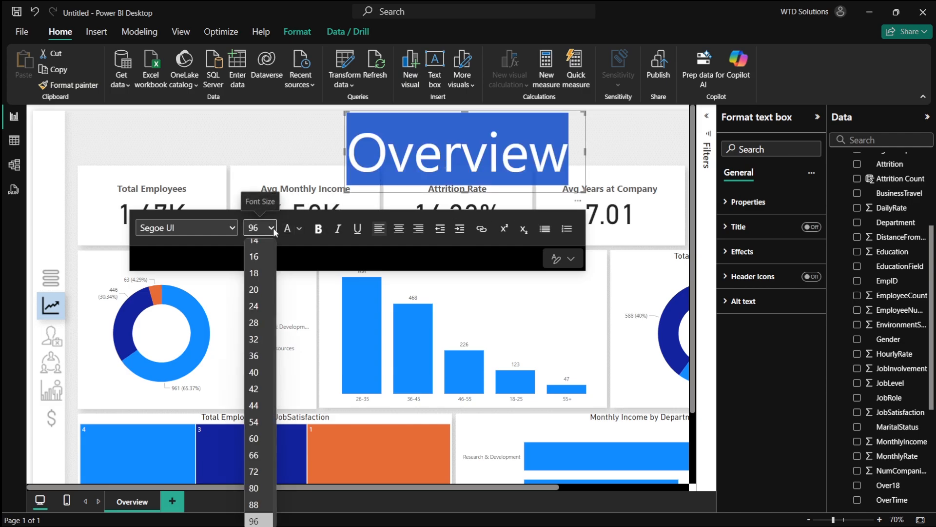
left_click(259, 510)
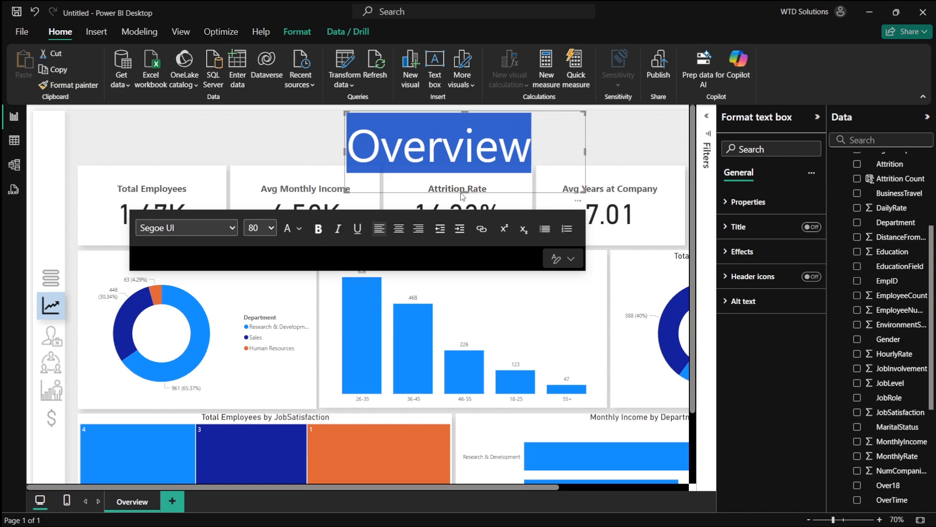
left_click_drag(463, 193, 463, 178)
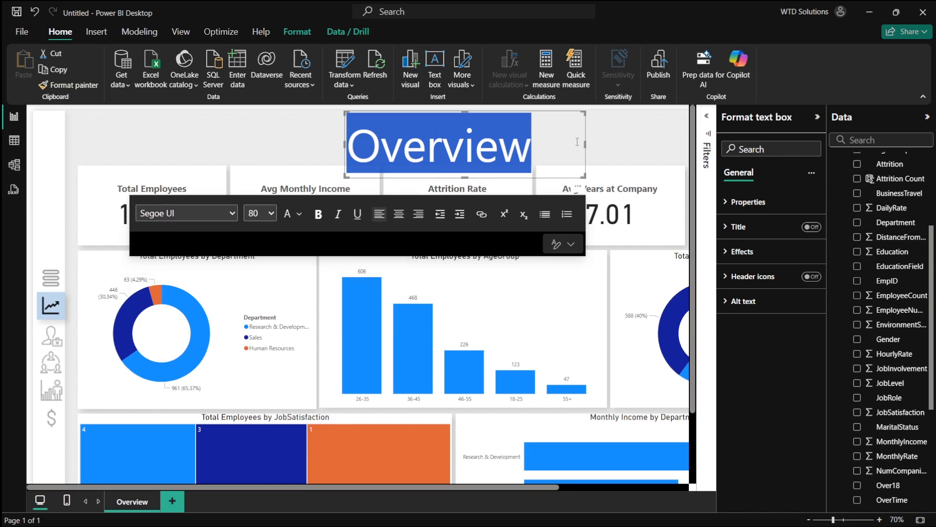
left_click_drag(584, 143, 542, 144)
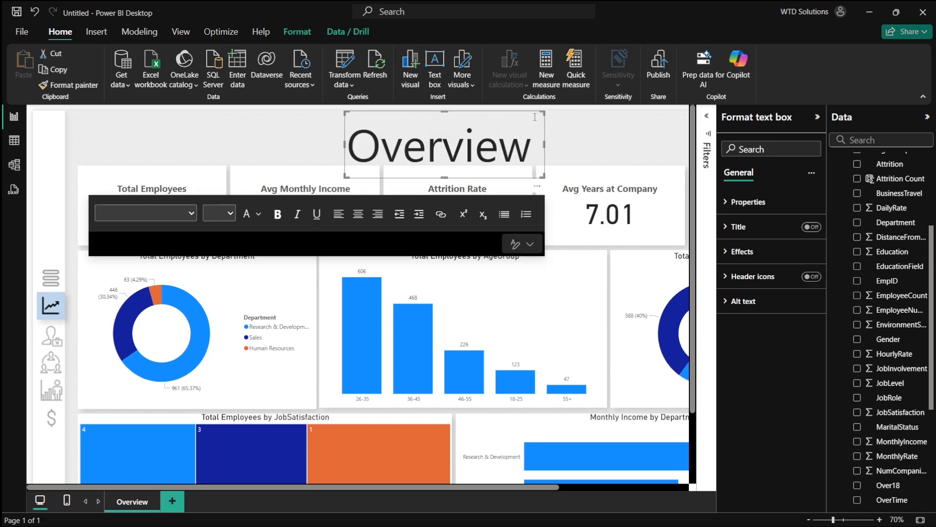
left_click_drag(531, 115, 586, 114)
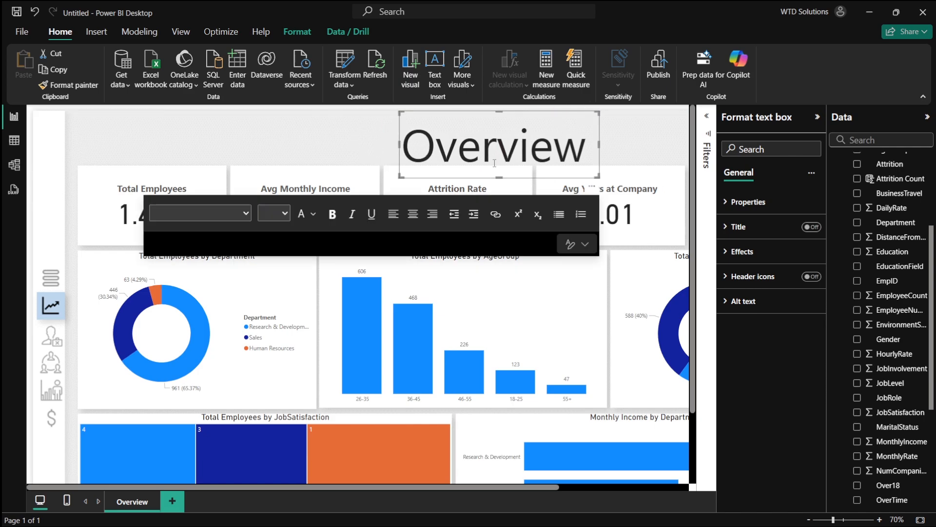
- Select the Overview title text and center-align it
double_click(469, 154)
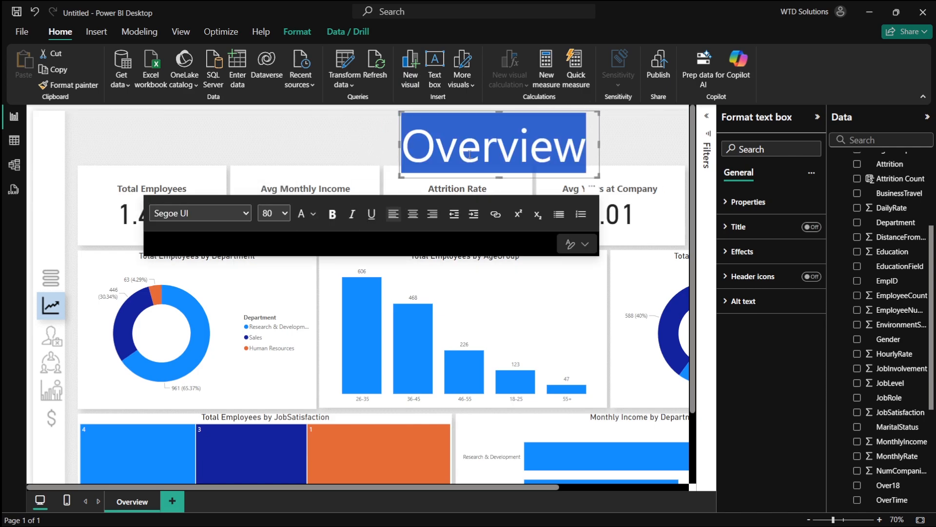
left_click(243, 212)
left_click(197, 266)
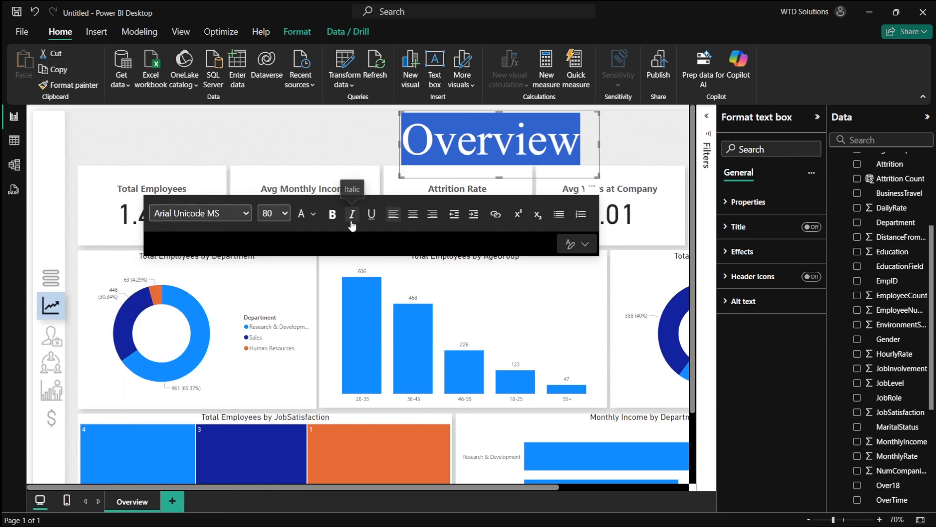
left_click(413, 214)
- Try several fonts for the title and set it to Segoe (Bold)
left_click(216, 213)
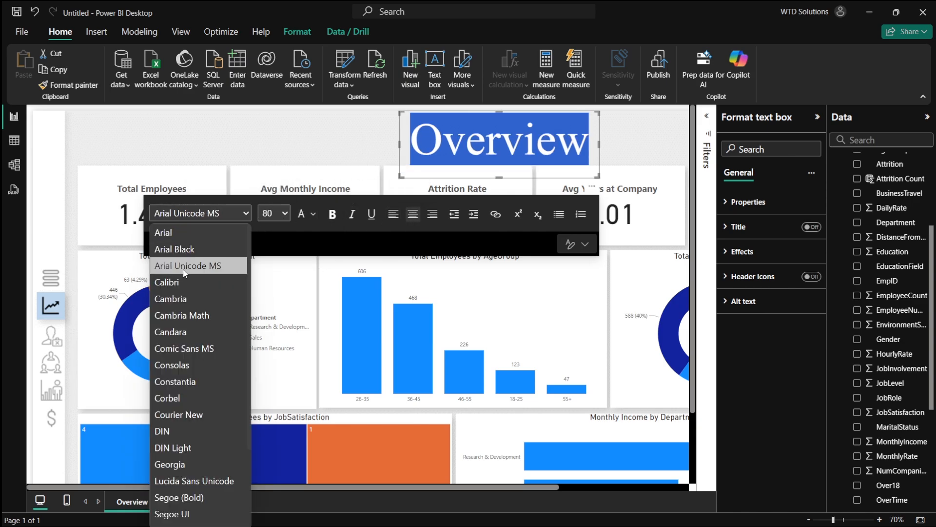
left_click(185, 281)
left_click(210, 215)
left_click(198, 246)
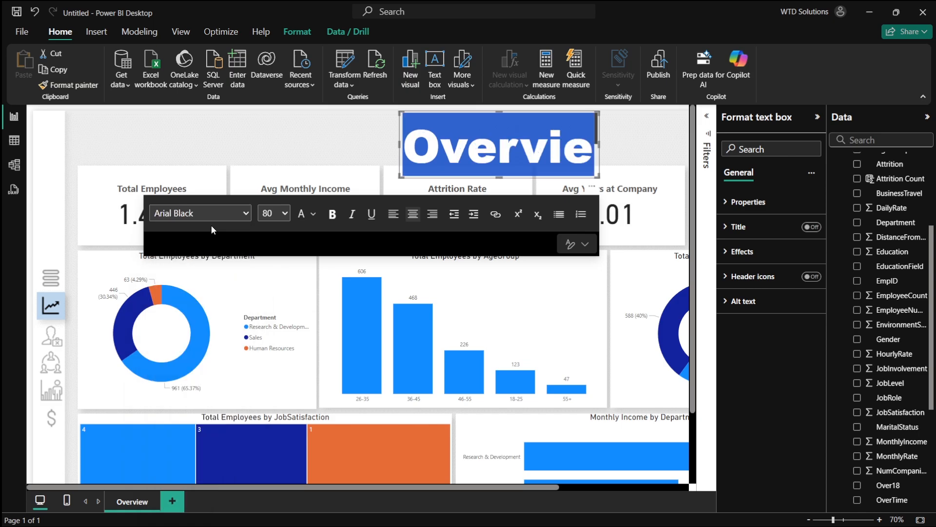
left_click(212, 219)
left_click(189, 309)
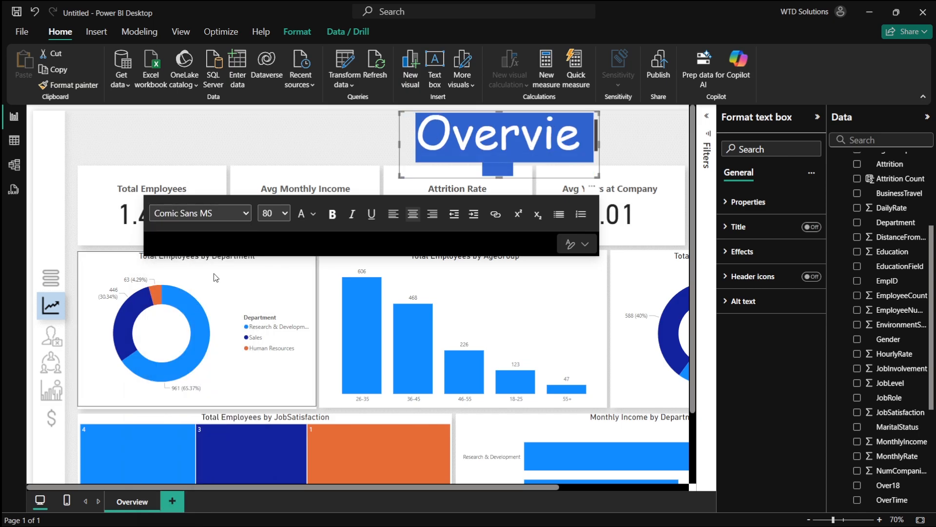
left_click(236, 211)
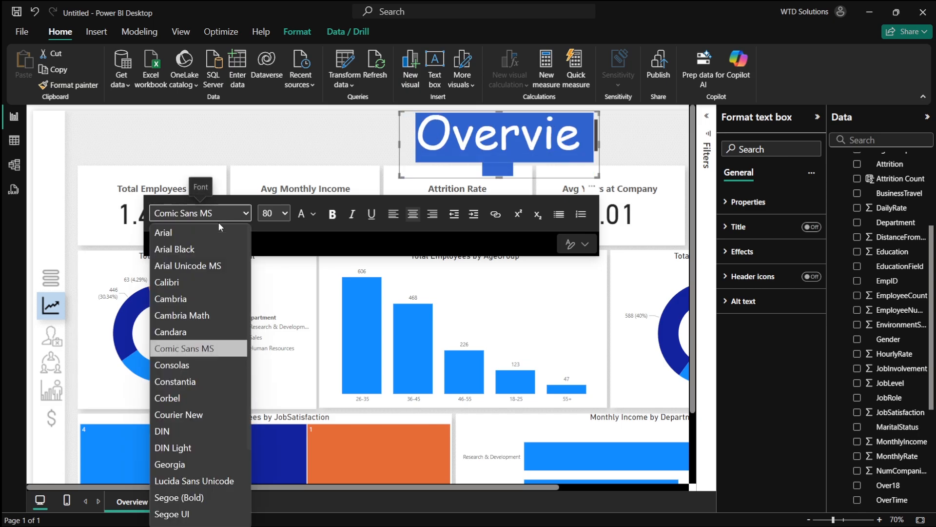
left_click(180, 380)
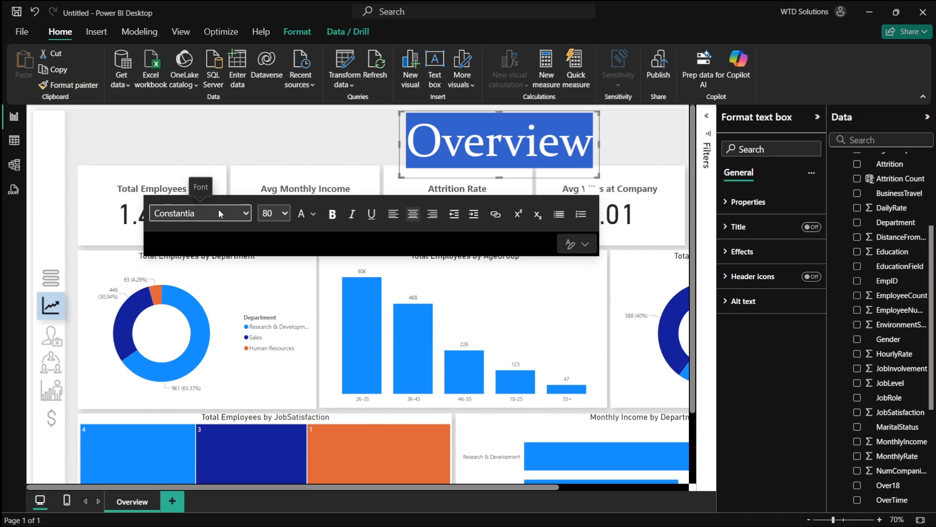
left_click(218, 213)
scroll(204, 276, "down", 2)
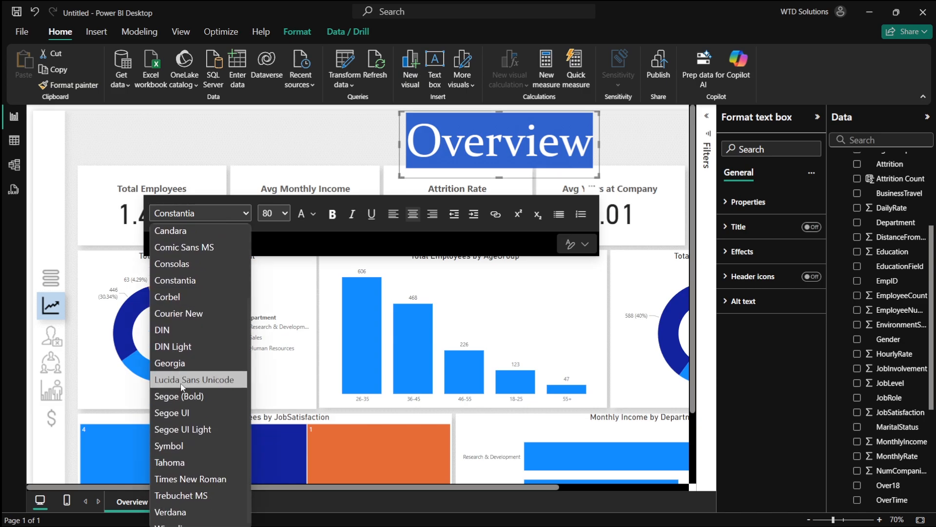
left_click(181, 380)
left_click(218, 213)
scroll(174, 365, "down", 1)
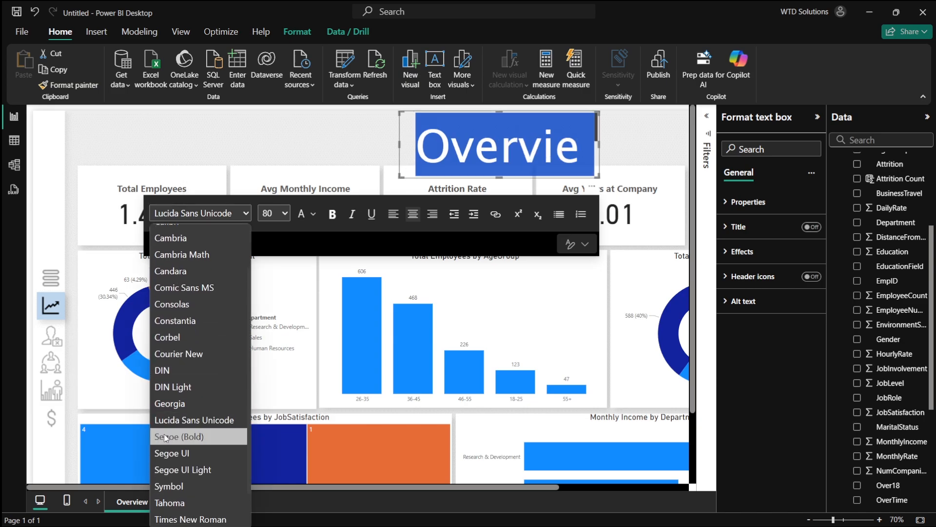
left_click(164, 437)
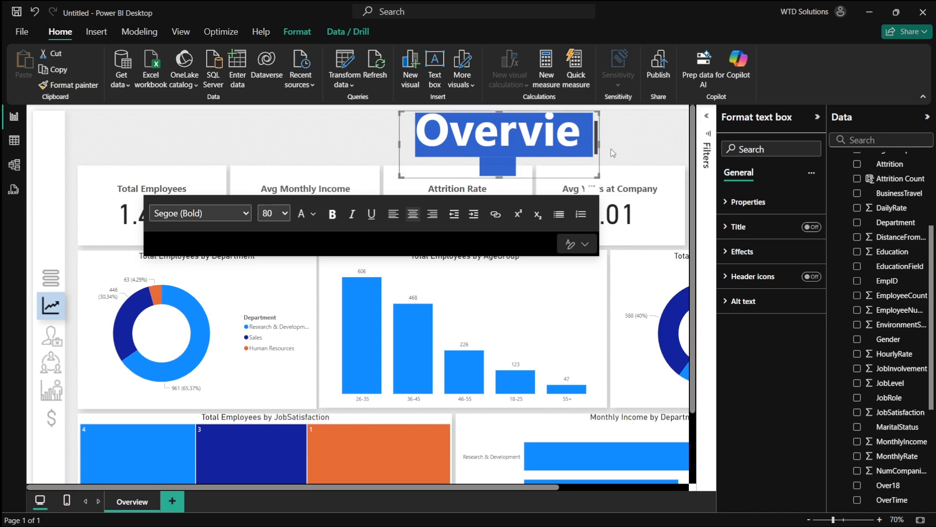
- Set the title's font size to 72 and fit the text box around the title
left_click_drag(600, 145, 619, 145)
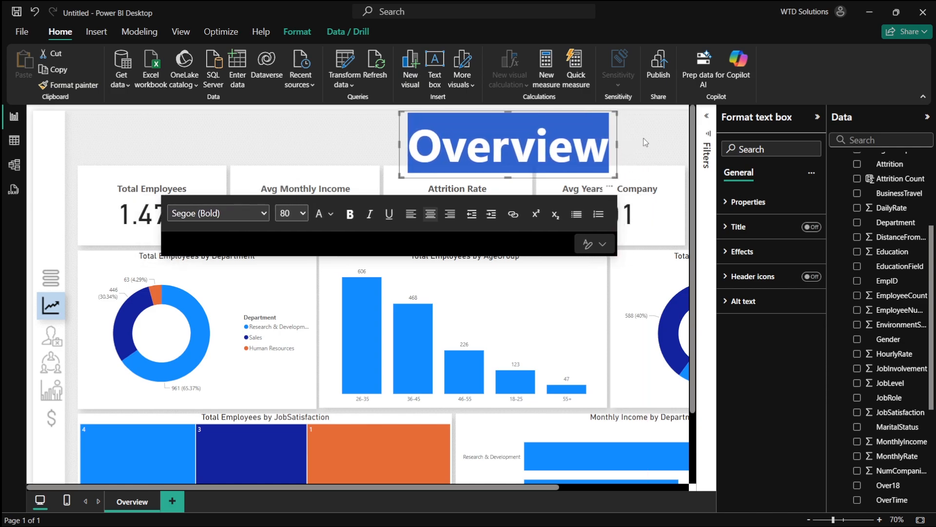
left_click(645, 142)
double_click(556, 146)
left_click(299, 215)
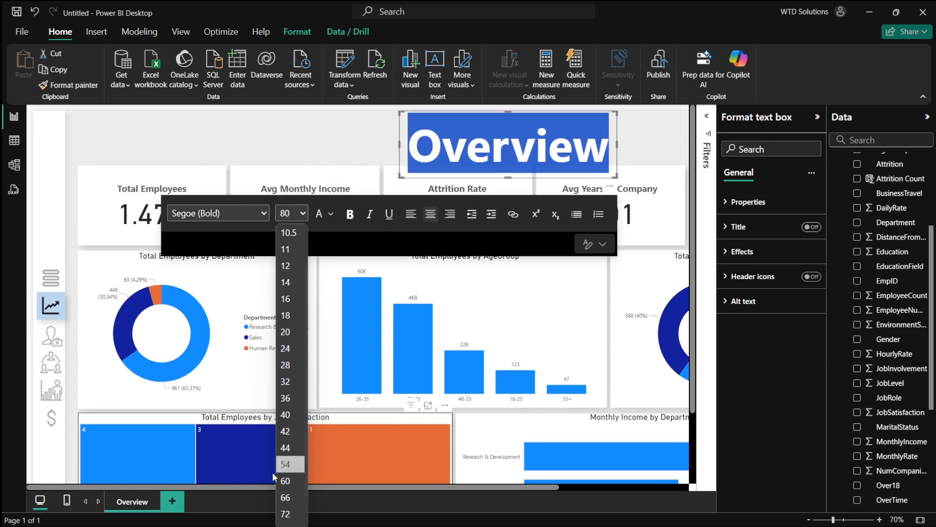
scroll(272, 472, "down", 1)
left_click(300, 219)
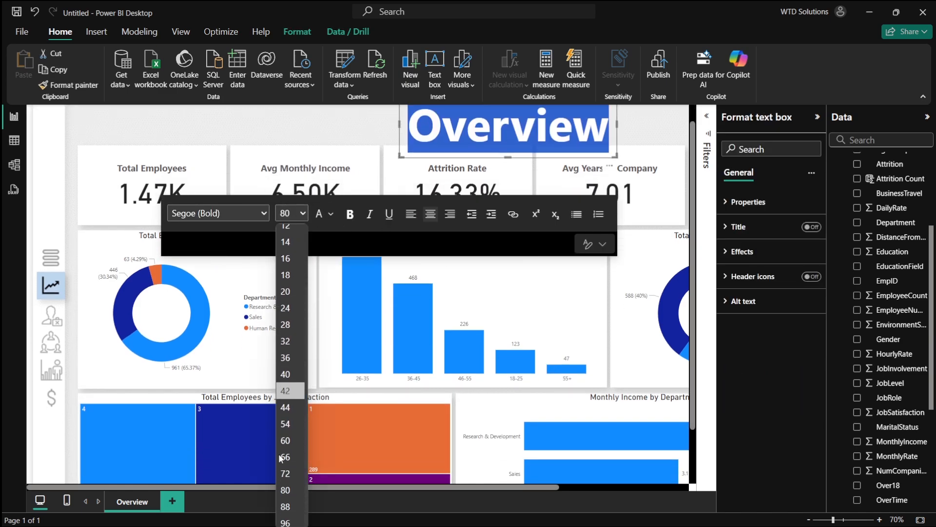
left_click(287, 474)
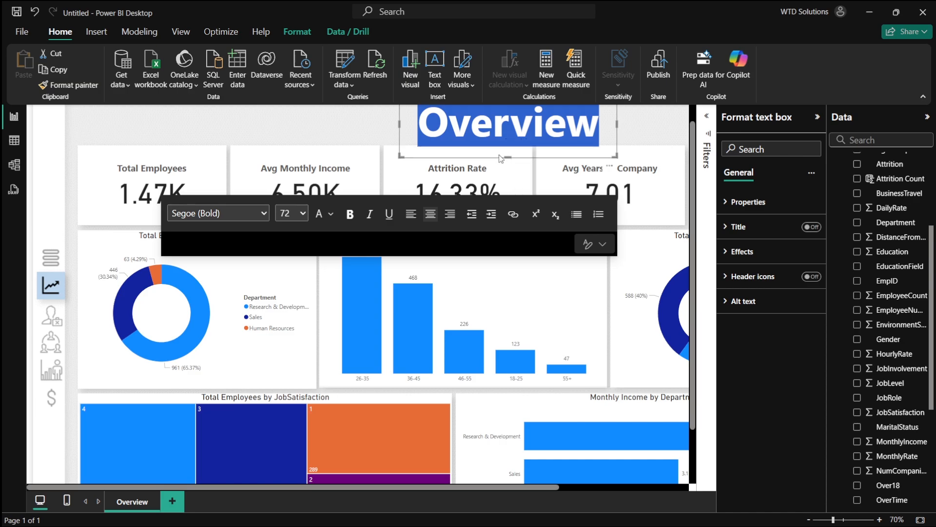
left_click_drag(509, 155, 508, 144)
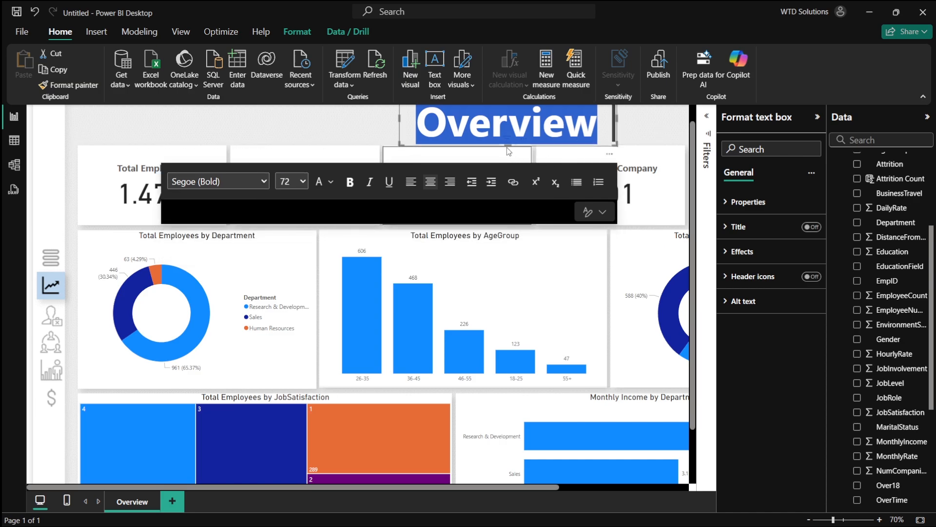
- Set the Overview title's font colour to a light orange shade
left_click(329, 188)
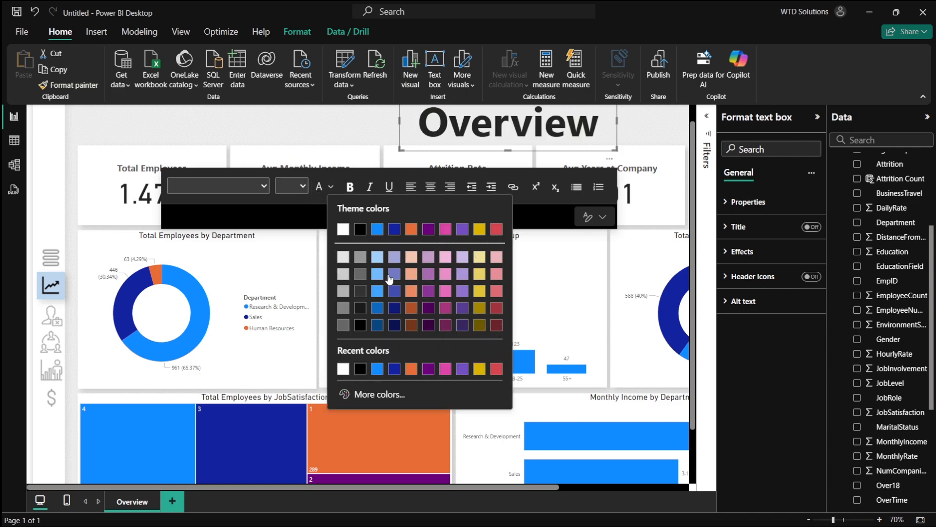
left_click(412, 293)
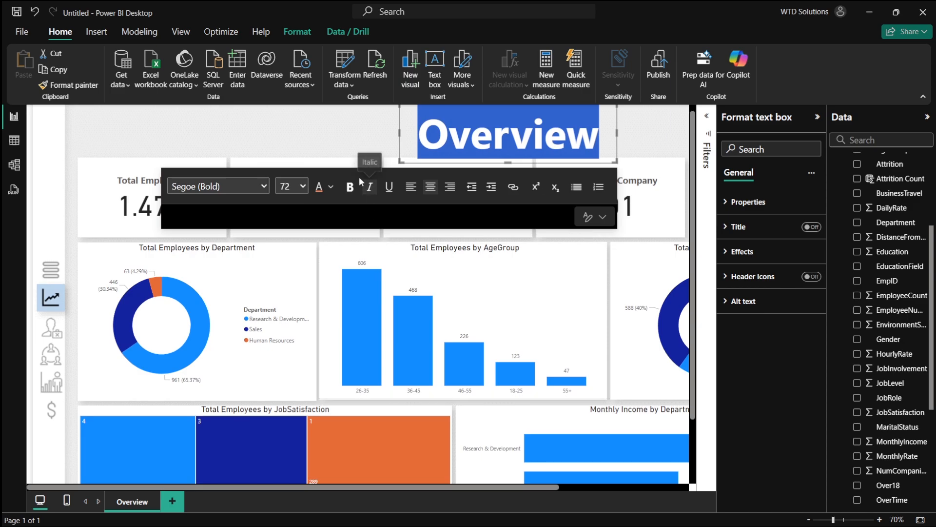
left_click(329, 187)
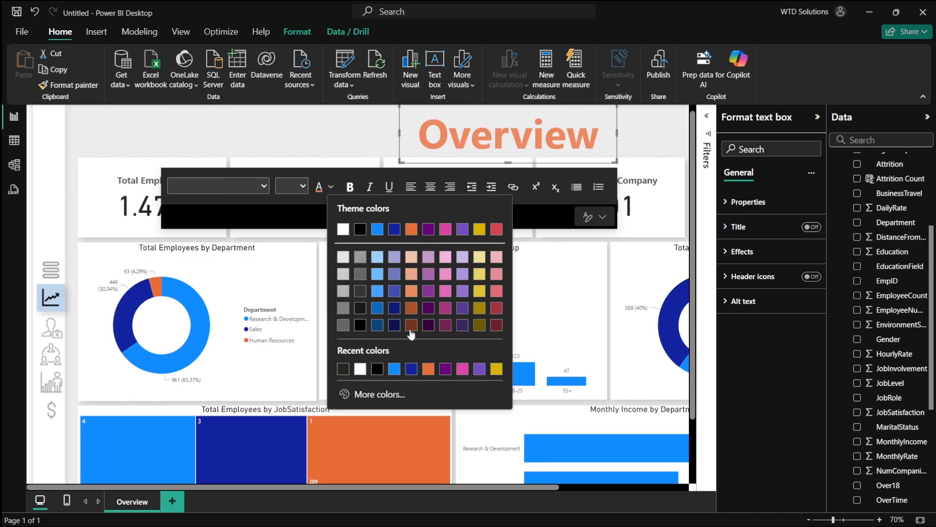
left_click(634, 138)
scroll(632, 141, "down", 2)
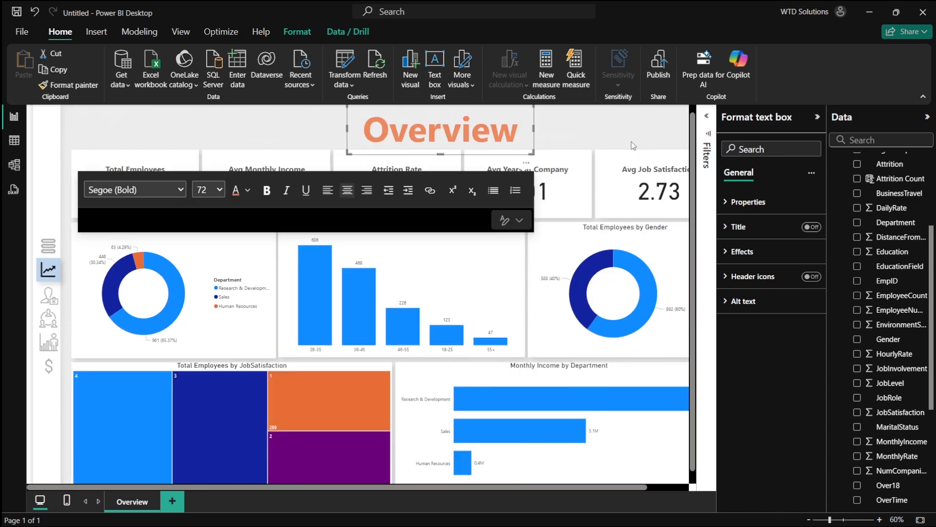
left_click(678, 198)
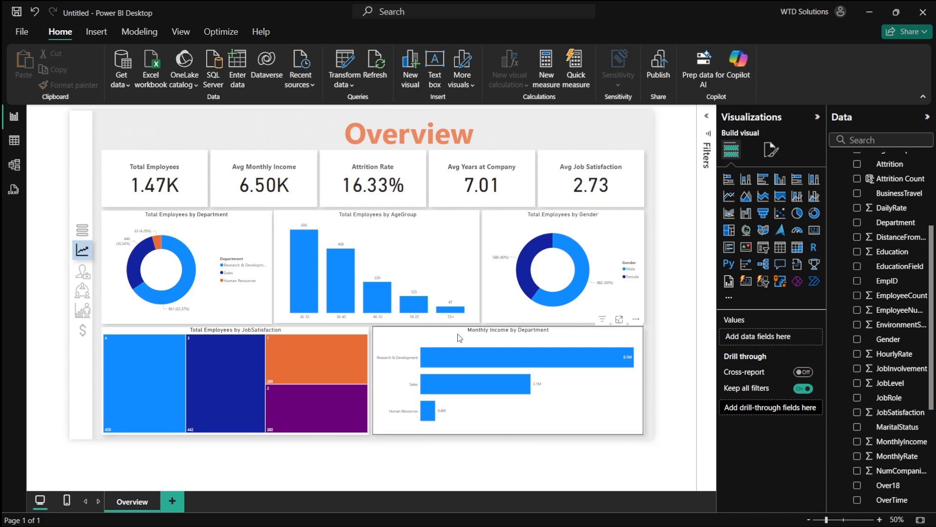
- Select all visuals and try out several report themes from the theme gallery
key("ctrl+a")
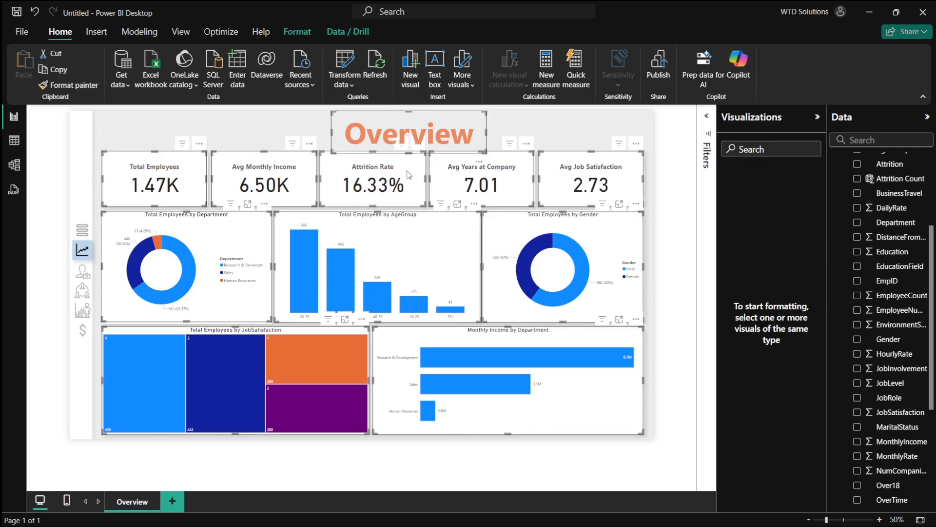
left_click(181, 32)
left_click(294, 71)
left_click(274, 76)
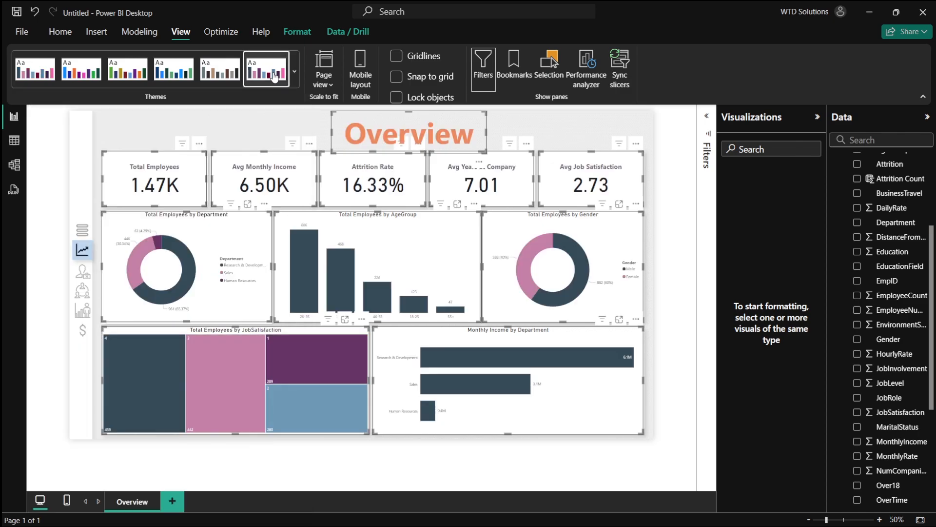
left_click(294, 71)
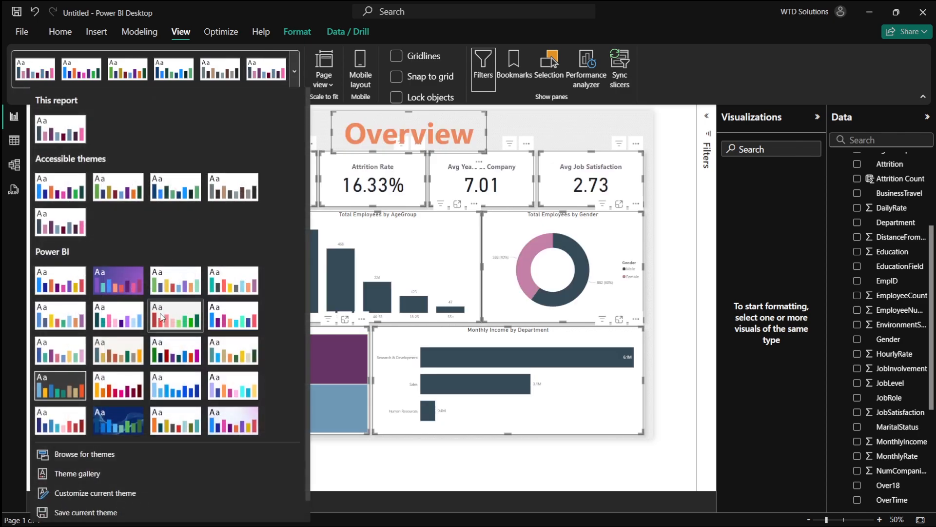
left_click(132, 395)
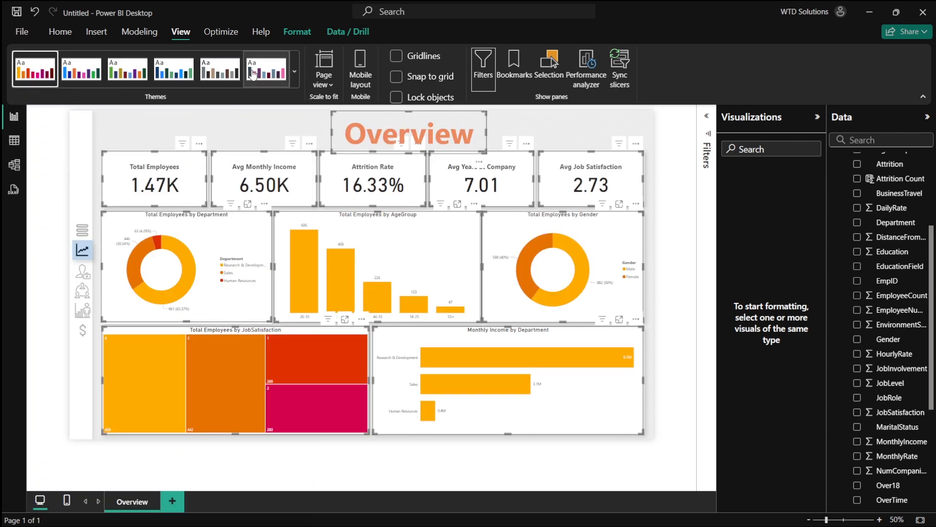
left_click(295, 71)
left_click(216, 72)
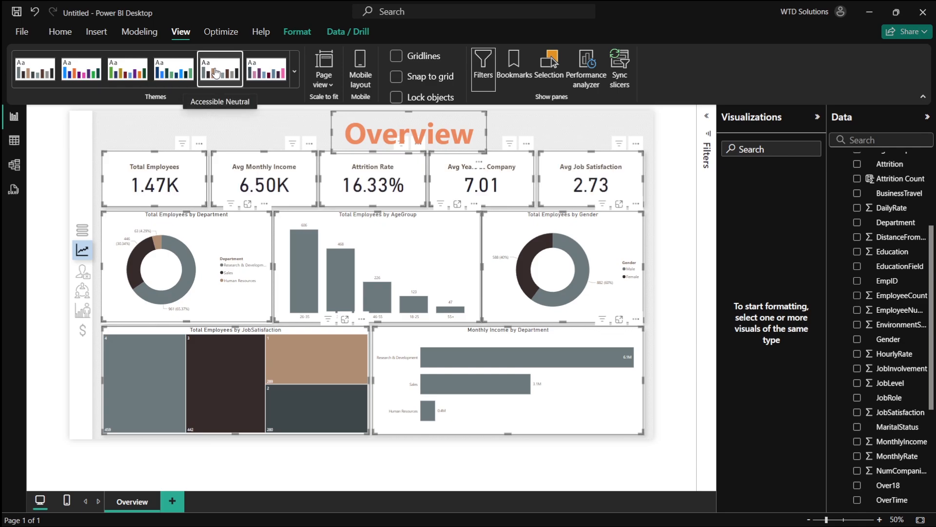
left_click(185, 72)
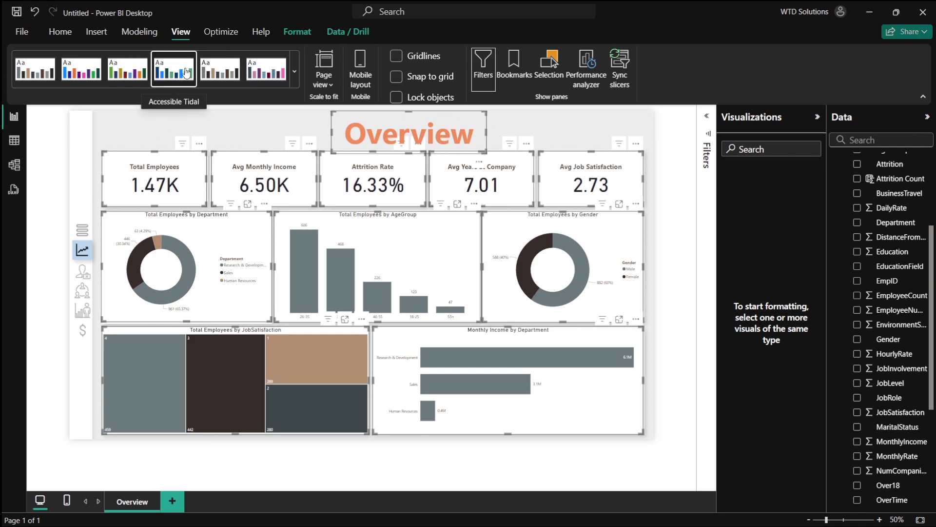
left_click(128, 73)
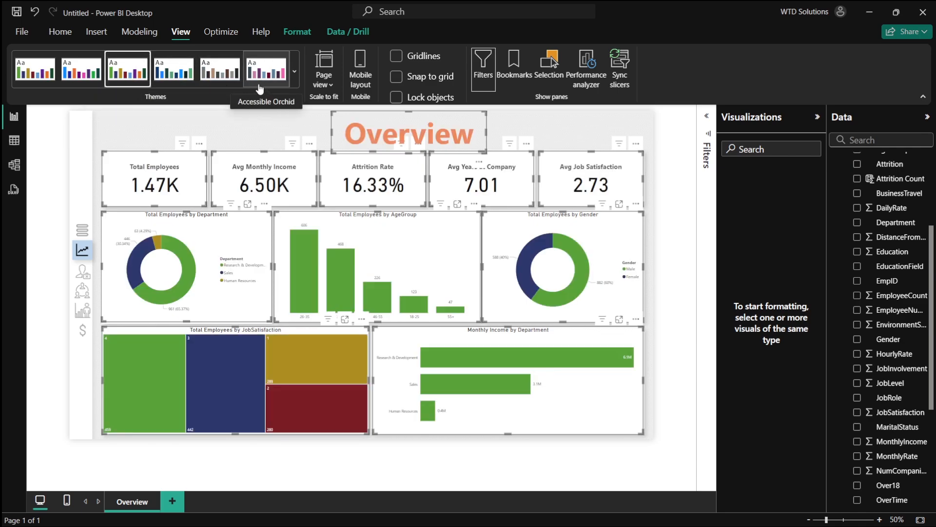
left_click(295, 78)
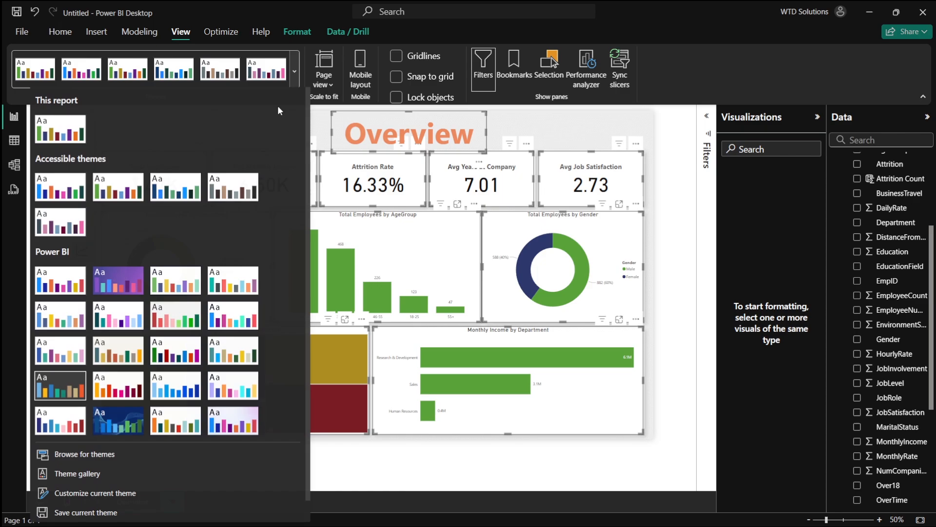
left_click(250, 279)
left_click(295, 71)
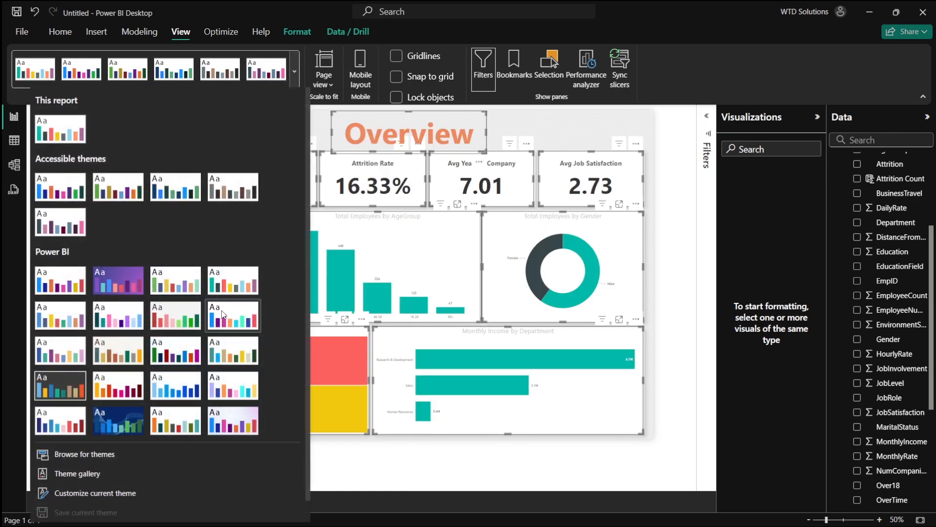
left_click(230, 316)
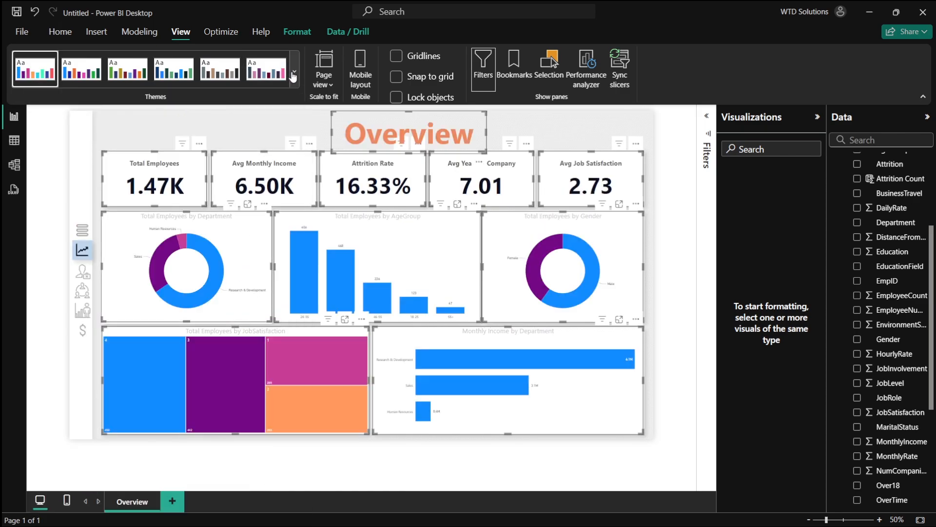
left_click(295, 71)
scroll(236, 358, "down", 1)
left_click(237, 358)
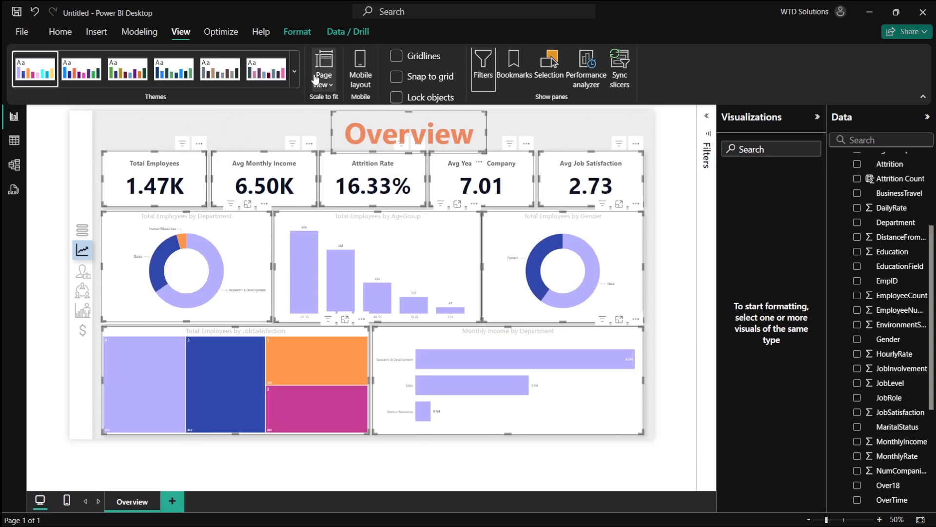
left_click(295, 71)
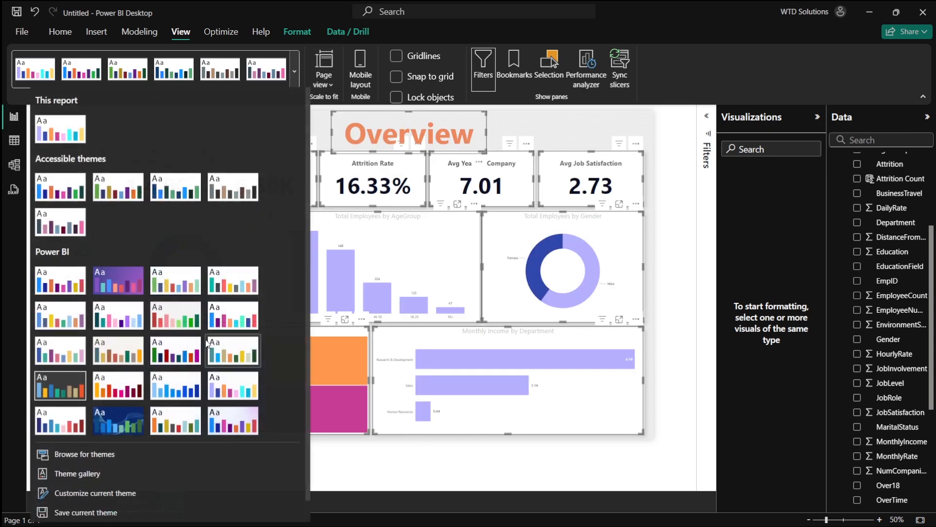
left_click(267, 180)
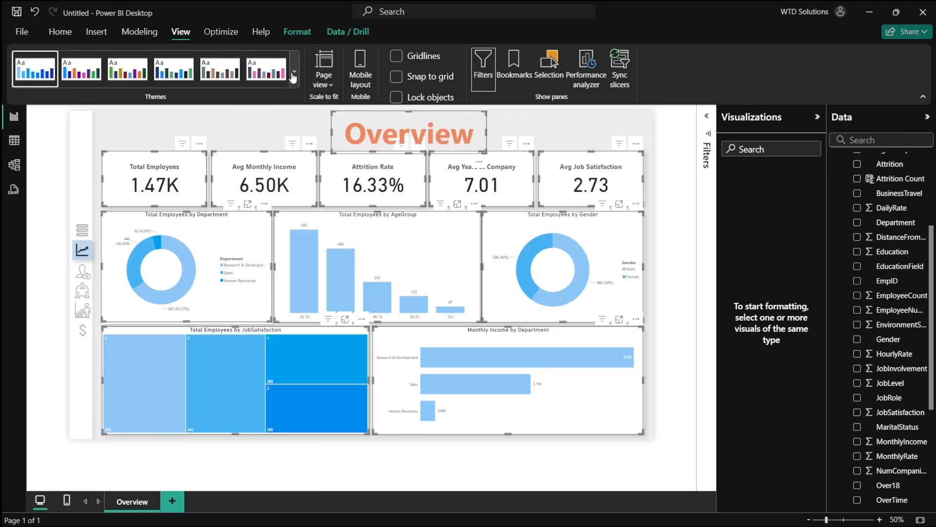
left_click(294, 71)
scroll(158, 325, "down", 1)
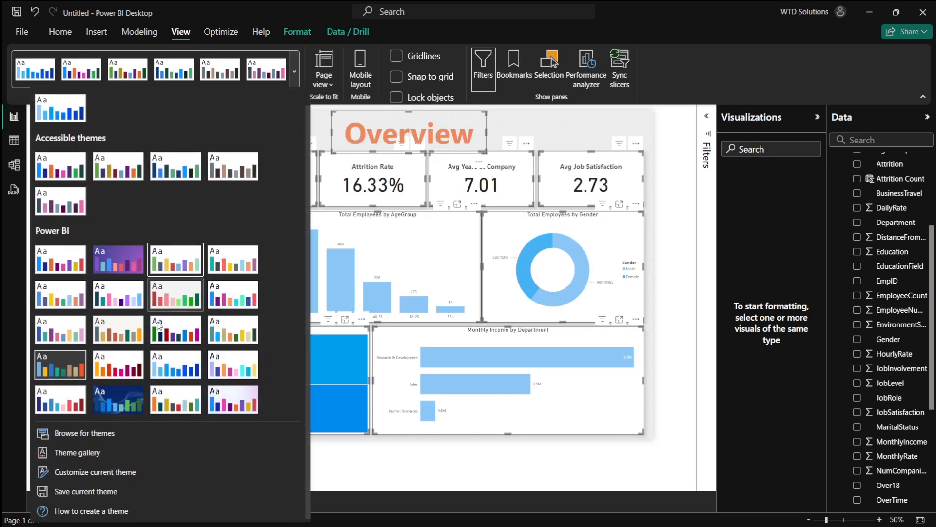
left_click(78, 347)
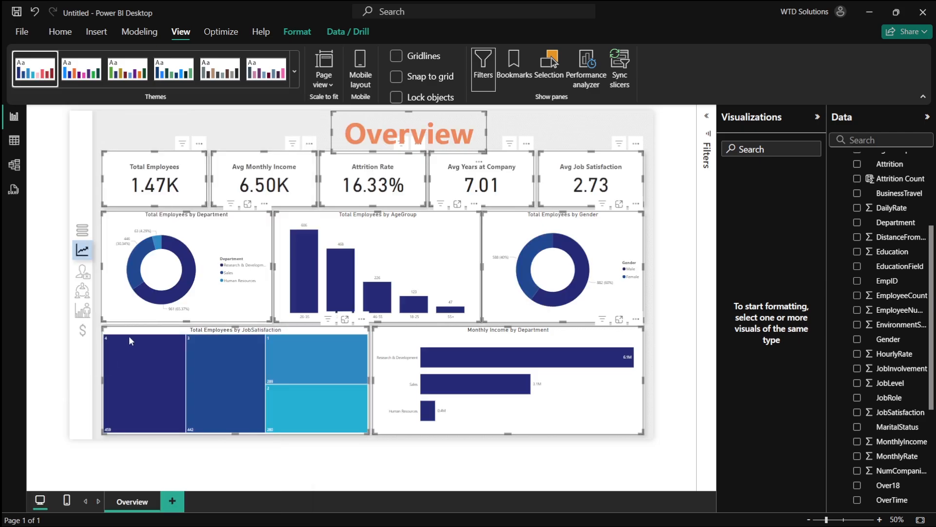
left_click(294, 87)
left_click(172, 193)
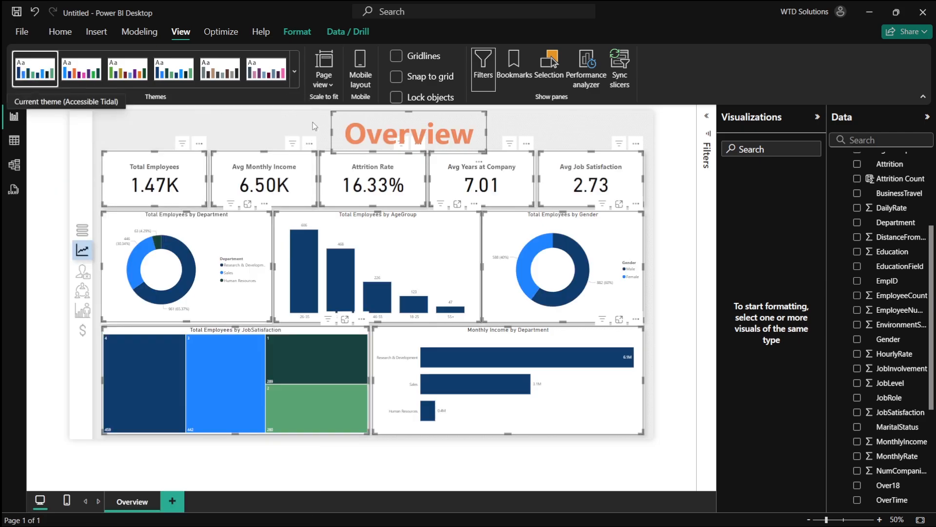
left_click(294, 71)
left_click(226, 424)
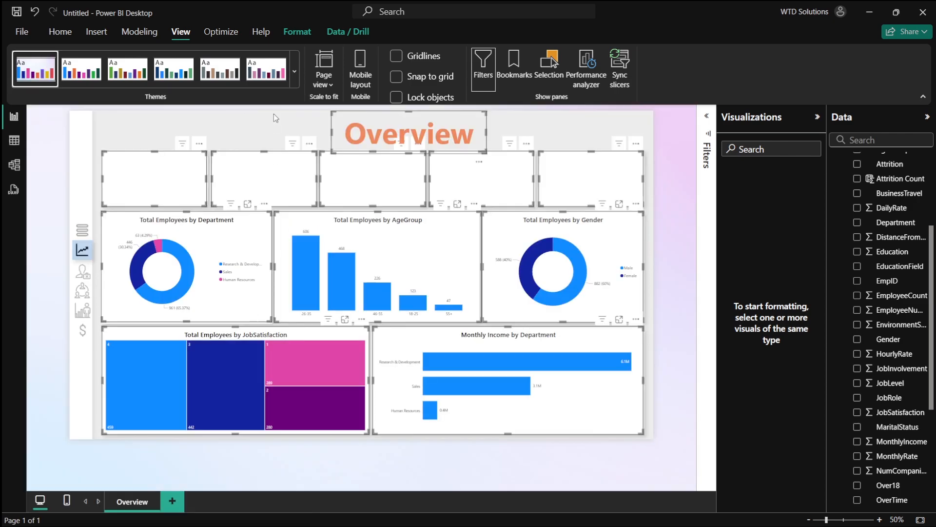
left_click(295, 72)
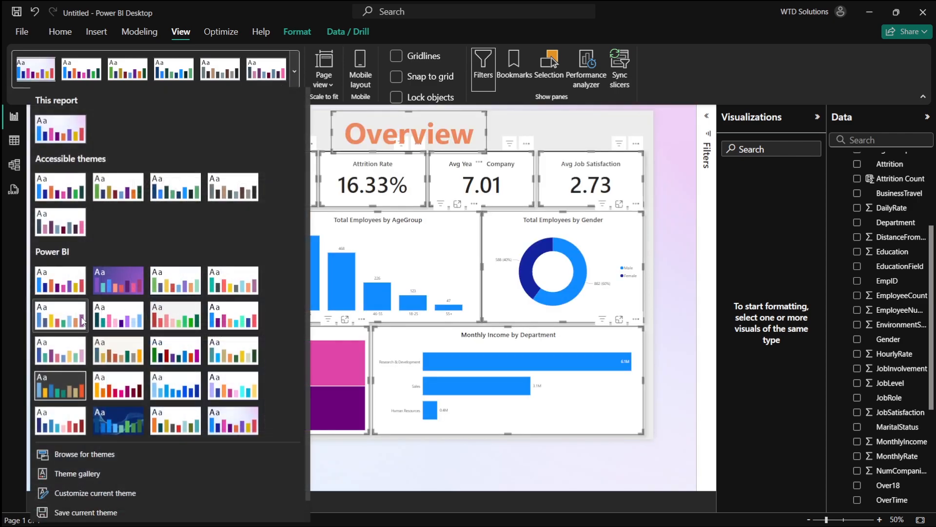
left_click(80, 322)
left_click(296, 73)
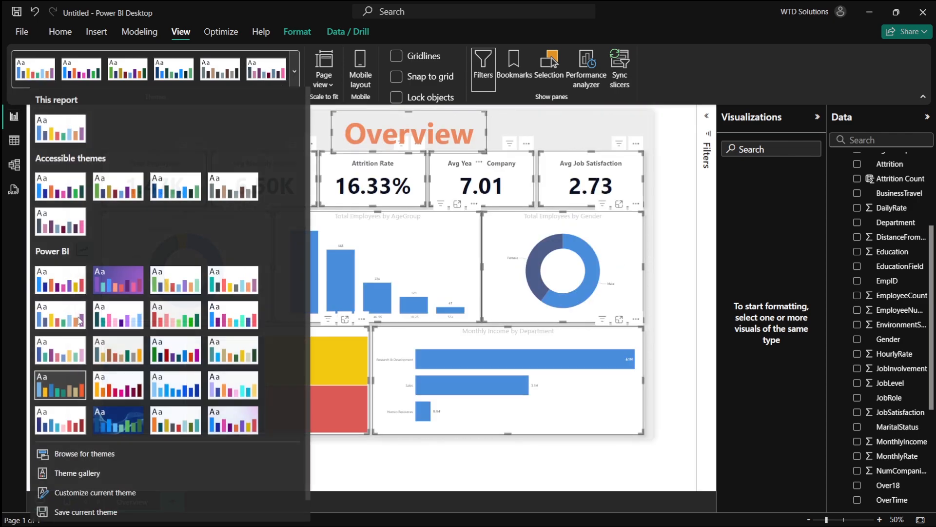
left_click(47, 375)
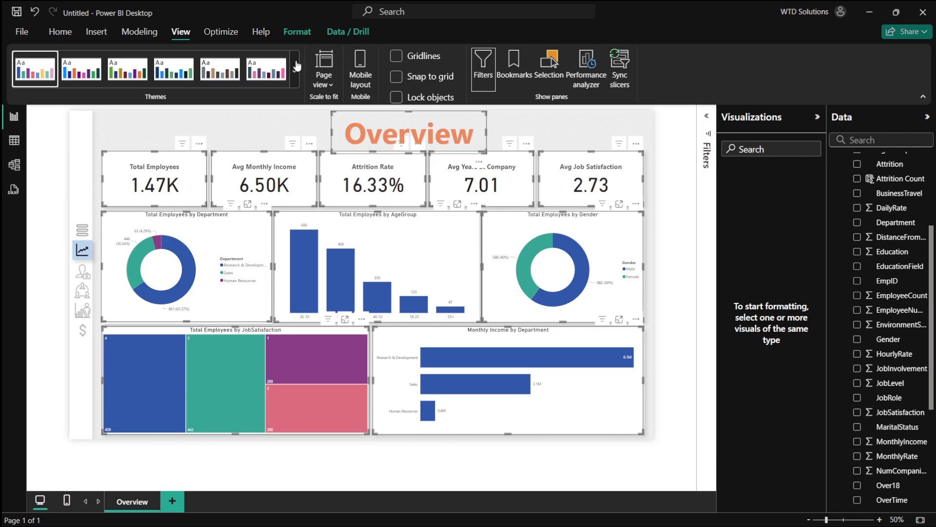
- Apply the teal, gold and rust report theme from the theme gallery
left_click(295, 71)
left_click(117, 354)
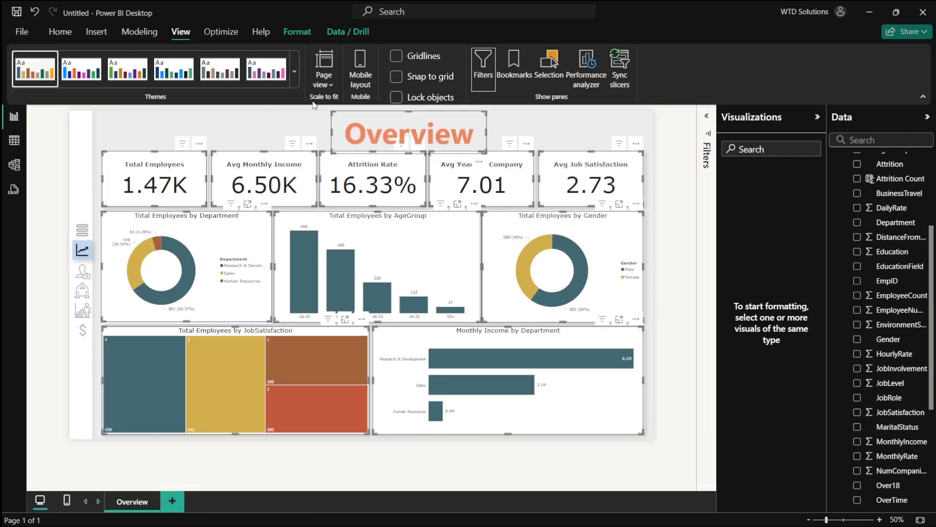
left_click(688, 244)
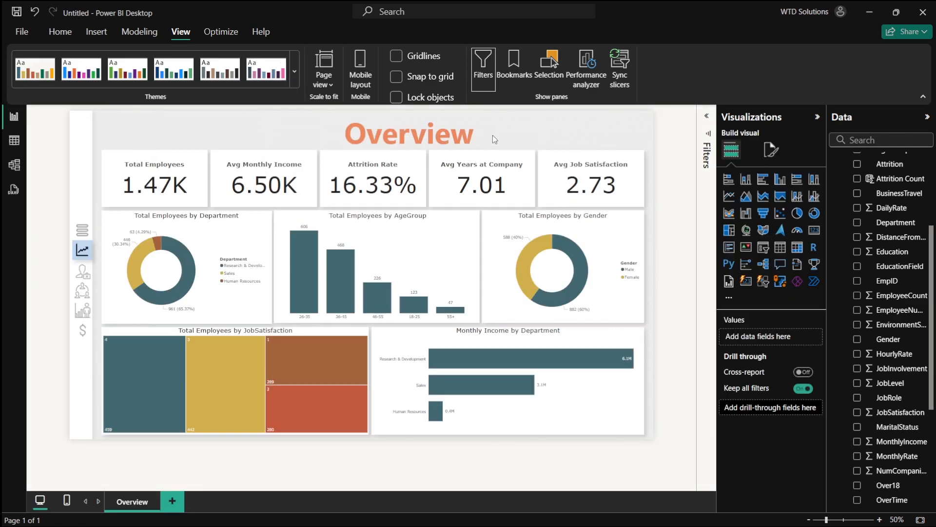
- Move the Overview title box slightly left so it sits centred above the cards
left_click(485, 128)
left_click_drag(487, 122, 453, 123)
left_click(665, 186)
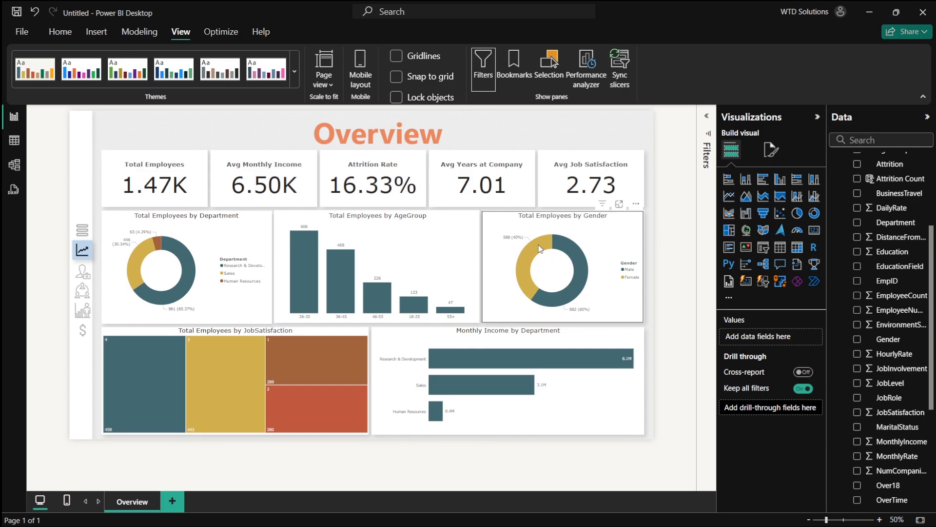
- Duplicate the Overview page and open the title on the copy for editing
right_click(139, 508)
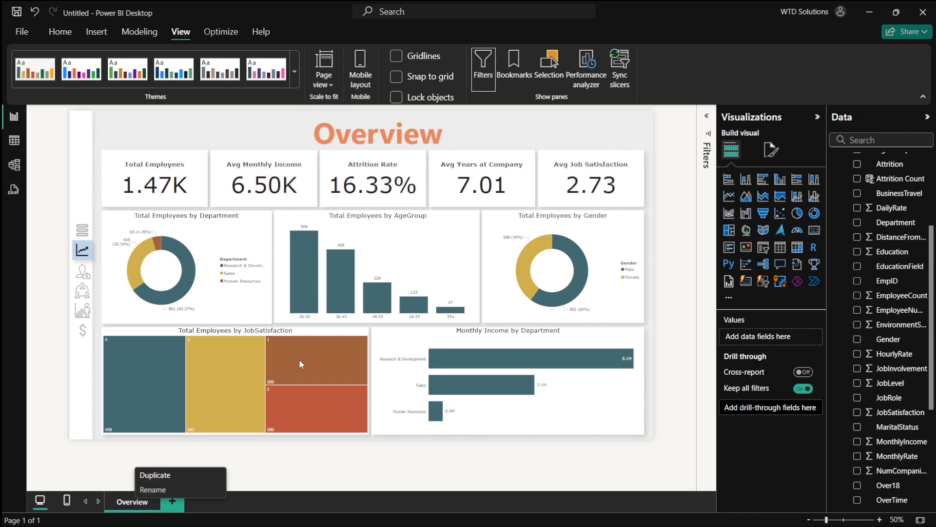
left_click(151, 475)
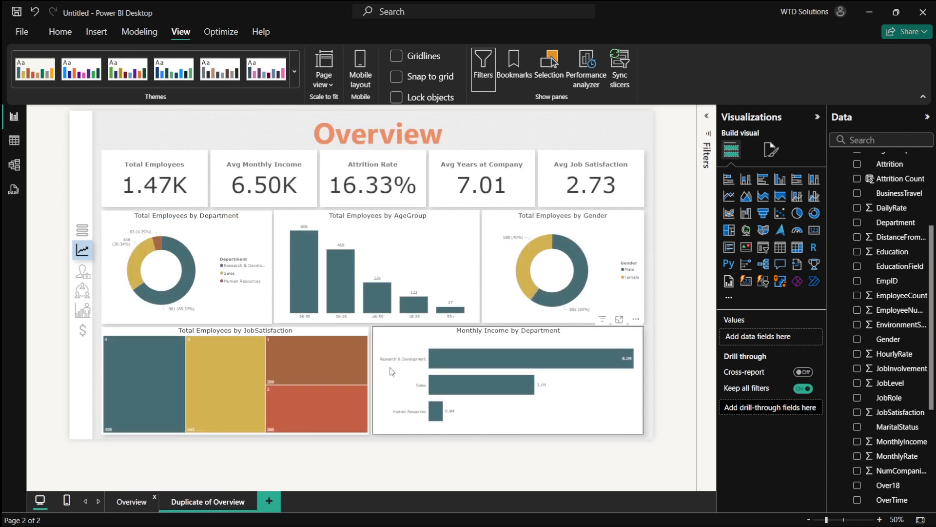
left_click(364, 139)
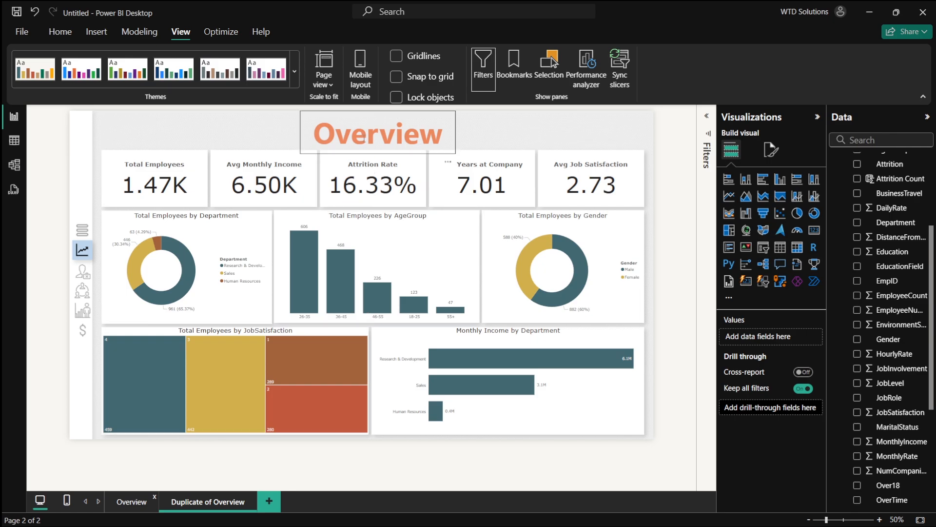
double_click(364, 139)
- Switch to the browser and review the Attrition Analysis Page section of the ChatGPT dashboard plan
key("alt+Tab")
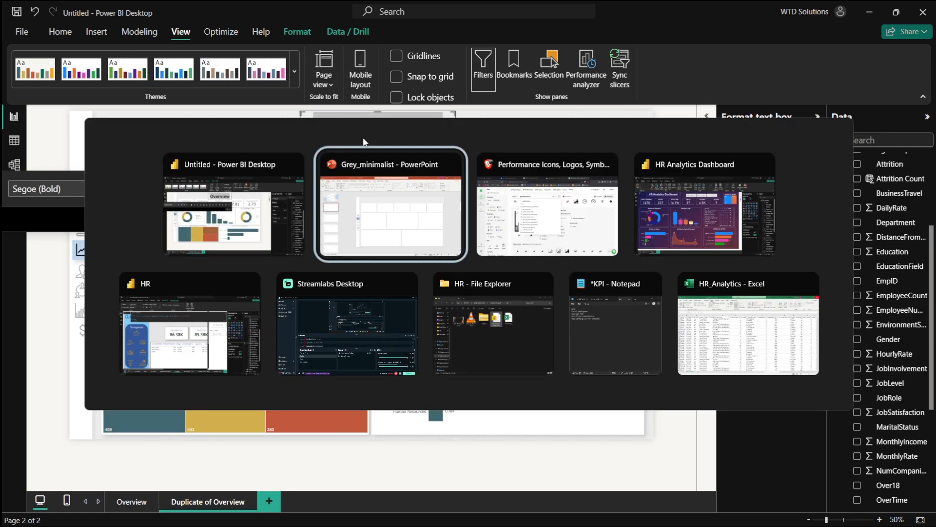
key("alt+Tab")
left_click(369, 6)
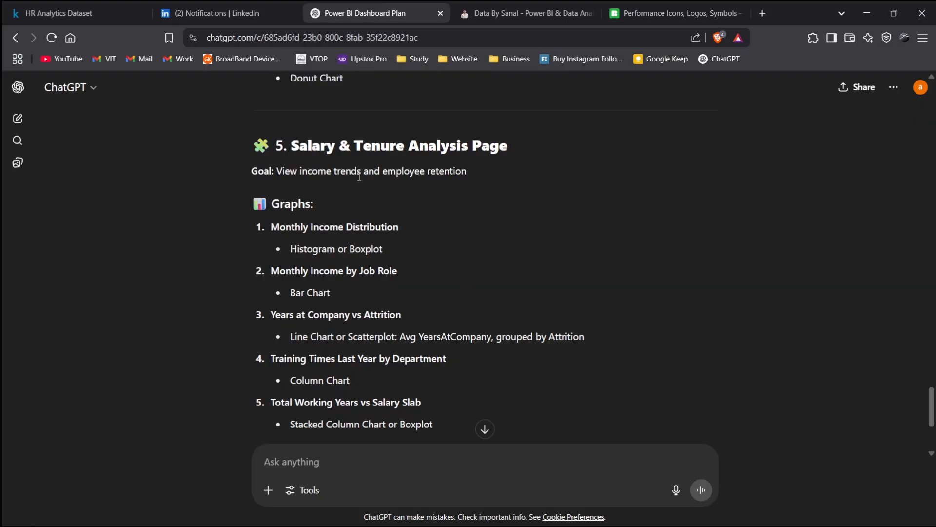
scroll(359, 175, "up", 20)
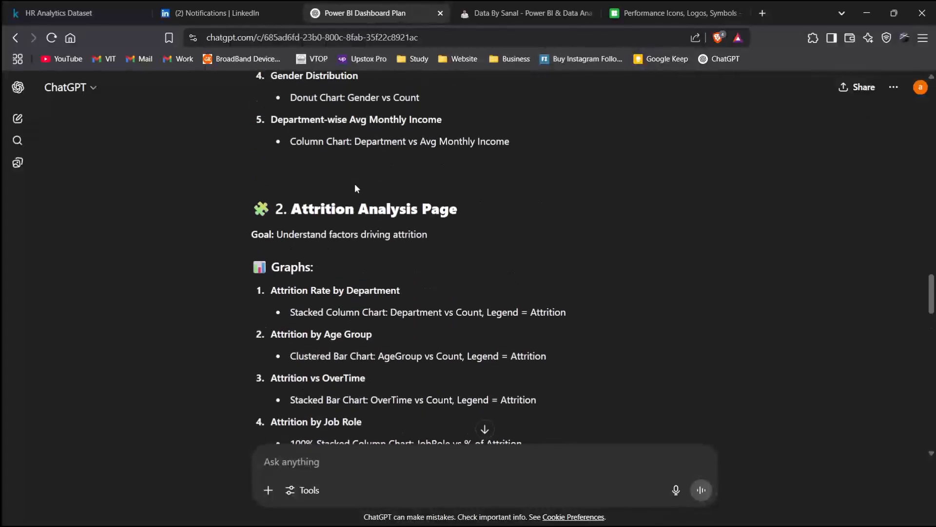
scroll(355, 186, "up", 9)
scroll(298, 131, "down", 11)
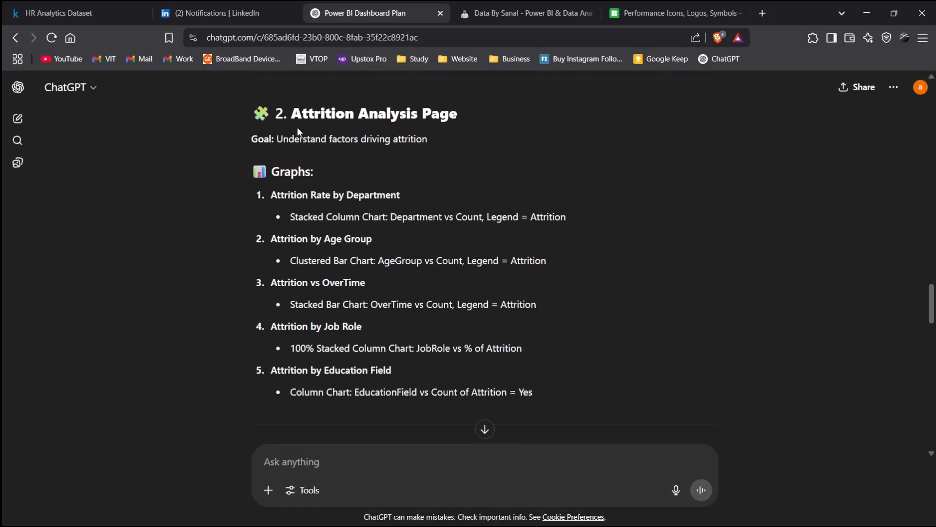
- Copy the Attrition Analysis heading from the plan and try pasting it into the duplicated page's title box
left_click_drag(323, 115, 422, 114)
key("ctrl+c")
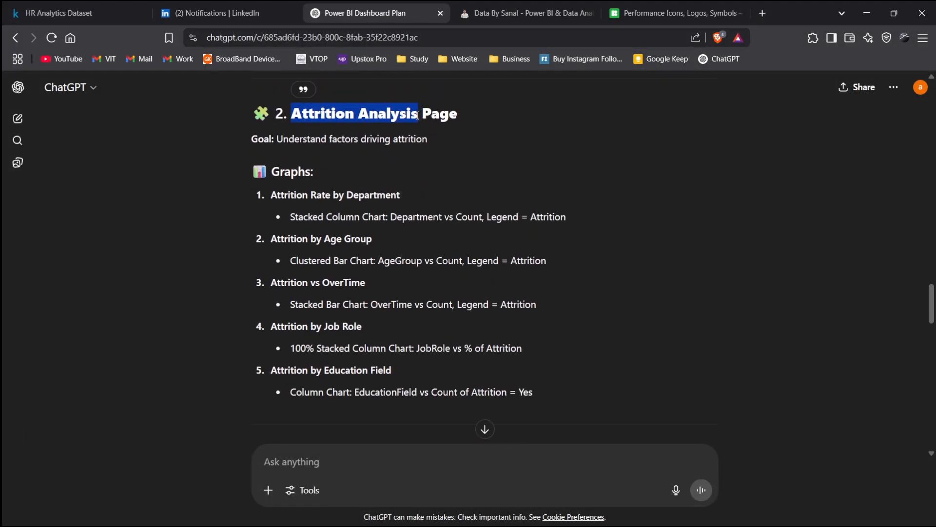
key("alt+Tab")
key("ctrl+v")
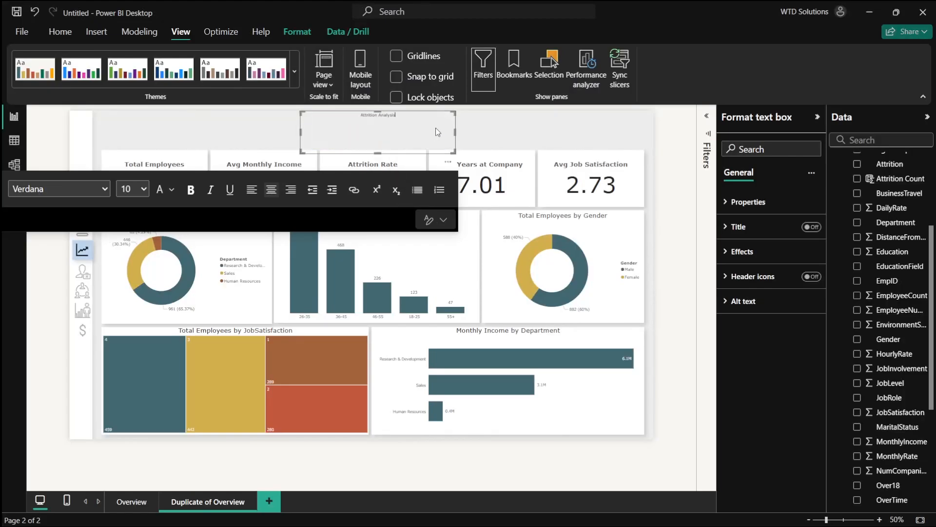
key("ctrl+z")
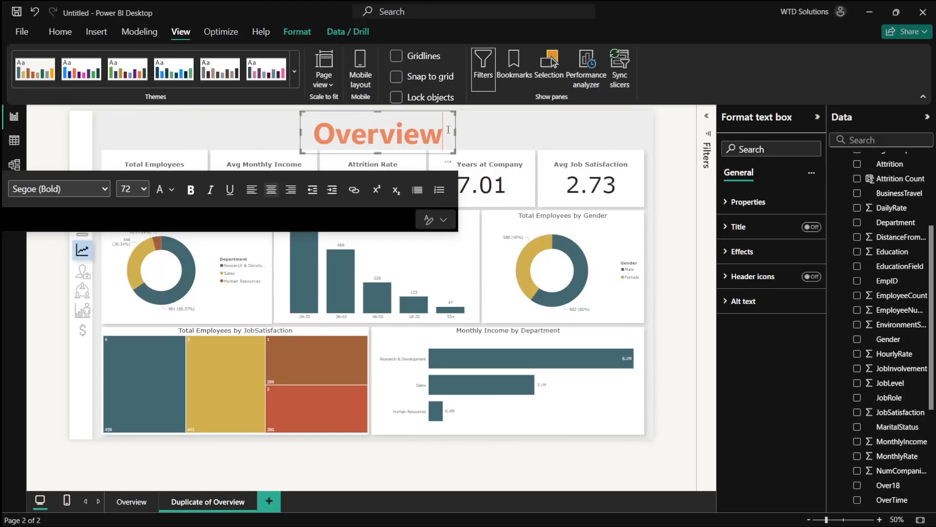
key("ctrl+v")
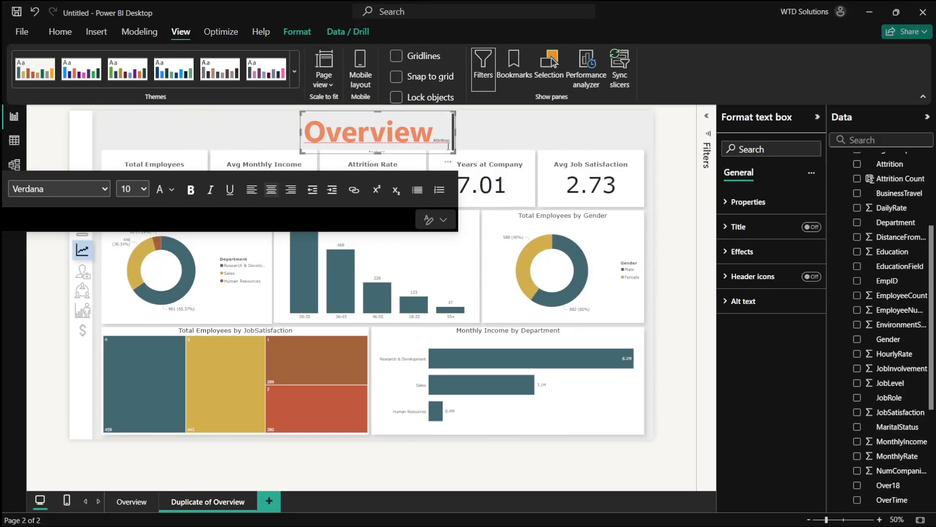
key("ctrl+a")
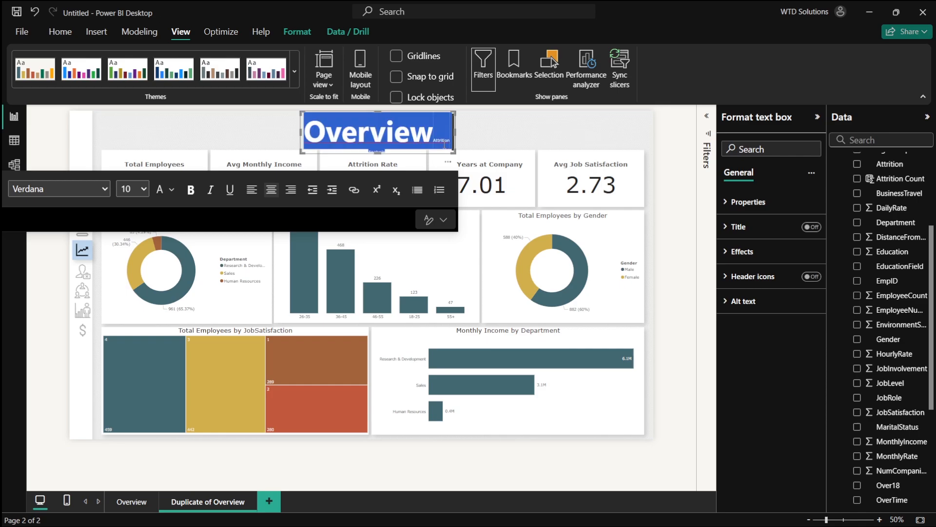
key("Delete")
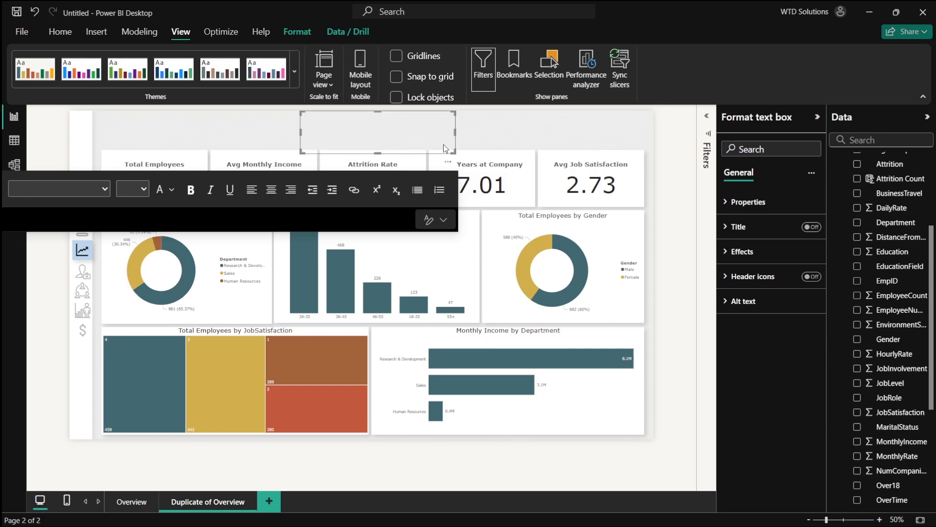
key("ctrl+z")
- Replace the title box text with Attrition Analysis and deselect the box
key("Left")
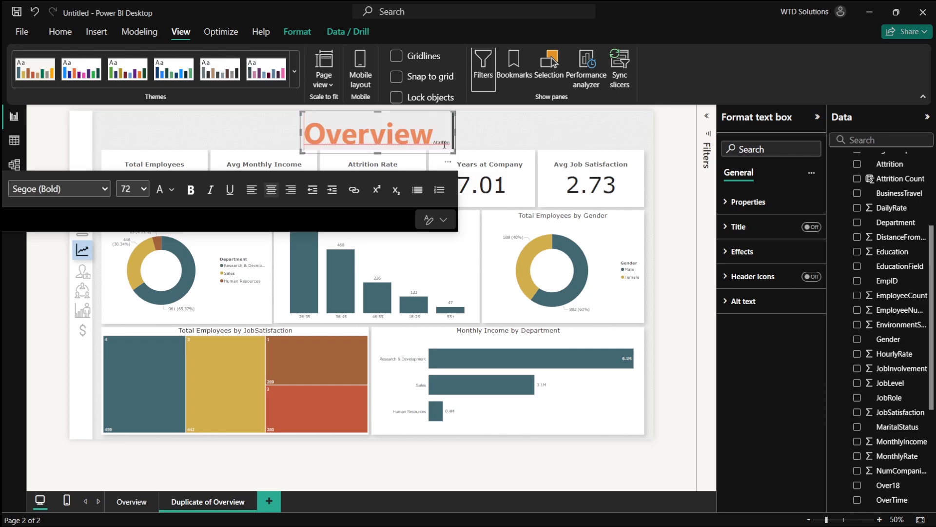
key("Down")
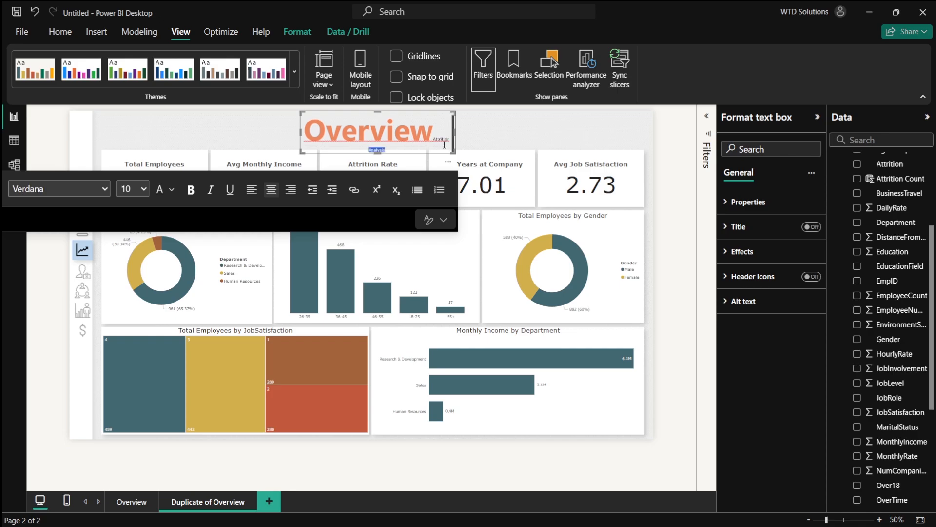
key("BackSpace")
key("ctrl+shift+Left")
key("Right")
key("BackSpace")
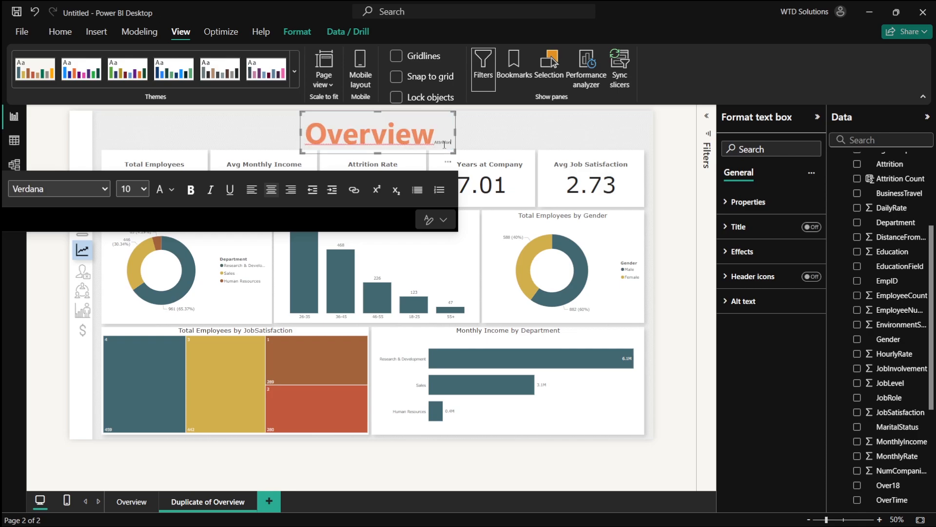
key("BackSpace")
key("BackSpace")
key("BackSpace")
key("BackSpace")
key("BackSpace")
key("BackSpace")
key("BackSpace")
key("BackSpace")
key("BackSpace")
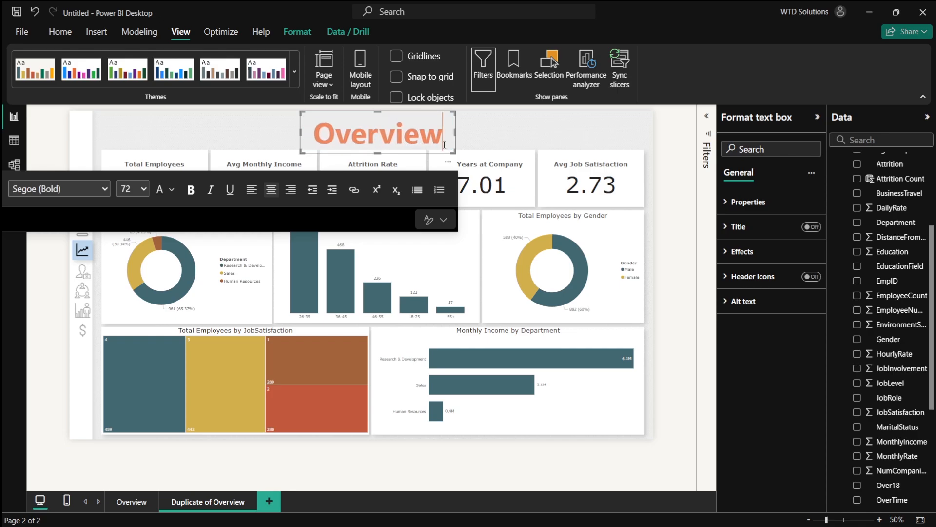
key("BackSpace")
type("A")
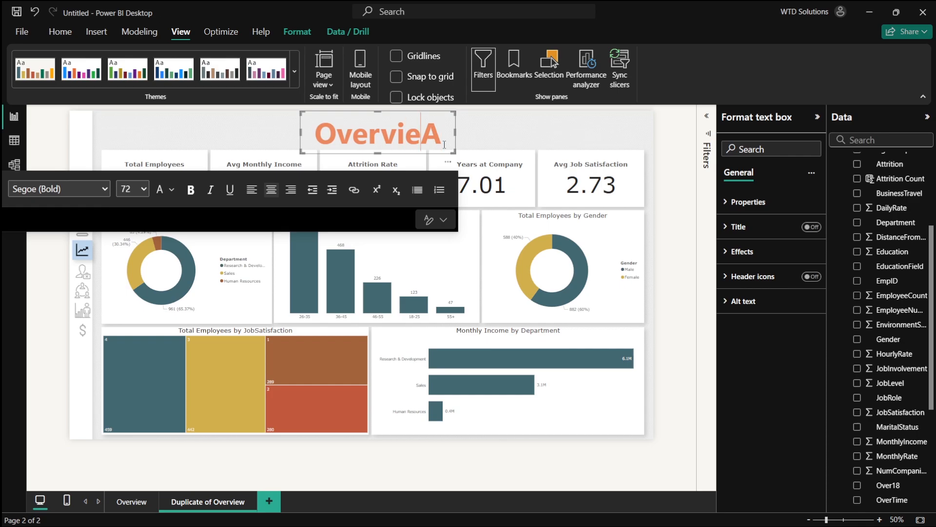
key("ctrl+shift+Left")
key("BackSpace")
type("ttr")
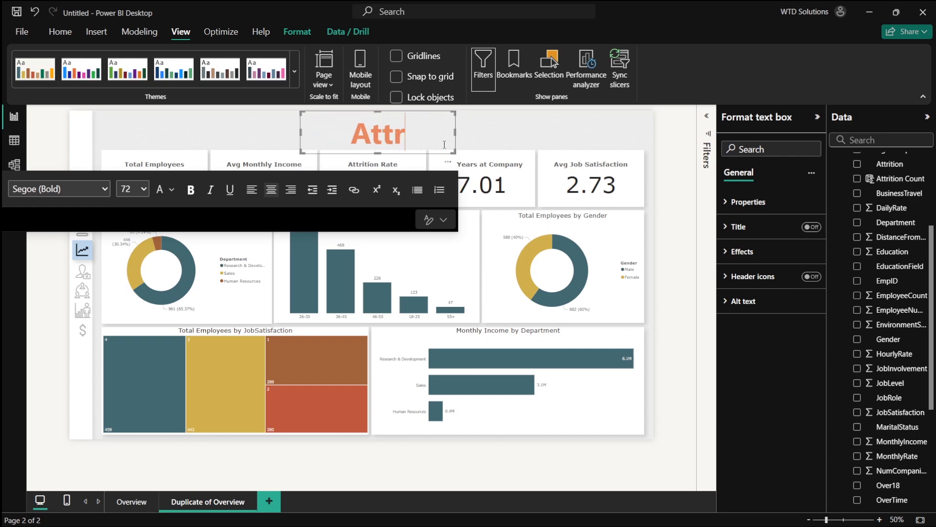
type("ition ANa")
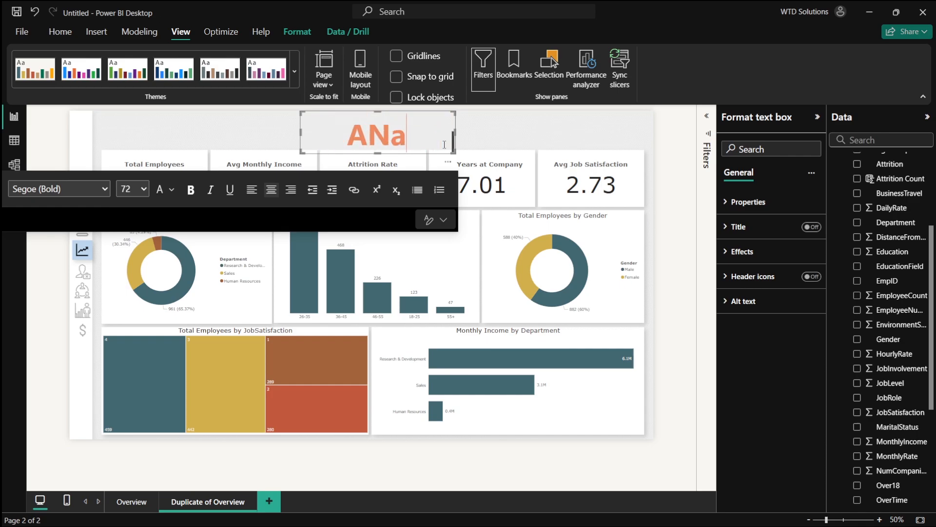
key("BackSpace")
key("BackSpace")
type("nalysis")
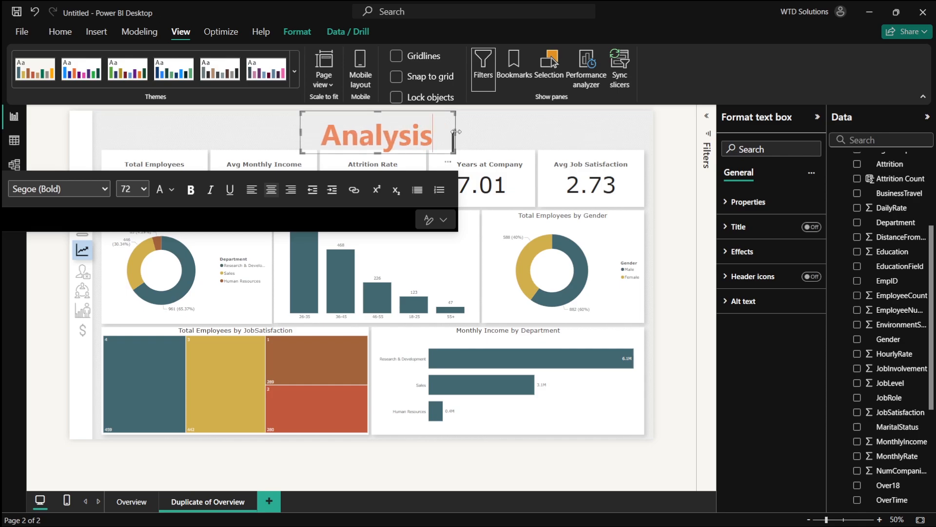
left_click_drag(456, 131, 497, 110)
left_click(565, 134)
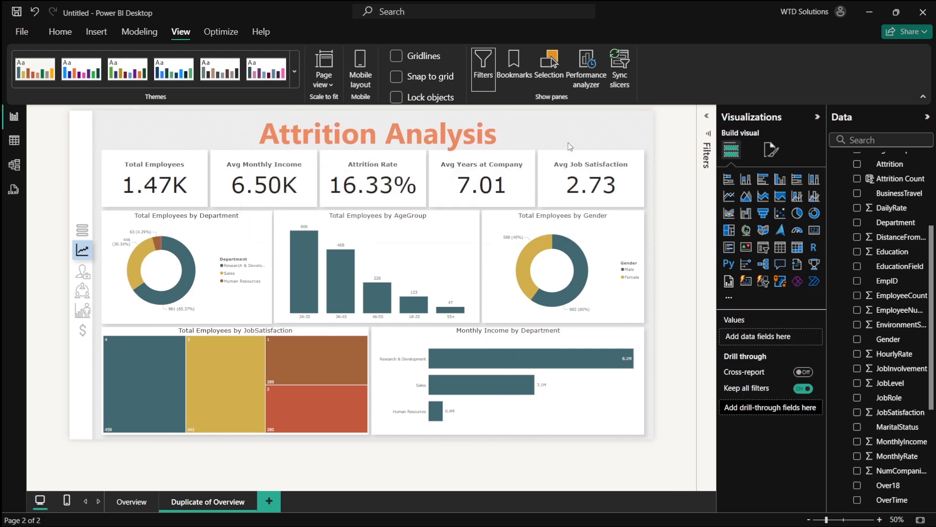
- Switch the department donut chart's values from Total Employees to Attrition Rate
key("alt+Tab")
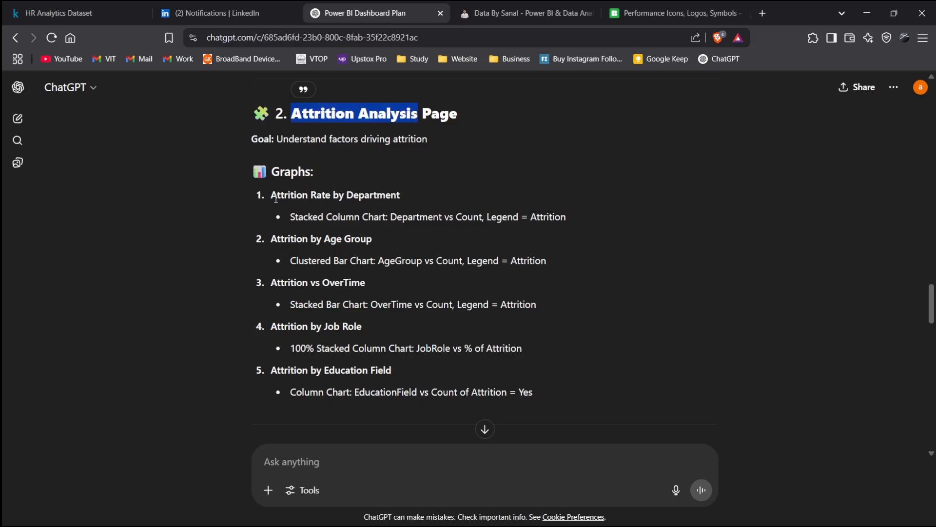
left_click_drag(271, 195, 430, 196)
key("alt+Tab")
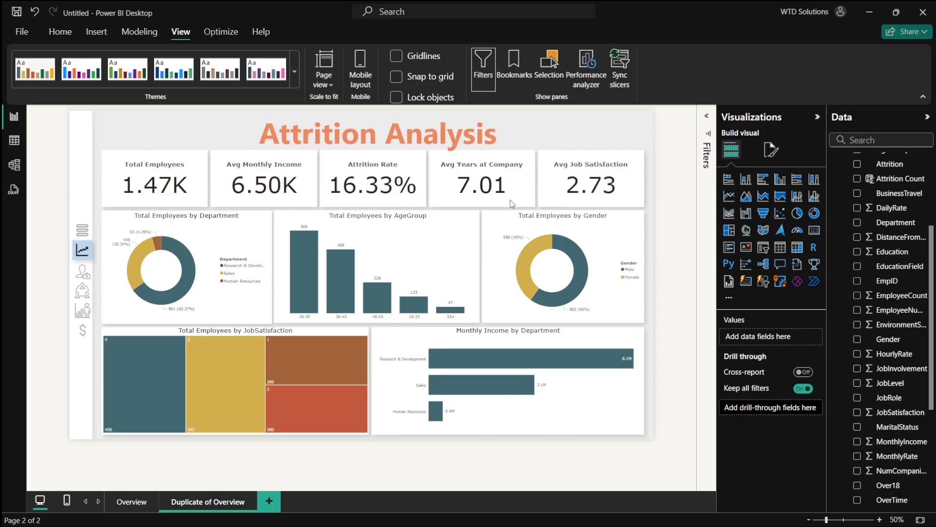
left_click(166, 257)
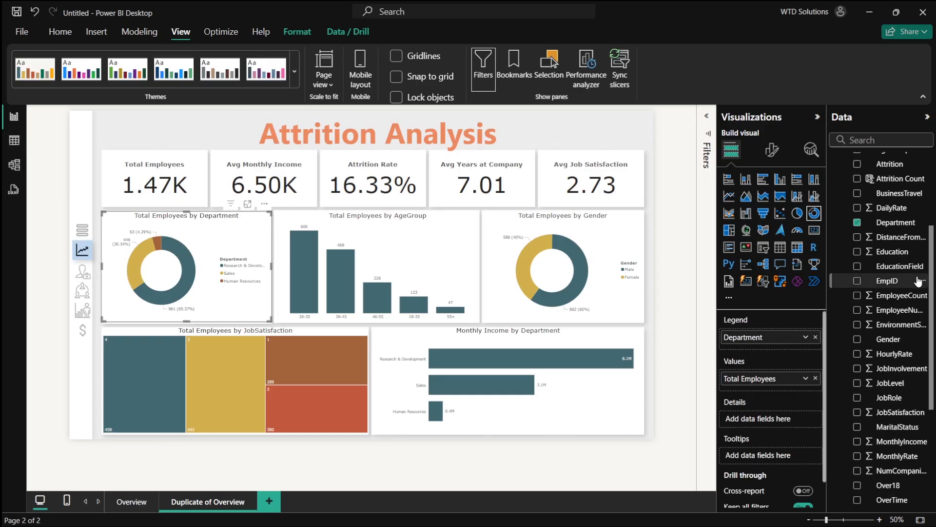
scroll(858, 228, "up", 3)
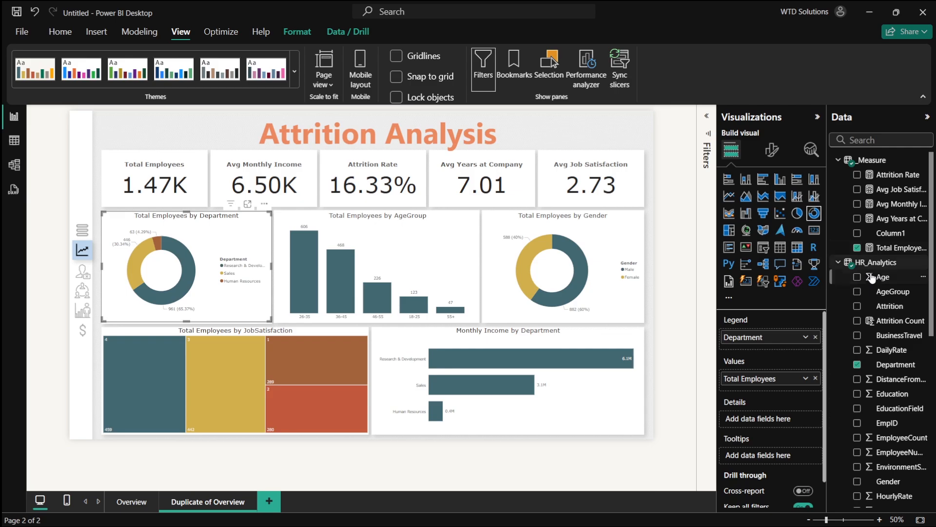
left_click(857, 248)
left_click(857, 175)
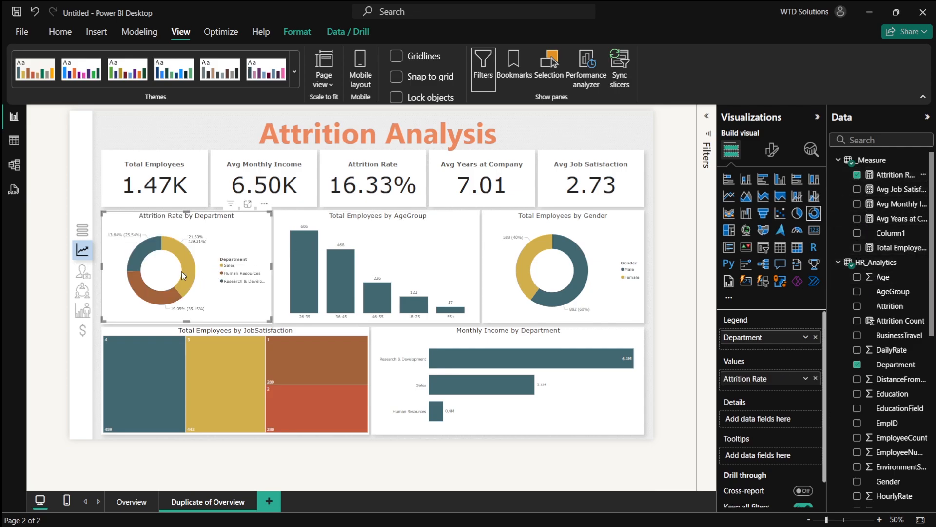
- Replace Total Employees with Attrition Rate on the age group column chart
key("alt+Tab")
left_click_drag(270, 239, 399, 238)
key("alt+Tab")
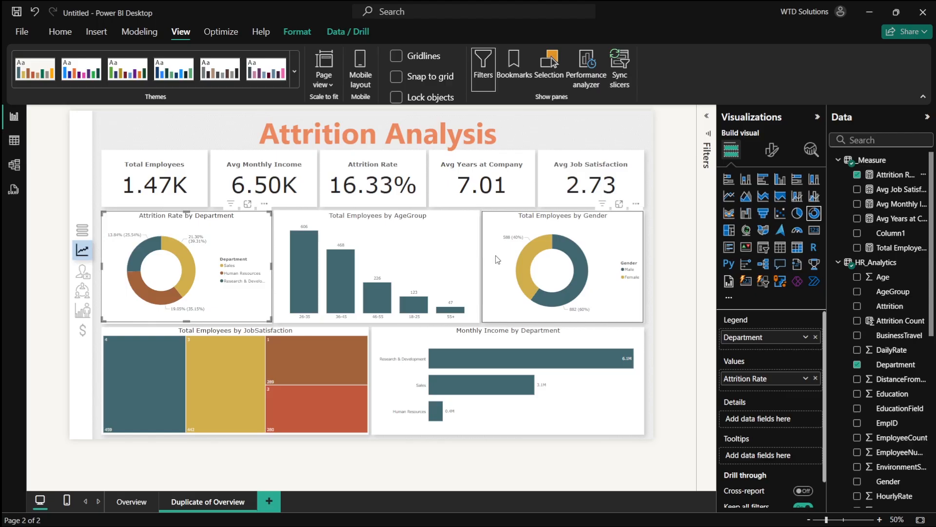
left_click(454, 245)
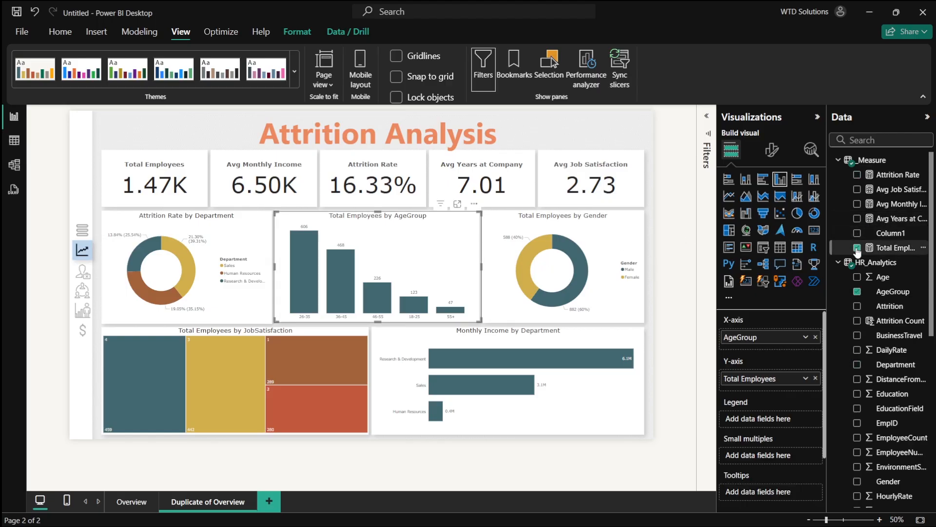
left_click(857, 247)
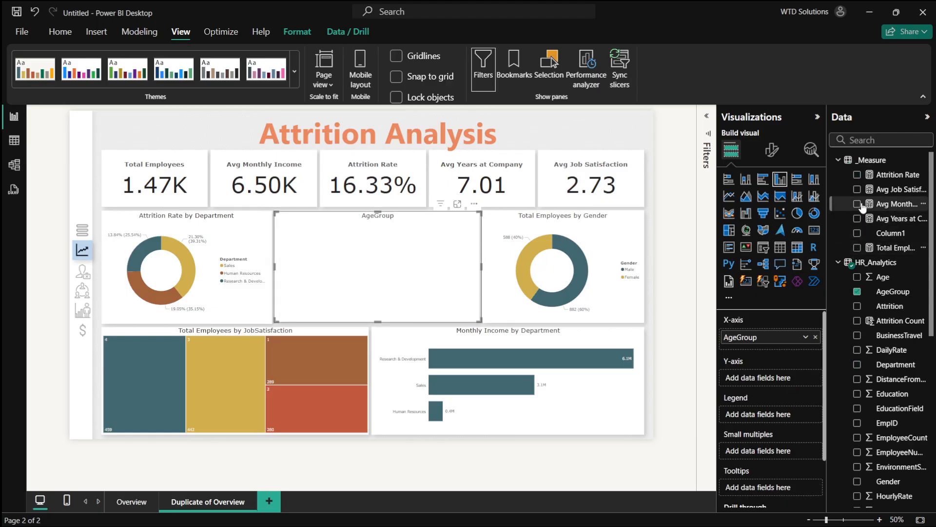
left_click(856, 175)
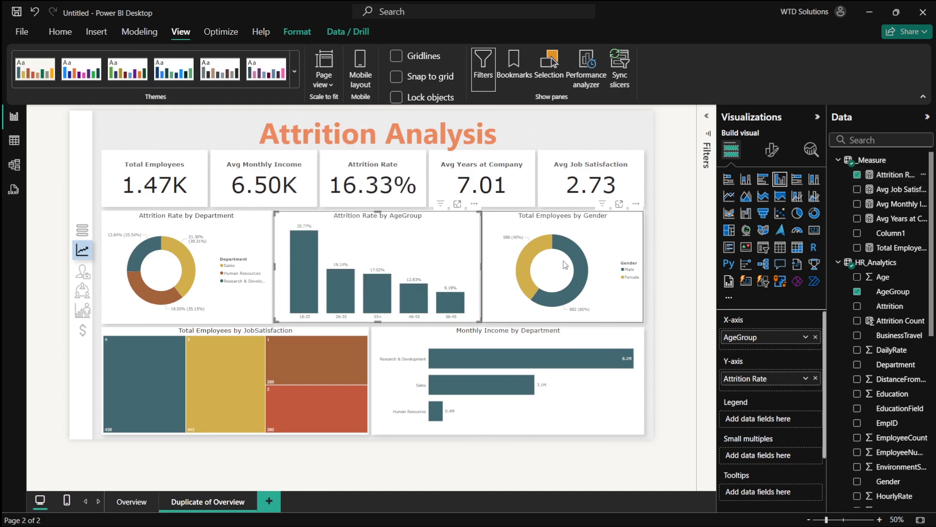
- Switch the age group column chart's values from Attrition Rate to Attrition Count
key("alt+Tab")
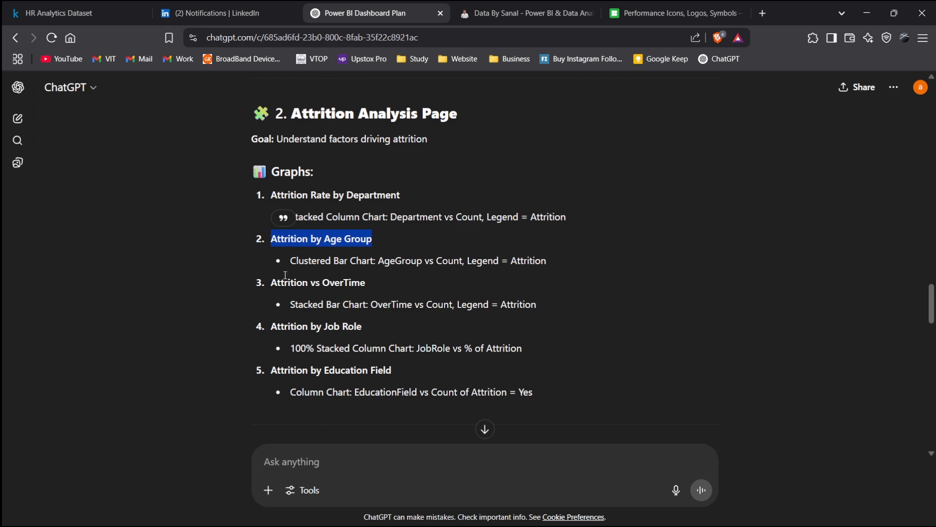
left_click_drag(385, 262, 474, 263)
left_click(526, 289)
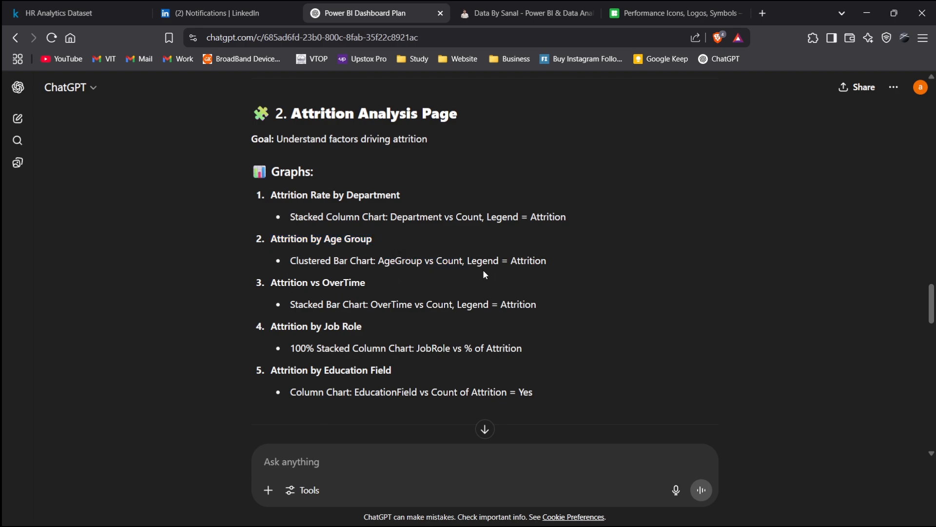
key("alt+Tab")
key("alt+Tab")
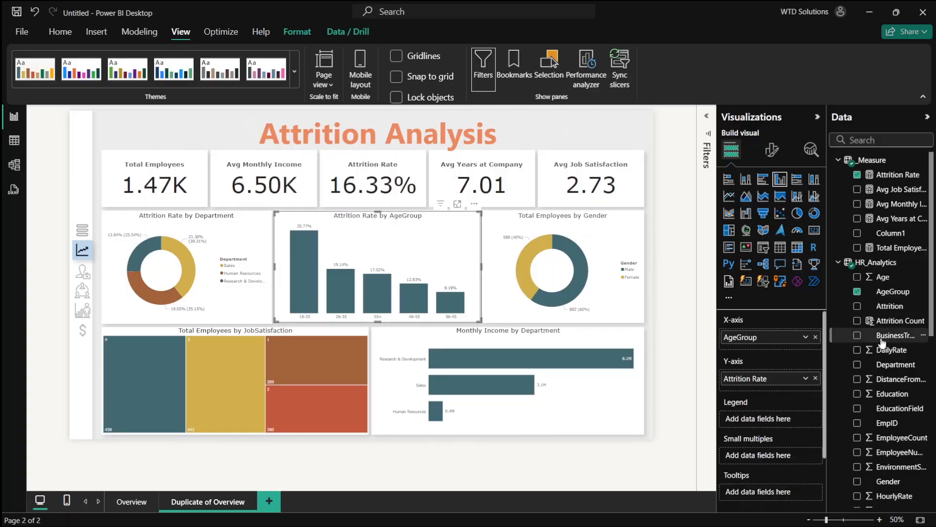
left_click(857, 298)
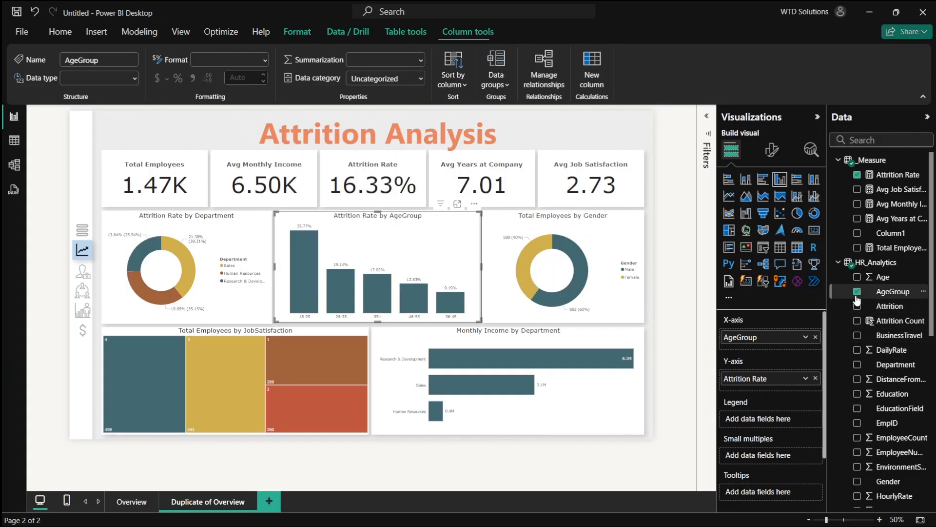
left_click(857, 175)
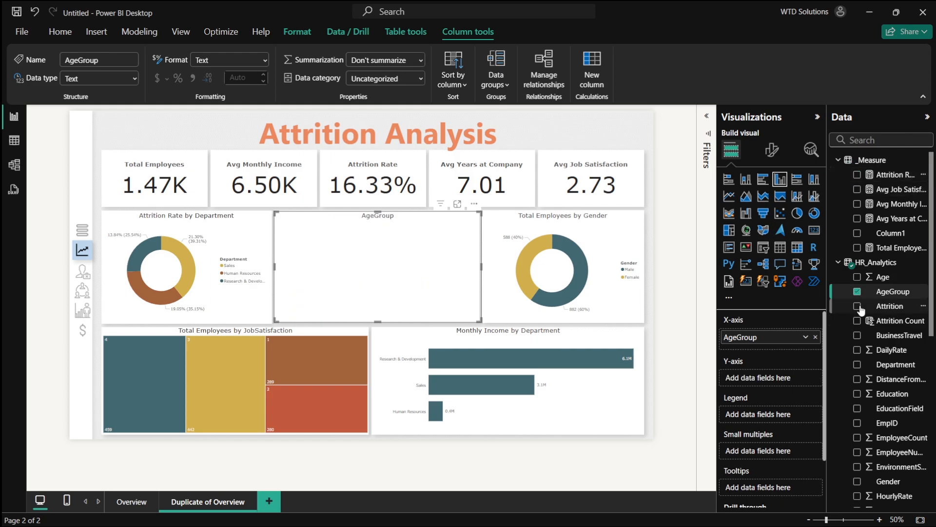
left_click(857, 320)
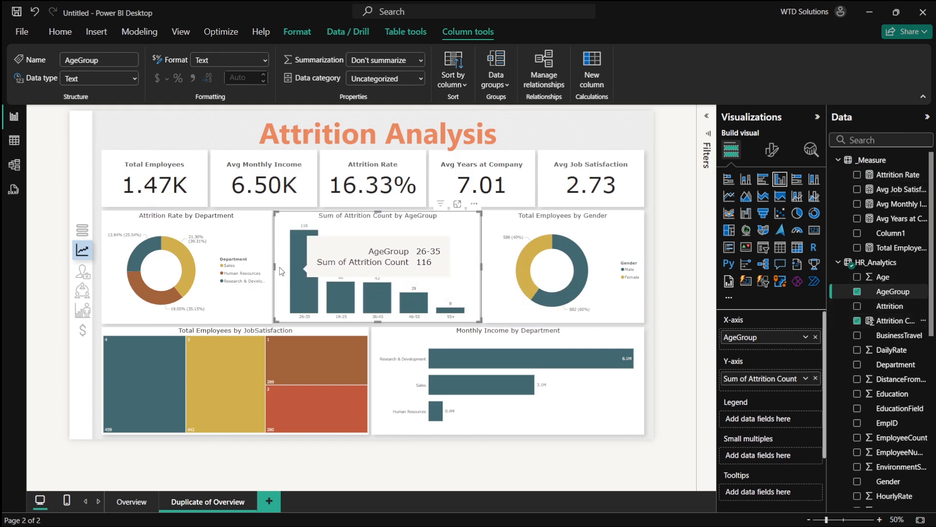
- Switch the department donut chart's values from Attrition Rate to Attrition Count
left_click(244, 239)
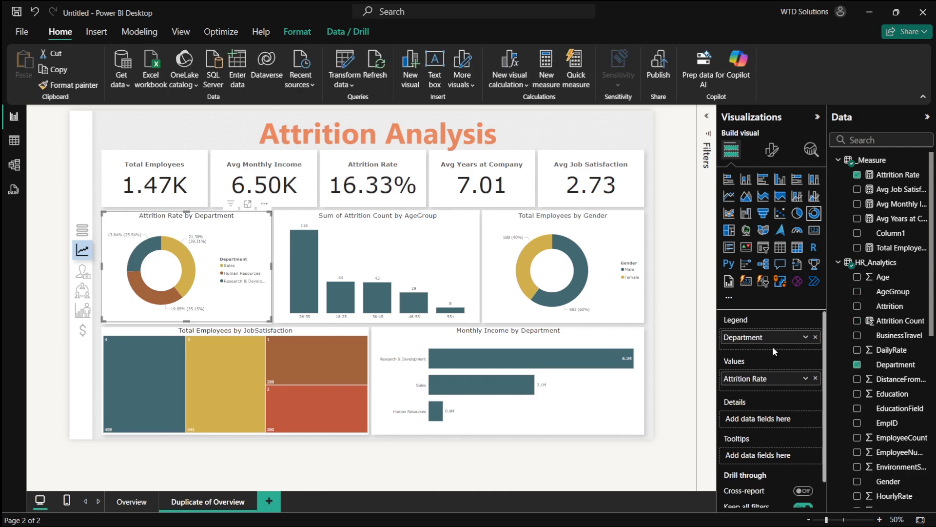
left_click(856, 174)
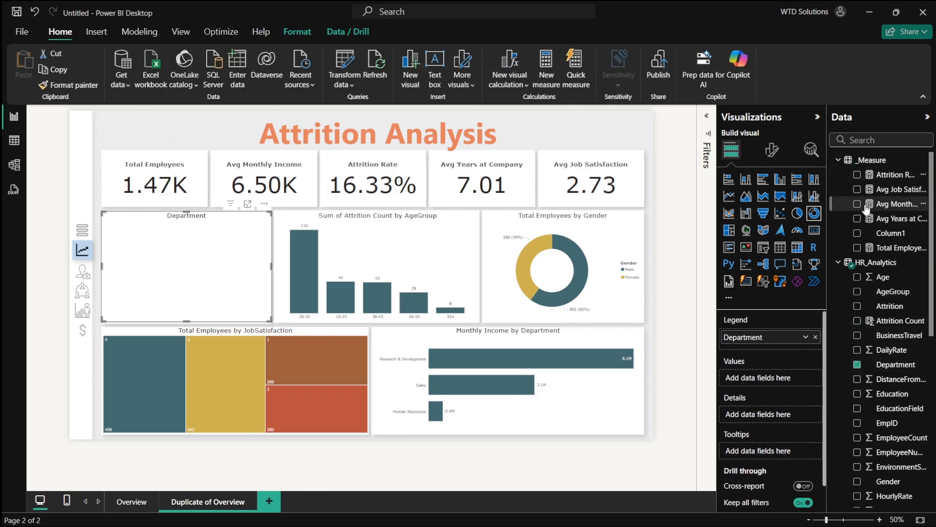
left_click(857, 321)
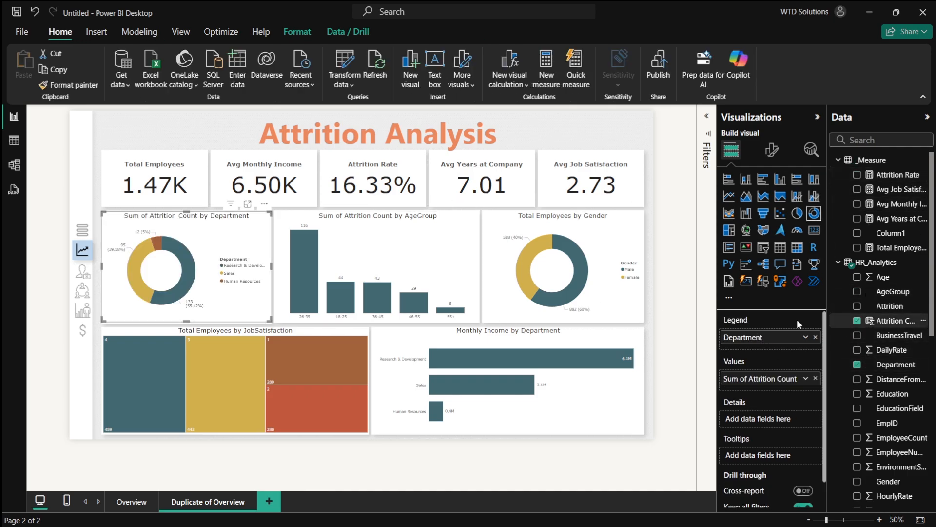
mouse_move(313, 262)
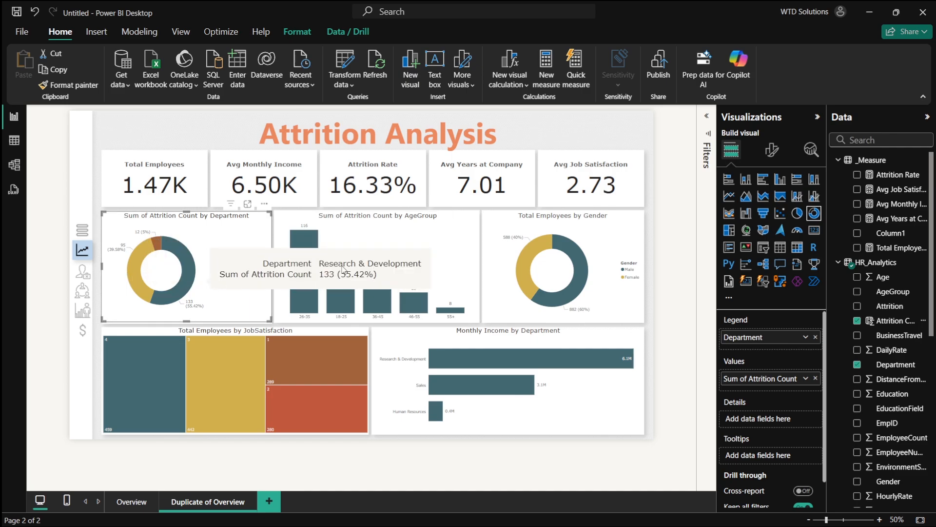
key("alt+Tab")
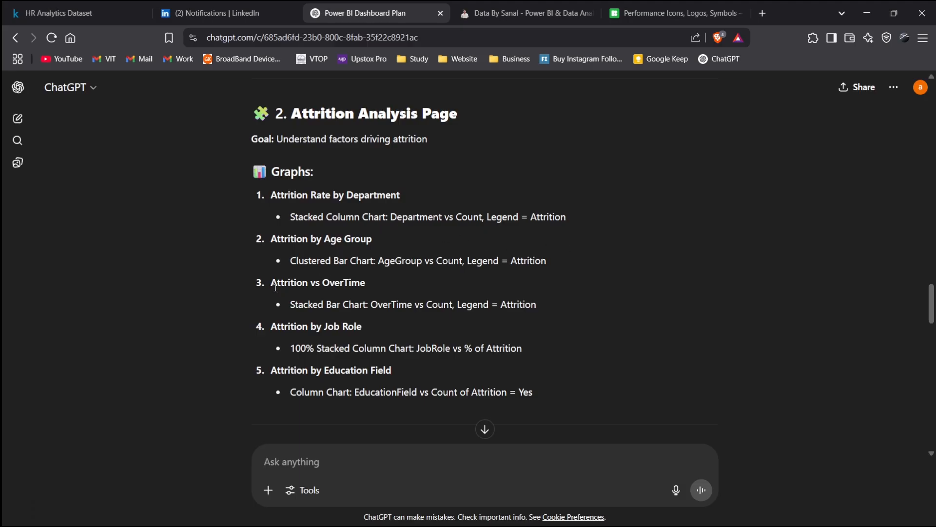
- Following the plan's Attrition by Job Role item, switch the job satisfaction treemap to show Attrition Count by JobRole
left_click_drag(275, 288, 433, 275)
key("alt+Tab")
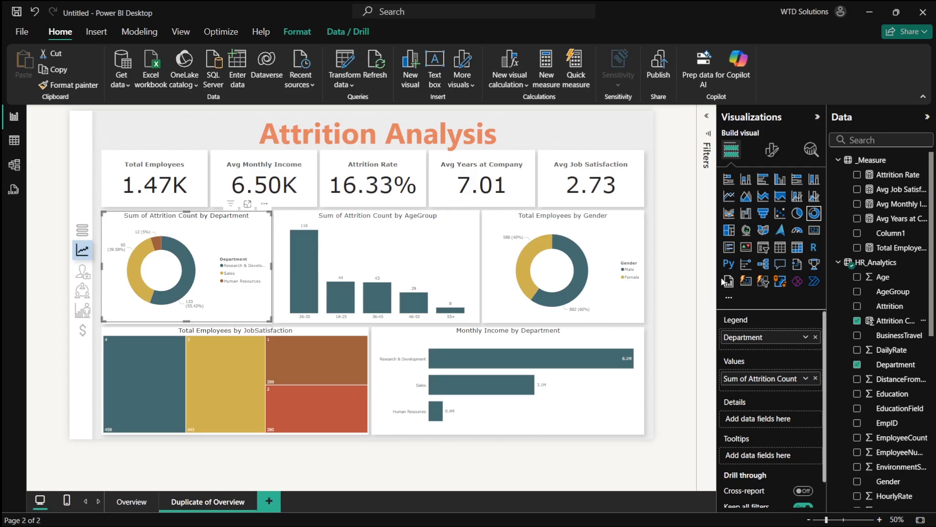
key("alt+Tab")
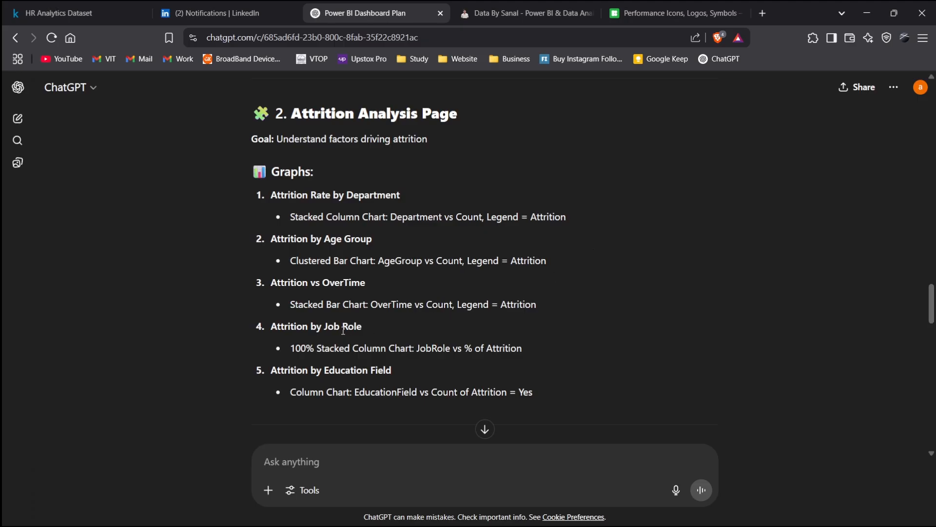
left_click_drag(273, 331, 368, 328)
key("alt+Tab")
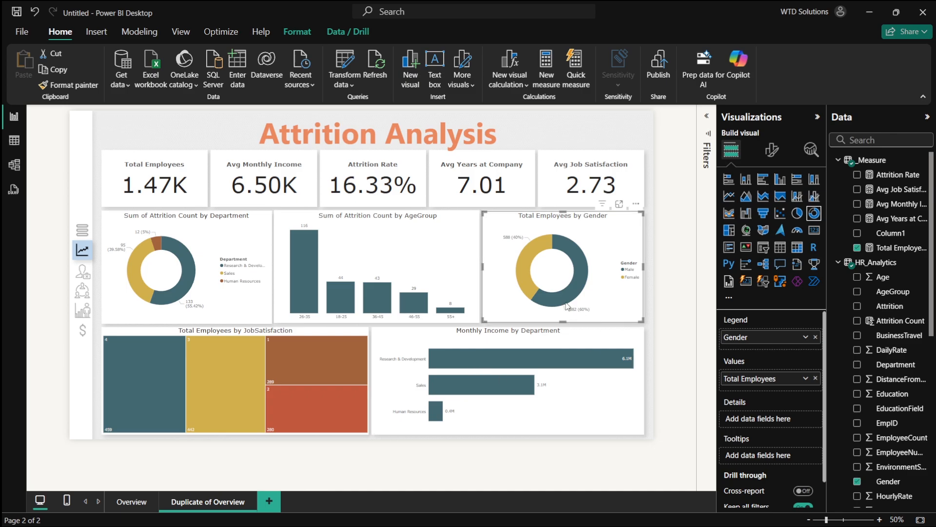
left_click(308, 338)
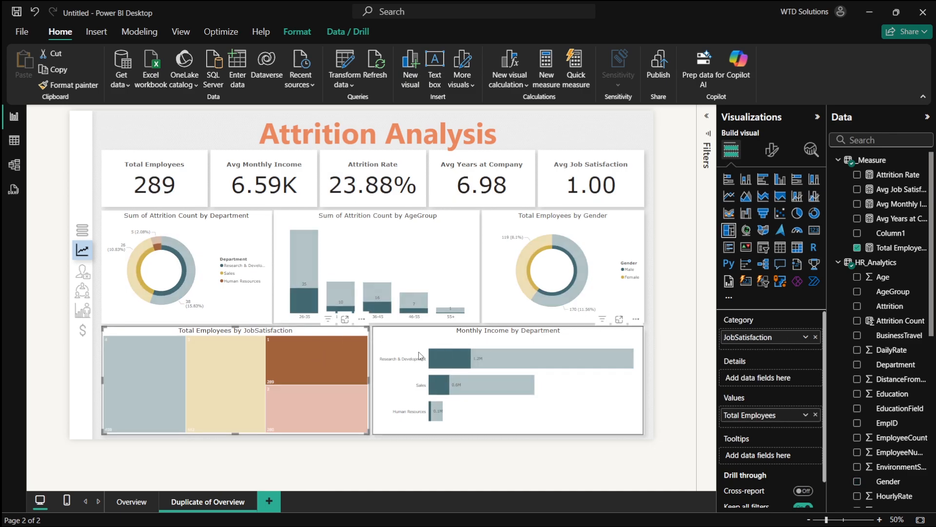
left_click(308, 341)
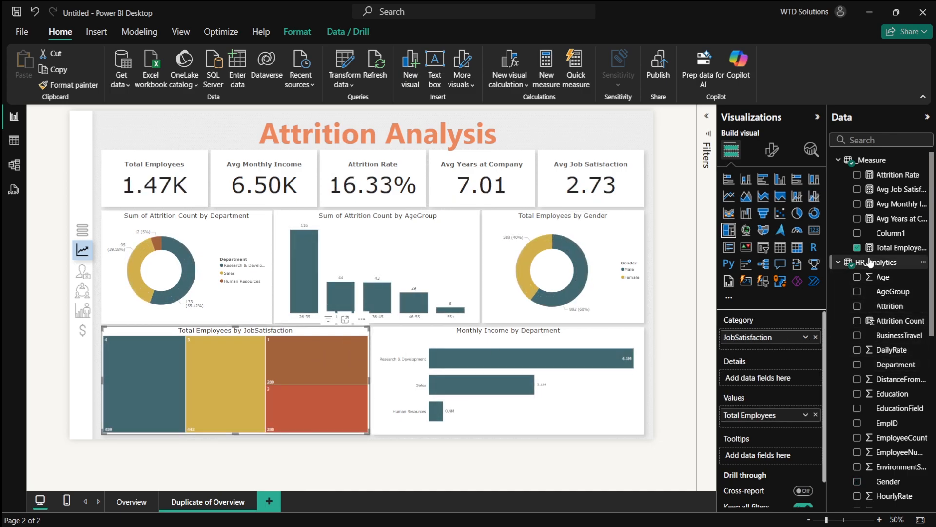
left_click(857, 248)
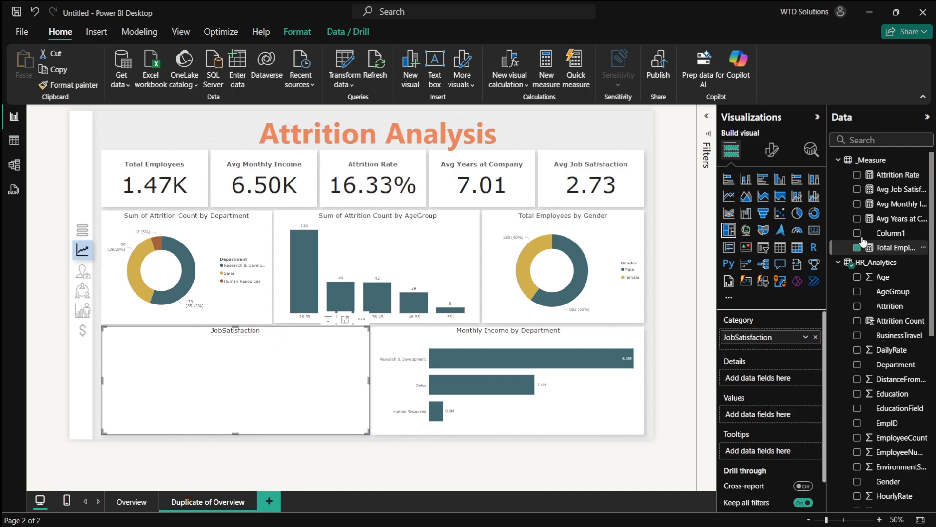
left_click(857, 321)
scroll(885, 374, "down", 3)
scroll(887, 376, "down", 1)
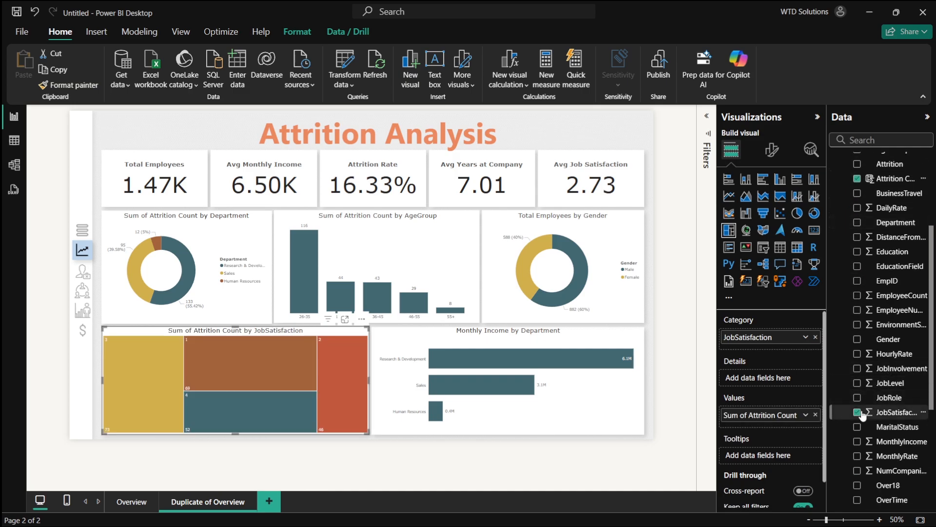
left_click(857, 397)
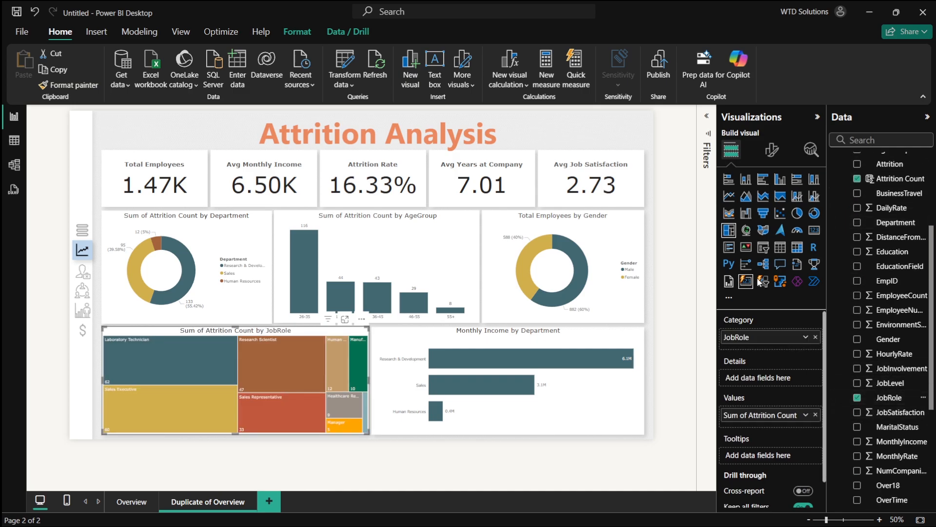
- Change the job role treemap into a clustered column chart
left_click(794, 199)
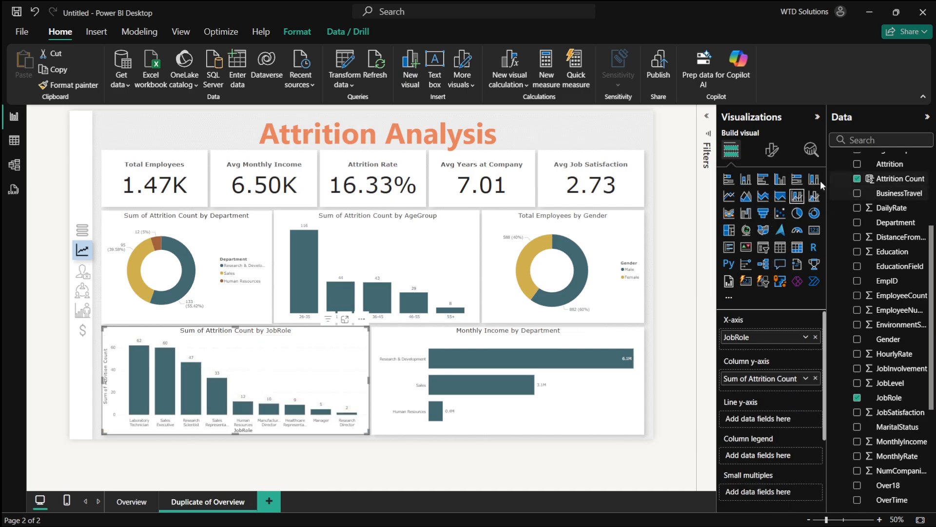
left_click(745, 180)
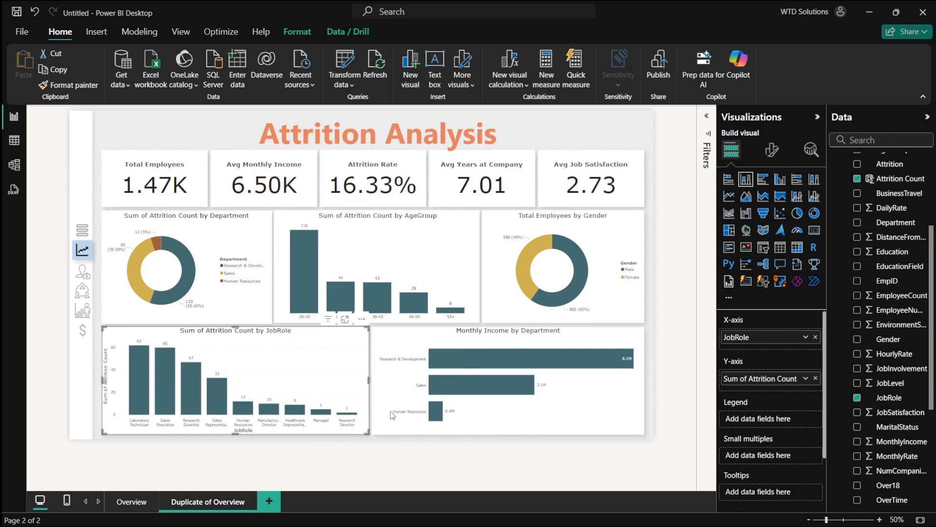
left_click(545, 414)
- Switch to the HR_Analytics workbook and autofit the widths of the Age and AgeGroup columns
key("alt+Tab")
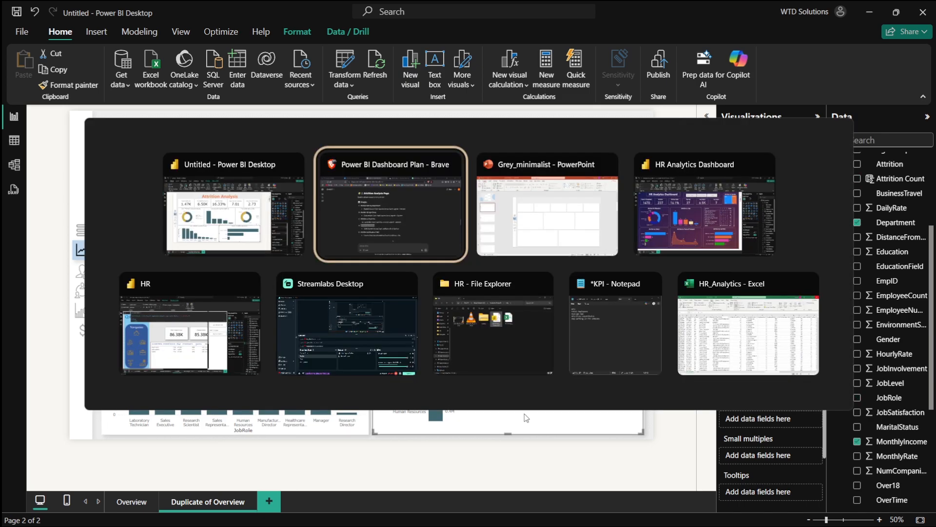
left_click(692, 341)
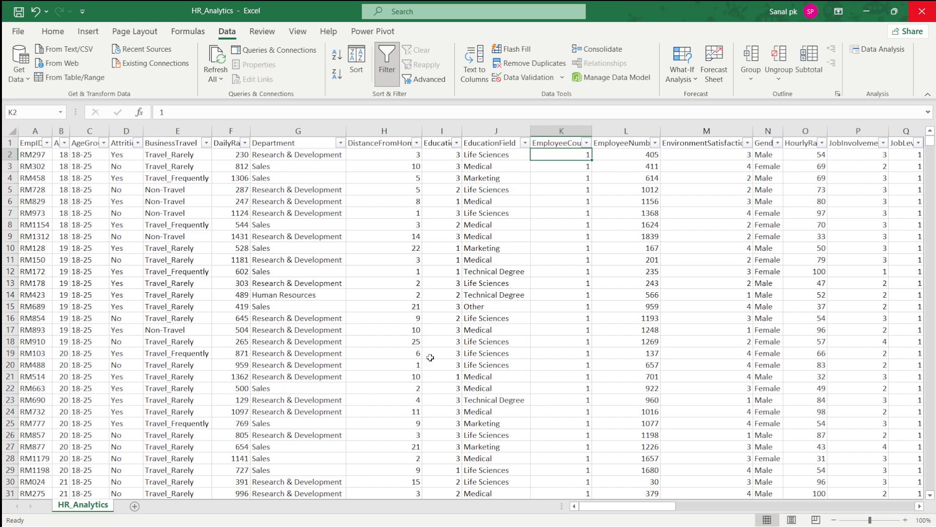
scroll(466, 441, "down", 1)
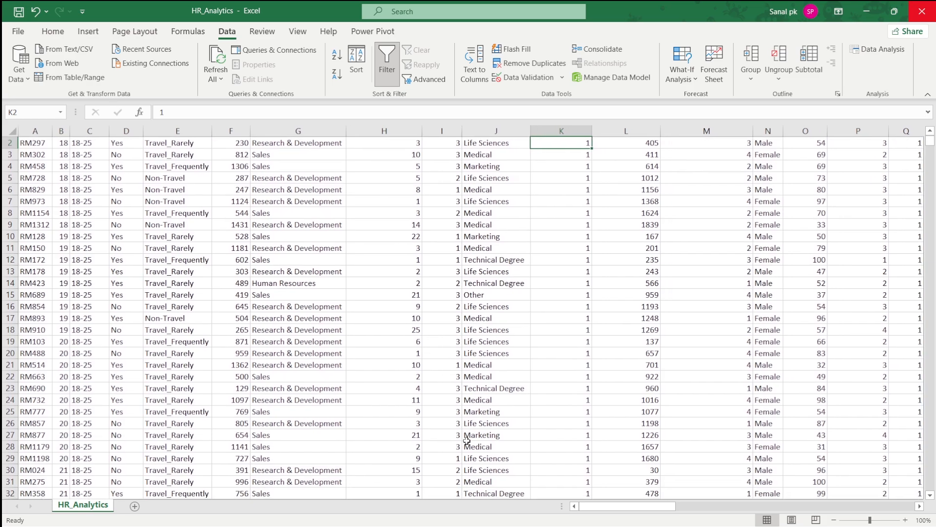
scroll(467, 441, "up", 1)
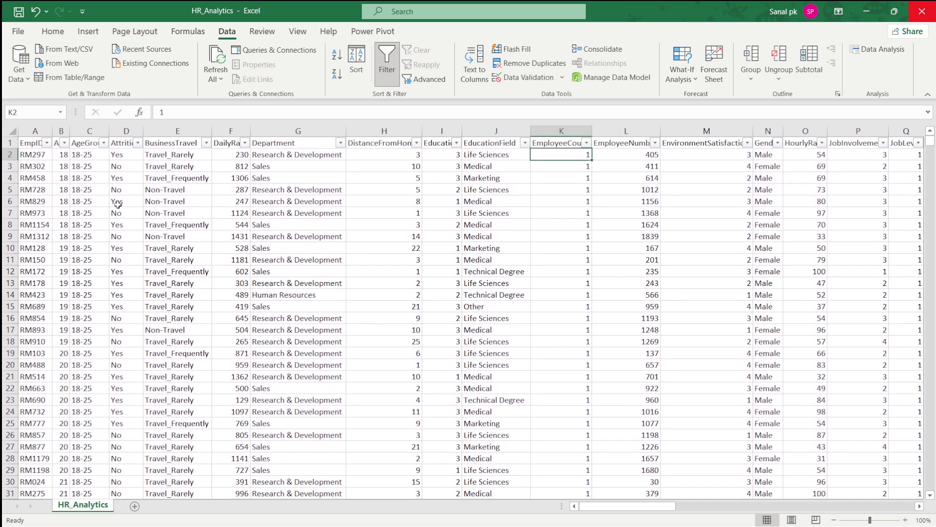
double_click(70, 130)
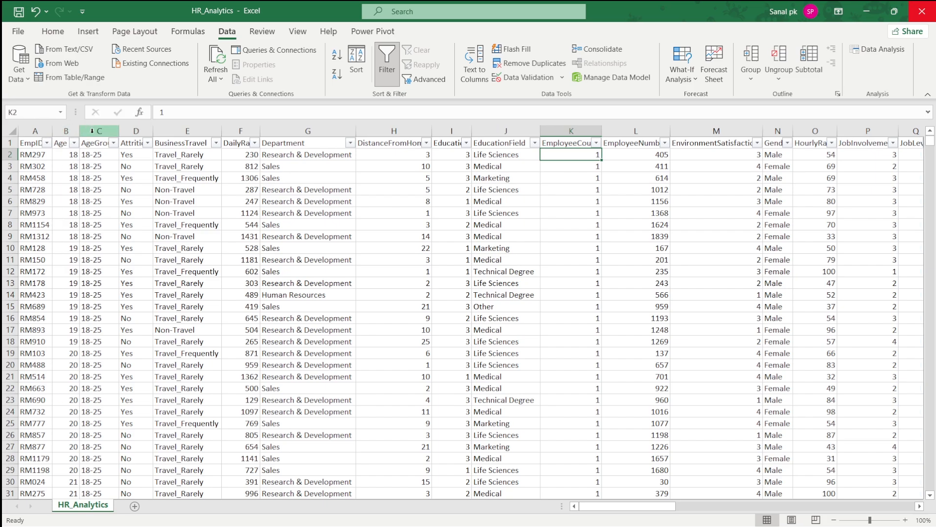
double_click(119, 130)
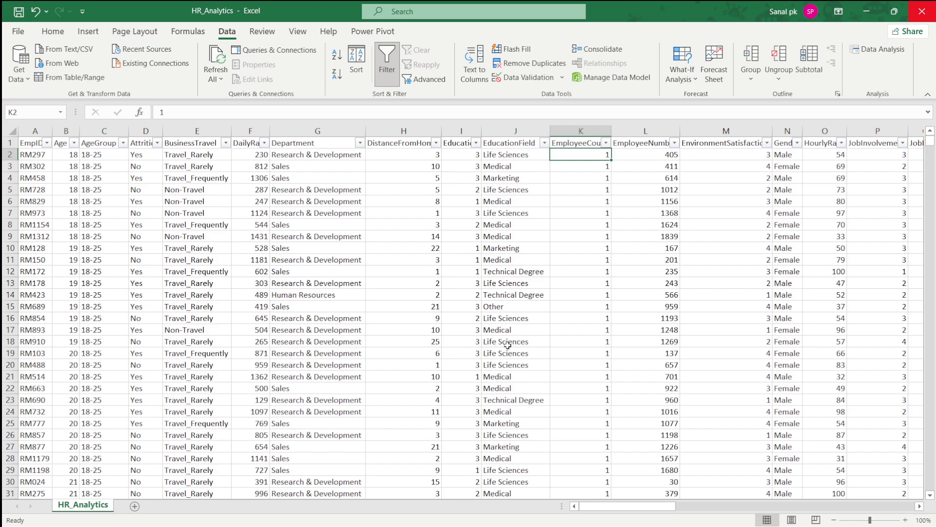
- Scroll across the HR_Analytics sheet's columns and down to its last data row
scroll(507, 346, "right", 4)
scroll(507, 345, "right", 3)
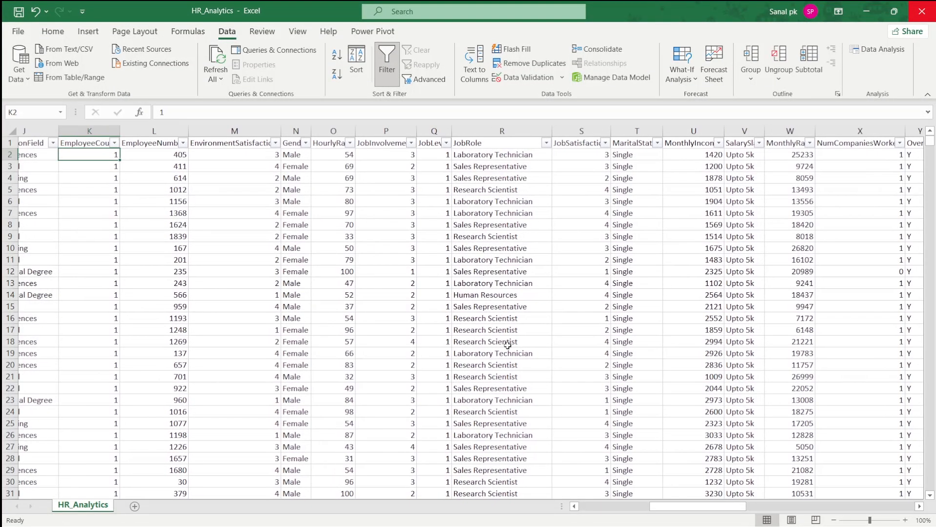
scroll(507, 345, "right", 4)
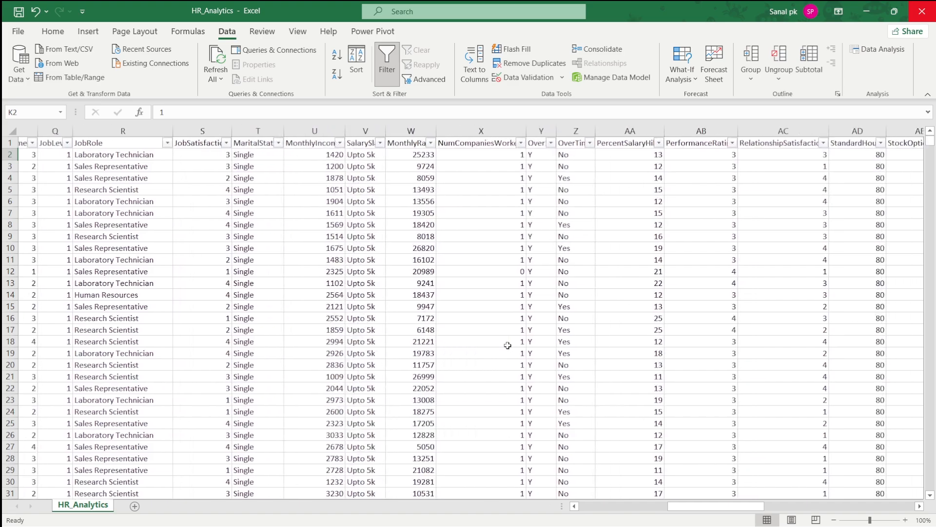
scroll(507, 346, "right", 4)
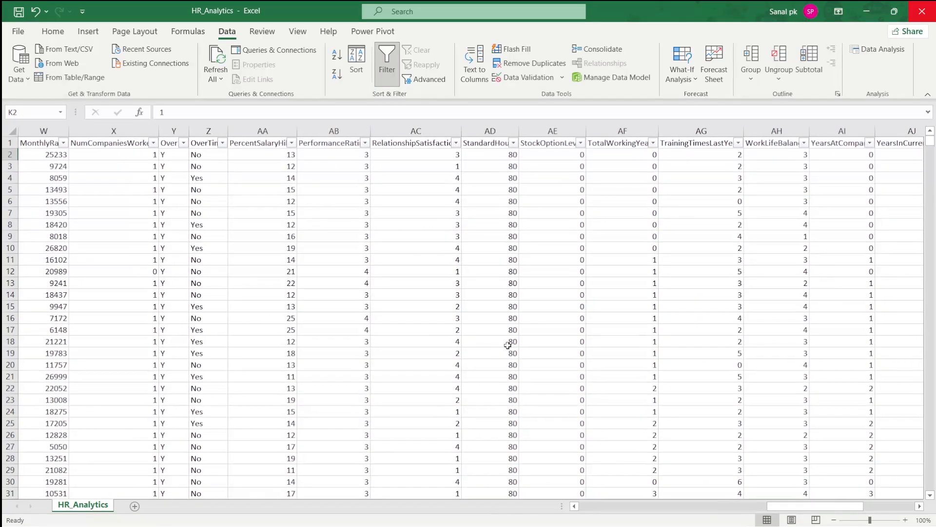
scroll(431, 334, "right", 3)
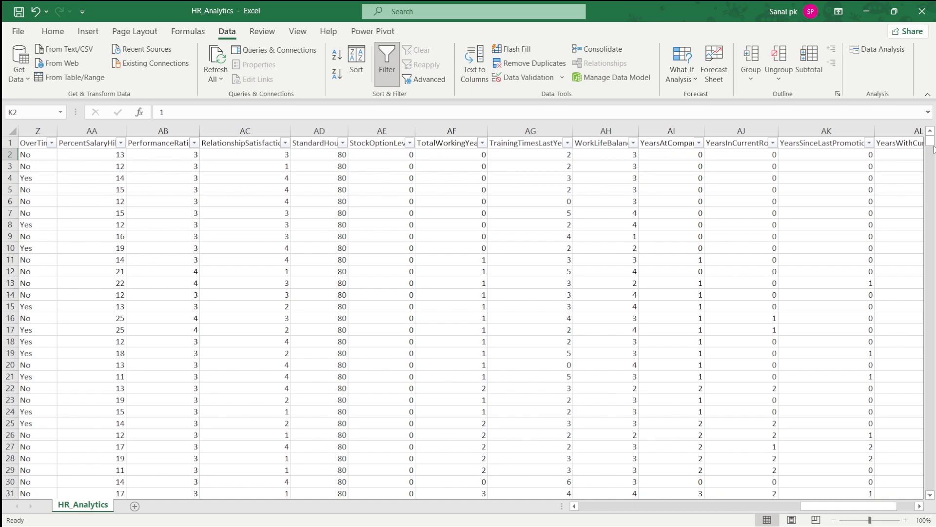
left_click_drag(933, 147, 934, 322)
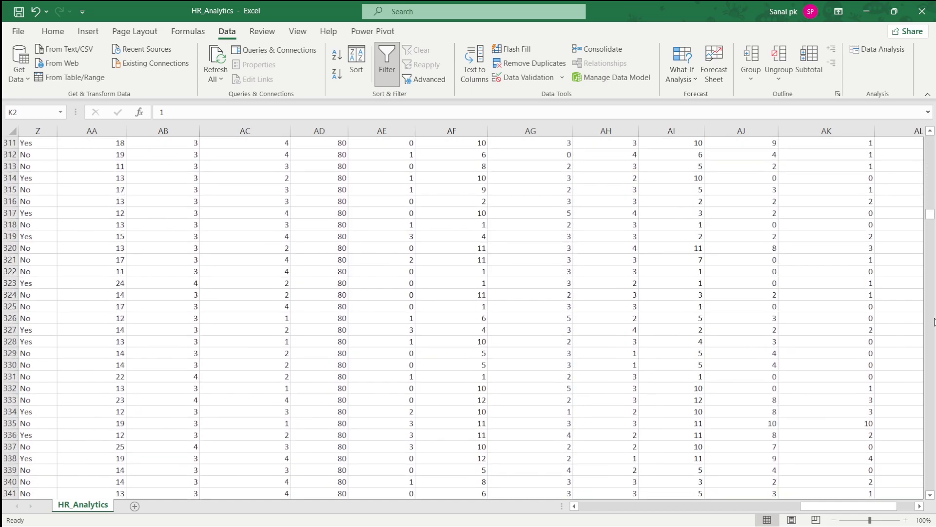
left_click_drag(931, 215, 930, 504)
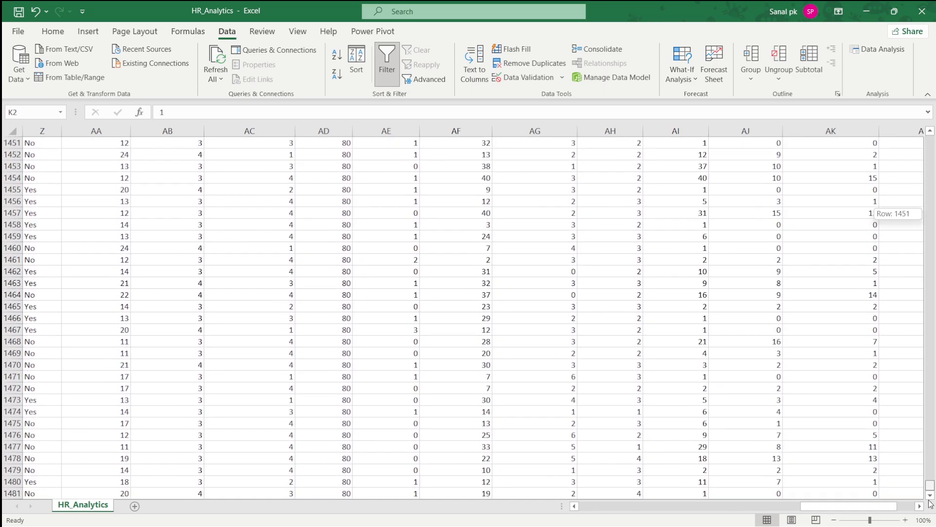
scroll(433, 455, "down", 3)
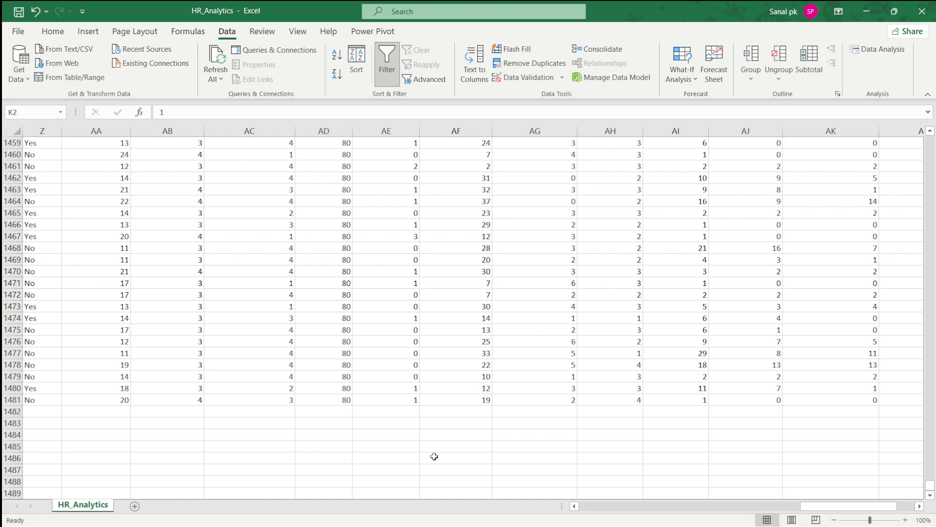
- In a new browser tab, search for how to generate random date between two dates in excel and read the answer
key("alt+Tab")
key("alt+Tab")
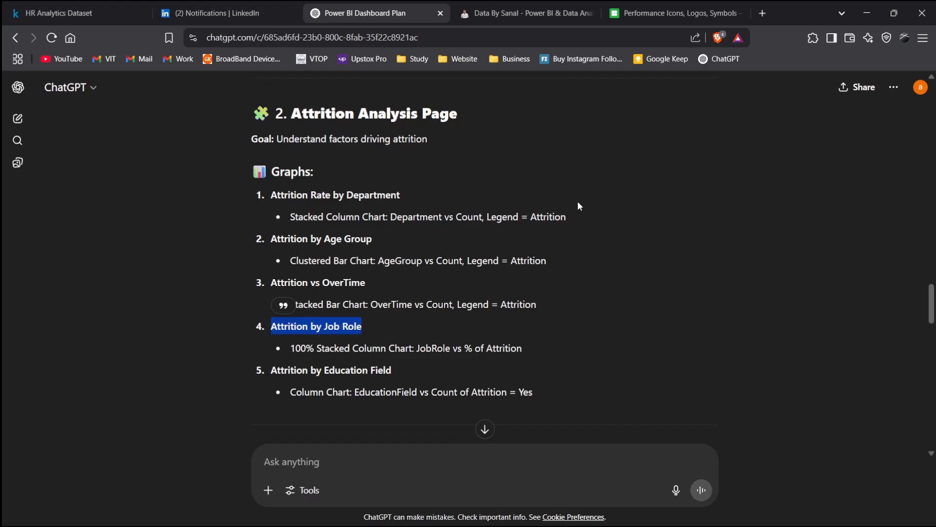
left_click(762, 13)
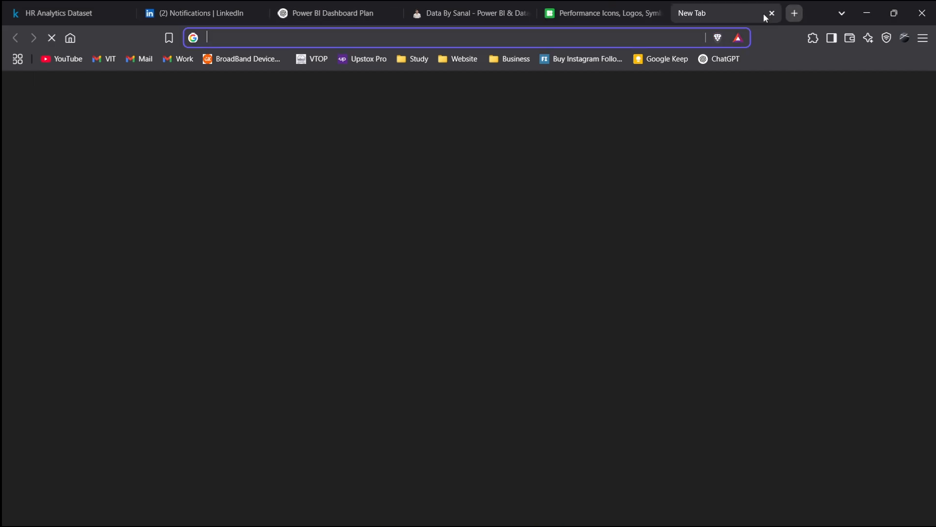
type("how to")
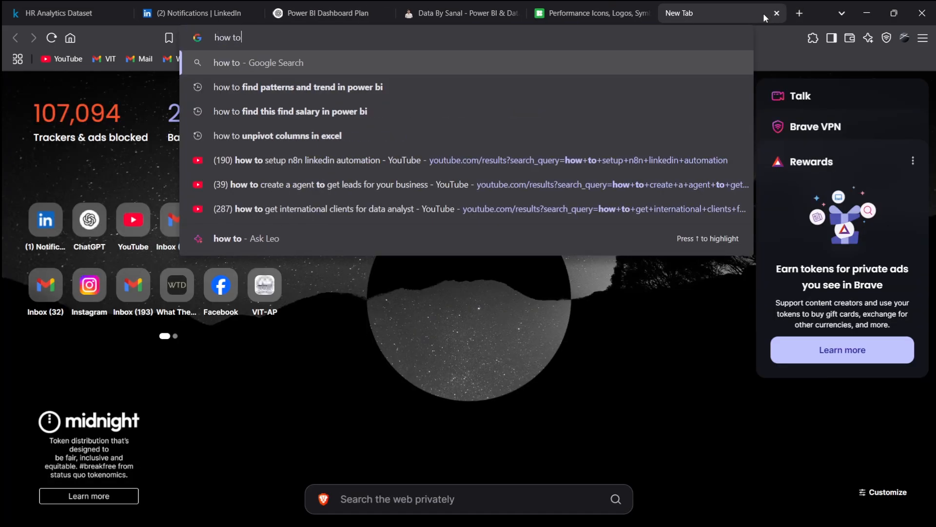
type(" create ")
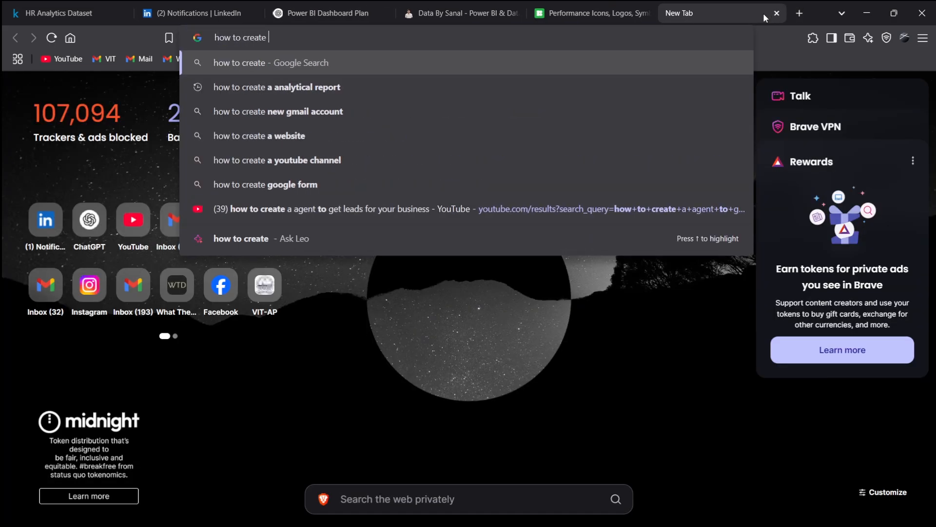
type("random ")
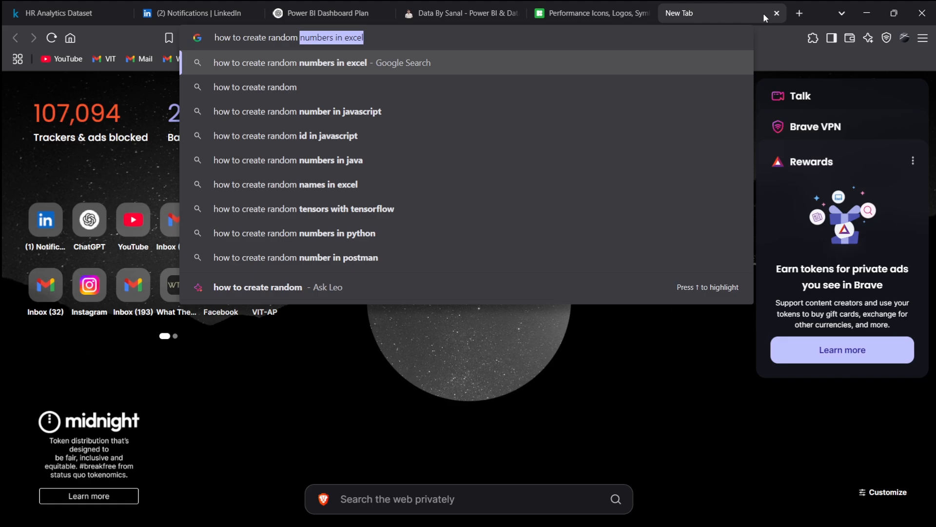
type("date ")
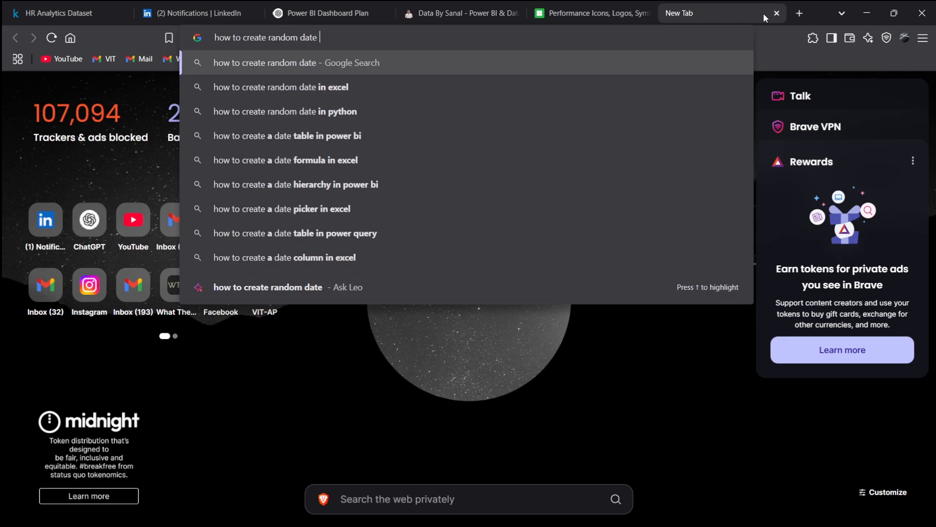
type("betwe")
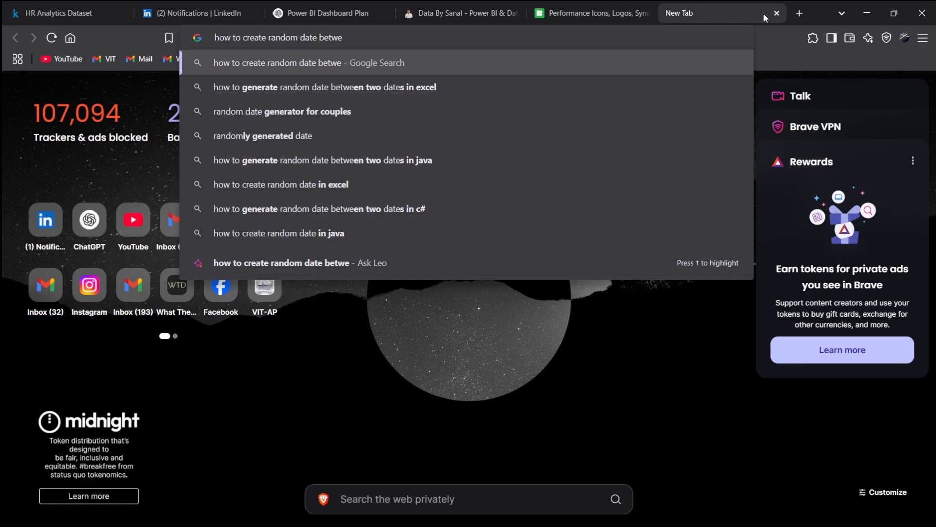
key("Down")
key("Return")
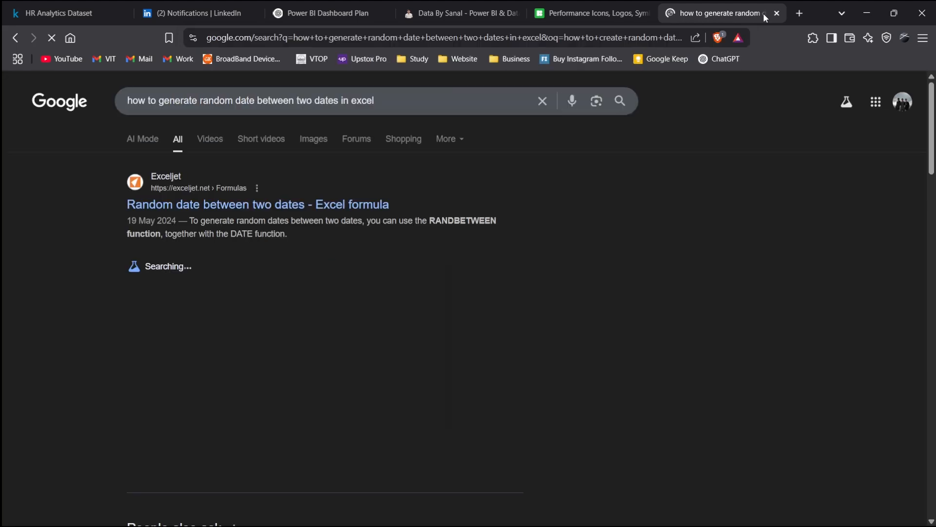
scroll(404, 276, "down", 1)
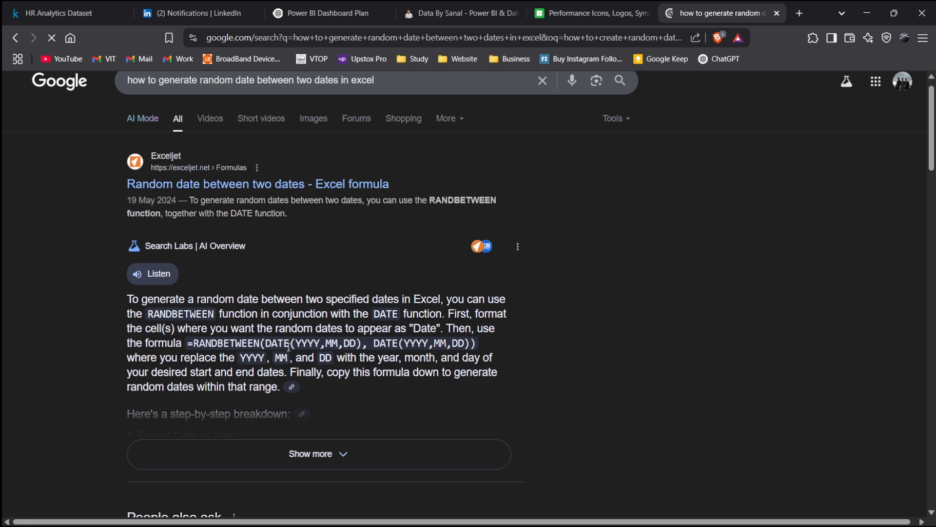
- Return to the Power BI report
key("alt+Tab")
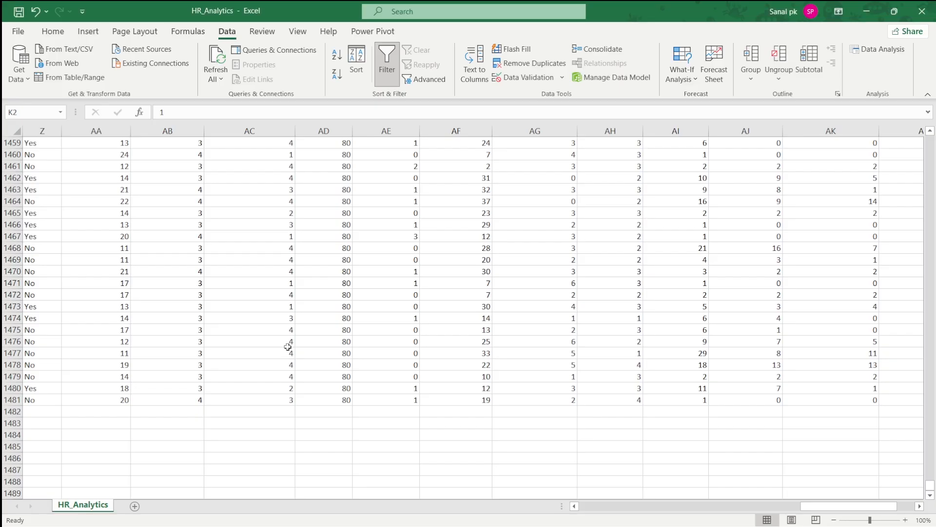
key("alt+Tab")
key("alt+Tab")
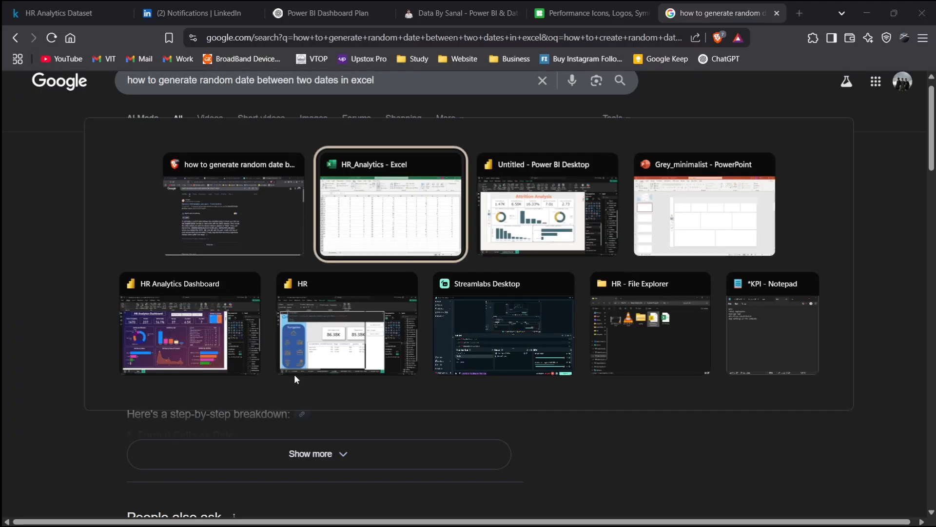
key("alt+Tab")
key("alt+Tab")
key("alt+Tab")
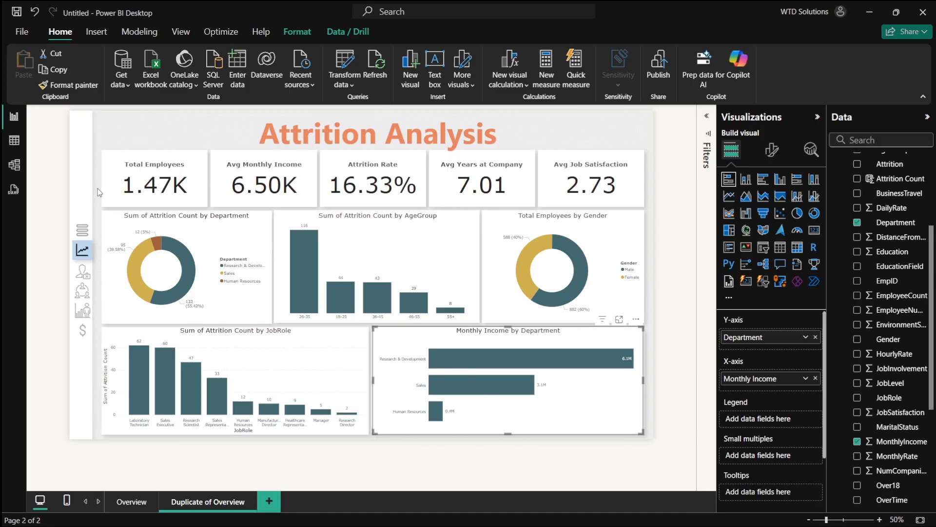
- Start a new calculated column in the HR_Analytics table in table view
left_click(14, 141)
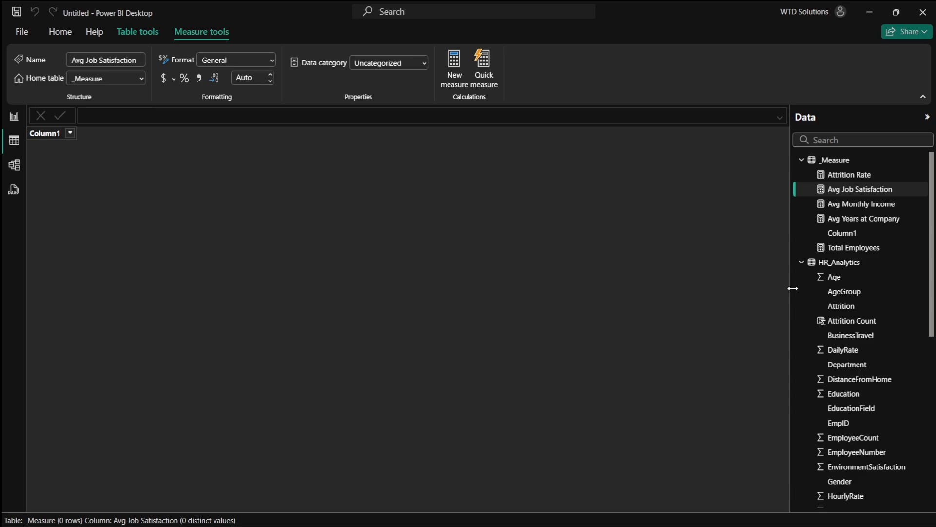
scroll(819, 292, "down", 6)
scroll(851, 341, "up", 8)
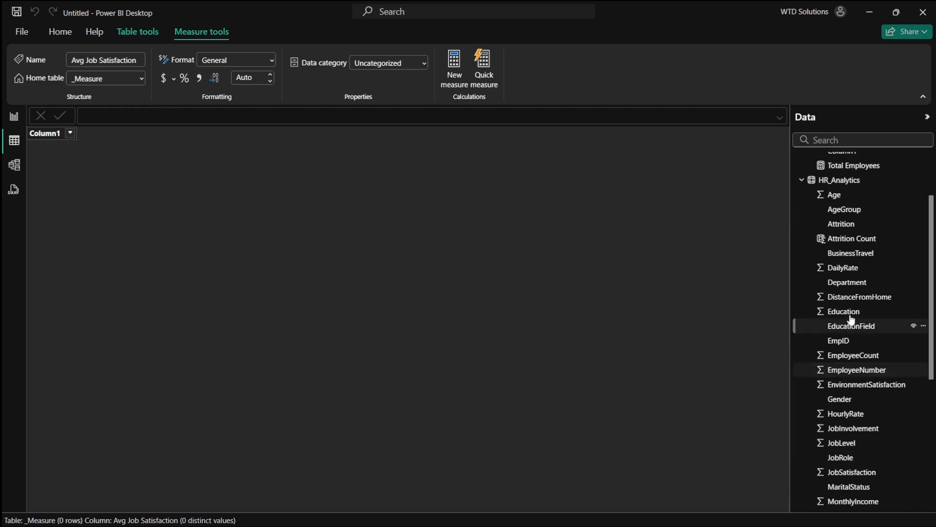
left_click(844, 264)
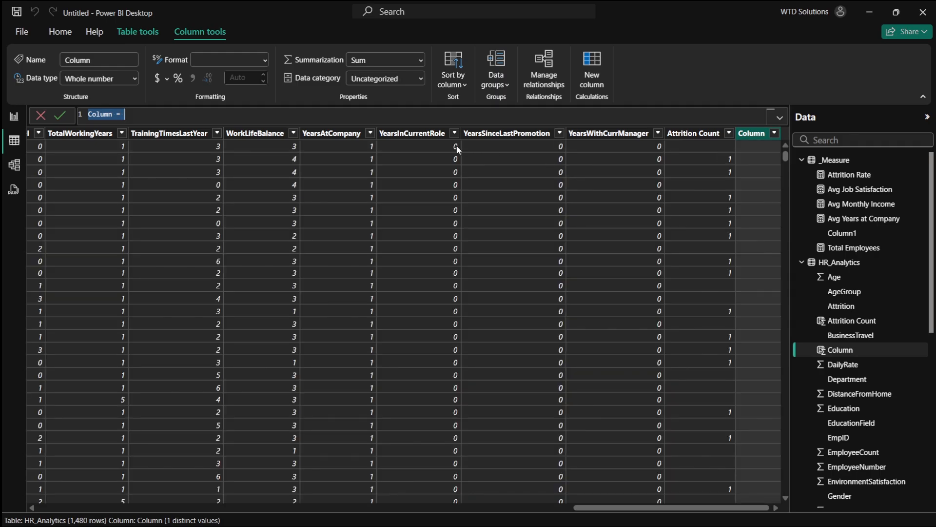
type("Date")
scroll(402, 242, "left", 10)
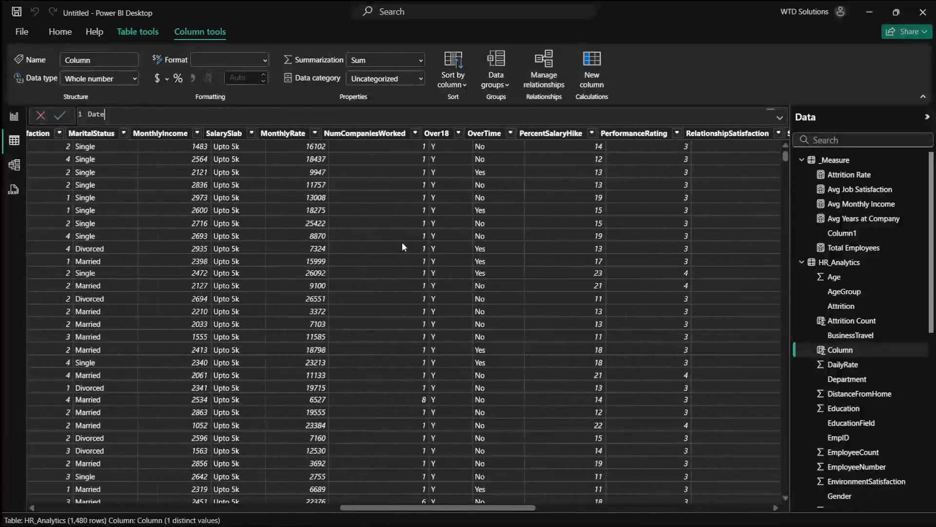
scroll(402, 242, "left", 5)
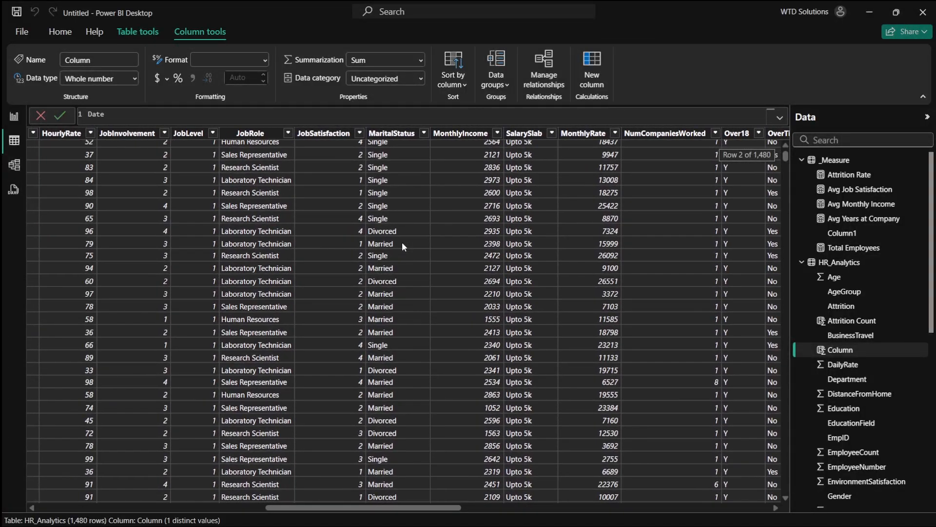
scroll(402, 241, "left", 10)
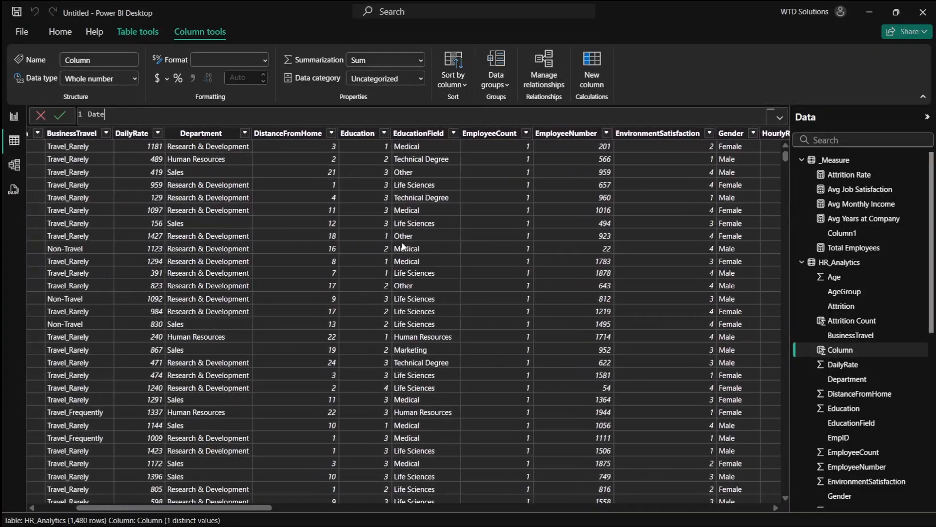
scroll(402, 247, "left", 5)
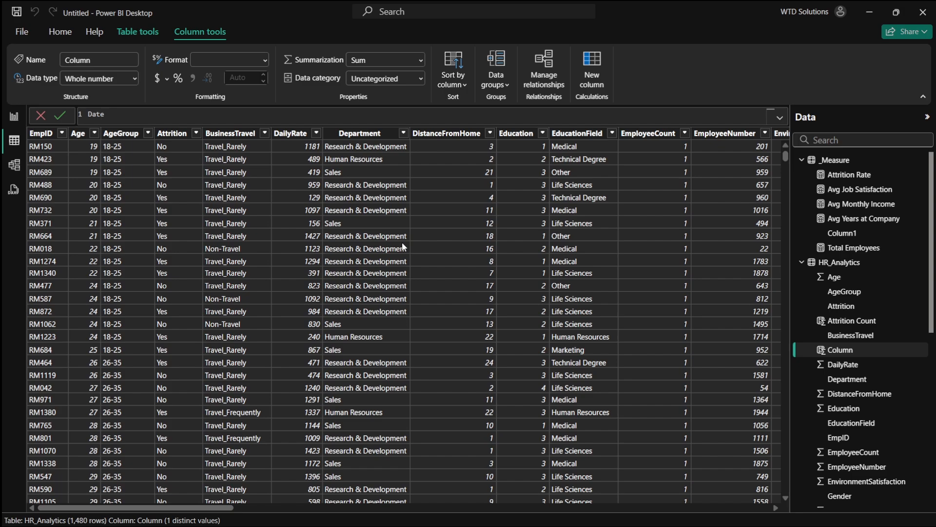
- In the ChatGPT tab, ask for a DAX formula creating a date column between 2020 and 2022 only for rows where attrition is Yes
key("alt+Tab")
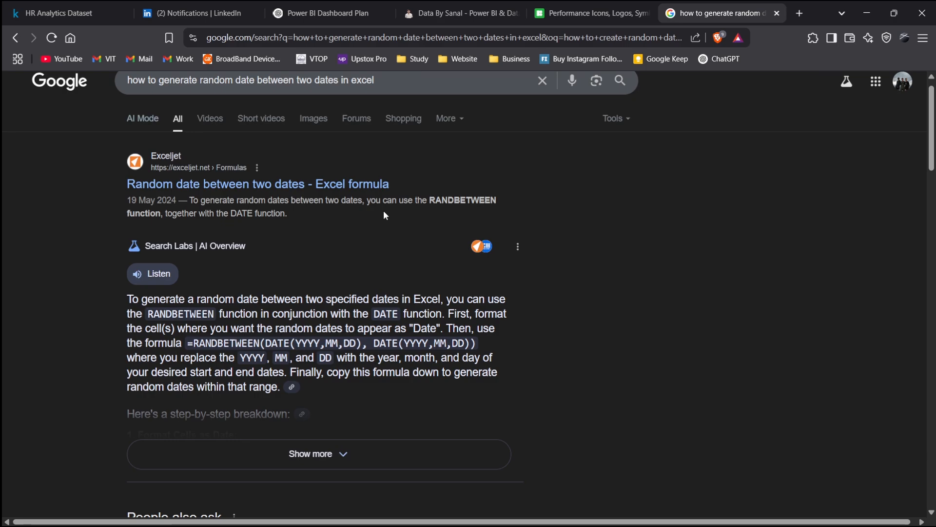
left_click(329, 2)
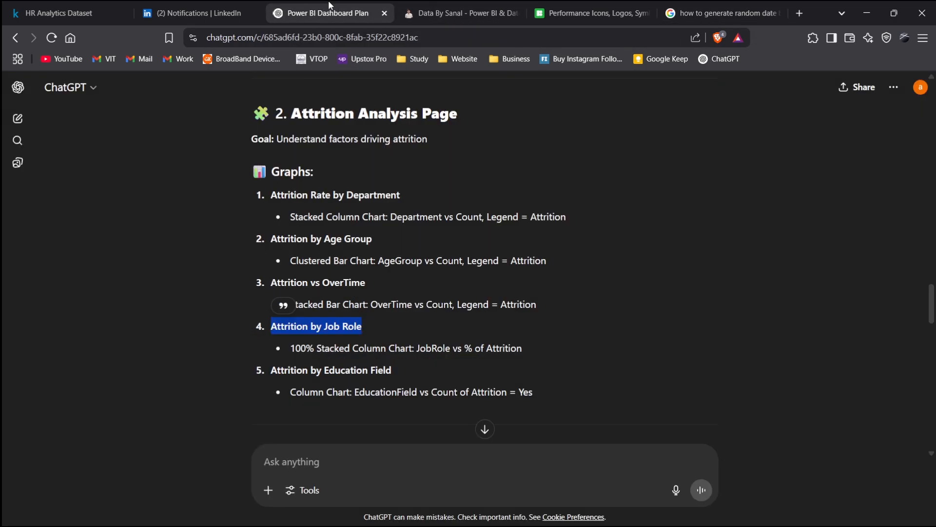
left_click(339, 458)
type("i ne")
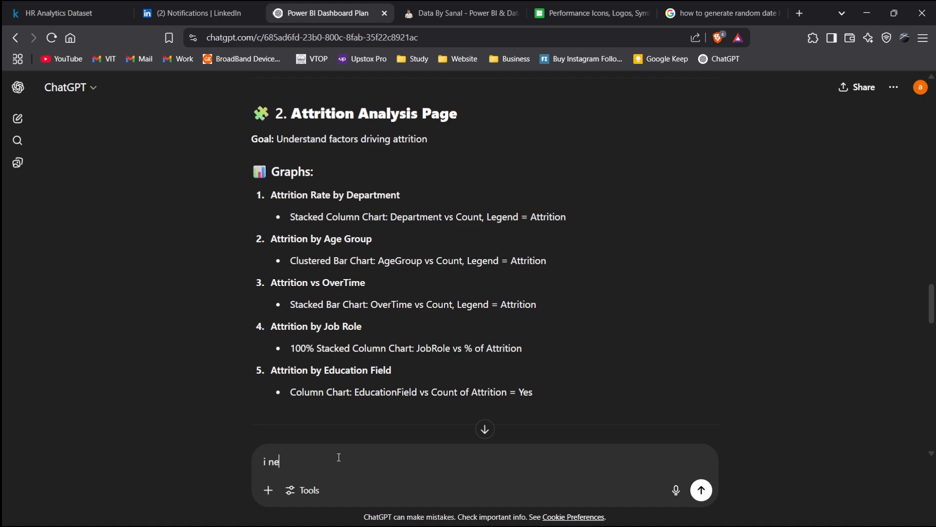
type("ed to find t")
key("BackSpace")
key("BackSpace")
key("BackSpace")
key("BackSpace")
key("BackSpace")
type("create a date cou")
key("BackSpace")
type("lu,")
type("mn in powe")
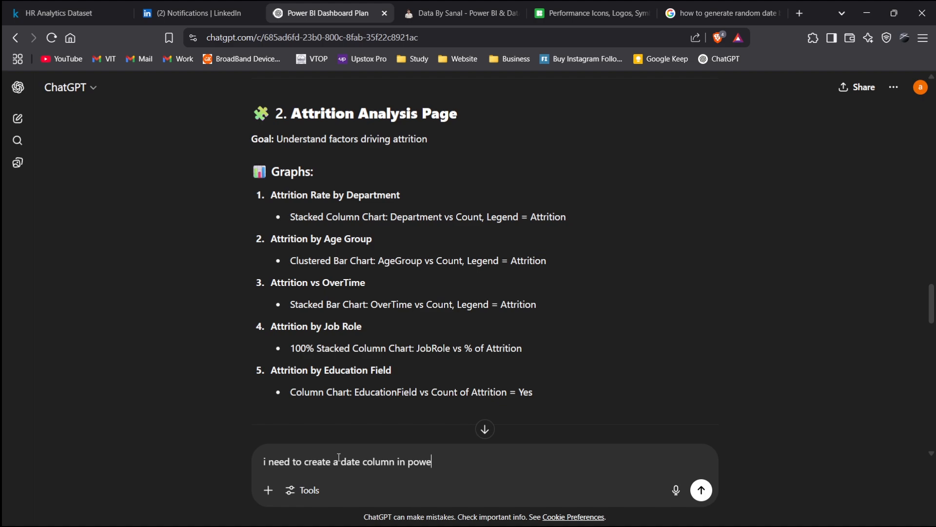
type("r bi, so i need like")
type("th")
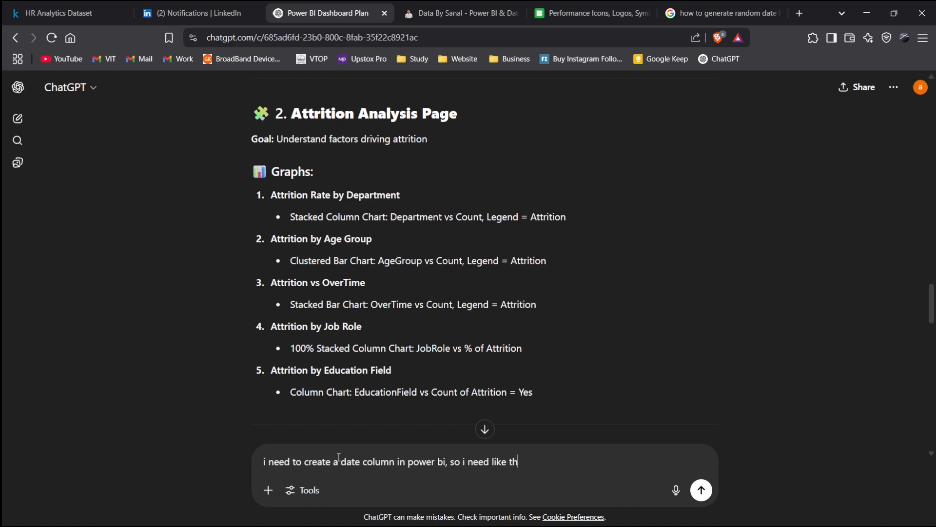
key("BackSpace")
type("o")
type(" fing ")
type("the ")
type("attrition over")
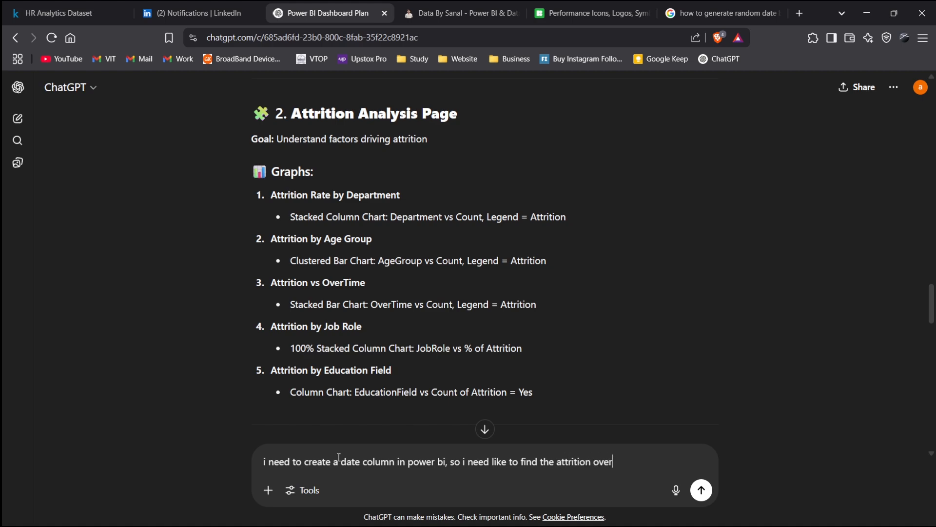
type(" time, so a date between")
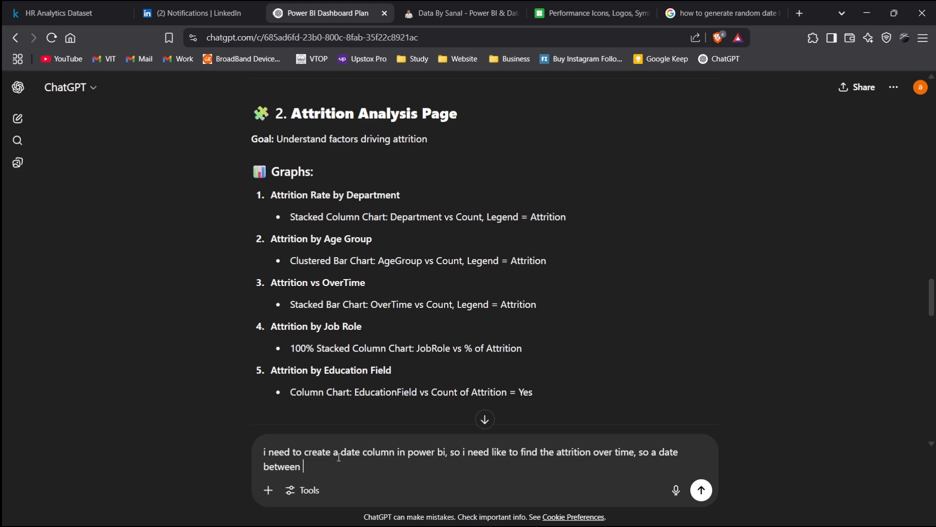
type(" 100")
key("BackSpace")
key("BackSpace")
type("2020 to 2022, give ")
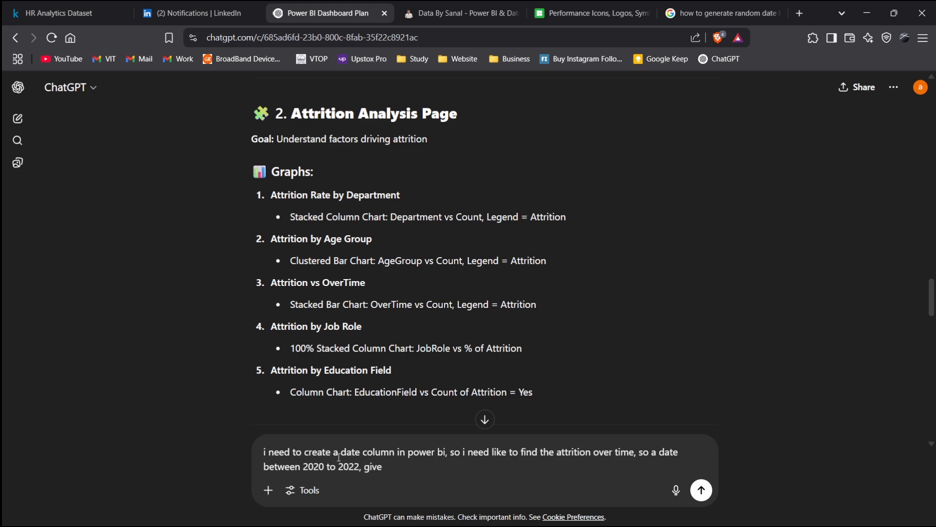
type("dax forma")
type("la, only t")
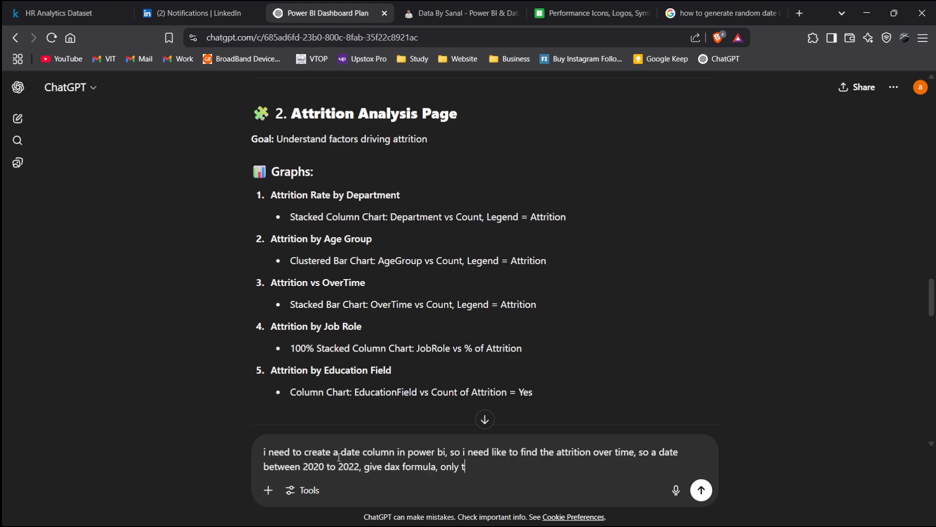
type("he attrition column t")
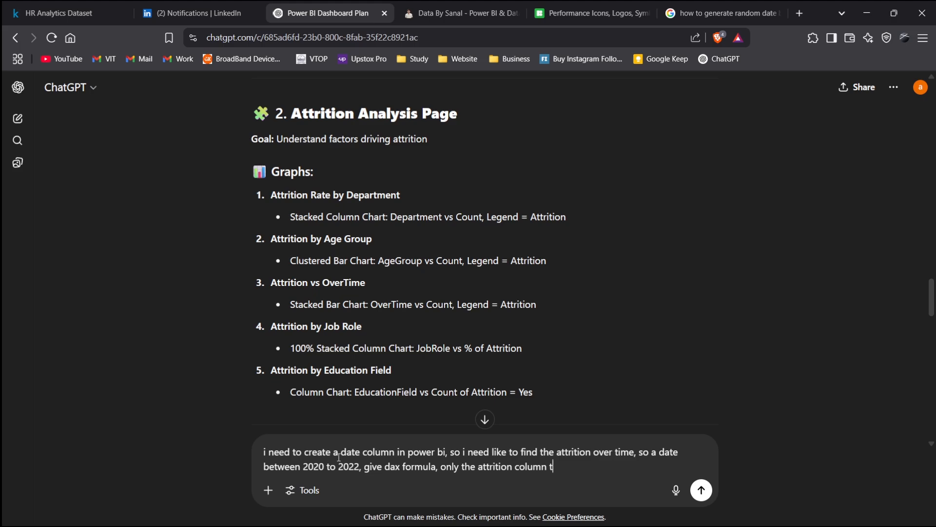
type("o yes")
key("BackSpace")
key("BackSpace")
type("Ue")
key("BackSpace")
key("BackSpace")
type("Yes")
key("Return")
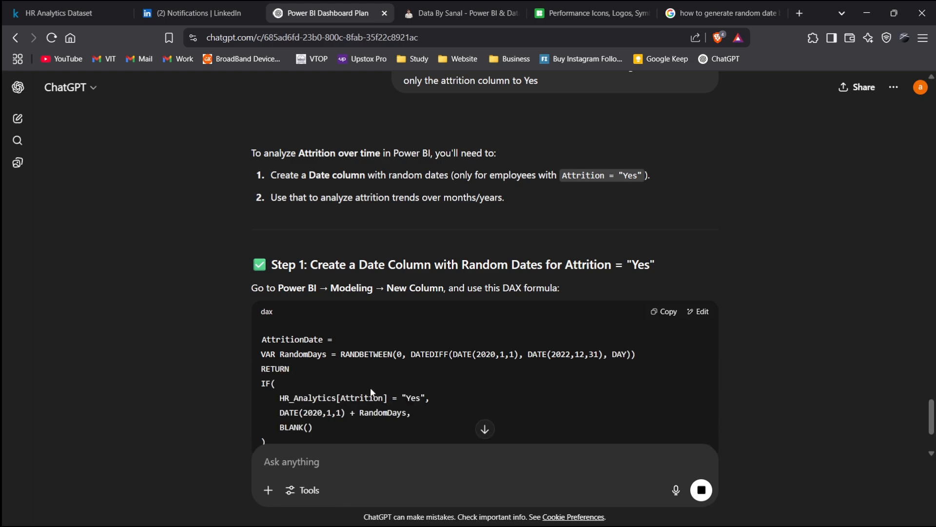
- Read ChatGPT's answer, copy its AttritionDate DAX formula and return to Power BI
scroll(470, 335, "down", 2)
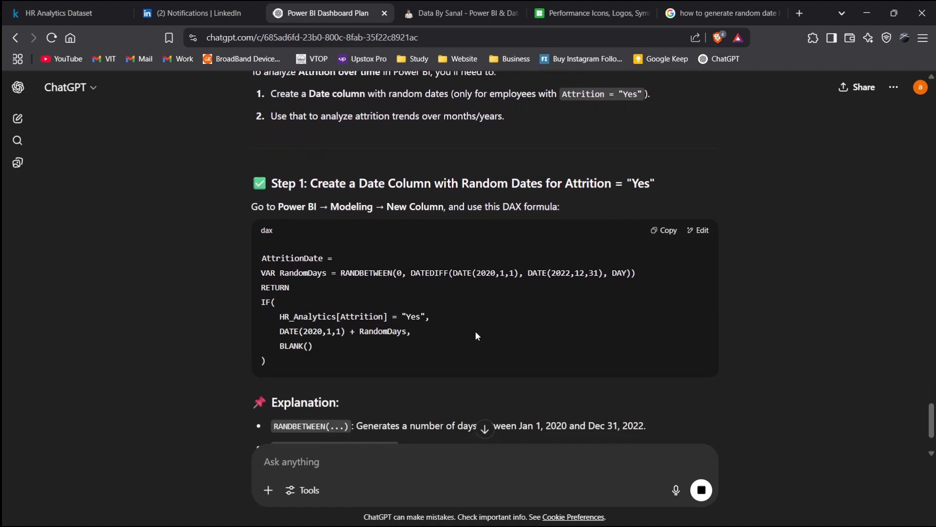
scroll(477, 331, "down", 2)
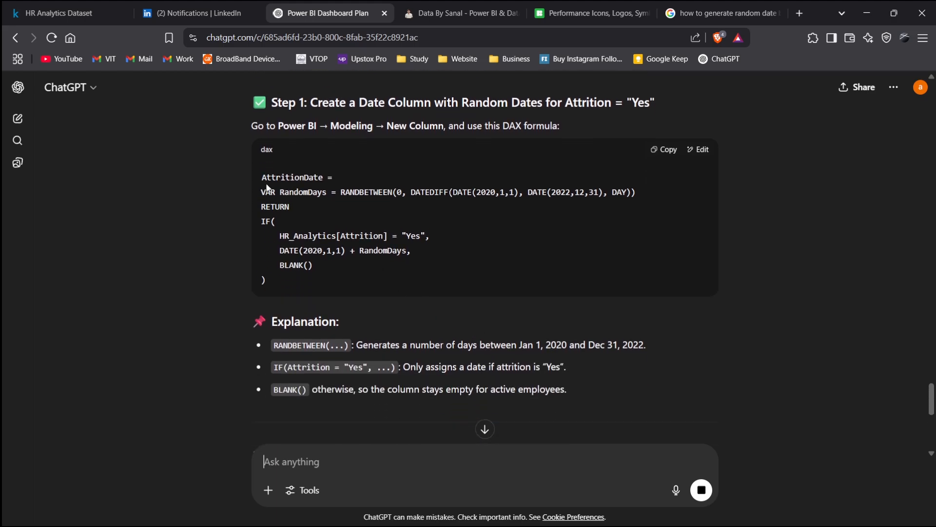
left_click_drag(264, 177, 344, 268)
key("ctrl+c")
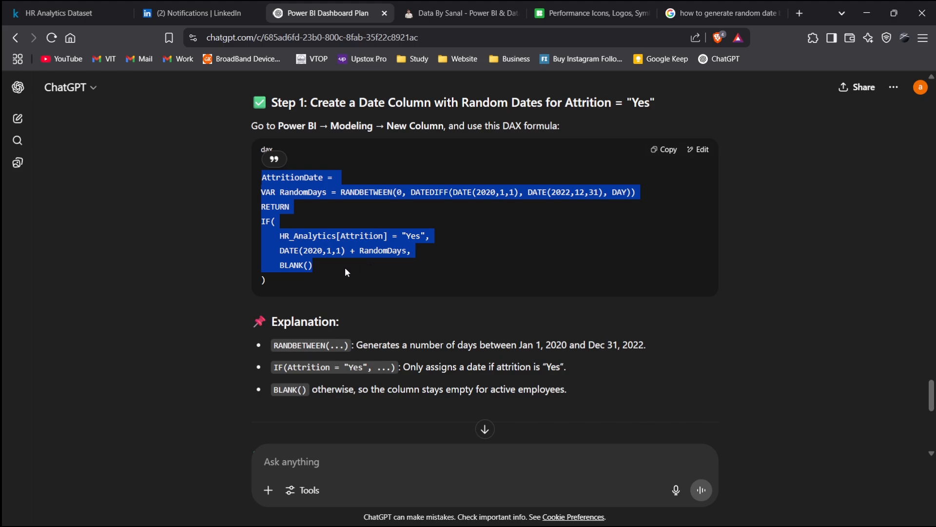
left_click(511, 196)
left_click(667, 155)
key("alt+Tab")
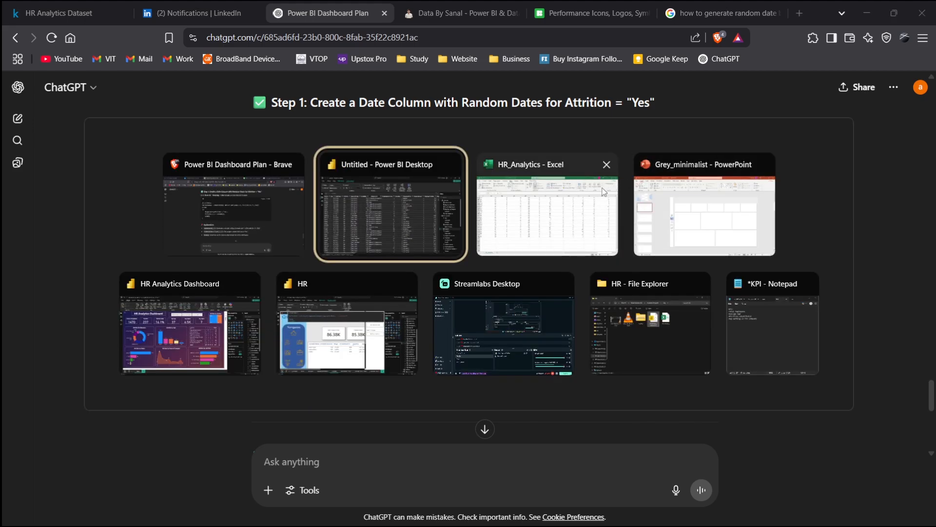
- Paste the AttritionDate formula into the new column, tidy its first lines, and commit it
key("ctrl+v")
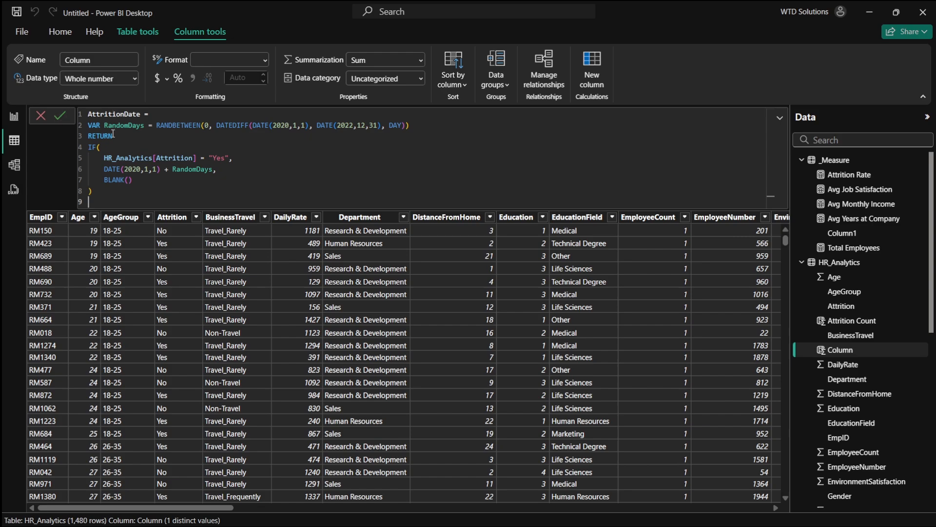
left_click_drag(92, 114, 145, 114)
left_click(125, 113)
key("BackSpace")
left_click_drag(104, 158, 222, 158)
triple_click(220, 160)
left_click(267, 171)
key("Return")
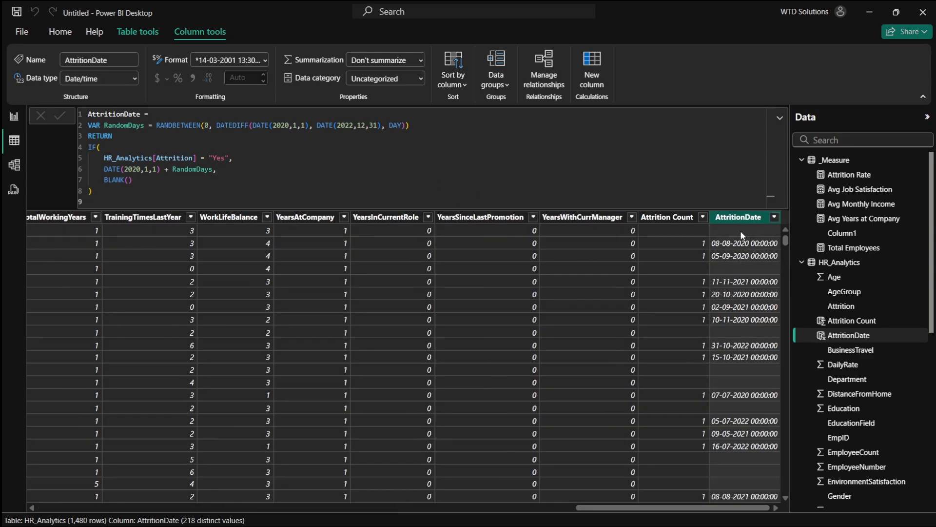
- Change the AttritionDate column's data type to Date
left_click(263, 60)
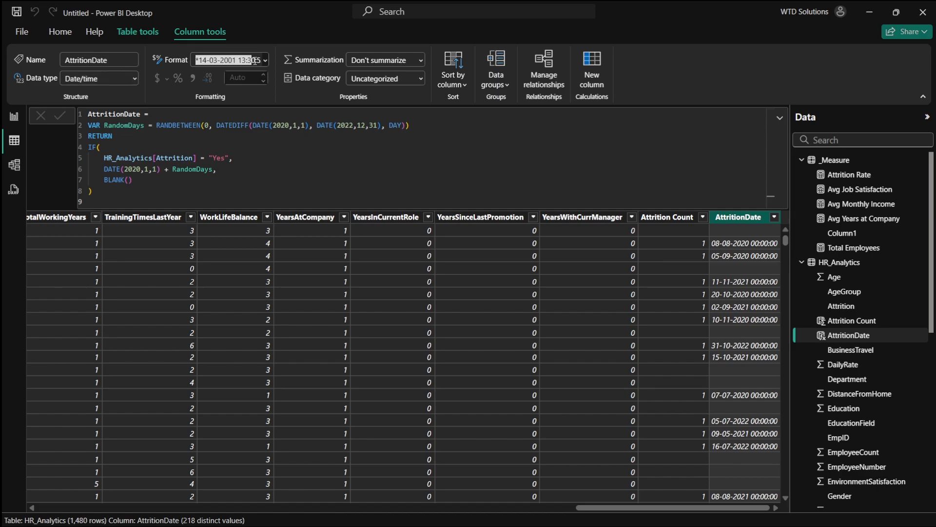
left_click(275, 113)
left_click(127, 79)
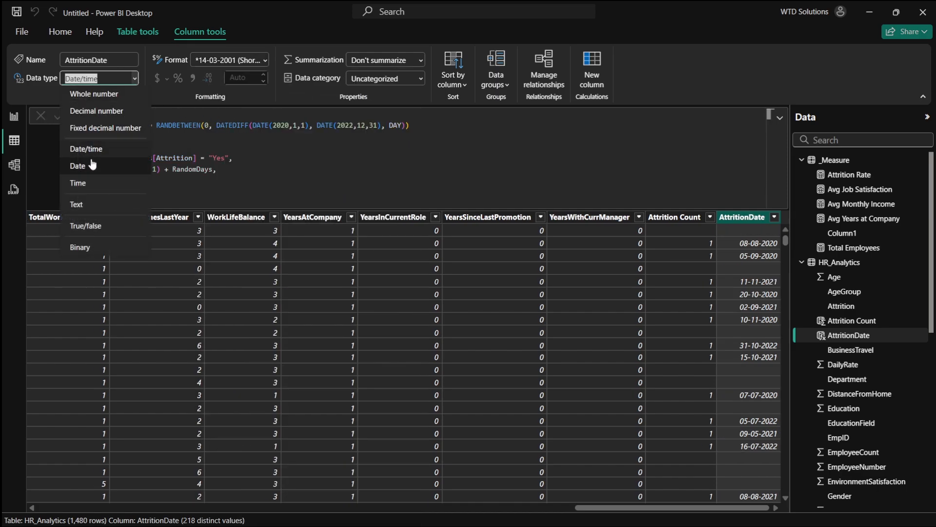
left_click(81, 166)
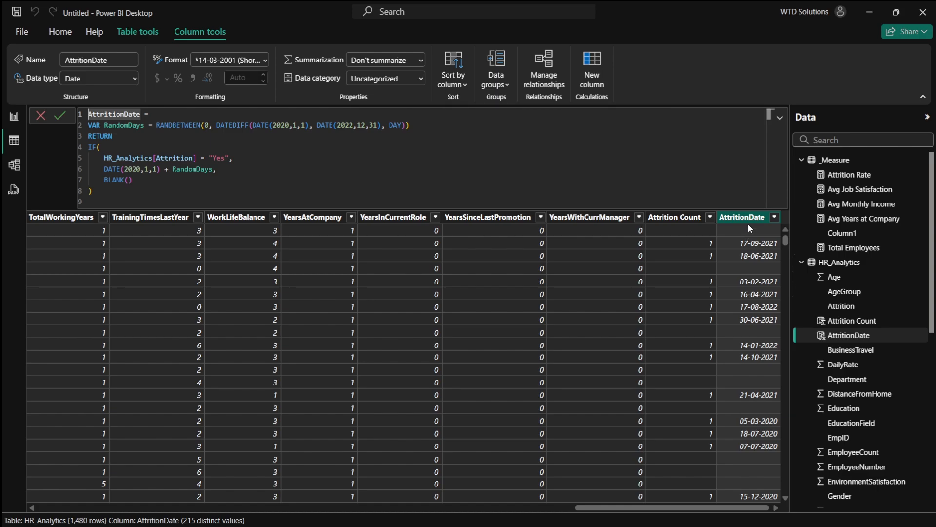
- In report view, rename the JobRole chart's Y-axis field to Attrition Count
left_click(14, 117)
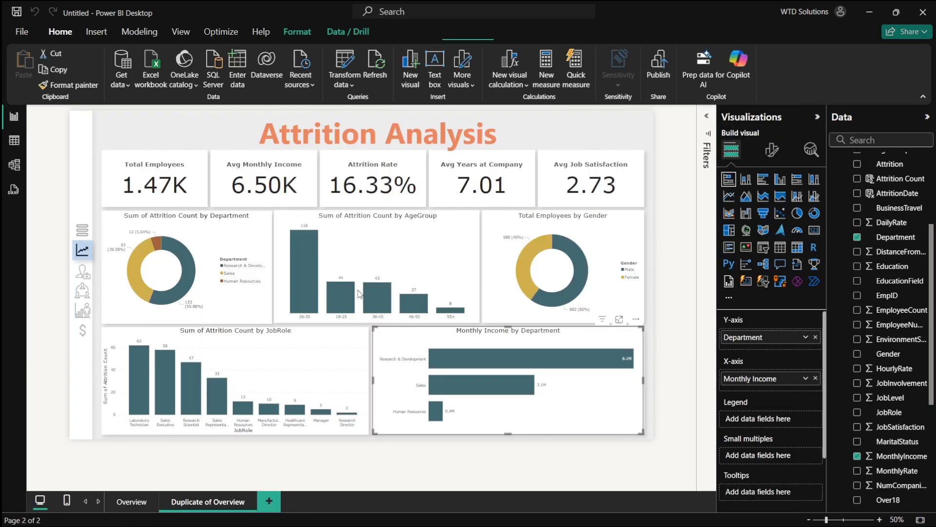
left_click(286, 356)
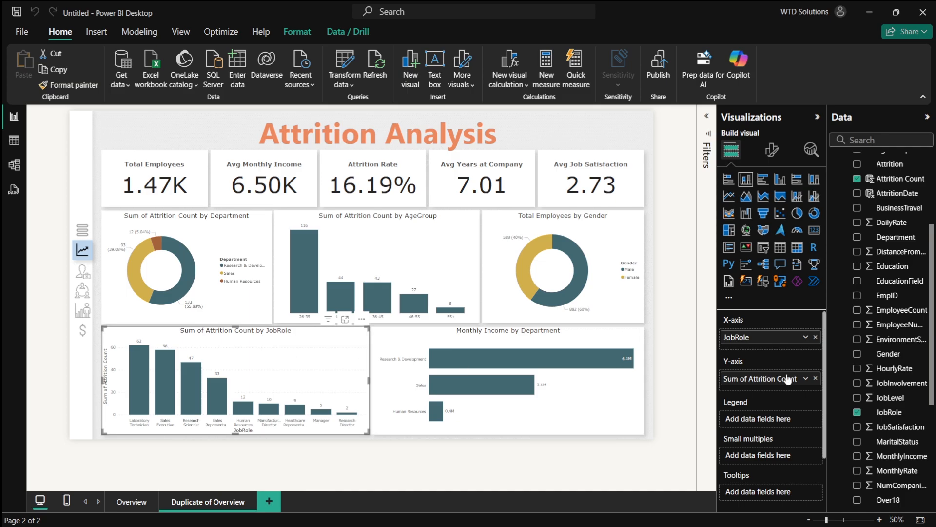
double_click(740, 381)
left_click_drag(747, 379, 707, 381)
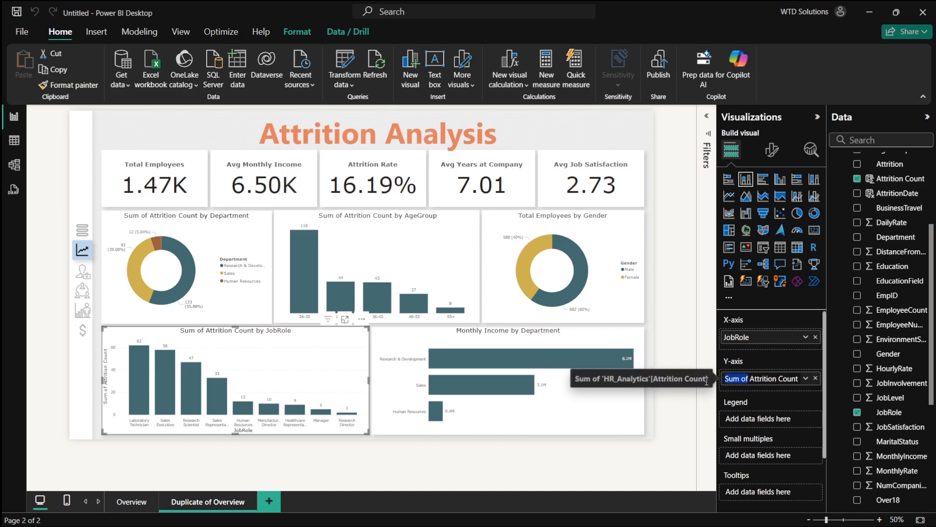
key("BackSpace")
key("Return")
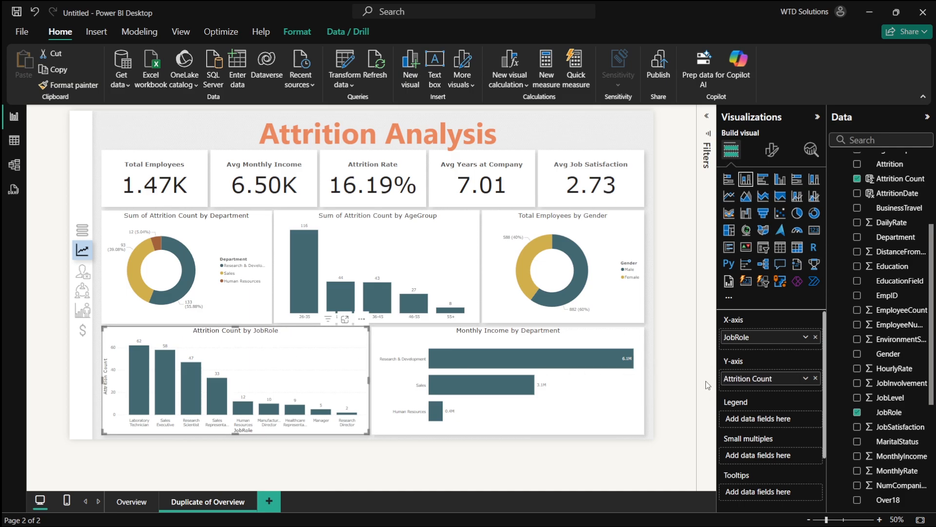
left_click(624, 398)
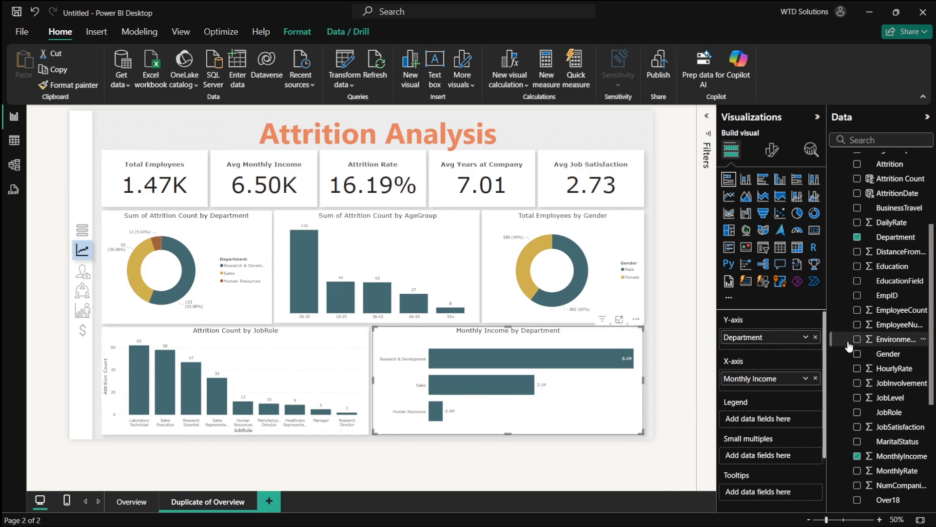
scroll(854, 344, "up", 3)
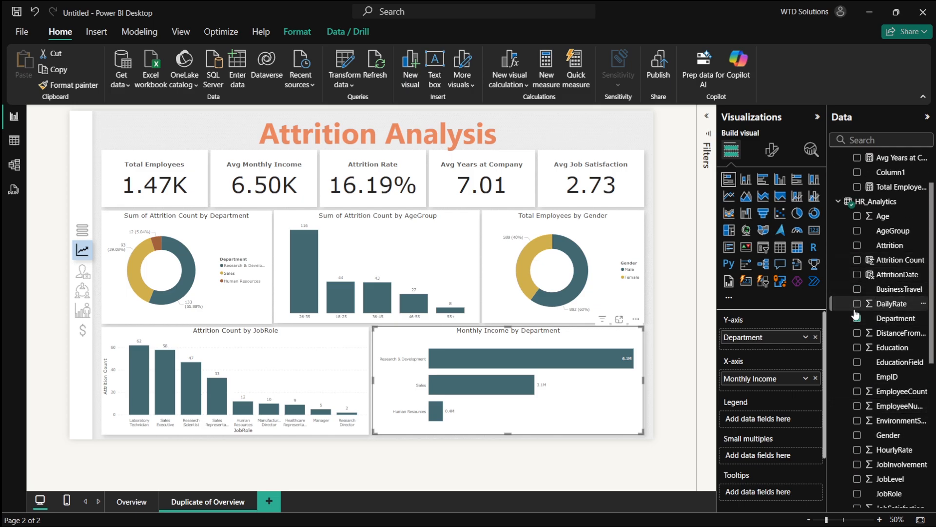
scroll(871, 264, "down", 10)
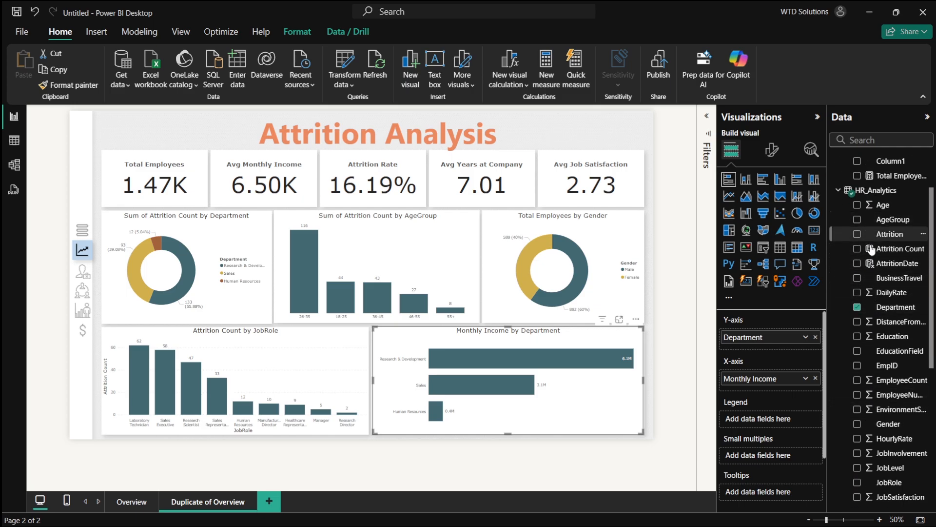
scroll(869, 401, "up", 10)
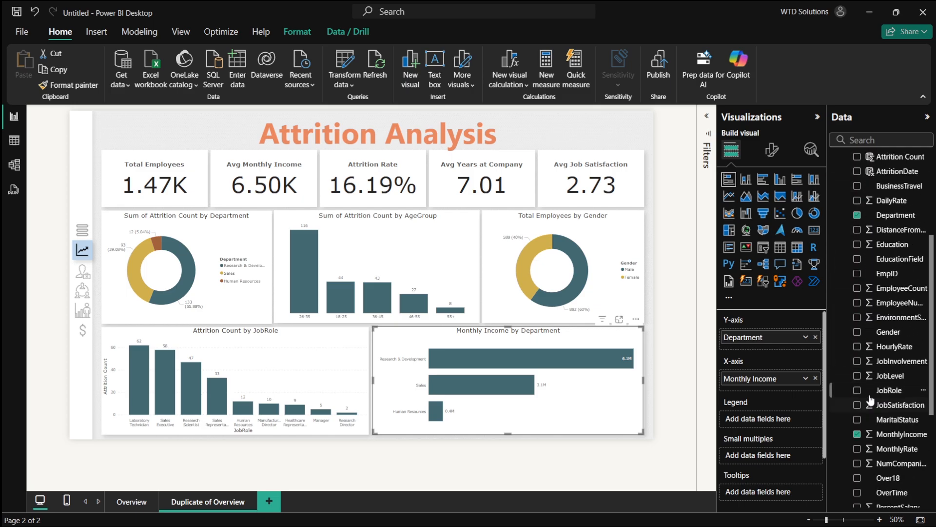
left_click(857, 272)
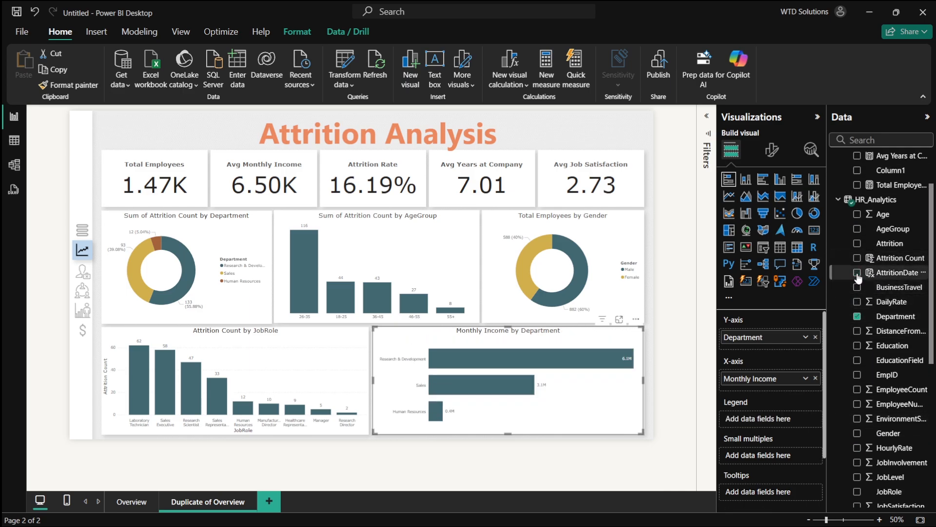
left_click_drag(754, 416, 763, 388)
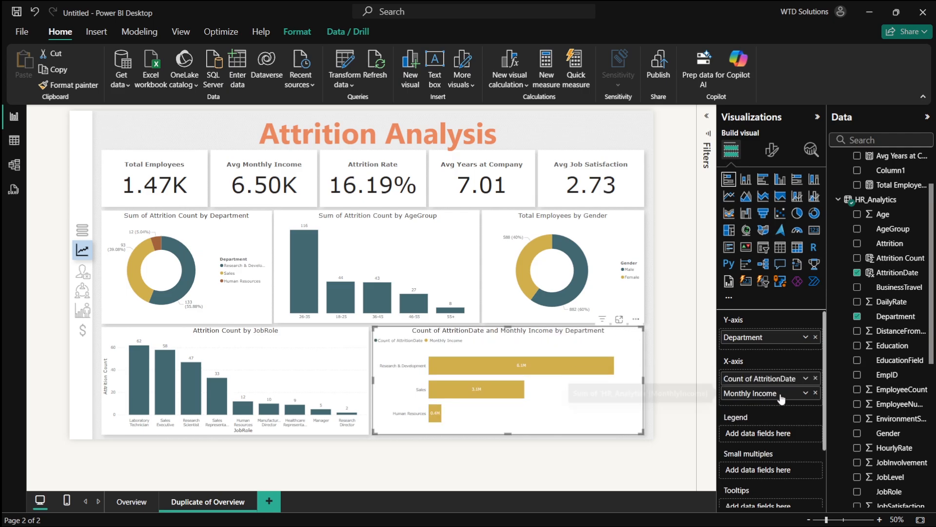
left_click(815, 379)
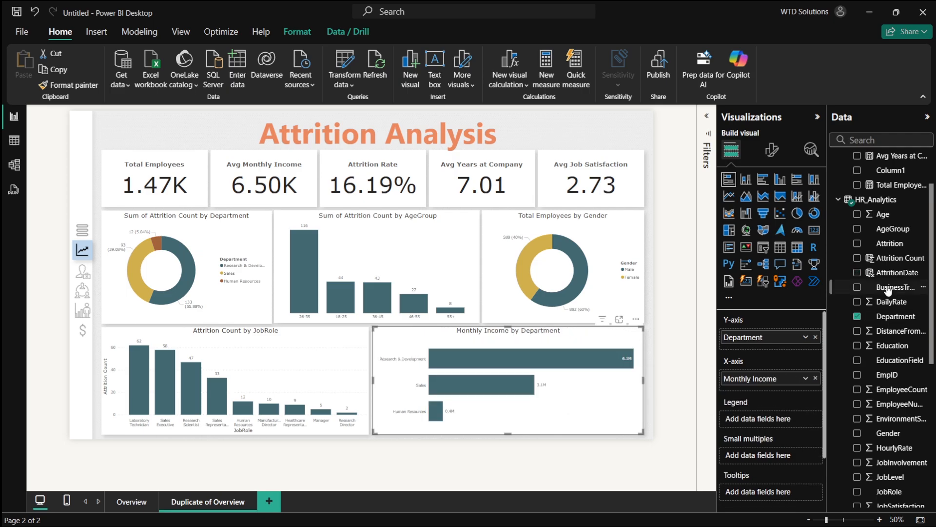
- Try to mark the HR_Analytics table as a date table using the AttritionDate column
left_click(896, 272)
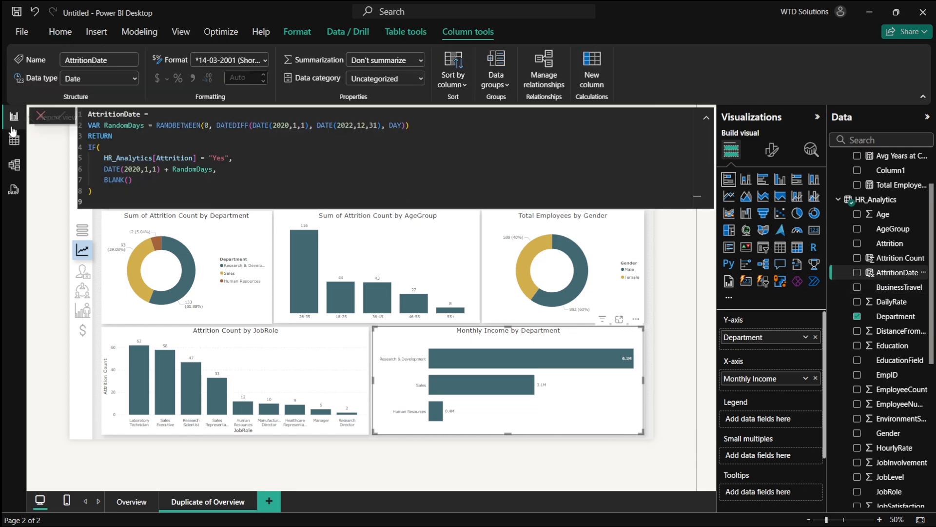
left_click(13, 140)
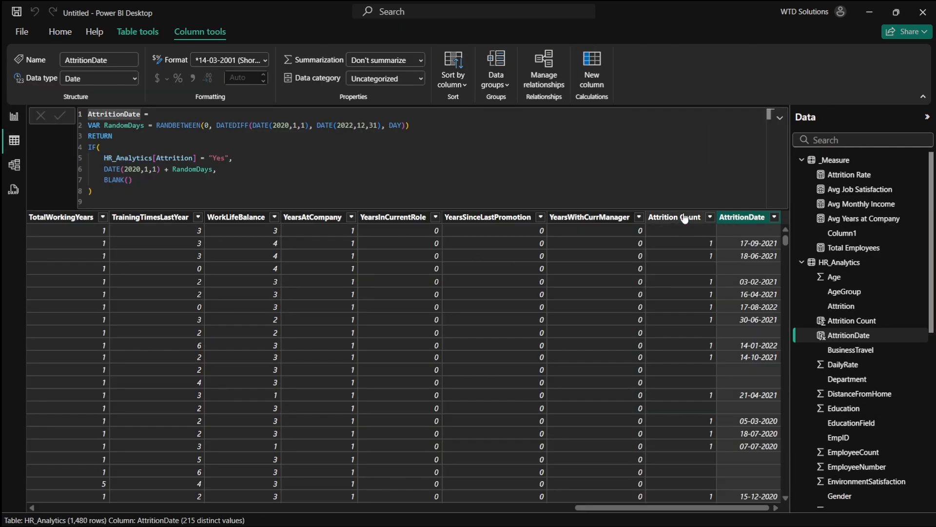
left_click(158, 37)
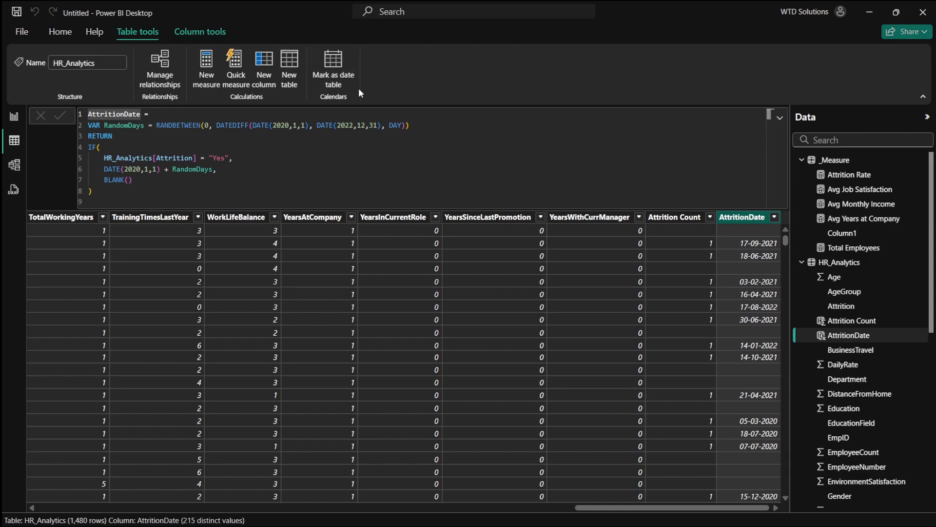
left_click(337, 73)
left_click(249, 181)
left_click(303, 224)
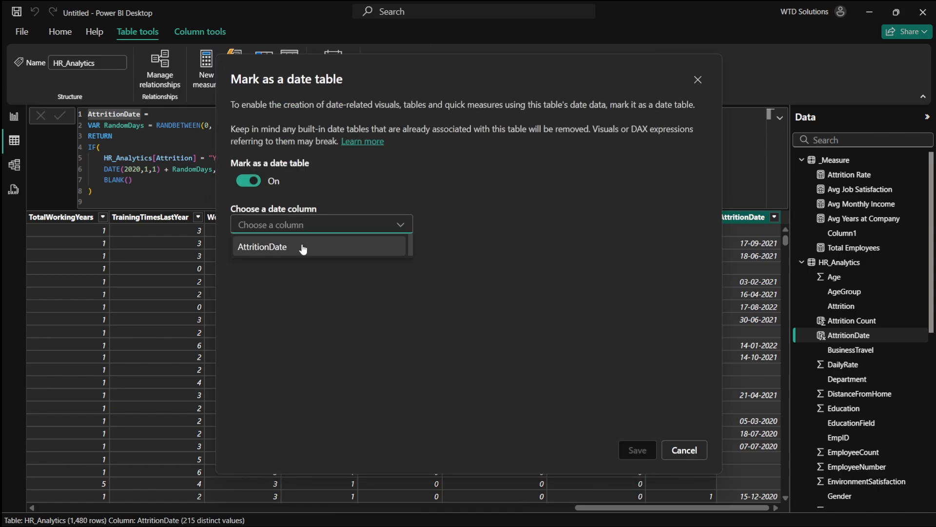
left_click(303, 247)
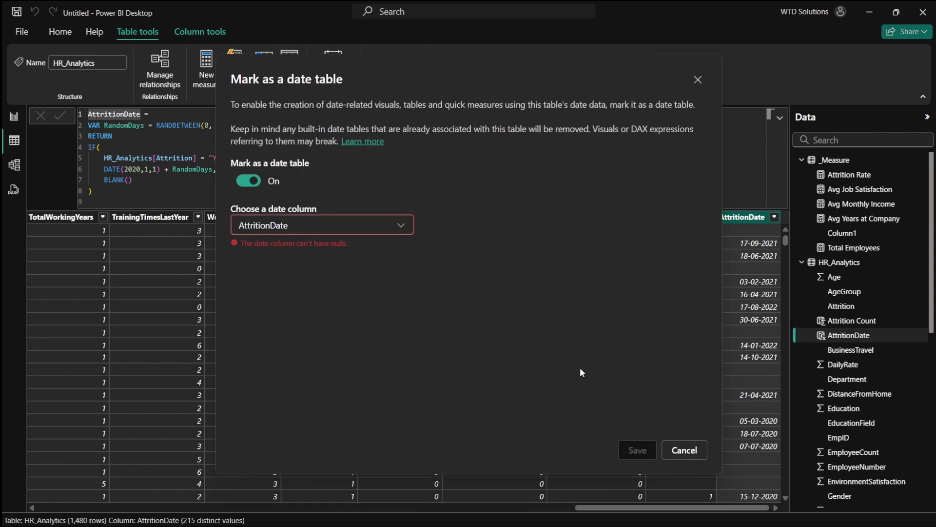
left_click(692, 454)
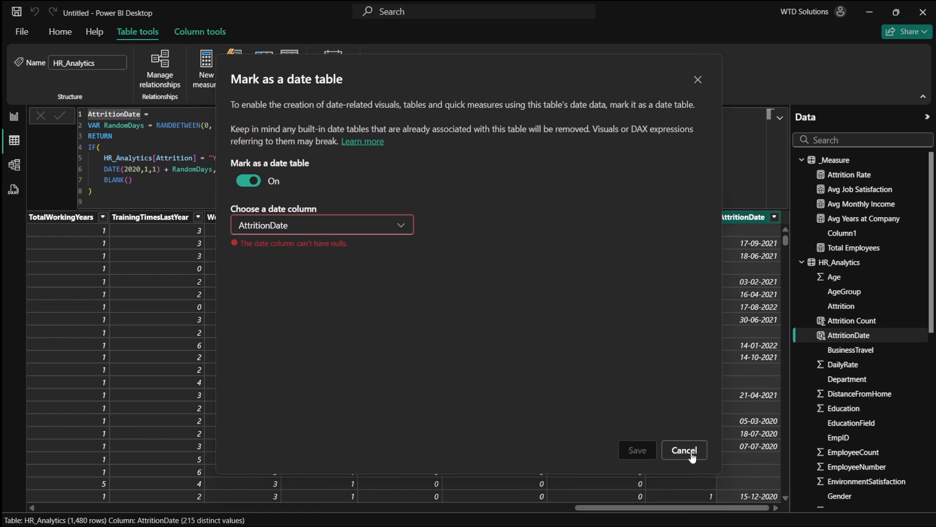
- Remove Monthly Income and Department from the Monthly Income by Department chart and convert it to a line chart
left_click(13, 116)
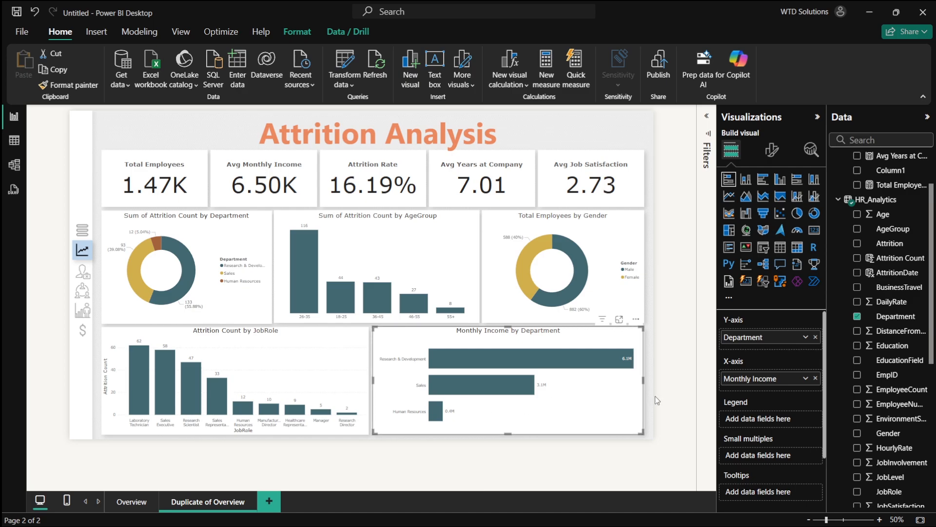
left_click(815, 379)
left_click(815, 336)
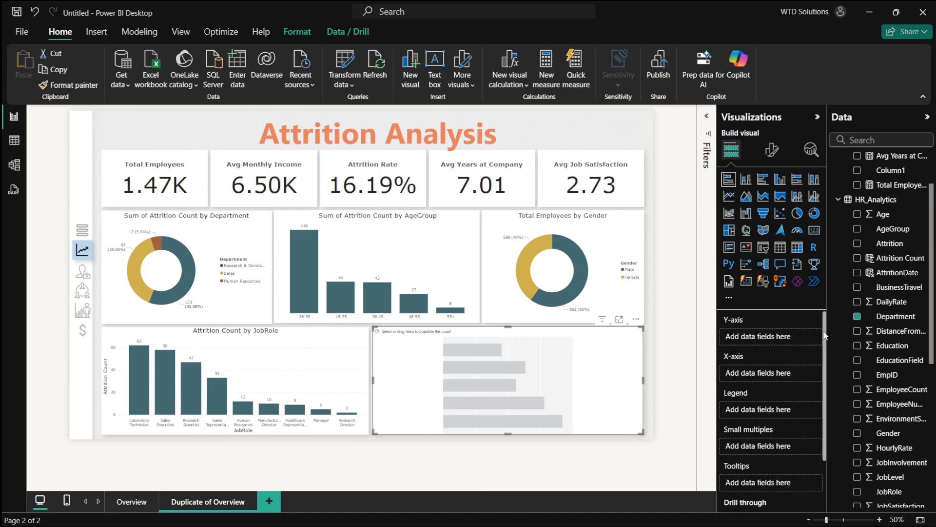
left_click(729, 197)
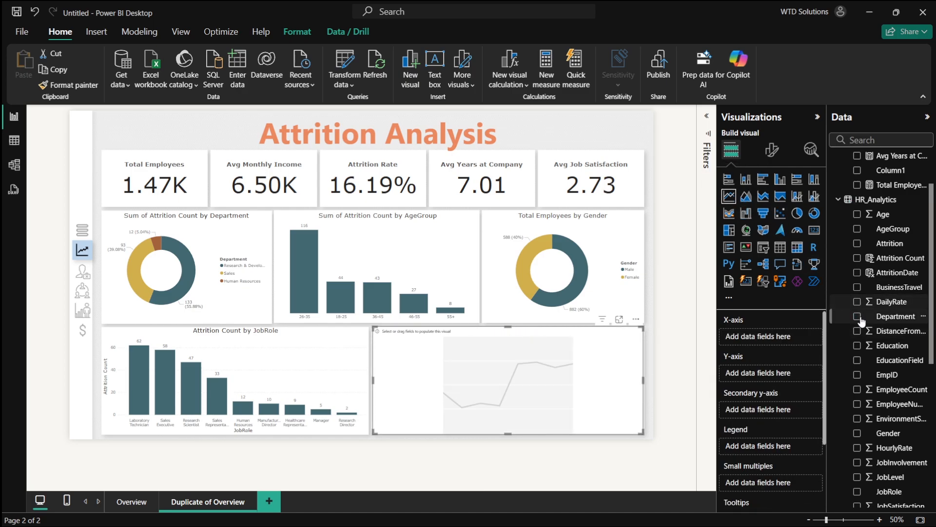
- Plot the count of Department against AttritionDate on the line chart
left_click(858, 273)
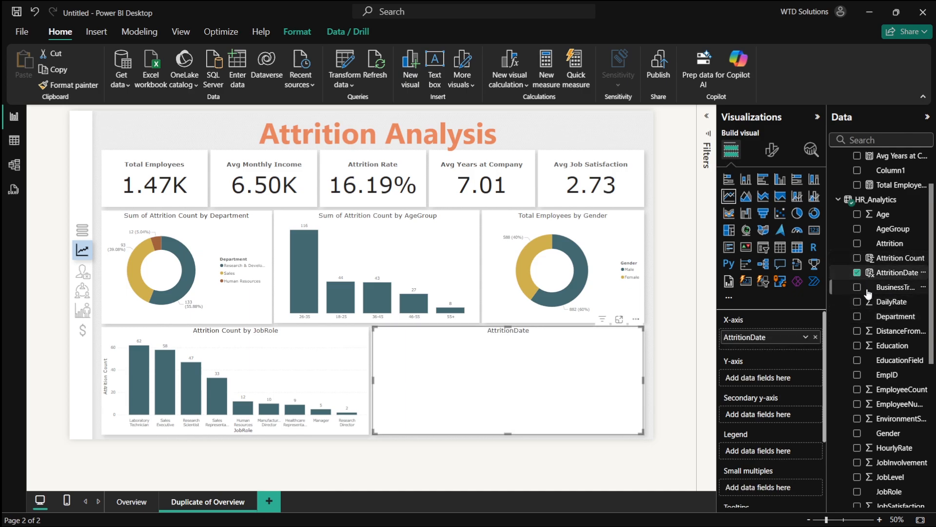
scroll(867, 288, "up", 3)
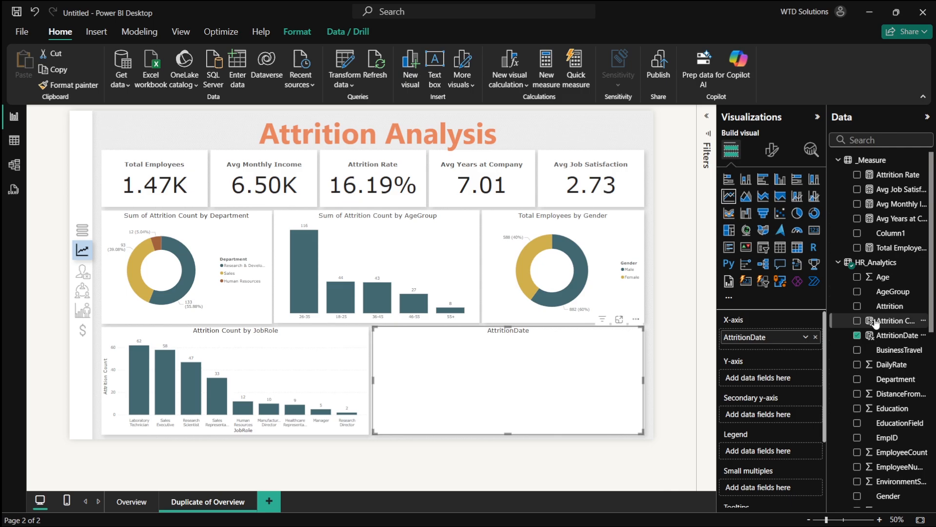
left_click(858, 382)
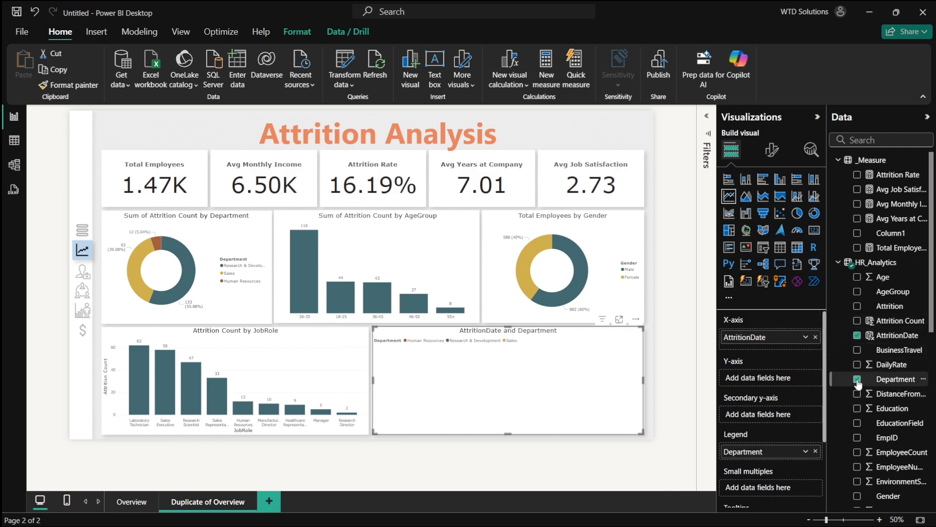
left_click_drag(759, 453, 764, 385)
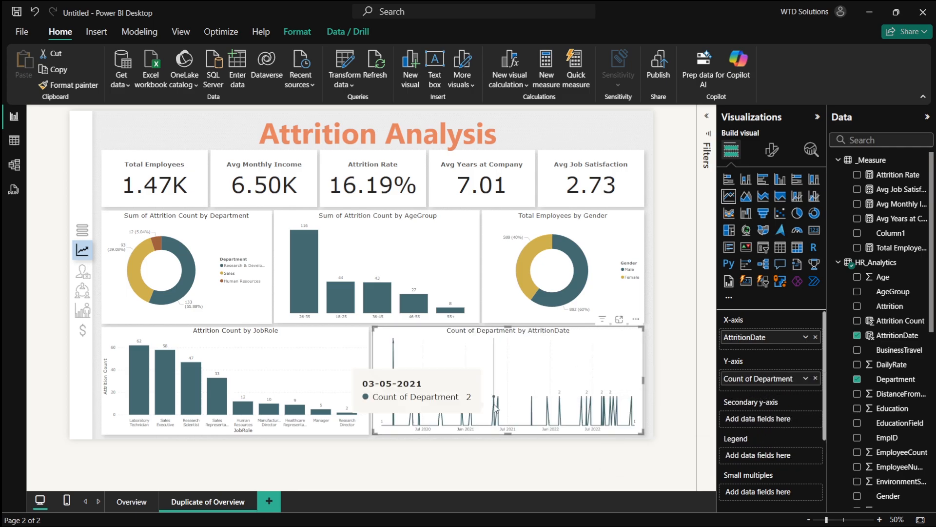
- Filter the line chart's AttritionDate with basic filtering to exclude blank values
left_click(706, 118)
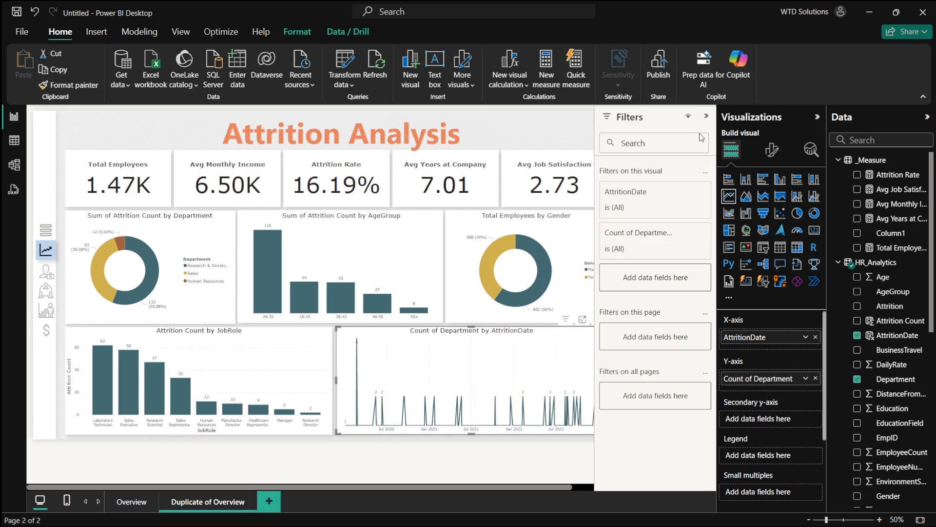
left_click(681, 191)
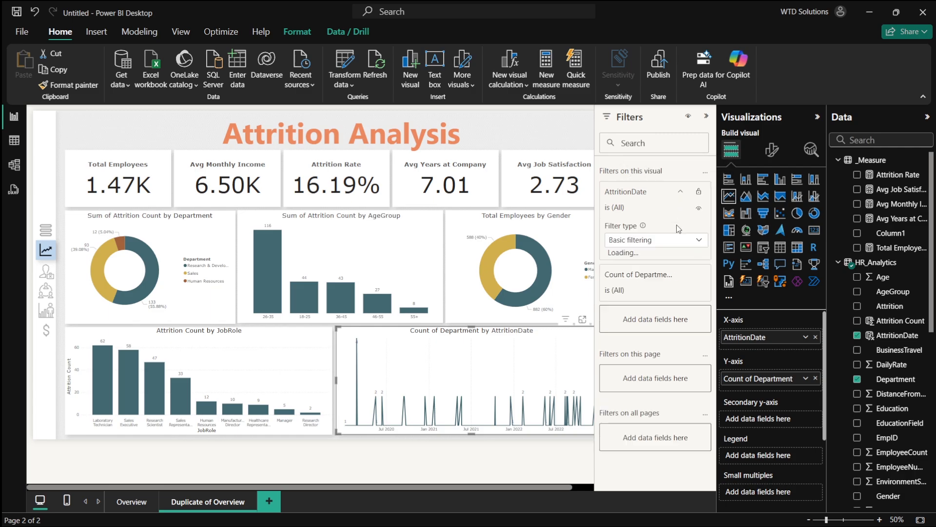
left_click(639, 244)
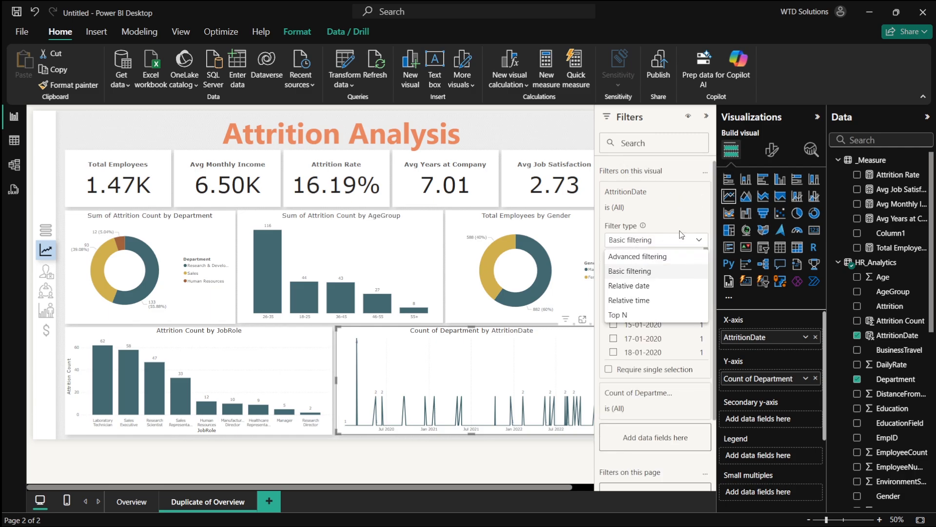
left_click(639, 270)
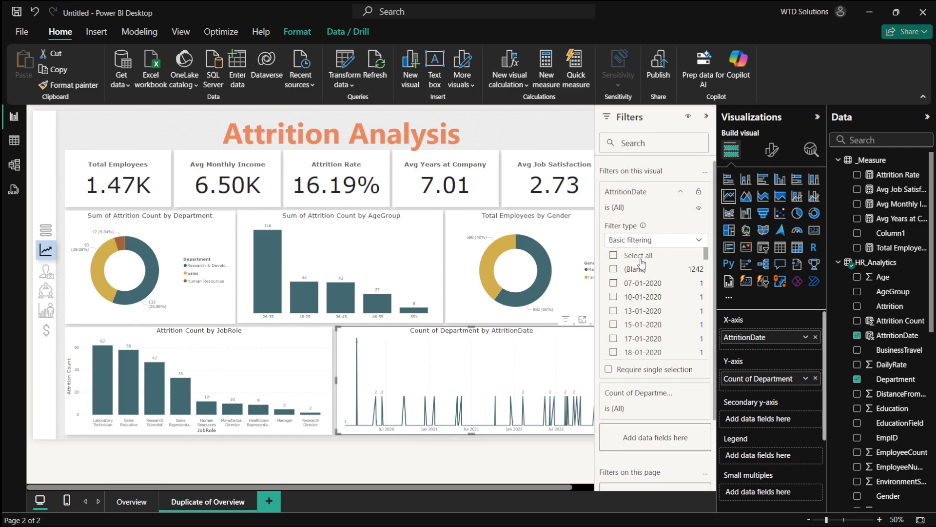
left_click(615, 270)
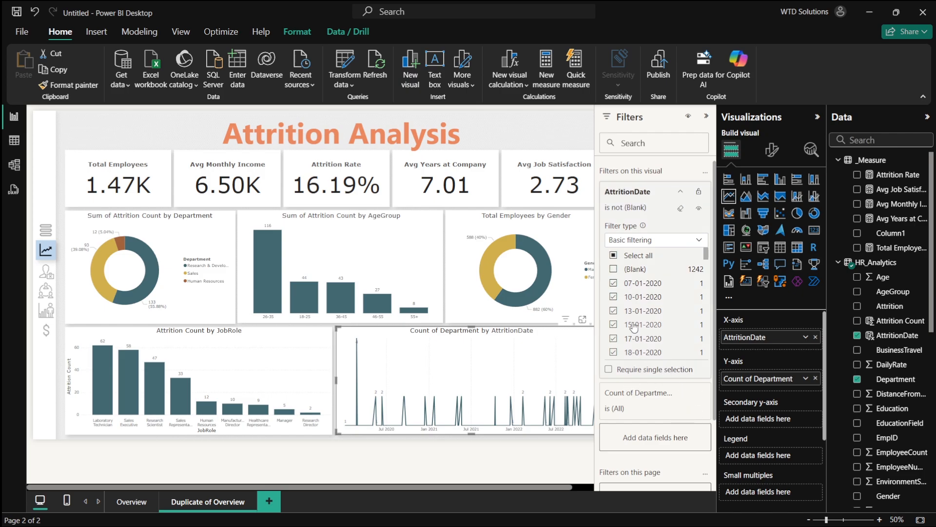
scroll(656, 305, "down", 3)
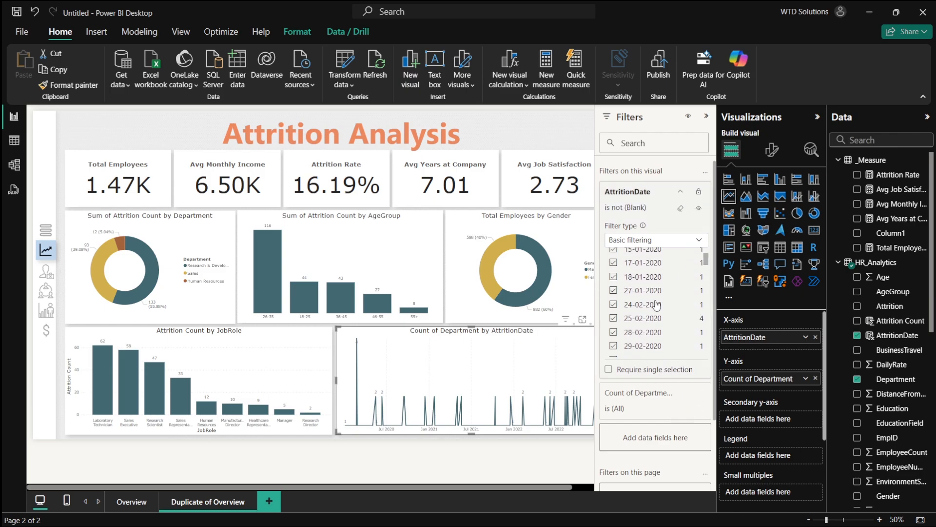
scroll(657, 305, "up", 3)
scroll(706, 254, "down", 1)
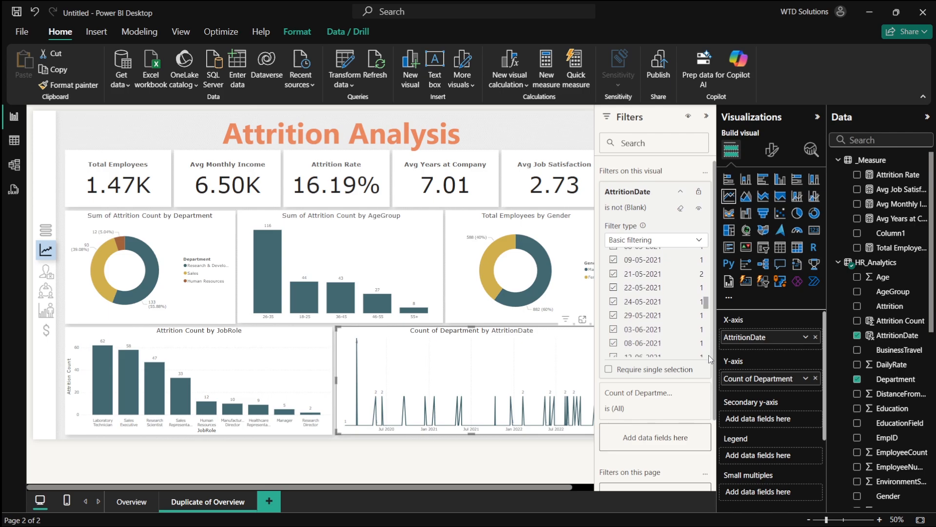
left_click(682, 194)
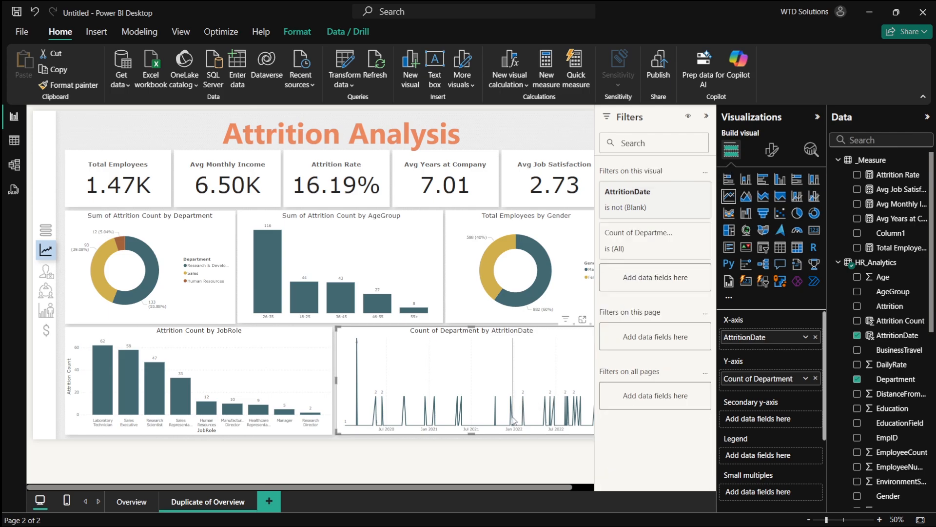
mouse_move(513, 420)
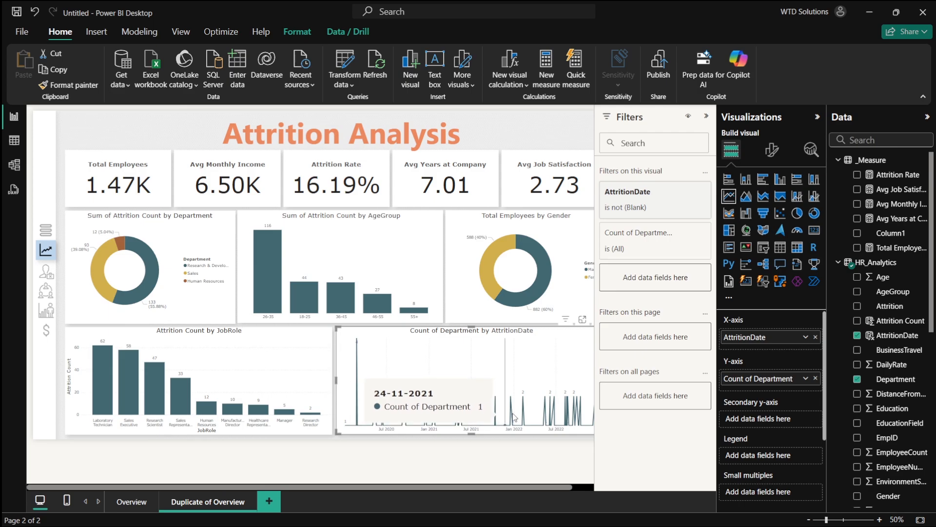
left_click(706, 117)
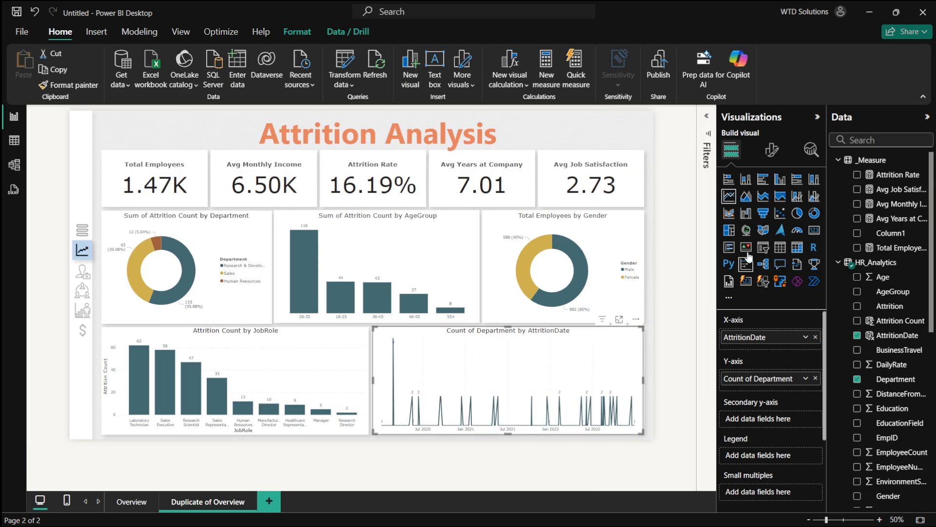
- Add a trend line to the line chart and try to turn on a forecast
left_click(809, 151)
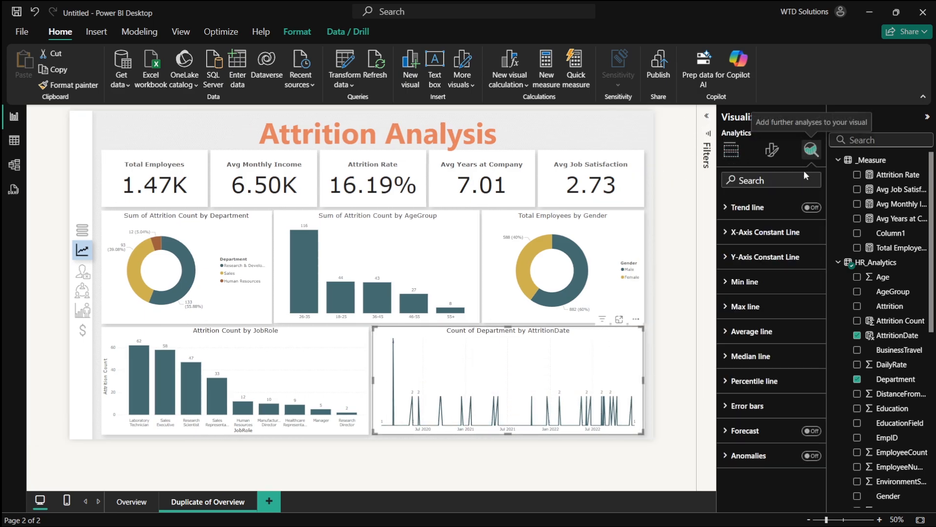
left_click(813, 209)
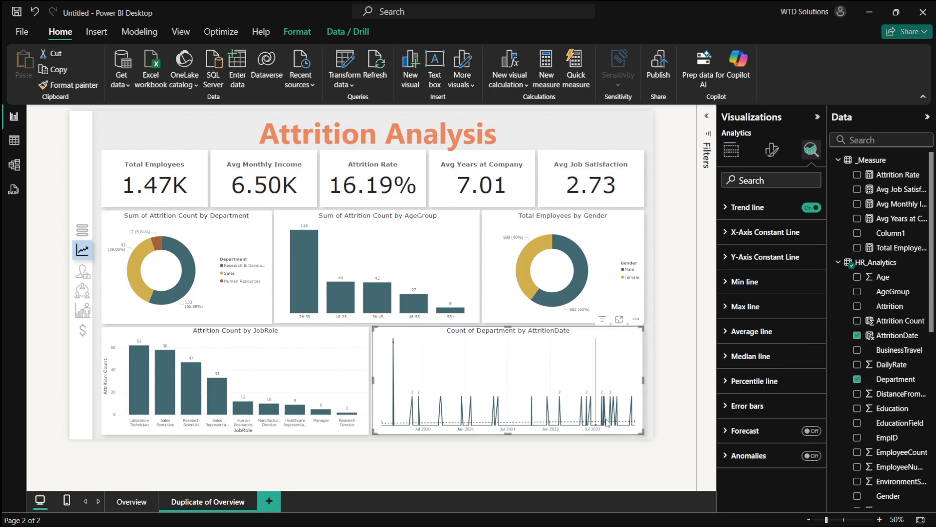
left_click(813, 431)
left_click(786, 438)
scroll(777, 419, "down", 3)
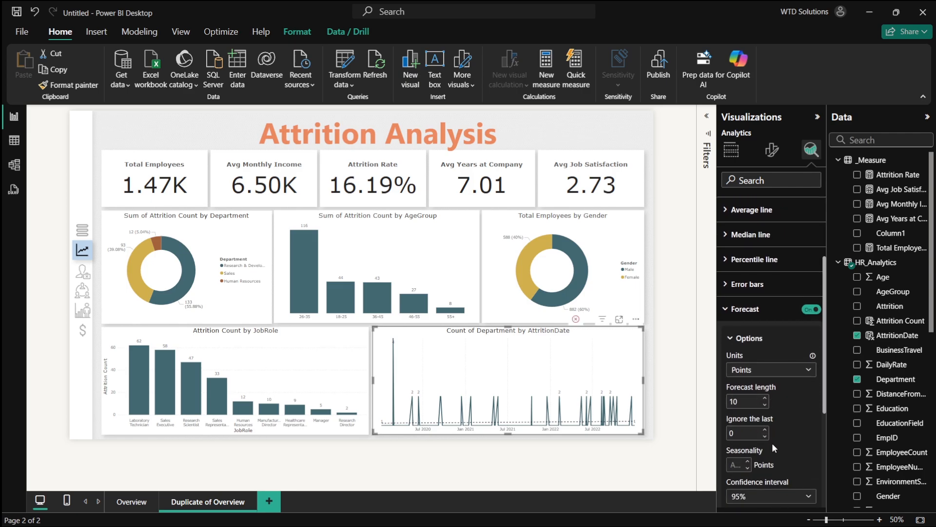
scroll(772, 442, "down", 1)
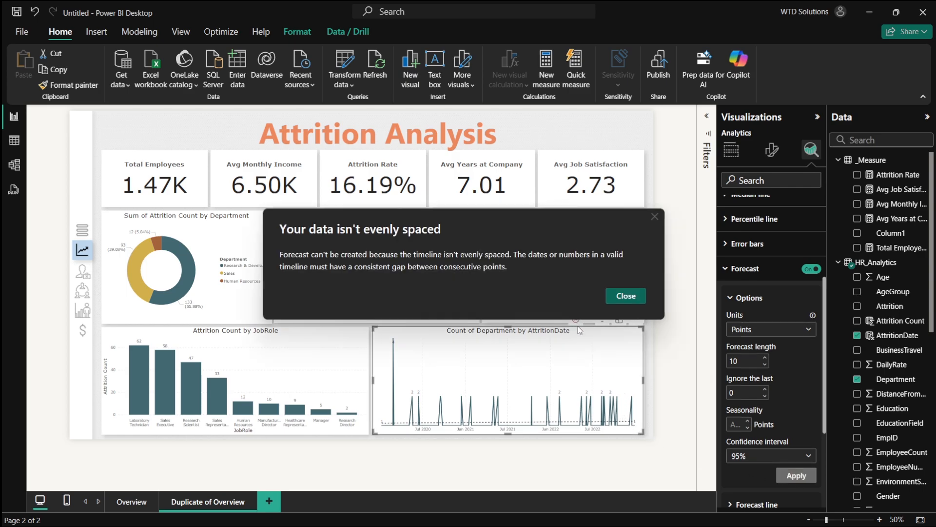
left_click(626, 296)
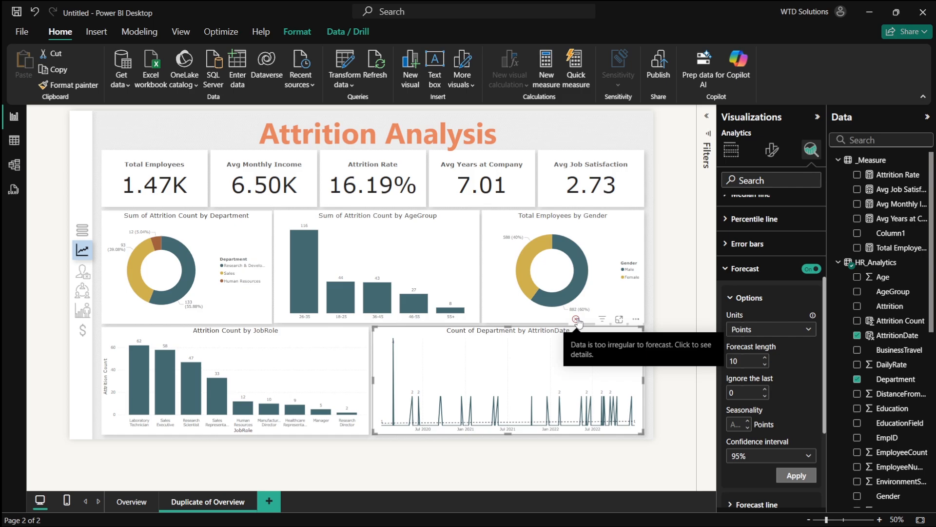
- Turn off the forecast on the attrition line chart and collapse its options
left_click(811, 268)
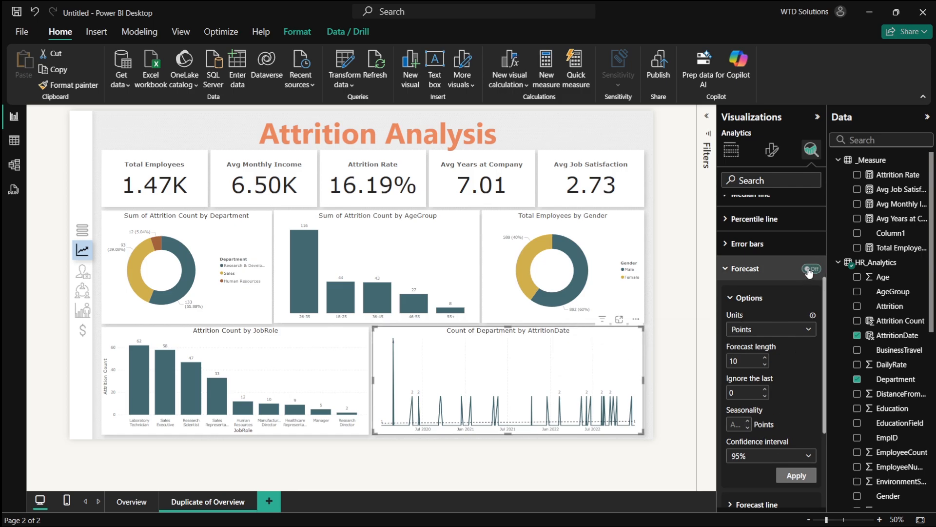
left_click(746, 299)
- Turn on anomaly detection for the line chart and inspect the flagged anomaly's explanation
left_click(812, 455)
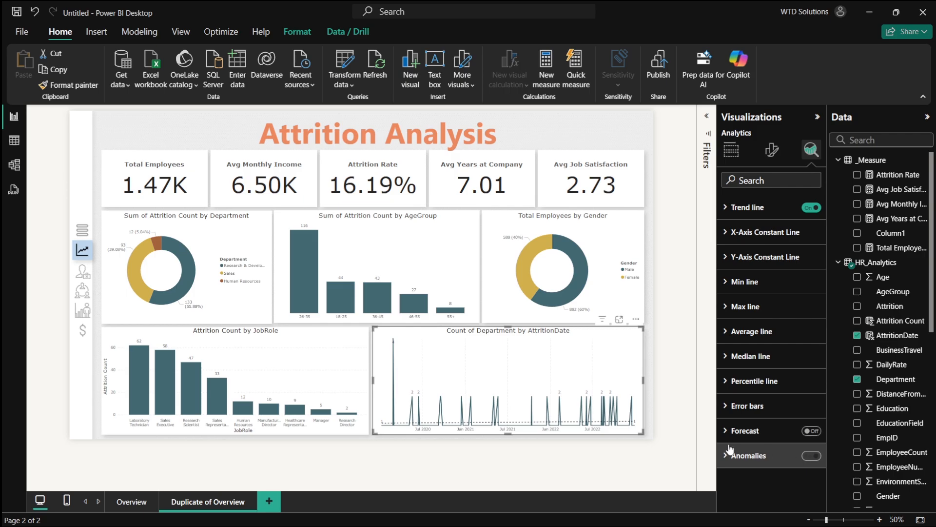
left_click(394, 345)
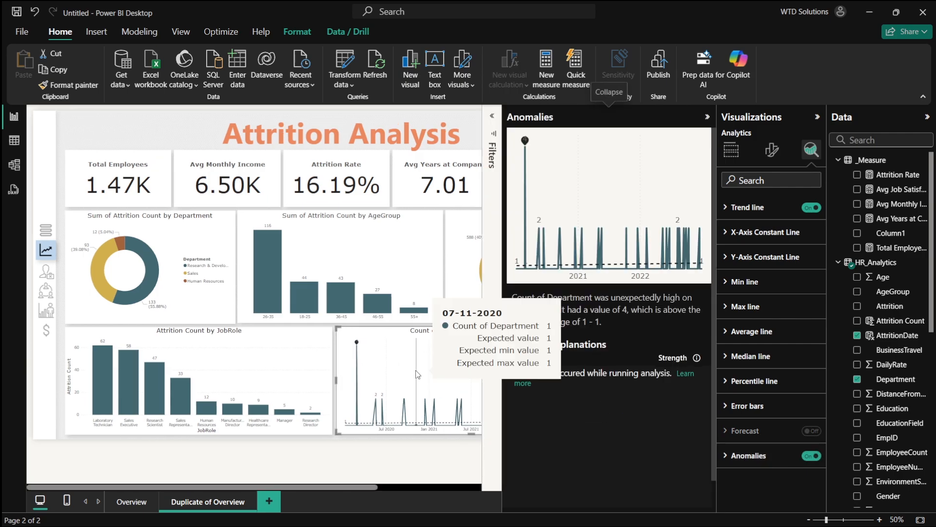
scroll(427, 379, "up", 5)
scroll(427, 378, "right", 5)
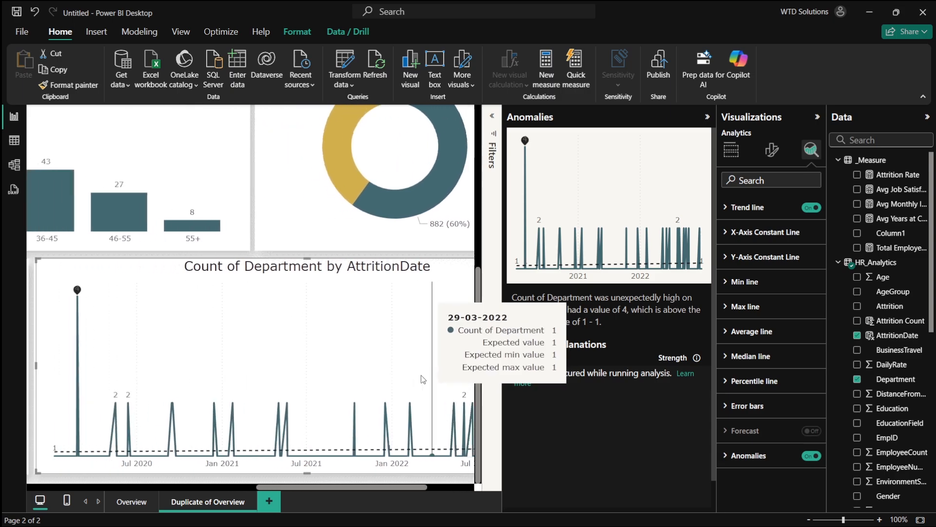
- Turn anomaly detection back off and close the Anomalies pane
left_click(812, 456)
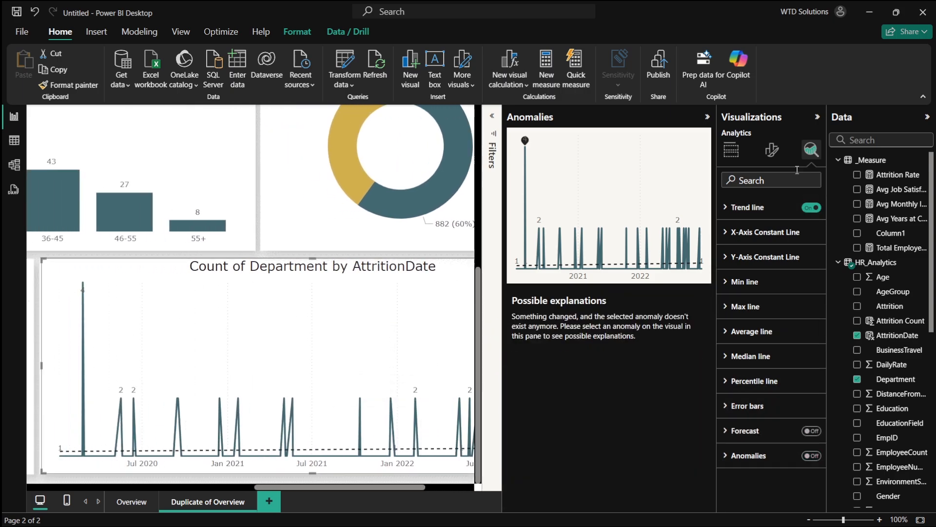
left_click(707, 117)
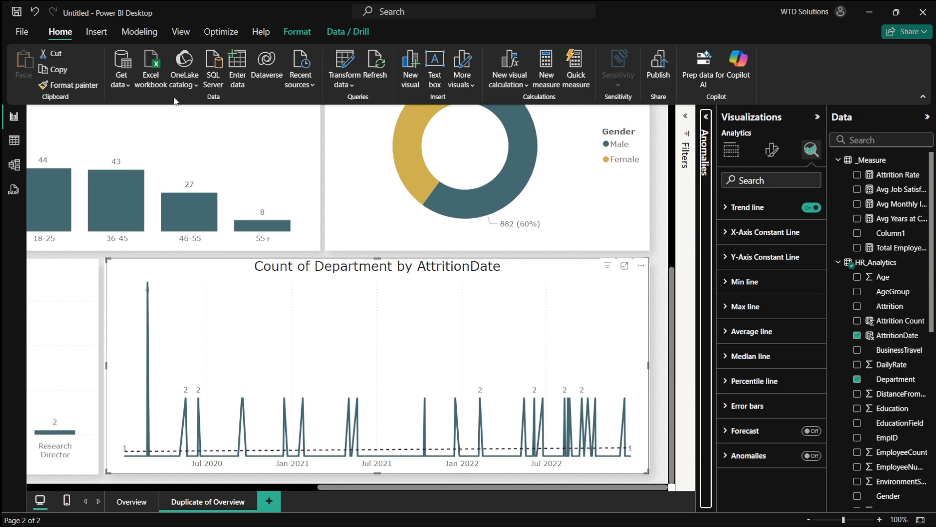
- Turn on the global Auto date/time for new files option in Options
left_click(21, 31)
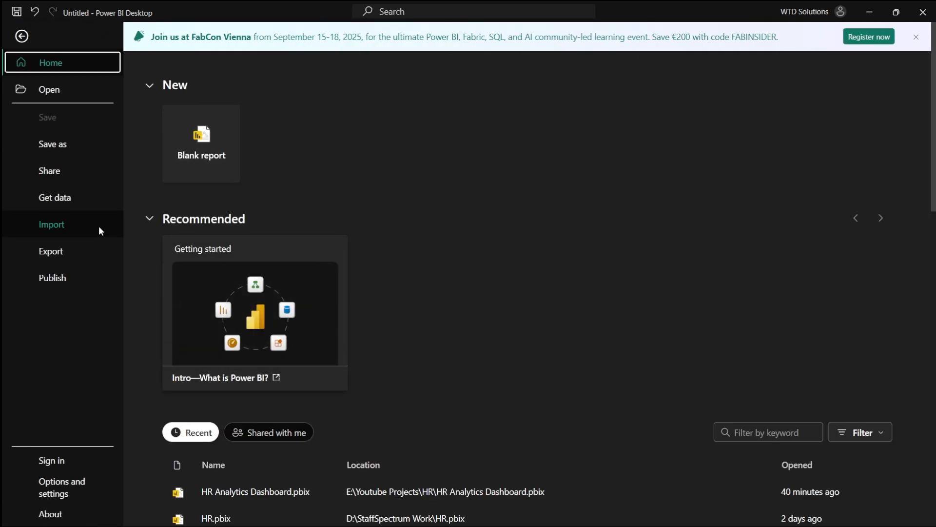
left_click(66, 495)
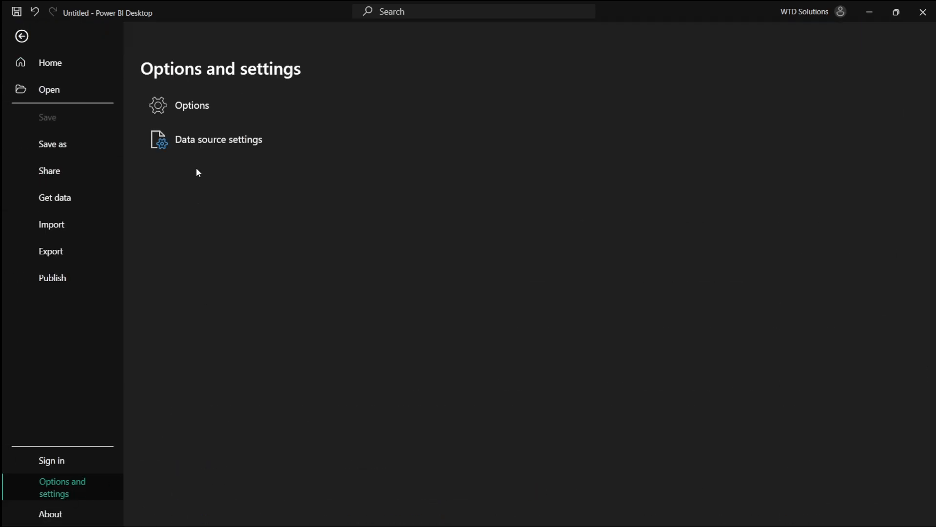
left_click(202, 107)
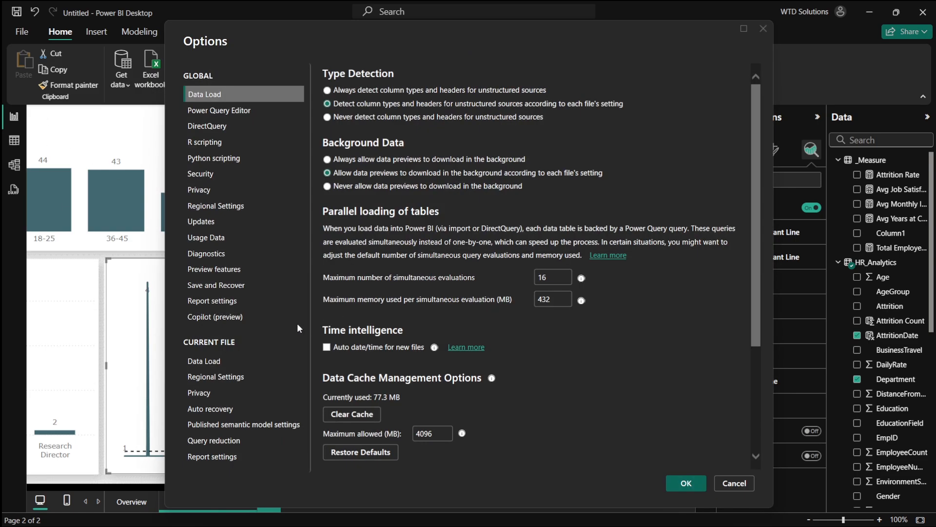
left_click(327, 348)
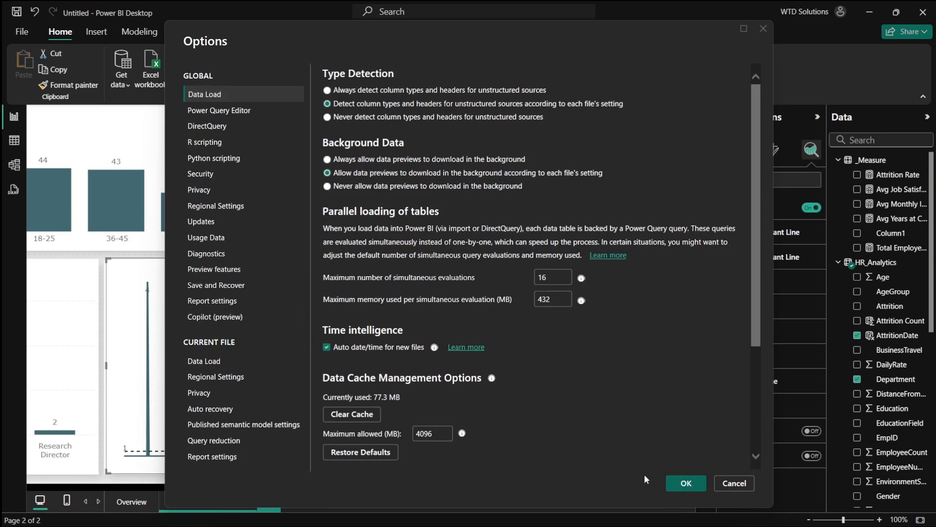
left_click(685, 483)
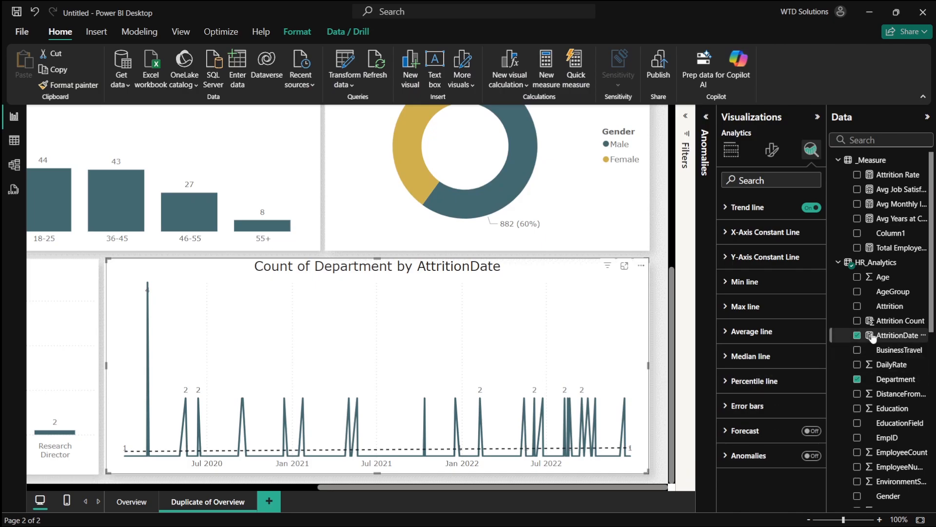
- Browse the HR_Analytics fields and open the AttritionDate column's formula
scroll(877, 439, "down", 5)
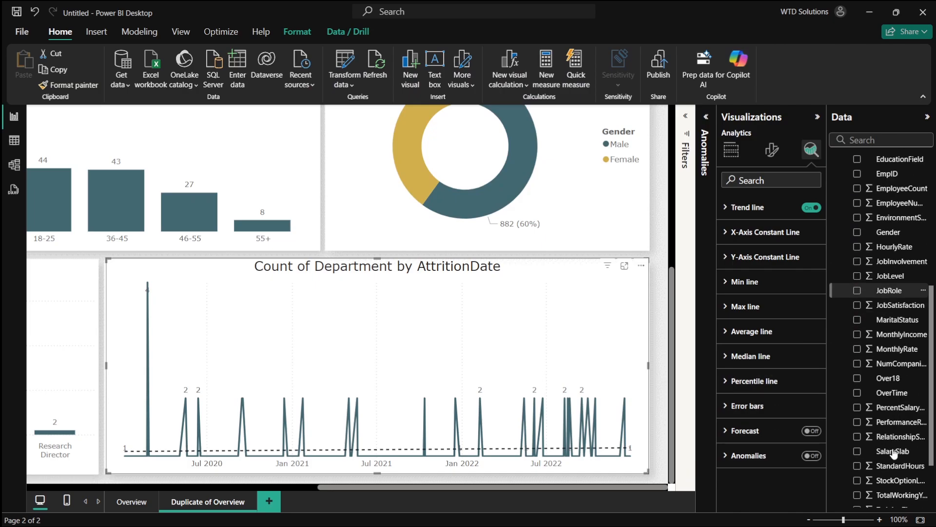
scroll(894, 435, "up", 4)
scroll(894, 435, "up", 3)
left_click(851, 348)
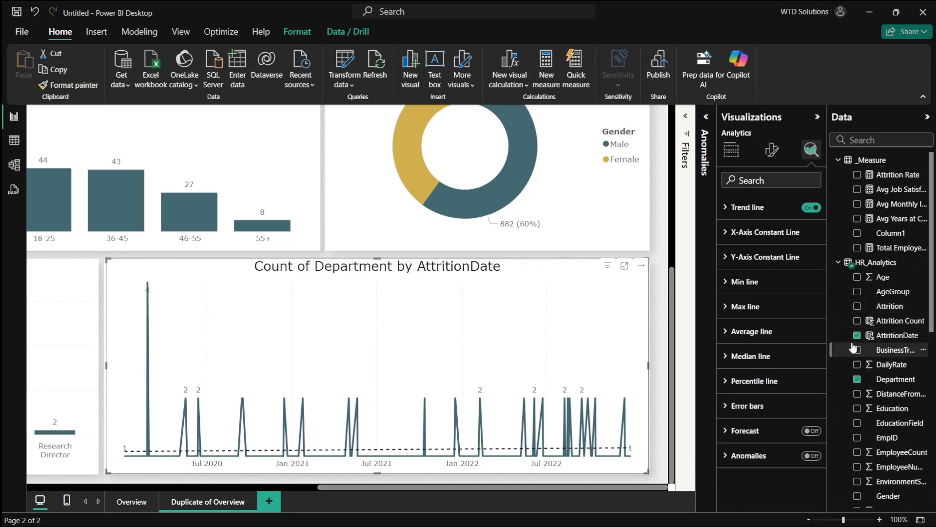
left_click(851, 336)
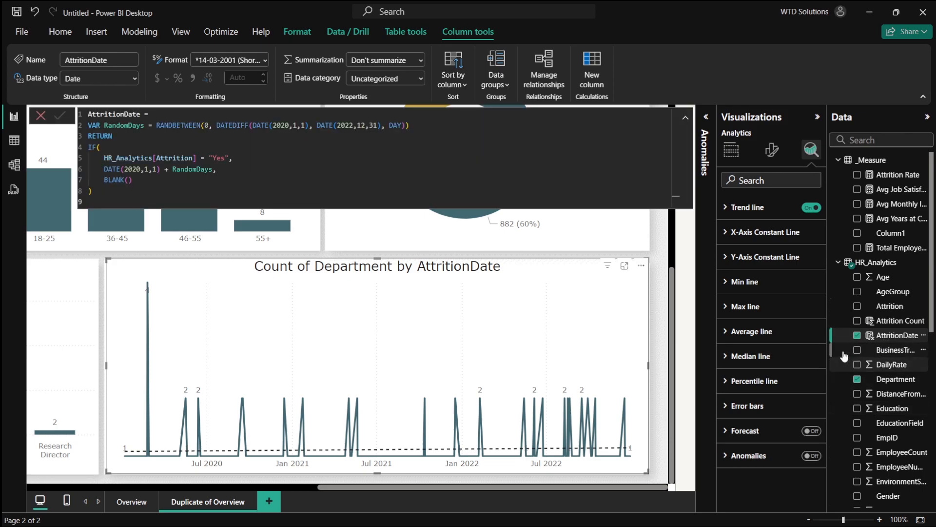
left_click(842, 351)
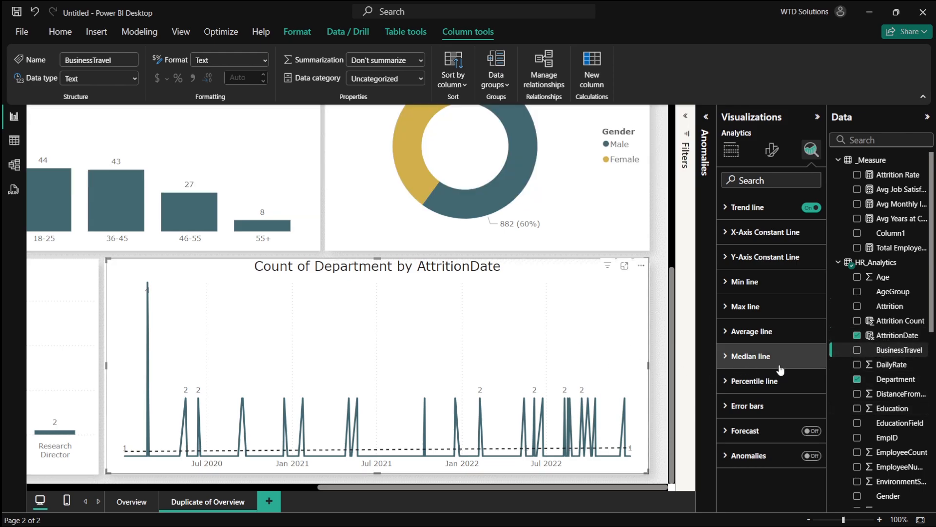
- Remove Count of Department and AttritionDate from the line chart's Y-axis and X-axis
left_click(731, 150)
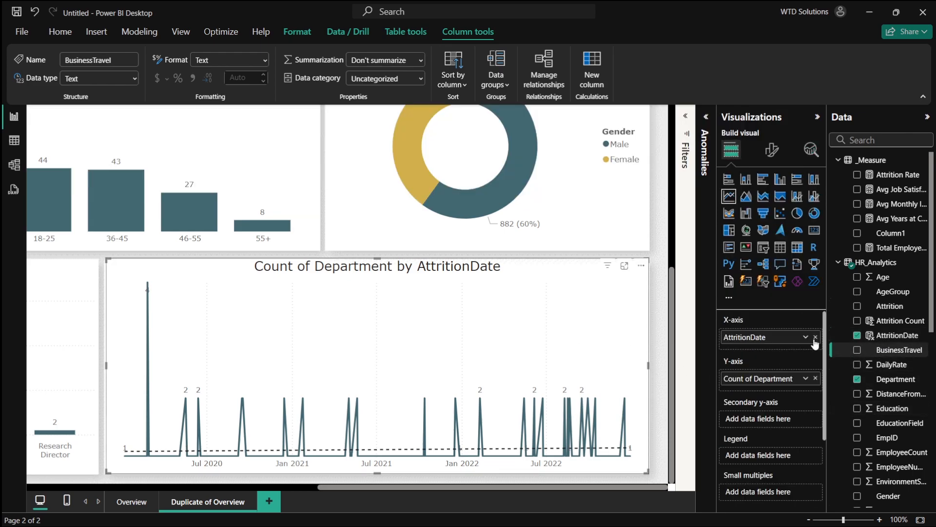
left_click(815, 378)
left_click(817, 336)
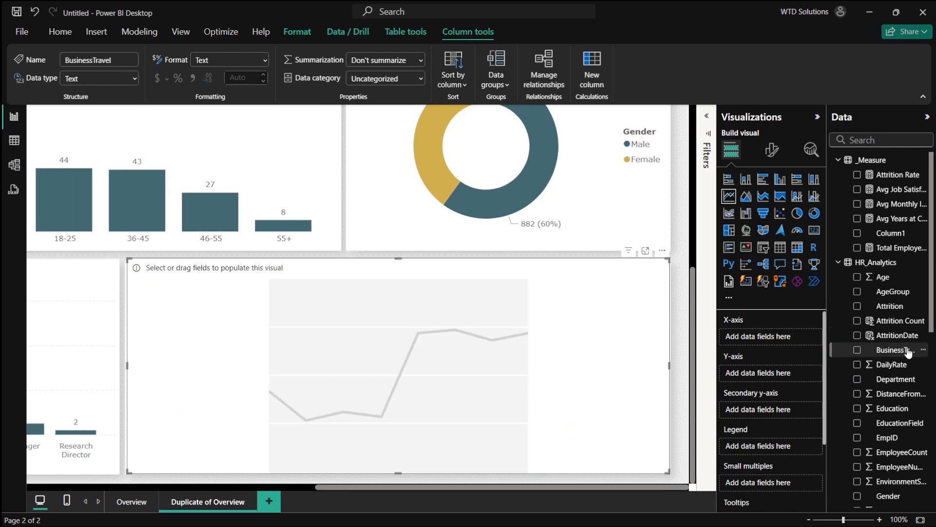
- Try to add the AttritionDate field to the empty line chart
left_click(900, 335)
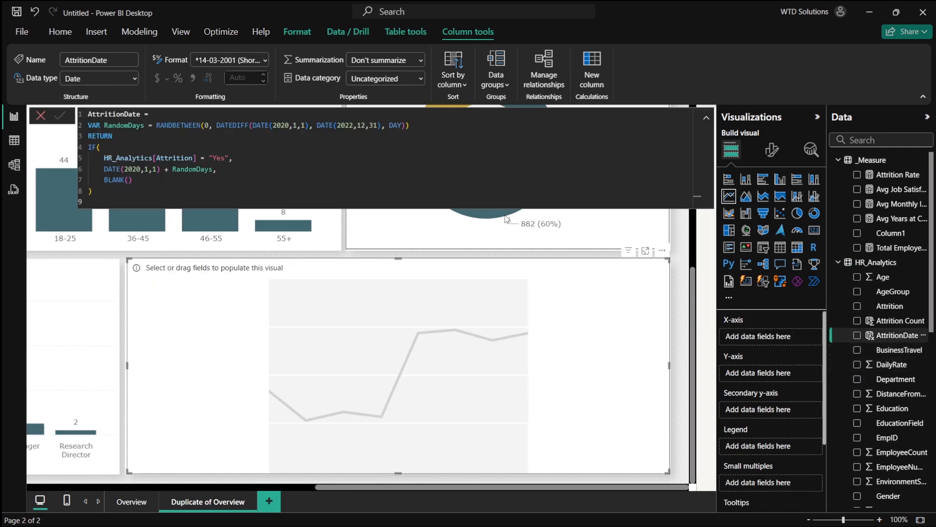
left_click(426, 167)
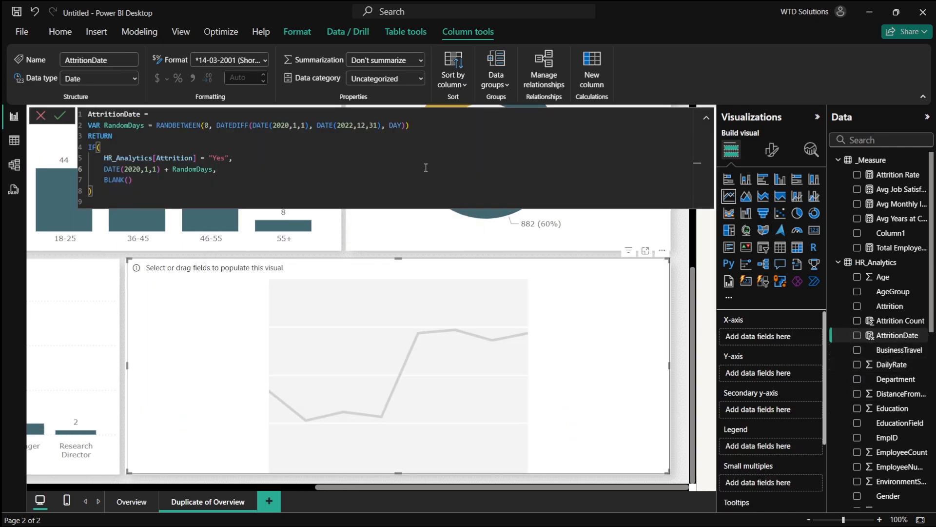
left_click(857, 335)
left_click(858, 335)
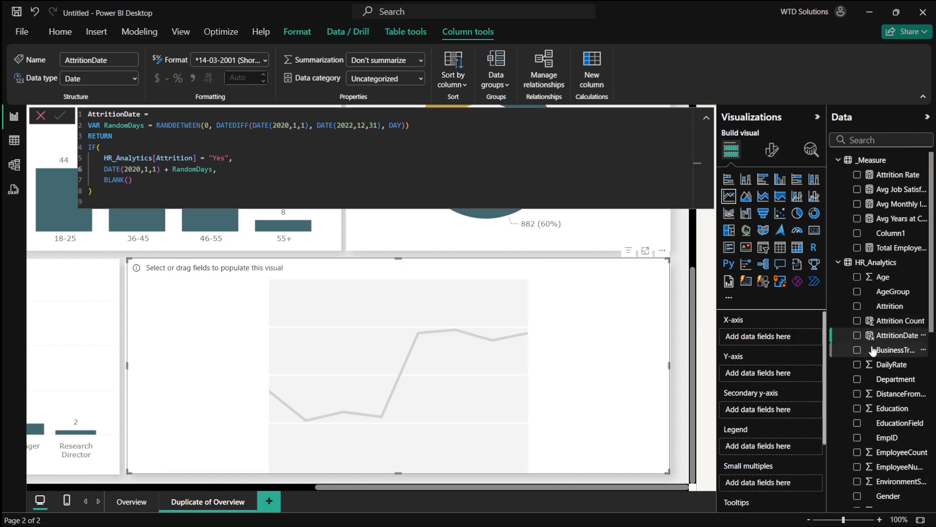
right_click(885, 341)
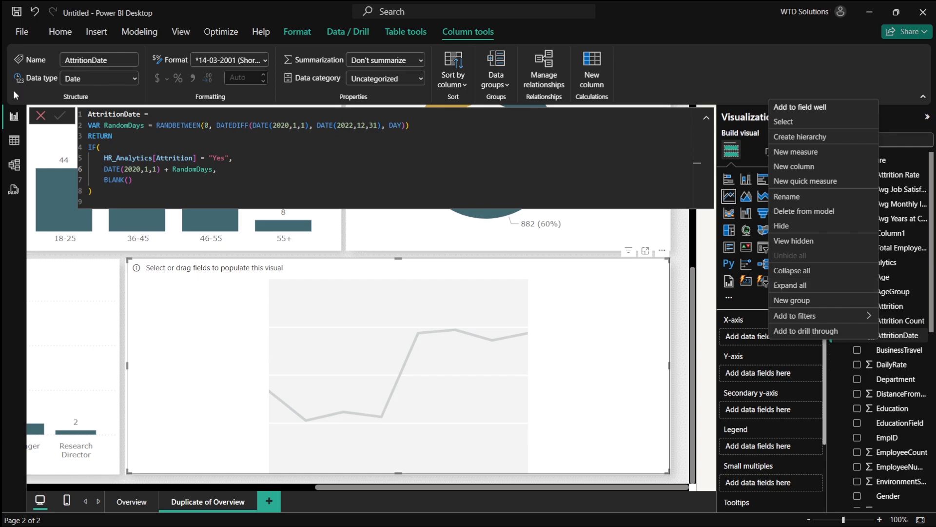
- Turn on Auto date/time in the current file's Data Load options
left_click(13, 35)
left_click(55, 489)
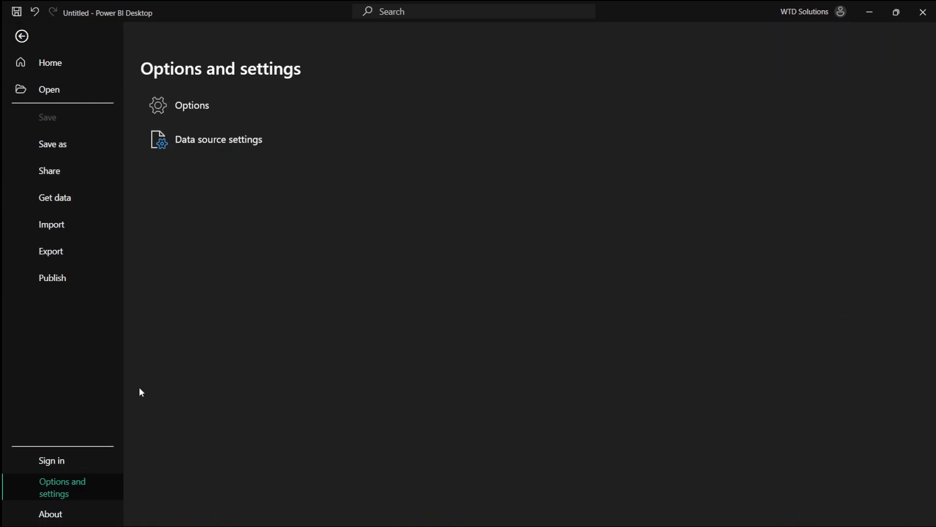
left_click(233, 108)
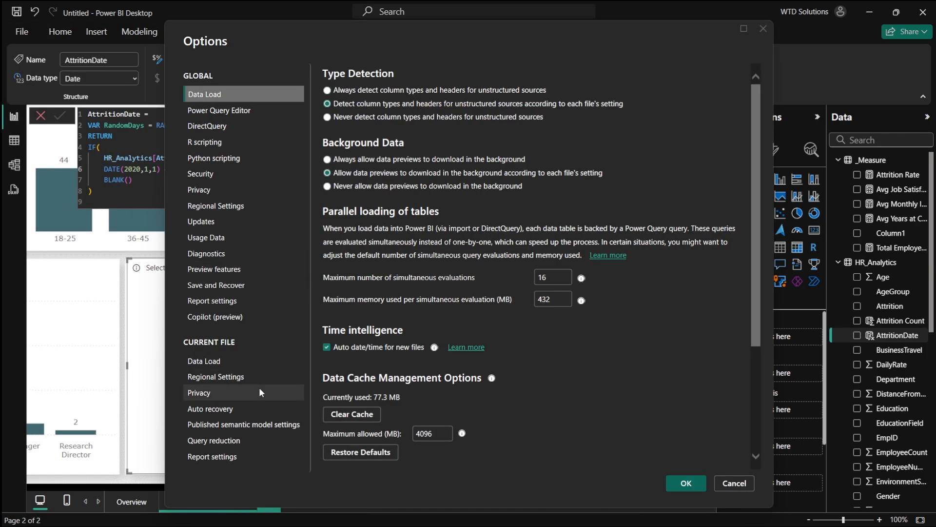
left_click(220, 362)
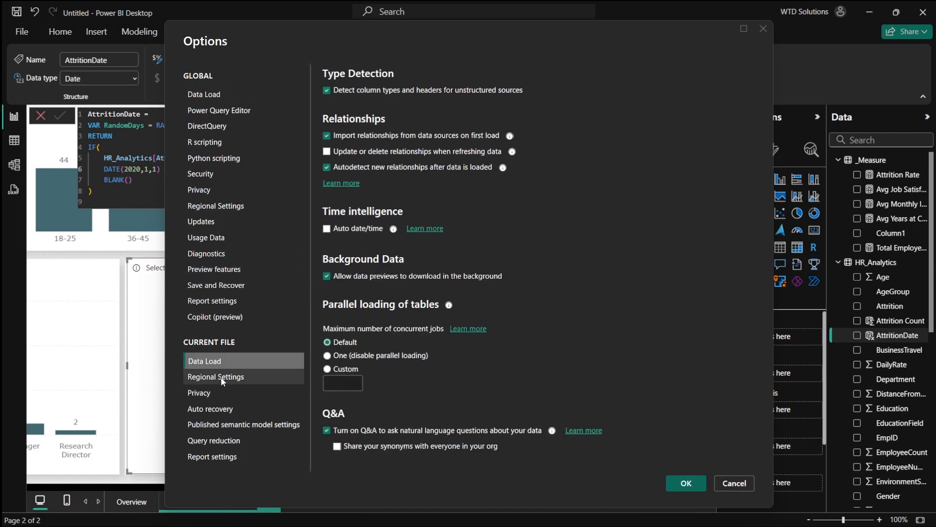
left_click(222, 379)
left_click(227, 361)
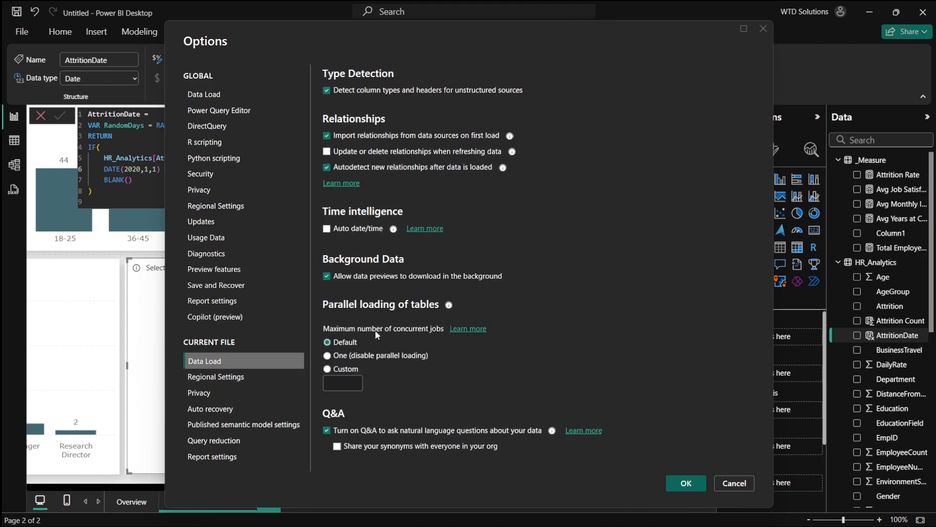
left_click(328, 231)
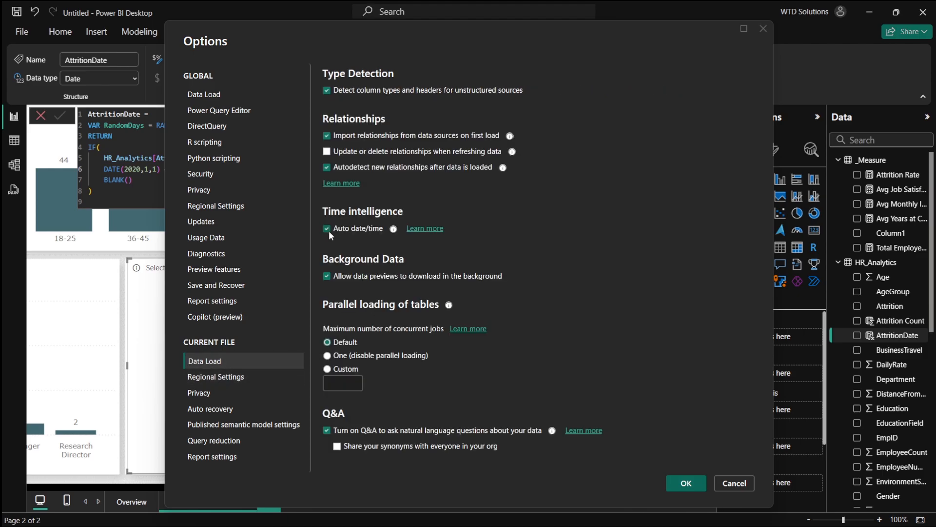
left_click(686, 483)
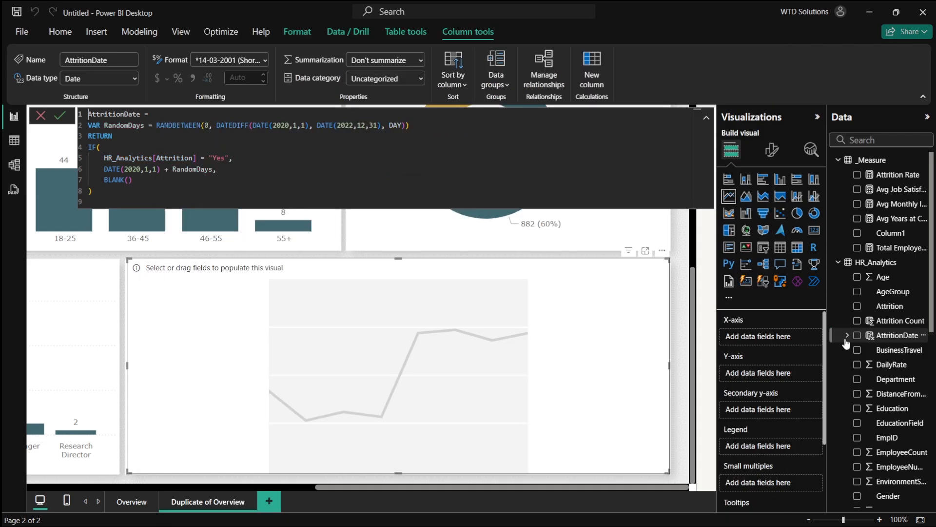
- Plot Attrition Count by the Month level of AttritionDate's date hierarchy on the line chart
left_click(847, 335)
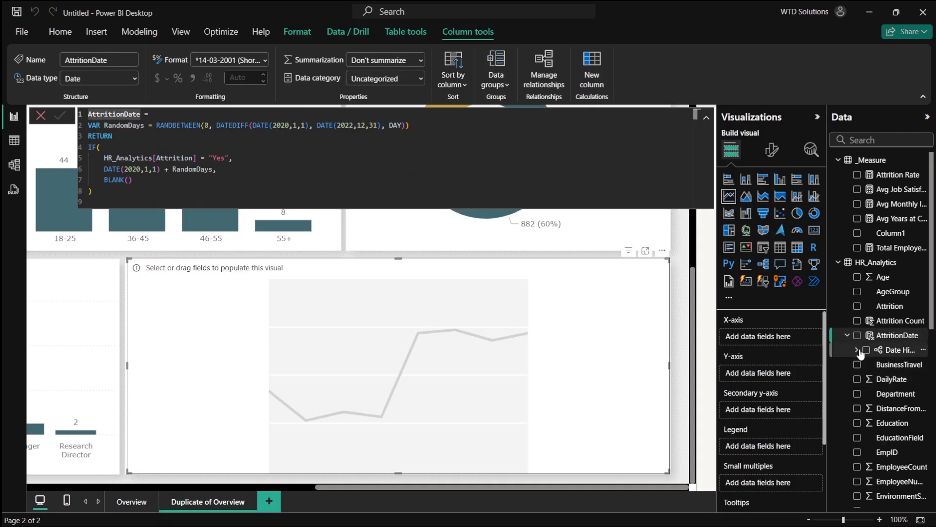
left_click(857, 349)
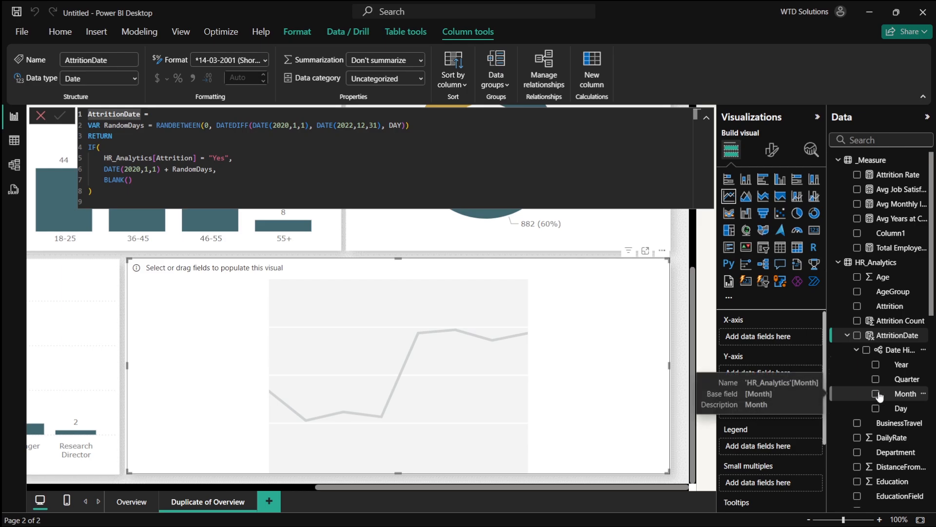
left_click(876, 394)
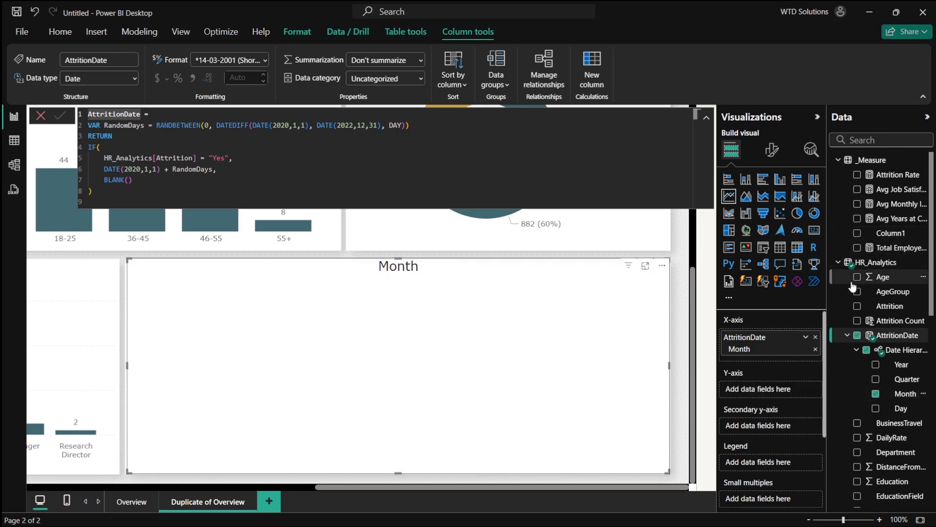
left_click(857, 321)
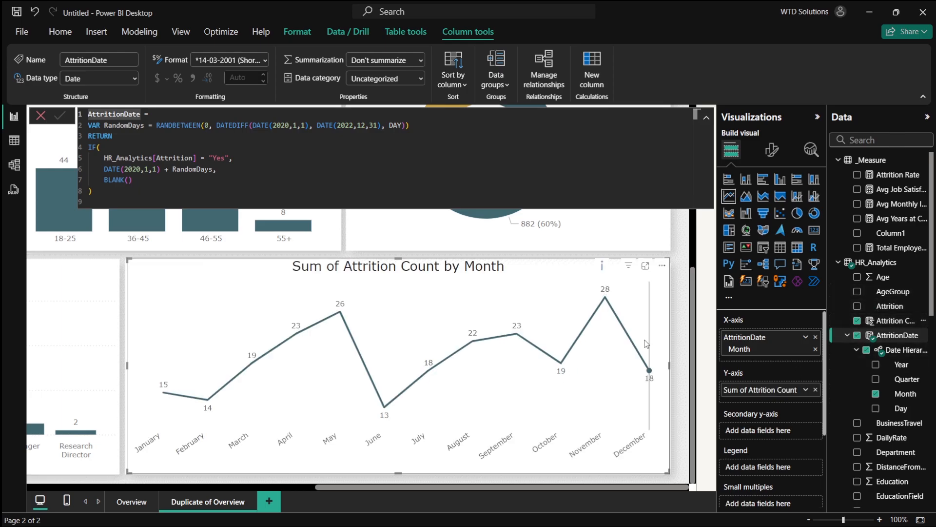
- Try adding Department as the line chart's legend and remove it again
scroll(867, 403, "down", 3)
left_click(858, 371)
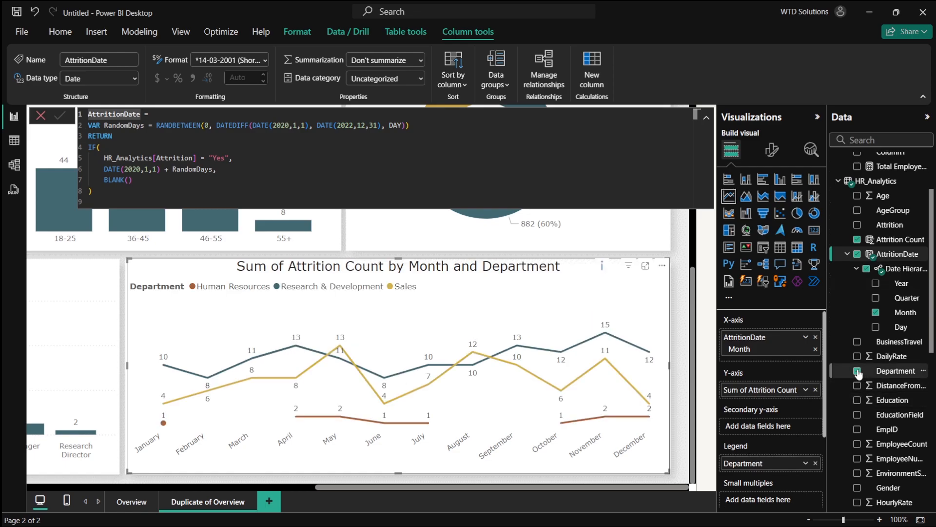
left_click(858, 372)
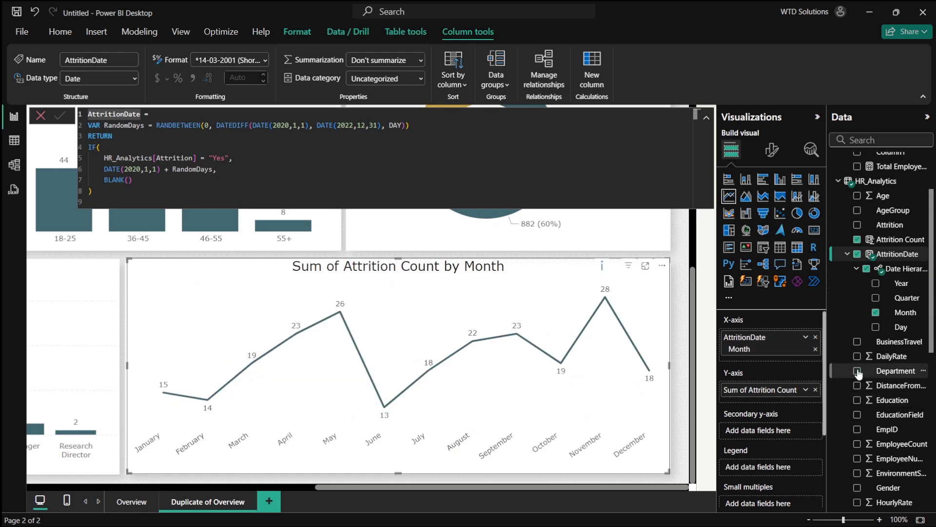
- Try putting Count of Department on the line chart's secondary y-axis and remove it again
left_click(858, 373)
left_click_drag(858, 373, 773, 443)
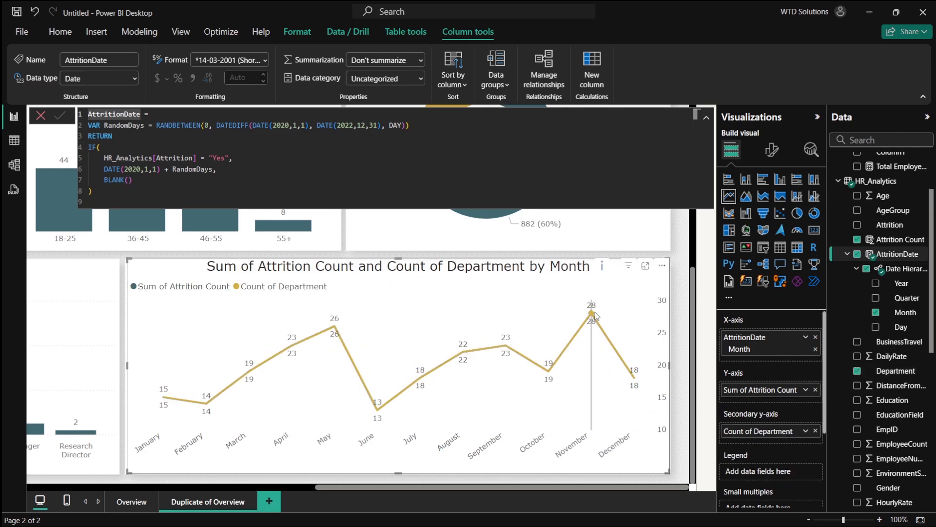
mouse_move(595, 315)
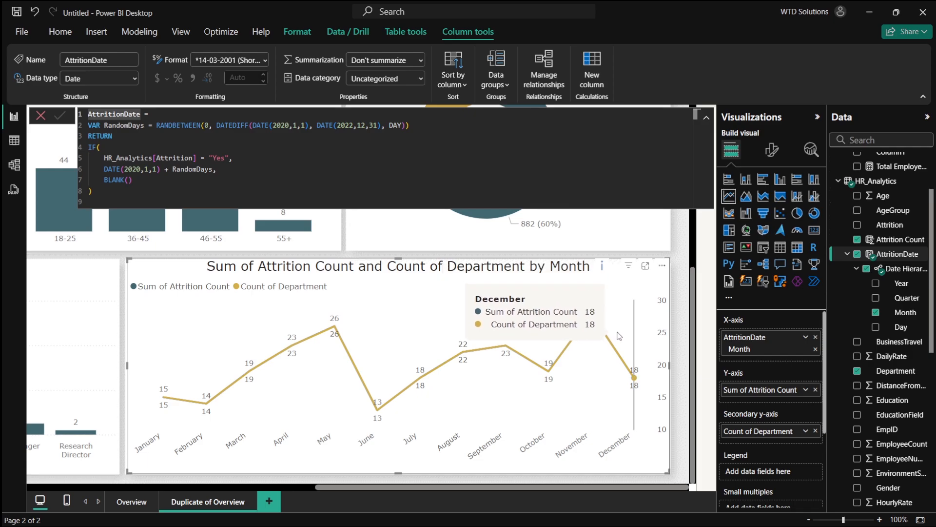
left_click(803, 432)
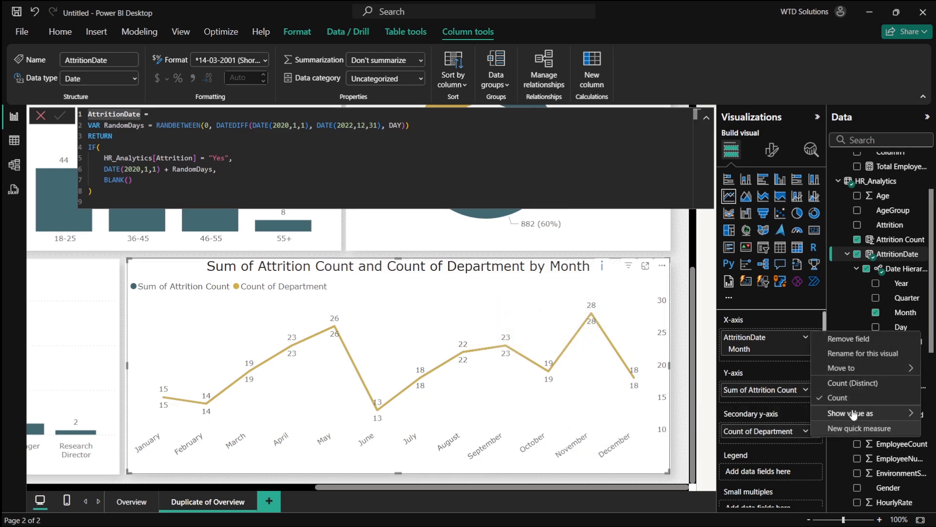
left_click(780, 437)
left_click(816, 431)
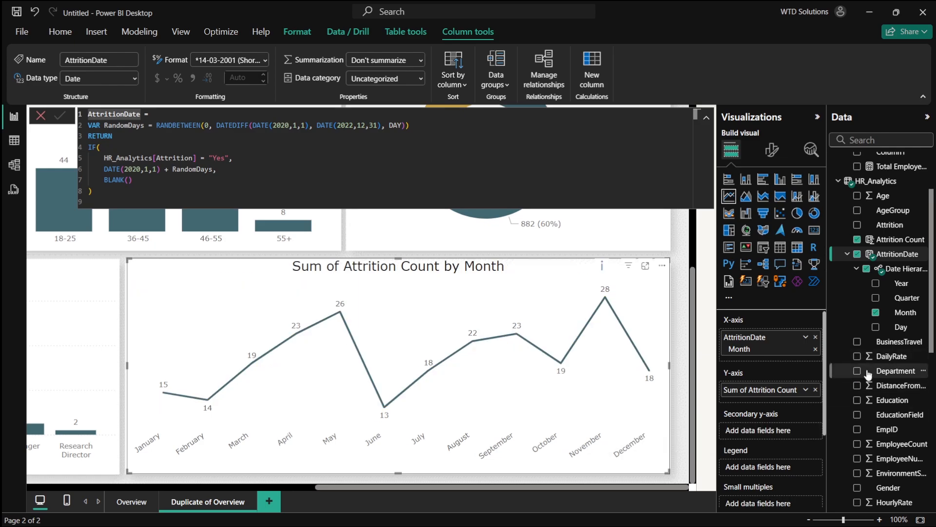
- Inspect the Department column in Table view and return to Report view
left_click(889, 372)
left_click(5, 139)
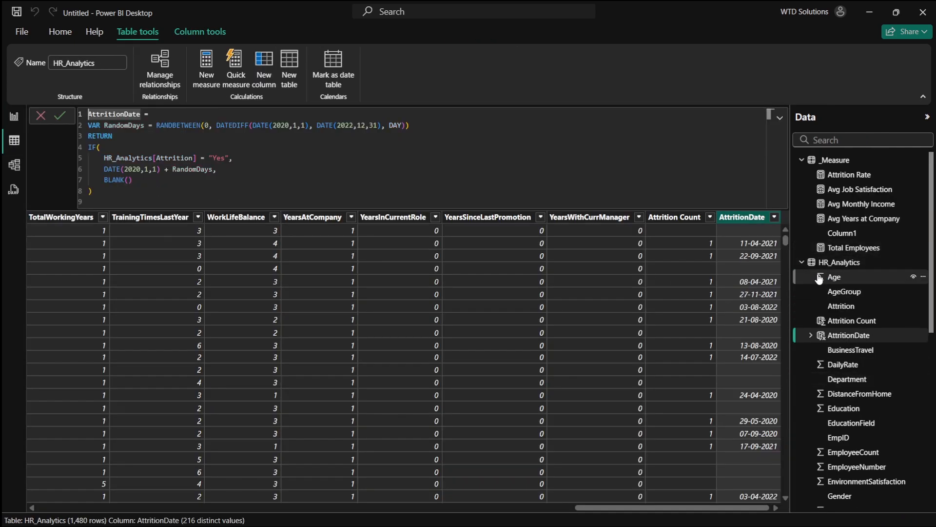
left_click(853, 380)
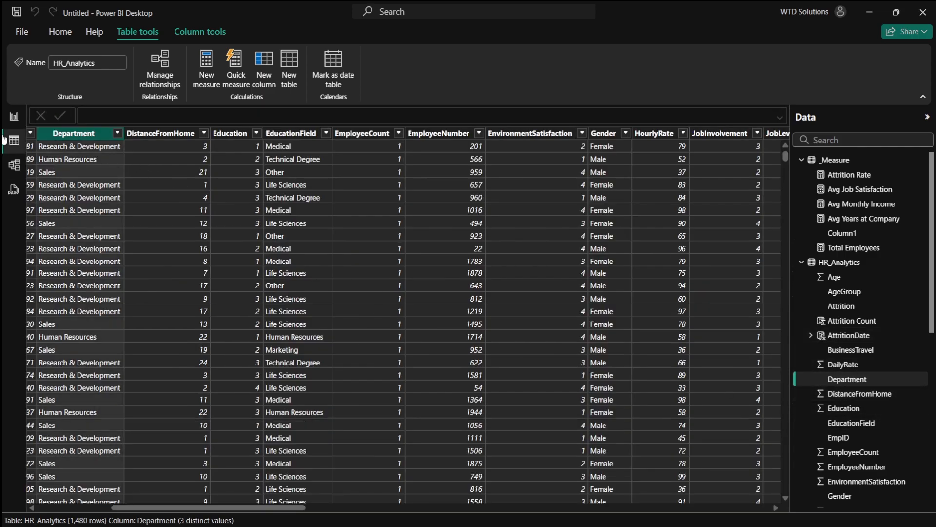
left_click(14, 116)
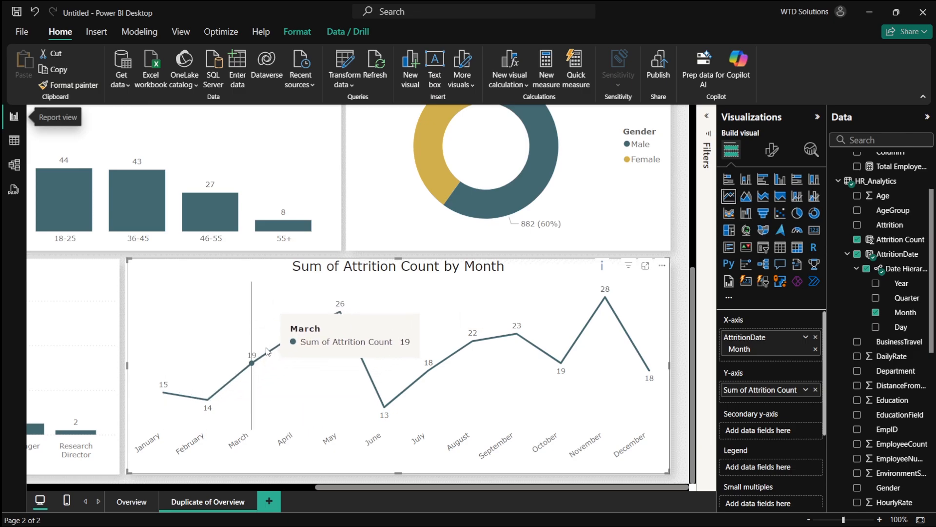
left_click_drag(754, 390, 675, 389)
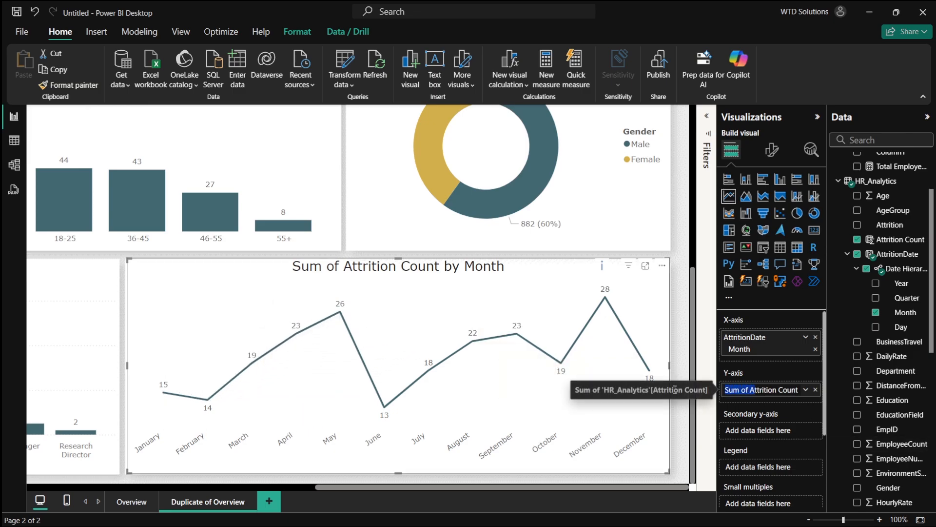
- Rename the line chart's y-axis field to Attrition Count
double_click(751, 393)
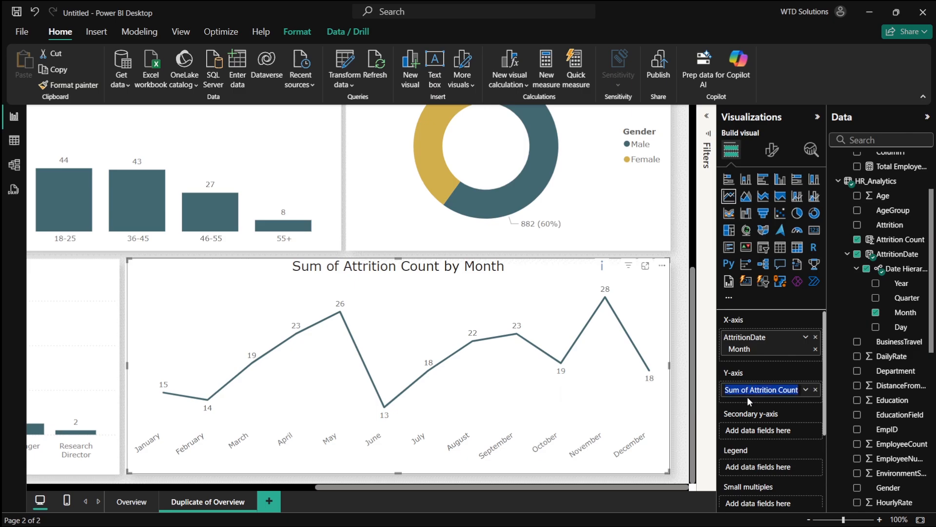
left_click_drag(749, 393, 713, 396)
key("BackSpace")
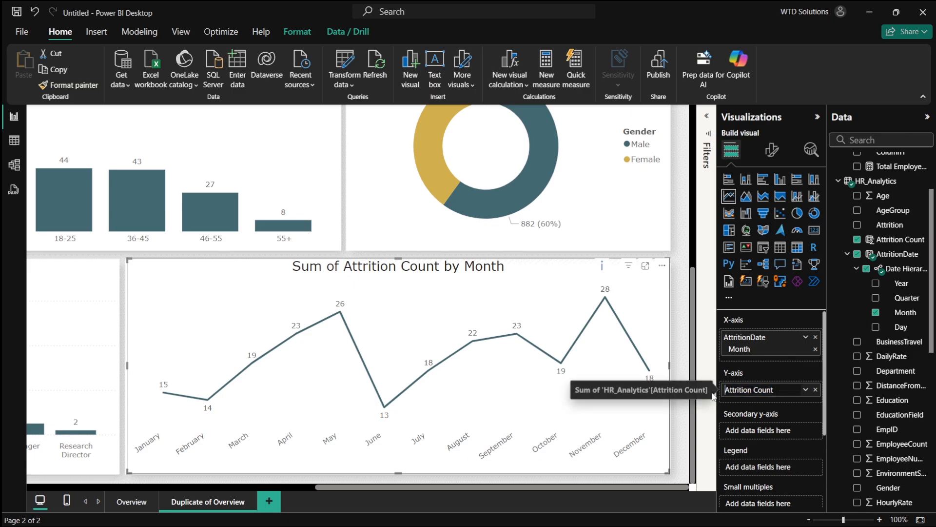
key("Return")
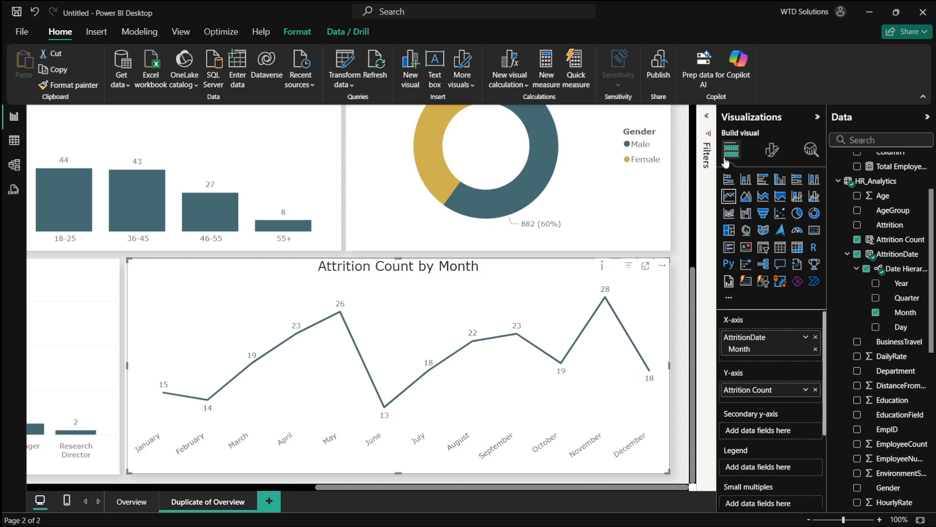
- Open the Analytics options for the line chart and look at the Y-Axis Constant Line and Min line entries
left_click(811, 149)
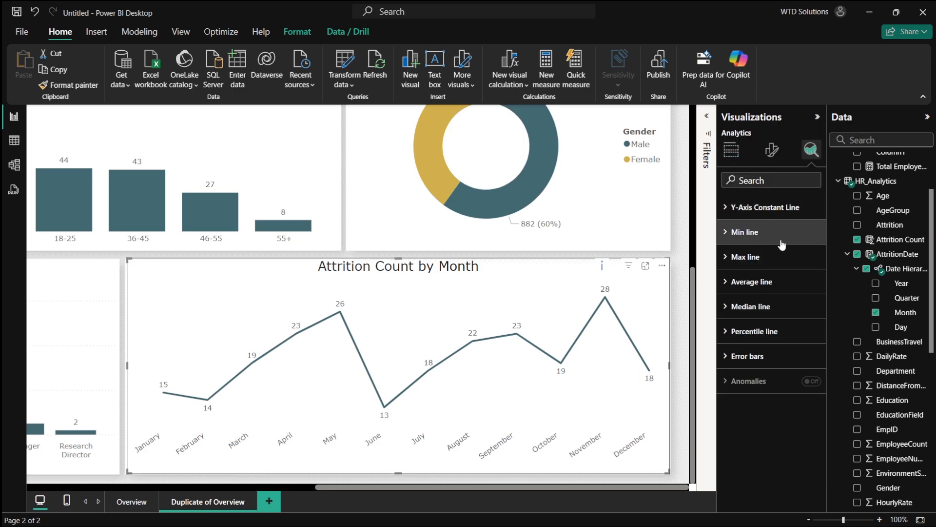
left_click(755, 215)
left_click(755, 219)
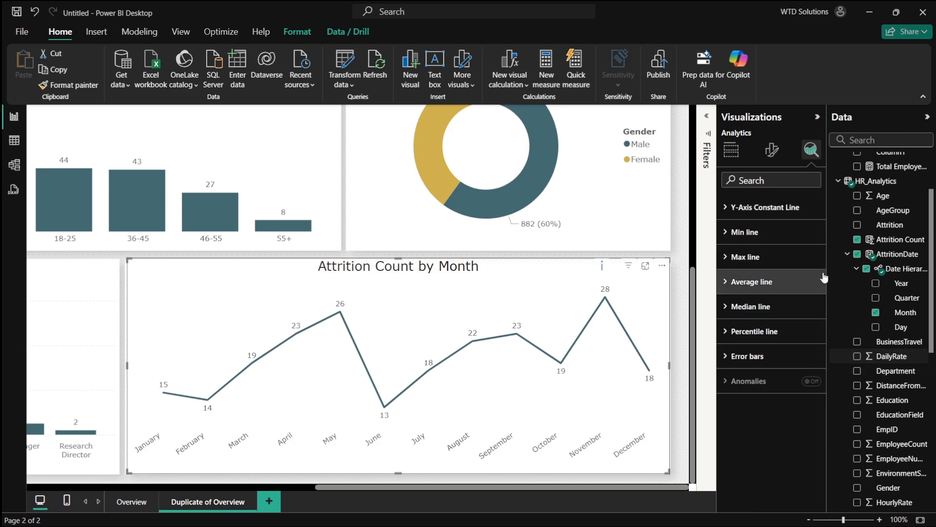
- Try adding Quarter and then Department to the line chart, removing each again
left_click(876, 299)
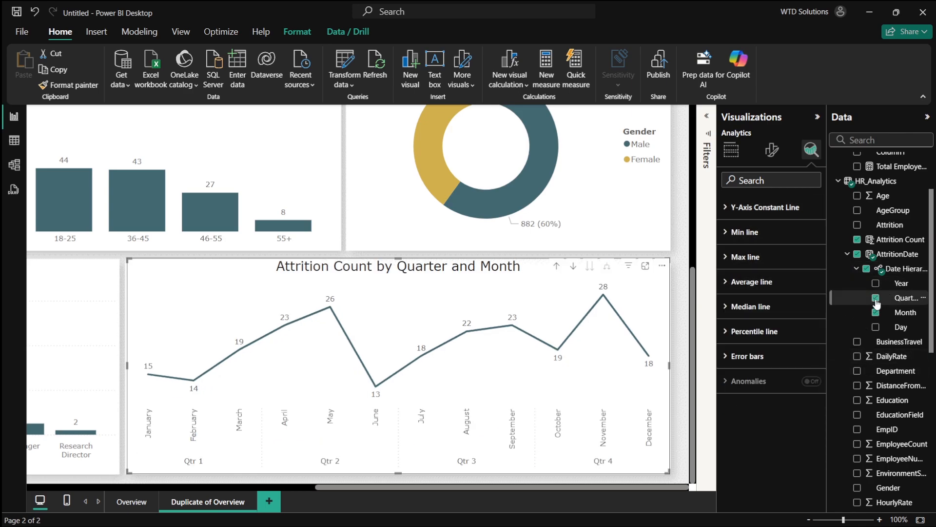
left_click(875, 298)
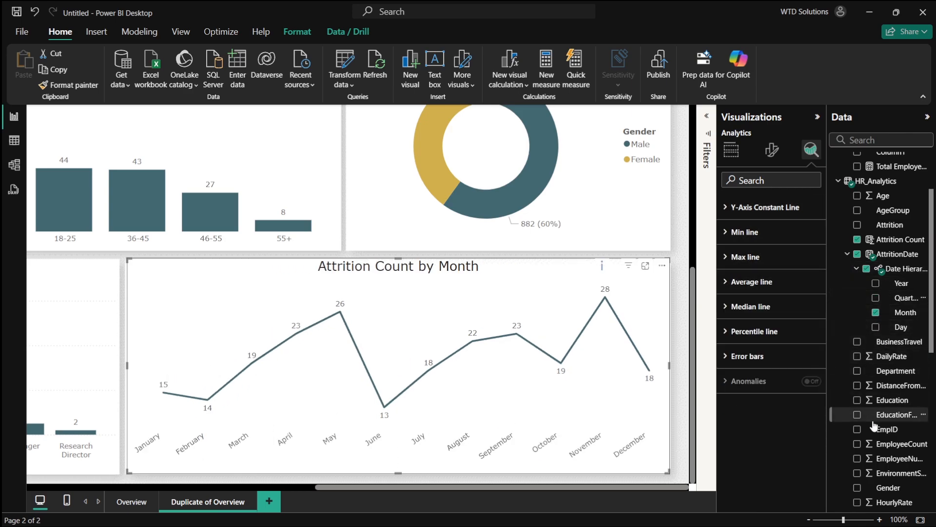
left_click(858, 372)
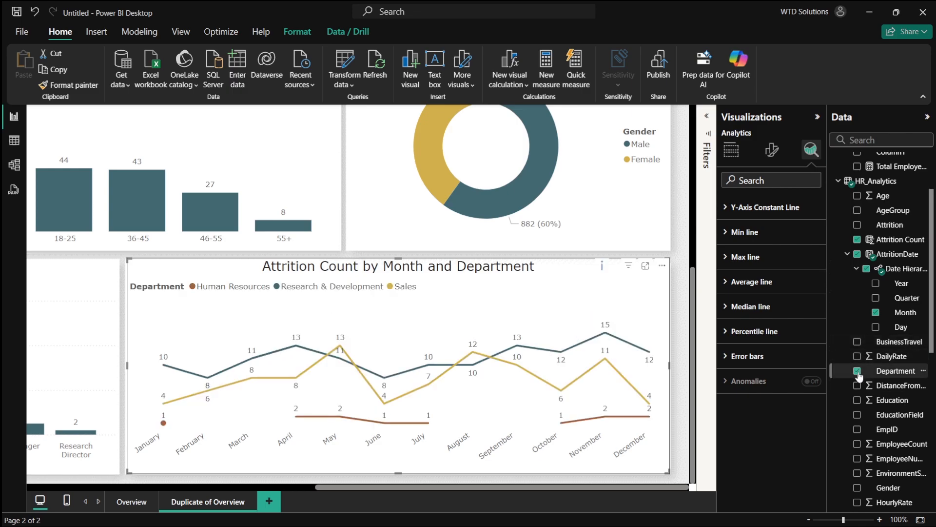
left_click(857, 371)
- Browse the HR_Analytics field list
scroll(858, 352, "up", 2)
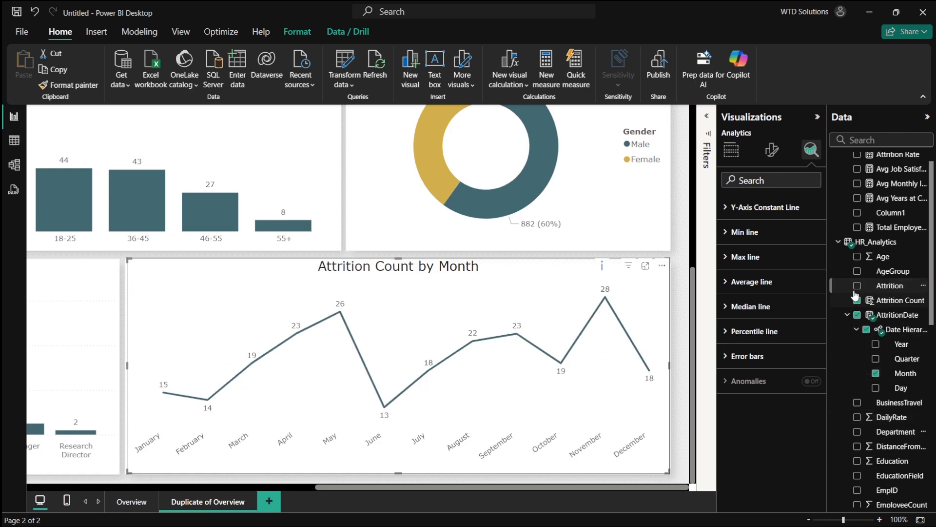
left_click(857, 271)
left_click(856, 271)
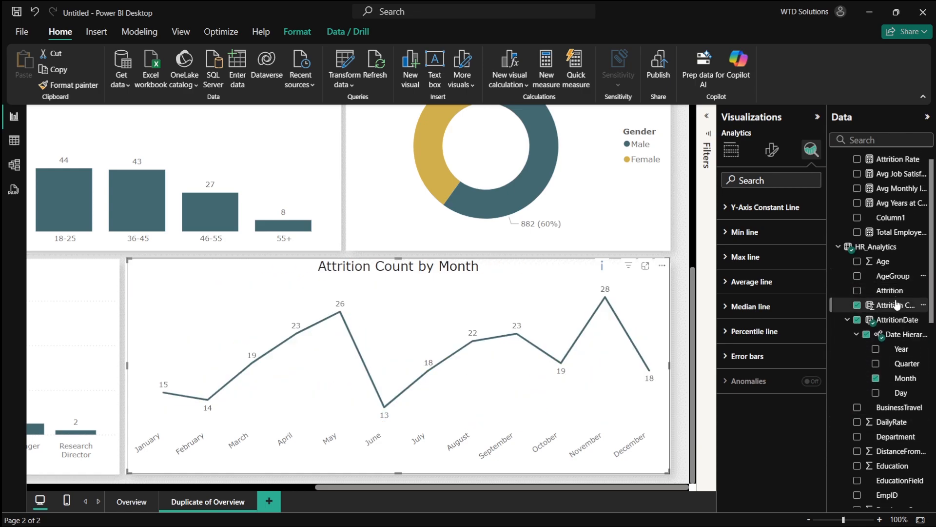
scroll(858, 283, "up", 1)
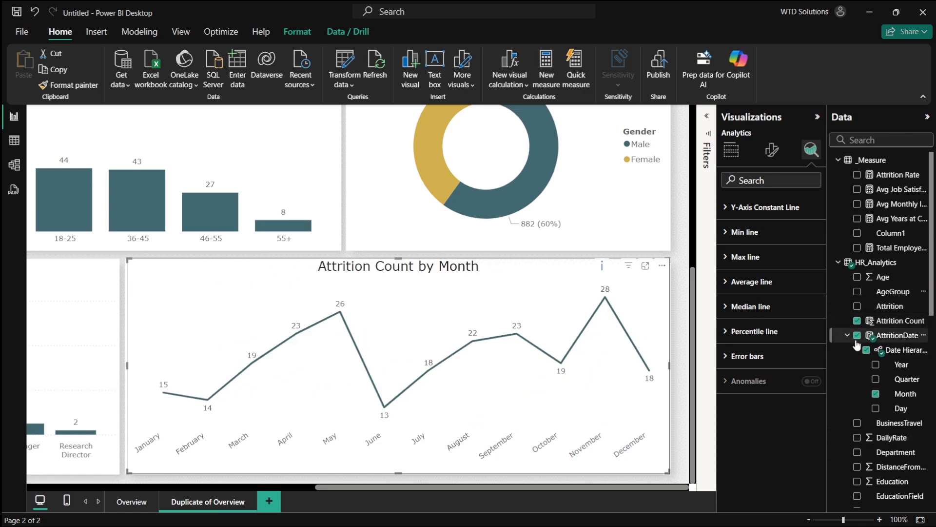
scroll(858, 341, "down", 2)
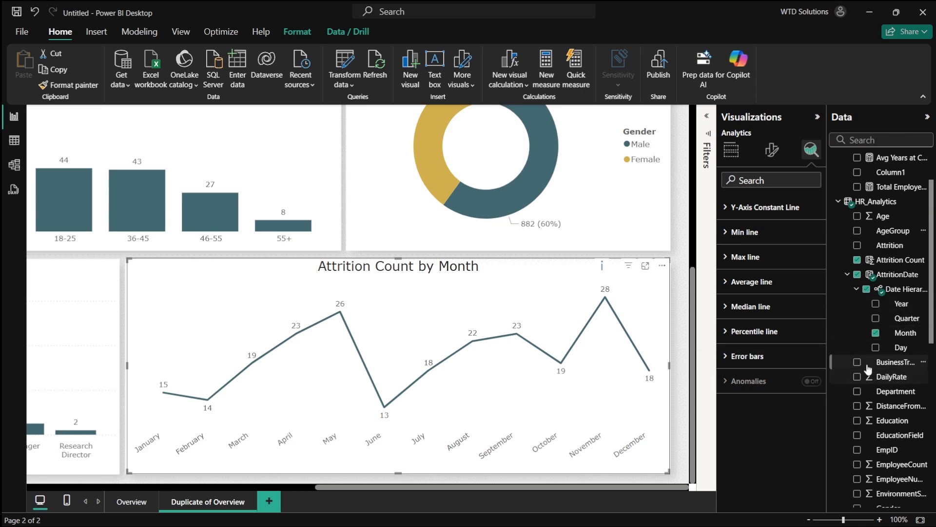
scroll(858, 385, "down", 4)
scroll(863, 414, "down", 1)
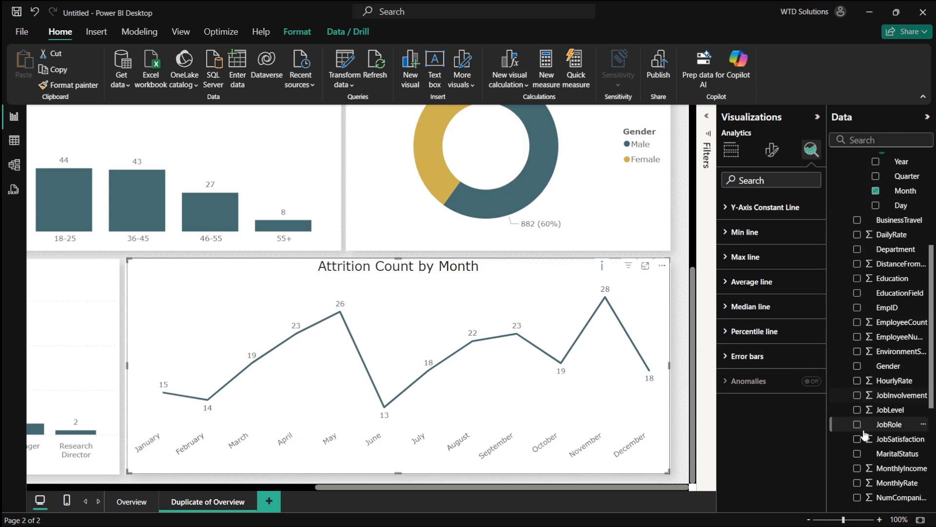
scroll(859, 429, "down", 4)
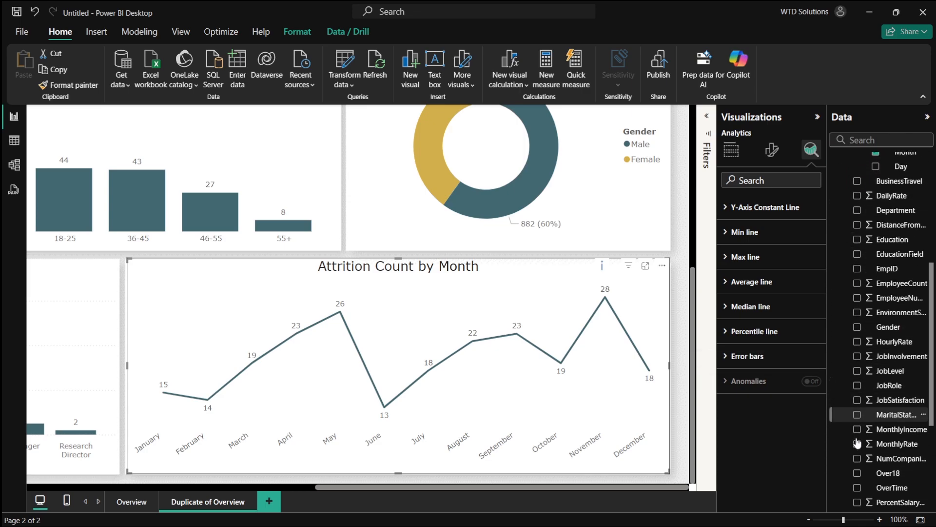
scroll(859, 436, "down", 6)
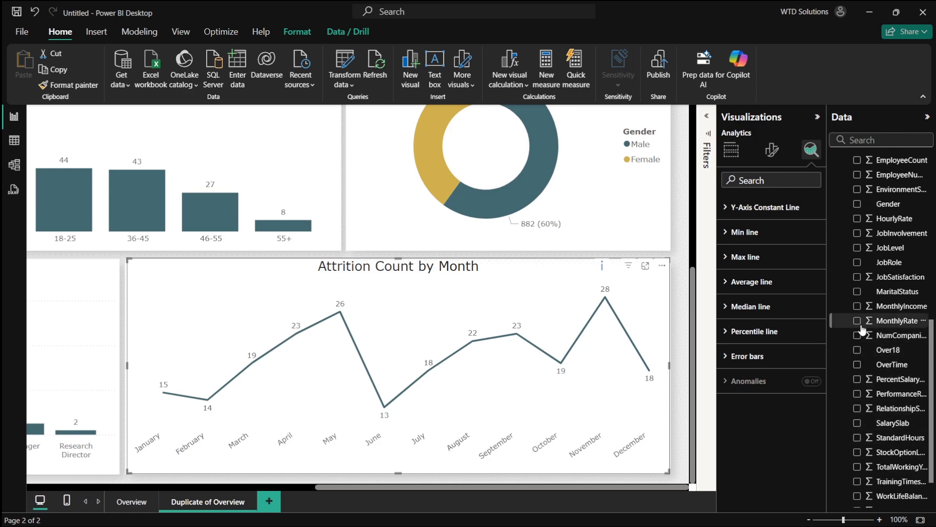
scroll(861, 355, "up", 10)
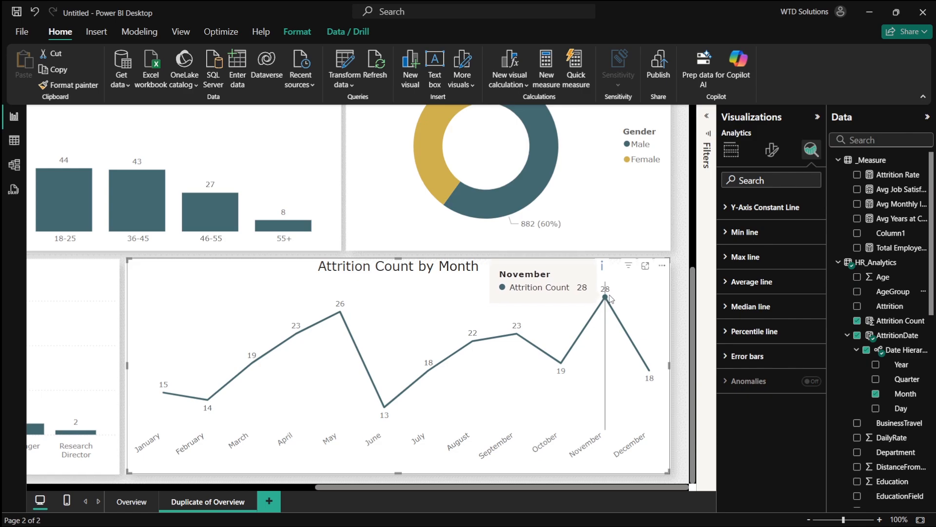
- Hide the Y-axis title and values and the X-axis title on the Attrition Count by JobRole bar chart
scroll(580, 319, "down", 3)
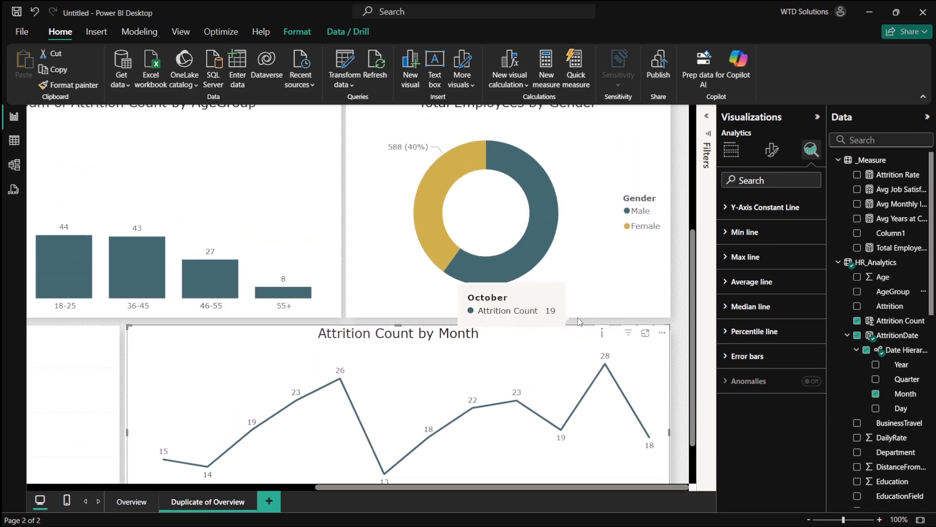
scroll(581, 319, "down", 2)
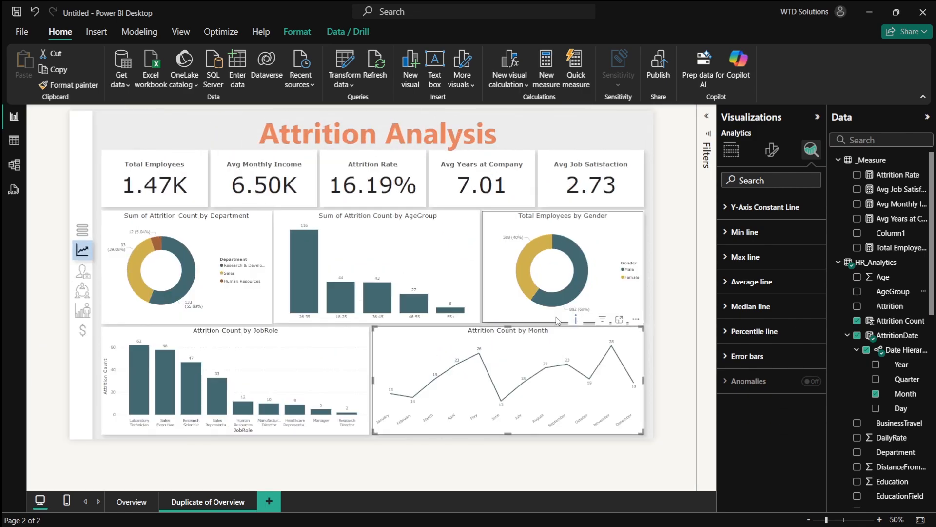
left_click(318, 366)
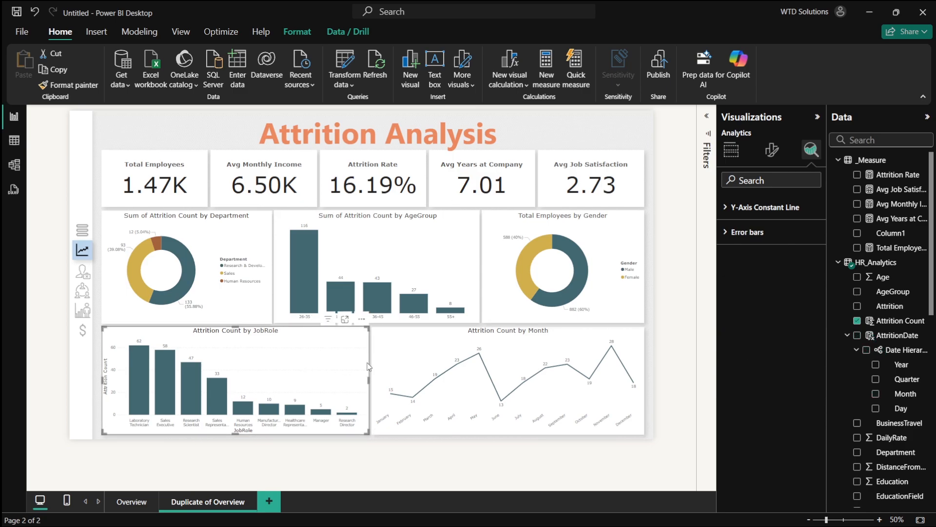
scroll(315, 397, "up", 3)
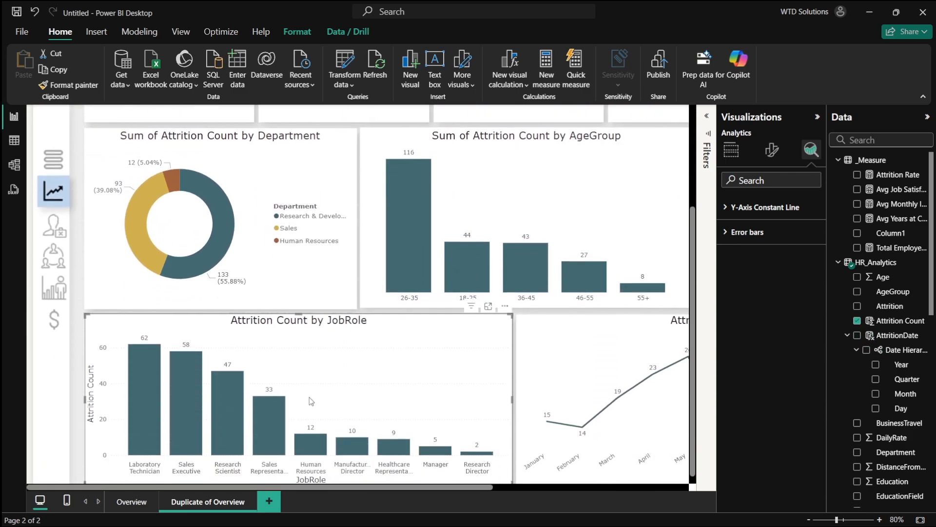
left_click(770, 151)
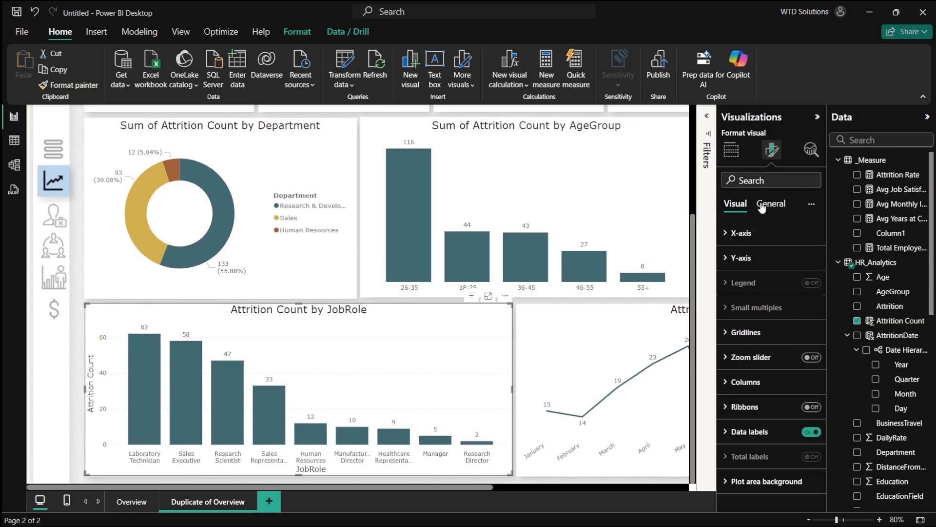
left_click(751, 257)
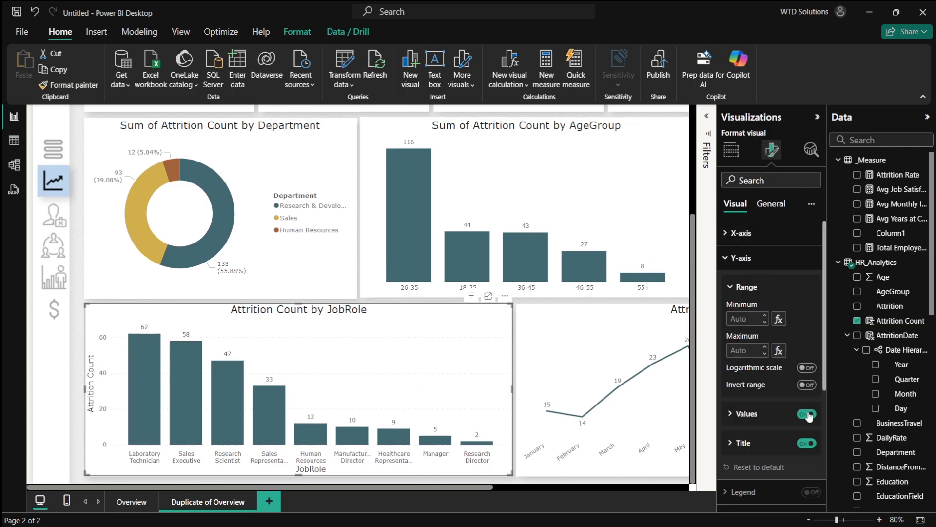
left_click(808, 443)
left_click(807, 414)
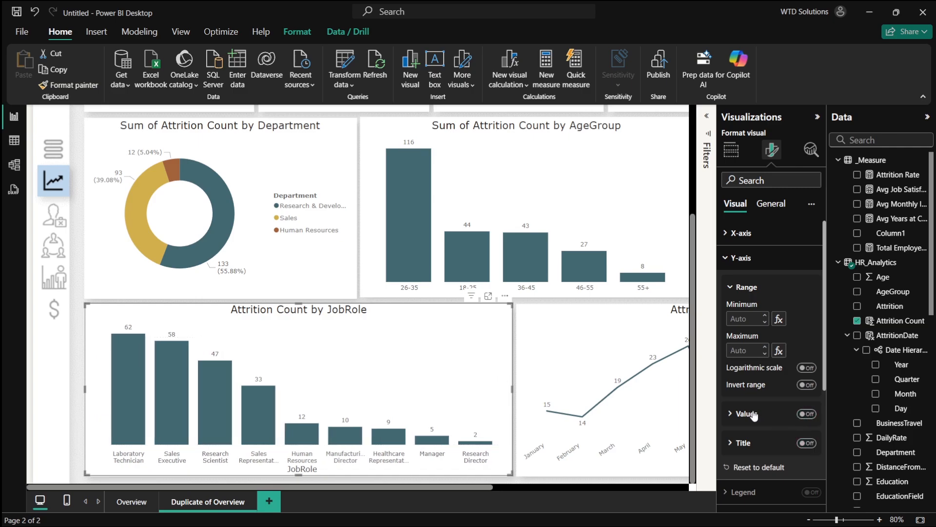
left_click(751, 233)
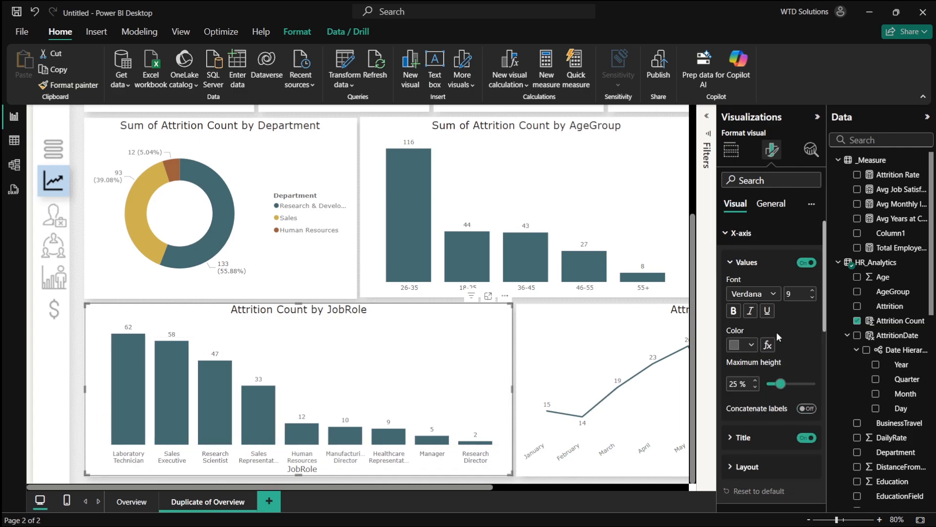
left_click(808, 438)
- Replace Total Employees with Attrition Count as the values of the gender donut chart
scroll(505, 306, "up", 1)
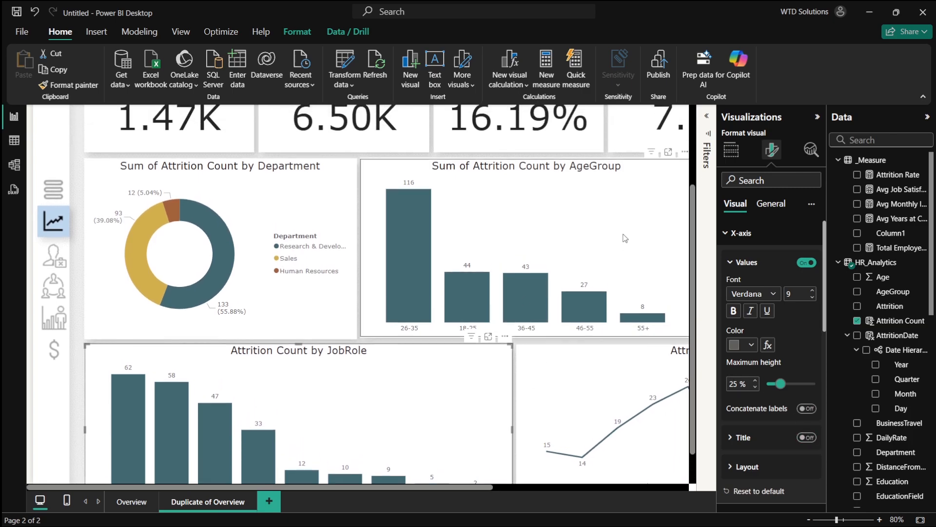
scroll(625, 238, "right", 5)
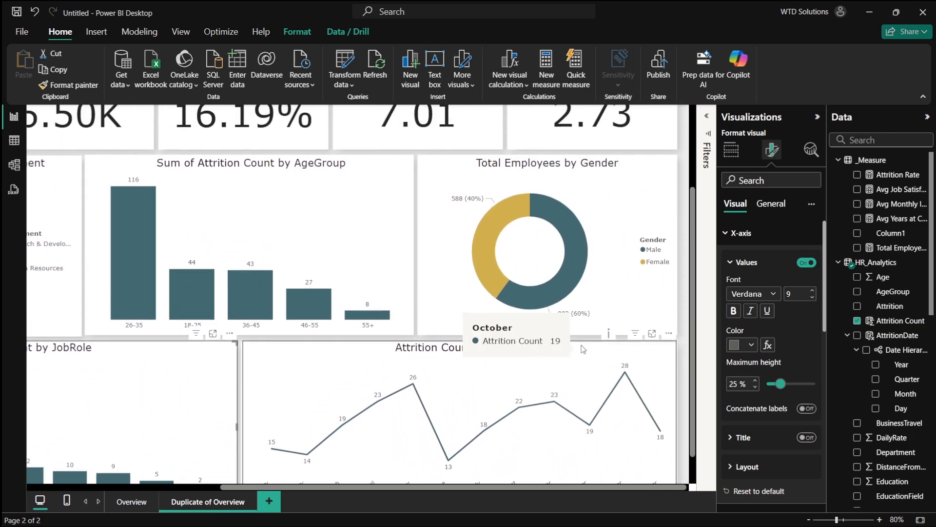
scroll(574, 279, "up", 3)
scroll(574, 278, "left", 5)
scroll(575, 282, "right", 4)
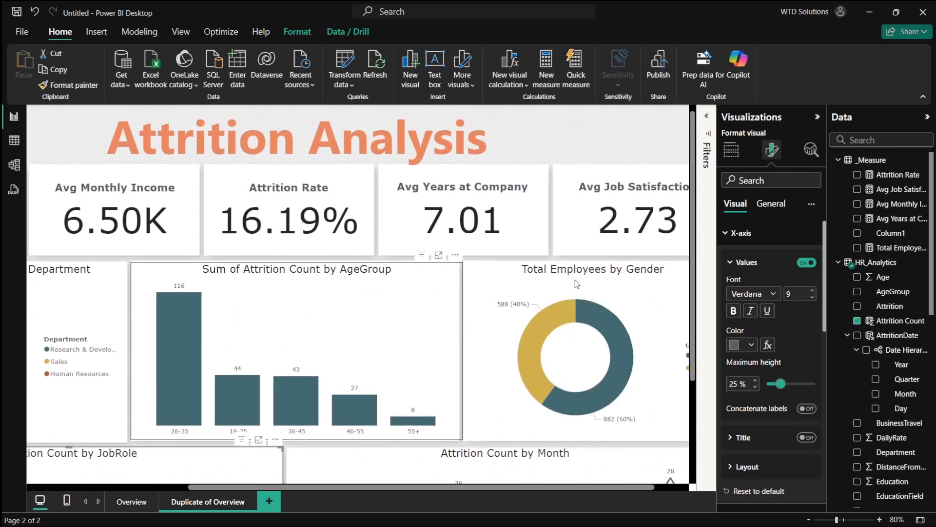
scroll(576, 284, "right", 1)
left_click(576, 283)
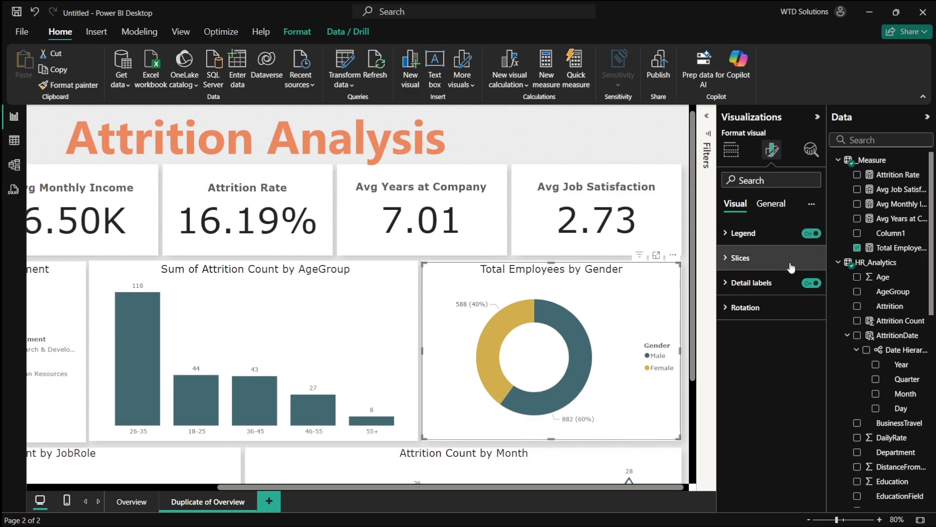
left_click(858, 248)
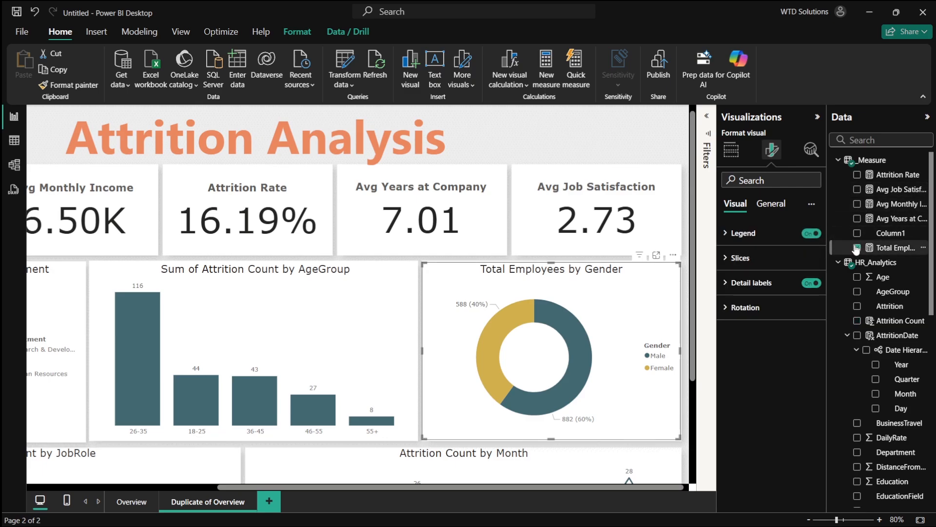
left_click(857, 175)
left_click(856, 174)
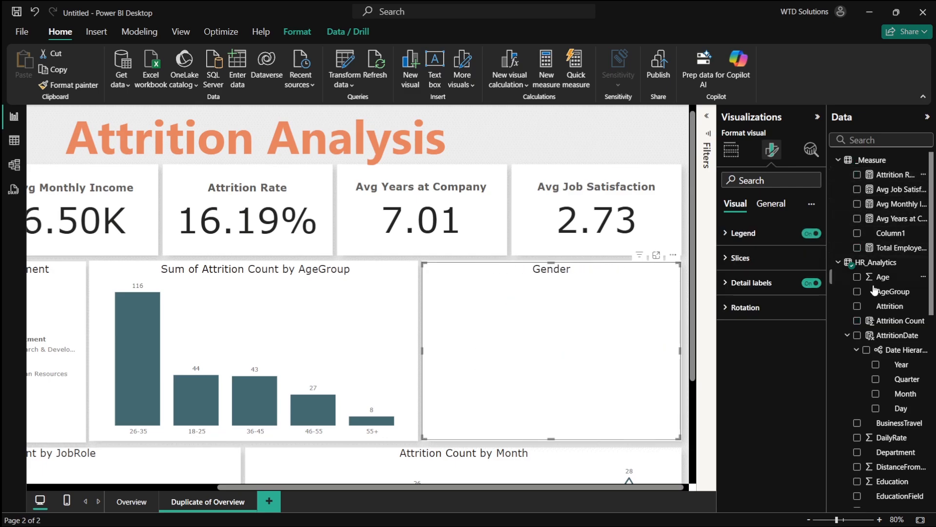
left_click(857, 321)
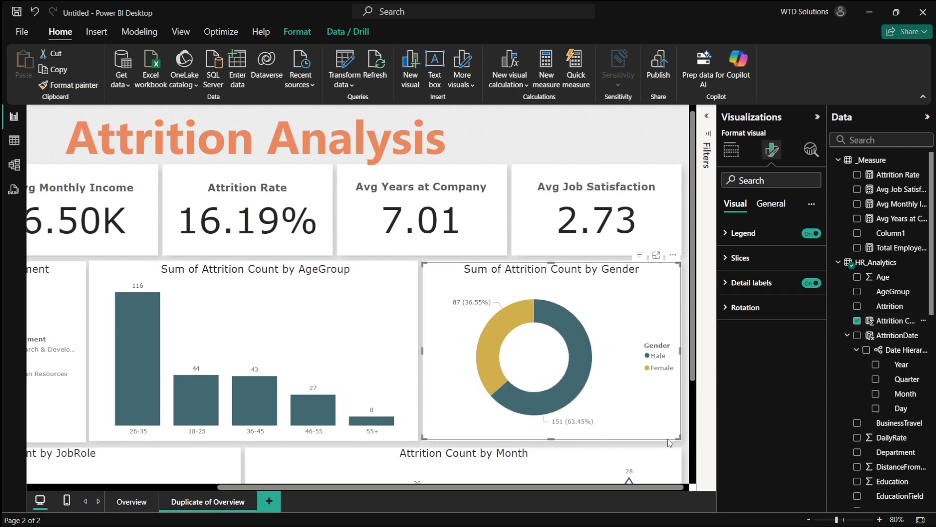
- Rename the donut chart's values field to Attrition Count
left_click(731, 150)
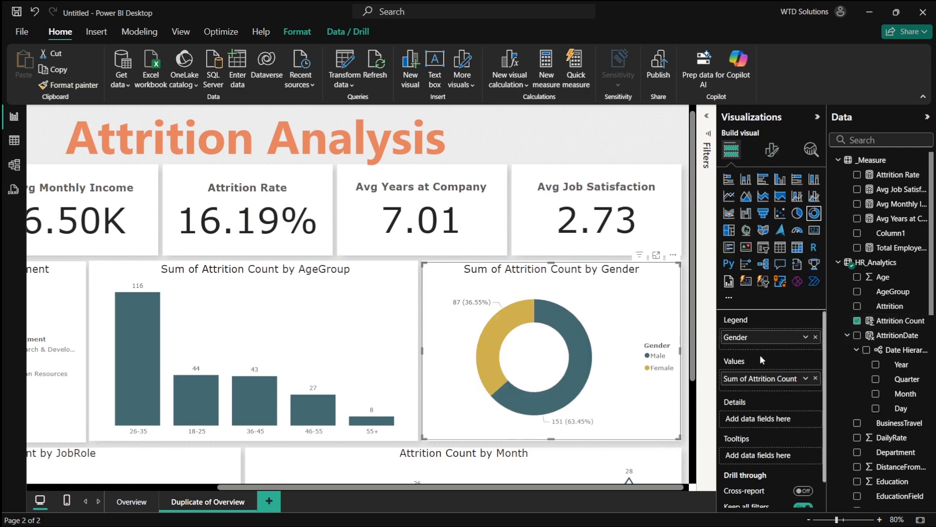
double_click(746, 379)
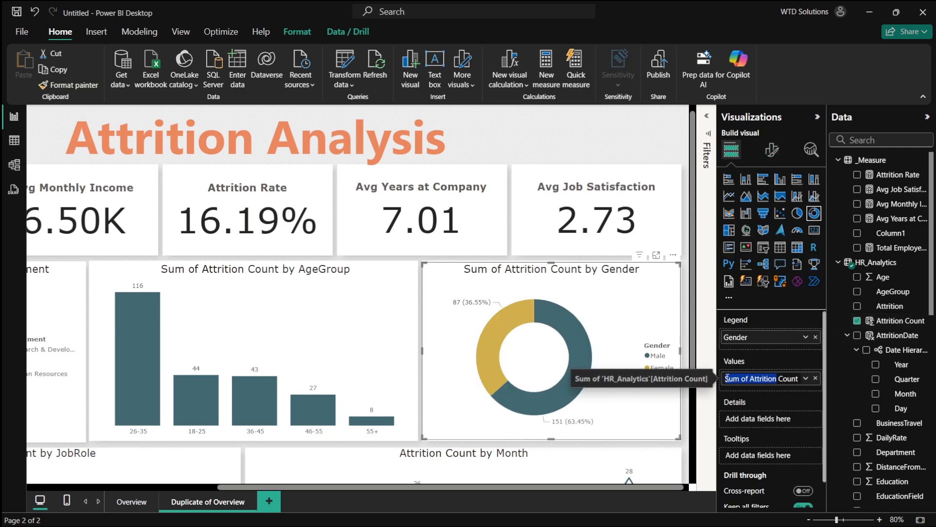
left_click(752, 379)
key("BackSpace")
key("Return")
- Look over the charts on the Attrition Analysis page and their fields
scroll(388, 318, "left", 5)
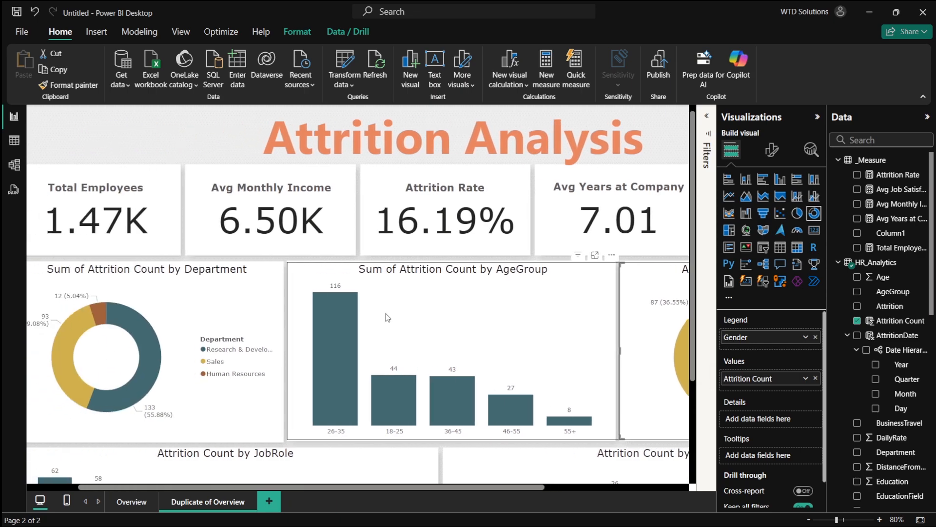
left_click(388, 317)
scroll(525, 314, "down", 3)
scroll(631, 317, "right", 2)
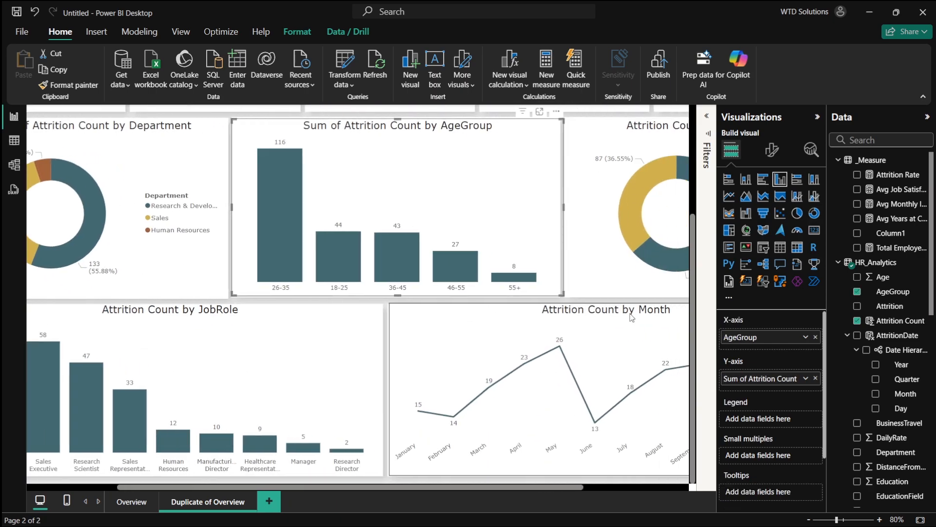
scroll(631, 318, "left", 3)
scroll(449, 340, "left", 1)
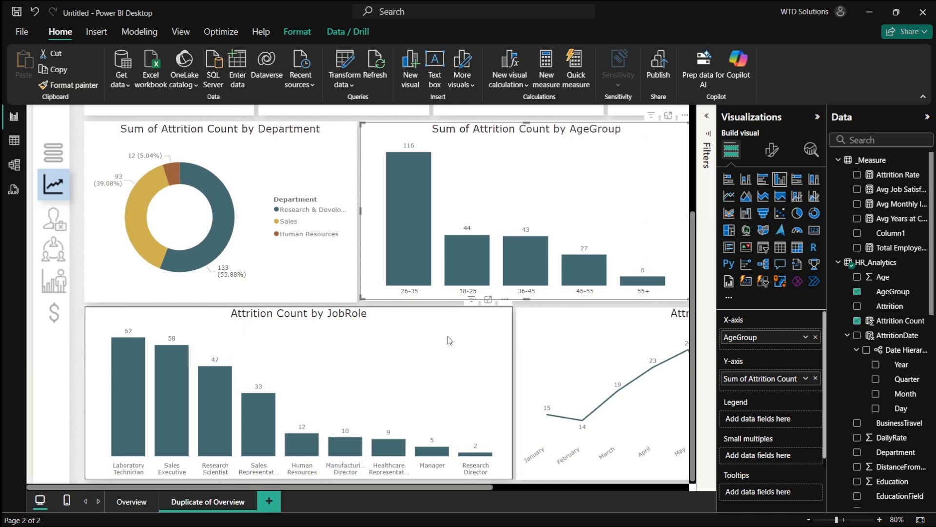
scroll(450, 339, "right", 1)
left_click(429, 350)
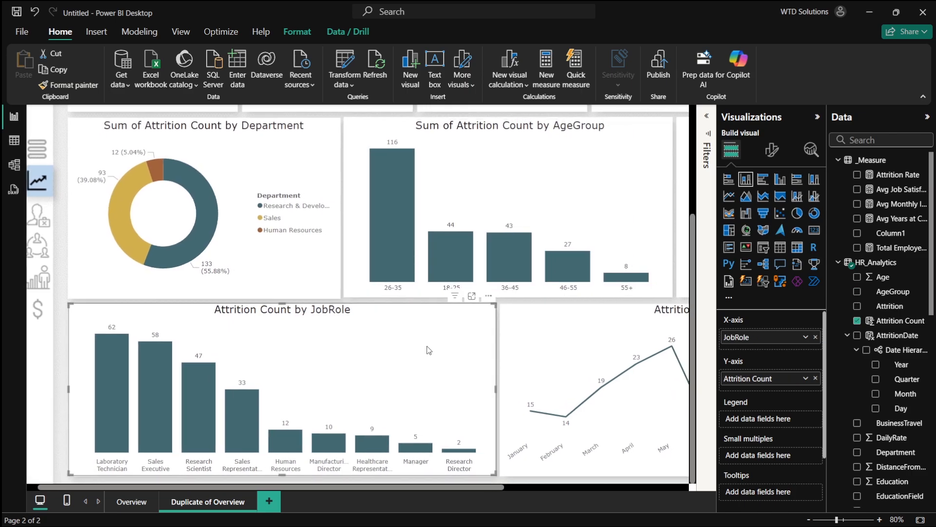
scroll(428, 350, "left", 1)
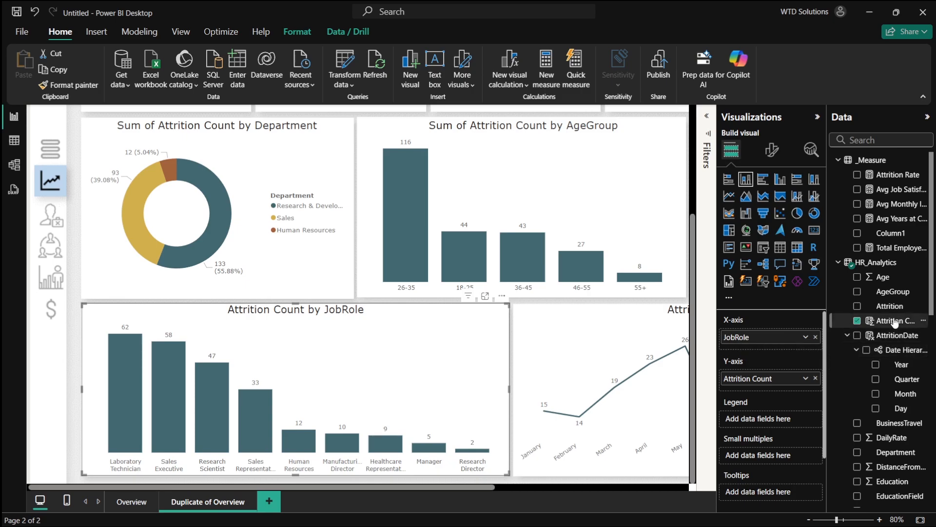
scroll(895, 366, "down", 1)
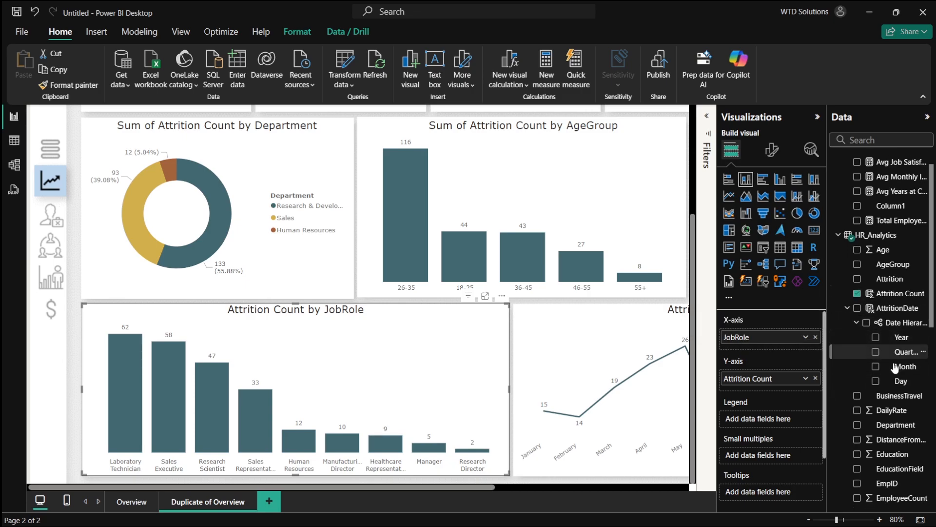
scroll(895, 367, "up", 1)
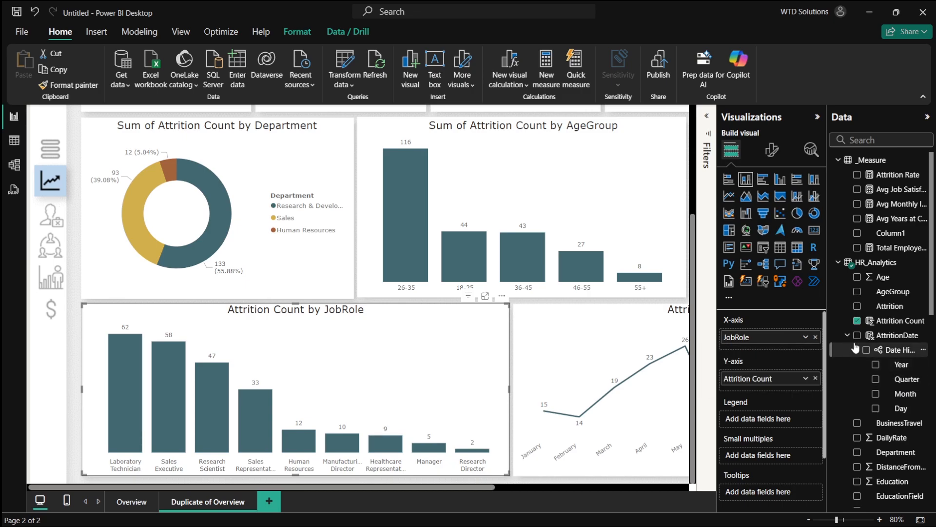
left_click(865, 349)
left_click(866, 350)
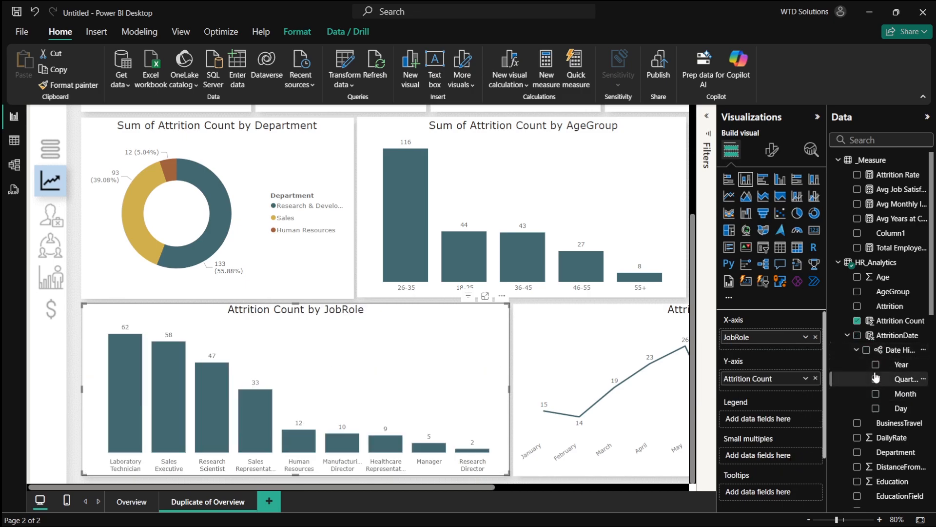
left_click(875, 365)
left_click(876, 366)
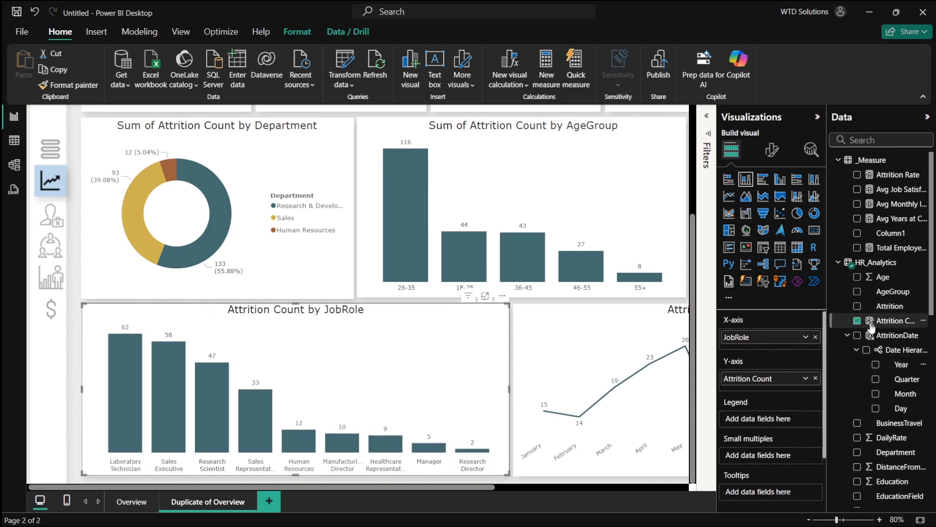
- Browse the Analytics options available for the JobRole bar chart
left_click(812, 149)
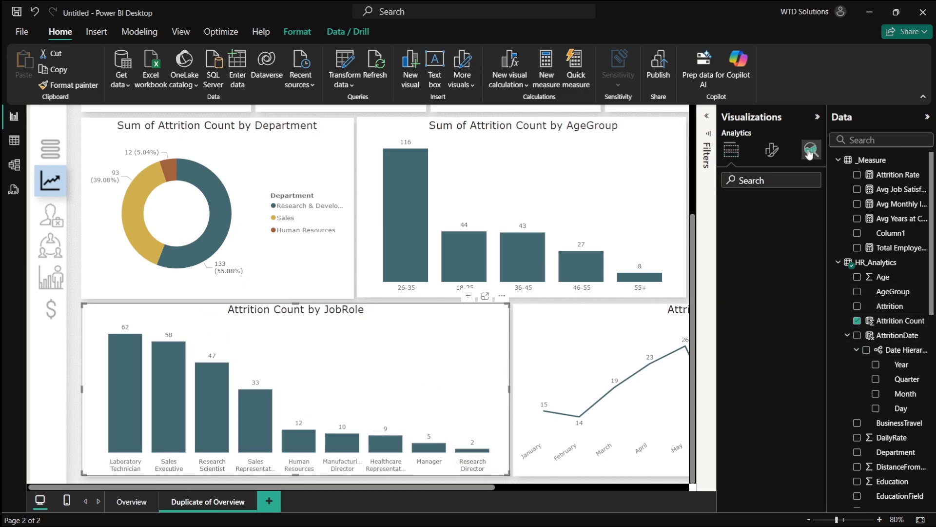
left_click(763, 209)
left_click(763, 209)
left_click(754, 233)
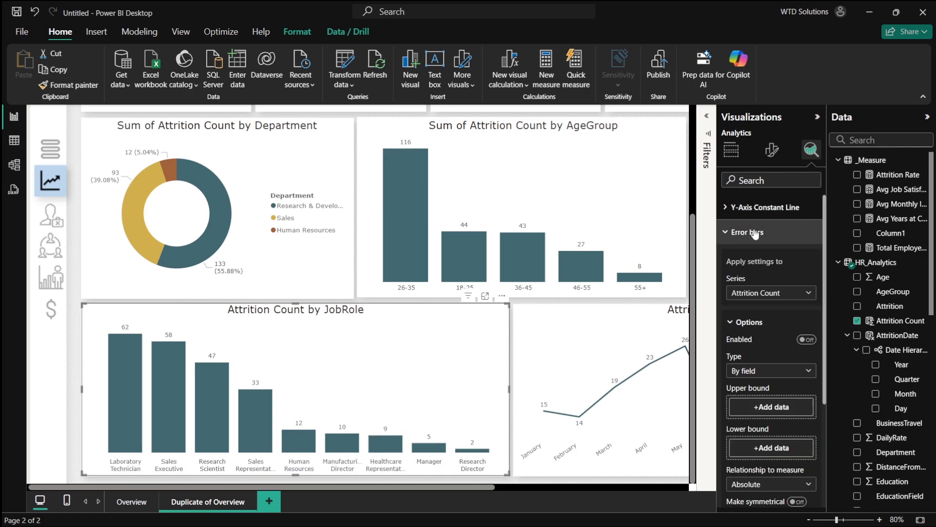
left_click(755, 232)
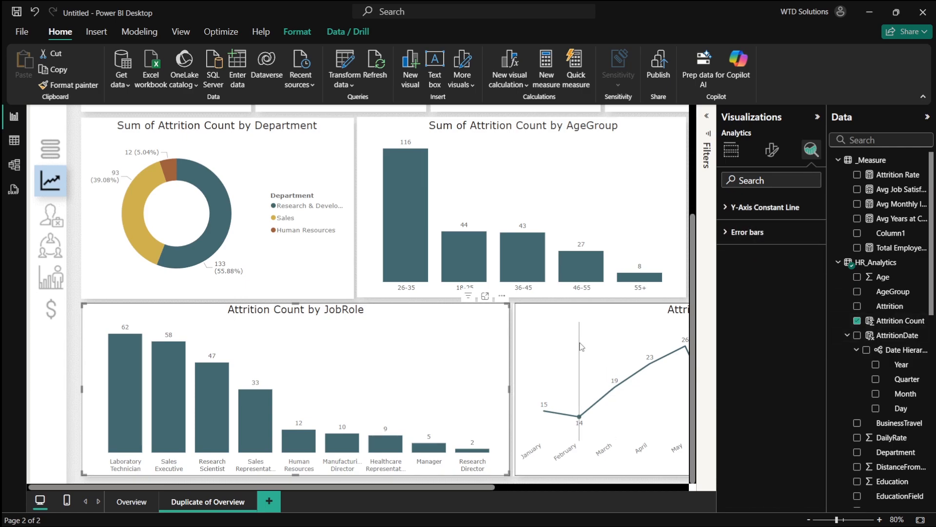
- Add the Year level of the AttritionDate hierarchy to the monthly attrition line chart
left_click(681, 314)
scroll(634, 359, "right", 3)
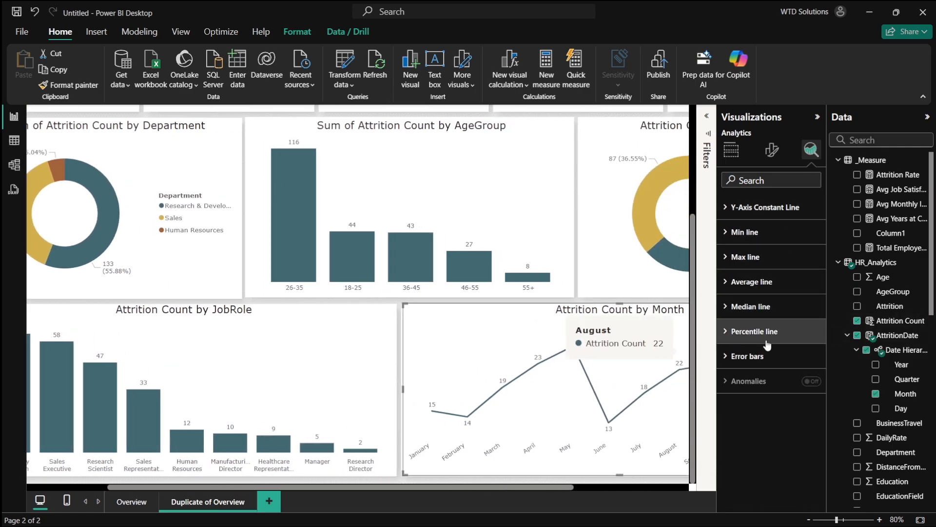
scroll(613, 360, "right", 4)
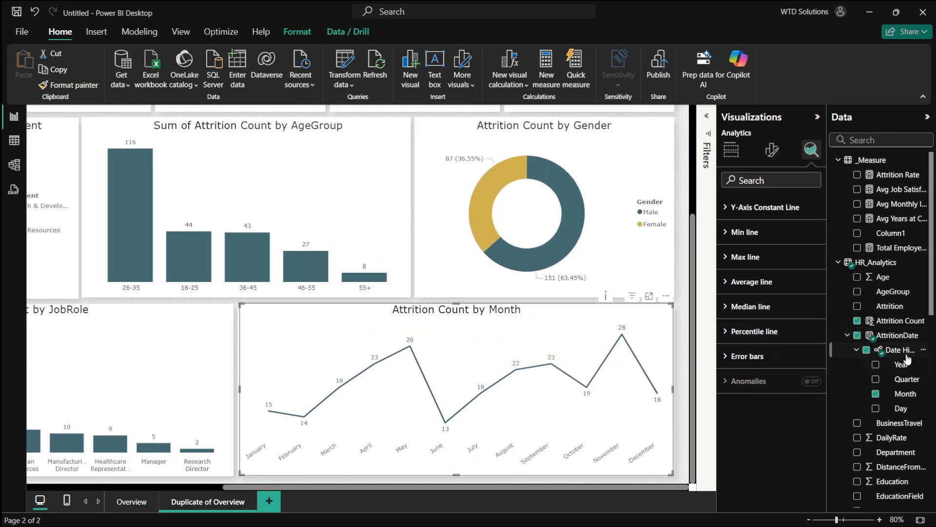
left_click(876, 365)
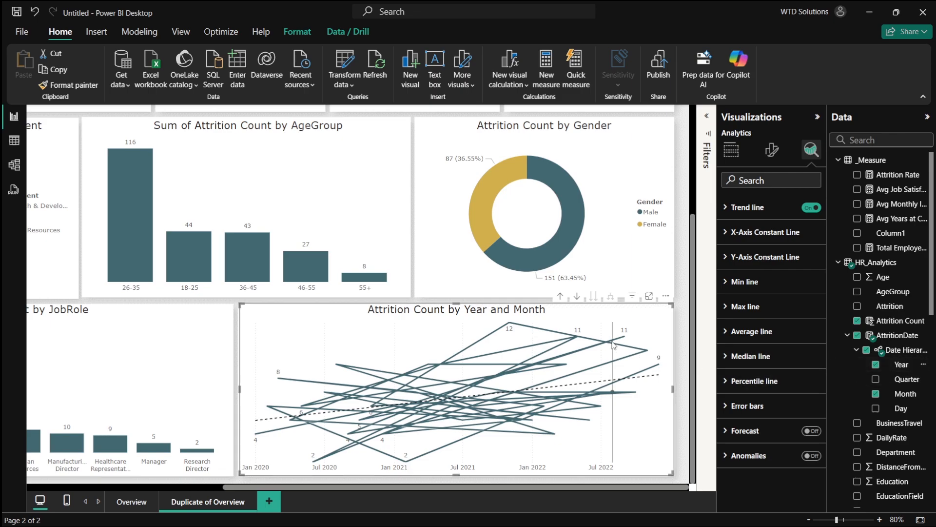
- Drill the line chart up to the yearly level and turn on drill mode
left_click(561, 297)
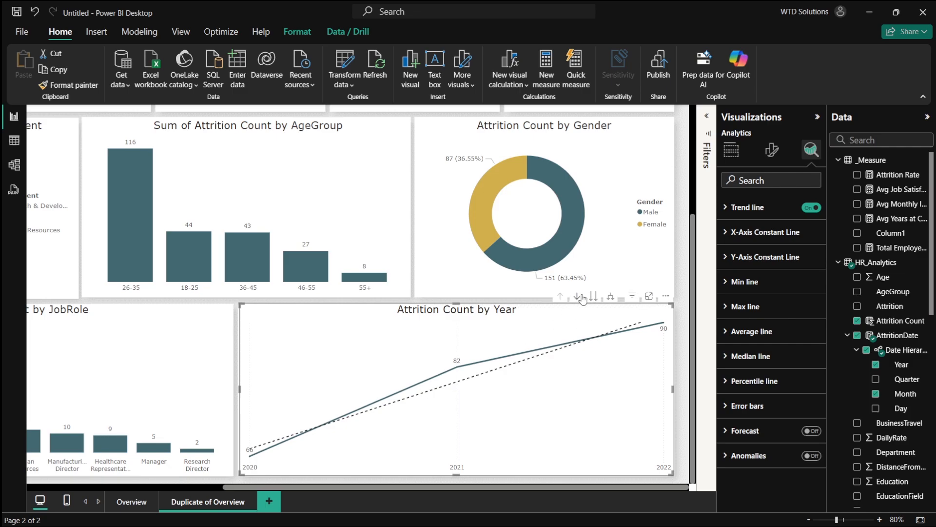
left_click(580, 297)
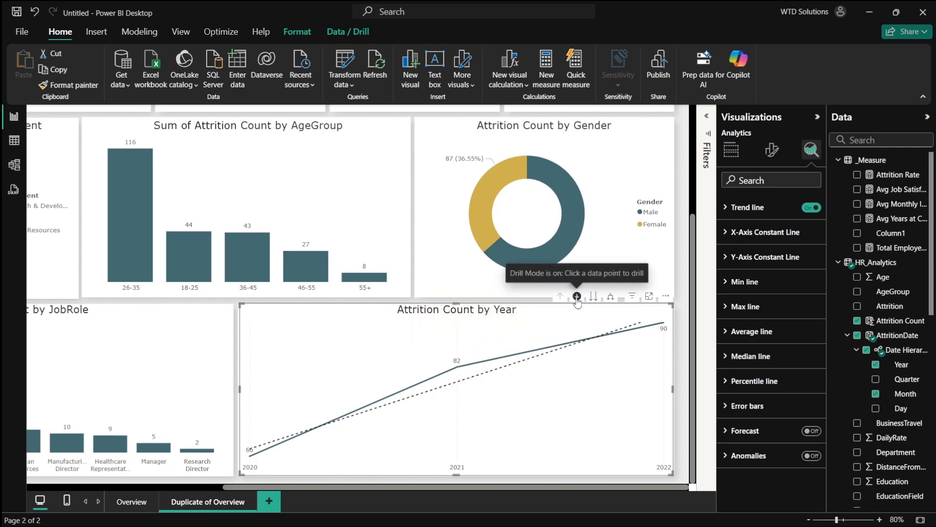
- Drill into the 2021 and 2022 points of the line chart, returning to the yearly level each time
left_click(458, 368)
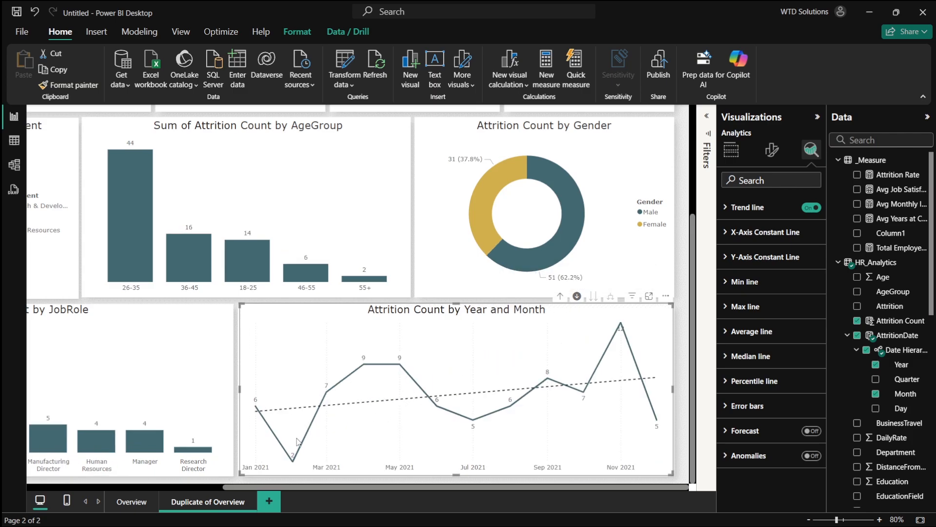
mouse_move(261, 423)
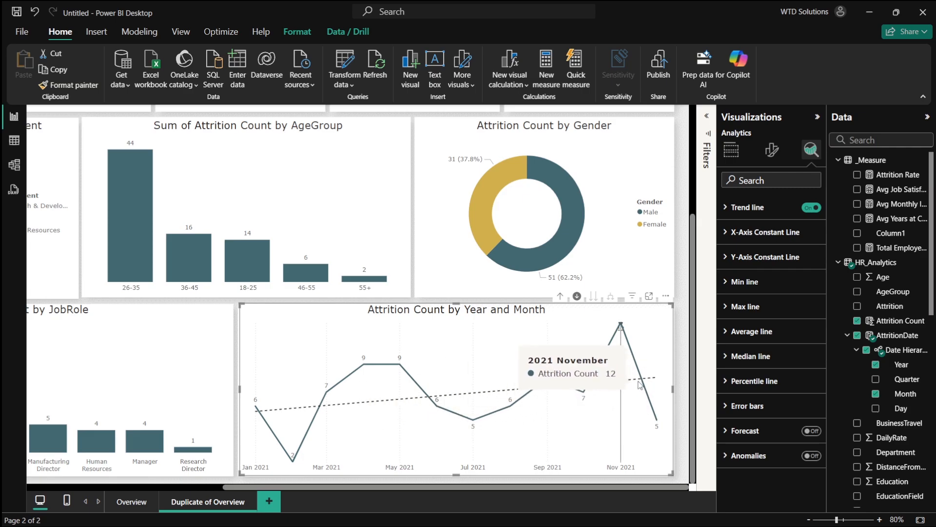
left_click(561, 296)
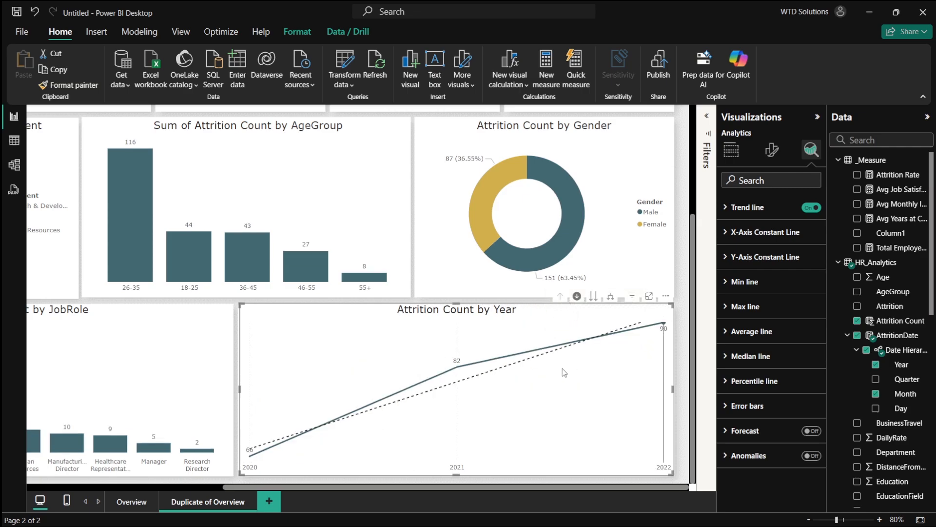
left_click(664, 324)
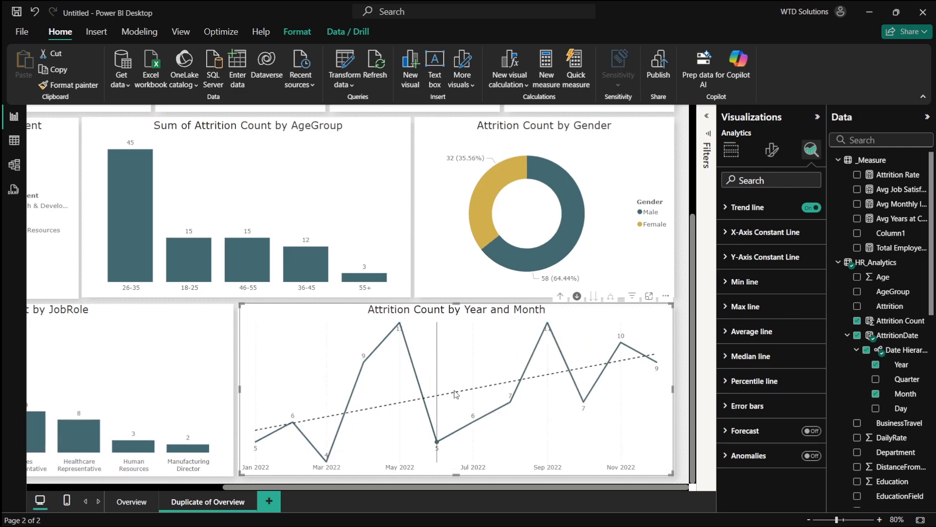
left_click(560, 297)
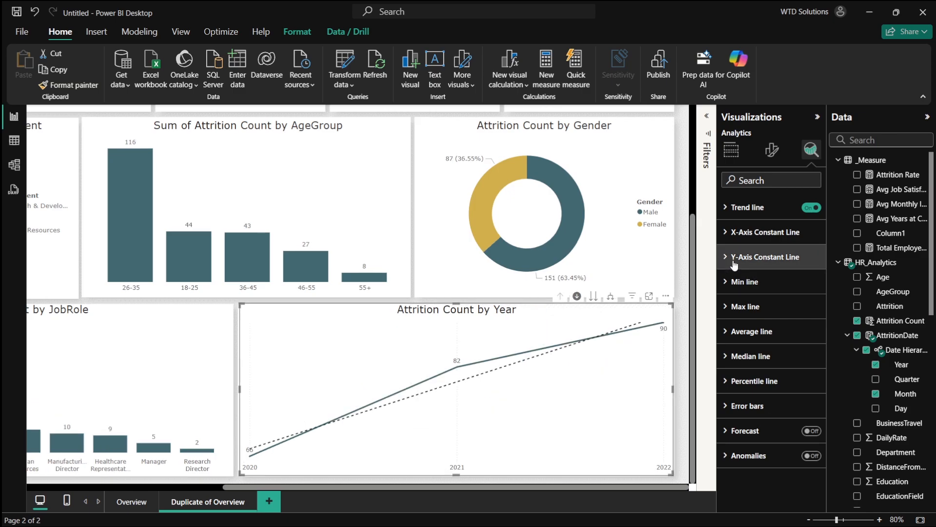
- Enable a forecast on the yearly attrition line chart with a 99% confidence interval and a length of 2 points
left_click(738, 232)
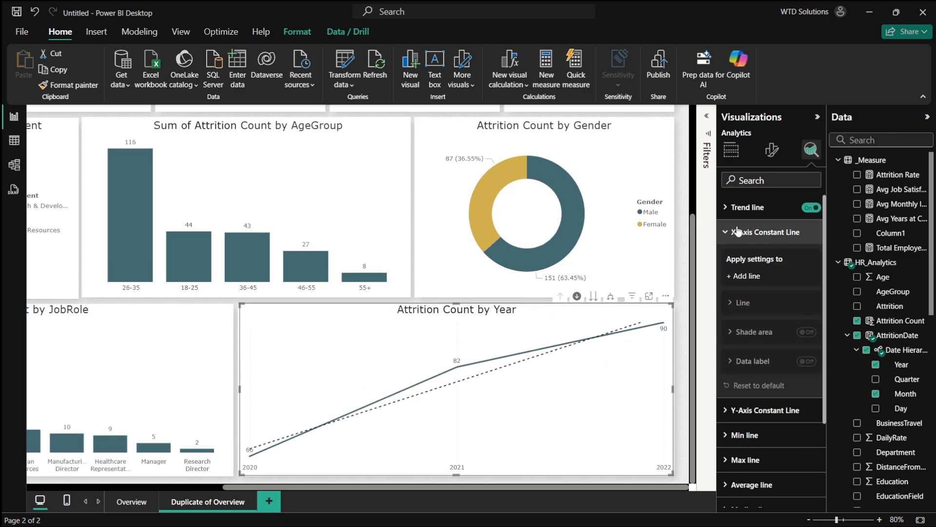
left_click(738, 231)
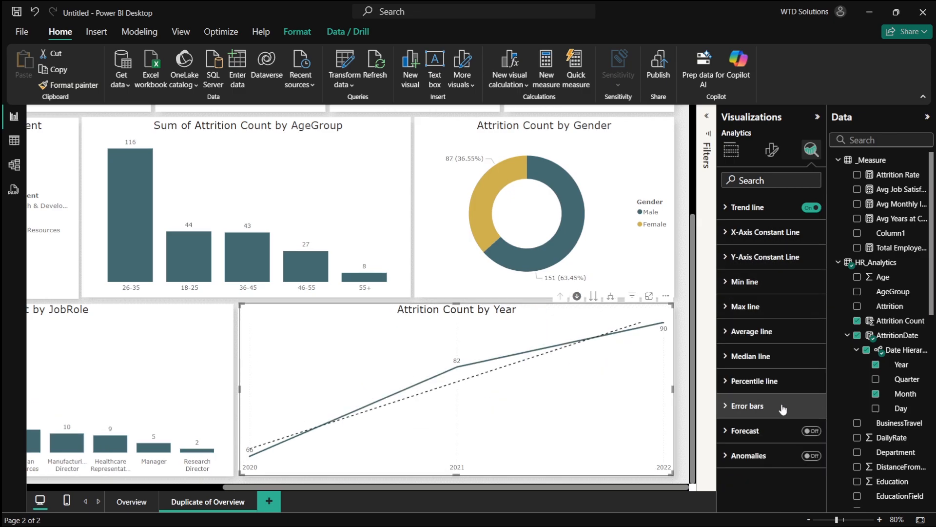
left_click(815, 433)
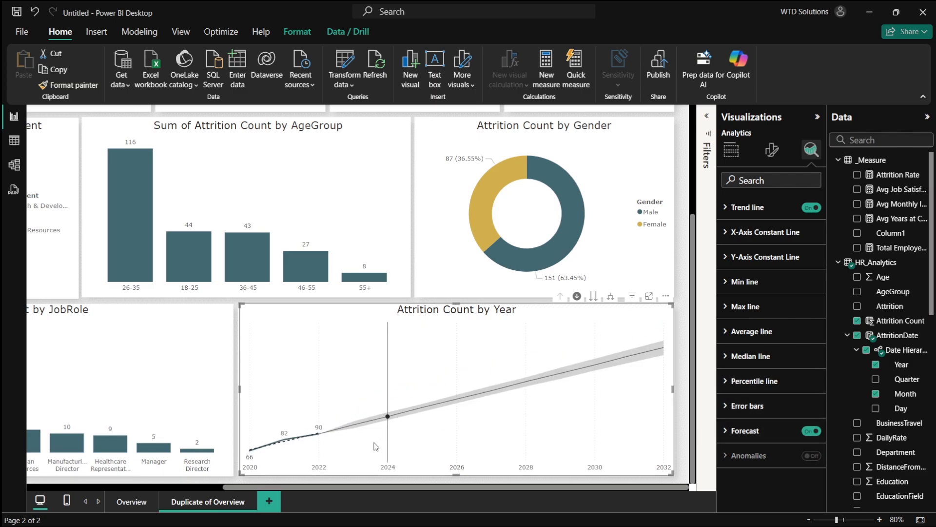
left_click(754, 431)
scroll(783, 437, "down", 1)
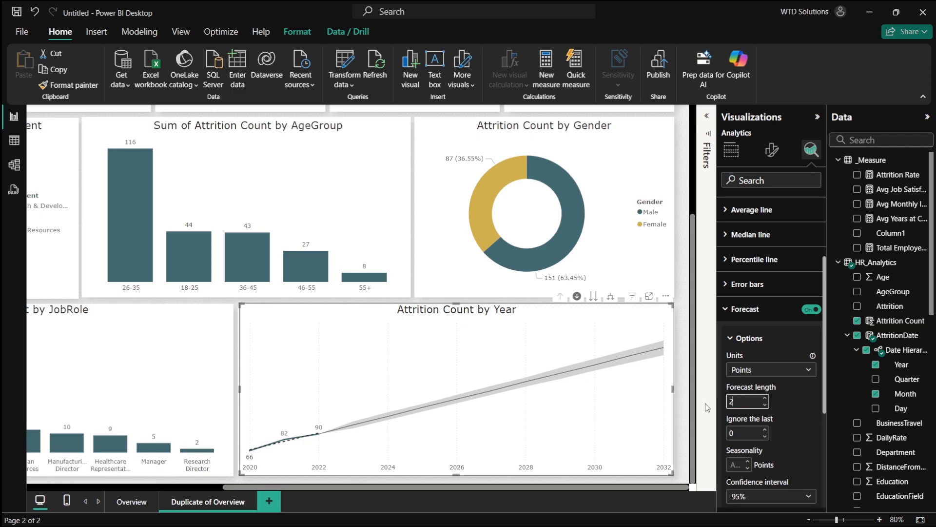
scroll(760, 424, "down", 3)
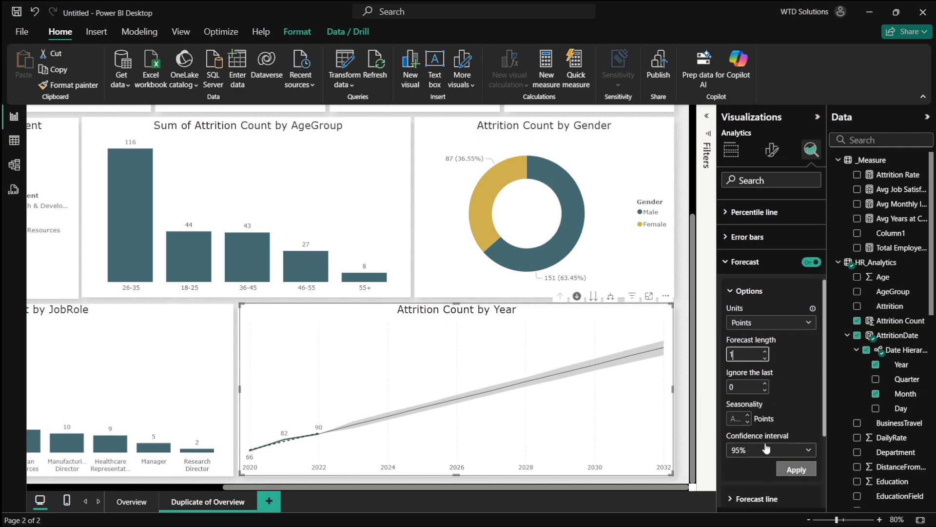
left_click(759, 435)
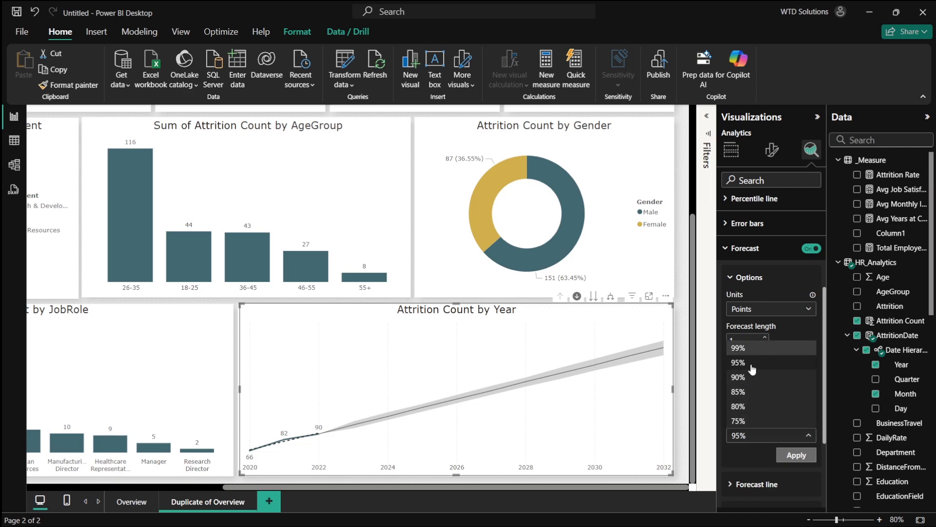
left_click(785, 348)
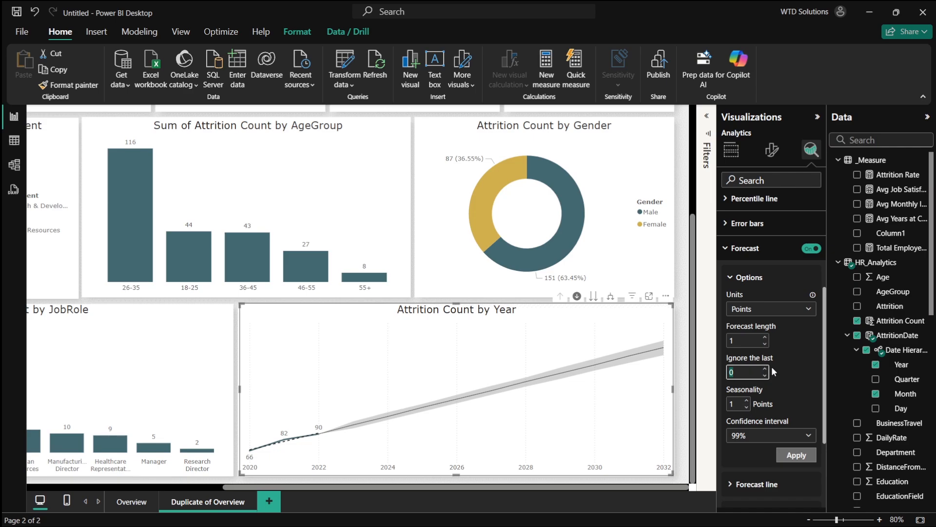
left_click(767, 343)
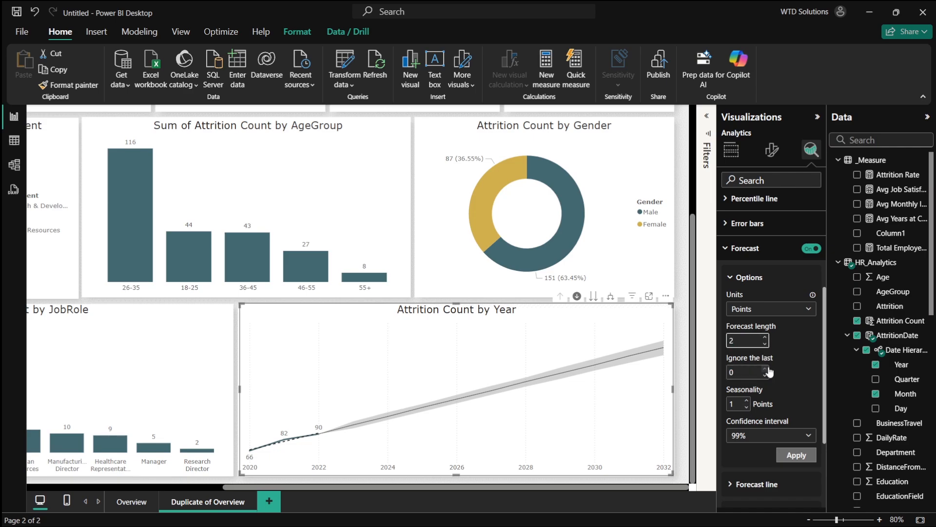
left_click(797, 454)
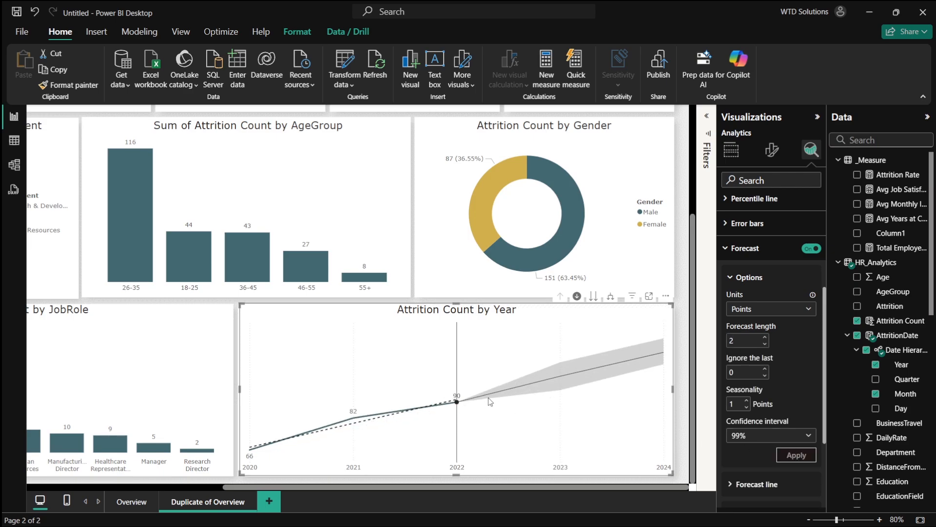
- Inspect the forecast values on the line chart and drill into 2022
mouse_move(476, 402)
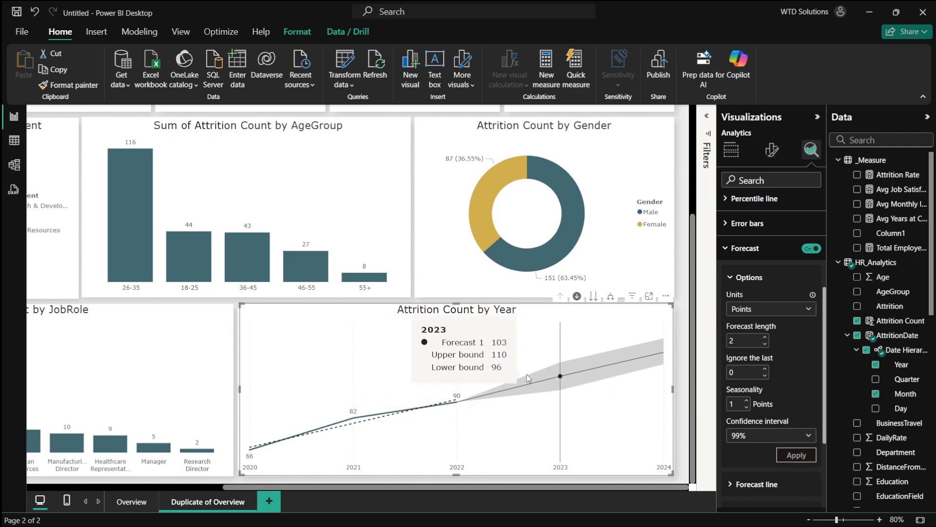
scroll(617, 387, "left", 5)
scroll(618, 387, "right", 5)
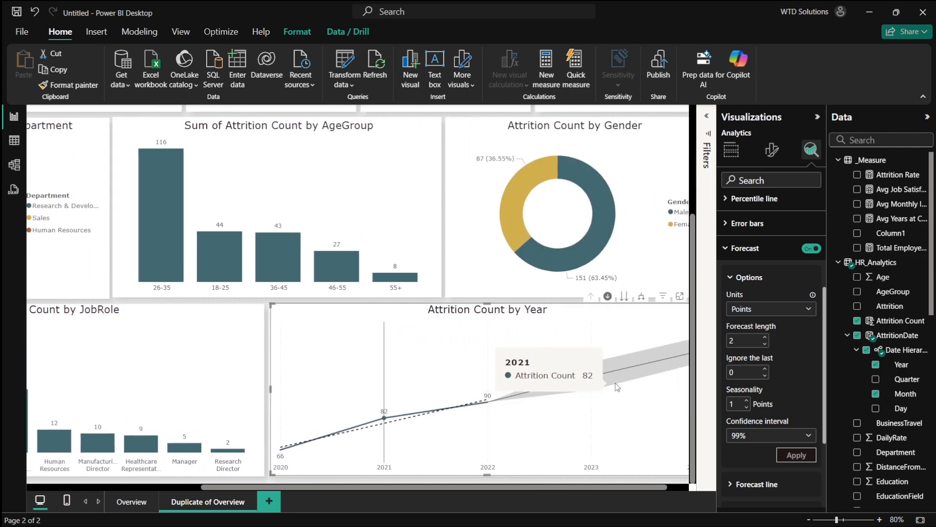
scroll(505, 395, "left", 5)
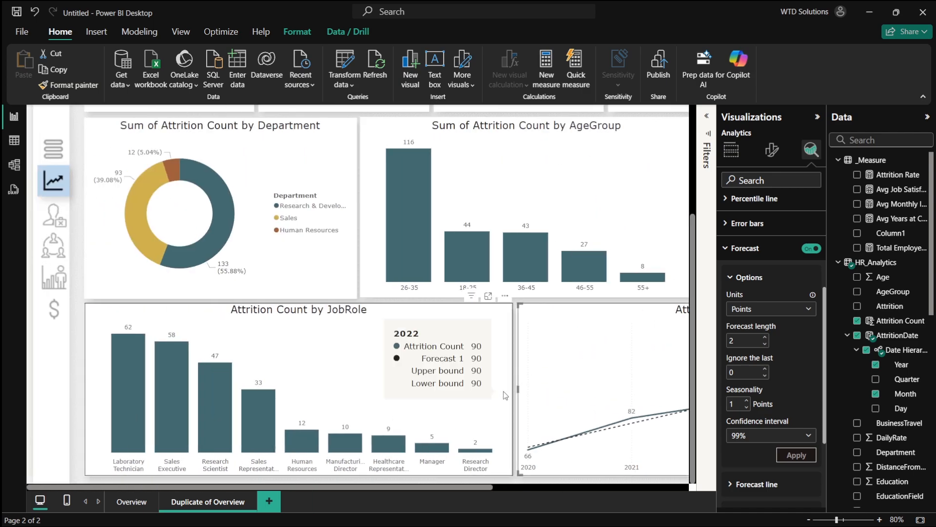
scroll(505, 395, "right", 5)
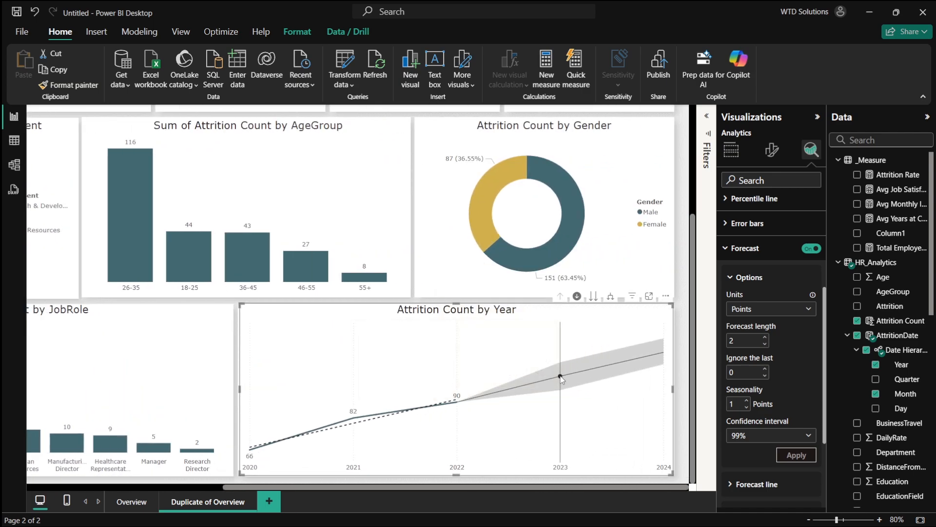
left_click(462, 398)
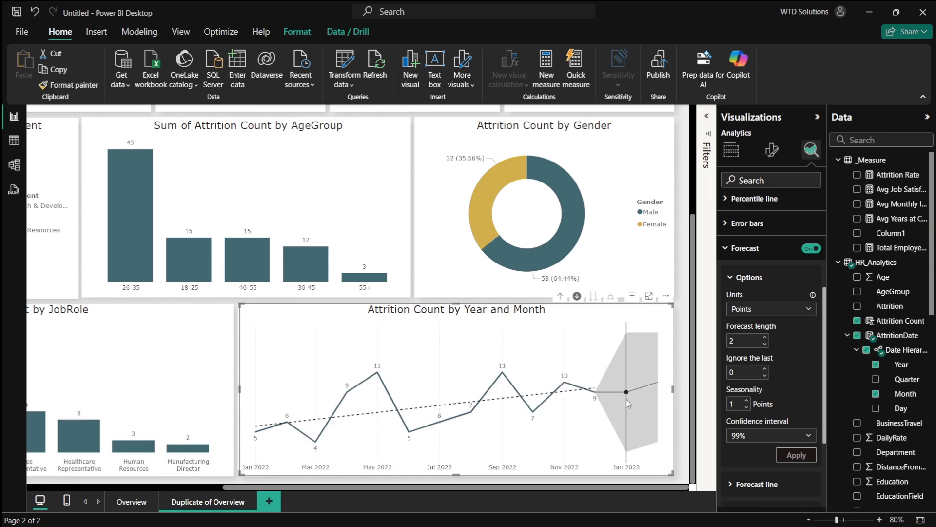
- Drill the yearly attrition line chart back up to the year level
mouse_move(625, 396)
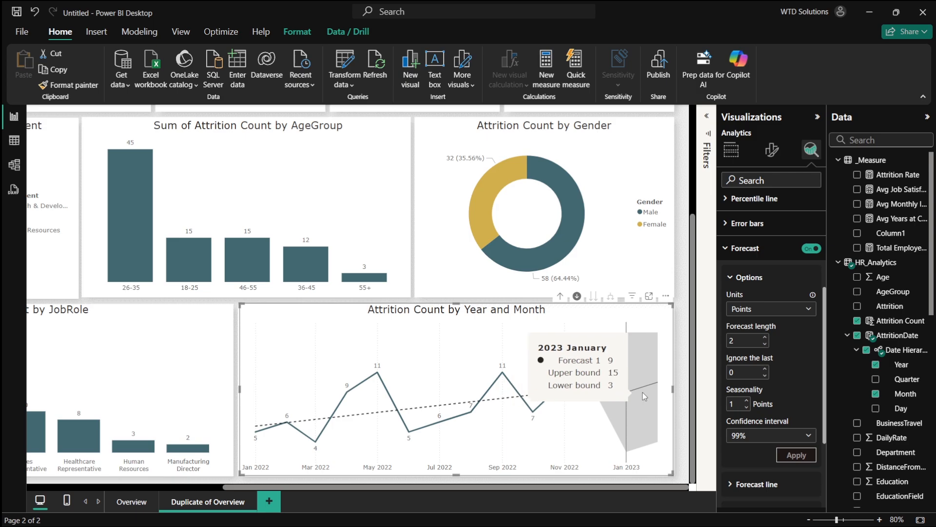
left_click(560, 296)
scroll(546, 340, "left", 5)
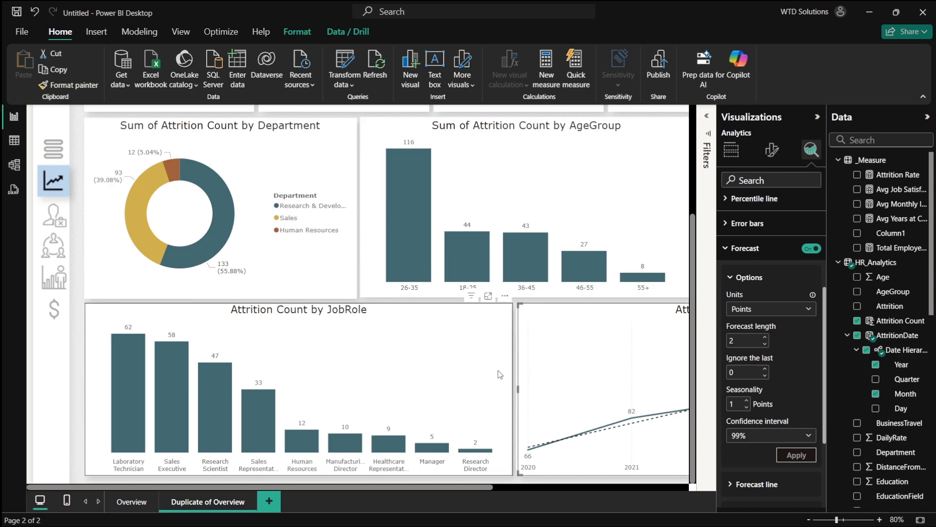
- Rename the AgeGroup column chart's Y-axis field to "Attrition Count"
scroll(498, 371, "down", 2)
left_click(391, 237)
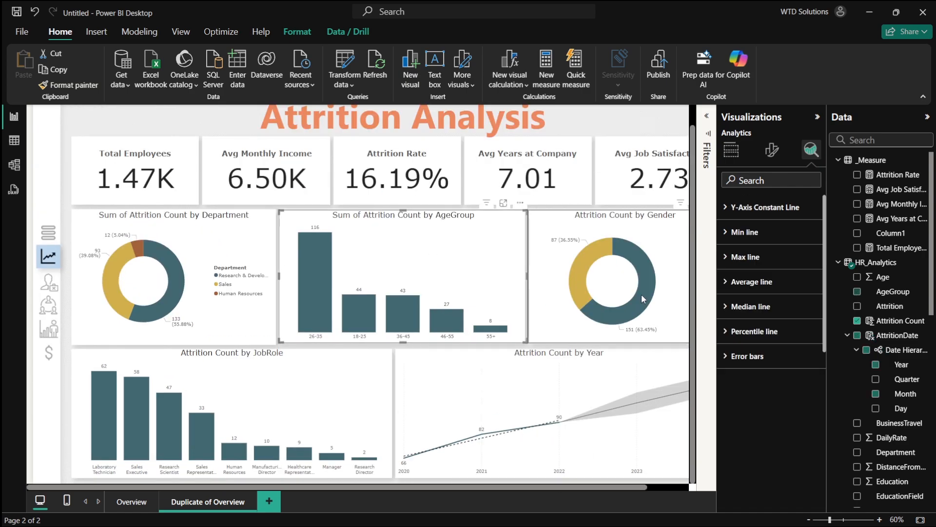
left_click(731, 150)
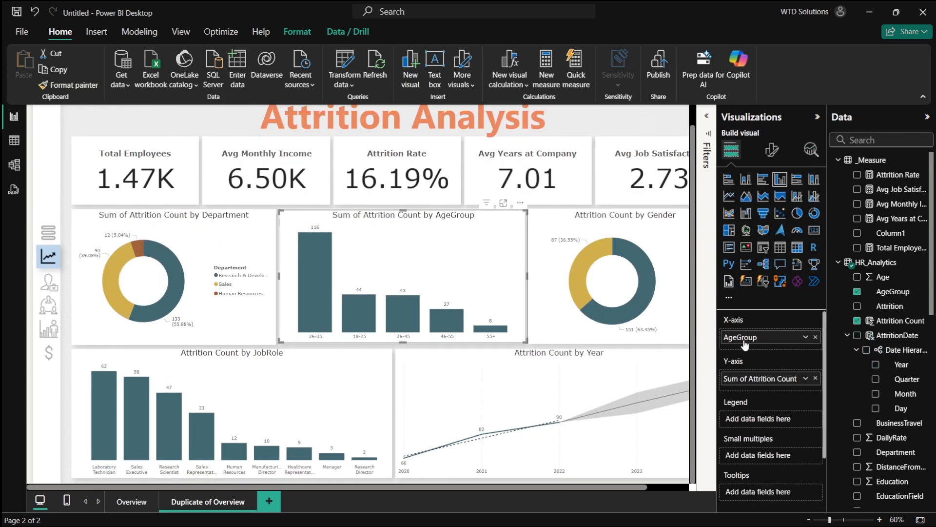
double_click(751, 383)
left_click_drag(750, 384, 702, 380)
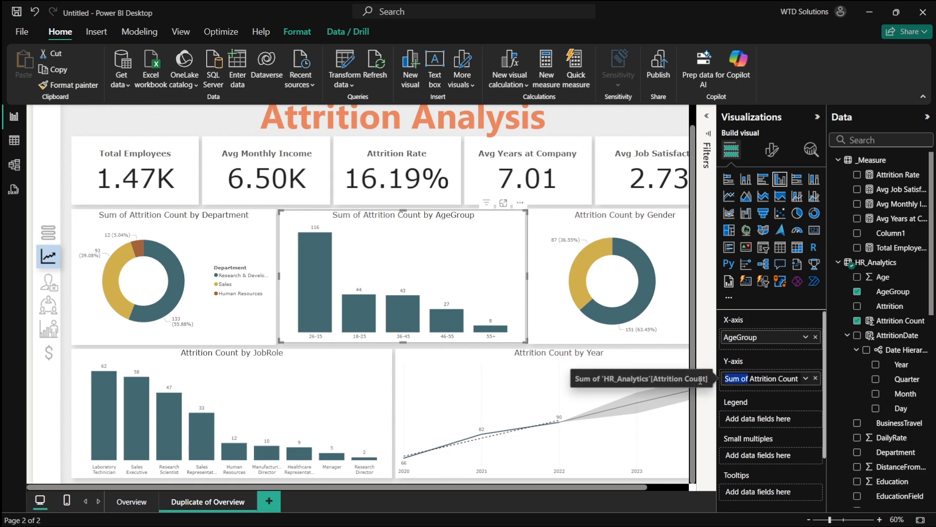
key("BackSpace")
key("Return")
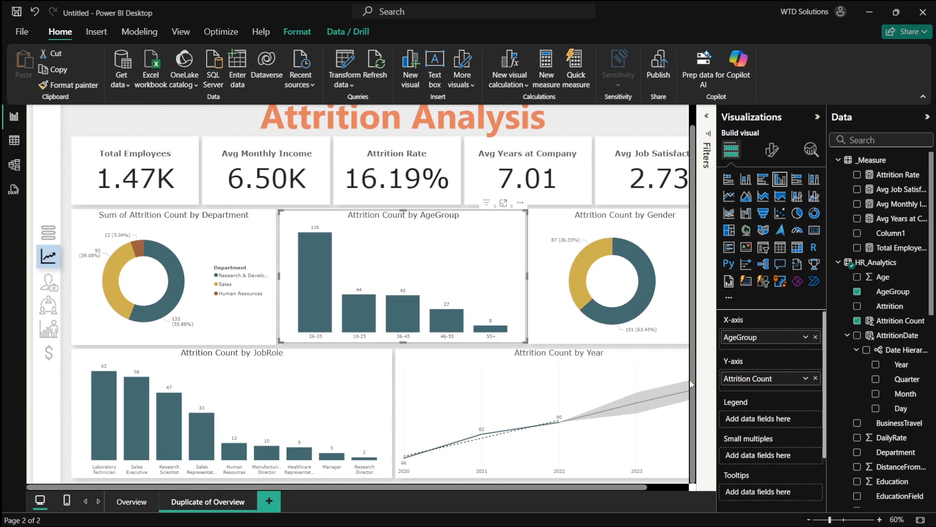
- Rename the Department donut chart's values field to "Attrition Count" and clear the slice selection
left_click(178, 271)
double_click(748, 378)
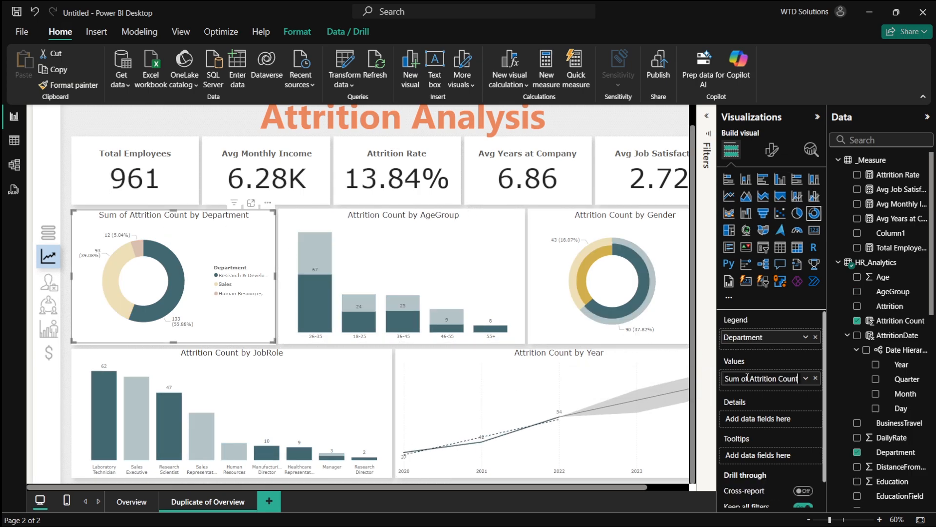
left_click_drag(747, 378, 724, 379)
key("BackSpace")
key("Return")
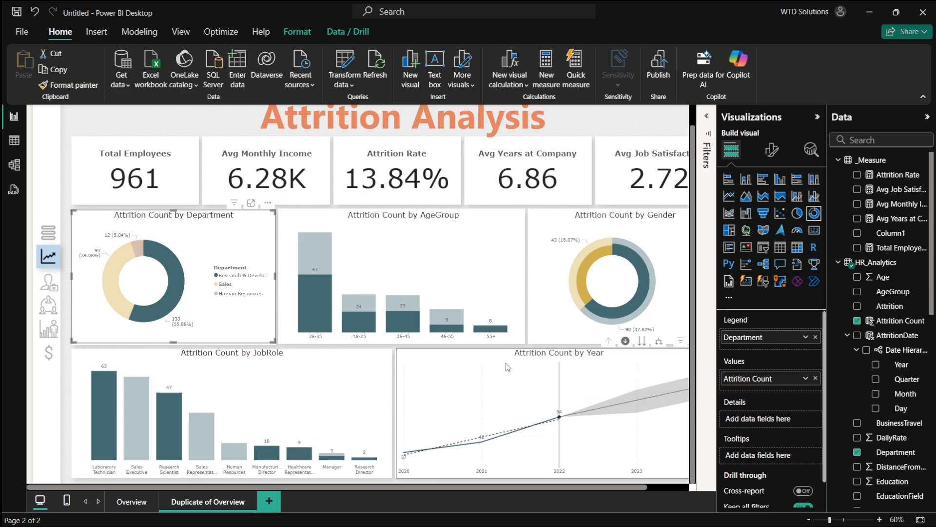
left_click(164, 268)
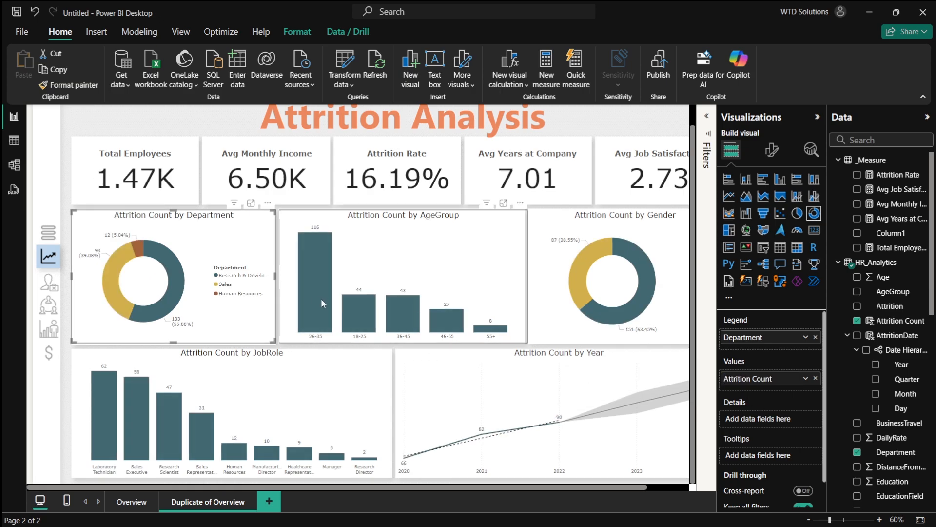
- Replace the Avg Job Satisfaction field in the last card with Attrition Count
mouse_move(359, 295)
scroll(360, 299, "down", 1)
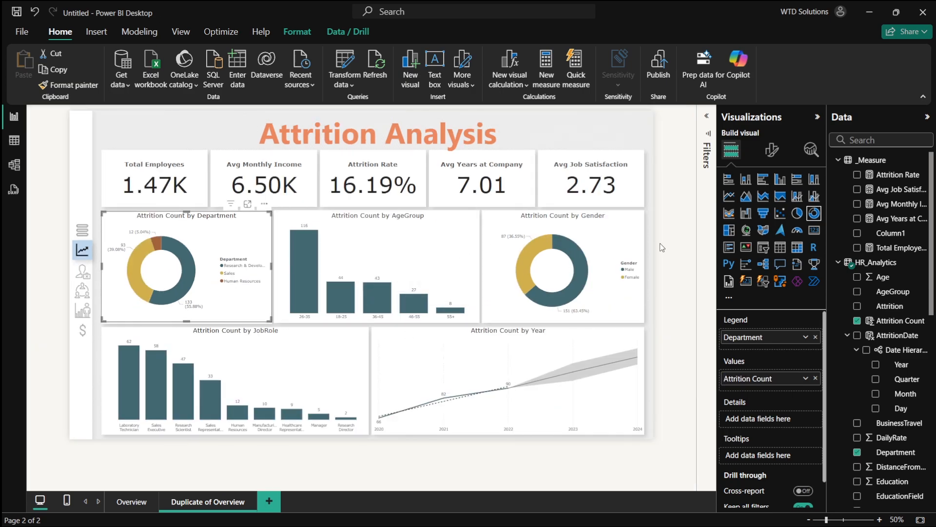
left_click(695, 220)
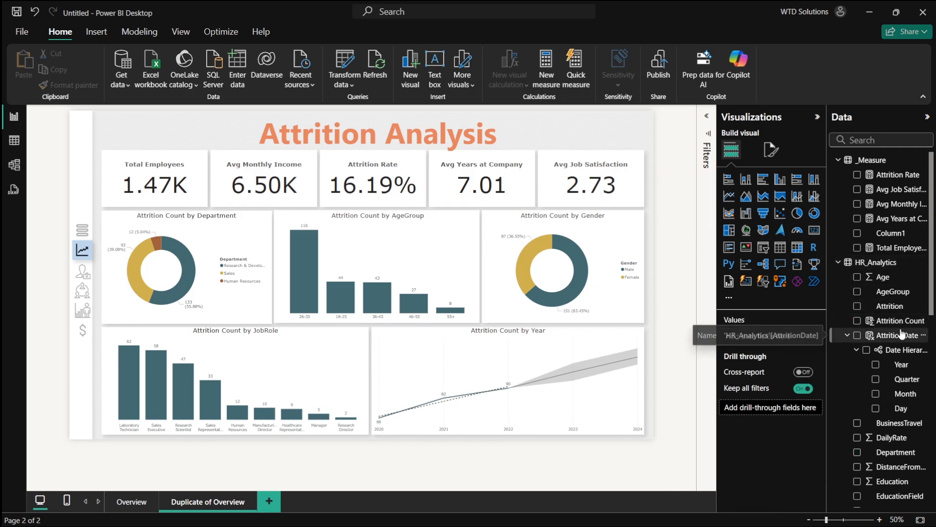
left_click(502, 178)
left_click(591, 182)
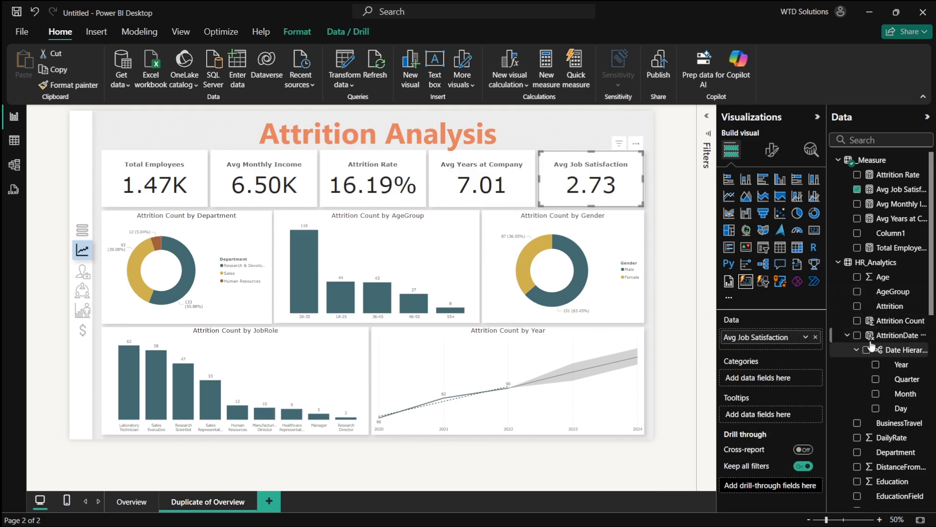
left_click(857, 189)
left_click(857, 321)
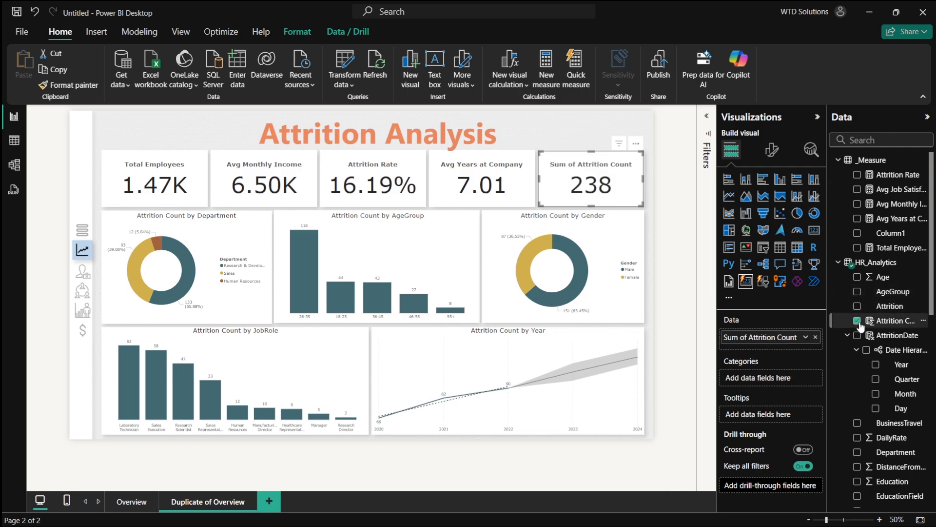
- Rename the card's data field to "Attrition Count"
double_click(744, 337)
left_click_drag(750, 337, 704, 337)
key("BackSpace")
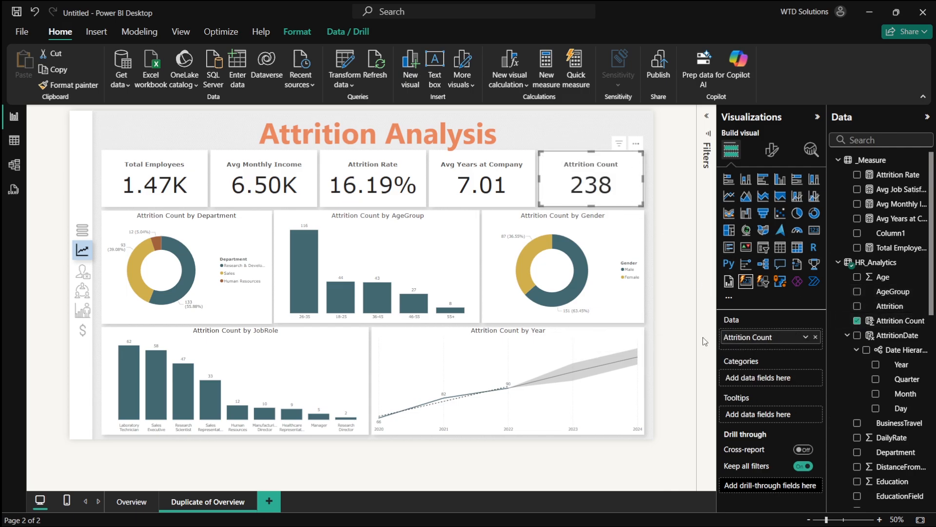
key("Return")
- Select the Avg Years at Company card and scroll through the HR_Analytics field list
left_click(486, 195)
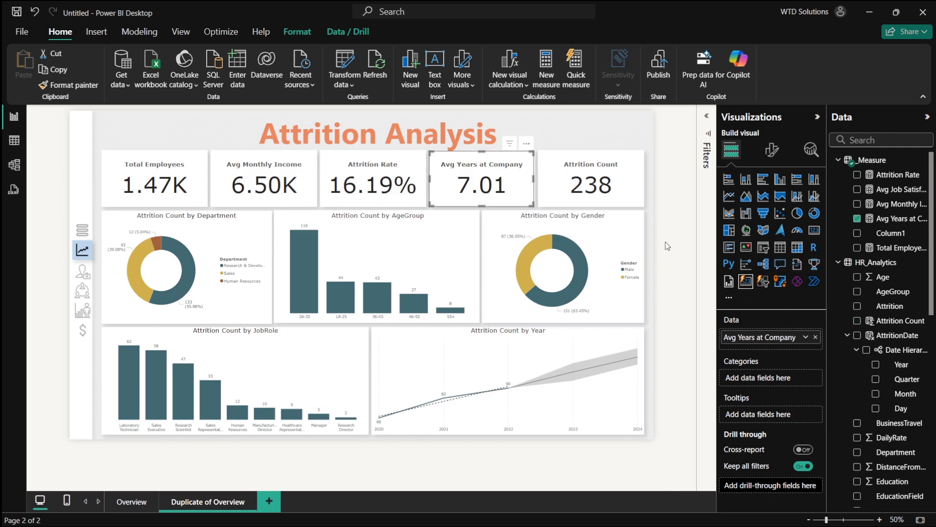
scroll(912, 322, "down", 1)
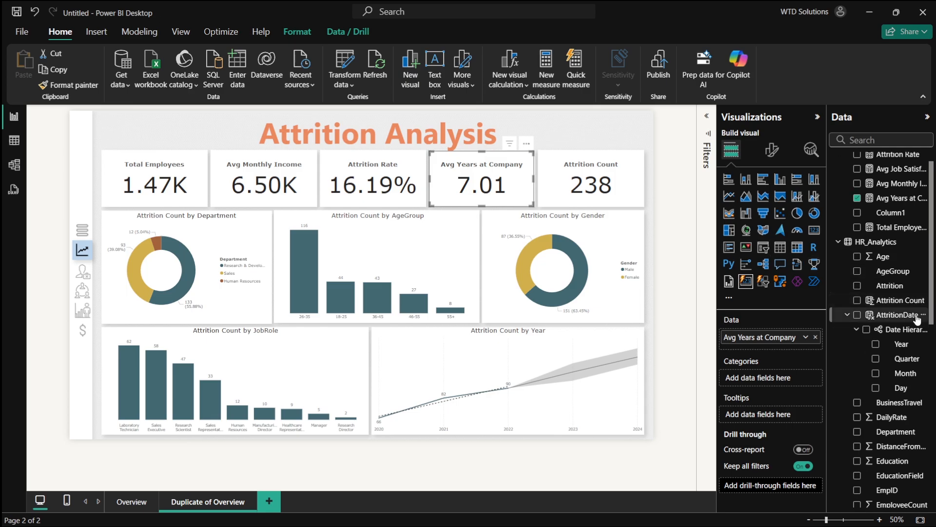
scroll(897, 312, "down", 3)
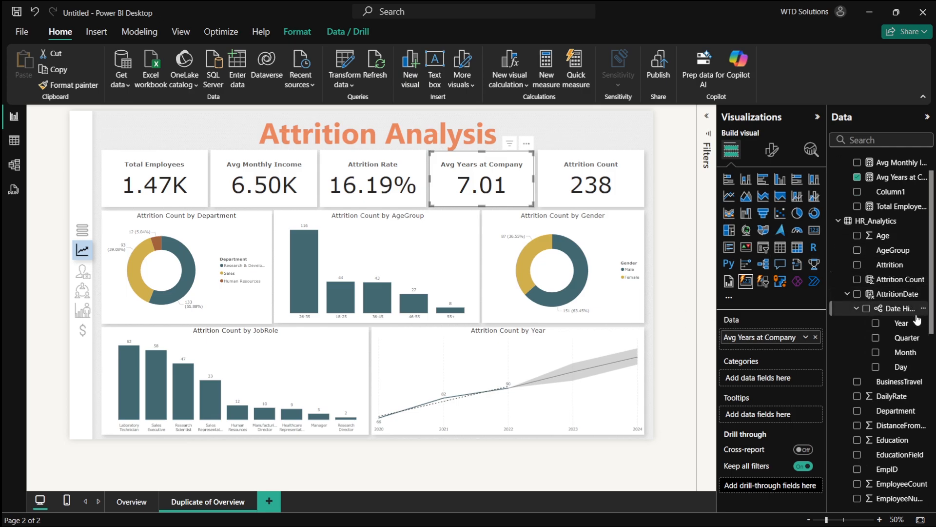
scroll(851, 348, "down", 4)
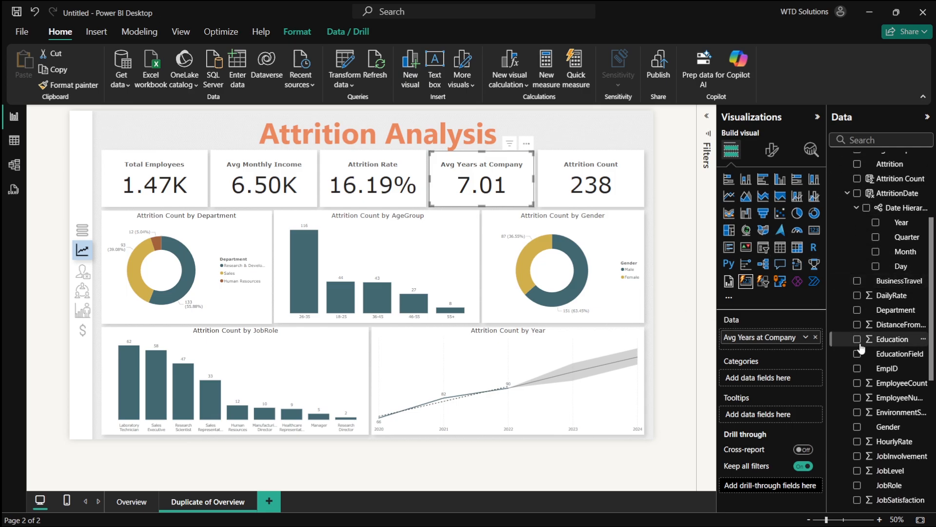
scroll(860, 348, "down", 10)
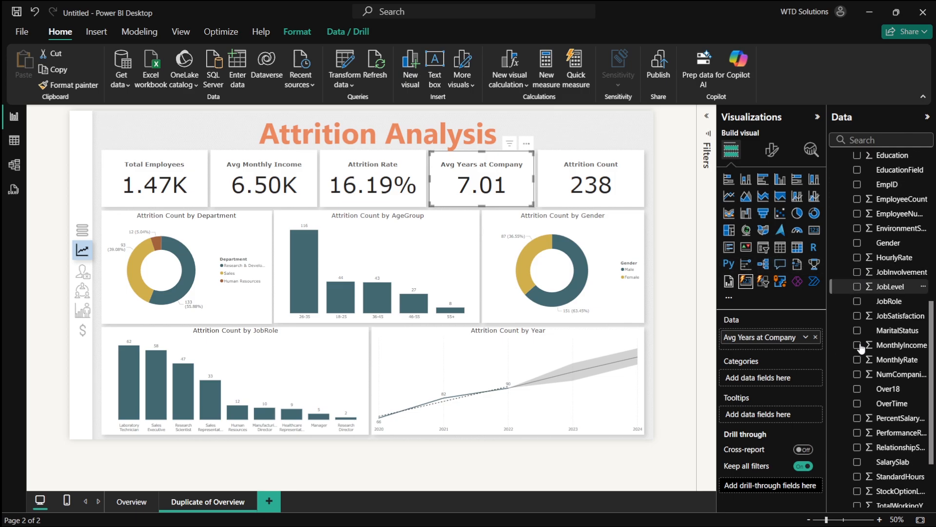
scroll(861, 347, "down", 3)
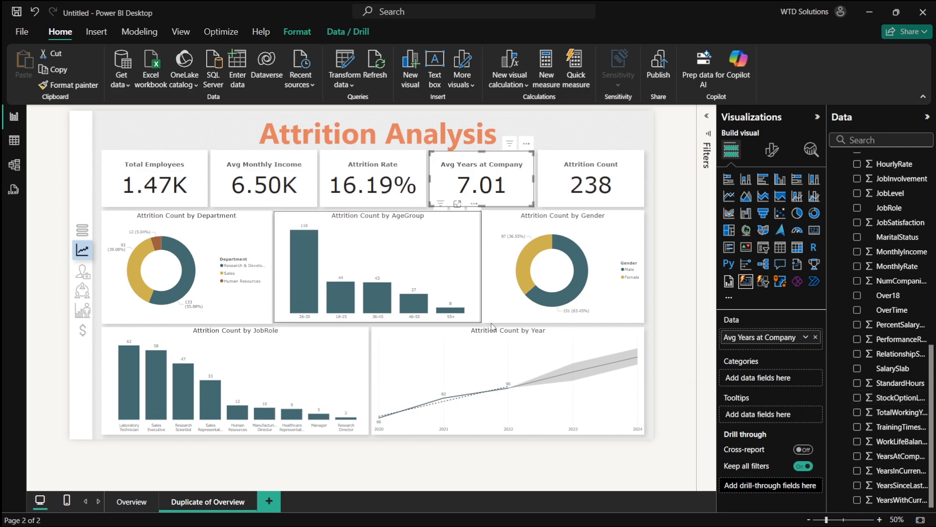
- Rename the duplicated page to "Attrition Analysis"
double_click(218, 501)
double_click(218, 501)
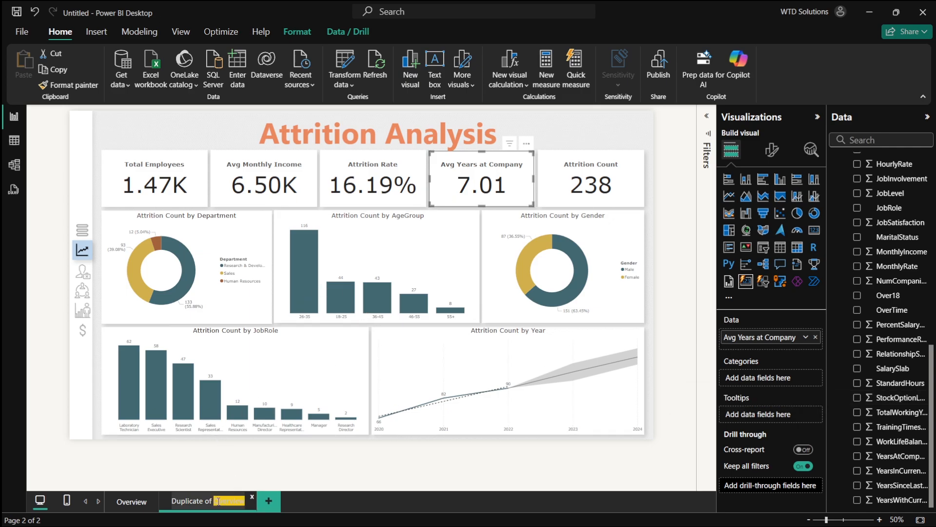
key("ctrl+a")
type("At")
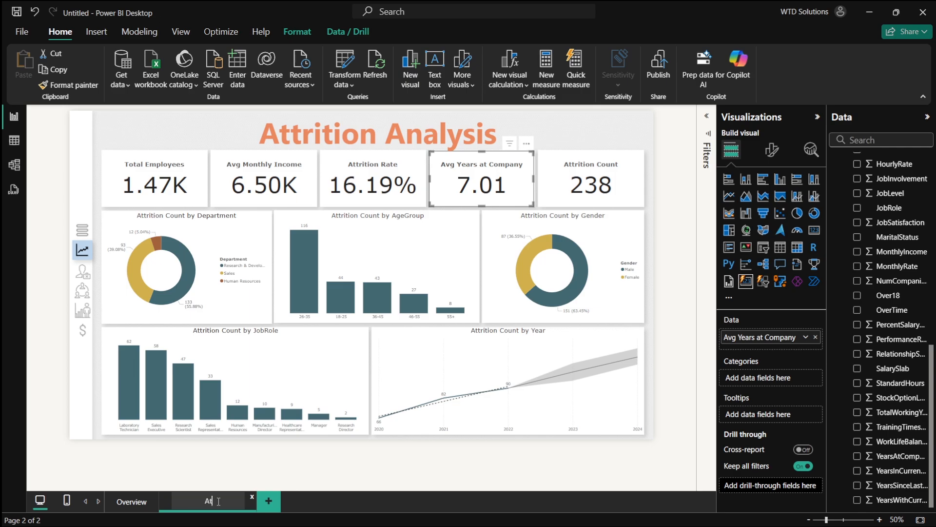
type("trition Analysis")
key("Return")
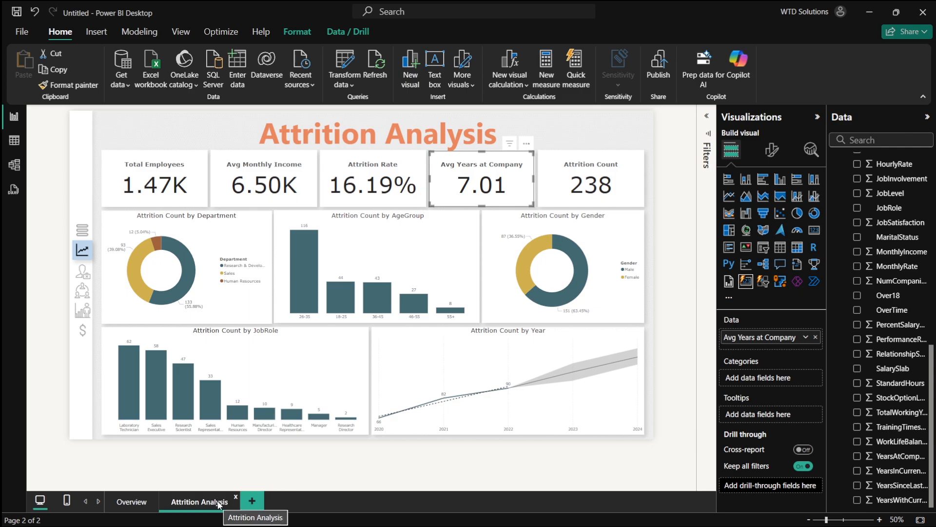
left_click(252, 501)
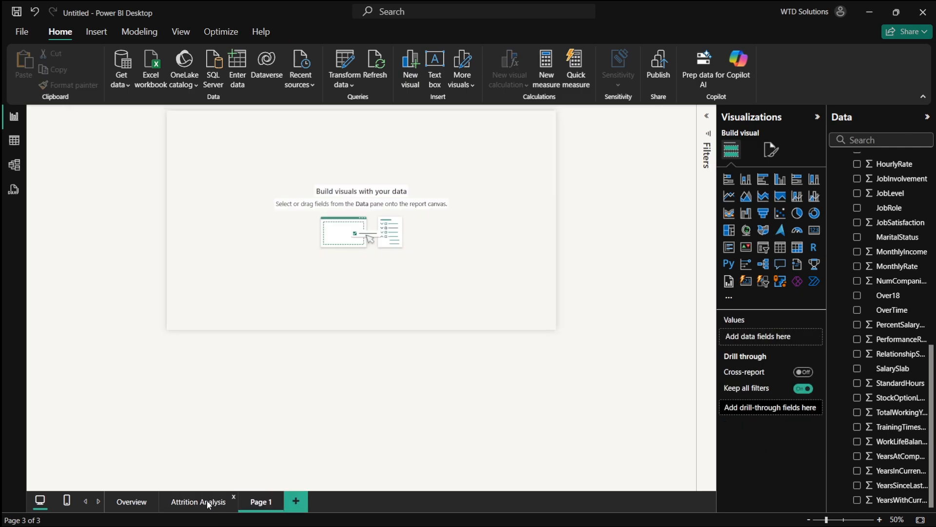
left_click(279, 498)
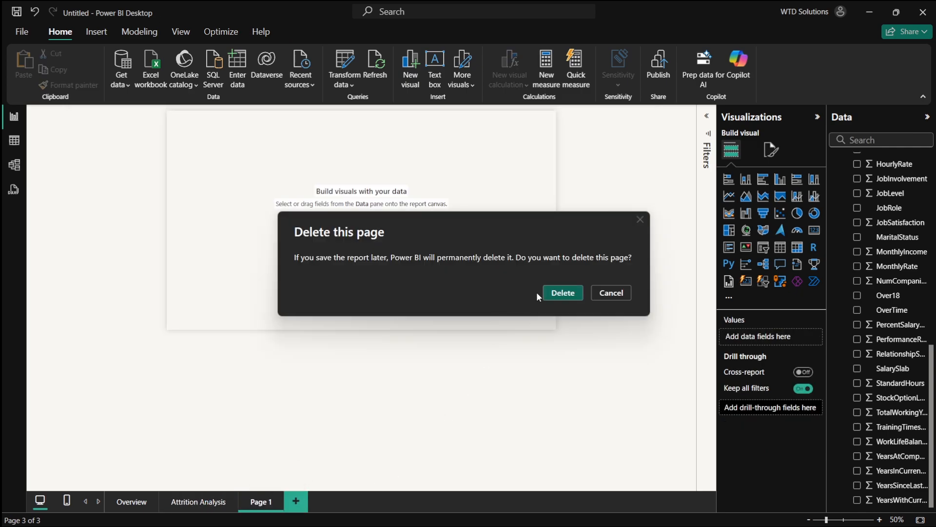
left_click(546, 293)
- Duplicate the Attrition Analysis page
right_click(204, 498)
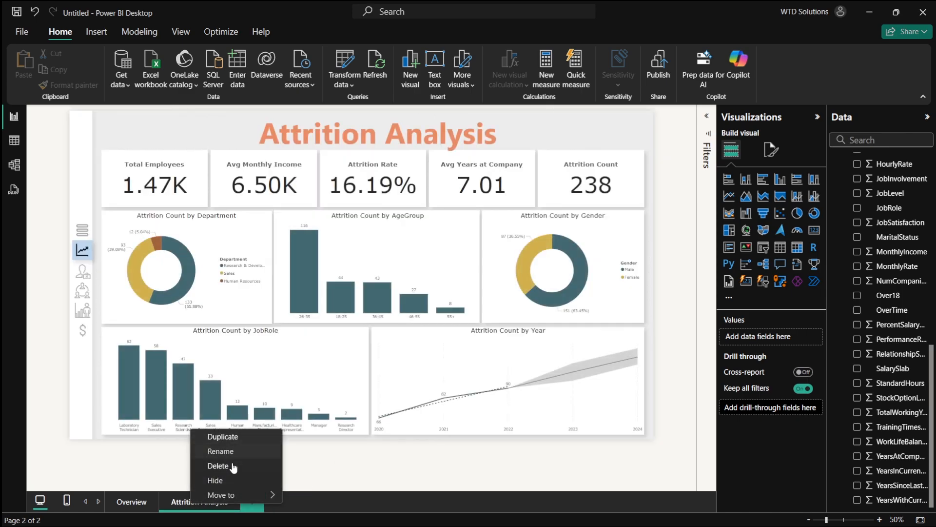
left_click(223, 437)
- Switch to the browser and copy the "Department & Role Insights Page" heading from the dashboard plan
key("alt+Tab")
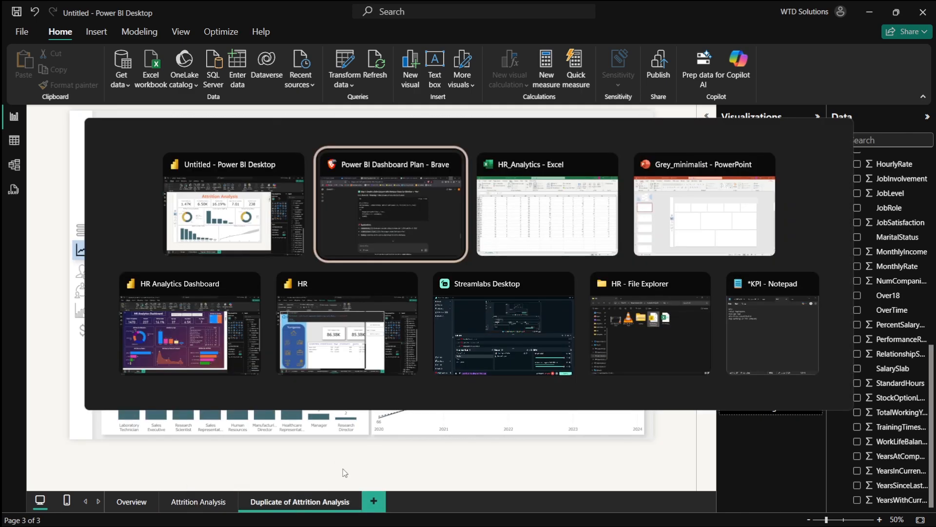
scroll(441, 317, "up", 10)
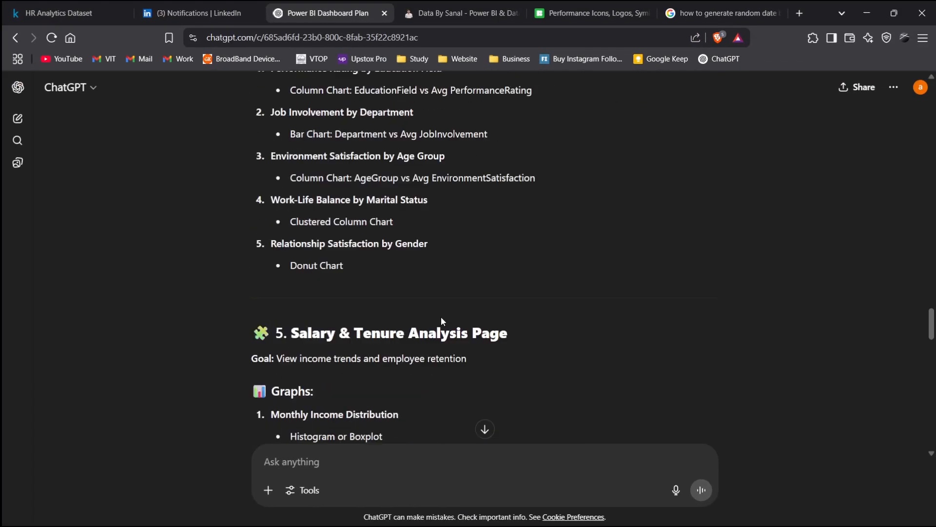
scroll(441, 317, "up", 10)
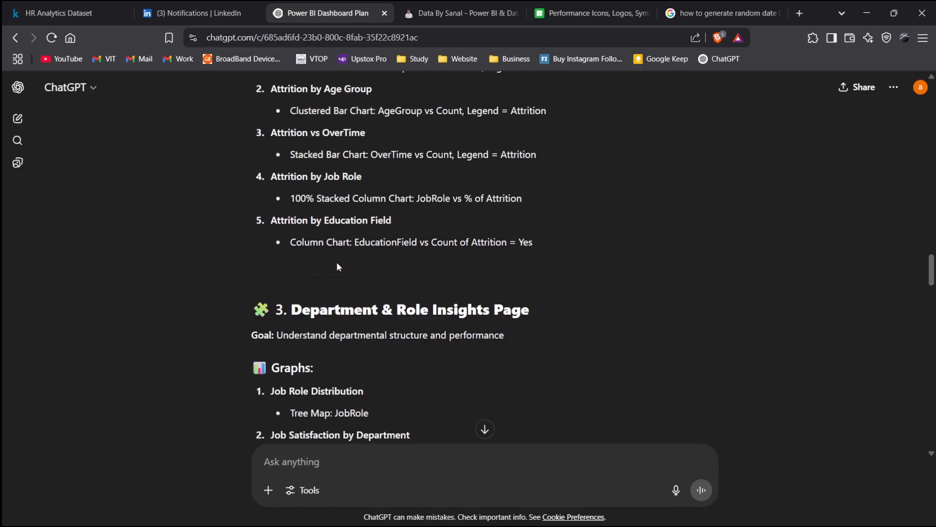
scroll(337, 267, "down", 2)
left_click_drag(292, 228, 507, 227)
key("ctrl+c")
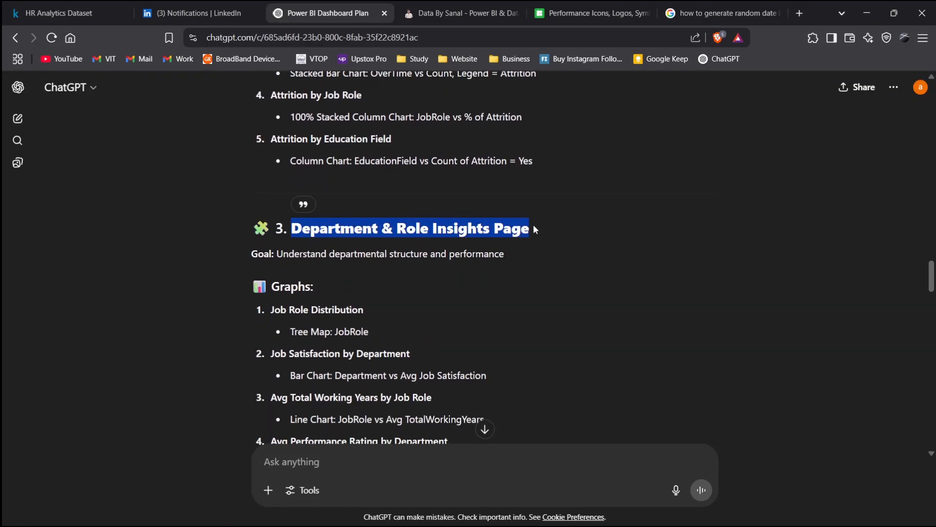
key("alt+Tab")
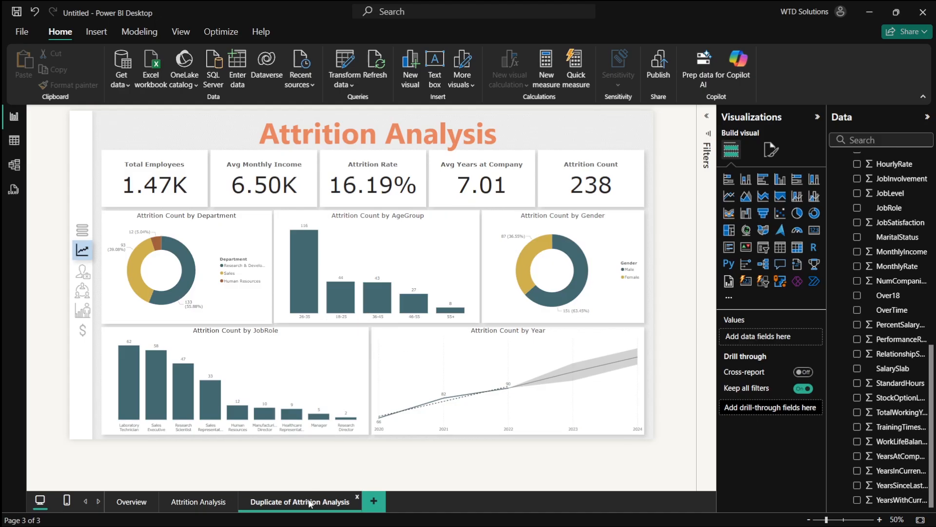
- Rename the new duplicate page to "Department & Role Insights" using the copied heading
double_click(310, 501)
type("Department & Role Insights Page")
key("BackSpace")
key("BackSpace")
key("BackSpace")
key("BackSpace")
key("BackSpace")
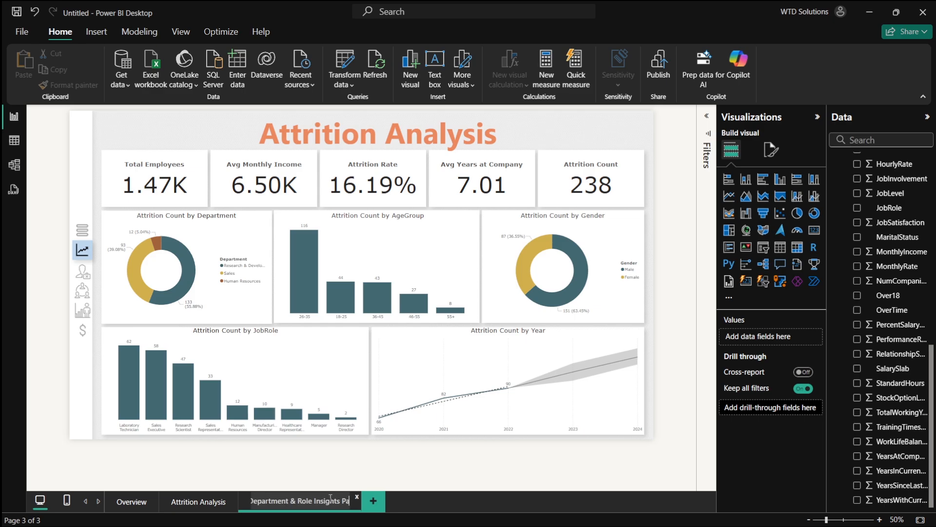
key("Return")
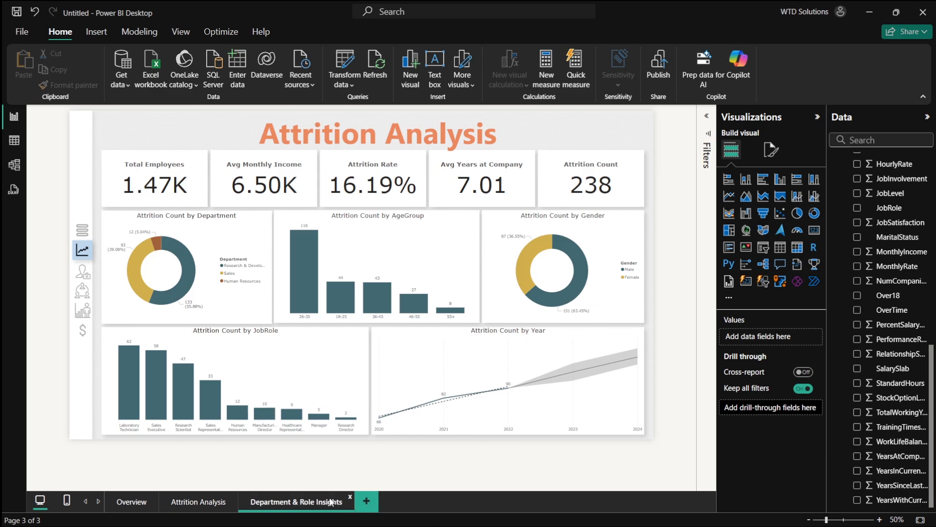
- Replace the page title text box's text with the pasted "Department & Role Insights"
left_click(483, 135)
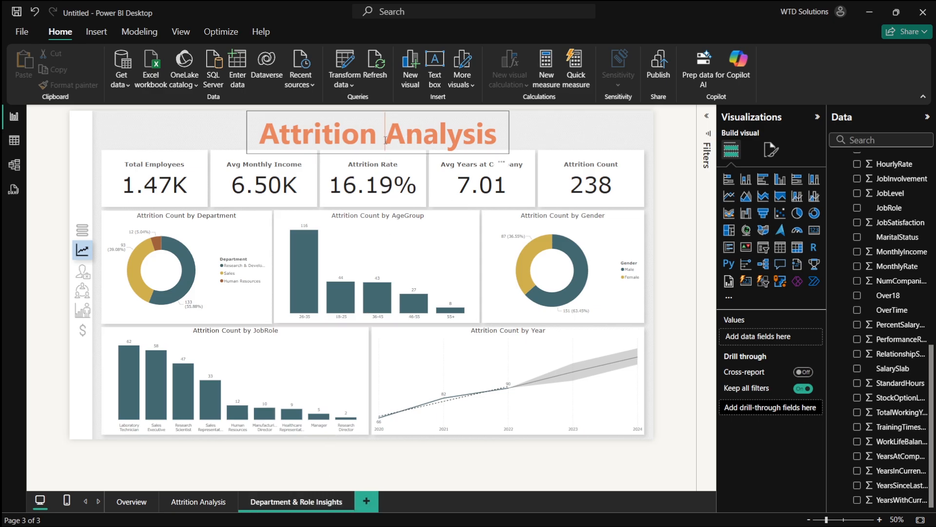
key("ctrl+a")
key("ctrl+v")
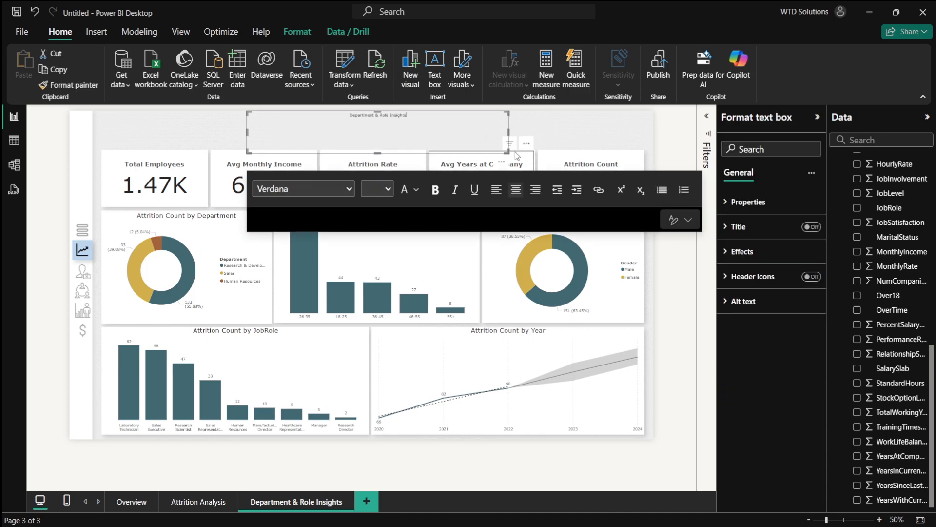
- Try to paste the copied heading into the page title text box
key("ctrl+z")
key("ctrl+v")
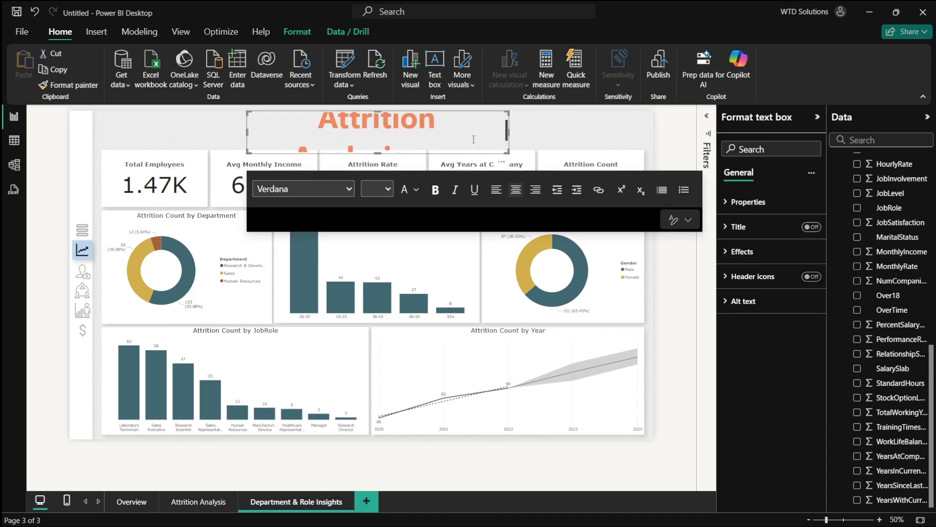
left_click_drag(508, 132, 591, 132)
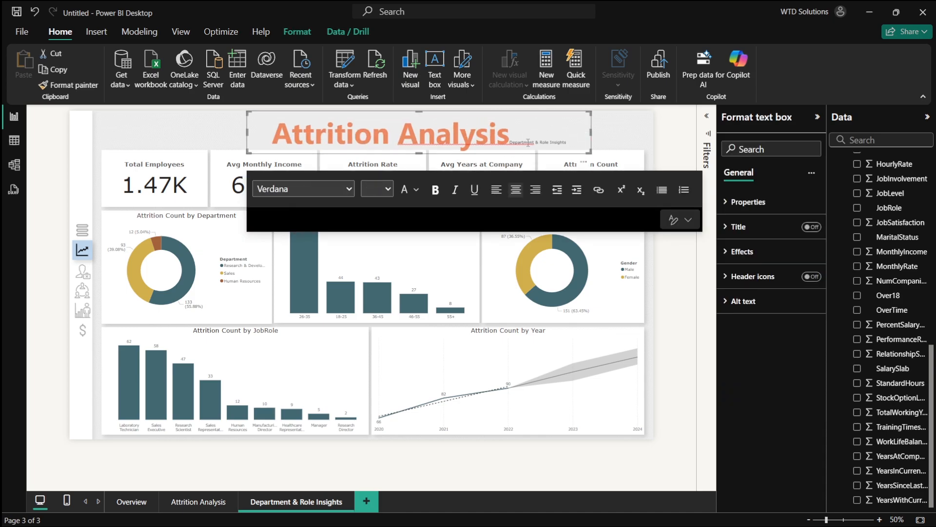
left_click(461, 134)
key("ctrl+v")
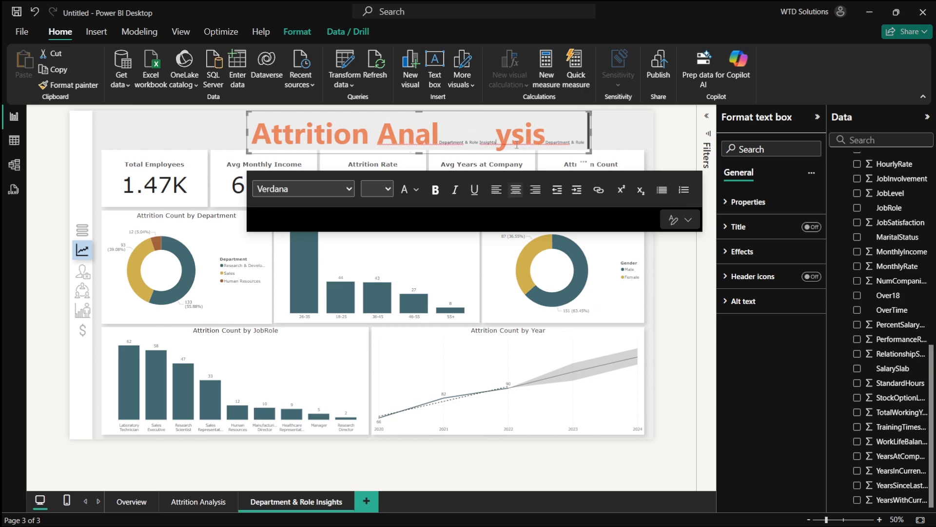
key("ctrl+z")
- Retype the page title text as "Department & Role Insights", replacing the old title
left_click_drag(567, 142, 515, 140)
key("BackSpace")
key("BackSpace")
key("BackSpace")
key("BackSpace")
key("BackSpace")
key("BackSpace")
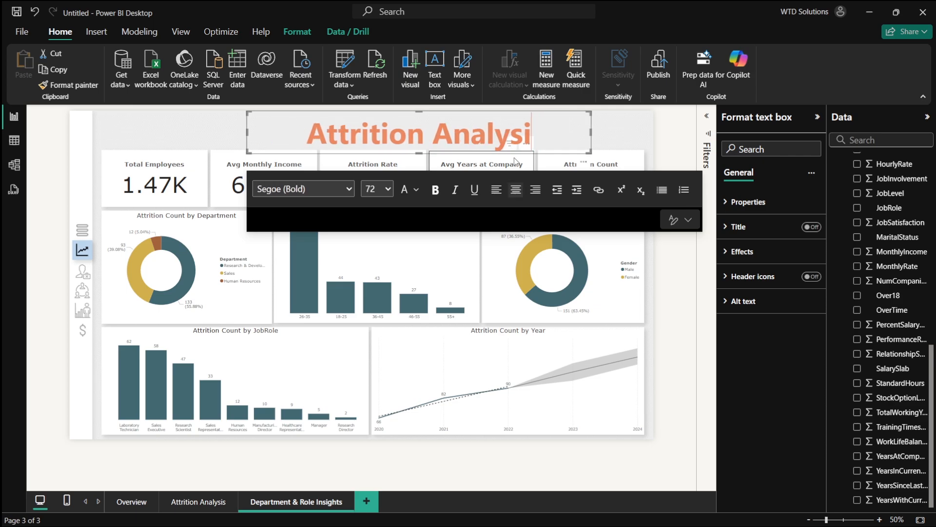
type("Depar")
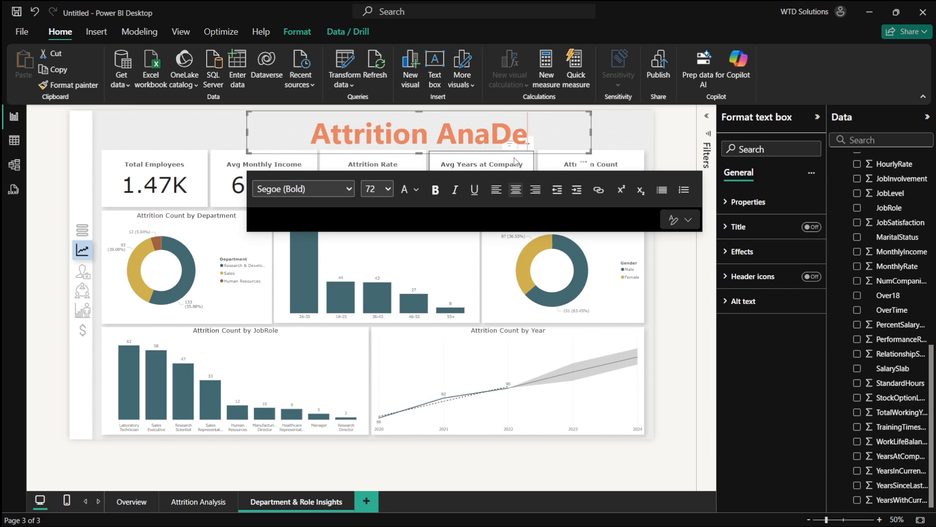
key("Left")
key("Left")
key("Left")
key("Left")
key("Left")
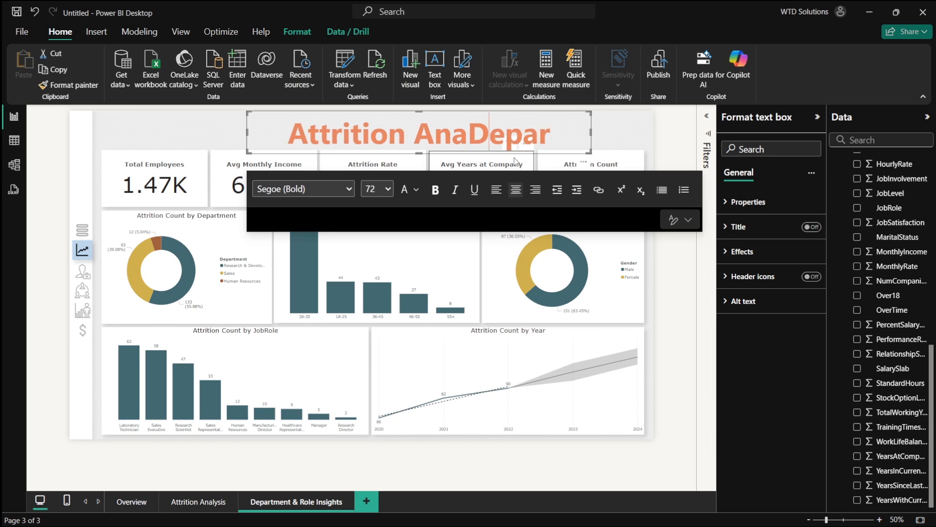
key("ctrl+shift+Left")
key("ctrl+shift+Left")
key("BackSpace")
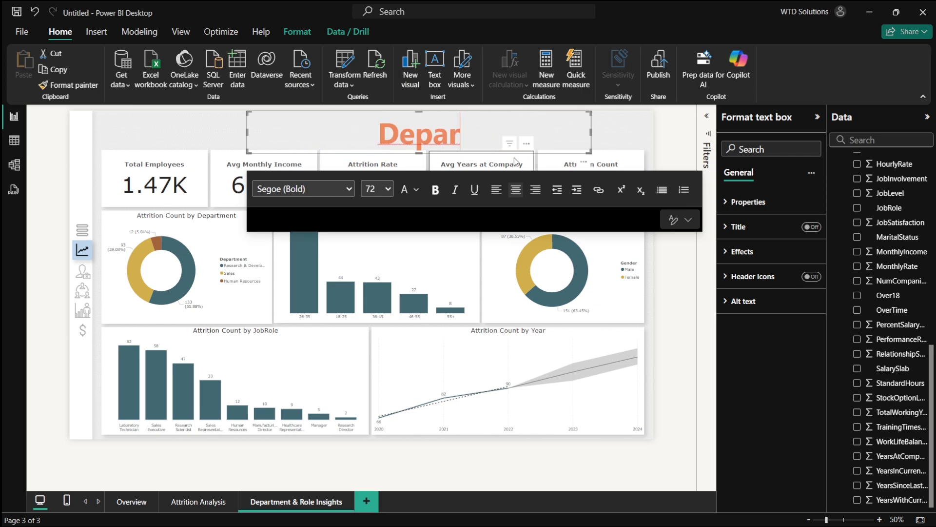
type("tment")
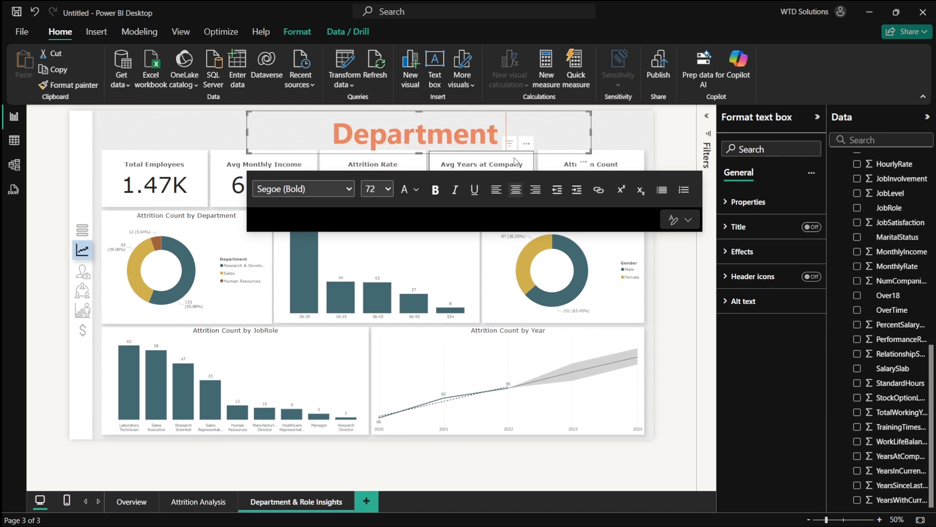
type(" &")
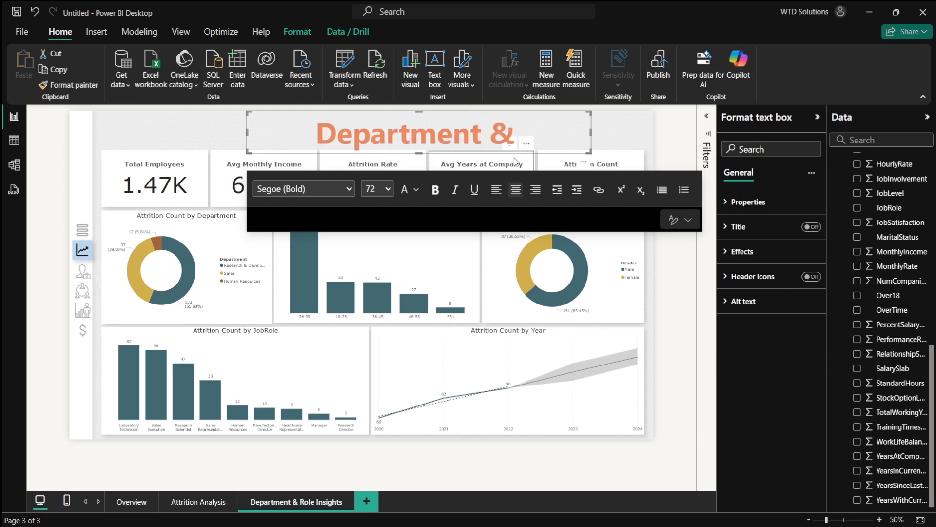
type(" Role Insig")
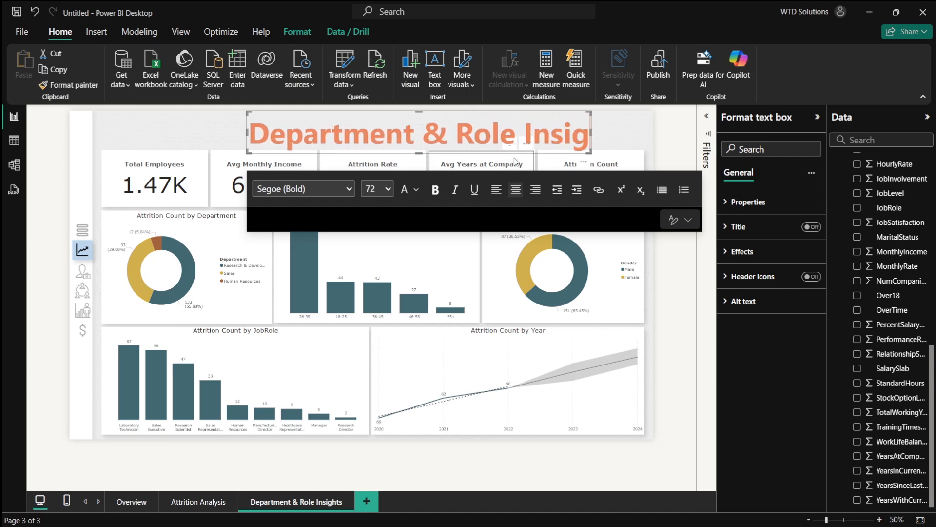
type("ht")
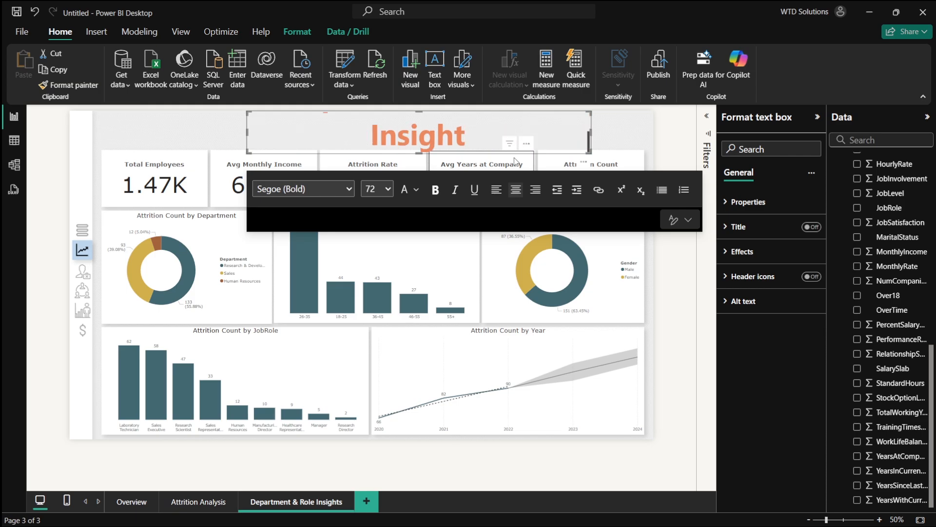
type("s")
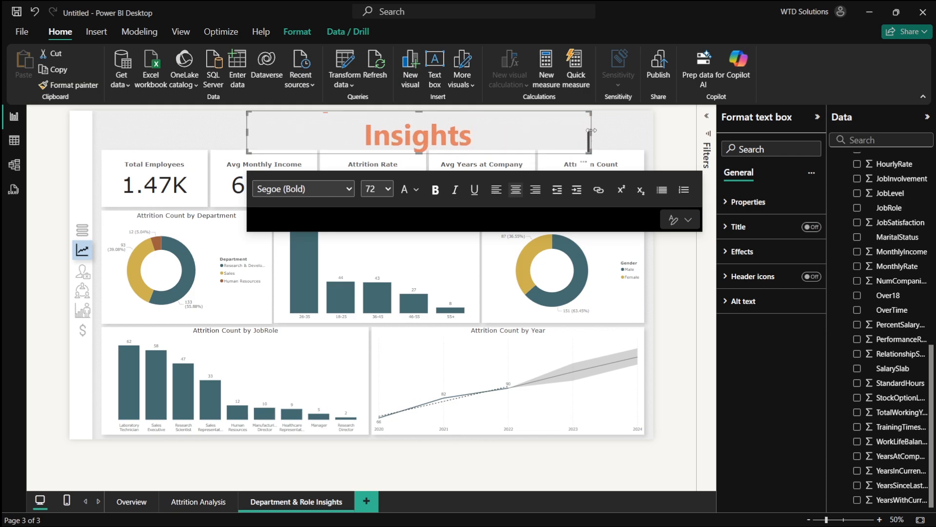
- Widen the title text box across the page header so the whole heading fits
left_click_drag(591, 135, 548, 115)
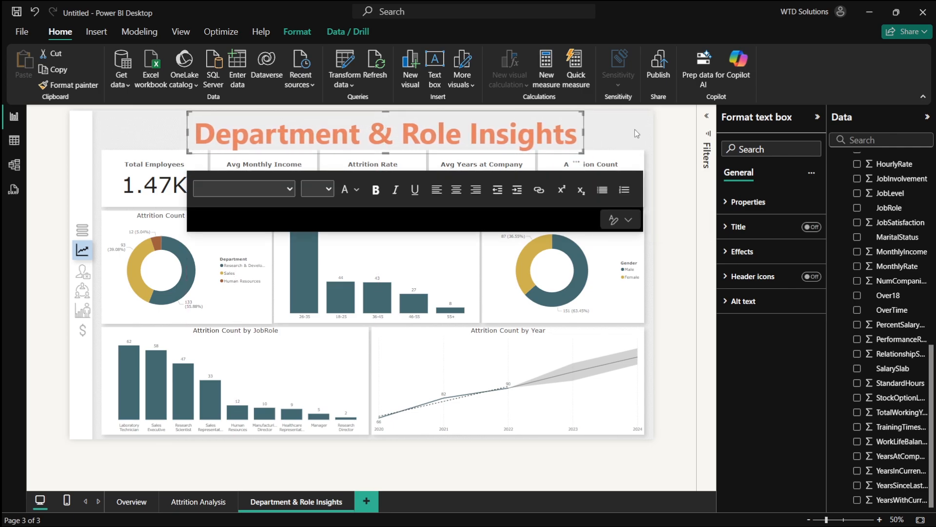
left_click(460, 111)
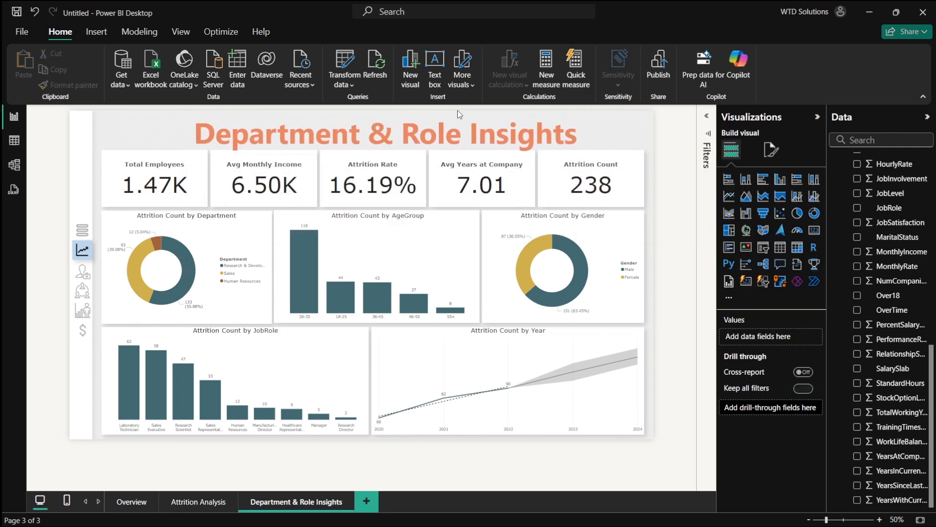
left_click(455, 111)
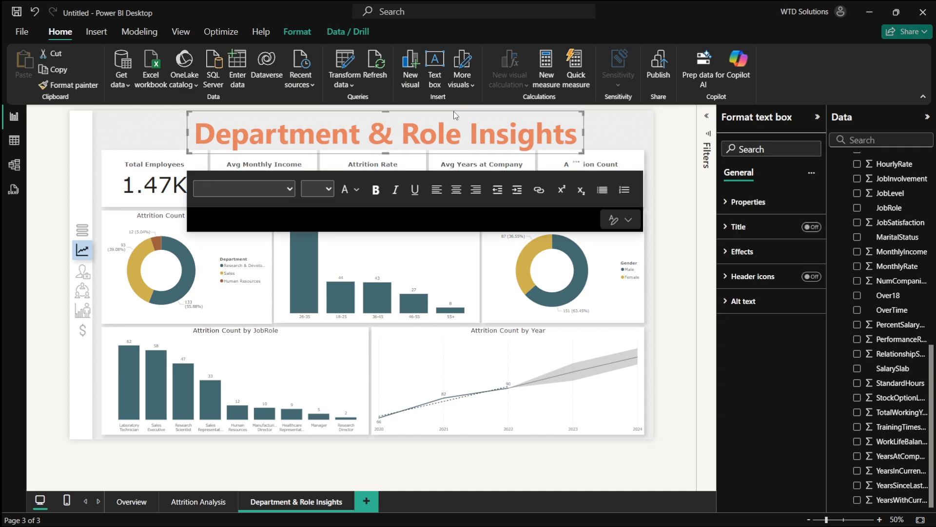
left_click_drag(453, 111, 447, 112)
left_click(594, 132)
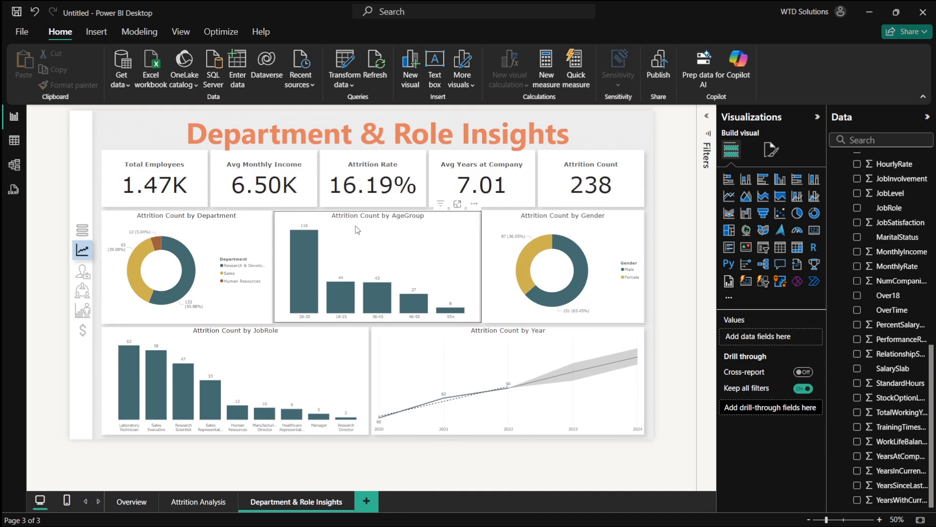
- Switch to the browser and review the Job Role Distribution graph in the dashboard plan
left_click(262, 190)
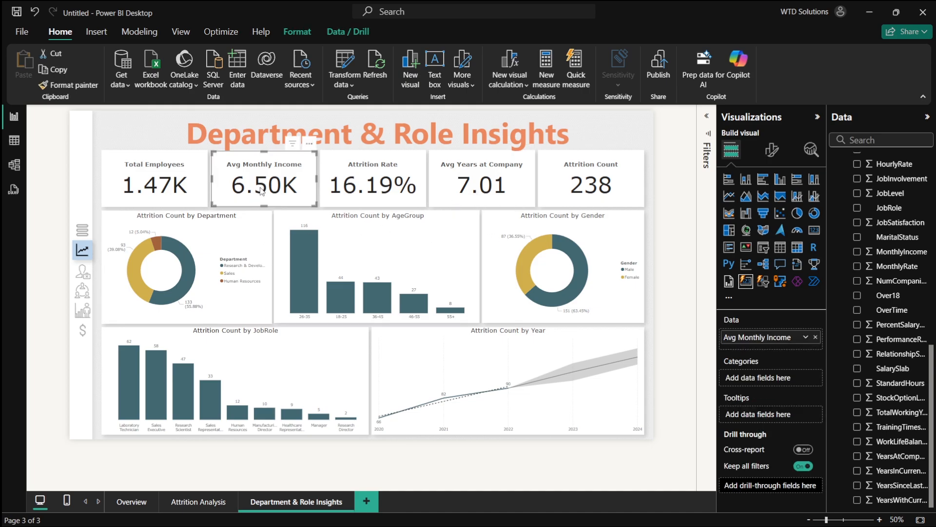
left_click(218, 241)
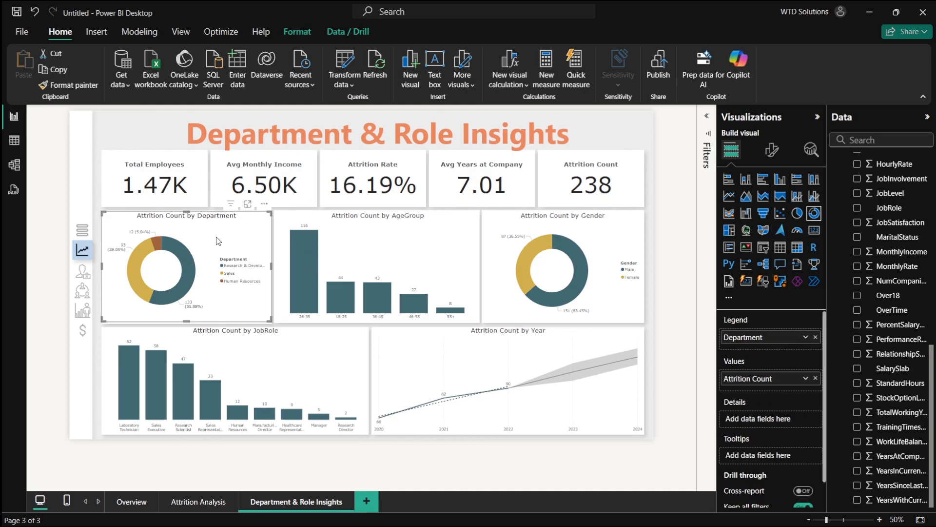
key("alt+Tab")
scroll(417, 283, "down", 2)
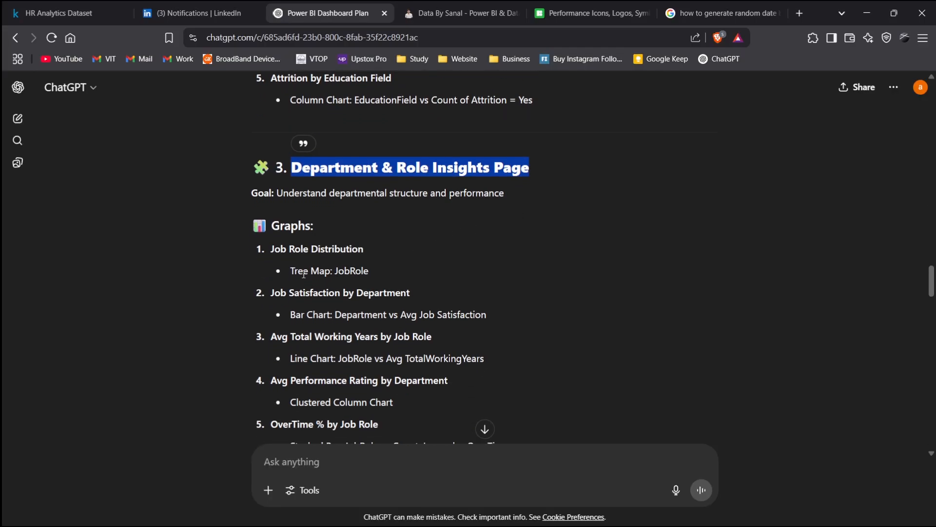
left_click_drag(273, 251, 380, 253)
left_click(458, 271)
key("alt+Tab")
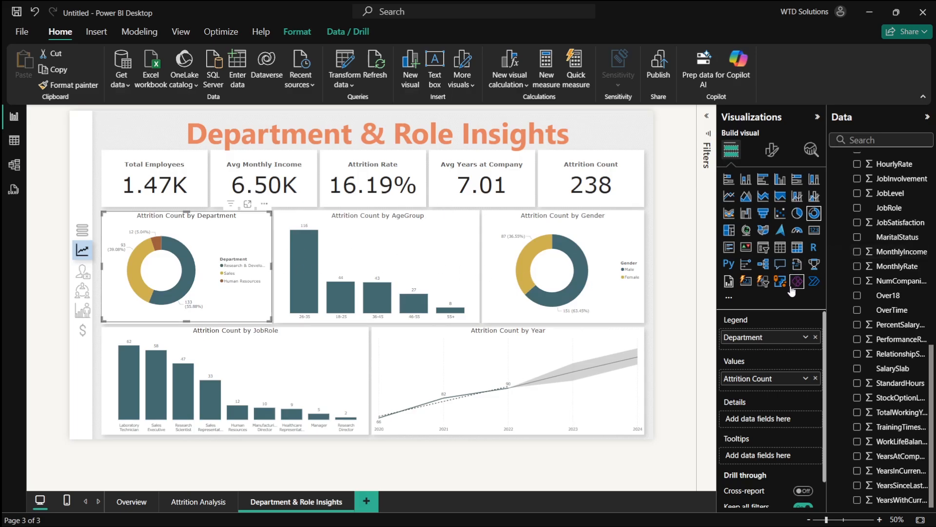
- Change the department donut chart into a treemap and remove Attrition Count from it
left_click(729, 229)
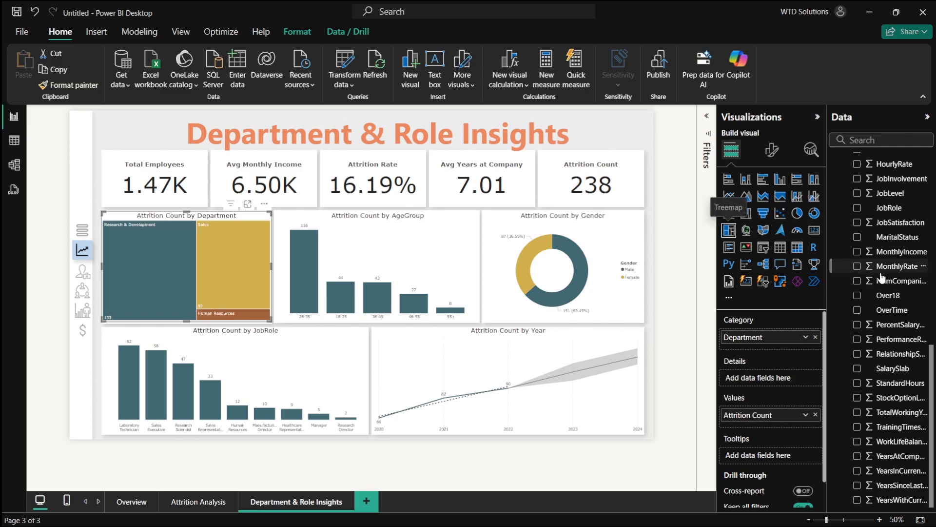
scroll(907, 295, "up", 5)
scroll(907, 295, "up", 1)
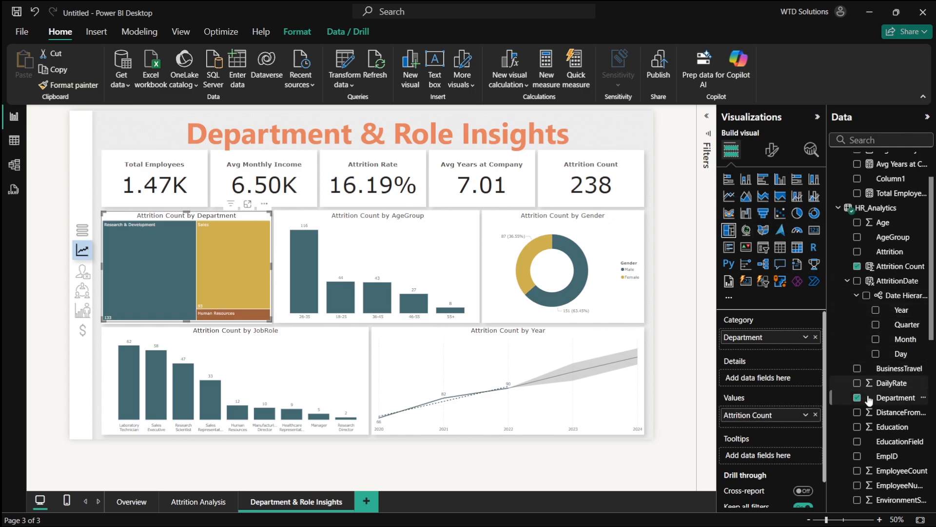
left_click(857, 267)
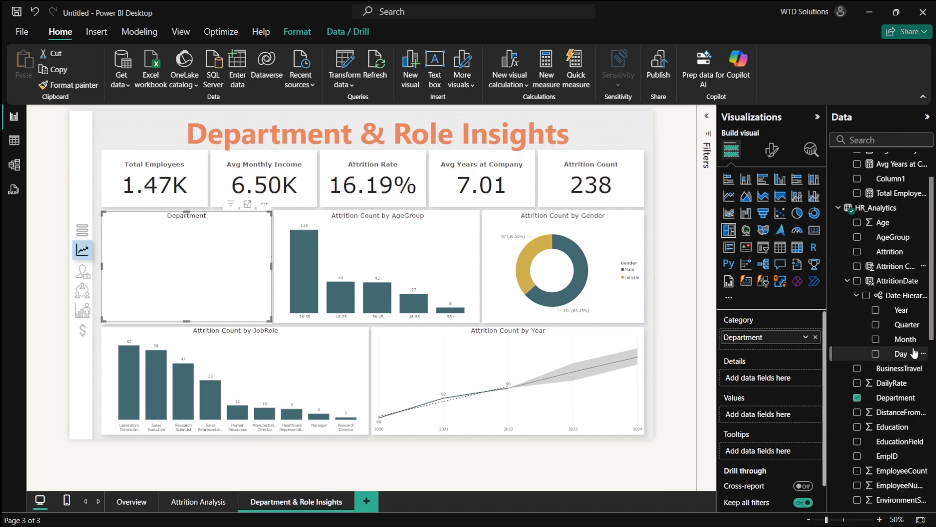
left_click(847, 281)
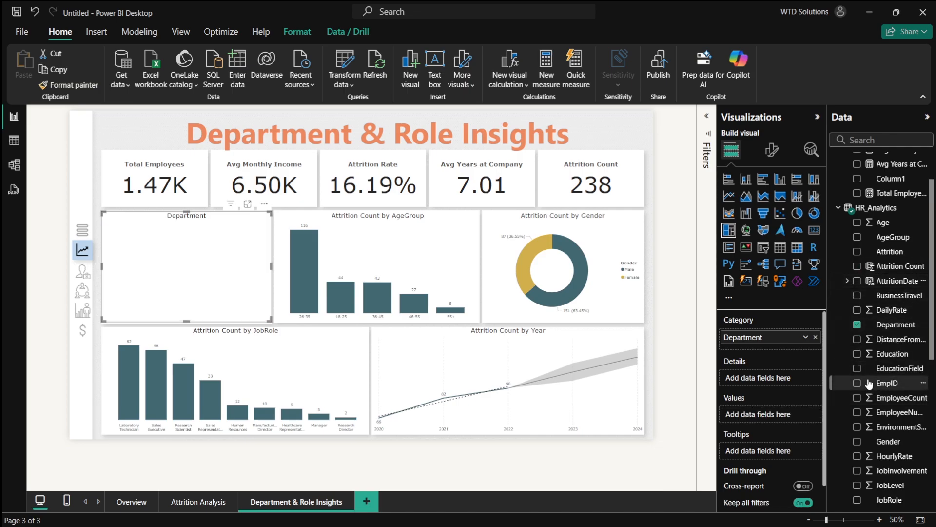
- Add JobRole as the treemap's details and Total Employees as its values
scroll(865, 424, "down", 1)
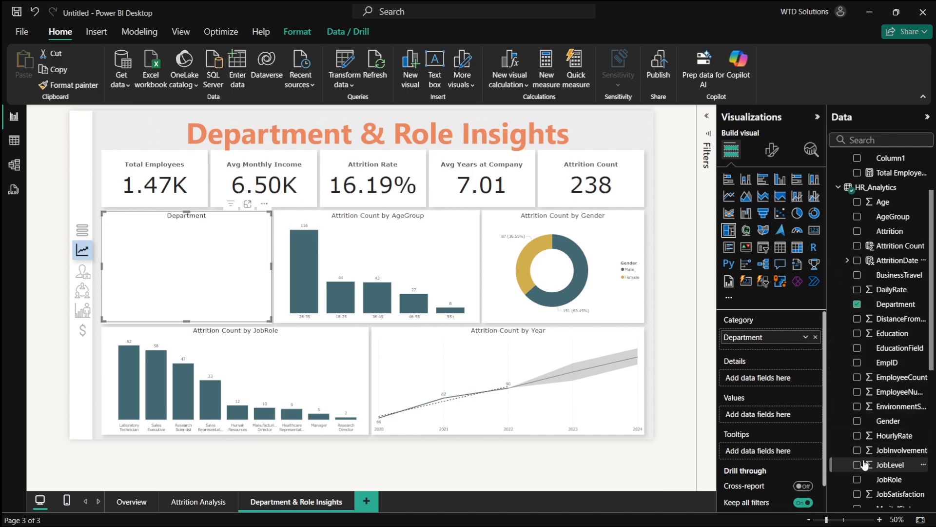
left_click(857, 480)
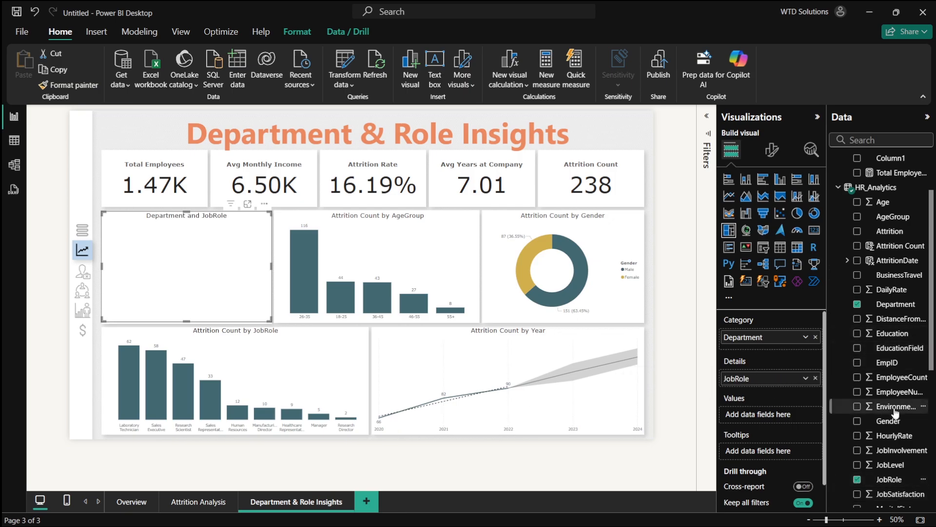
left_click(857, 305)
left_click(857, 304)
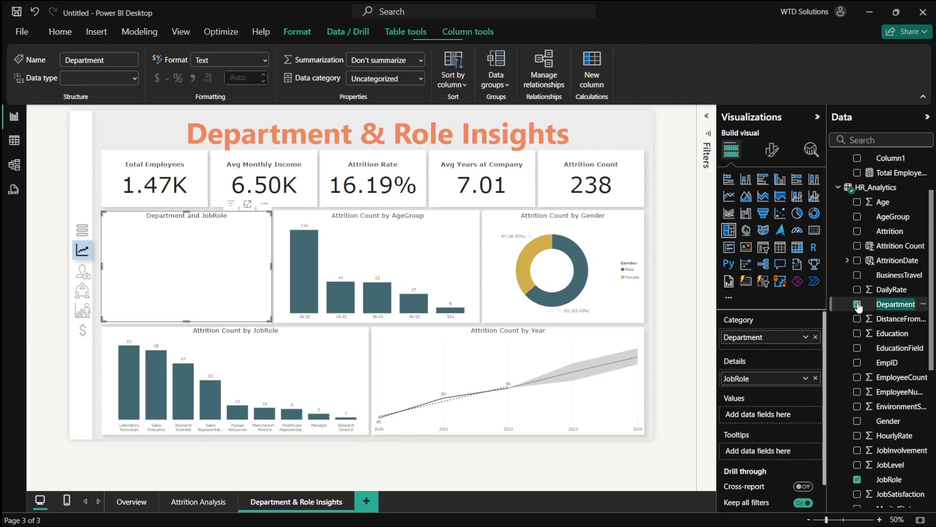
scroll(871, 249, "up", 3)
left_click(857, 248)
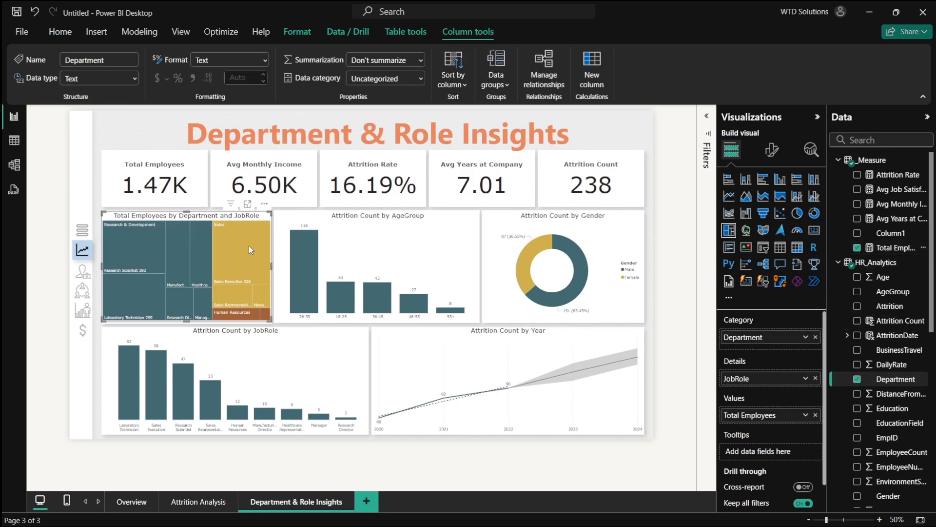
- Convert the treemap into a stacked column chart of Total Employees by Department with a JobRole legend
scroll(243, 230, "up", 5, "ctrl")
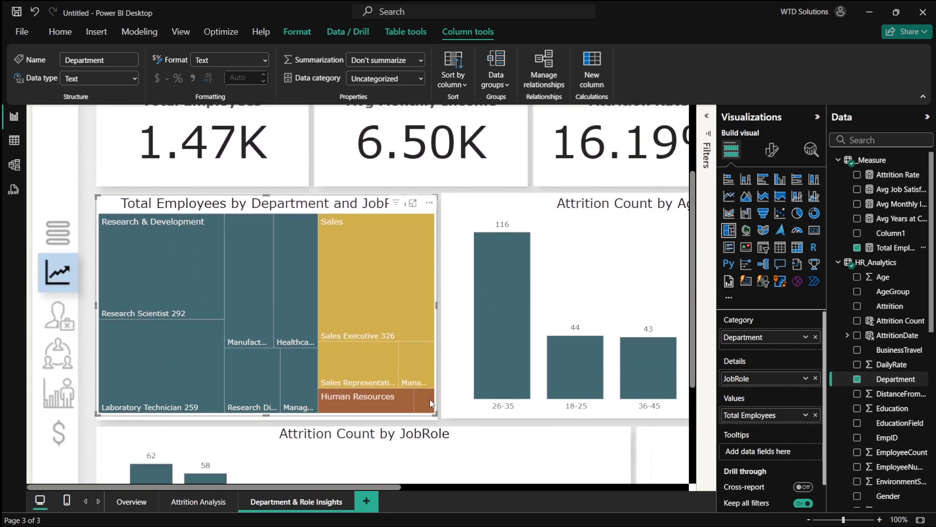
mouse_move(430, 400)
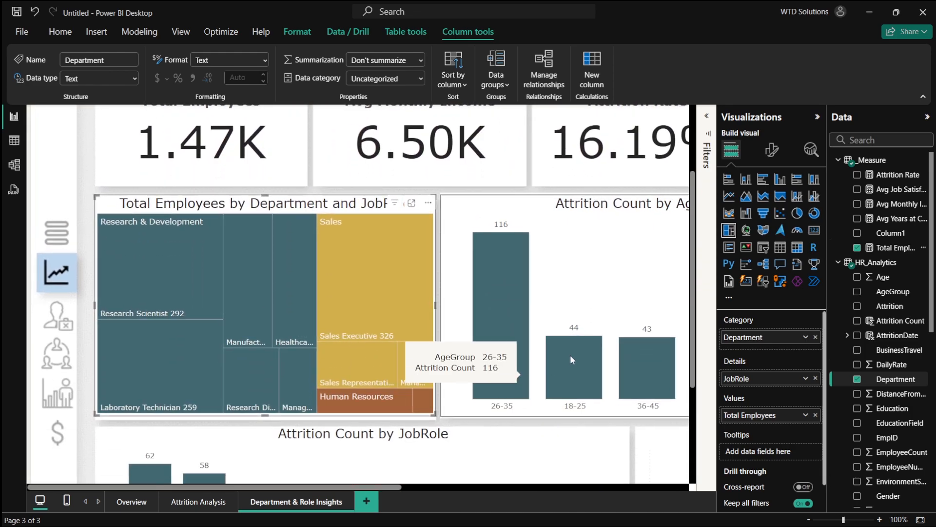
left_click(752, 181)
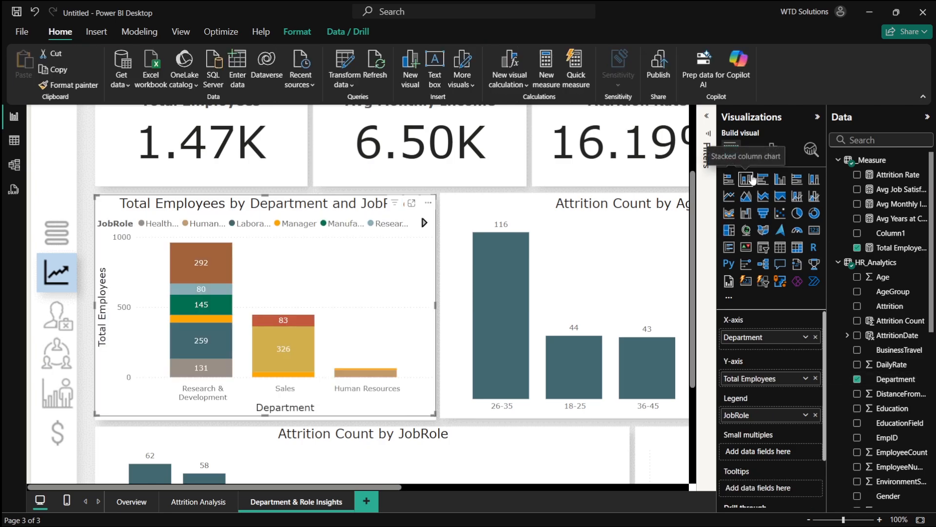
left_click(767, 180)
left_click(729, 179)
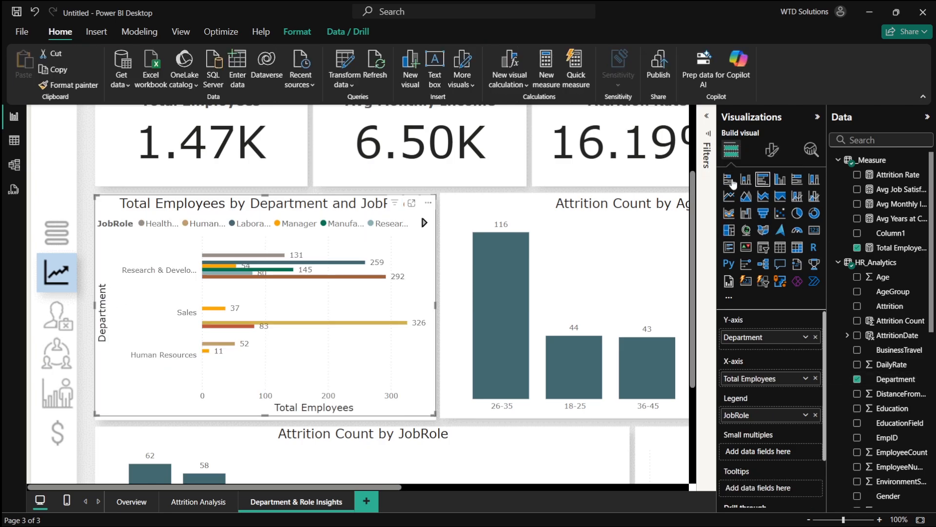
left_click(748, 180)
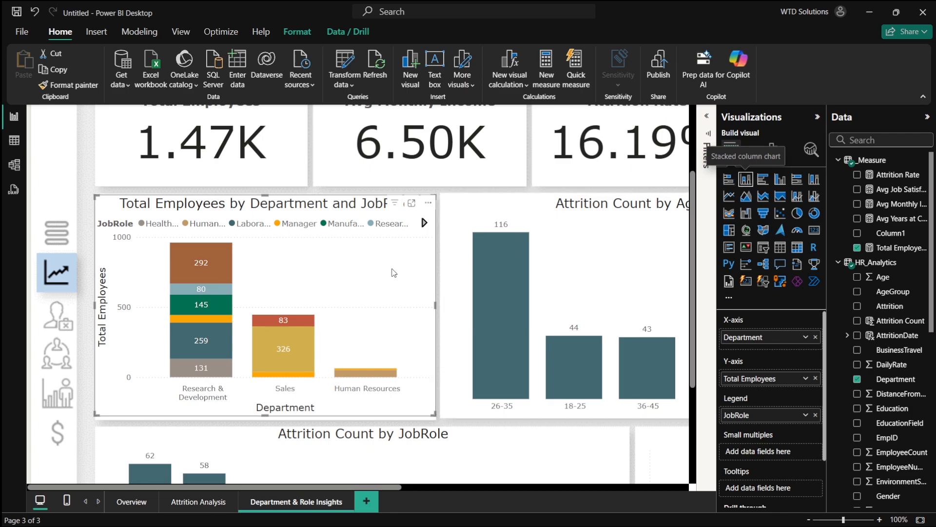
mouse_move(207, 262)
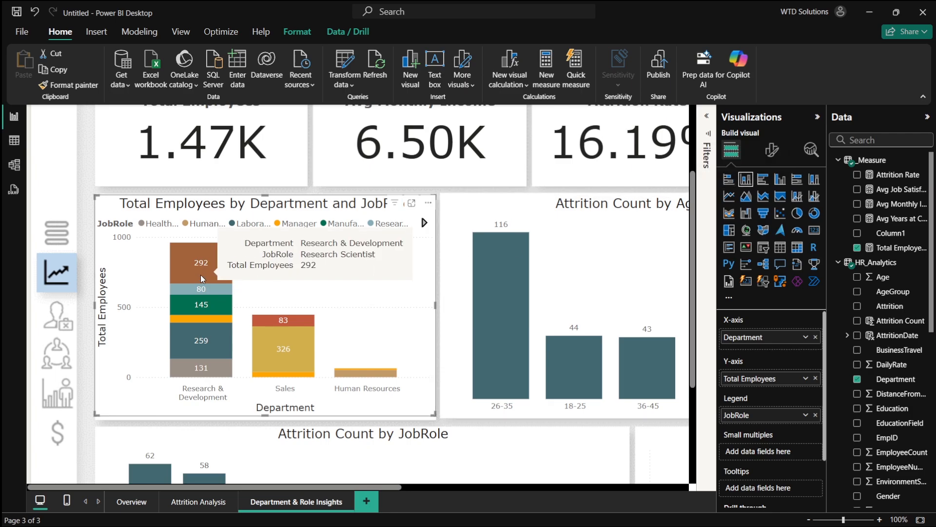
mouse_move(204, 335)
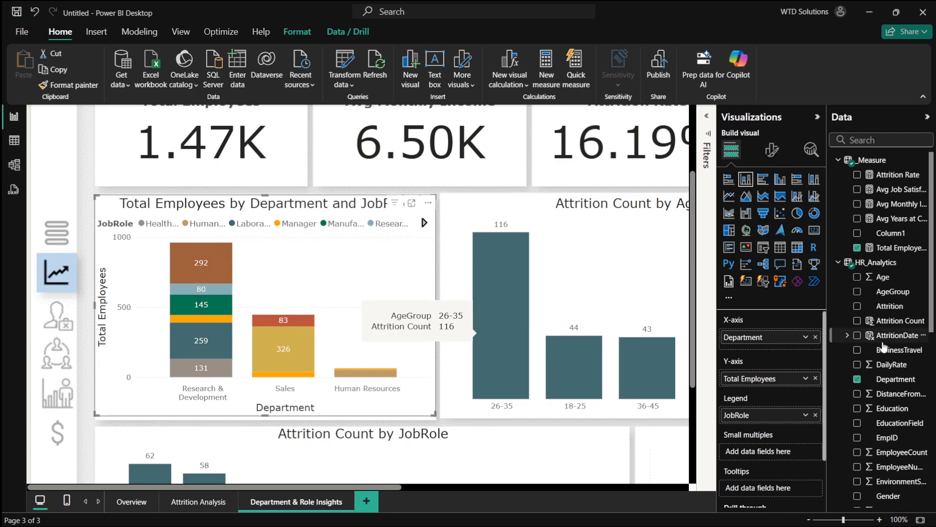
scroll(885, 370, "down", 5)
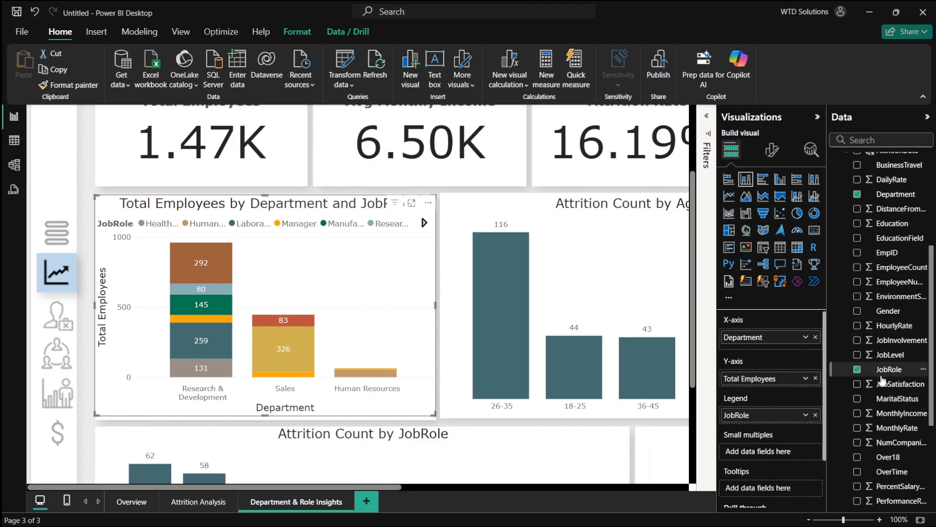
key("alt+Tab")
key("alt+Tab")
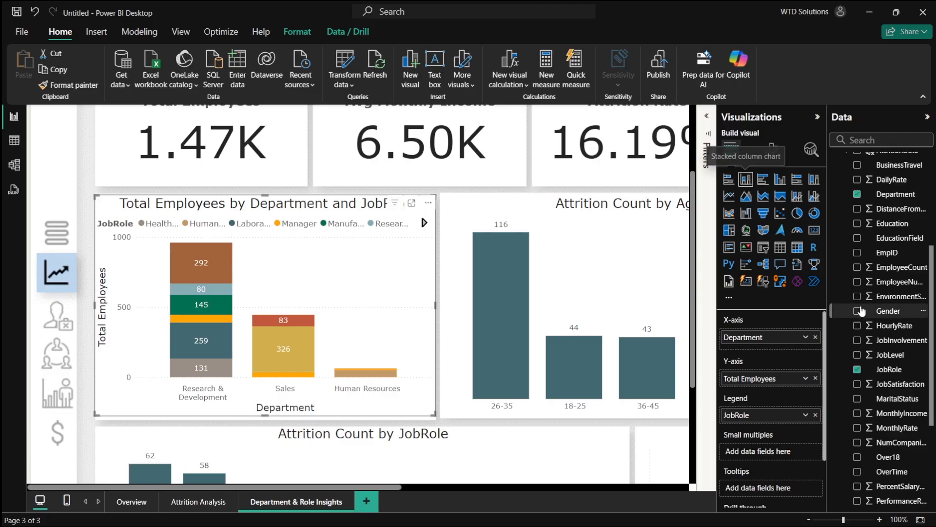
key("alt+Tab")
key("alt+Tab")
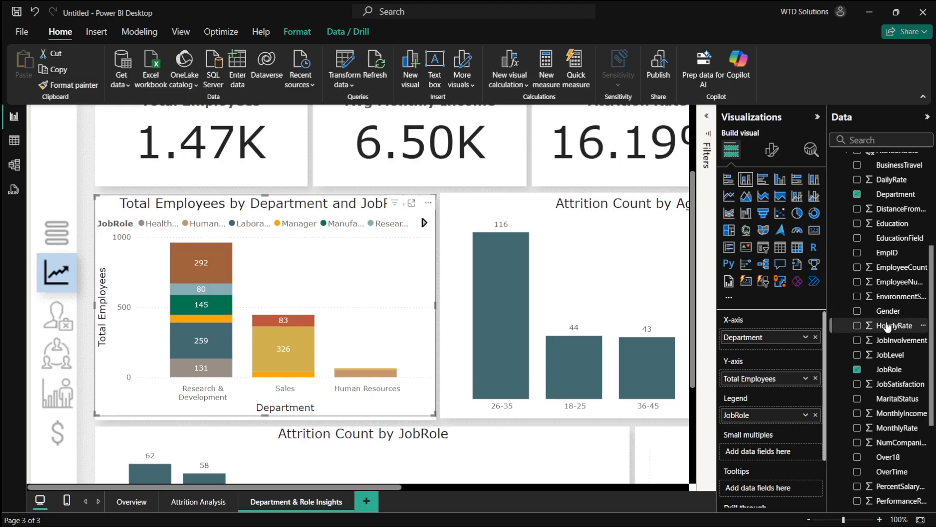
scroll(885, 367, "up", 5)
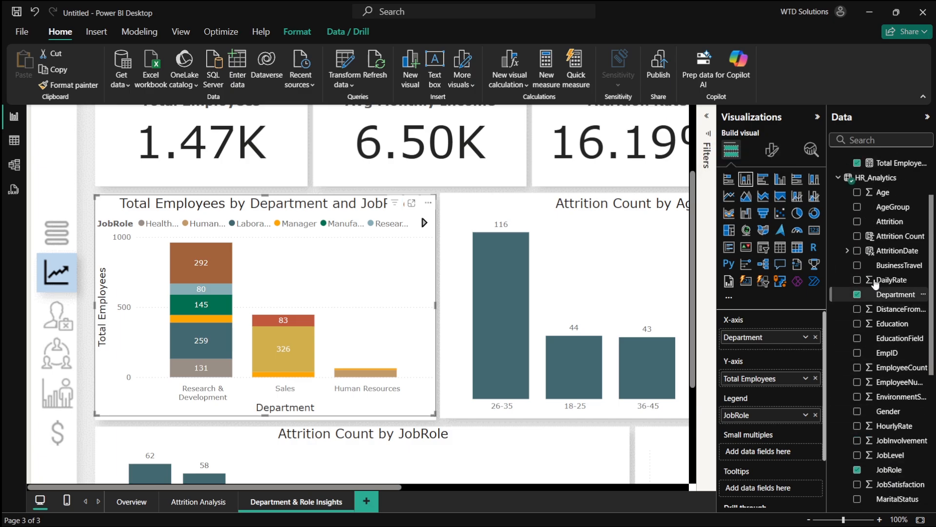
scroll(871, 330, "up", 1)
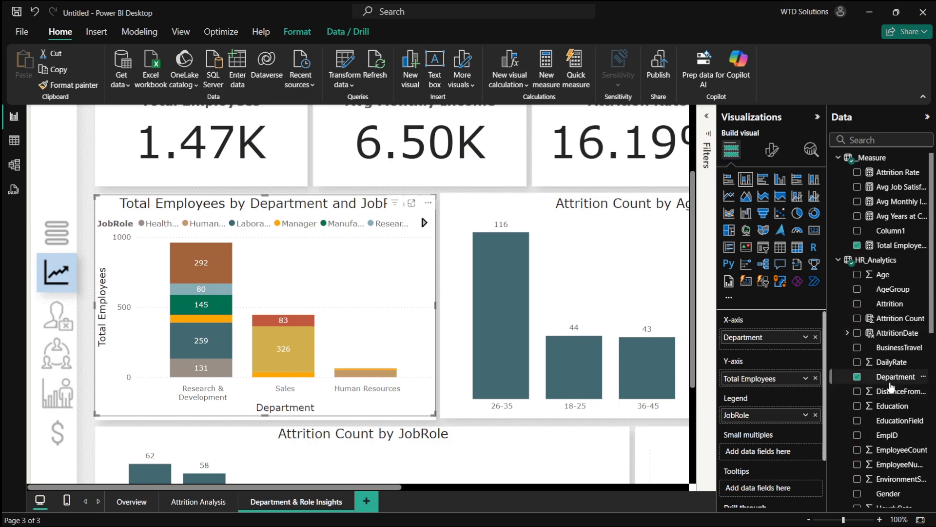
left_click(857, 377)
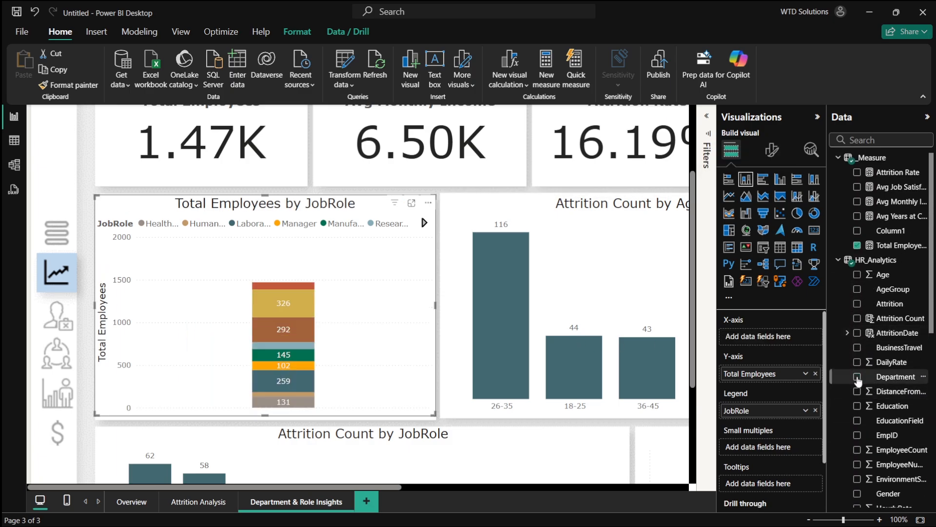
left_click(857, 377)
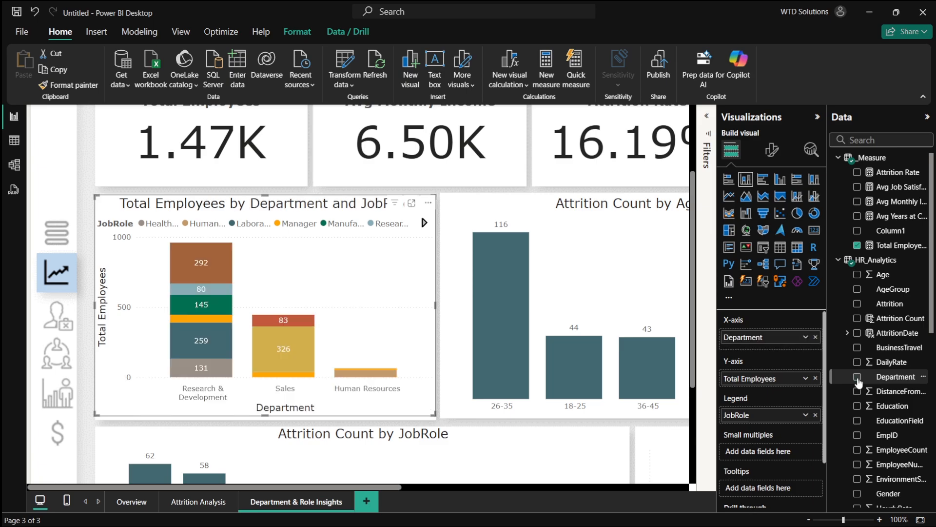
left_click(857, 245)
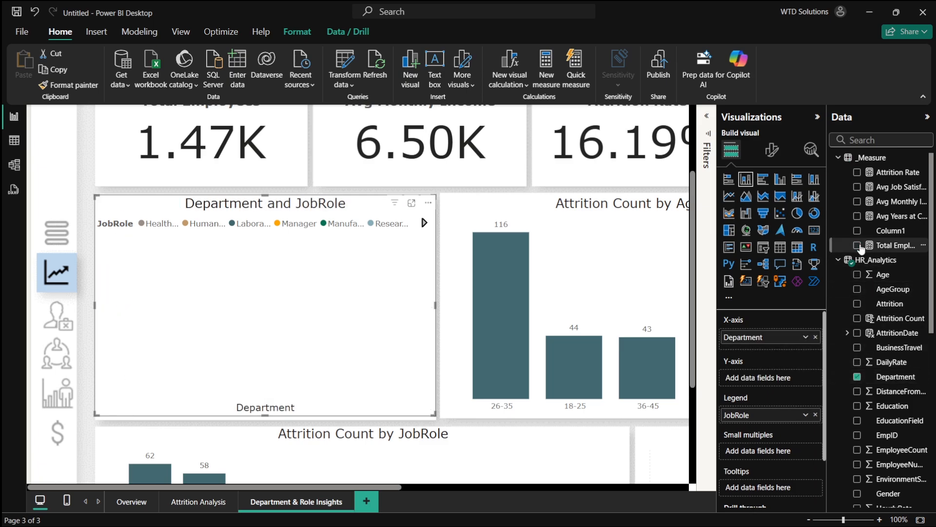
left_click(858, 245)
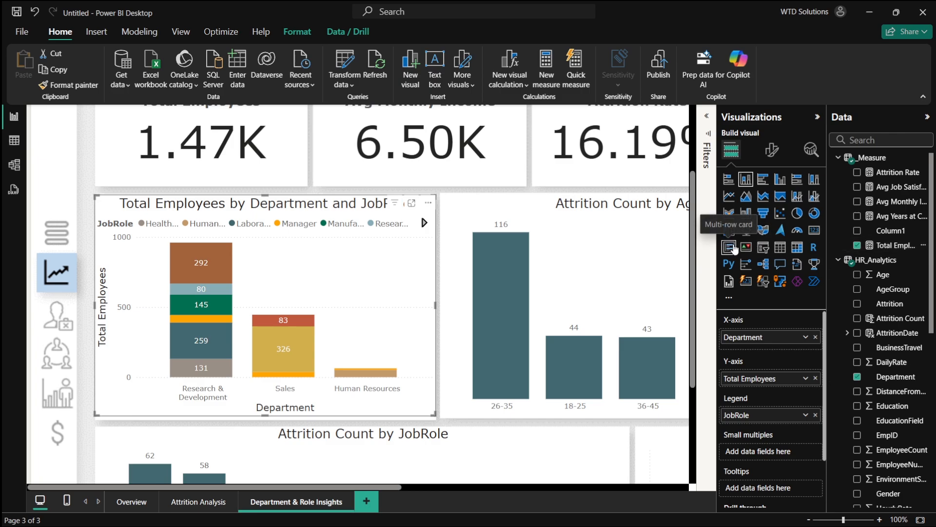
- Switch the Total Employees by Department and JobRole chart back to a treemap visual
left_click(781, 183)
left_click(797, 181)
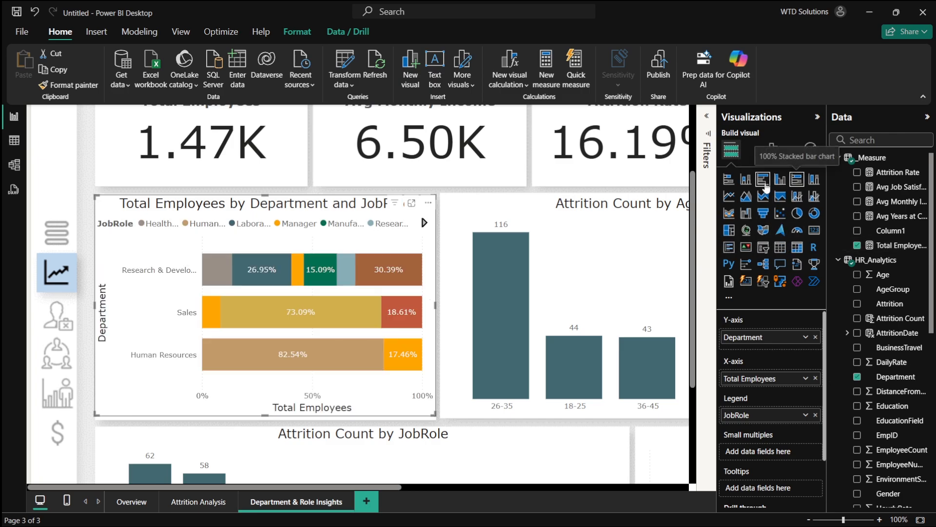
left_click(765, 185)
left_click(747, 185)
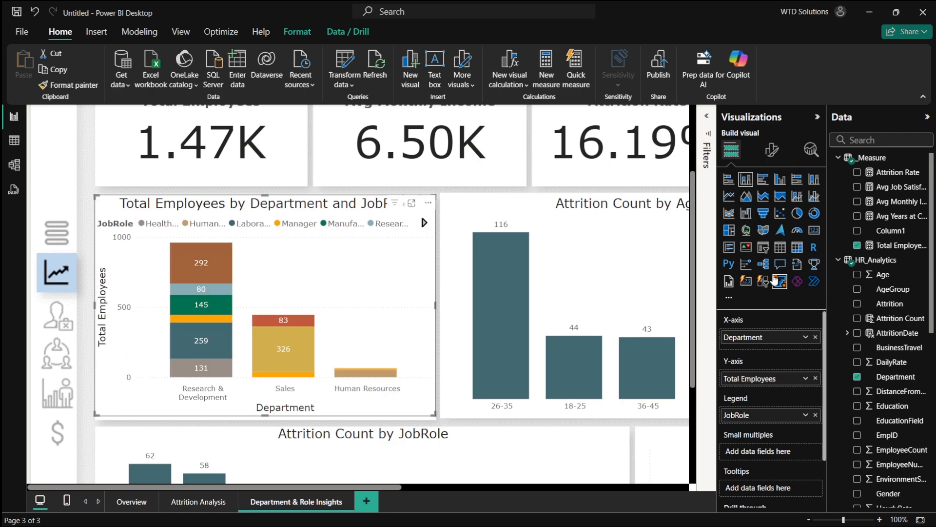
left_click(729, 231)
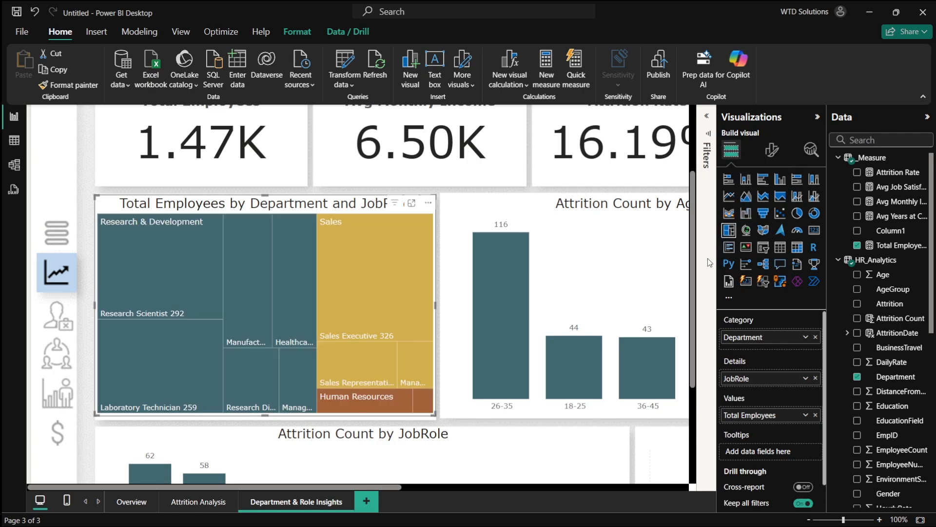
- Swap positions so the Attrition Count by JobRole chart sits above and the treemap sits below
scroll(422, 315, "down", 5)
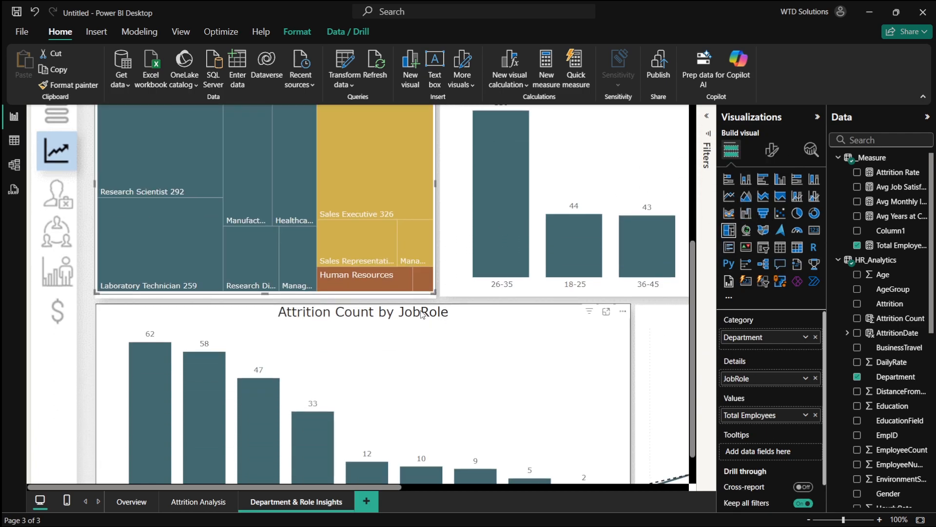
scroll(392, 258, "down", 2)
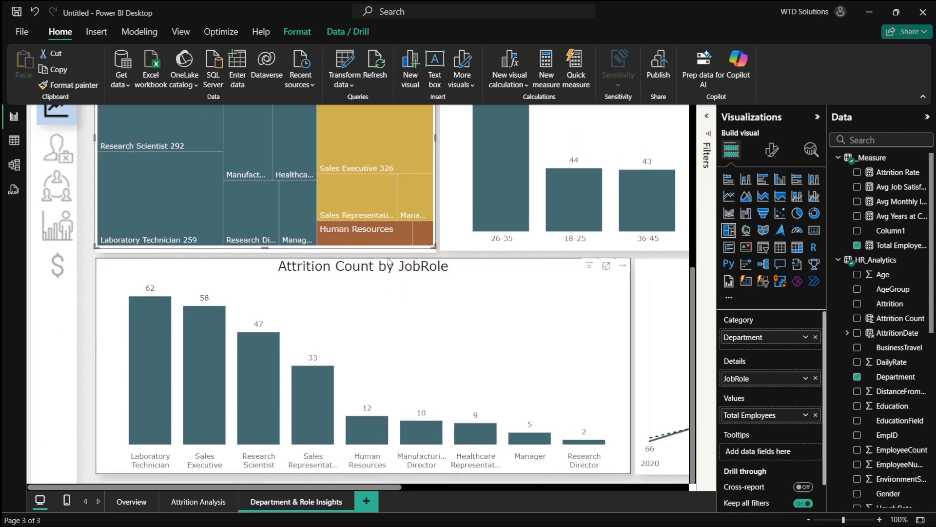
left_click(391, 313)
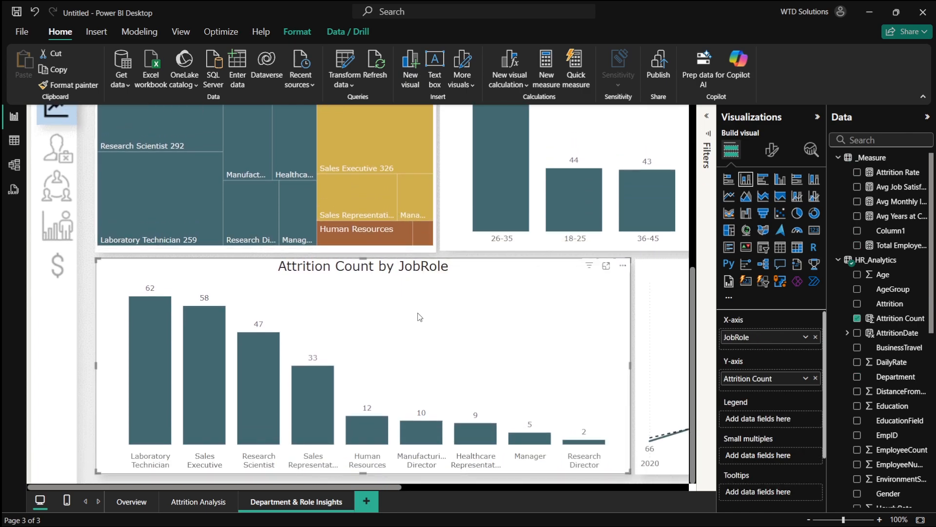
left_click_drag(392, 324, 570, 190)
left_click_drag(222, 193, 221, 435)
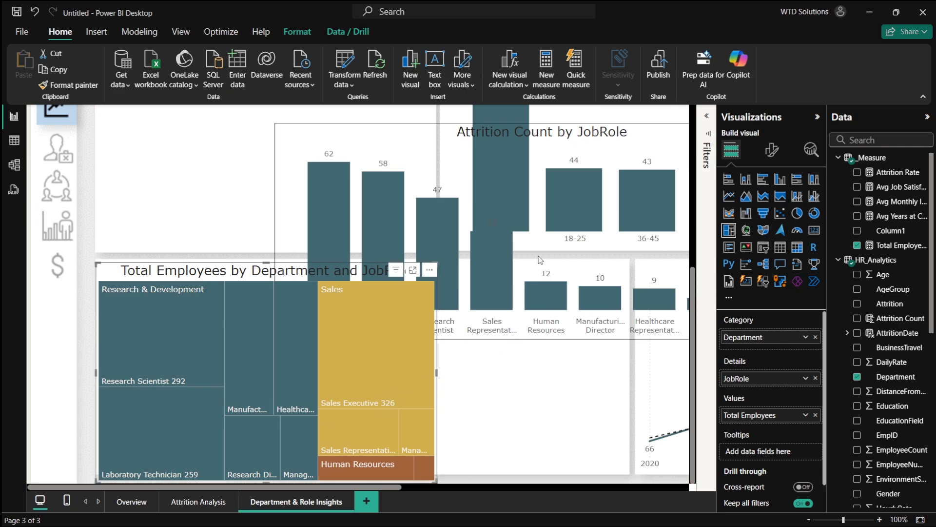
- Resize the treemap to be wider across the lower row of the page
left_click(541, 260)
left_click(293, 380)
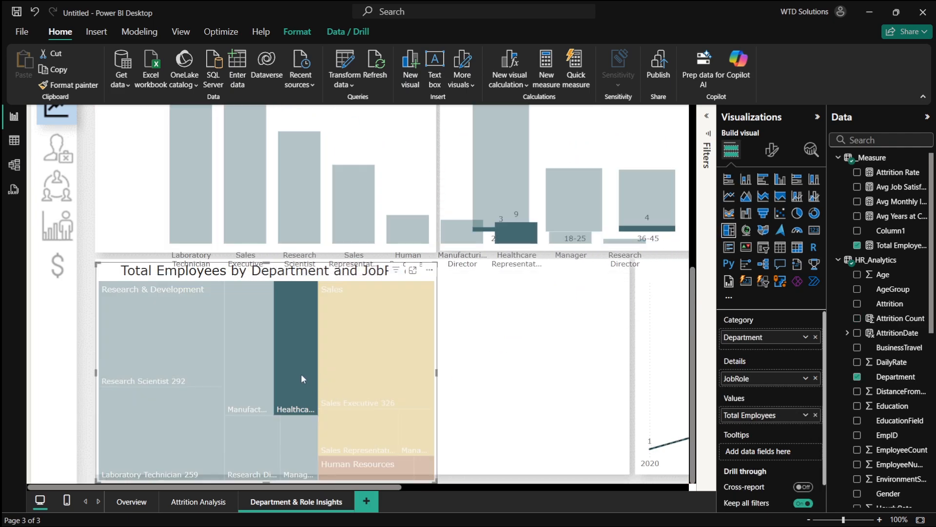
left_click(302, 376)
left_click_drag(268, 482, 267, 472)
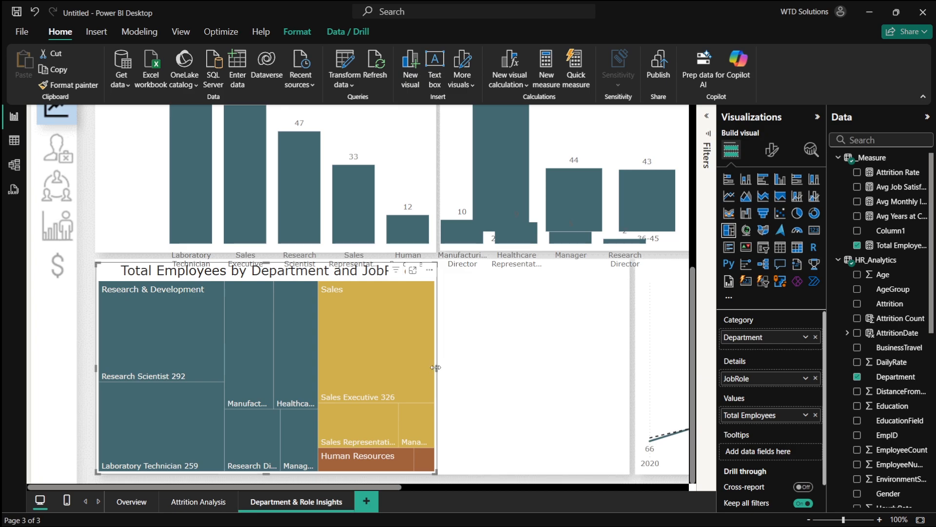
left_click_drag(437, 372, 628, 376)
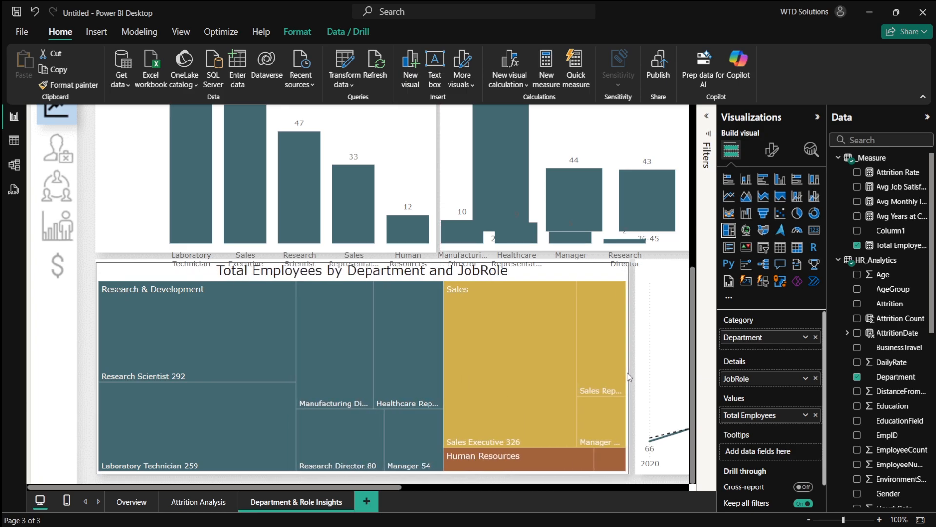
left_click(604, 465)
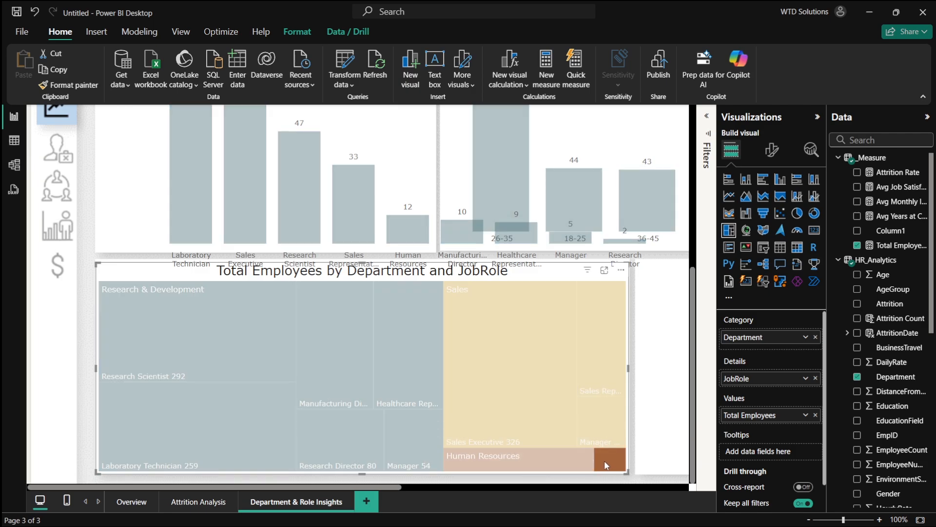
left_click(607, 465)
- Shrink the Attrition Count by JobRole chart to fit the first slot of the upper chart row
scroll(514, 286, "up", 1)
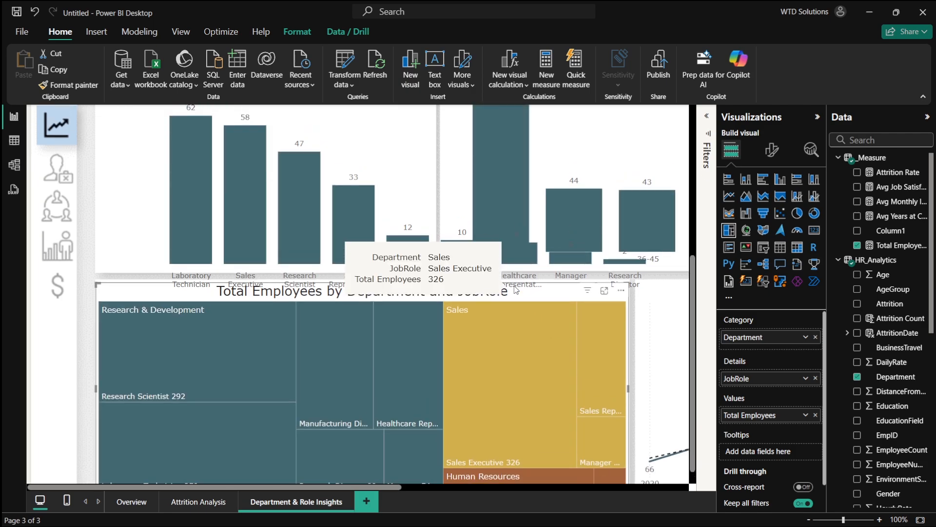
scroll(517, 292, "right", 3)
scroll(518, 293, "down", 5)
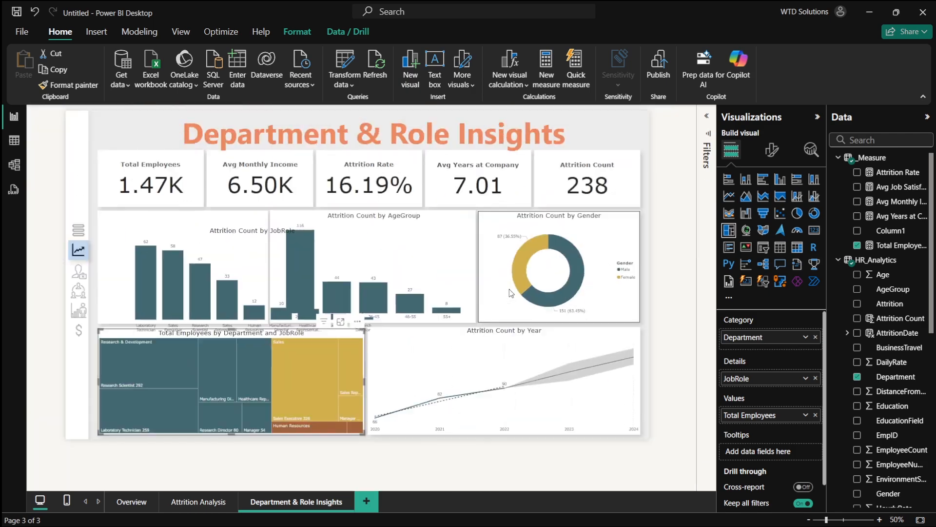
left_click(256, 283)
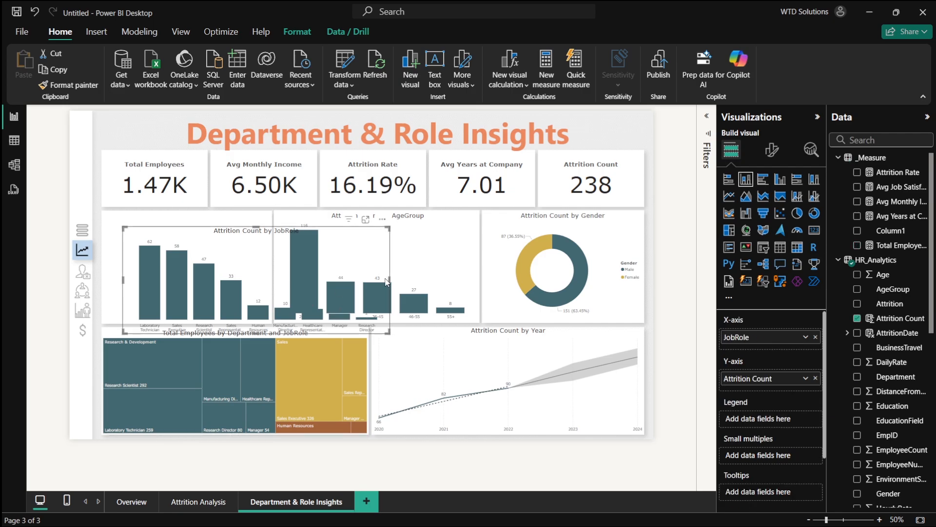
left_click_drag(390, 279, 279, 278)
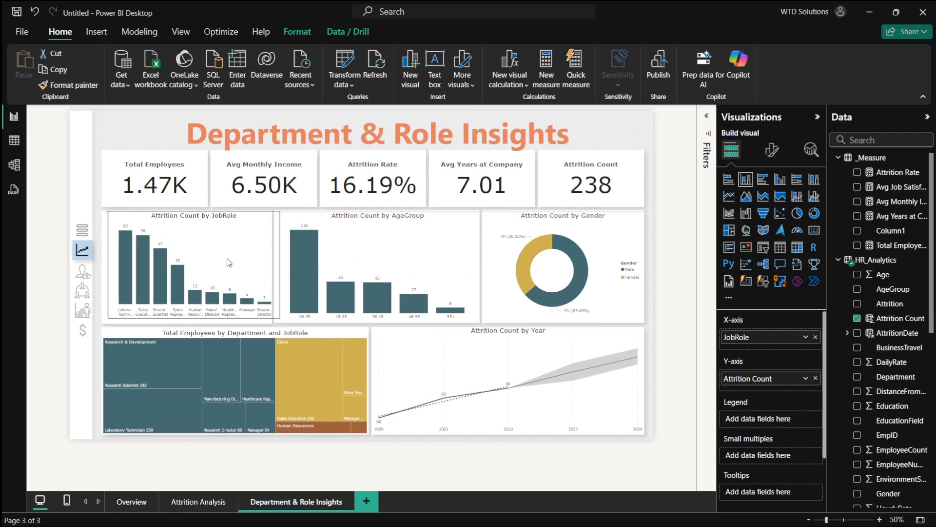
left_click_drag(225, 262, 222, 263)
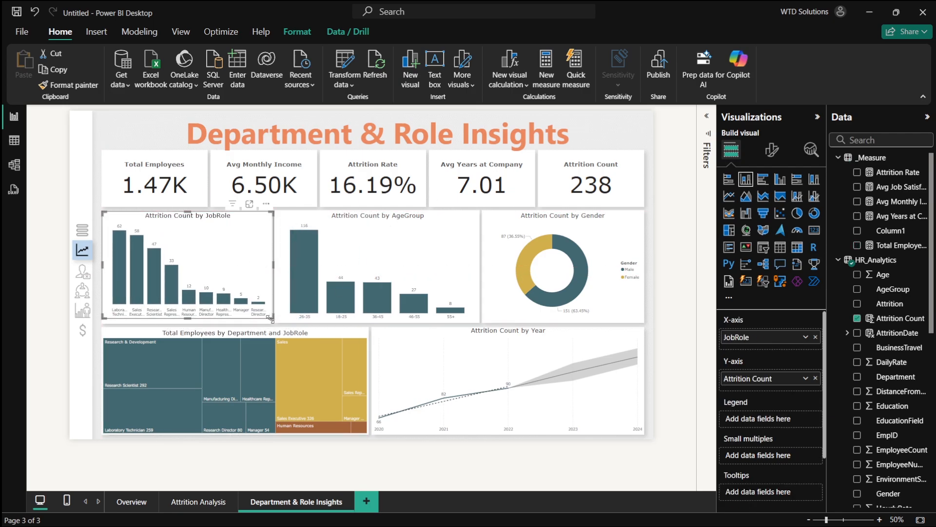
left_click_drag(271, 320, 393, 304)
- Rebuild the top-left chart as JobSatisfaction by Department, removing Attrition Count and JobRole from it
key("alt+Tab")
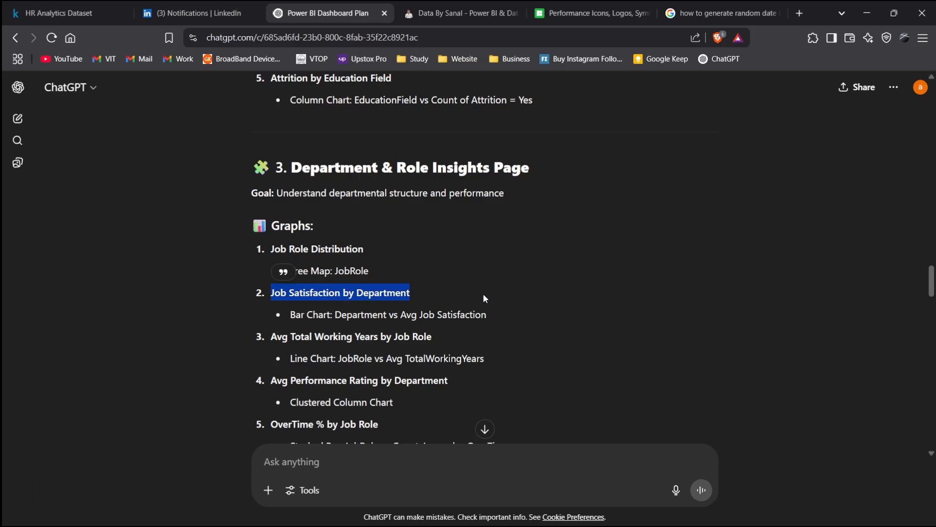
key("alt+Tab")
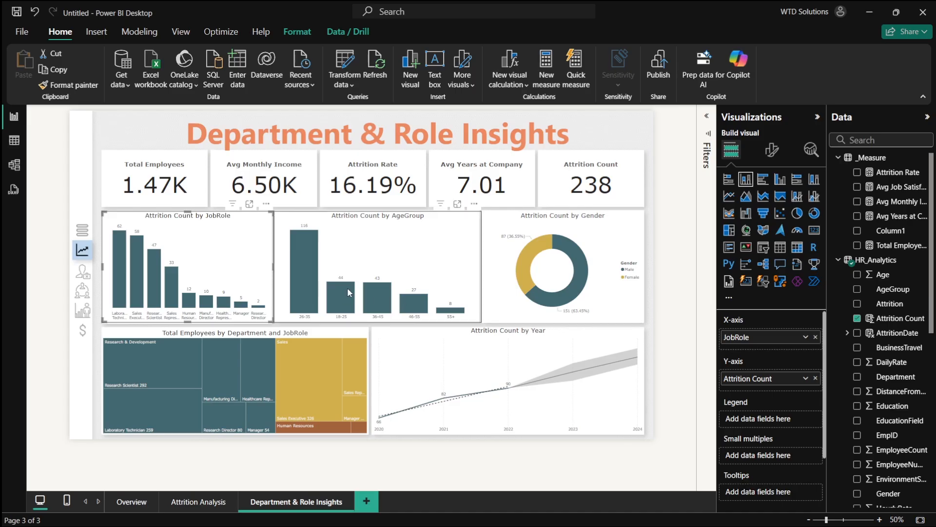
left_click(857, 318)
scroll(866, 390, "down", 3)
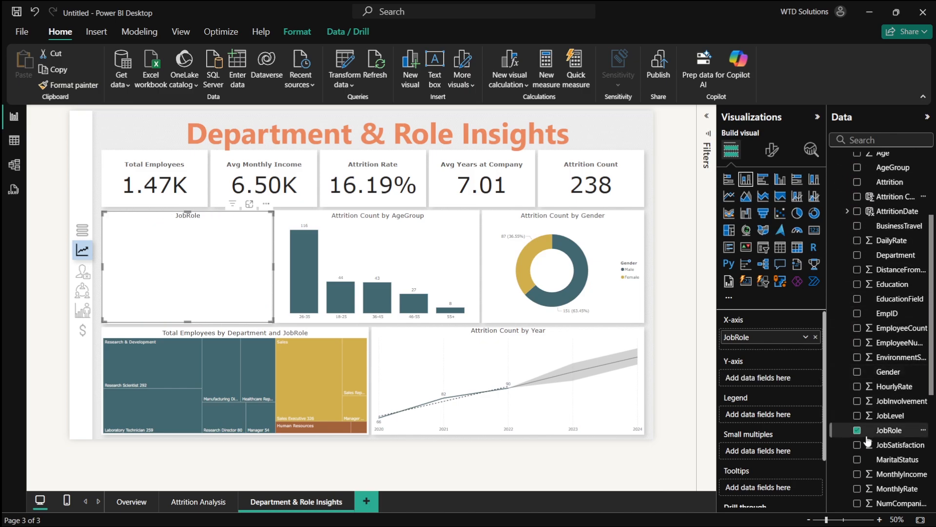
left_click(858, 430)
left_click(857, 444)
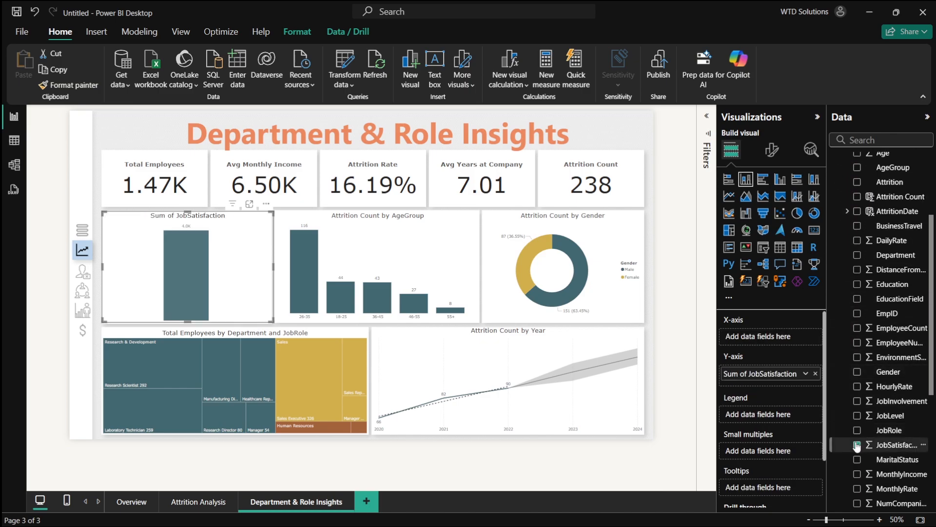
scroll(861, 414, "up", 3)
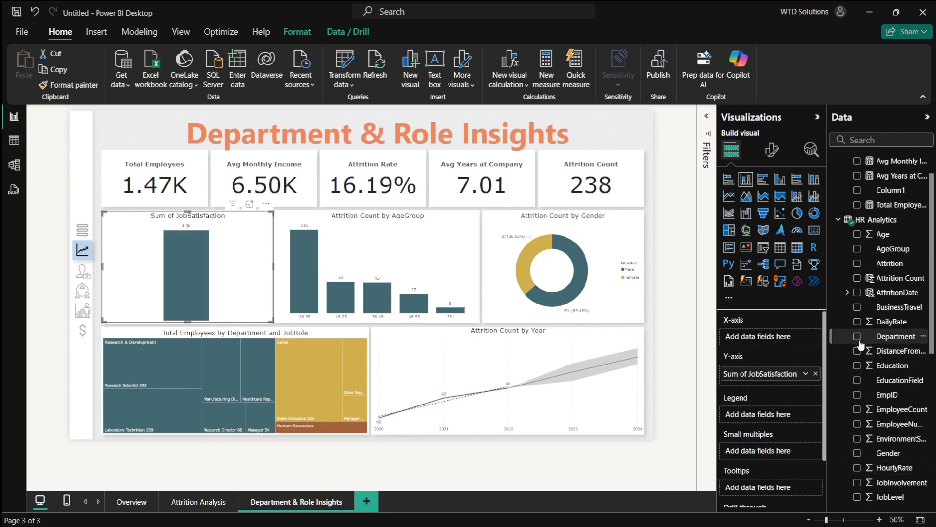
left_click(857, 336)
- Rename the top-left chart's JobSatisfaction value field to Job Satisfaction
scroll(873, 336, "up", 1)
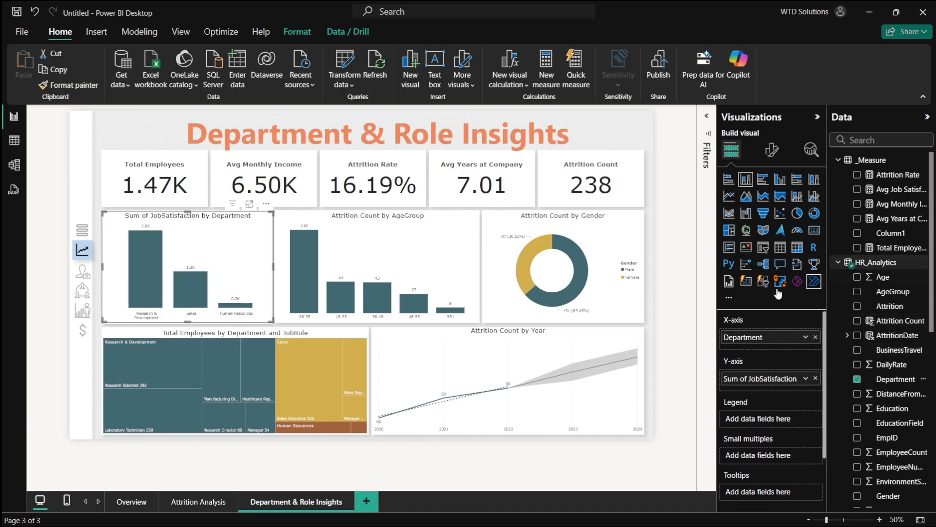
scroll(200, 288, "up", 4)
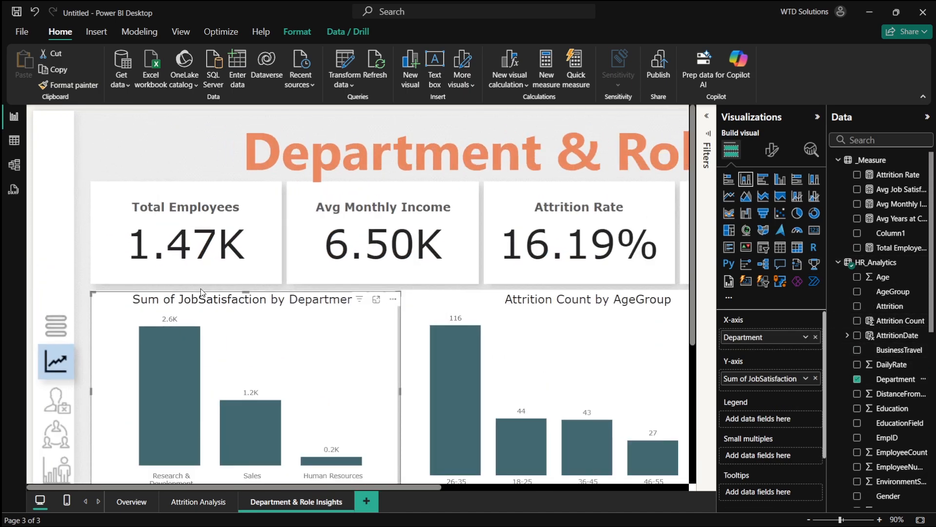
scroll(265, 349, "down", 2)
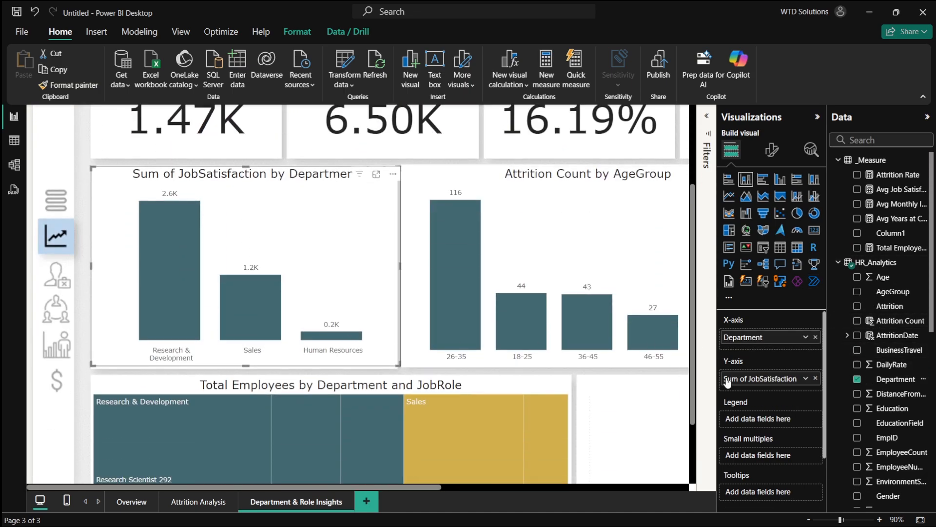
double_click(751, 379)
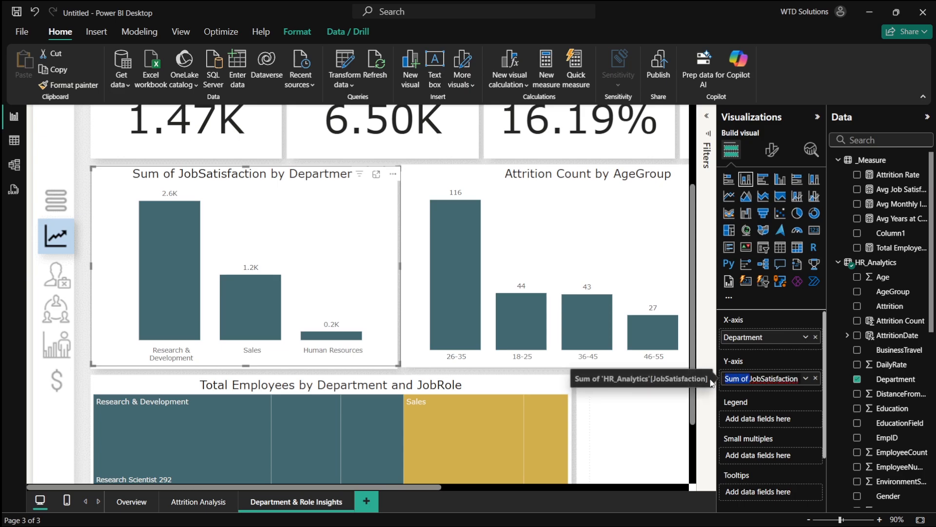
key("BackSpace")
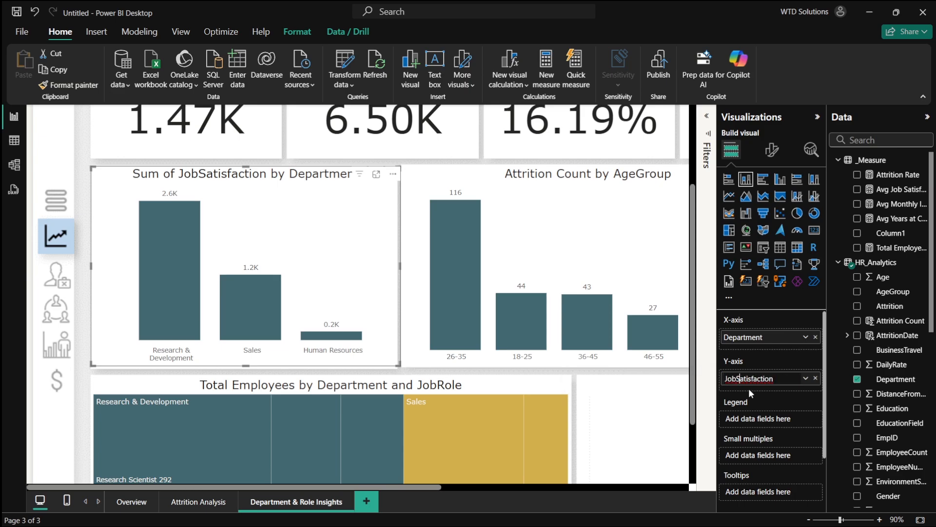
key("Return")
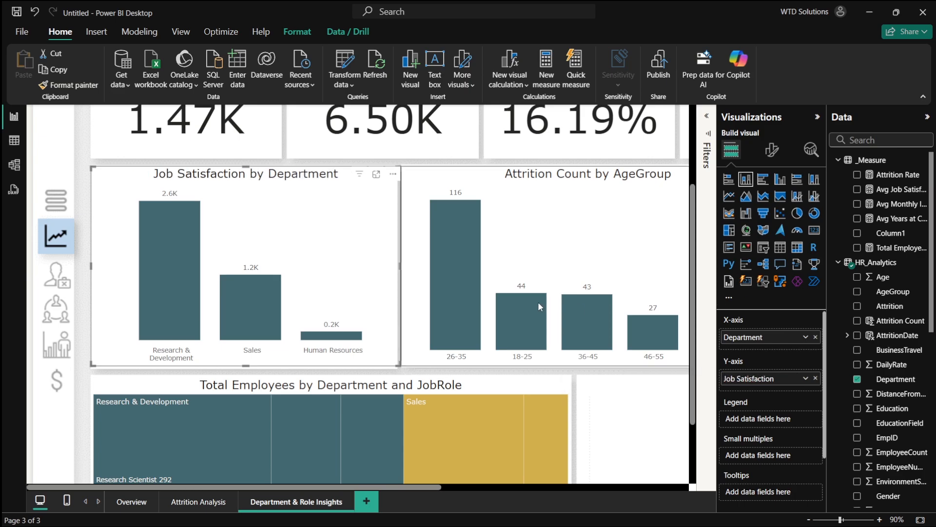
- Change the Job Satisfaction by Department chart into a donut chart
left_click(813, 213)
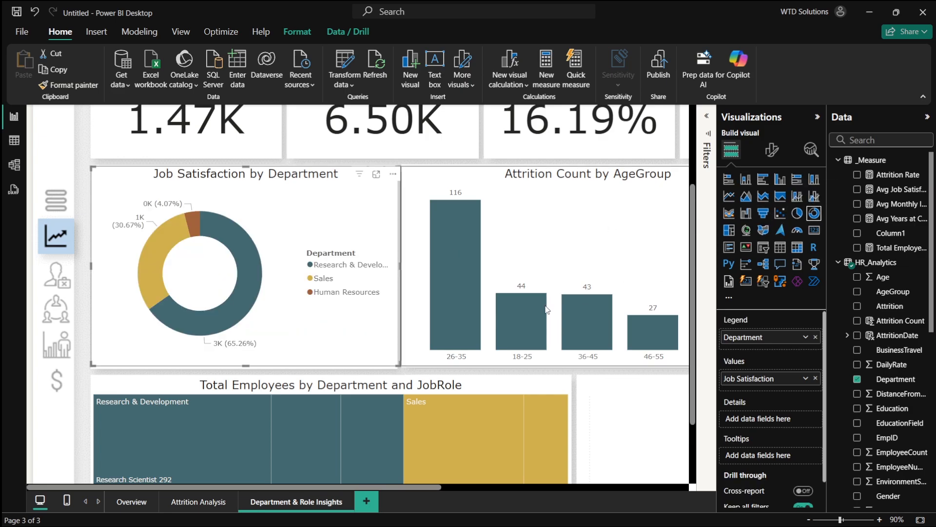
scroll(430, 292, "right", 6)
scroll(430, 291, "left", 6)
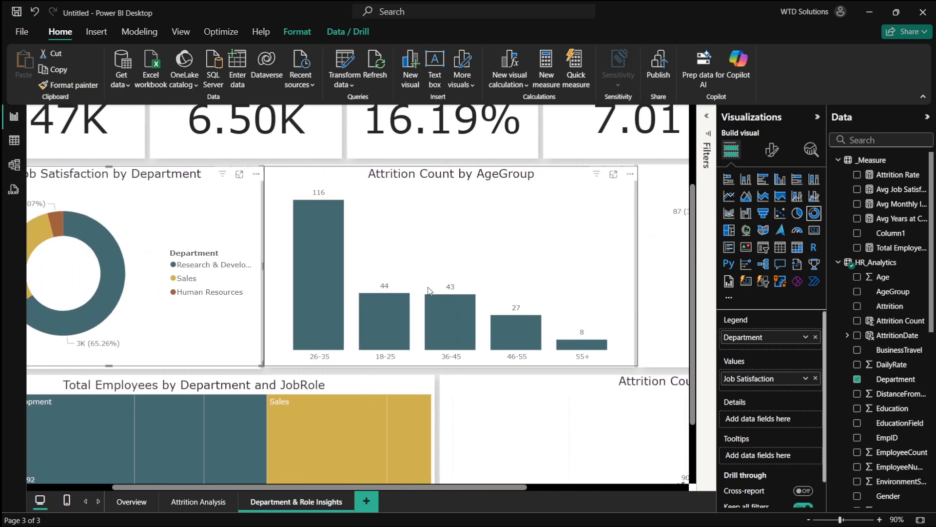
- Check the dashboard plan's Avg Total Working Years by Job Role chart specification in the browser
key("alt+Tab")
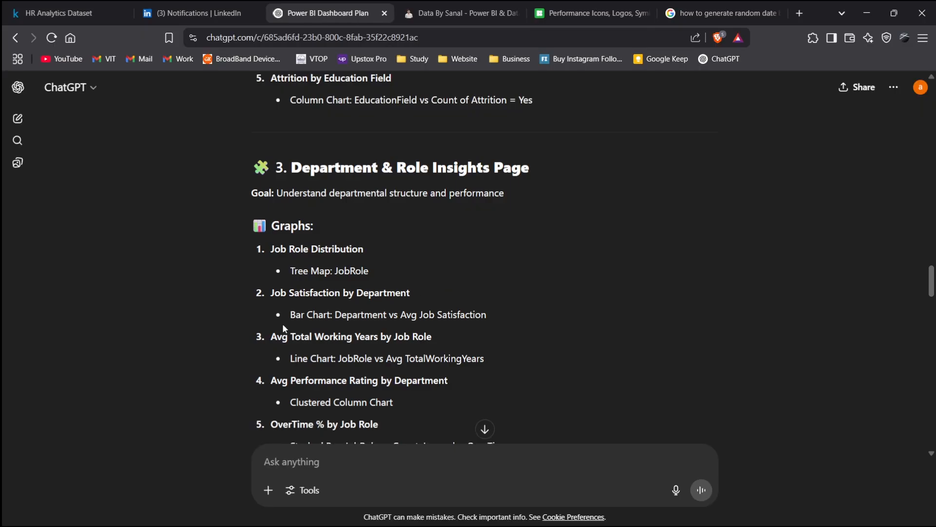
left_click_drag(278, 336, 478, 339)
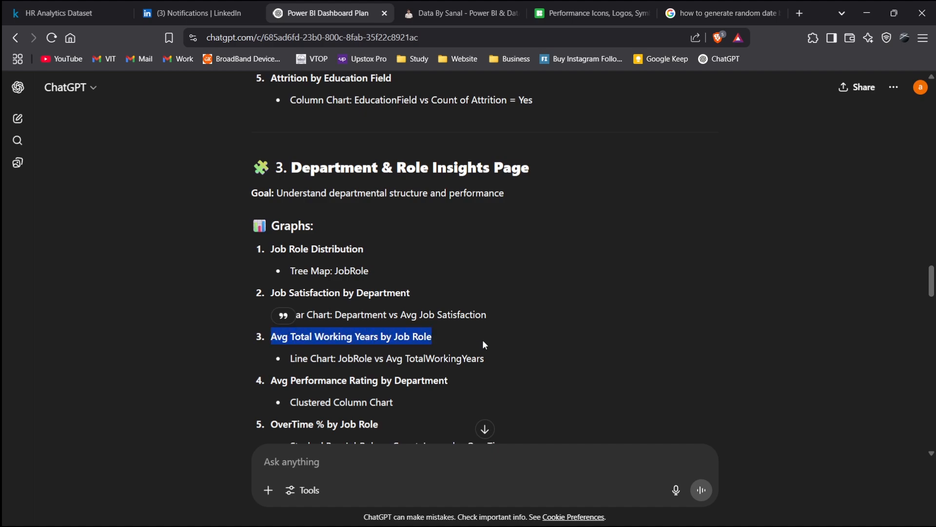
left_click(481, 341)
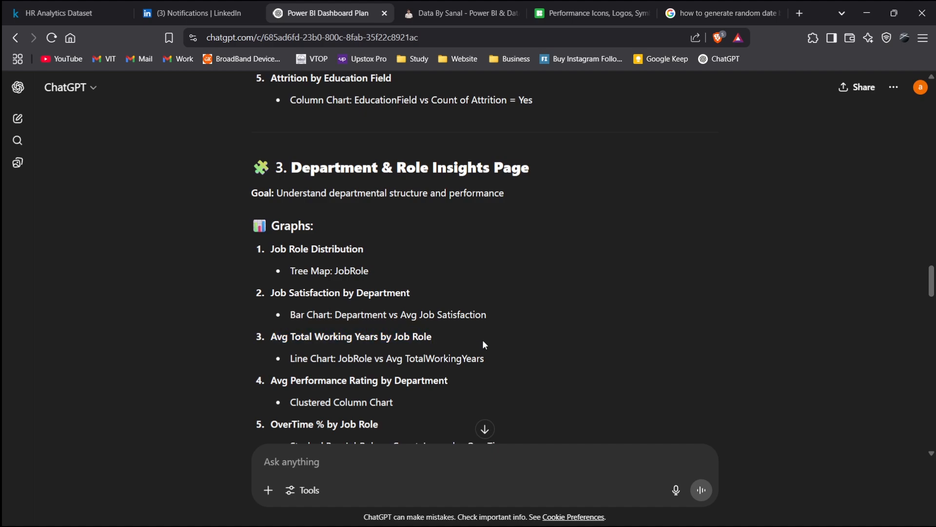
key("alt+Tab")
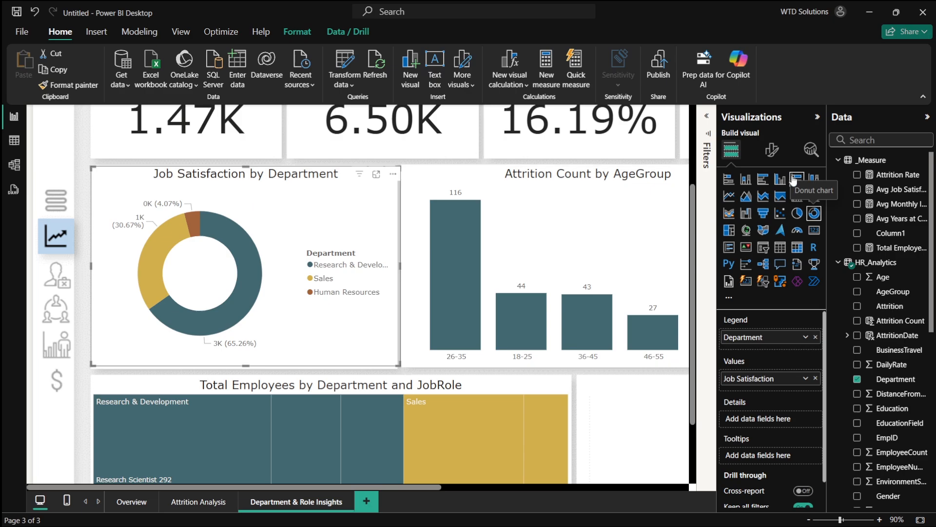
scroll(874, 165, "down", 4)
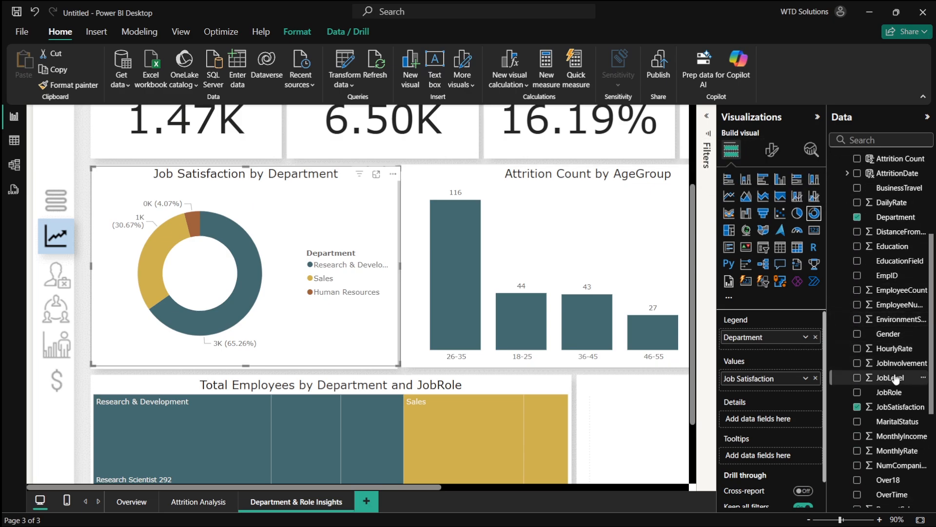
scroll(896, 379, "up", 3)
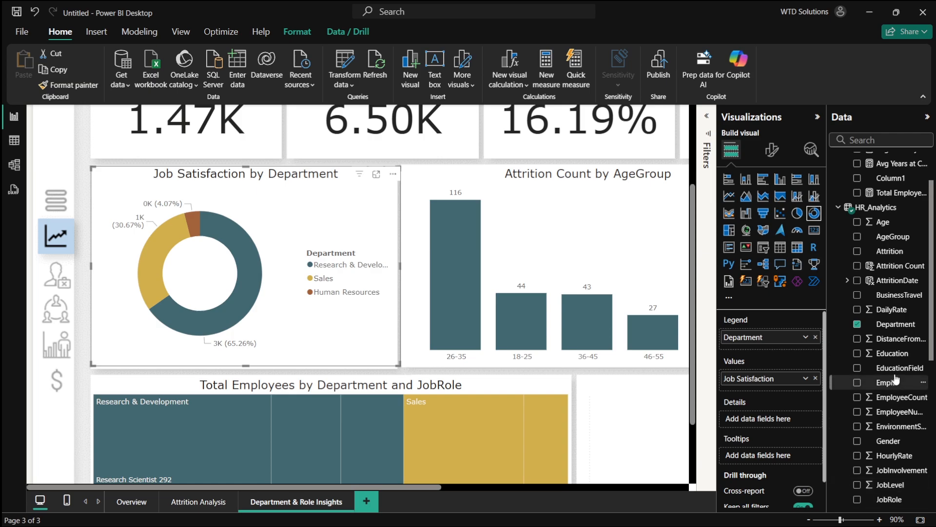
scroll(896, 380, "down", 6)
scroll(901, 408, "down", 2)
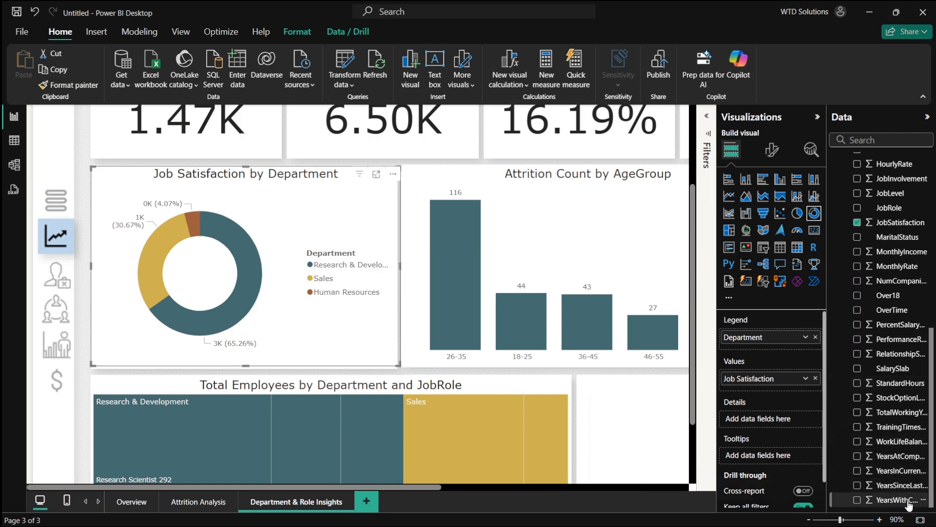
left_click(892, 459)
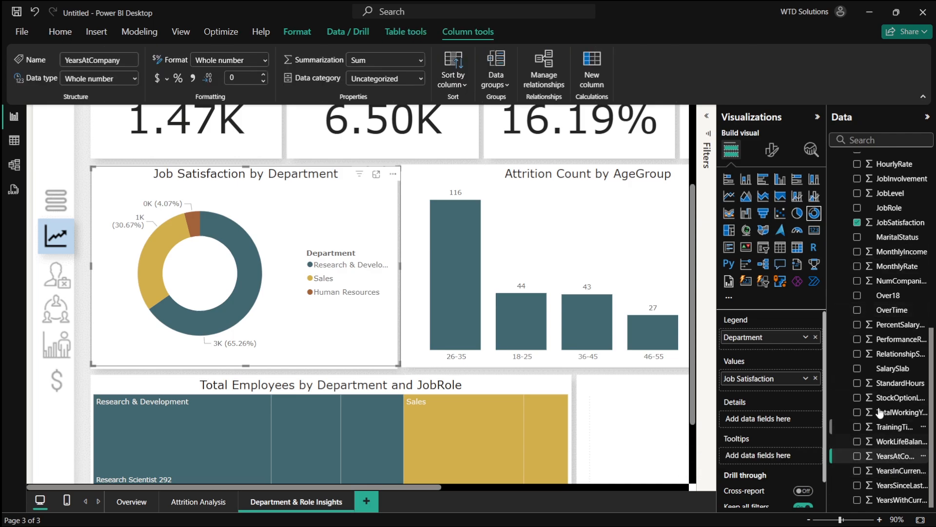
scroll(893, 324, "up", 3)
scroll(892, 324, "up", 5)
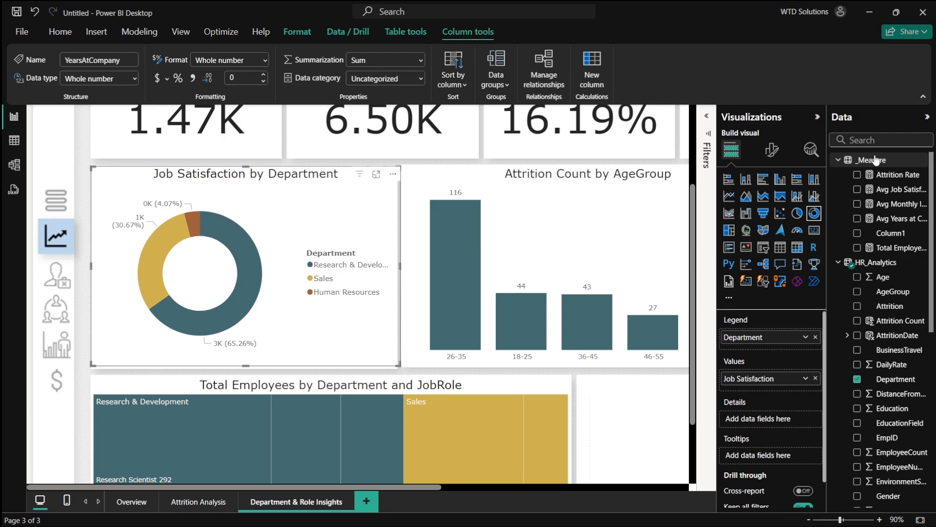
right_click(875, 158)
left_click(846, 178)
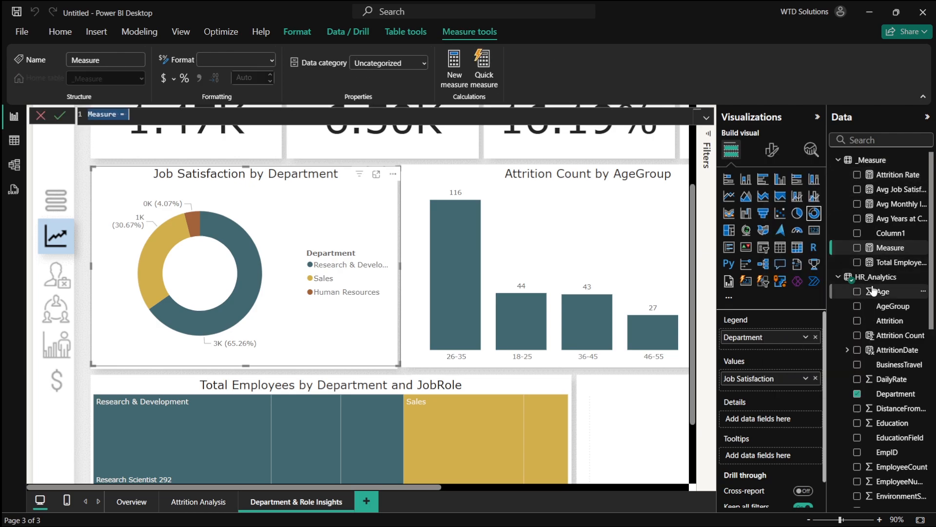
scroll(873, 291, "down", 6)
scroll(873, 291, "down", 3)
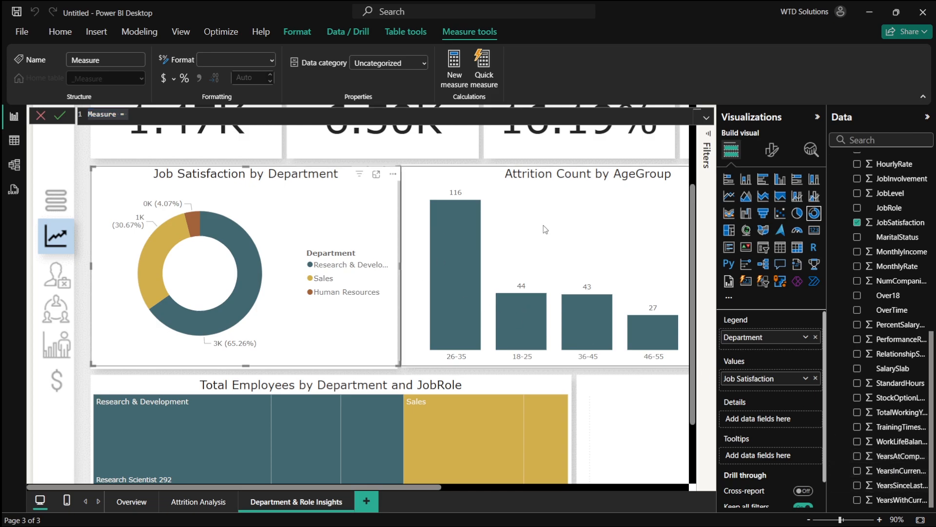
key("Escape")
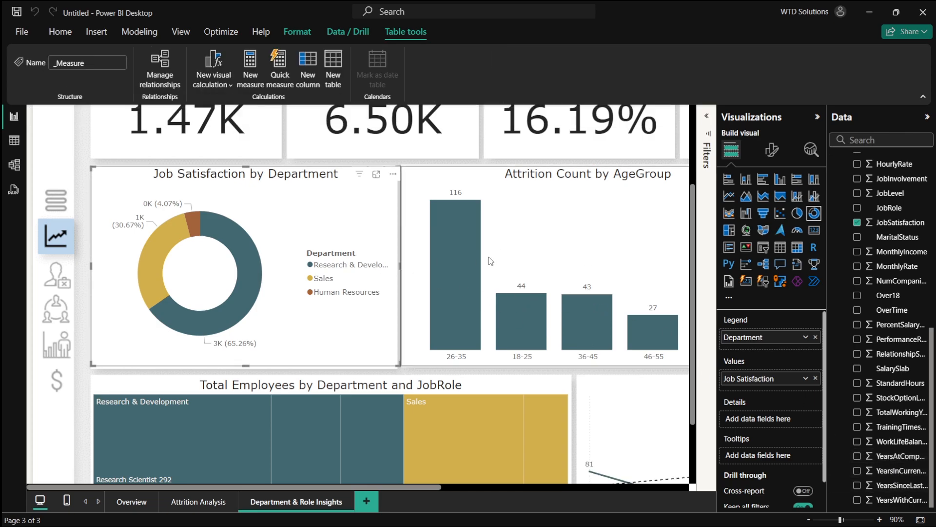
- Try adding average YearsAtCompany to the Attrition Count by AgeGroup chart, then remove it again
scroll(487, 261, "right", 3)
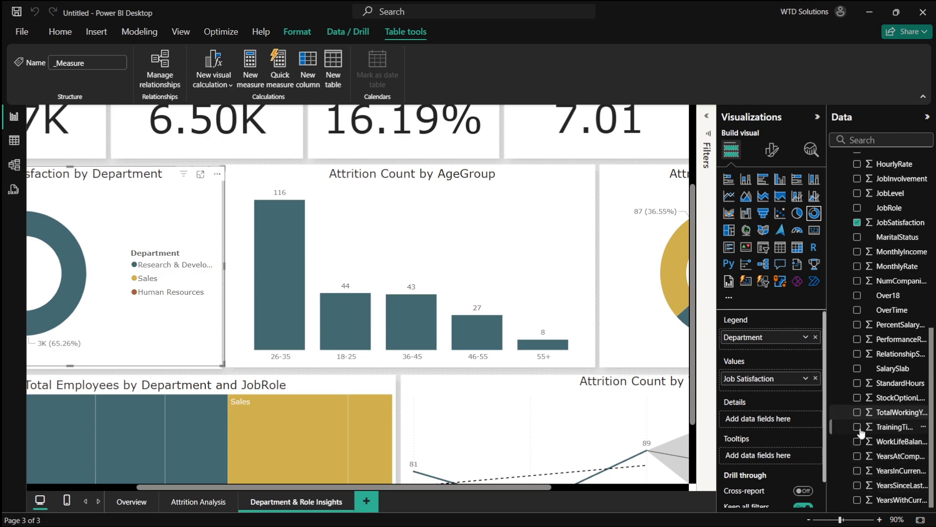
left_click_drag(861, 461, 551, 300)
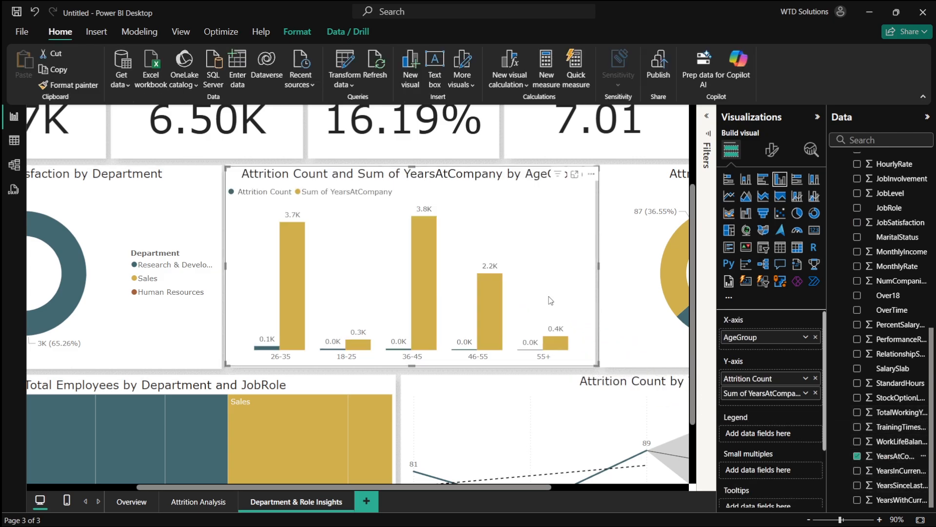
left_click(806, 393)
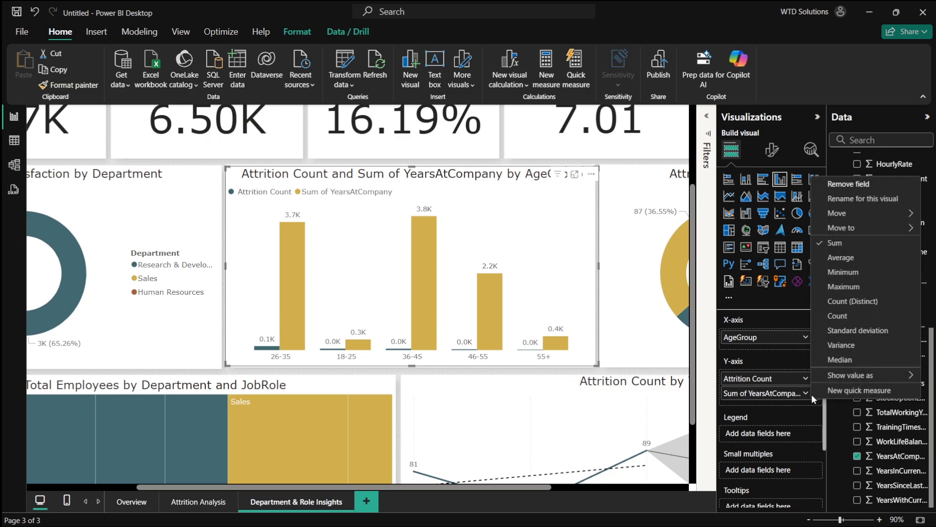
left_click(848, 257)
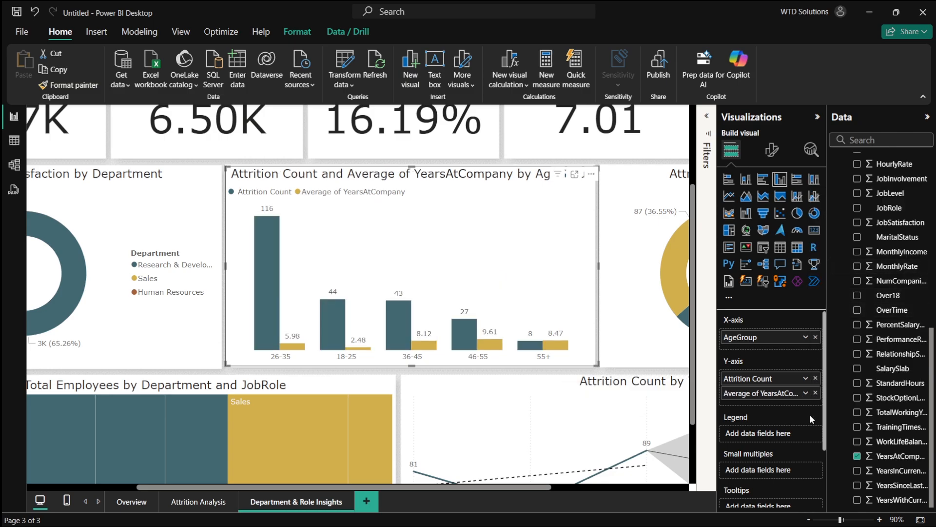
left_click(815, 393)
- Create a measure in _Measure: Avg Total Working Year = AVERAGE(HR_Analytics[TotalWorkingYears])
scroll(902, 292, "up", 10)
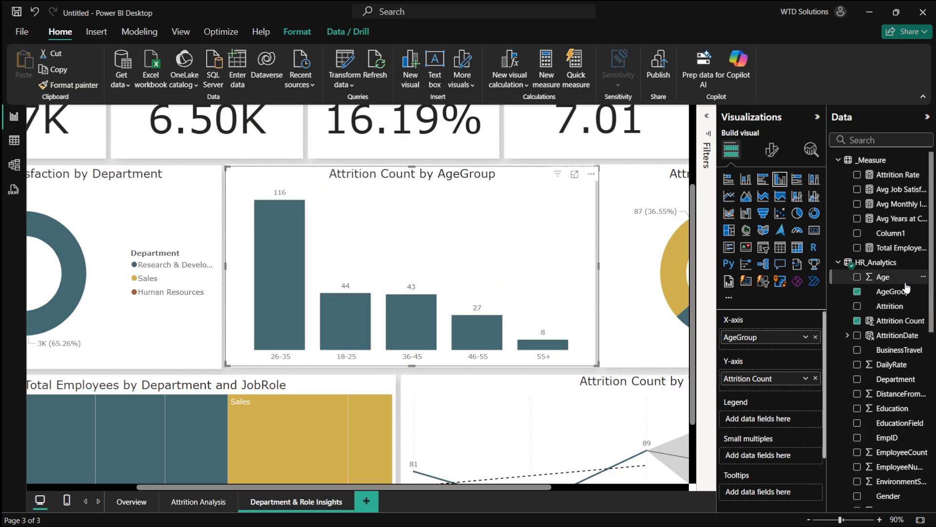
right_click(870, 164)
left_click(834, 189)
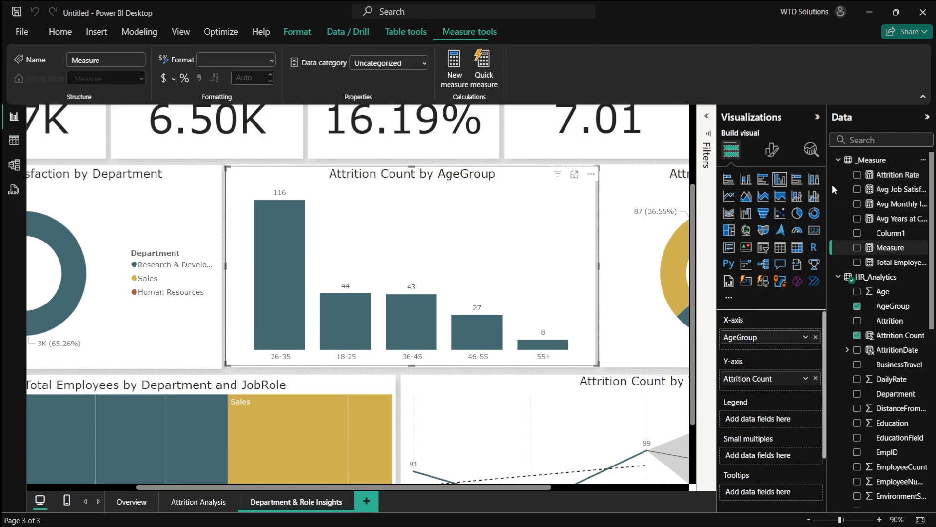
type("Avg")
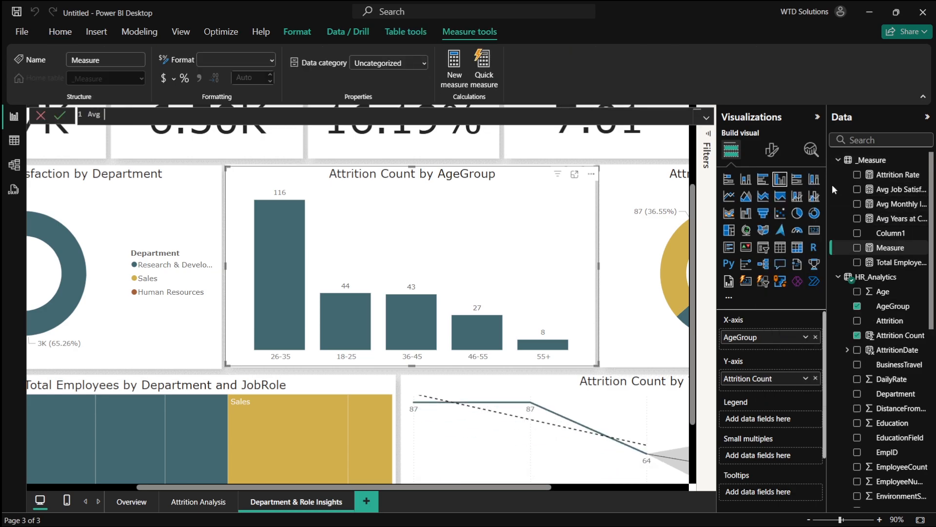
key("alt+Tab")
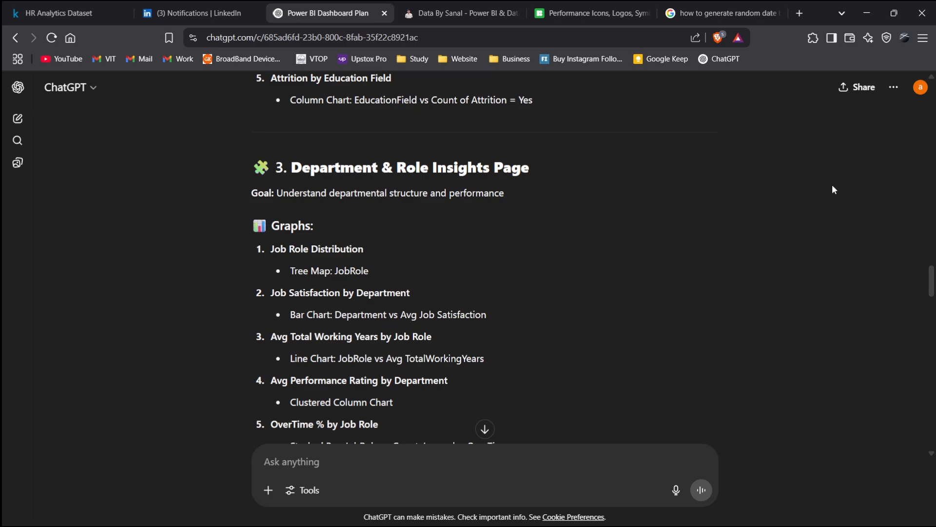
key("alt+Tab")
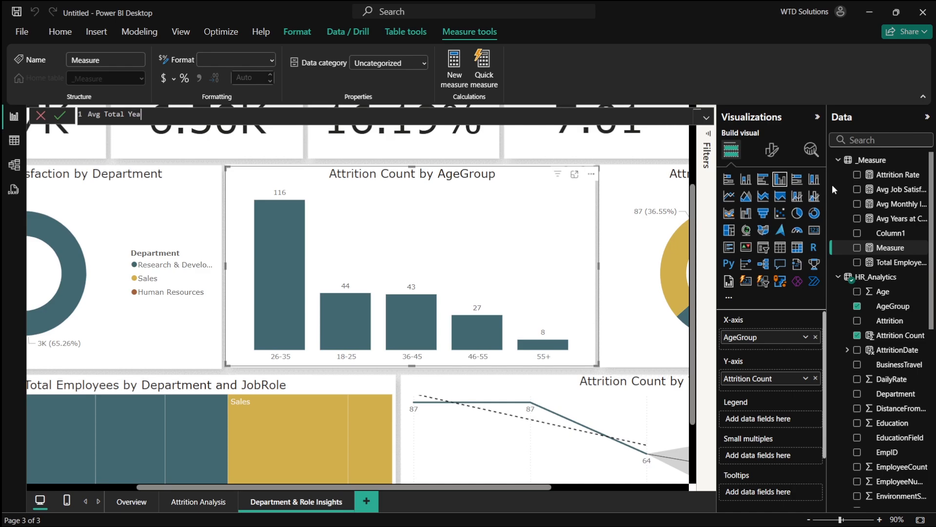
key("alt+Tab")
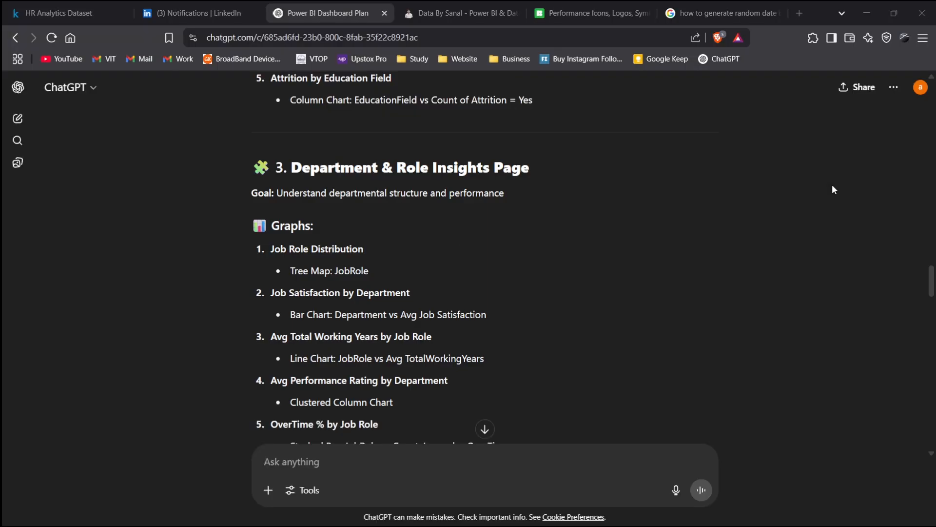
key("alt+Tab")
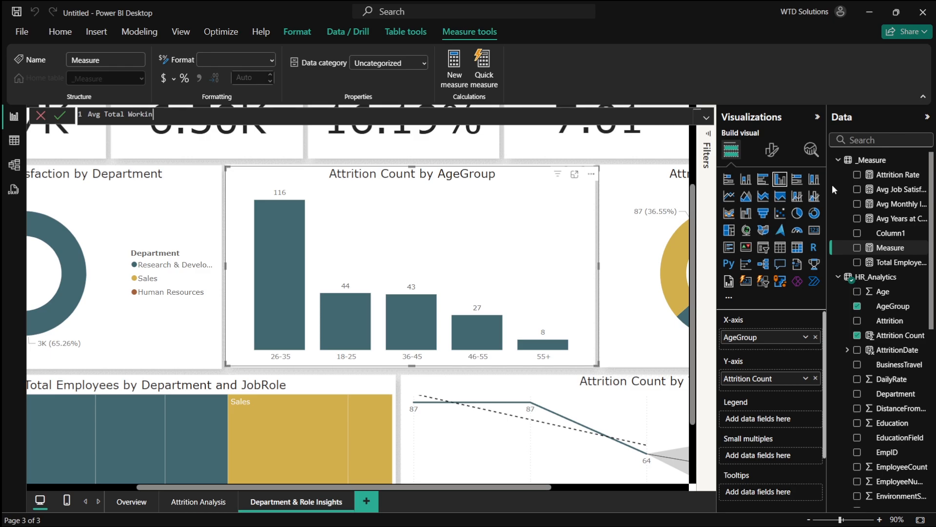
type("AVERAGE(")
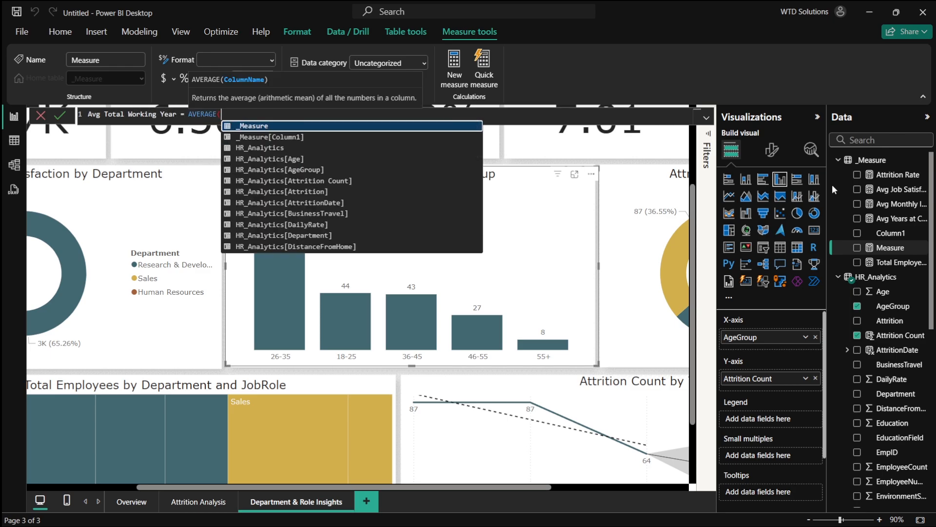
type("wor")
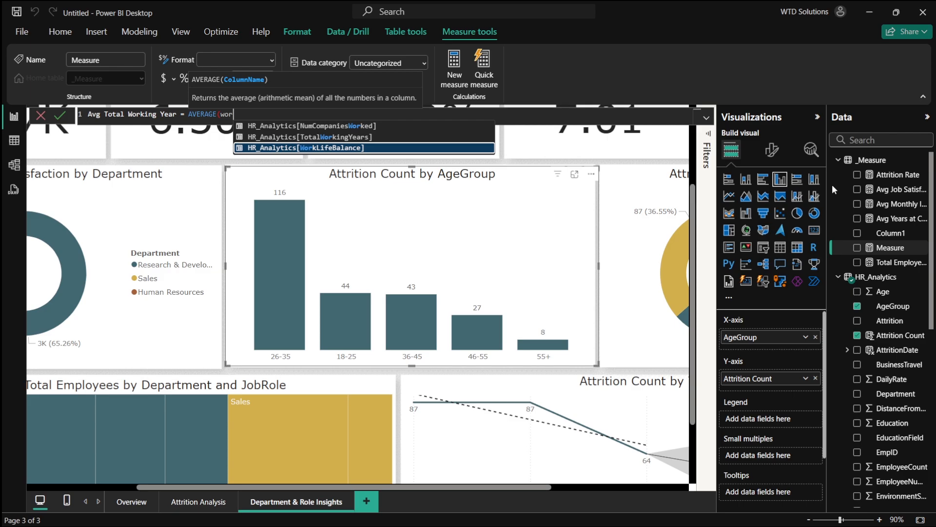
key("Up")
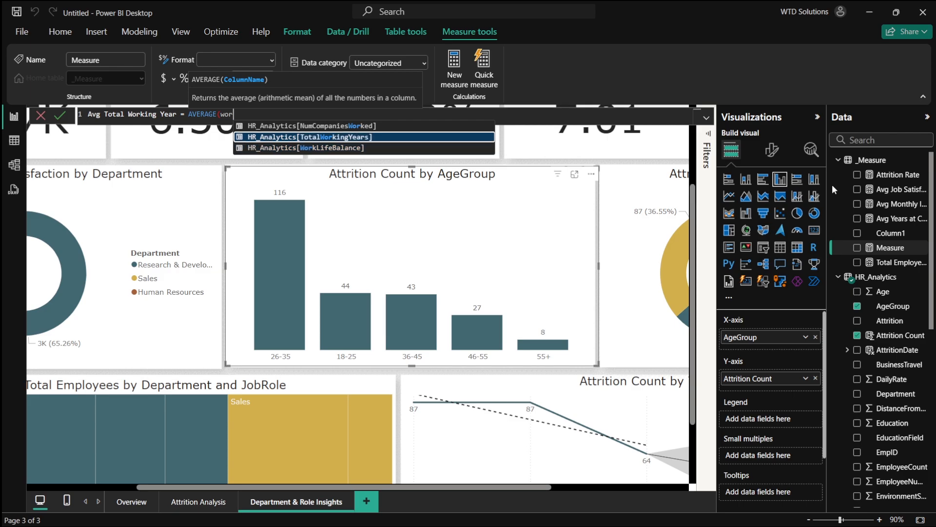
key("Tab")
type(")")
key("Return")
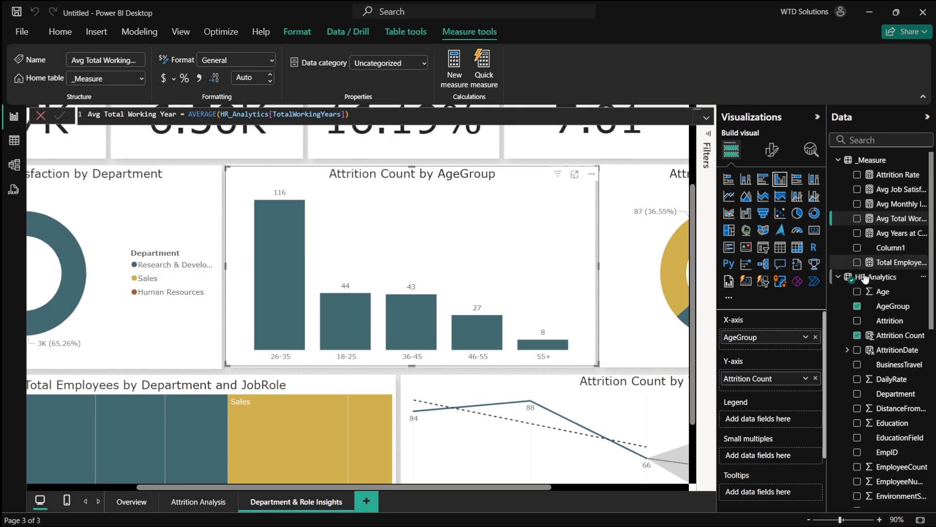
- Replace the AgeGroup chart's fields with the Avg Total Working Year measure, removing AgeGroup and Attrition Count
left_click(857, 218)
left_click_drag(828, 224, 755, 225)
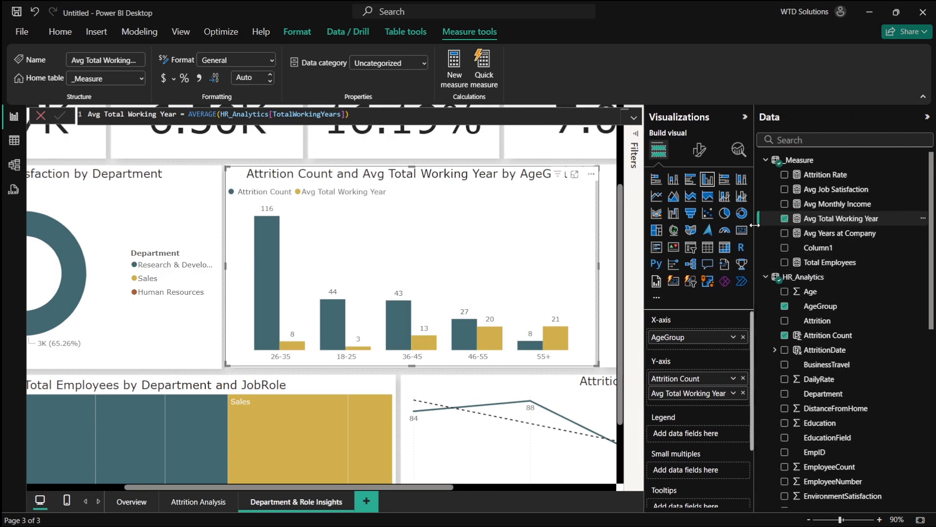
left_click(785, 306)
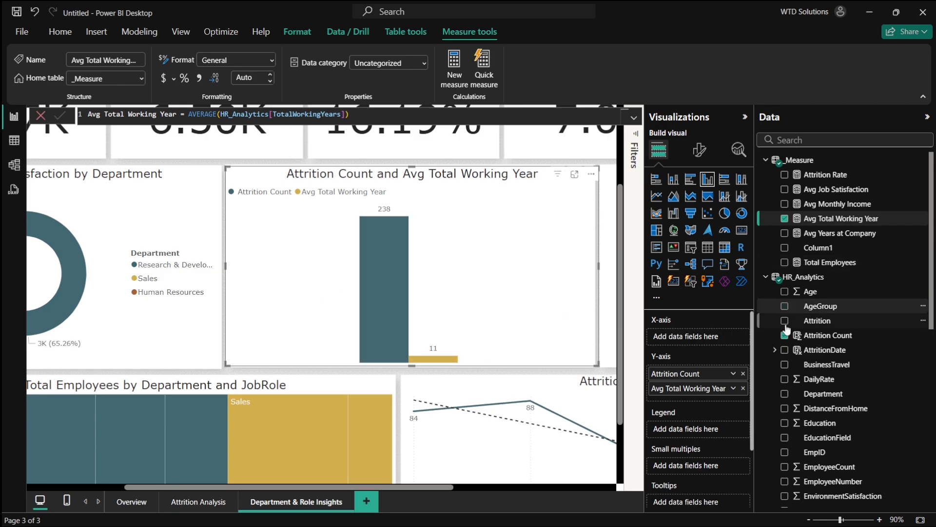
left_click(784, 336)
- Review the dashboard plan's line chart specification for Avg Total Working Years by Job Role in the browser
key("alt+Tab")
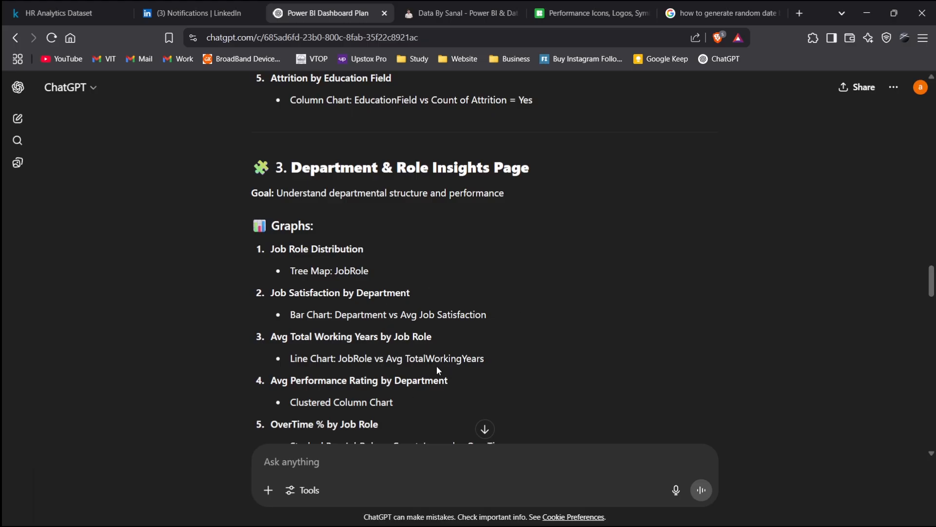
left_click_drag(338, 364, 456, 359)
left_click(558, 358)
key("alt+Tab")
- Add JobRole to the chart's X-axis and convert the visual into a line chart
scroll(804, 326, "down", 10)
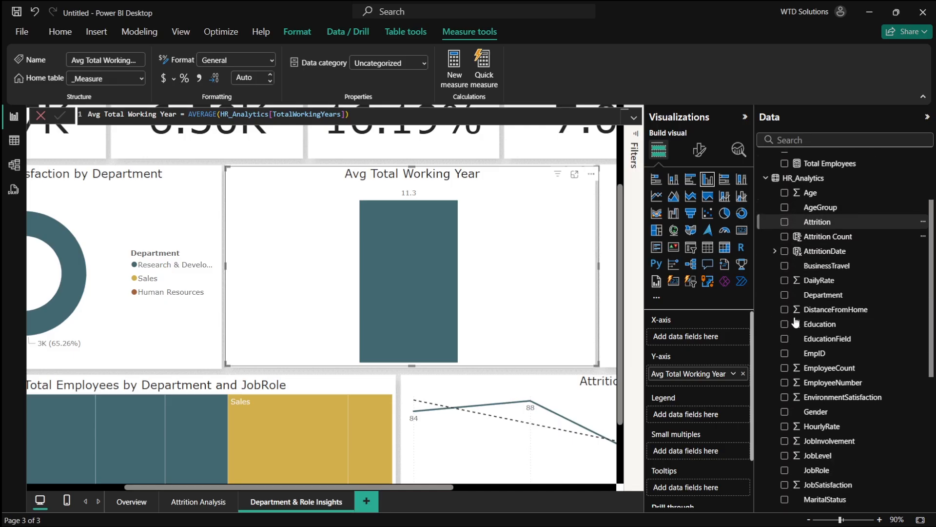
scroll(791, 351, "up", 4)
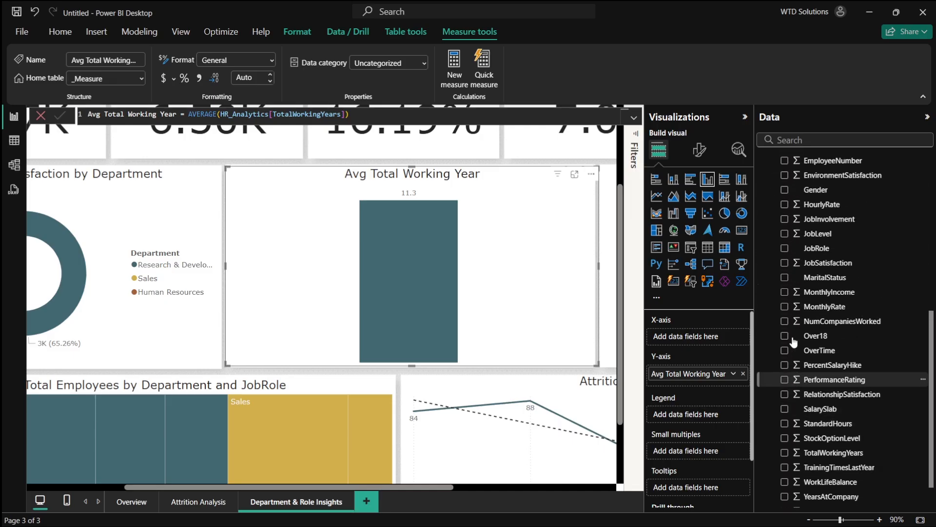
left_click(784, 308)
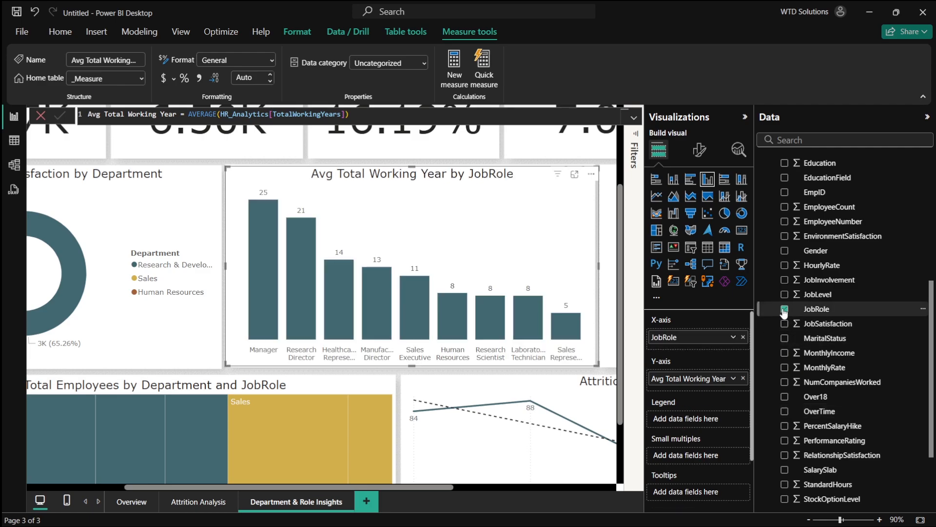
left_click(657, 197)
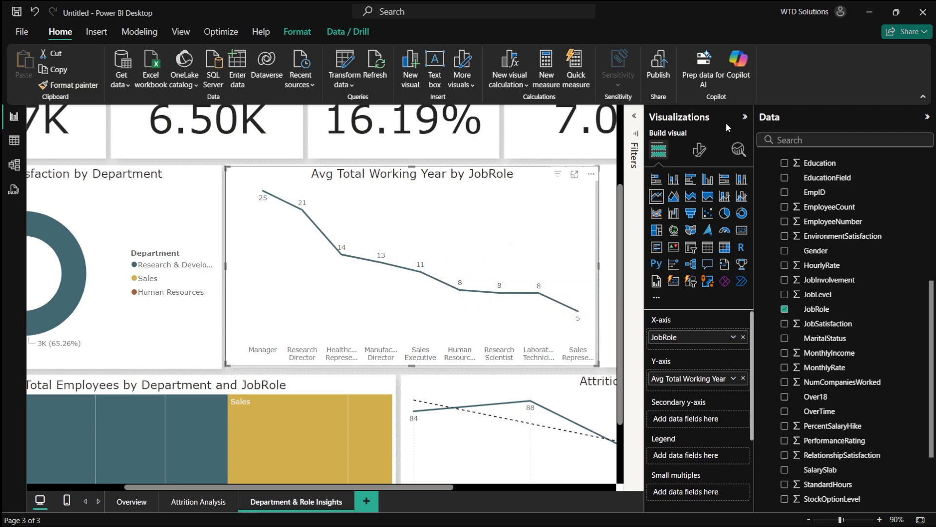
- Browse the line chart's format and analytics options without changing anything
left_click(699, 149)
scroll(704, 268, "down", 1)
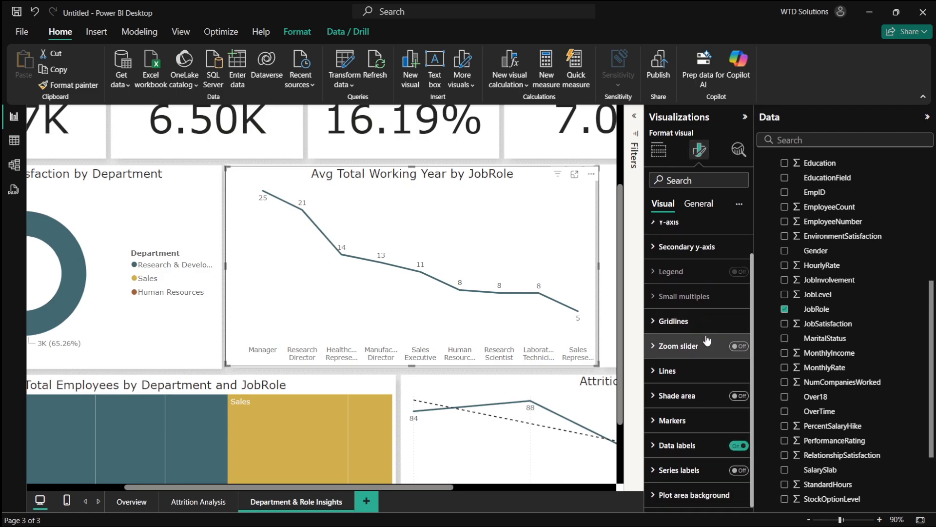
left_click(738, 150)
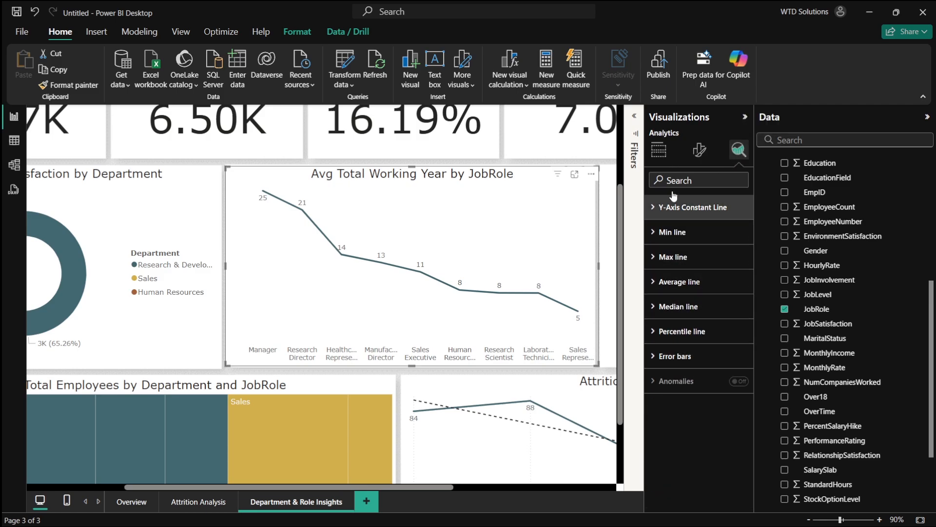
left_click(658, 150)
scroll(507, 300, "down", 1)
scroll(507, 300, "up", 1)
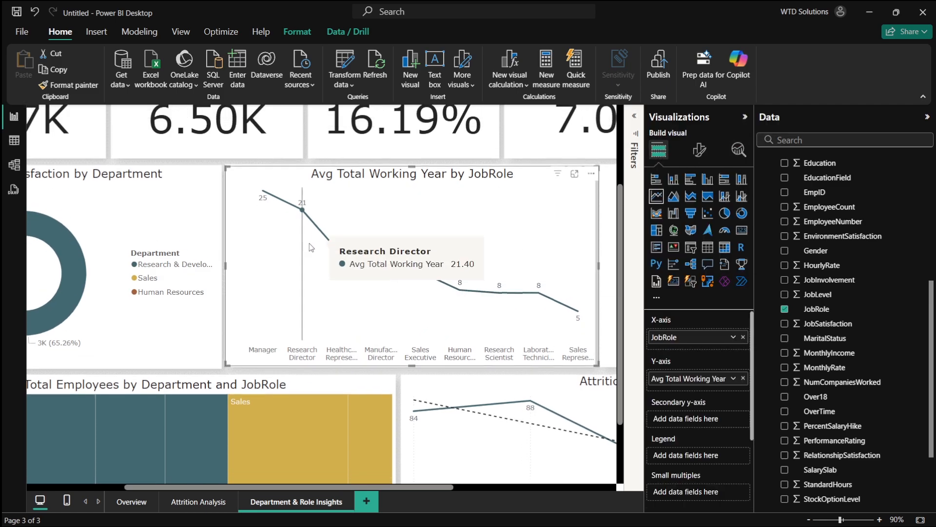
- Review the dashboard plan's graph list for the Department & Role Insights page in the browser
key("alt+Tab")
scroll(328, 334, "down", 1)
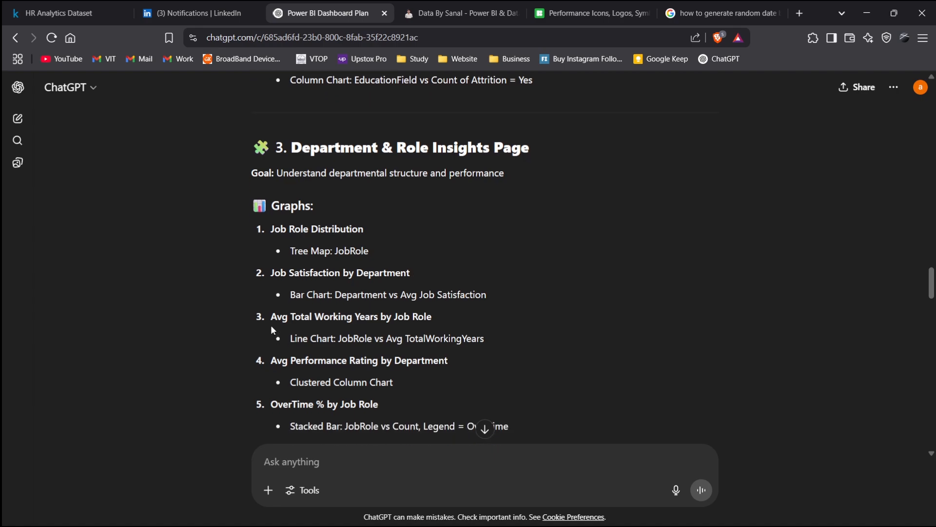
left_click_drag(322, 320, 436, 322)
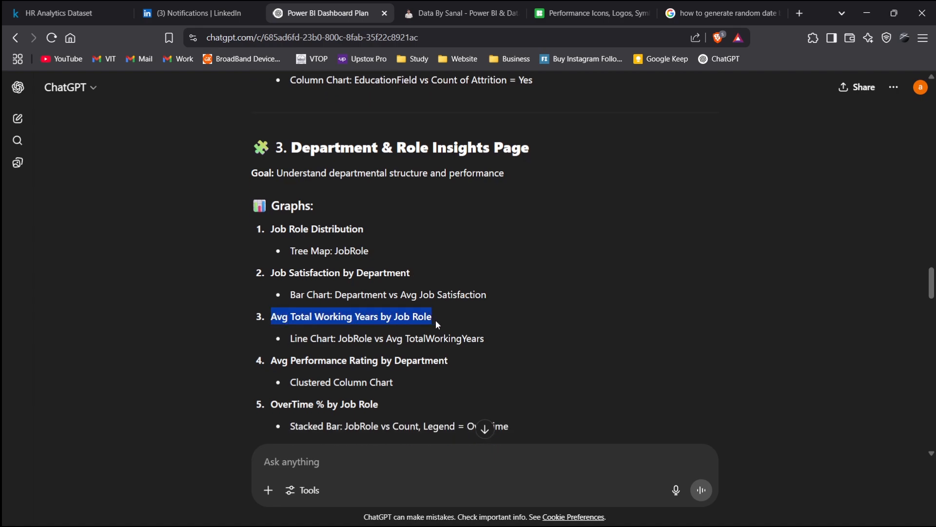
left_click(510, 319)
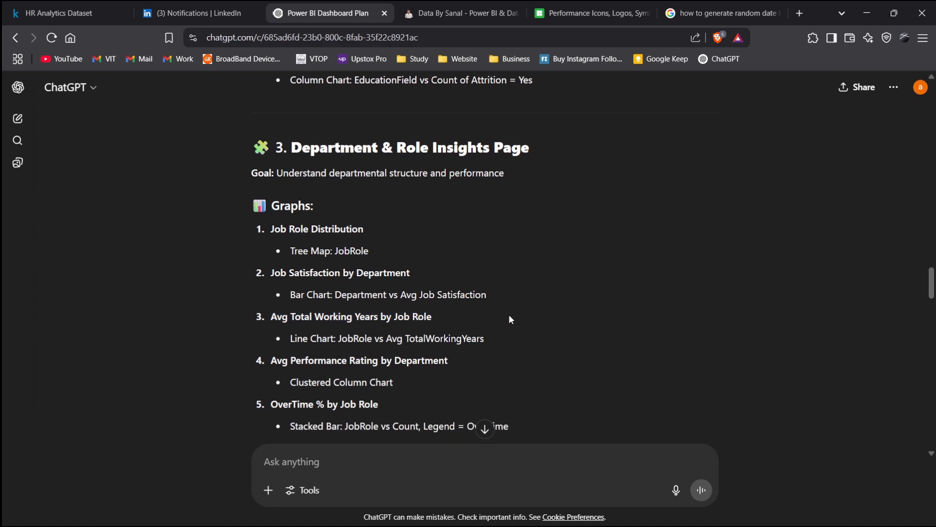
scroll(280, 283, "down", 4)
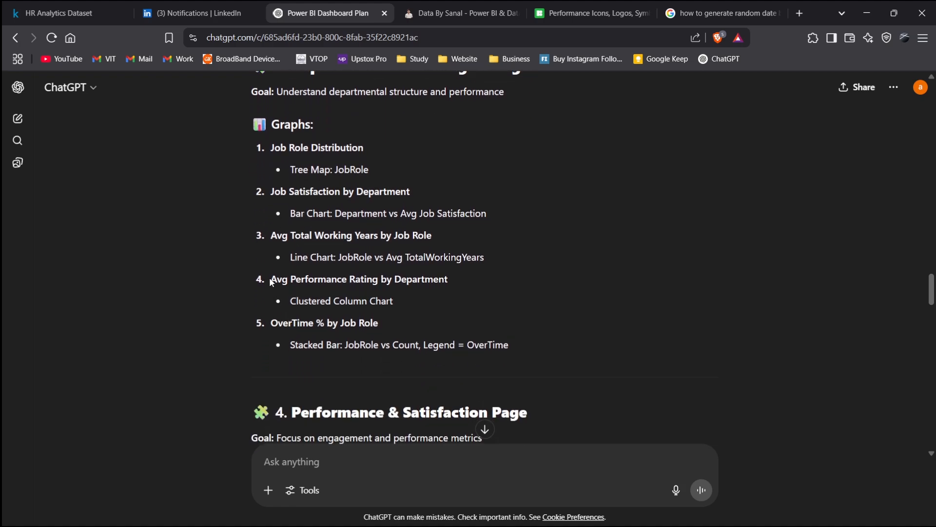
left_click_drag(271, 280, 422, 282)
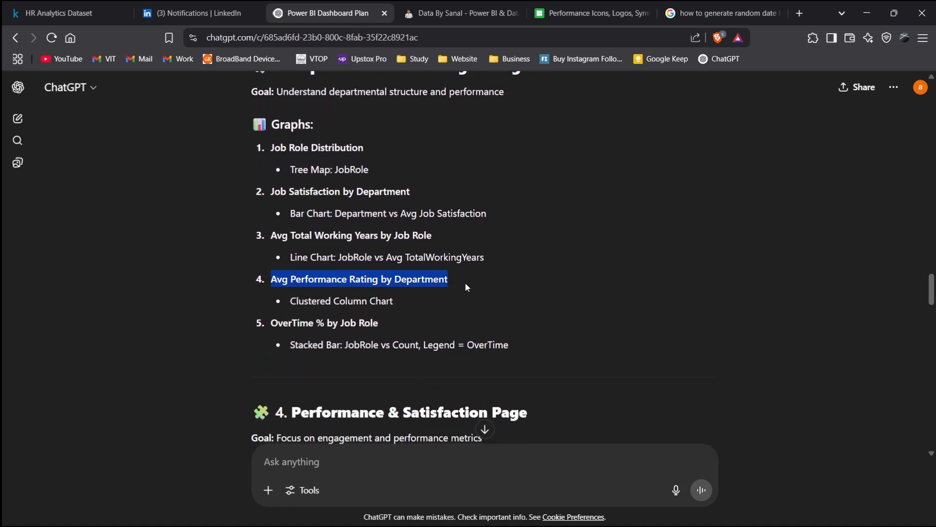
left_click(460, 295)
- Switch to the PowerPoint background template and open slide 3
key("alt+Tab")
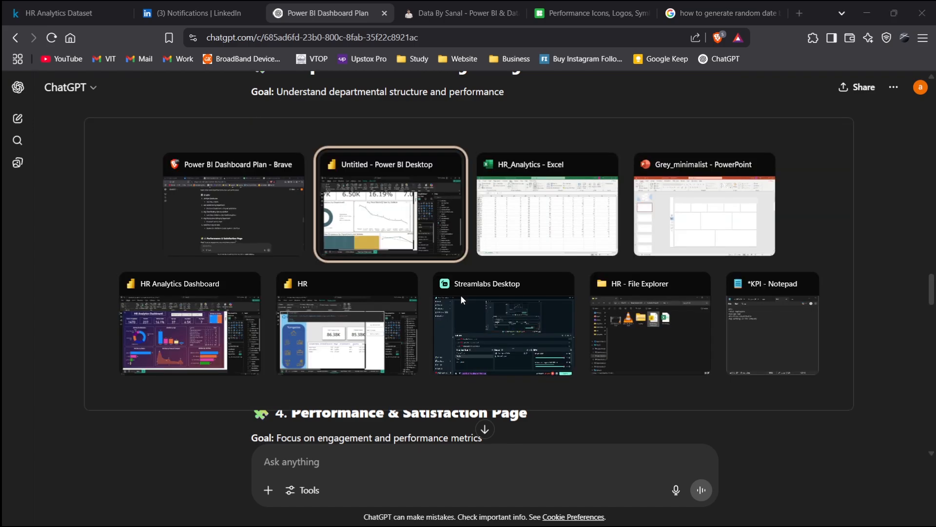
key("Tab")
key("Tab")
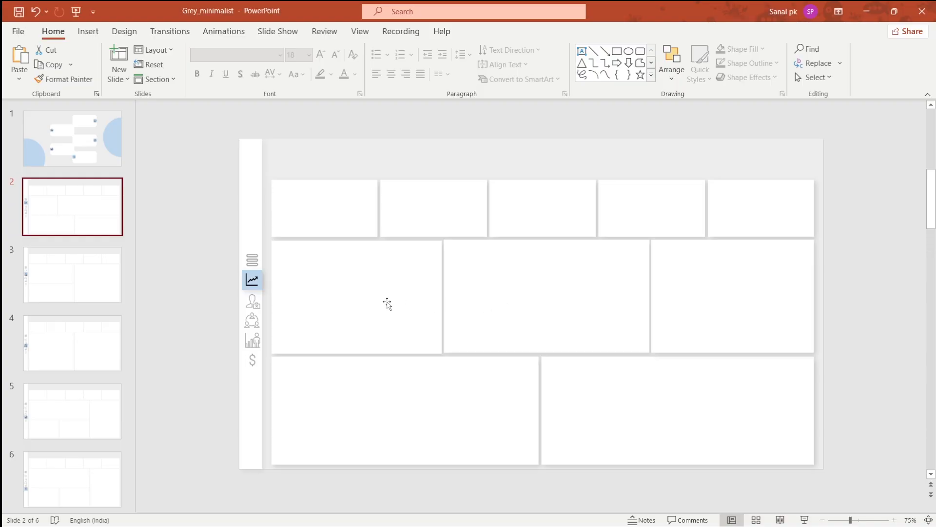
left_click(92, 266)
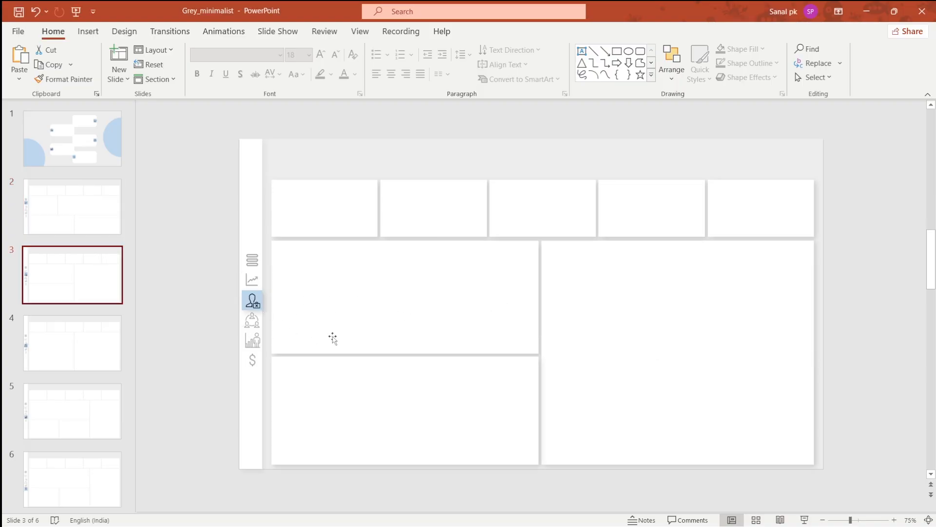
- On the Attrition Analysis page, delete the Attrition Count by Gender donut chart
key("alt+Tab")
key("Tab")
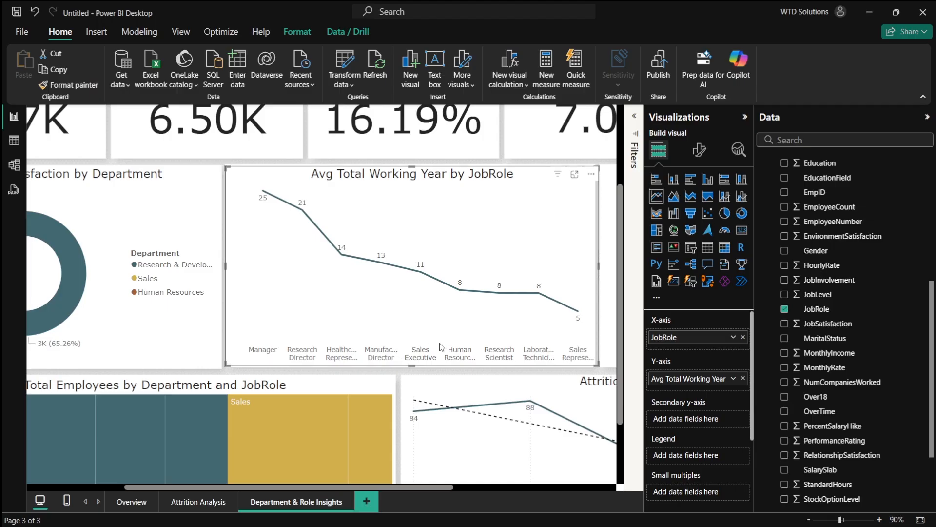
scroll(226, 483, "down", 1)
left_click(195, 501)
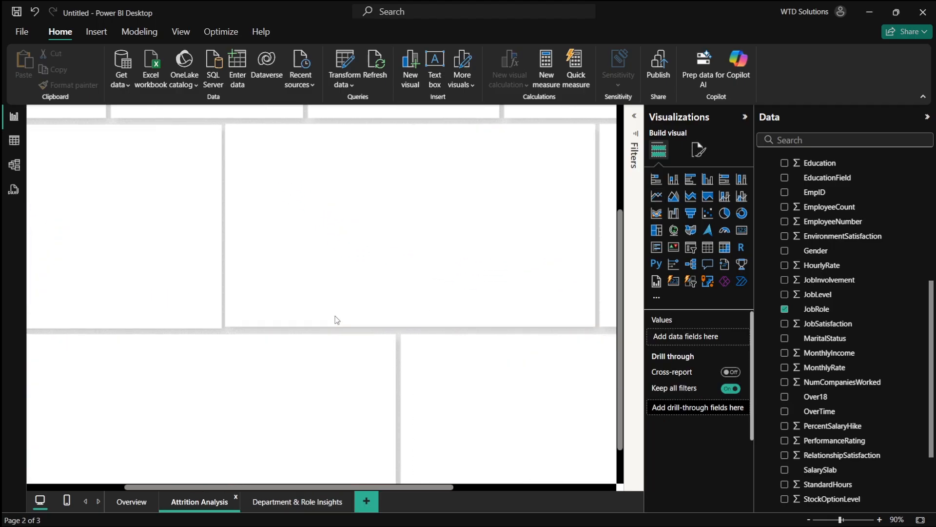
scroll(336, 319, "down", 2)
scroll(337, 319, "down", 3)
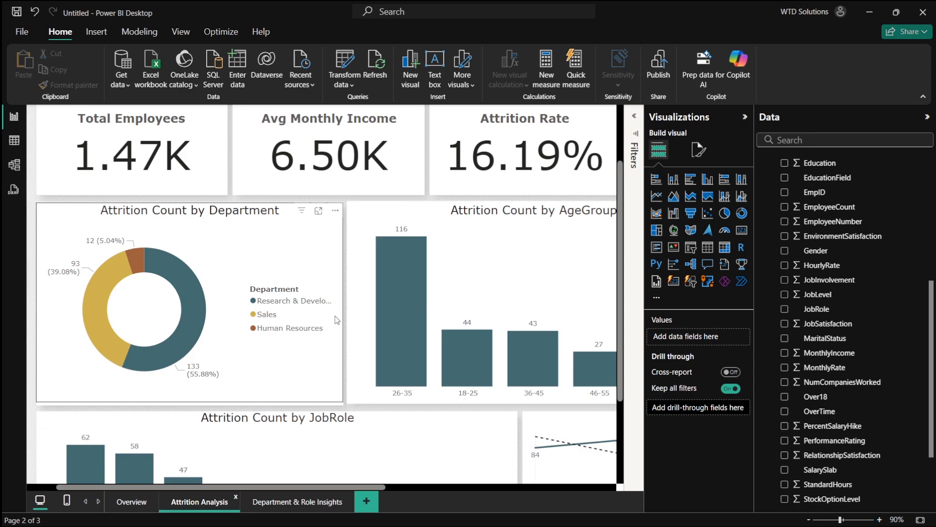
scroll(337, 319, "down", 5, "ctrl")
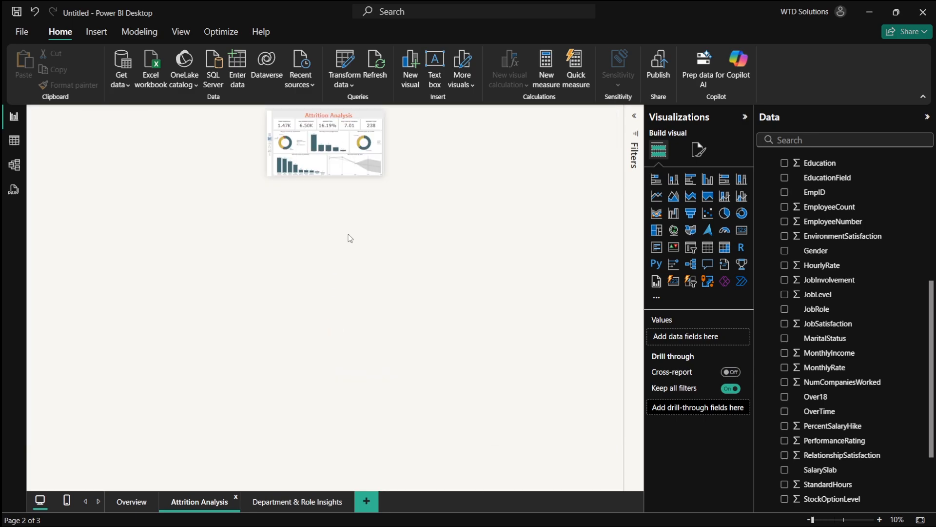
scroll(350, 238, "up", 3, "ctrl")
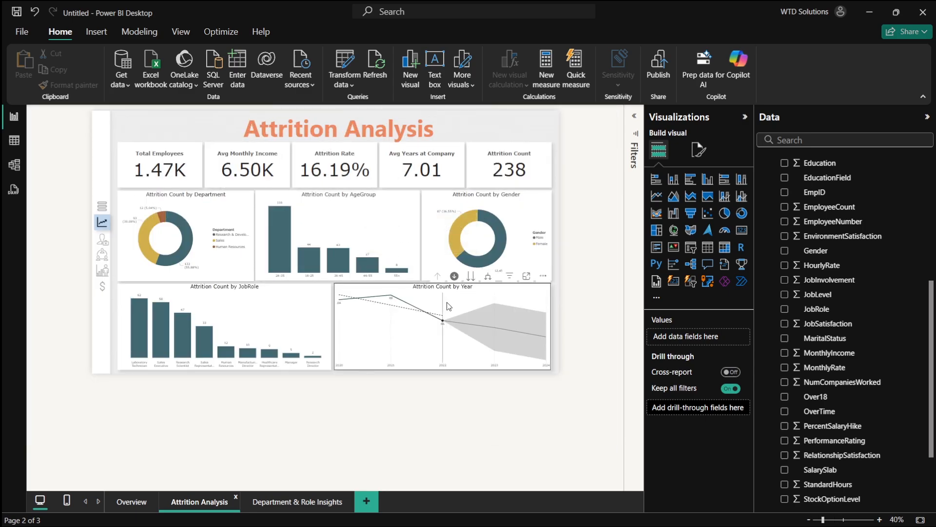
left_click(518, 212)
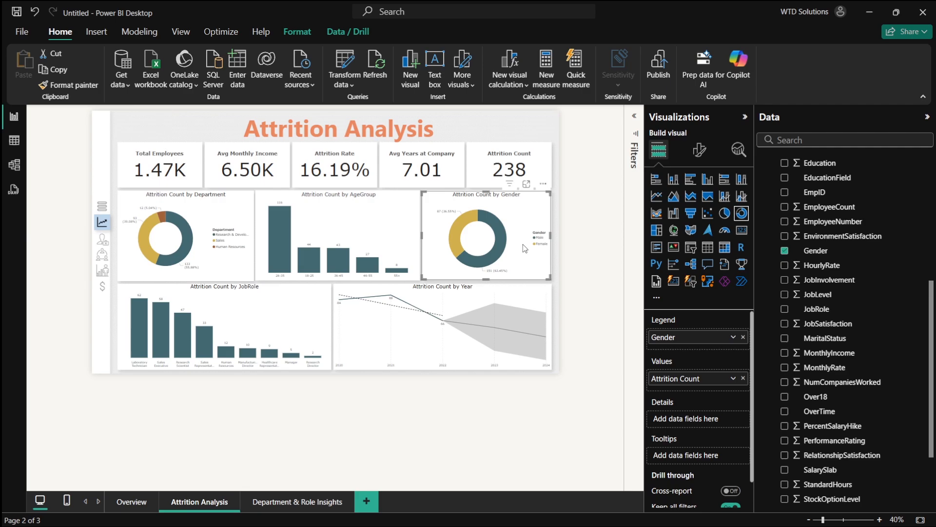
key("Delete")
- Compare the Attrition Analysis report layout with the panels on slide 3
key("alt+Tab")
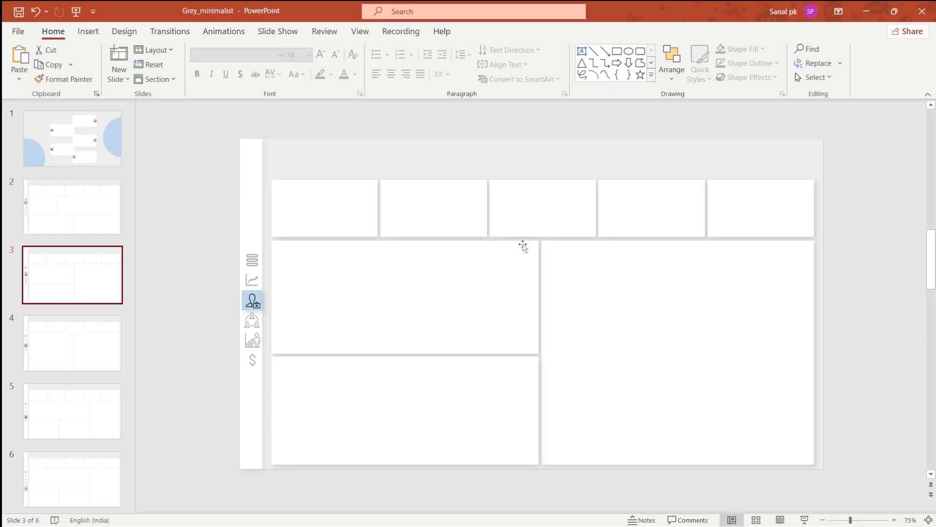
key("alt+Tab")
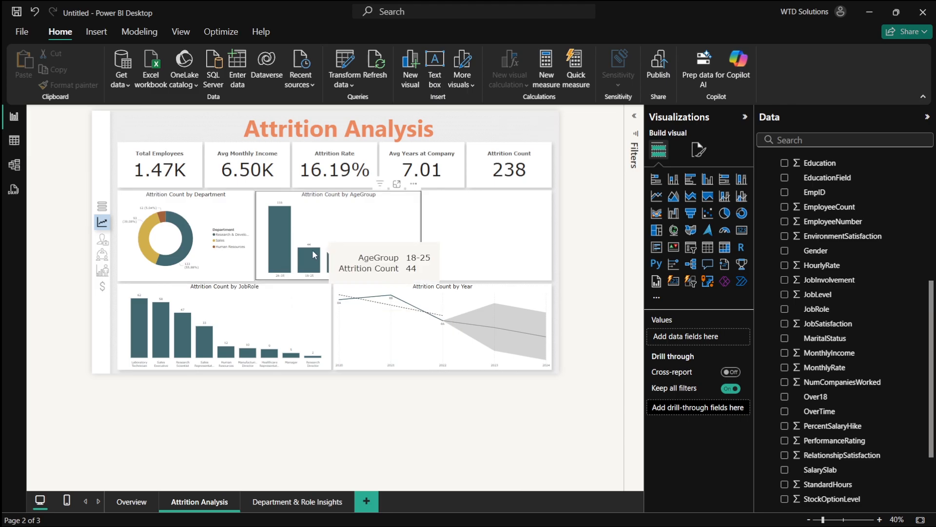
key("alt+Tab")
key("alt+Tab")
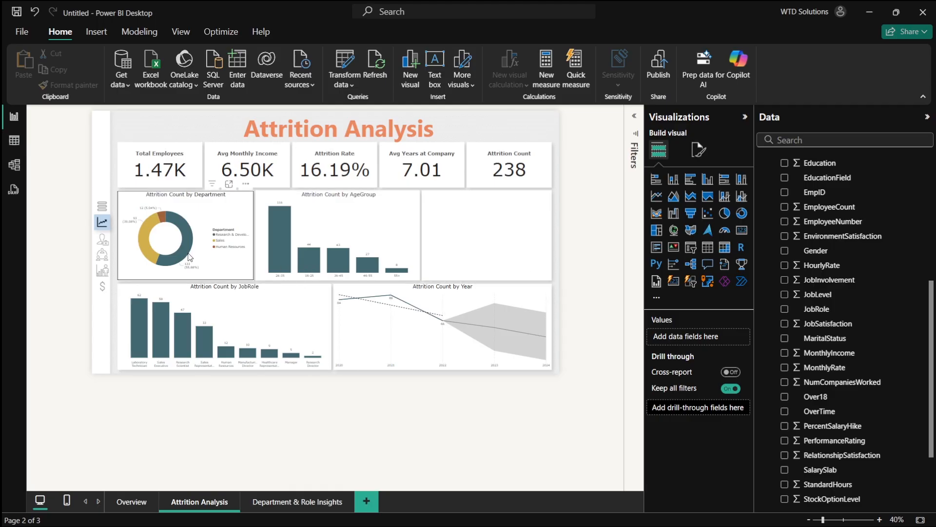
key("alt+Tab")
key("alt+Tab")
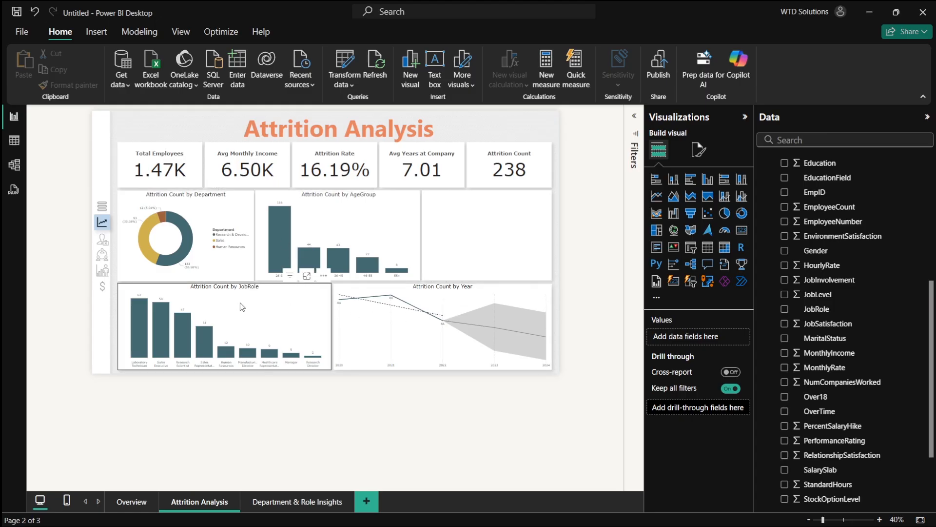
key("alt+Tab")
key("alt+Tab")
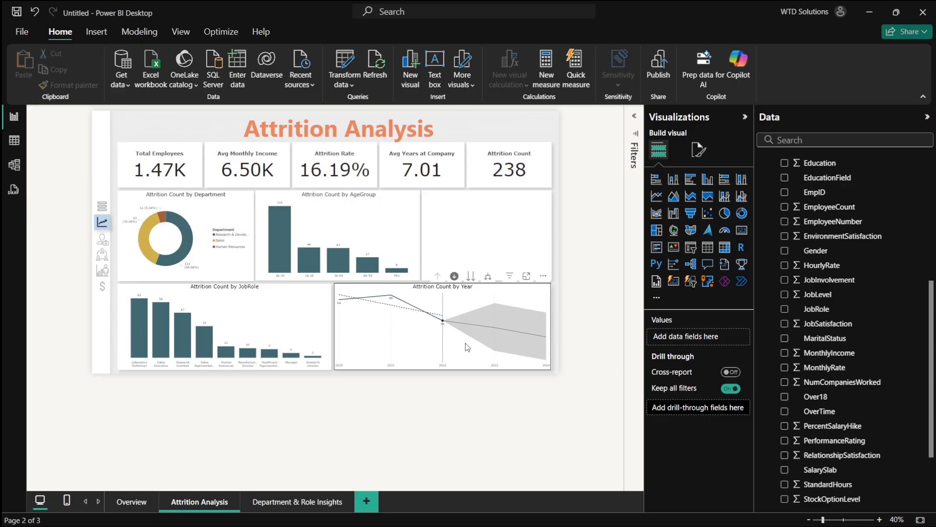
key("alt+Tab")
- Shrink the large right-hand panel on slide 3 to the height of the middle row
left_click(589, 380)
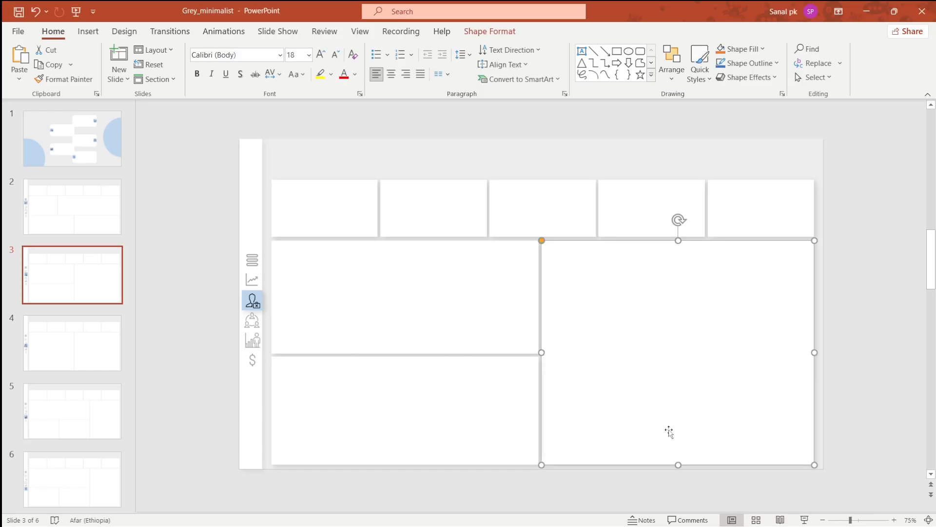
key("alt+Tab")
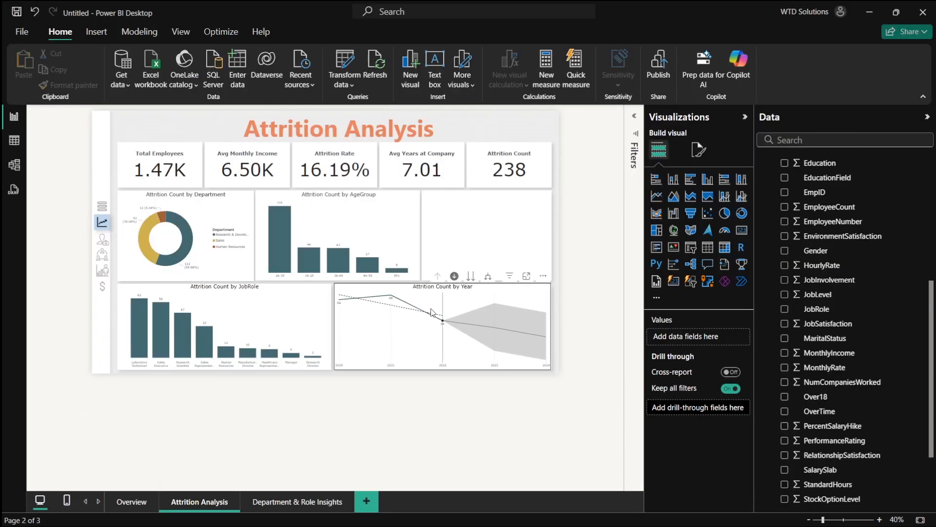
key("alt+Tab")
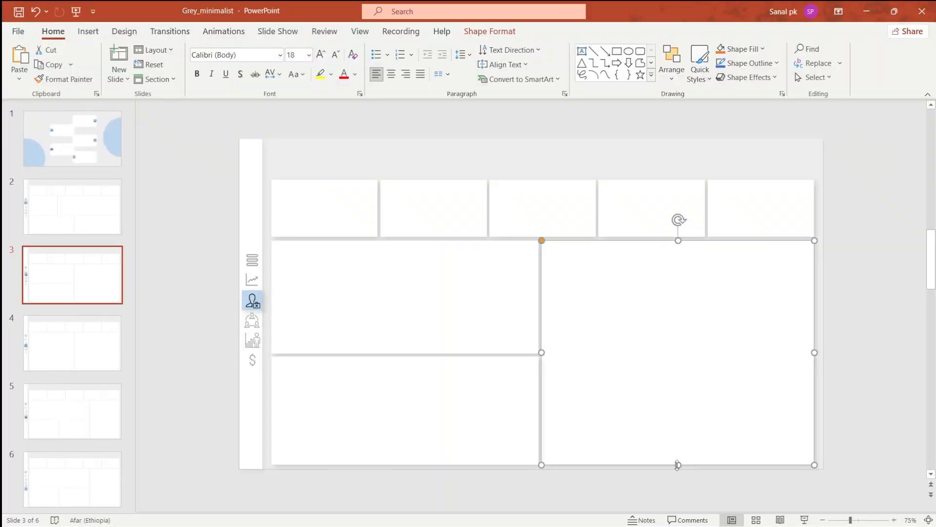
left_click_drag(678, 465, 682, 353)
- Duplicate the lower-left panel into the empty lower-right space and stretch it to the slide's edge
left_click(503, 407)
left_click(660, 356)
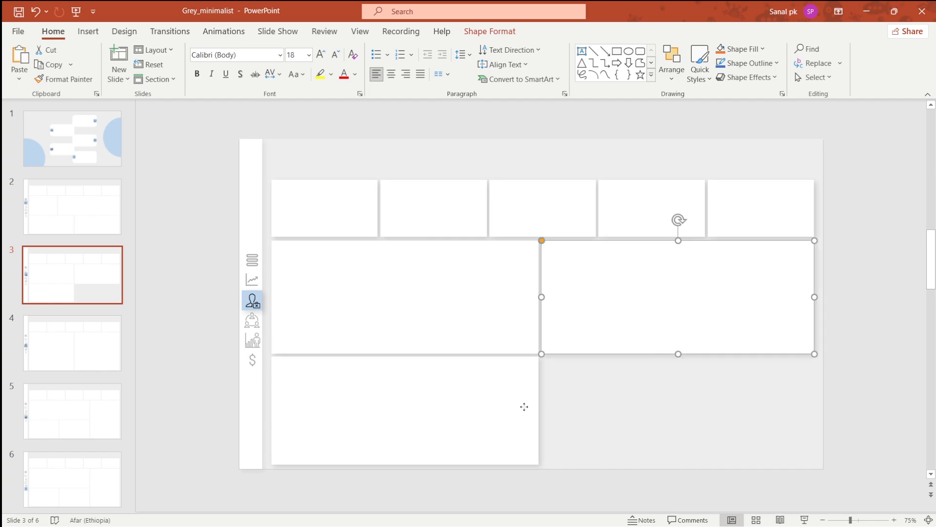
left_click(526, 411)
left_click_drag(526, 411, 743, 408)
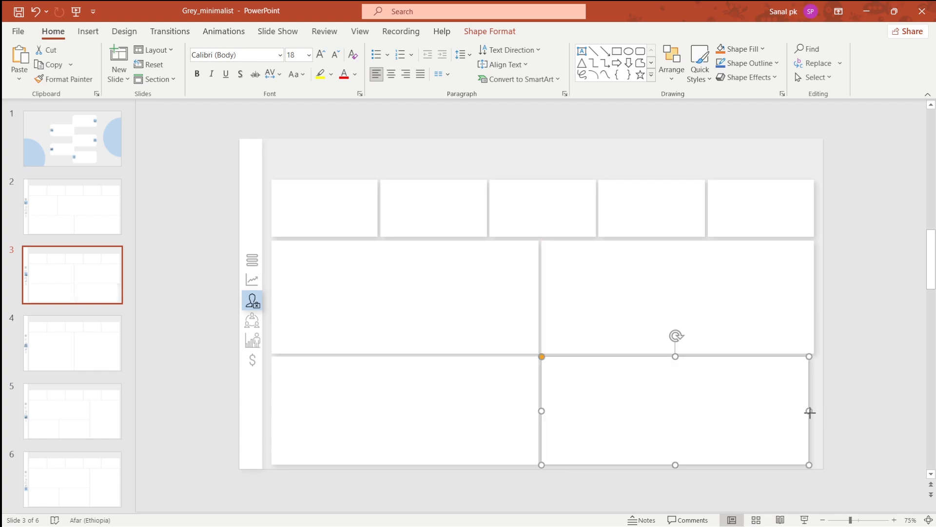
left_click_drag(810, 412, 813, 413)
- Check the revised slide 3 panel grid against the Attrition Analysis report page
key("alt+Tab")
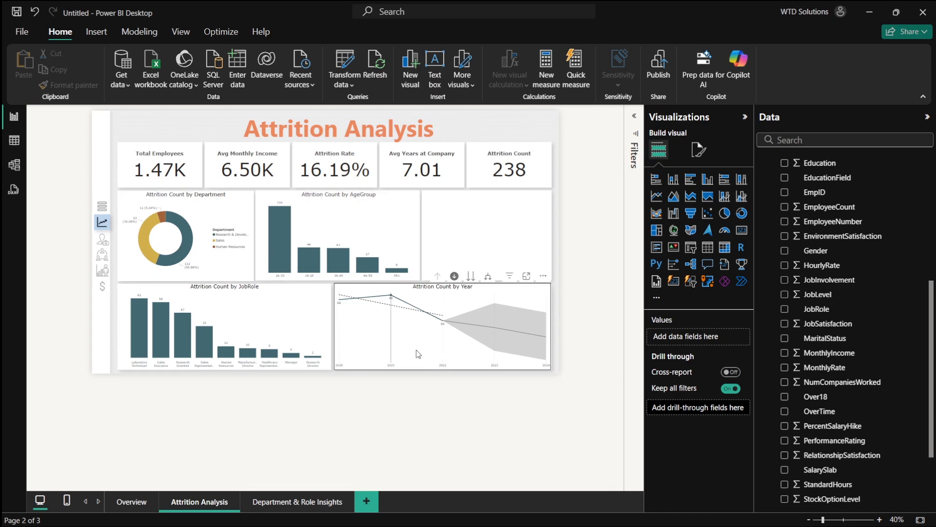
key("alt+Tab")
key("alt+Tab")
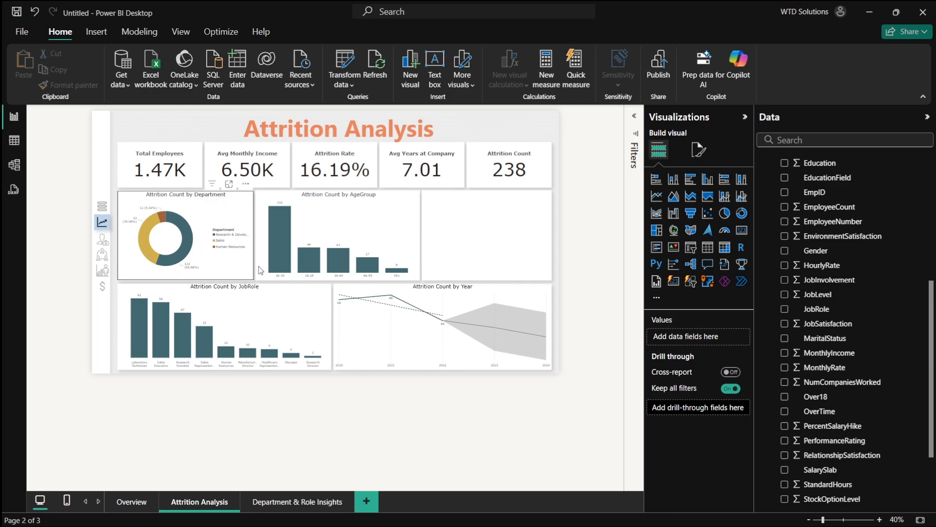
key("alt+Tab")
key("alt+Tab")
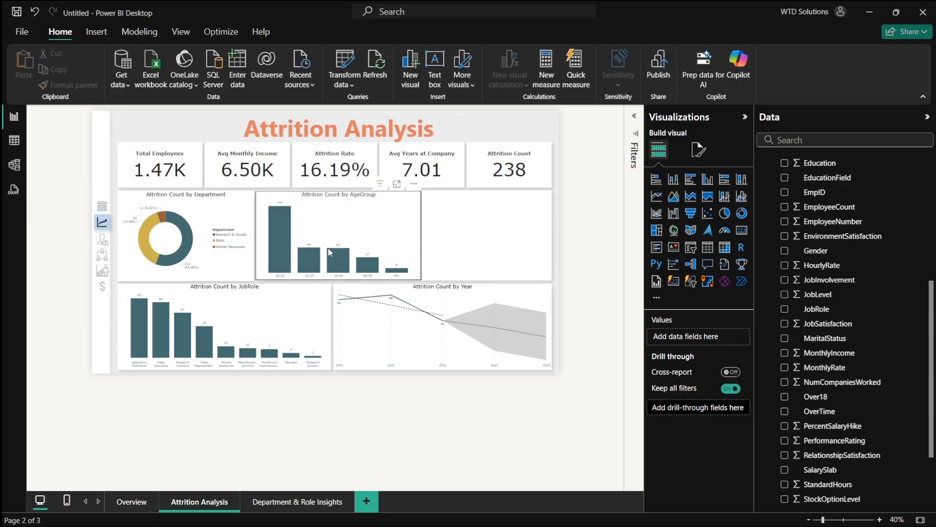
key("alt+Tab")
key("alt+Tab")
key("alt+Tab")
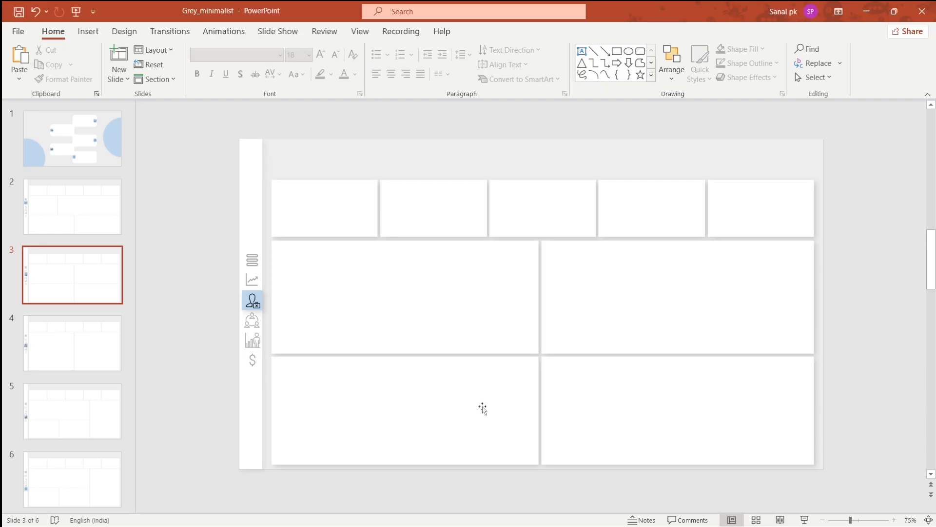
left_click(483, 409)
key("alt+Tab")
key("alt+Tab")
key("alt+Tab")
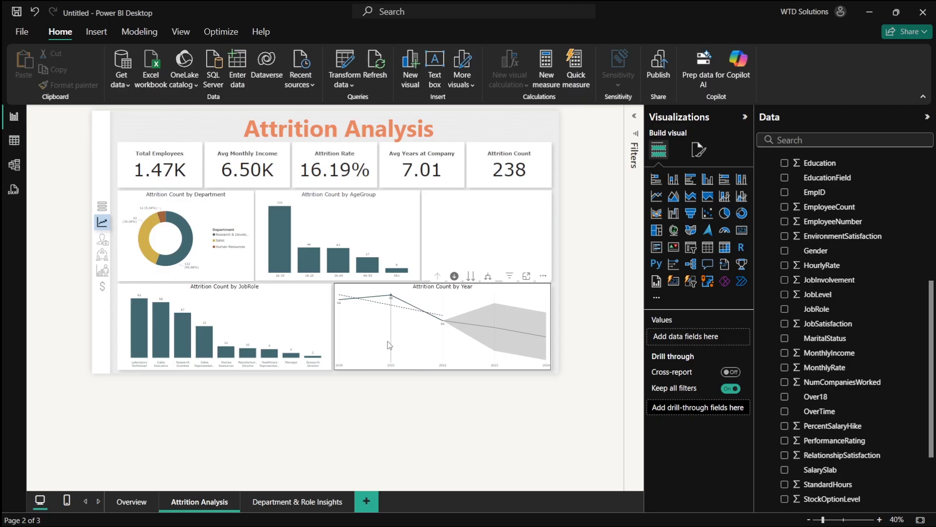
key("alt+Tab")
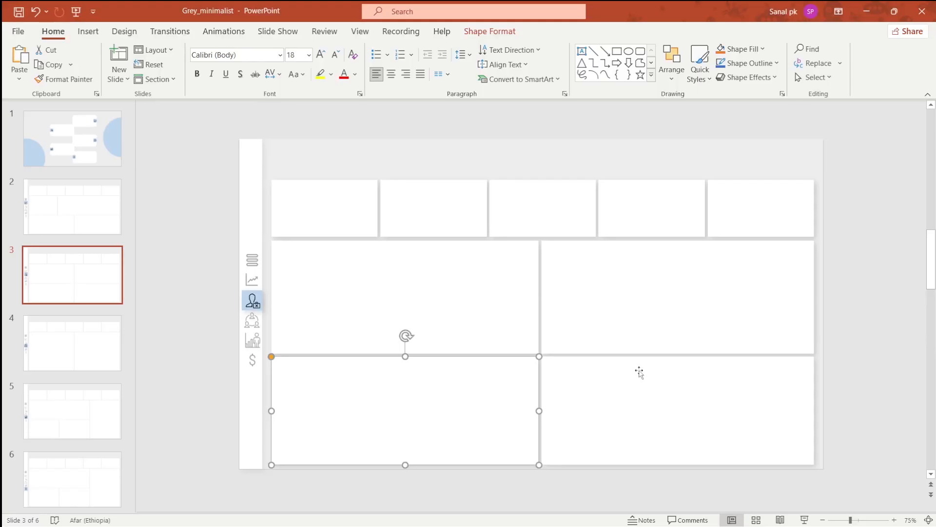
left_click(449, 317)
key("alt+Tab")
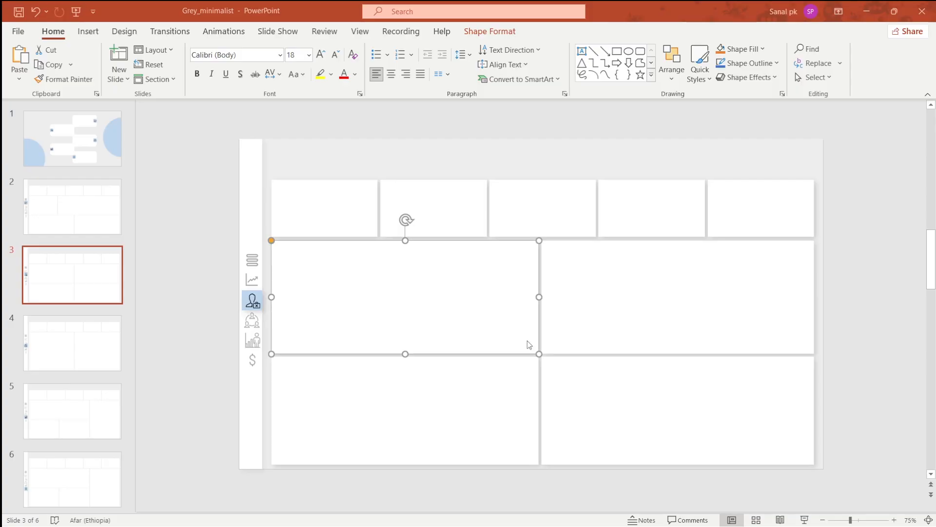
key("alt+Tab")
- Switch to PowerPoint and narrow the middle-left panel on slide 3, extending the middle-right panel to meet it
key("alt+Tab")
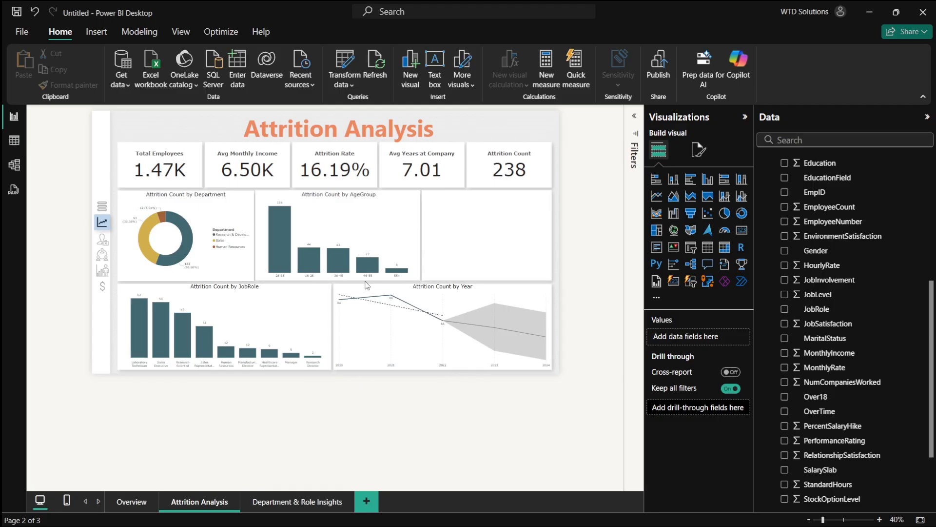
key("alt+Tab")
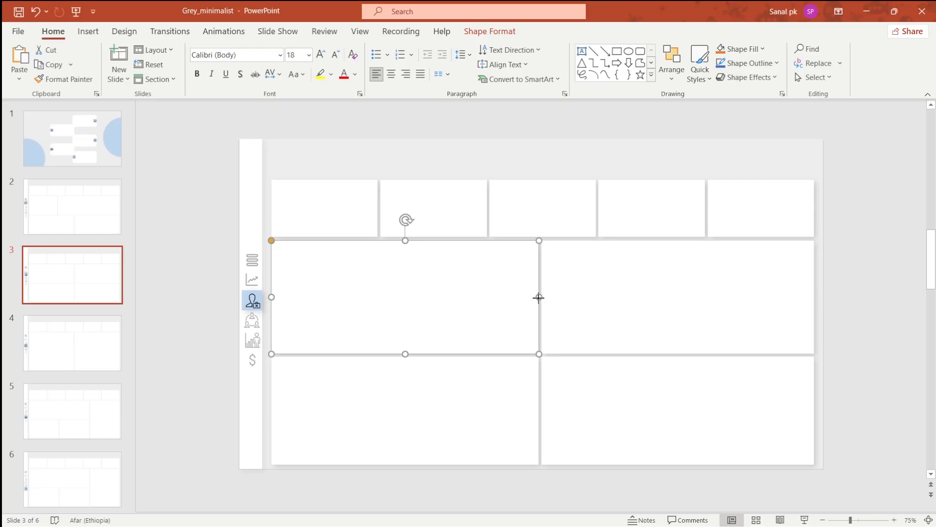
left_click_drag(539, 297, 490, 295)
left_click(544, 299)
left_click(514, 423)
left_click(570, 419)
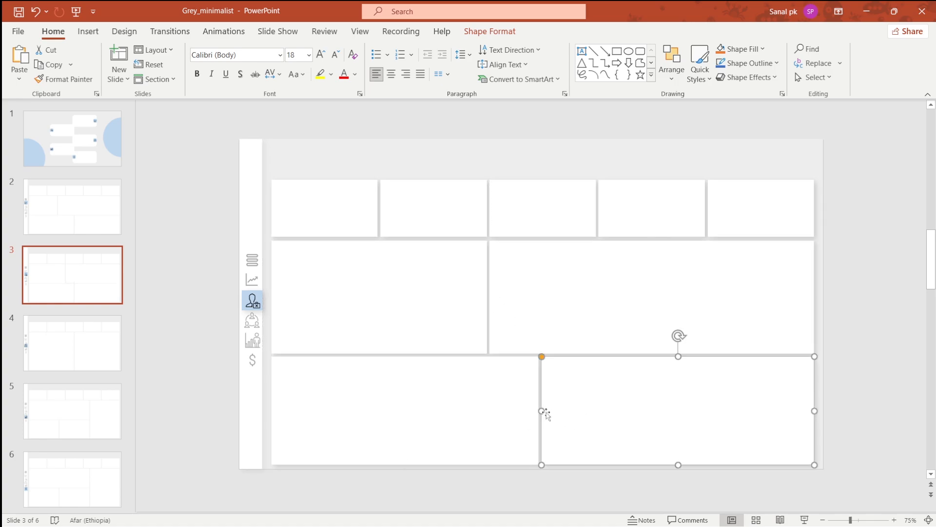
- Narrow the lower-right panel and widen the lower-left panel so the two meet
left_click_drag(544, 411, 599, 410)
left_click(516, 410)
left_click(636, 409)
left_click(541, 411)
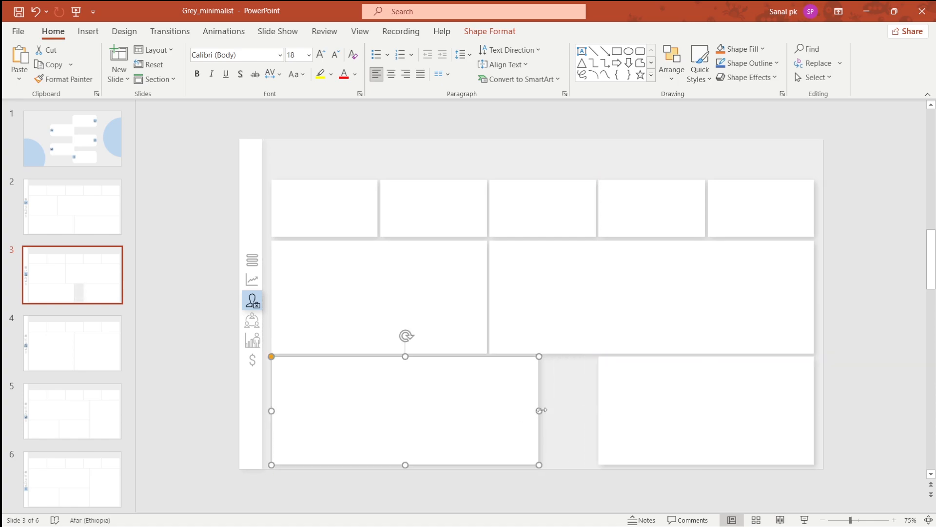
left_click_drag(540, 410, 594, 408)
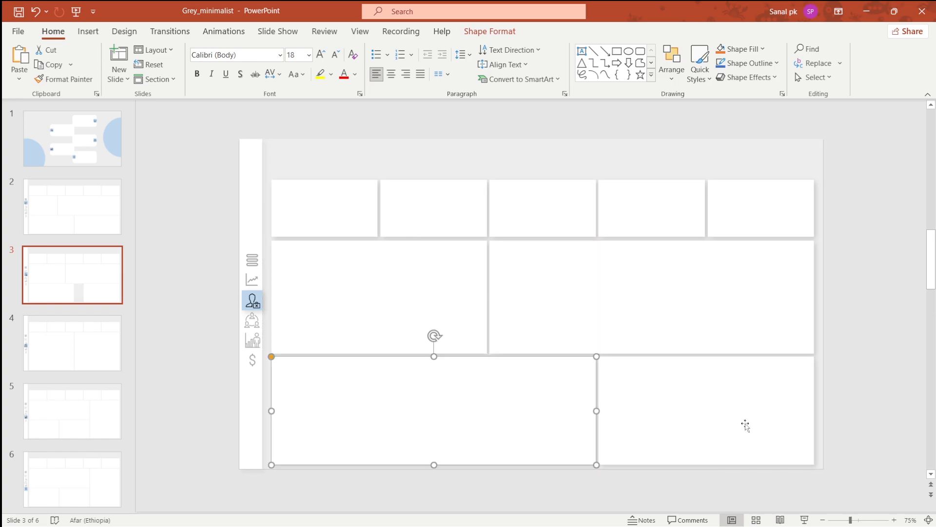
left_click(846, 397)
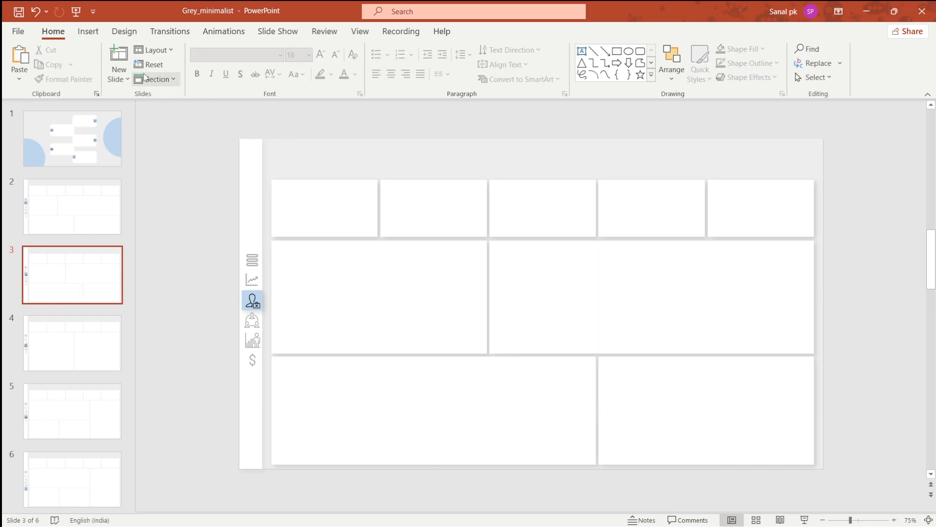
- Open Save As and browse to New folder inside Youtube Projects > HR on drive E
left_click(18, 31)
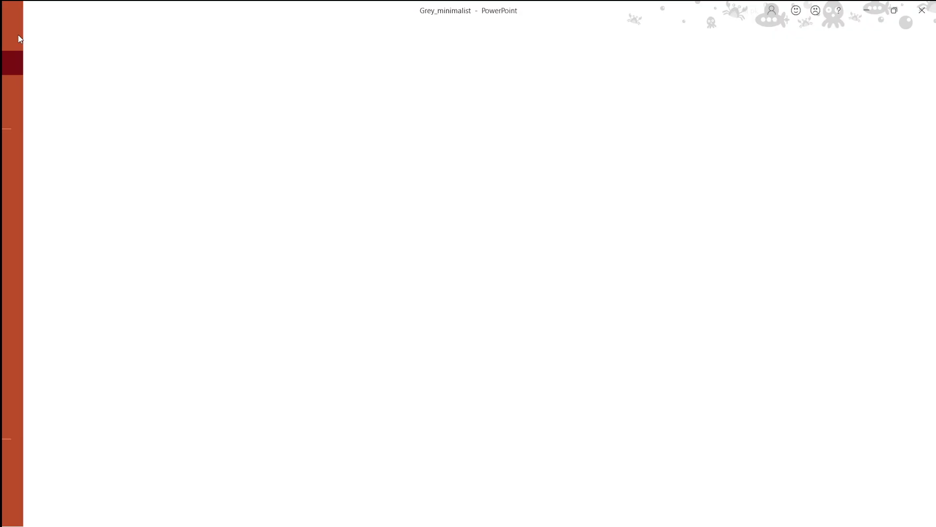
left_click(56, 197)
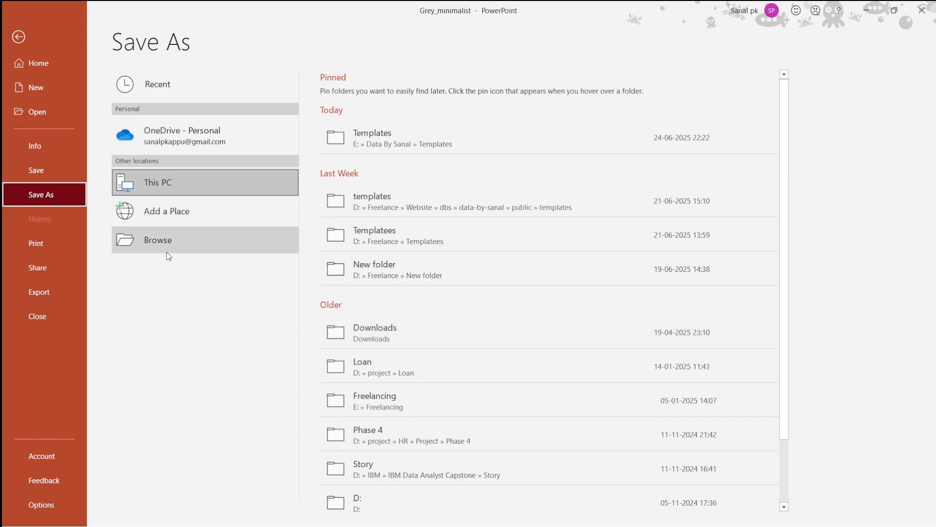
left_click(185, 244)
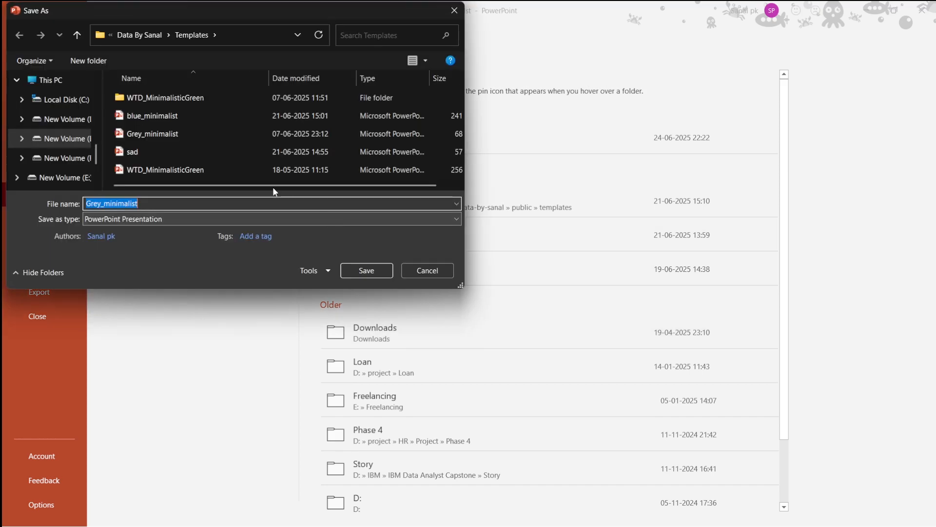
left_click(72, 160)
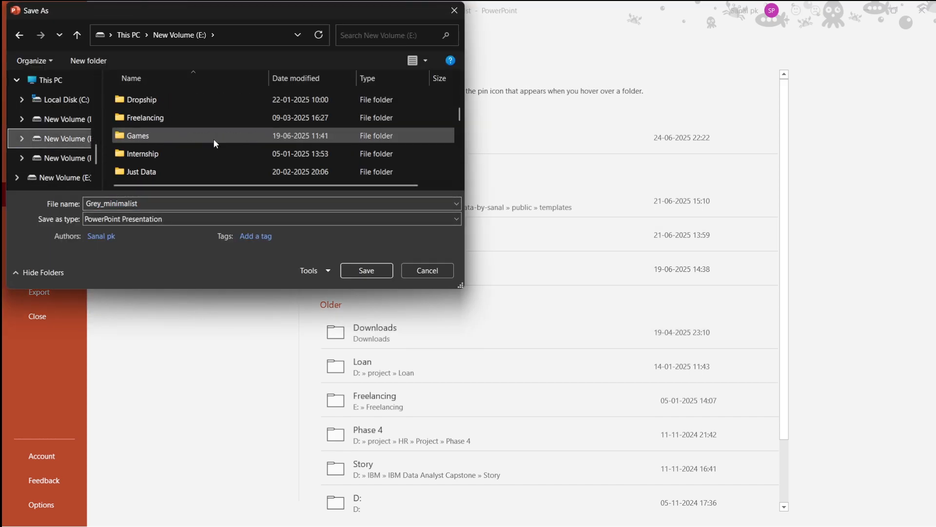
scroll(210, 141, "down", 5)
scroll(163, 171, "down", 1)
double_click(163, 171)
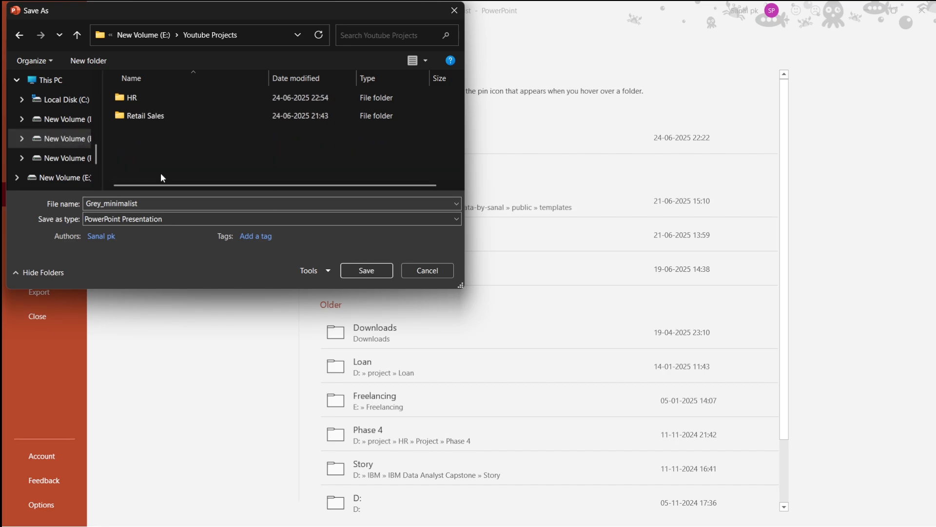
double_click(154, 100)
double_click(146, 104)
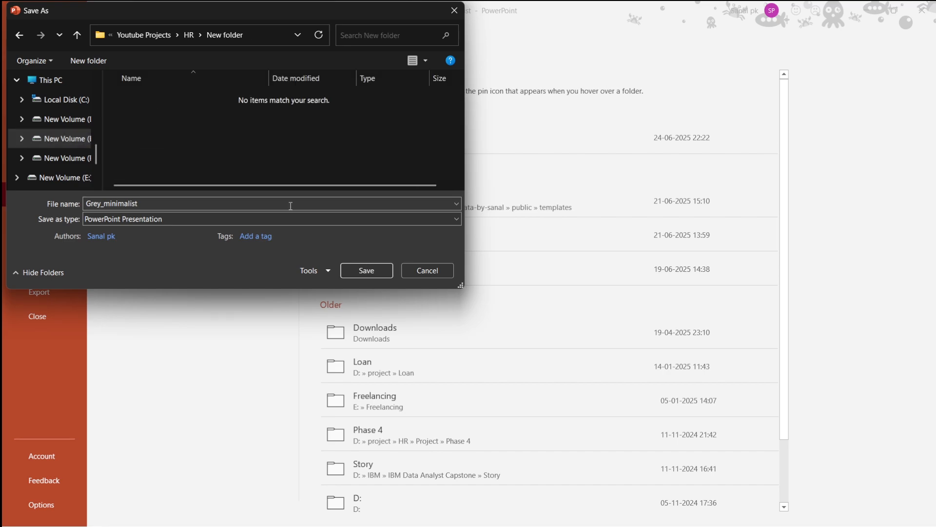
- Save just the current slide as a PNG image named 2
double_click(245, 202)
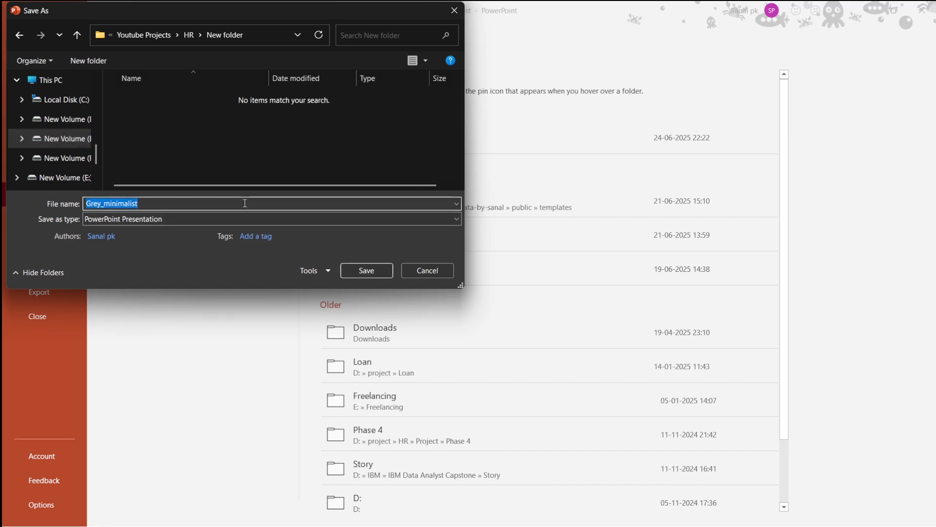
type("2")
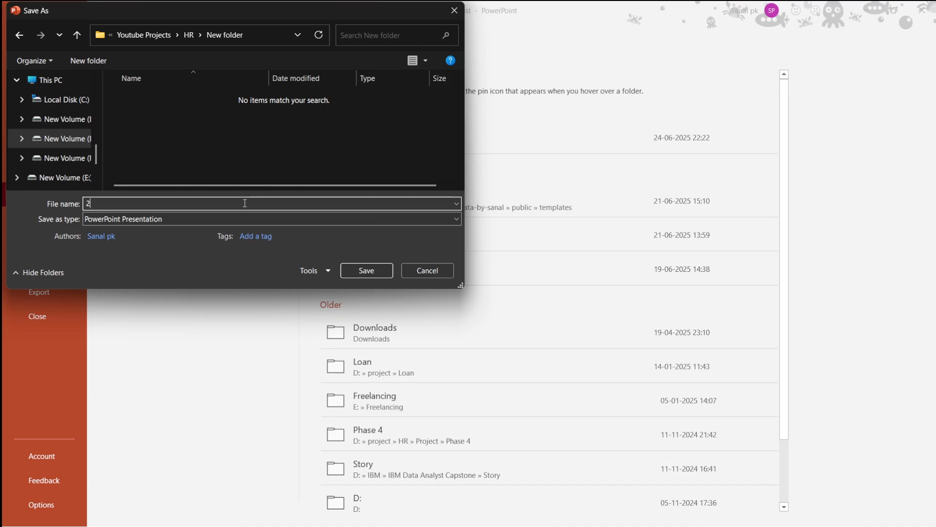
left_click(191, 222)
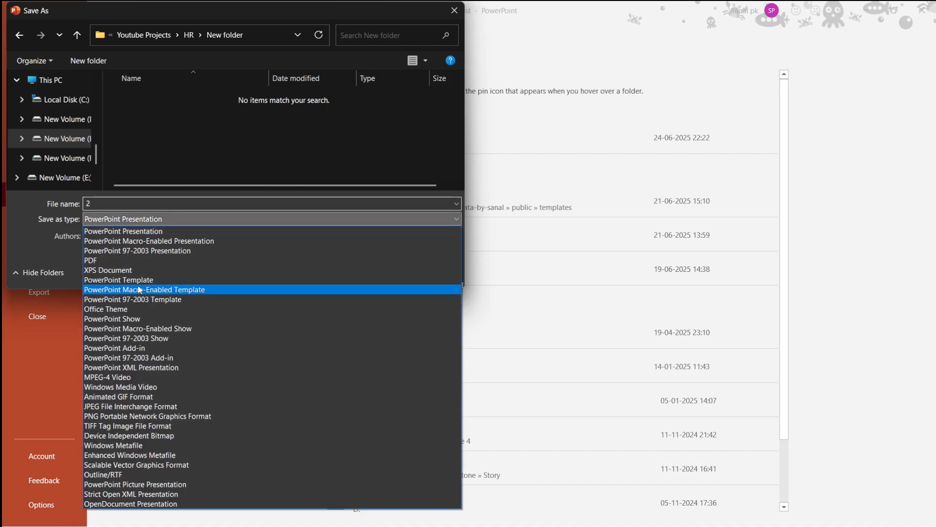
left_click(145, 416)
left_click(355, 274)
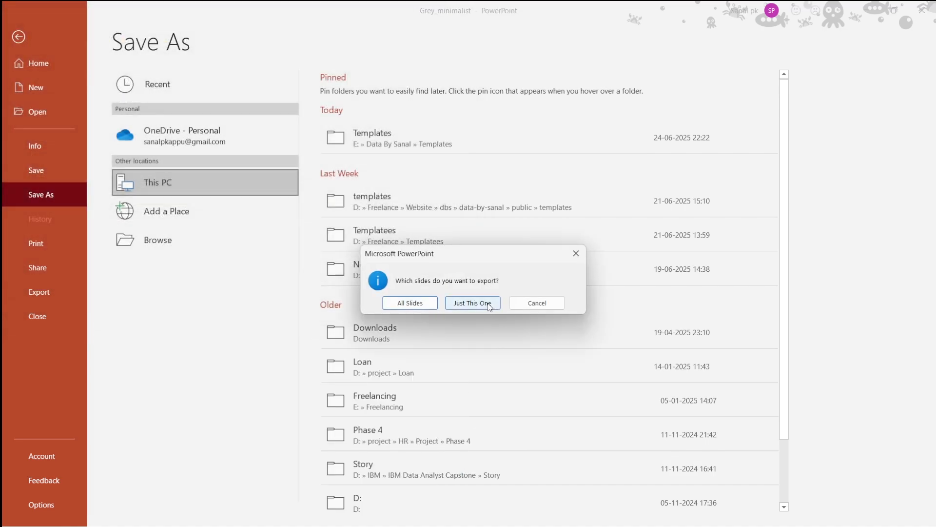
left_click(478, 302)
- Switch to Power BI and replace the Attrition Analysis canvas background image with 2.png, setting image fit to Fit
key("alt+Tab")
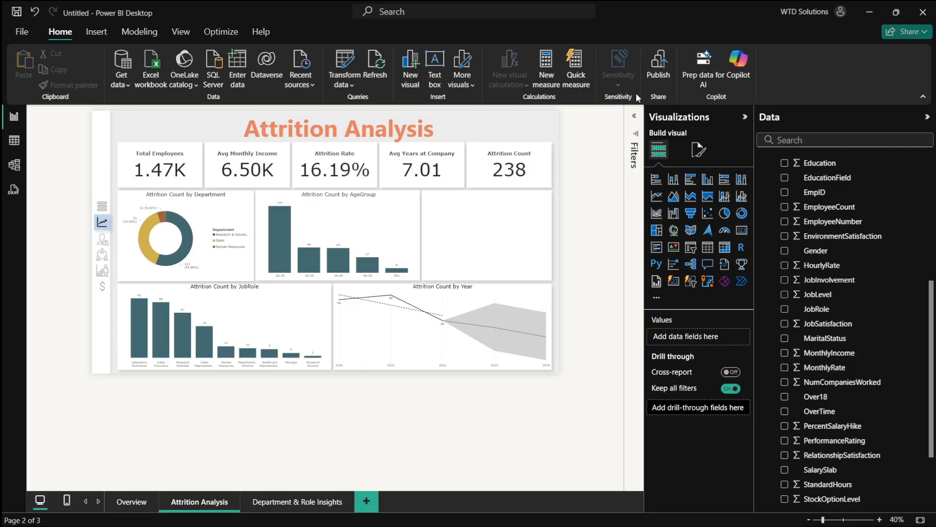
left_click(705, 157)
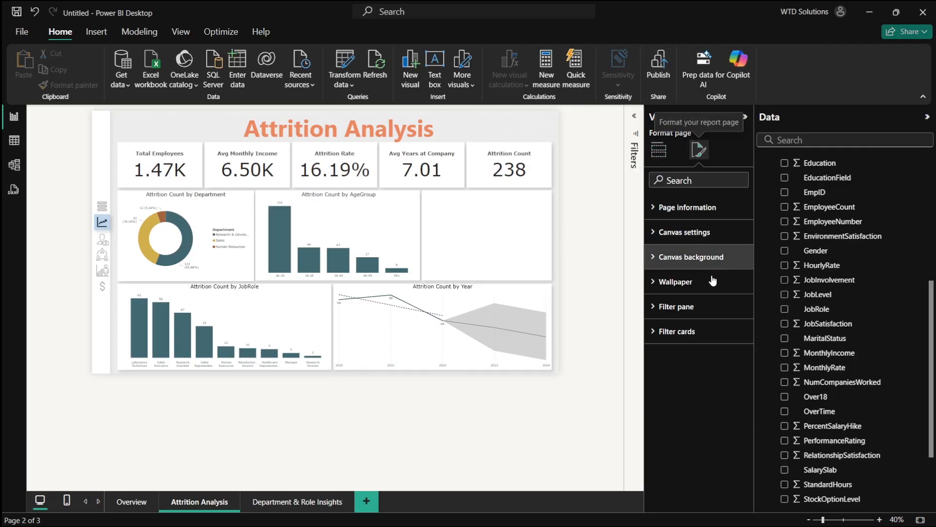
left_click(705, 257)
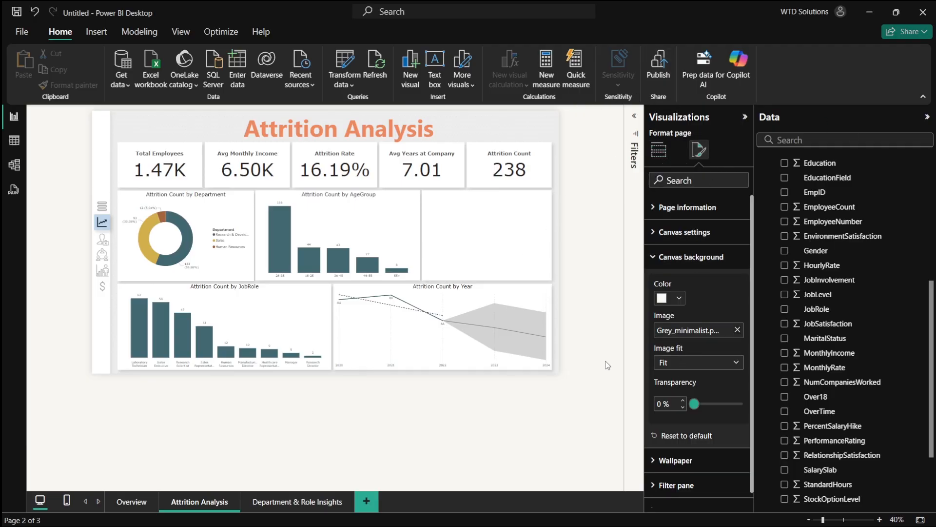
left_click(737, 330)
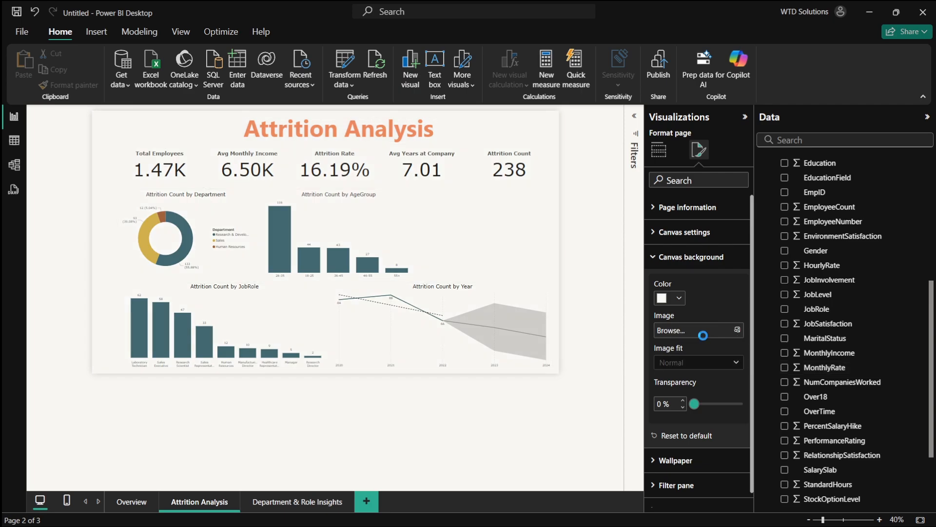
double_click(244, 198)
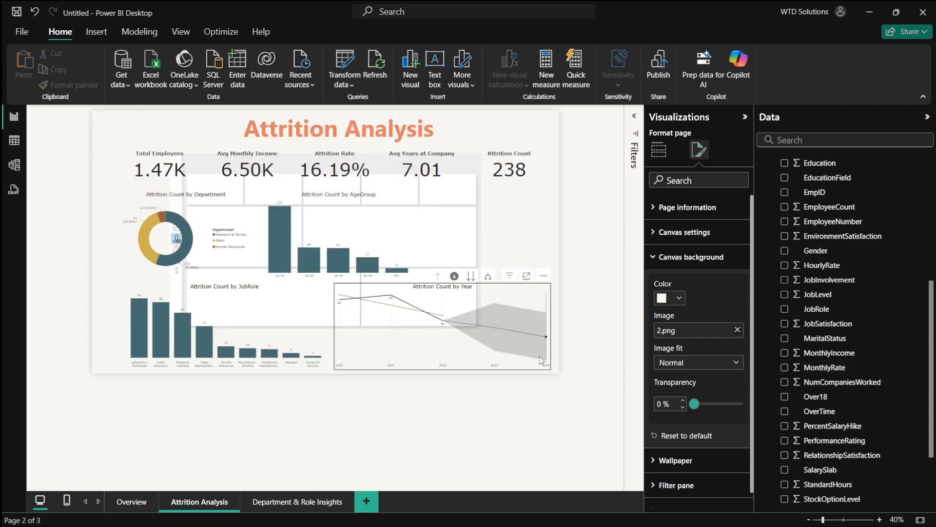
left_click(699, 365)
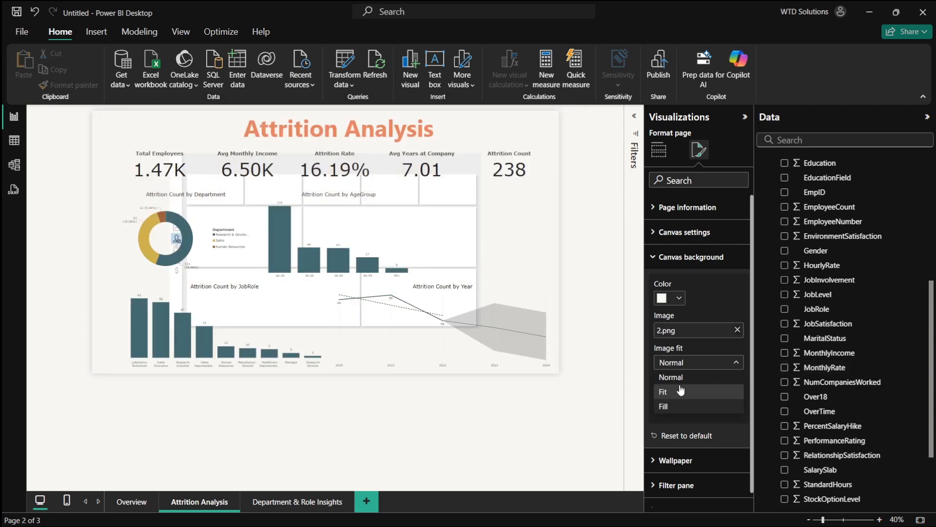
left_click(674, 396)
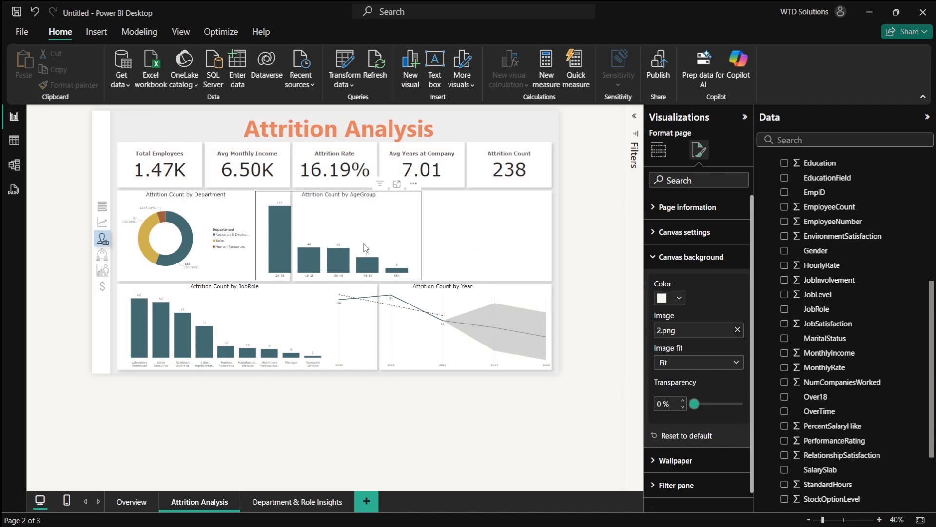
- Move the Attrition Count by Year chart into the middle-right panel and the AgeGroup chart into the lower-right panel
left_click_drag(364, 240, 474, 258)
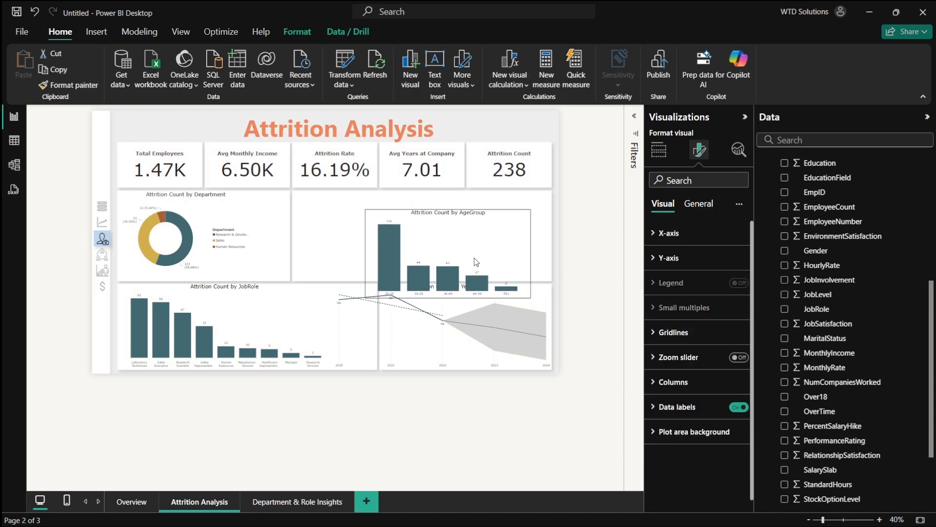
left_click_drag(442, 317, 401, 227)
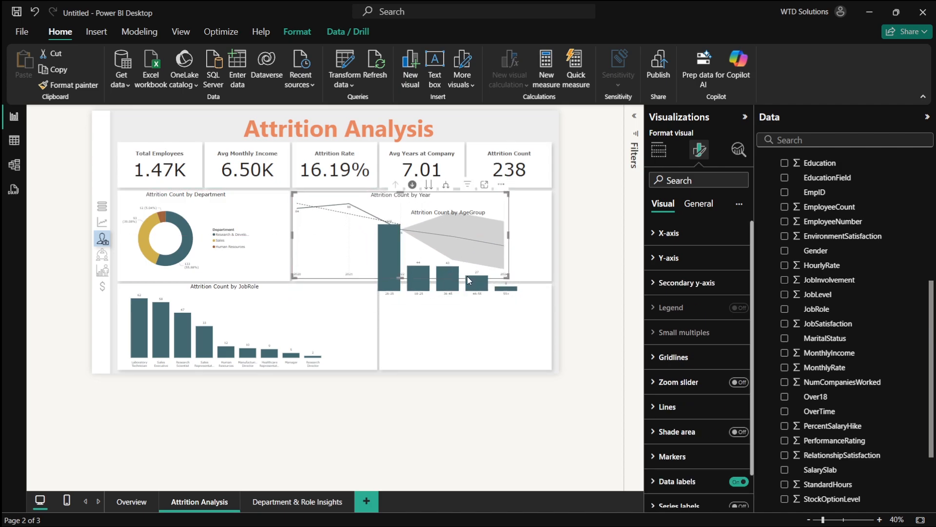
left_click_drag(467, 276, 465, 370)
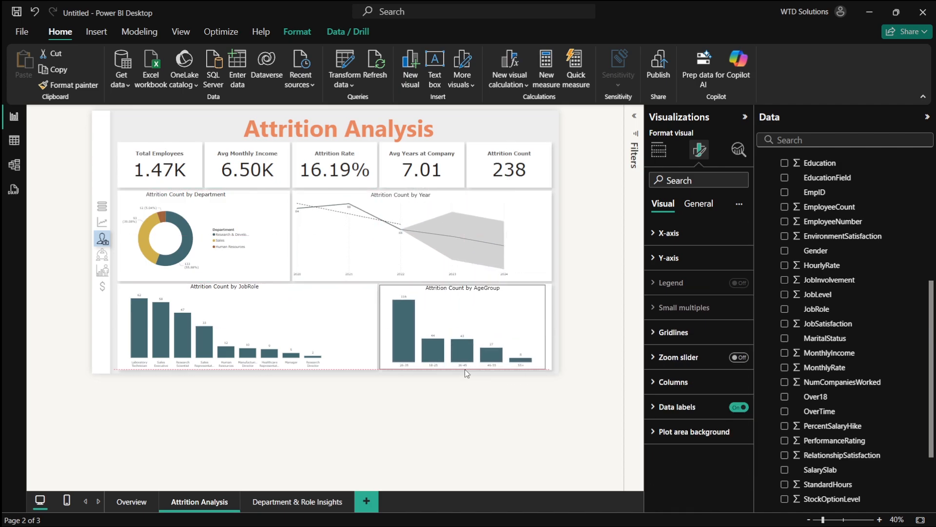
- Stretch the AgeGroup and Year charts to fill their panels up to the right edge
left_click_drag(546, 327, 552, 330)
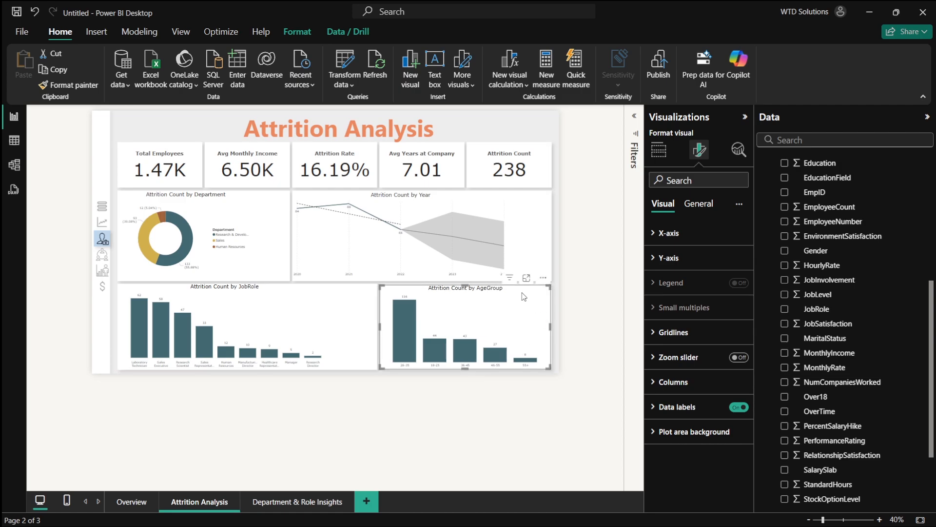
left_click(502, 254)
left_click_drag(509, 236, 550, 240)
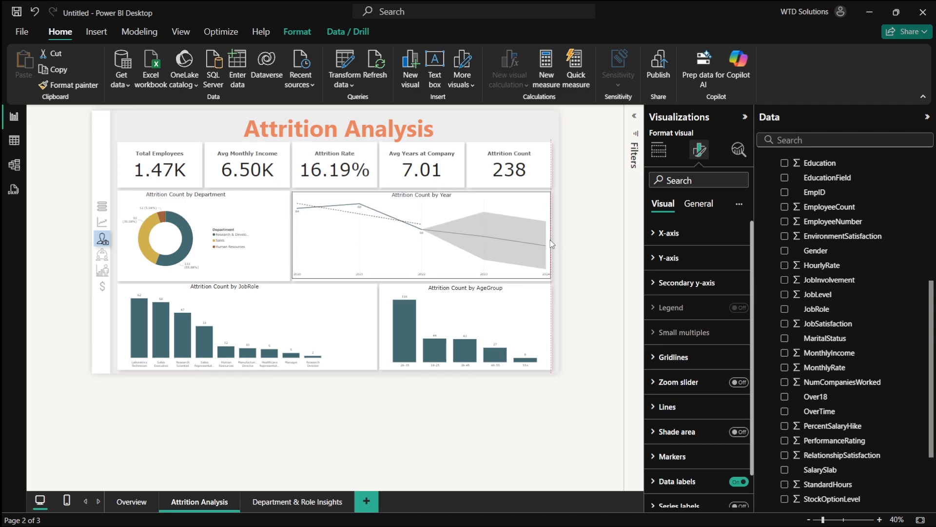
left_click_drag(423, 278, 425, 281)
- Widen the Attrition Count by Department donut chart to fill its panel
left_click(250, 238)
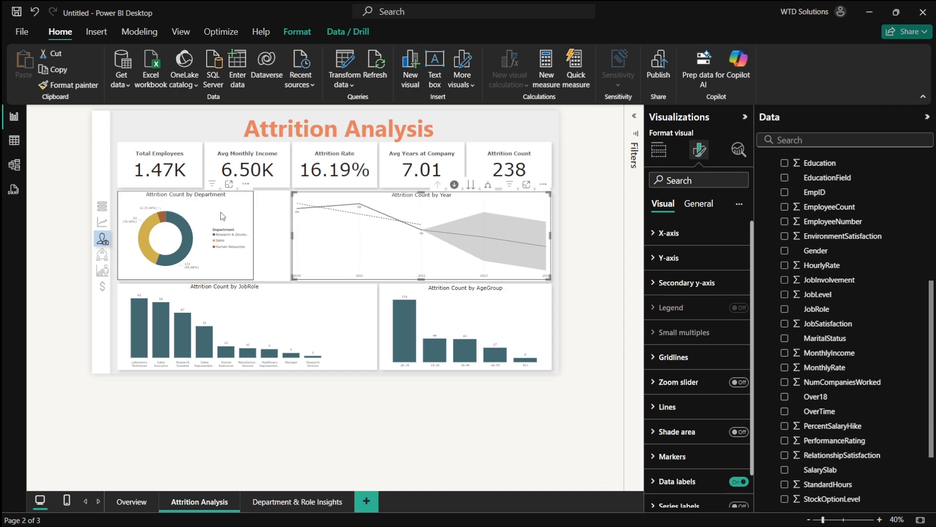
left_click_drag(253, 234, 289, 235)
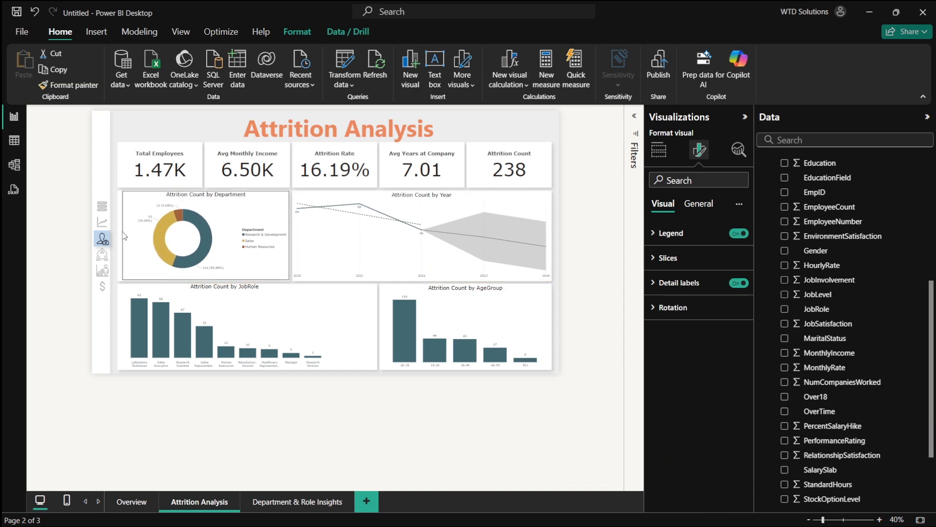
- Widen the Attrition Count by JobRole chart to fill the lower-left panel
left_click(189, 324)
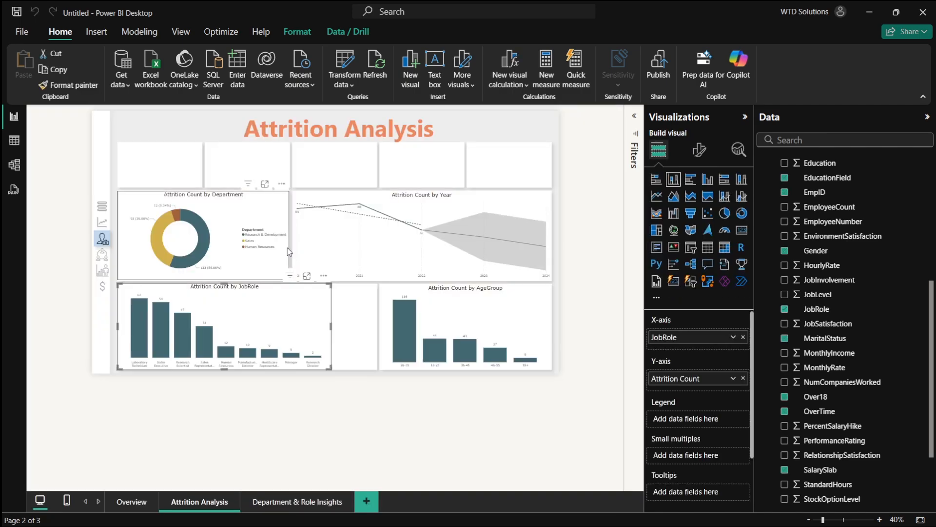
left_click_drag(332, 326, 378, 337)
left_click_drag(247, 283, 252, 290)
left_click(408, 403)
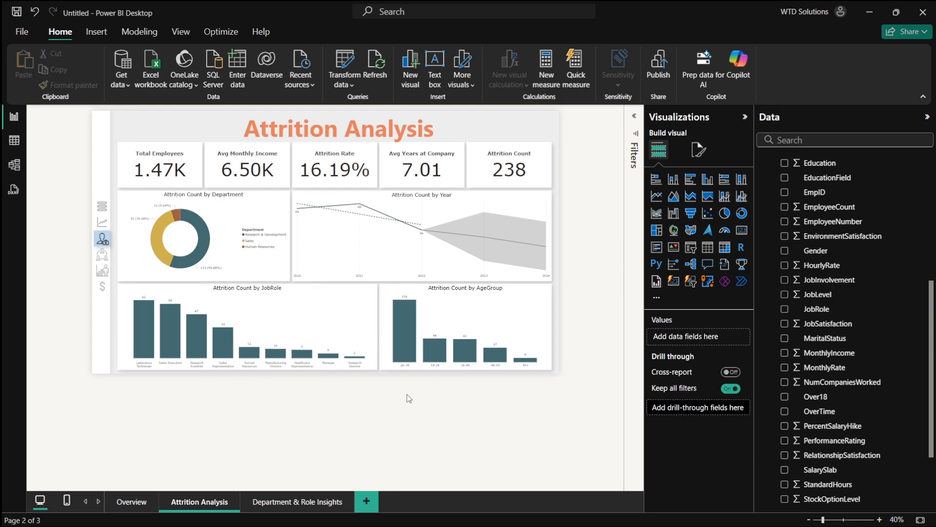
- Open the Department & Role Insights page and zoom in to review its layout
left_click(292, 501)
key("alt+Tab")
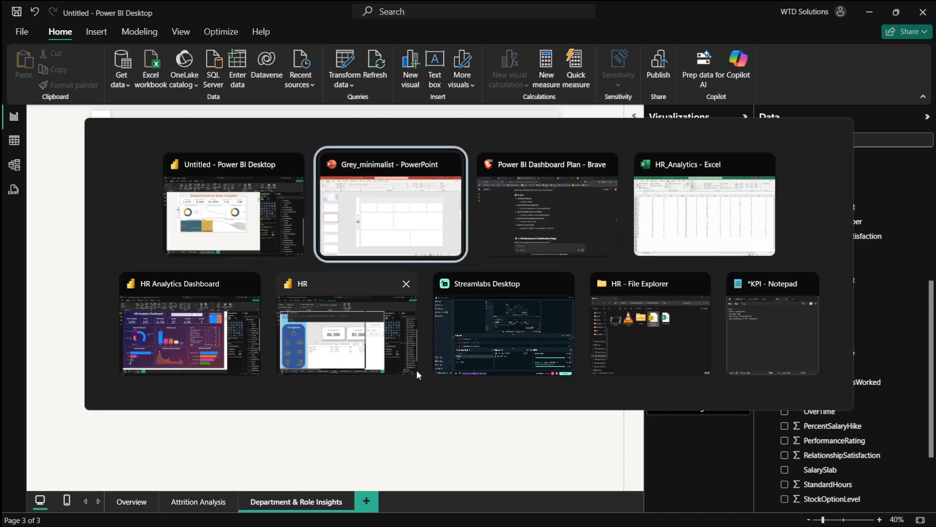
key("alt+Tab")
scroll(219, 259, "up", 1)
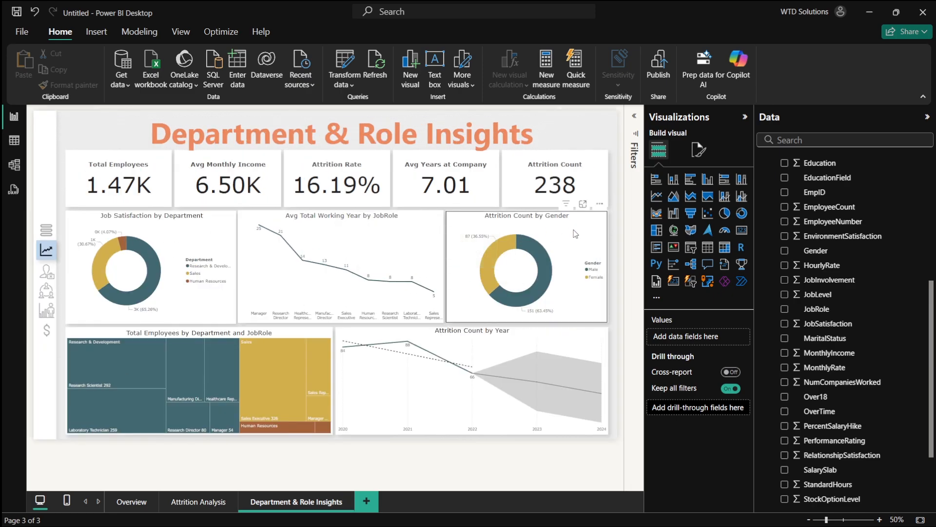
- Review the dashboard plan's graph list for the Department & Role page in the browser
key("alt+Tab")
key("alt+Tab")
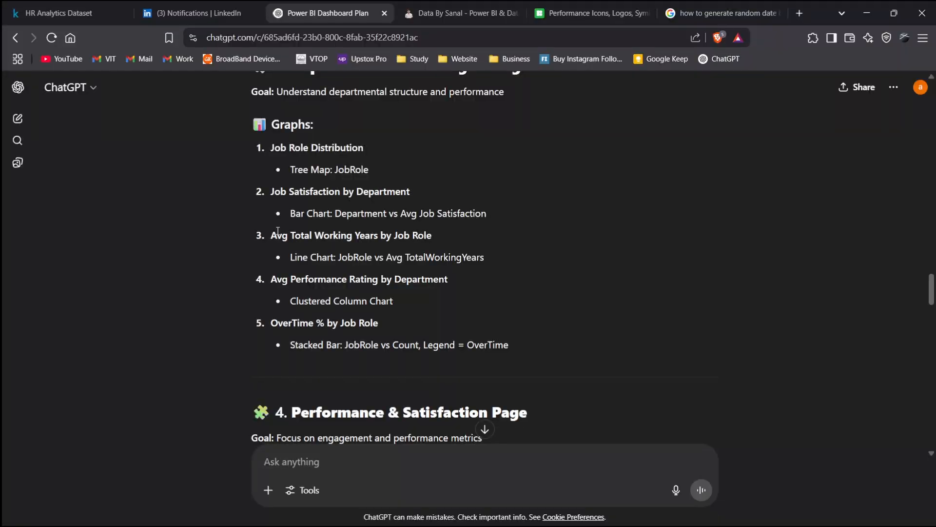
left_click_drag(271, 235, 438, 240)
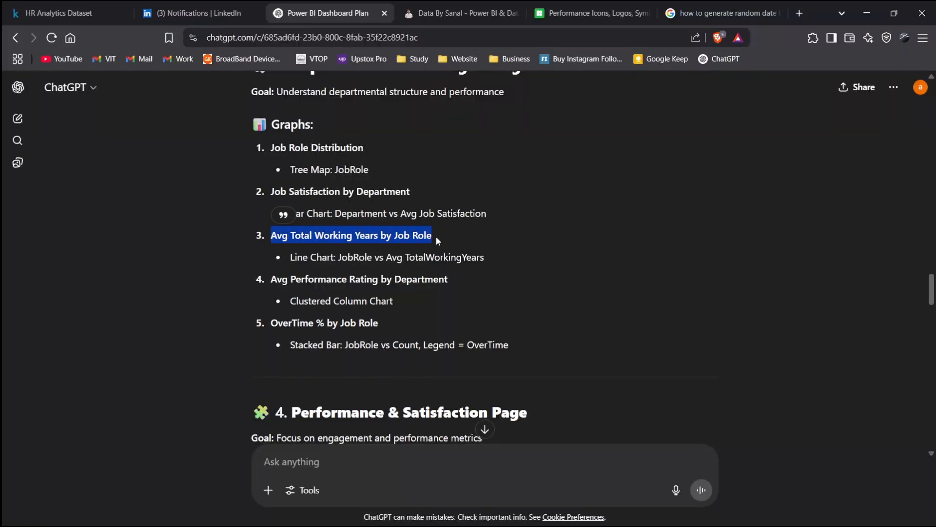
scroll(395, 252, "down", 1)
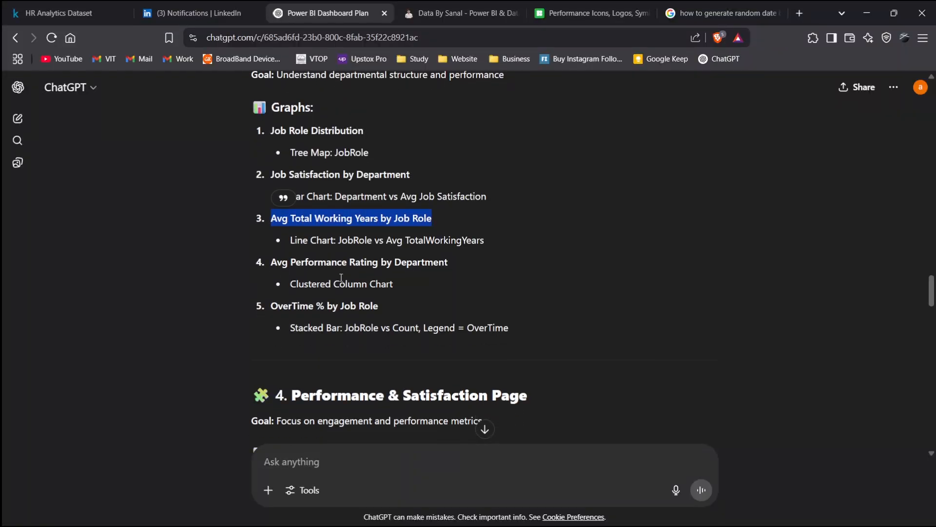
left_click_drag(277, 258, 399, 258)
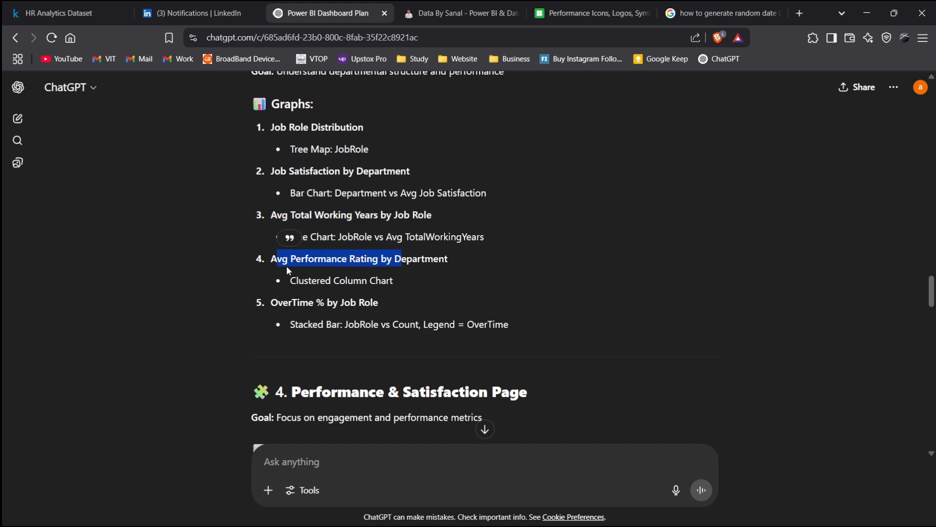
left_click(268, 263)
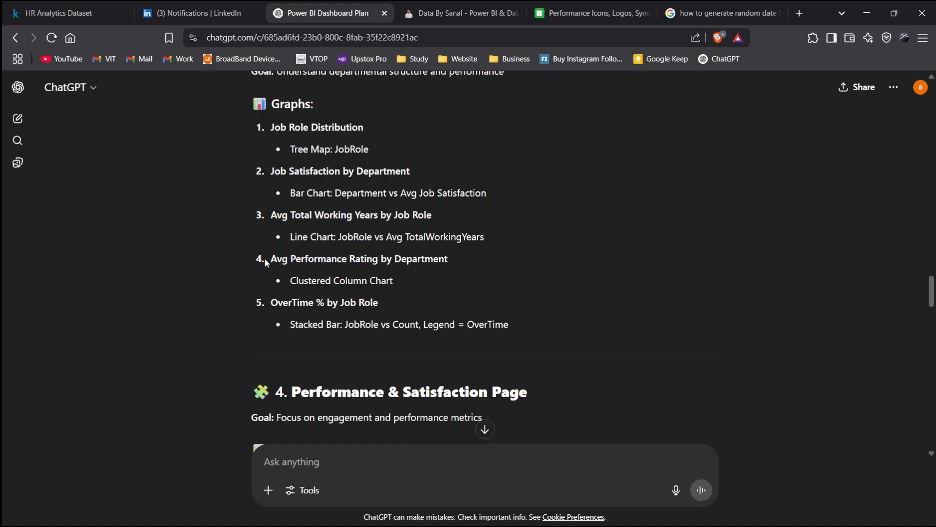
left_click_drag(264, 259, 448, 272)
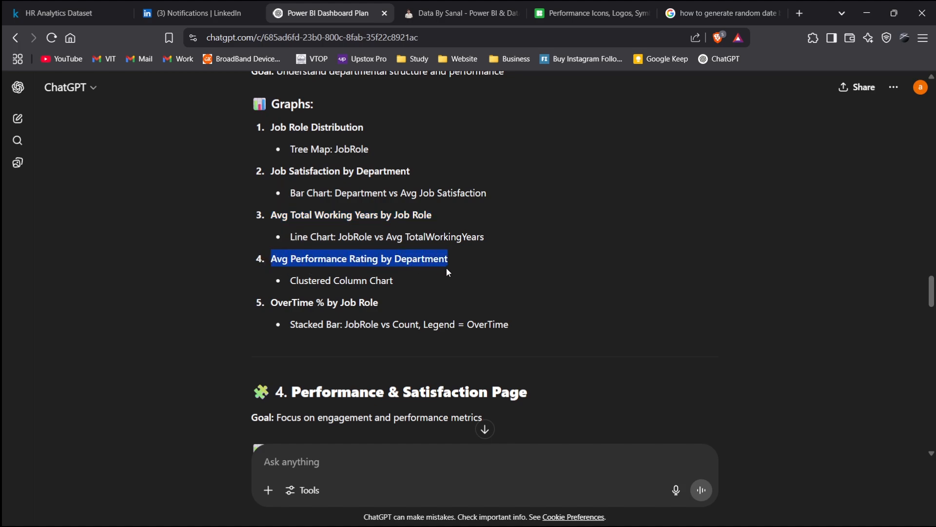
- Create a measure named Avg performance Rating as AVERAGE(HR_Analytics[PerformanceRating]) in the _Measure table
key("alt+Tab")
key("alt+Tab")
key("alt+Tab")
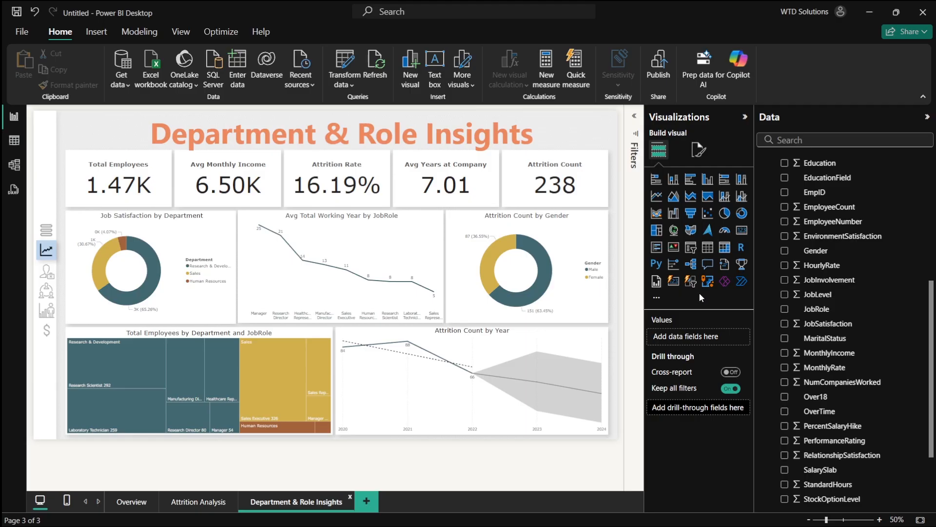
scroll(839, 341, "down", 2)
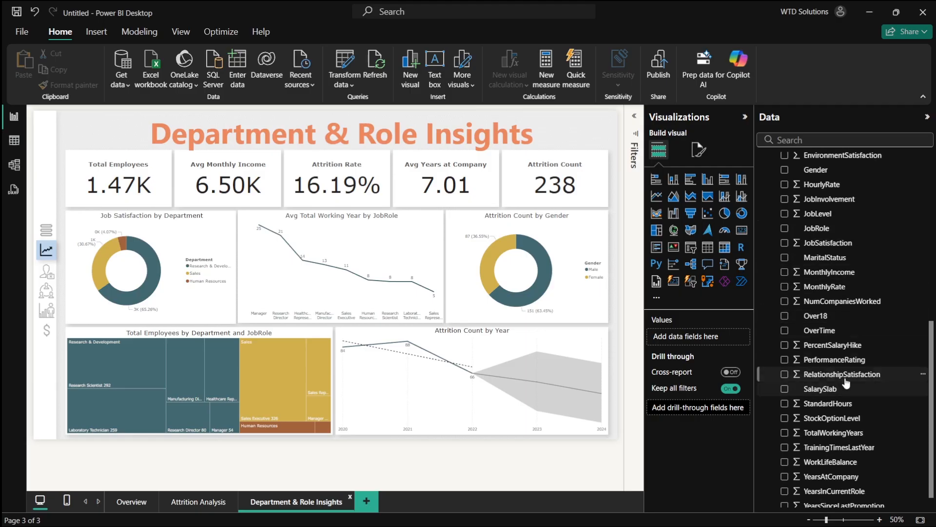
left_click(825, 363)
scroll(829, 317, "up", 8)
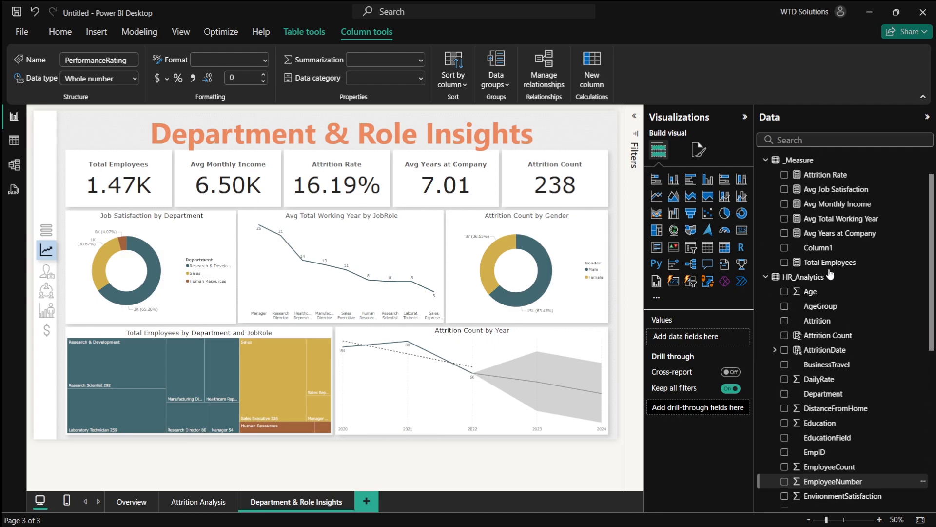
right_click(812, 162)
left_click(834, 180)
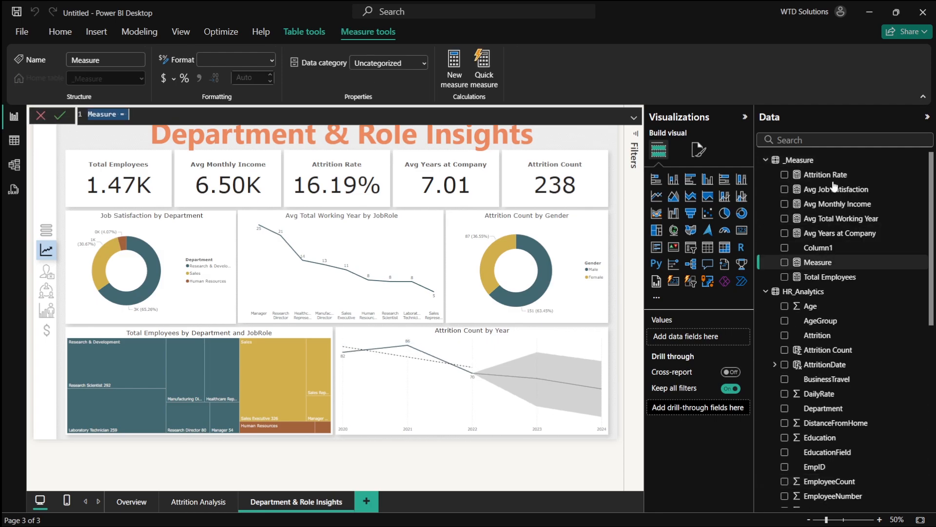
type("Avg performance Ratinh")
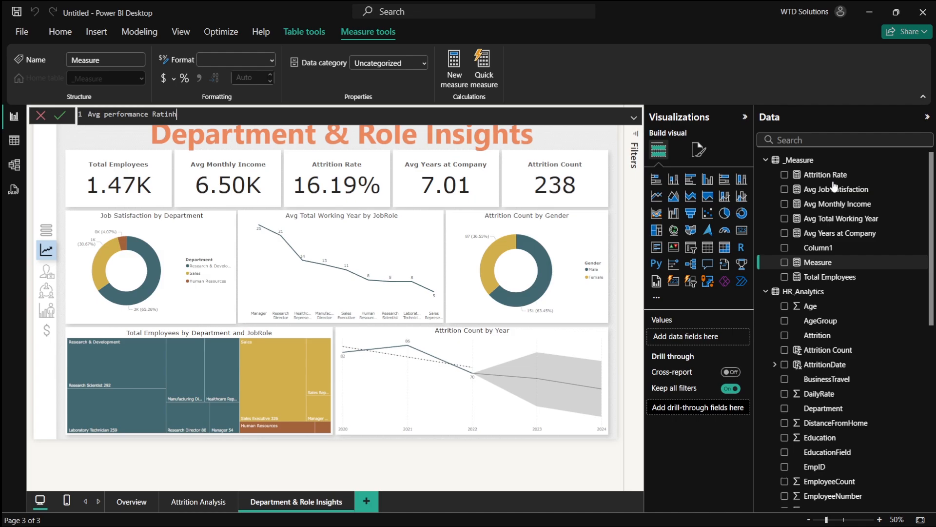
key("BackSpace")
type("g = Av")
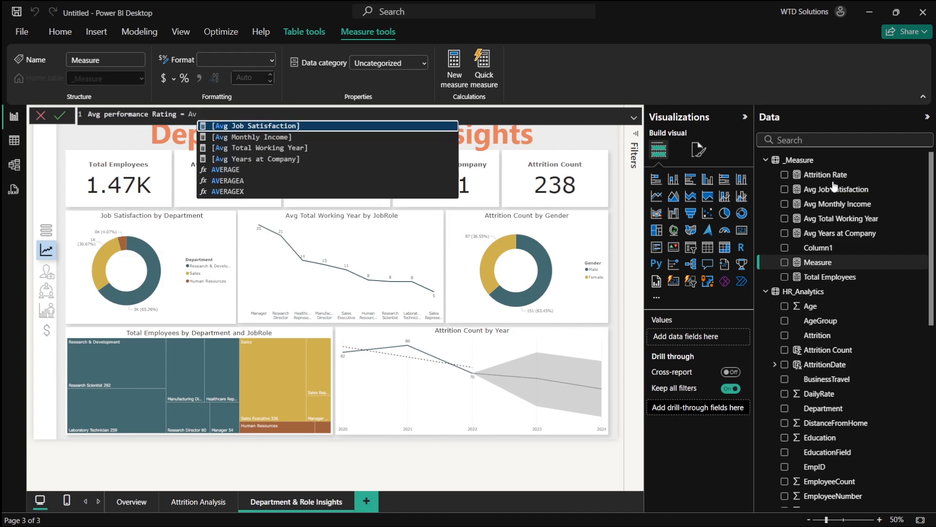
key("Down")
key("Down")
key("Down")
type("erage(perf")
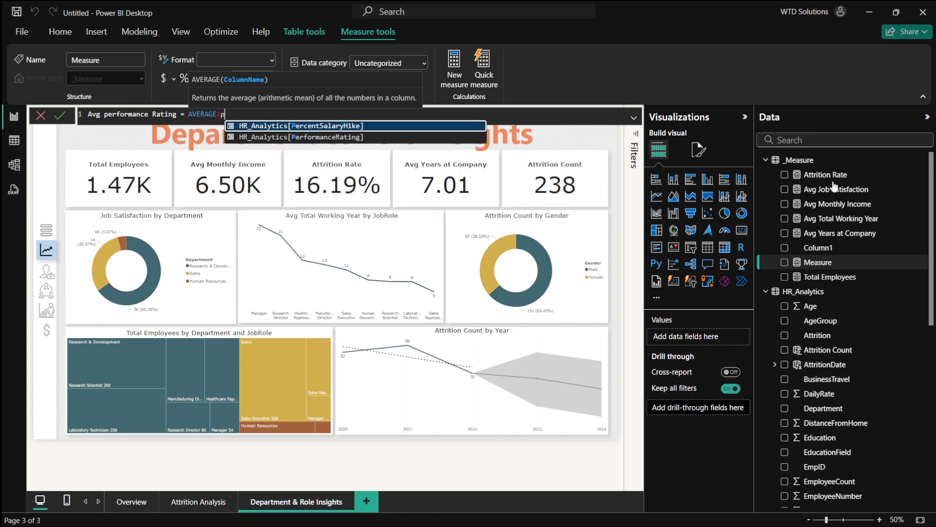
key("Tab")
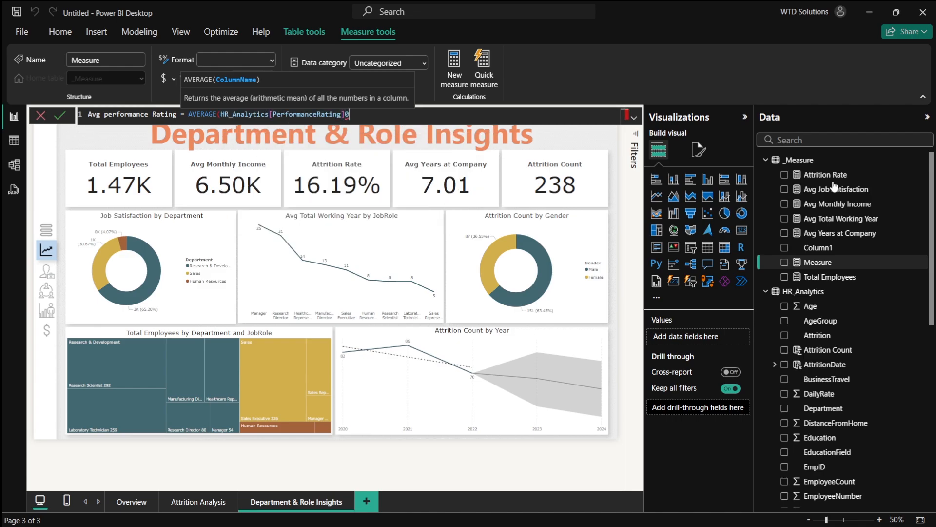
type(")")
key("Return")
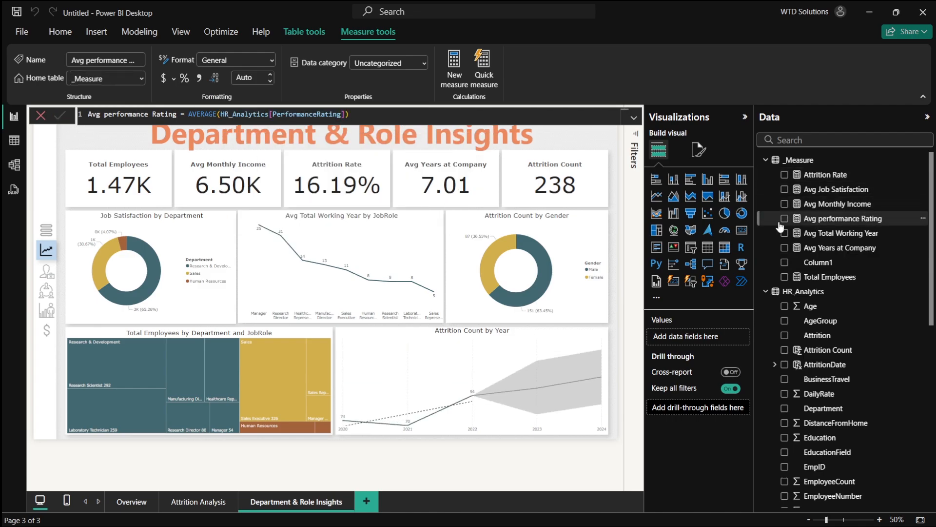
- Replace the gender donut chart's Attrition Count value with the Avg performance Rating measure
left_click(553, 249)
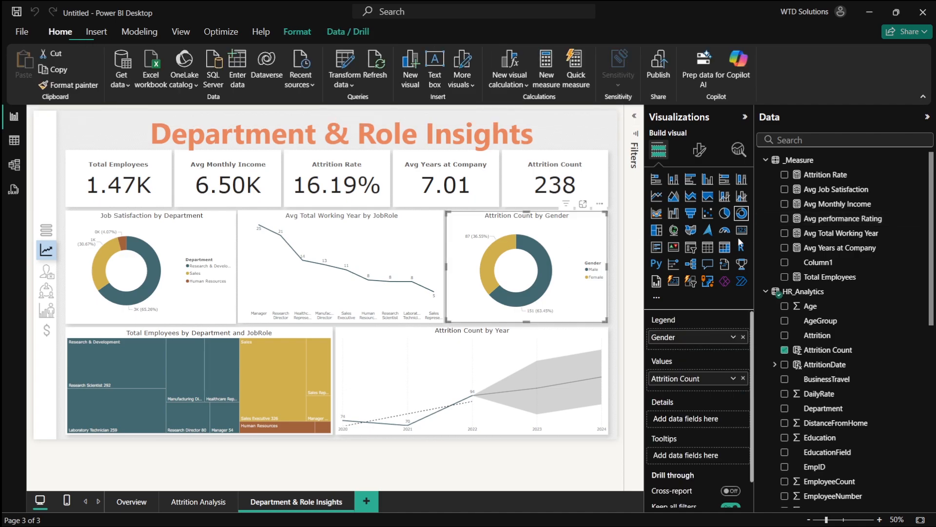
left_click(784, 349)
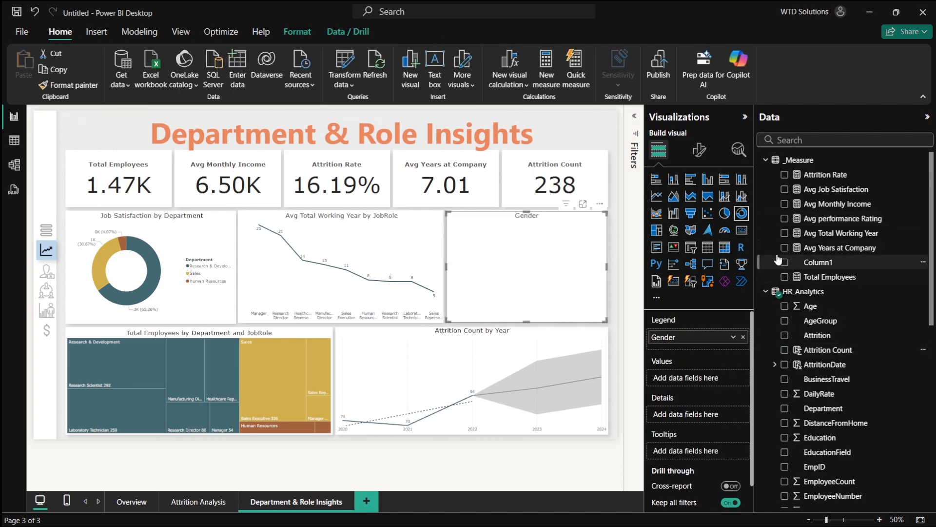
left_click(784, 218)
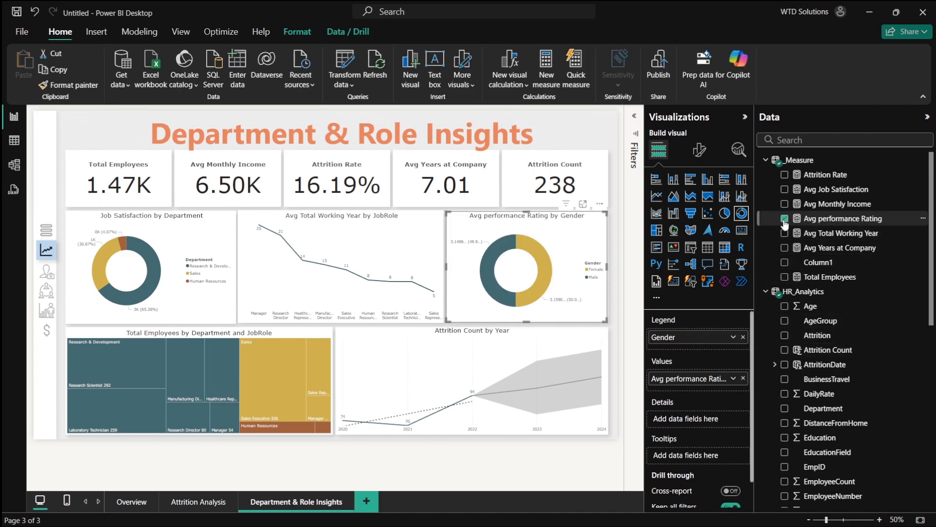
- Check the plan's chart description for Avg Performance Rating by Department in the browser
key("alt+Tab")
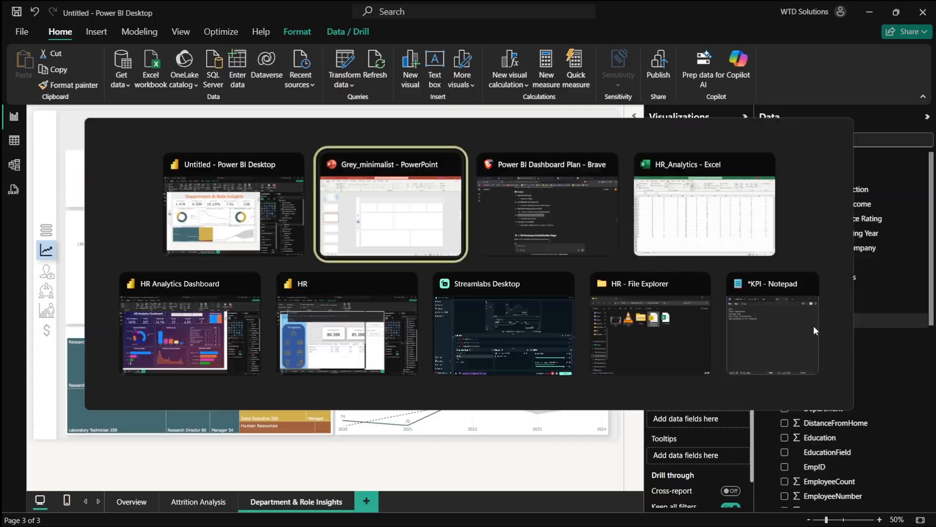
key("alt+Tab")
key("Tab")
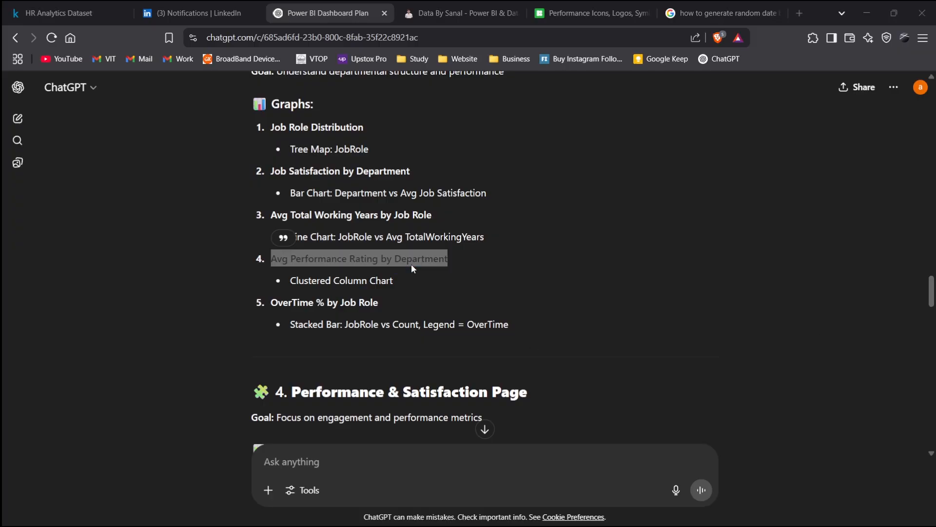
key("alt+Tab")
key("Tab")
- Swap the performance donut's legend field from Gender to Department
scroll(822, 312, "down", 4)
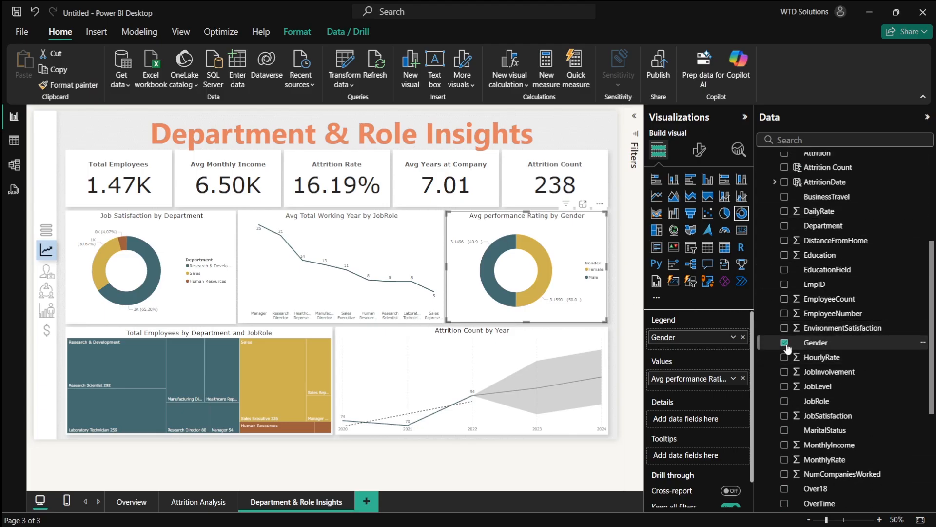
left_click(784, 343)
scroll(788, 229, "up", 3)
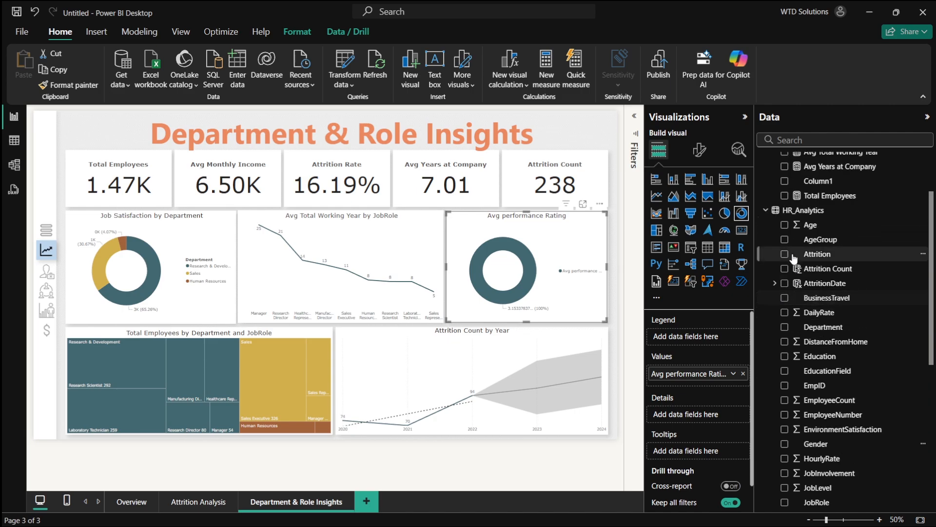
left_click(784, 327)
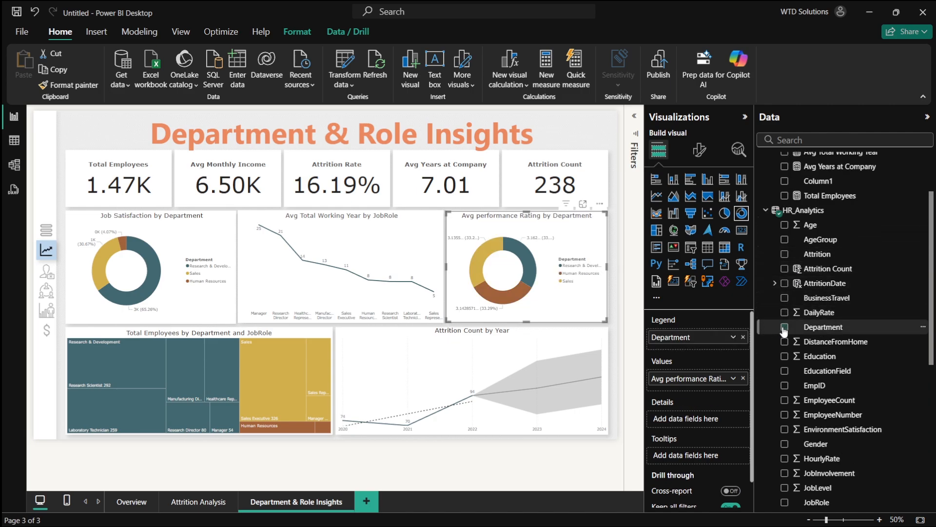
- Set the performance donut's detail labels to All detail labels and turn its legend off
scroll(476, 298, "up", 2)
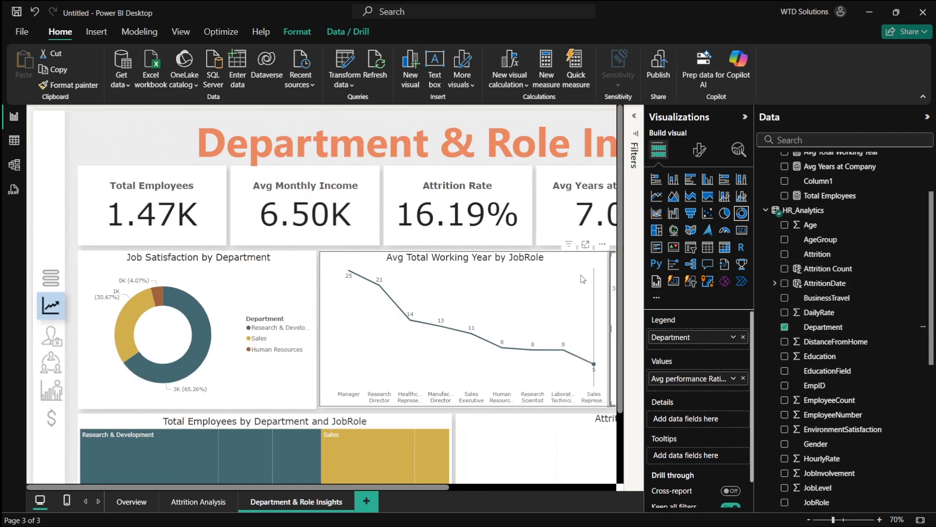
scroll(476, 298, "right", 5)
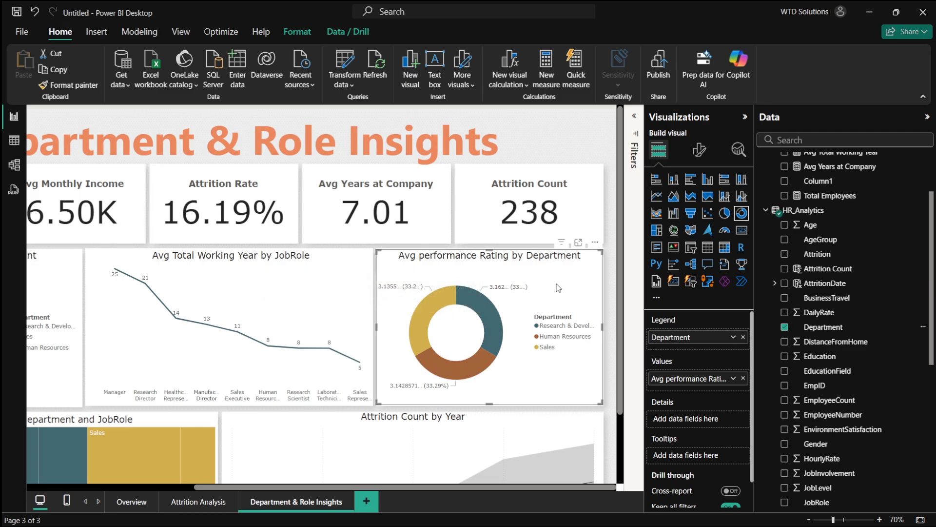
scroll(559, 288, "down", 1)
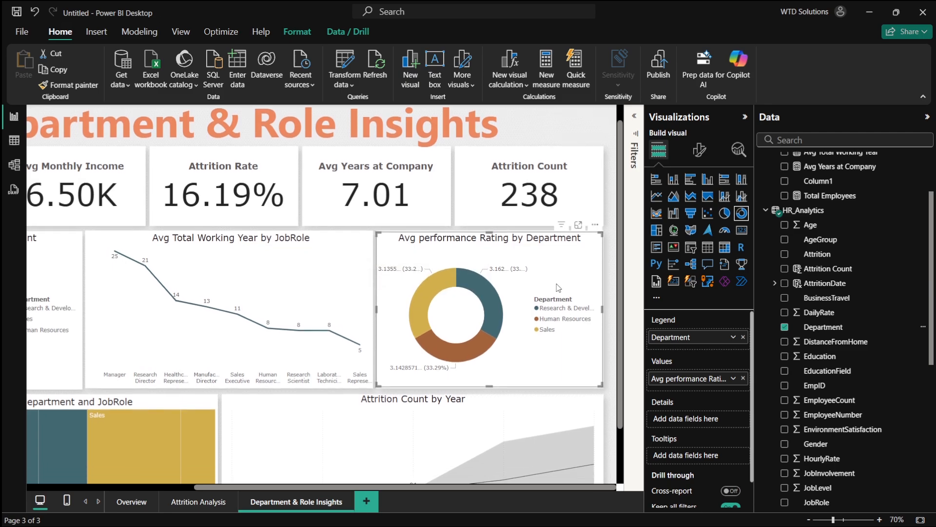
left_click(699, 150)
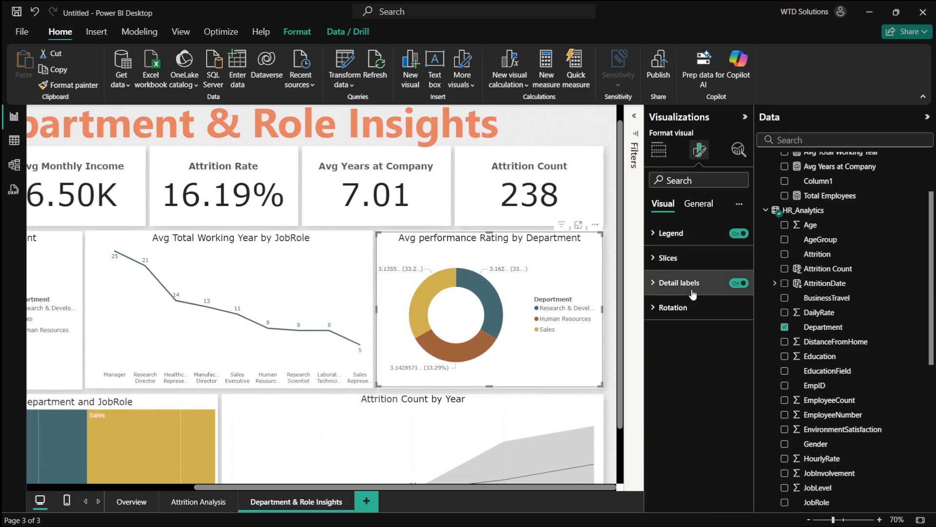
left_click(681, 307)
left_click(681, 307)
left_click(699, 205)
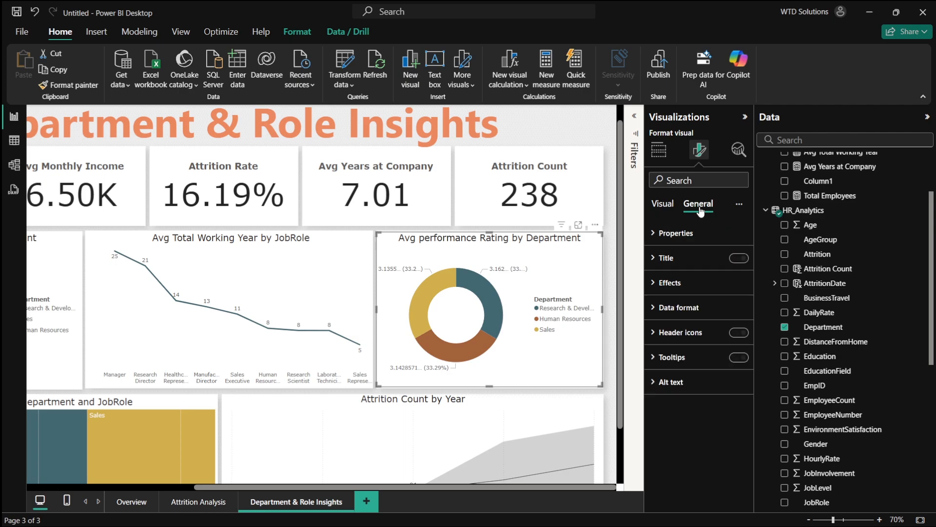
left_click(670, 283)
left_click(669, 282)
left_click(669, 205)
left_click(683, 283)
left_click(701, 392)
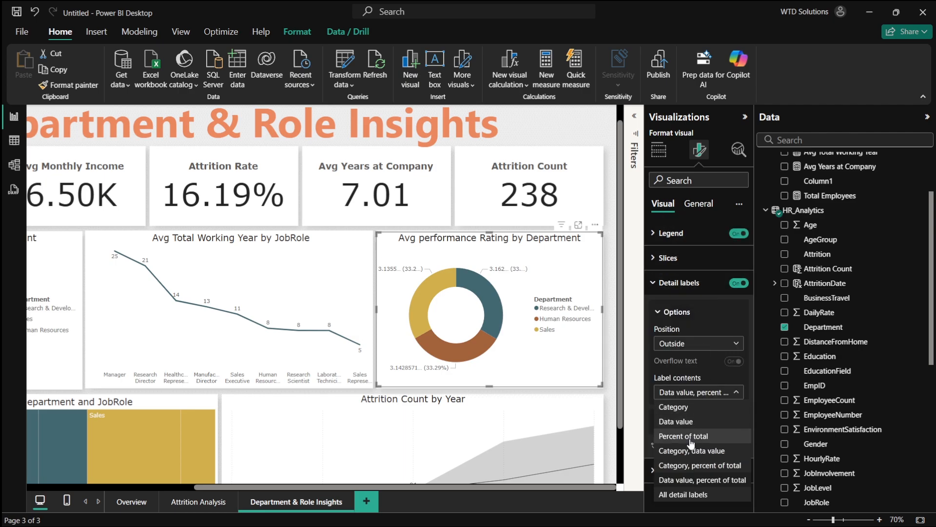
left_click(682, 493)
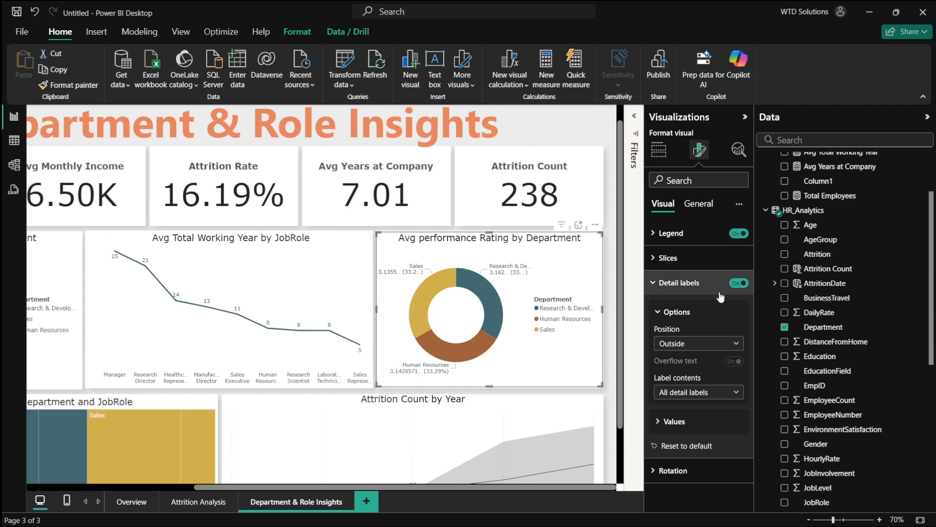
left_click(739, 233)
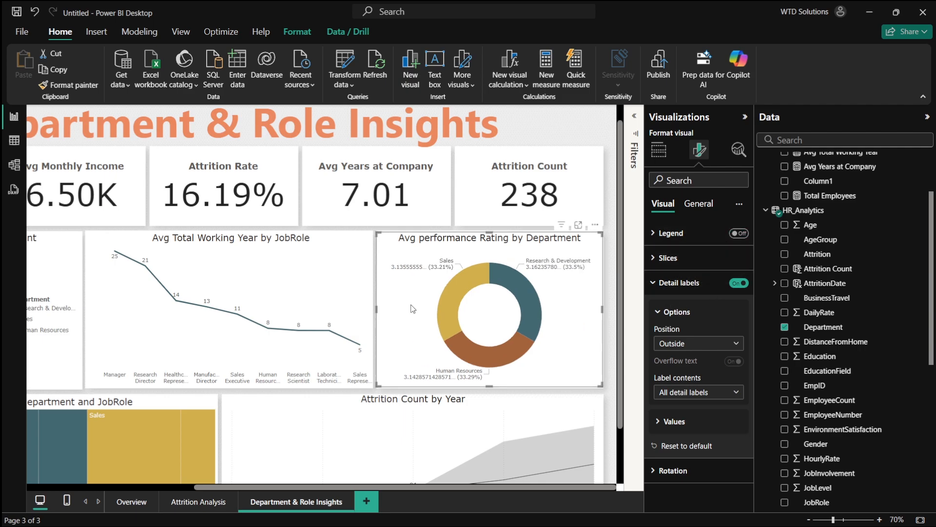
- Copy the performance donut's formatting onto the Job Satisfaction by Department donut with Format Painter
scroll(349, 318, "left", 3)
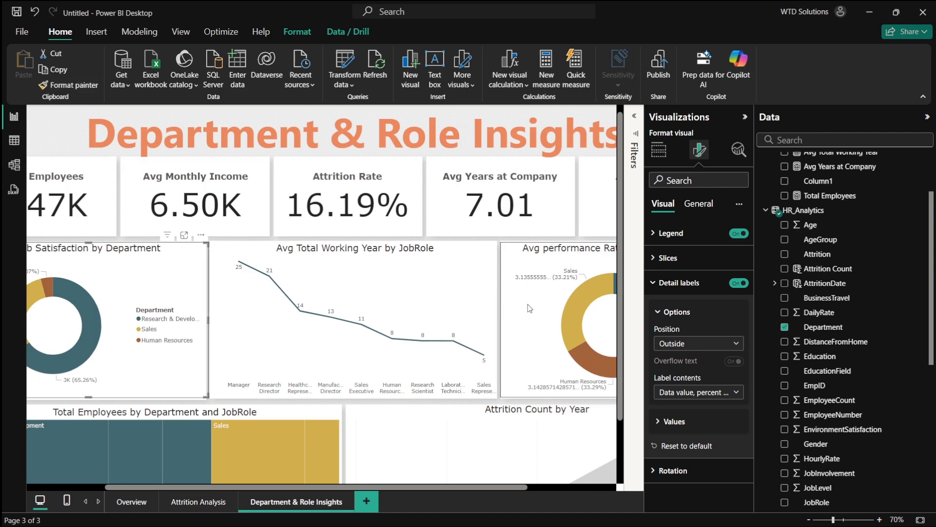
left_click(68, 85)
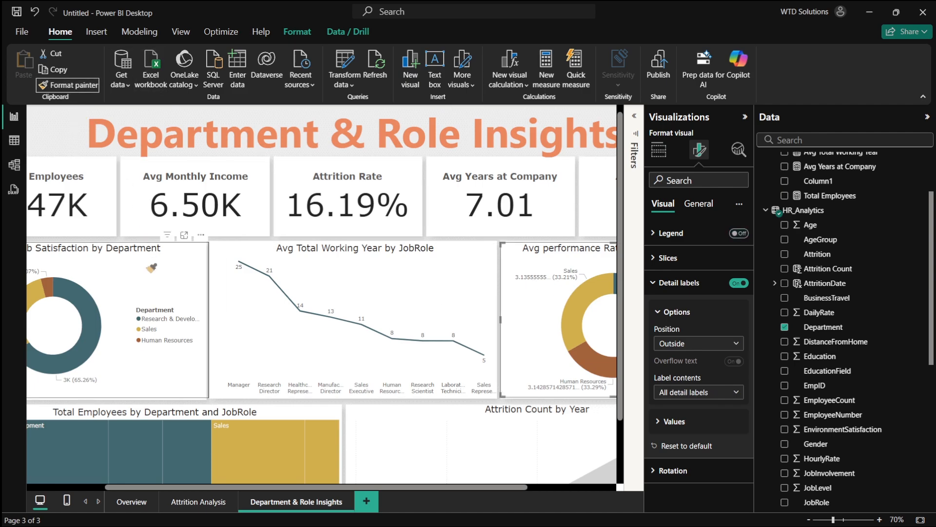
left_click(143, 317)
- Switch to the Attrition Analysis report page
scroll(253, 321, "left", 3)
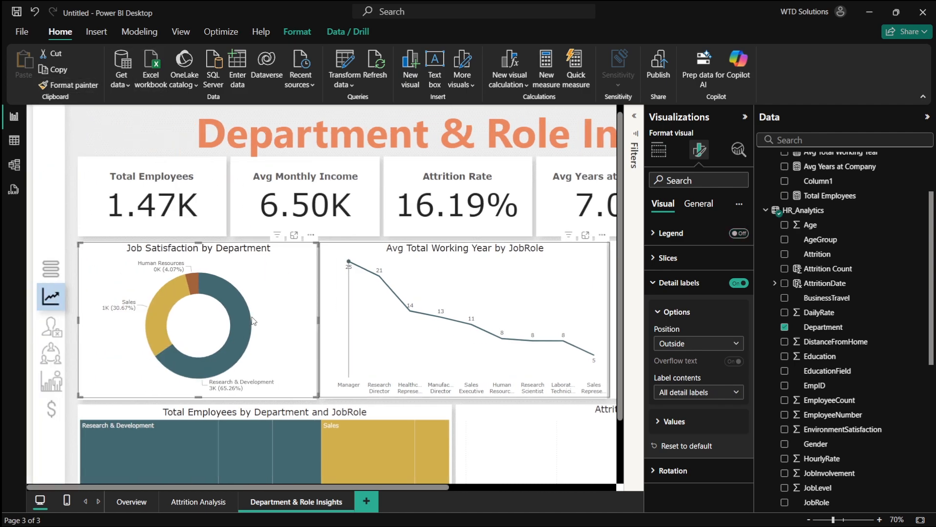
left_click(194, 503)
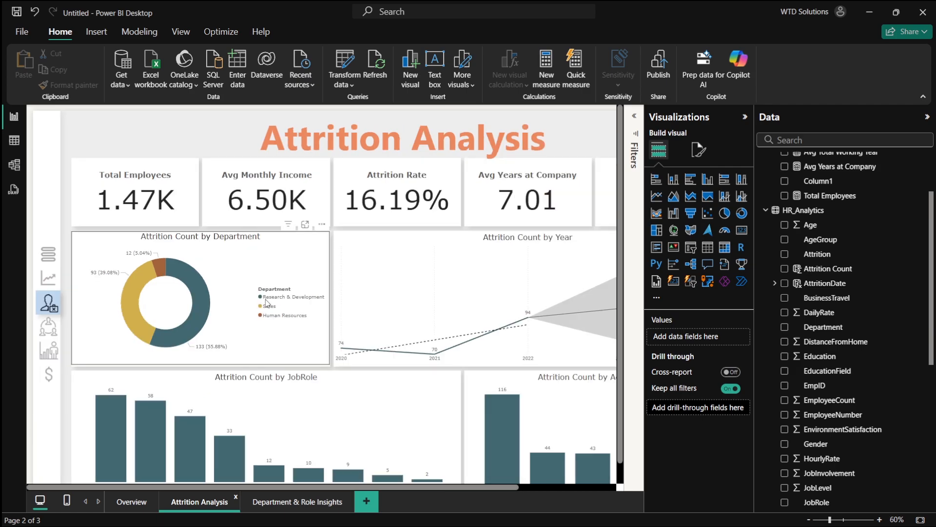
- Set the Attrition Count by Department donut's detail labels to All detail labels and turn its legend off
left_click(700, 150)
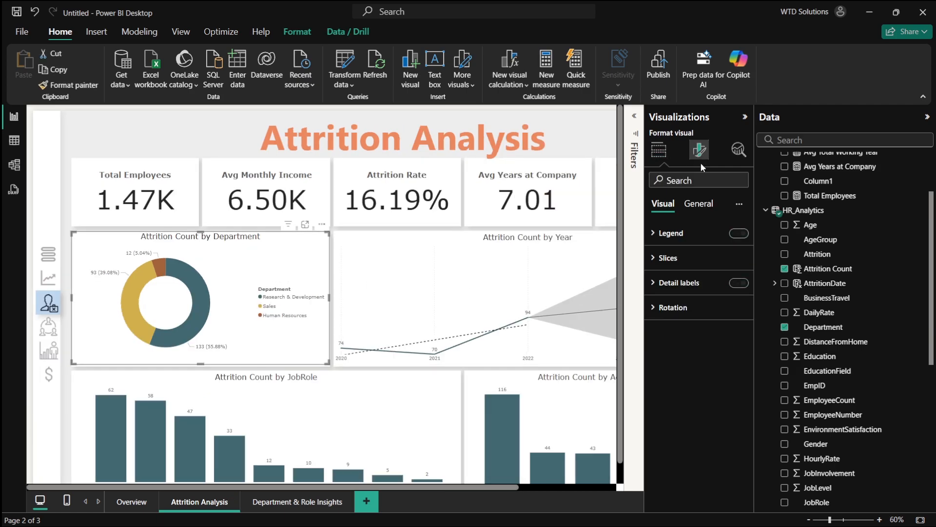
left_click(682, 290)
left_click(702, 392)
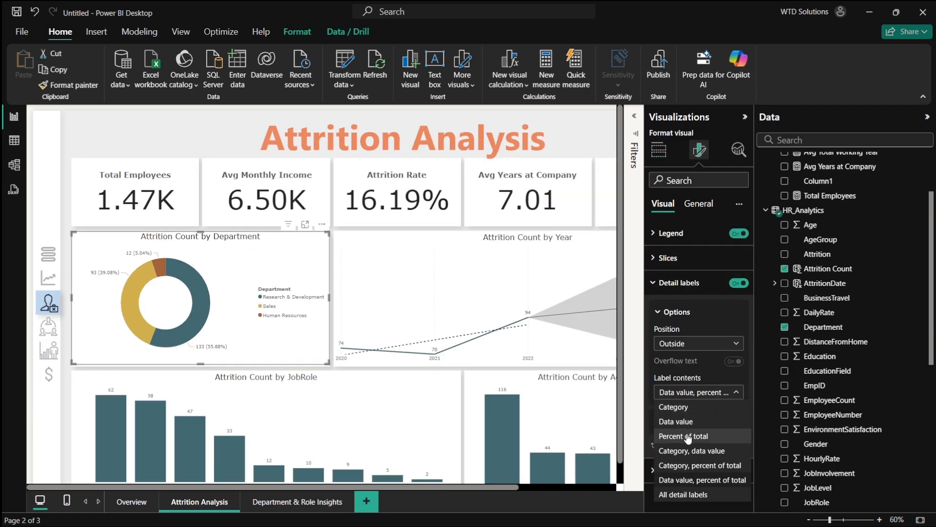
left_click(675, 500)
left_click(738, 233)
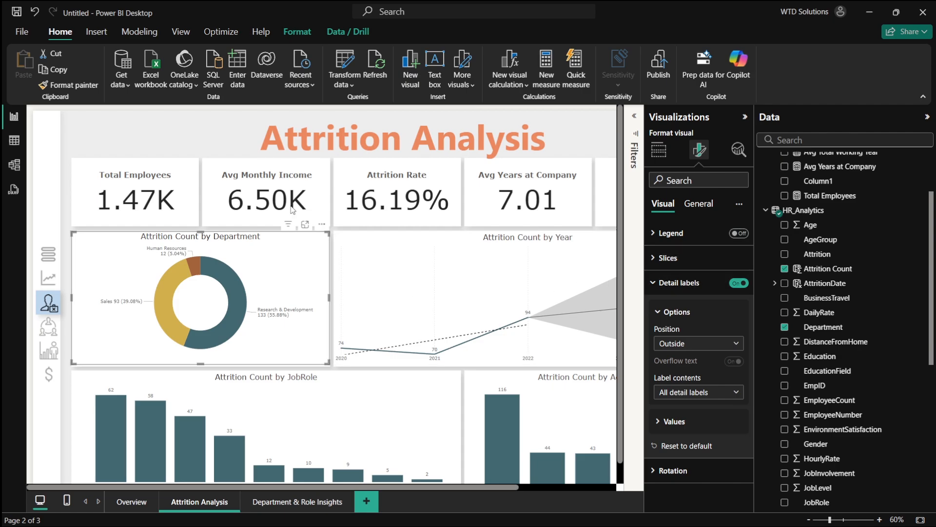
left_click(68, 85)
scroll(439, 293, "right", 3)
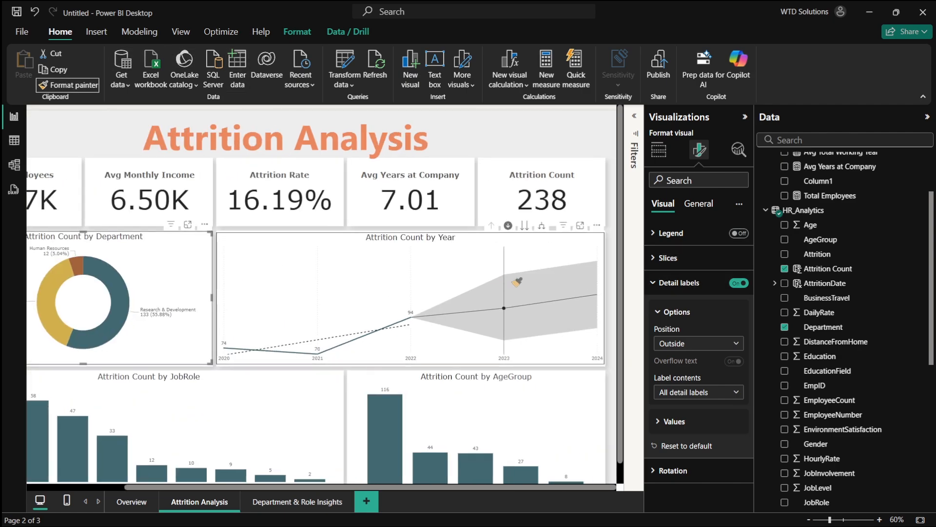
scroll(540, 284, "down", 1)
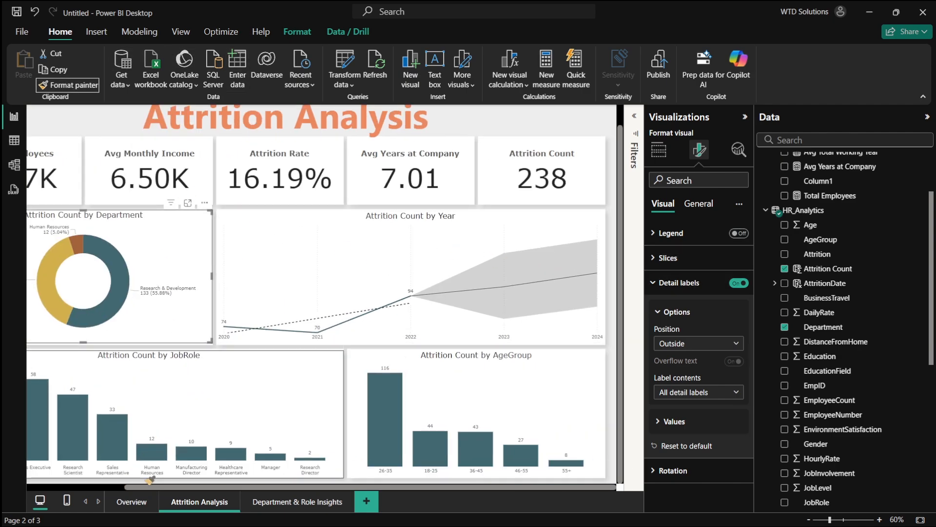
left_click(69, 84)
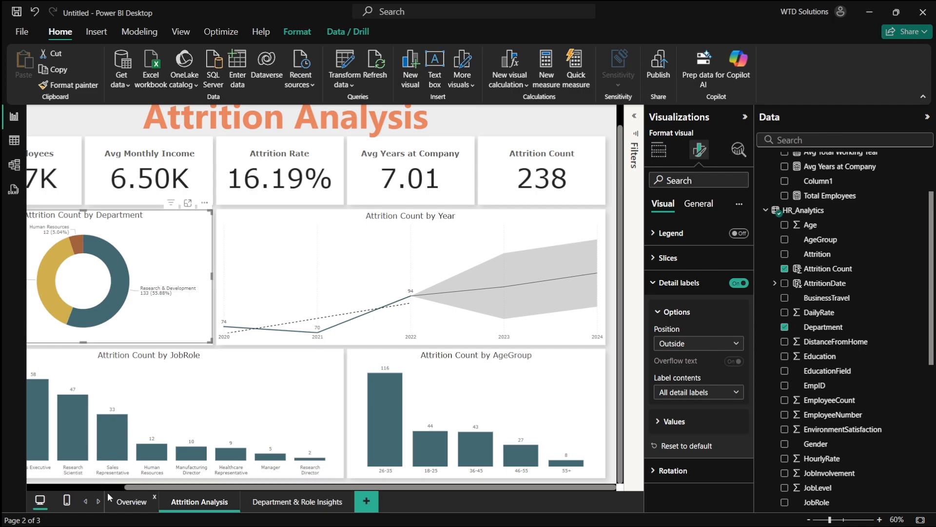
- On the Overview page, set the Total Employees by Department donut's detail labels to All detail labels and turn its legend off
left_click(147, 501)
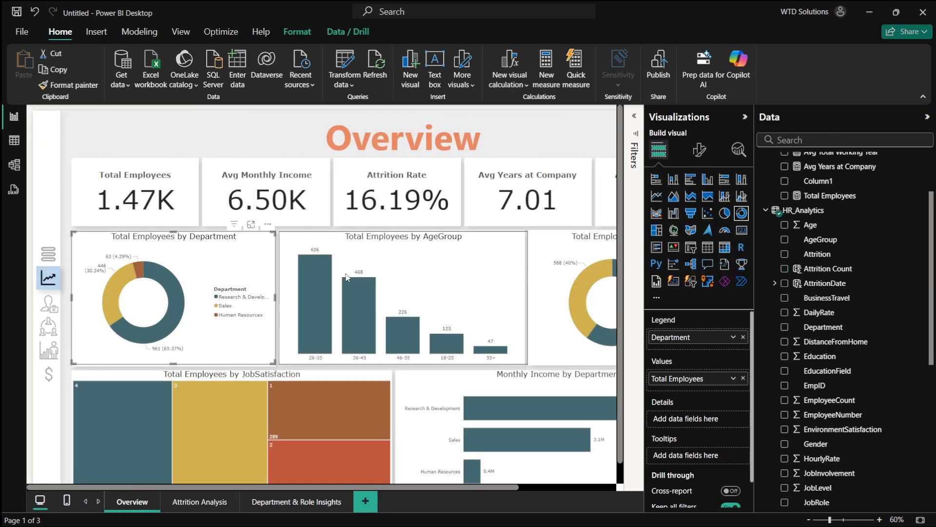
left_click(699, 150)
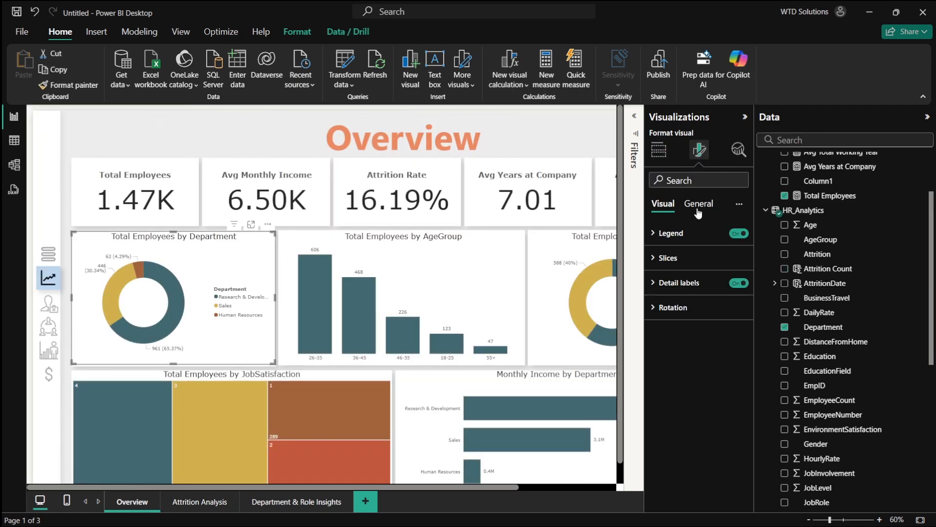
left_click(705, 286)
left_click(707, 392)
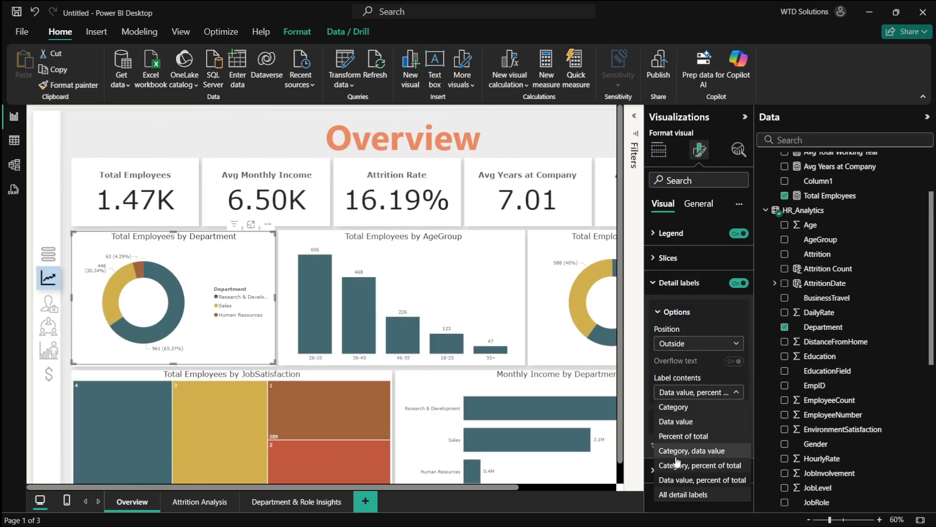
left_click(686, 495)
left_click(739, 233)
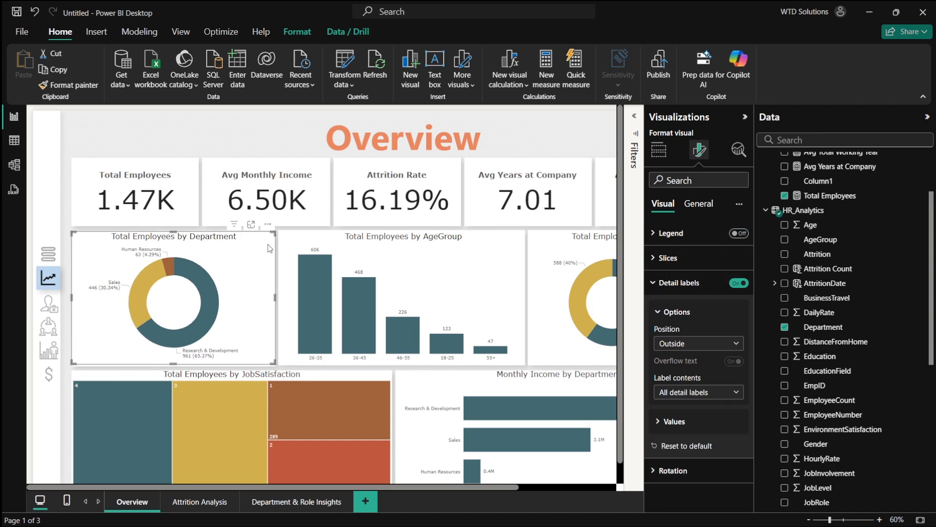
- Copy the department donut's formatting onto the Total Employees by Gender donut with Format Painter
left_click(44, 85)
scroll(342, 268, "right", 4)
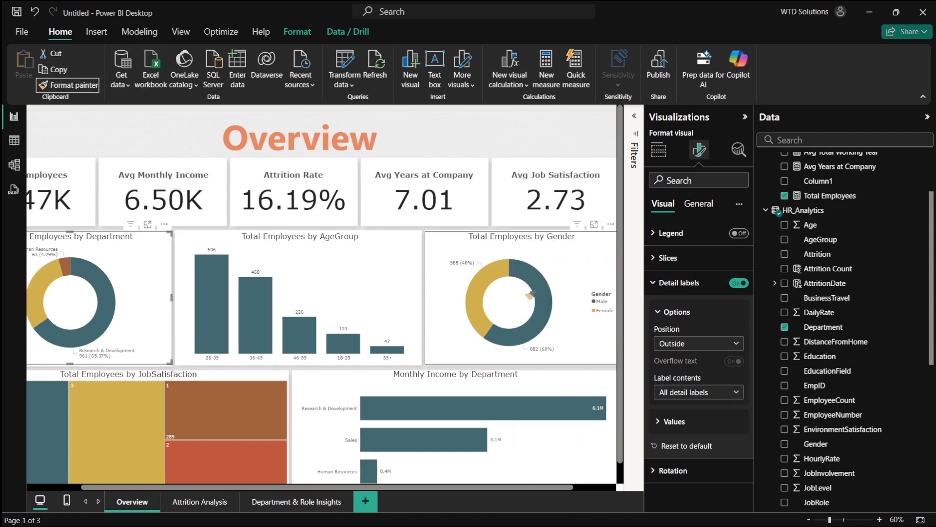
left_click(528, 248)
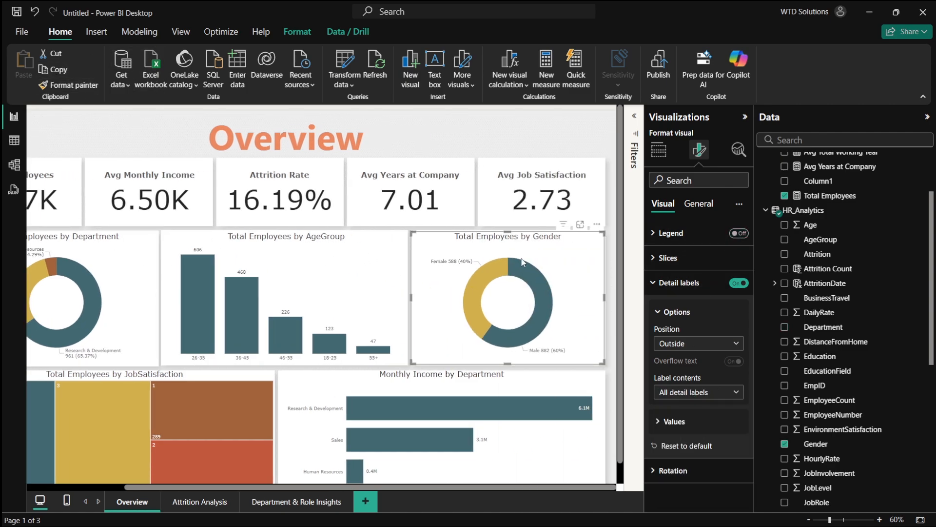
- Switch to the Department & Role Insights page and toggle a treemap tile's cross-filter on and off
left_click(296, 502)
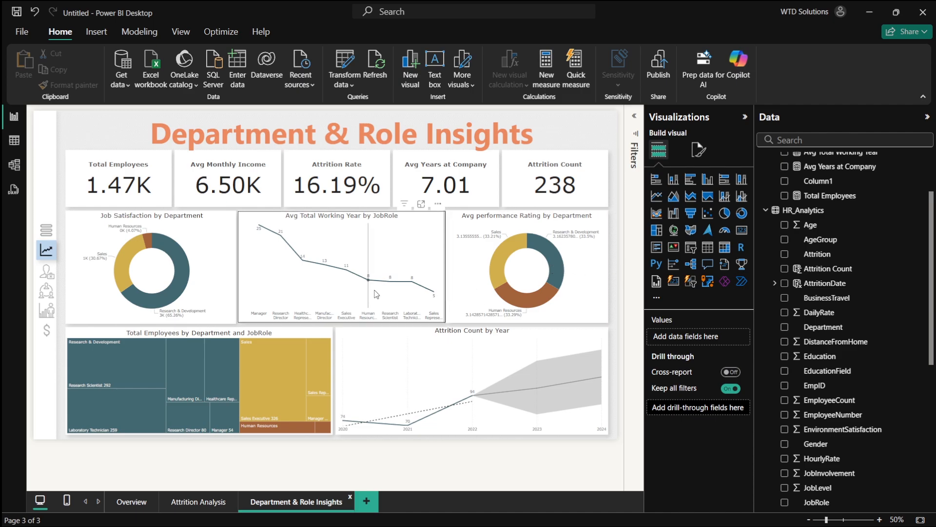
left_click(178, 363)
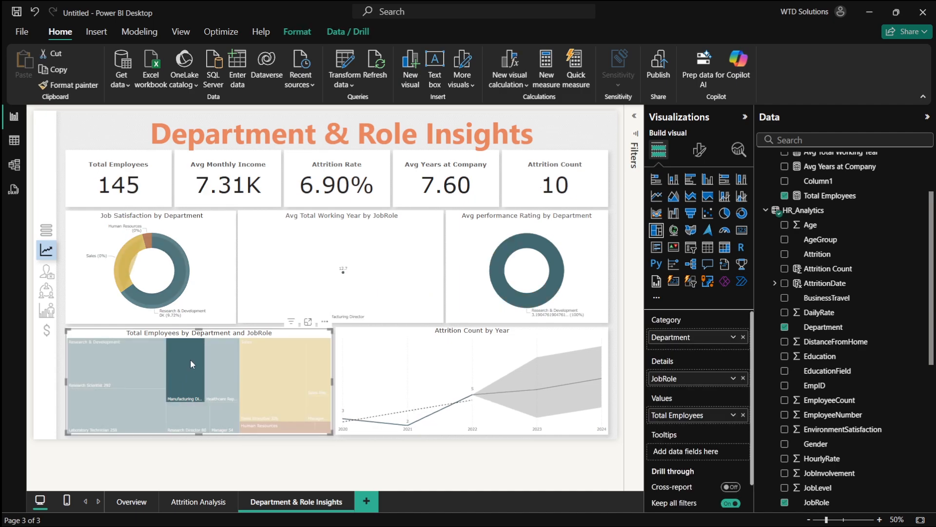
left_click(183, 364)
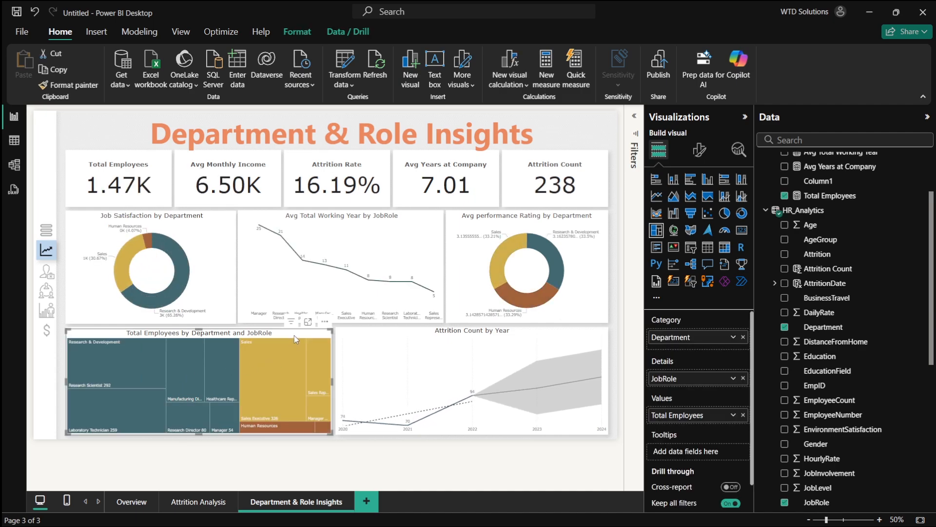
- Switch to the browser and review the dashboard plan's graph list for the Department & Role Insights page
key("alt+Tab")
left_click(276, 264)
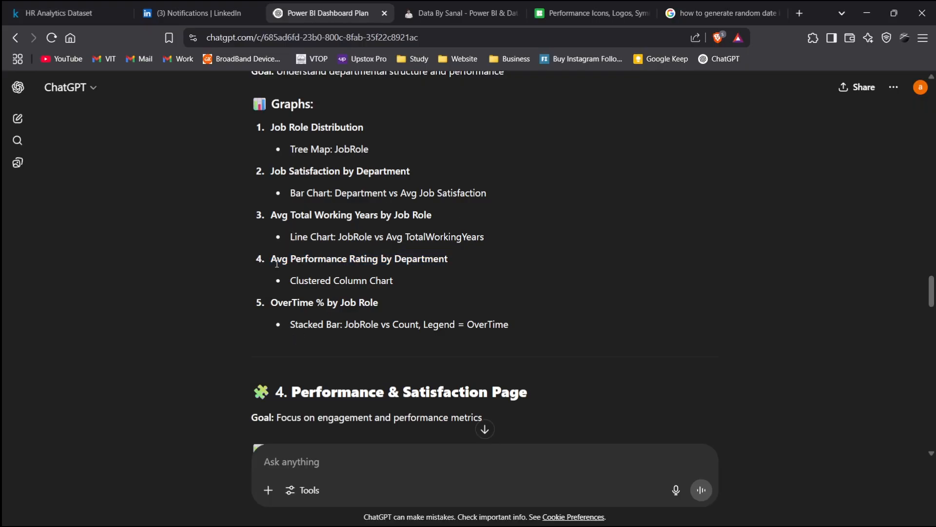
left_click_drag(278, 306, 395, 303)
left_click(424, 304)
key("alt+Tab")
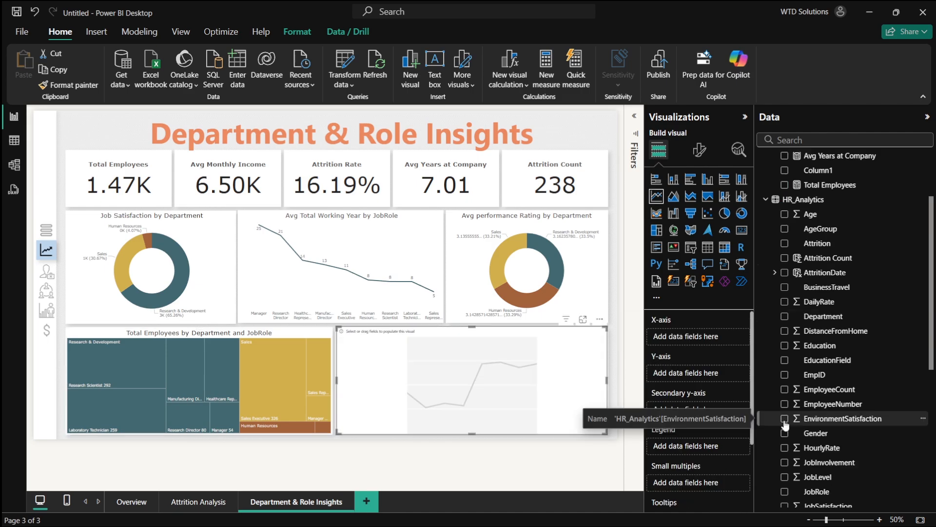
- Add Department to the empty line chart's X-axis
scroll(827, 366, "up", 2)
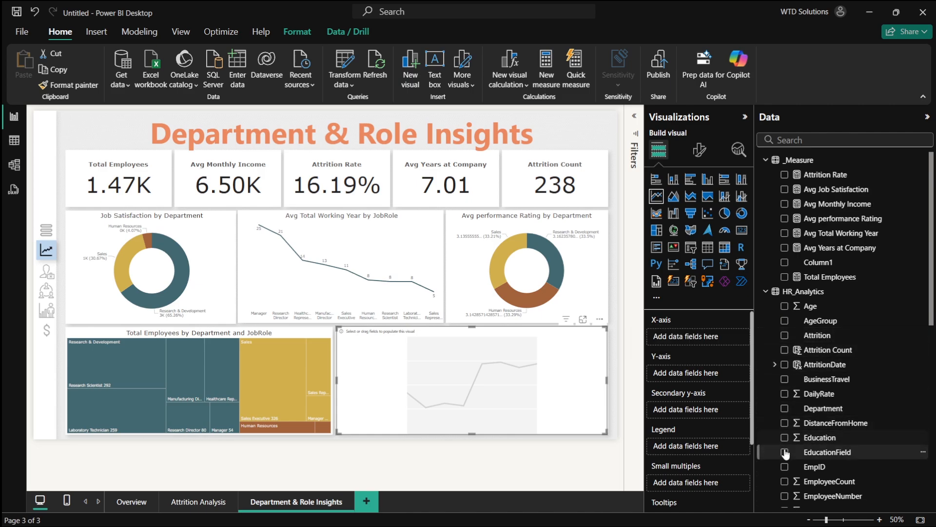
left_click(785, 411)
scroll(787, 407, "down", 5)
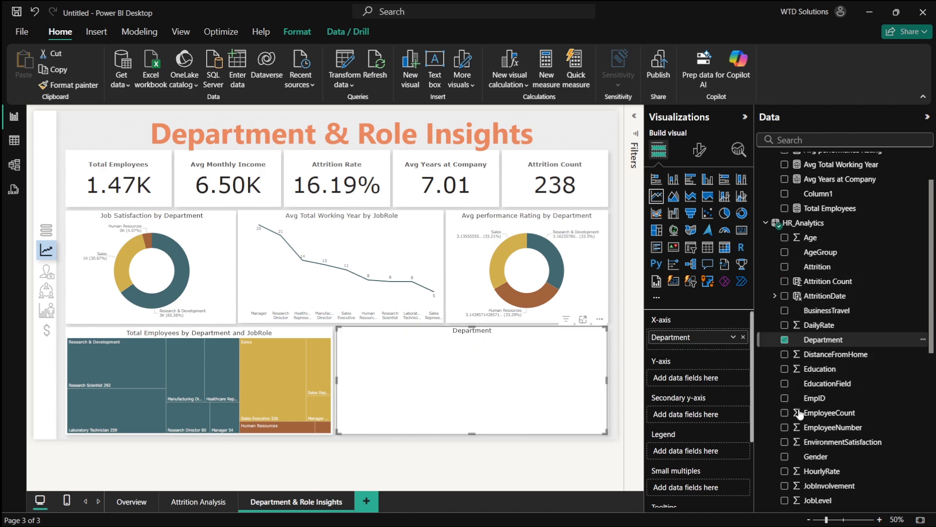
left_click(785, 389)
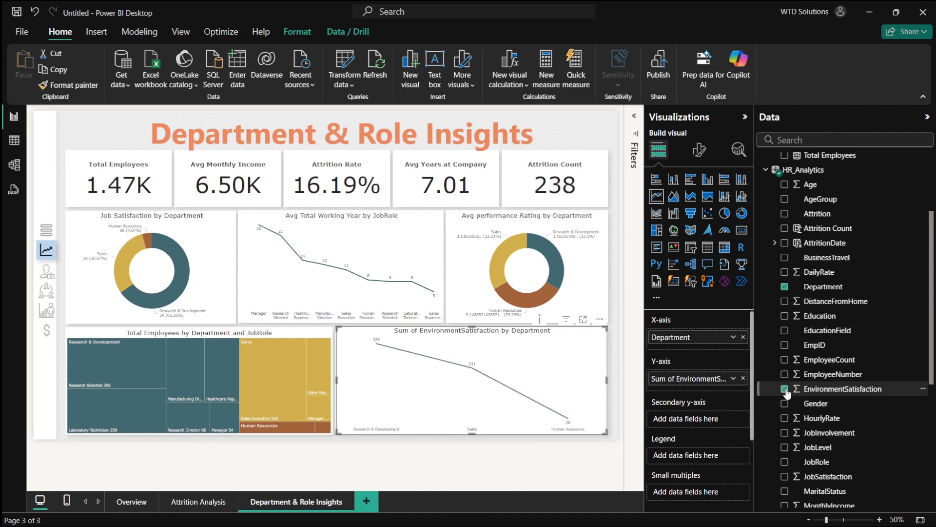
left_click(786, 389)
scroll(800, 303, "up", 5)
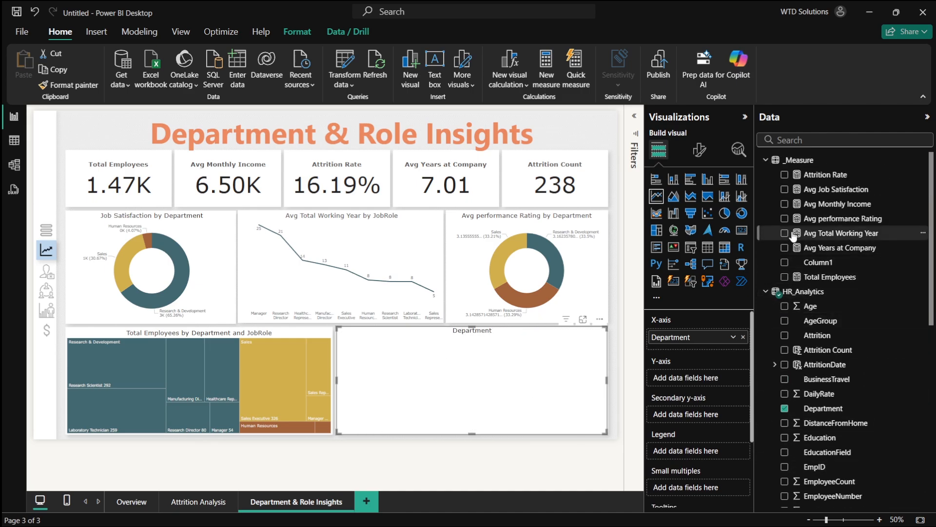
- Change the visual to a clustered bar chart, briefly adding and removing the Avg performance Rating measure
left_click(785, 219)
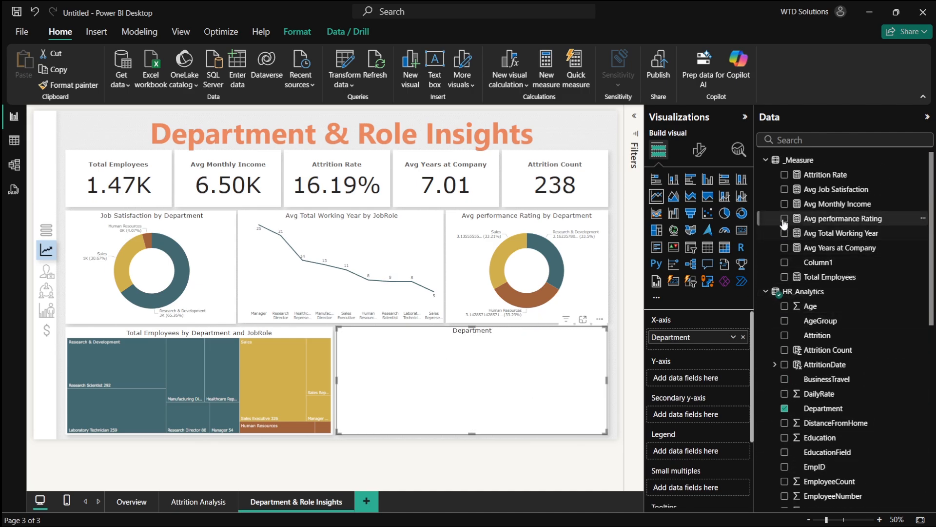
left_click(659, 181)
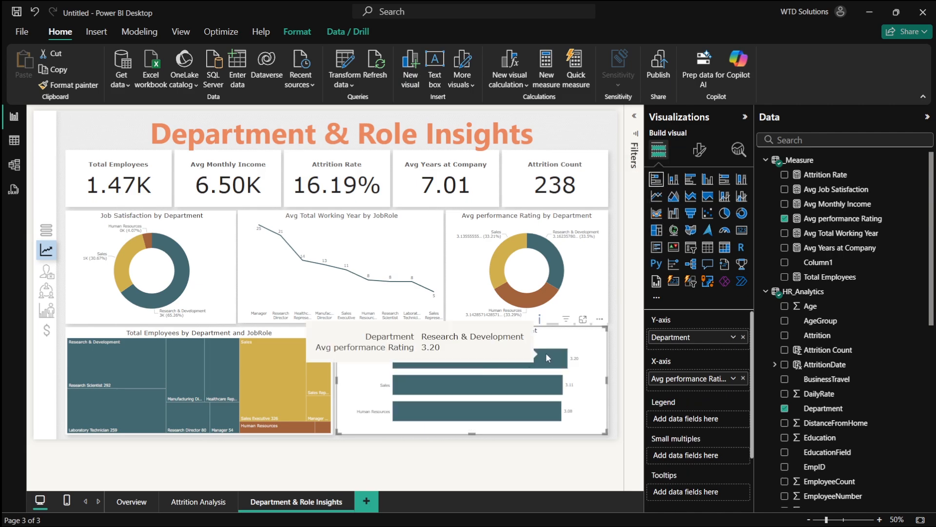
left_click(785, 218)
- Add PerformanceRating to the bar chart's X-axis summarized as Average
scroll(860, 303, "down", 3)
scroll(861, 303, "down", 4)
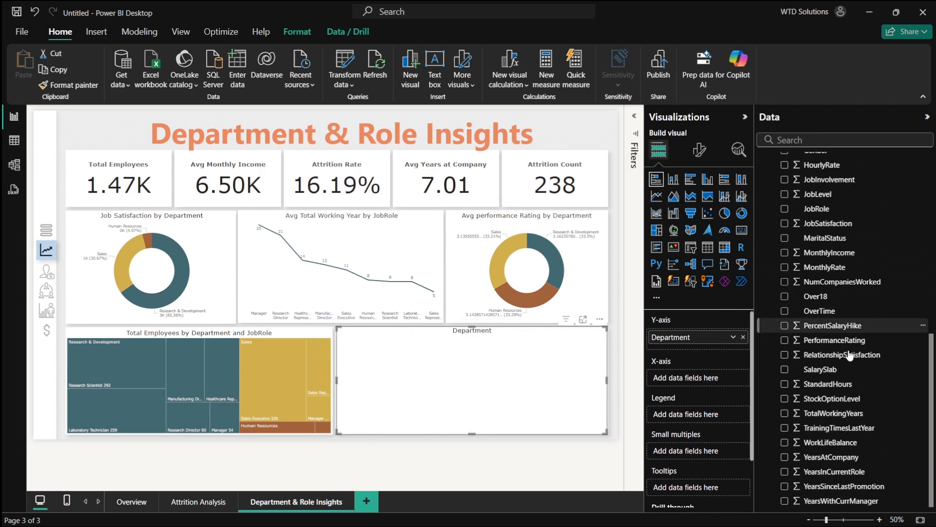
left_click(784, 339)
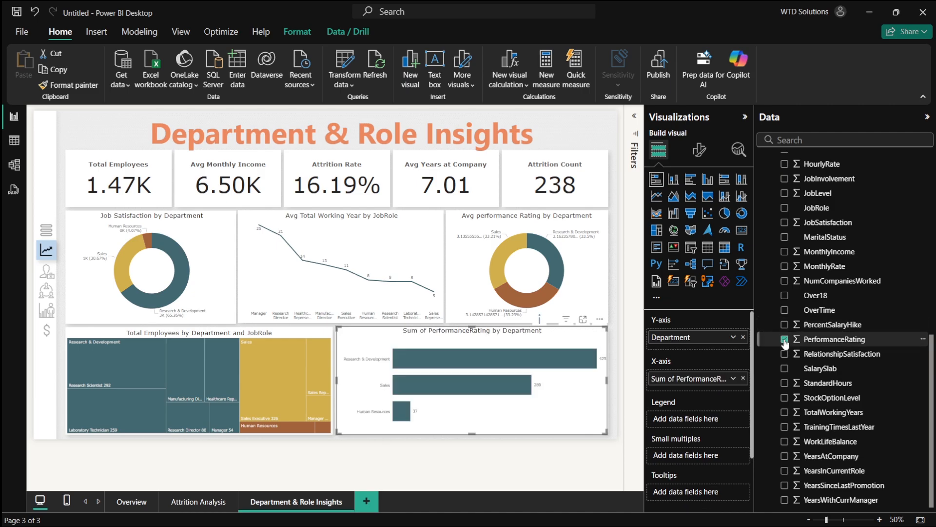
left_click(733, 379)
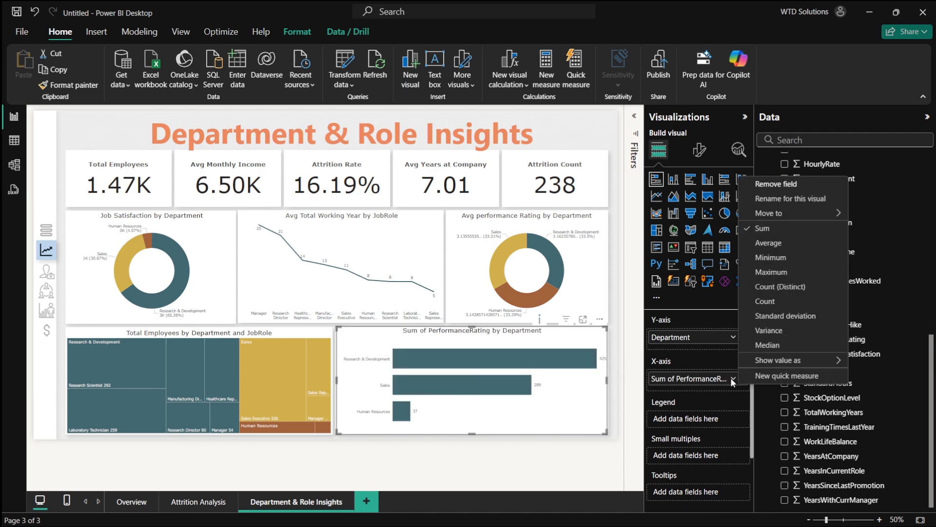
left_click(775, 243)
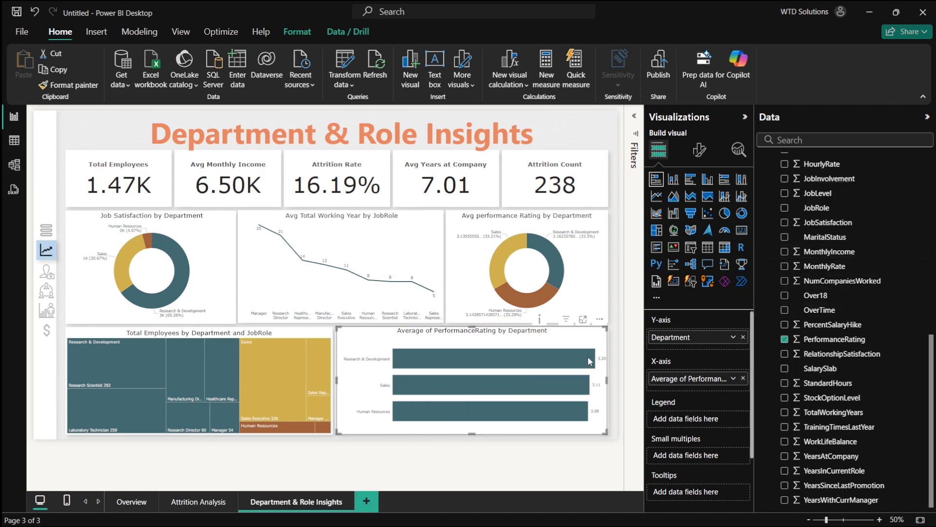
- Remove PerformanceRating from the bar chart's X-axis
mouse_move(589, 361)
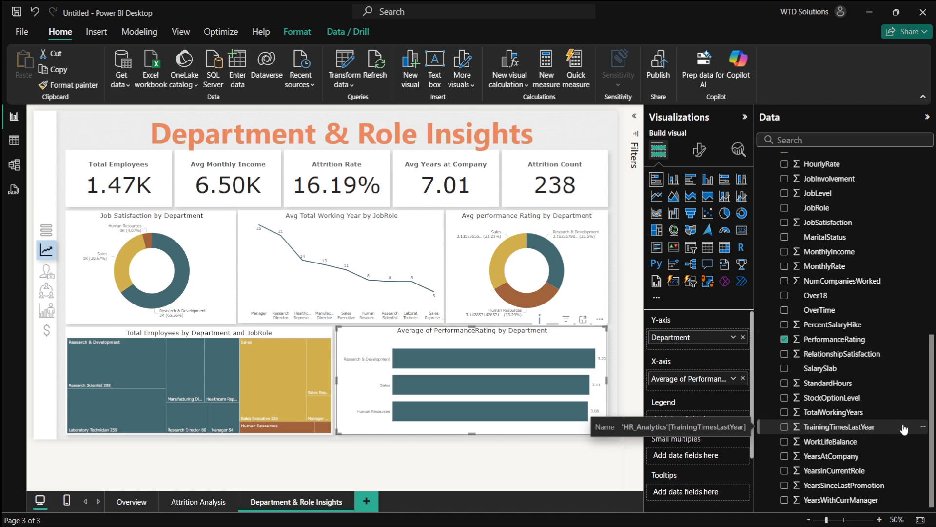
scroll(888, 428, "up", 5)
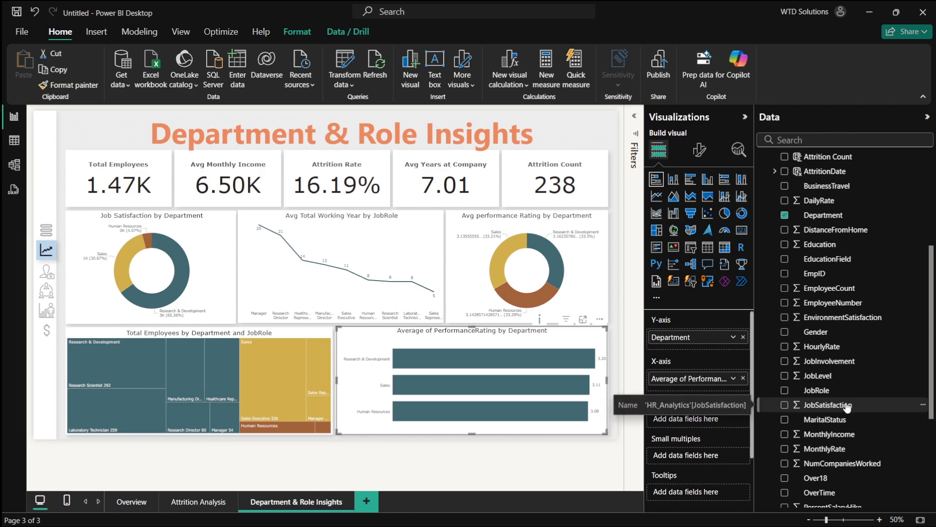
scroll(846, 408, "down", 2)
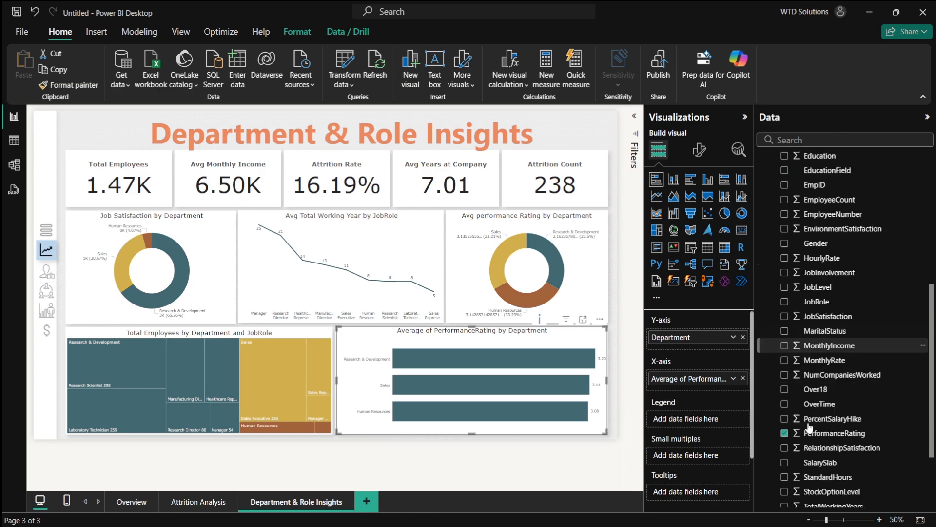
left_click(783, 388)
- Add JobSatisfaction to the bar chart's X-axis summarized as Average
scroll(806, 373, "up", 3)
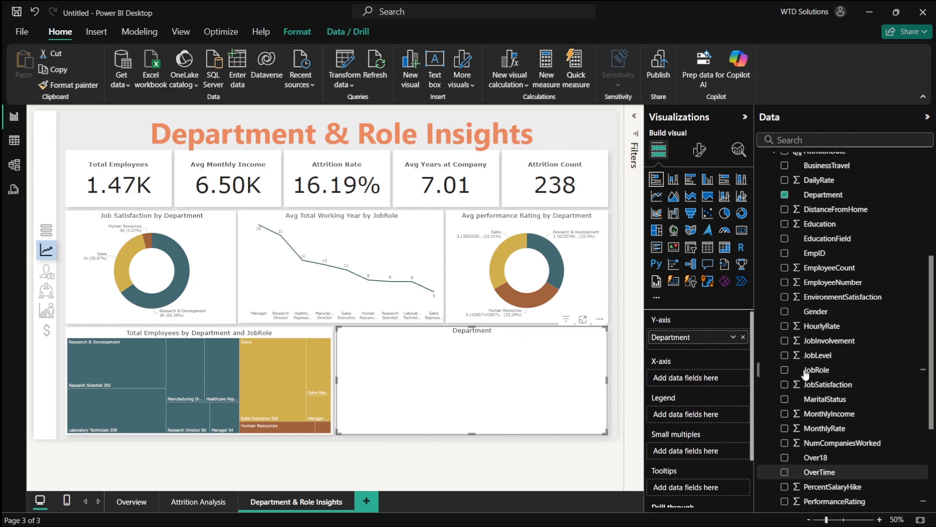
left_click(784, 386)
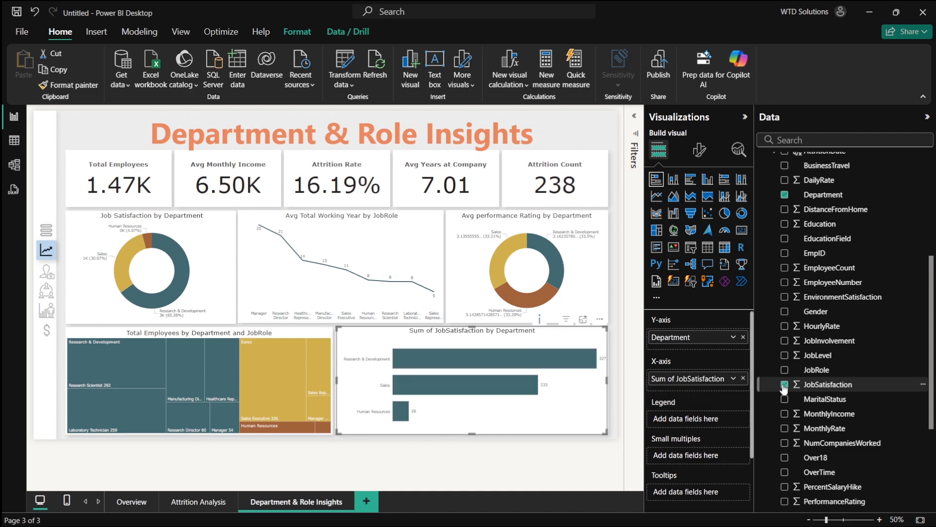
left_click(732, 378)
left_click(766, 242)
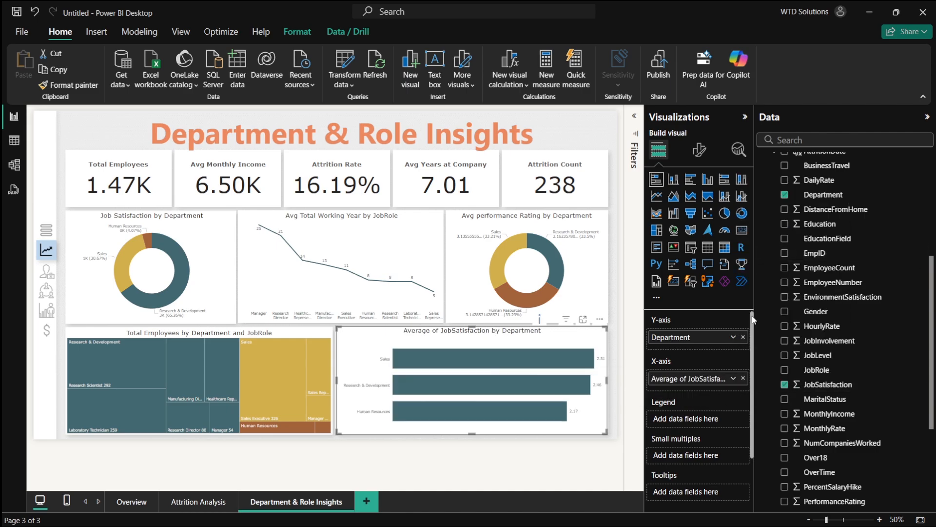
- Rename the bar chart's X-axis field to Job Satisfaction
double_click(688, 379)
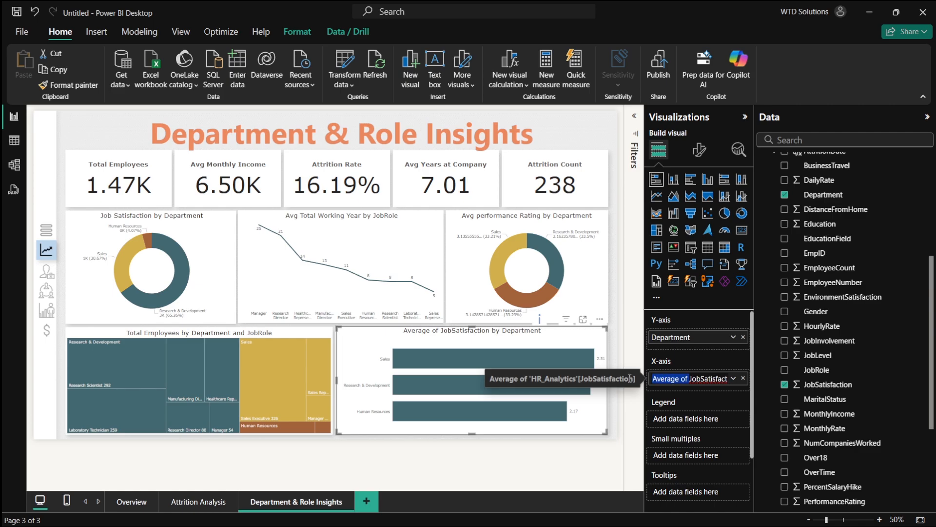
key("BackSpace")
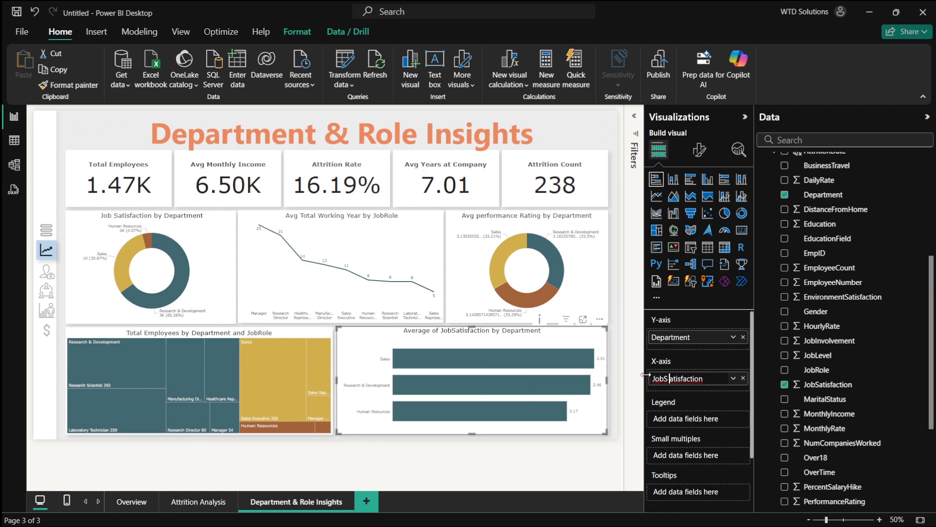
key("Return")
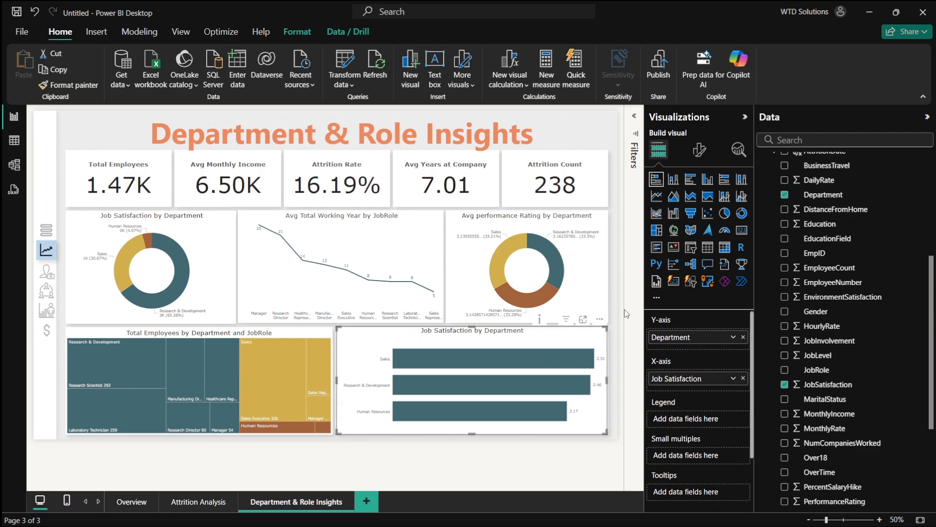
- Duplicate the Department & Role Insights page and return to the original page
right_click(299, 505)
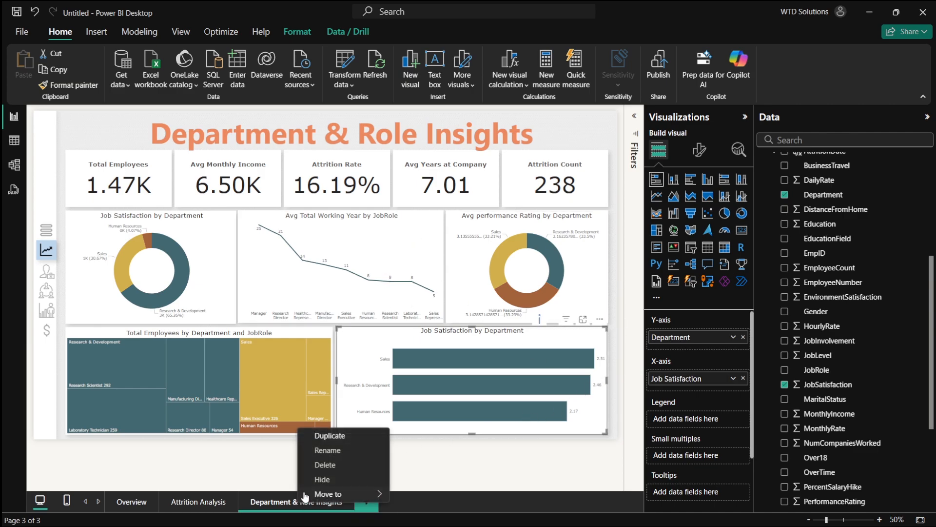
left_click(335, 435)
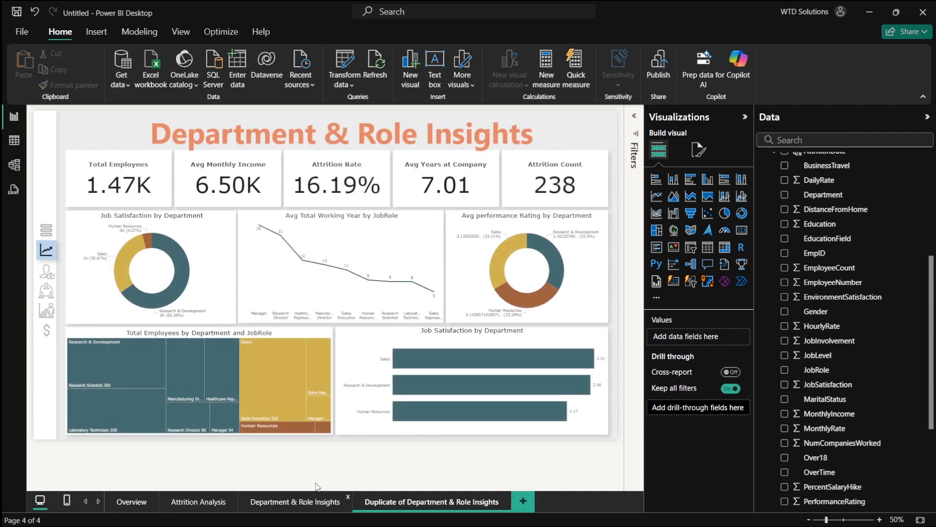
left_click(315, 501)
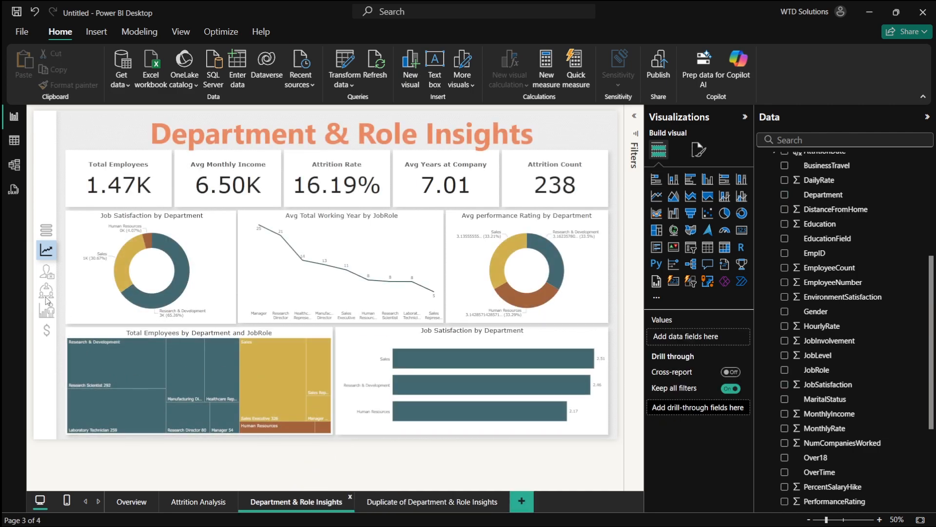
- Switch to the PowerPoint design and examine slide 4's panel layout against the report page
key("alt+Tab")
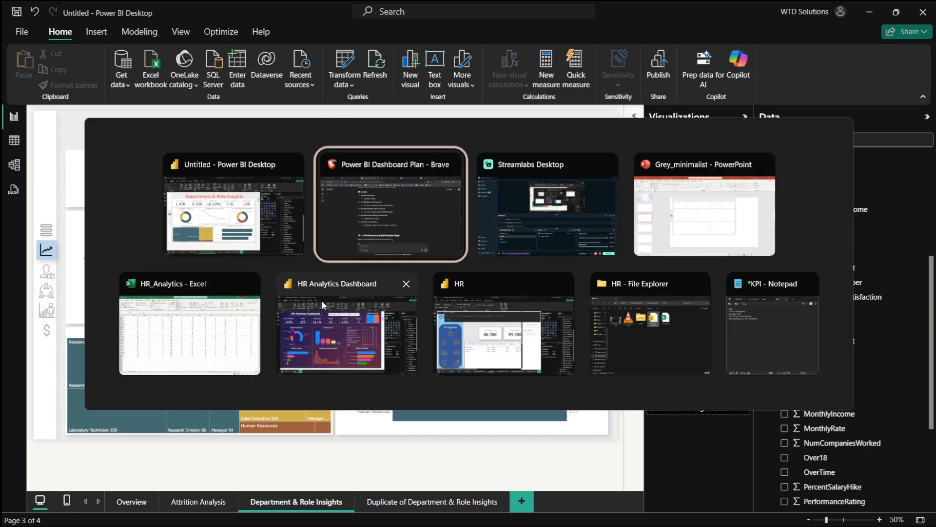
key("alt+Tab")
key("alt+Tab")
left_click(59, 341)
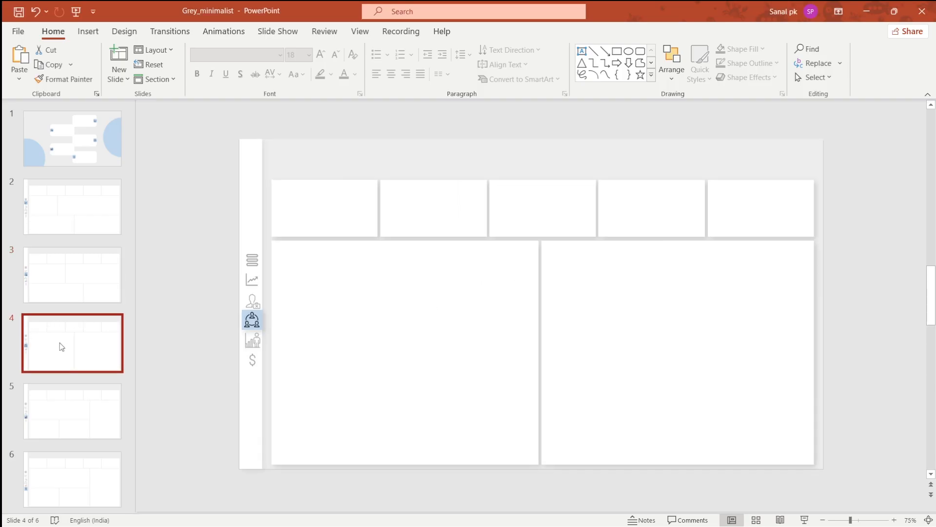
key("alt+Tab")
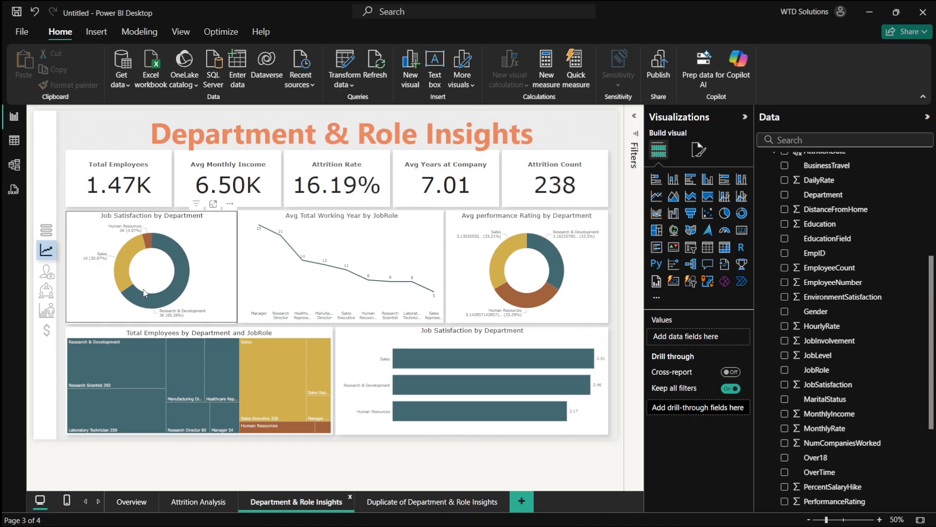
- In PowerPoint, narrow the large lower-left panel on slide 4 to about three quarters of its width
key("alt+Tab")
left_click(405, 331)
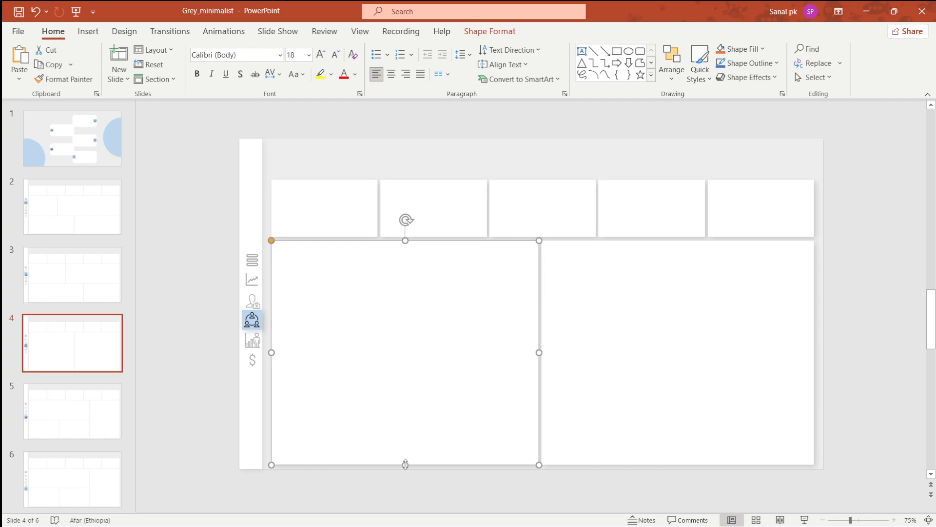
left_click_drag(404, 464, 442, 346)
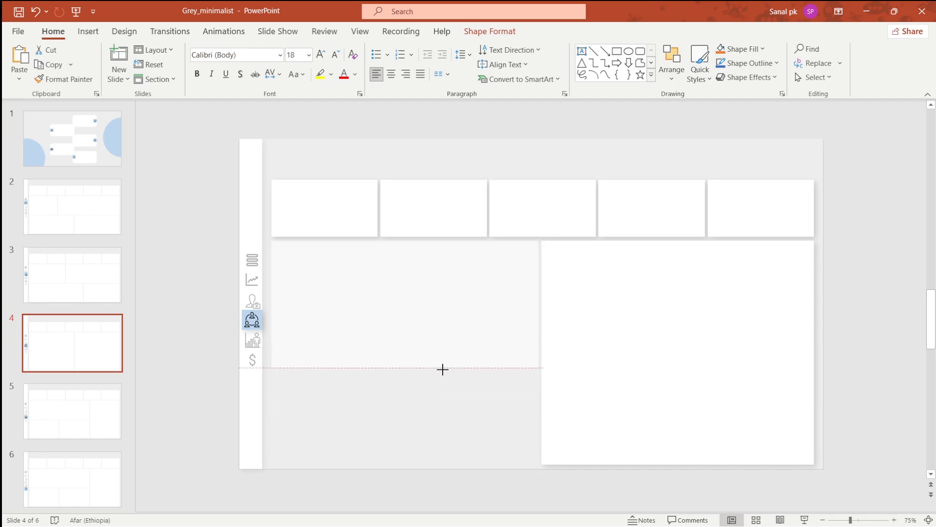
key("alt+Tab")
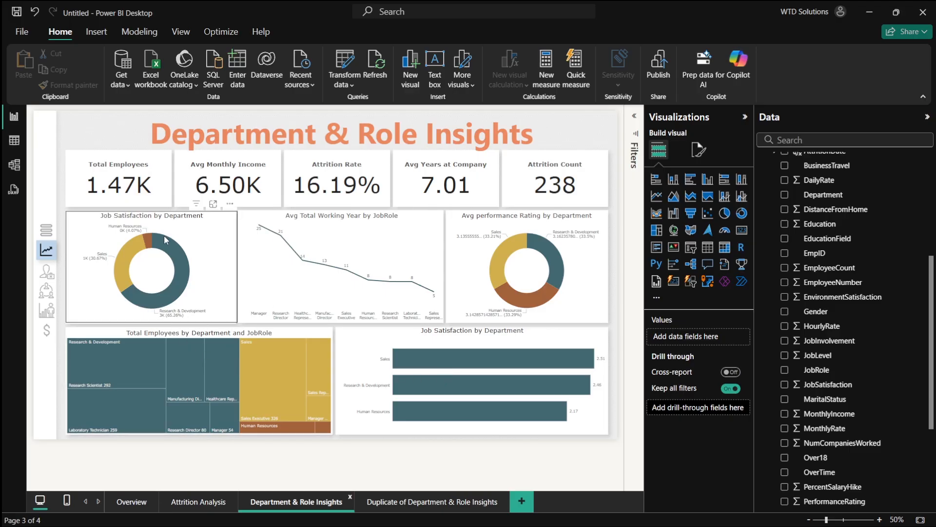
key("alt+Tab")
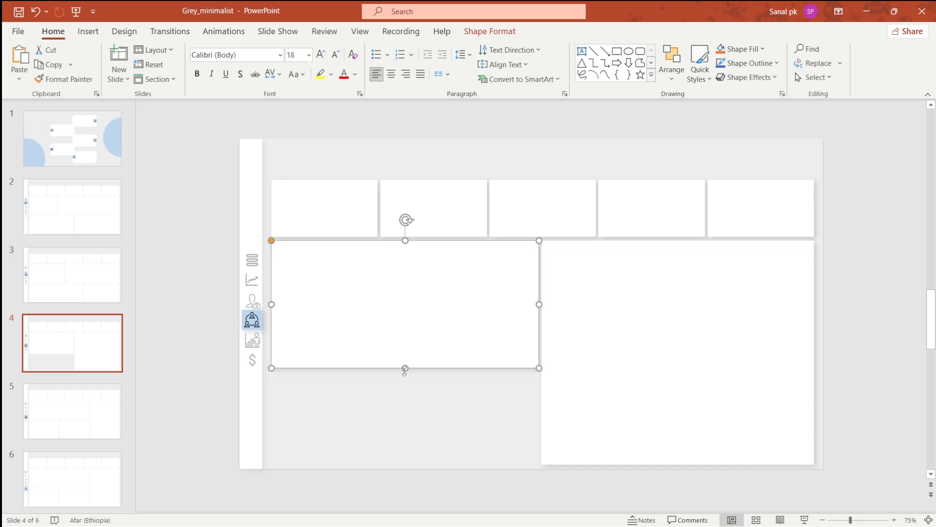
left_click_drag(405, 368, 402, 463)
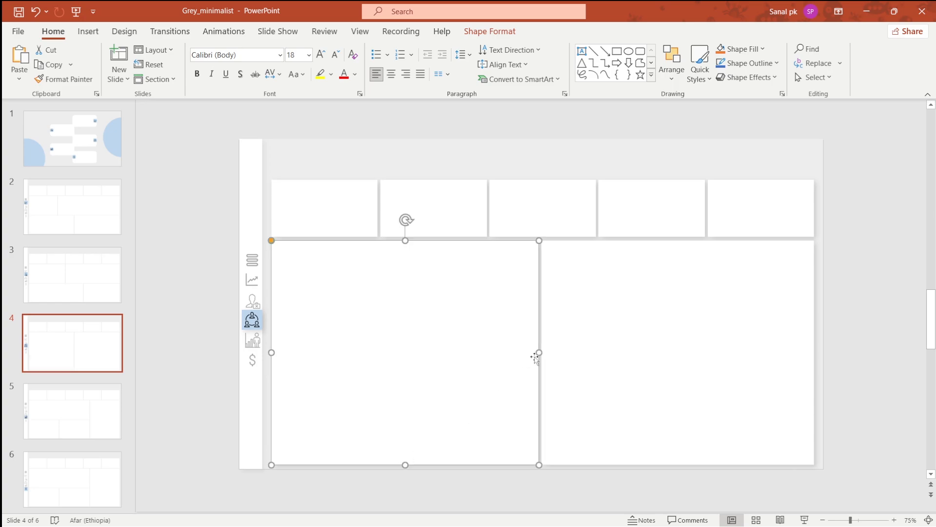
left_click_drag(538, 351, 473, 345)
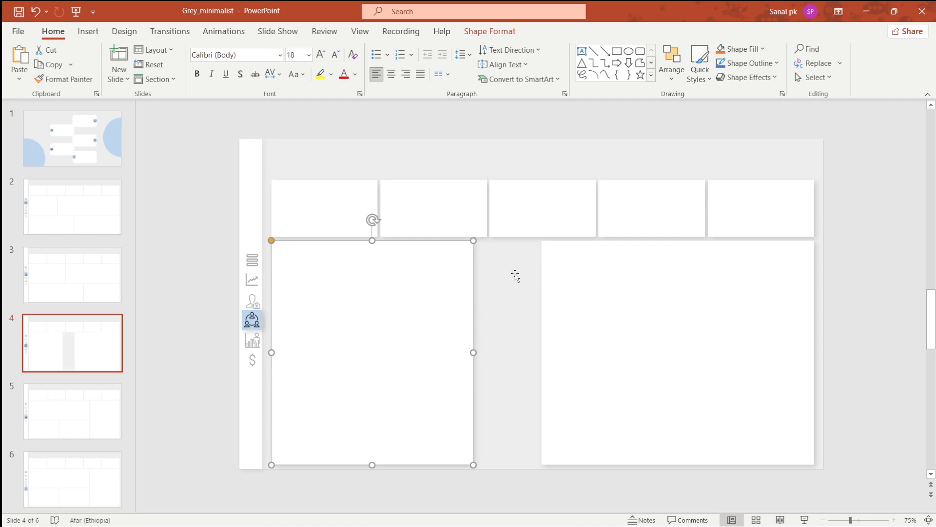
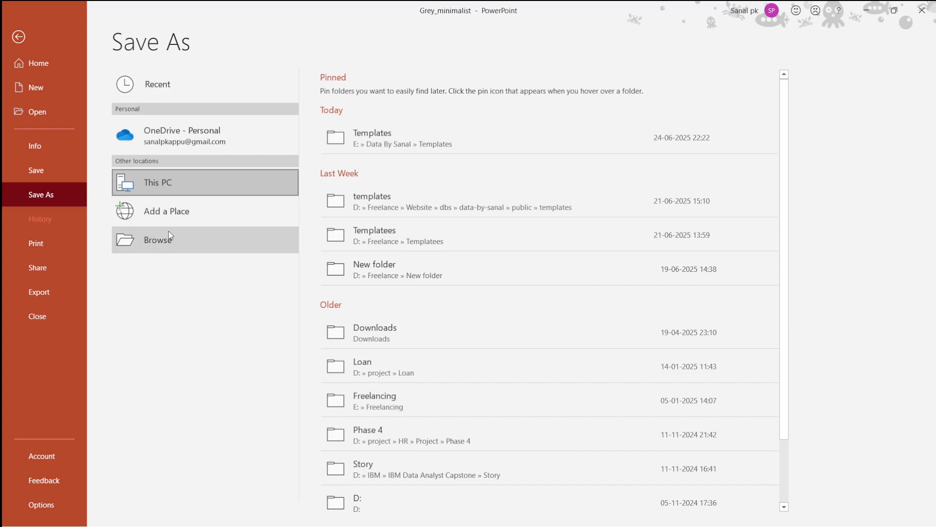
- Save the presentation into the Youtube Projects > HR > New folder on drive E
left_click(165, 237)
scroll(80, 146, "up", 1)
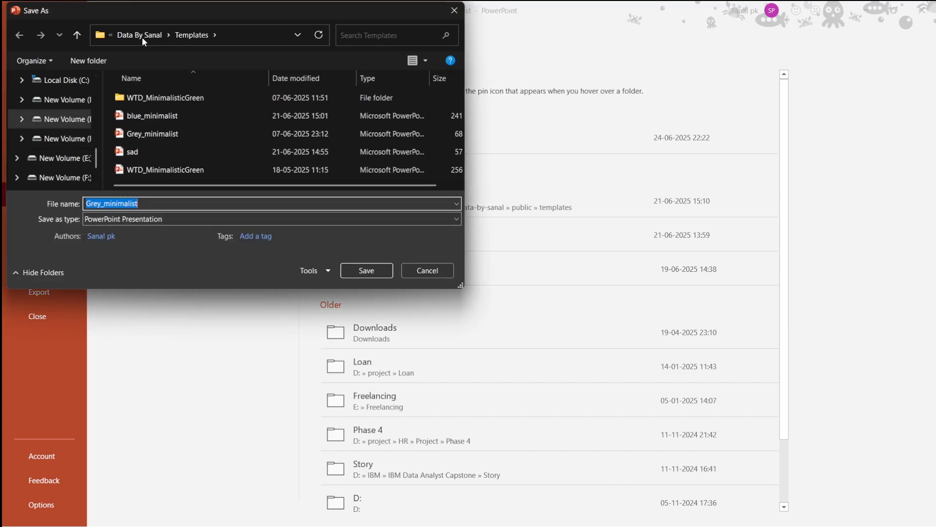
left_click(143, 35)
scroll(191, 159, "up", 1)
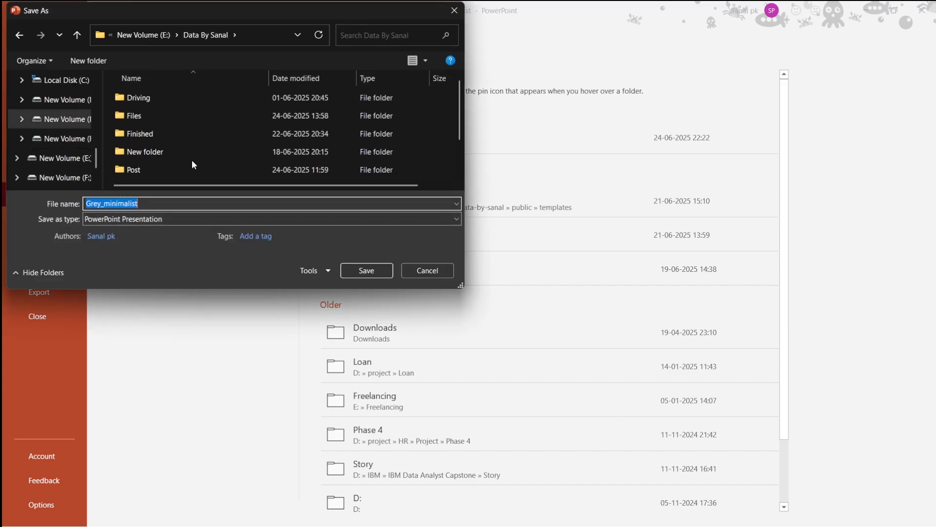
scroll(187, 141, "down", 1)
left_click(139, 34)
scroll(197, 164, "down", 5)
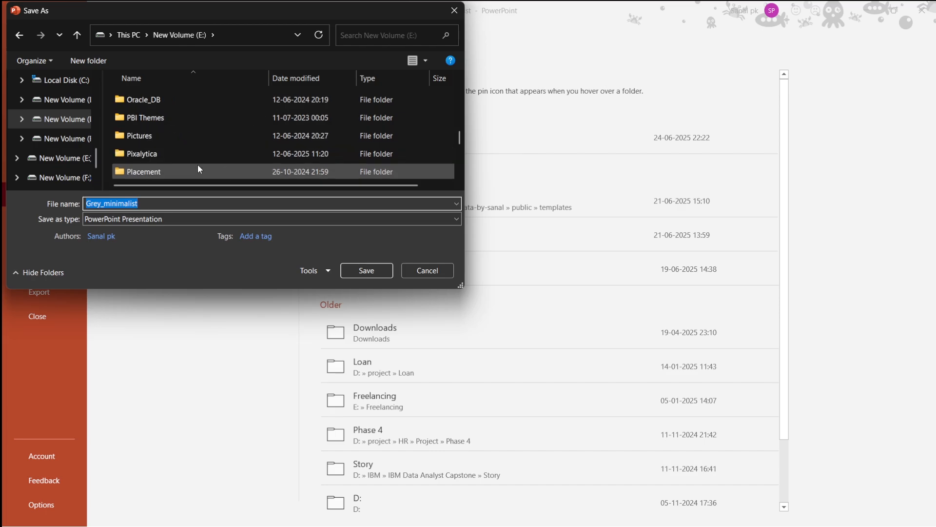
double_click(189, 170)
double_click(144, 98)
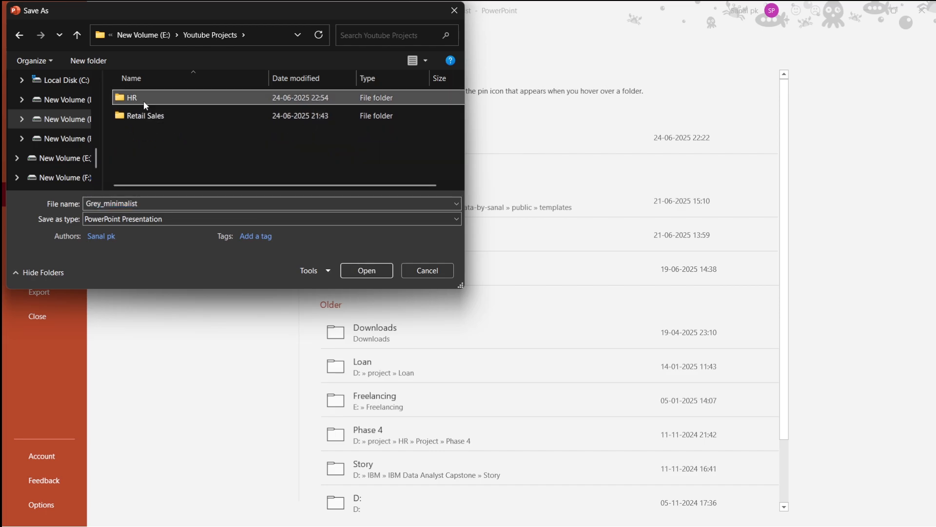
double_click(146, 112)
double_click(163, 204)
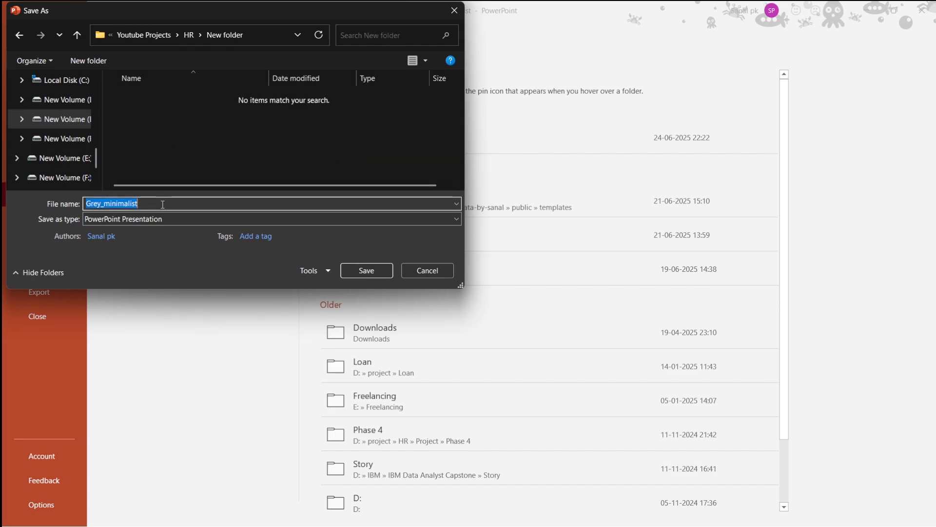
left_click(379, 273)
- Remove the current canvas background image of the Department & Role Insights page
key("alt+Tab")
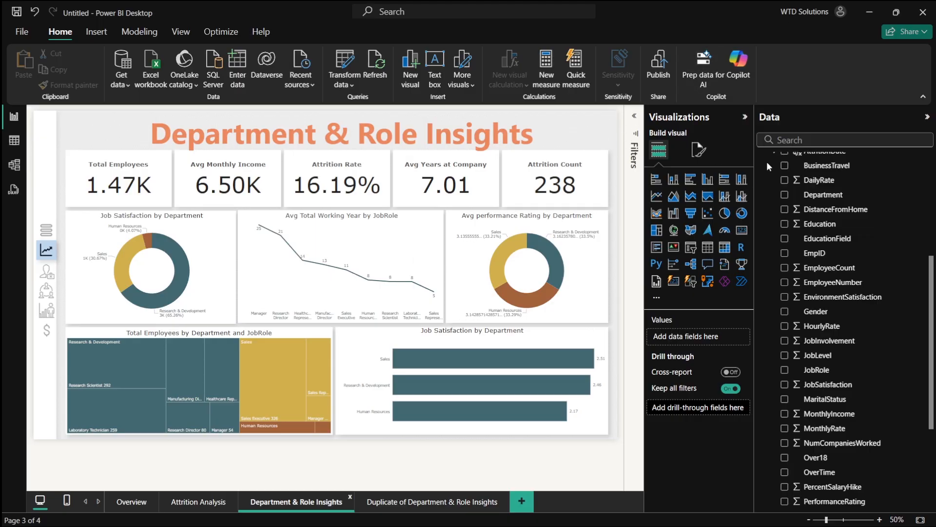
left_click(699, 150)
left_click(704, 257)
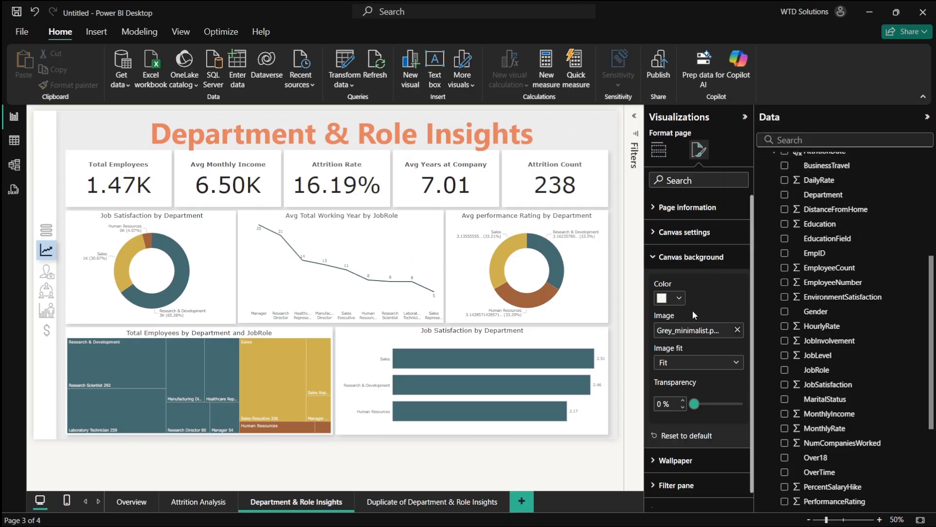
left_click(737, 330)
left_click(737, 331)
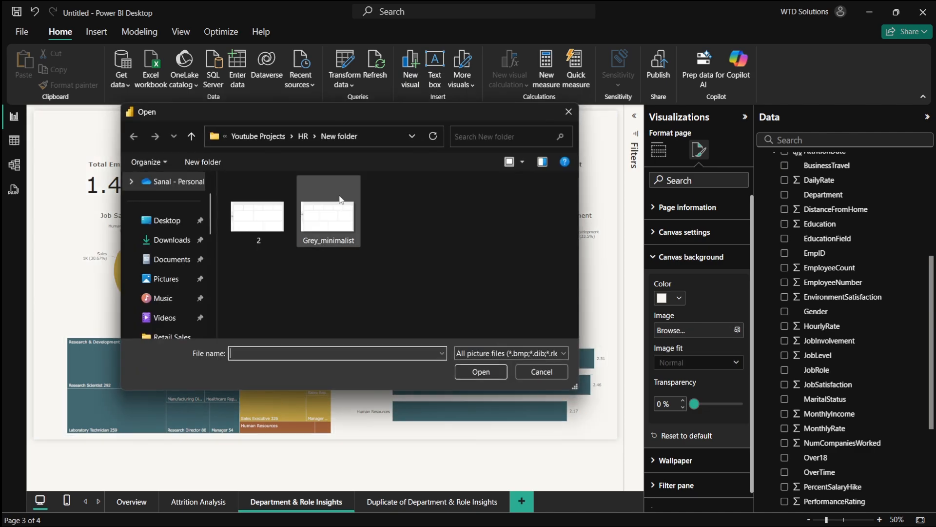
key("alt+Tab")
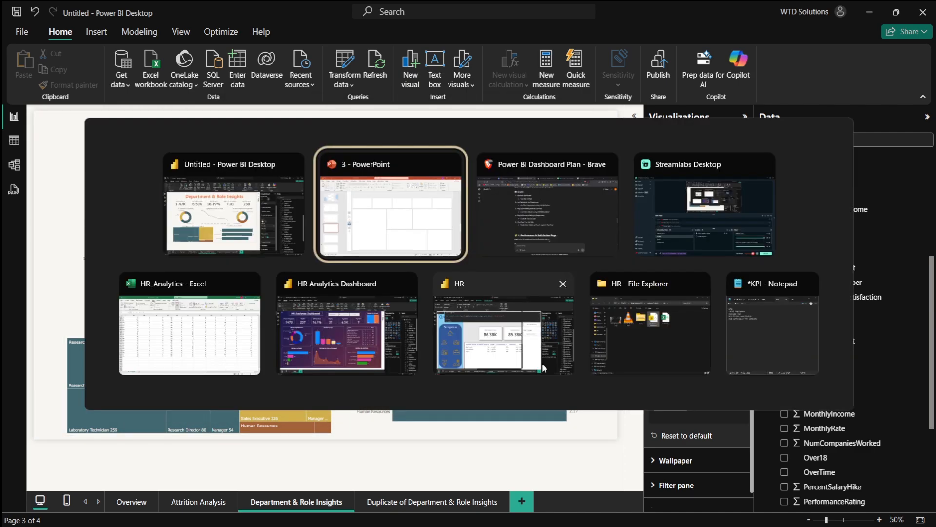
- Export only the current slide as a PNG image named 3 into the same New folder
left_click(13, 30)
left_click(73, 195)
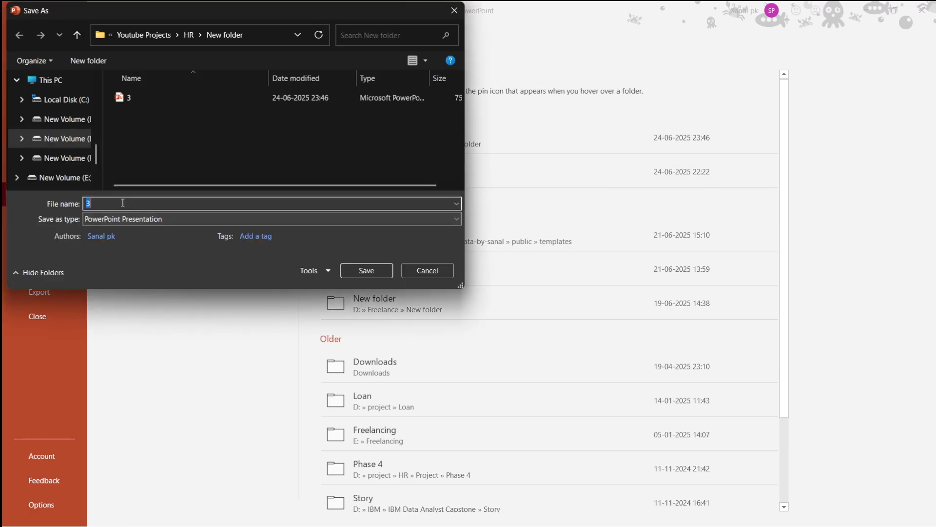
left_click(116, 219)
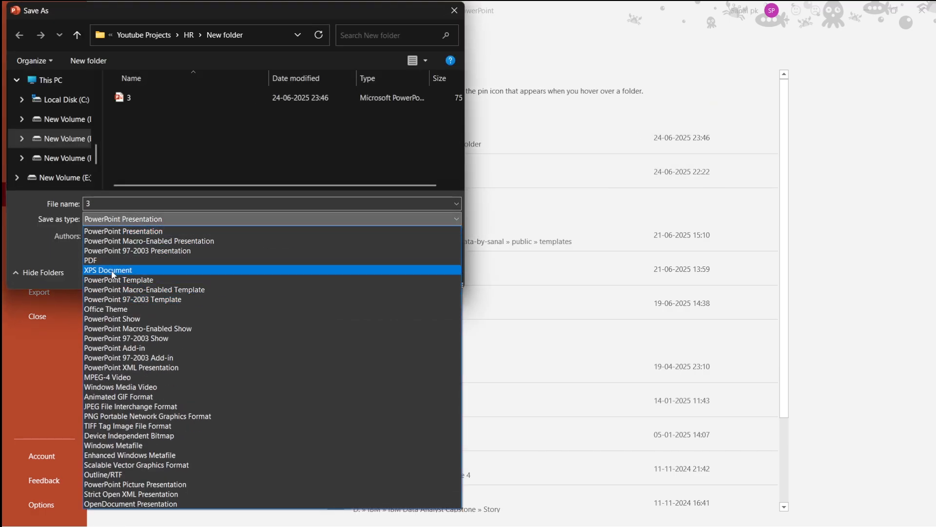
left_click(137, 416)
left_click(366, 270)
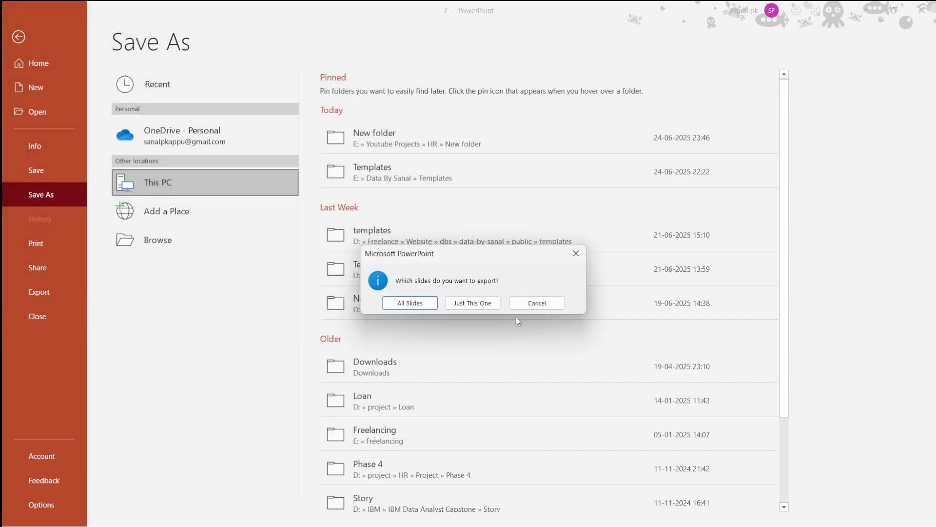
left_click(472, 302)
- Set the page's canvas background image to 3.png with image fit set to Fit
key("alt+Tab")
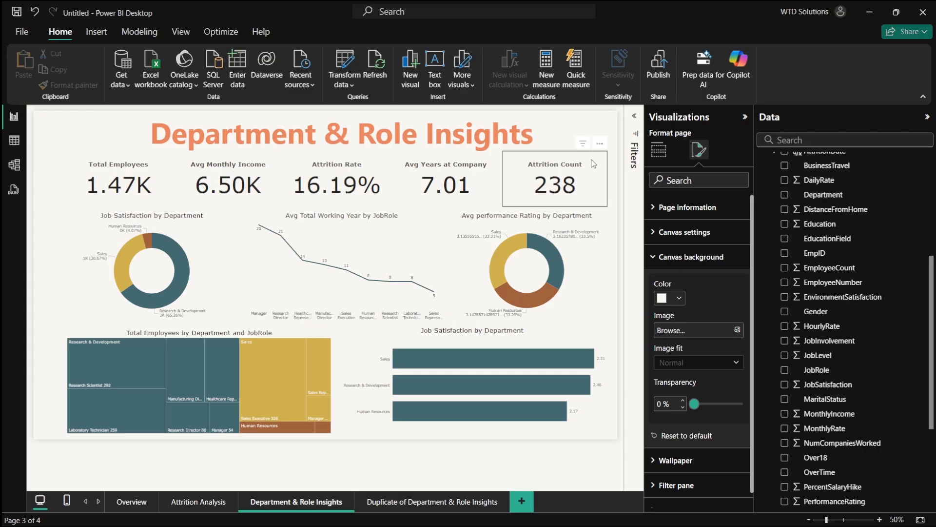
left_click(690, 336)
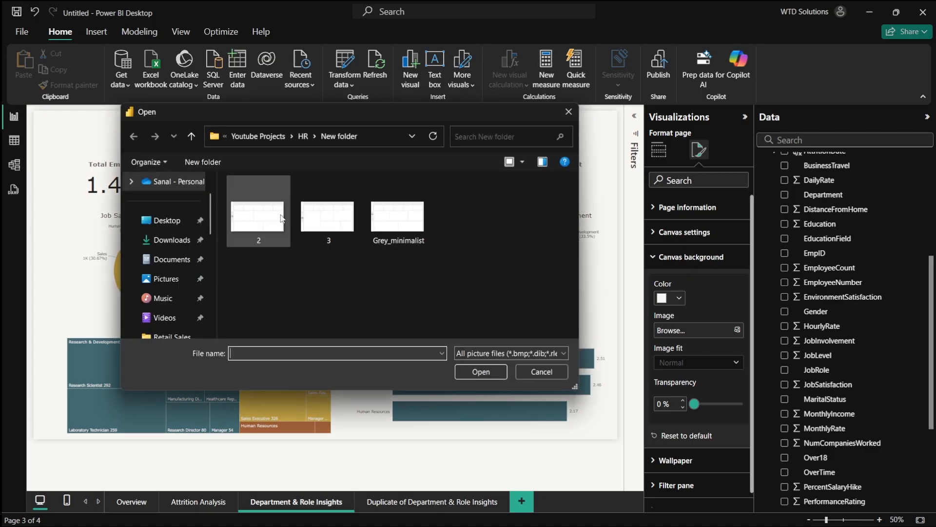
double_click(329, 215)
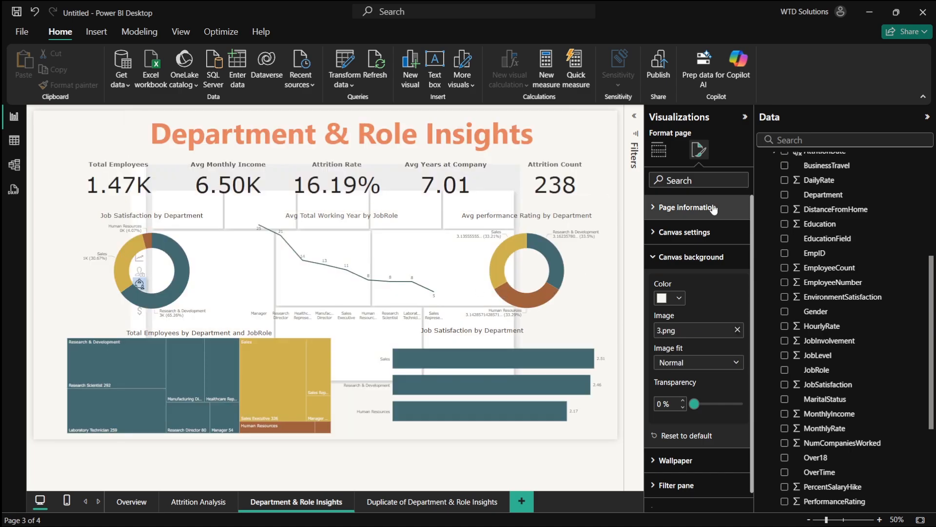
left_click(688, 364)
left_click(672, 391)
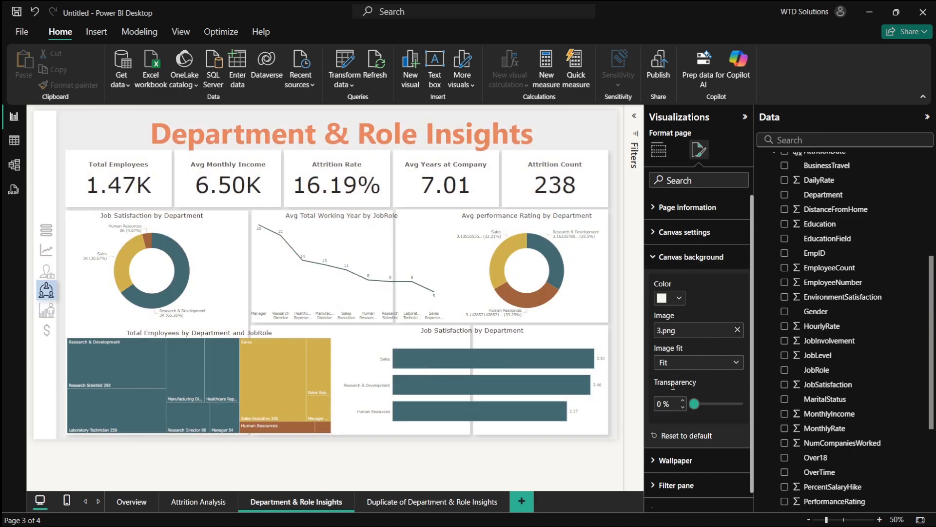
- Move the donut aside and fit the Total Employees by Department and JobRole treemap into the tall left panel
mouse_move(342, 271)
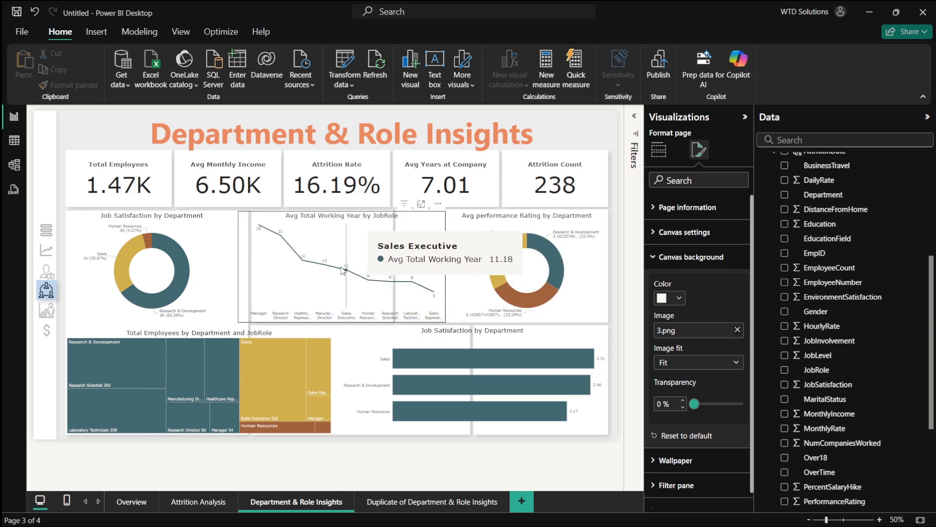
left_click_drag(155, 296, 390, 328)
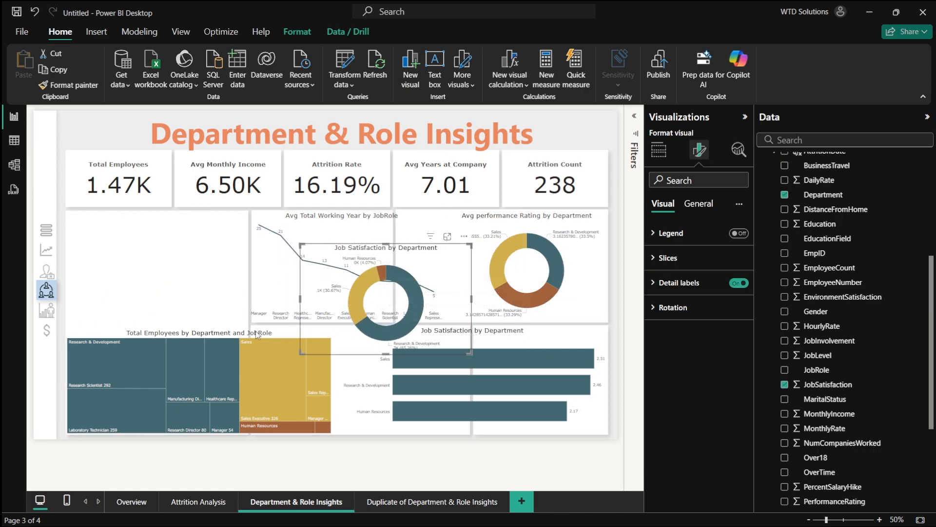
left_click(187, 363)
left_click_drag(329, 330, 244, 214)
left_click(225, 424)
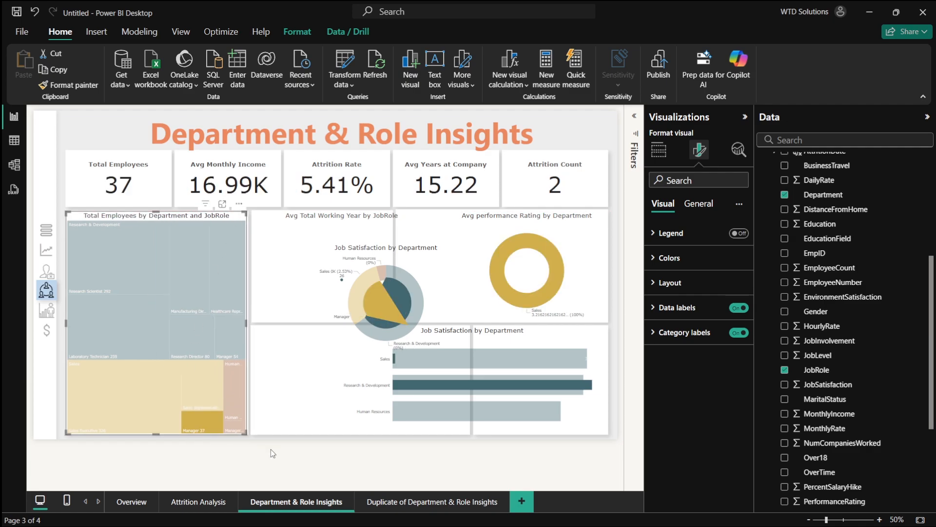
left_click(282, 448)
left_click(197, 417)
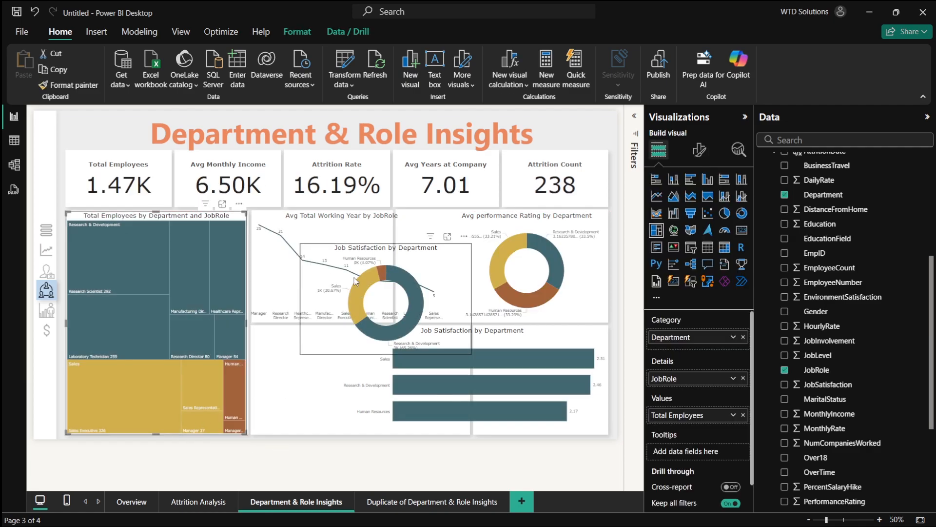
- Move the line chart down and fit the Job Satisfaction by Department donut into the upper middle panel
left_click_drag(335, 270, 429, 325)
left_click_drag(333, 285, 376, 402)
left_click_drag(545, 374, 399, 281)
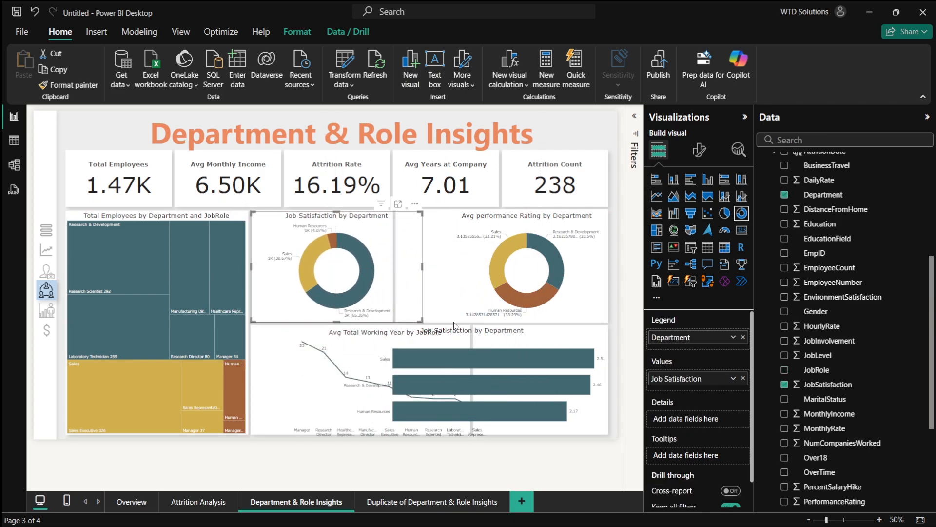
left_click_drag(423, 319, 393, 322)
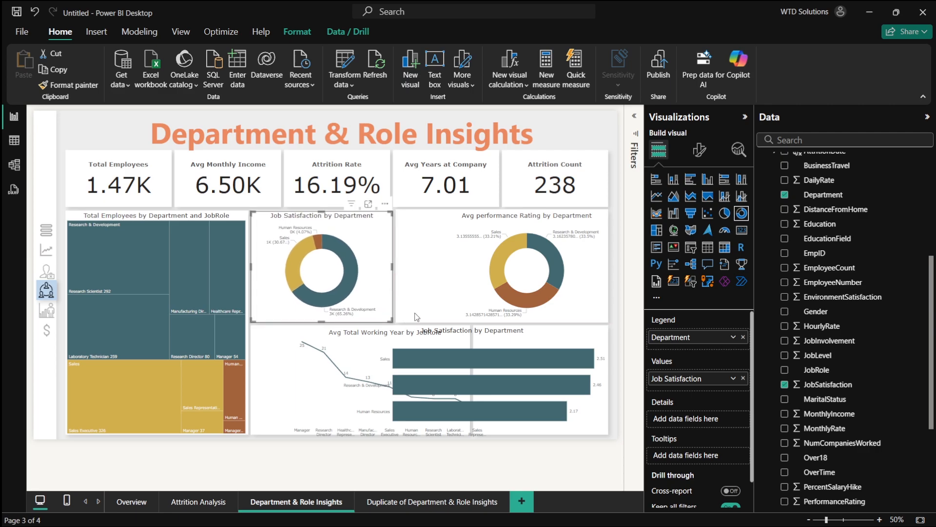
- Fit the Job Satisfaction by Department bar chart into the upper right panel, moving the performance donut below
left_click_drag(507, 393, 428, 305)
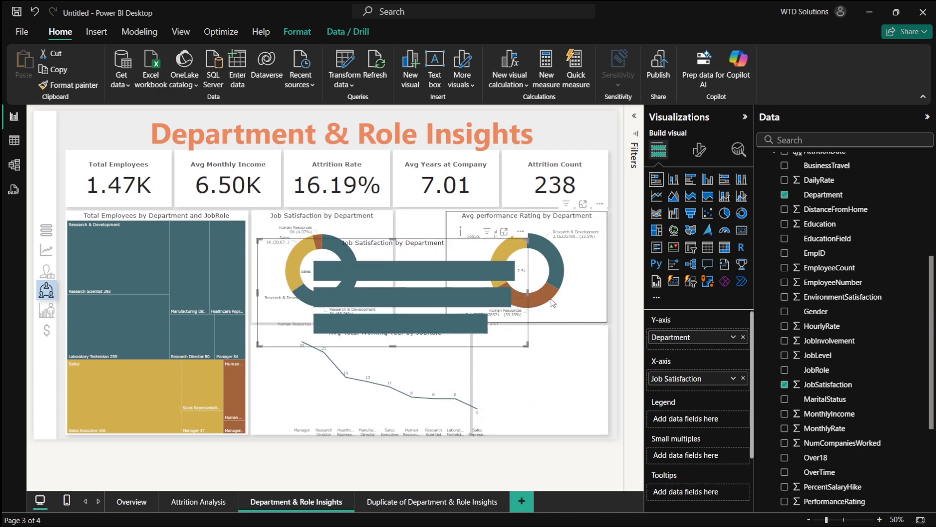
left_click_drag(551, 300, 588, 421)
left_click(558, 274)
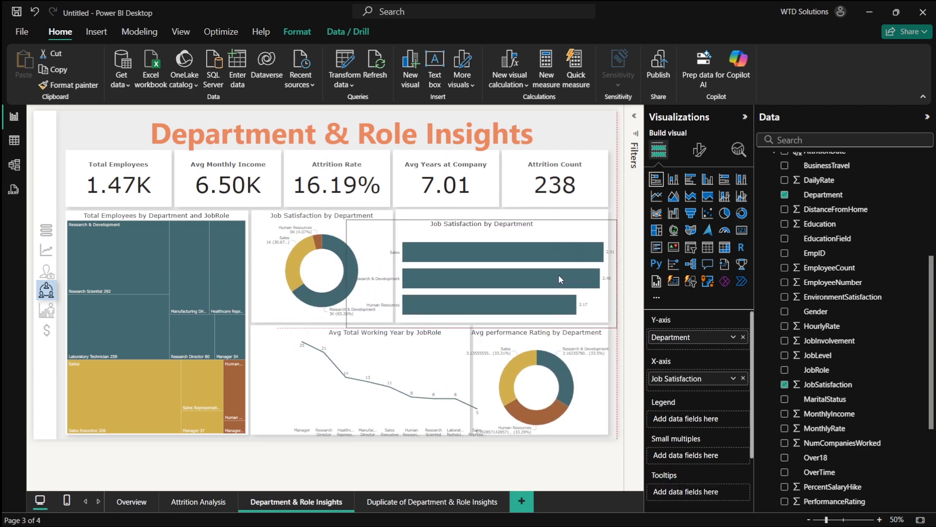
left_click_drag(556, 264, 530, 265)
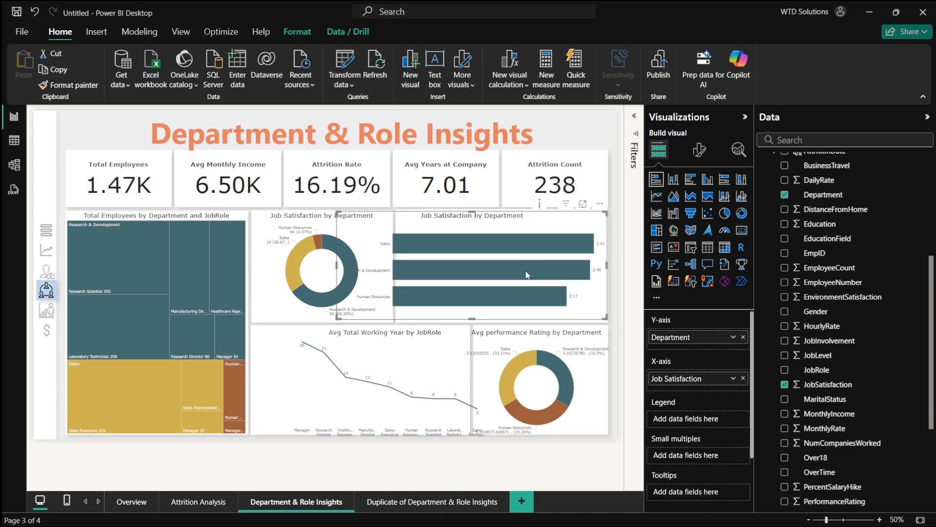
left_click_drag(366, 325, 400, 323)
- Fit the line chart and the Avg performance Rating donut into the two lower panels, then clear any selection
left_click(567, 404)
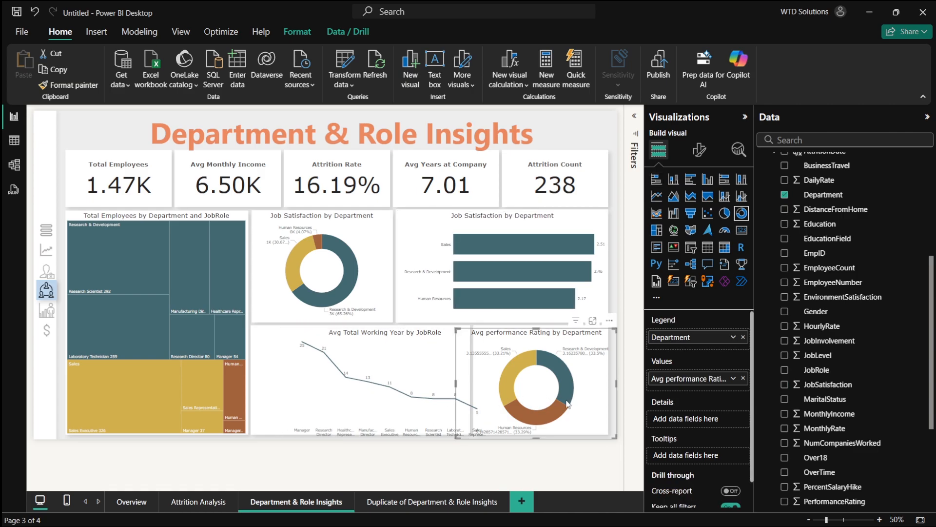
left_click_drag(567, 404, 557, 400)
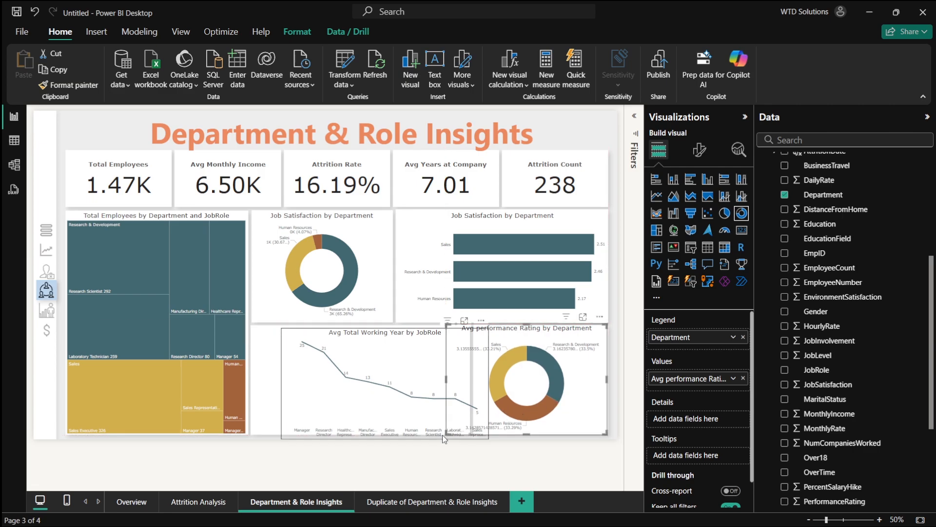
left_click_drag(444, 437, 474, 437)
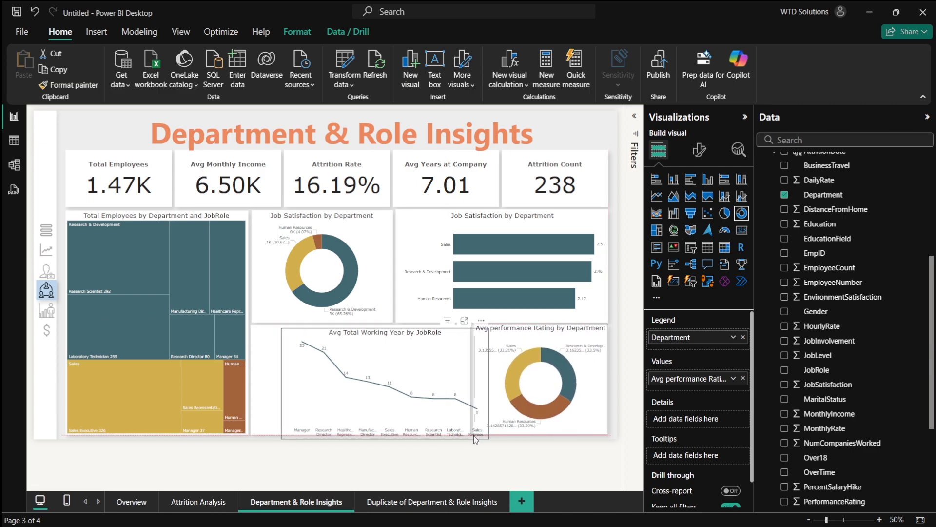
left_click_drag(396, 412, 374, 408)
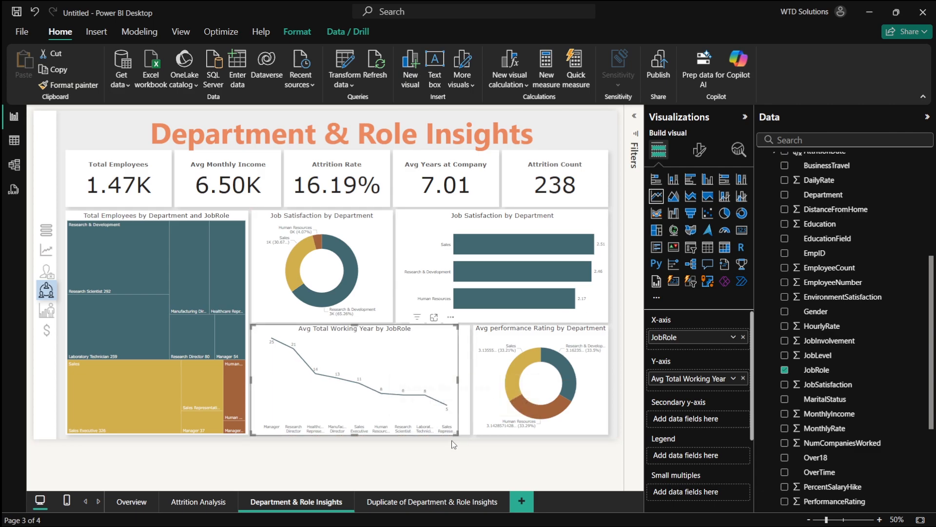
left_click_drag(456, 434, 467, 435)
left_click(531, 409)
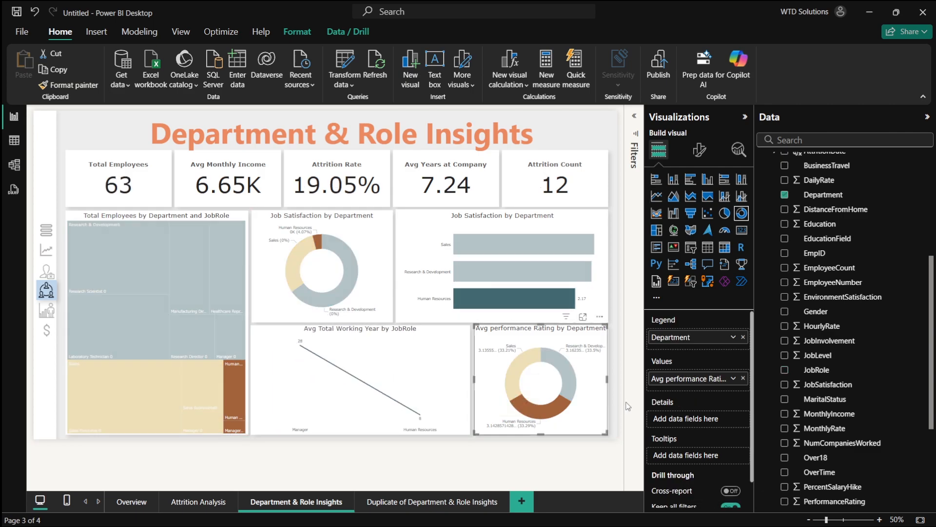
left_click_drag(540, 324, 542, 331)
left_click(616, 355)
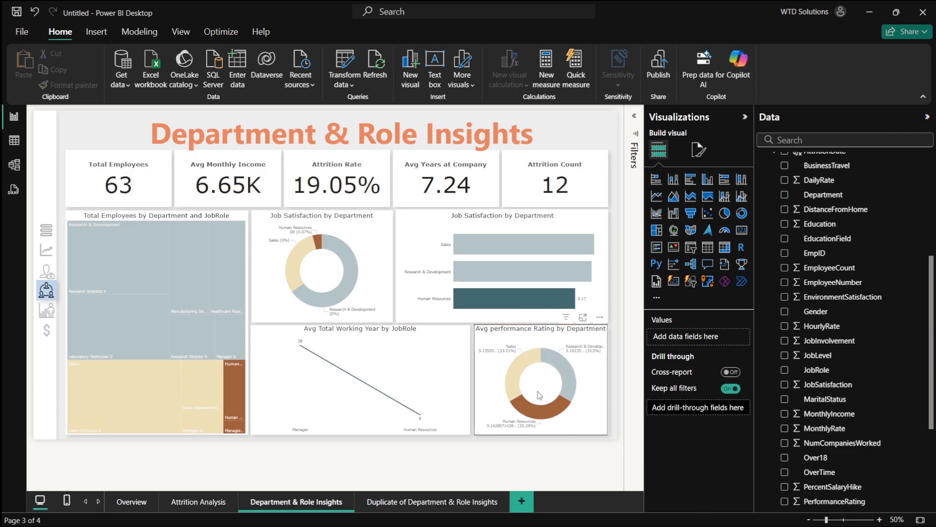
left_click(567, 401)
left_click(463, 458)
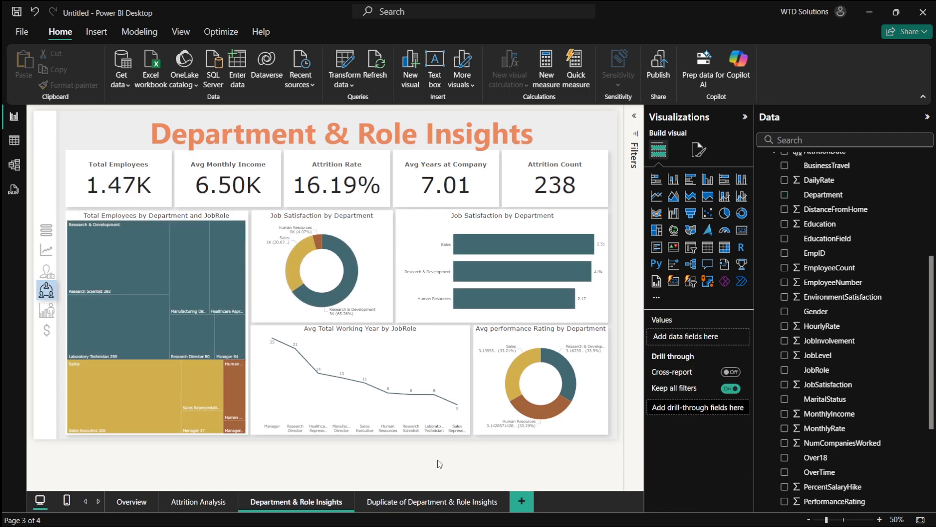
- Open the duplicated page and read the planned graphs for the Performance & Satisfaction page in the ChatGPT plan
left_click(431, 505)
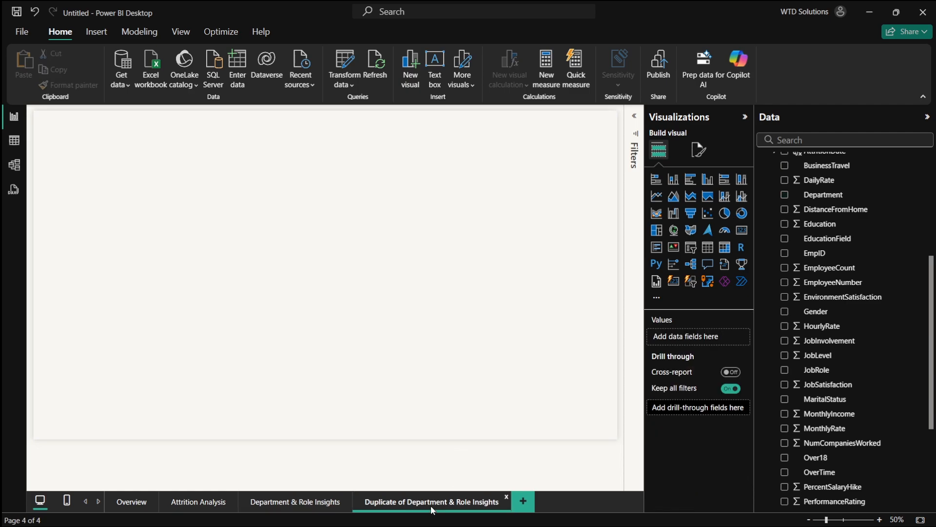
key("alt+Tab")
key("alt+Tab")
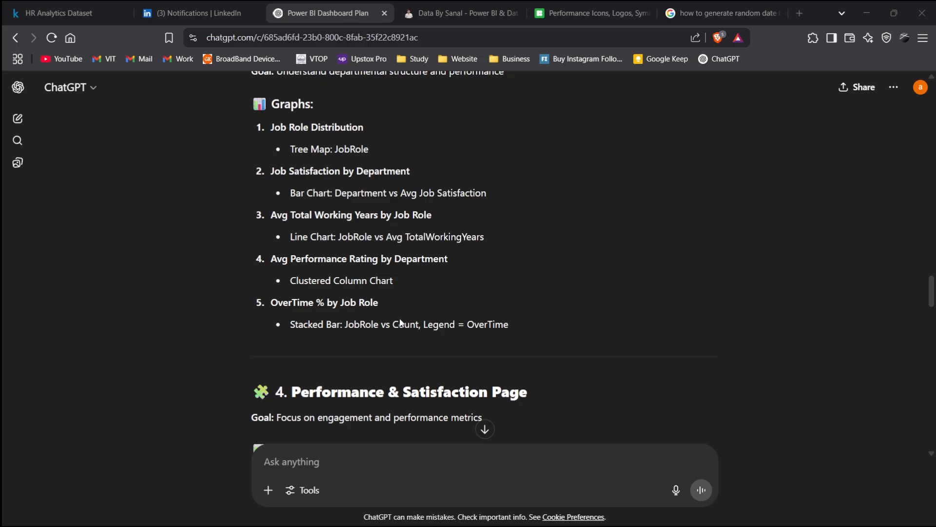
scroll(287, 366, "down", 1)
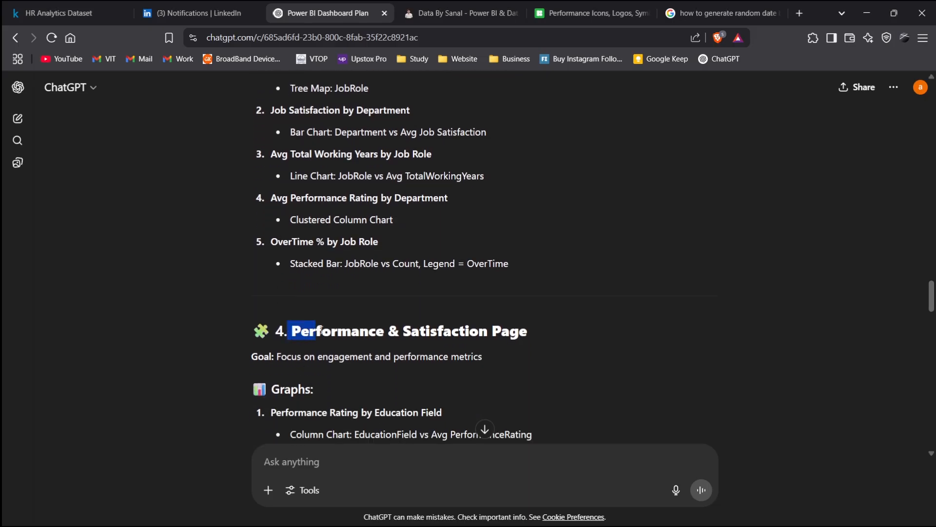
- Rename the duplicated page tab to "Performance & Satisfaction", copying the name from the ChatGPT plan
left_click_drag(319, 329, 562, 327)
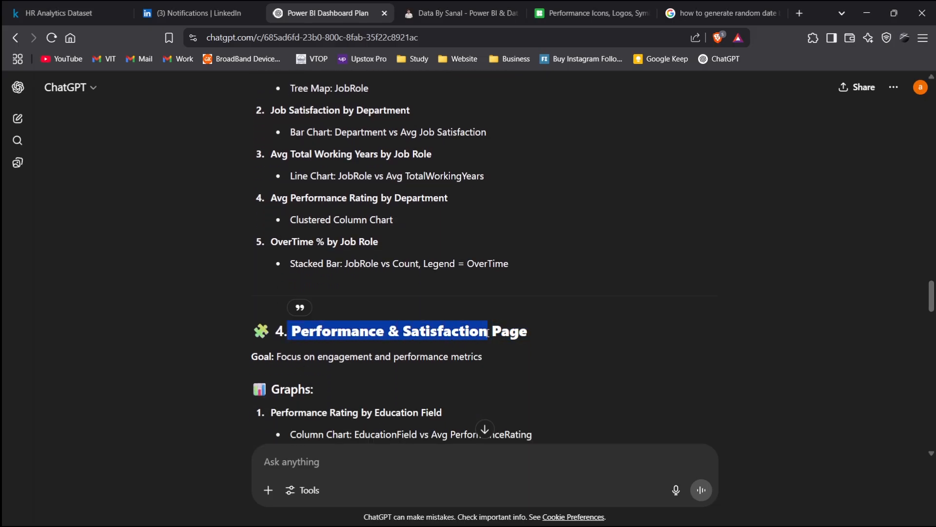
key("ctrl+c")
key("alt+Tab")
double_click(436, 505)
key("ctrl+v")
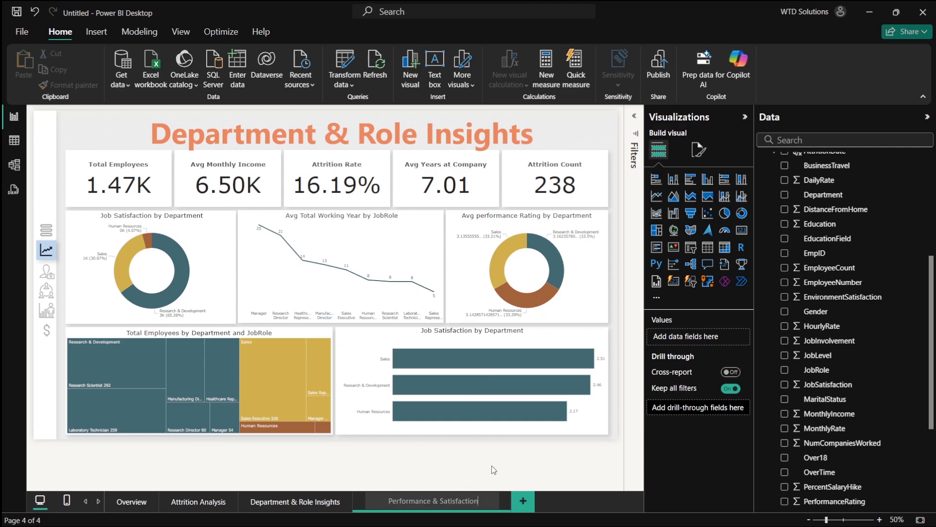
key("Return")
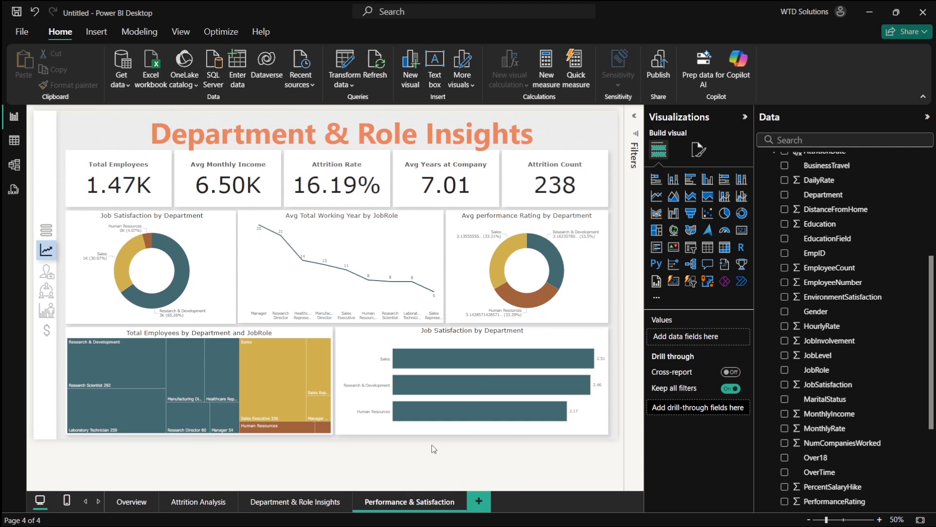
- Change the page heading text box to "Performance & Satisfaction"
triple_click(359, 140)
type("P")
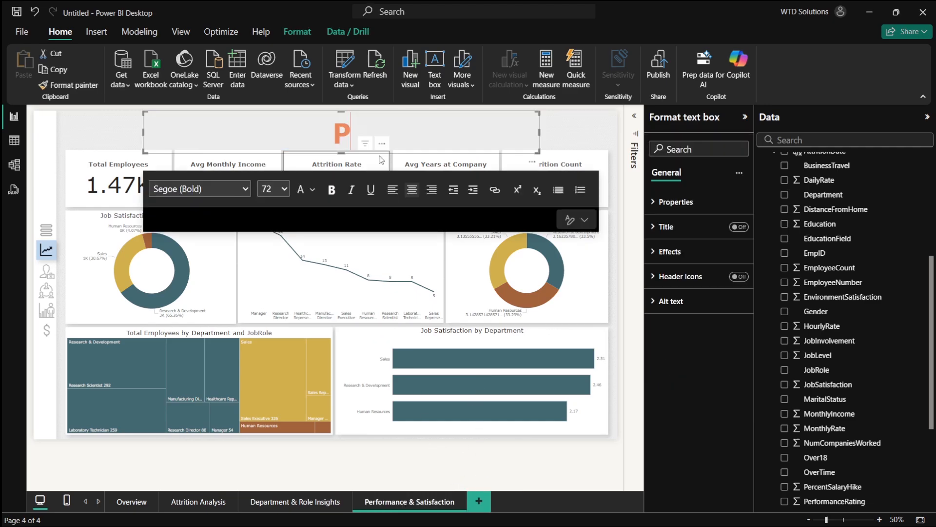
type("erformanve")
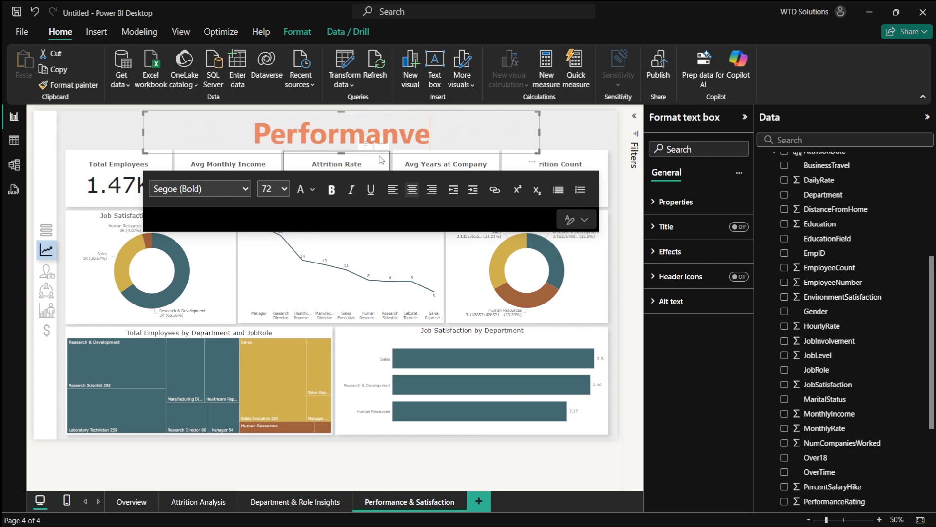
key("BackSpace")
key("BackSpace")
type("ce an")
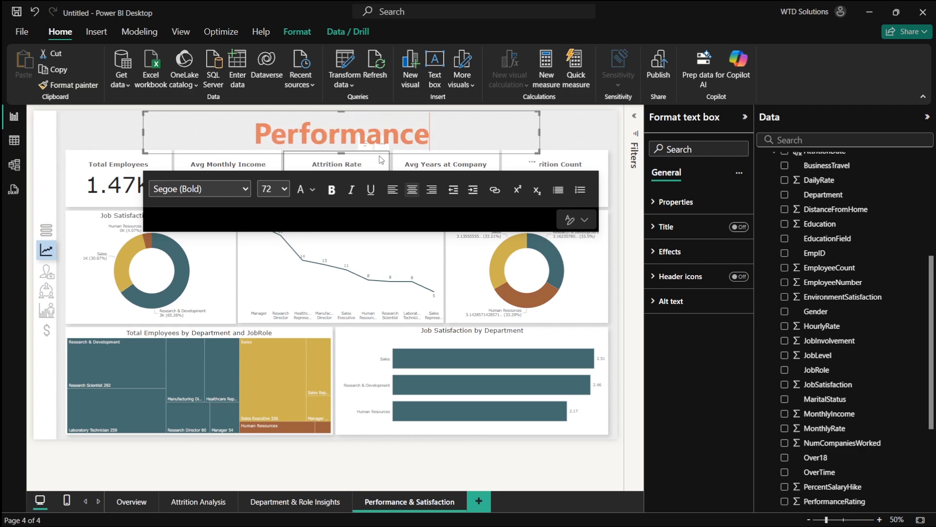
key("BackSpace")
key("BackSpace")
type("& ")
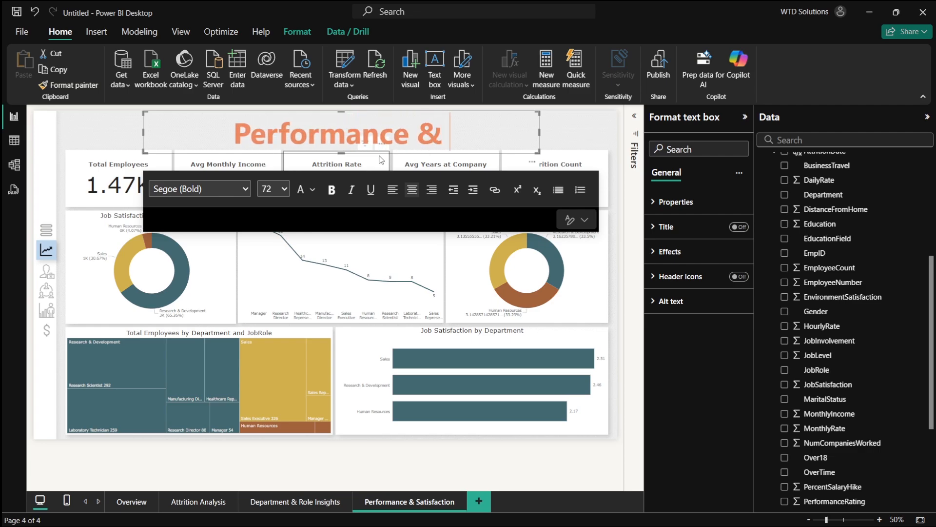
type("Satisfaction")
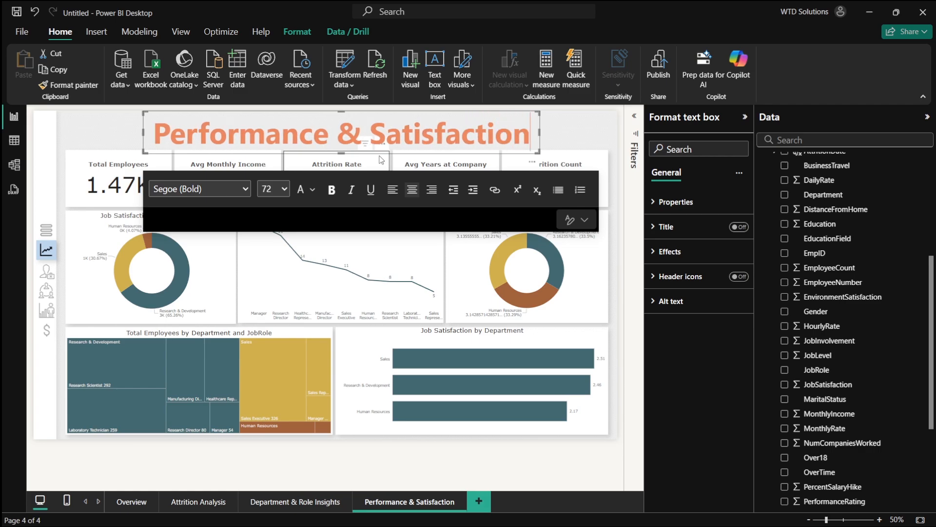
left_click(549, 273)
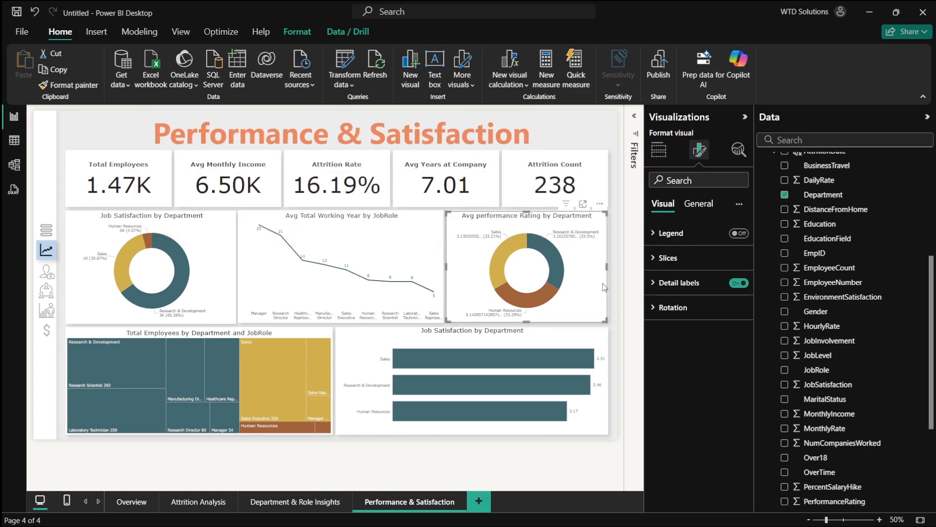
- Read the first planned graph for the Performance & Satisfaction page in the ChatGPT plan
key("alt+Tab")
scroll(431, 336, "down", 1)
scroll(431, 336, "down", 2)
left_click_drag(270, 291, 491, 291)
left_click(512, 282)
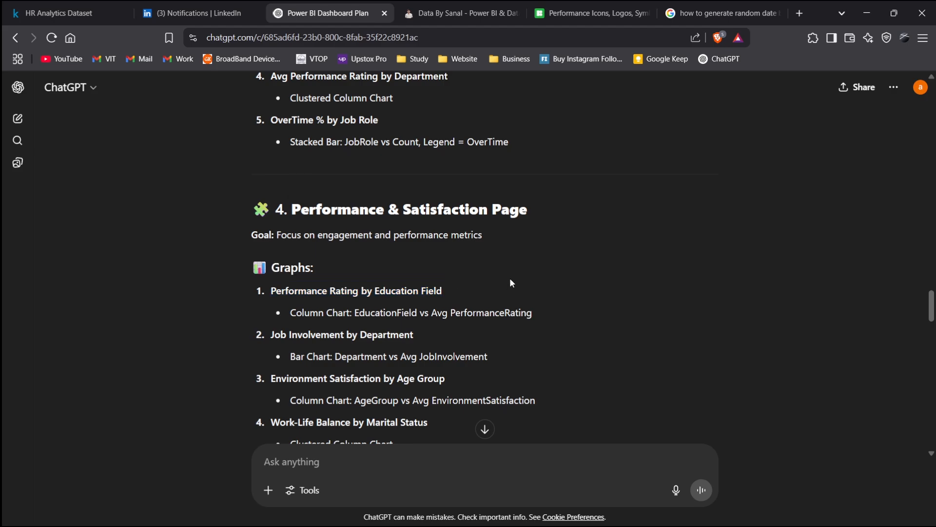
key("alt+Tab")
- Replace the upper left donut's fields with PerformanceRating as values and EducationField as legend
left_click(146, 292)
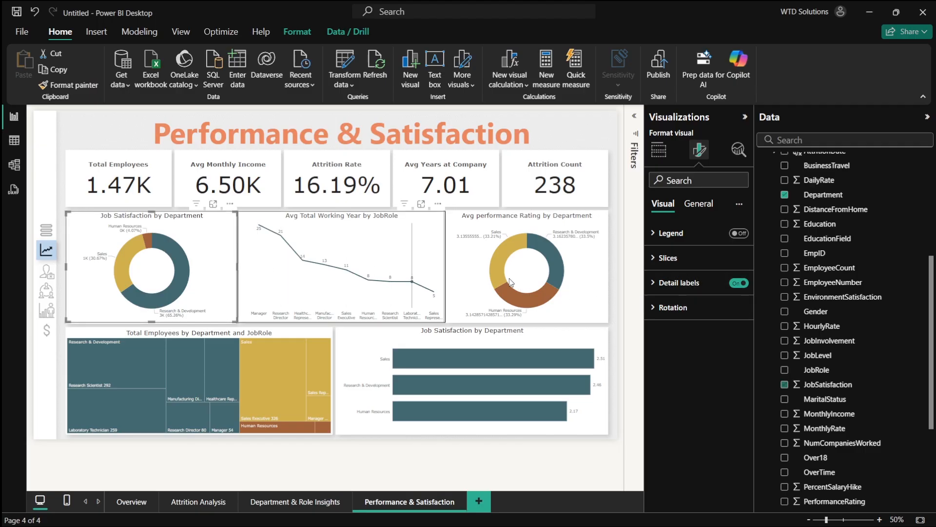
left_click(785, 384)
left_click(784, 384)
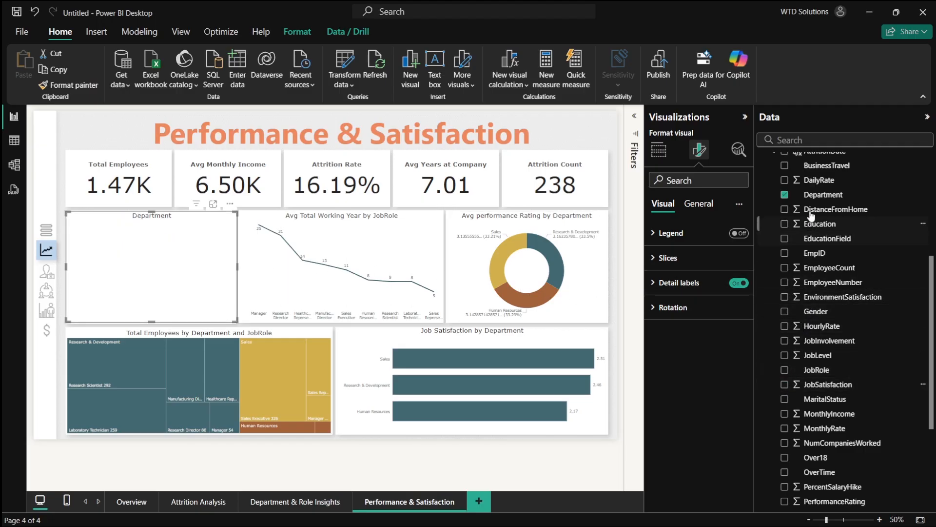
left_click(785, 194)
scroll(816, 324, "down", 1)
scroll(817, 324, "down", 1)
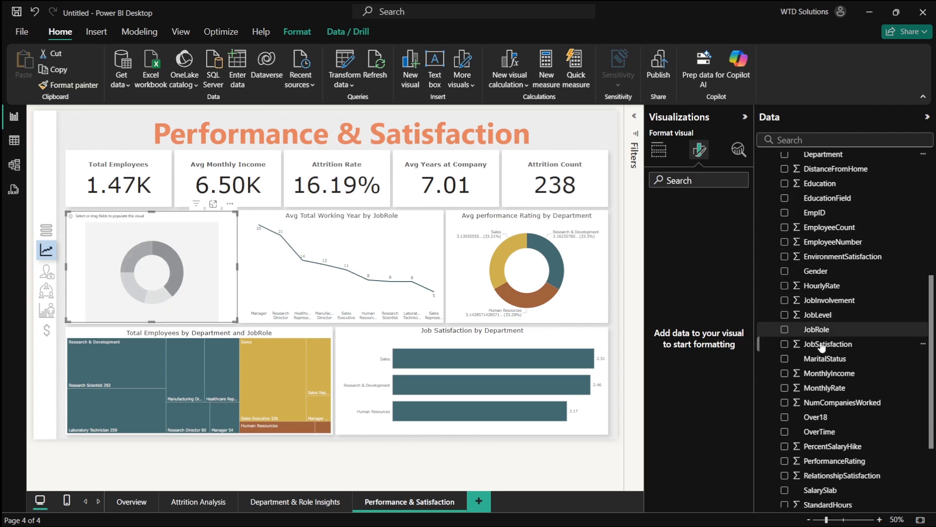
left_click(784, 461)
scroll(829, 327, "up", 5)
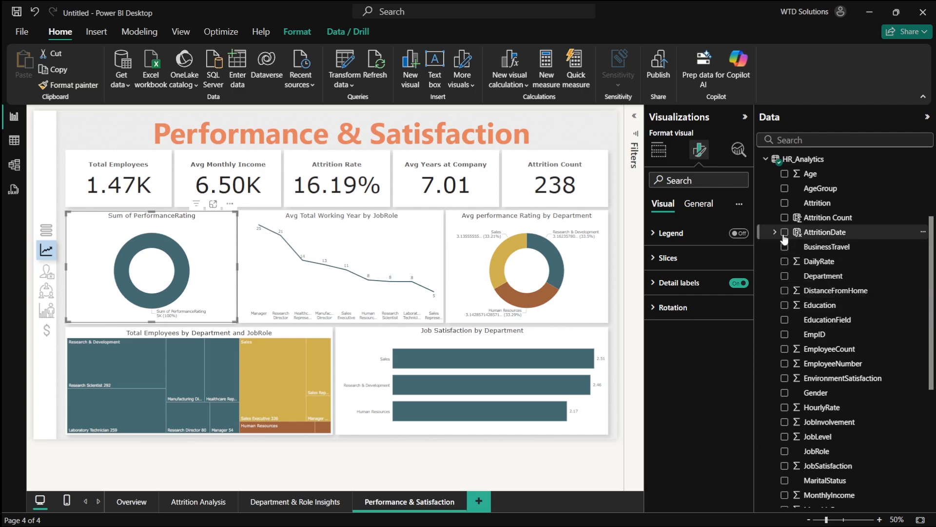
left_click(783, 320)
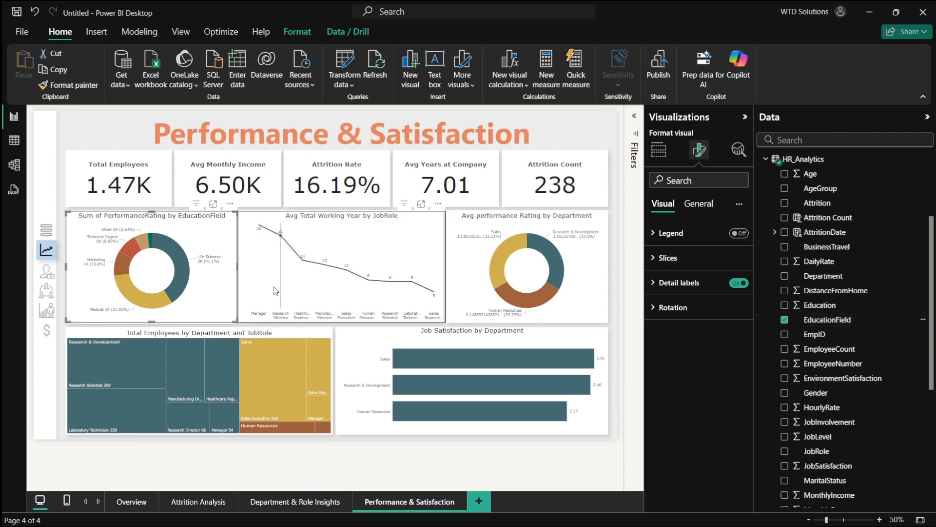
- Convert the Performance Rating by Education Field visual to a stacked column chart
left_click(663, 154)
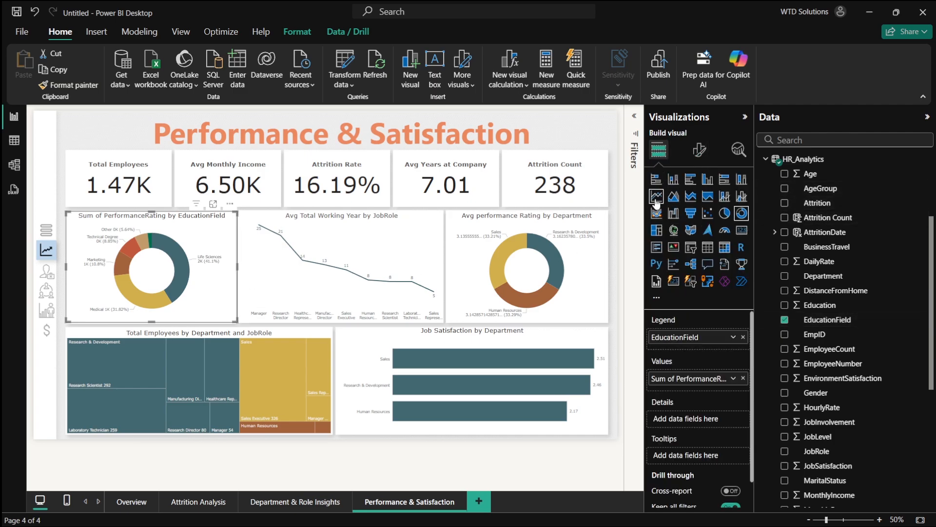
left_click(657, 179)
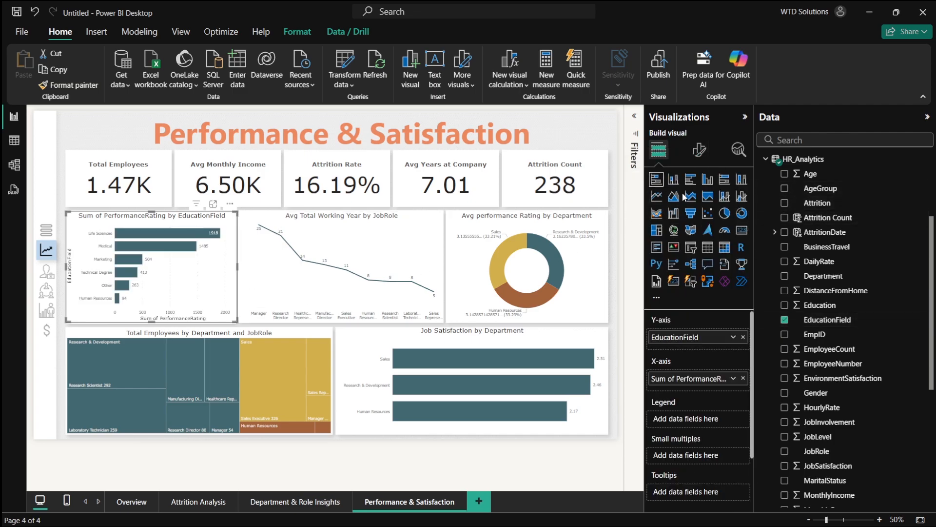
left_click(675, 181)
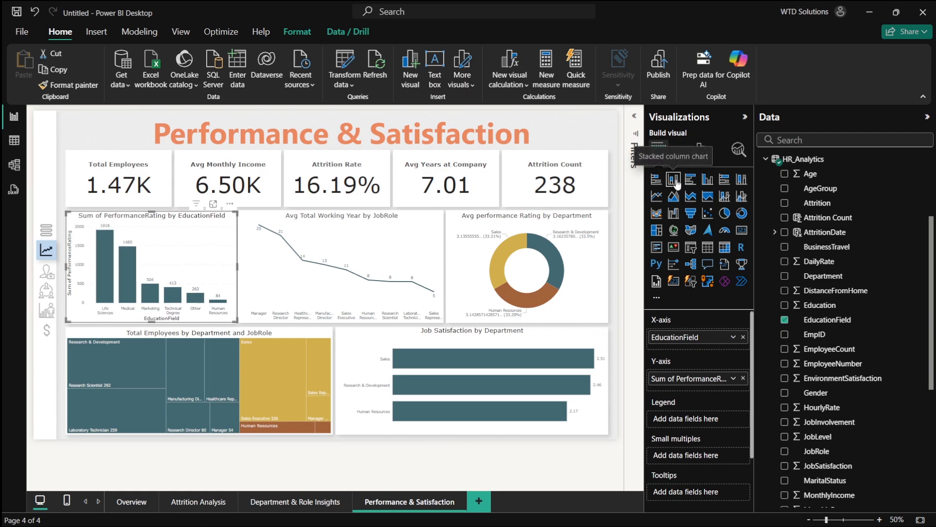
- Turn off the column chart's X-axis title and the Y-axis values and title
left_click(700, 150)
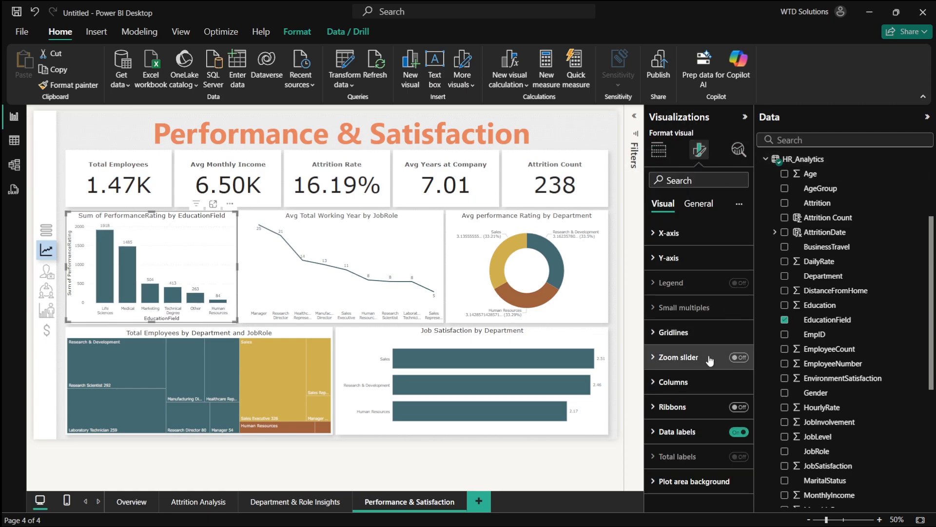
left_click(672, 233)
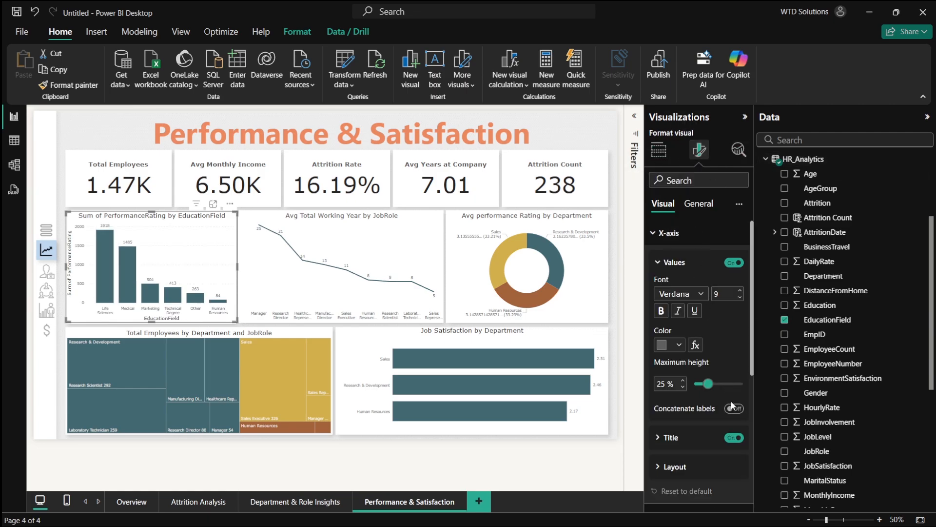
left_click(734, 438)
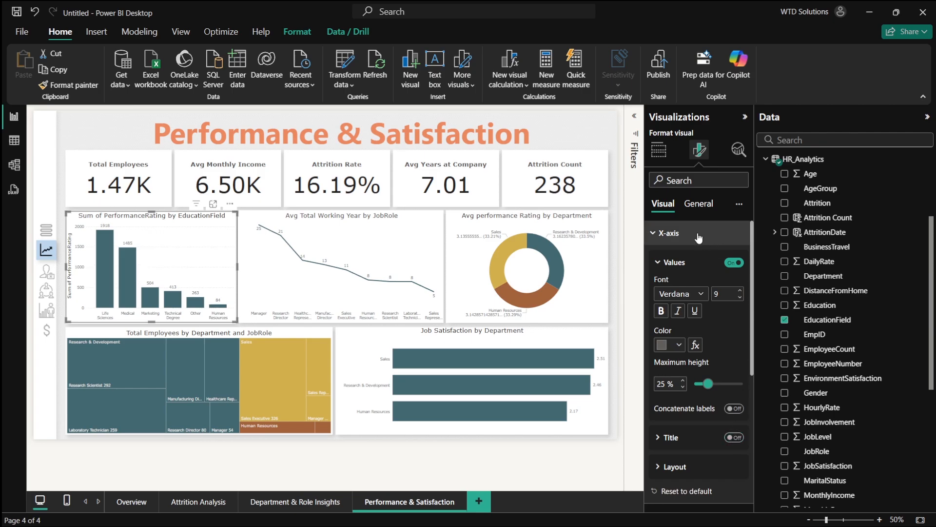
left_click(668, 234)
left_click(677, 258)
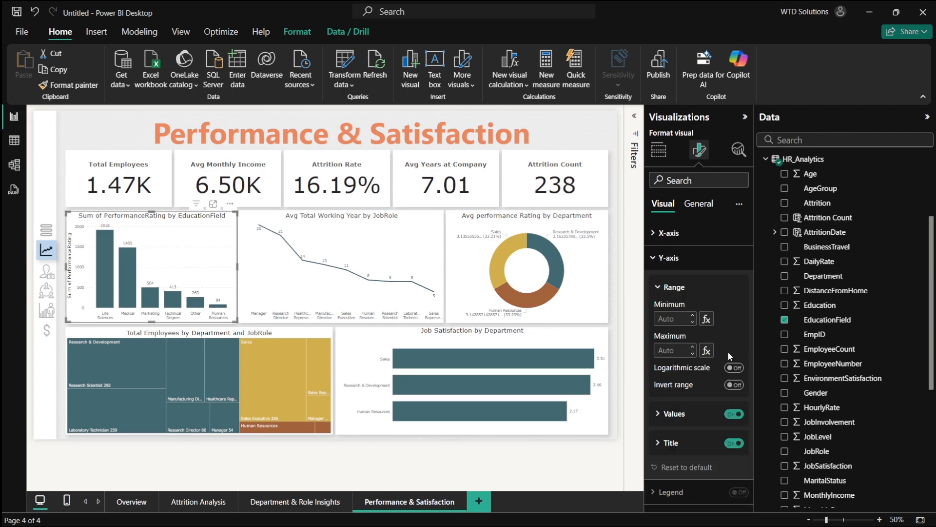
left_click(740, 414)
left_click(734, 443)
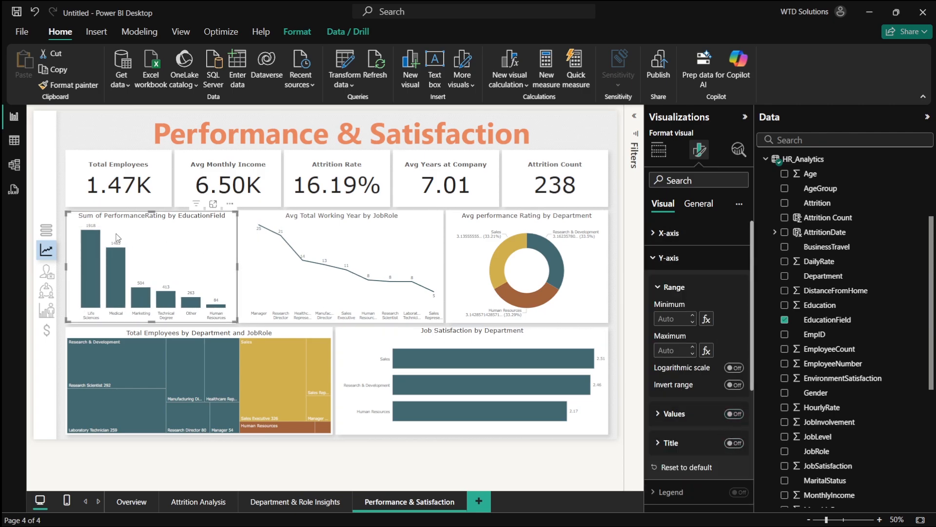
- Rename the column chart's fields to "Performance Rating" for the Y-axis and "Education Field" for the X-axis
left_click(659, 151)
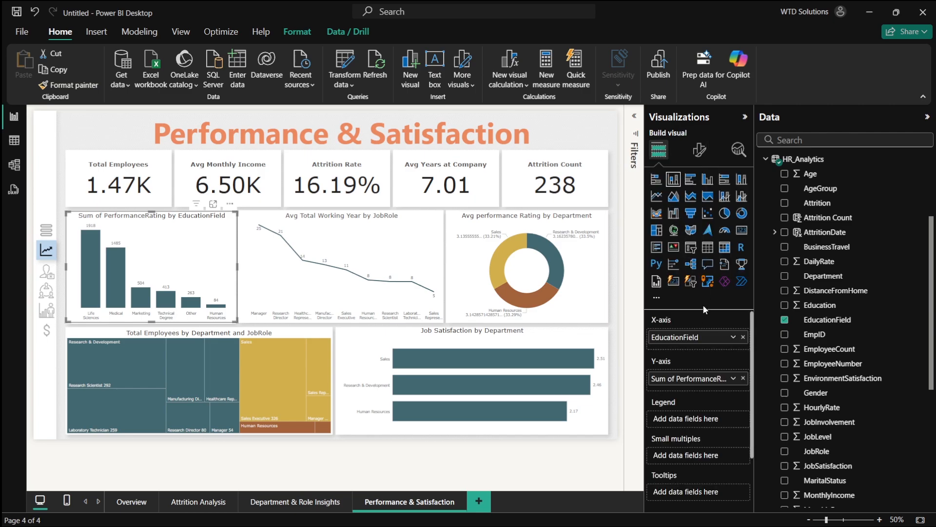
double_click(681, 384)
key("Home")
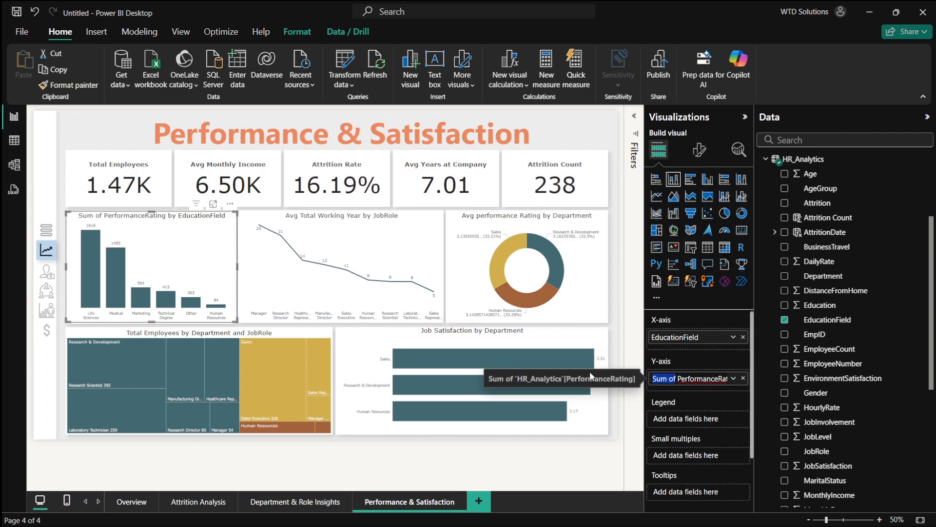
key("Delete")
key("Delete")
key("Delete")
key("Delete")
key("Delete")
key("Delete")
key("Delete")
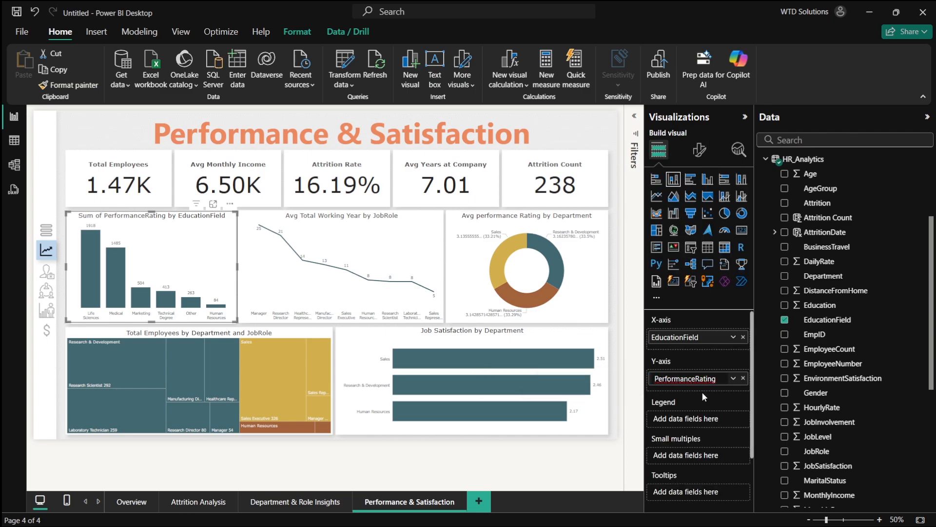
key("Return")
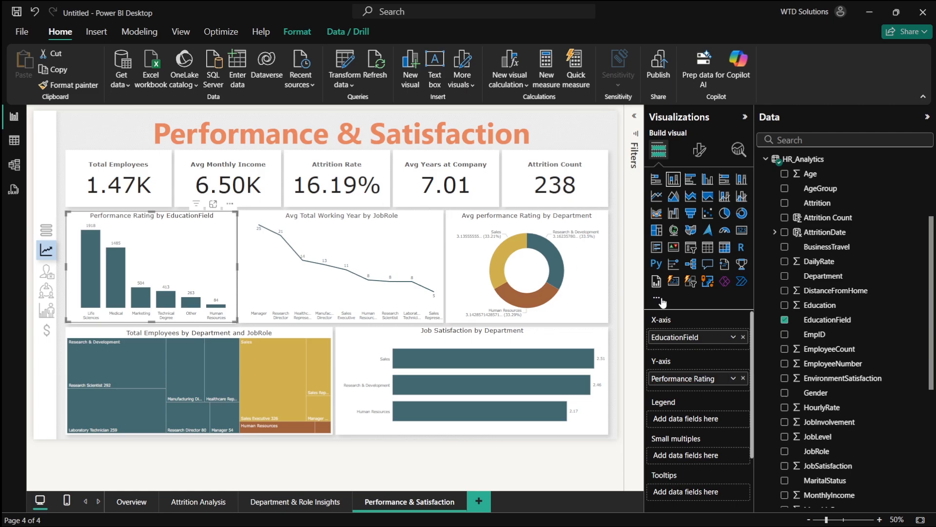
double_click(688, 337)
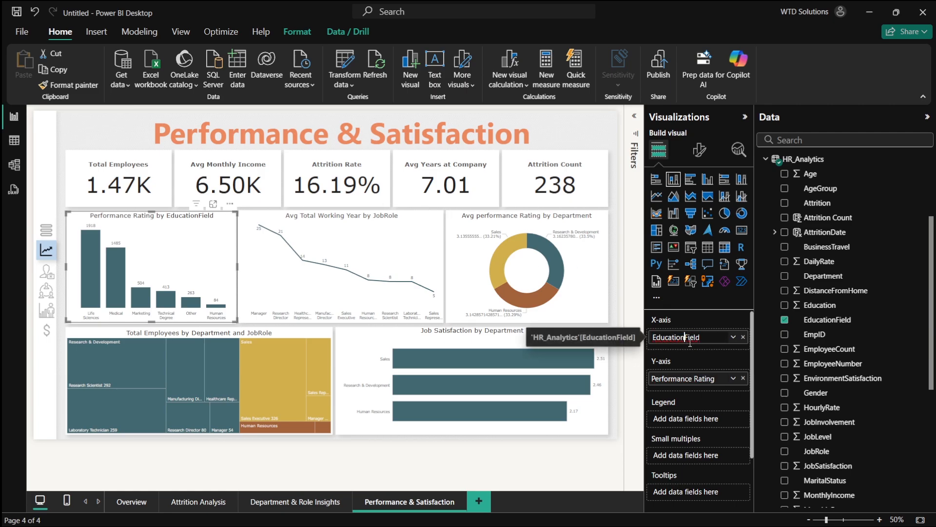
key("Return")
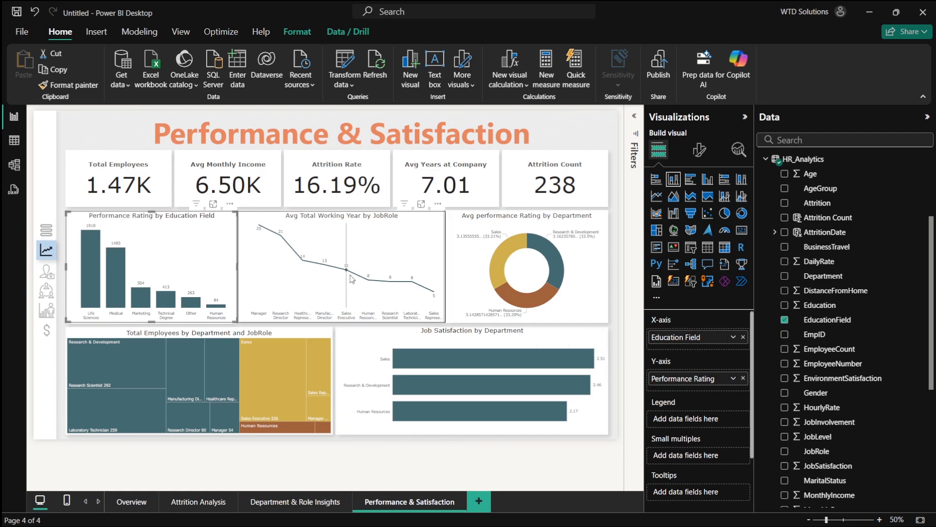
scroll(363, 274, "up", 2, "ctrl")
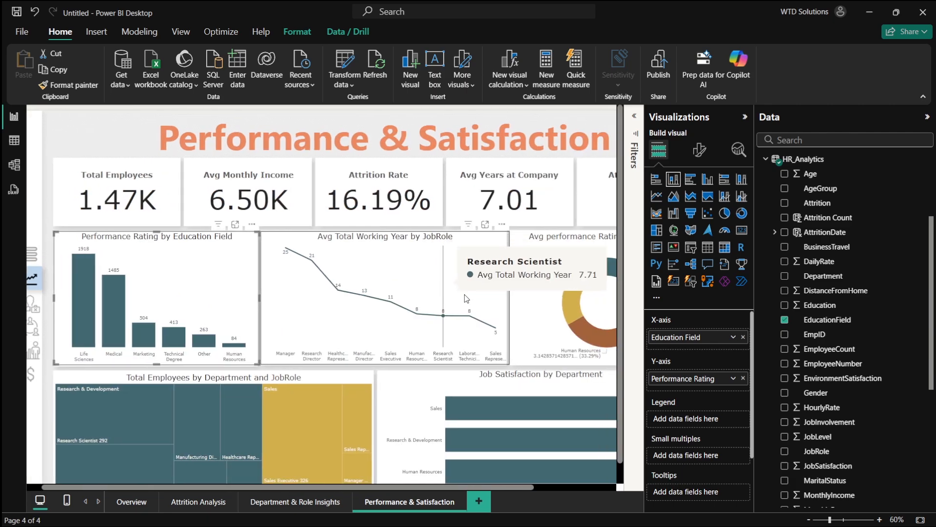
scroll(506, 305, "left", 2)
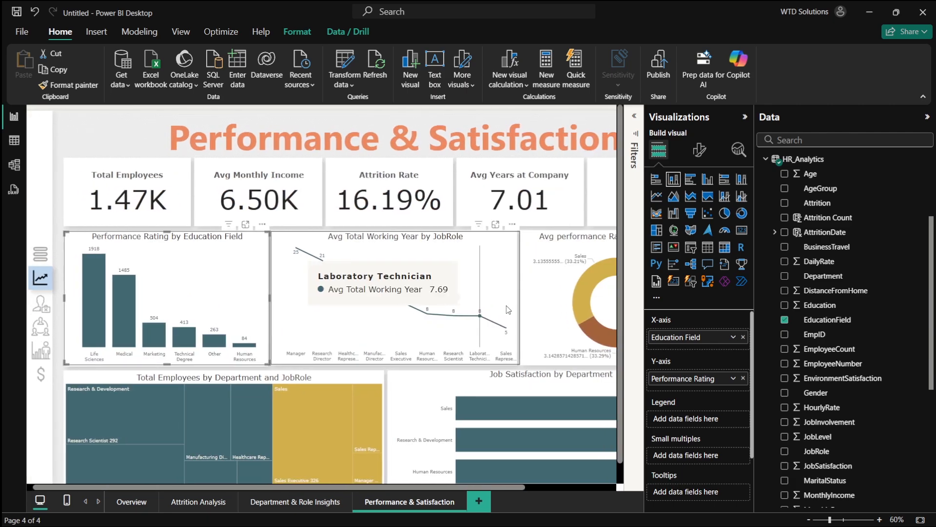
left_click(493, 268)
key("alt+Tab")
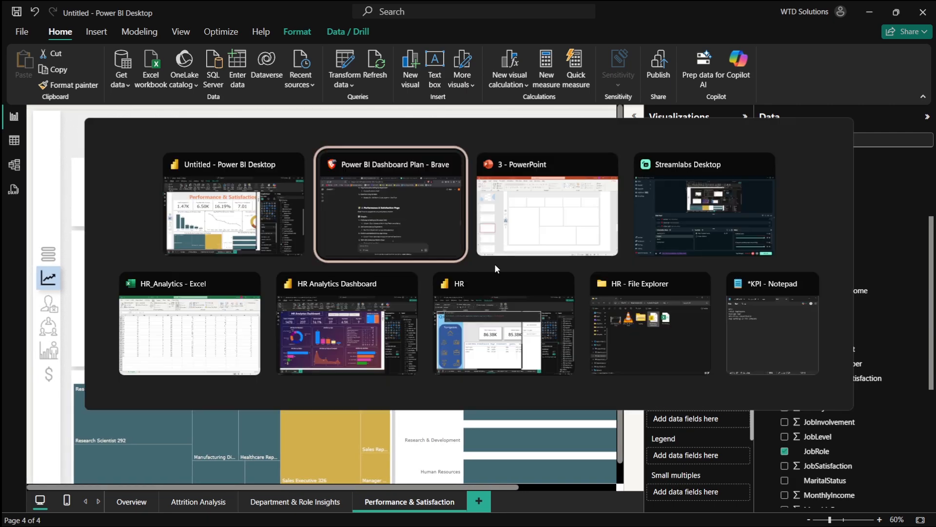
key("alt+Tab")
key("alt+Tab")
key("alt+Tab")
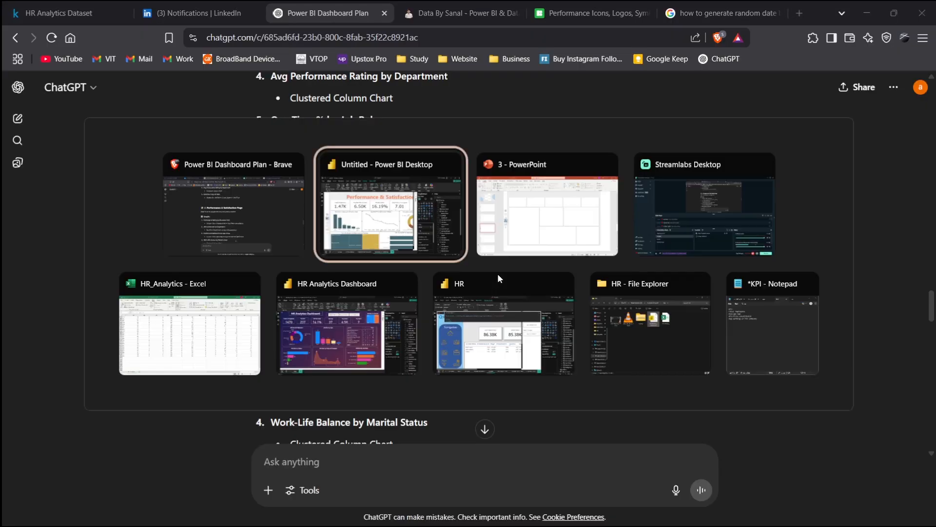
scroll(213, 272, "down", 1)
left_click(213, 272)
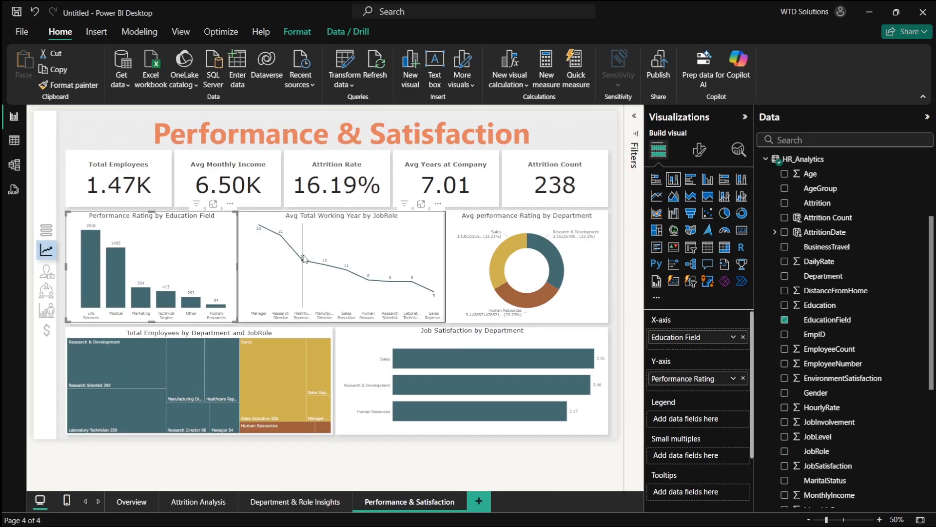
left_click(299, 266)
left_click(210, 263)
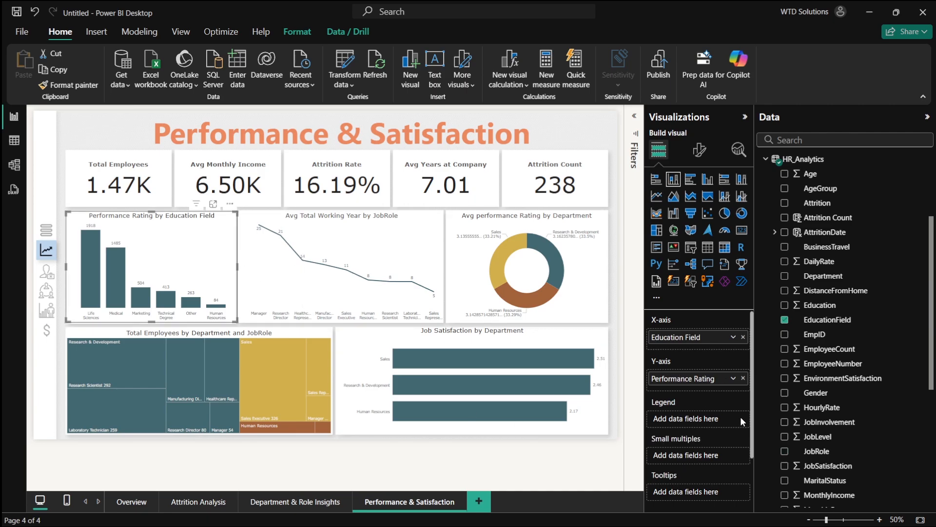
- Set the column chart's Performance Rating field to summarize as Average
scroll(829, 390, "down", 3)
scroll(833, 400, "up", 1)
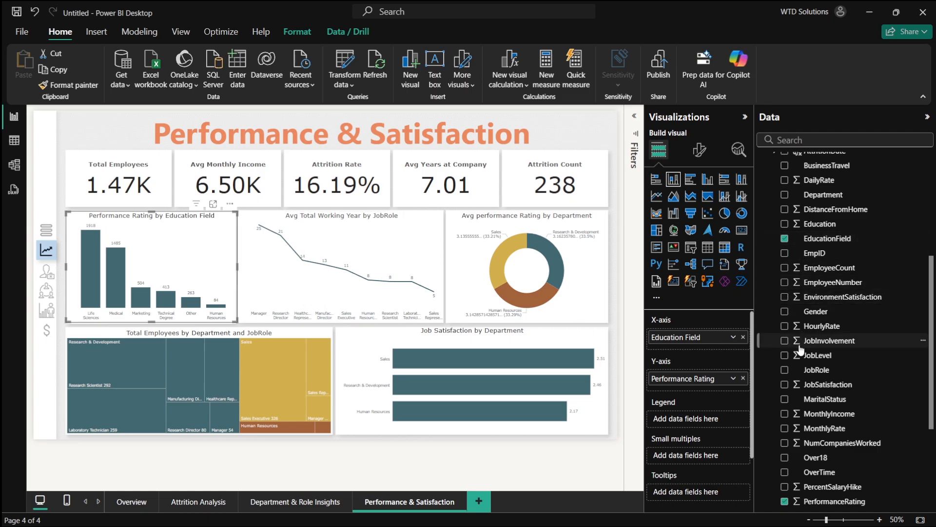
scroll(802, 380, "down", 1)
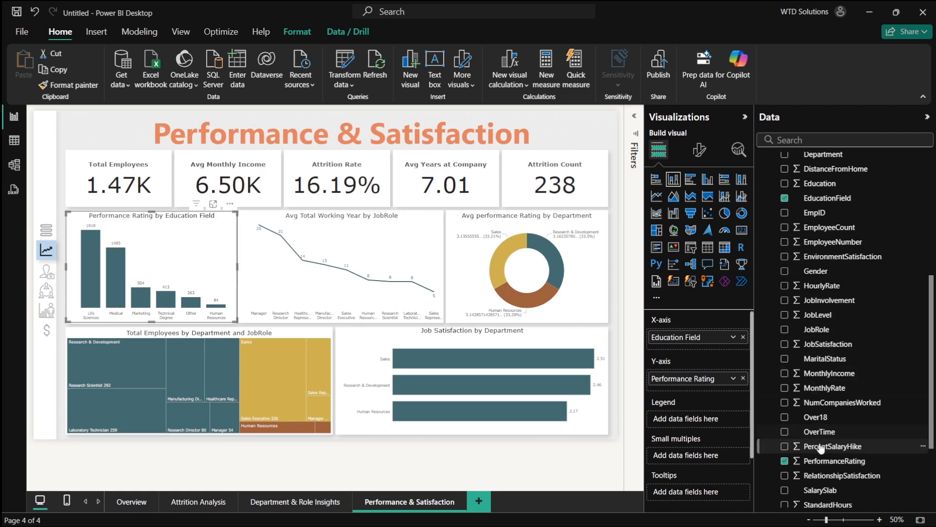
left_click(733, 378)
left_click(773, 247)
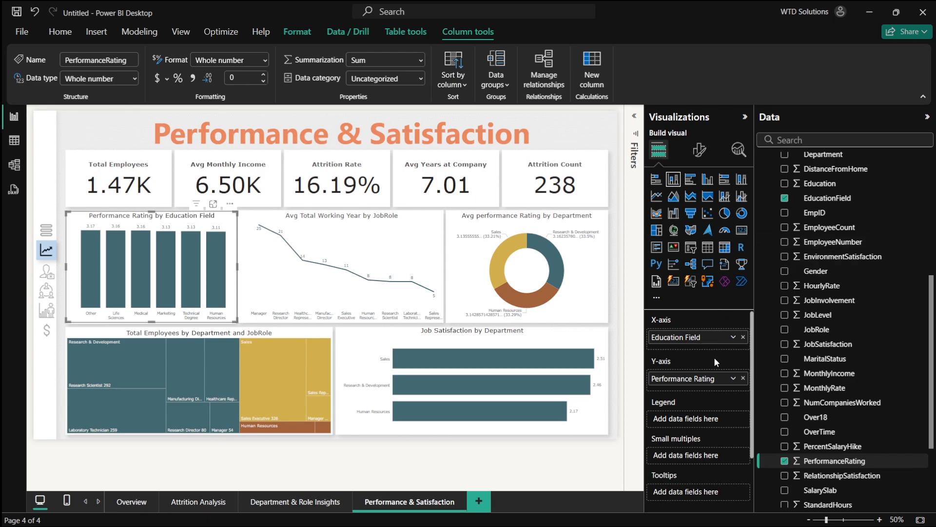
- Rebuild the upper right donut as a clustered bar chart of Total Employees by EducationField
key("alt+Tab")
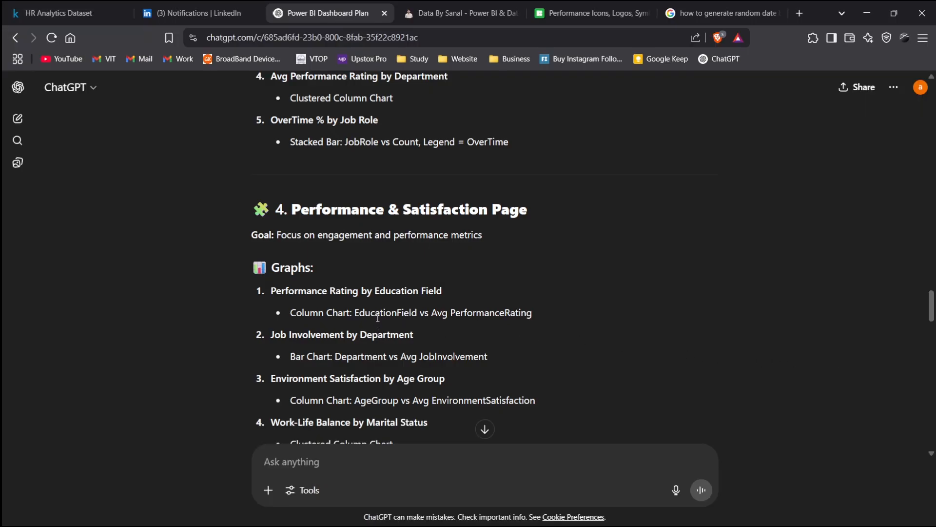
key("alt+Tab")
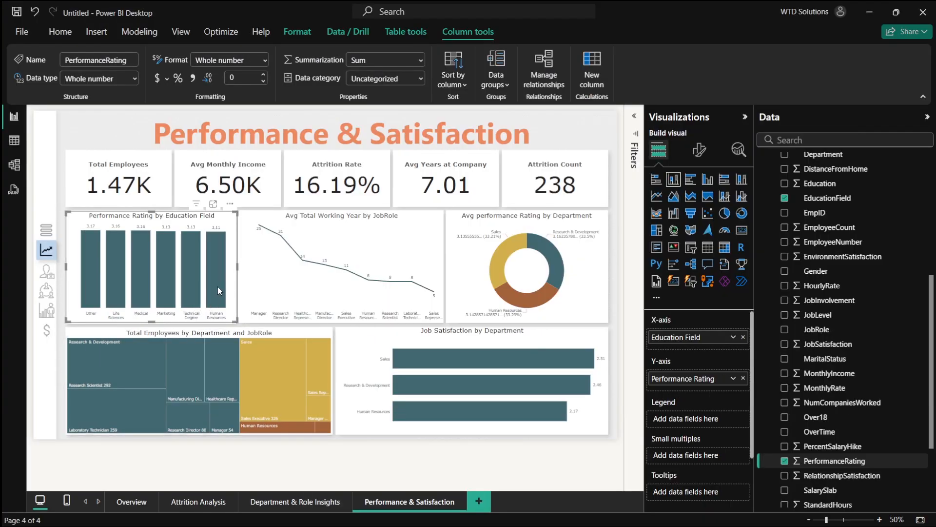
scroll(818, 390, "down", 3)
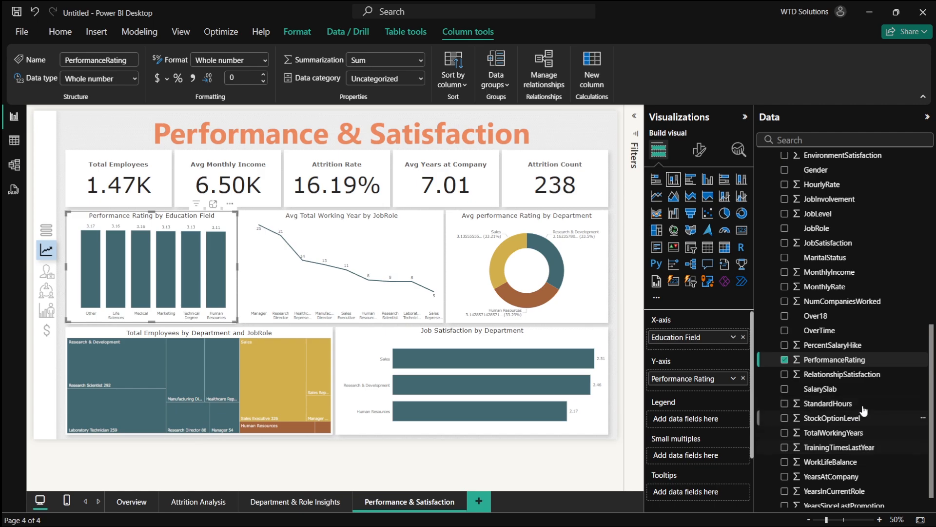
scroll(853, 347, "up", 2)
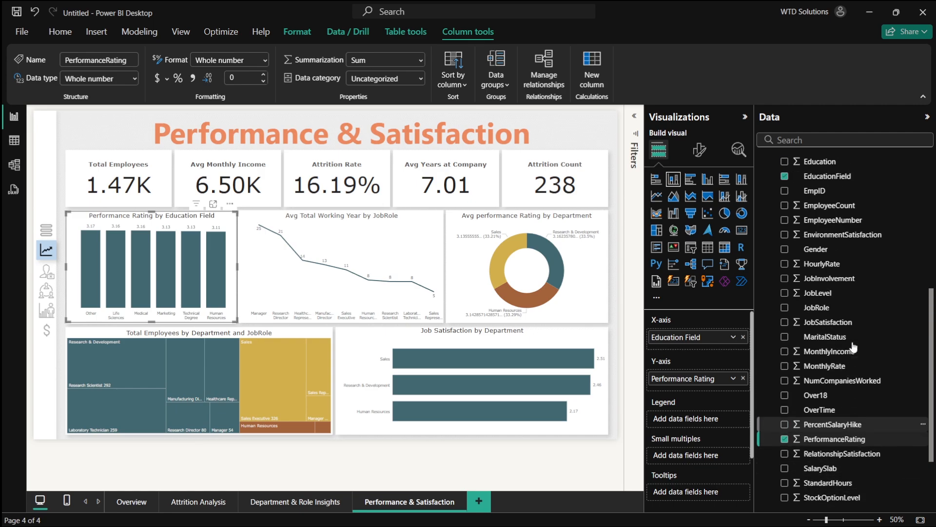
scroll(853, 347, "up", 4)
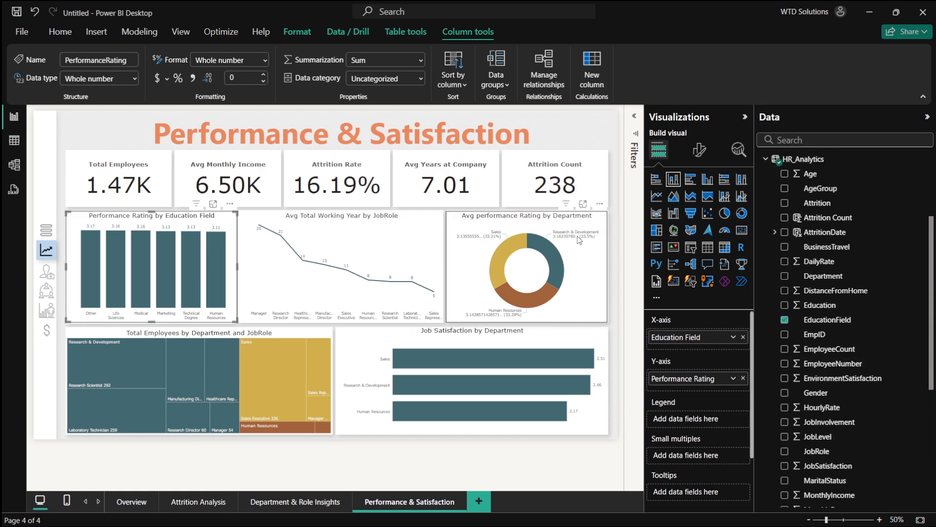
left_click(582, 259)
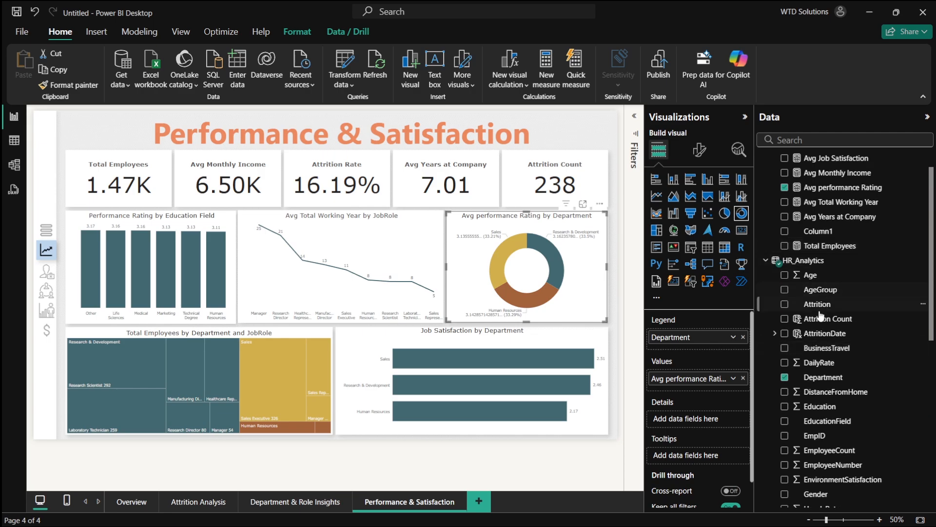
left_click(785, 377)
scroll(793, 383, "down", 2)
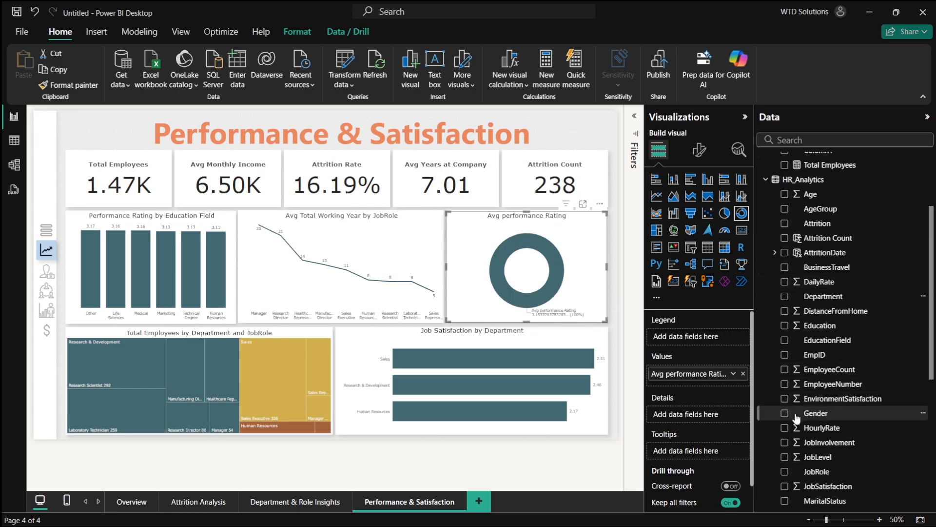
scroll(793, 386, "up", 3)
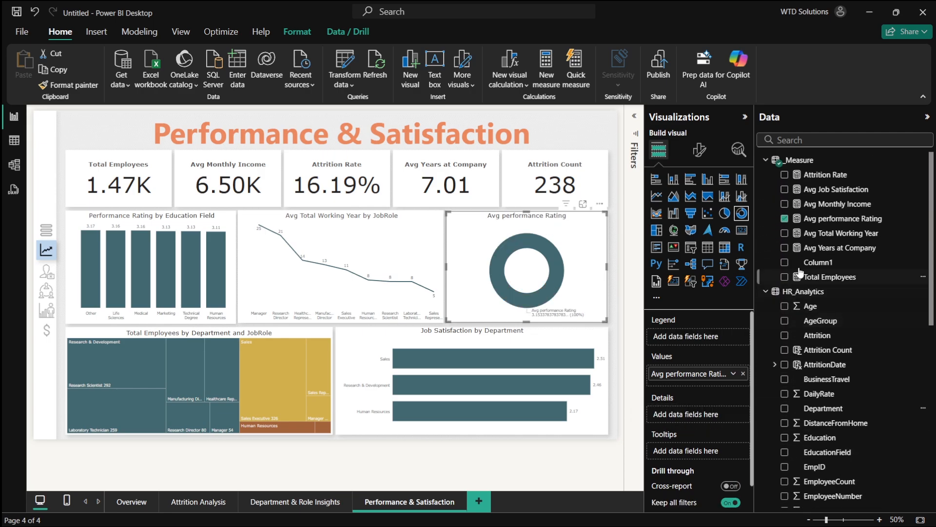
left_click(784, 219)
left_click(785, 277)
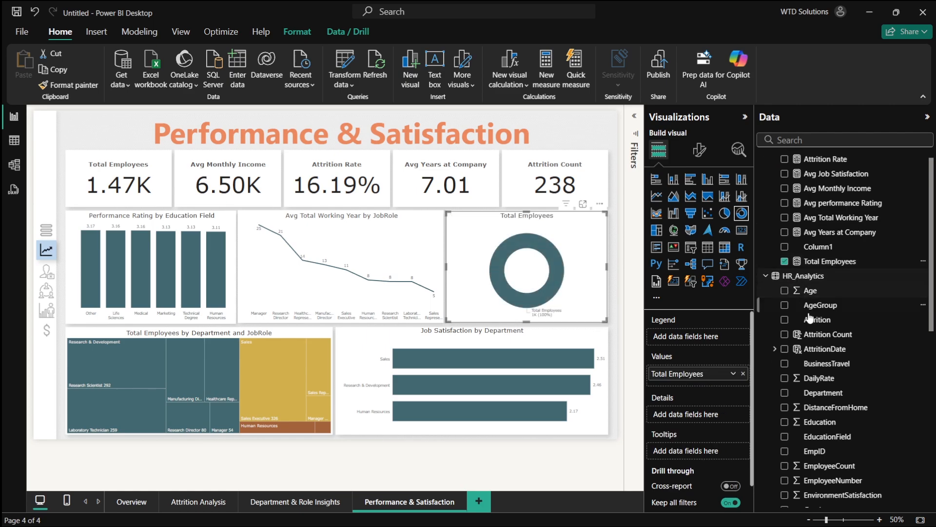
scroll(820, 396, "down", 3)
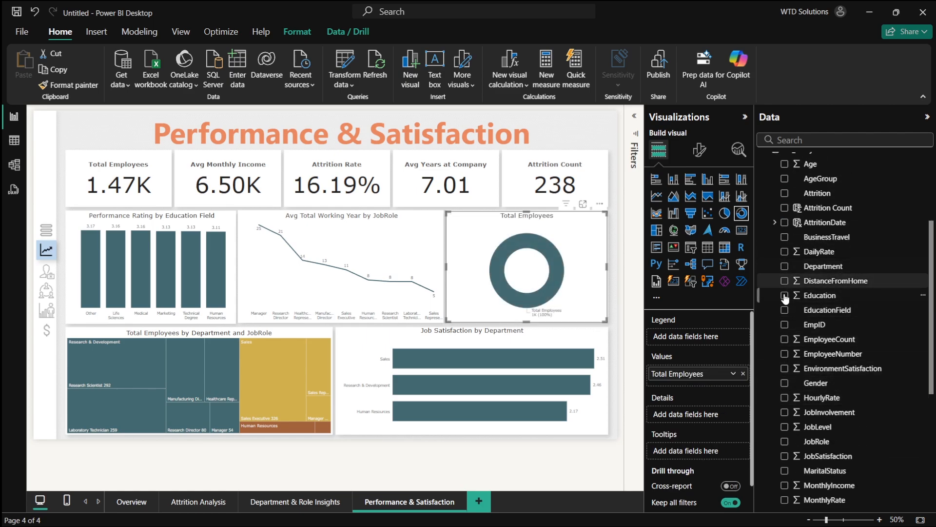
left_click(784, 310)
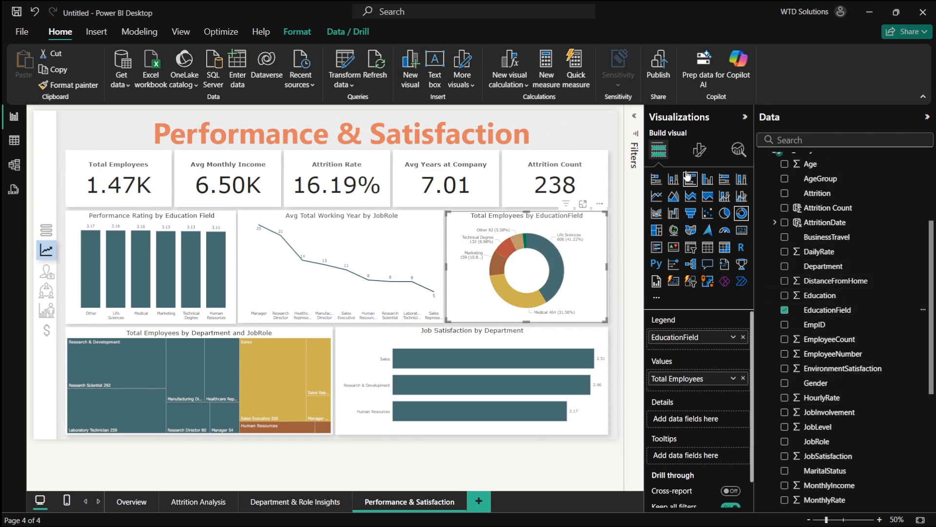
left_click(658, 180)
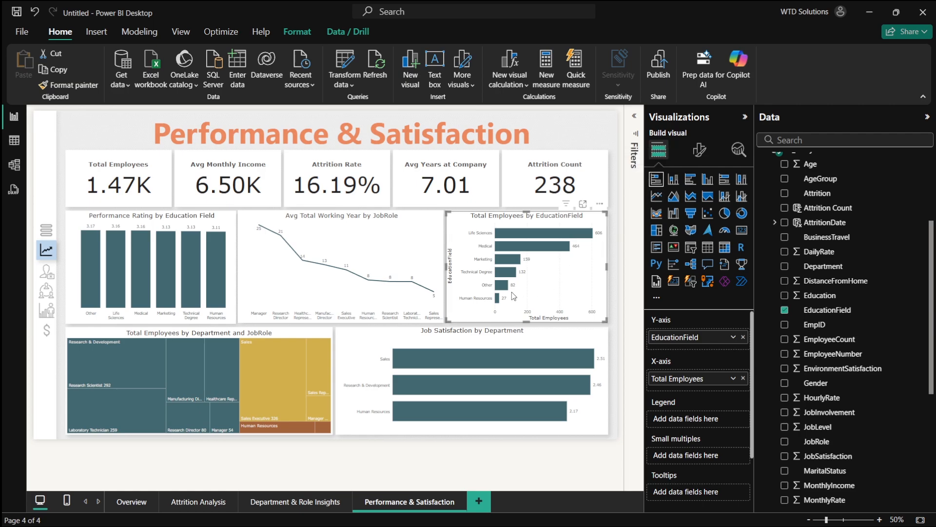
- Turn off the bar chart's Y-axis title and the X-axis title and values
scroll(546, 240, "up", 3)
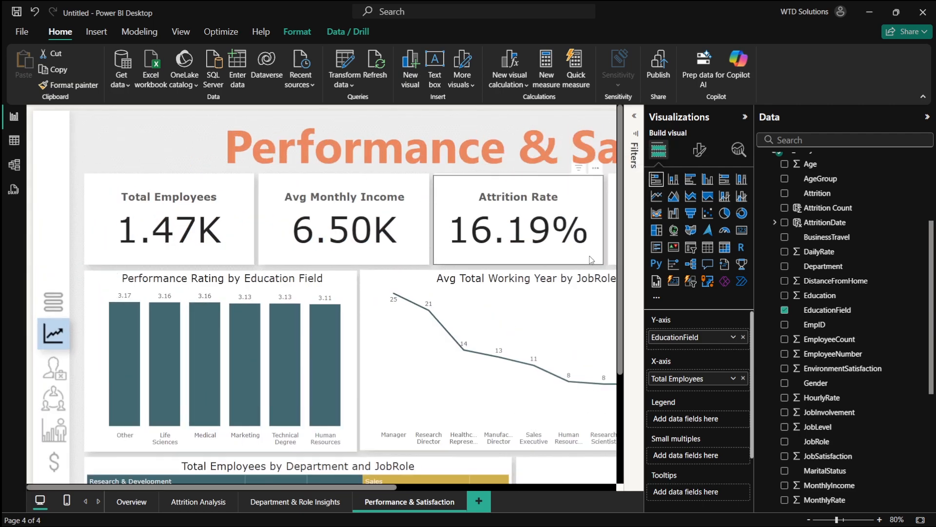
scroll(588, 313, "down", 1)
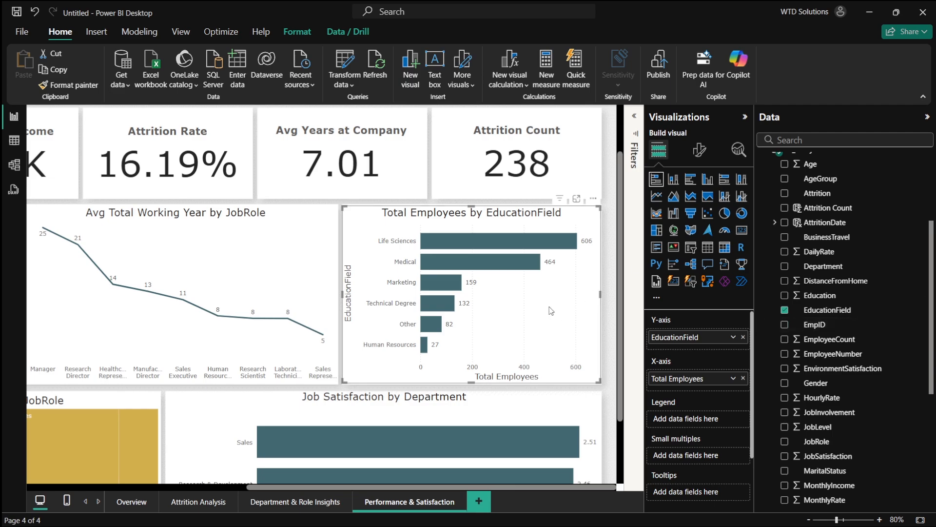
scroll(551, 311, "down", 1)
left_click(699, 150)
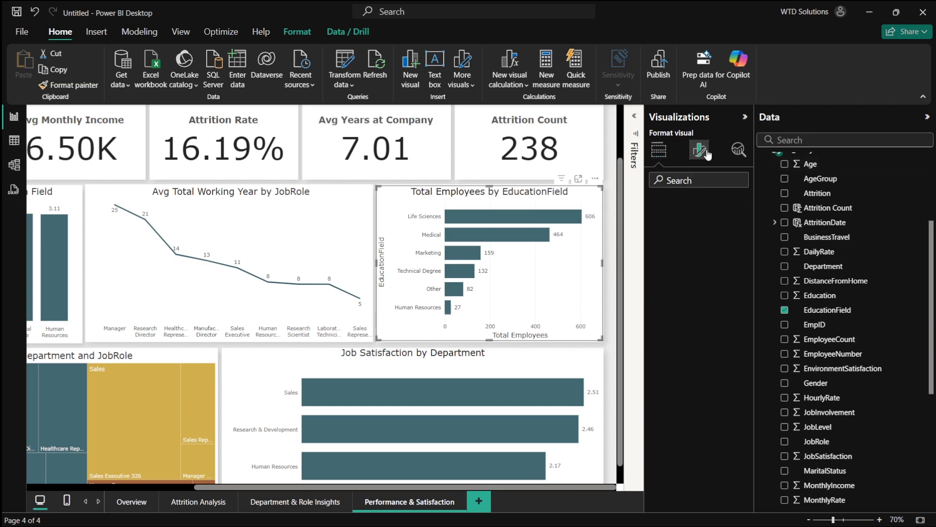
left_click(694, 233)
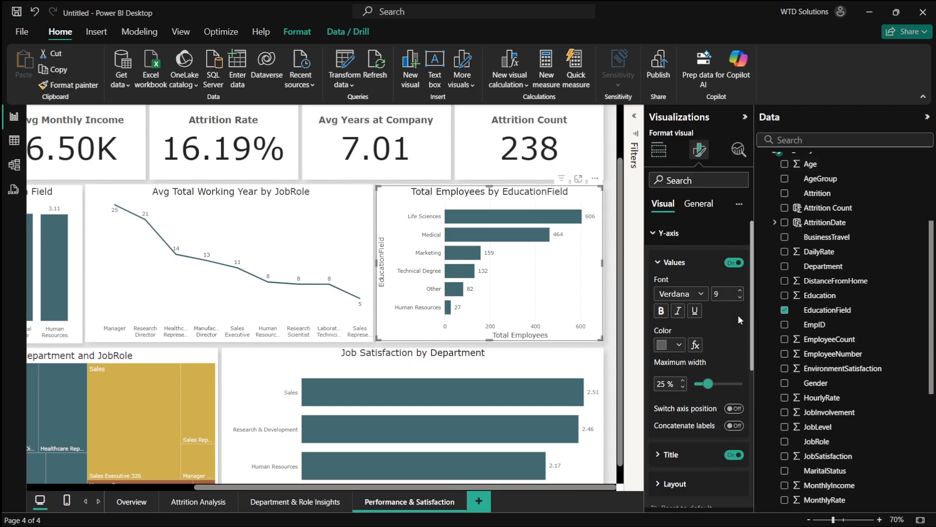
left_click(739, 453)
left_click(668, 233)
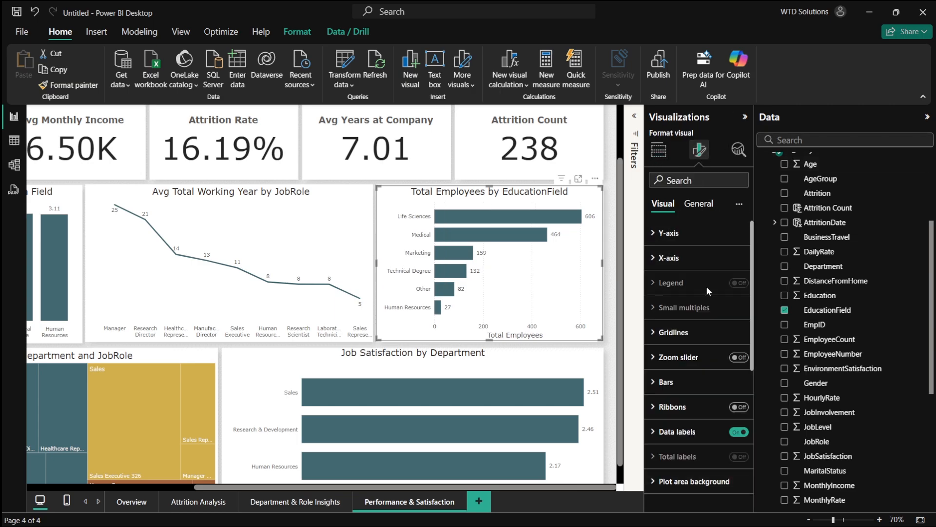
left_click(669, 257)
left_click(728, 446)
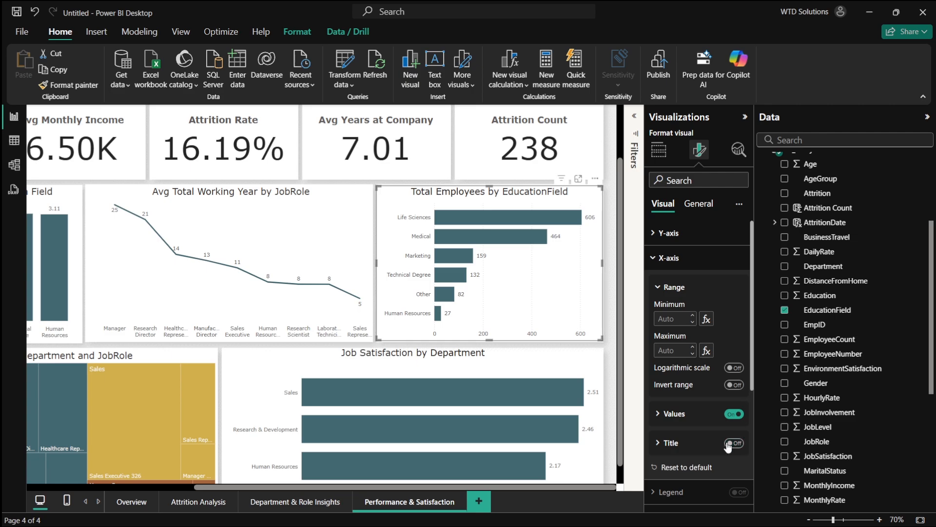
left_click(739, 415)
scroll(444, 246, "left", 3)
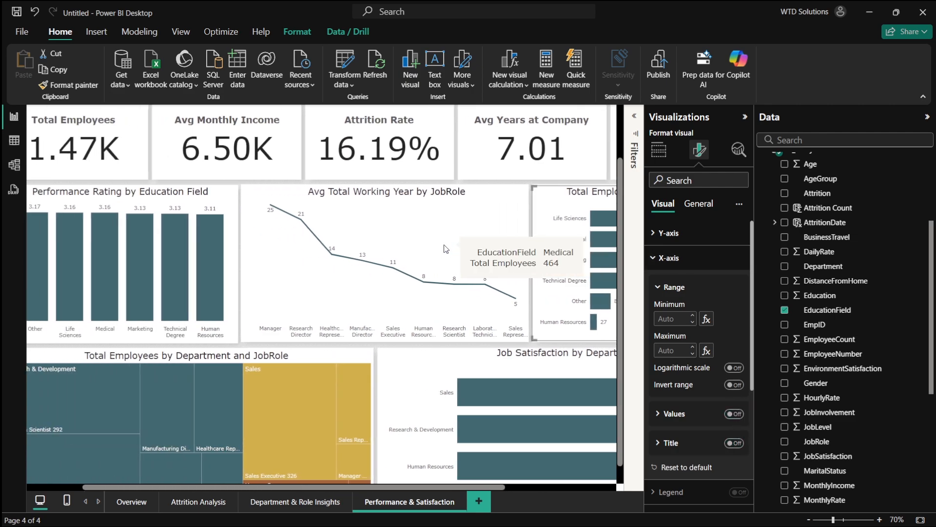
- Switch to ChatGPT and review the planned graphs for the Performance & Satisfaction page
key("alt+Tab")
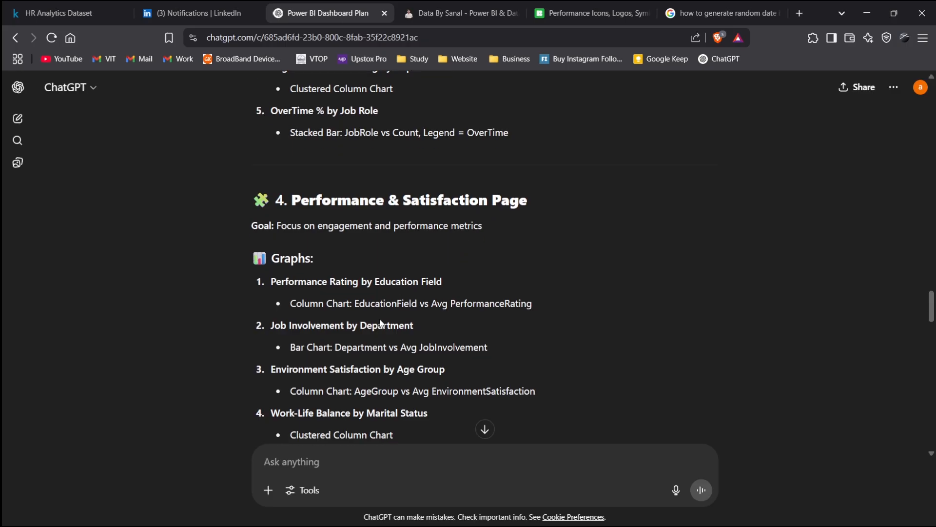
scroll(381, 323, "down", 1)
left_click_drag(262, 280, 431, 276)
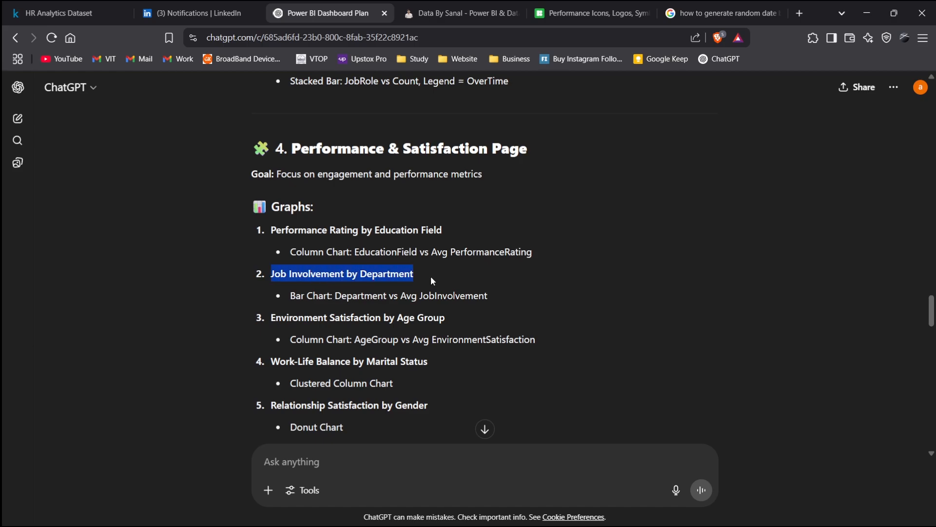
left_click(514, 292)
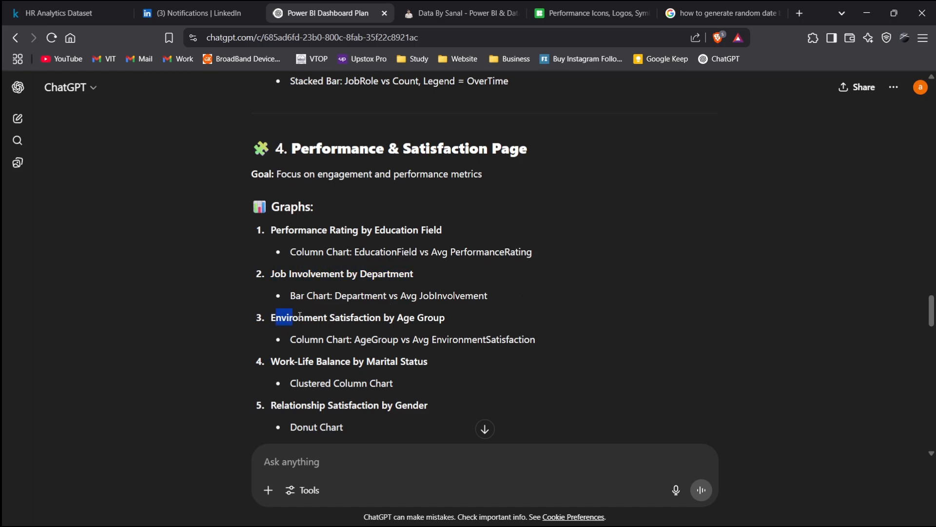
left_click_drag(300, 316, 458, 319)
left_click(510, 321)
key("alt+Tab")
key("alt+Tab")
key("alt+Tab")
- Replace JobSatisfaction with EnvironmentSatisfaction in the department bar chart and summarize it as Average
scroll(325, 334, "down", 1)
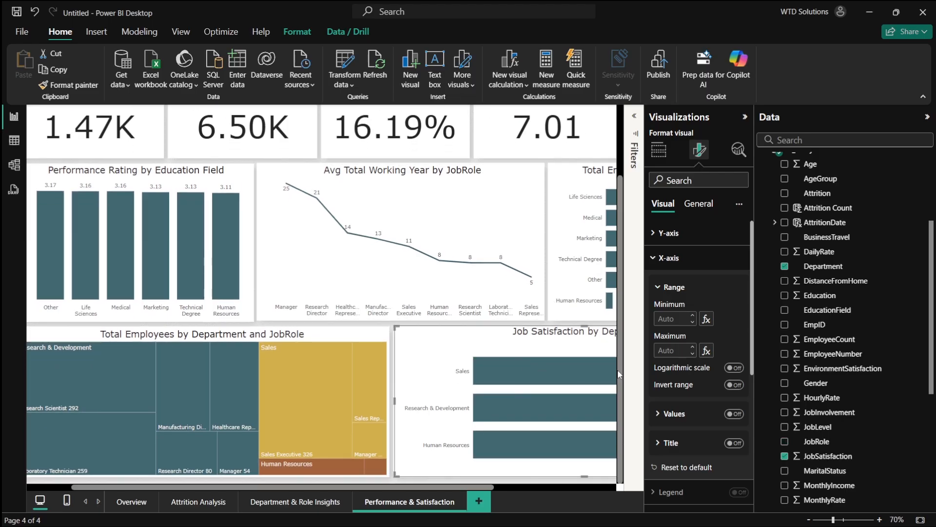
scroll(818, 361, "down", 5)
scroll(804, 351, "up", 3)
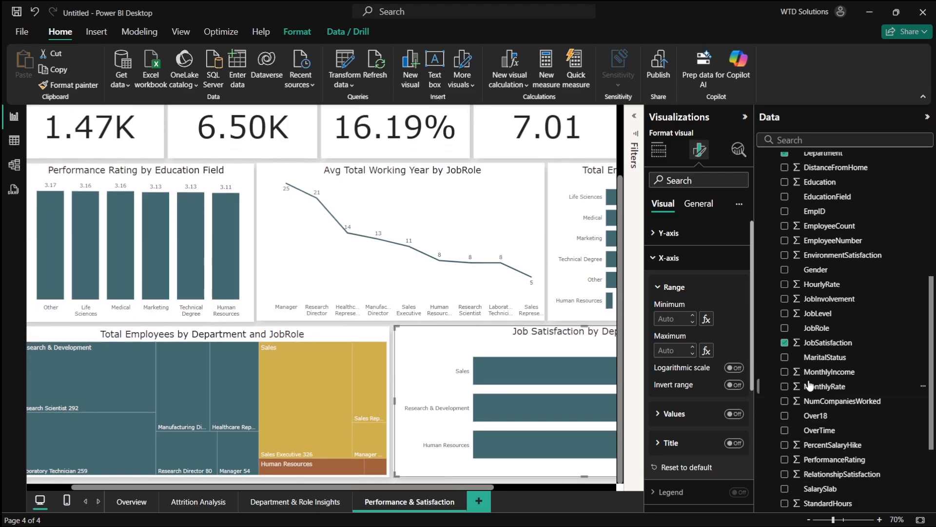
left_click(784, 343)
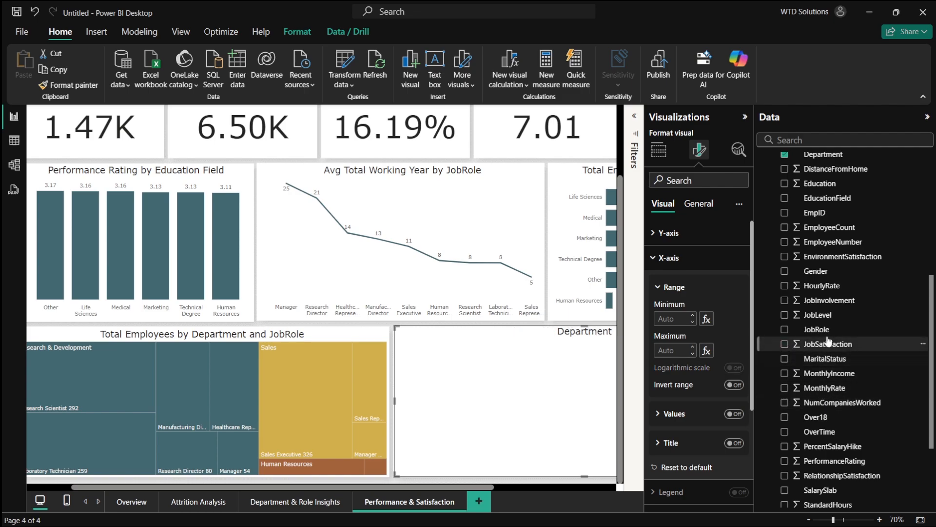
scroll(785, 283, "up", 1)
left_click(784, 268)
scroll(525, 361, "right", 3)
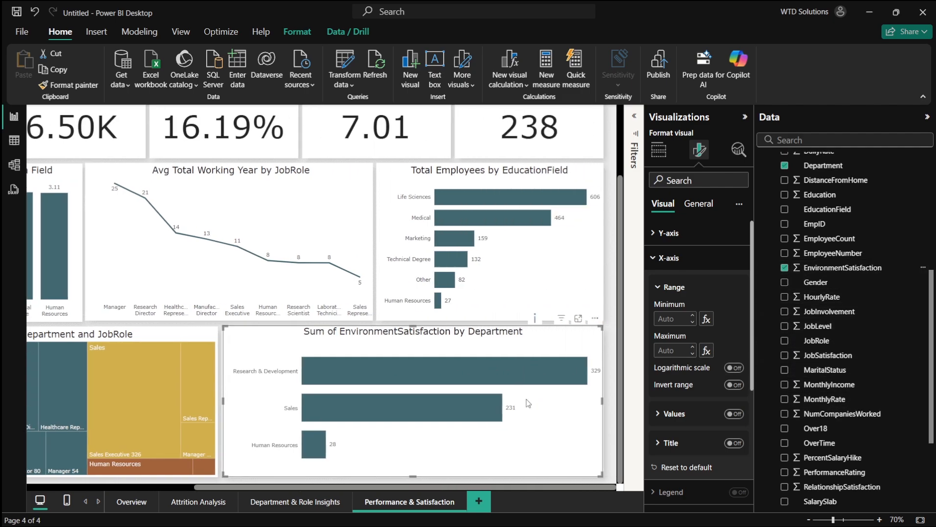
left_click(659, 150)
left_click(734, 379)
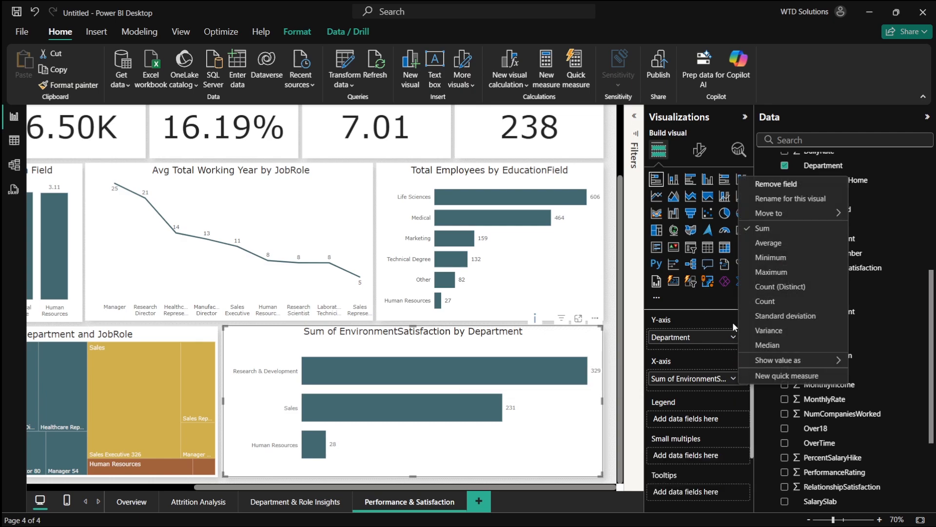
left_click(771, 241)
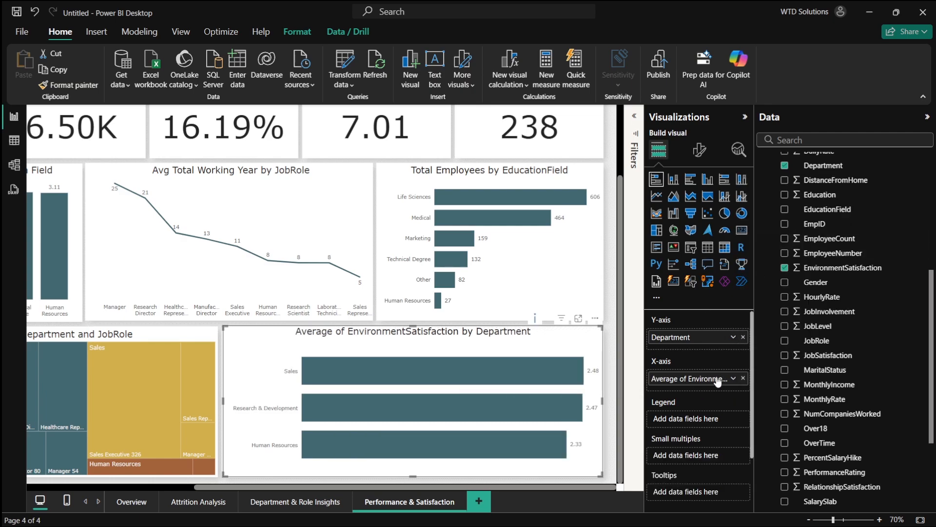
- Rename the bar chart's X-axis field to "Environment Satisfaction"
double_click(685, 381)
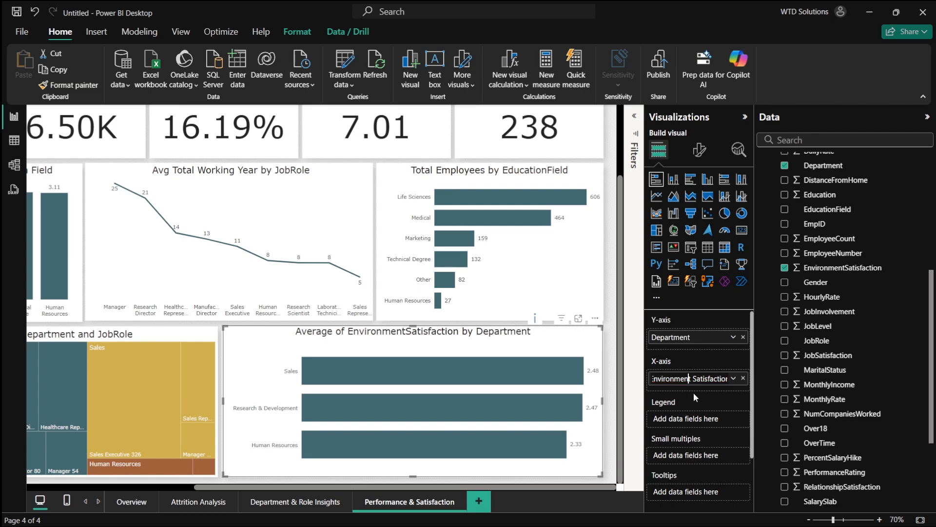
key("Home")
key("Return")
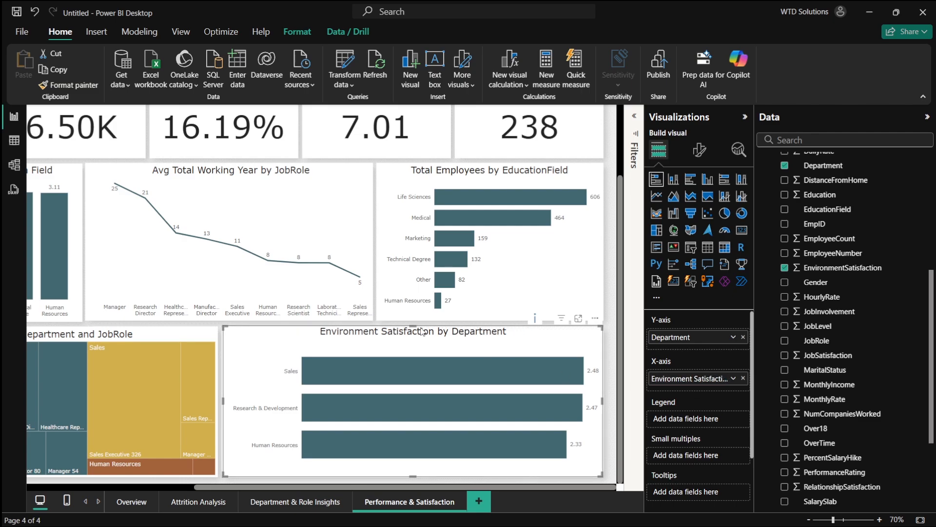
- Switch to ChatGPT to read the Work-Life Balance by Marital Status graph entry in the plan
key("alt+Tab")
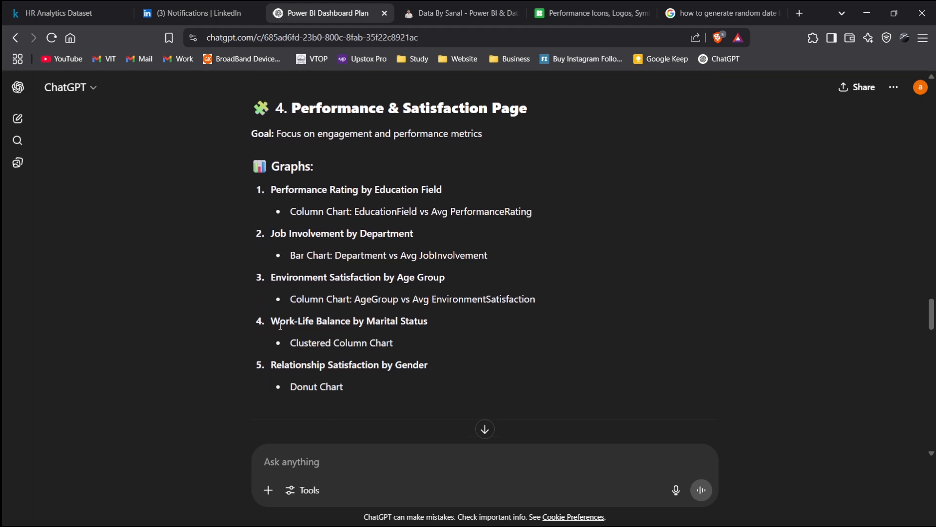
left_click_drag(271, 322, 452, 321)
left_click(463, 324)
key("alt+Tab")
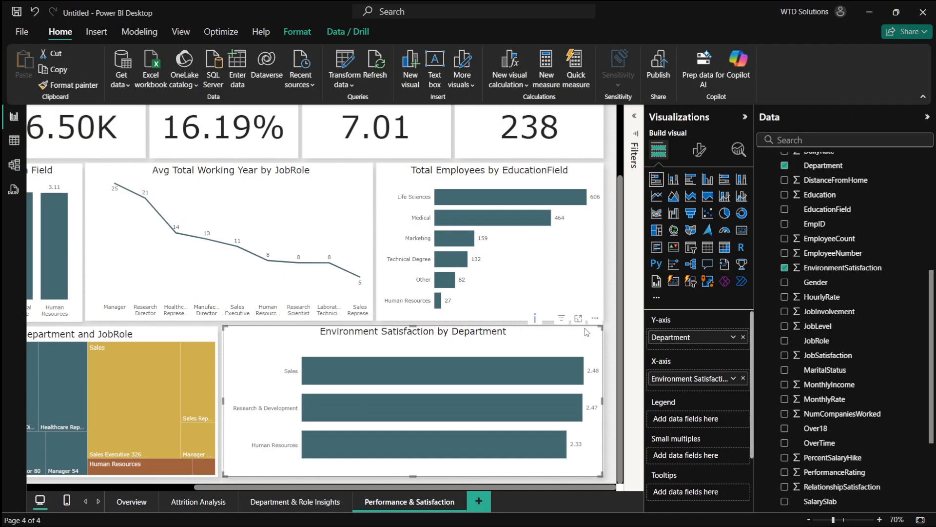
- Remove all fields from the Department and JobRole treemap, turning it into an empty bar chart
scroll(349, 365, "left", 5)
left_click(423, 335)
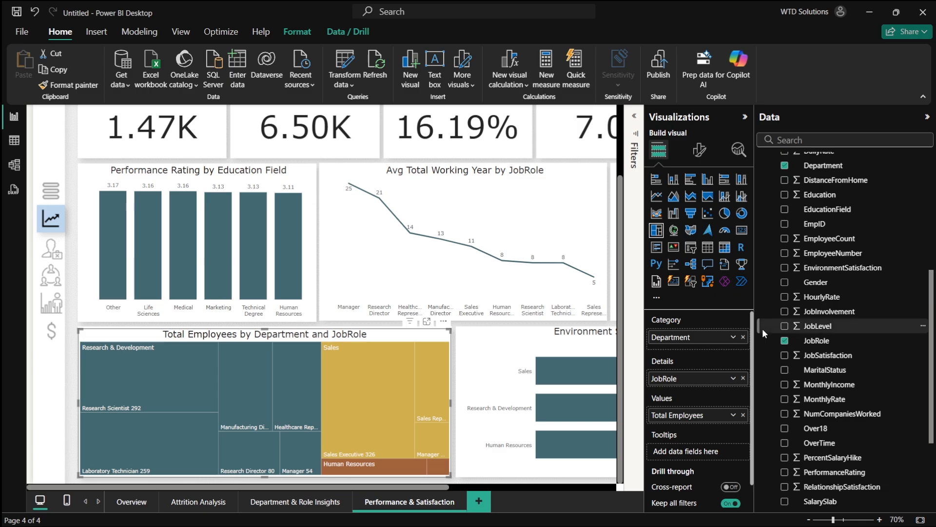
left_click(784, 341)
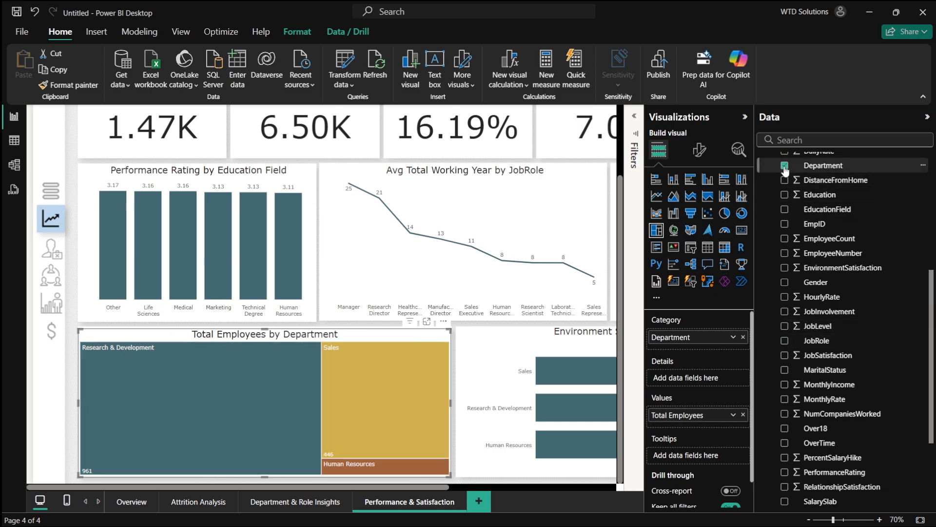
left_click(784, 166)
scroll(860, 292, "up", 3)
scroll(859, 291, "up", 2)
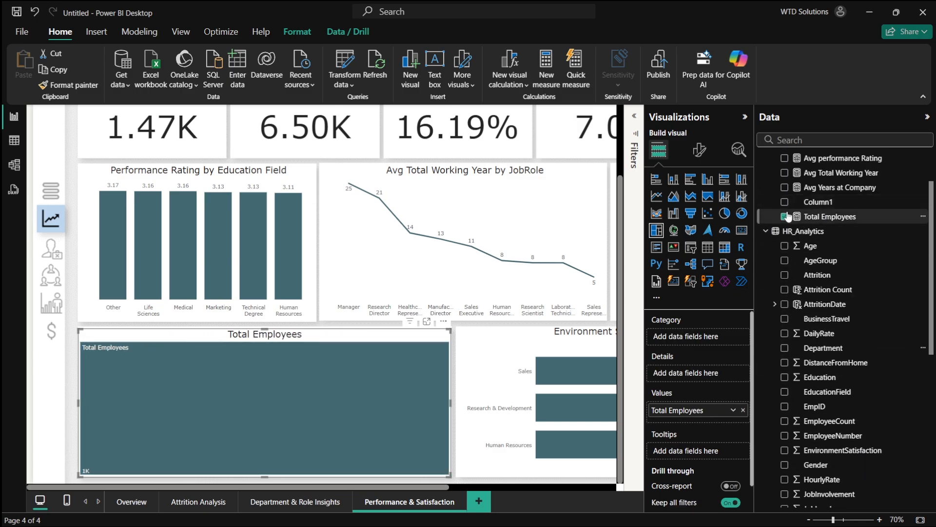
left_click(785, 216)
left_click(785, 216)
left_click(656, 179)
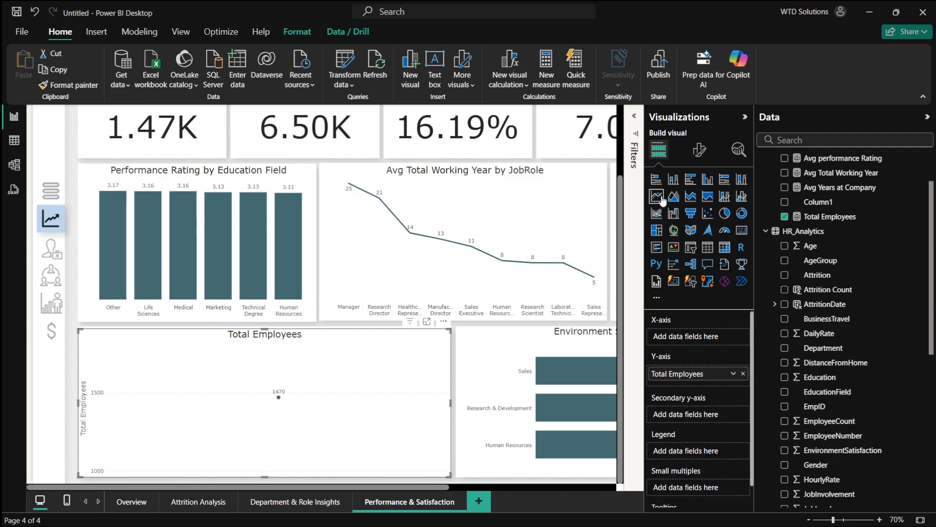
left_click(785, 216)
- Build a bar chart with MaritalStatus on the Y-axis and WorkLifeBalance on the X-axis, summarized as Average
scroll(809, 310, "down", 2)
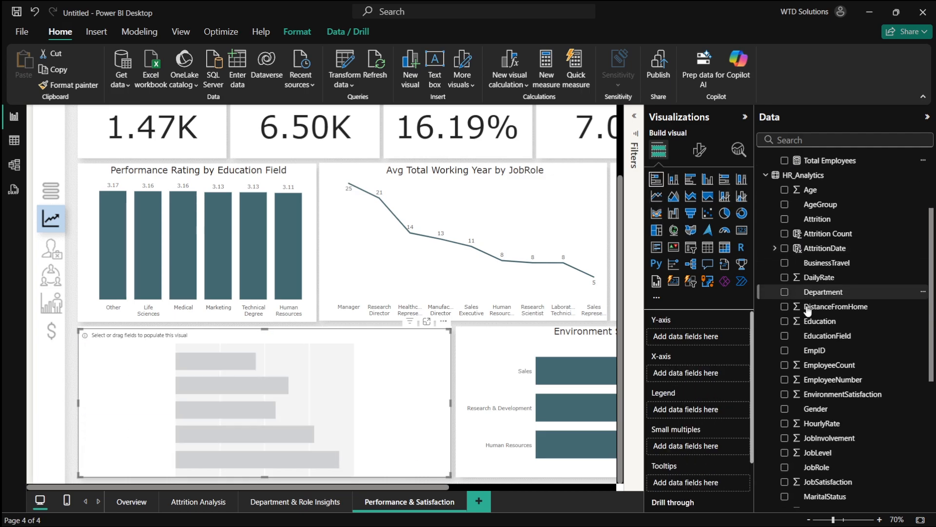
scroll(808, 312, "down", 3)
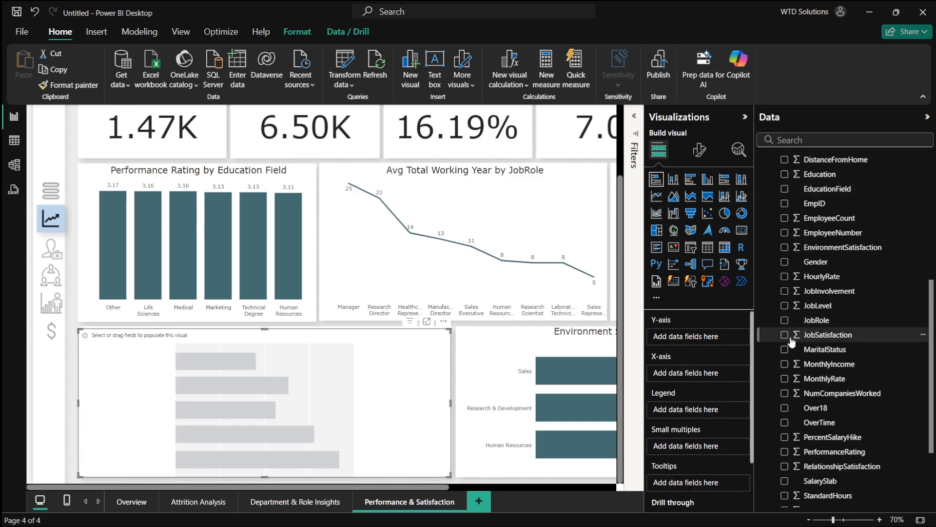
left_click(785, 350)
scroll(838, 363, "down", 2)
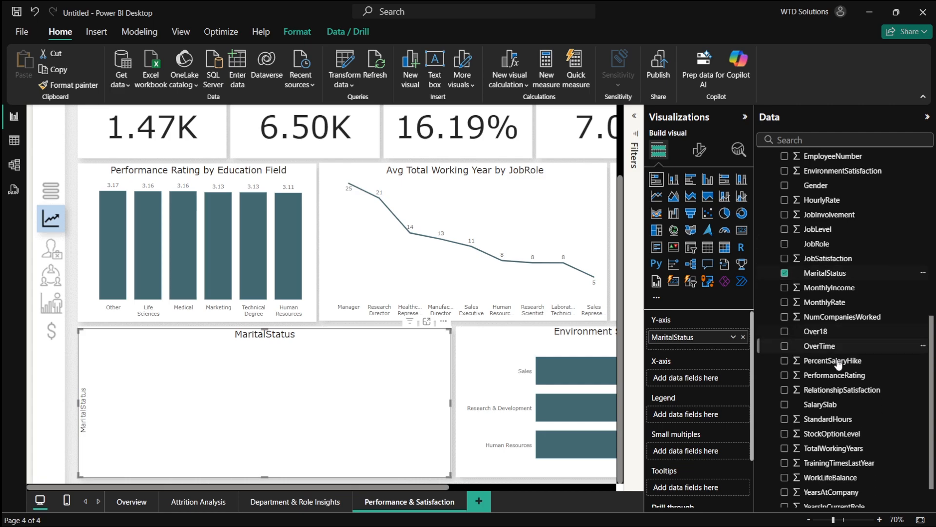
scroll(837, 364, "down", 1)
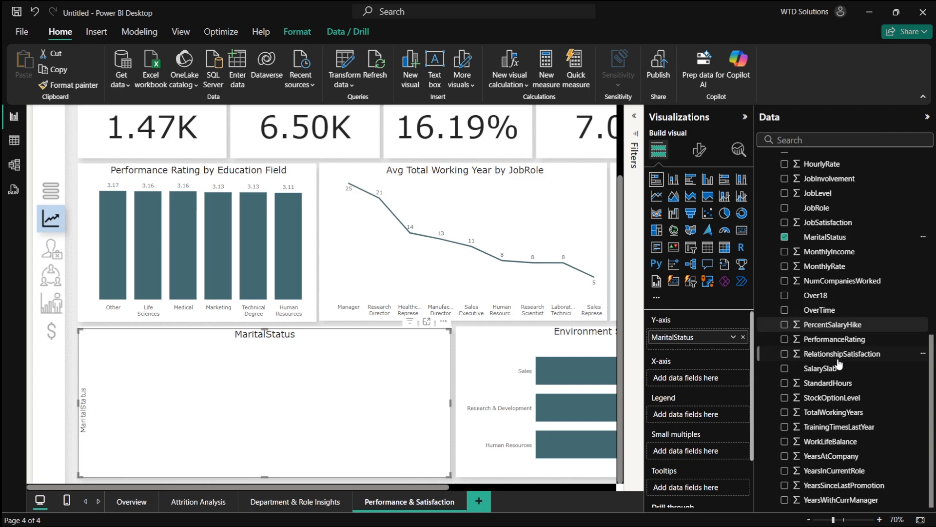
left_click(785, 441)
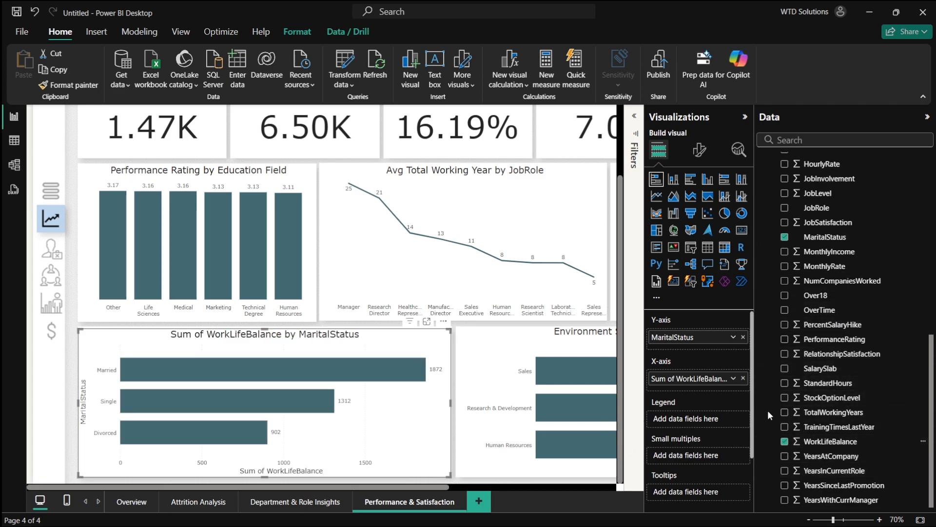
left_click(733, 379)
left_click(766, 255)
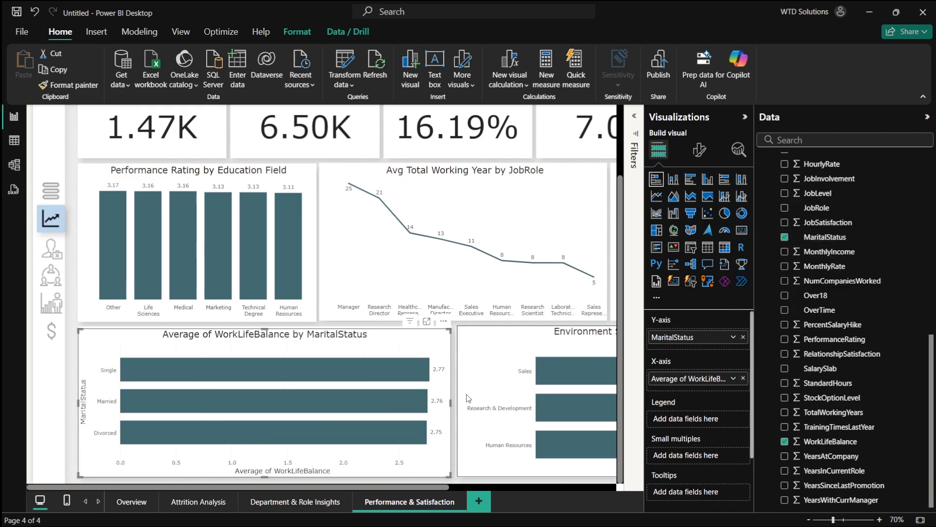
- Switch to the HR_Analytics Excel workbook and scroll through its columns to examine the dataset fields
key("alt+Tab")
key("alt+Tab")
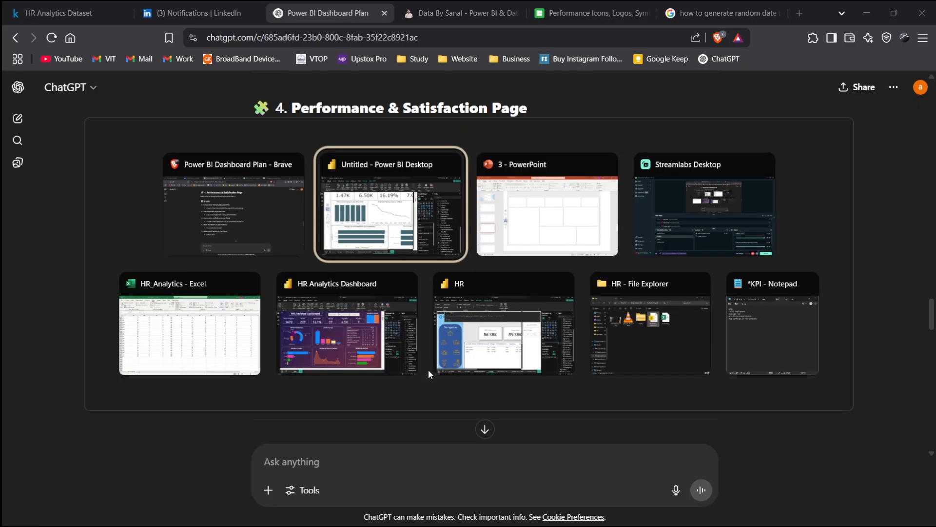
key("alt+Tab")
left_click(220, 334)
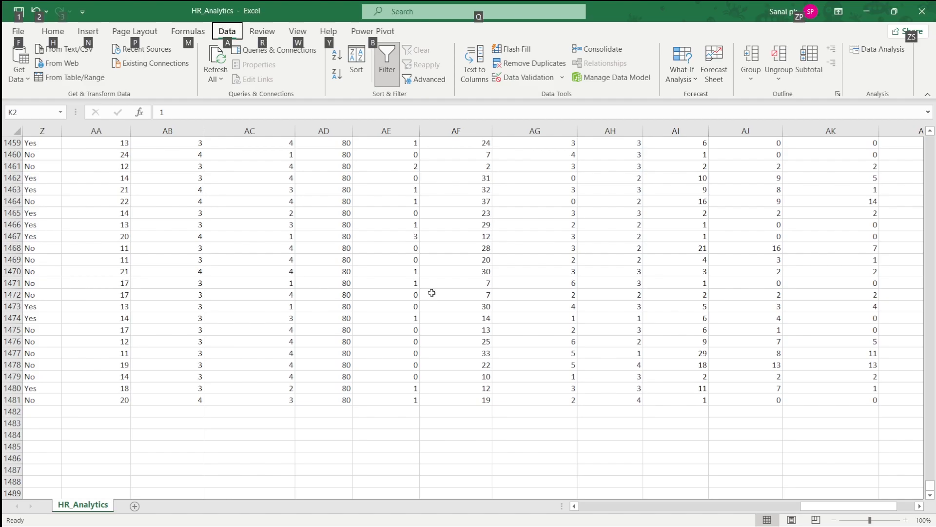
scroll(433, 293, "left", 15)
scroll(448, 292, "up", 20)
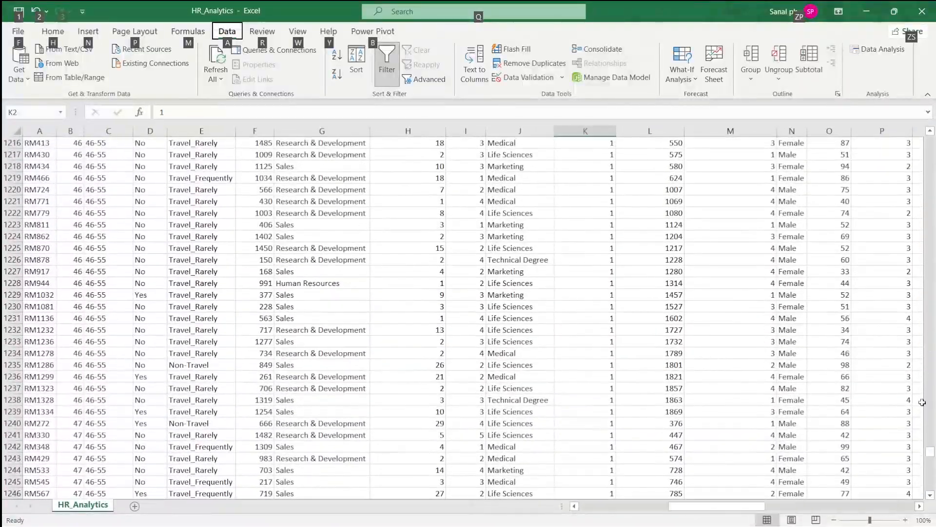
left_click_drag(930, 487, 931, 139)
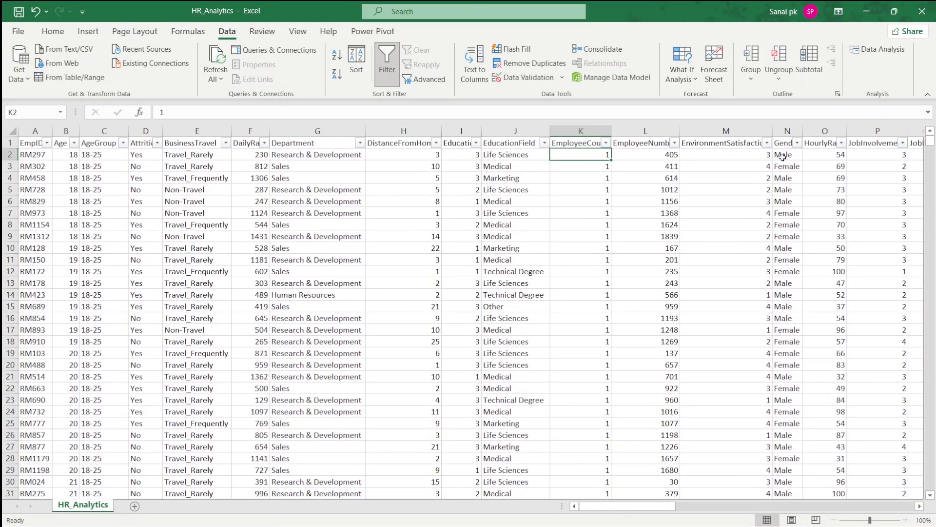
scroll(482, 171, "right", 6)
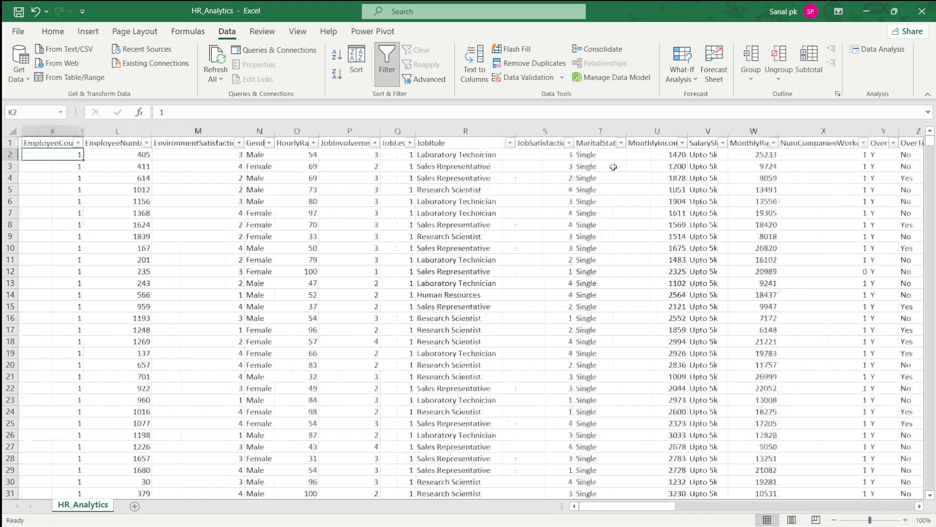
scroll(639, 172, "right", 8)
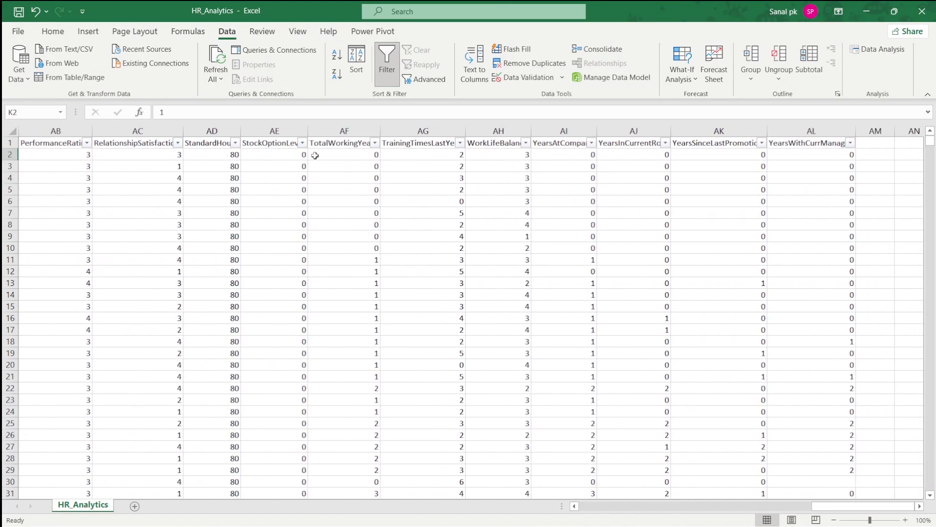
scroll(361, 152, "left", 1)
scroll(362, 151, "left", 3)
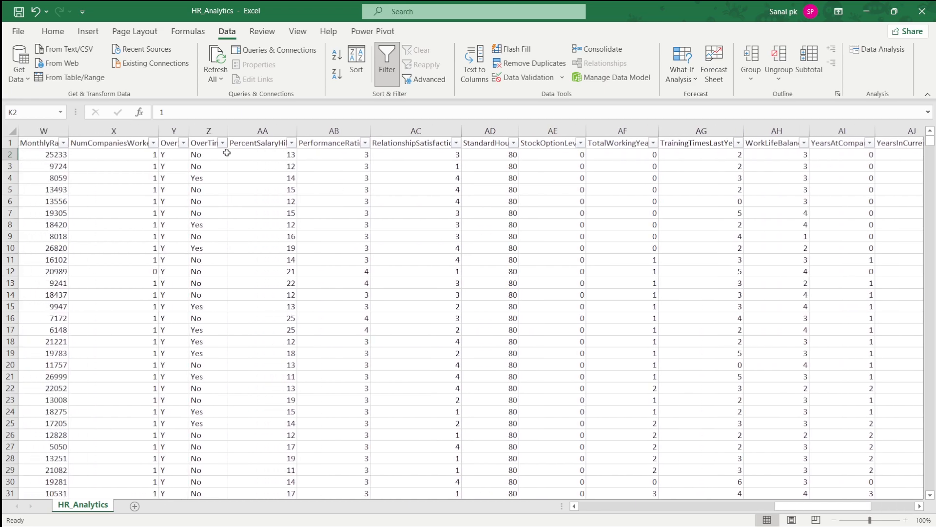
scroll(332, 157, "right", 3)
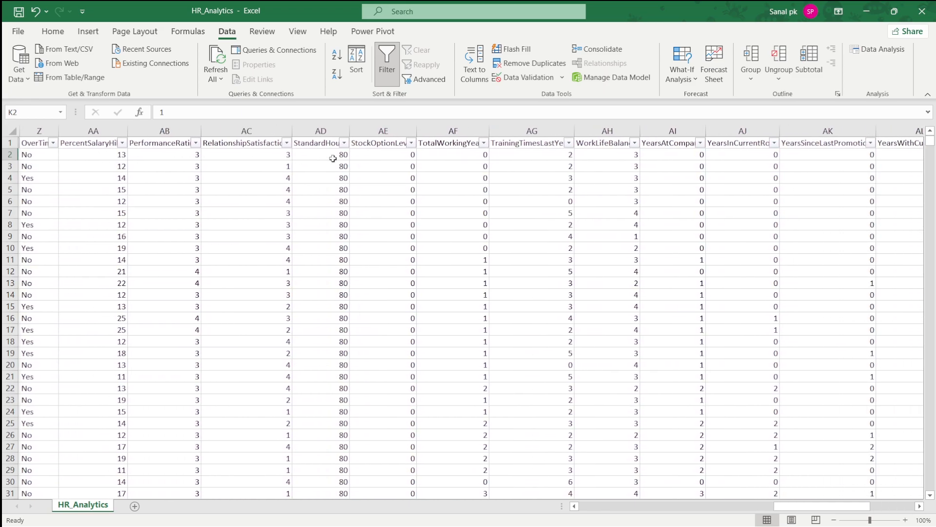
scroll(612, 170, "down", 9)
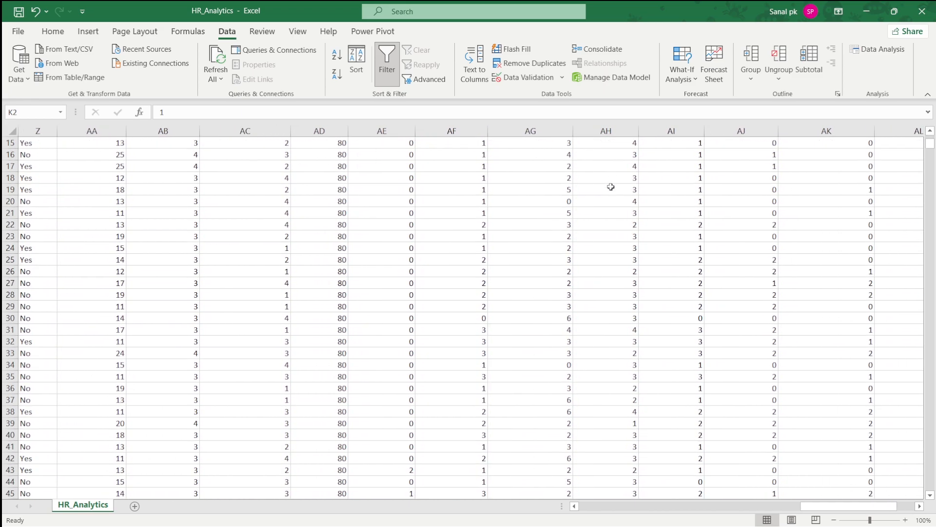
- Switch to ChatGPT to review the planned Performance & Satisfaction graphs, then return to Power BI
key("alt+Tab")
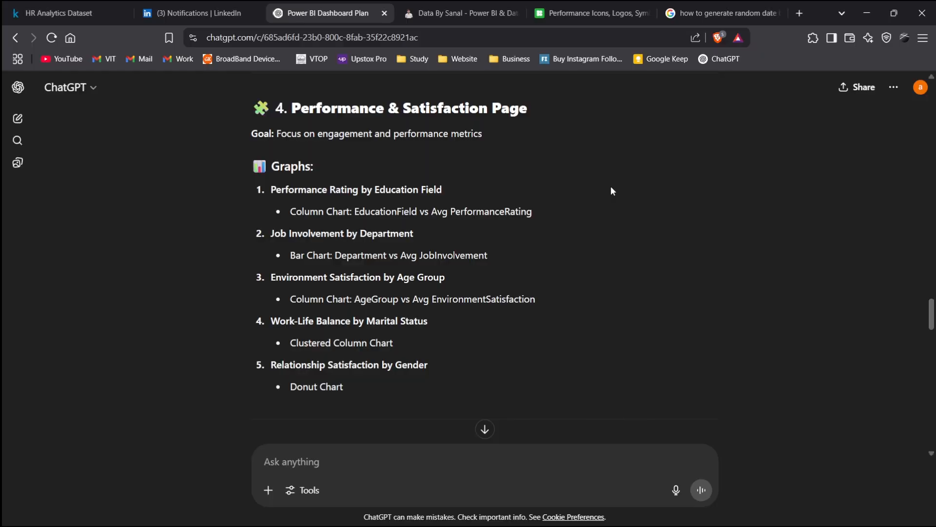
key("alt+Tab")
key("alt+Tab")
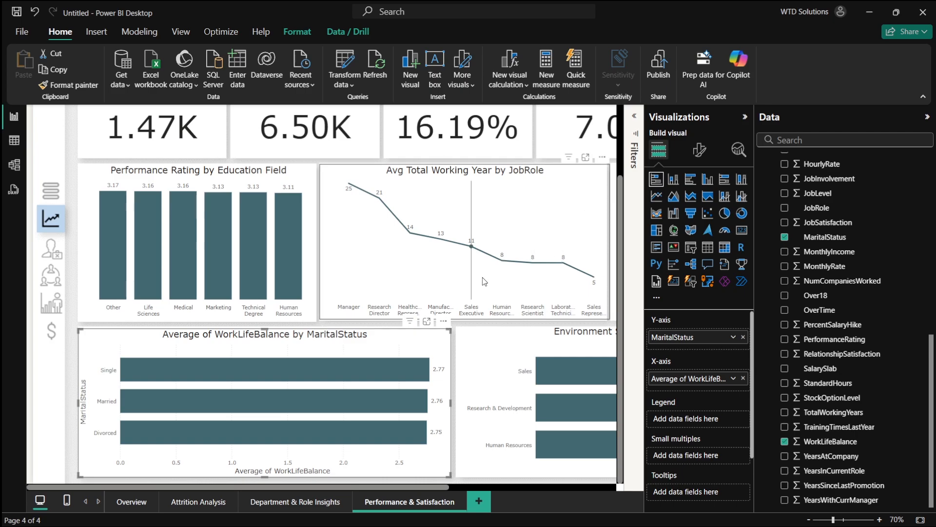
- Convert the WorkLifeBalance by MaritalStatus chart into a donut chart
left_click(673, 179)
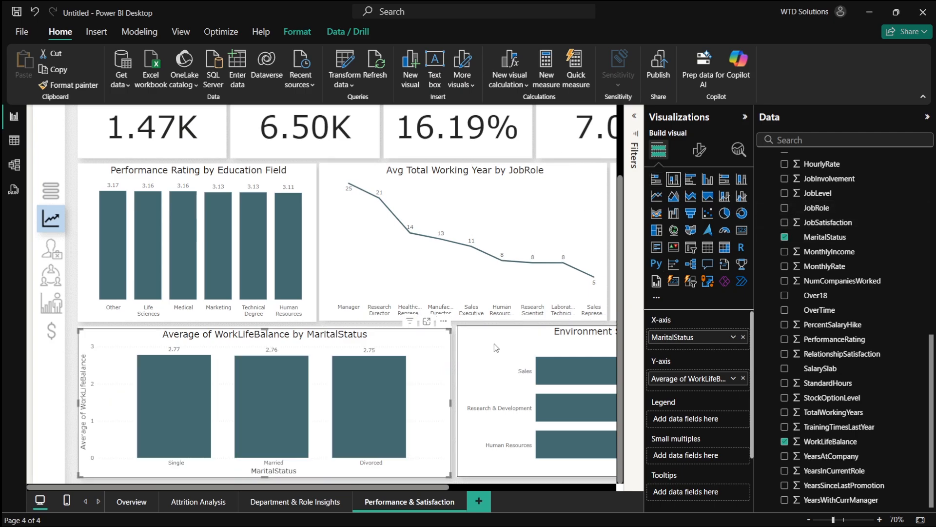
scroll(455, 325, "down", 2)
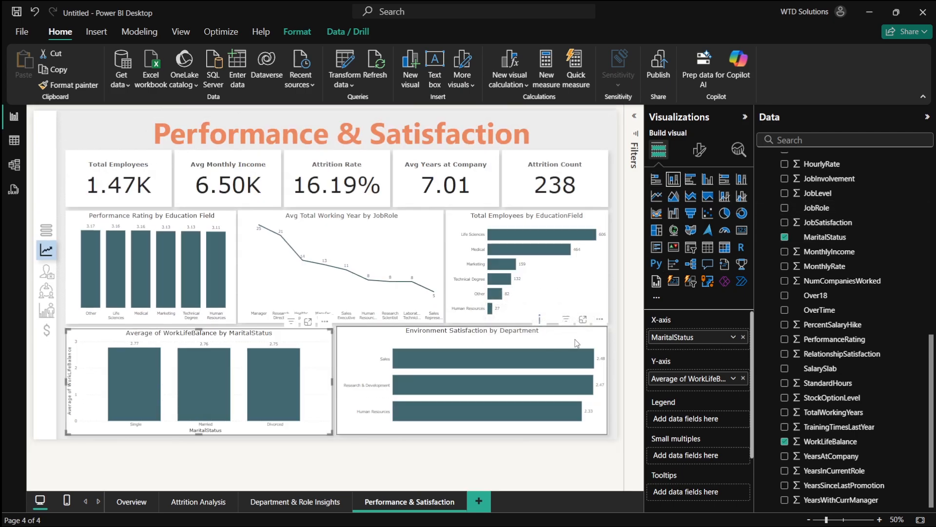
left_click(581, 291)
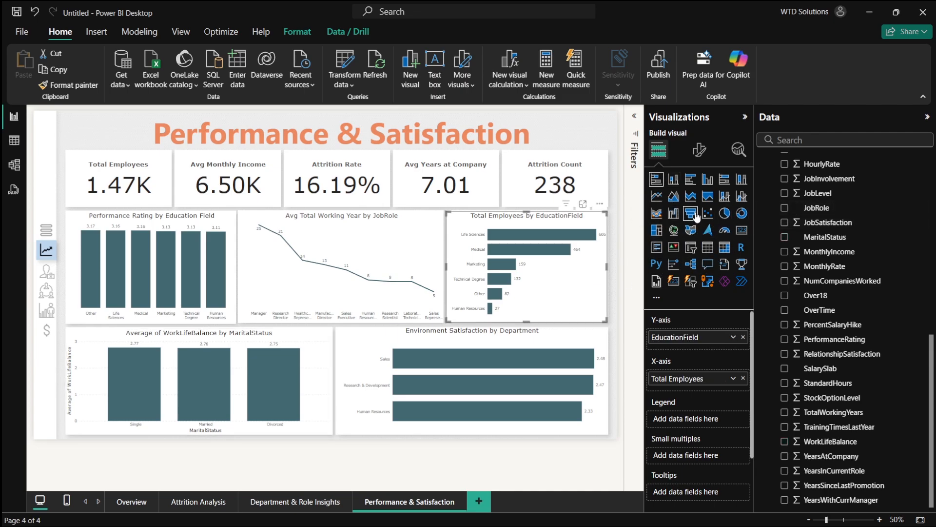
left_click(329, 382)
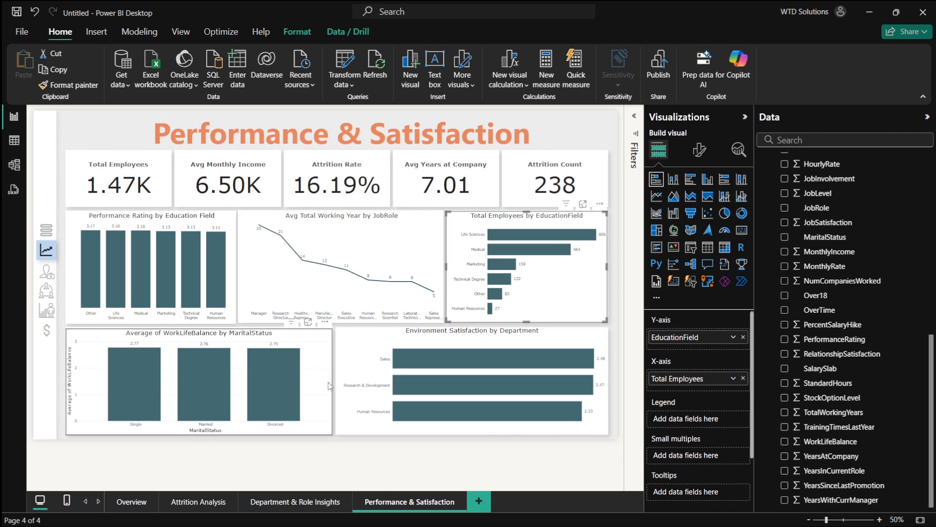
left_click(727, 211)
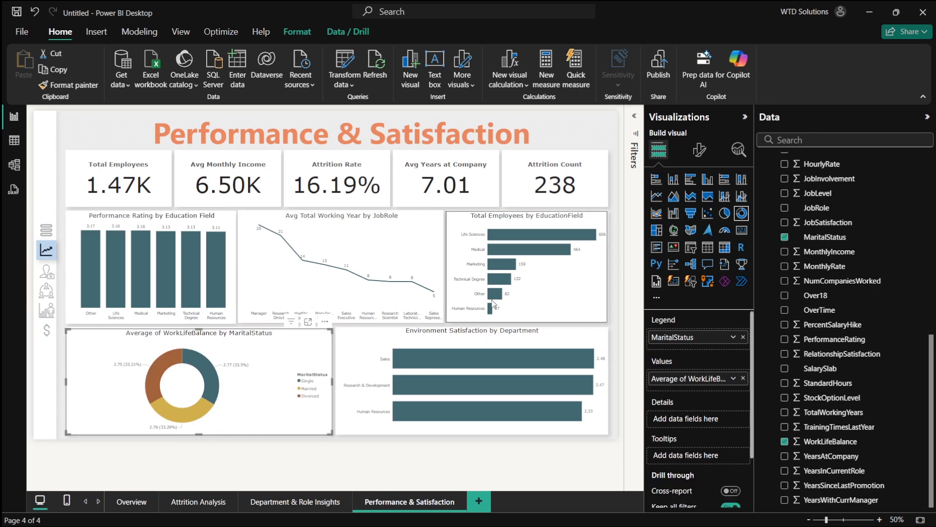
- Turn off the donut chart's legend and set its detail label contents to All detail labels
left_click(698, 150)
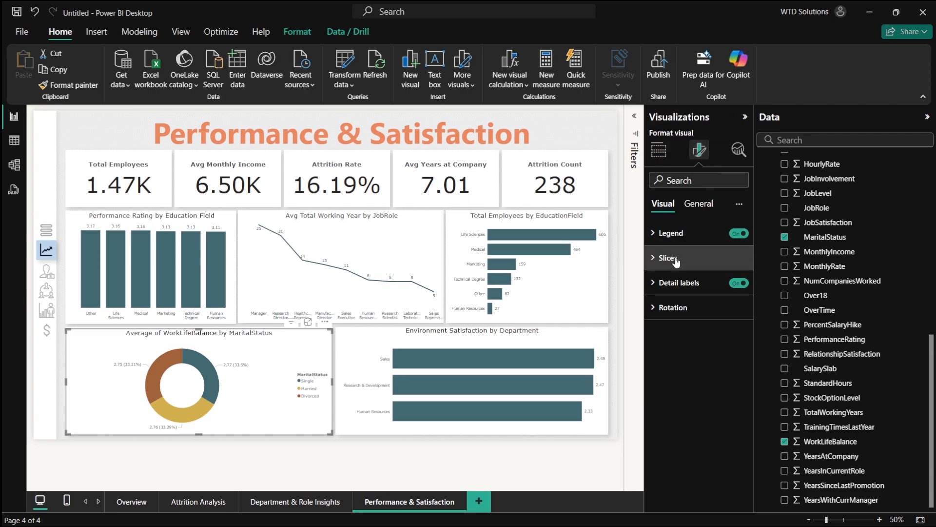
left_click(739, 233)
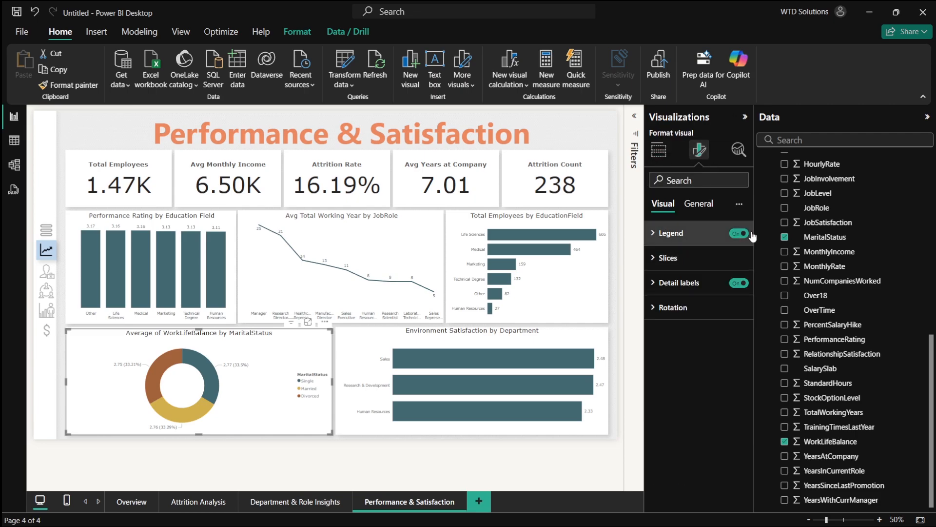
left_click(700, 278)
left_click(700, 392)
left_click(683, 493)
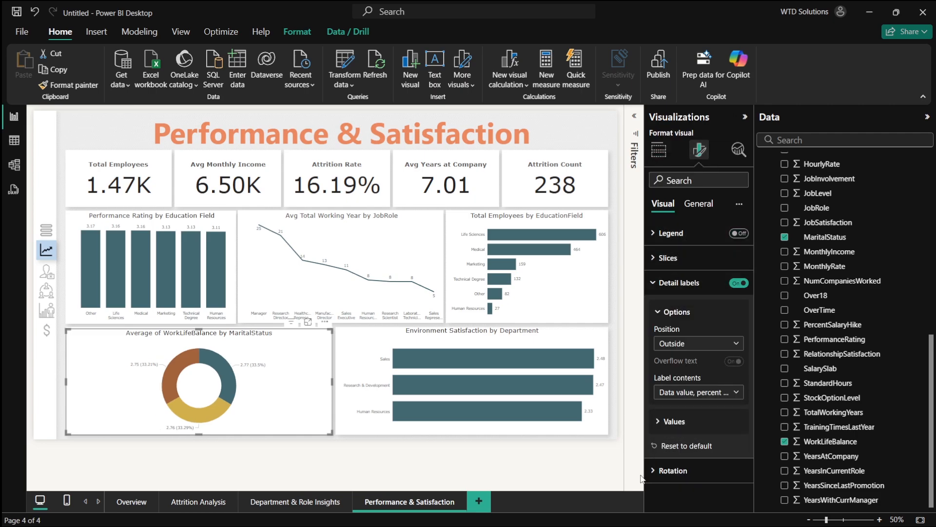
- Swap the donut chart with the Total Employees by EducationField bar chart, placing the donut in the top-right slot
left_click_drag(297, 372, 462, 340)
left_click_drag(549, 276, 180, 394)
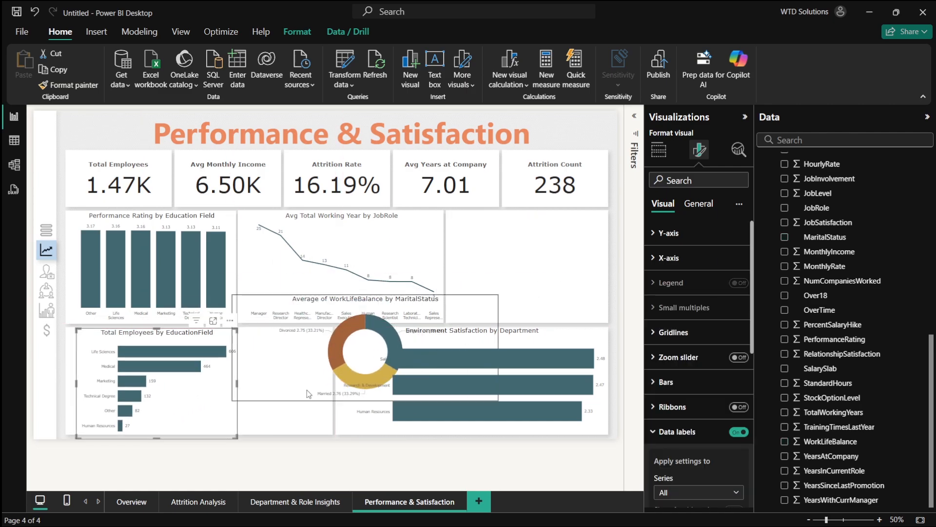
left_click_drag(317, 372, 438, 297)
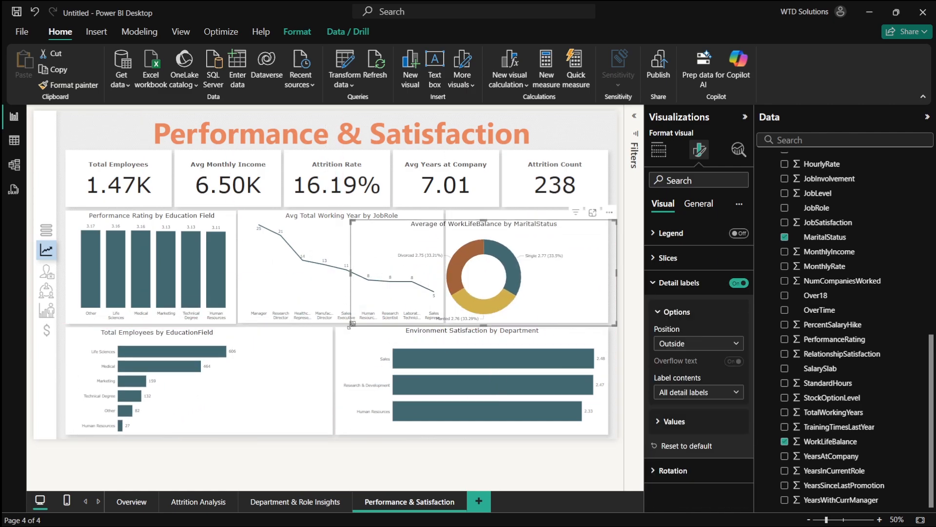
left_click_drag(351, 325, 446, 296)
double_click(612, 299)
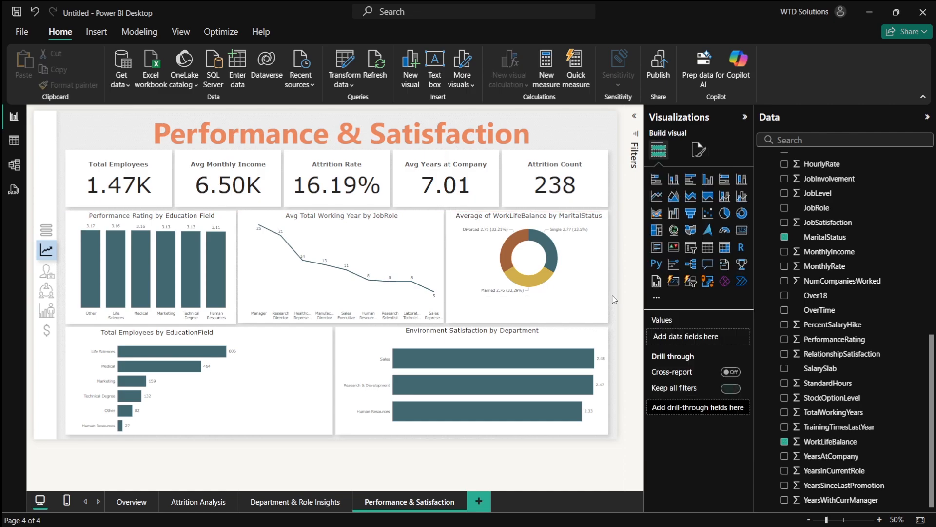
left_click(548, 275)
left_click(591, 317)
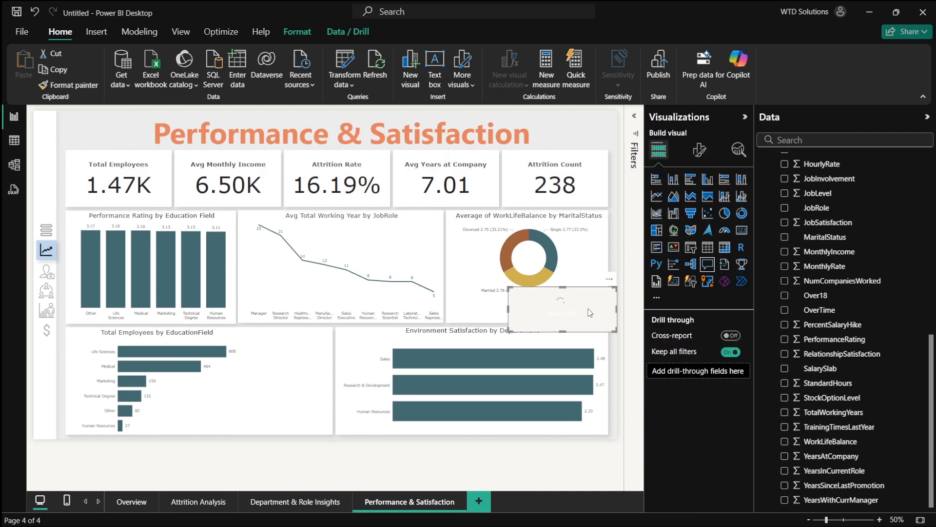
key("Delete")
- Stretch the donut chart downward to fill the top-right slot
left_click(583, 288)
left_click(608, 299)
left_click(607, 294)
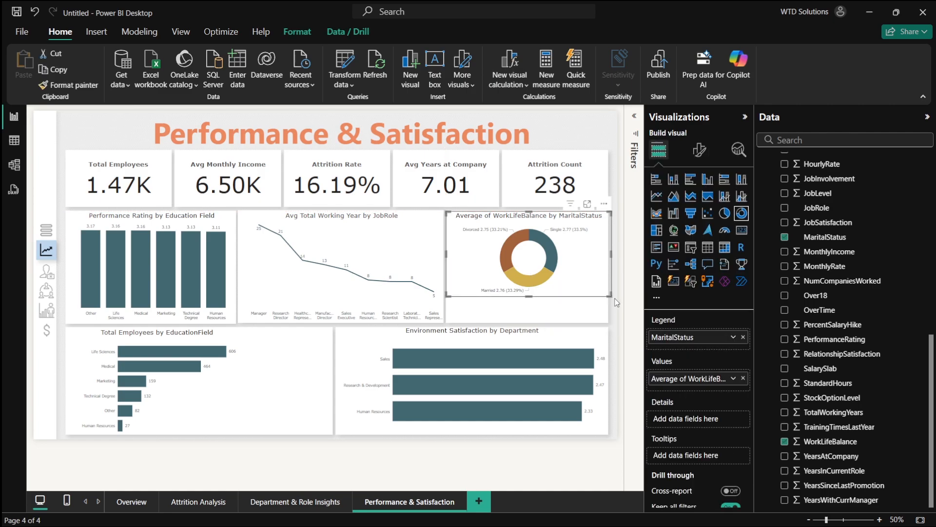
left_click_drag(610, 296, 608, 322)
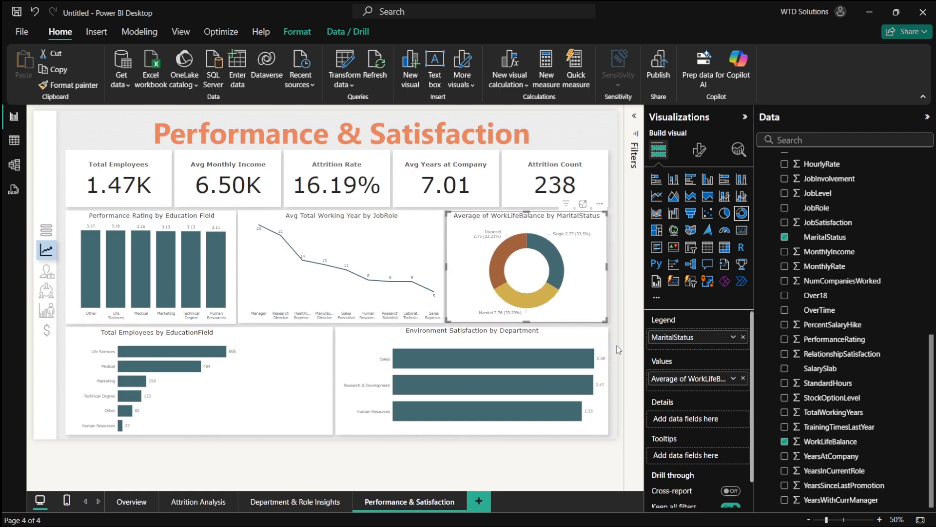
- Rename the donut chart's value field to Work Life Balance
double_click(690, 379)
left_click_drag(688, 378, 608, 379)
key("BackSpace")
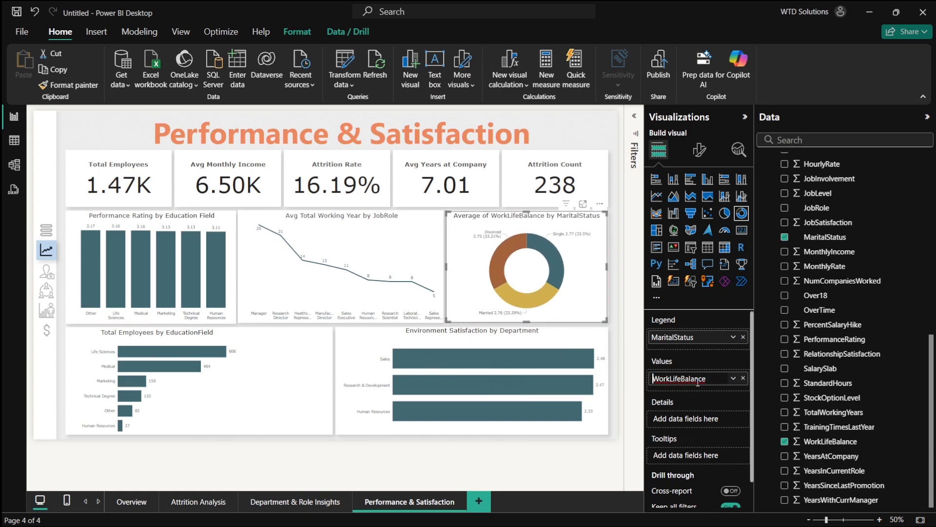
left_click(680, 379)
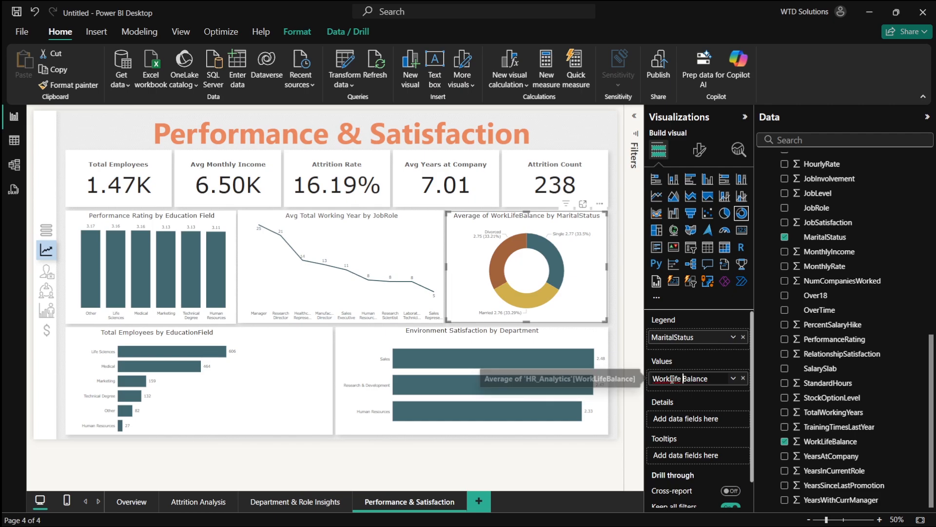
left_click(670, 379)
key("Return")
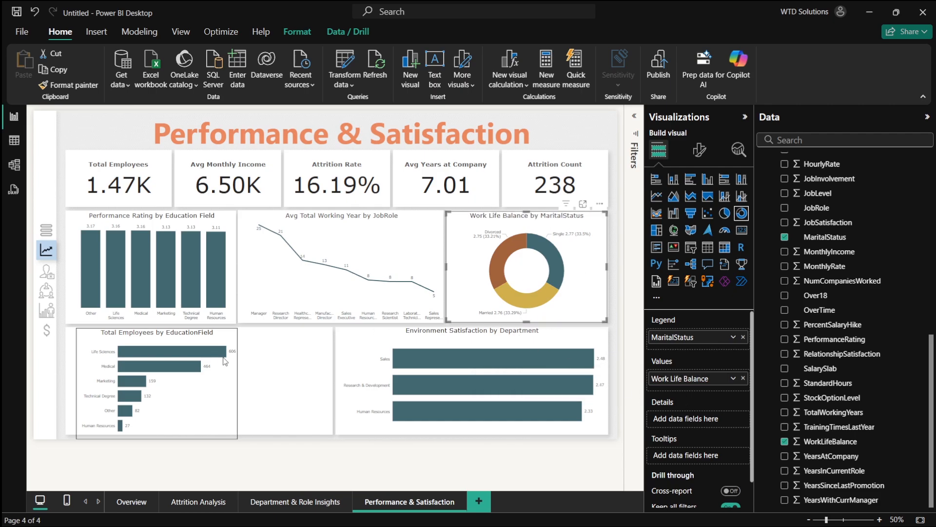
- Widen the Total Employees by EducationField bar chart to fill the bottom-left slot
left_click(235, 382)
left_click_drag(237, 382, 329, 388)
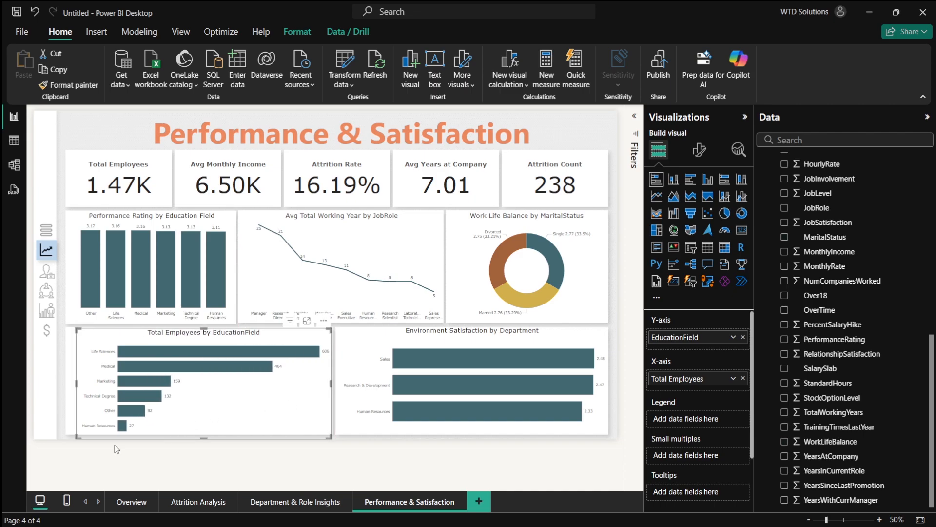
left_click_drag(75, 439, 68, 432)
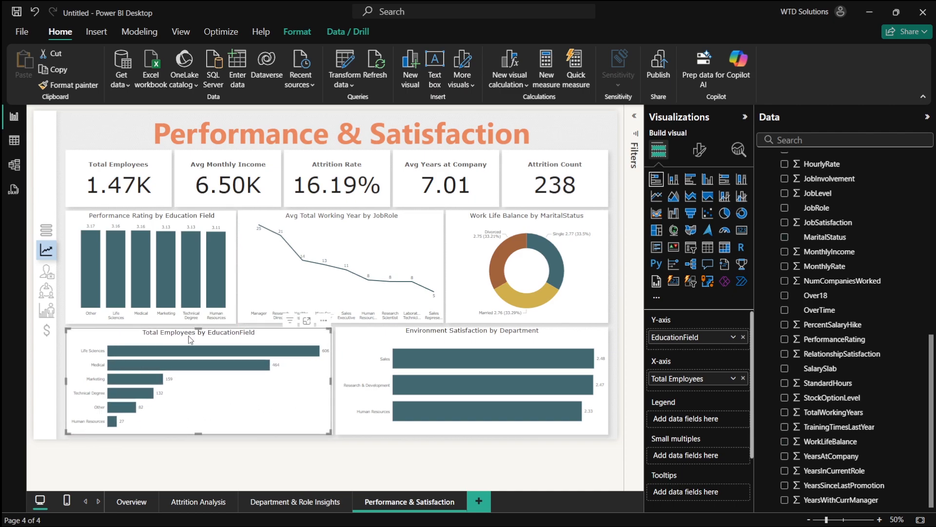
left_click(330, 442)
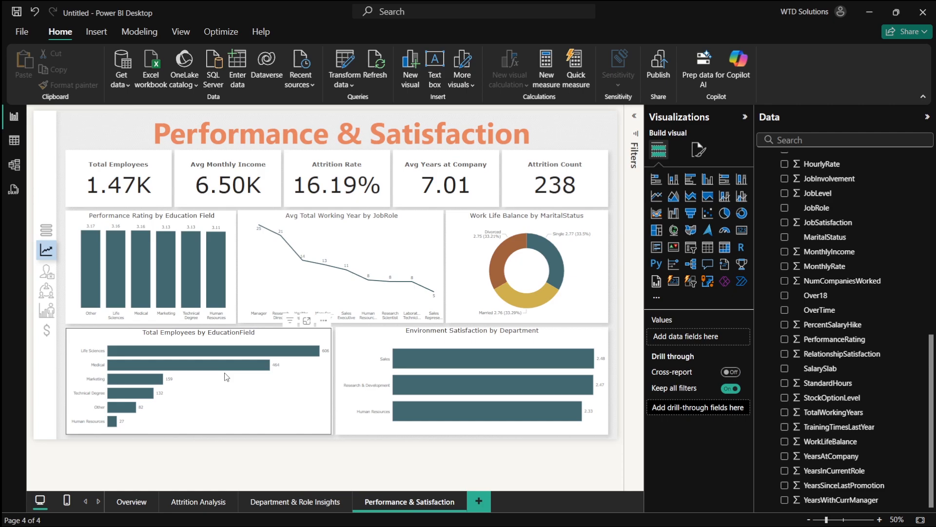
- Check the plan's fifth chart, Relationship Satisfaction by Gender, in the ChatGPT conversation
key("alt+Tab")
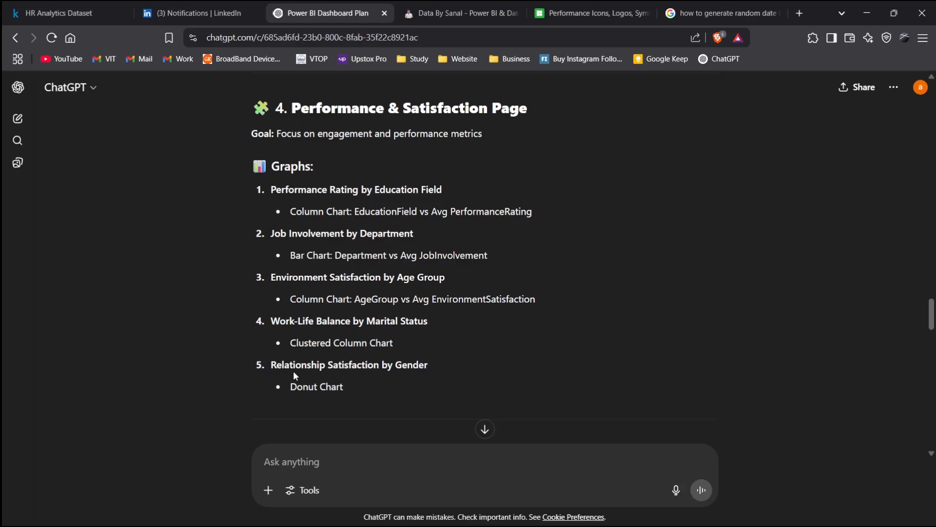
left_click_drag(273, 364, 461, 364)
key("alt+Tab")
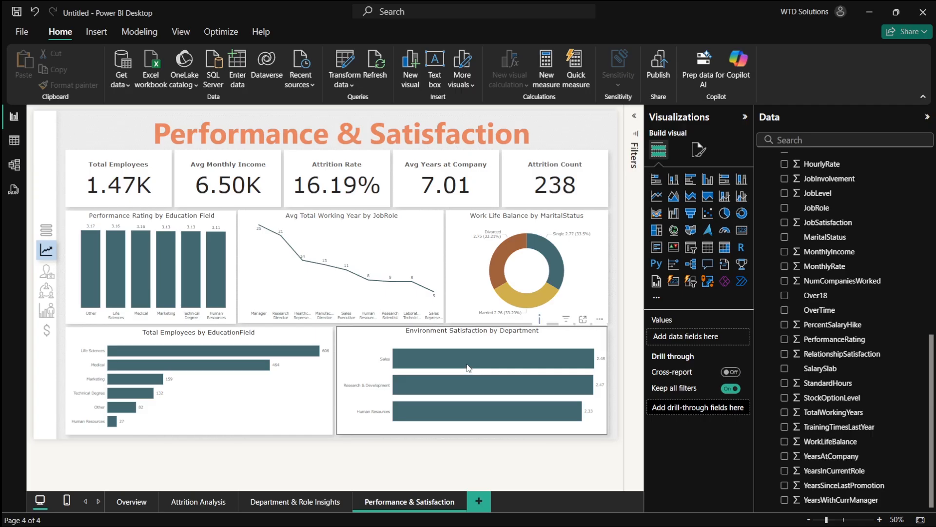
- Turn the Avg Total Working Year by JobRole line chart into a pie chart of RelationshipSatisfaction by Gender
left_click(369, 350)
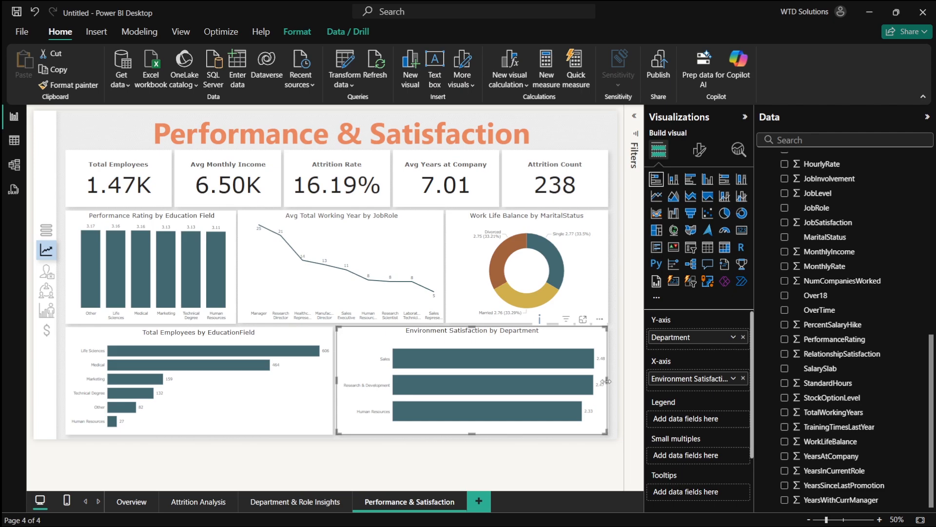
left_click(390, 273)
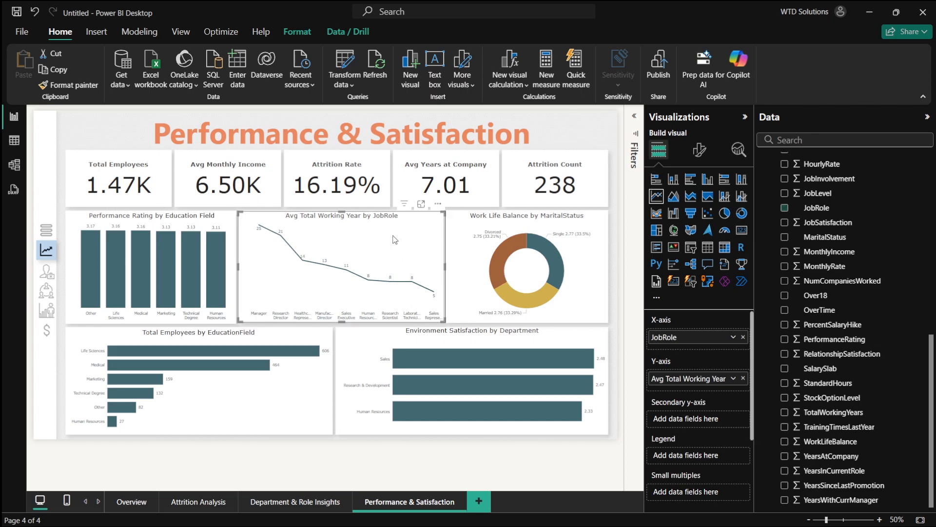
left_click(784, 208)
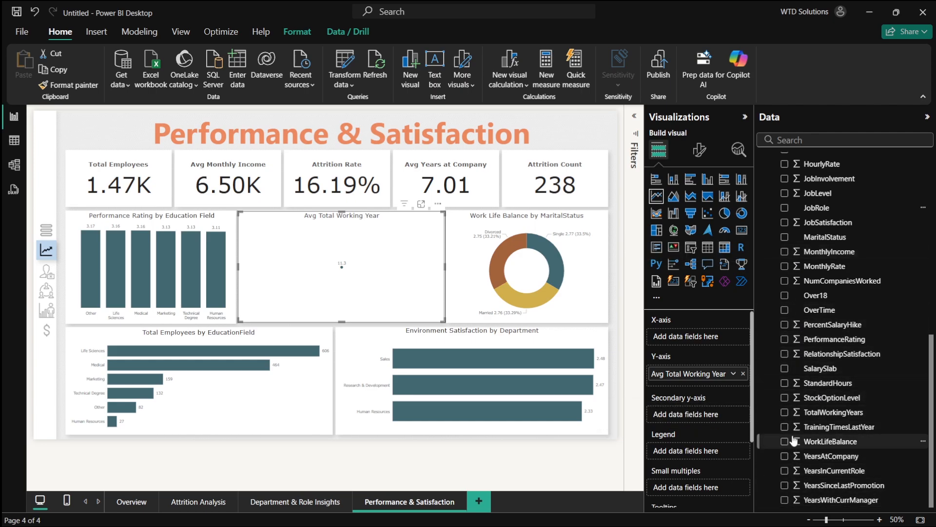
left_click(791, 354)
scroll(795, 337, "up", 10)
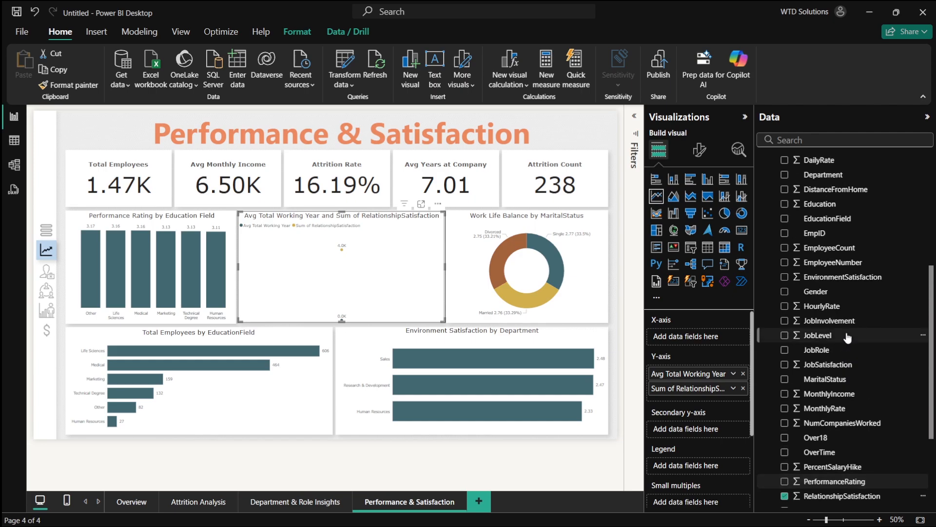
left_click(786, 233)
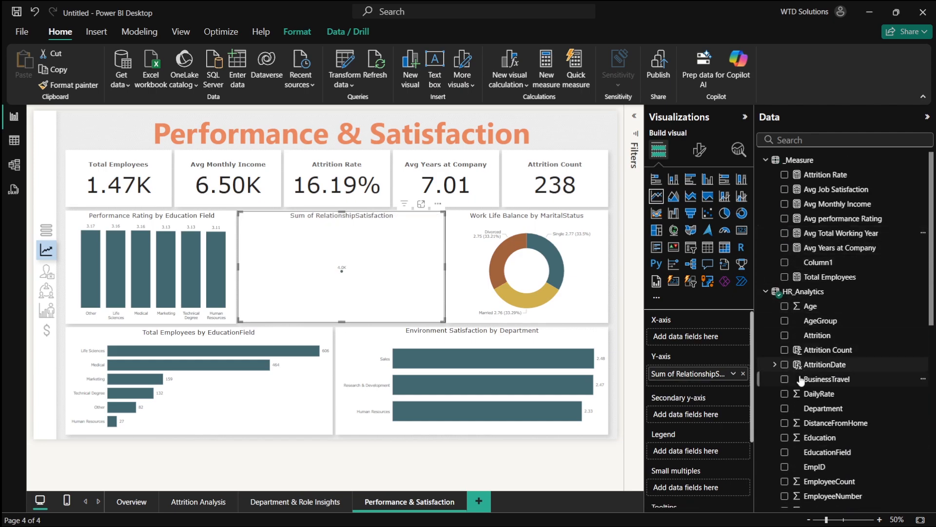
scroll(799, 472, "down", 3)
left_click(785, 443)
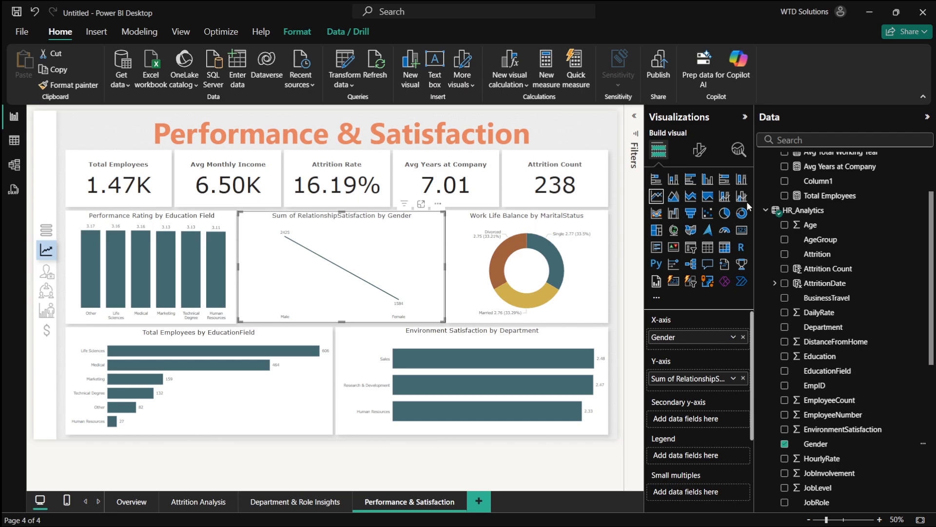
left_click(723, 214)
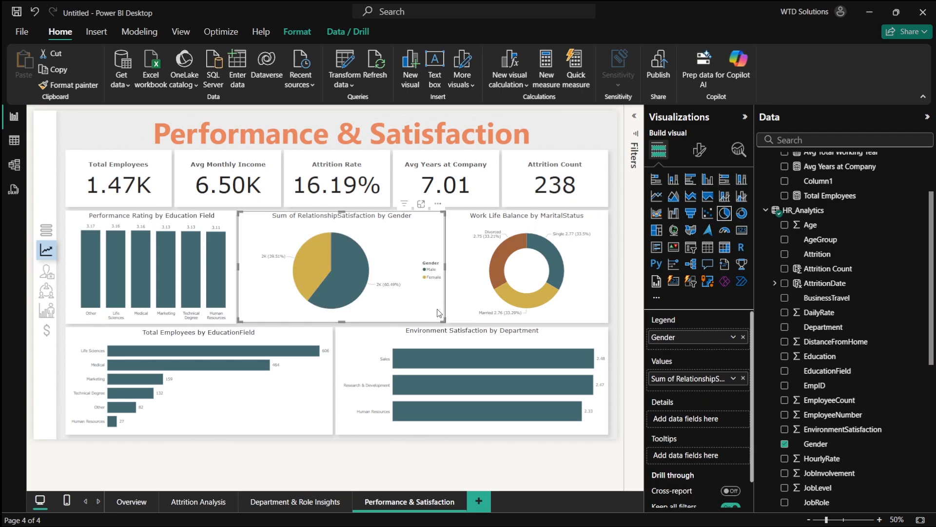
- Narrow the Relationship Satisfaction pie chart and clear the cross-filter selections
left_click_drag(445, 267, 389, 267)
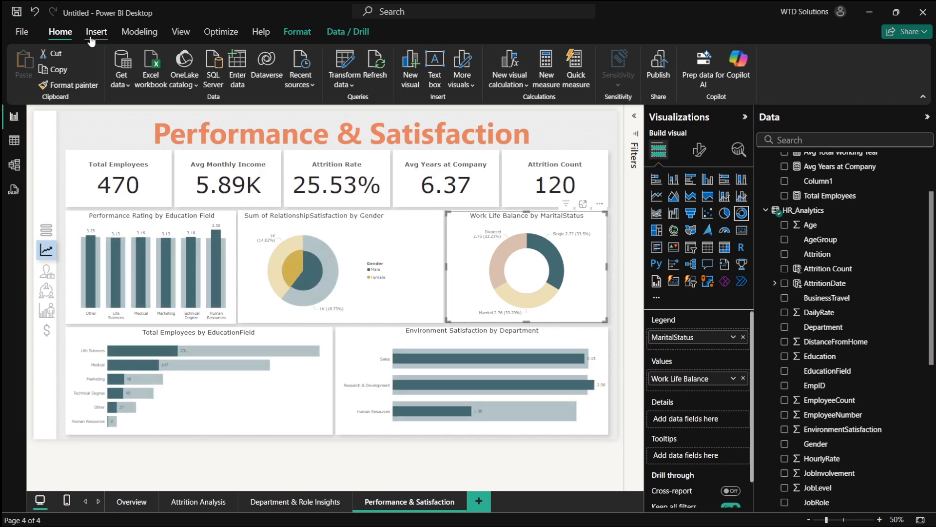
left_click(58, 88)
left_click(316, 244)
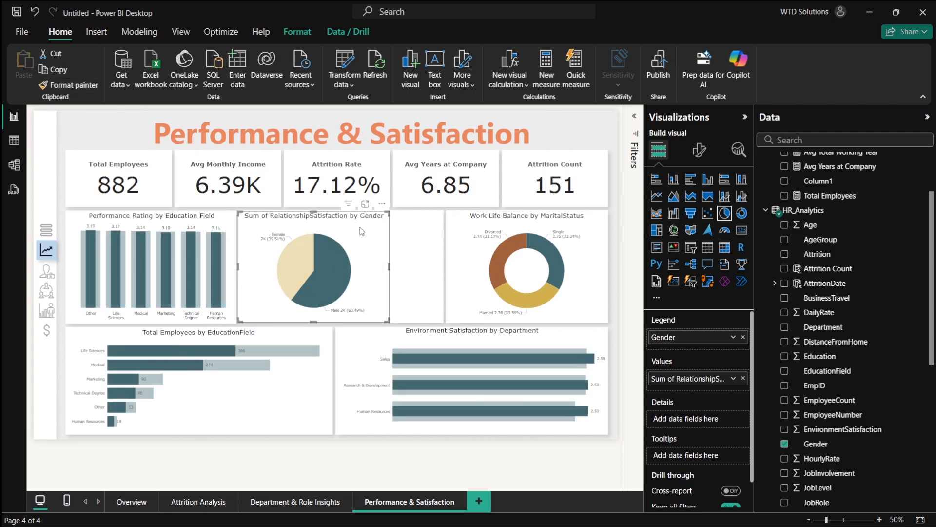
left_click(373, 240)
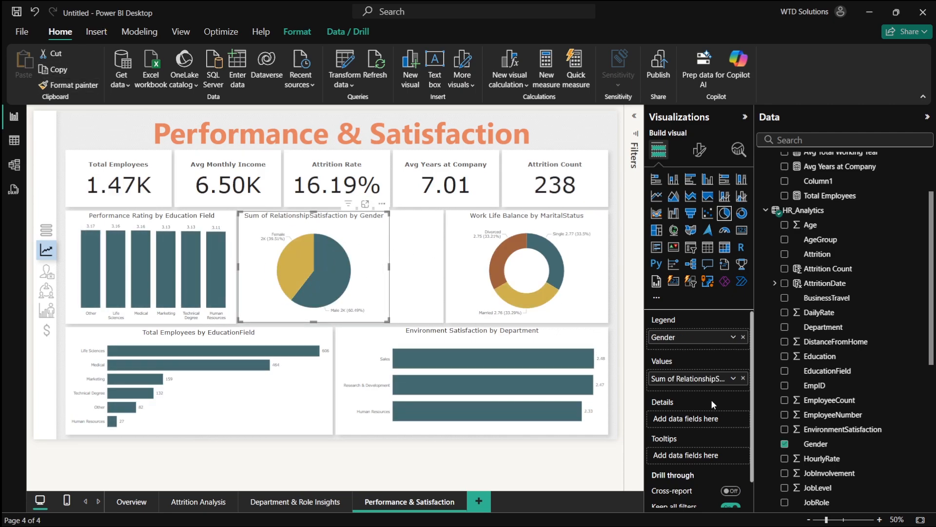
- Rename the pie chart's value field to Relationship Satisfaction
double_click(675, 380)
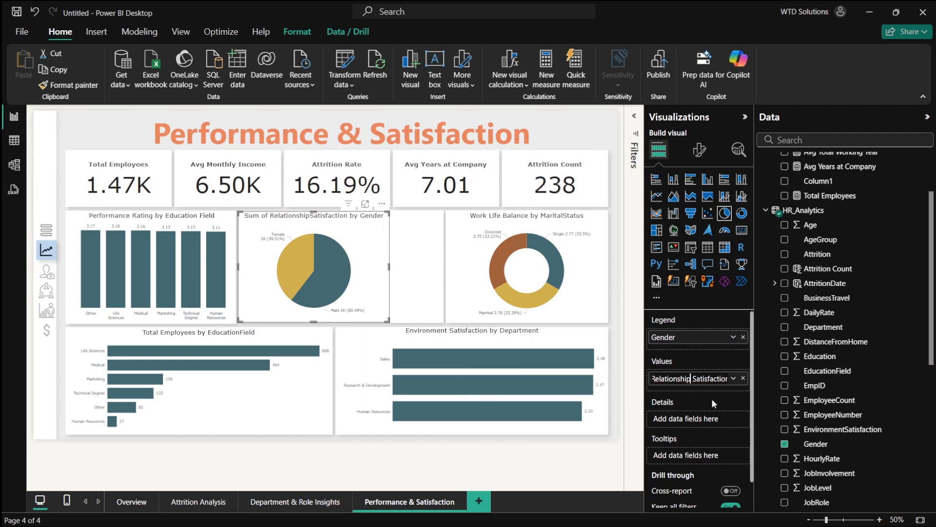
key("Left")
key("Left")
key("Left")
key("Left")
key("Left")
key("Left")
key("Left")
key("Return")
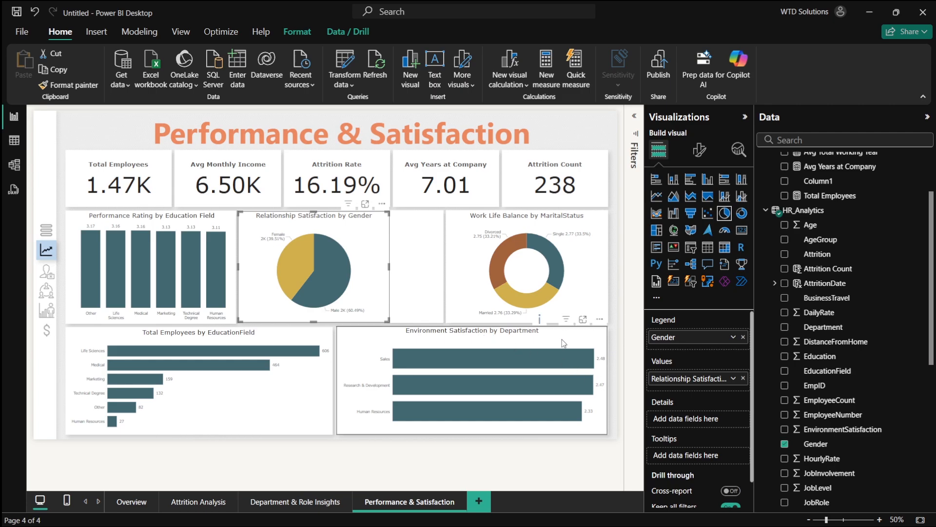
- Review the plan's next section, then move the pie chart right to center it in the top-middle slot
key("alt+Tab")
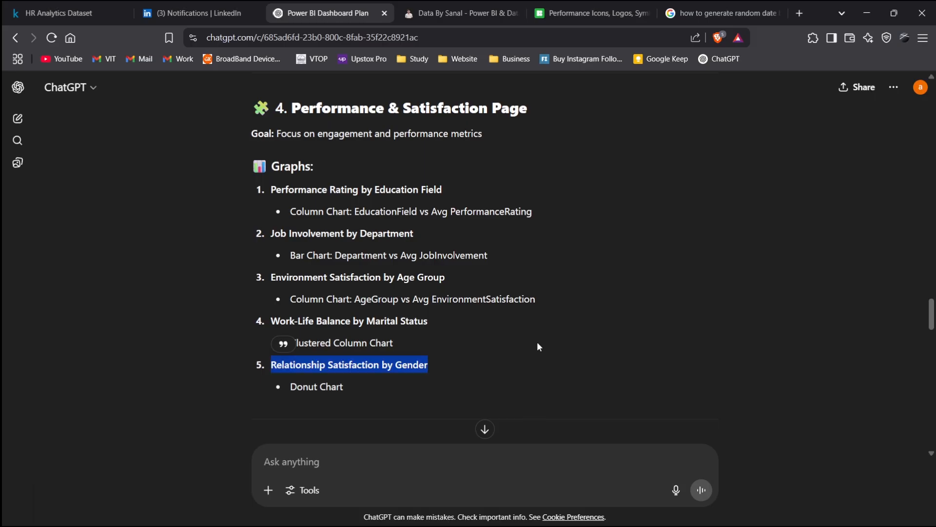
scroll(380, 334, "down", 1)
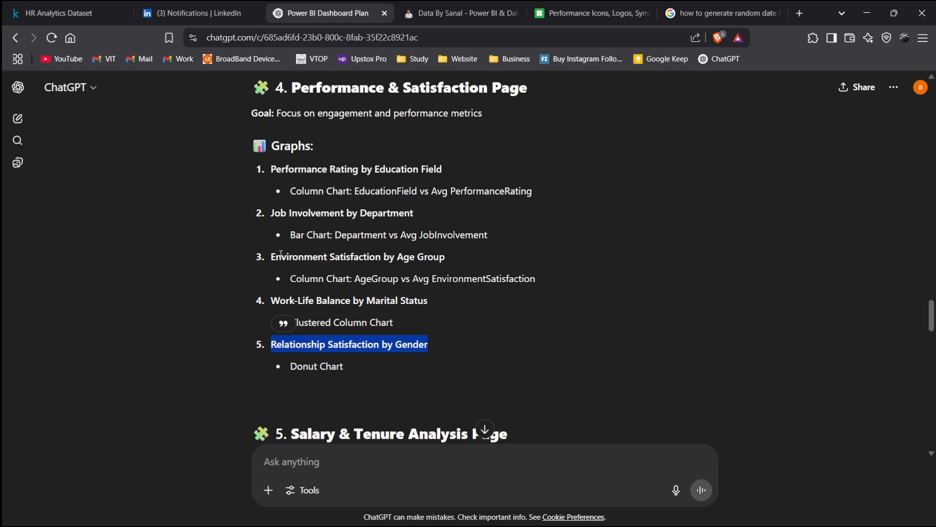
key("alt+Tab")
left_click_drag(356, 272, 400, 273)
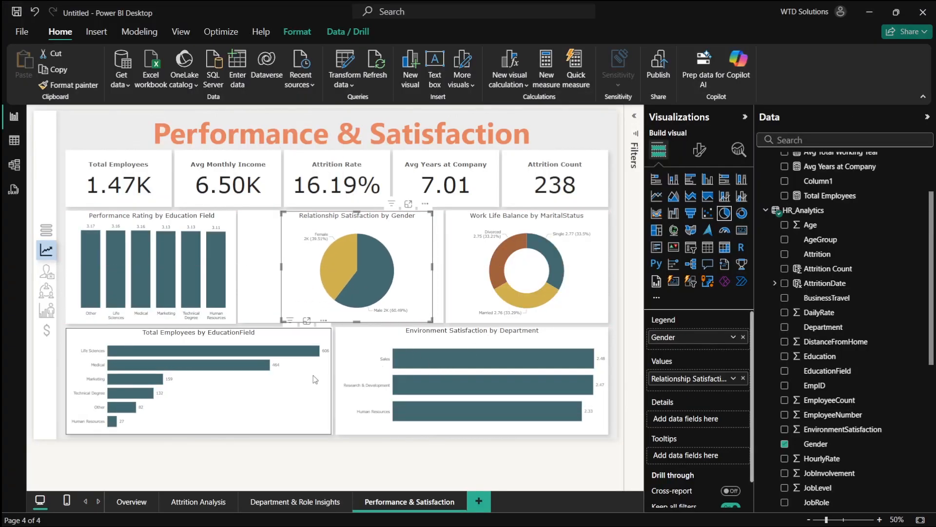
- Switch to PowerPoint and shorten slide 5's tall right rectangle to the middle row's height
key("alt+Tab")
key("Tab")
key("Tab")
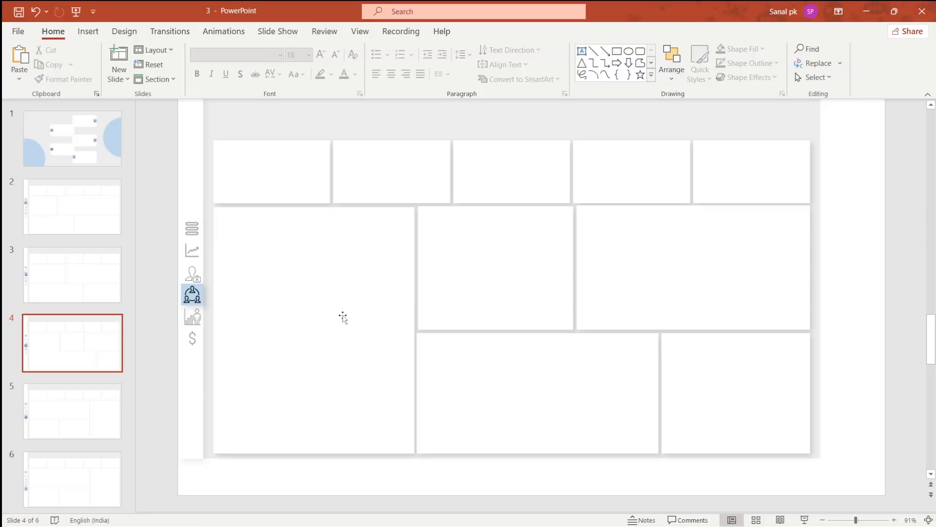
left_click(69, 418)
key("alt+Tab")
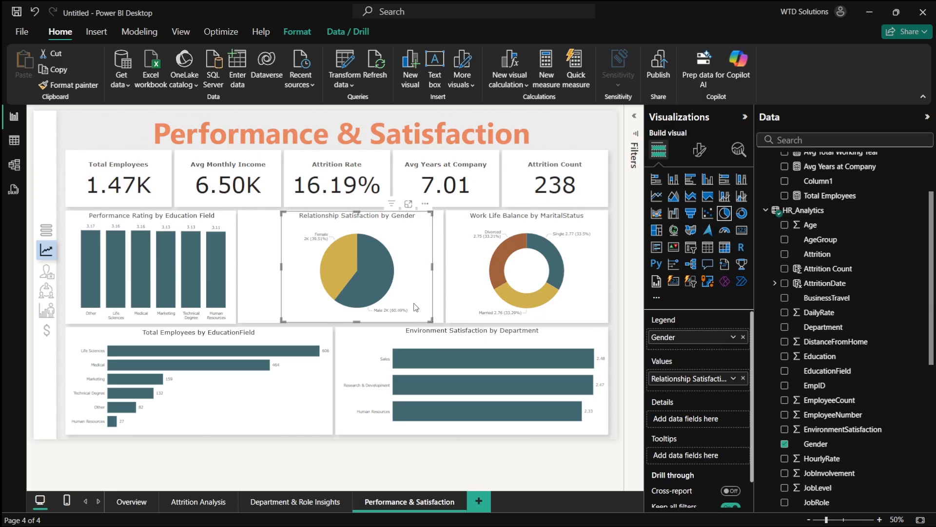
key("alt+Tab")
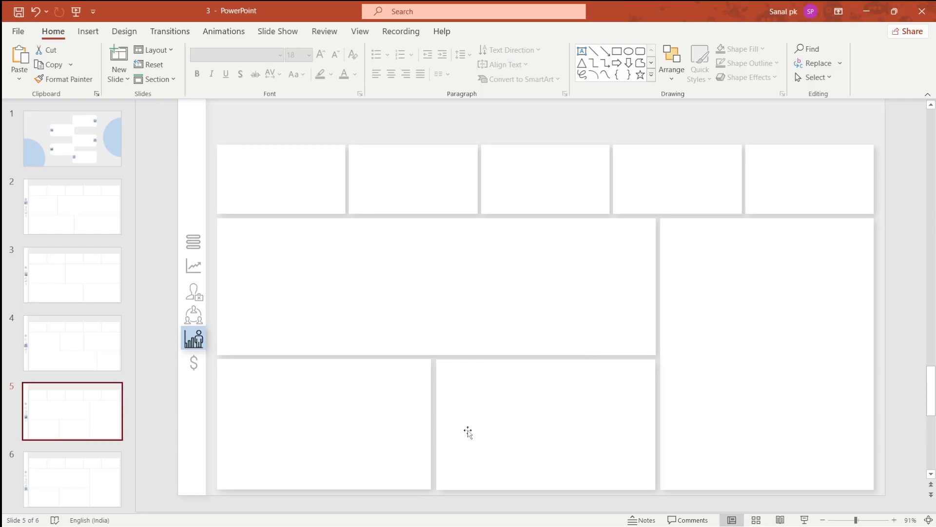
left_click(700, 336)
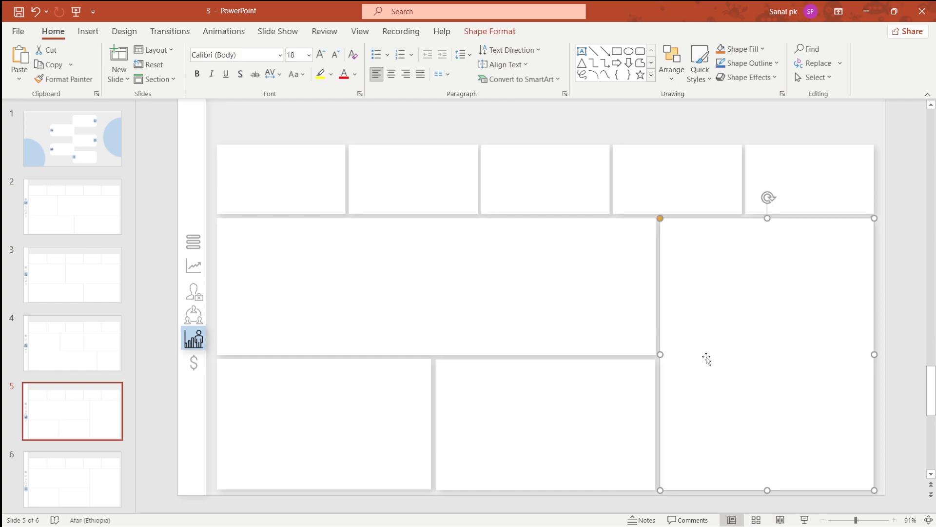
left_click_drag(767, 489, 762, 356)
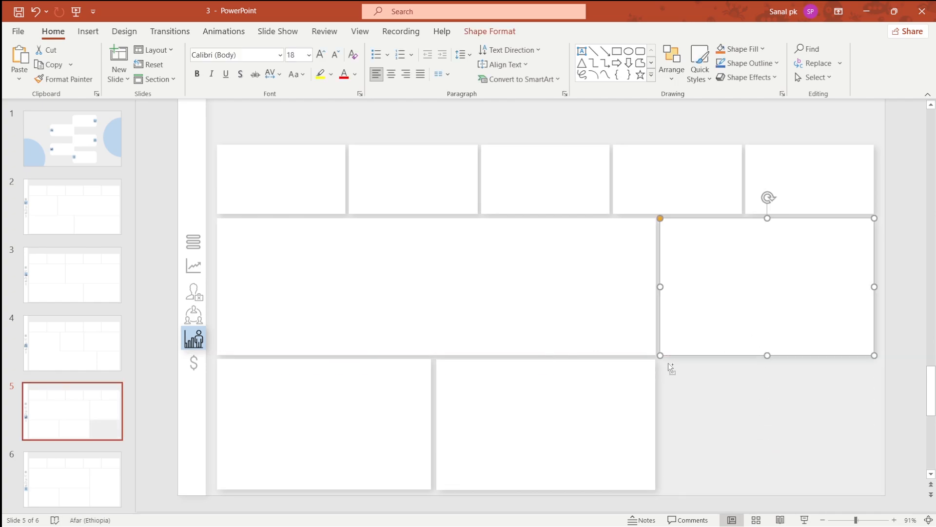
- Duplicate the shortened rectangle into the bottom-right gap and align its size to the slot
left_click_drag(691, 361, 721, 428)
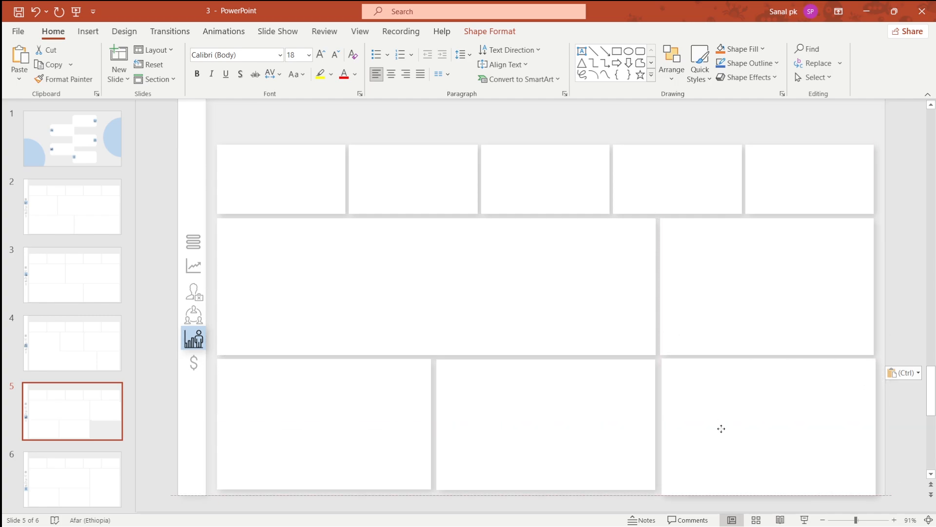
left_click(765, 453)
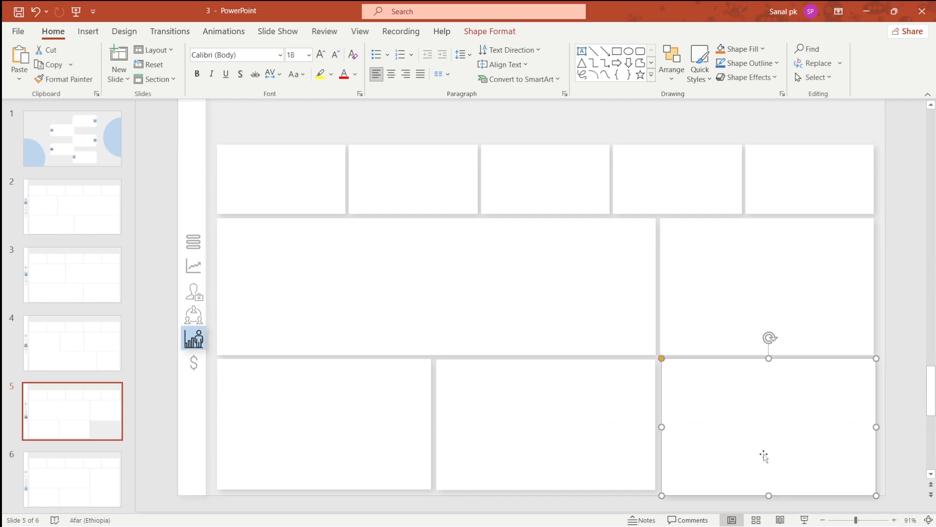
left_click_drag(876, 494, 873, 487)
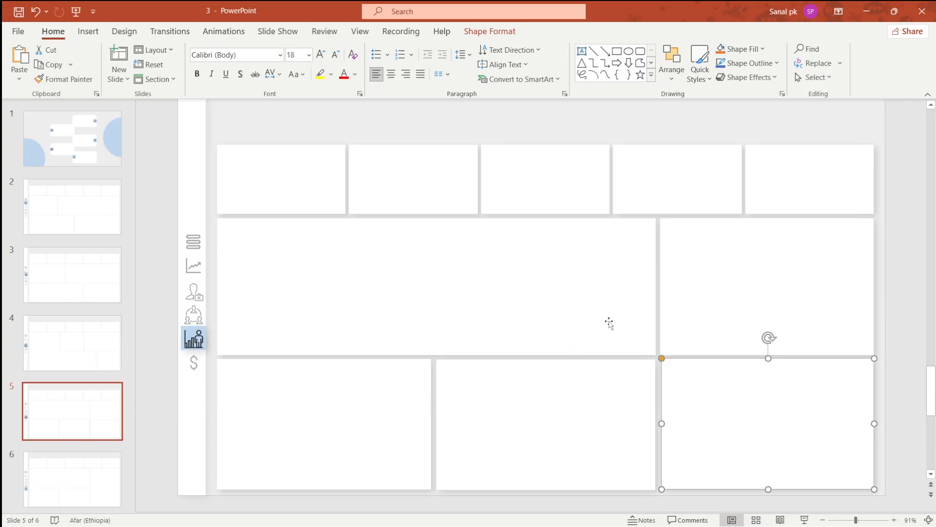
- Narrow the wide middle rectangle and widen the right rectangle so their edges meet
left_click(608, 322)
left_click_drag(655, 287, 558, 288)
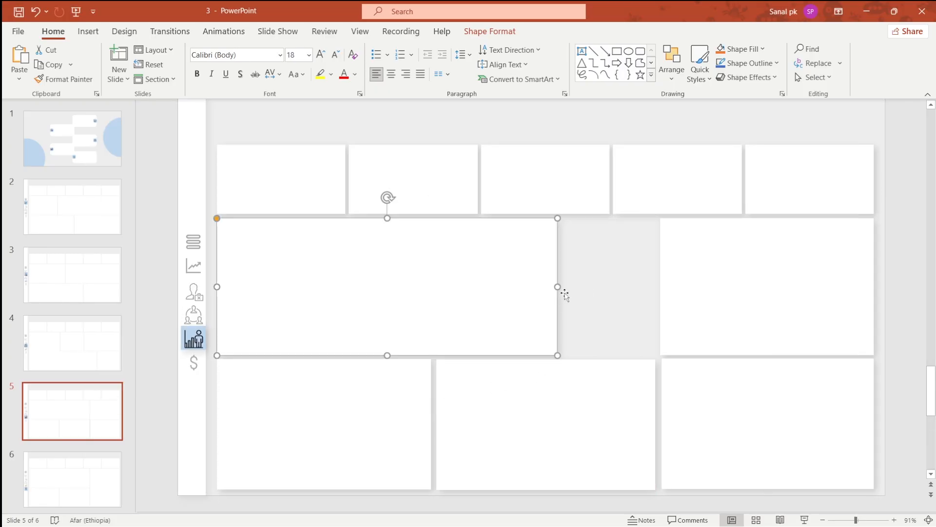
left_click(663, 288)
left_click_drag(662, 286, 561, 287)
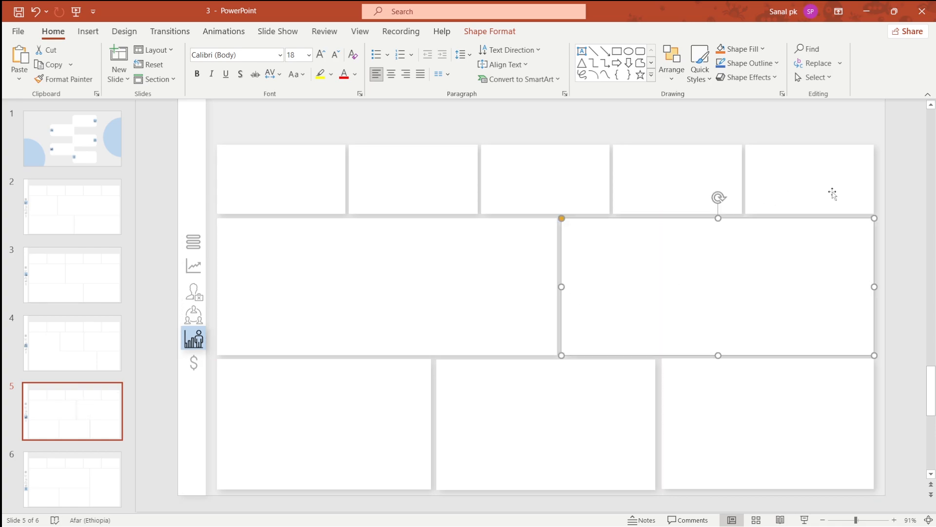
- Export the current slide 5 as a PNG image named 3 into the project folder
left_click(897, 247)
left_click(18, 31)
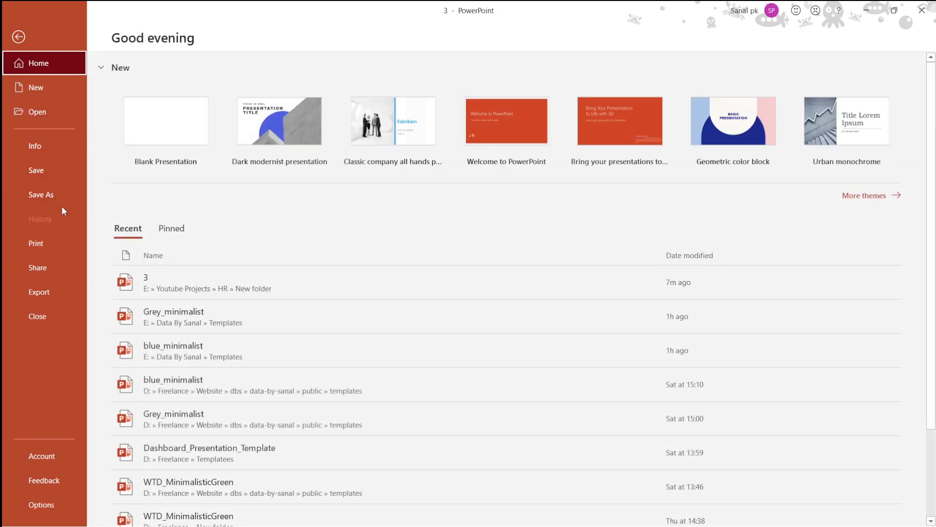
left_click(53, 197)
left_click(397, 143)
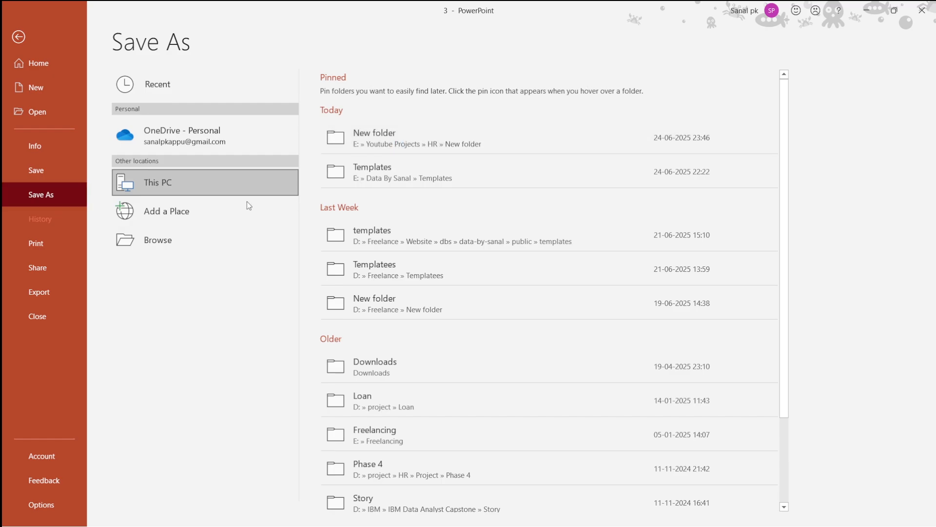
left_click(117, 219)
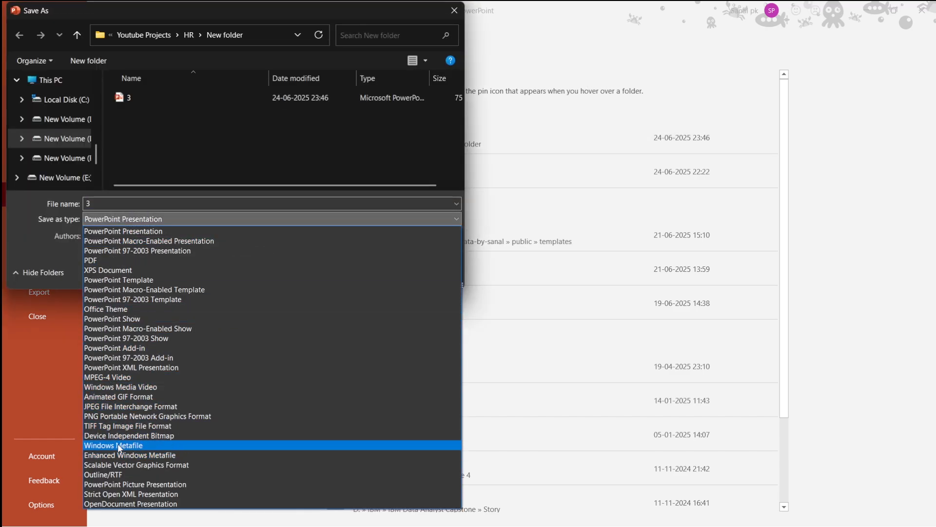
left_click(118, 416)
left_click(110, 204)
key("Return")
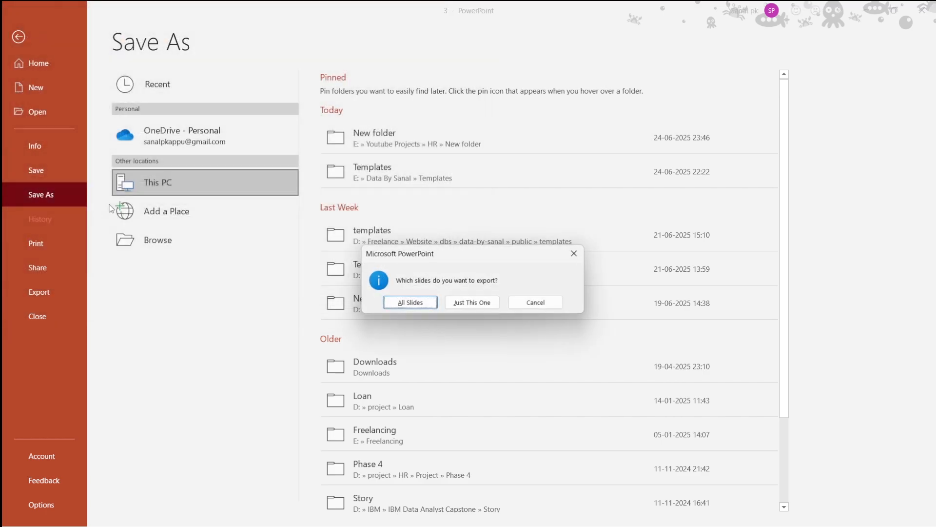
left_click(479, 308)
- Switch to Power BI and set the page's canvas background image to 4.png with Fit image scaling
key("alt+Tab")
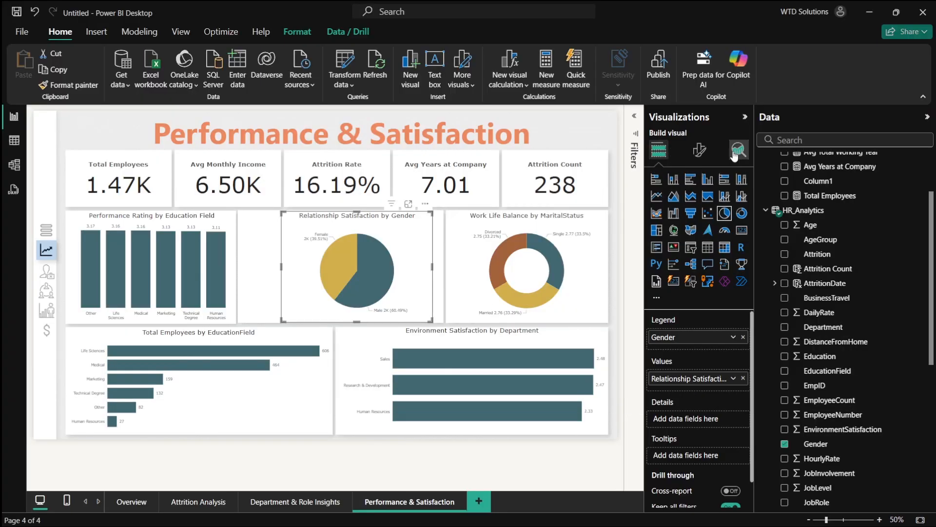
left_click(699, 149)
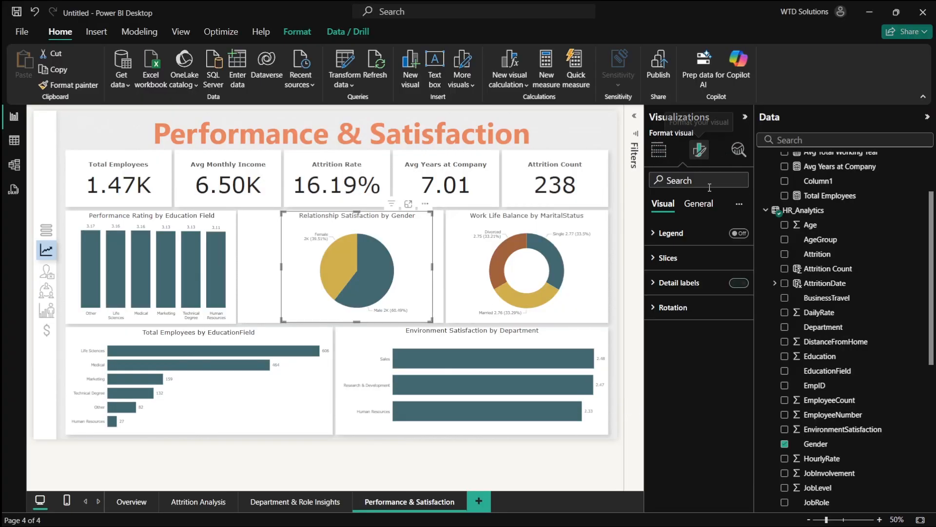
double_click(618, 186)
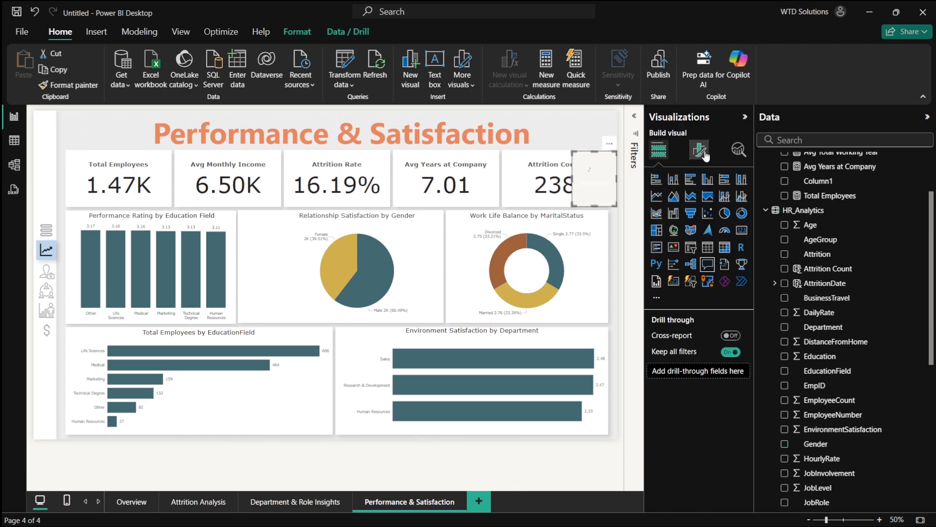
key("Delete")
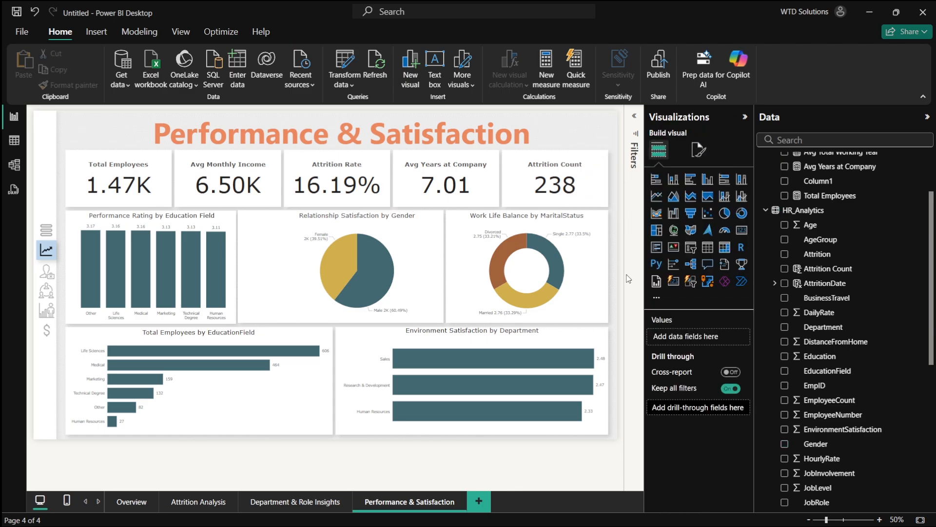
left_click(699, 150)
left_click(663, 257)
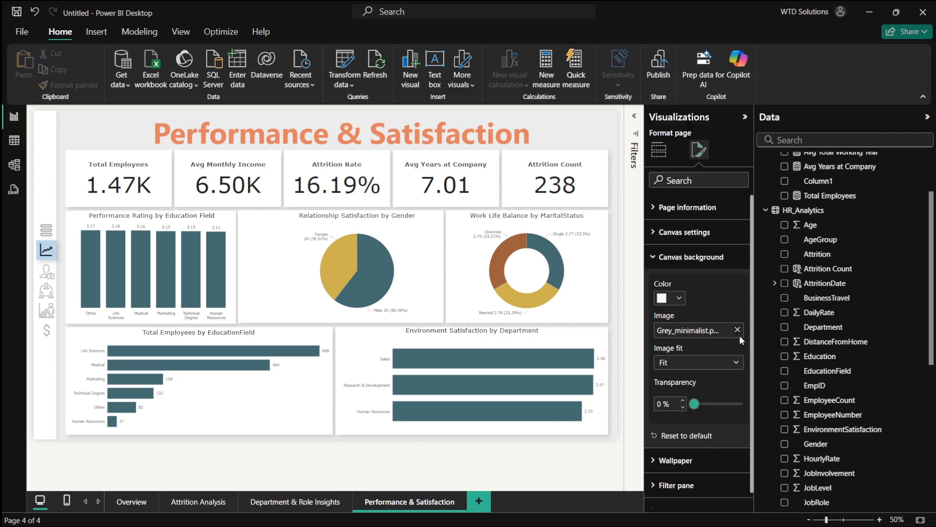
left_click(700, 337)
double_click(395, 232)
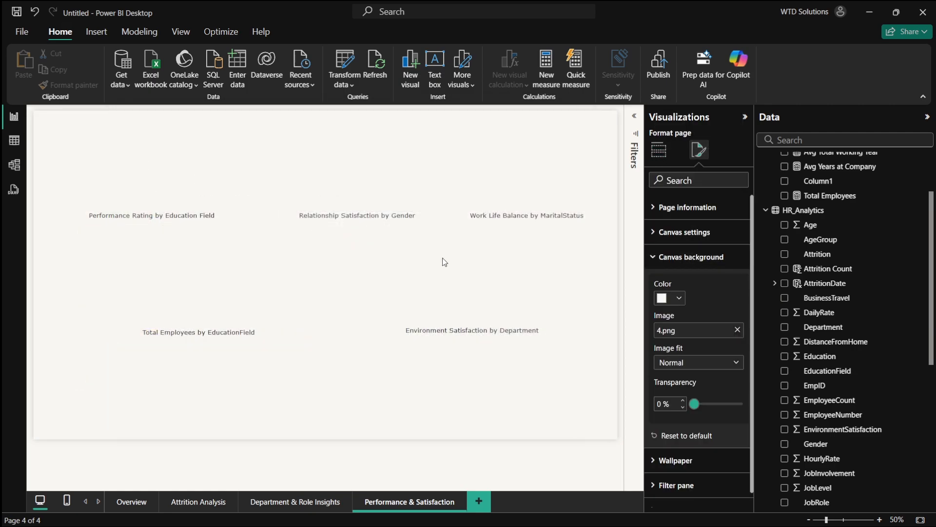
left_click(674, 367)
left_click(677, 388)
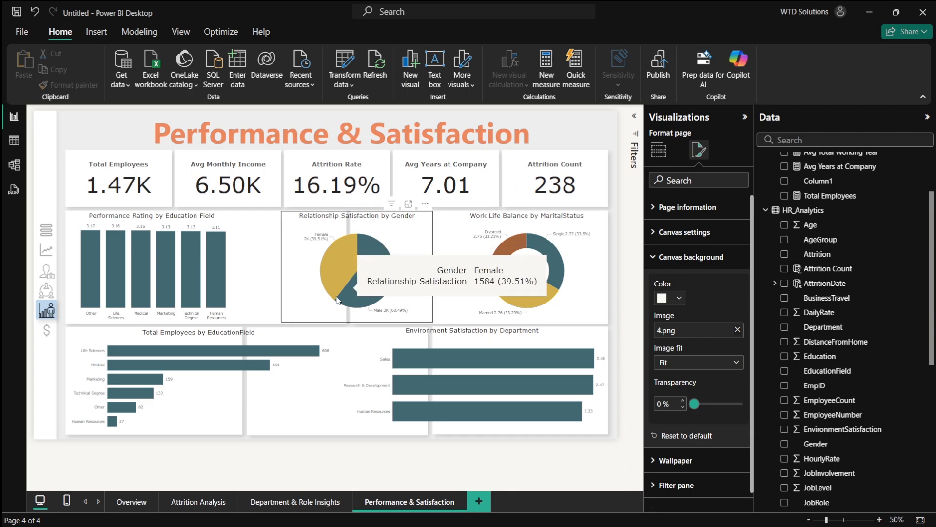
- Rearrange visuals: move the gender pie chart to the bottom-left slot, the performance column chart bottom-middle, and the education bar chart top-left
left_click_drag(190, 379, 443, 313)
left_click_drag(362, 240, 150, 356)
left_click_drag(219, 438, 240, 430)
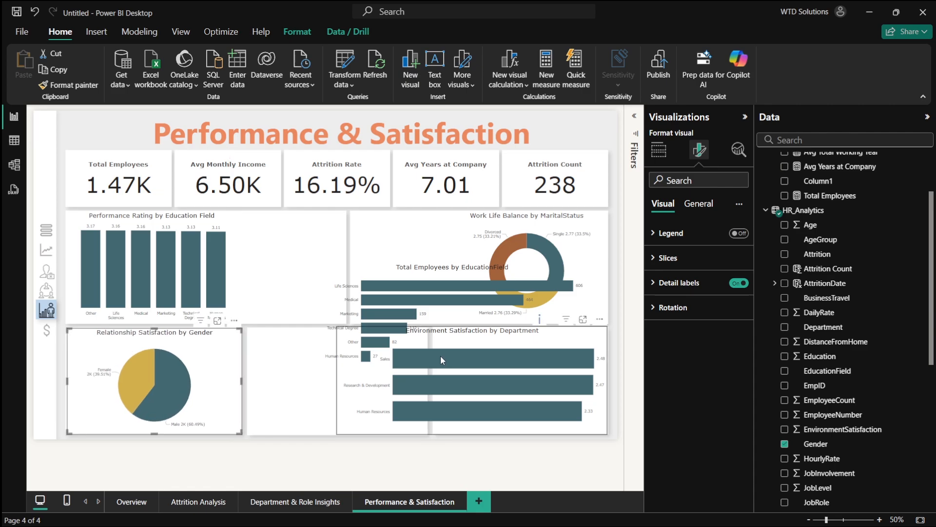
left_click_drag(434, 304, 441, 274)
left_click_drag(193, 284, 396, 384)
left_click_drag(431, 291, 170, 269)
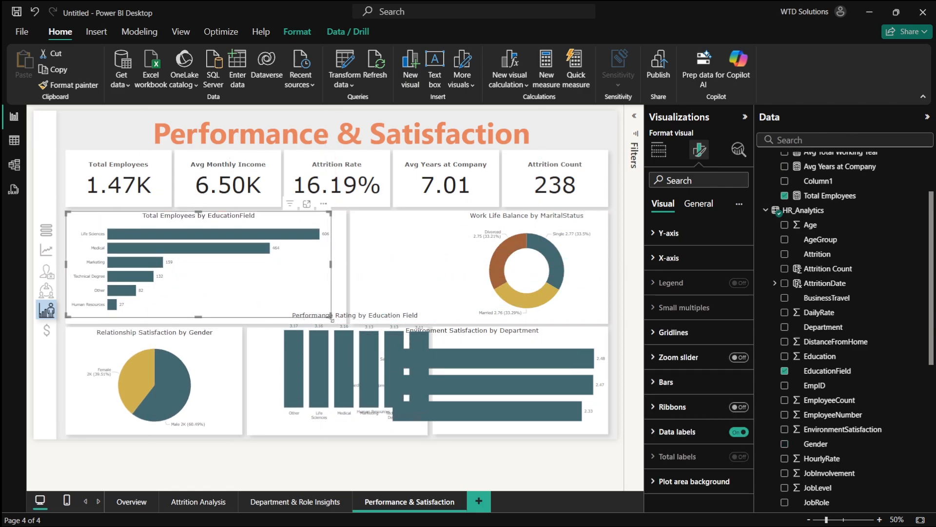
left_click(341, 385)
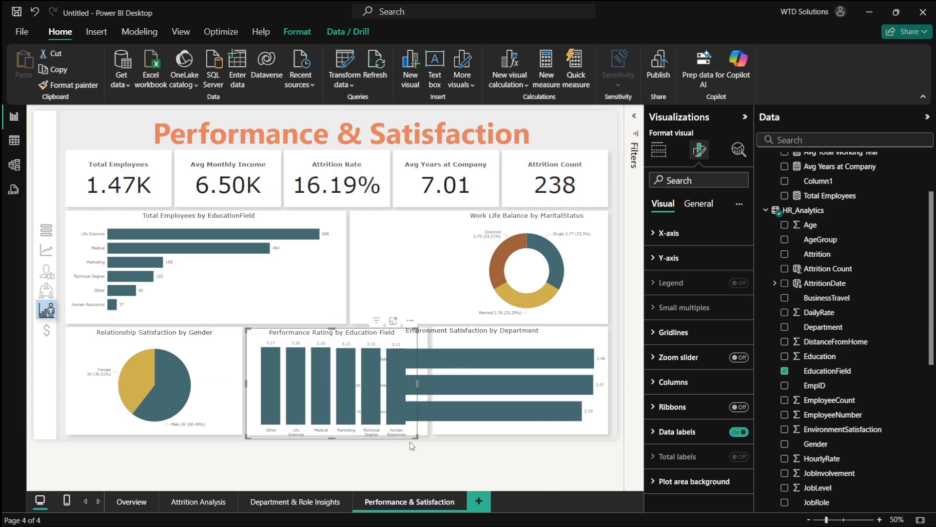
left_click_drag(418, 435, 428, 435)
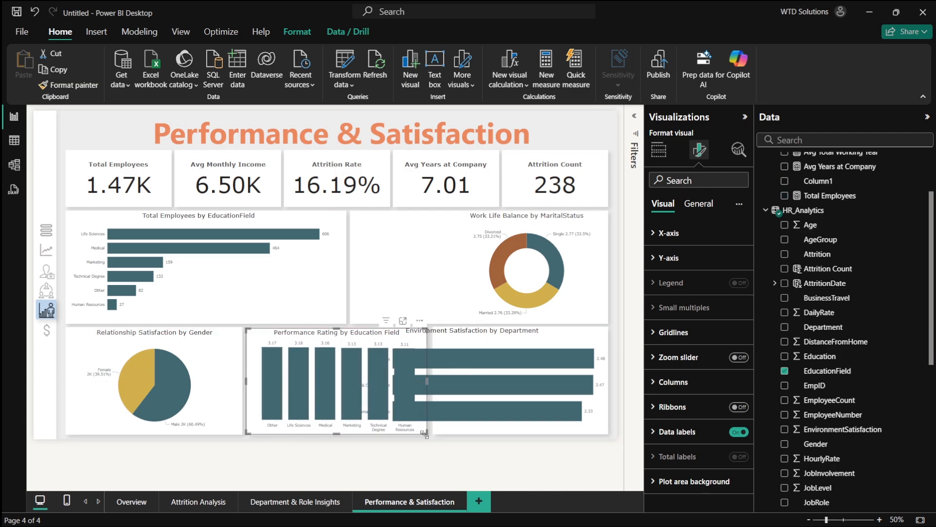
- Widen the education bar chart, move environment satisfaction to the top-right slot and the work-life balance donut to the bottom-right slot
left_click(336, 312)
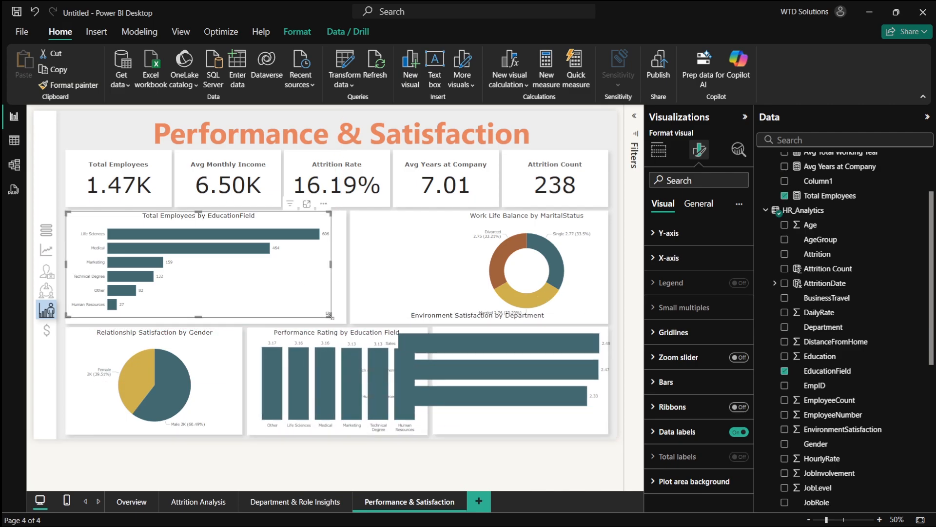
left_click_drag(330, 315, 347, 322)
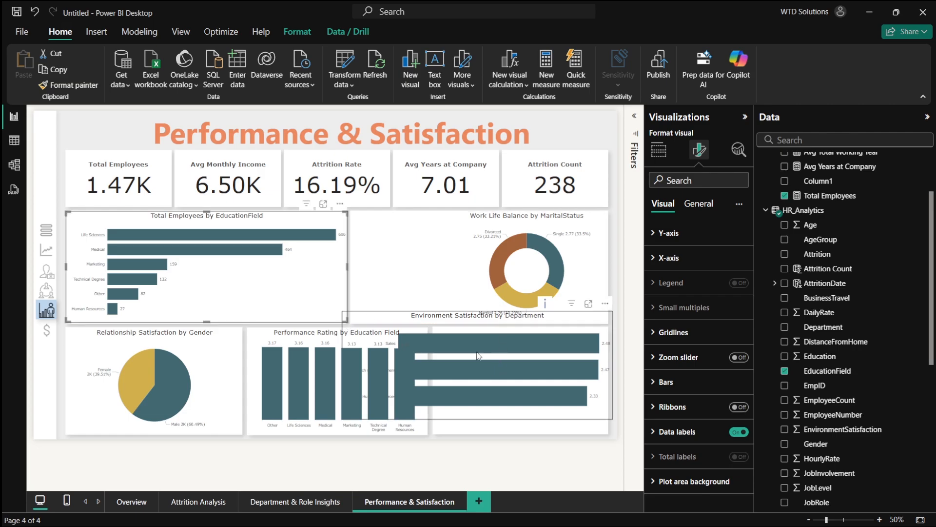
left_click_drag(478, 355, 438, 295)
left_click_drag(501, 247, 510, 364)
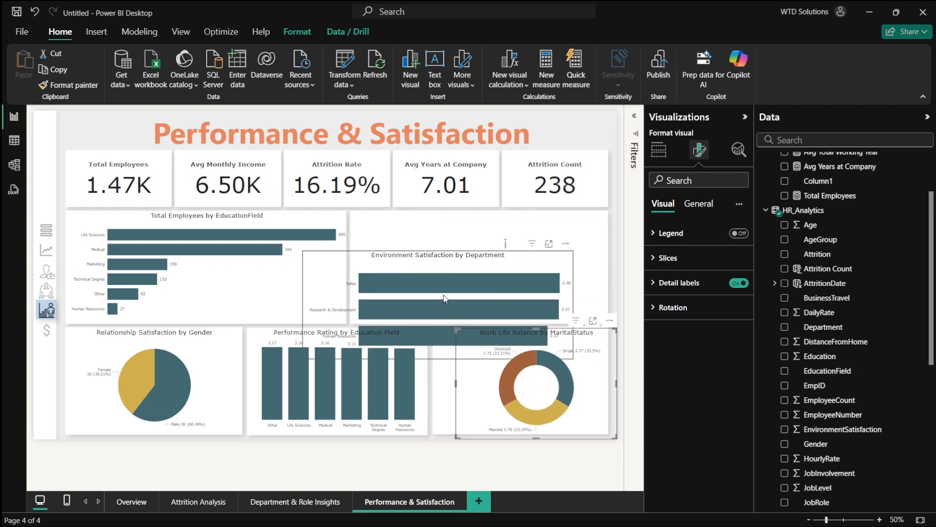
left_click_drag(444, 298, 477, 264)
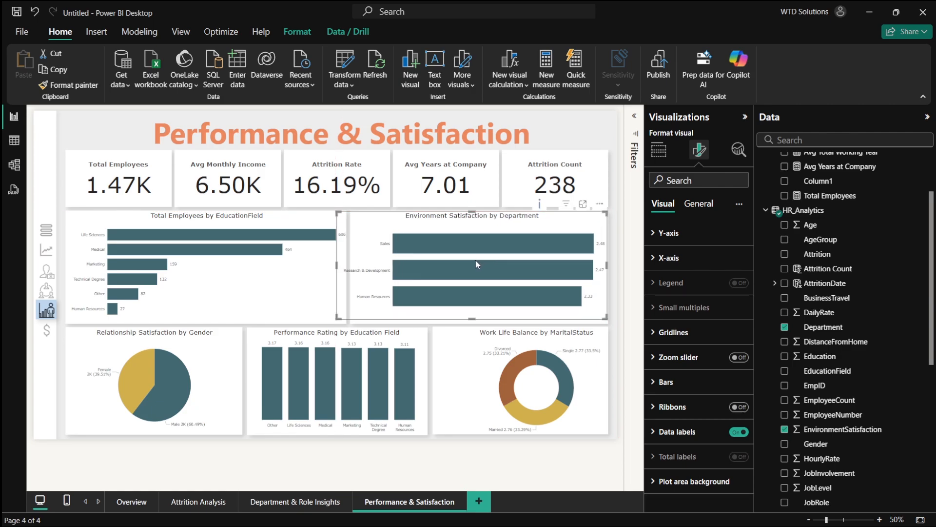
left_click_drag(340, 316, 351, 324)
left_click(502, 379)
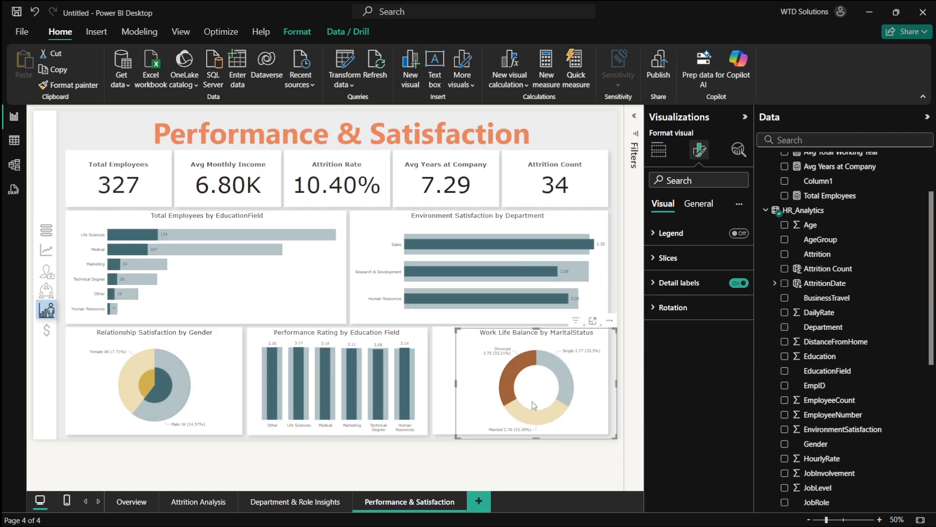
left_click_drag(517, 384, 506, 383)
left_click_drag(591, 437, 608, 433)
left_click(588, 461)
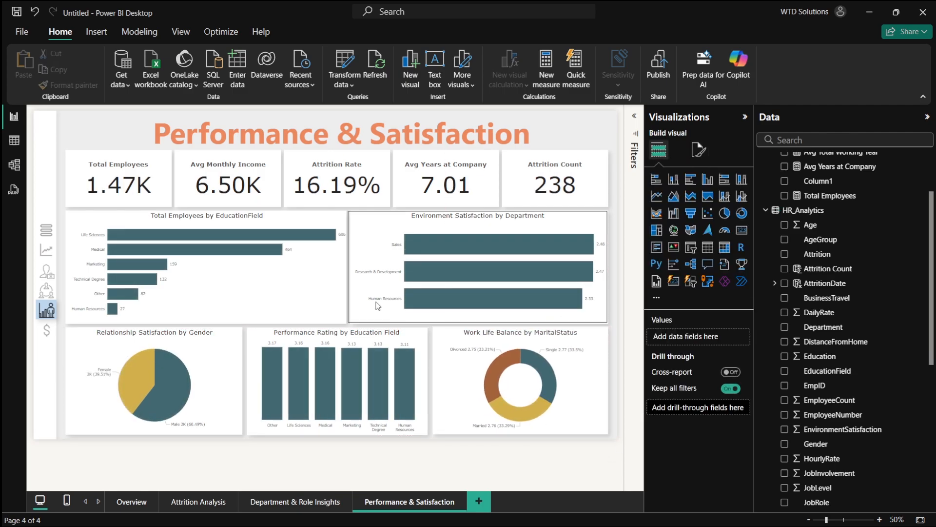
left_click(386, 260)
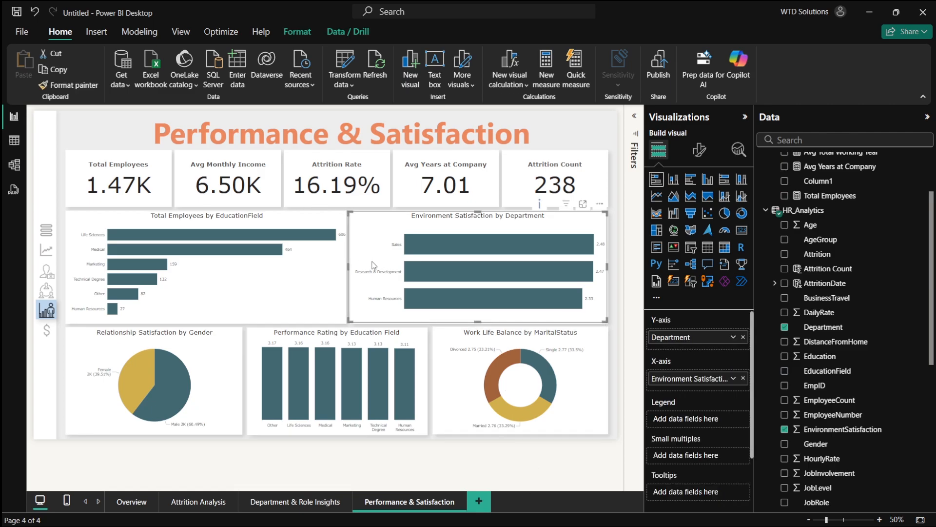
left_click(346, 265)
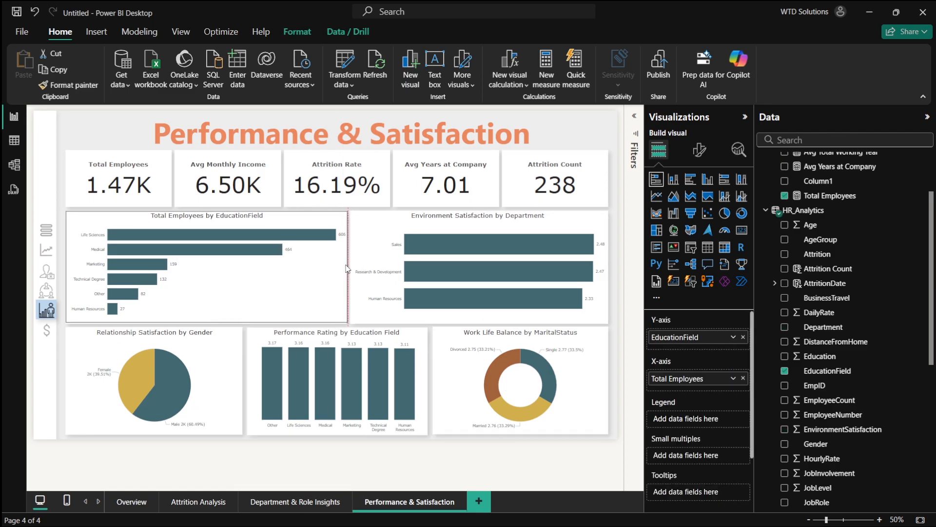
- Duplicate the Performance & Satisfaction page
left_click(499, 458)
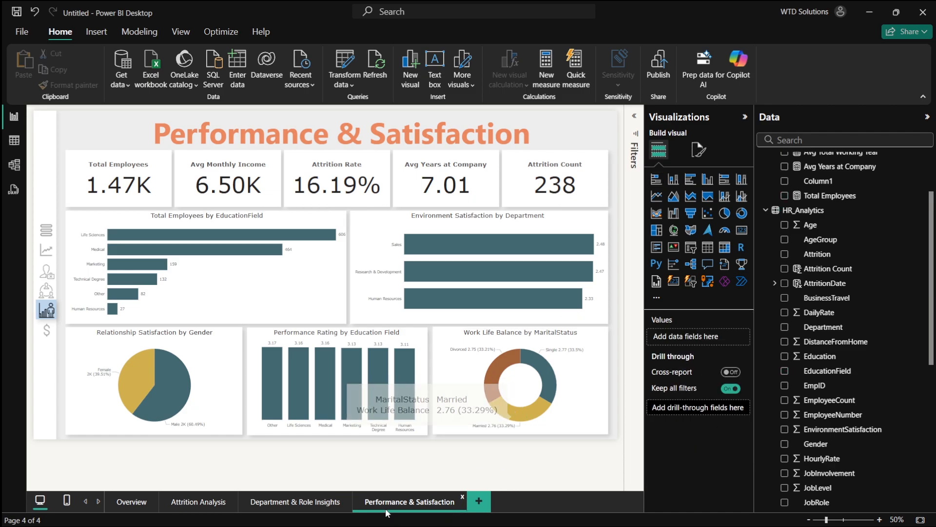
right_click(412, 501)
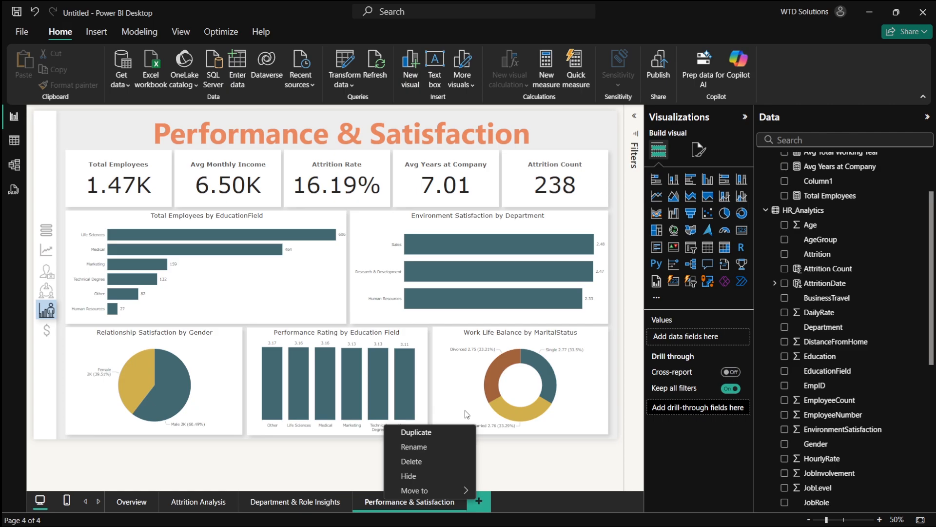
left_click(420, 433)
- Switch to the dashboard plan in the browser and copy the next page's name, Salary & Tenure Analysis
key("alt+Tab")
key("alt+Tab")
scroll(345, 332, "down", 3)
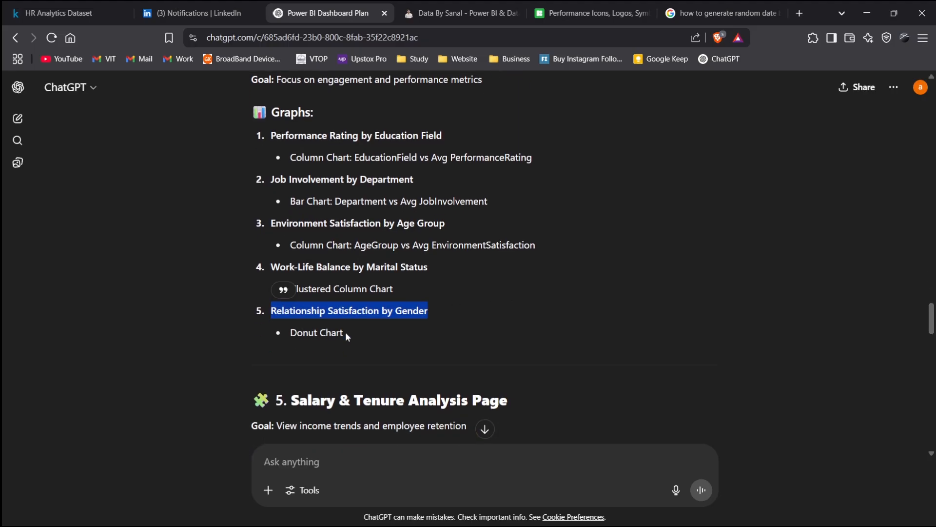
double_click(294, 292)
left_click(299, 304)
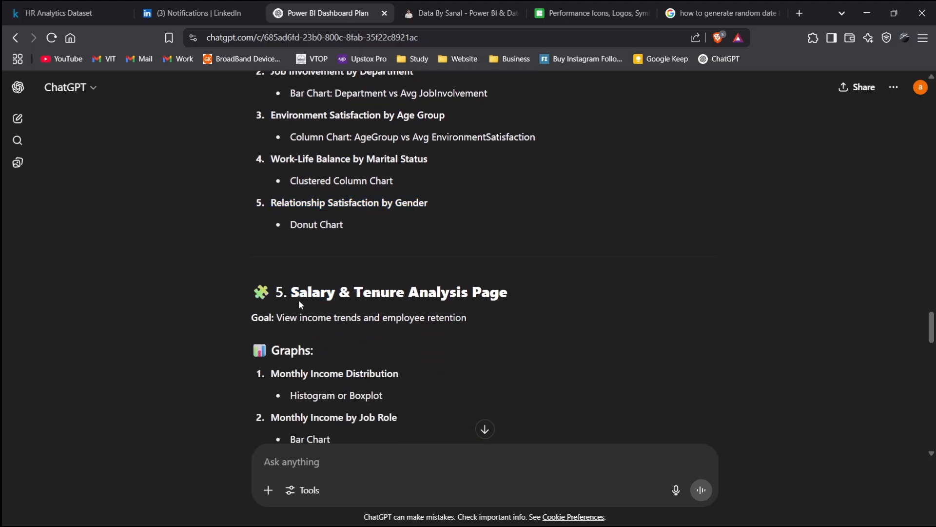
left_click_drag(297, 294, 445, 295)
key("ctrl+c")
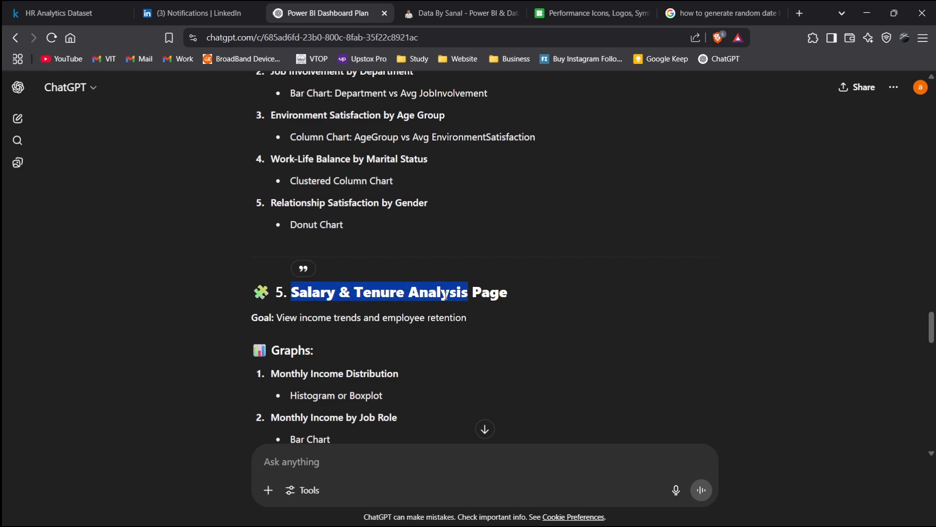
- Rename the duplicated page to Salary & Tenure Analysis
key("alt+Tab")
double_click(549, 502)
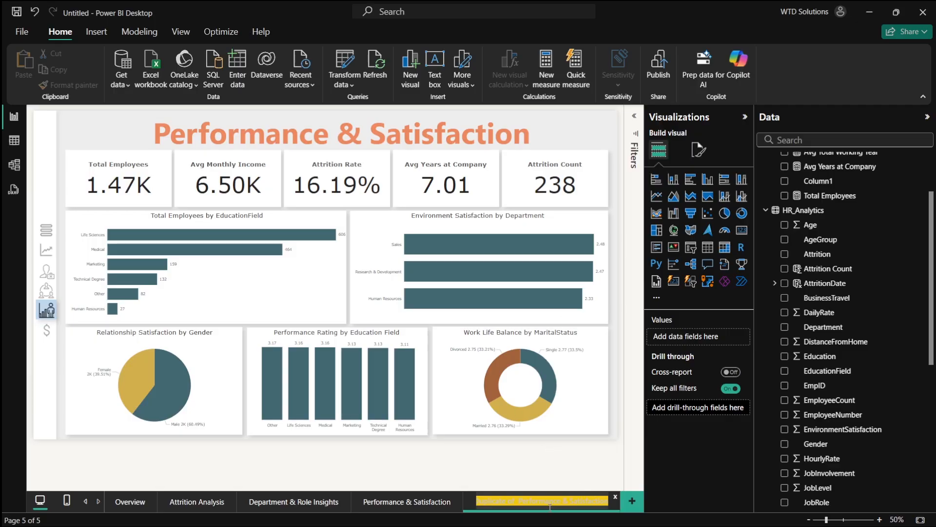
key("ctrl+v")
- Replace the page title text with Salary & Tenure Analysis
left_click(332, 133)
left_click(331, 132)
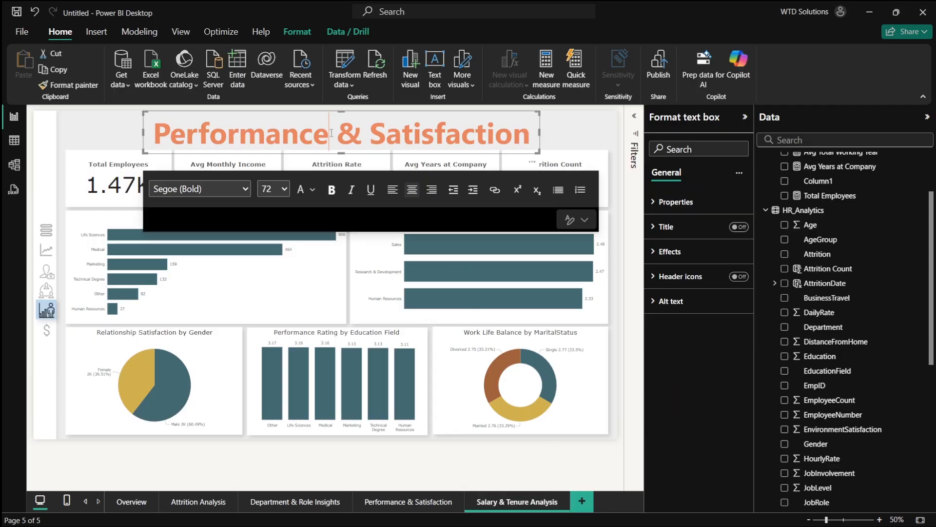
double_click(331, 133)
triple_click(331, 133)
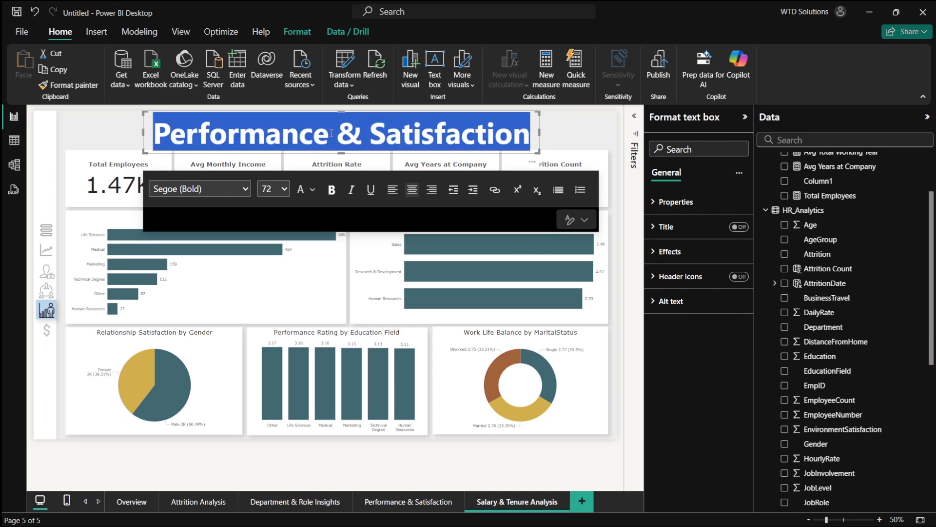
type("Salary")
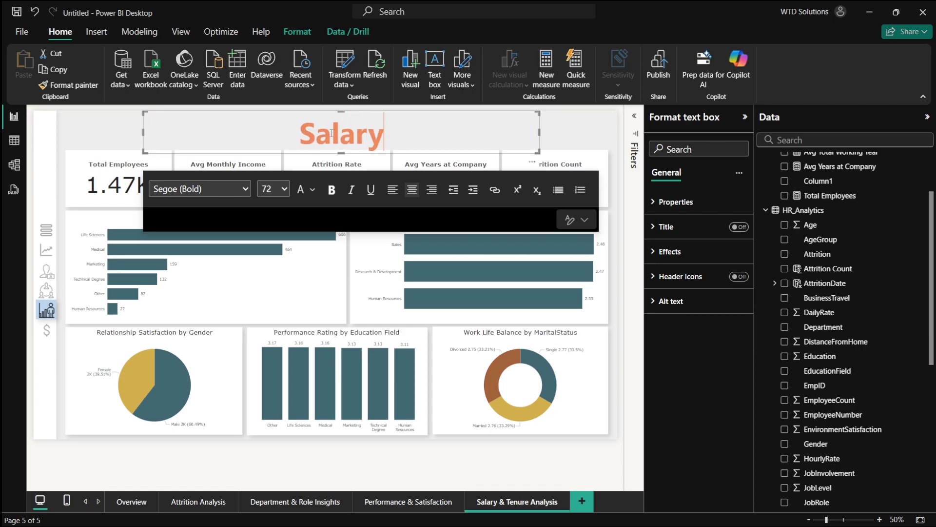
type(" & Te")
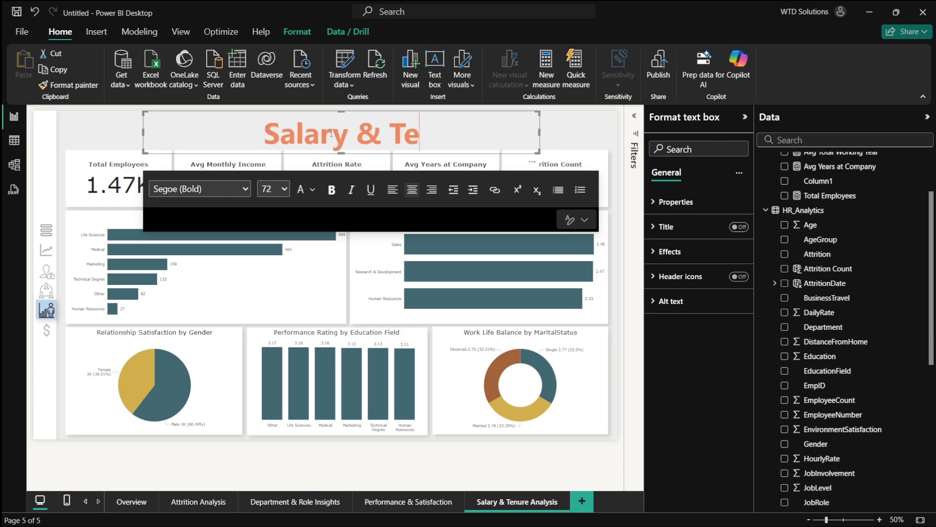
type("nure an")
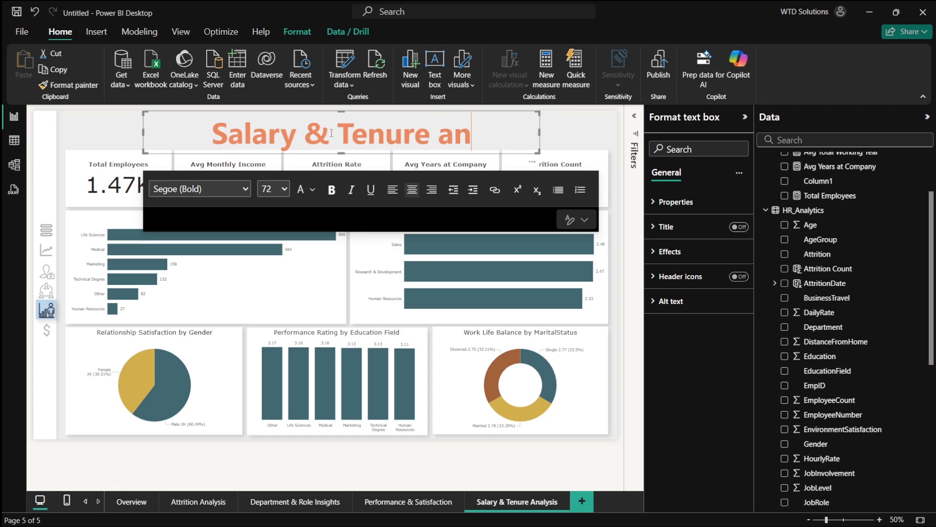
type("a")
key("BackSpace")
key("BackSpace")
key("BackSpace")
type("Analysis")
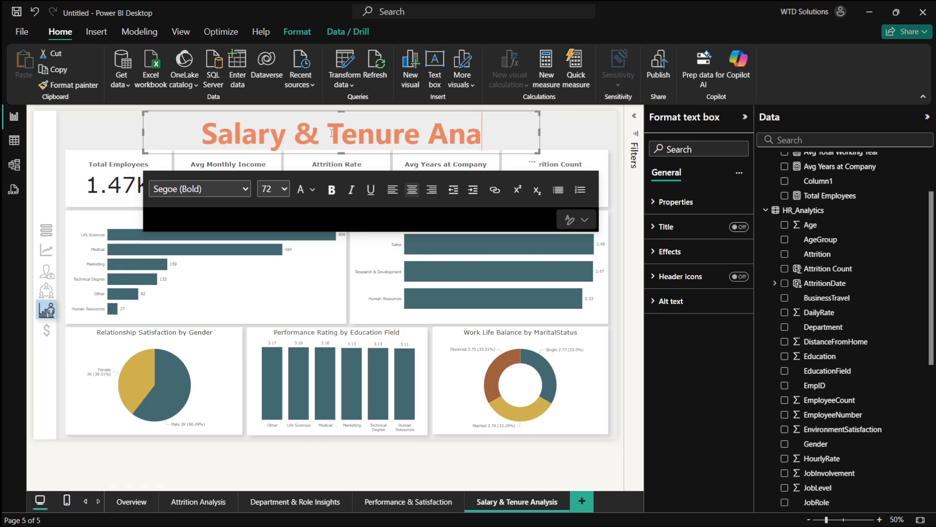
- Finish editing the page title so it reads Salary & Tenure Analysis on one line
key("Return")
key("BackSpace")
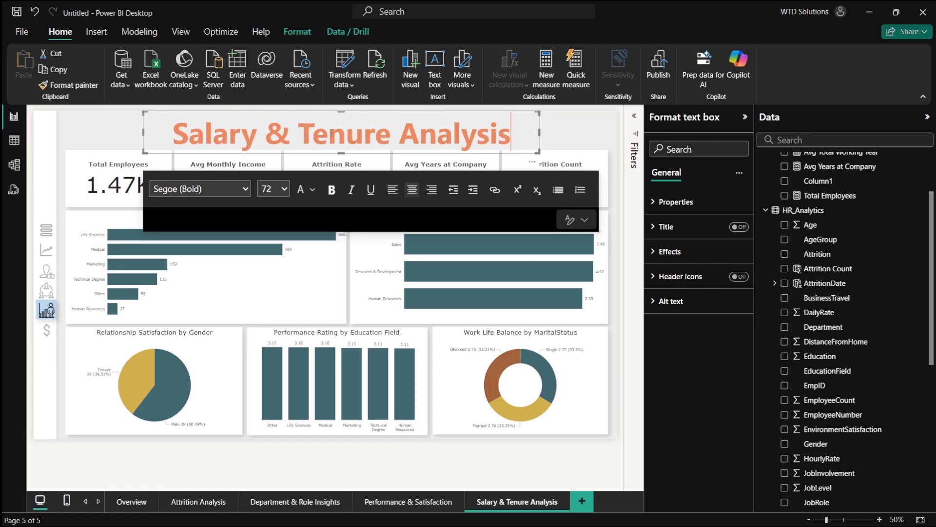
left_click(616, 341)
- Review the planned graphs for the Salary & Tenure Analysis page in the dashboard plan
key("alt+Tab")
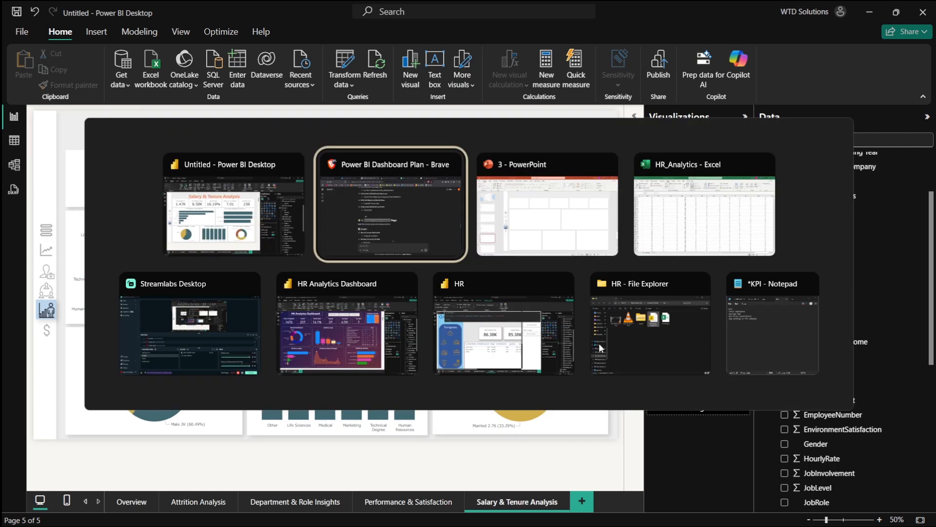
scroll(314, 317, "down", 4)
scroll(315, 318, "down", 2)
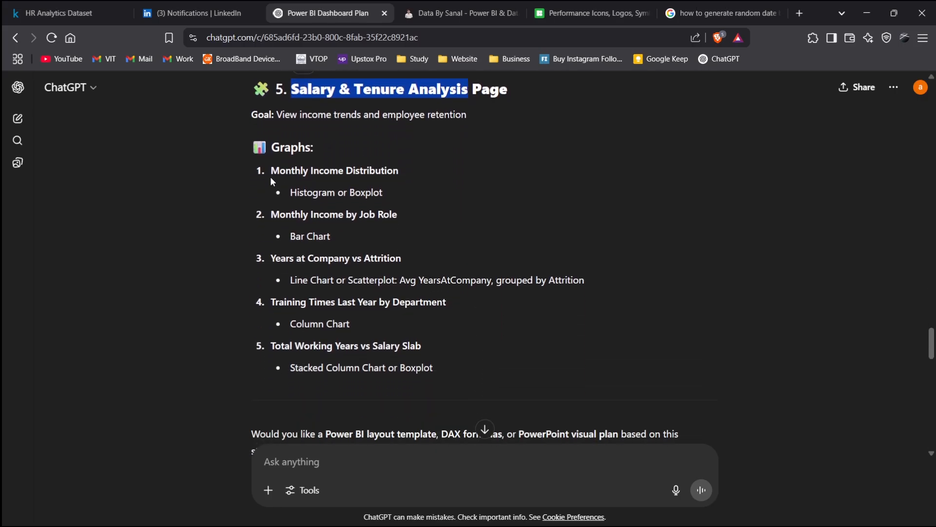
left_click_drag(270, 177, 437, 168)
left_click(539, 209)
key("alt+Tab")
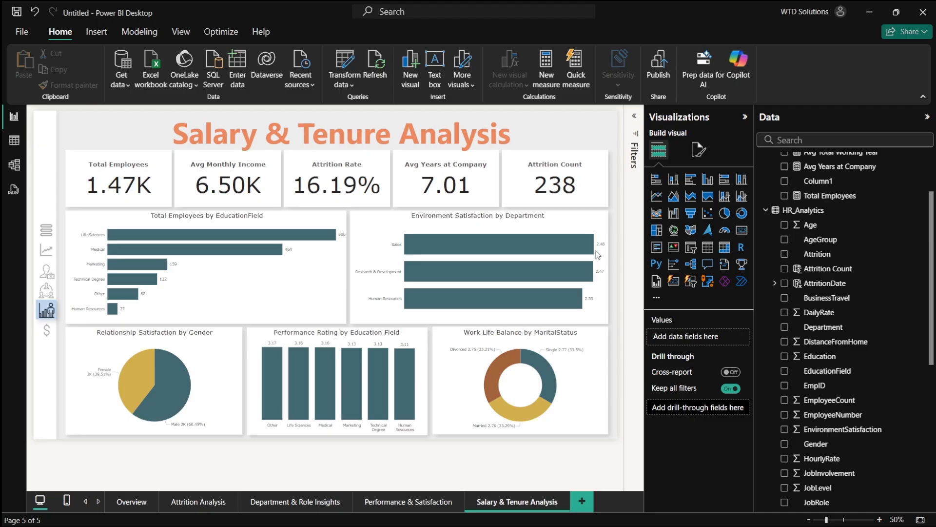
- Rebuild the first bar chart to show Sum of MonthlyIncome by JobRole
left_click(258, 268)
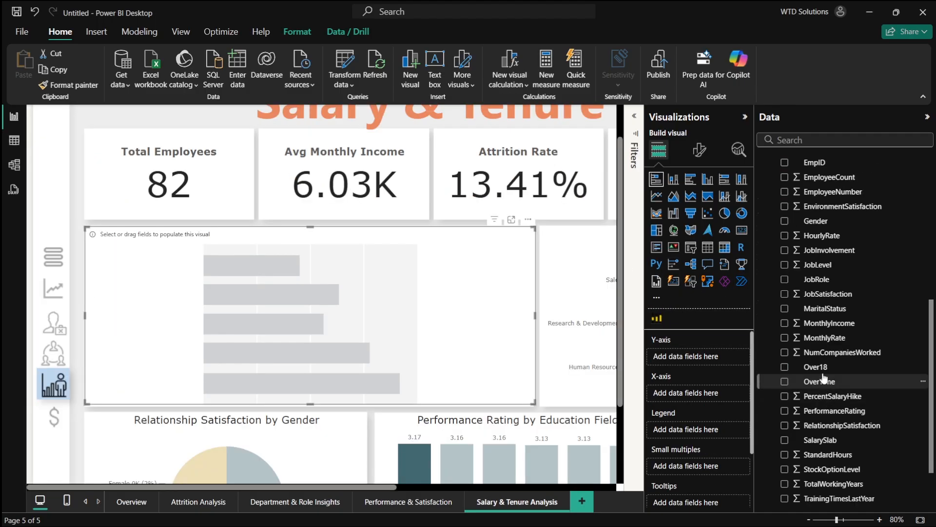
left_click(785, 323)
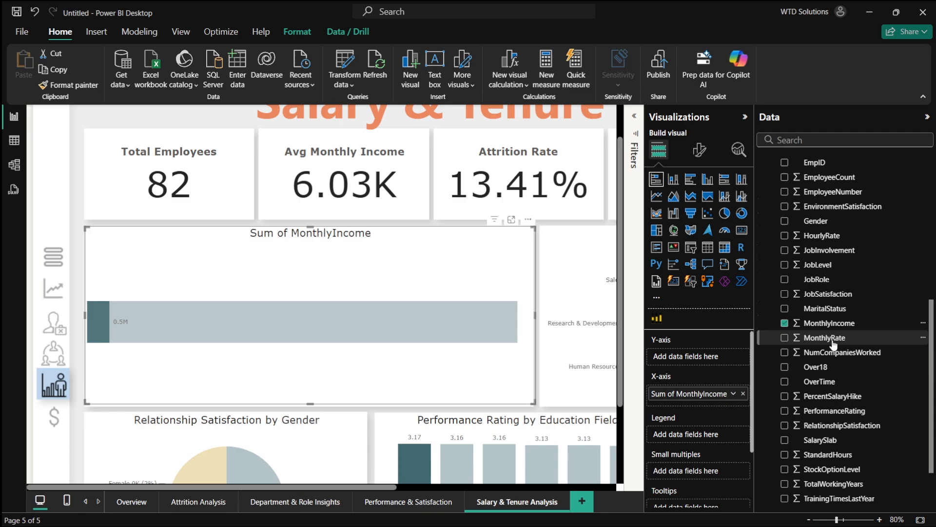
scroll(824, 317, "up", 3)
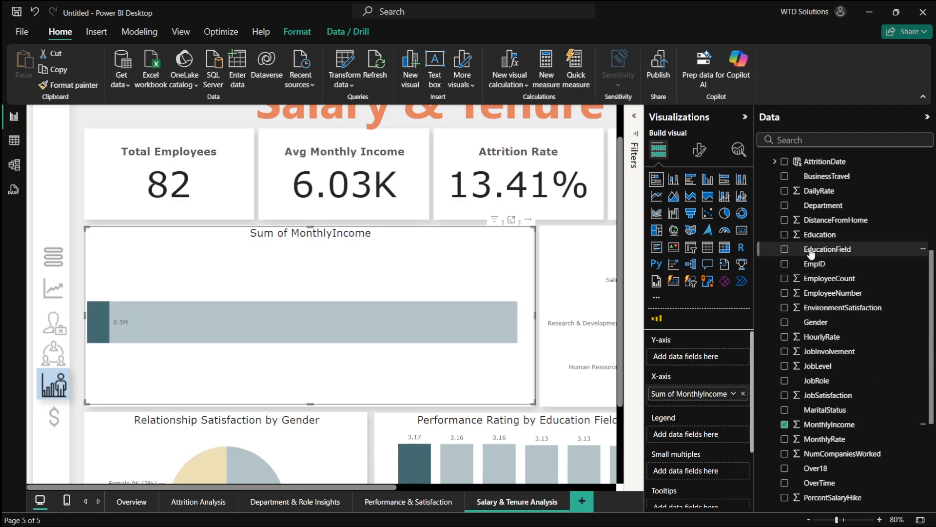
scroll(812, 258, "up", 1)
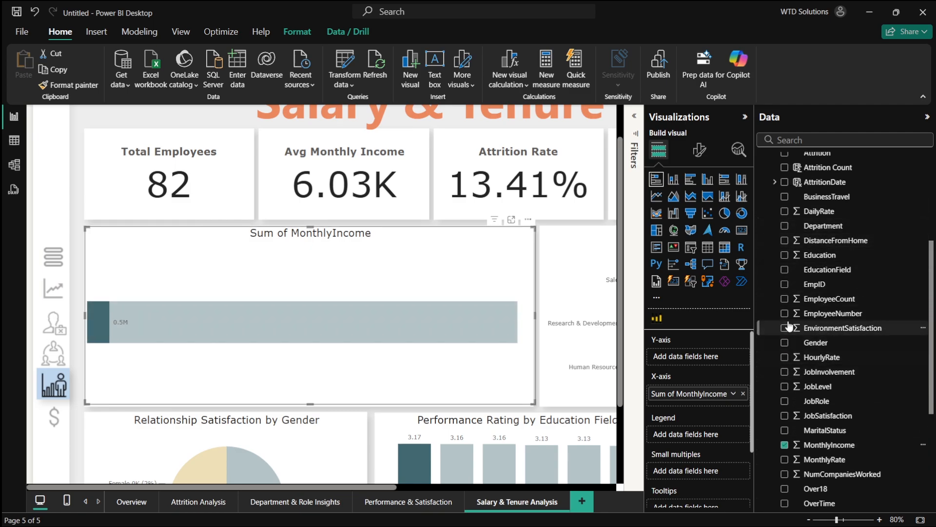
scroll(787, 273, "up", 1)
scroll(788, 278, "down", 4)
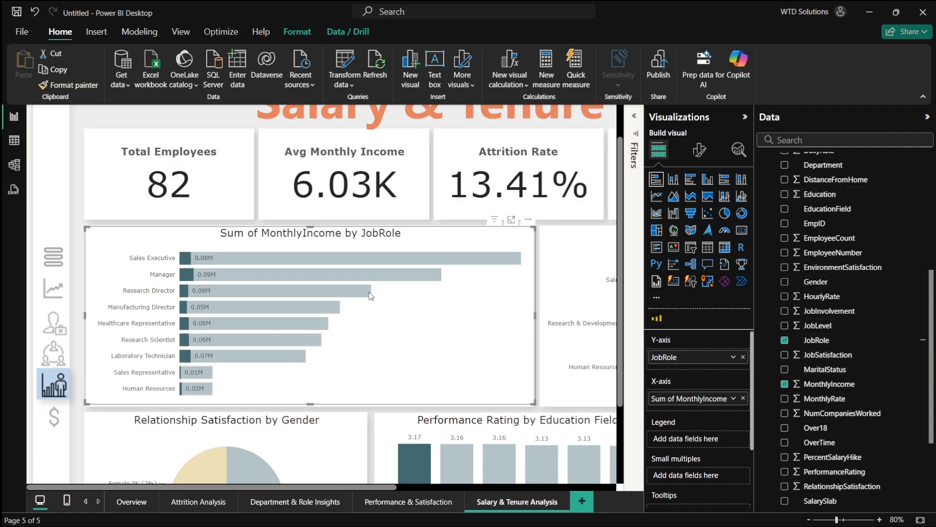
left_click(367, 262)
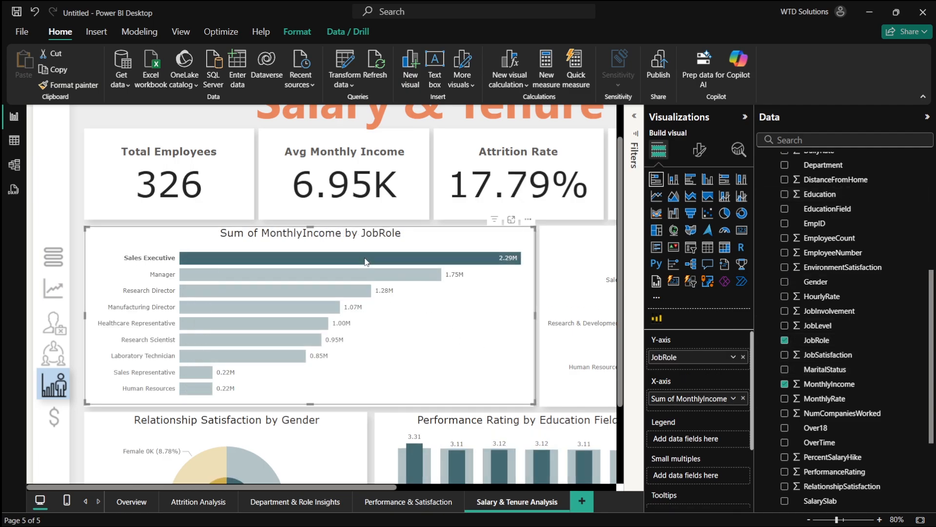
left_click(494, 286)
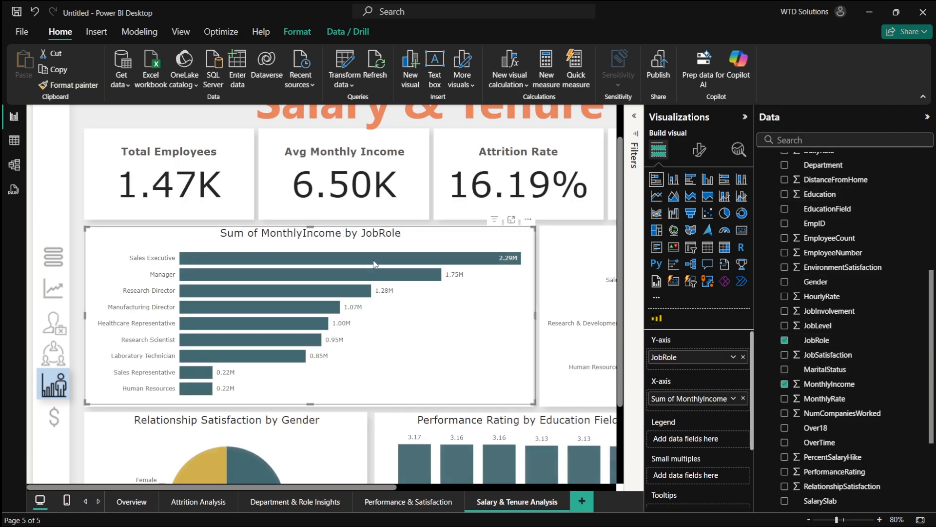
- Rename the chart's MonthlyIncome field to Monthly Income
double_click(668, 401)
left_click_drag(676, 398, 596, 398)
key("BackSpace")
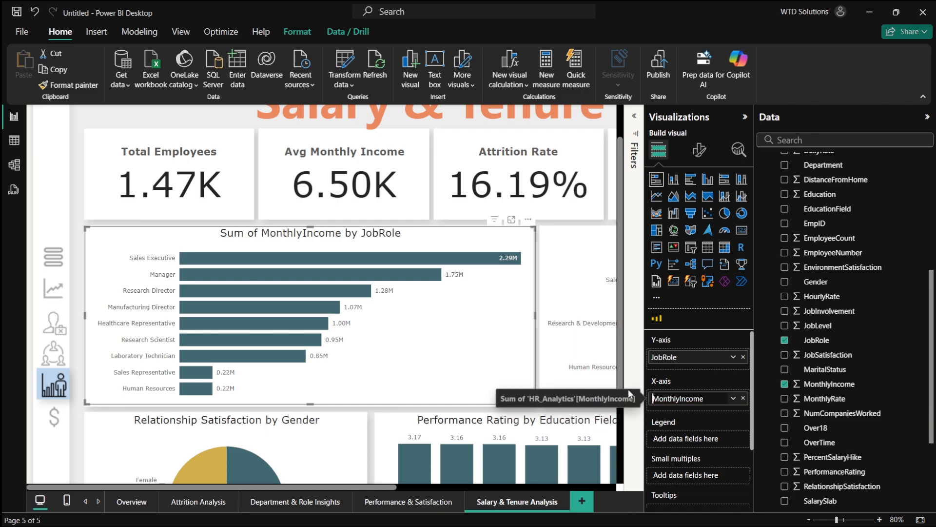
left_click(675, 399)
key("Return")
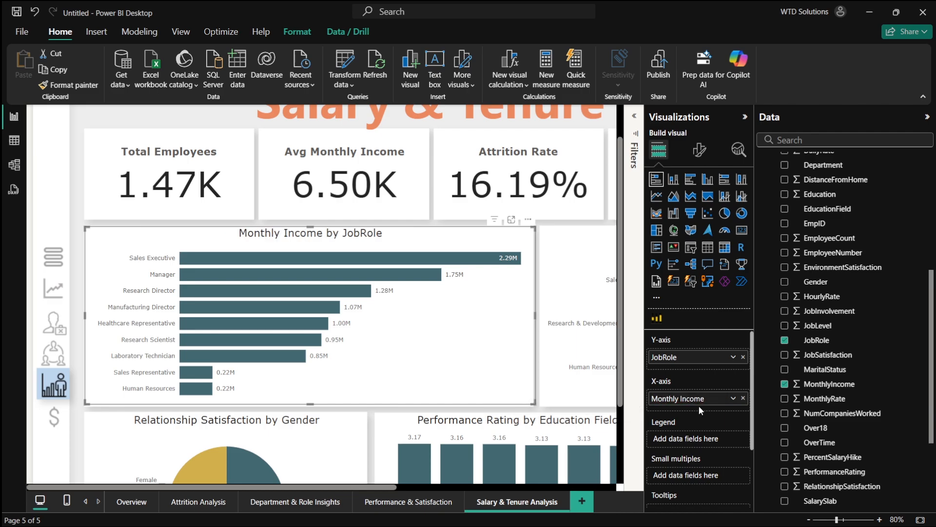
- Remove the Department and EnvironmentSatisfaction fields from the second bar chart
scroll(525, 342, "right", 5)
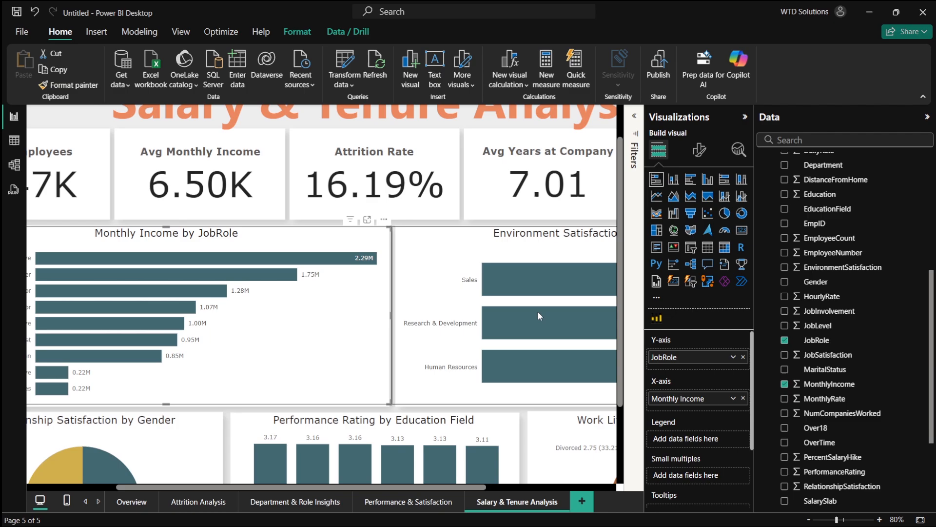
left_click(479, 253)
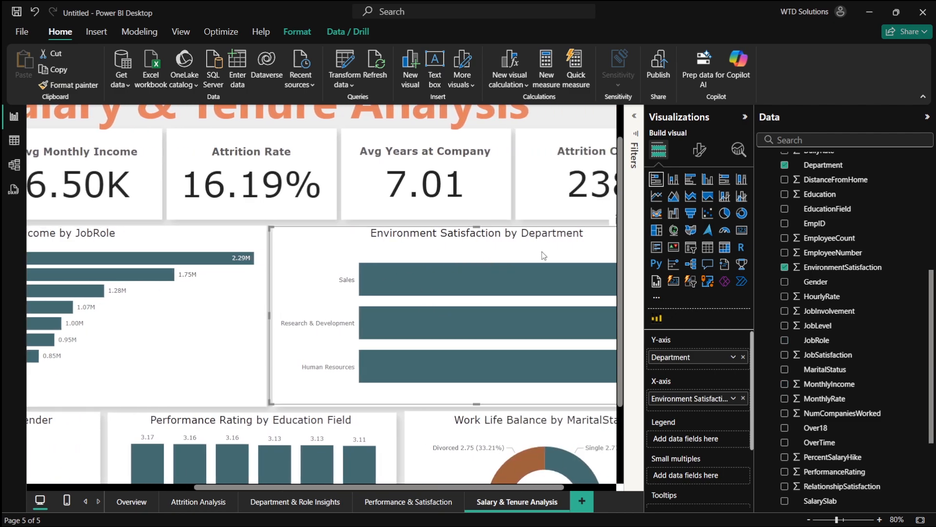
key("alt+Tab")
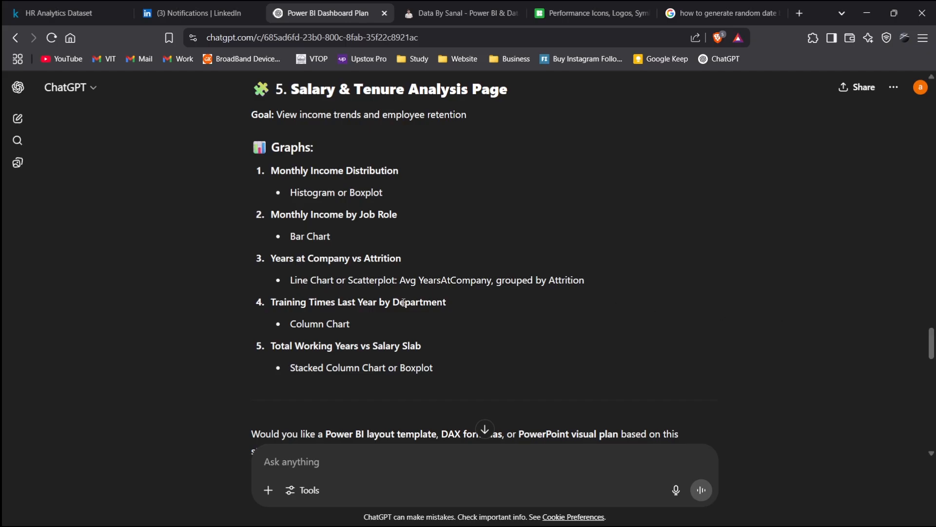
key("alt+Tab")
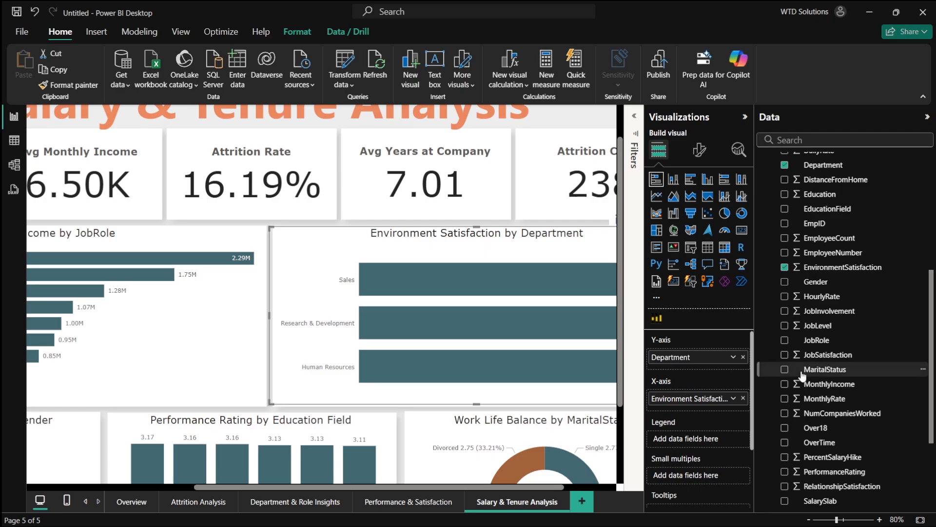
scroll(804, 371, "down", 5)
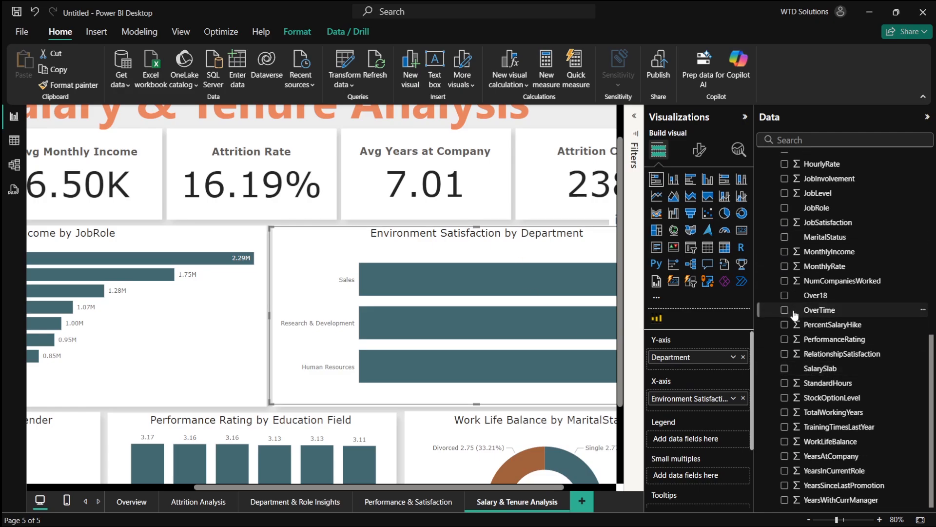
scroll(804, 317, "up", 3)
left_click(785, 257)
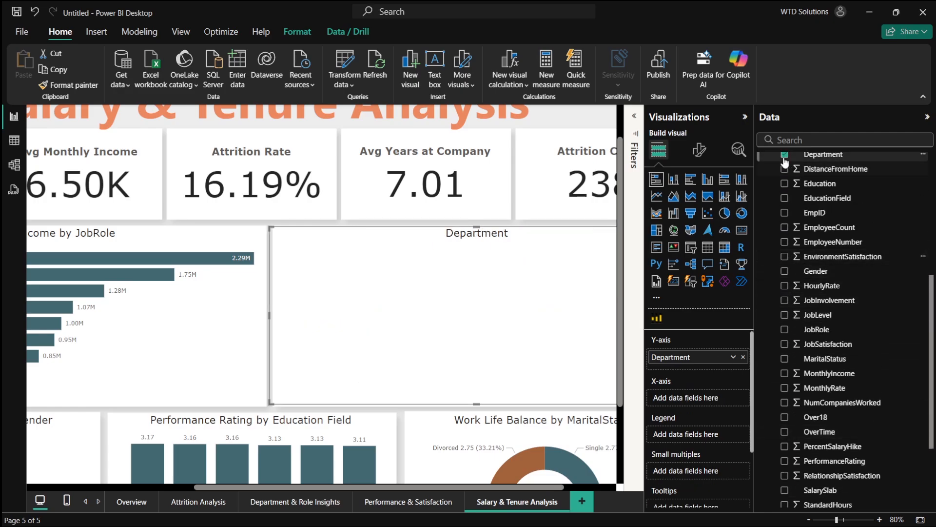
left_click(785, 155)
- Populate the chart with SalarySlab on the Y-axis and TotalWorkingYears on the X-axis
scroll(839, 364, "down", 3)
scroll(837, 364, "down", 4)
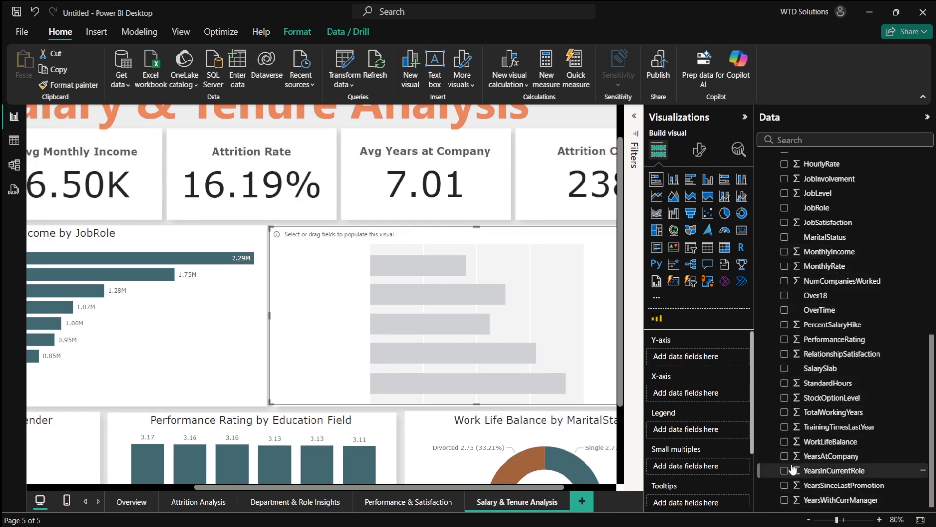
scroll(786, 369, "up", 1)
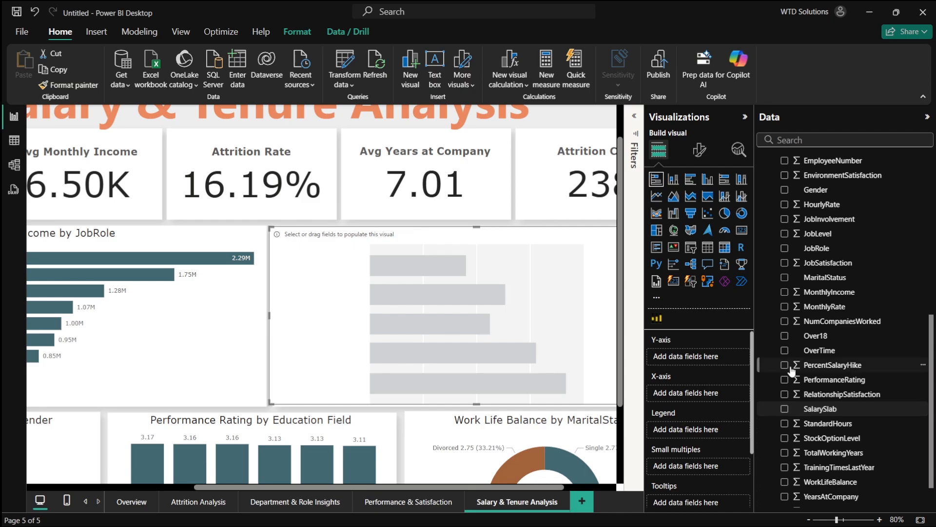
left_click(785, 409)
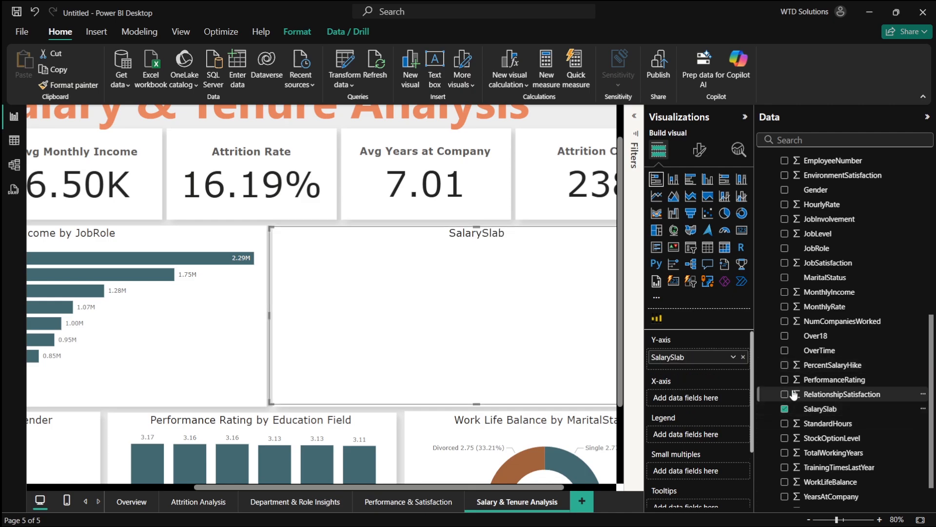
left_click(785, 453)
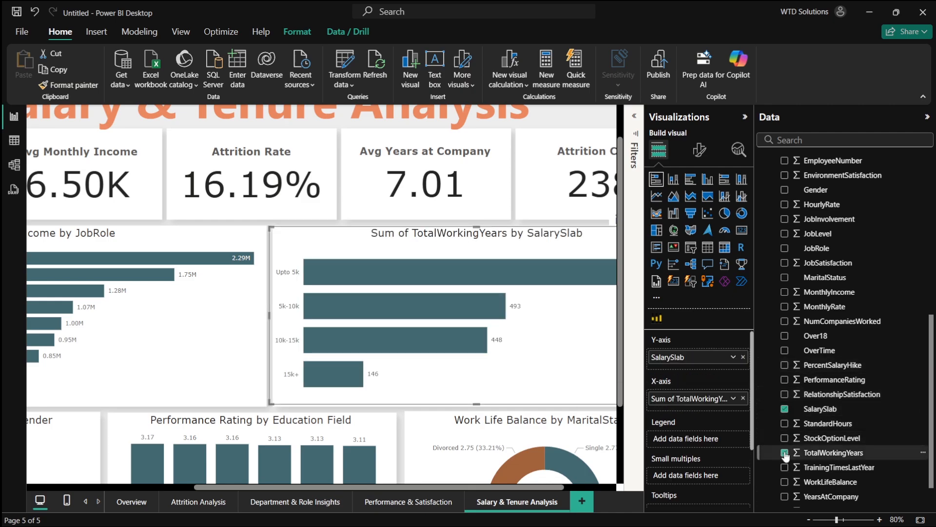
- Rename the chart's TotalWorkingYears field to Total Working Years
scroll(520, 297, "right", 2)
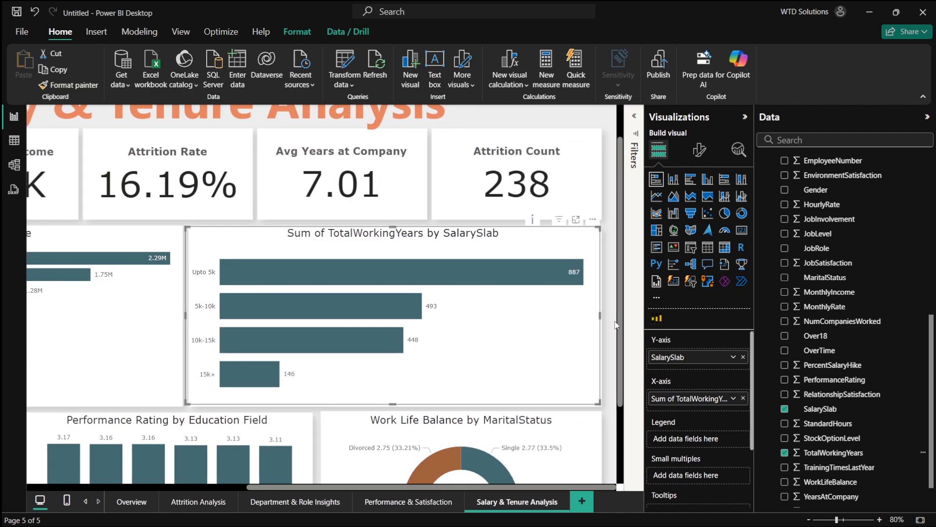
double_click(672, 397)
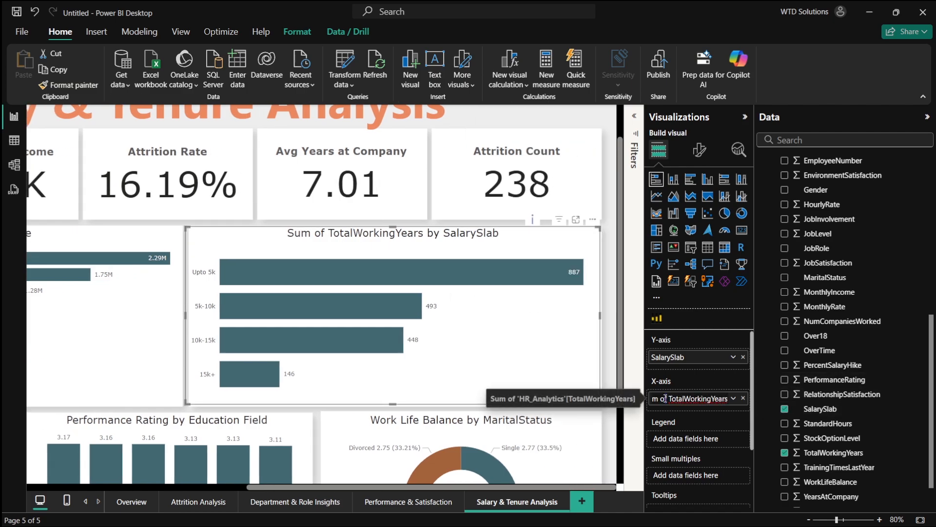
key("Home")
key("Delete")
key("Delete")
key("Delete")
key("Delete")
key("Delete")
key("Delete")
key("Delete")
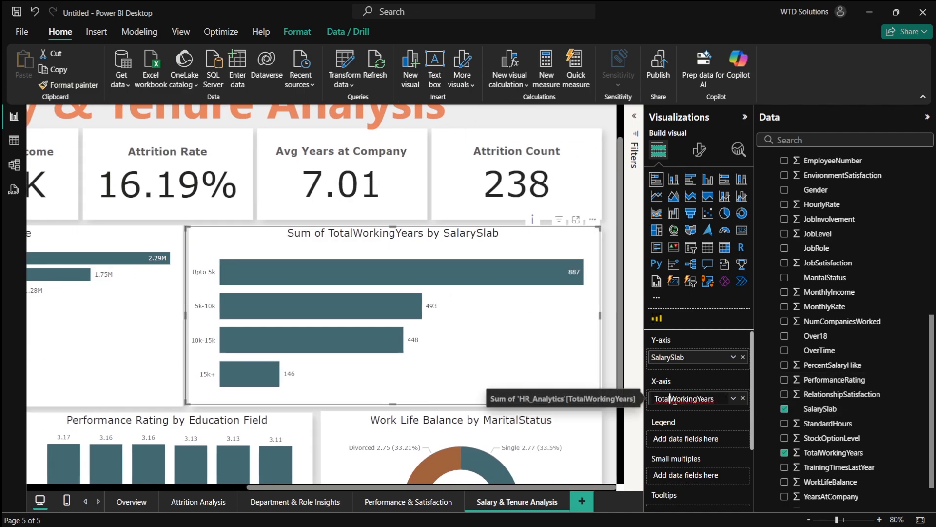
key("Return")
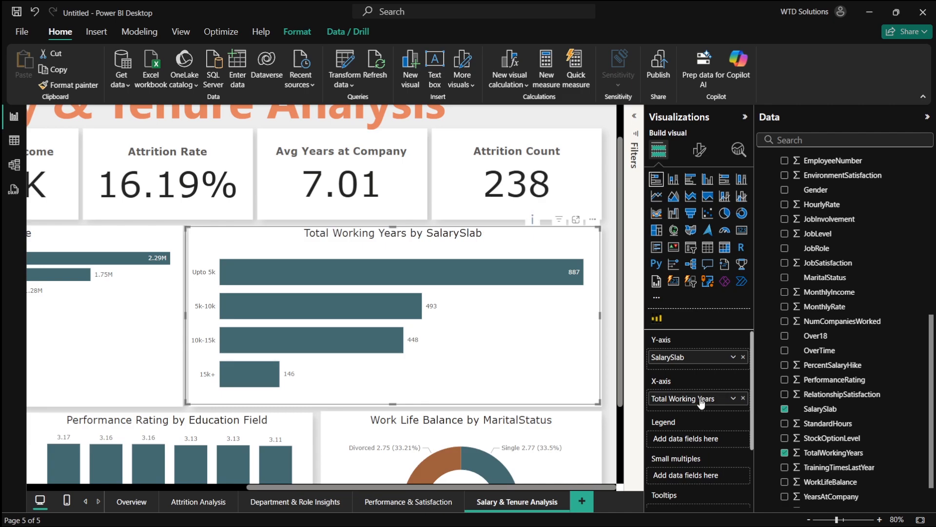
- Convert the SalarySlab chart to a donut chart and open its detail label options
left_click(742, 213)
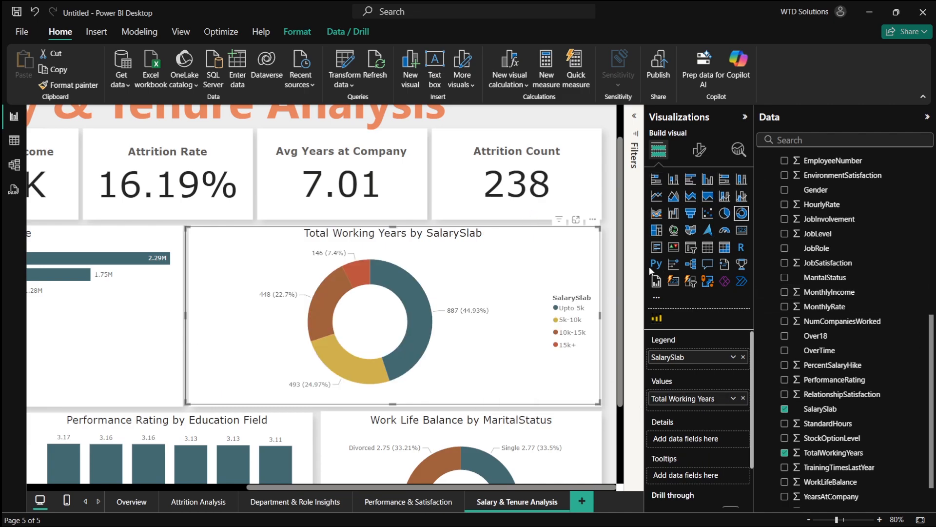
left_click(701, 152)
left_click(689, 285)
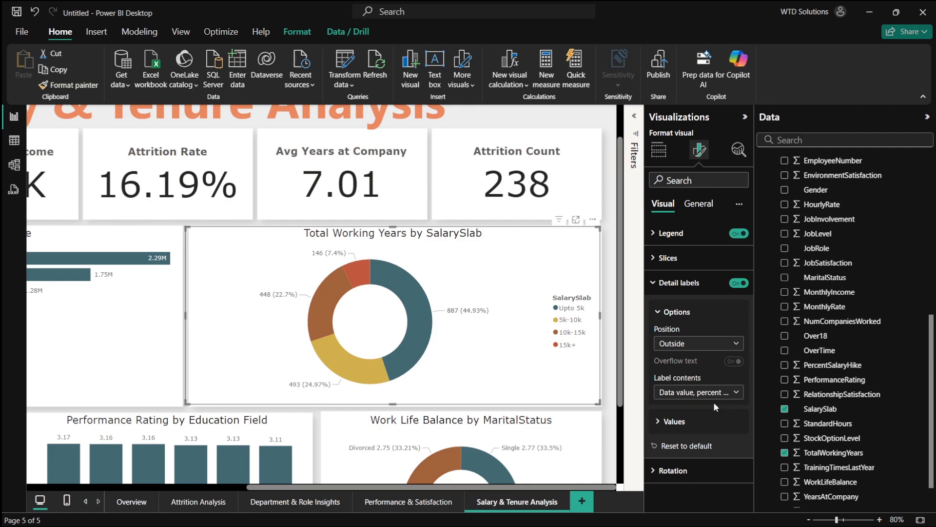
- Set the donut's label contents to All detail labels and turn off its legend
left_click(713, 393)
left_click(680, 494)
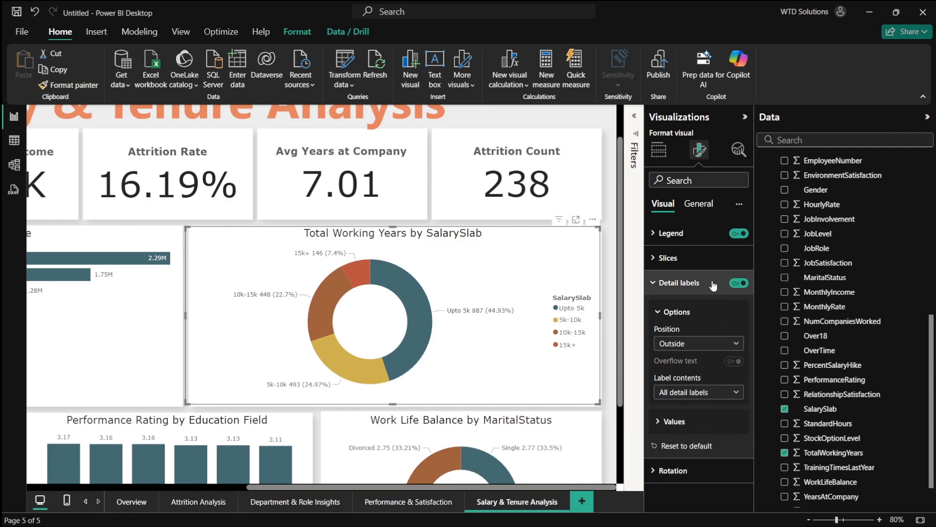
left_click(739, 234)
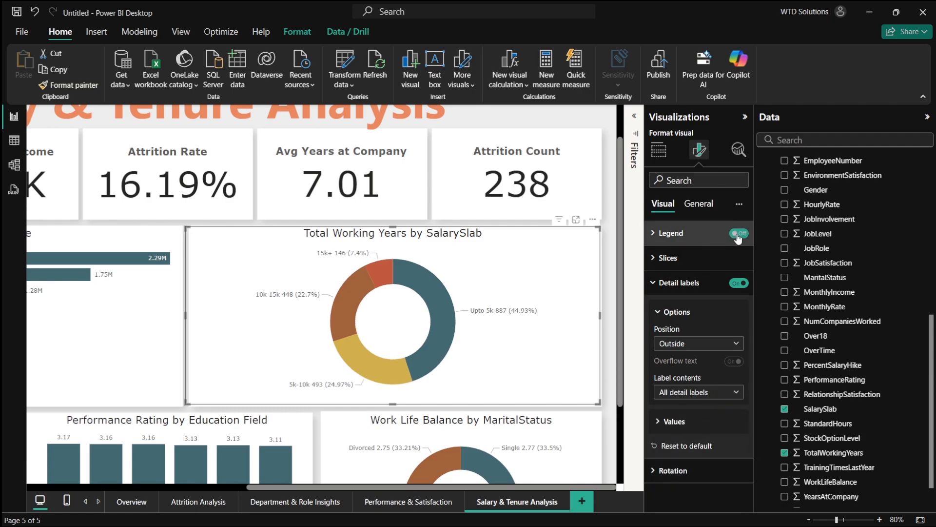
- Try Data value, percent of total as the donut's label contents, then restore All detail labels
scroll(558, 316, "down", 3)
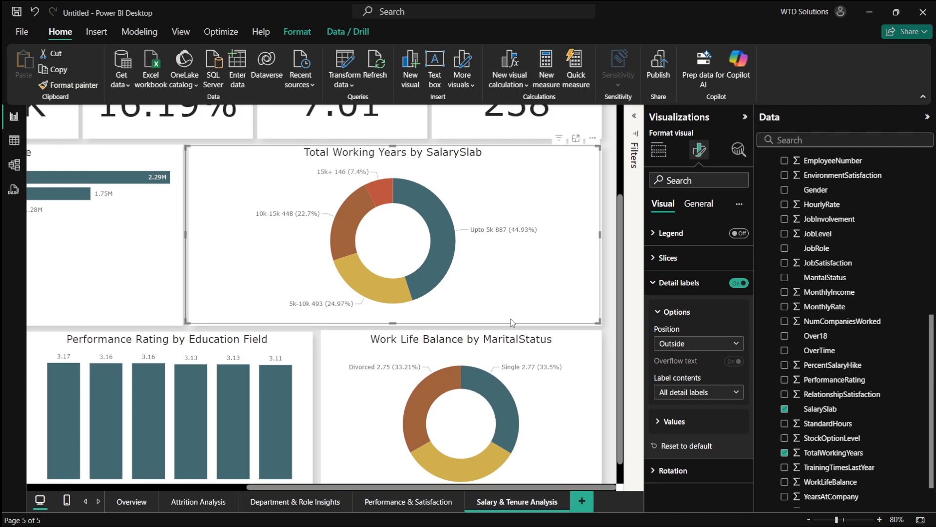
left_click(709, 397)
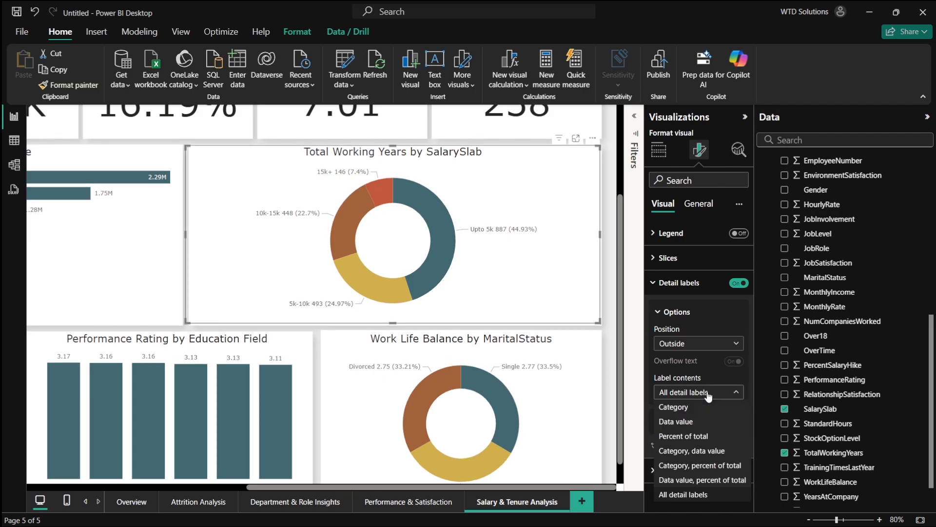
left_click(725, 481)
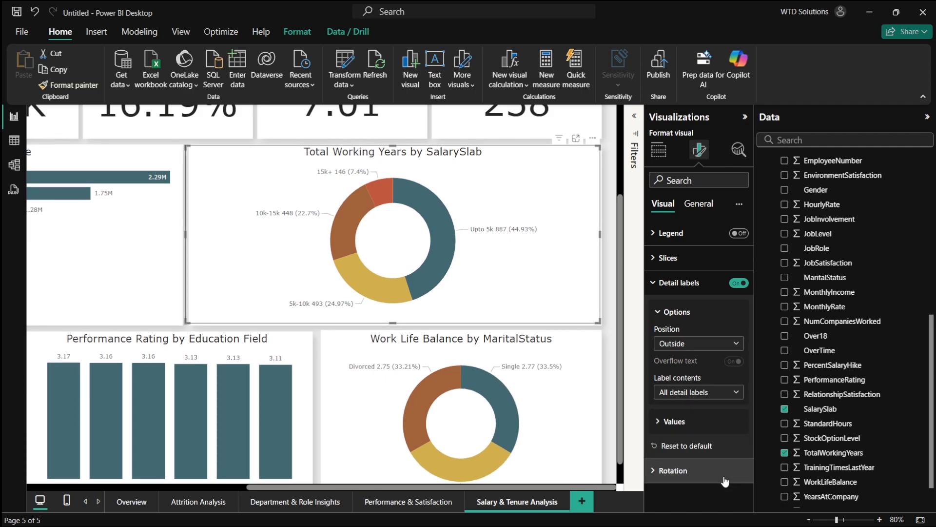
left_click(704, 396)
left_click(693, 495)
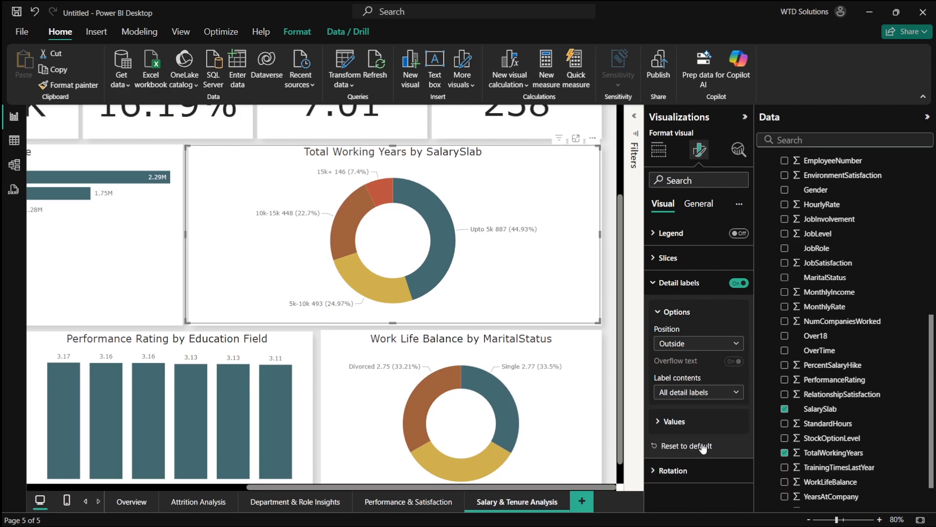
- Switch to the browser and review the plan's Training Times Last Year by Department chart
key("alt+Tab")
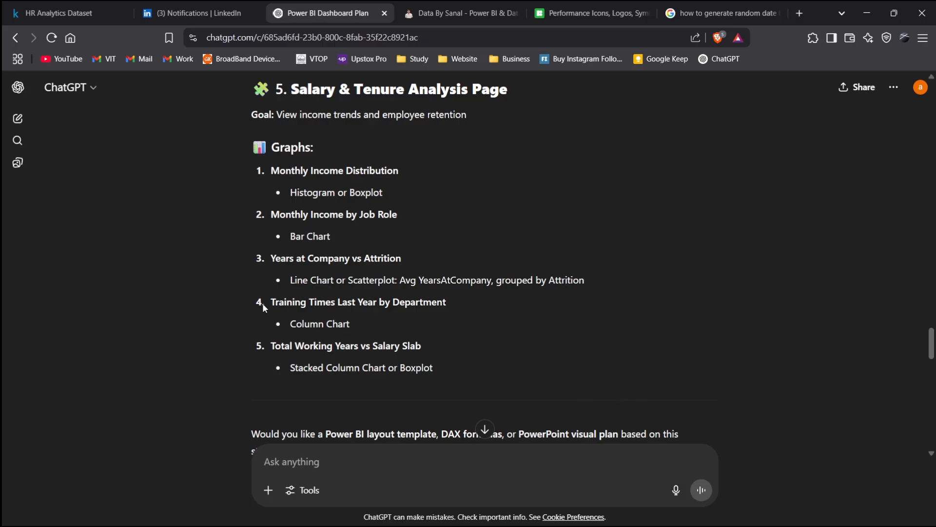
left_click_drag(268, 301, 468, 302)
key("alt+Tab")
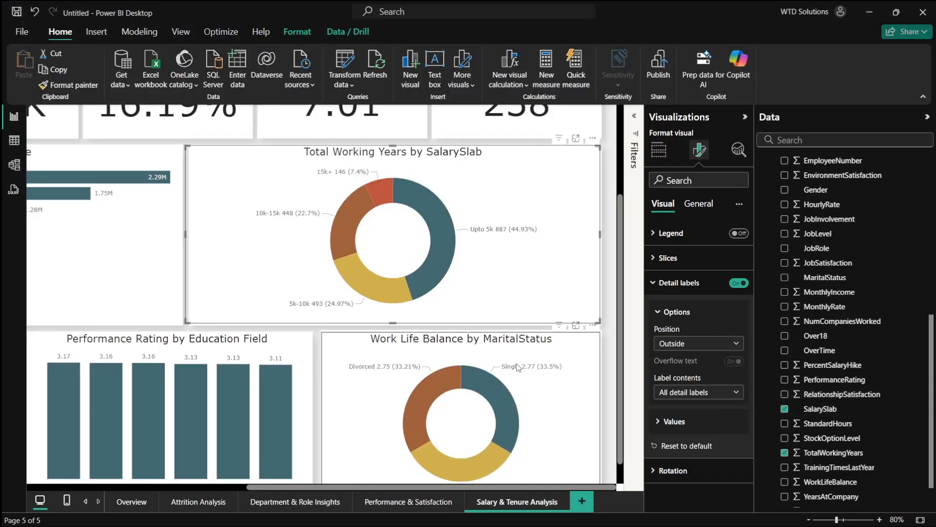
- Change the Work Life Balance donut to show TrainingTimesLastYear by Department, removing WorkLifeBalance and MaritalStatus
scroll(812, 375, "down", 2)
left_click(784, 440)
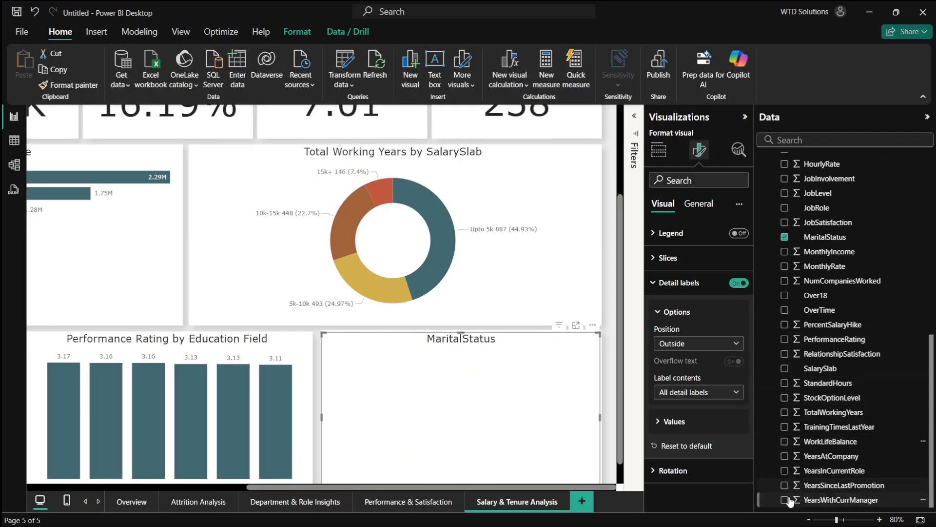
left_click(785, 427)
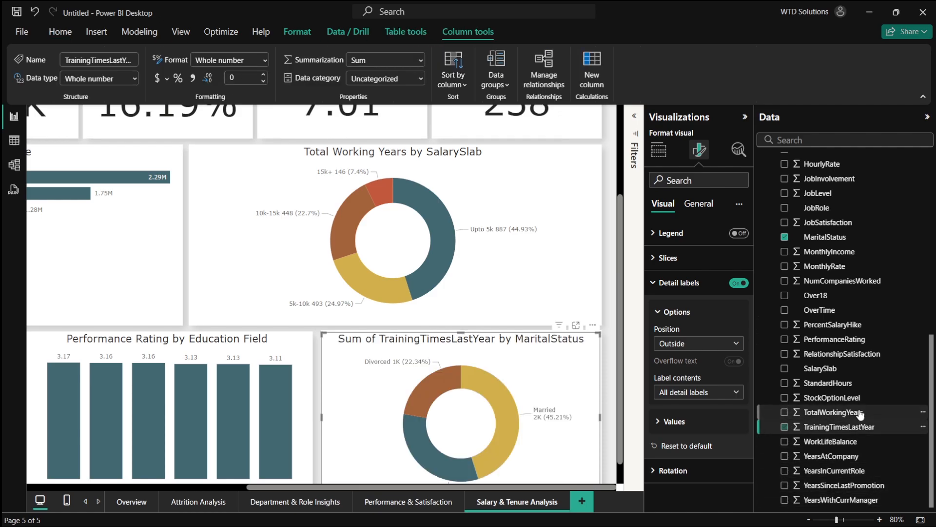
scroll(855, 401, "up", 3)
scroll(855, 401, "up", 3)
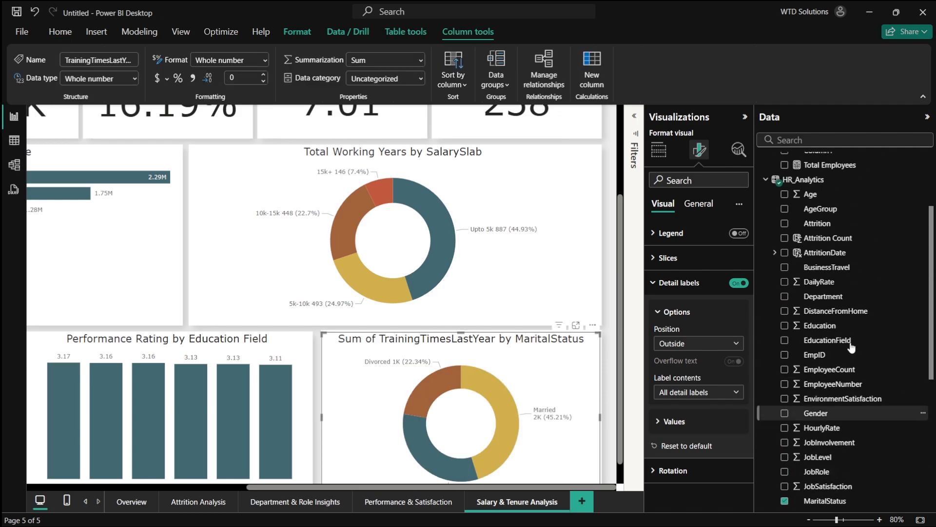
left_click(785, 296)
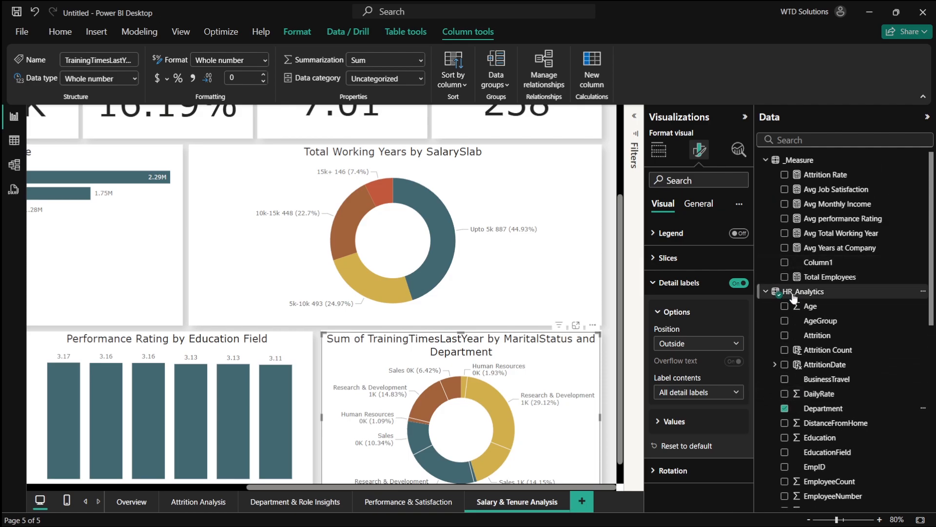
scroll(795, 297, "down", 3)
left_click(784, 328)
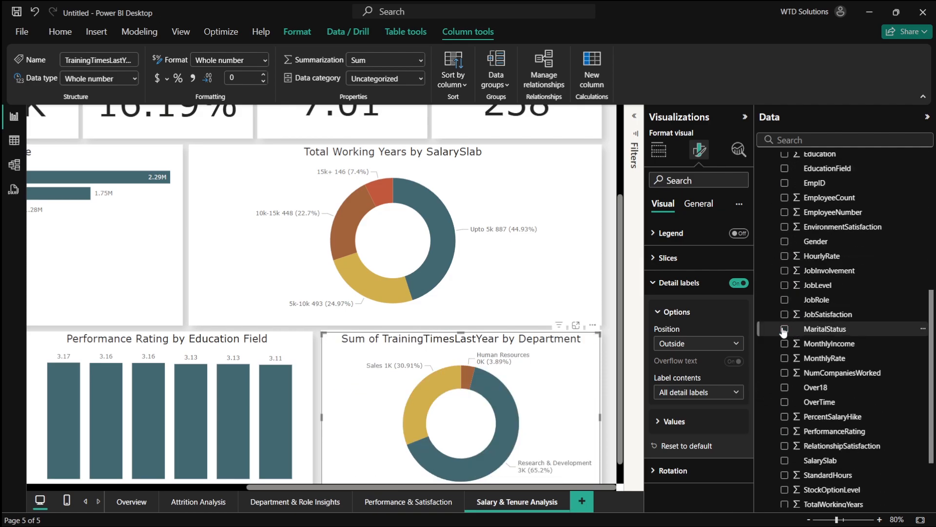
- Rename the donut's TrainingTimesLastYear value field to Training Times Last Year
scroll(564, 373, "down", 1)
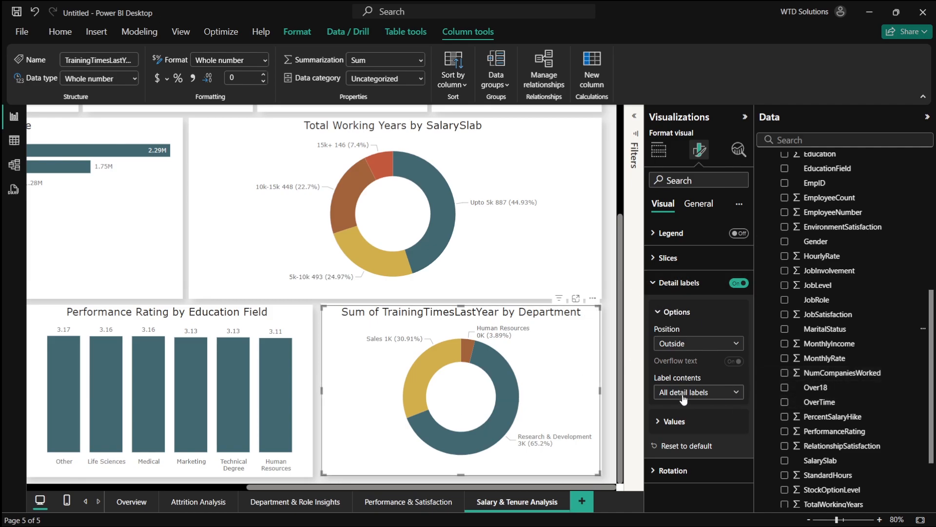
left_click(658, 149)
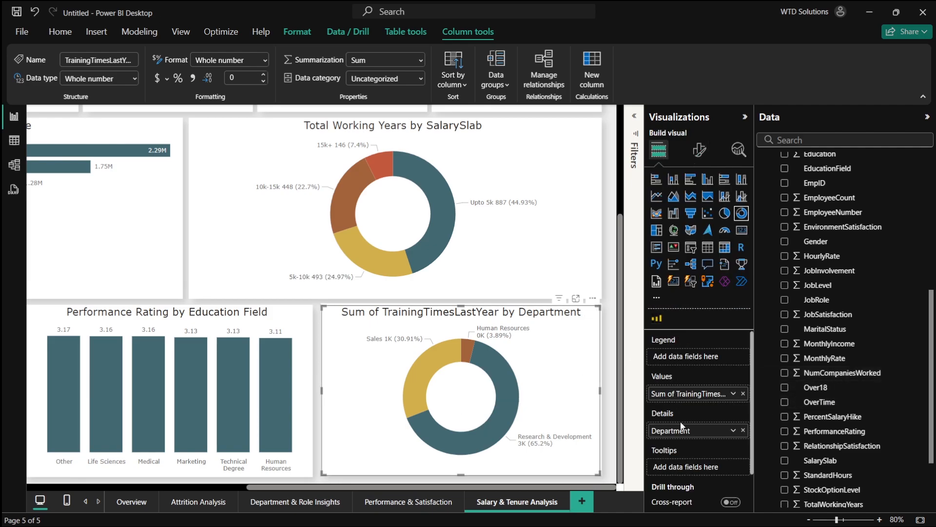
double_click(676, 394)
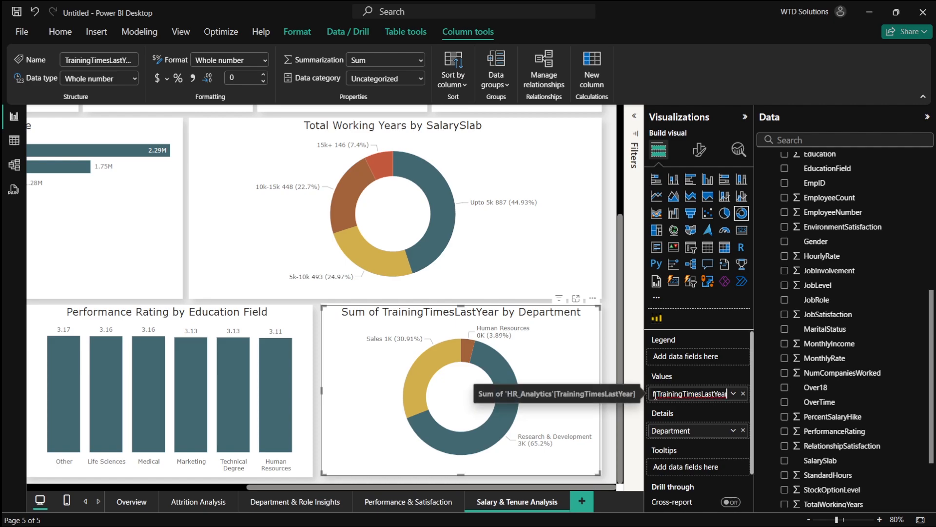
left_click_drag(655, 394, 620, 396)
key("BackSpace")
left_click(679, 394)
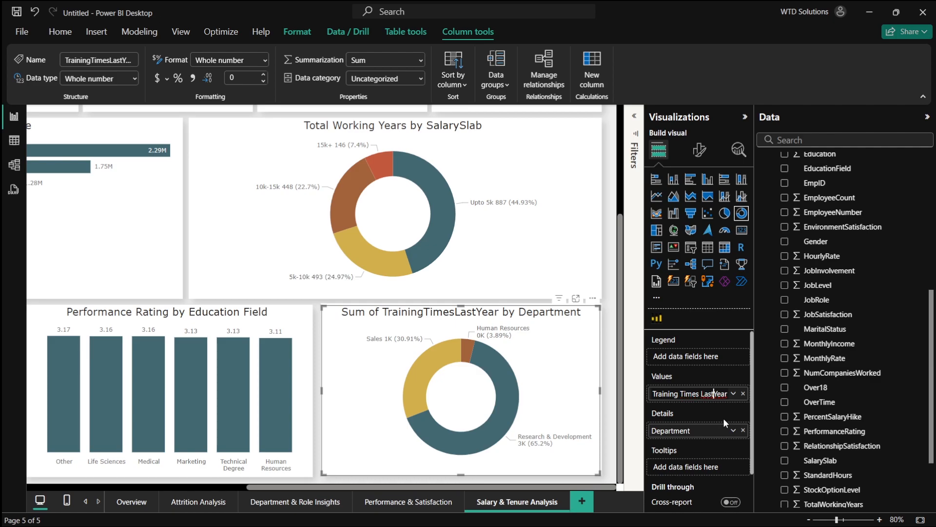
key("Return")
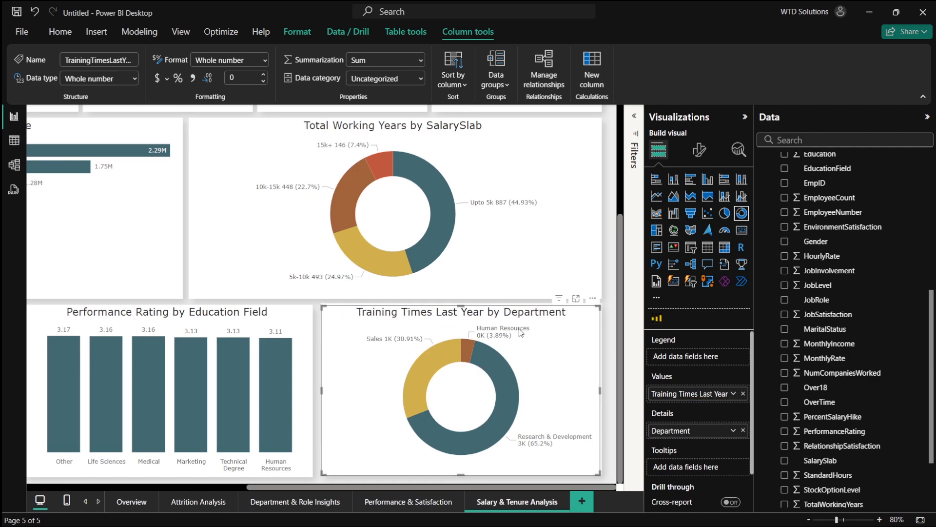
- Review the plan's Years at Company vs Attrition chart in the browser
scroll(522, 326, "left", 5)
scroll(520, 323, "left", 2)
key("alt+Tab")
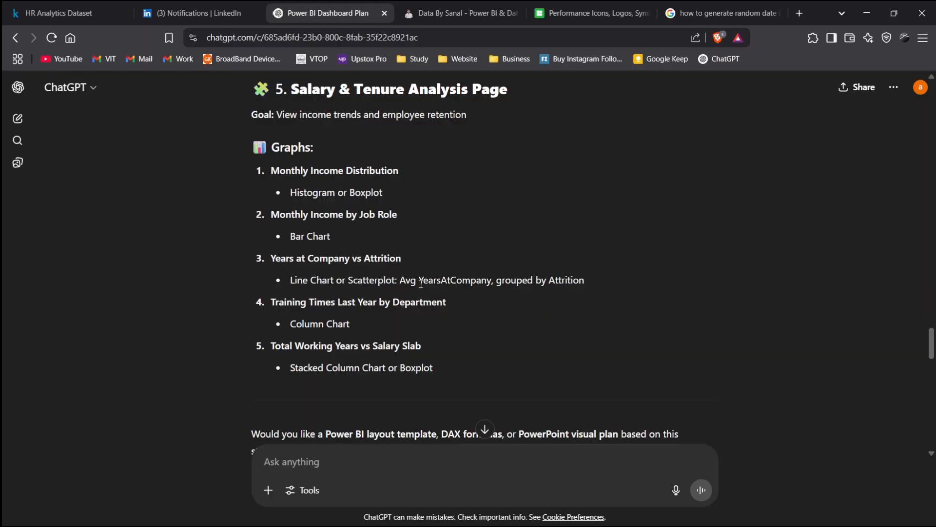
left_click_drag(272, 259, 434, 252)
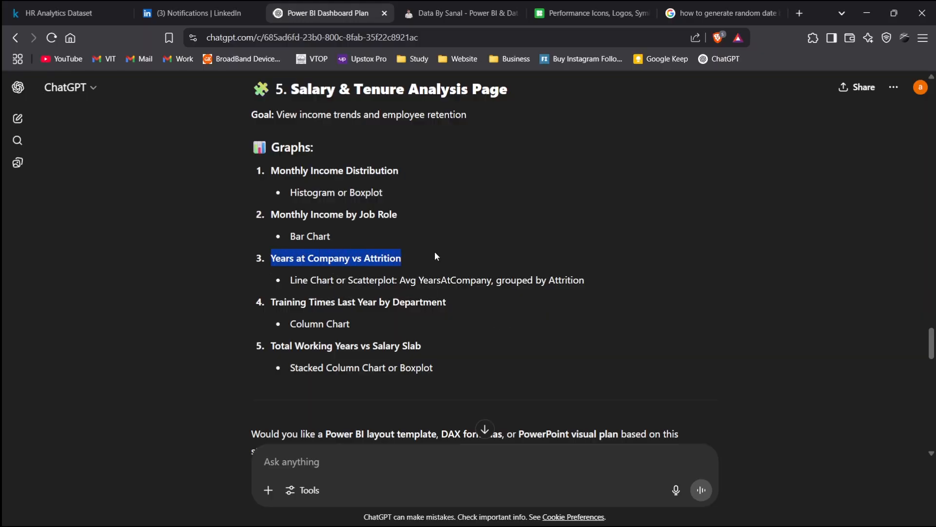
key("alt+Tab")
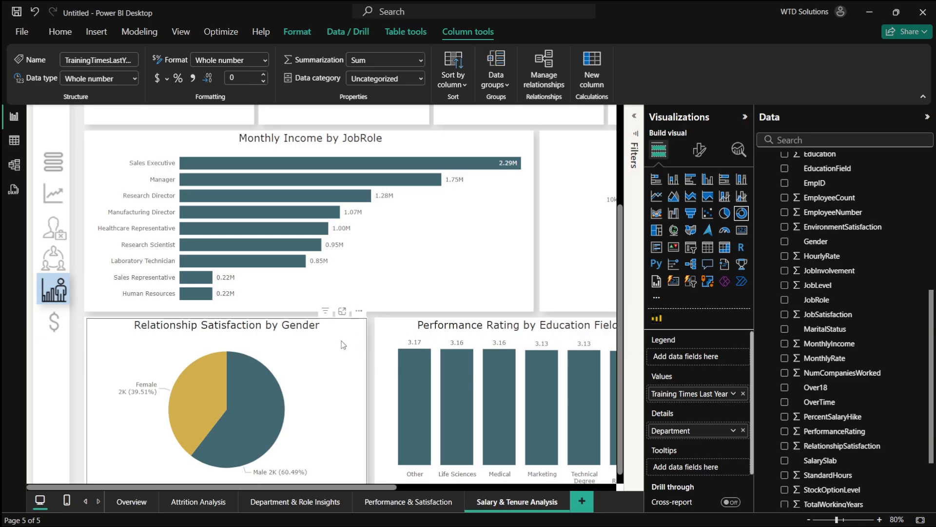
- Repurpose the Performance Rating by Education Field chart to show YearsAtCompany, removing PerformanceRating and EducationField
left_click(472, 333)
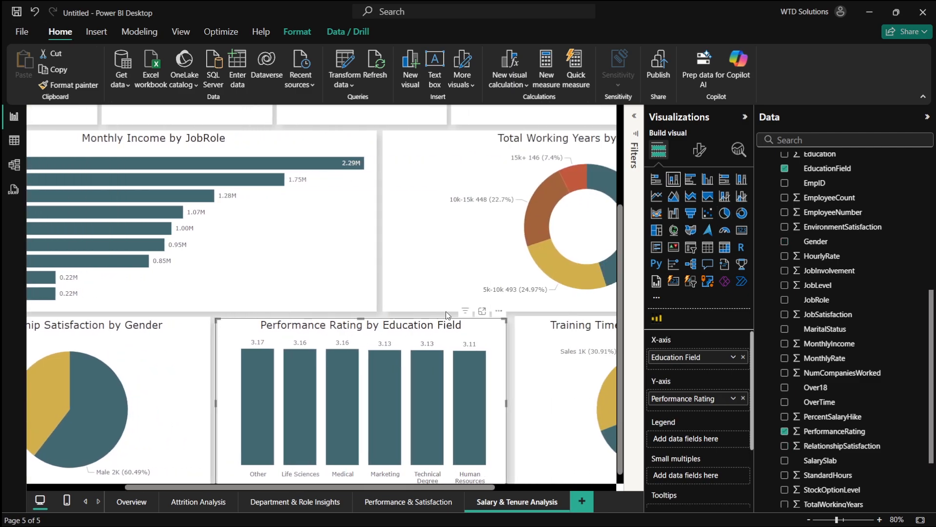
scroll(487, 300, "right", 3)
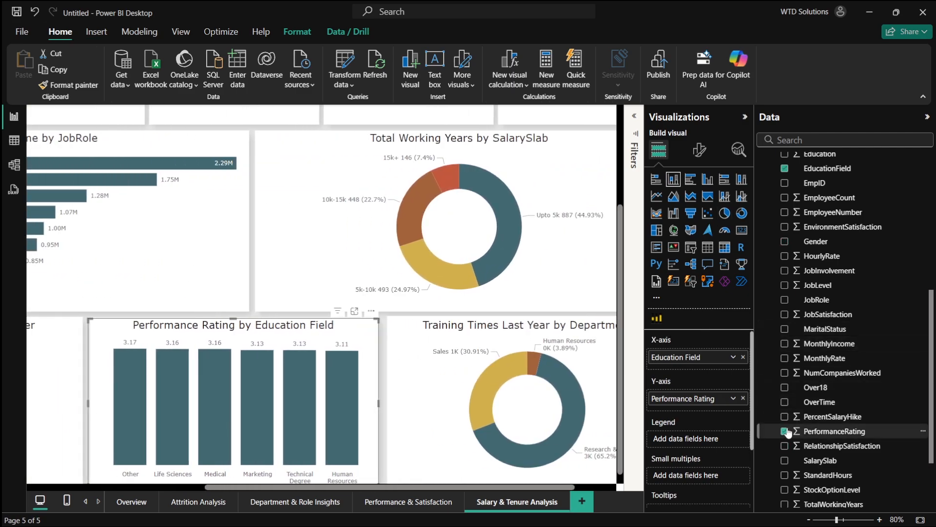
left_click(786, 431)
scroll(787, 432, "down", 2)
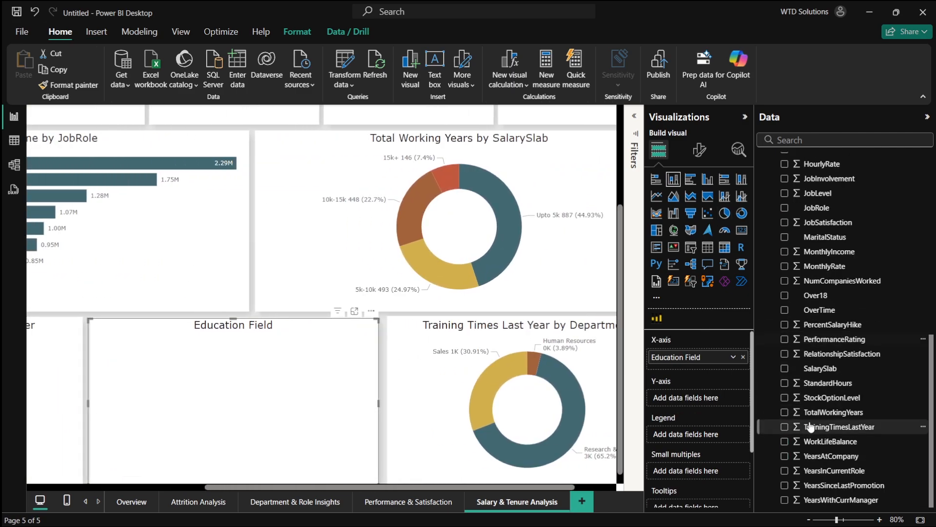
left_click(785, 456)
scroll(816, 439, "up", 7)
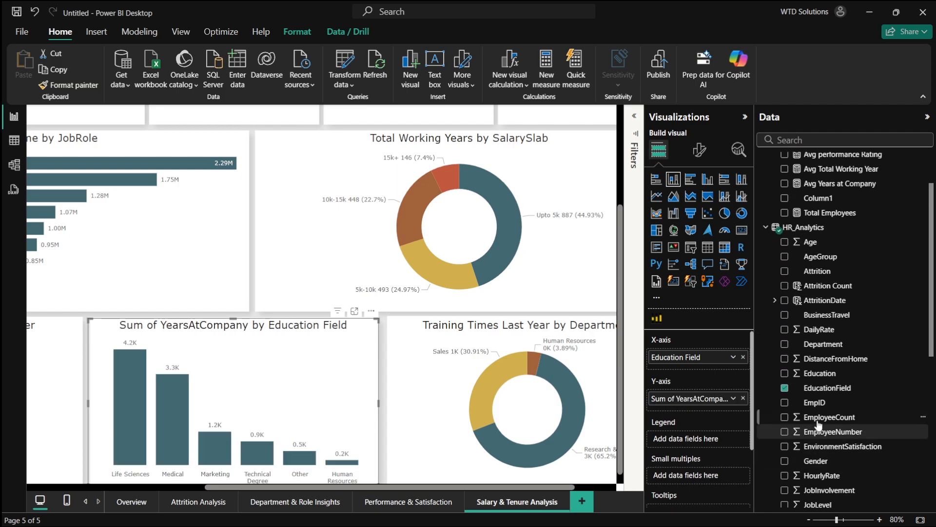
scroll(819, 424, "up", 1)
left_click(785, 406)
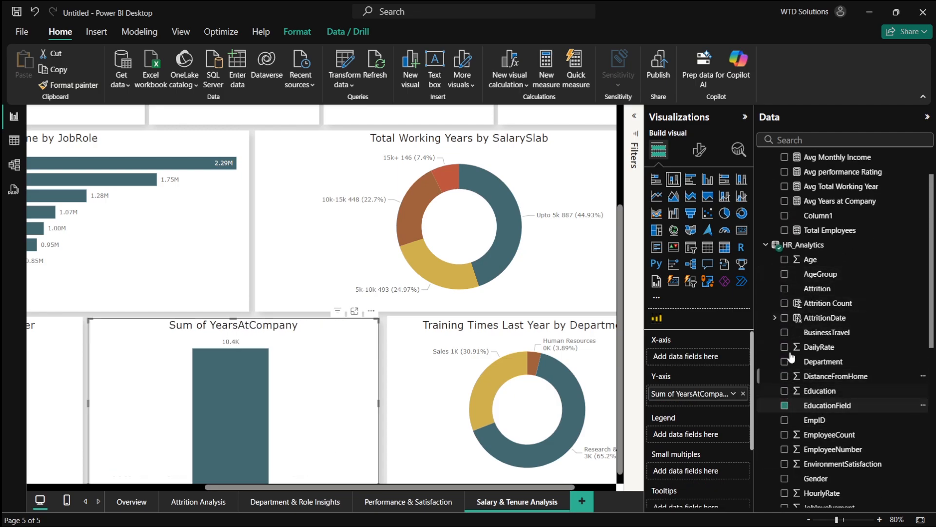
- Try adding Attrition, Attrition Count and Attrition Rate to the YearsAtCompany chart, removing each again
left_click(783, 289)
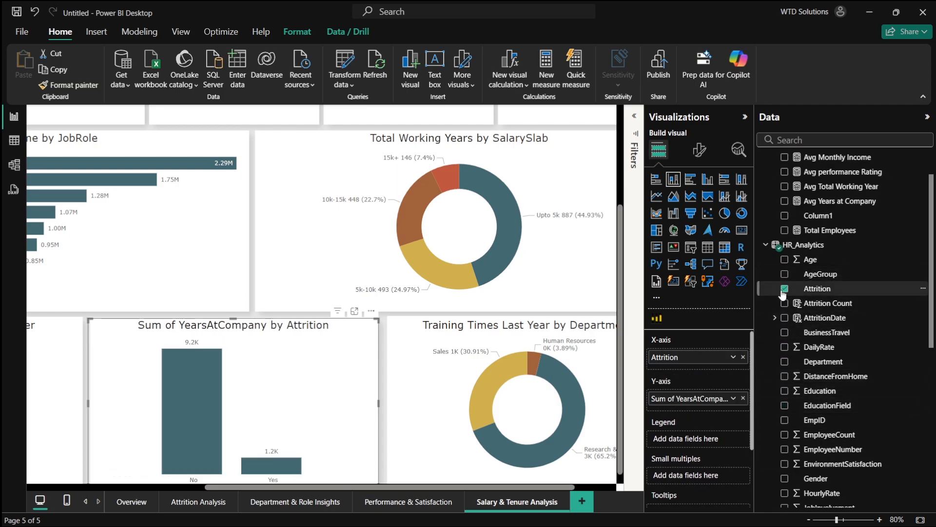
left_click(784, 290)
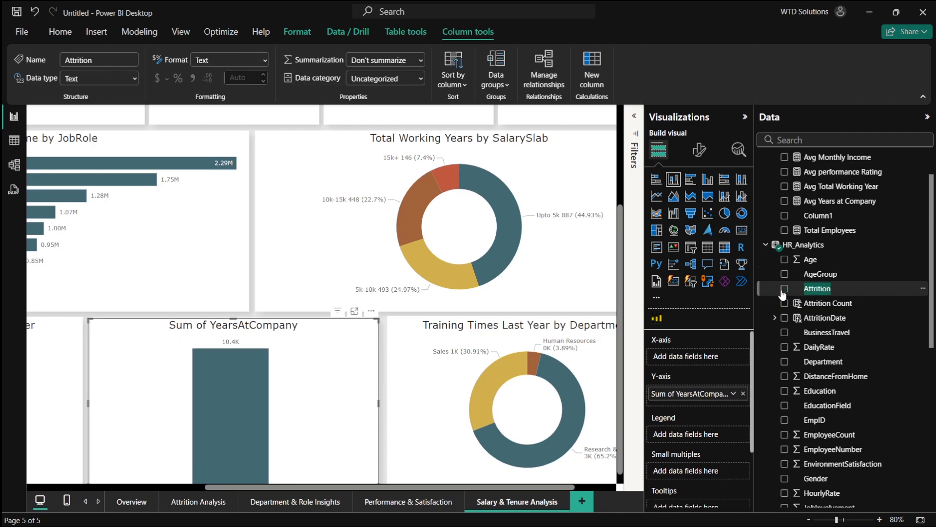
left_click(784, 303)
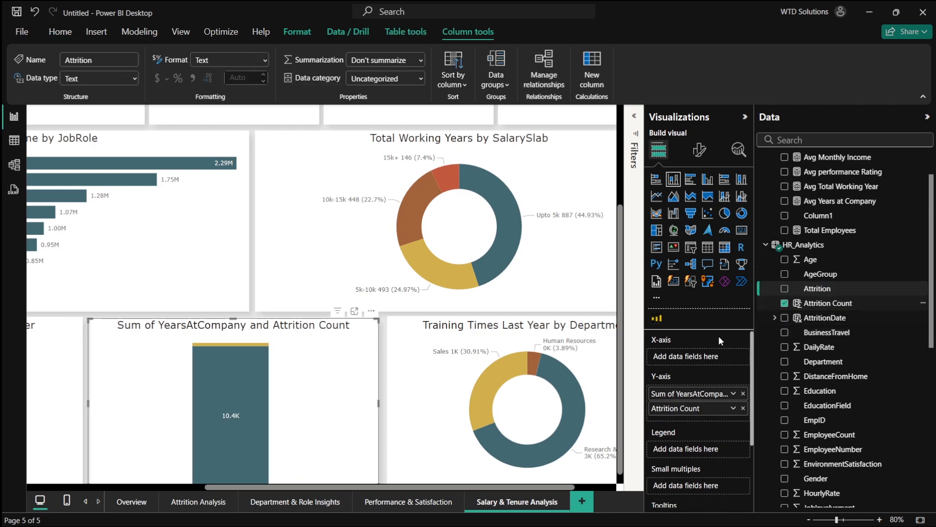
left_click(784, 304)
scroll(811, 245, "up", 2)
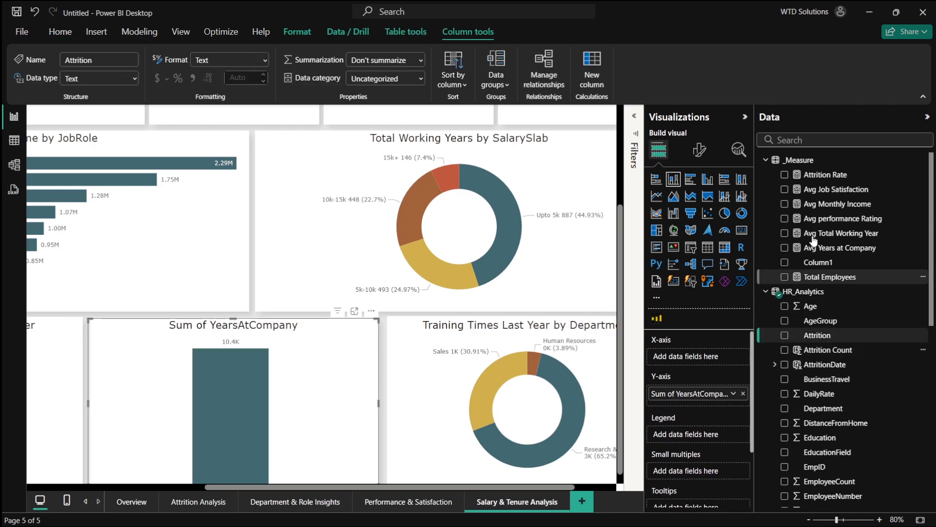
left_click(785, 175)
left_click(785, 176)
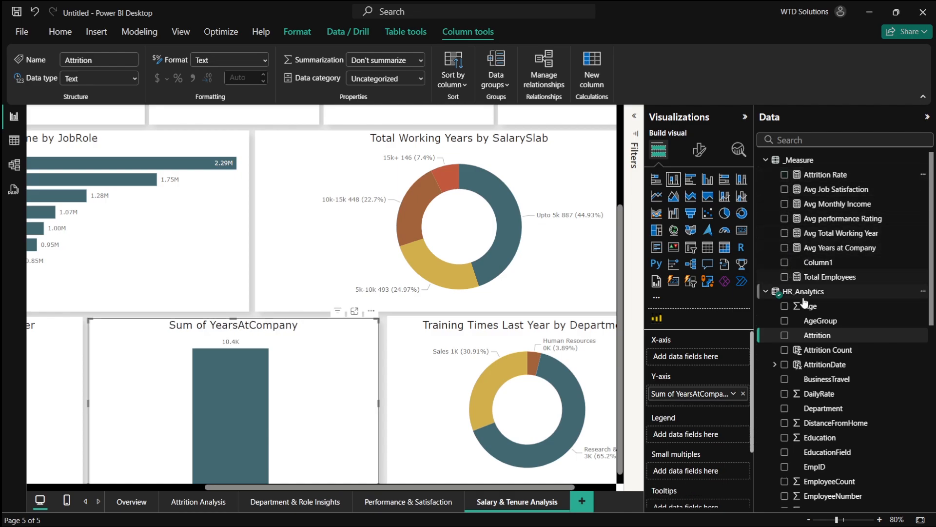
- Rename the chart's YearsAtCompany value field to Years At Company
scroll(807, 414, "down", 2)
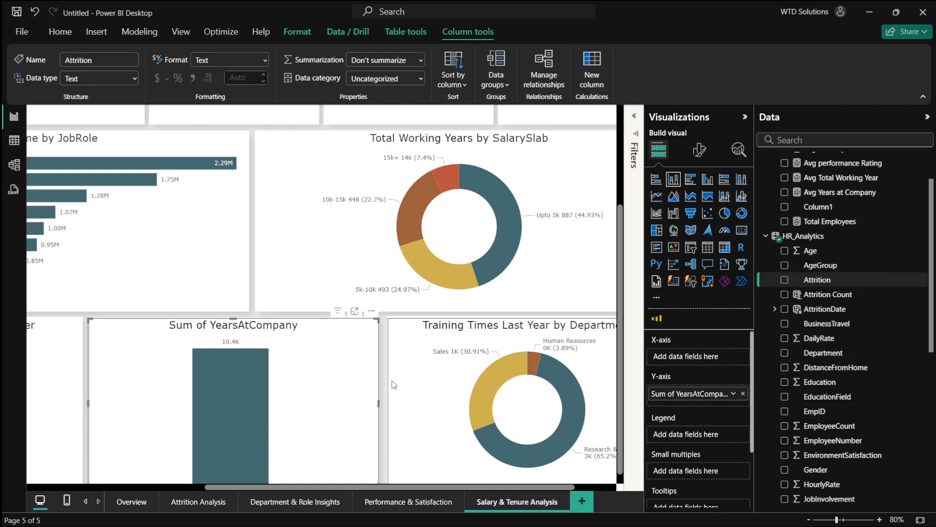
scroll(392, 384, "down", 2)
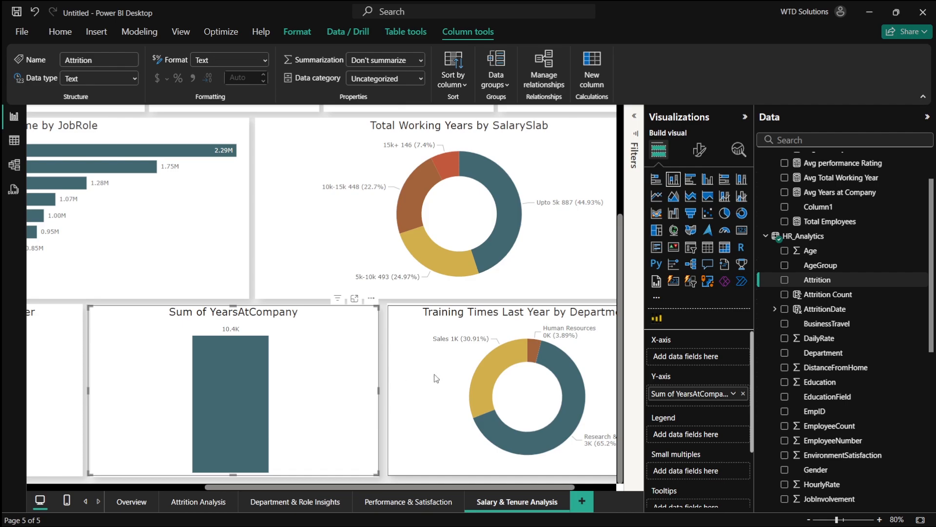
double_click(673, 395)
left_click(681, 394)
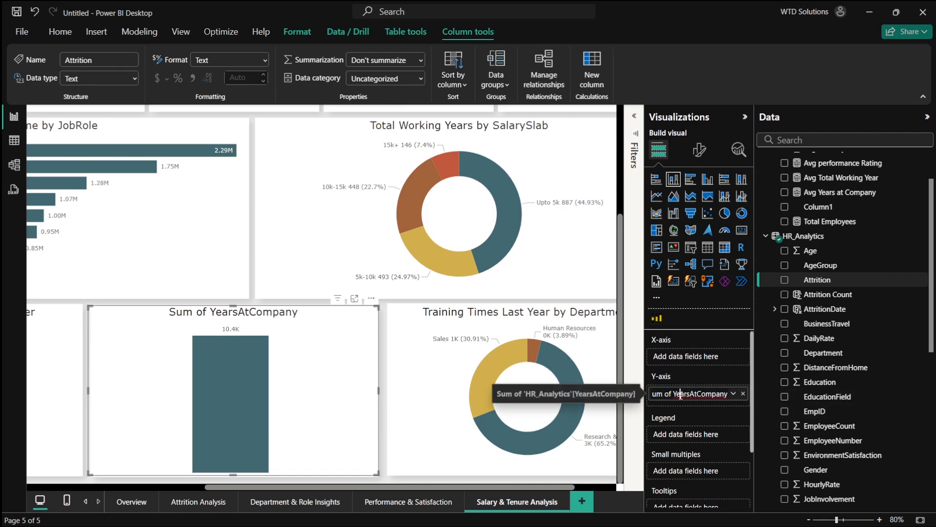
key("shift+Home")
key("BackSpace")
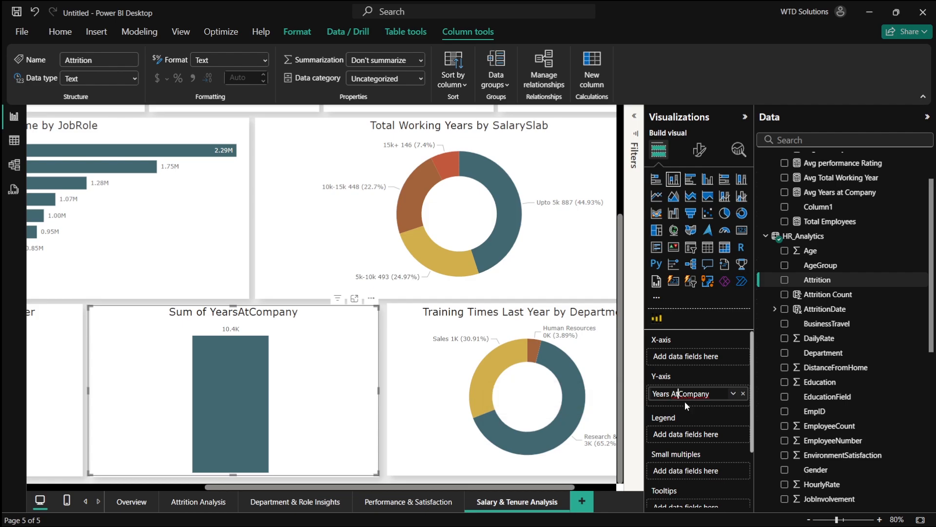
key("Return")
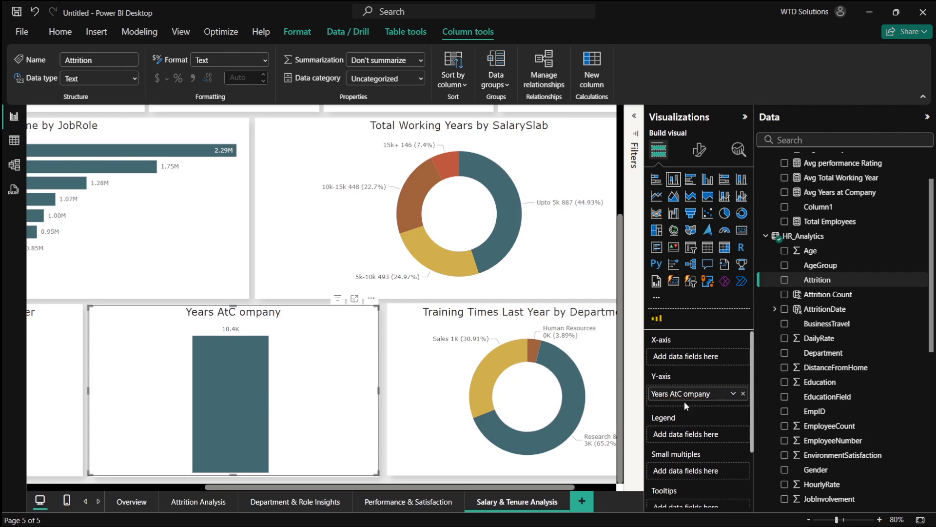
double_click(683, 395)
key("BackSpace")
key("Return")
- Recheck the plan in the browser and convert the Years At Company chart to a line chart
key("alt+Tab")
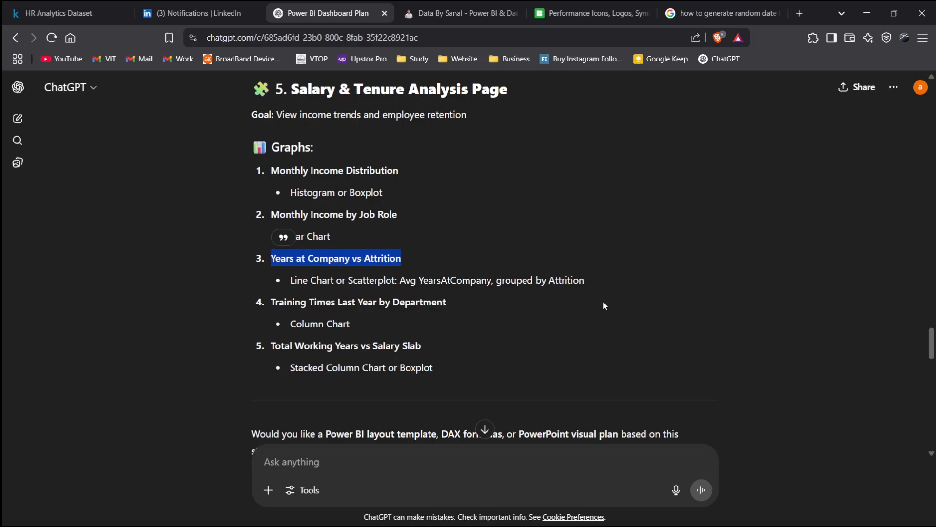
key("alt+Tab")
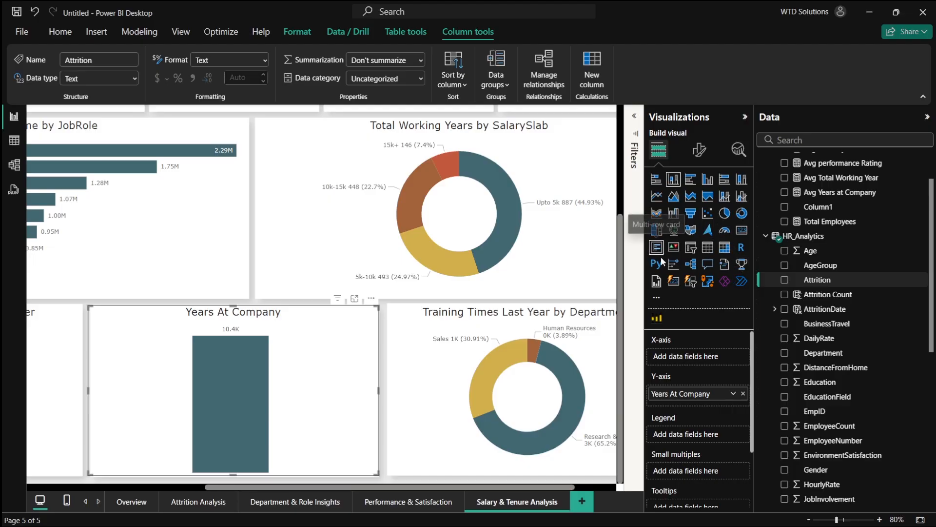
left_click(657, 196)
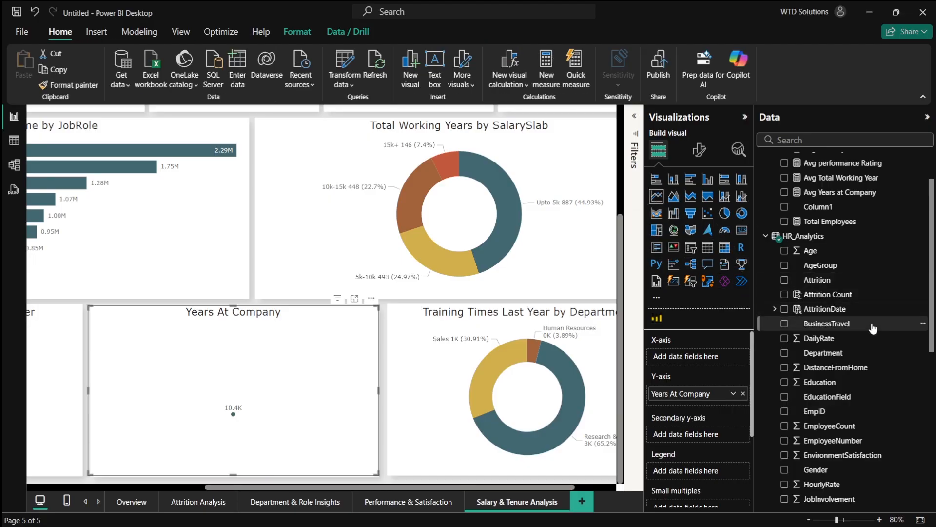
- Put AttritionDate's Month level on the line chart's x-axis
left_click(785, 294)
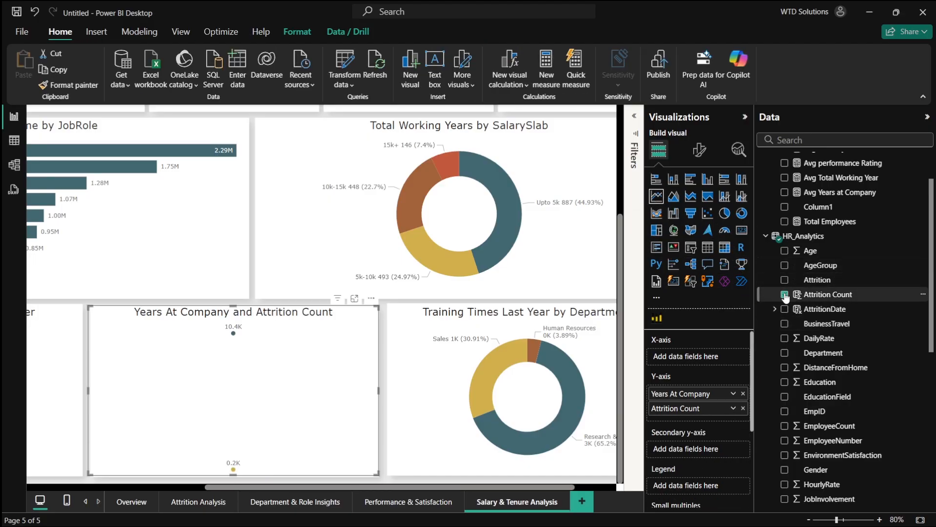
left_click(785, 295)
left_click(775, 309)
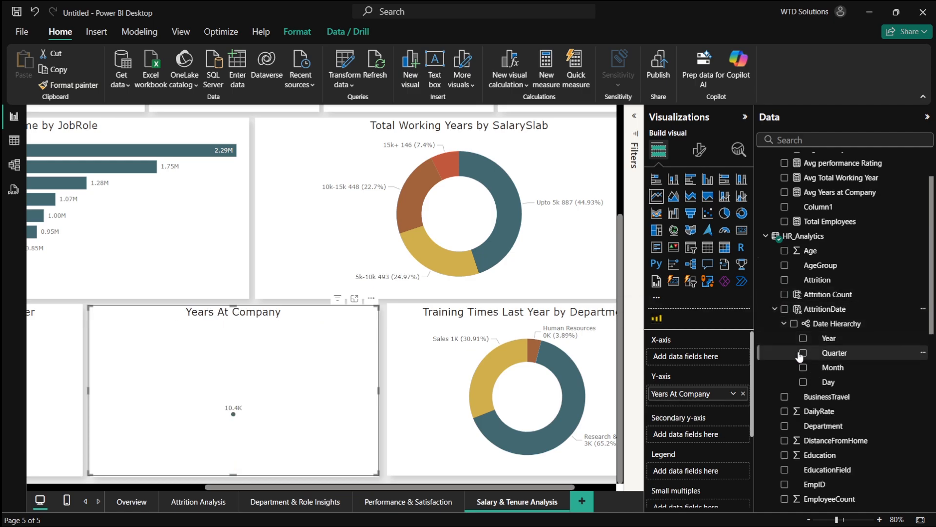
left_click(803, 367)
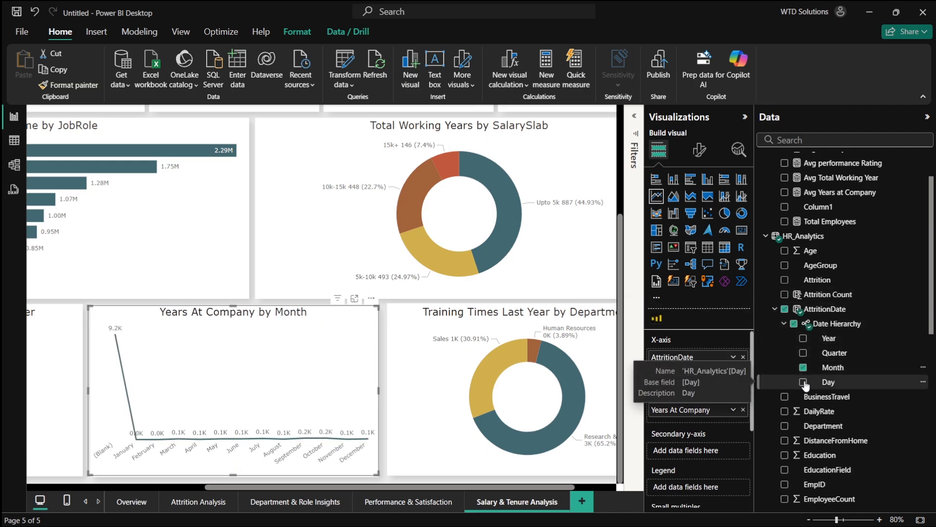
left_click(803, 383)
left_click(803, 382)
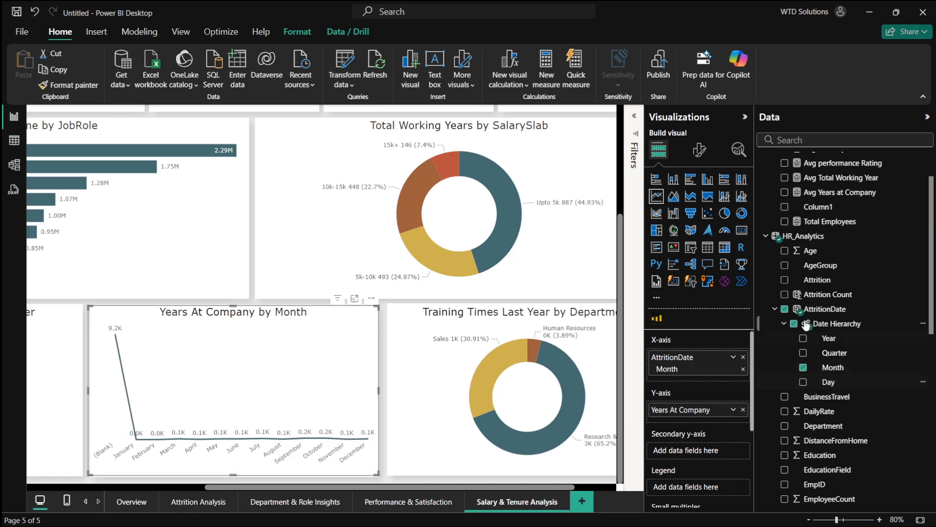
- Try adding Attrition Count to the line chart and remove it again
left_click(784, 295)
left_click(784, 294)
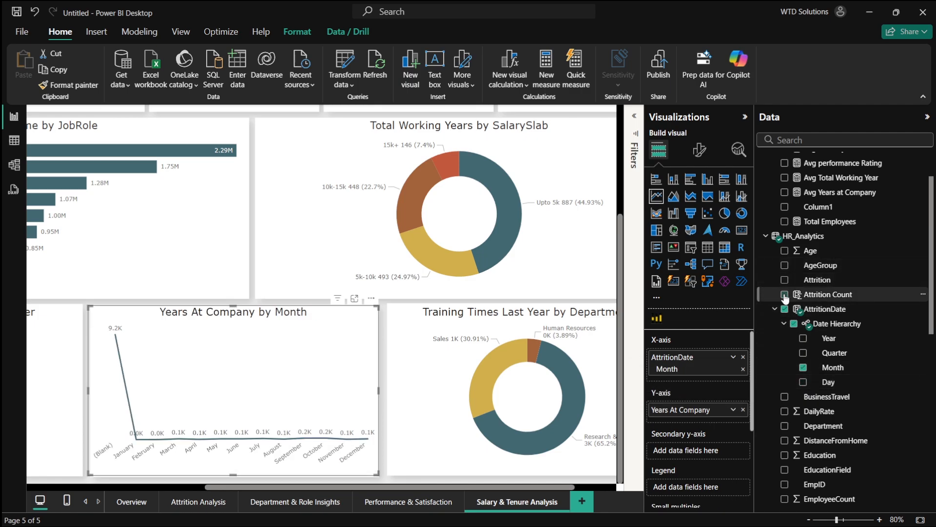
left_click(784, 294)
left_click(784, 295)
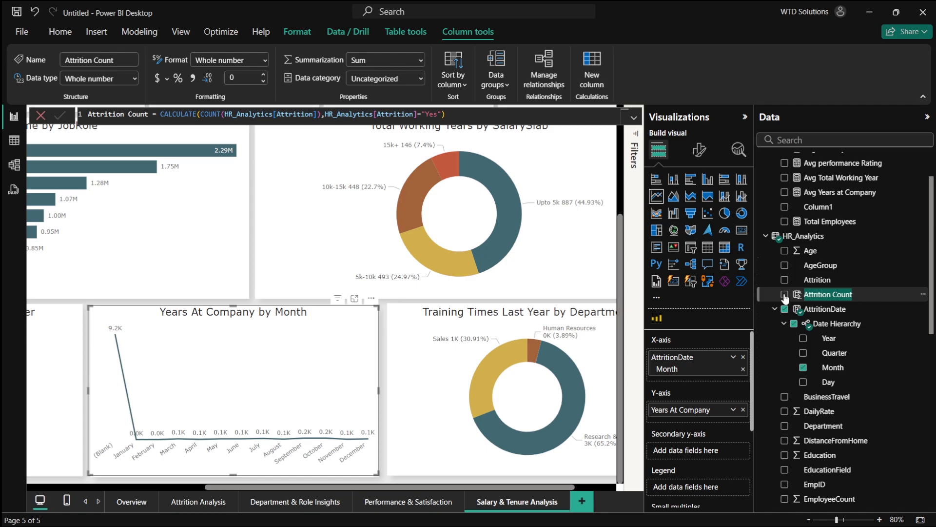
- Remove the Month date level from the line chart's x-axis
left_click(791, 323)
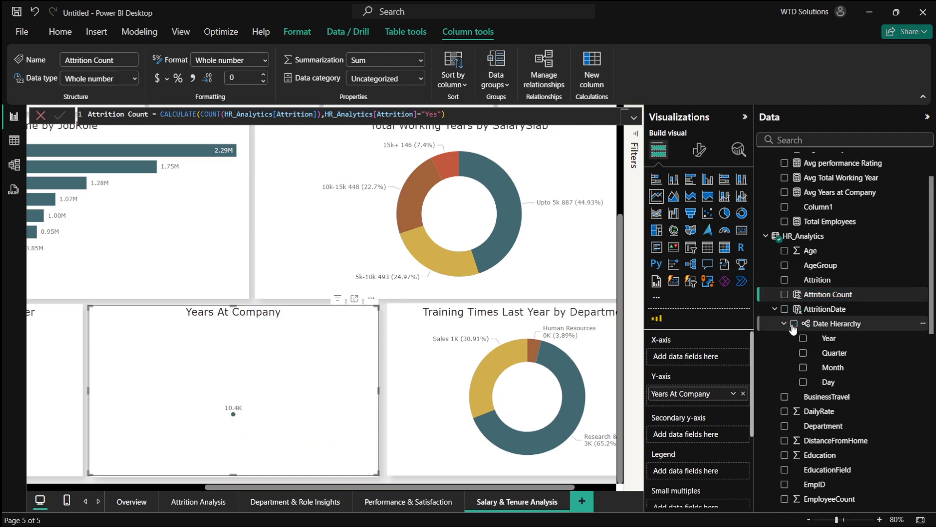
scroll(794, 329, "down", 10)
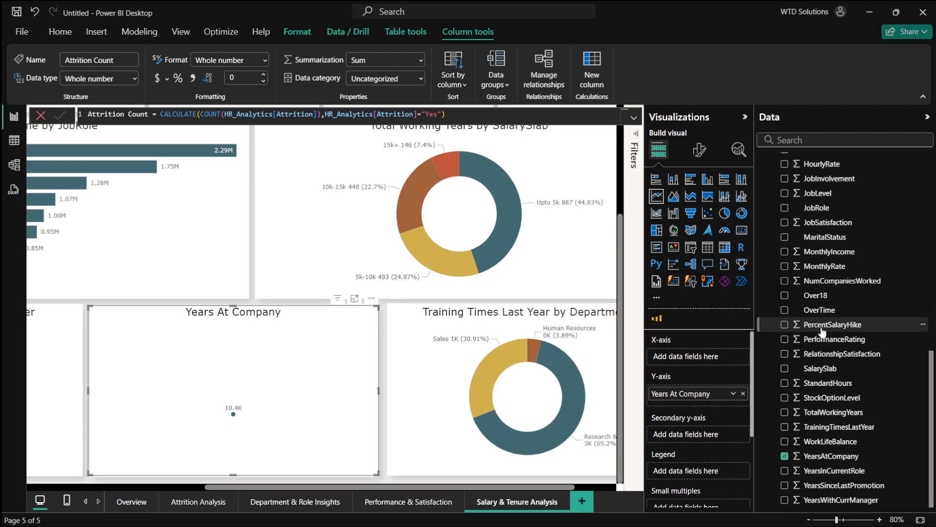
- Recheck the plan in the browser and change the Years At Company value's summarization to Average
key("alt+Tab")
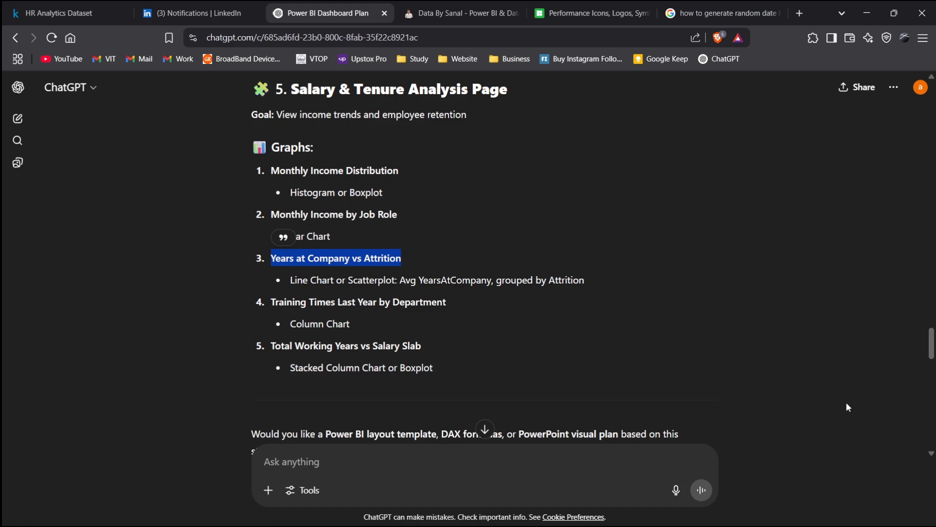
key("alt+Tab")
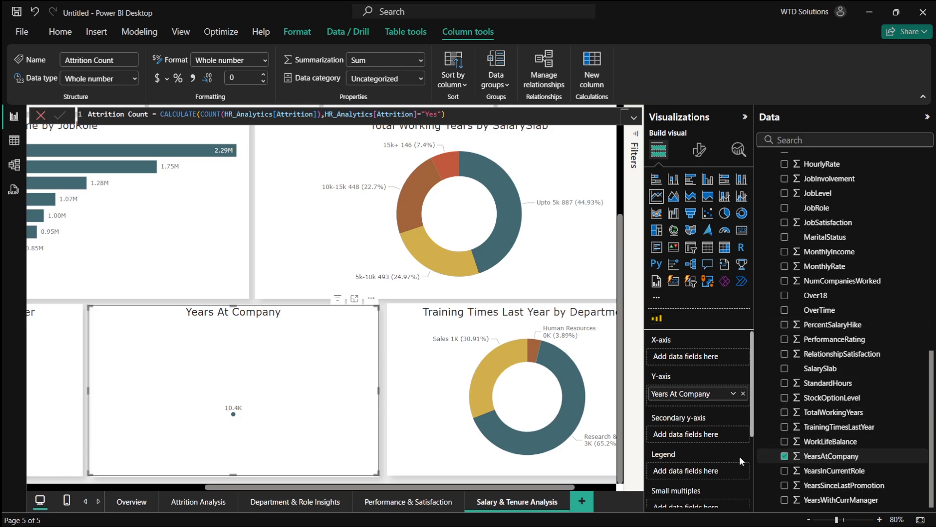
left_click(733, 394)
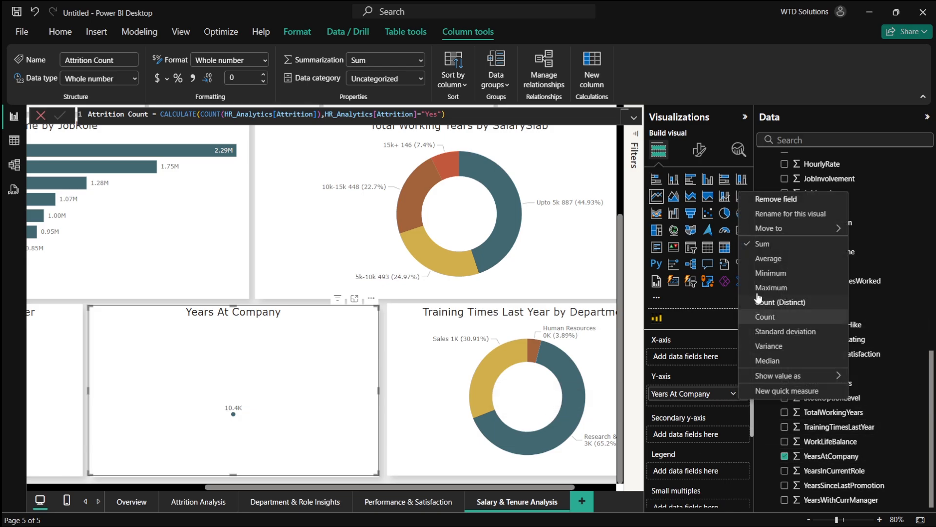
left_click(769, 258)
scroll(844, 386, "up", 10)
scroll(844, 386, "up", 4)
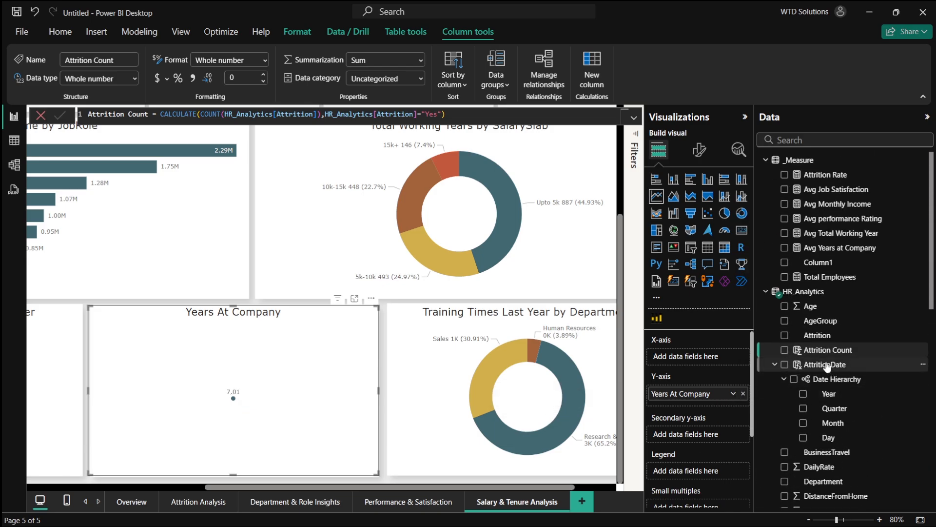
- Try a scatter chart of average Years At Company against Attrition Count, then remove Attrition Count
left_click(785, 350)
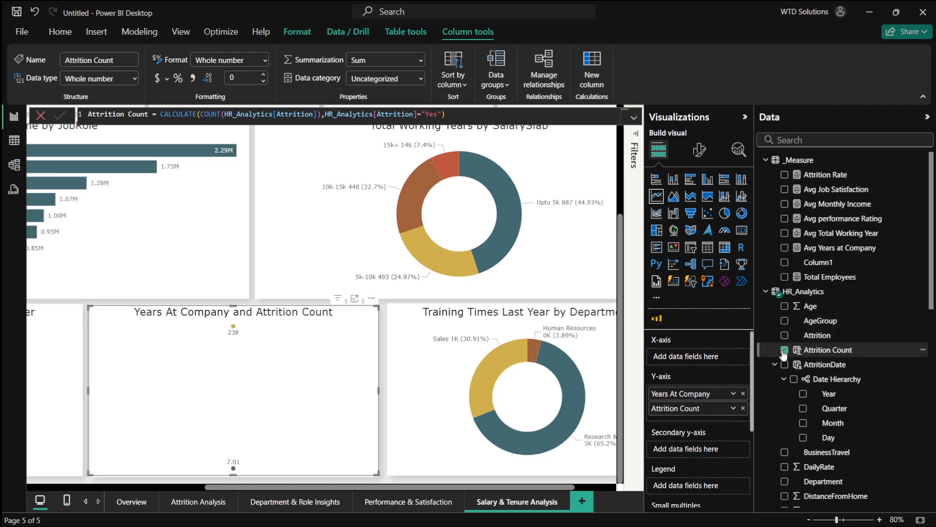
left_click(706, 215)
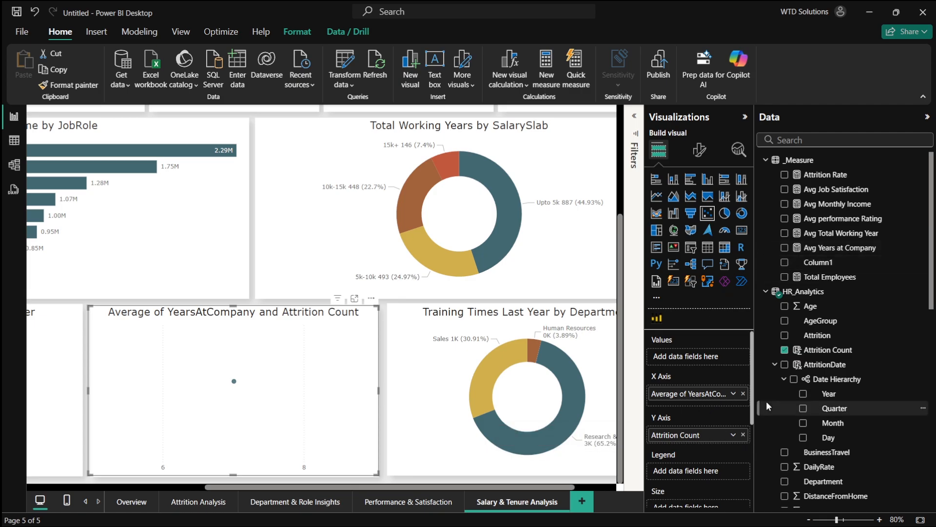
left_click(784, 350)
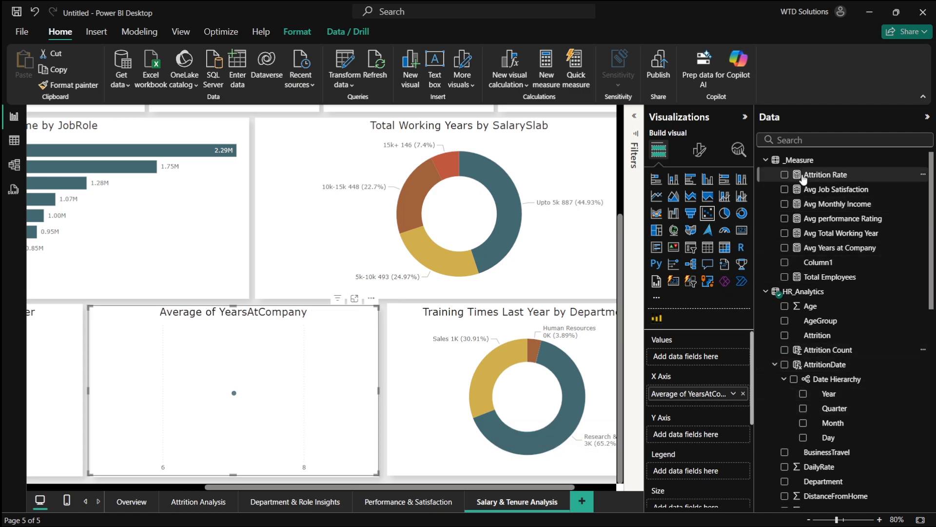
left_click(783, 176)
left_click(784, 177)
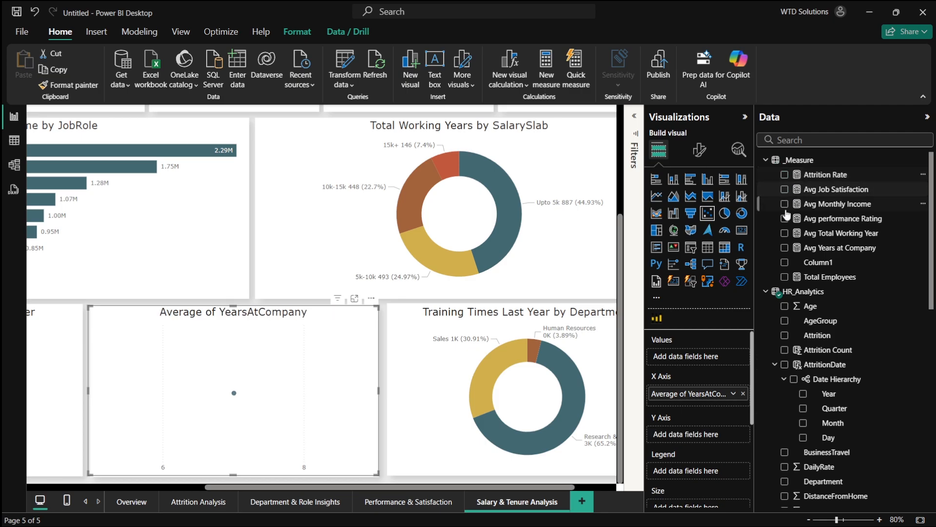
left_click(784, 350)
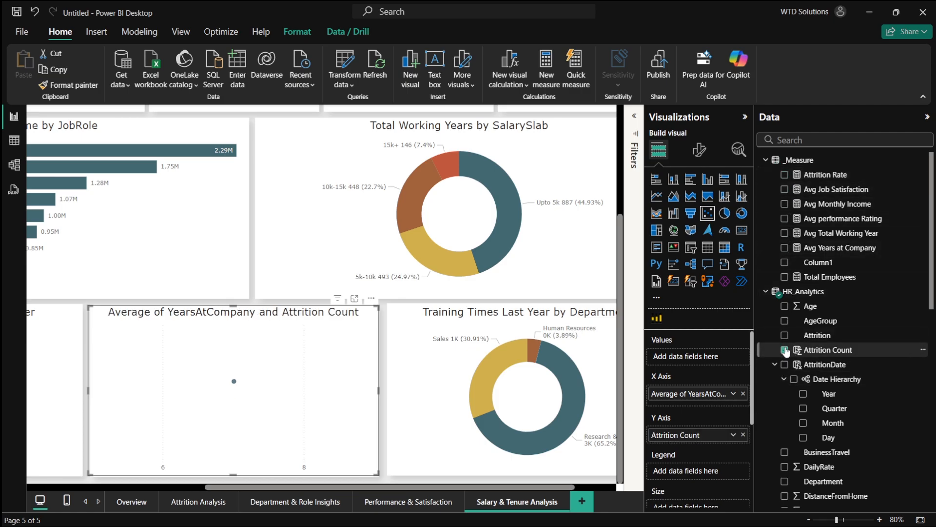
left_click(784, 350)
left_click(784, 350)
left_click(784, 350)
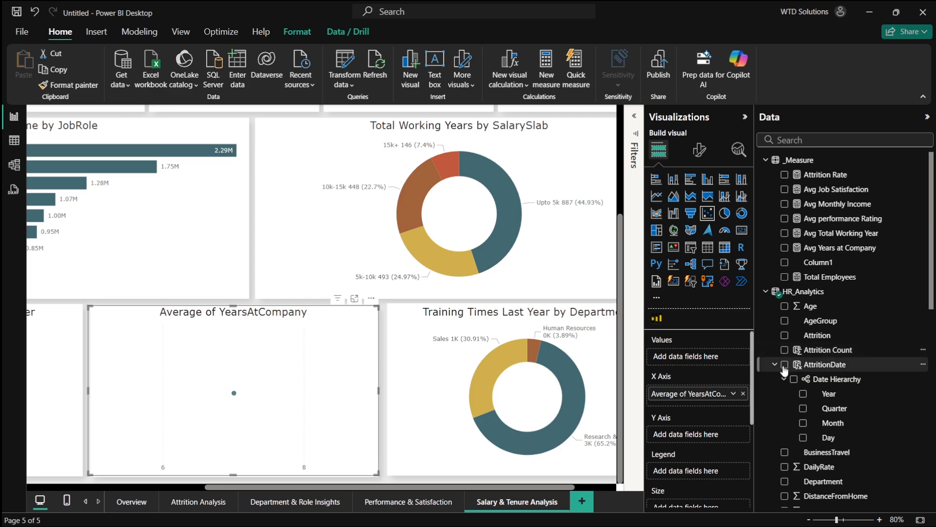
- Add Attrition to the chart, convert it to a line chart, and recheck the plan in the browser
left_click(784, 335)
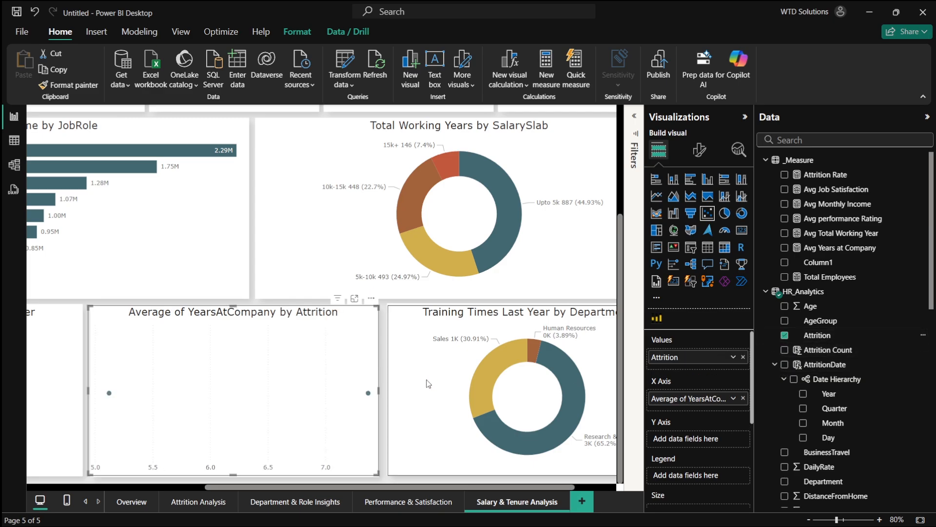
left_click(663, 196)
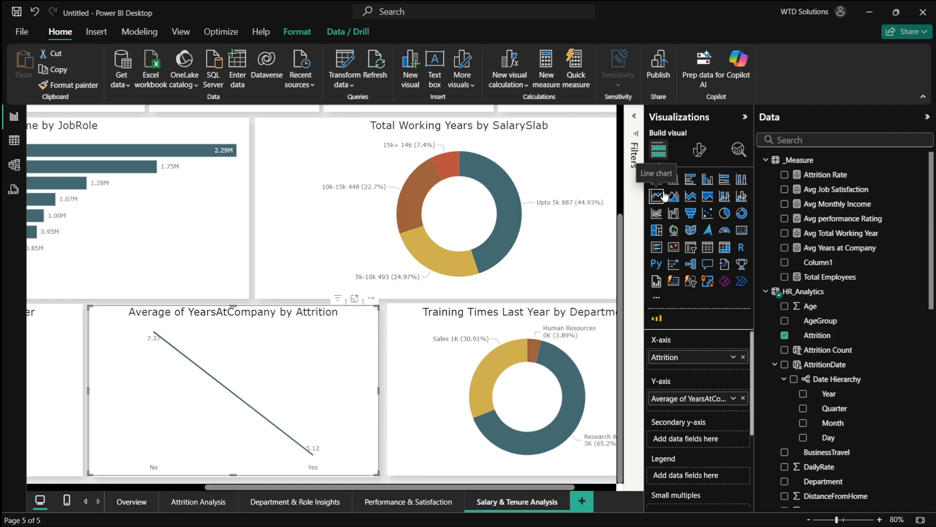
key("alt+Tab")
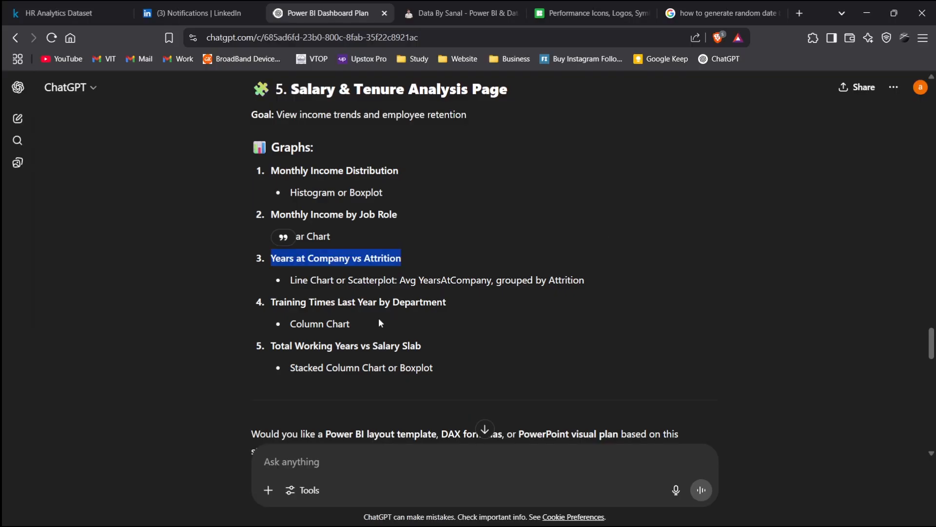
key("alt+Tab")
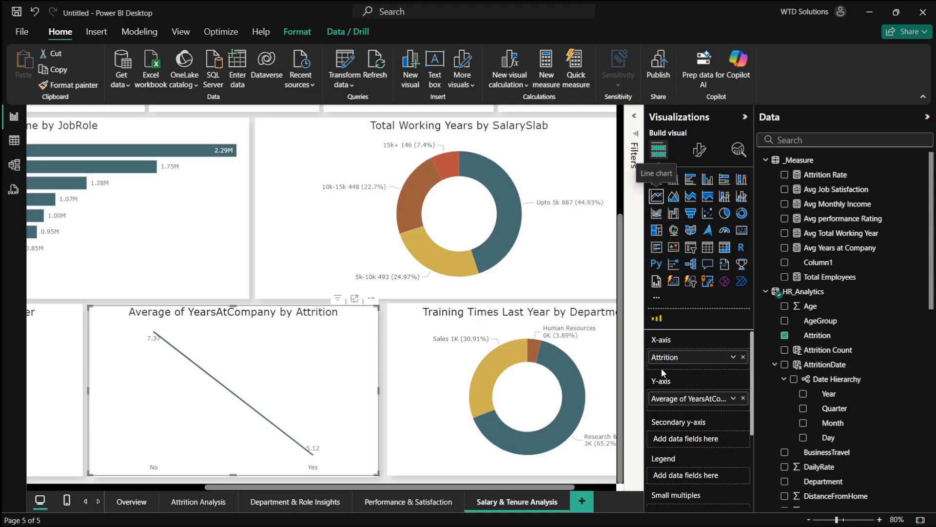
- Remove the Attrition and YearsAtCompany fields, leaving the line chart empty
left_click(785, 335)
scroll(799, 351, "down", 6)
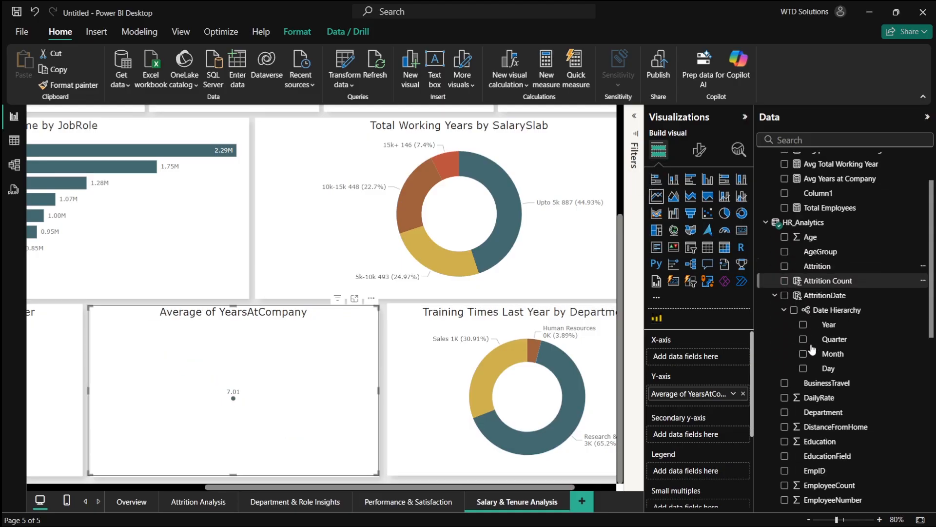
scroll(819, 416, "down", 3)
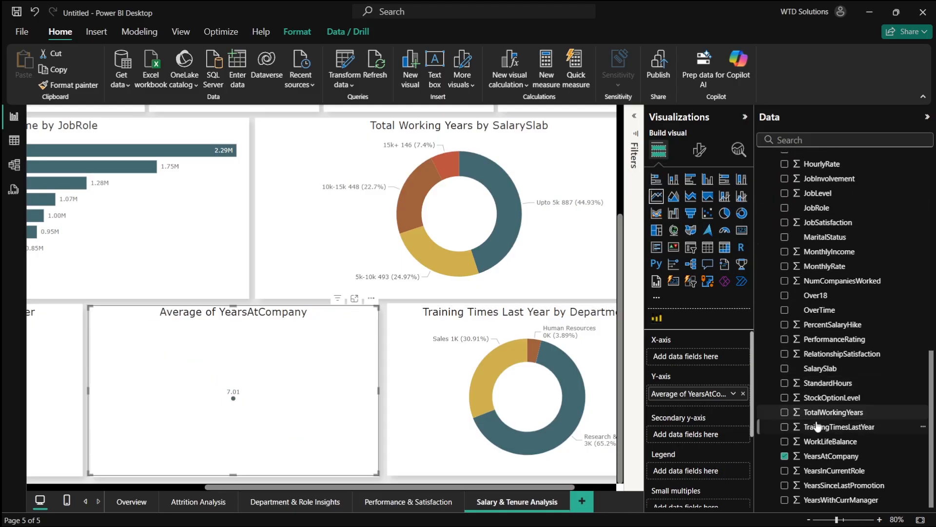
left_click(784, 456)
- Convert the Total Working Years by SalarySlab donut chart to a clustered column chart
scroll(489, 328, "left", 3)
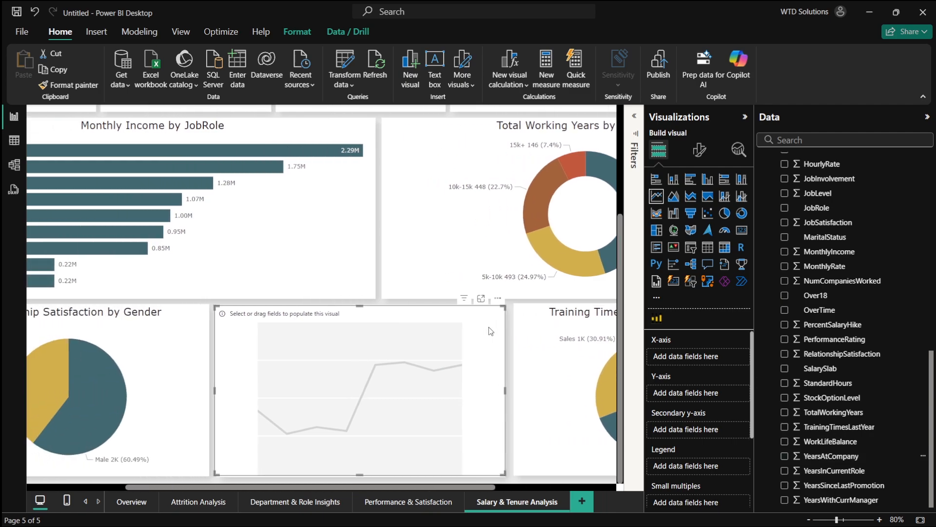
scroll(489, 328, "left", 3)
scroll(324, 191, "right", 6)
scroll(325, 194, "right", 1)
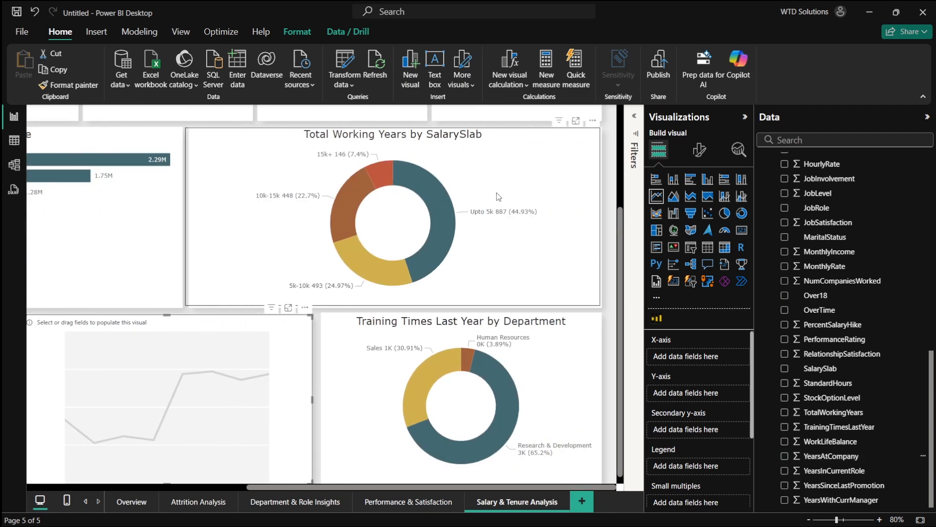
scroll(461, 217, "left", 6)
scroll(393, 225, "down", 1)
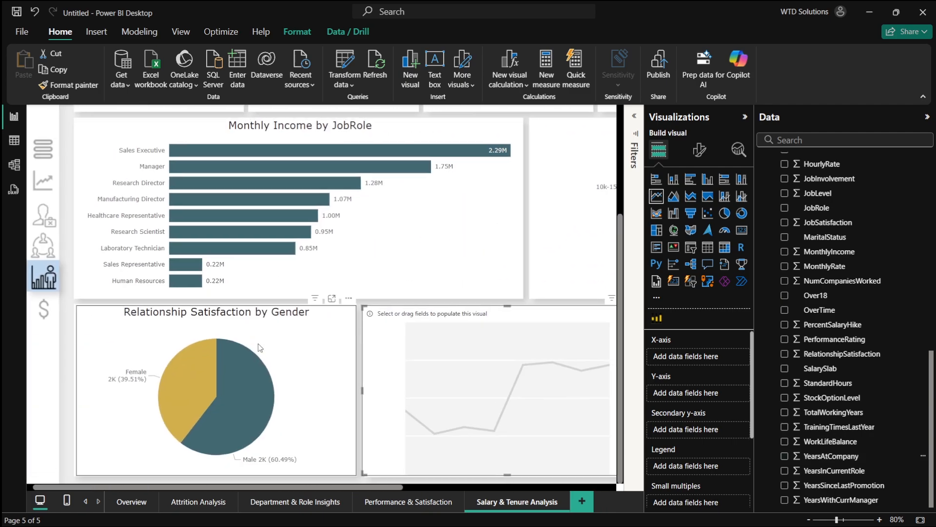
scroll(235, 350, "right", 2)
scroll(248, 352, "right", 10)
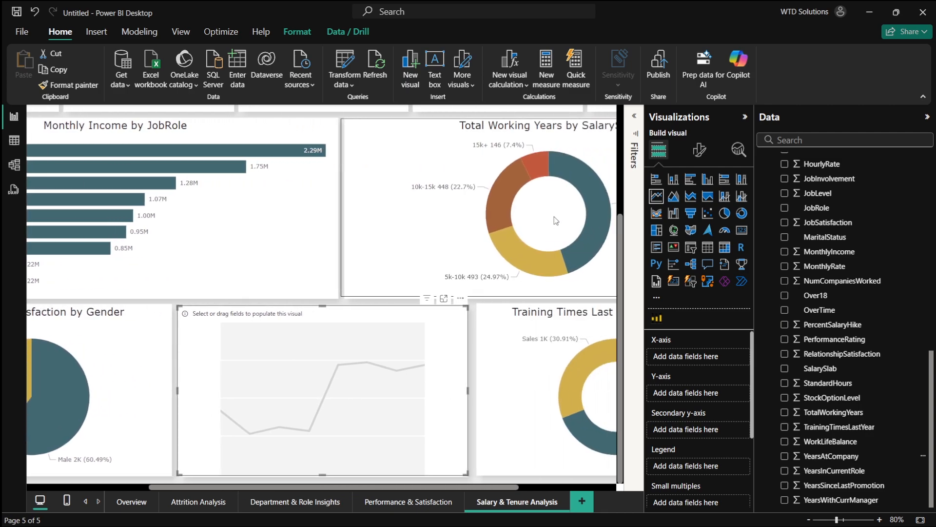
scroll(538, 350, "right", 2)
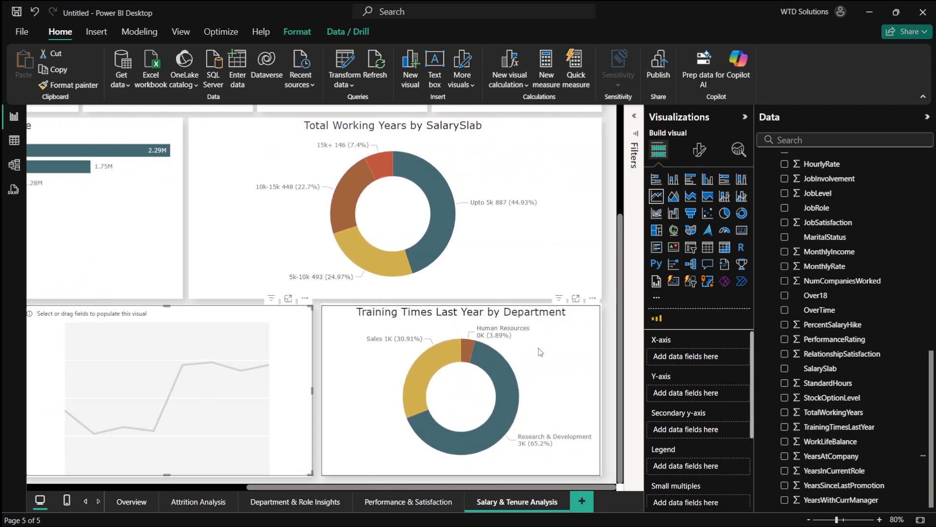
left_click(540, 278)
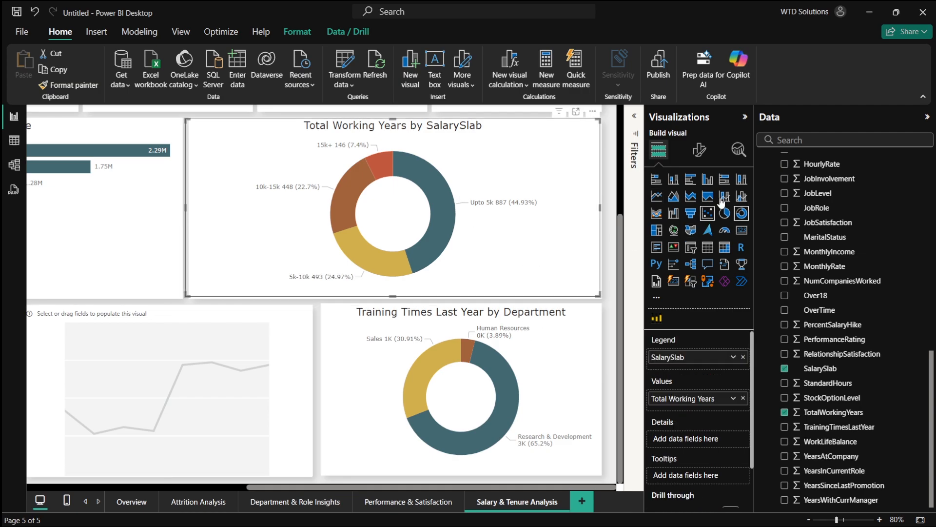
left_click(673, 179)
- Select the empty line chart and review the plan in the browser
scroll(513, 318, "left", 5)
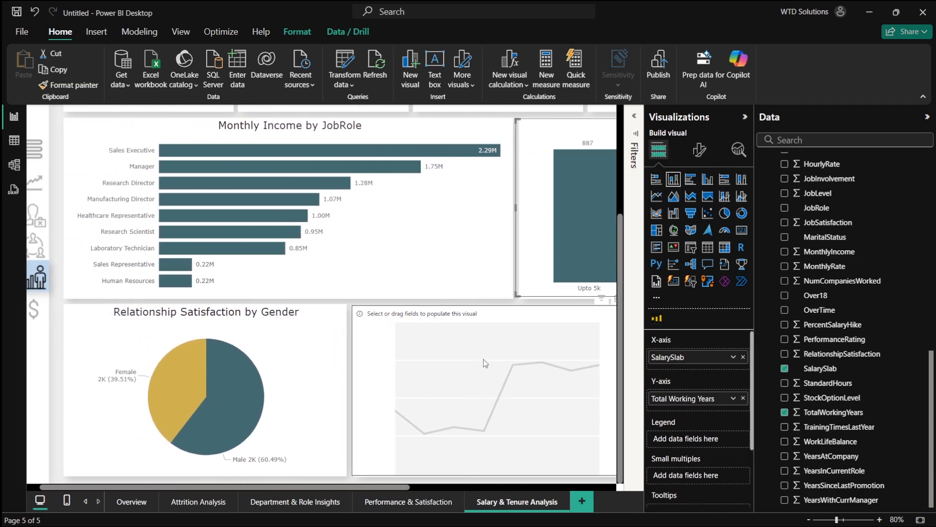
left_click(530, 345)
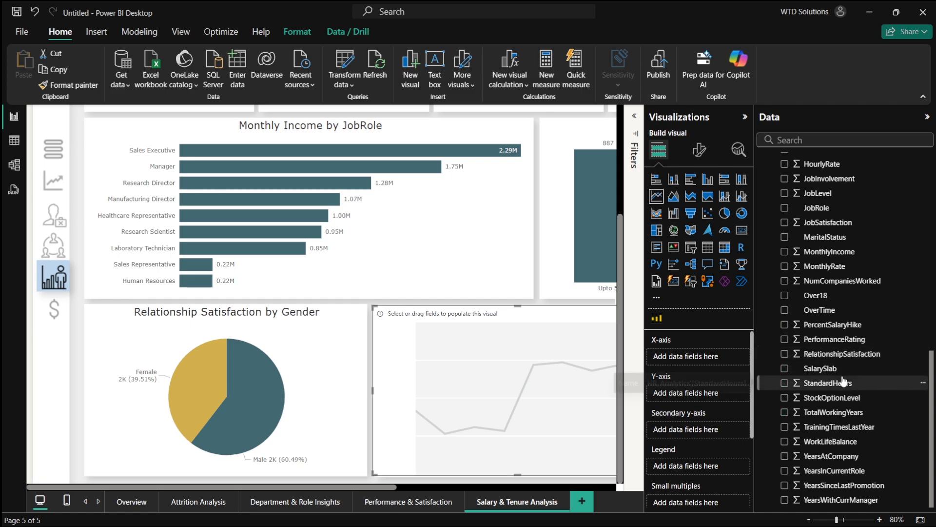
key("alt+Tab")
left_click_drag(273, 345, 513, 348)
left_click(513, 347)
scroll(513, 347, "down", 3)
key("alt+Tab")
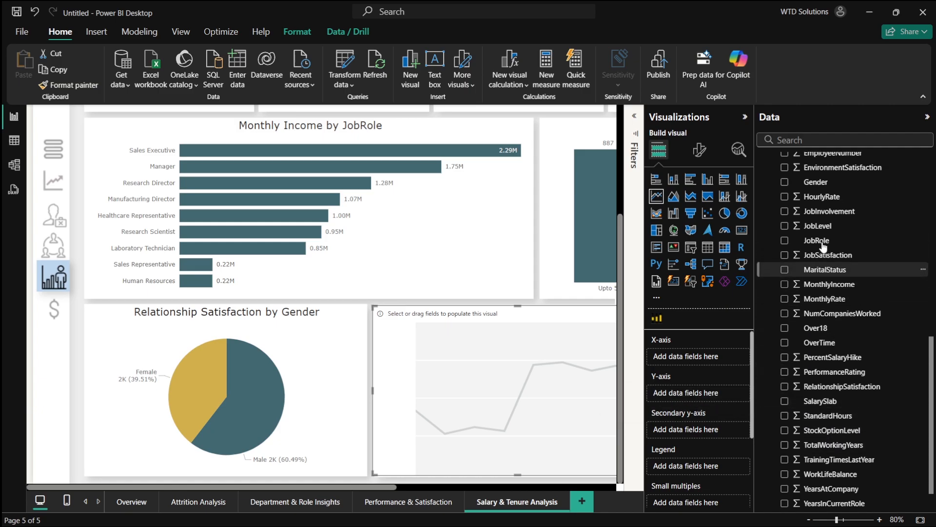
- Add HourlyRate to the empty line chart's y-axis and summarize it as Average
scroll(823, 248, "up", 2)
scroll(823, 248, "up", 4)
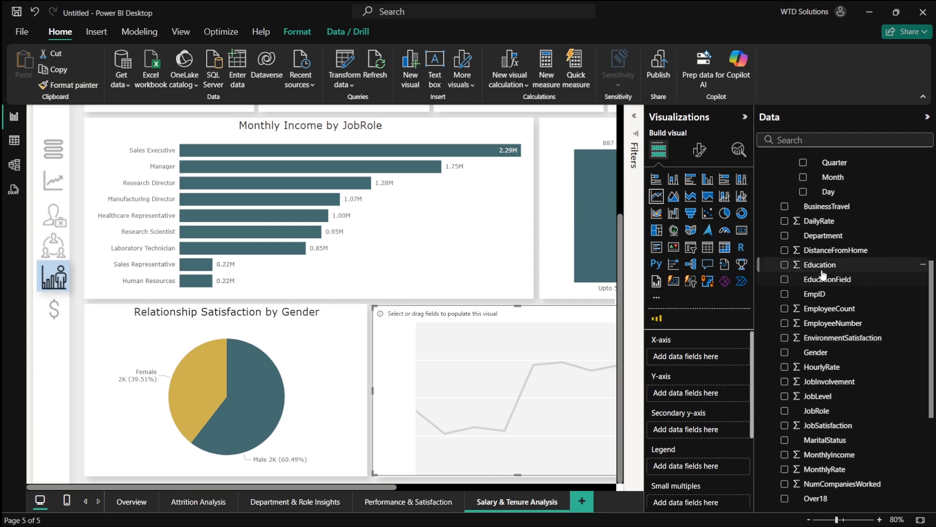
scroll(822, 278, "down", 6)
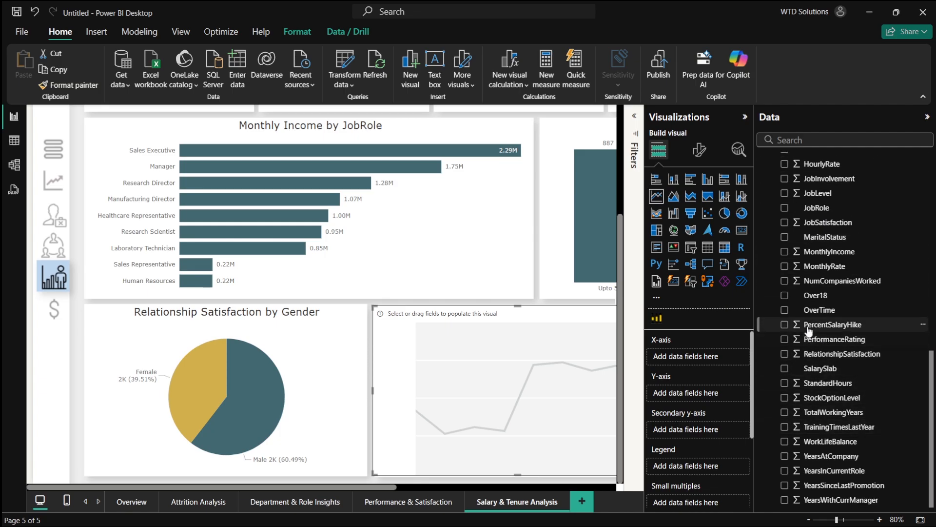
scroll(805, 419, "up", 3)
scroll(794, 406, "down", 3)
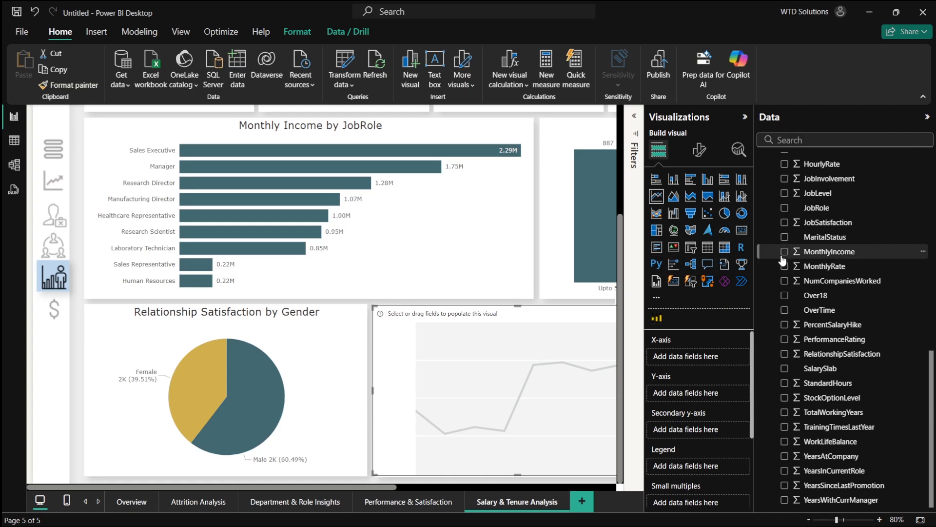
scroll(783, 265, "up", 1)
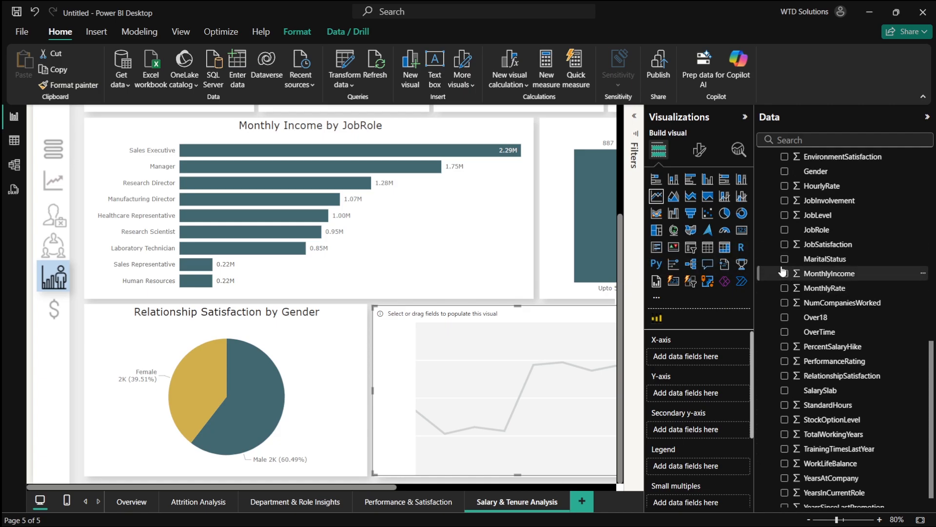
scroll(783, 271, "up", 6)
left_click(785, 330)
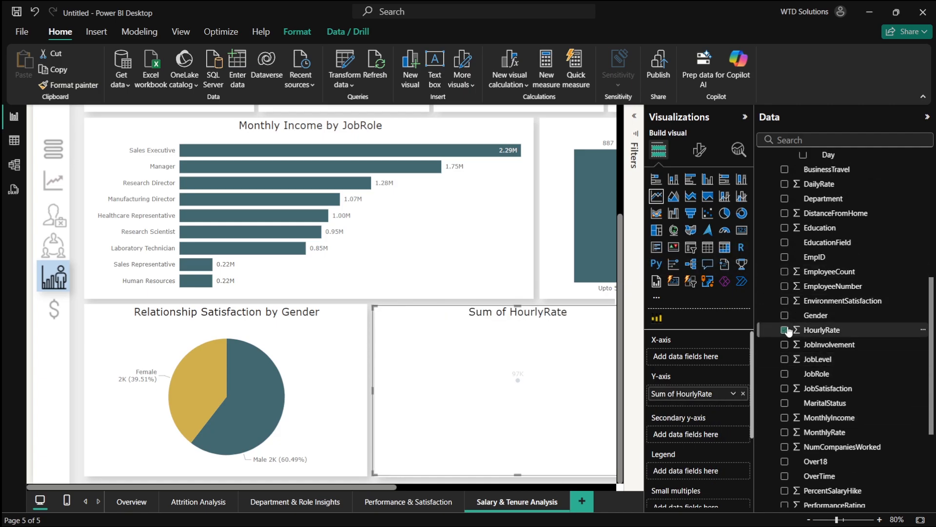
scroll(788, 331, "up", 1)
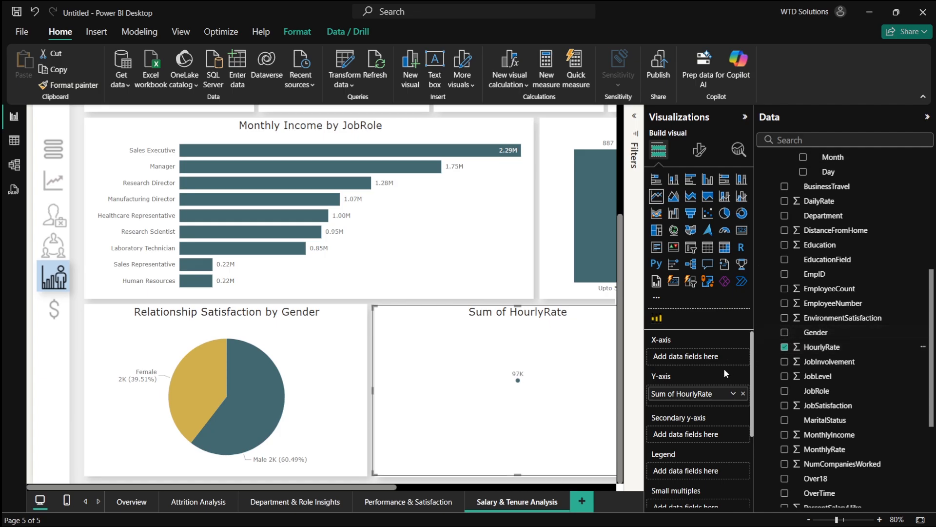
left_click(733, 393)
left_click(773, 258)
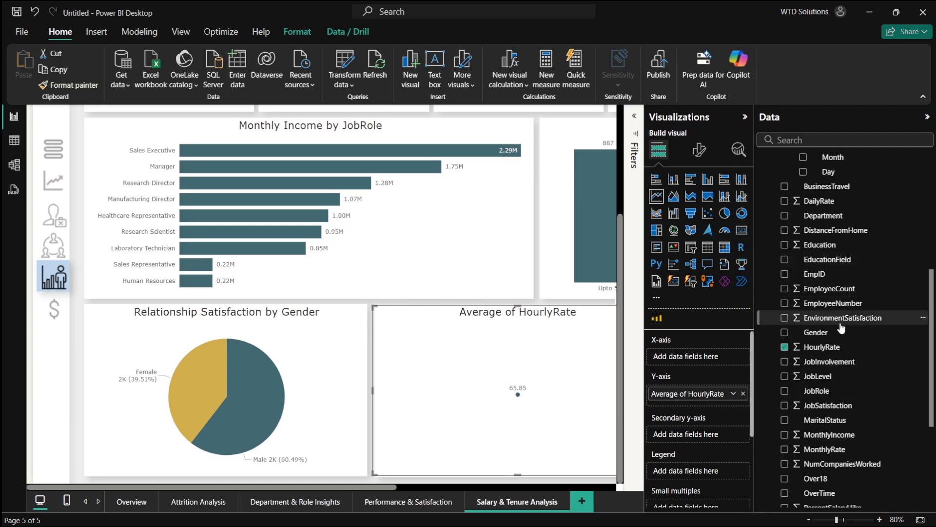
scroll(867, 338, "up", 2)
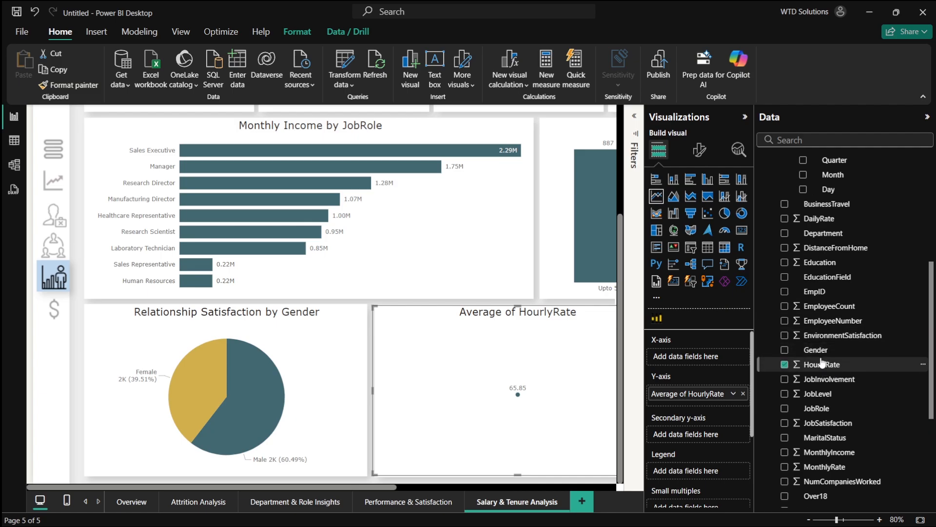
- Add EducationField to the hourly rate line chart's x-axis
scroll(786, 317, "up", 1)
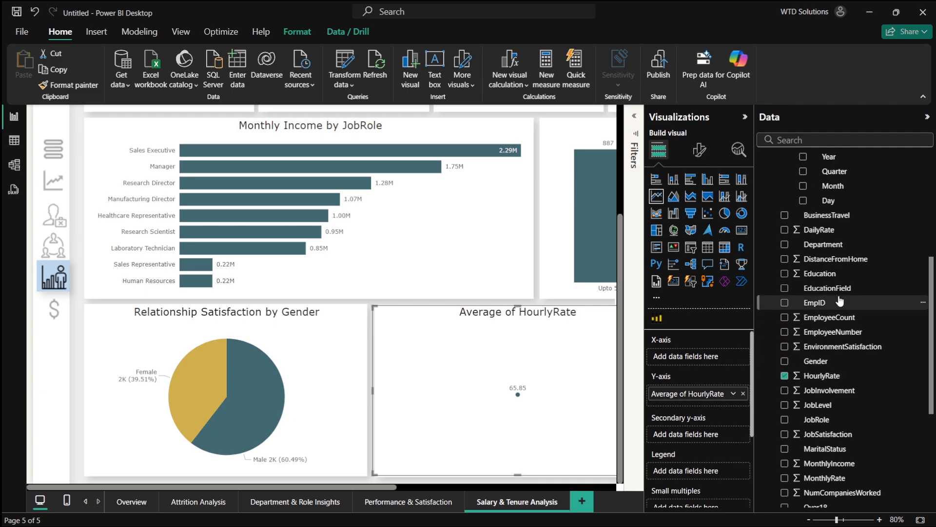
left_click(784, 298)
scroll(499, 379, "right", 2)
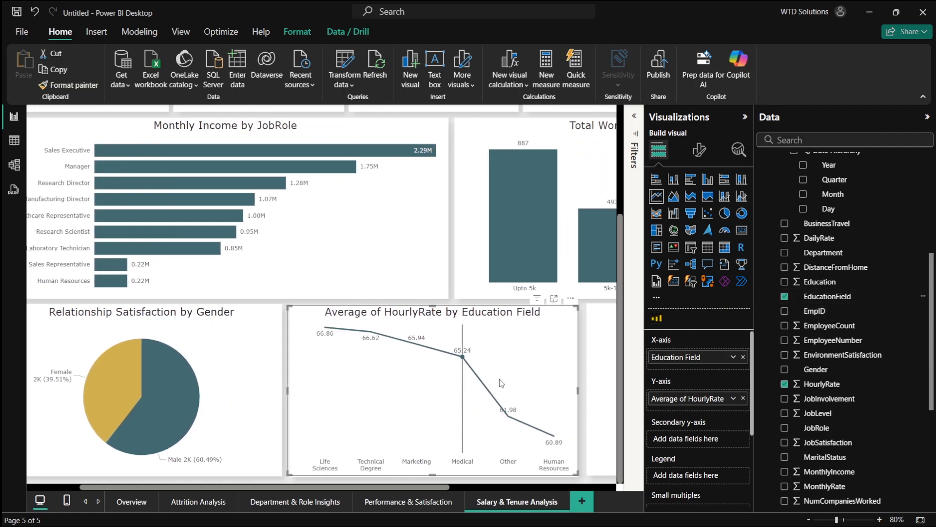
- Convert the hourly rate chart to a stacked bar chart, trying the stacked column chart on the way
left_click(657, 182)
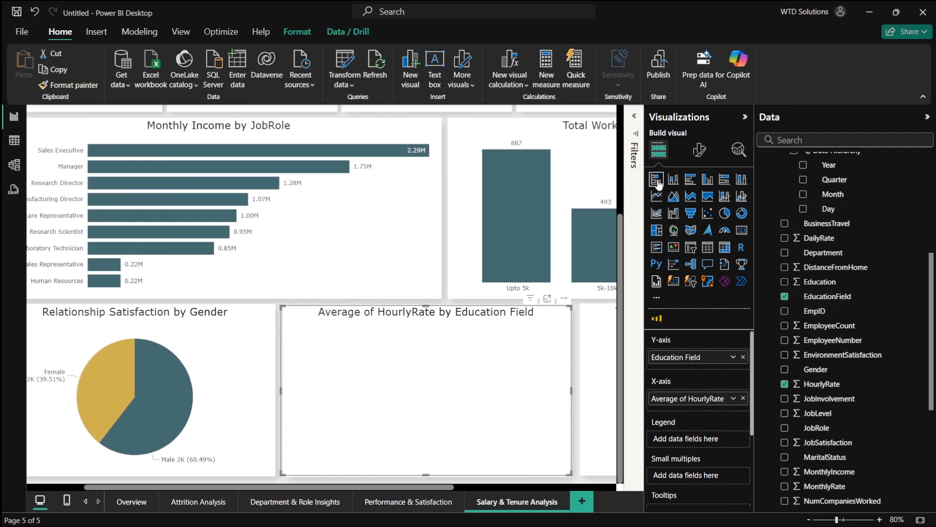
left_click(674, 183)
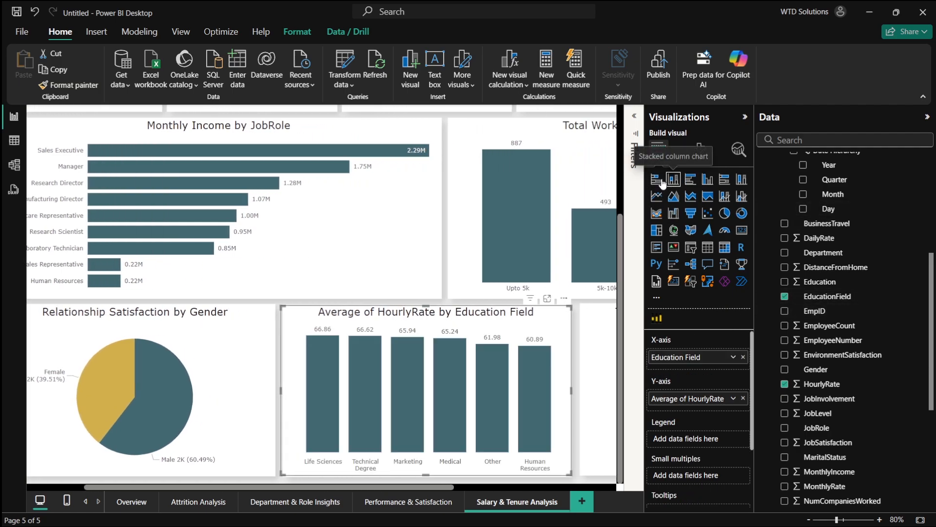
left_click(660, 180)
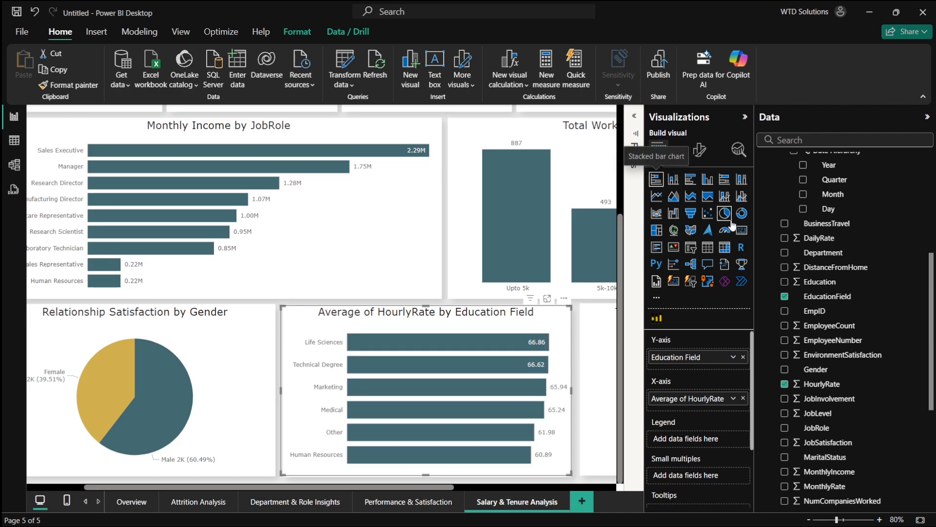
- Remove EducationField and try Department as the hourly rate bar chart's category, removing it again
left_click(784, 296)
left_click(784, 253)
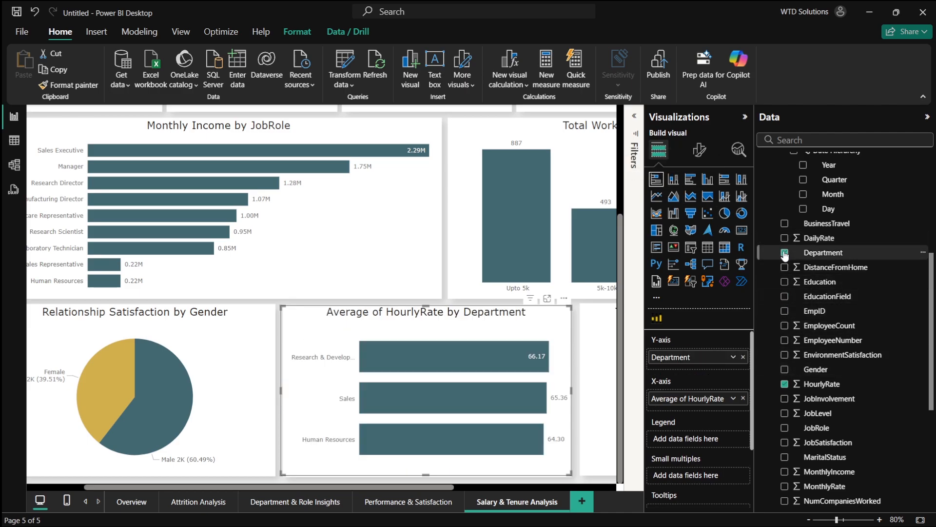
left_click(785, 252)
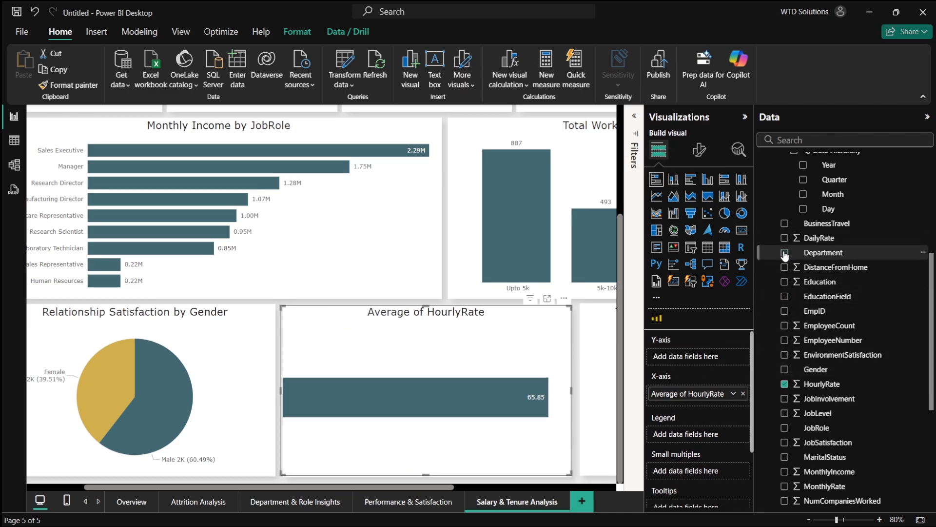
left_click(784, 252)
left_click(784, 252)
- Collapse the AttritionDate hierarchy and try Gender, Education and Department as the bar chart's category, removing each
scroll(797, 268, "up", 2)
scroll(798, 268, "up", 2)
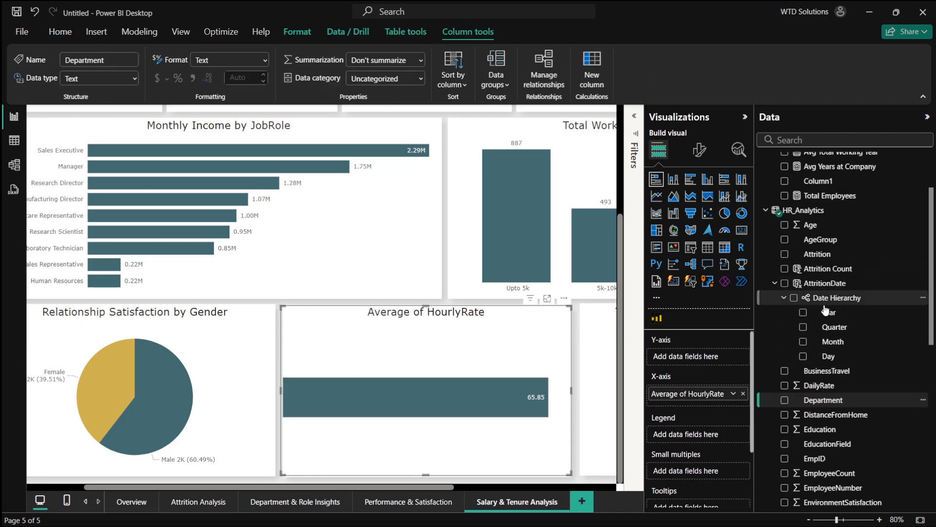
left_click(776, 283)
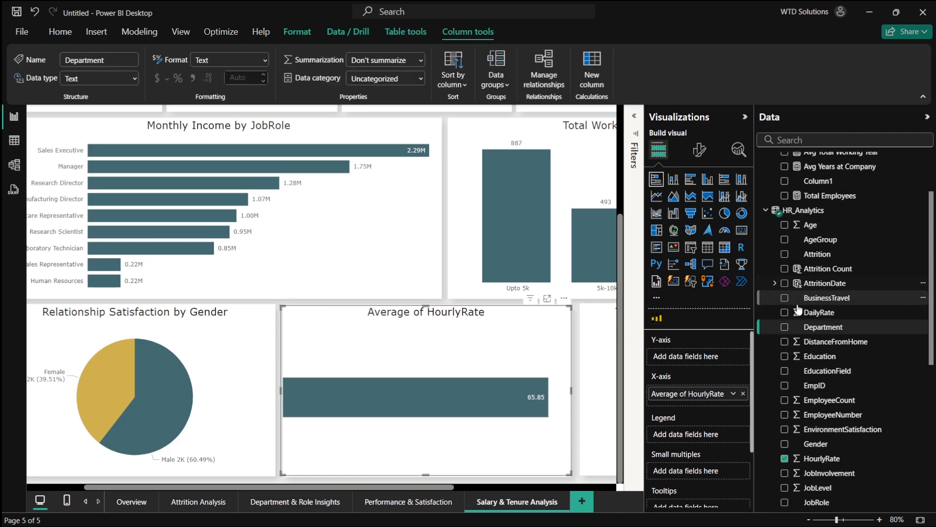
scroll(802, 312, "down", 1)
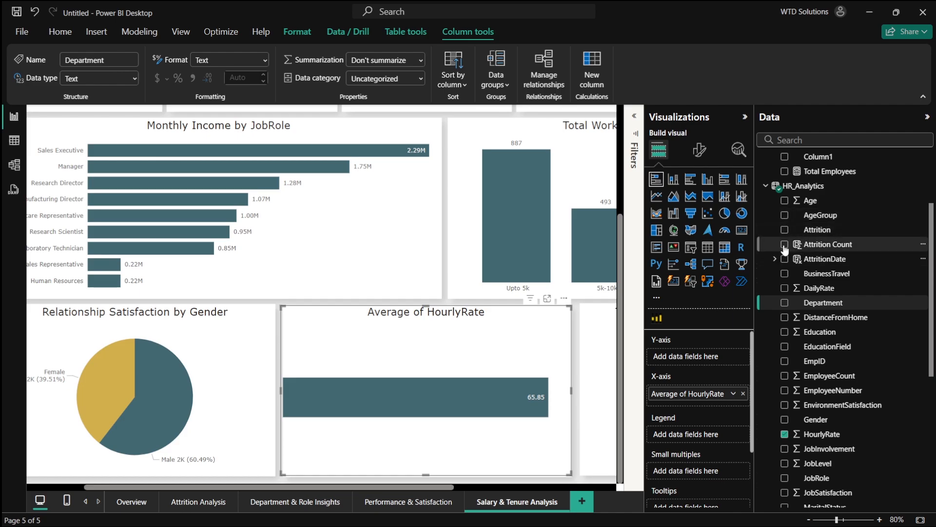
left_click(784, 420)
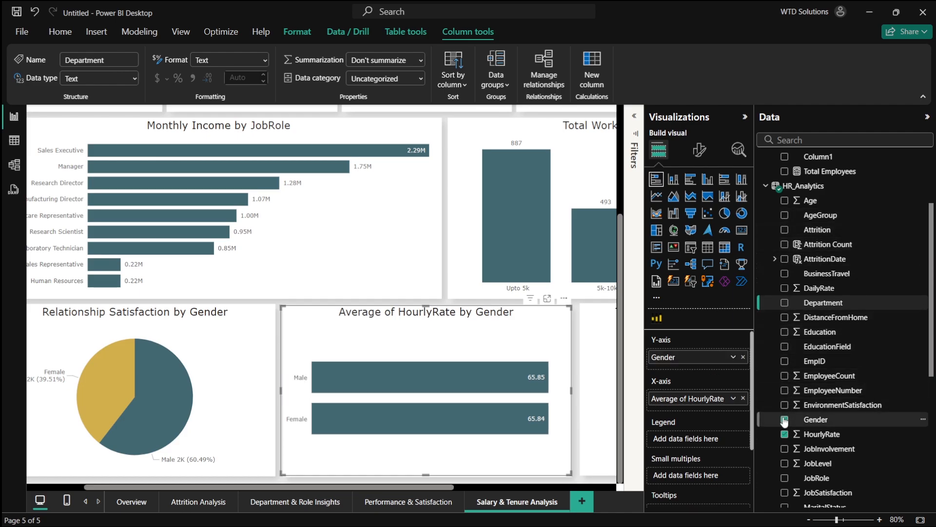
left_click(785, 420)
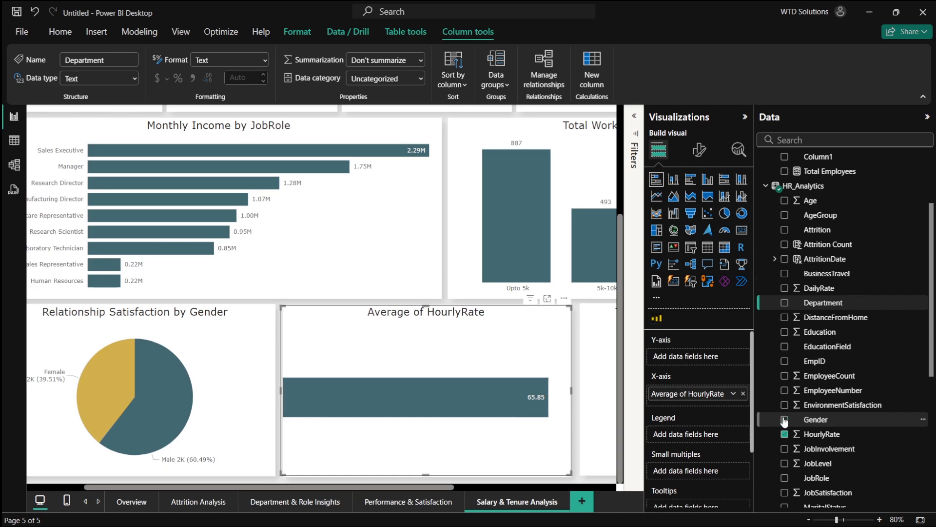
left_click(784, 332)
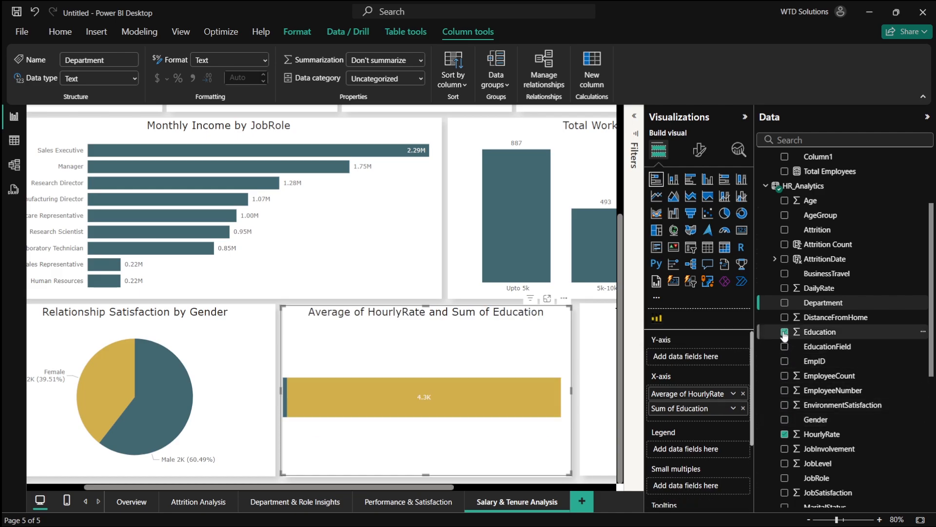
left_click(785, 332)
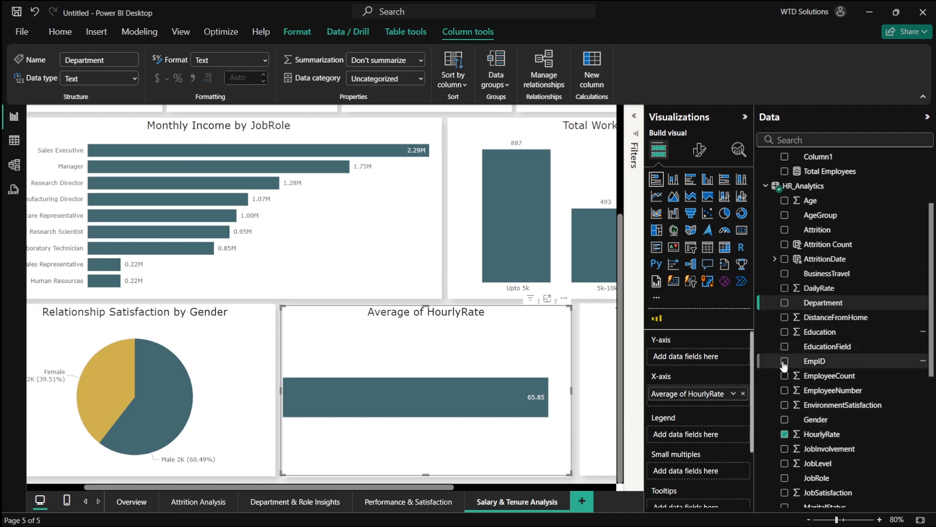
left_click(784, 303)
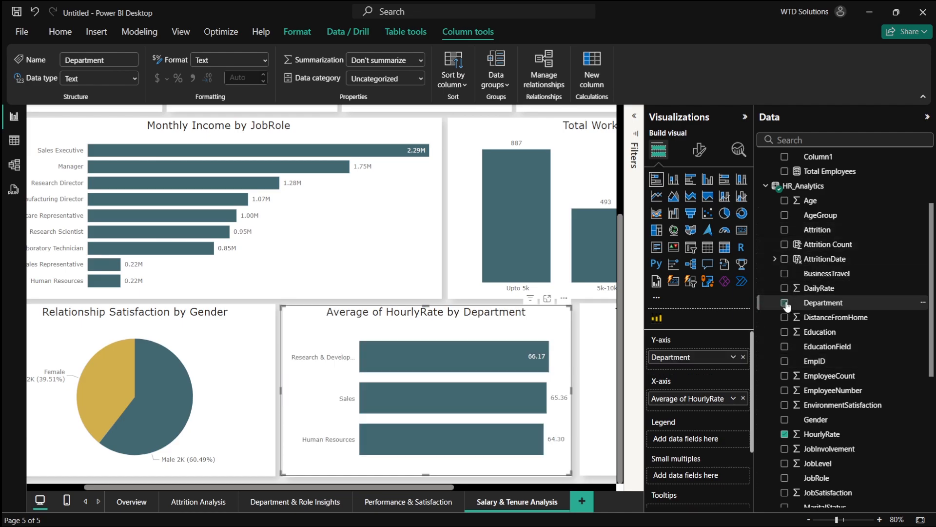
left_click(785, 303)
- Add JobRole as the category of the Average of HourlyRate bar chart
scroll(790, 438, "down", 1)
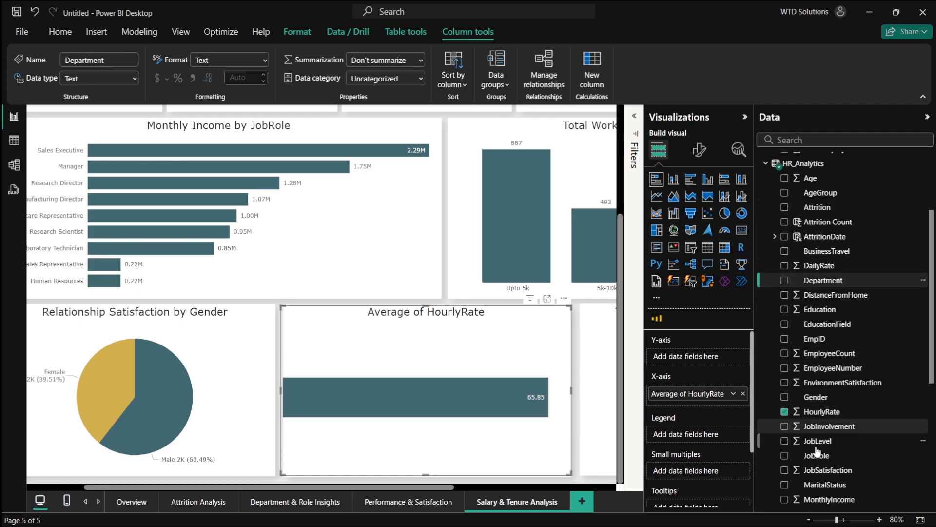
left_click(784, 448)
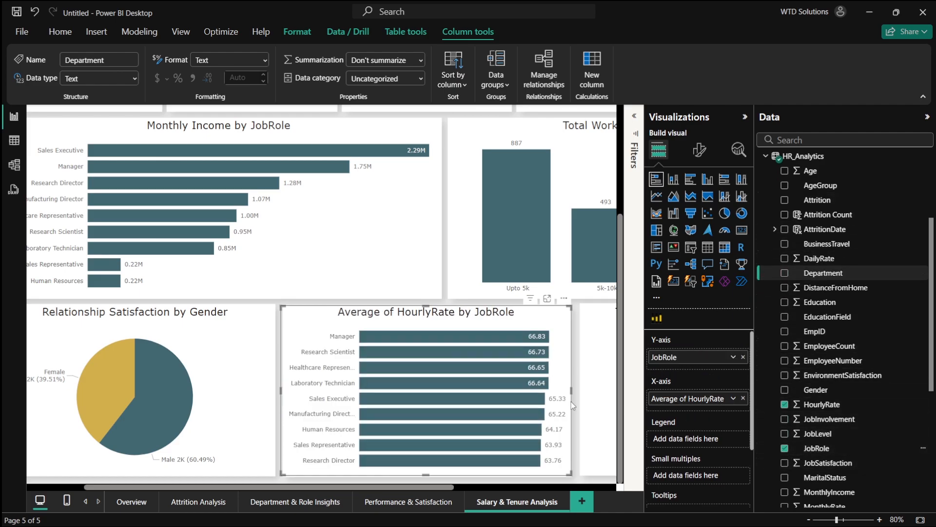
- Pan and zoom out to review the whole Salary & Tenure Analysis page
scroll(554, 351, "right", 1)
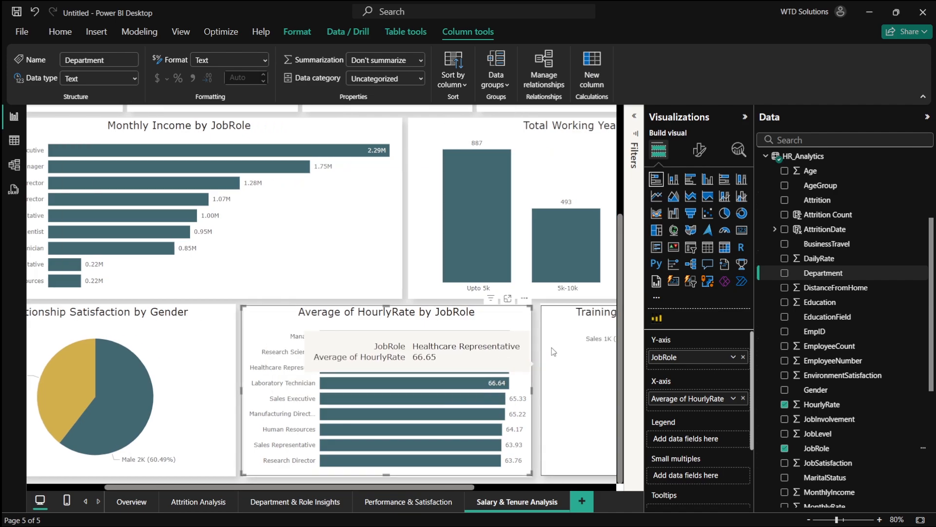
scroll(554, 351, "right", 2)
scroll(517, 373, "left", 4)
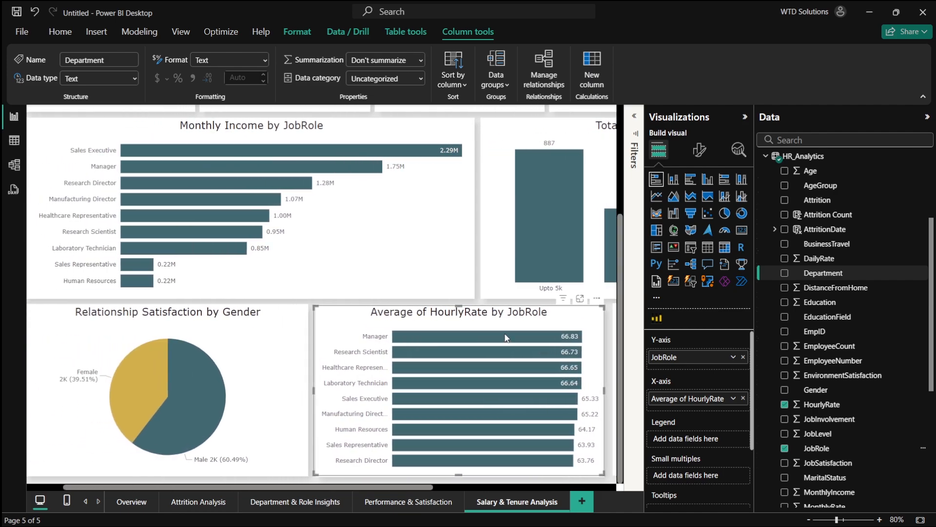
scroll(506, 337, "down", 5)
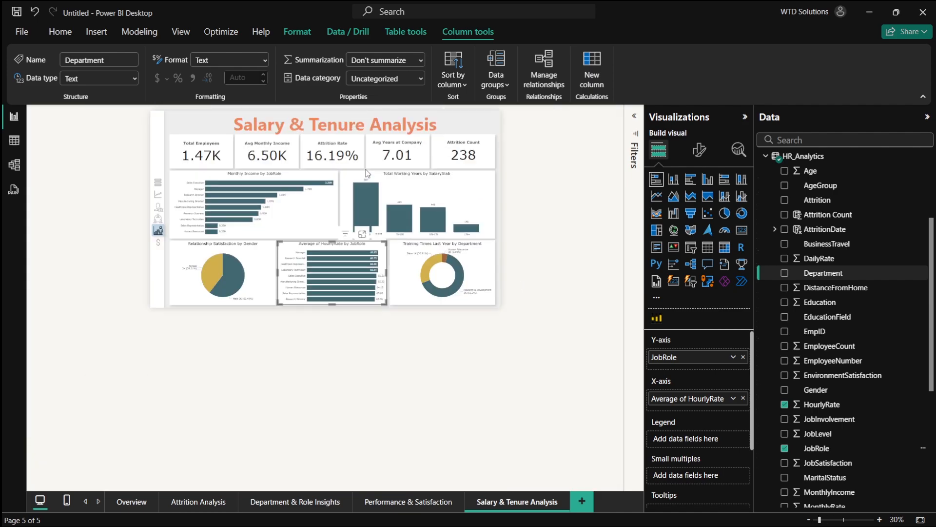
scroll(367, 173, "up", 1)
scroll(542, 269, "up", 1)
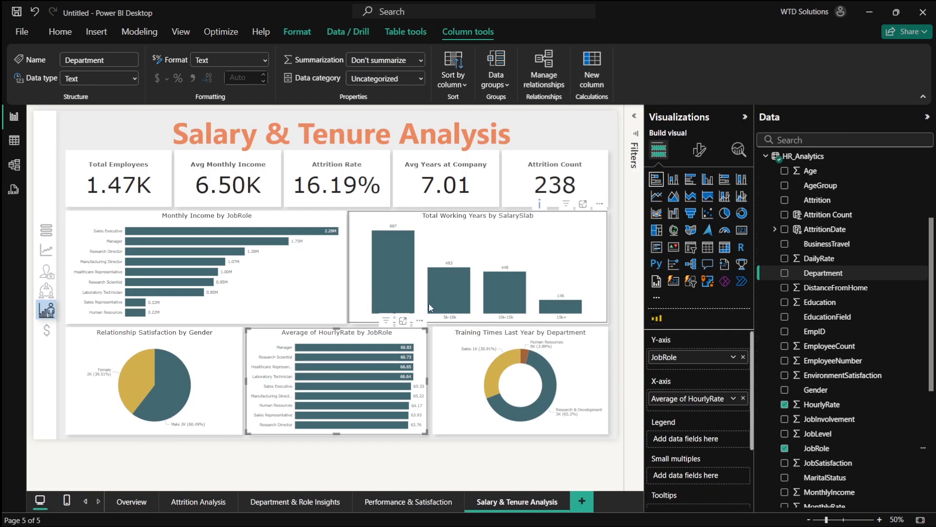
- Switch to PowerPoint and review the sixth slide's background layout
key("alt+Tab")
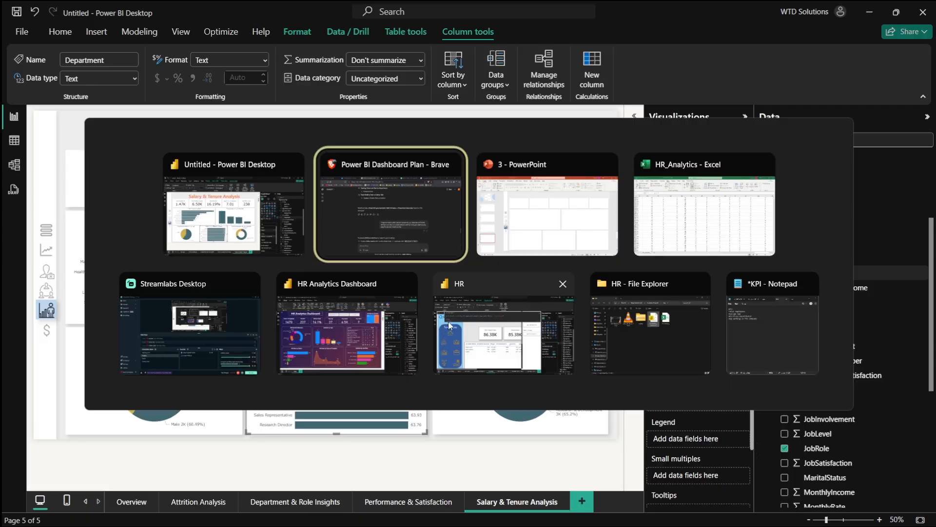
key("alt+Tab")
left_click(111, 454)
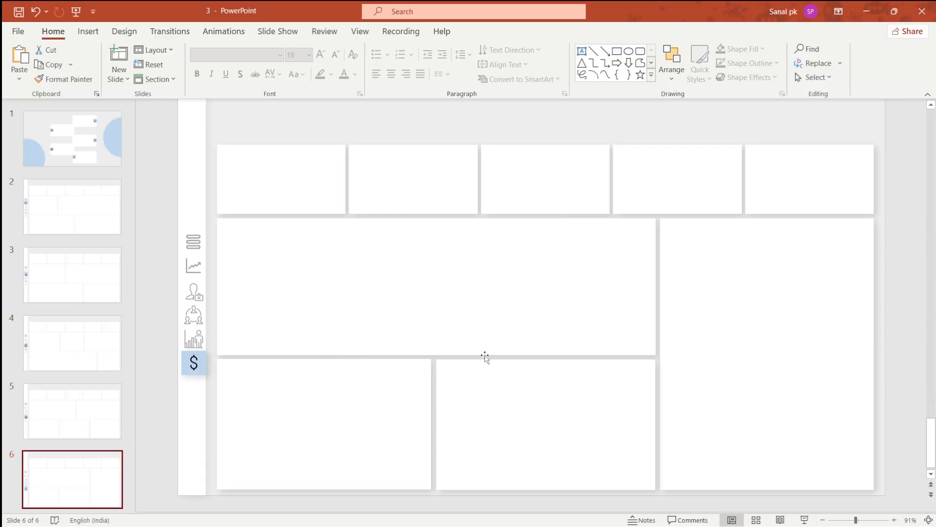
scroll(60, 414, "down", 1)
left_click(73, 405)
left_click(82, 448)
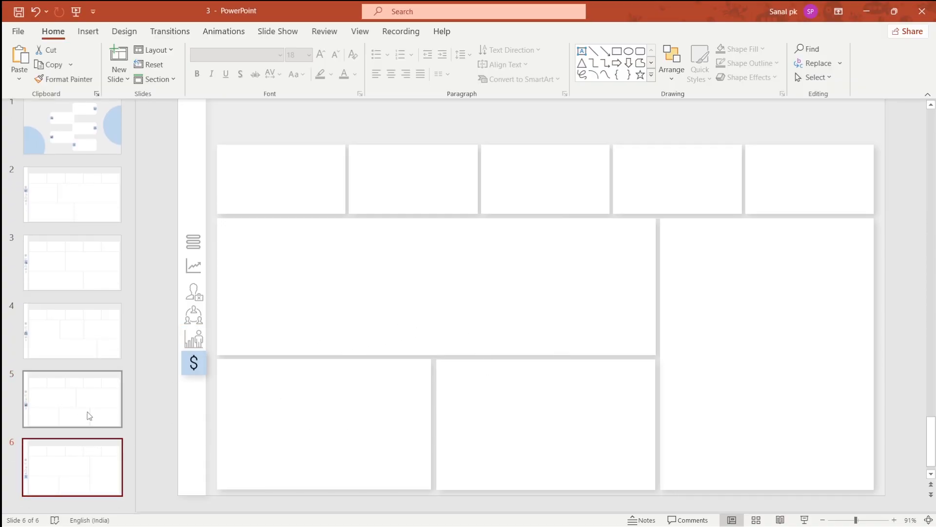
left_click_drag(89, 415, 192, 429)
left_click_drag(148, 460, 151, 458)
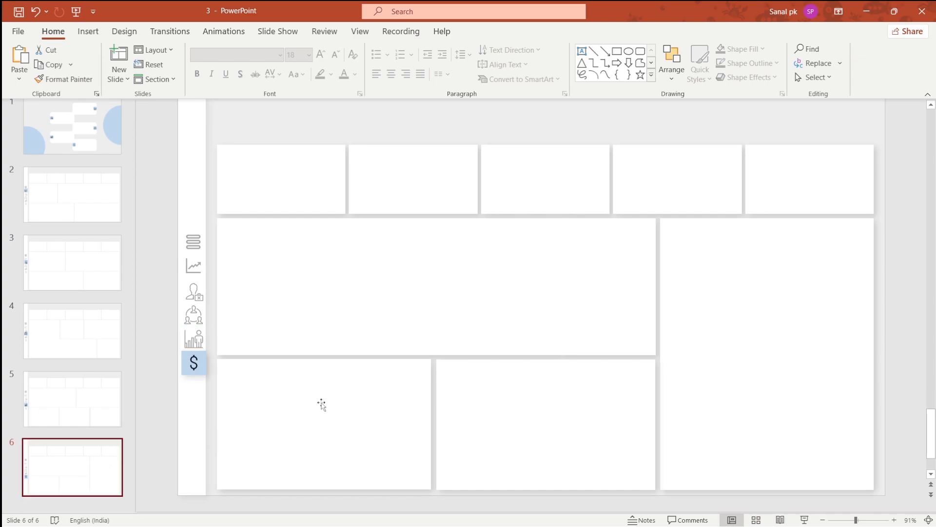
- Compare the PowerPoint slide layout with the Salary & Tenure Analysis report page
key("alt+Tab")
key("alt+Tab")
key("alt+Tab")
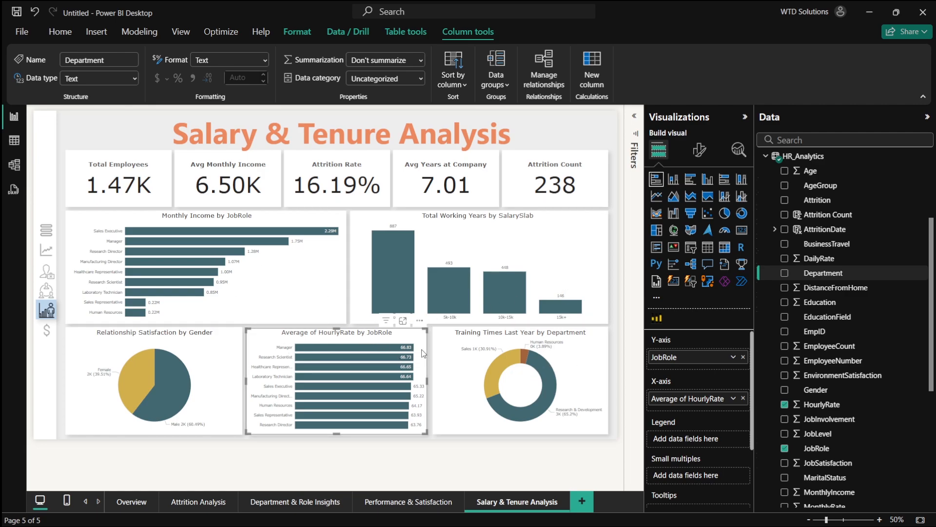
key("alt+Tab")
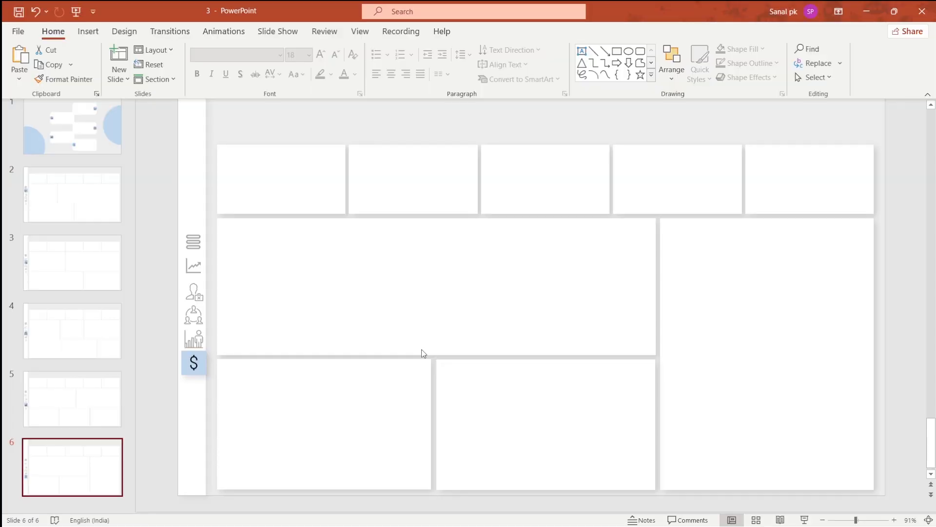
key("alt+Tab")
key("alt+Tab")
key("alt+Tab")
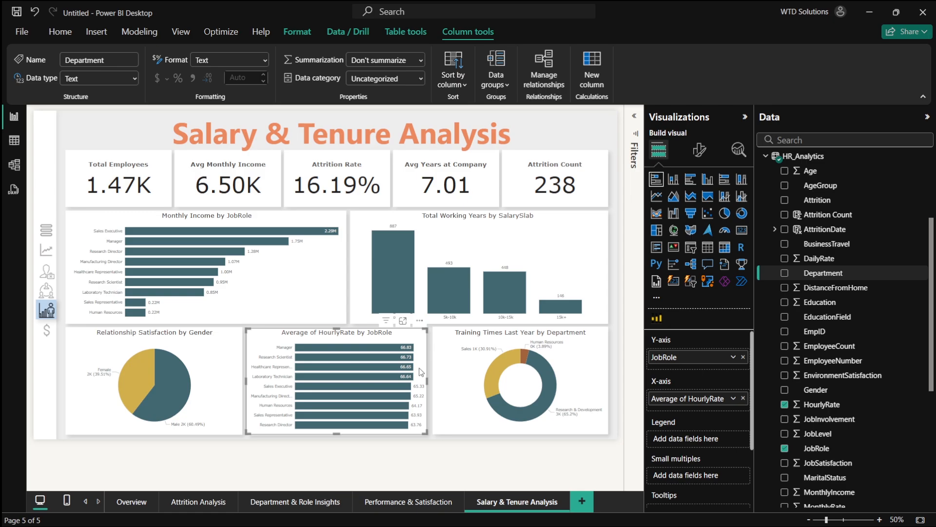
key("alt+Tab")
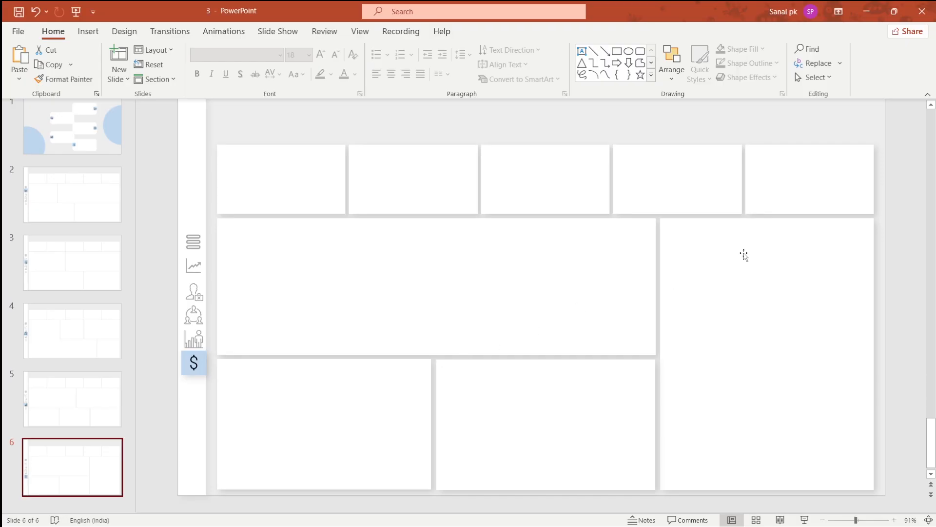
- Save only the current slide as a PNG image named 3 in the New folder, then return to Power BI
left_click(18, 31)
left_click(47, 195)
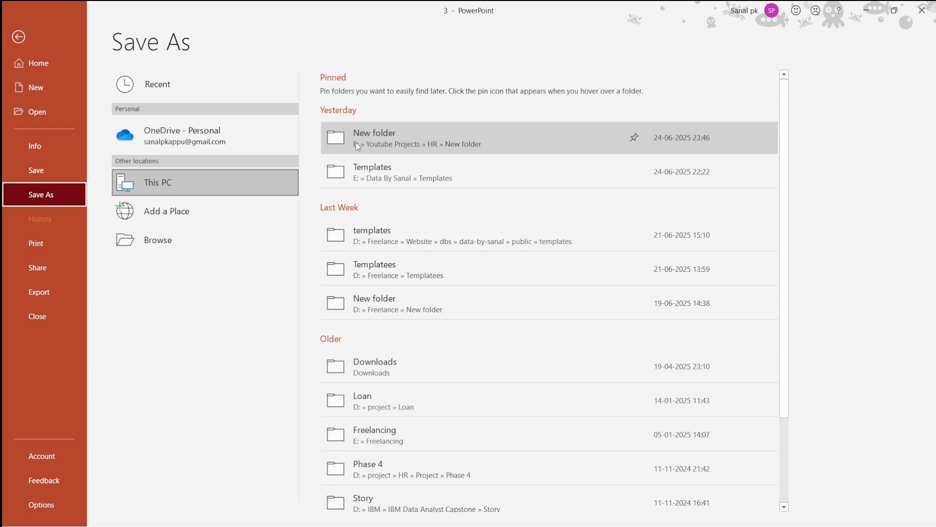
left_click(337, 143)
left_click(132, 219)
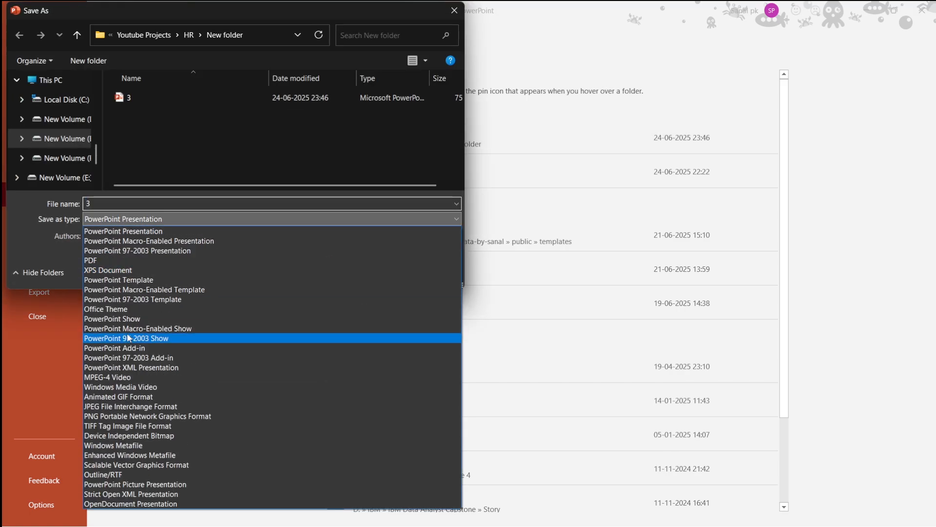
left_click(119, 416)
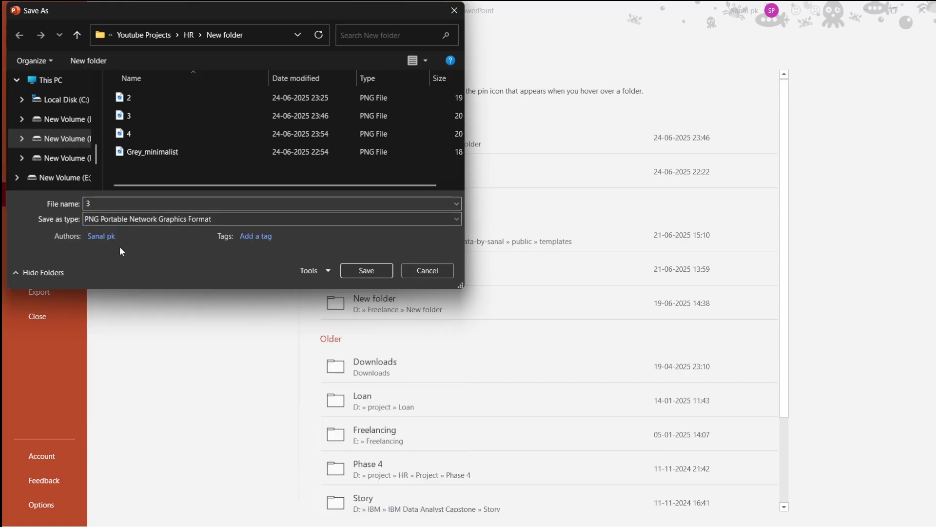
double_click(213, 204)
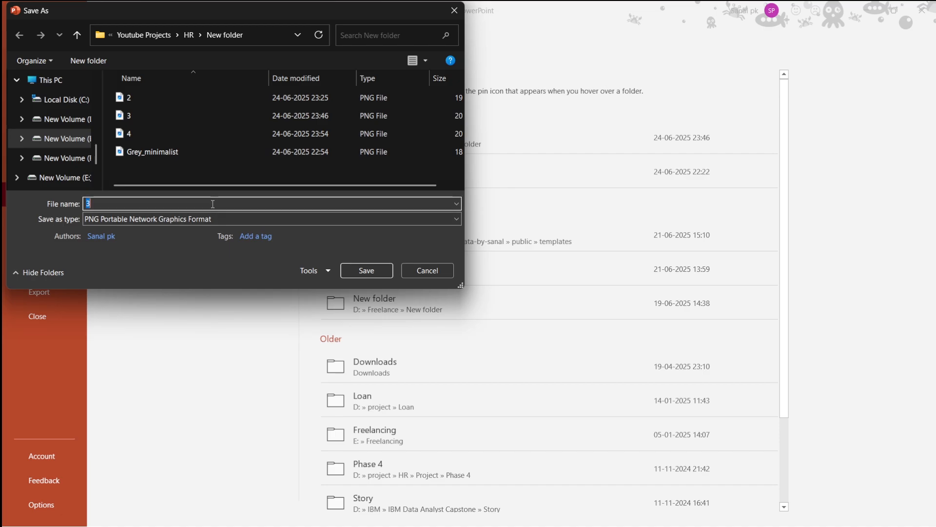
key("Return")
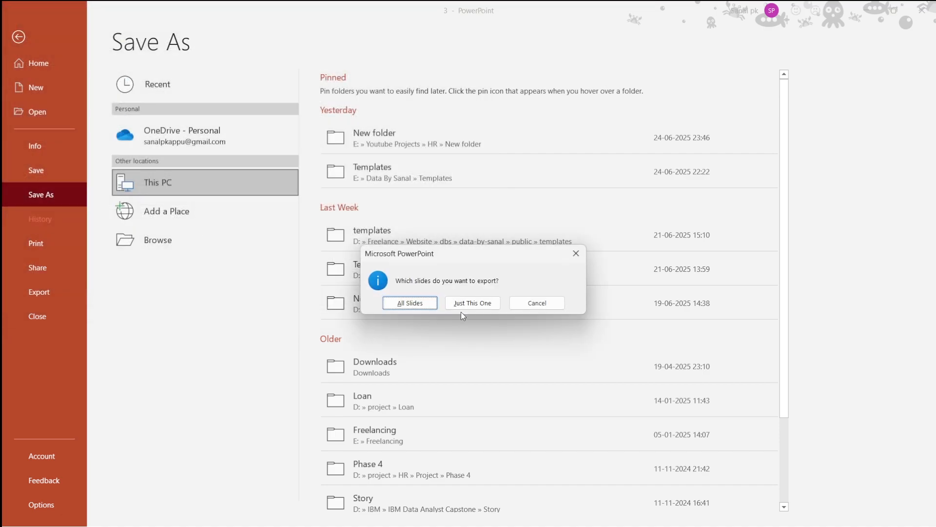
left_click(461, 308)
key("alt+Tab")
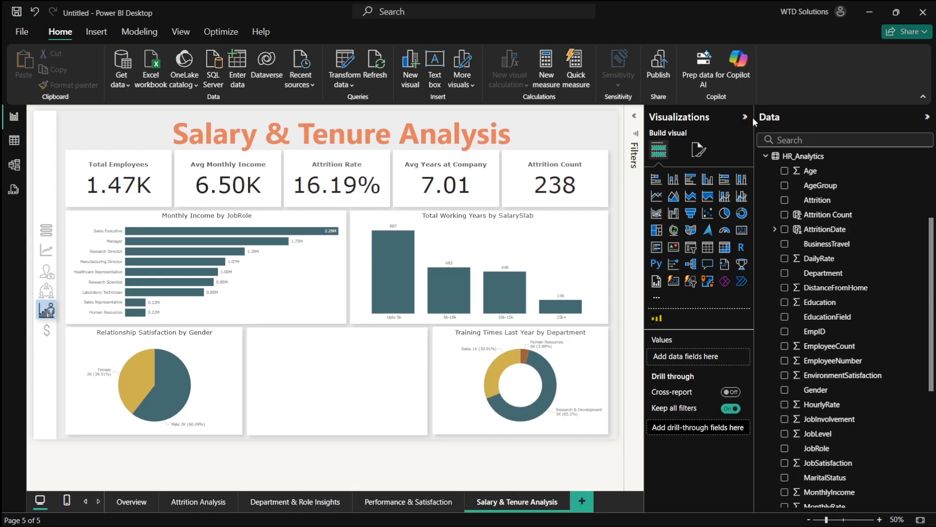
- Replace the Salary & Tenure Analysis page's canvas background image with 5.png and set the image fit to Fit
left_click(700, 145)
left_click(721, 257)
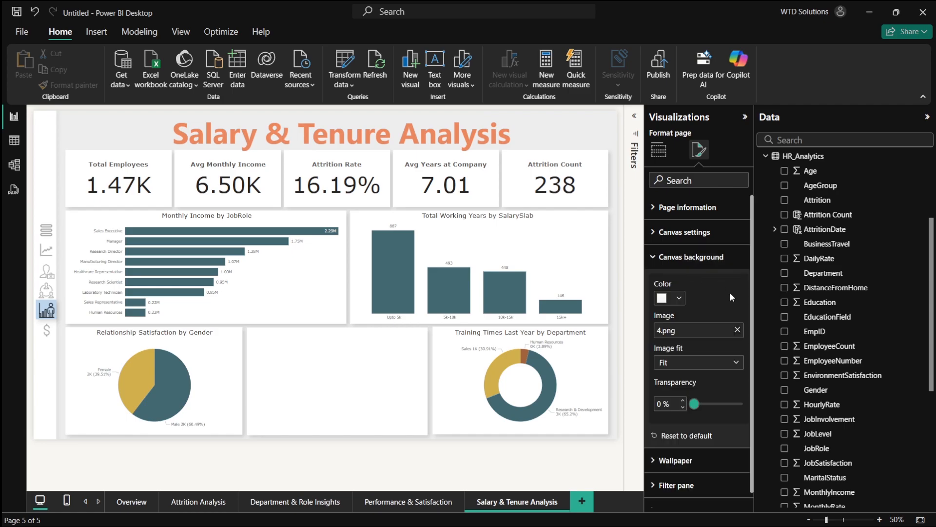
left_click(738, 336)
left_click(709, 332)
double_click(466, 210)
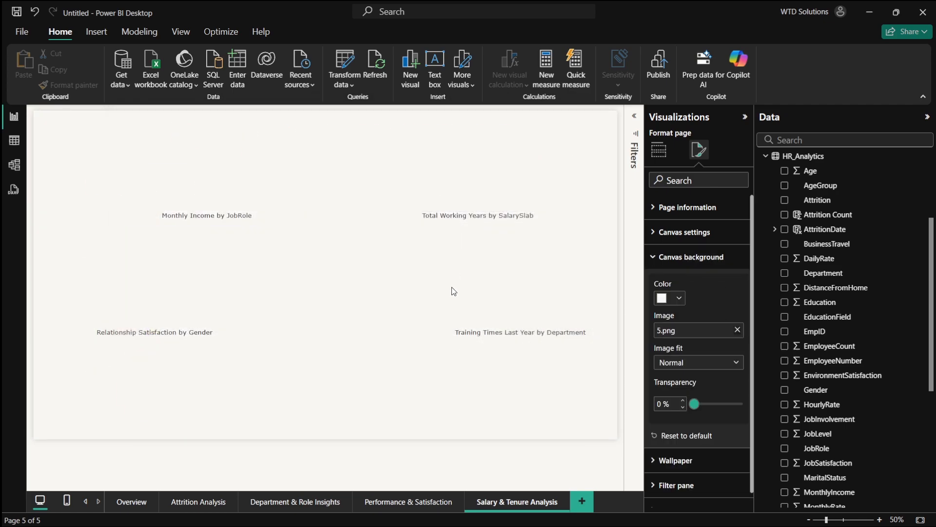
left_click(671, 362)
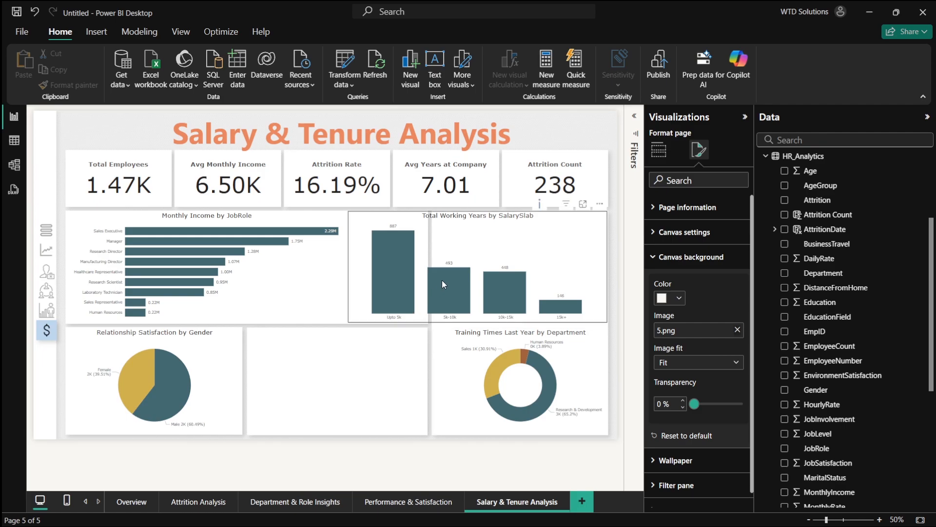
- Move the Training Times Last Year by Department donut chart into the empty middle slot of the bottom row
left_click_drag(522, 378, 330, 380)
left_click_drag(415, 379, 423, 381)
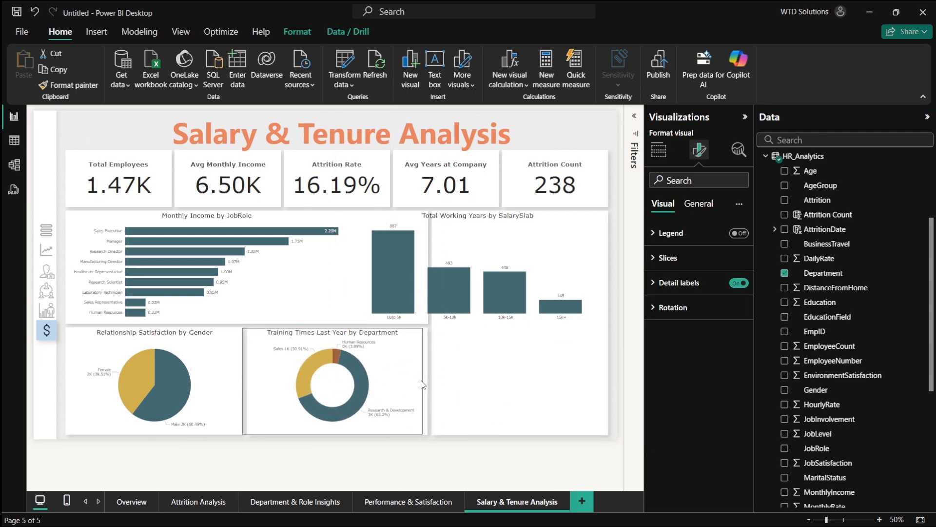
left_click_drag(361, 379, 364, 379)
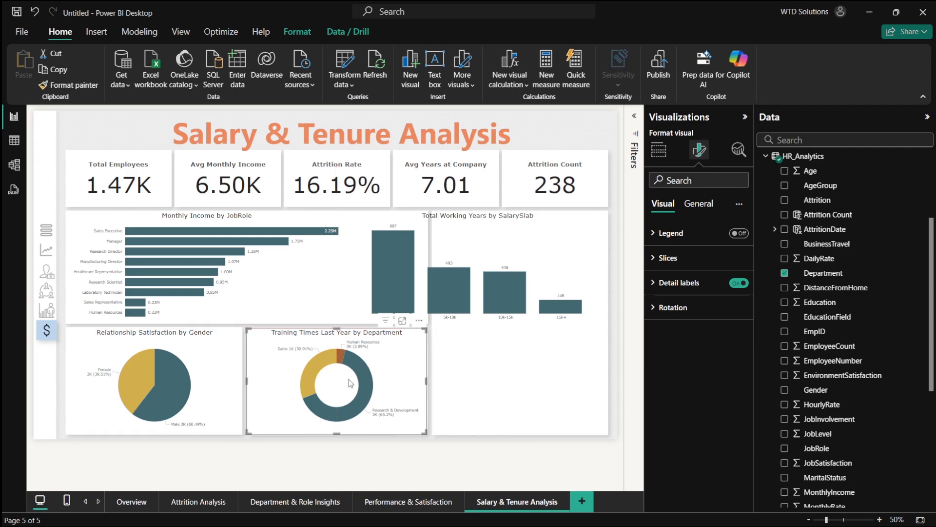
left_click(190, 370)
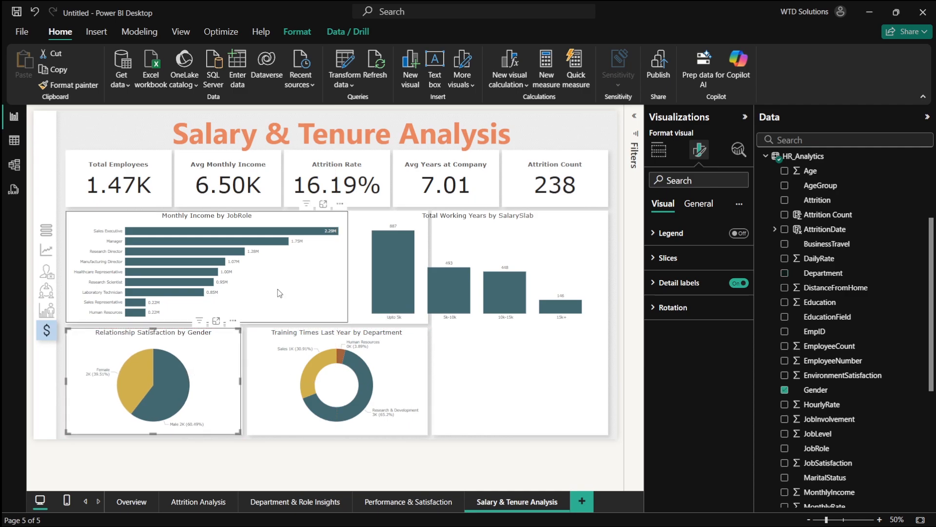
- Move the Total Working Years by SalarySlab chart to the right column and stretch it down to the page bottom
left_click(356, 268)
left_click_drag(349, 268, 432, 269)
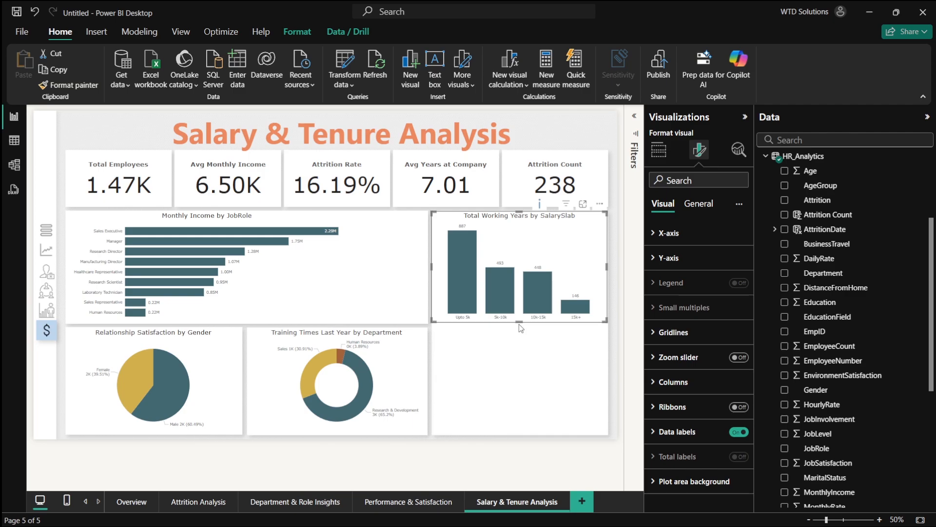
left_click_drag(519, 323, 538, 429)
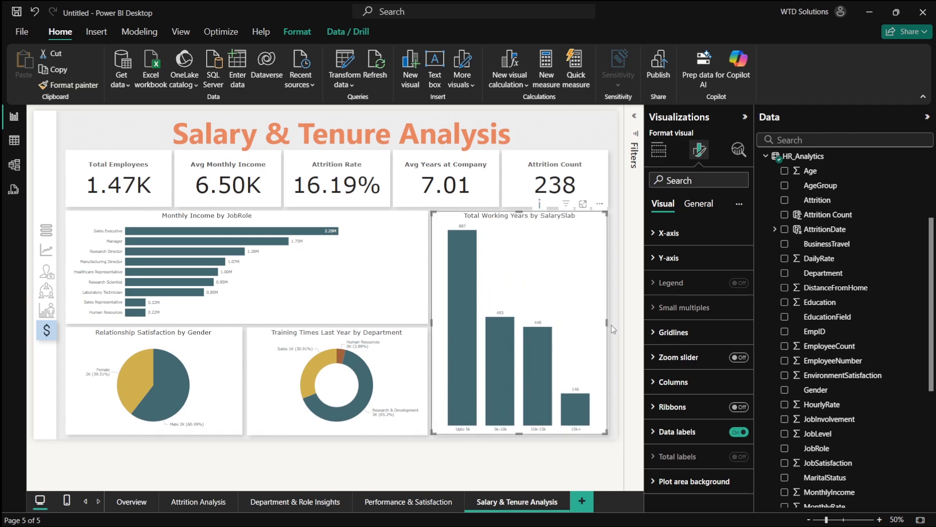
- Widen the Monthly Income by JobRole chart to fill the space up to the salary slab chart
left_click(226, 238)
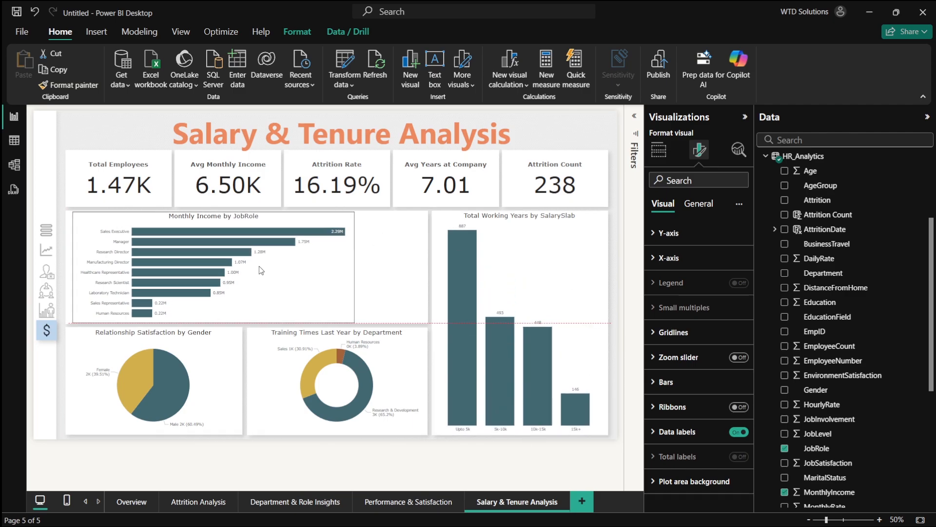
left_click_drag(257, 270, 257, 271)
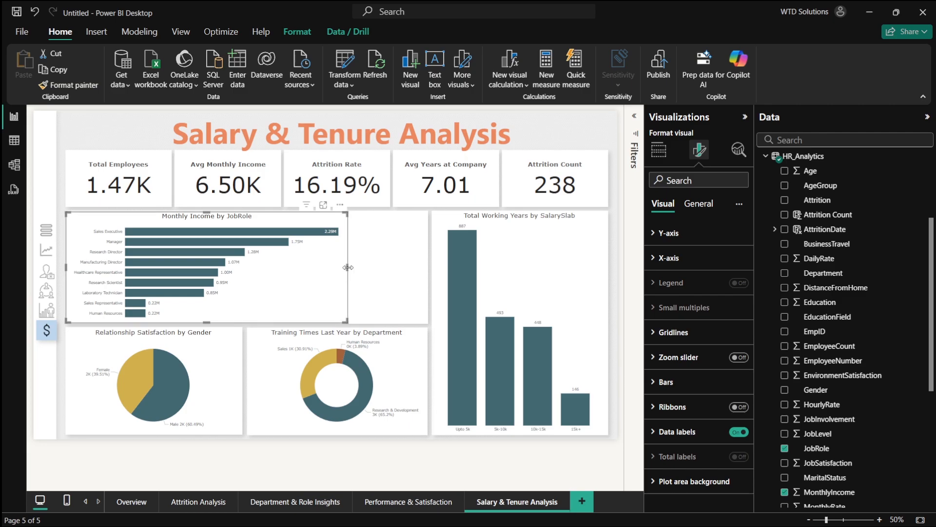
left_click_drag(348, 271, 429, 274)
left_click(615, 314)
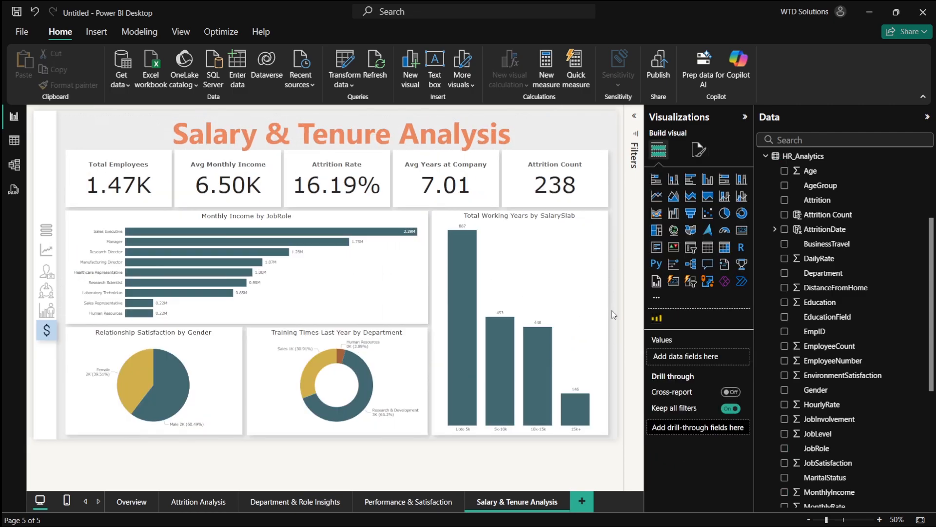
- Browse the other report pages, ending on the Overview page
left_click(132, 501)
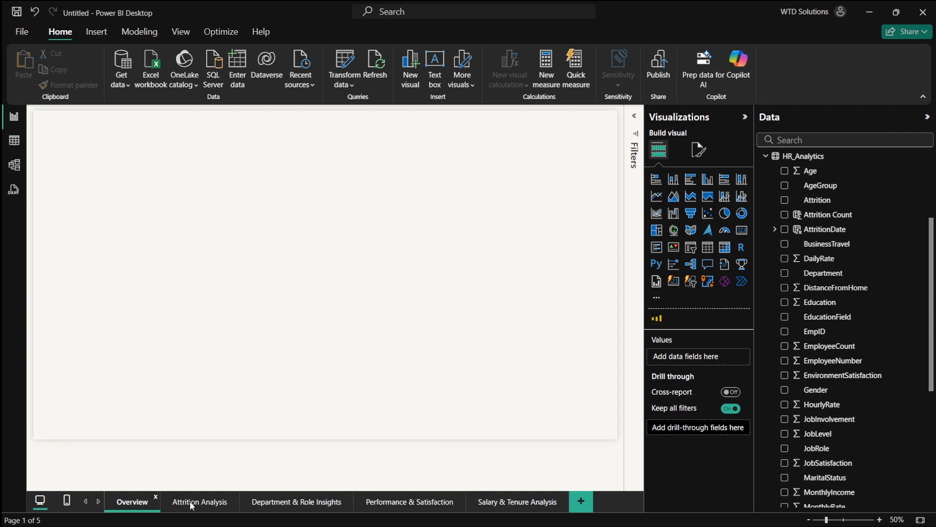
left_click(190, 502)
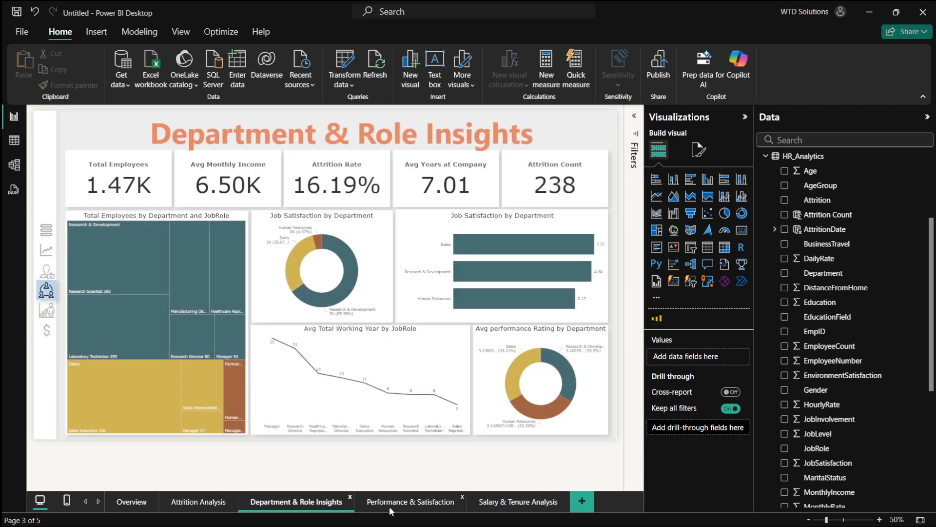
left_click(426, 507)
left_click(525, 504)
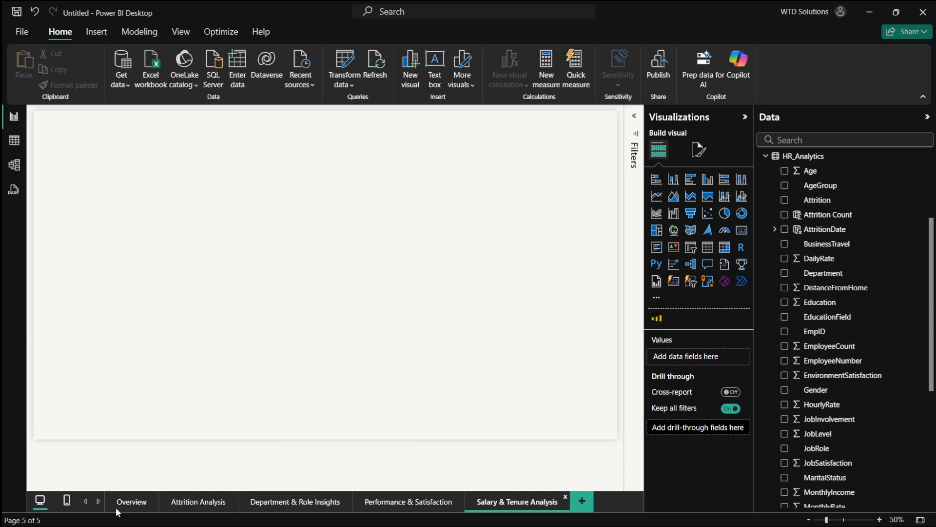
left_click(131, 501)
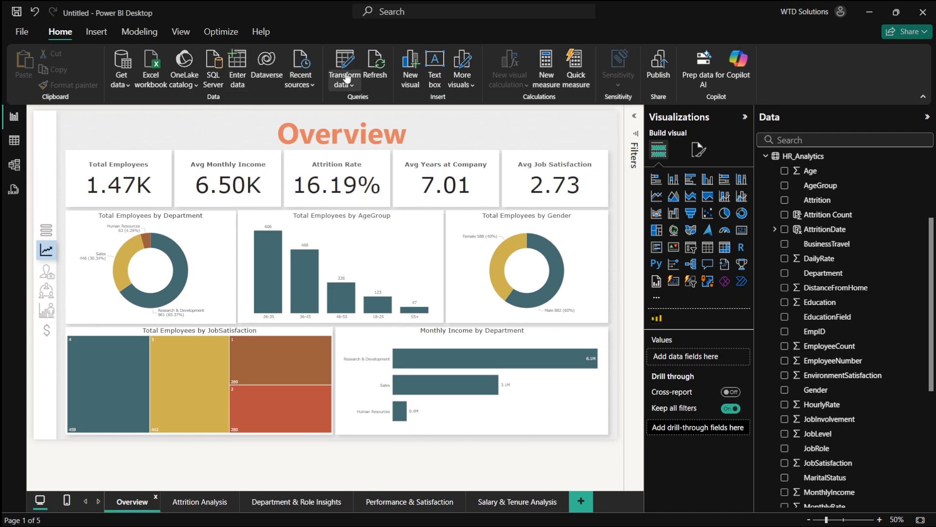
- Insert the Close icon image from the Icons folder onto the Overview page and move it over the lower-left treemap
left_click(96, 33)
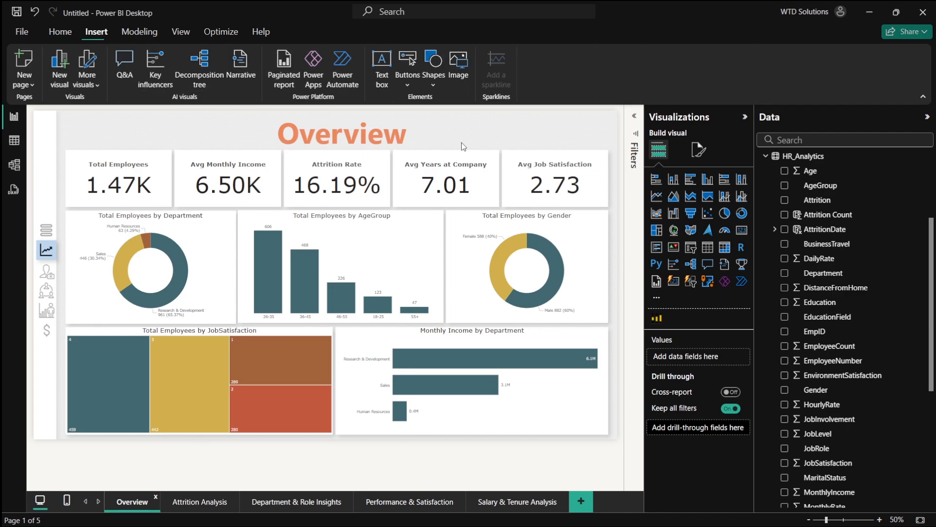
left_click(433, 78)
left_click(465, 74)
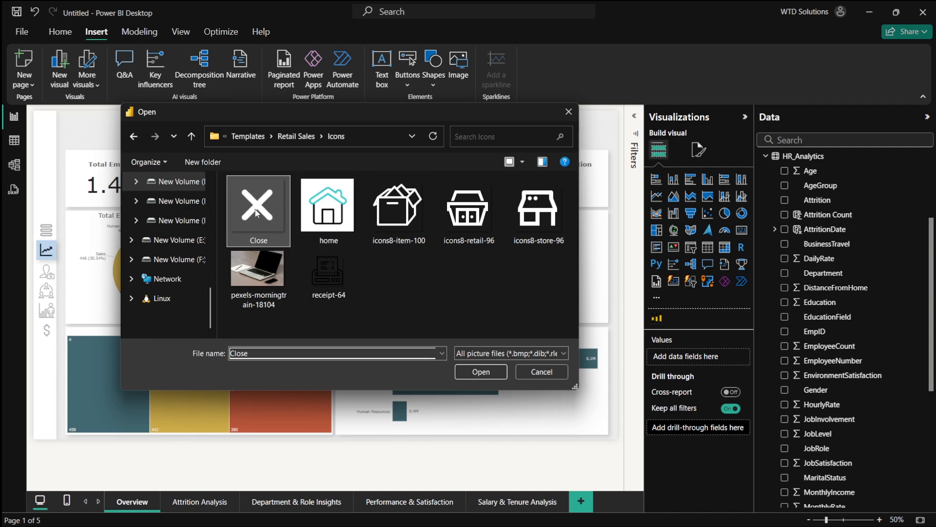
double_click(257, 213)
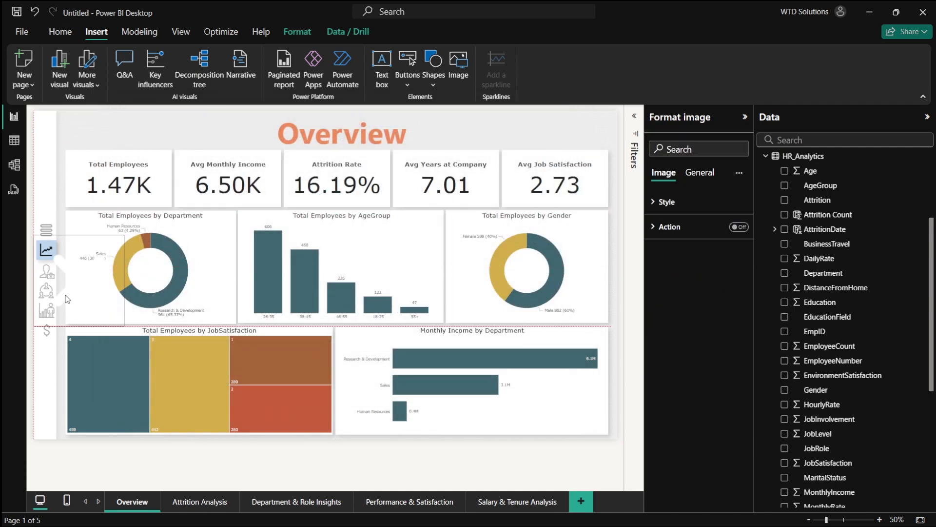
left_click_drag(67, 299, 178, 408)
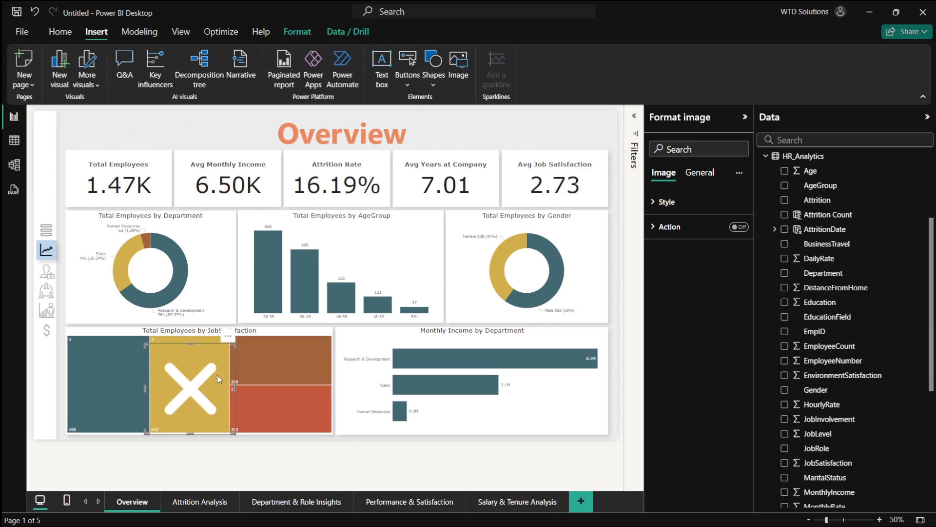
left_click(250, 470)
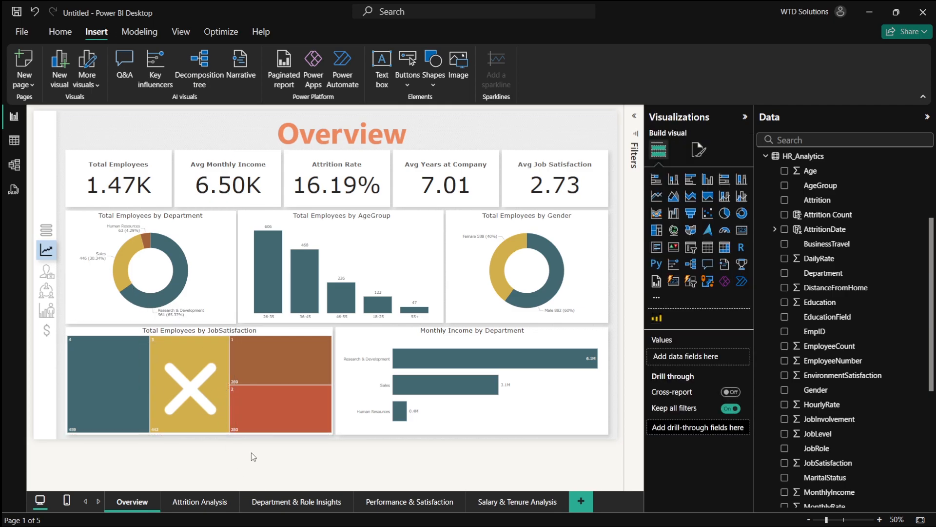
- Insert a funnel icon image, shrink it and place it in the Overview page's top-left corner
left_click(191, 387)
left_click(282, 461)
left_click(459, 68)
double_click(259, 217)
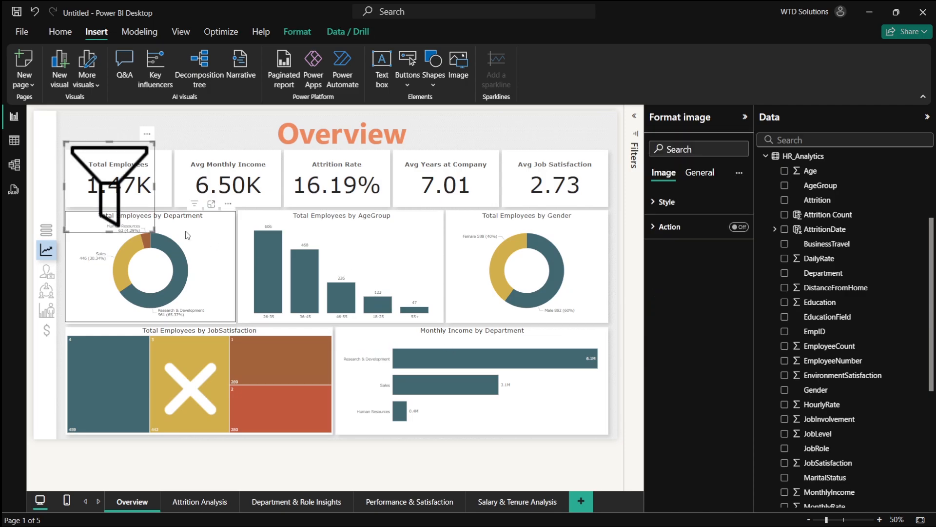
left_click_drag(153, 228, 54, 142)
scroll(54, 142, "up", 6)
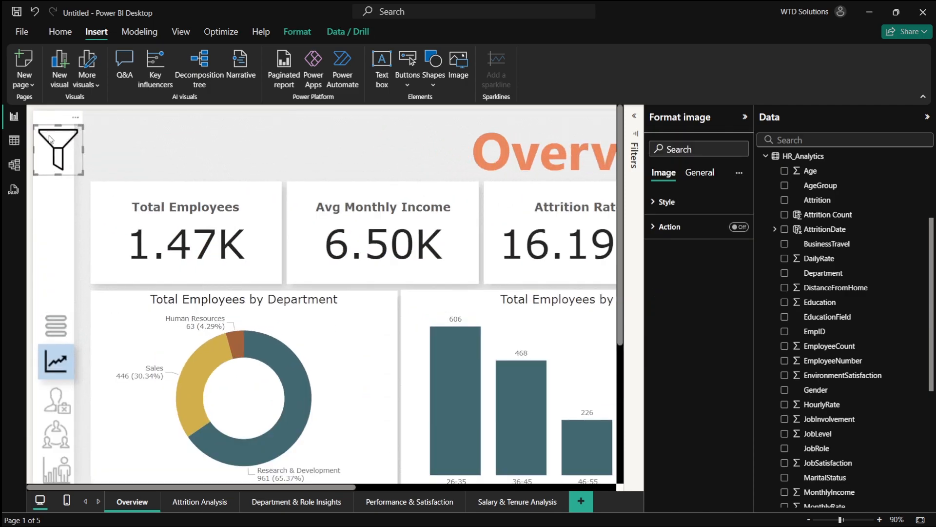
left_click_drag(142, 257, 98, 217)
left_click_drag(68, 177, 78, 168)
left_click(194, 184)
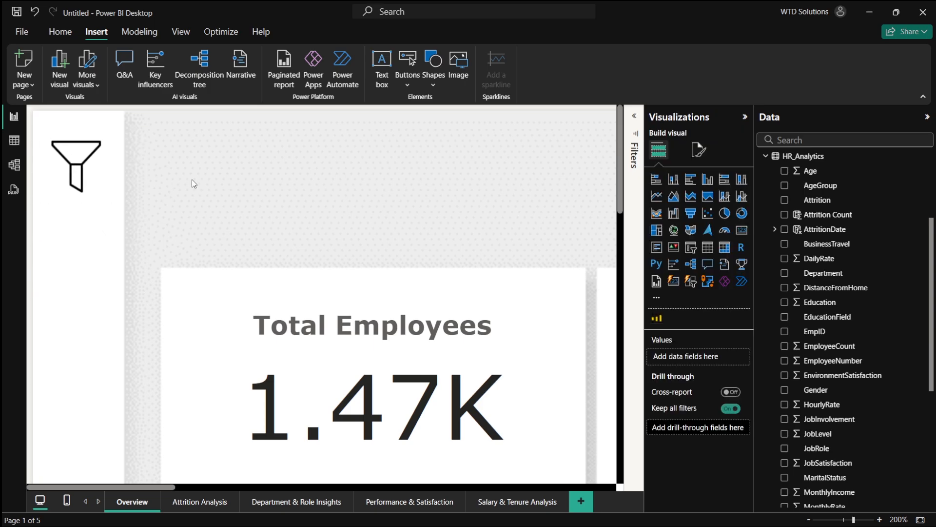
- Insert a speech bubble shape on the Overview page
left_click(434, 77)
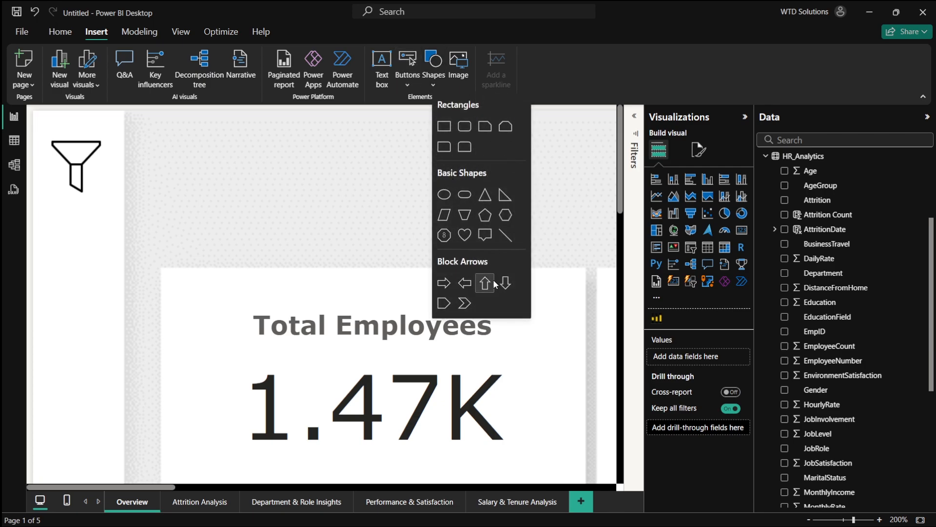
left_click(486, 237)
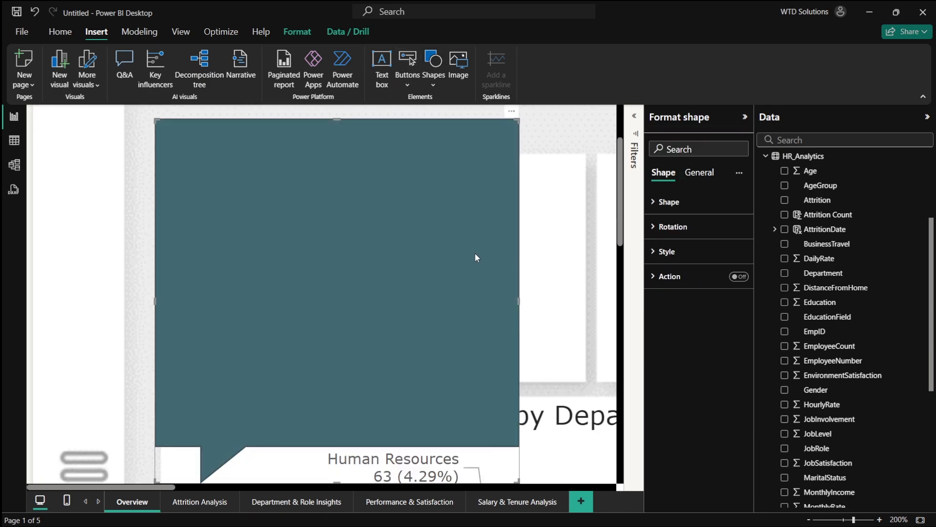
scroll(475, 253, "down", 3)
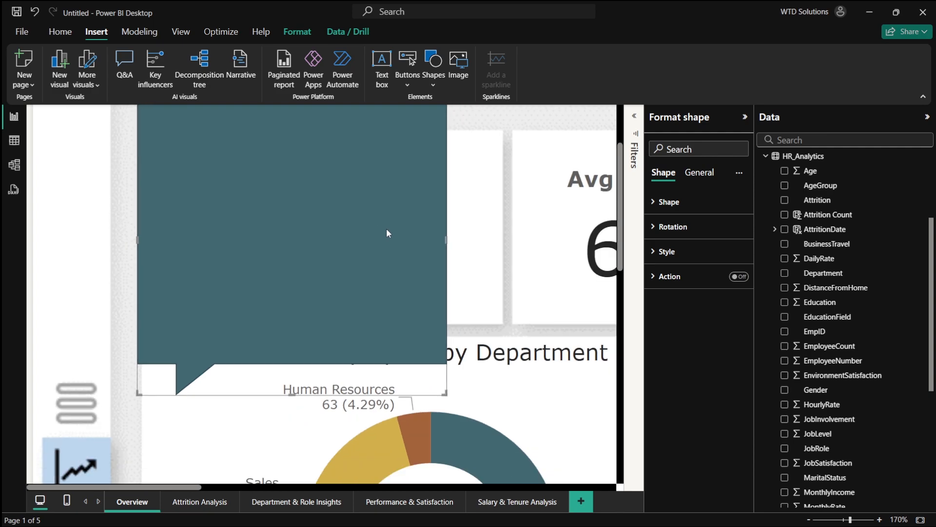
scroll(387, 228, "down", 1)
scroll(297, 297, "up", 3)
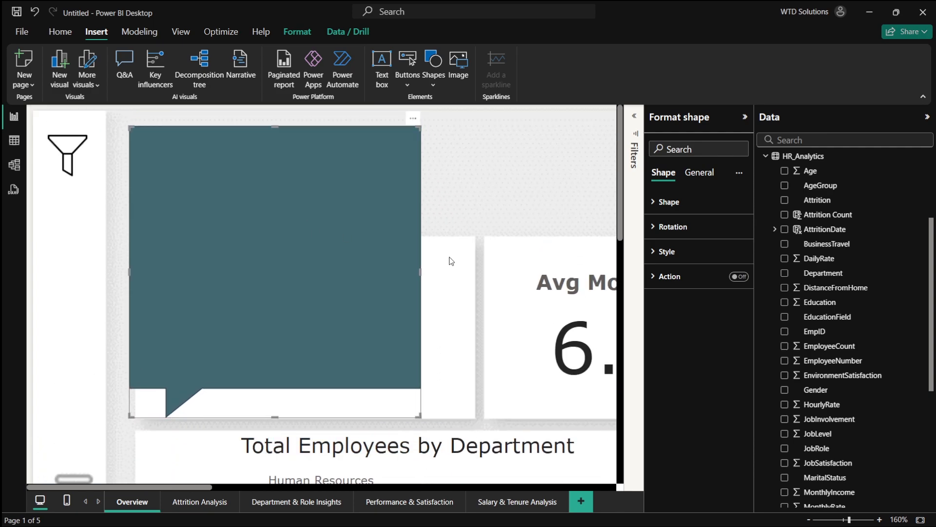
- Inspect the speech bubble's rotation settings
left_click(685, 228)
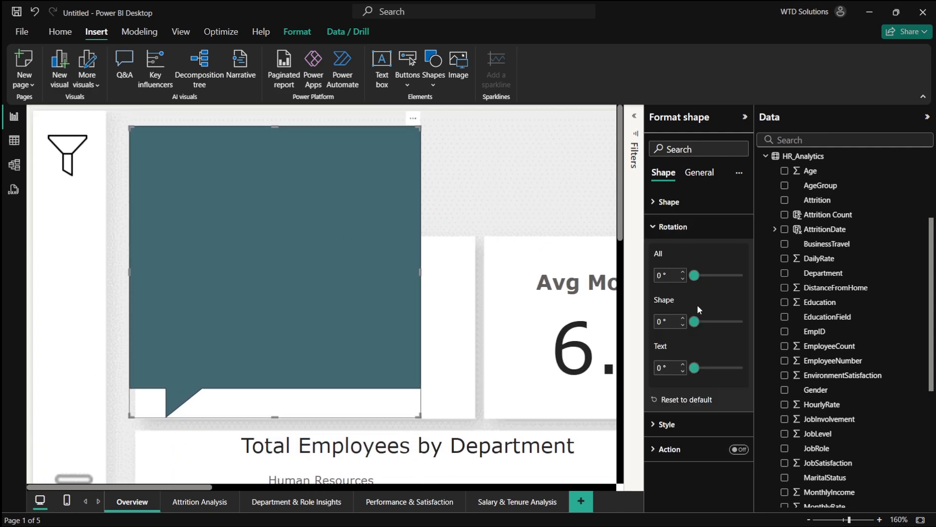
mouse_move(694, 278)
left_mouse_down()
mouse_move(705, 278)
mouse_move(694, 277)
left_mouse_up()
left_click_drag(694, 321, 710, 322)
mouse_move(694, 368)
left_mouse_down()
mouse_move(706, 368)
mouse_move(694, 367)
left_mouse_up()
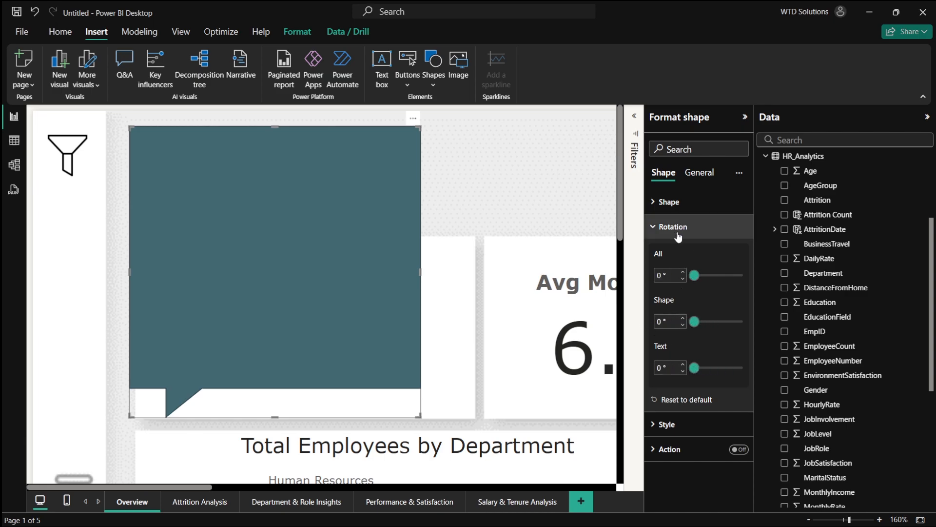
- Set the speech bubble's chat bubble height to 16% and its tail angle to 76°
left_click(679, 202)
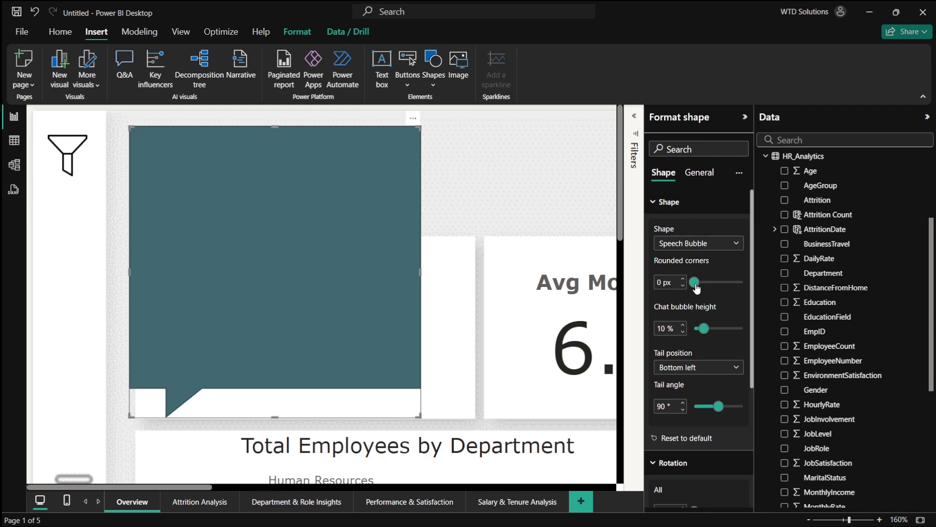
mouse_move(696, 288)
left_mouse_down()
mouse_move(713, 284)
mouse_move(694, 285)
left_mouse_up()
left_click_drag(704, 329, 694, 329)
left_click_drag(718, 407, 717, 412)
left_click_drag(706, 333, 711, 335)
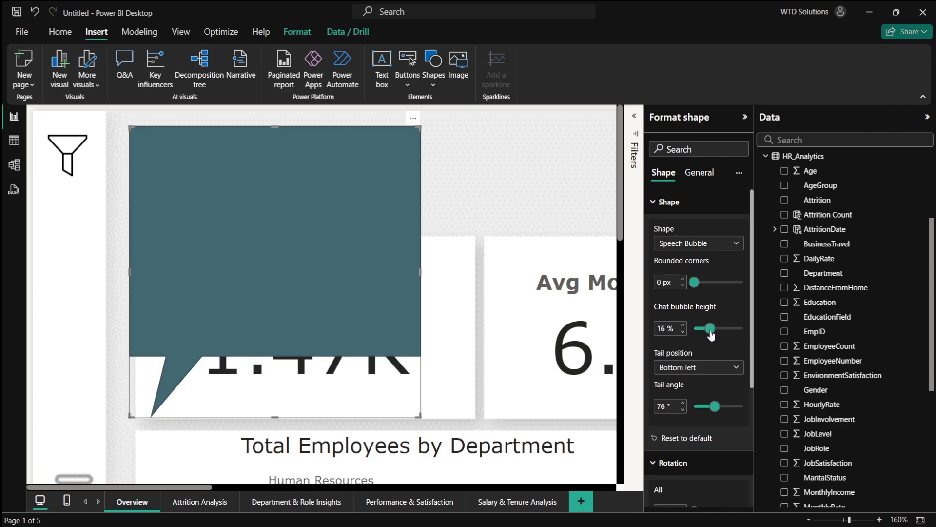
- Set the speech bubble's tail position to Left up
left_click(706, 369)
left_click(692, 410)
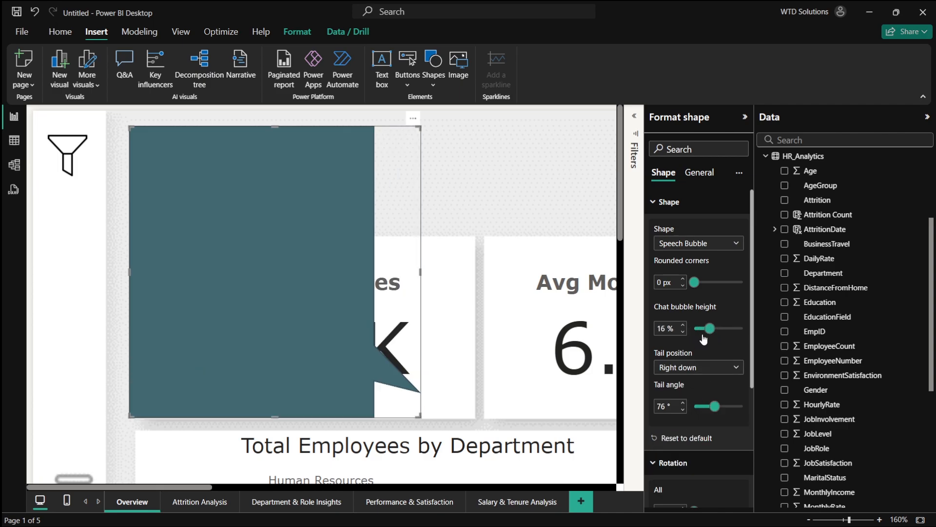
left_click(695, 369)
left_click(691, 425)
left_click(708, 372)
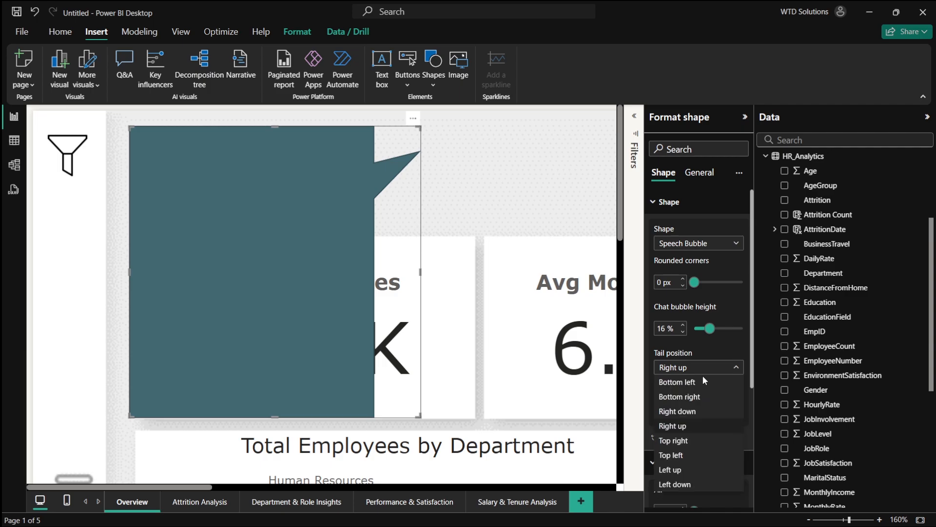
left_click(680, 453)
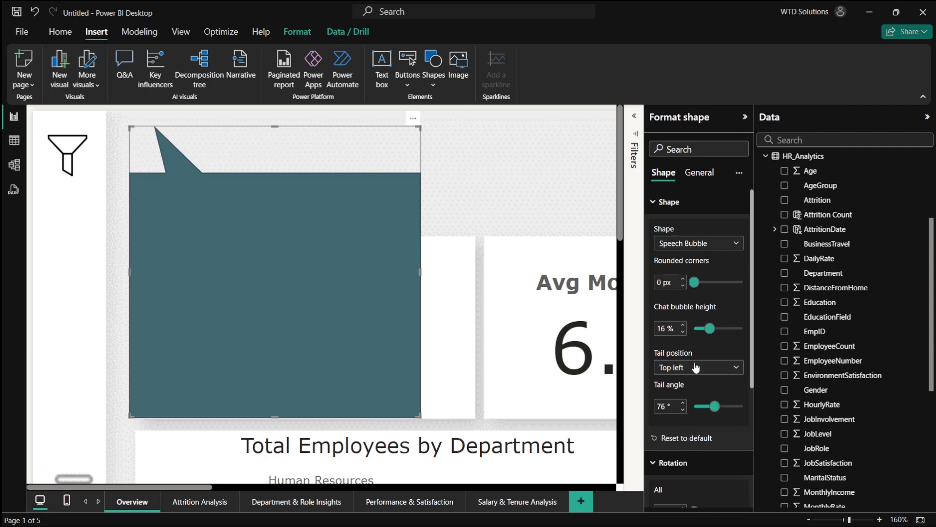
left_click(695, 367)
left_click(689, 440)
left_click(694, 367)
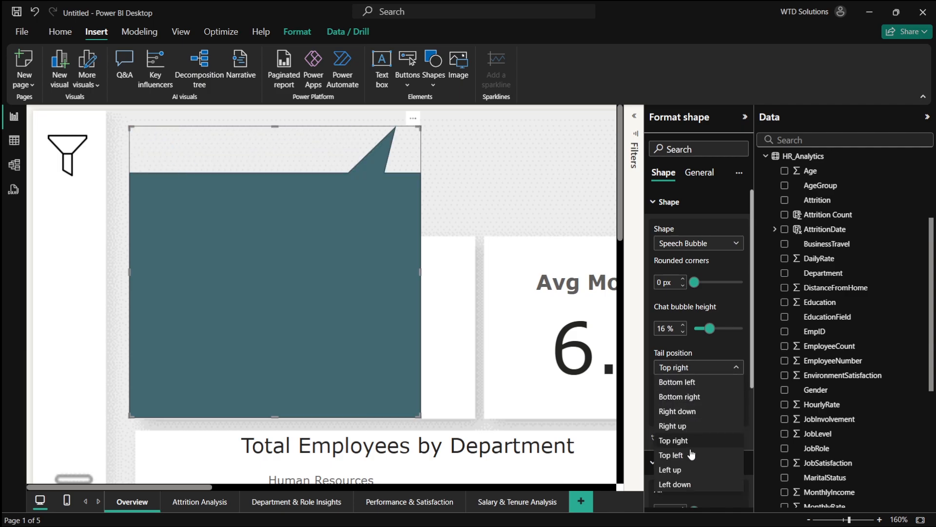
left_click(689, 468)
- Move the speech bubble beside the funnel icon, set chat bubble height 6% and tail angle 96°, and stretch it into a wide banner
left_click_drag(294, 247, 290, 241)
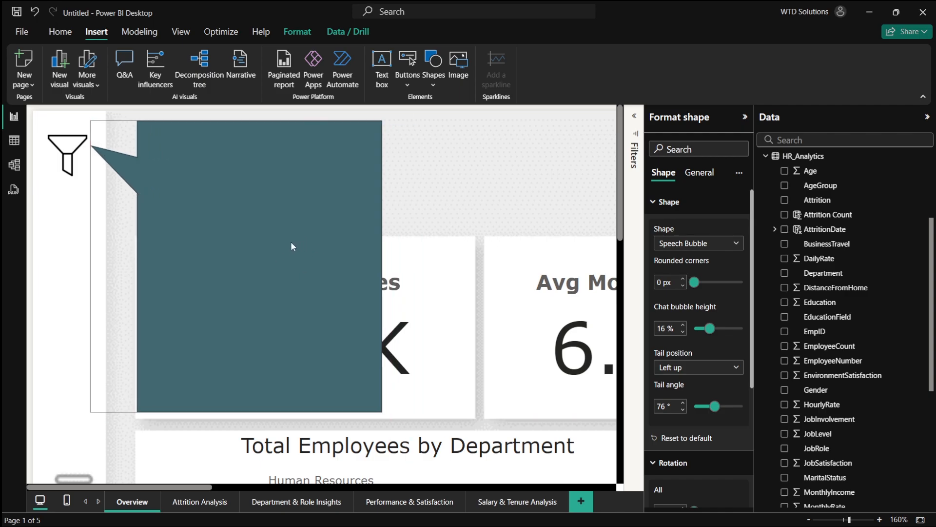
left_click_drag(695, 283, 673, 285)
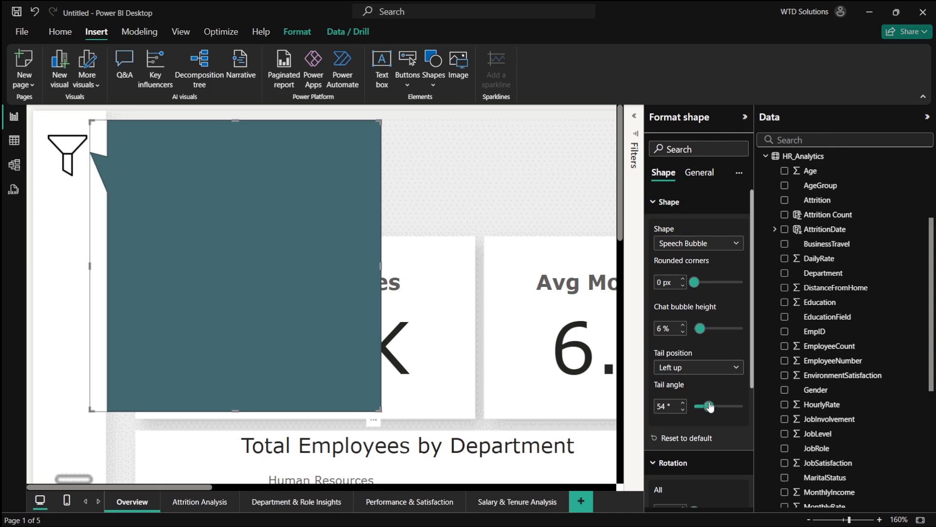
left_click_drag(710, 407, 717, 409)
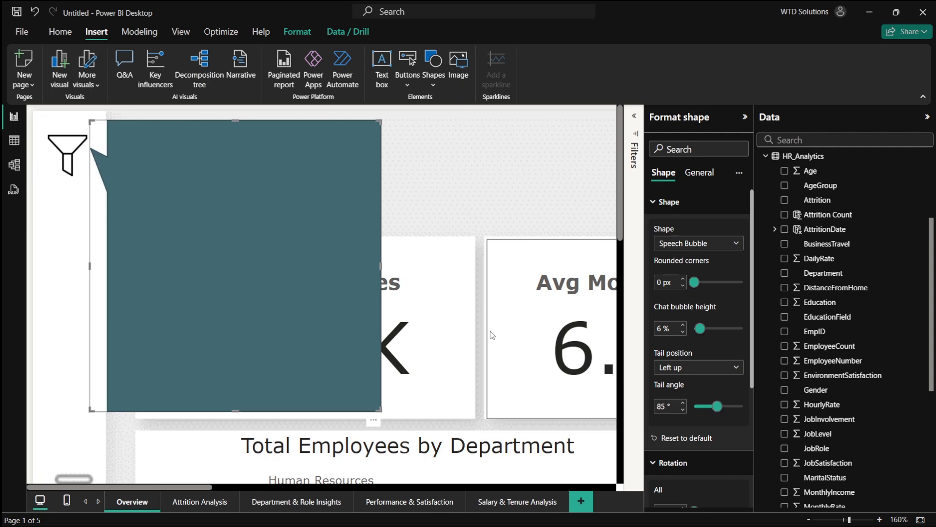
left_click_drag(244, 238, 244, 234)
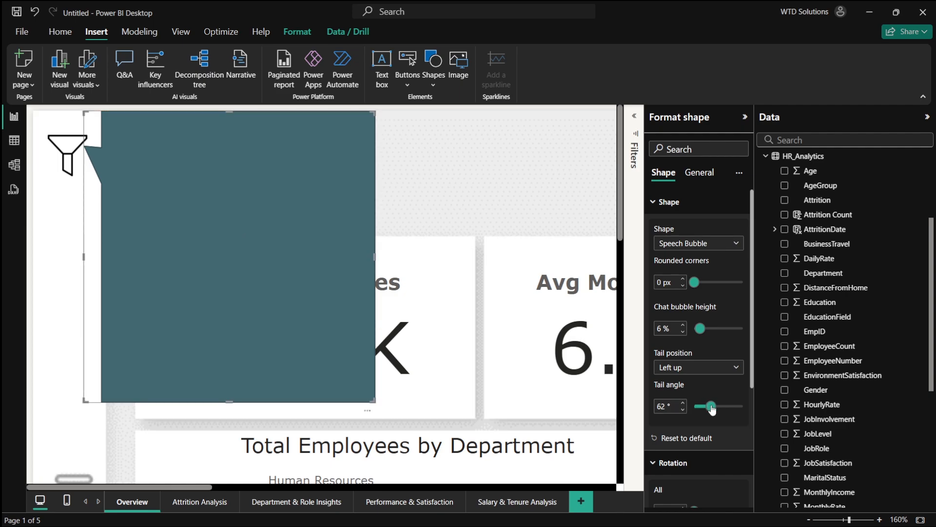
left_click_drag(715, 409, 722, 409)
left_click_drag(374, 400, 407, 302)
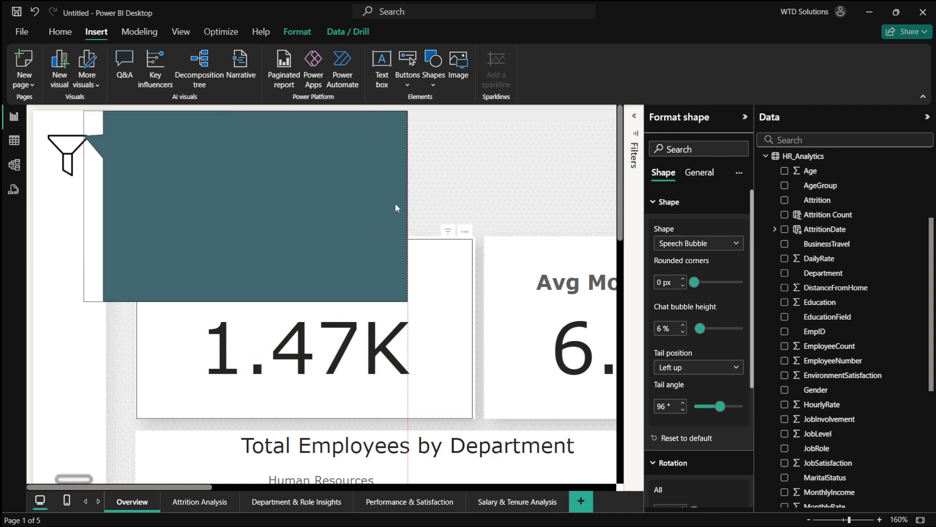
left_click_drag(396, 208, 572, 227)
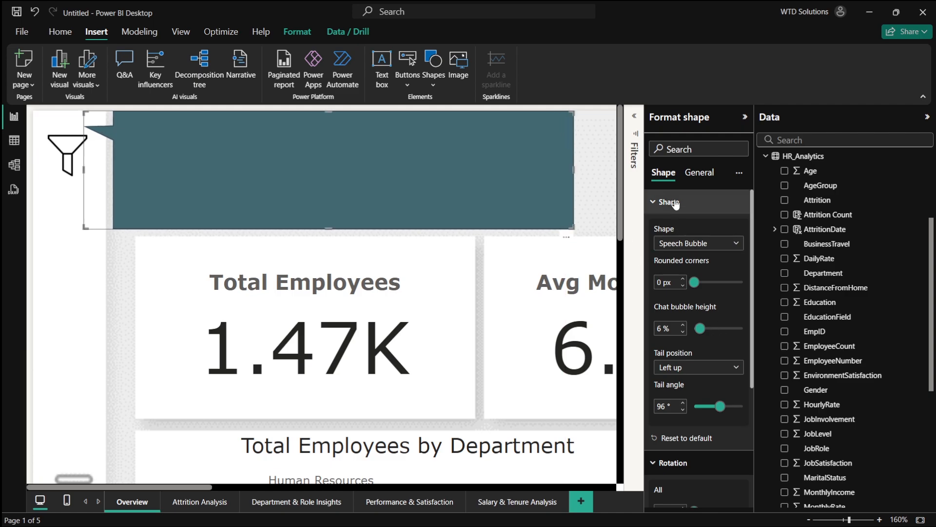
- Fill the speech bubble with theme color 1, 40% lighter, at 39% transparency and turn off its border
left_click(702, 202)
left_click(702, 202)
scroll(711, 403, "down", 4)
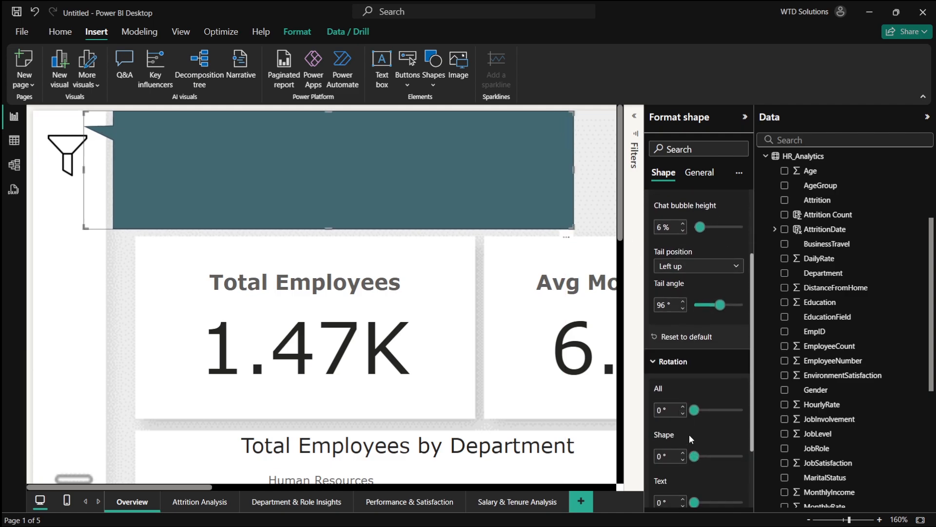
left_click(673, 470)
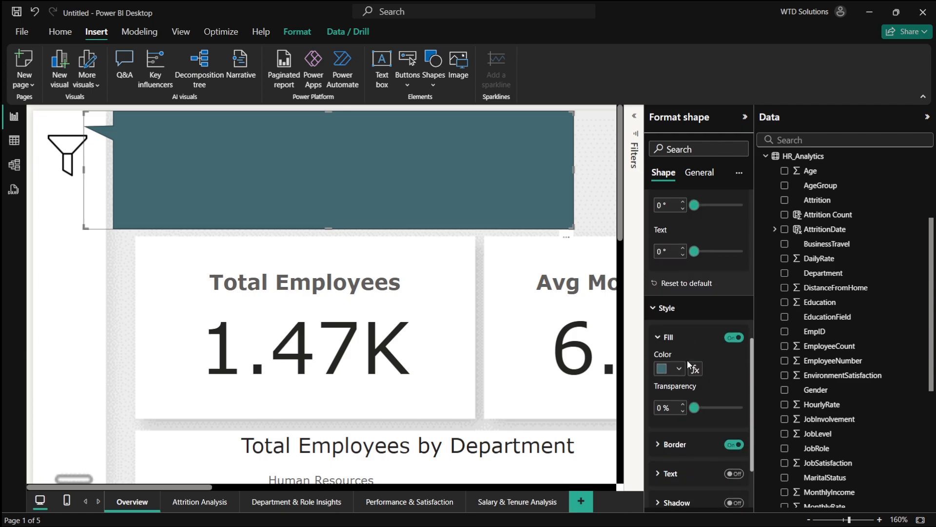
left_click(676, 330)
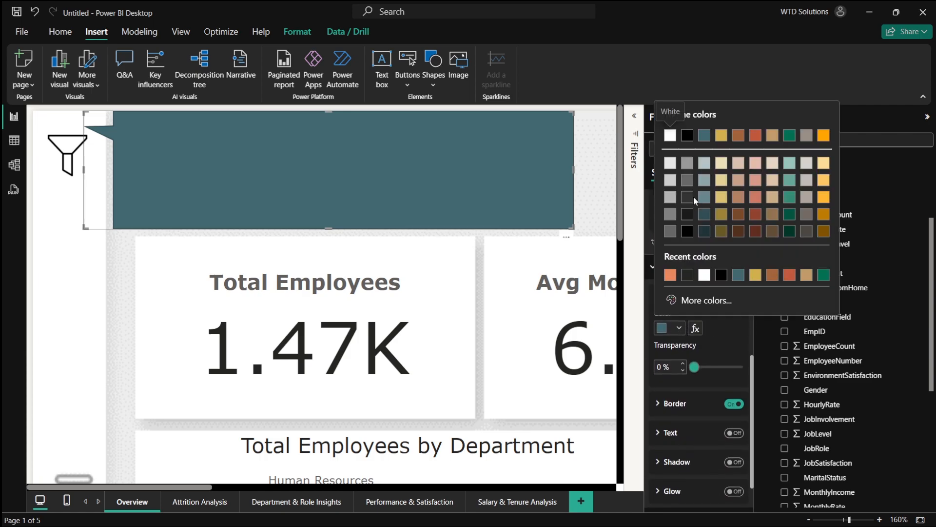
left_click(688, 181)
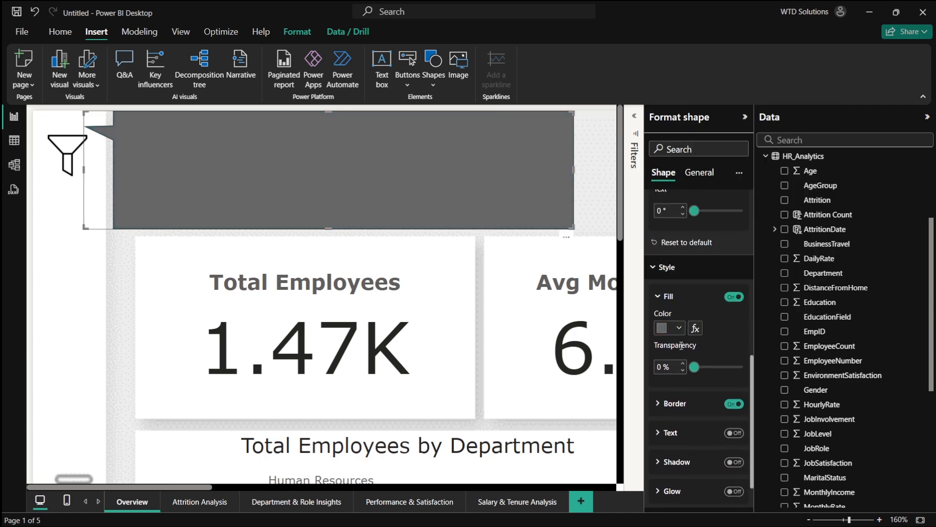
left_click(677, 329)
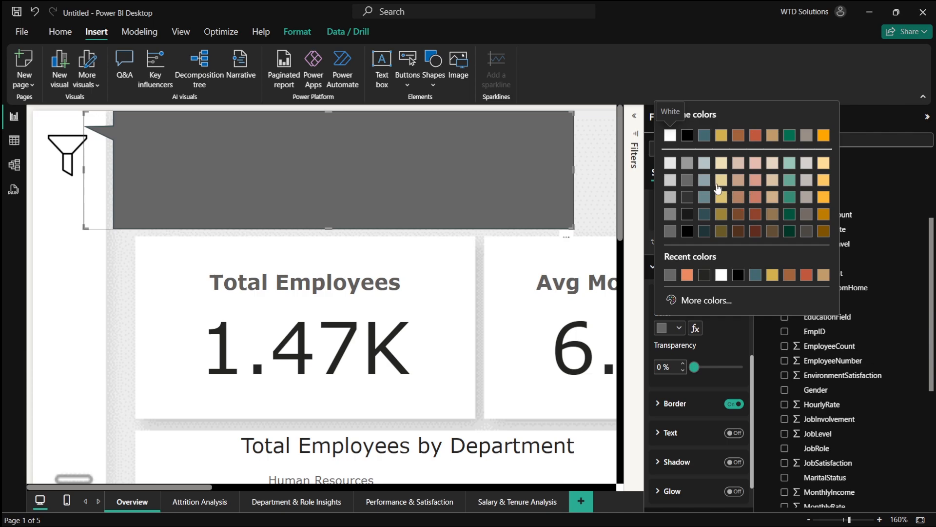
left_click(772, 180)
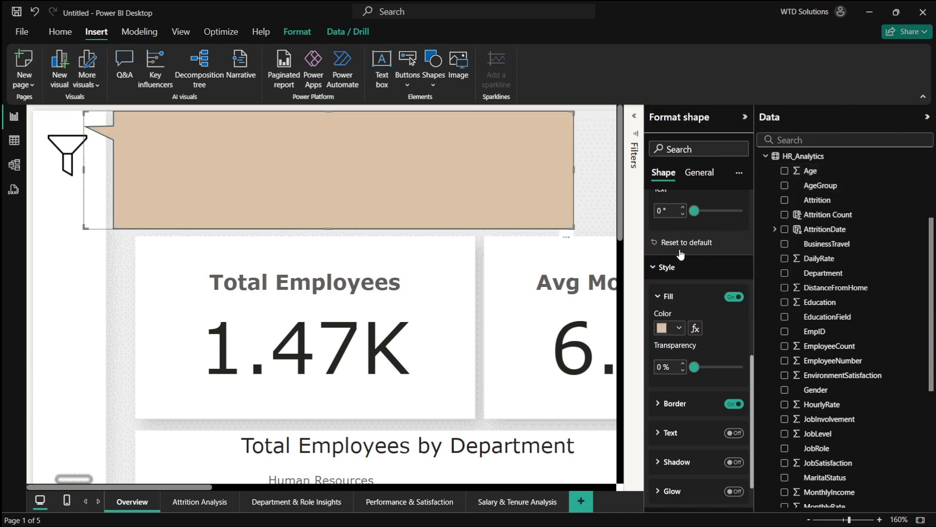
left_click(683, 334)
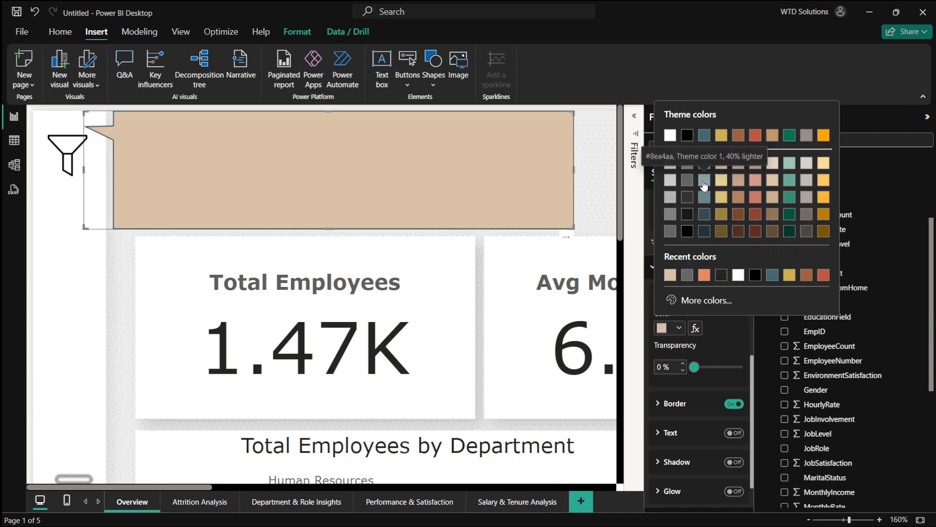
left_click(703, 184)
left_click_drag(701, 369, 712, 371)
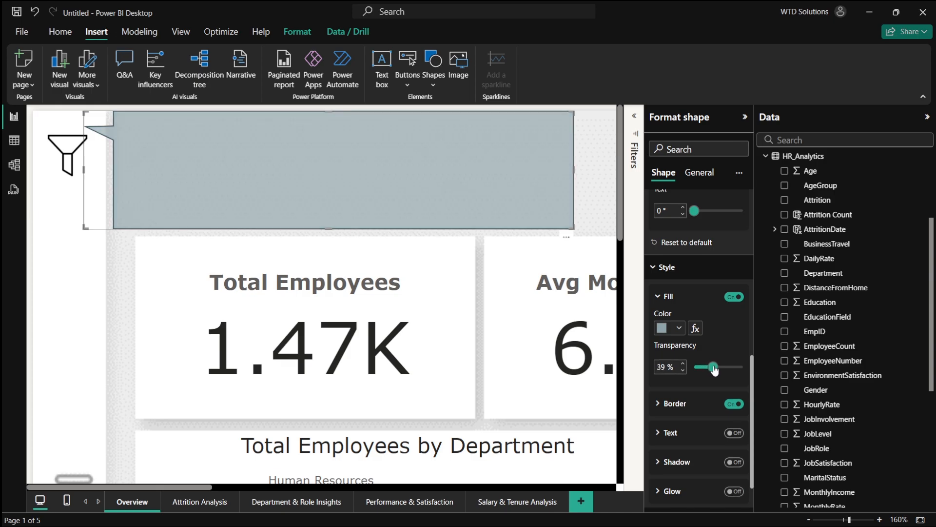
left_click(725, 405)
- Turn on the speech bubble's shadow and glow and enlarge it slightly
scroll(730, 404, "down", 1)
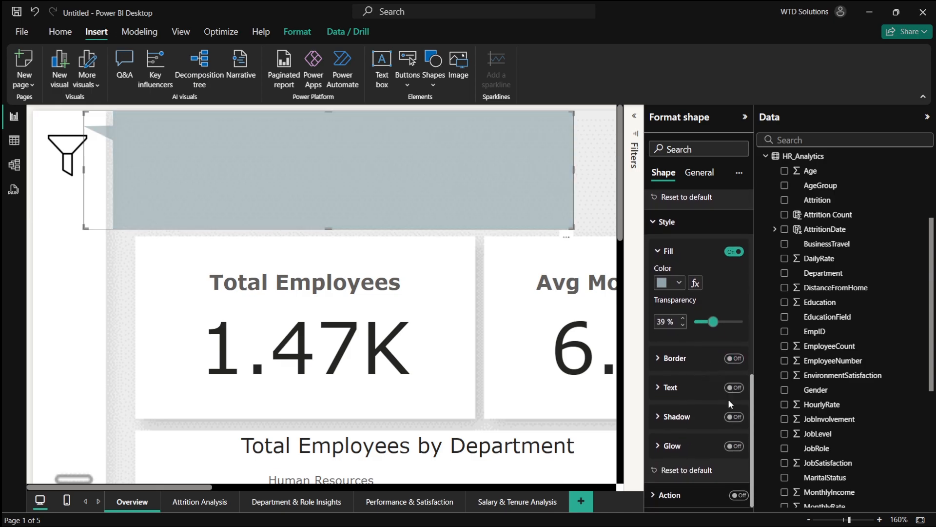
left_click(735, 417)
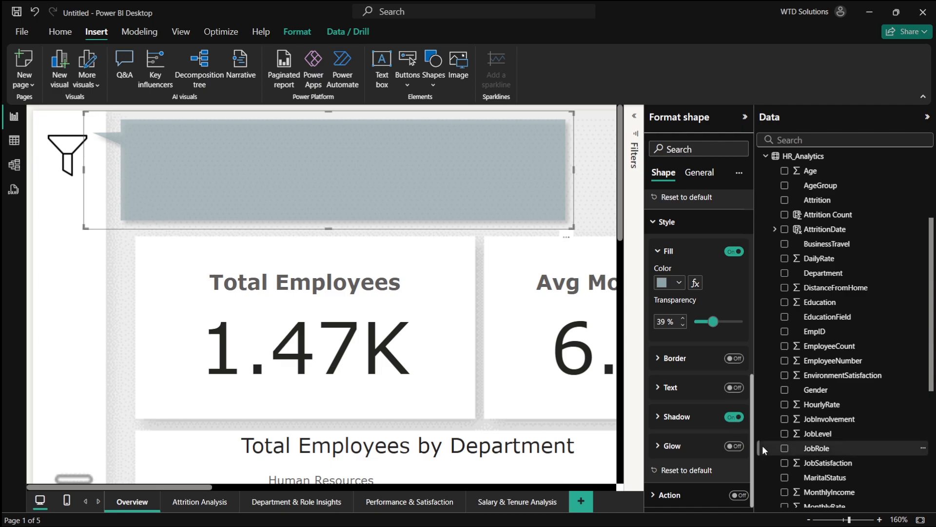
left_click(735, 446)
left_click_drag(570, 227, 612, 248)
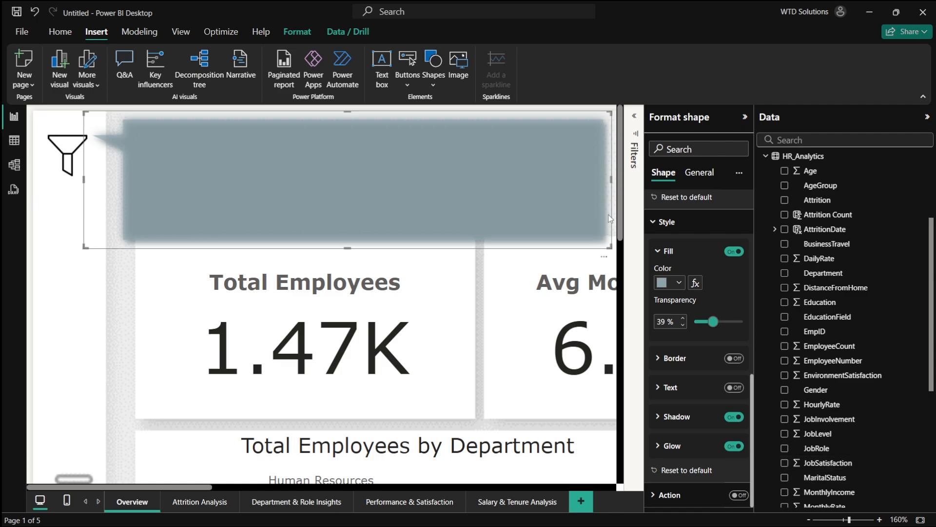
scroll(805, 246, "up", 1)
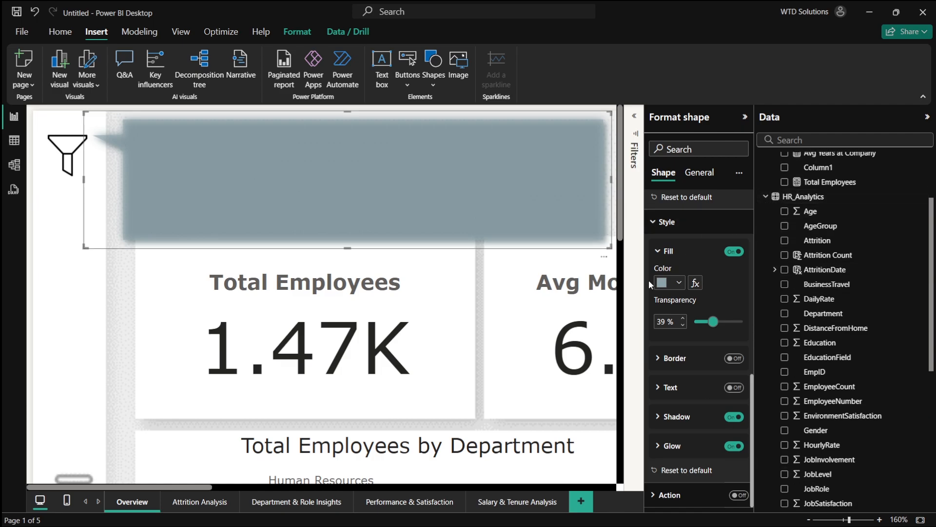
scroll(523, 307, "down", 1)
scroll(523, 308, "down", 6)
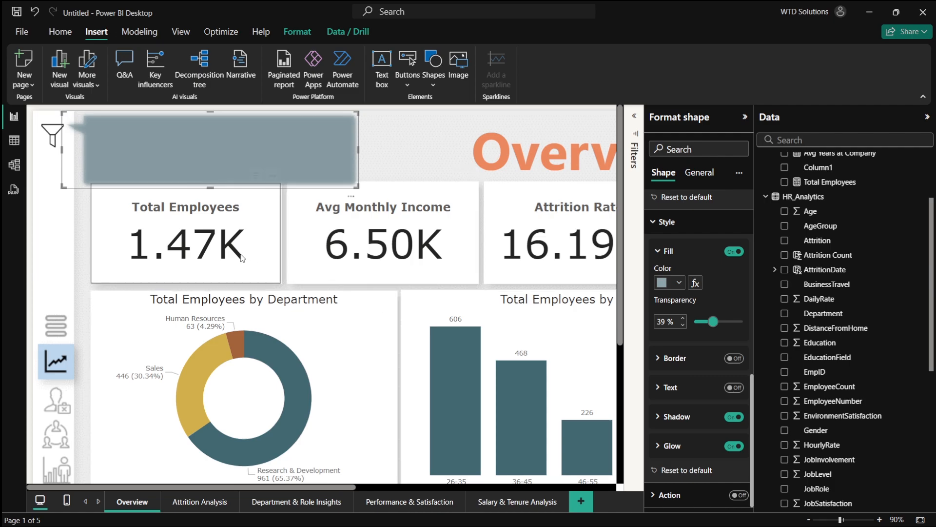
scroll(243, 258, "up", 3)
scroll(242, 258, "up", 1)
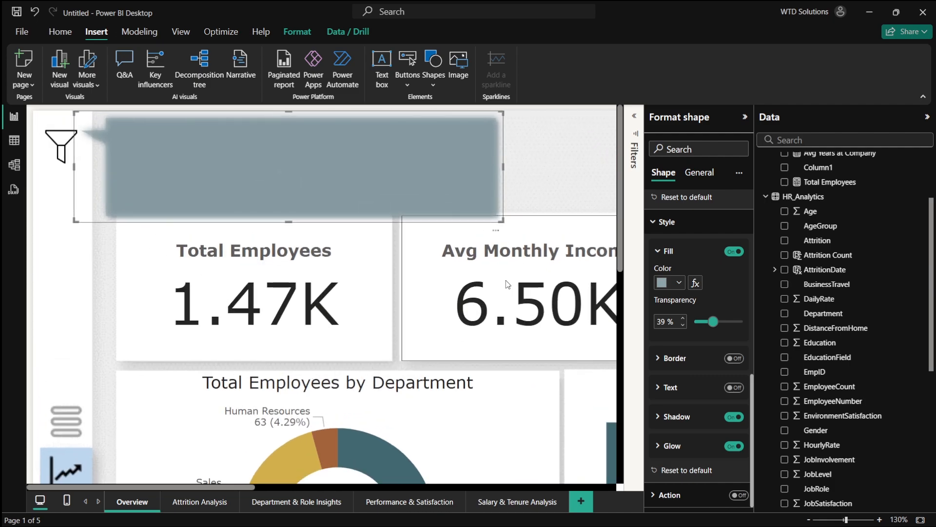
left_click(566, 173)
- Add a slicer for the Department field and set its style to Dropdown
scroll(819, 283, "up", 3)
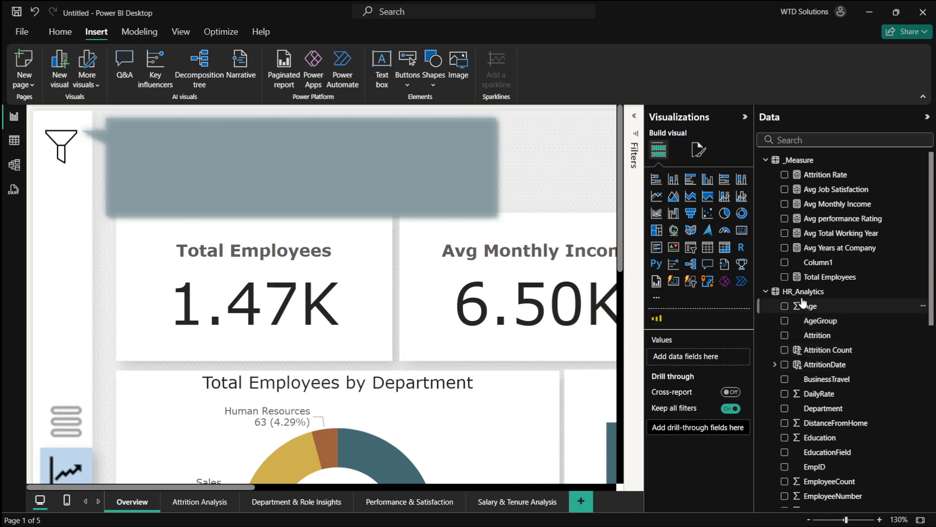
scroll(812, 314, "down", 1)
scroll(815, 326, "up", 1)
scroll(819, 337, "down", 5)
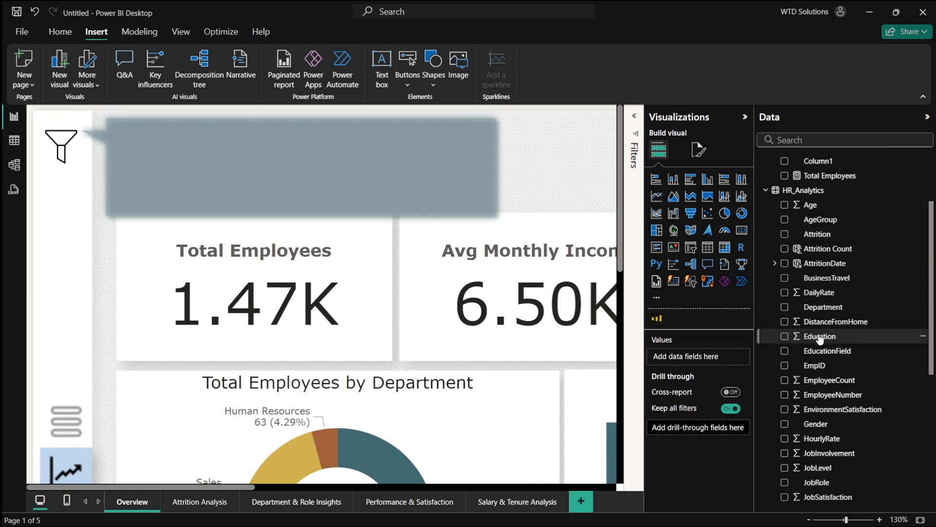
scroll(808, 313, "up", 3)
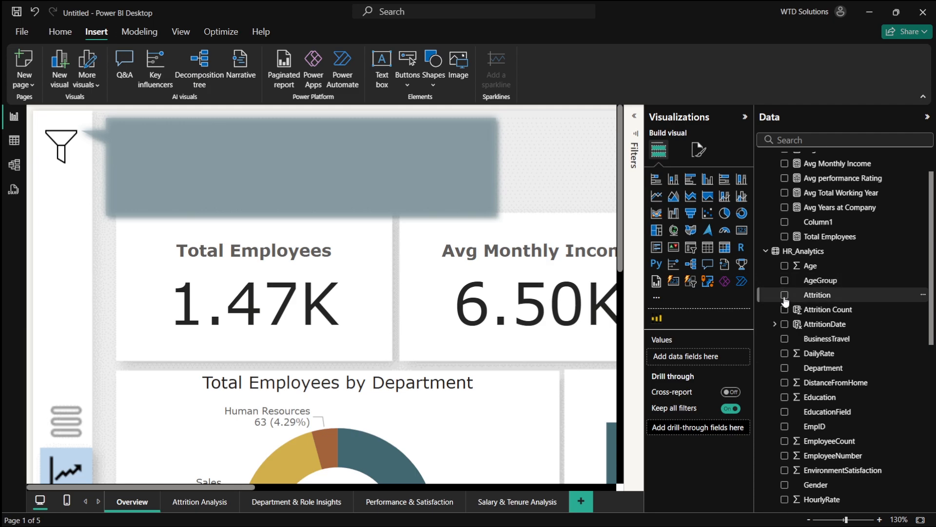
scroll(785, 302, "down", 2)
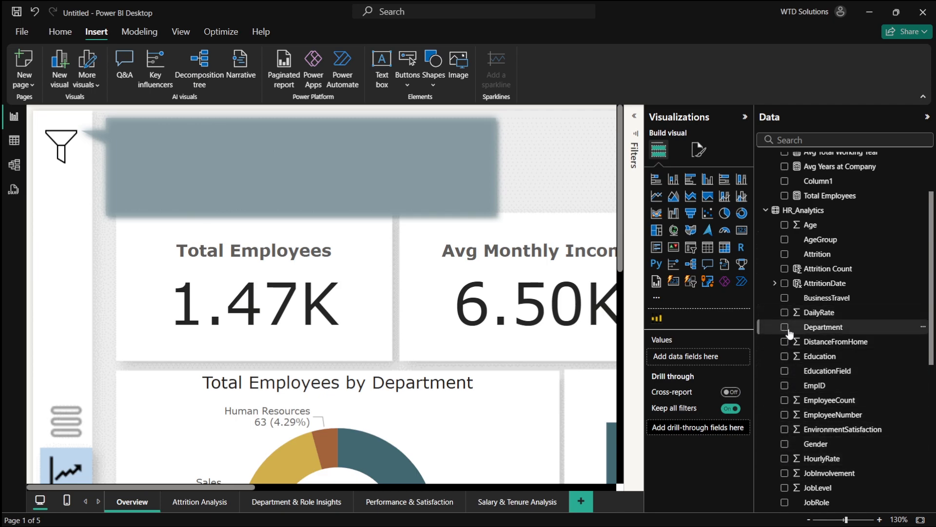
left_click(690, 248)
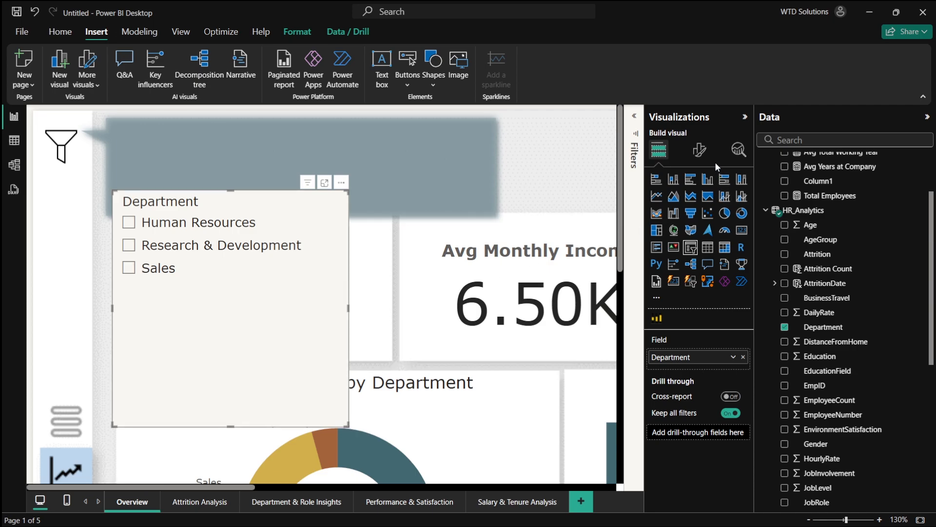
left_click(701, 152)
left_click(685, 239)
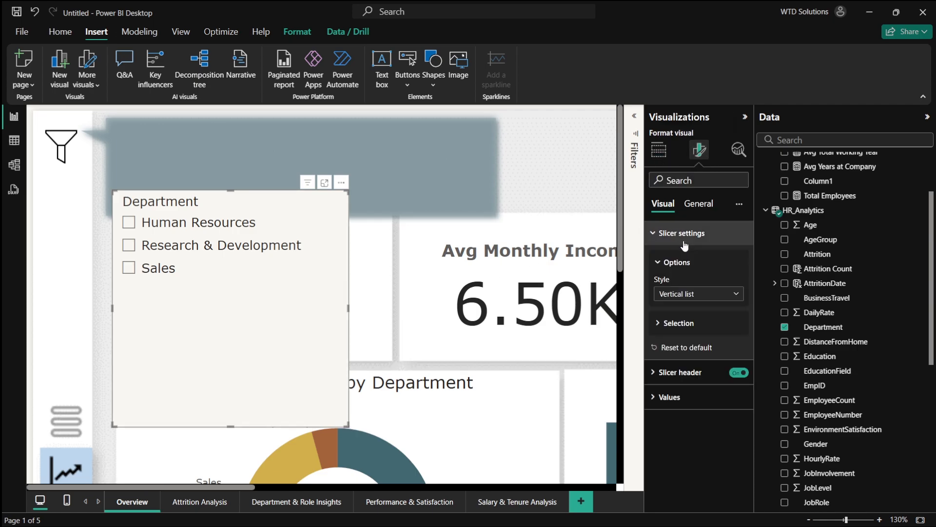
left_click(699, 294)
left_click(678, 336)
- Turn off the Department slicer's background
left_click(699, 203)
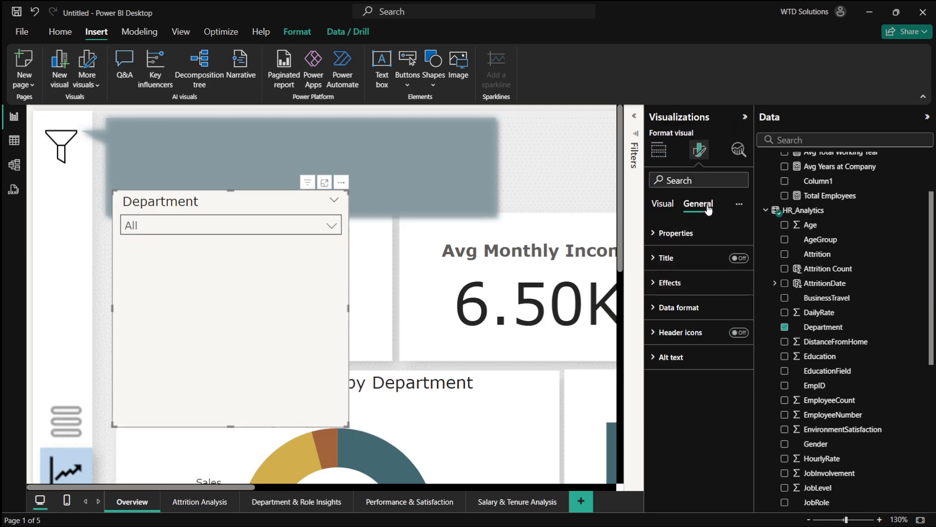
left_click(669, 282)
left_click(733, 313)
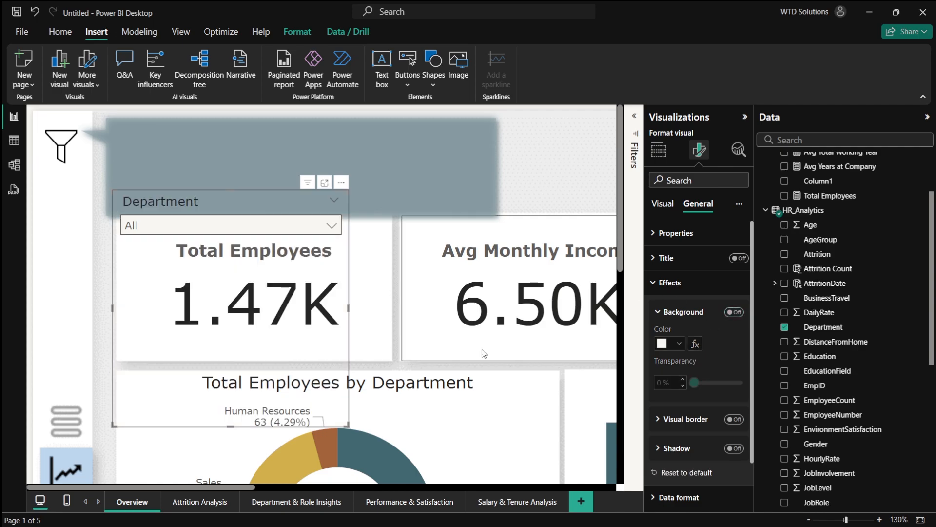
- Shrink the Department slicer and place it inside the speech bubble banner
left_click_drag(347, 425, 235, 174)
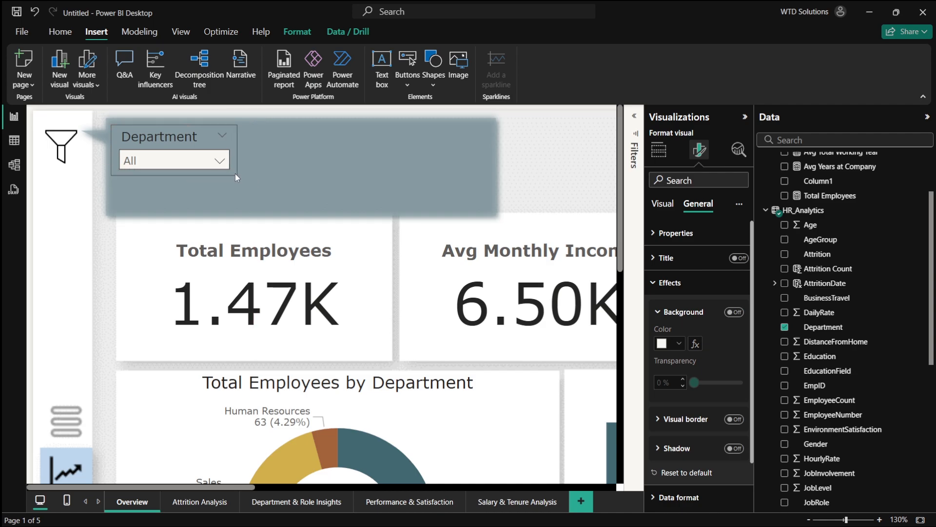
left_click(187, 161)
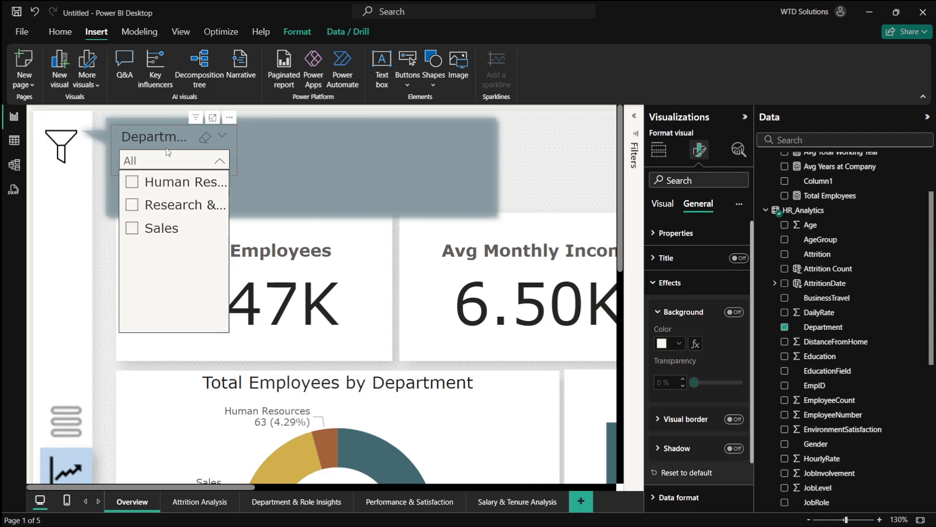
mouse_move(166, 152)
left_mouse_down()
mouse_move(162, 139)
mouse_move(169, 153)
left_mouse_up()
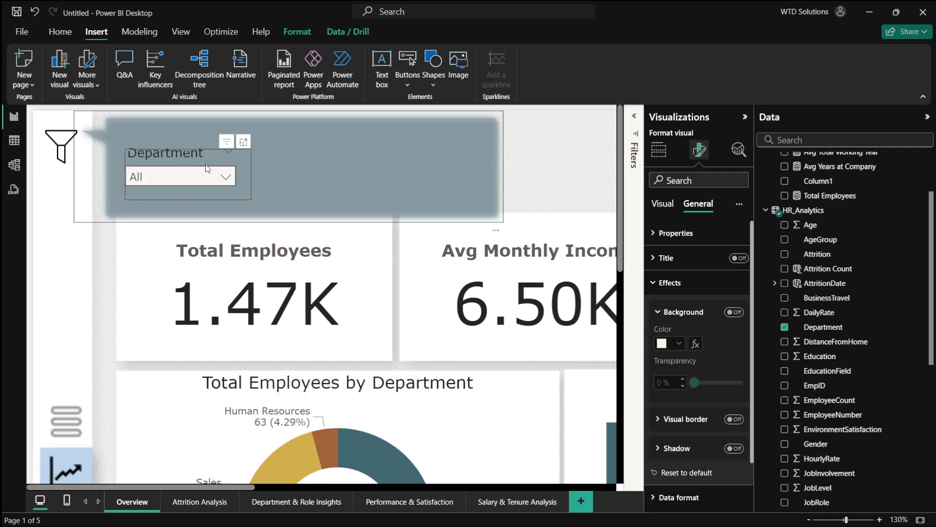
- Duplicate the Department slicer beside the original and switch the copy's field to AgeGroup
left_click_drag(194, 152, 309, 149)
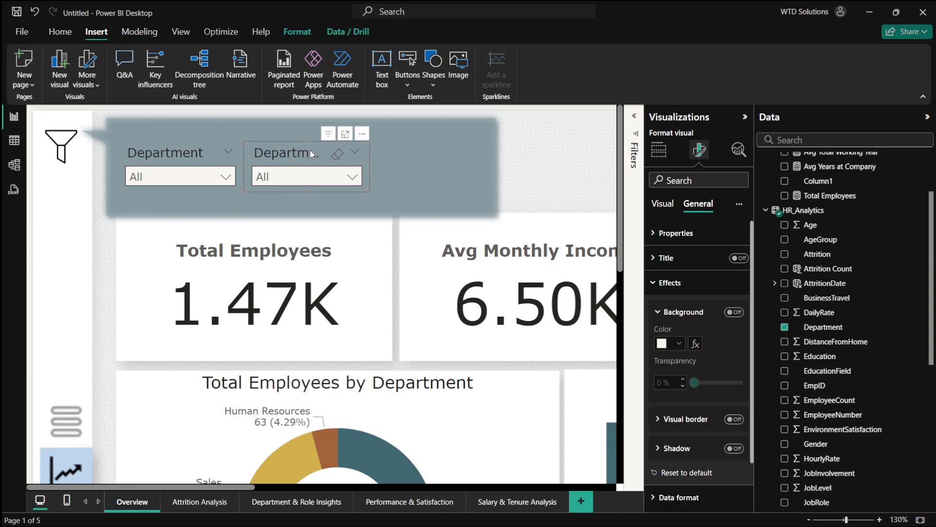
scroll(775, 274, "down", 2)
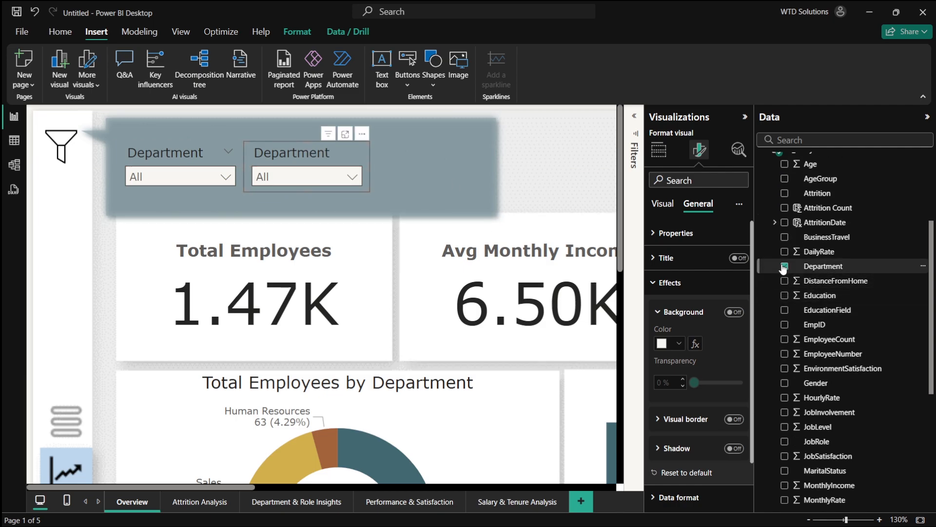
left_click(783, 266)
scroll(784, 312, "down", 1)
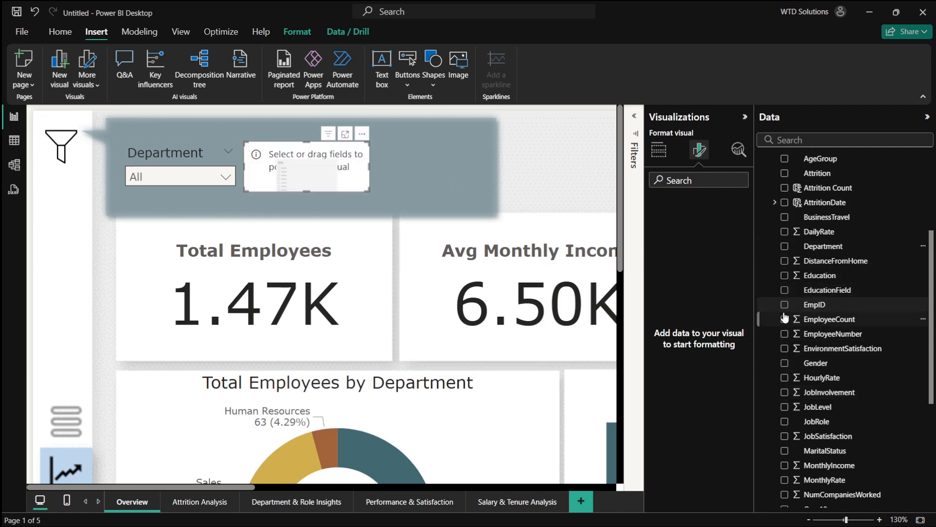
scroll(521, 320, "down", 4, "ctrl")
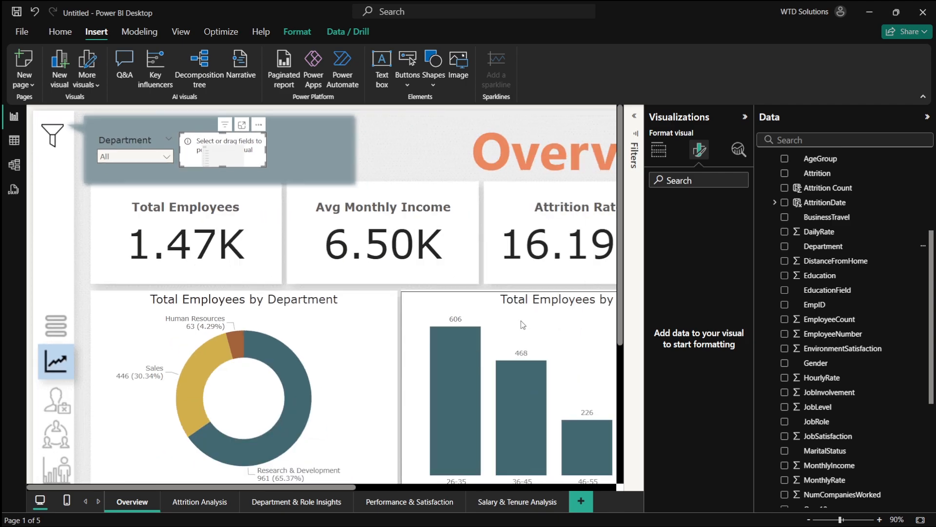
scroll(521, 320, "down", 2, "ctrl")
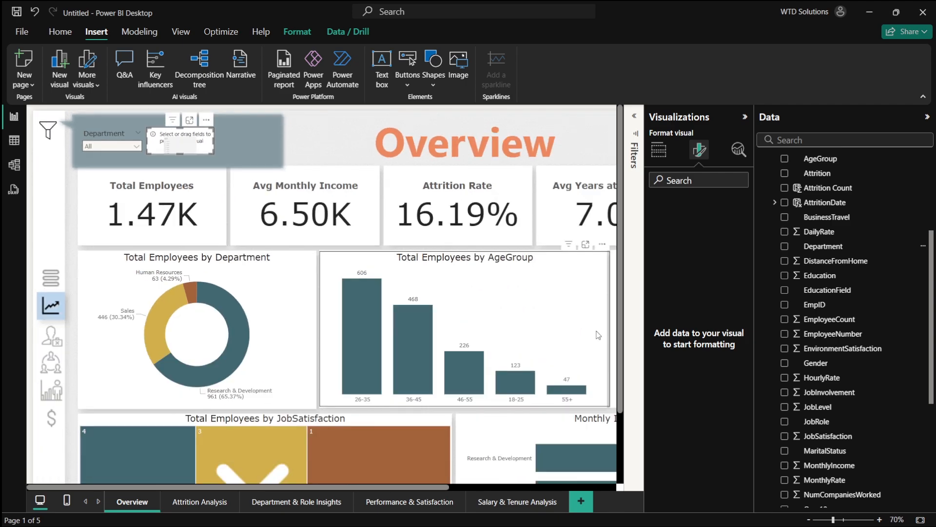
scroll(794, 220, "up", 4)
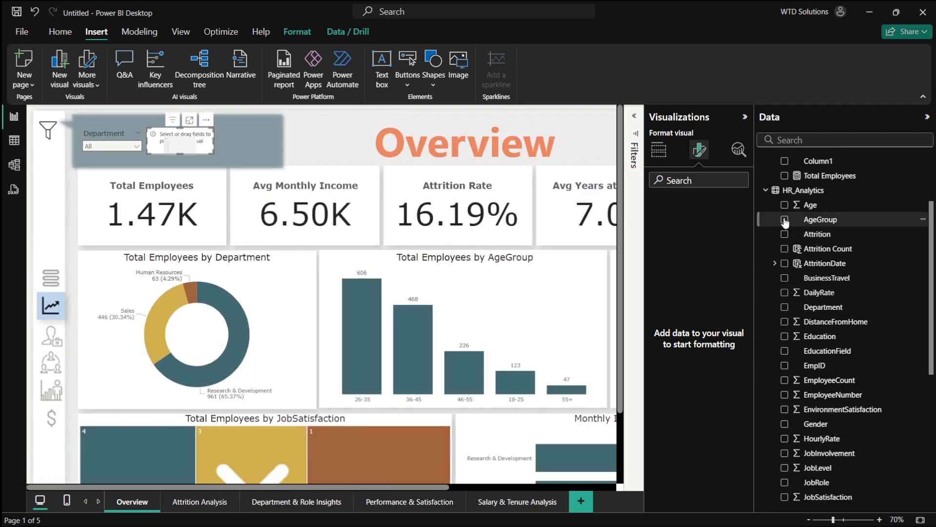
left_click(784, 219)
- Copy and paste the AgeGroup slicer, move the copy to its right and add the Gender field to it
key("ctrl+c")
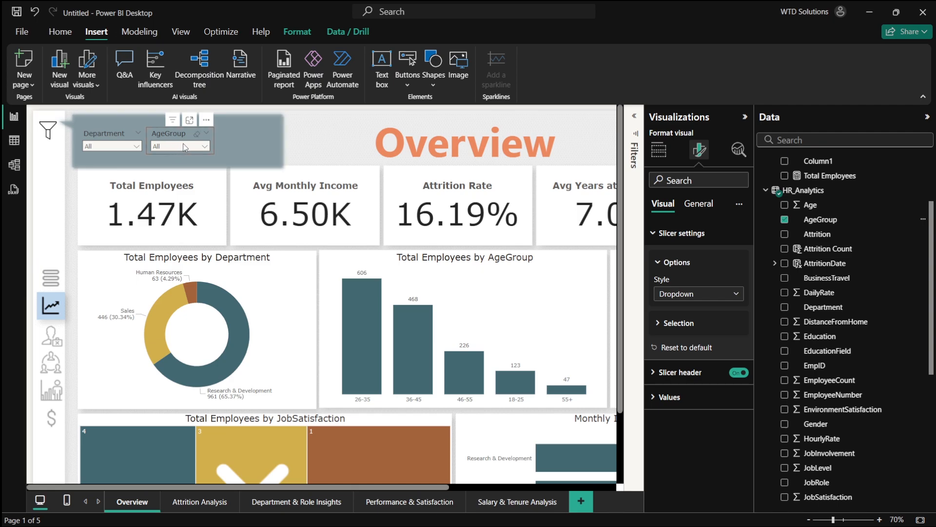
key("ctrl+v")
left_click_drag(183, 136, 248, 132)
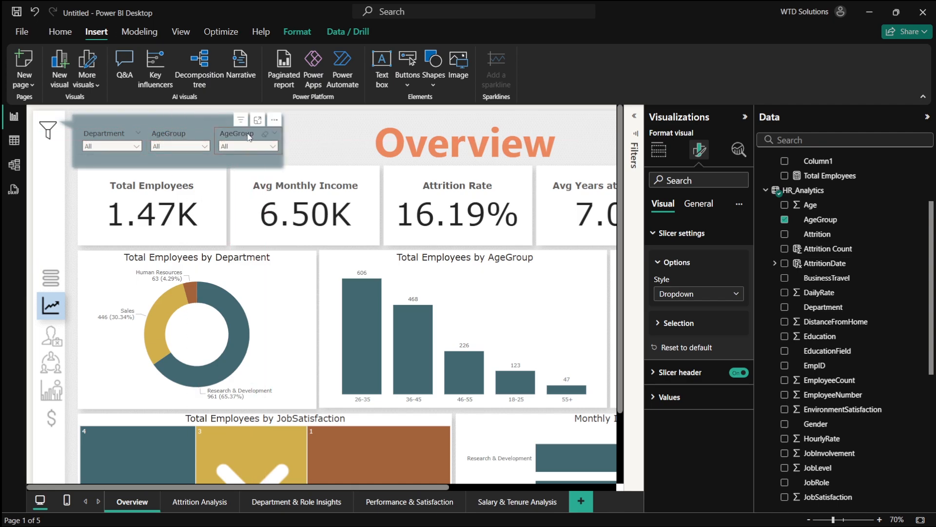
scroll(825, 377, "down", 2)
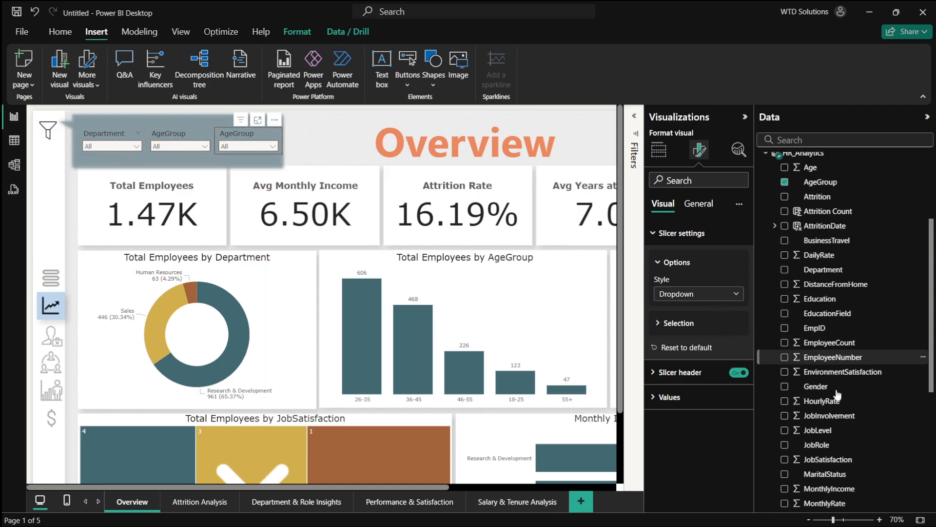
left_click(784, 383)
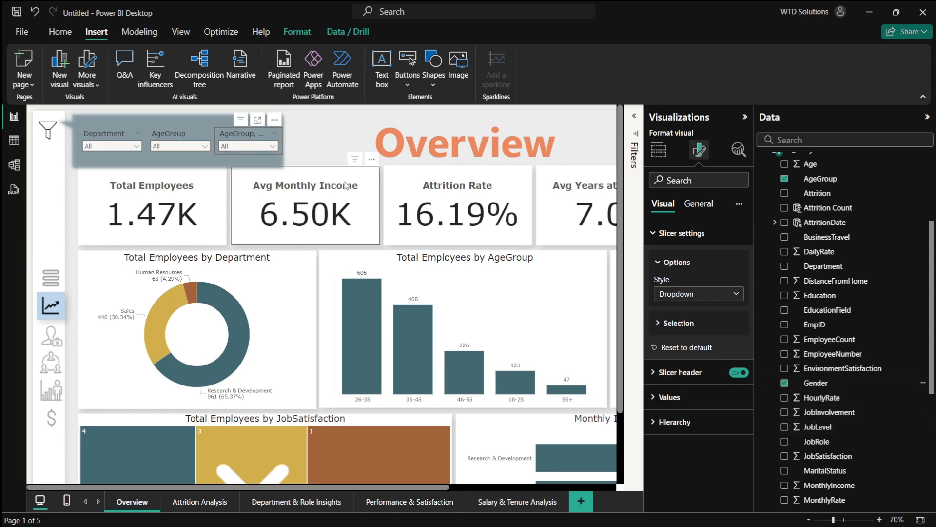
- Widen the speech bubble banner so it holds the extra slicers
left_click(282, 164)
left_click_drag(288, 145, 373, 146)
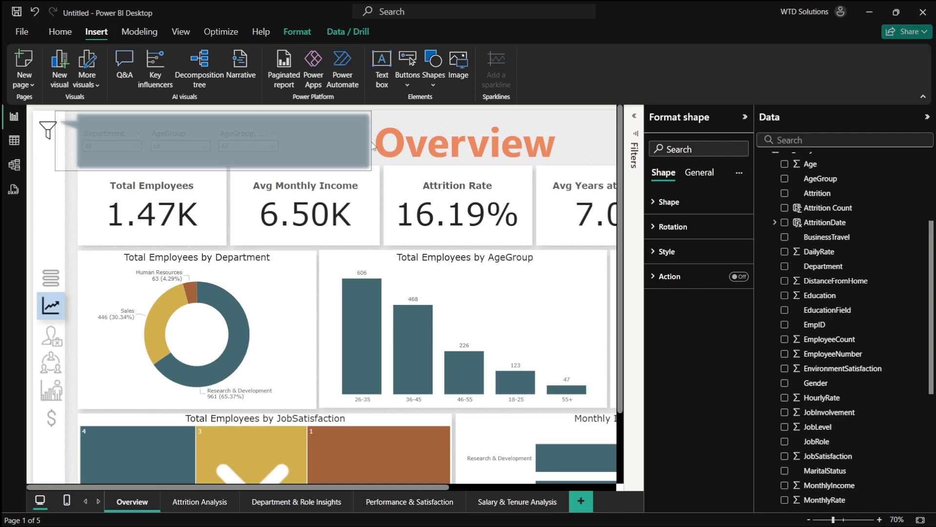
left_click(599, 151)
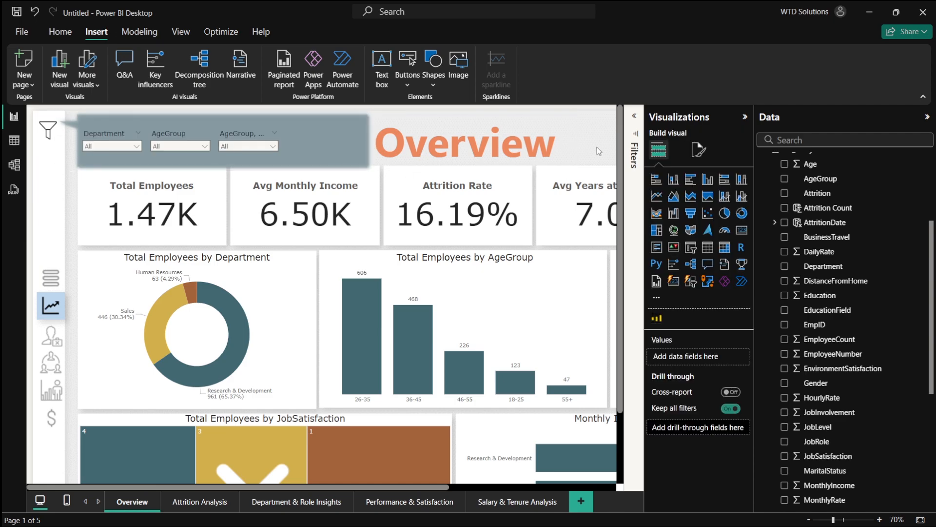
- Remove AgeGroup from the third slicer's fields, keeping only Gender
scroll(814, 397, "down", 2)
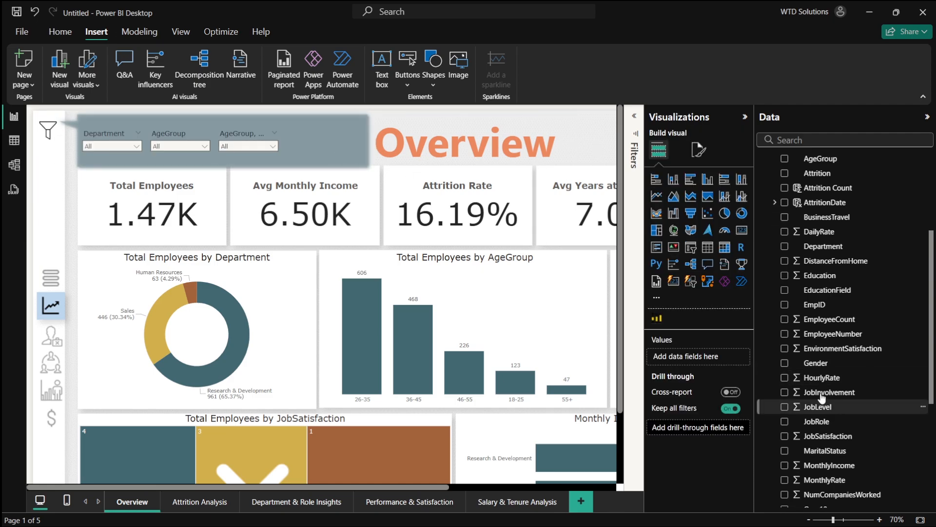
scroll(818, 398, "down", 1)
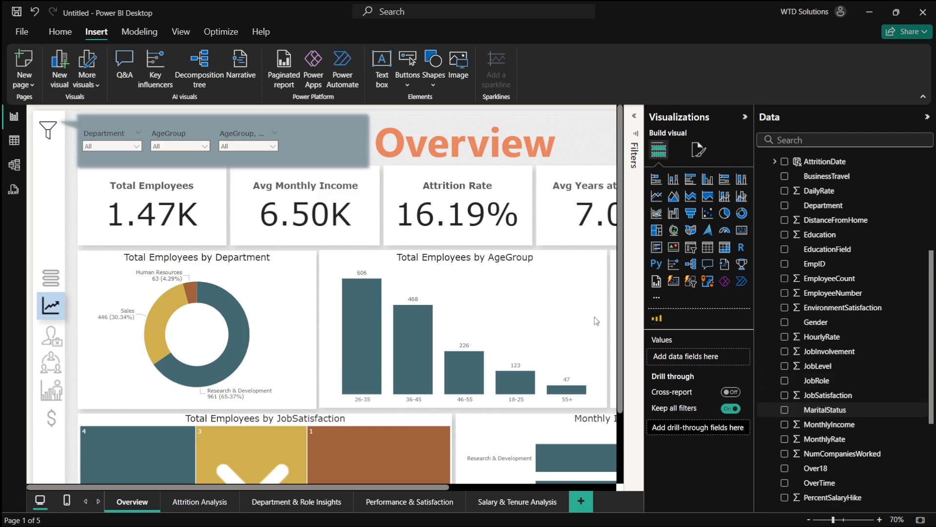
left_click(255, 137)
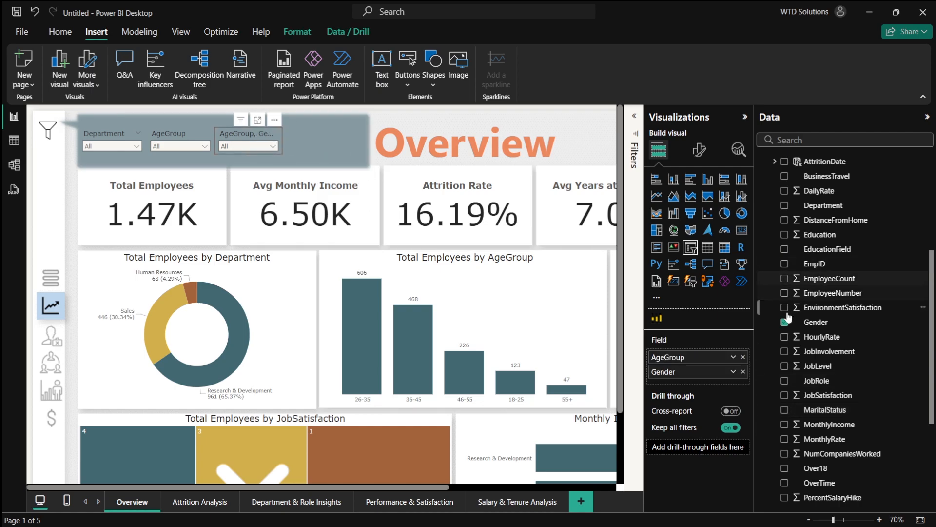
left_click(743, 357)
- Move the X icon image from the JobSatisfaction chart onto the banner's top-right corner and shrink it to a small button
scroll(785, 370, "down", 5)
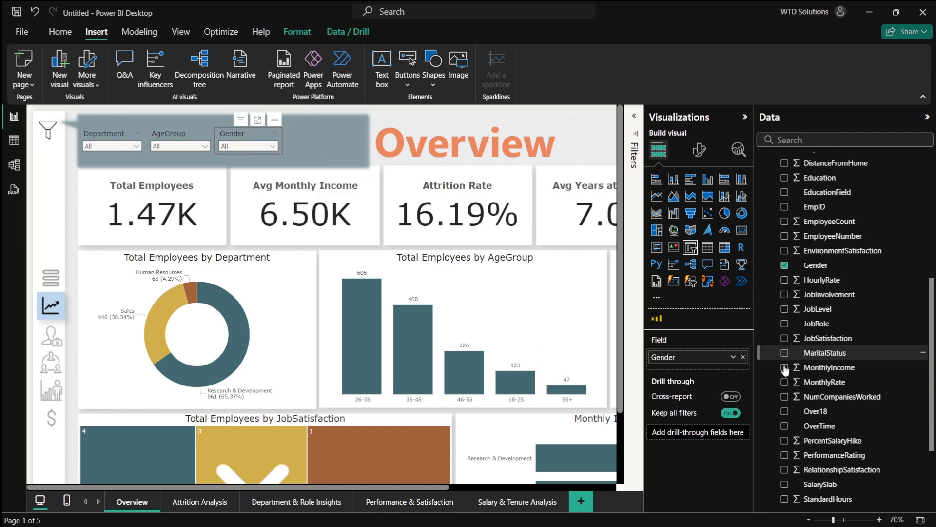
scroll(785, 370, "down", 4)
scroll(431, 344, "down", 4)
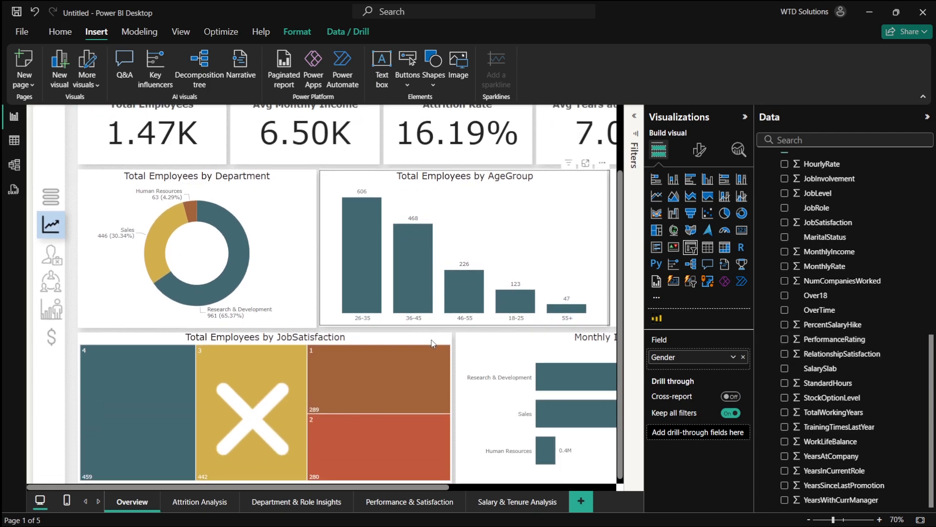
mouse_move(563, 381)
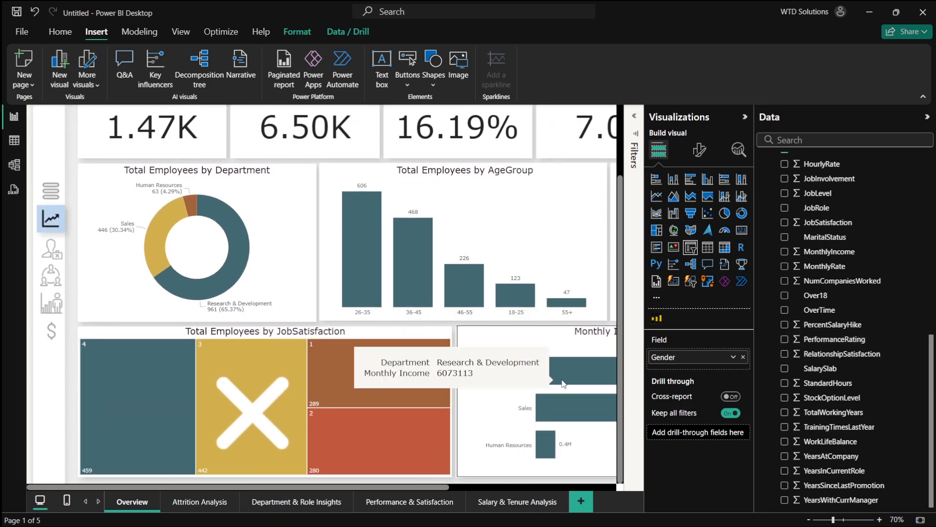
scroll(563, 382, "right", 5)
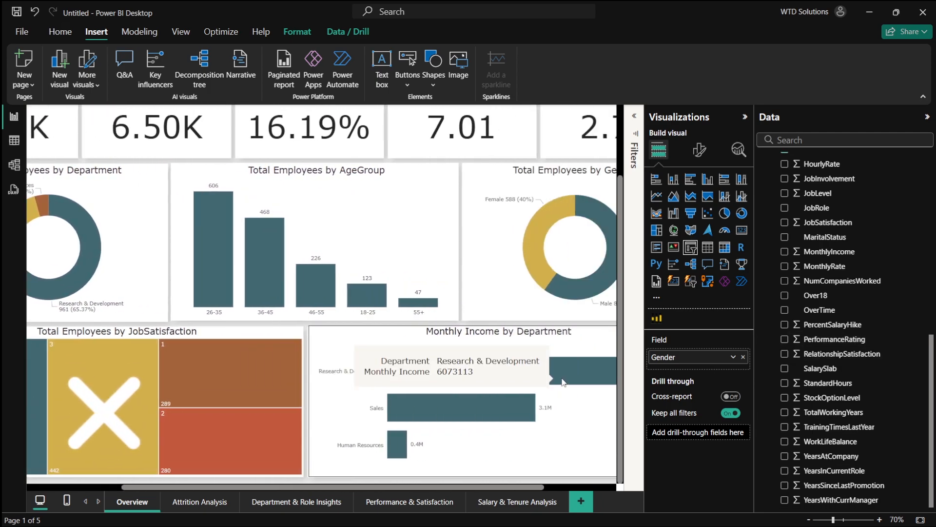
scroll(563, 382, "left", 5)
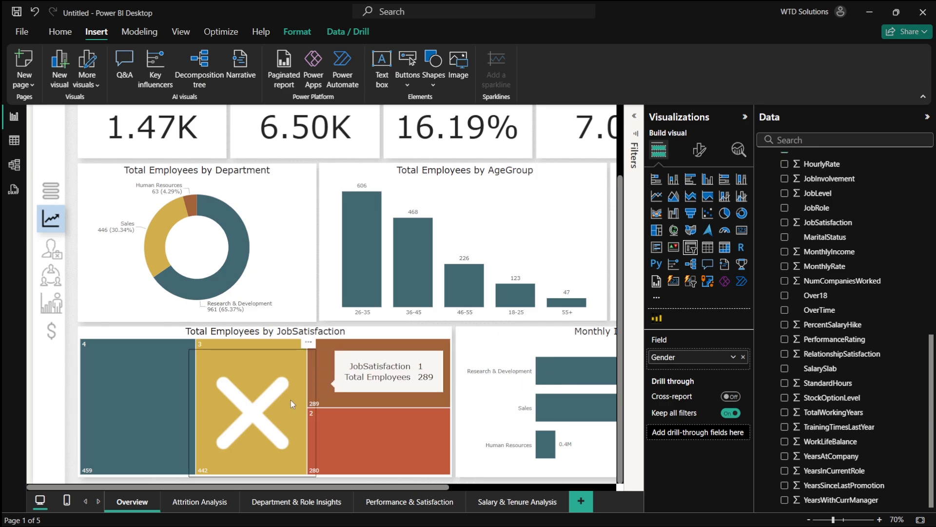
left_click_drag(276, 390, 360, 178)
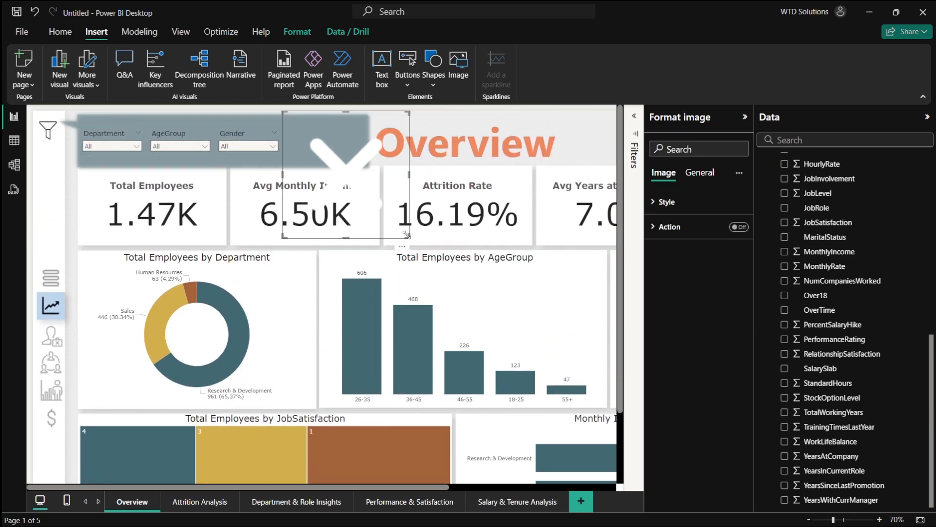
left_click_drag(407, 234, 356, 128)
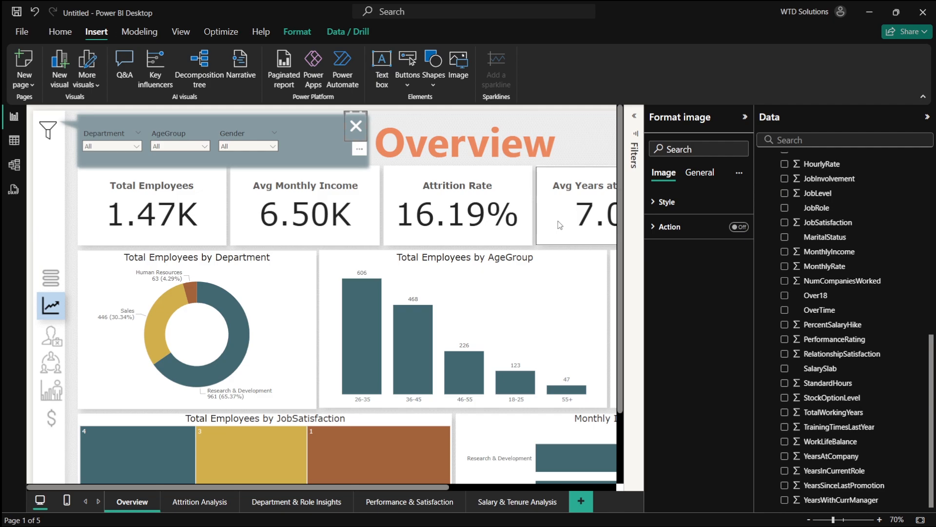
- Duplicate the Gender slicer into a fourth position inside the banner and check its dropdown
scroll(866, 390, "up", 3)
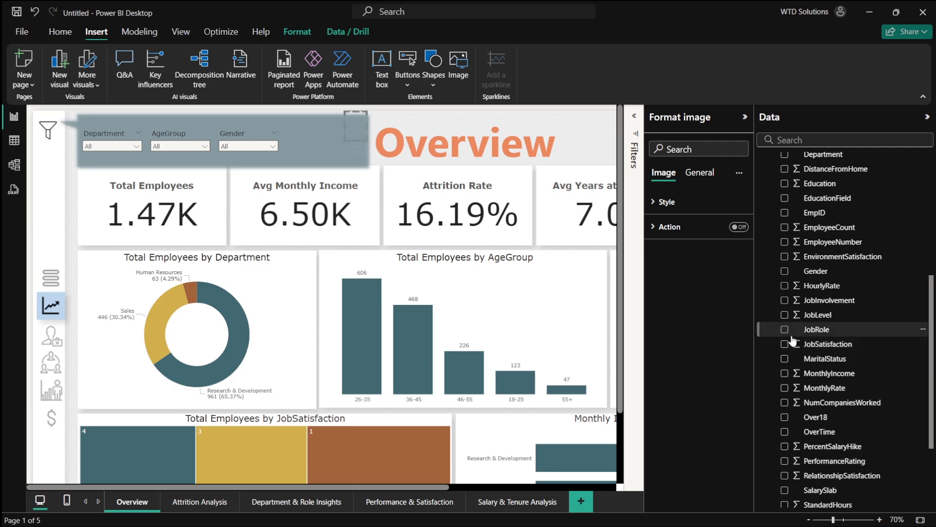
left_click(238, 123)
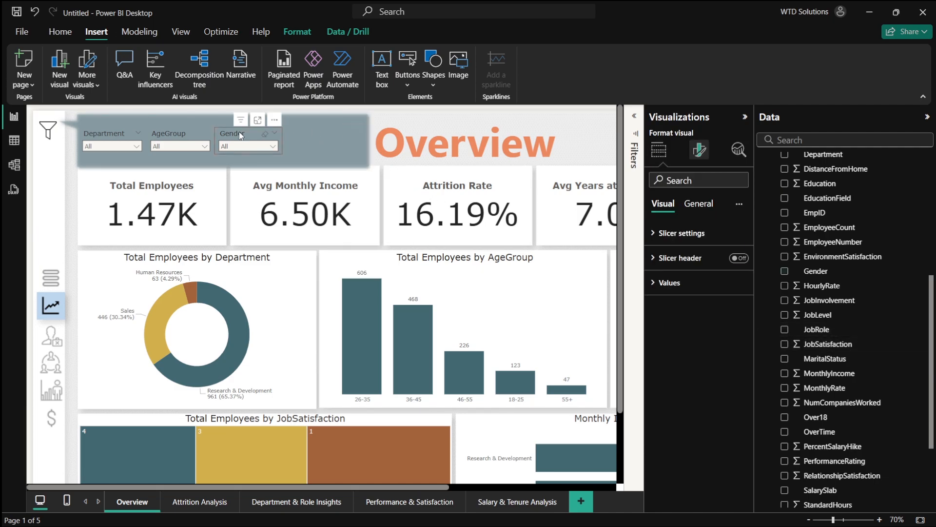
left_click_drag(229, 138, 302, 136)
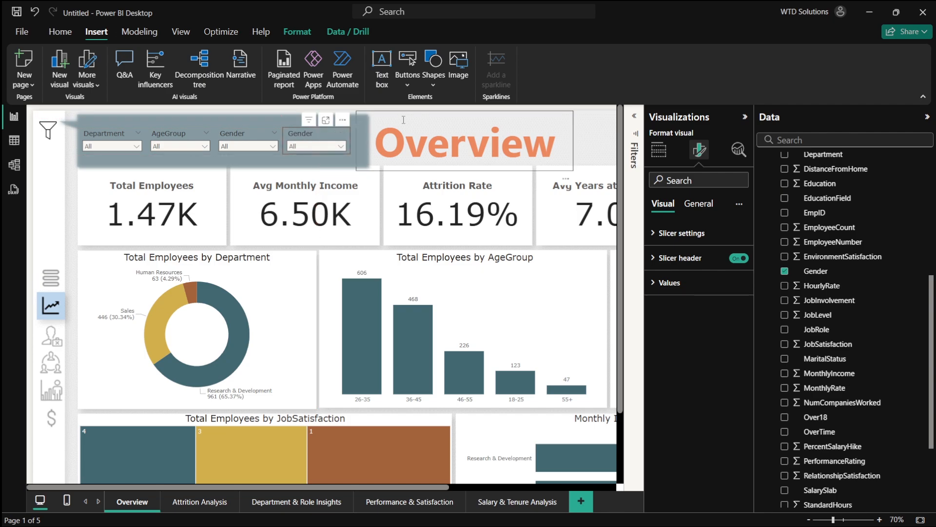
left_click(598, 142)
left_click(306, 146)
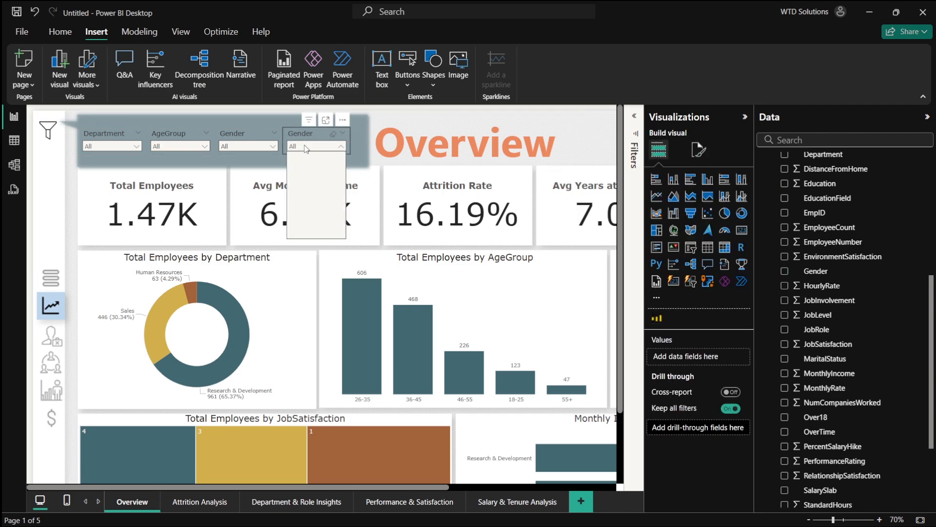
left_click(336, 146)
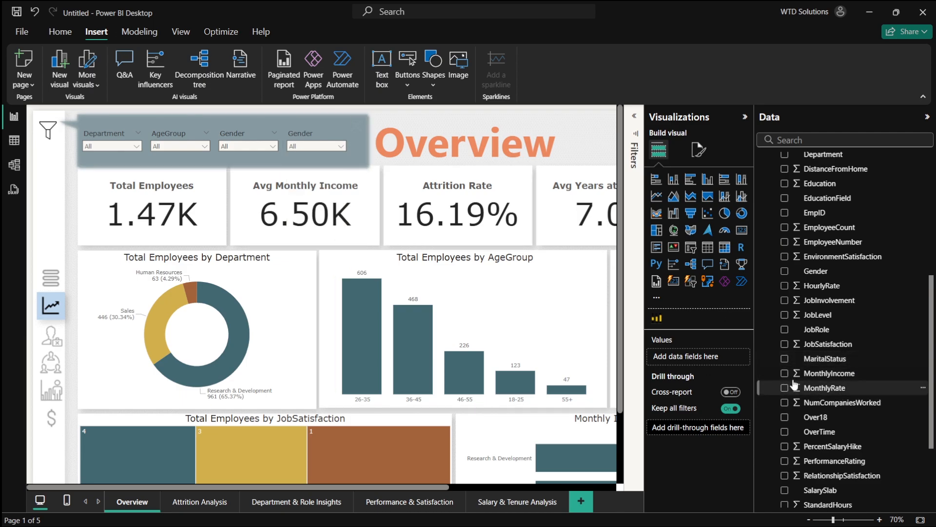
- Replace the fourth slicer's Gender field with JobRole
left_click(784, 330)
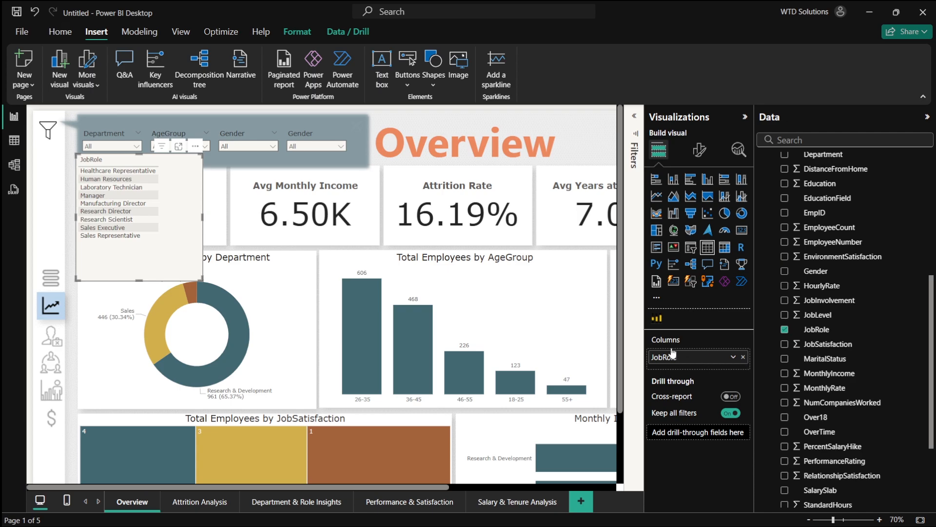
key("ctrl+z")
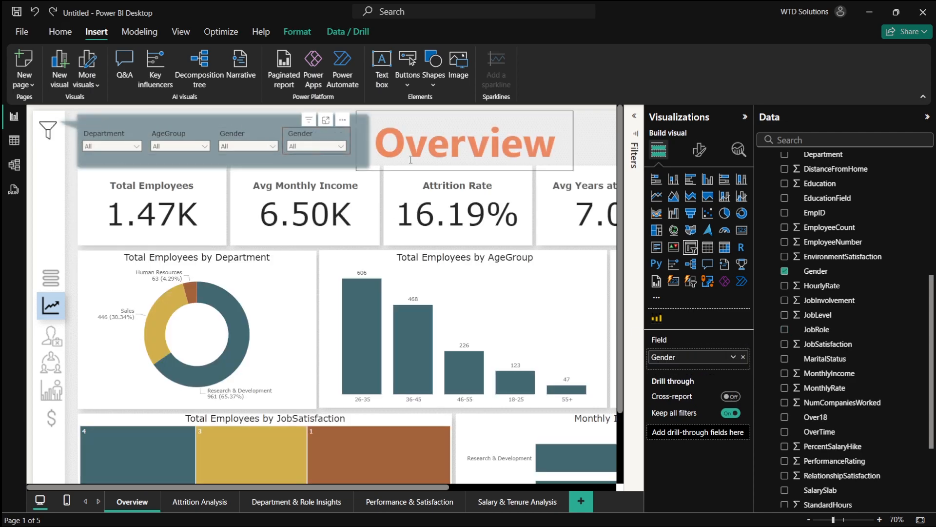
left_click(743, 357)
left_click(783, 329)
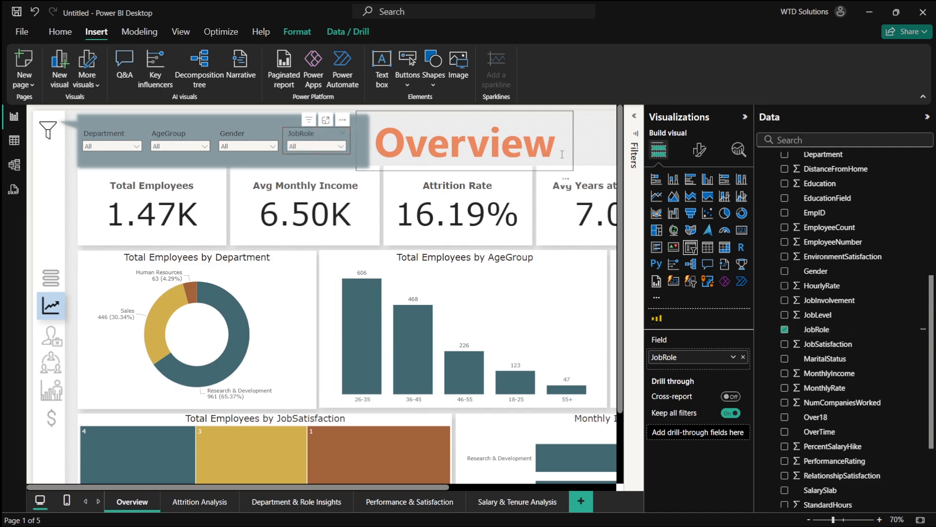
left_click(596, 139)
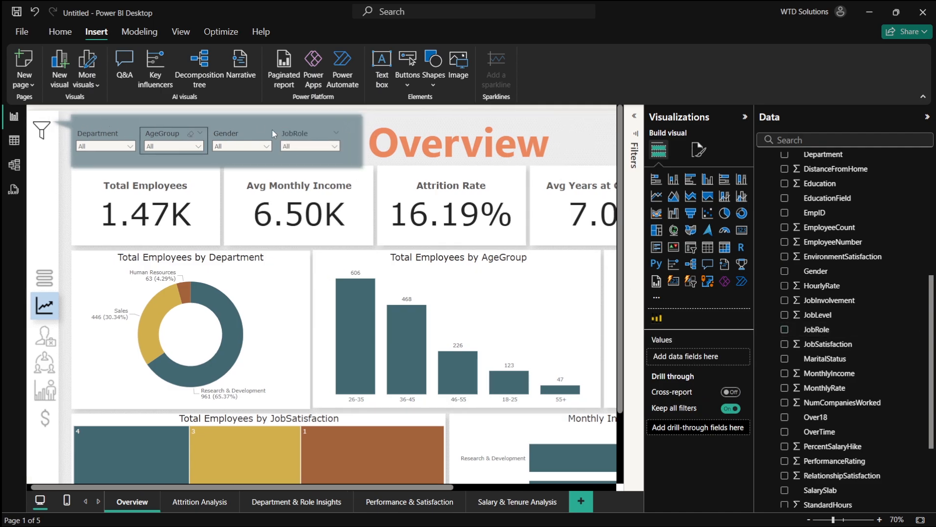
left_click(353, 126)
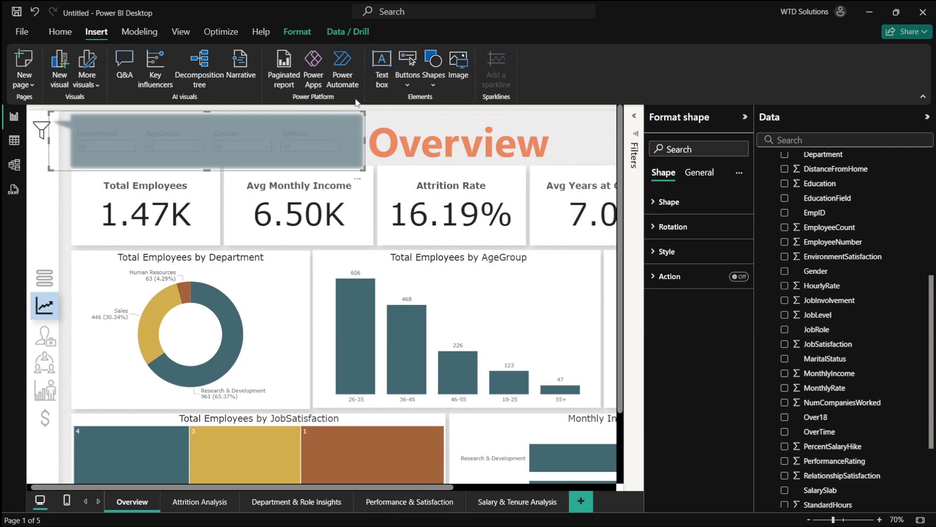
left_click(298, 36)
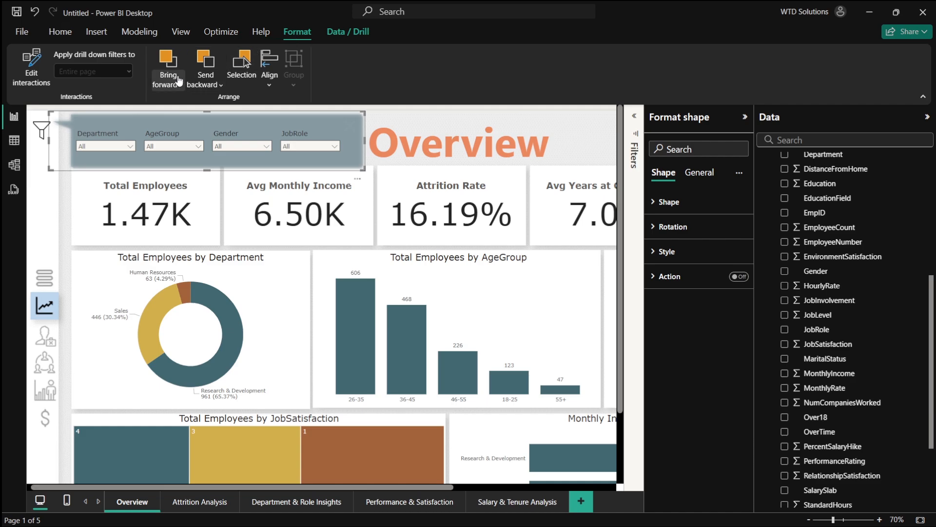
left_click(182, 31)
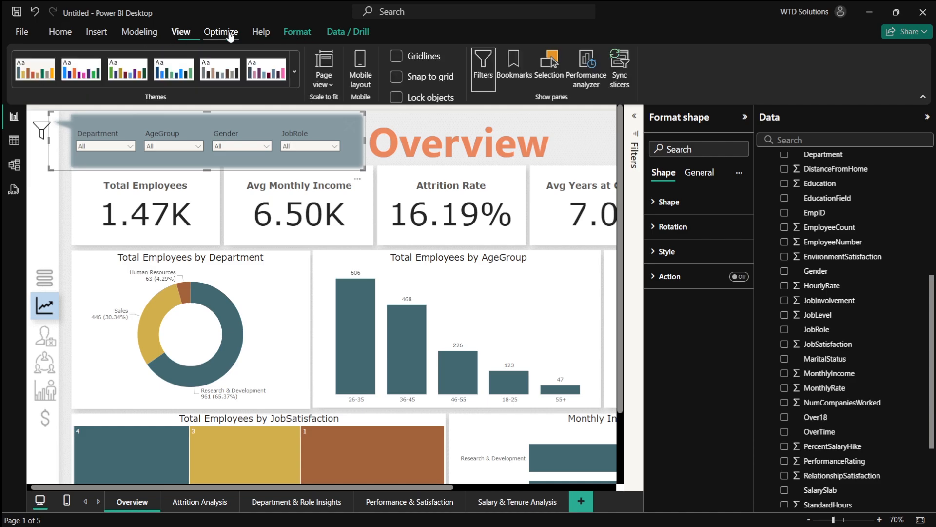
left_click(243, 35)
left_click(188, 35)
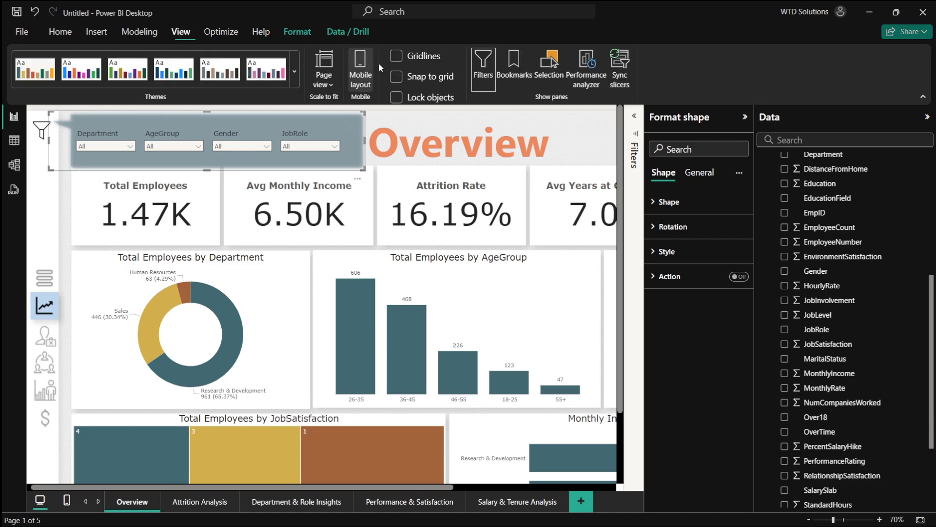
- Open the Selection pane and move the X icon image to the top of the layer order
left_click(549, 69)
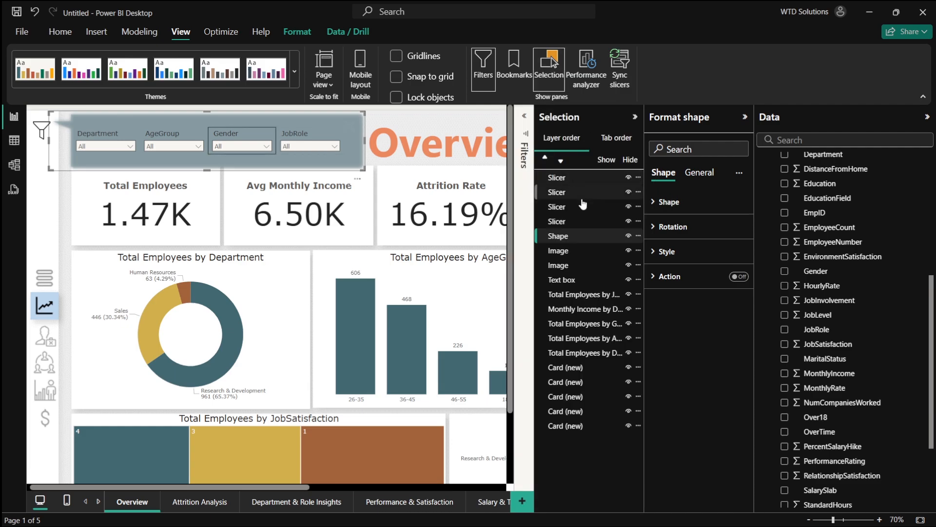
left_click(572, 264)
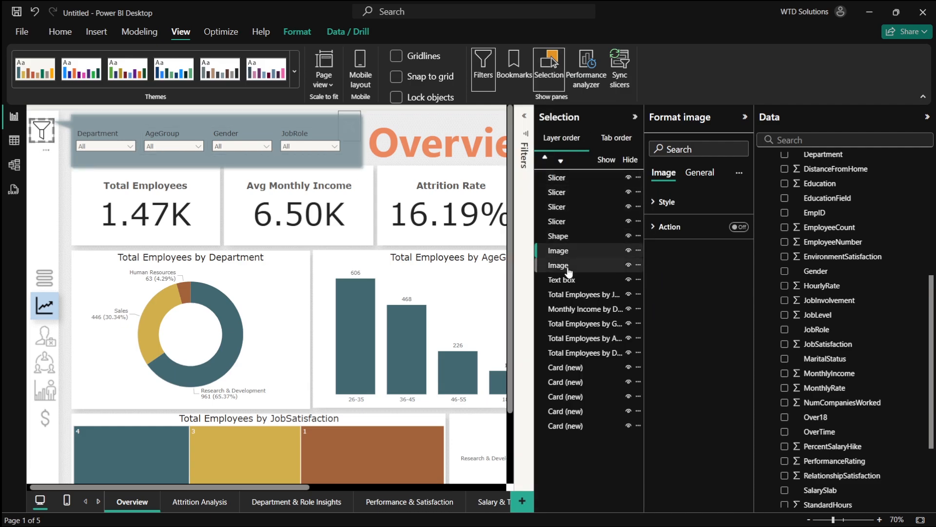
left_click(567, 267)
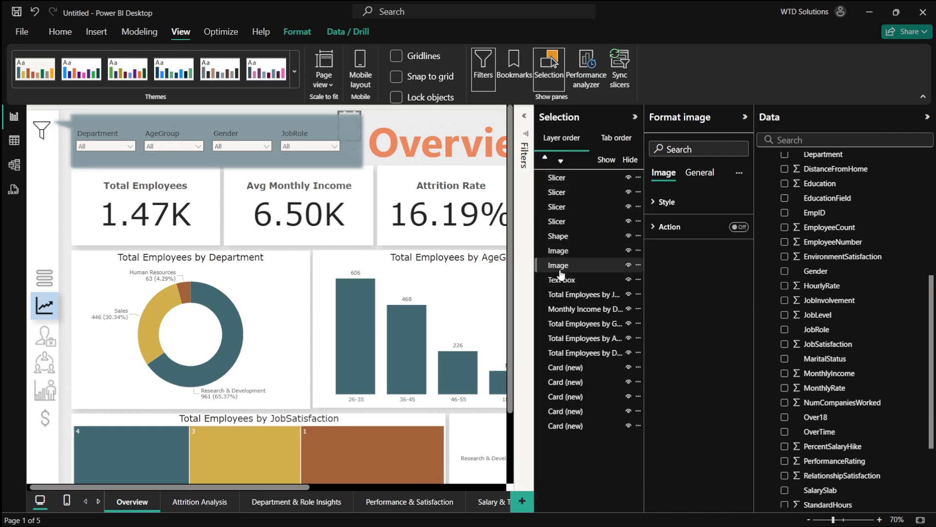
left_click_drag(560, 276, 561, 179)
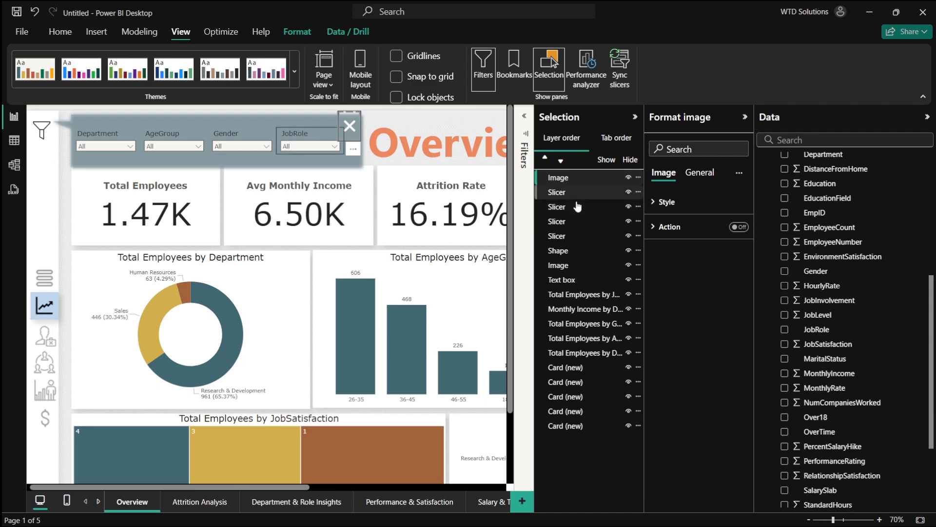
- Group the X icon image, the four slicers, the banner shape and the text box together
left_click(564, 268)
left_click(576, 269)
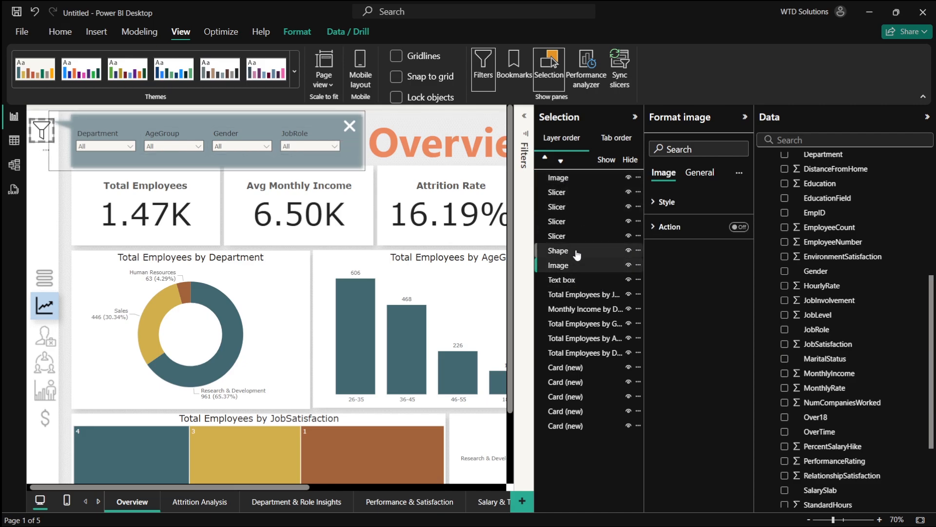
double_click(577, 254)
left_click(555, 271)
left_click(555, 268)
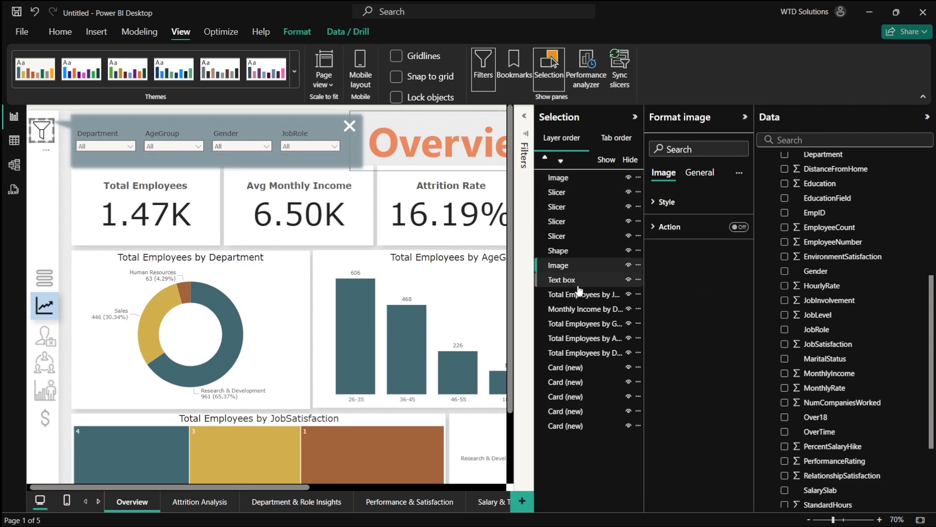
left_click(566, 250)
left_click(577, 237, "ctrl")
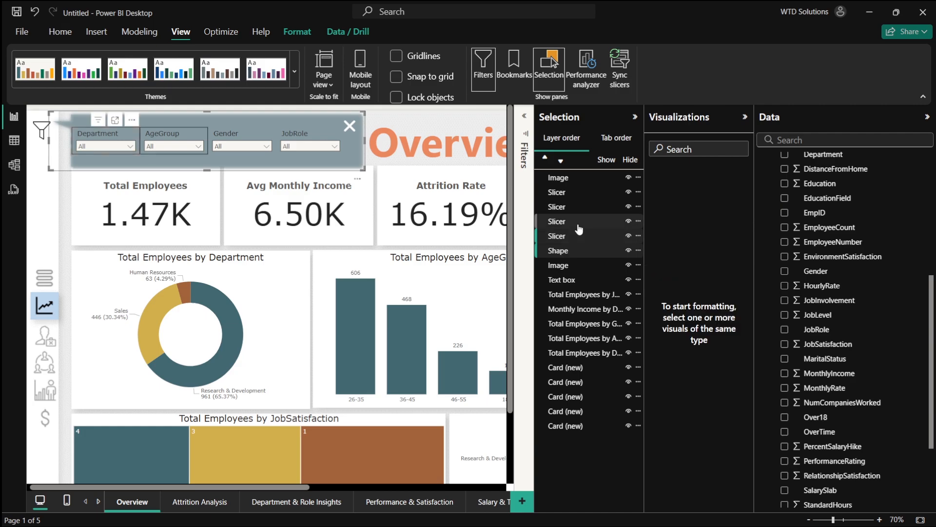
left_click(580, 221, "ctrl")
left_click(582, 206, "ctrl")
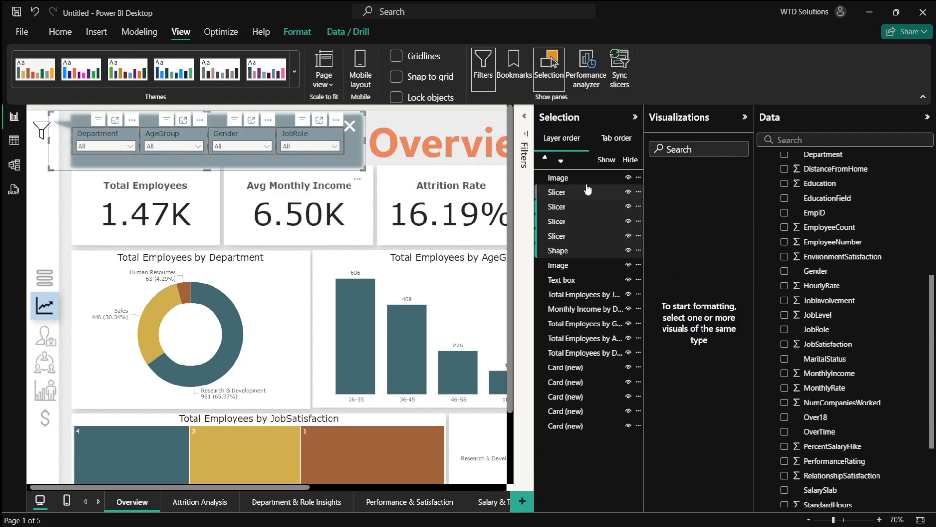
left_click(588, 192, "ctrl")
double_click(572, 281)
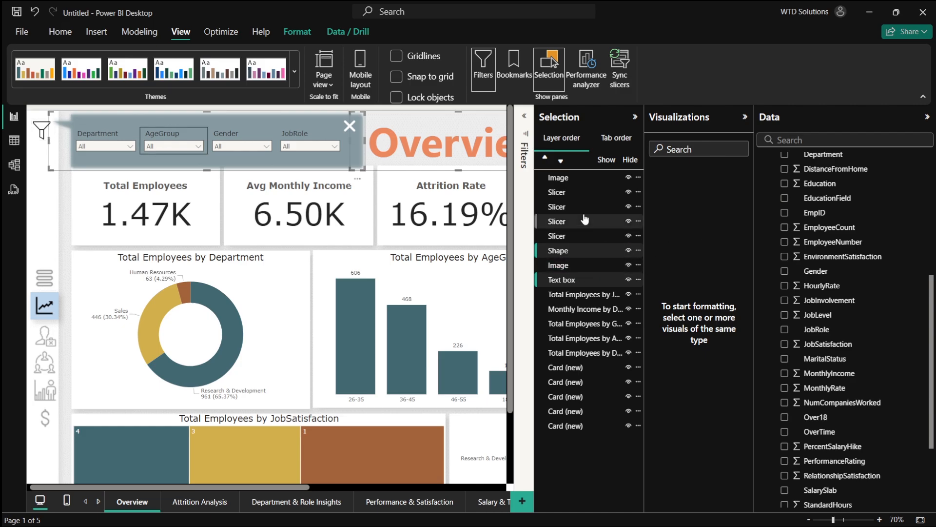
left_click(584, 178, "ctrl")
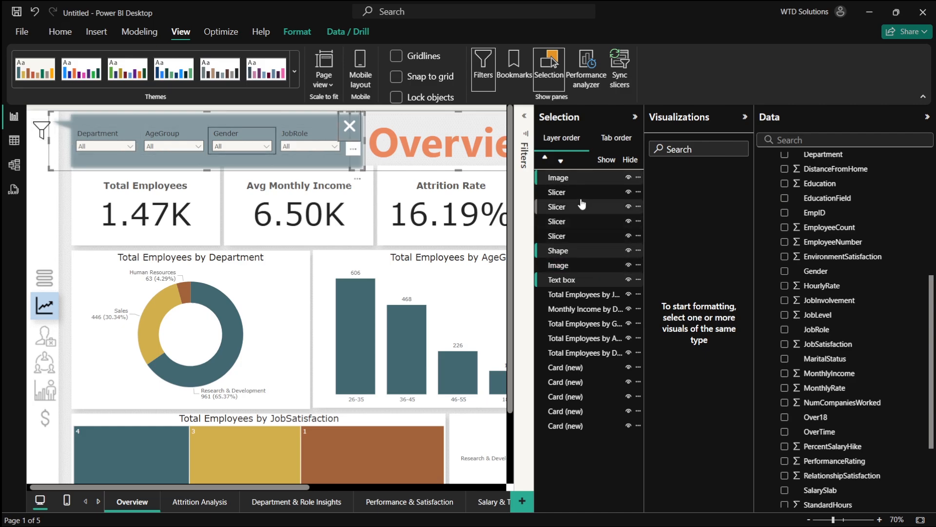
left_click(579, 239, "shift")
left_click(600, 239, "ctrl")
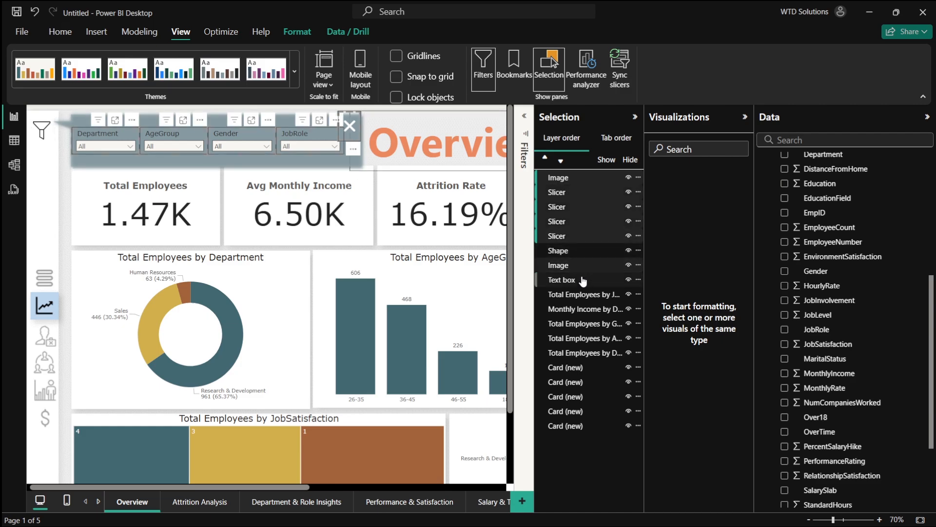
left_click(580, 279, "ctrl")
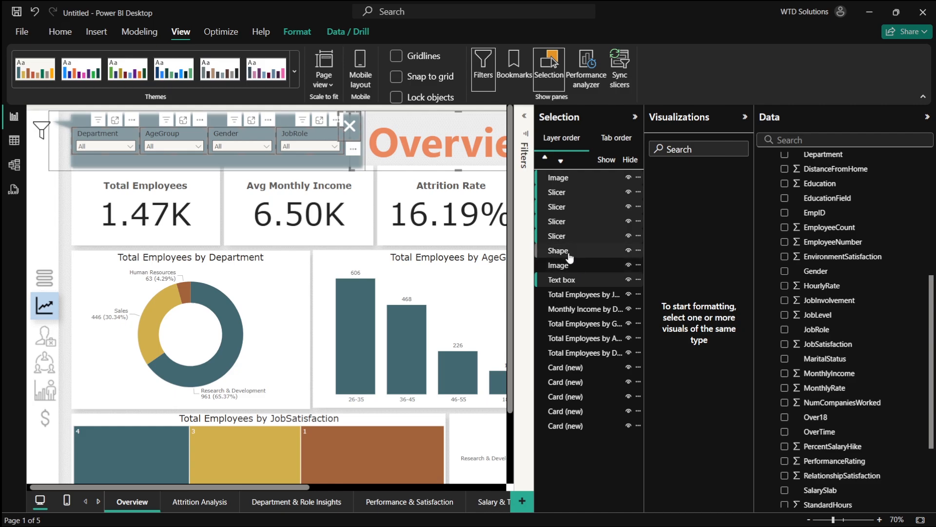
right_click(578, 228)
mouse_move(591, 236)
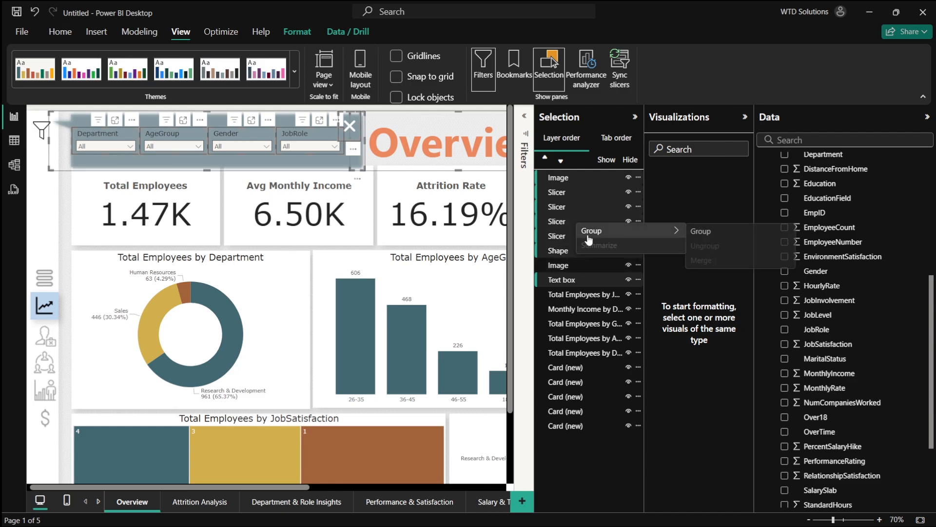
left_click(697, 235)
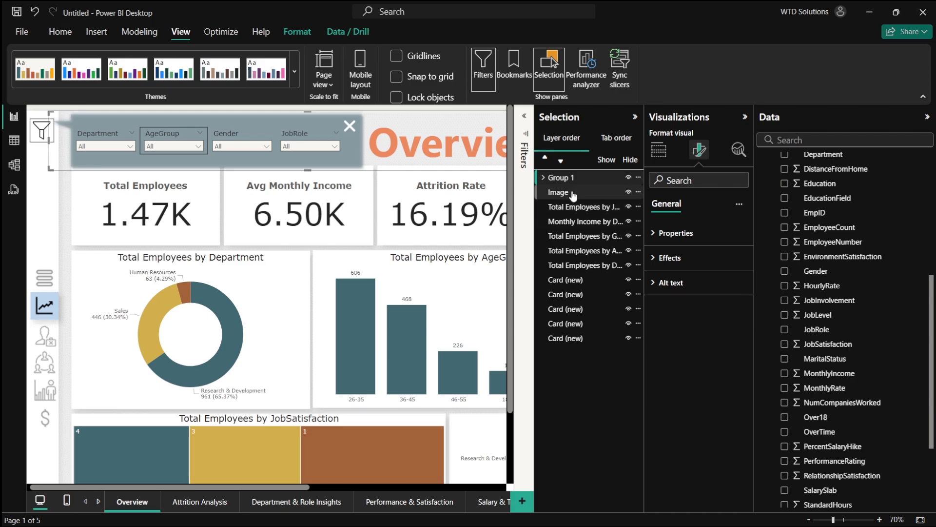
key("Escape")
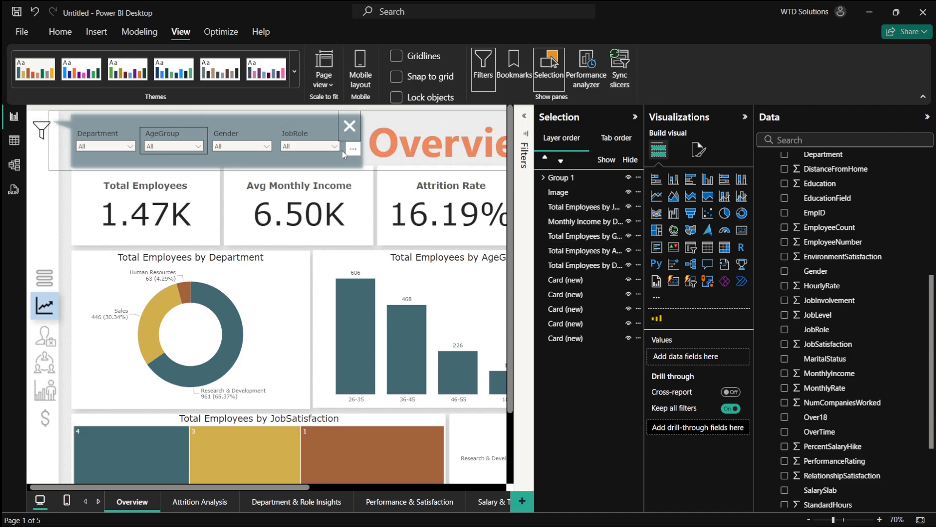
- Move the text box out of the new slicer group so it stays a separate layer
left_click(544, 178)
left_click(565, 192)
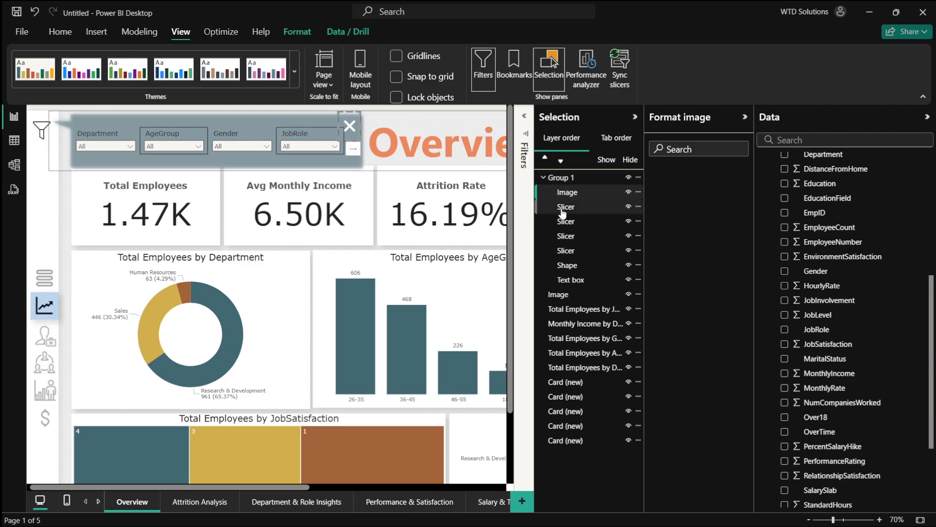
left_click(565, 207)
left_click(565, 221)
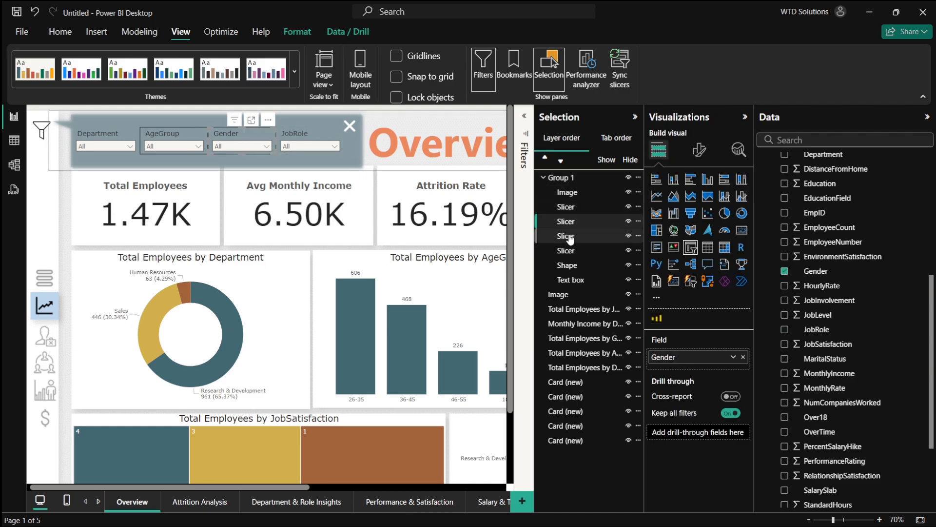
left_click(566, 236)
left_click(566, 250)
left_click(571, 266)
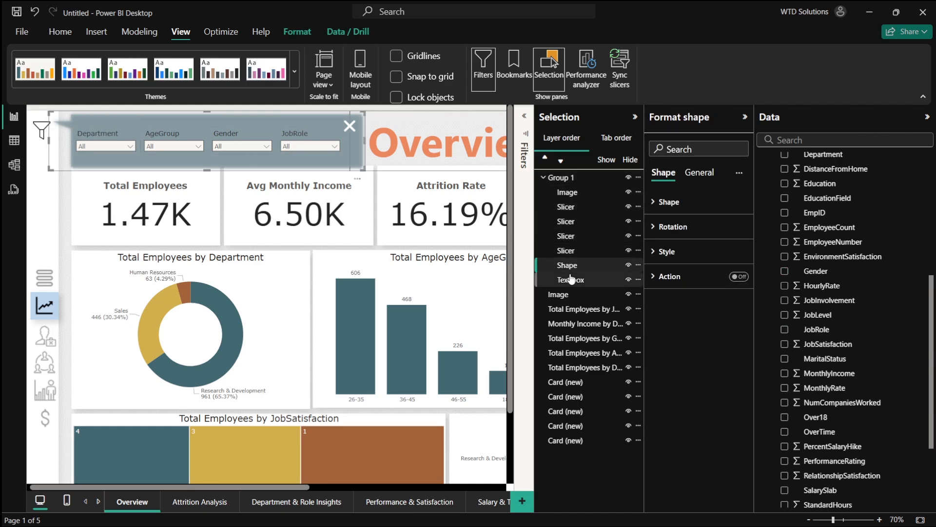
left_click(571, 279)
left_click_drag(590, 283, 591, 298)
left_click(590, 283)
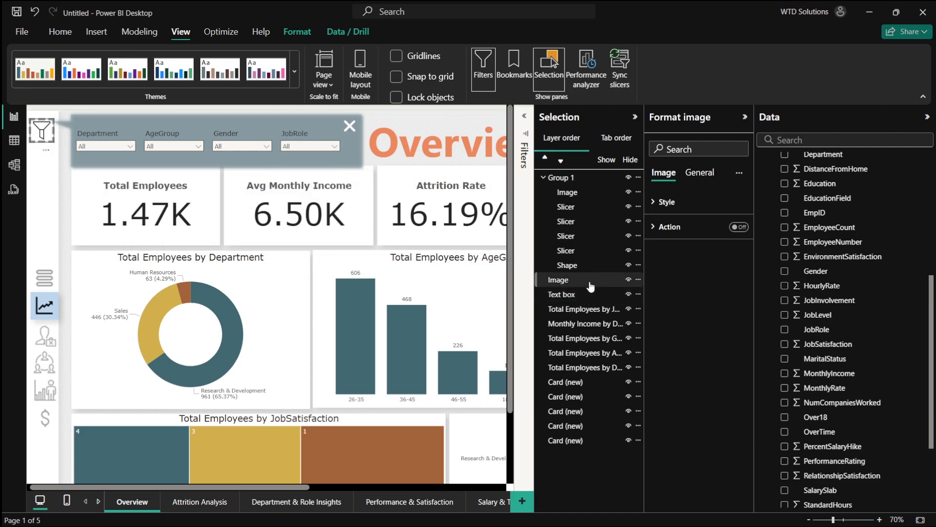
left_click(544, 179)
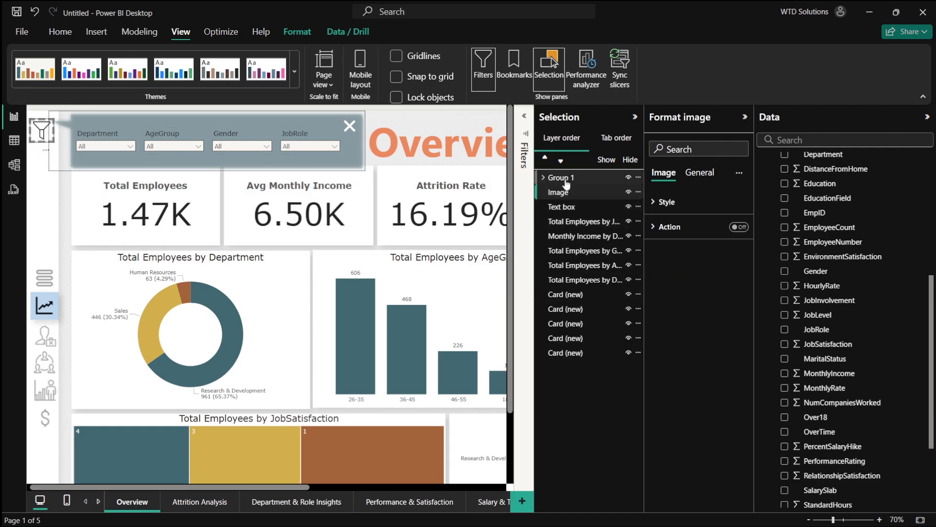
- Group the slicer group together with the filter icon image into a parent group
left_click(582, 181, "ctrl")
right_click(582, 181)
mouse_move(629, 184)
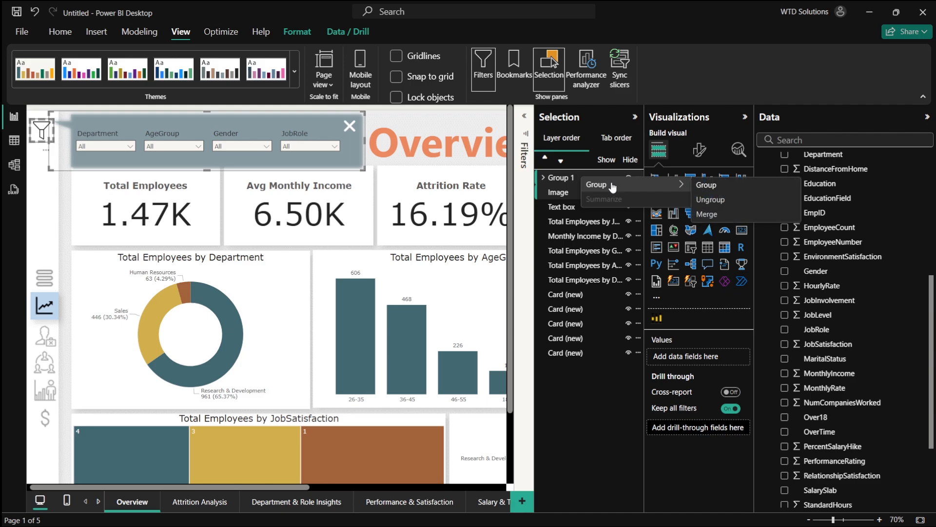
left_click(709, 185)
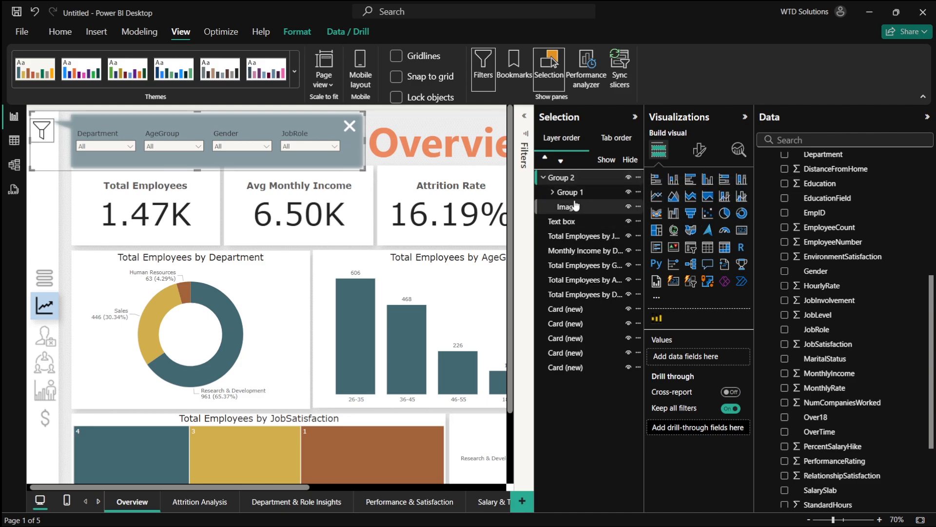
- Hide the slicer banner group, including its X button, while keeping the filter icon image visible
left_click(553, 192)
left_click(553, 192)
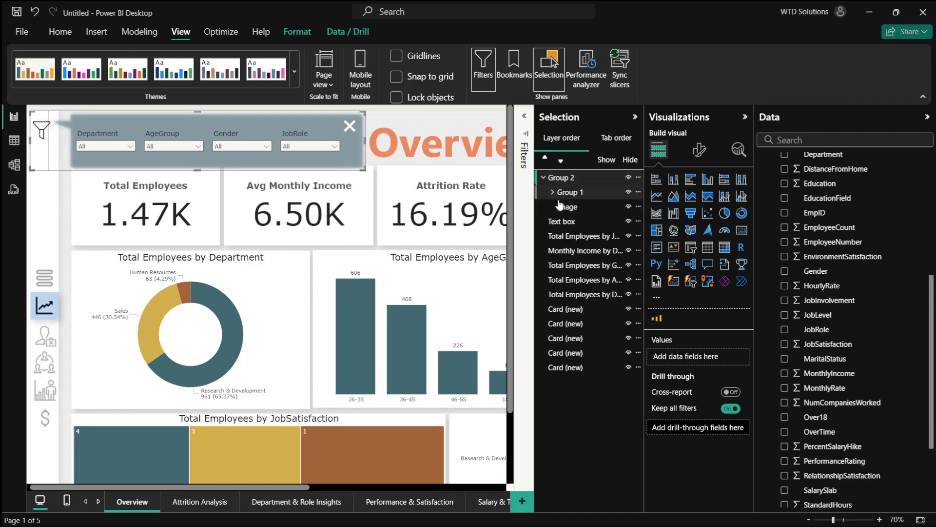
left_click(562, 206)
double_click(562, 207)
left_click(580, 222)
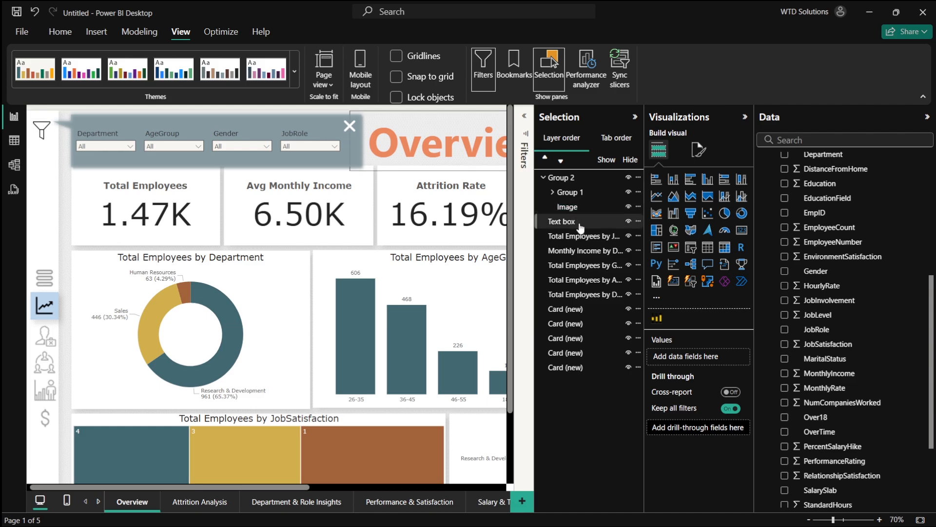
left_click(617, 209)
left_click(629, 210)
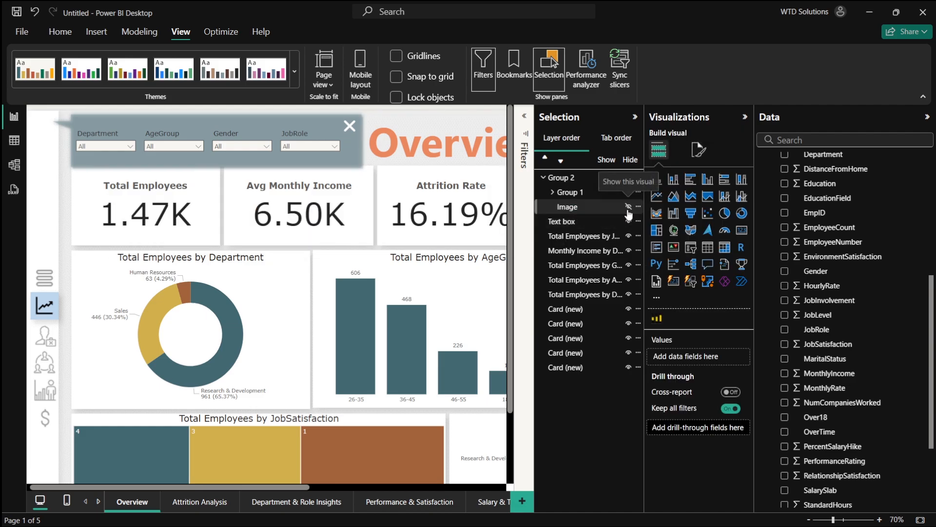
left_click(629, 210)
left_click(627, 195)
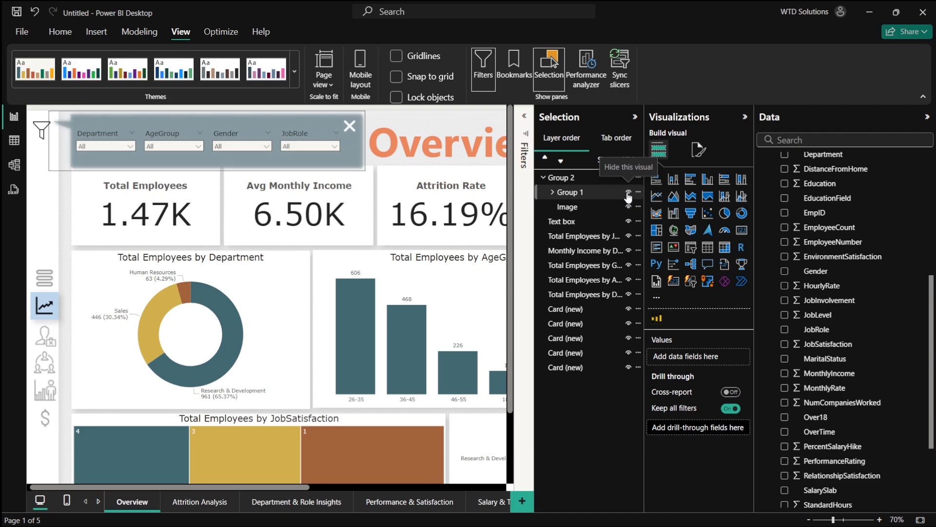
left_click(628, 193)
left_click(628, 193)
left_click(543, 179)
left_click(544, 179)
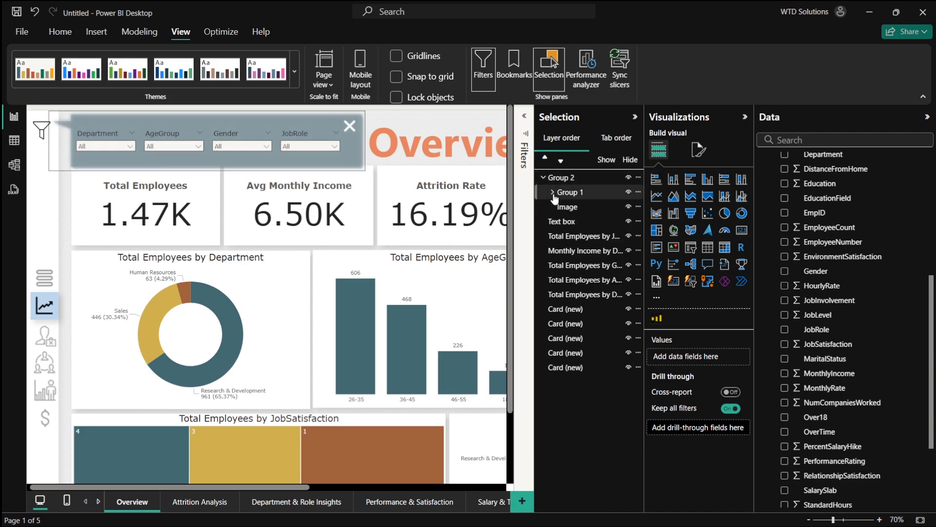
left_click(553, 193)
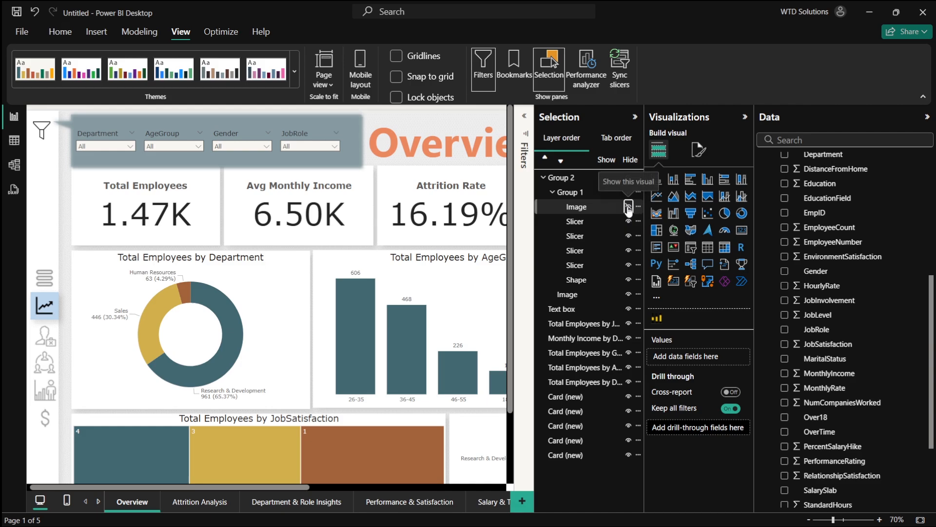
left_click(622, 221)
left_click(624, 265)
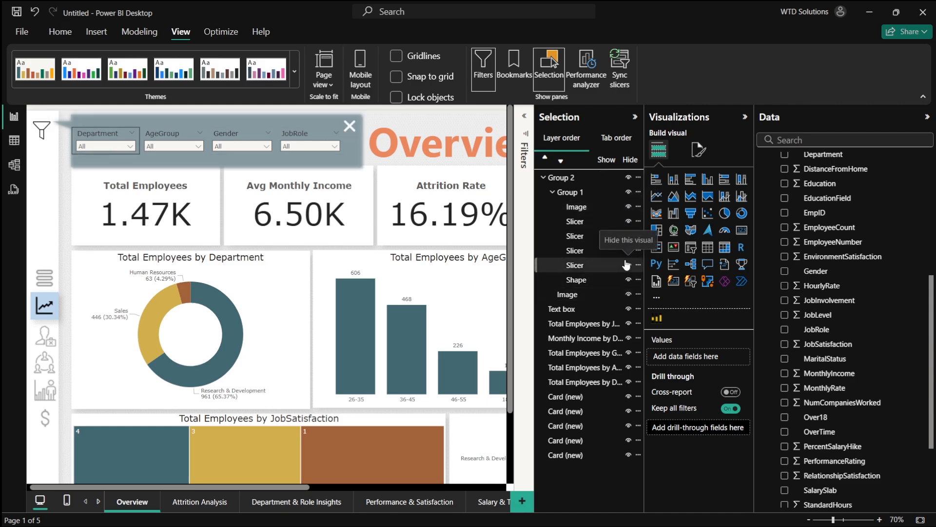
left_click(626, 294)
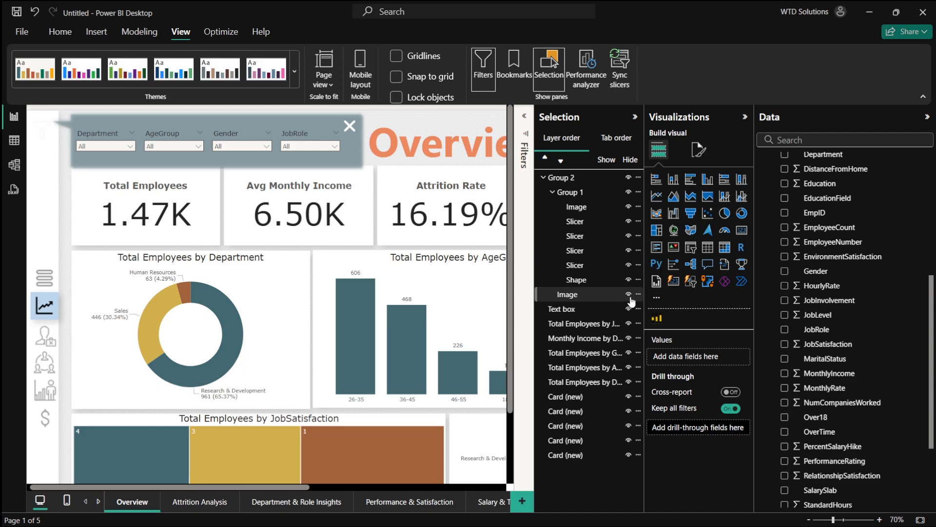
left_click(629, 191)
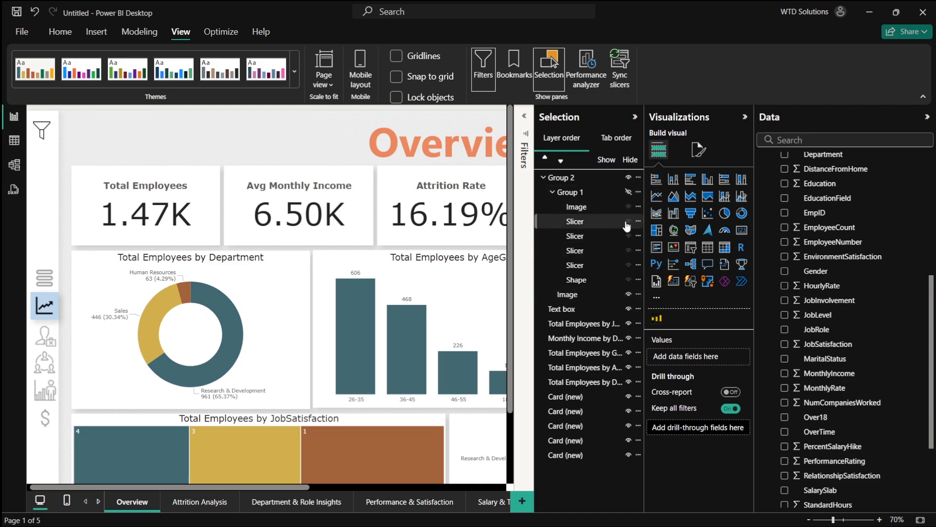
- Add a bookmark of this state and name it Filter Turn On 1
left_click(513, 69)
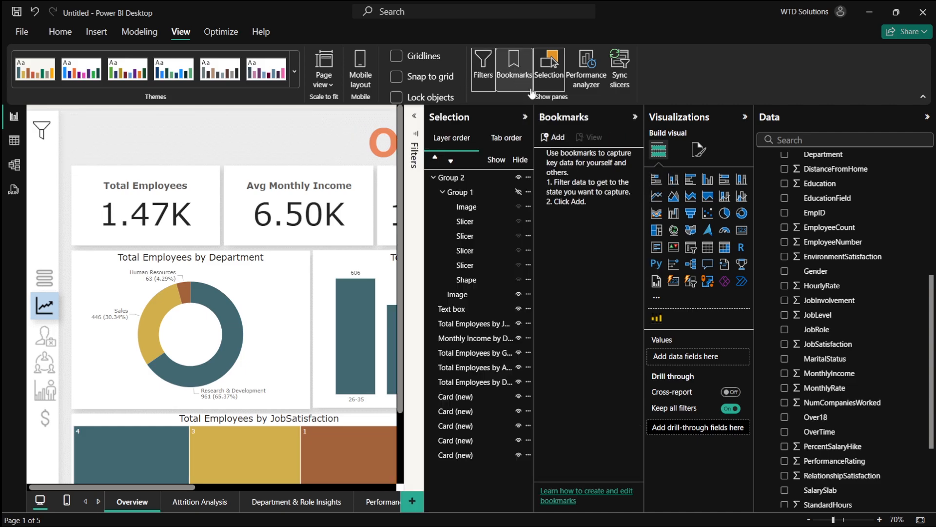
left_click(551, 140)
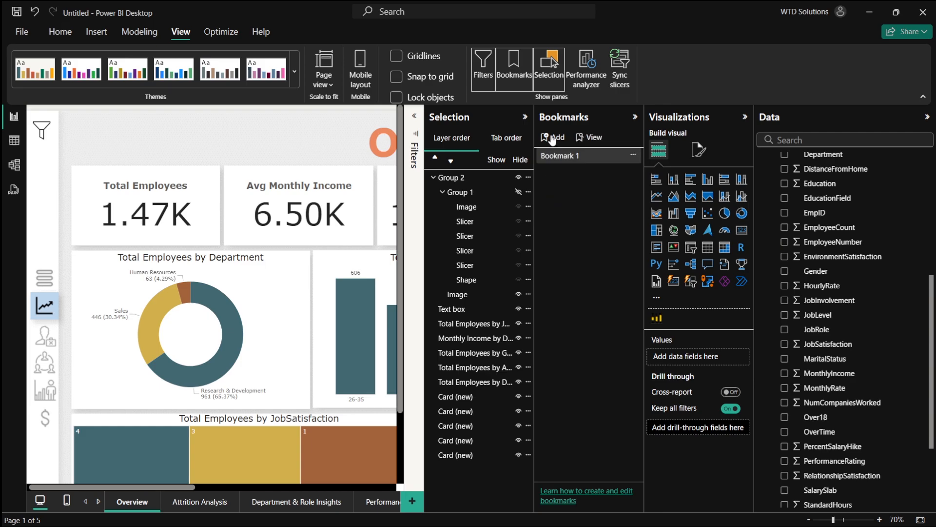
left_click(744, 116)
double_click(668, 156)
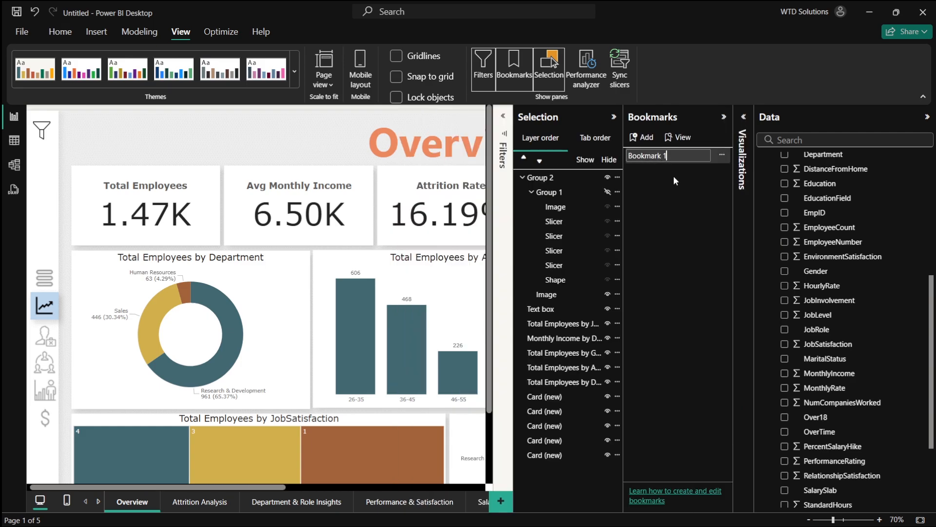
type("Filer")
key("BackSpace")
key("BackSpace")
type("ter Turn On 2")
key("BackSpace")
type("1")
key("Return")
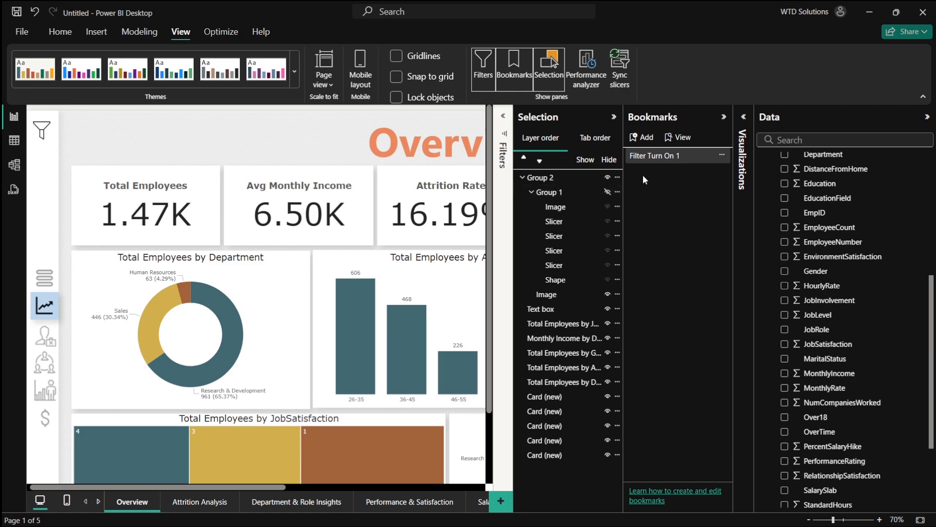
- Rename the Filter Turn On 1 bookmark to Filter Turn Off 1
left_click(610, 182)
left_click(611, 192)
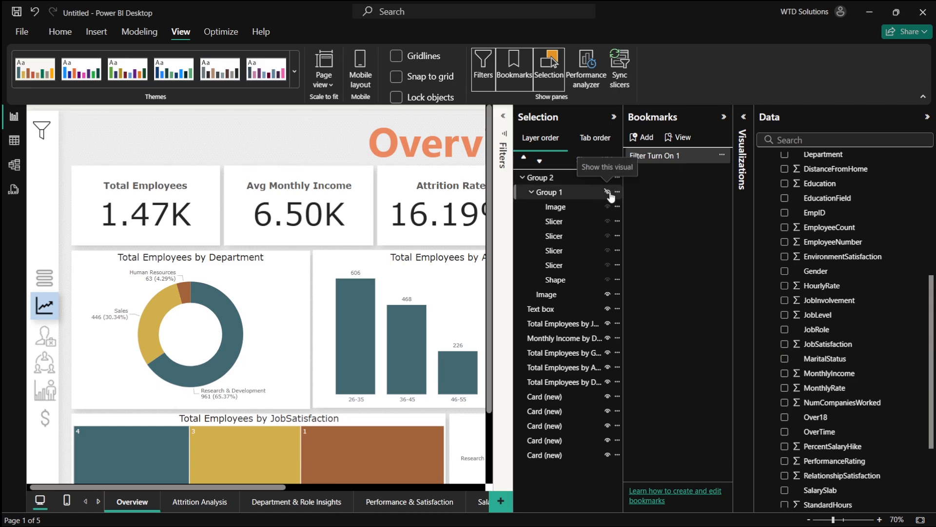
double_click(680, 155)
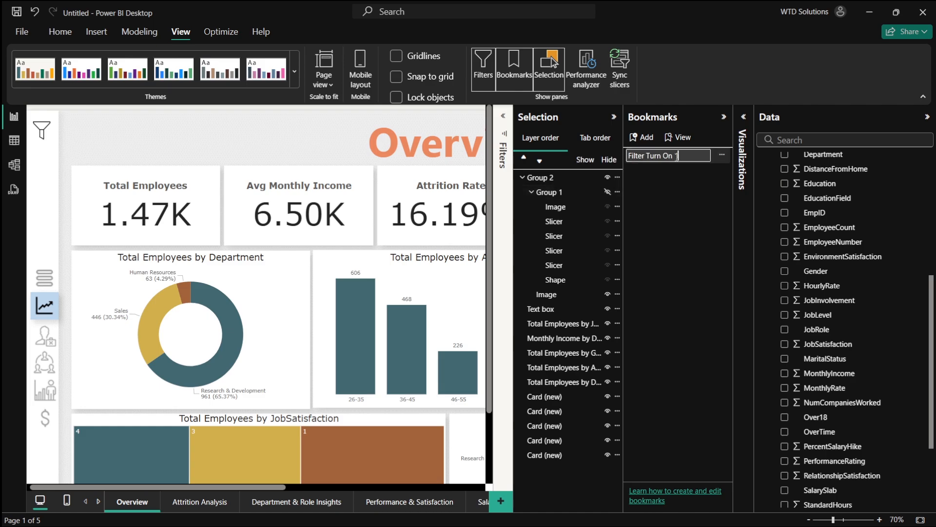
left_click(685, 181)
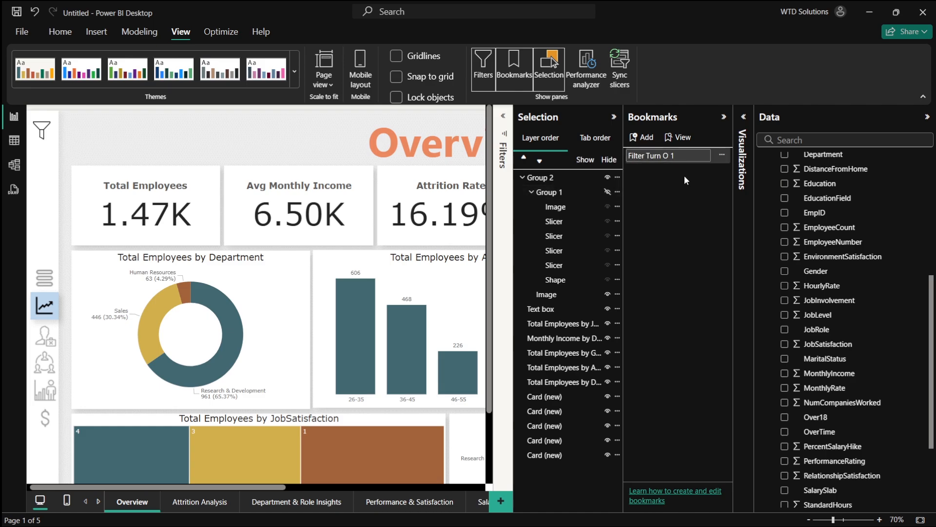
type("ff")
key("Return")
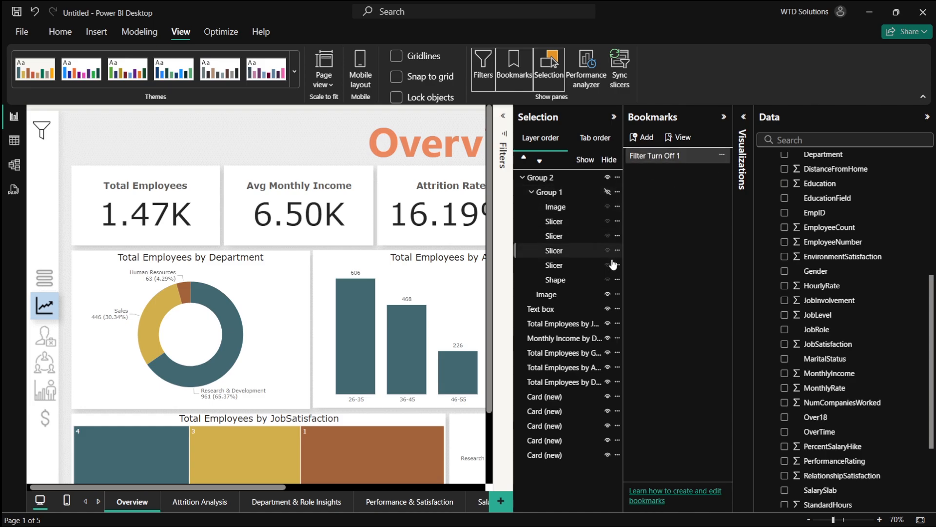
- Make the slicer banner group visible again and add a new bookmark, naming it Filter Turn
left_click(607, 192)
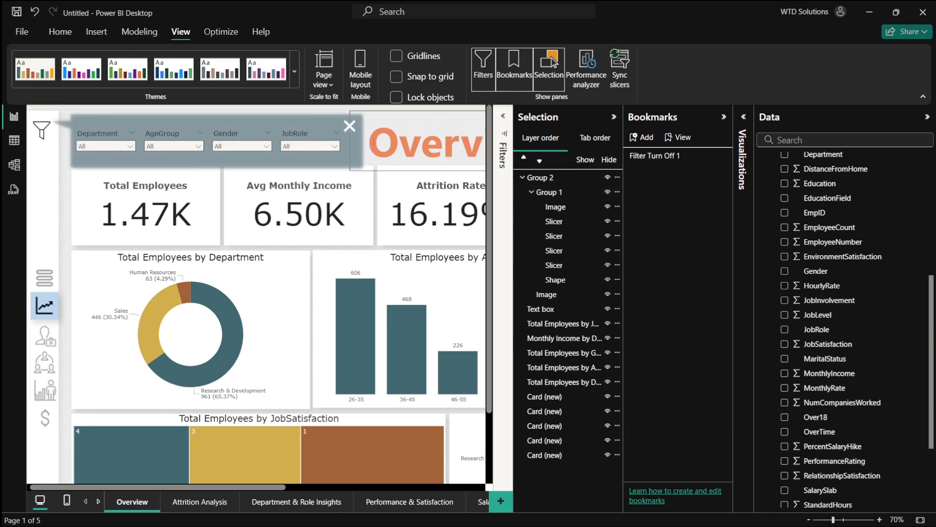
left_click(643, 137)
double_click(658, 171)
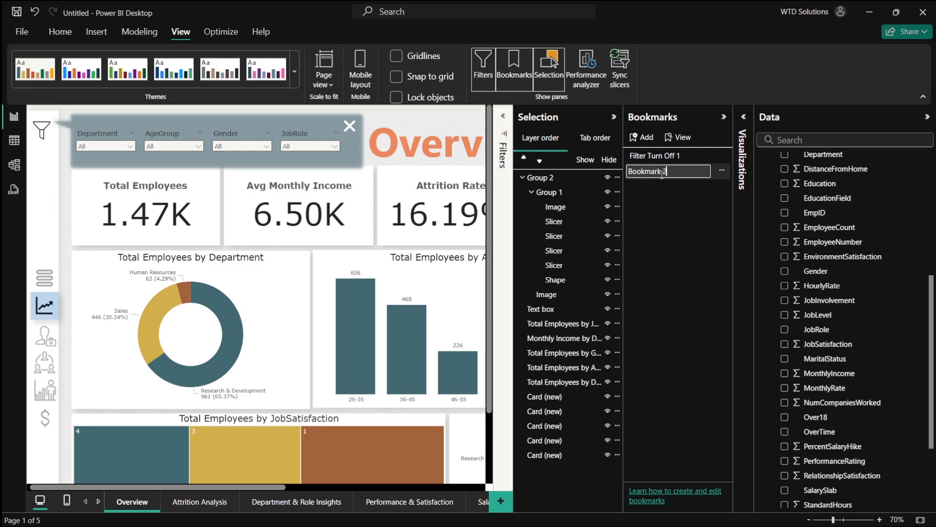
type("Filer")
key("BackSpace")
key("BackSpace")
- Finish naming the new bookmark Filter Turn On 1
type("ter Turn")
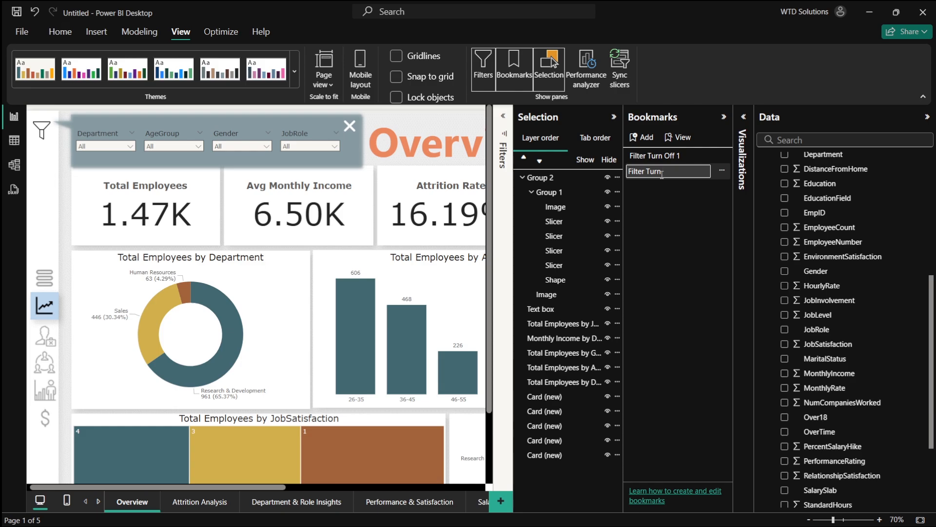
- Make the slicer banner group visible again and add a new bookmark, naming it Filter Turn
- Finish naming the new bookmark Filter Turn On 1
type(" On 1")
key("Return")
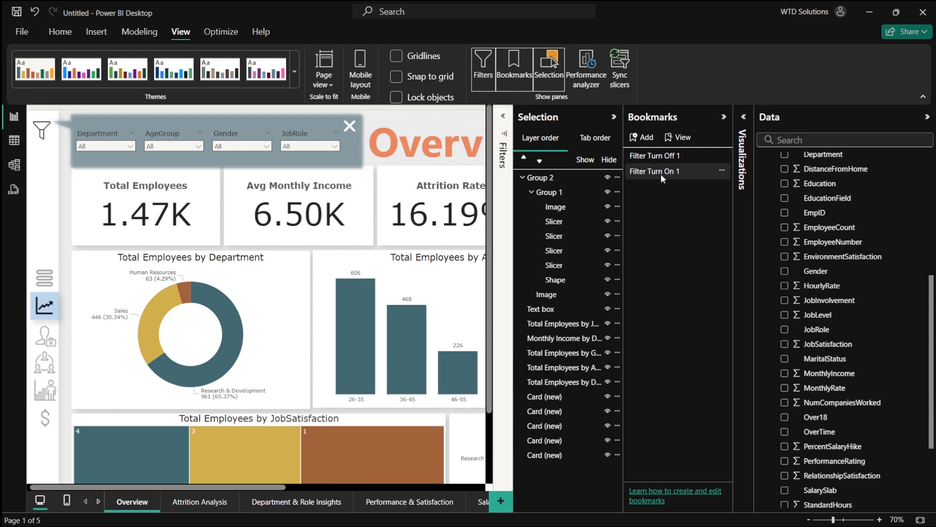
left_click(654, 176)
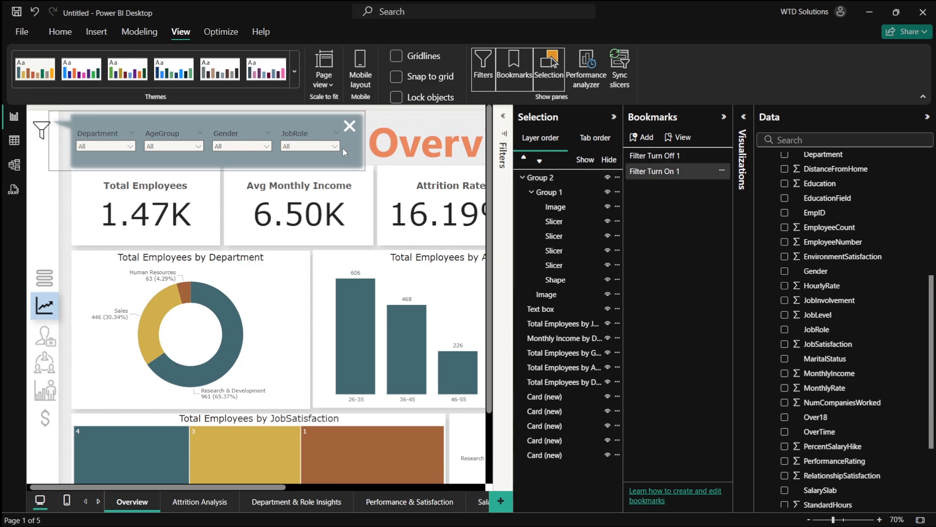
- Select the filter icon image and turn on its action as a Bookmark type linked to Filter Turn On 1
left_click(45, 129)
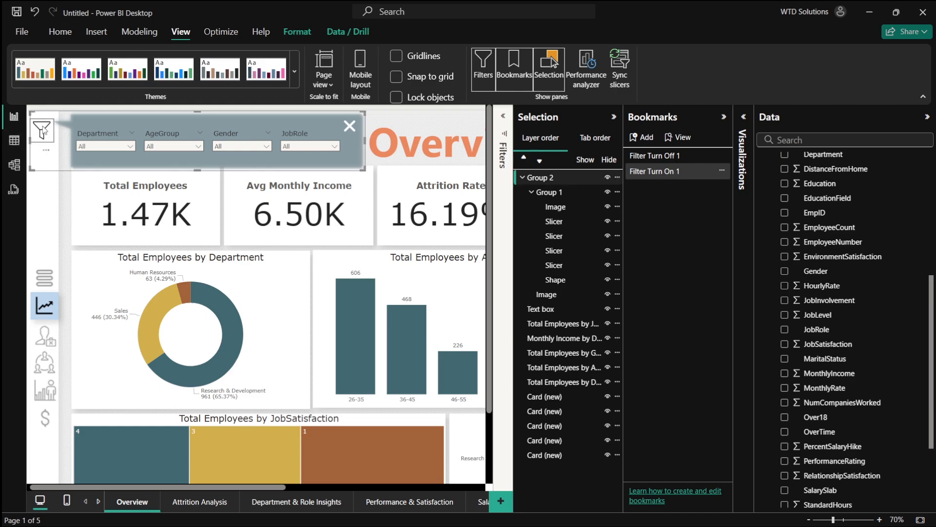
left_click(44, 129)
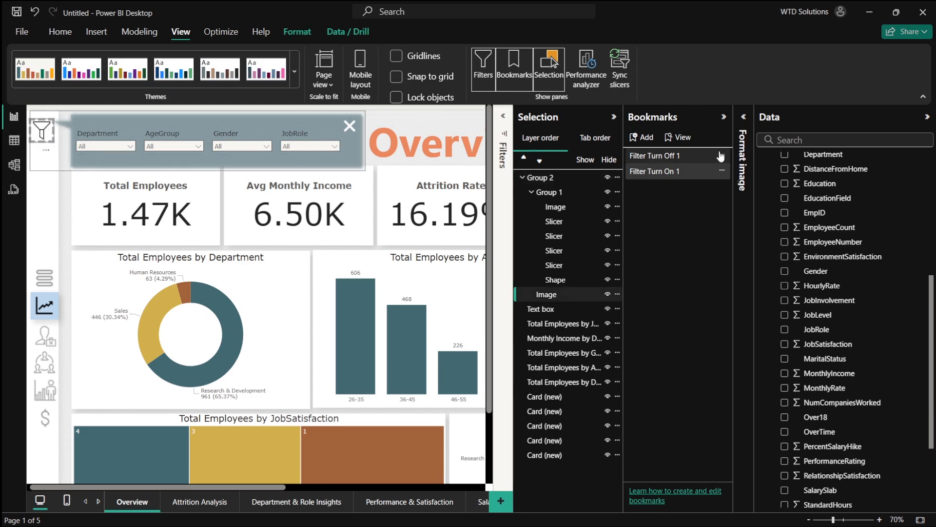
left_click(741, 127)
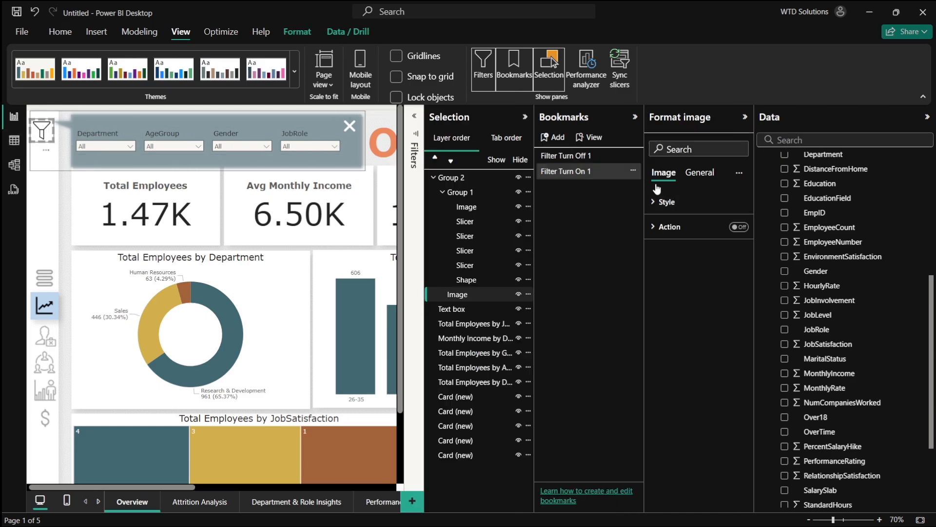
left_click(686, 227)
left_click(707, 256)
left_click(702, 288)
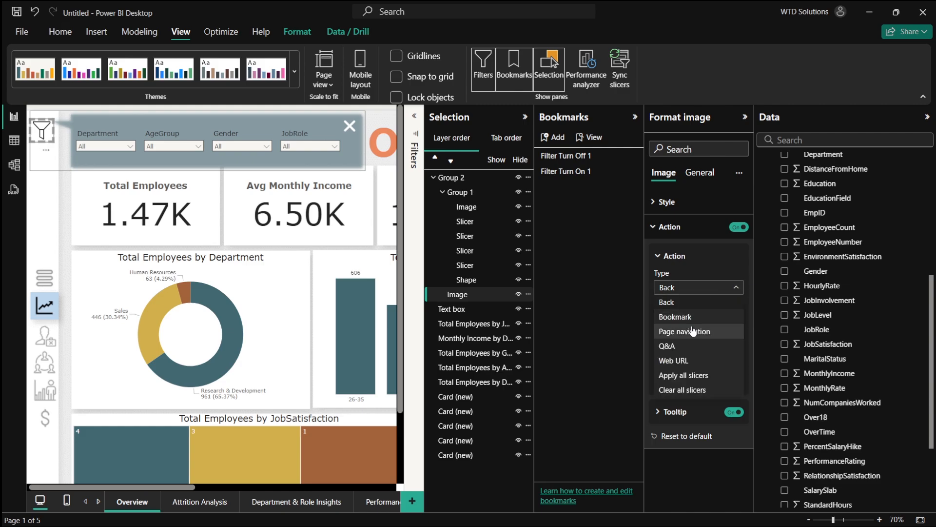
left_click(693, 318)
left_click(708, 323)
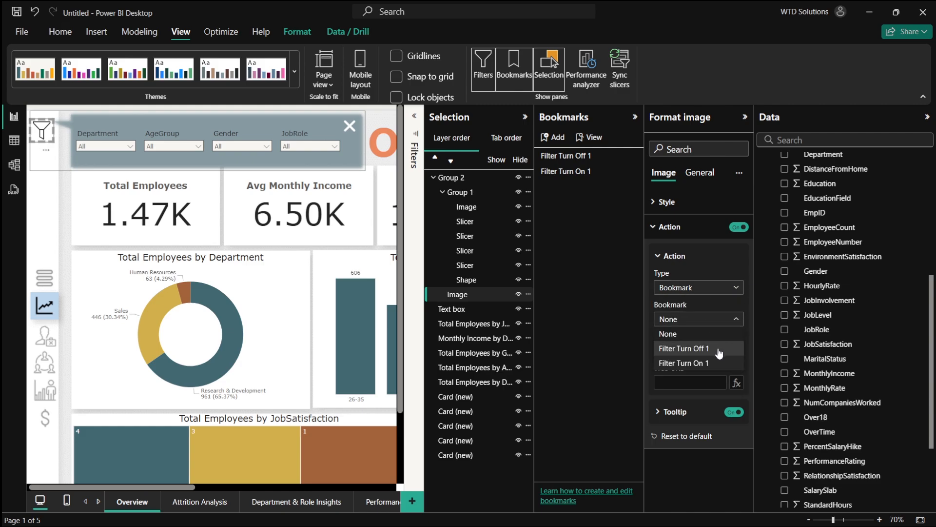
left_click(721, 364)
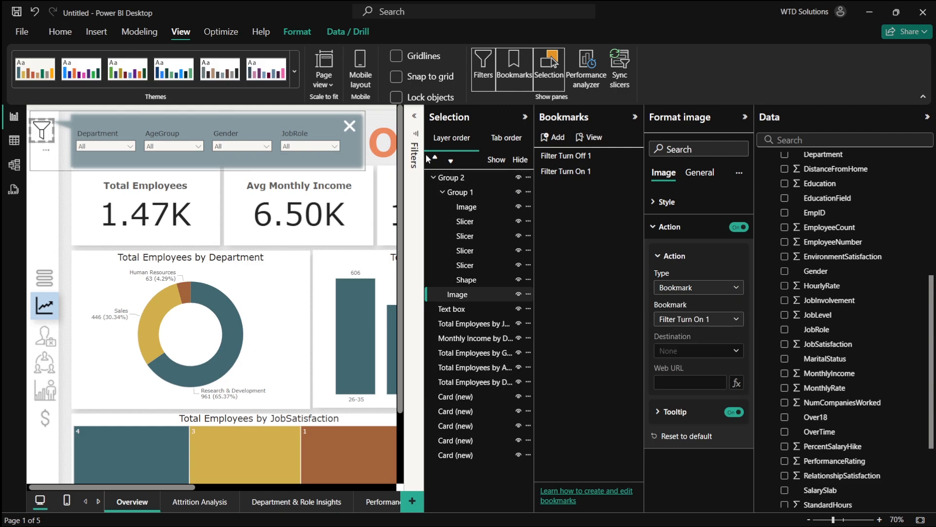
- Select the banner's X button image and turn on its action as a Bookmark type linked to Filter Turn Off 1
left_click(350, 126)
left_click(350, 126)
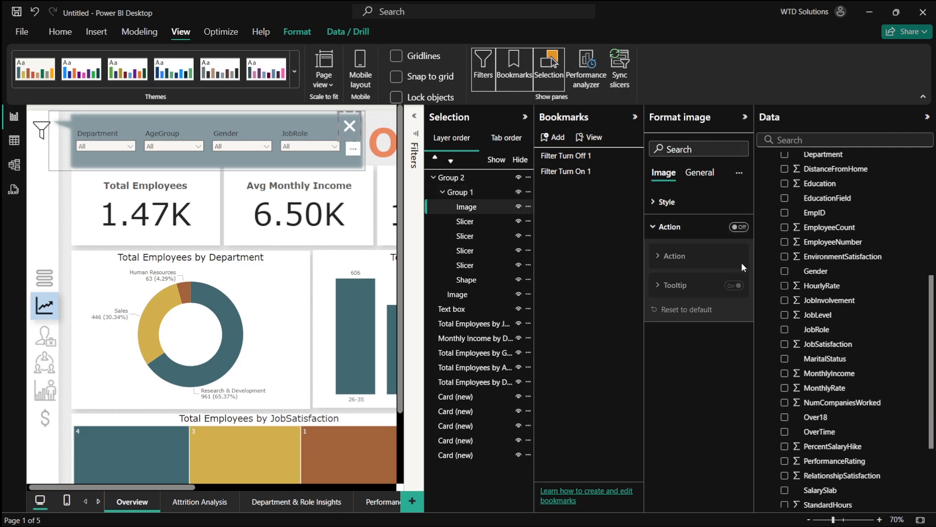
left_click(739, 226)
left_click(697, 287)
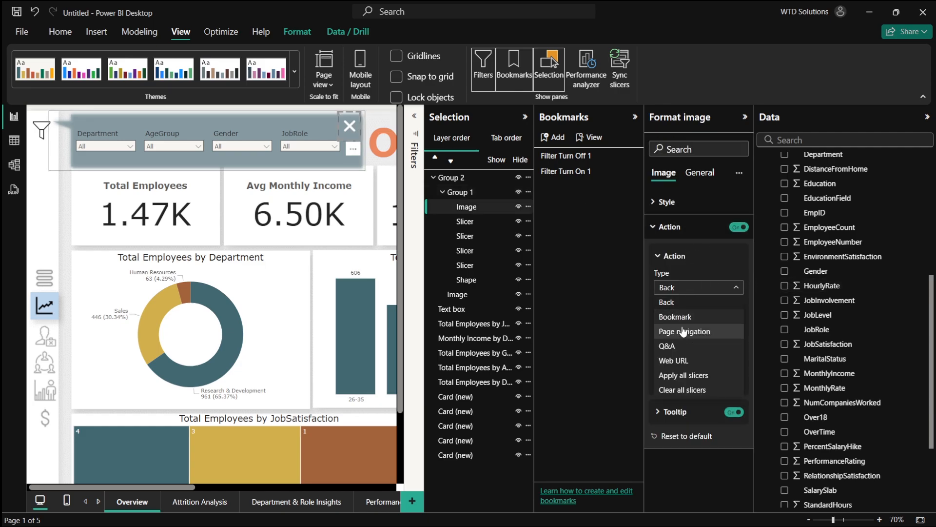
left_click(686, 332)
left_click(698, 288)
left_click(681, 317)
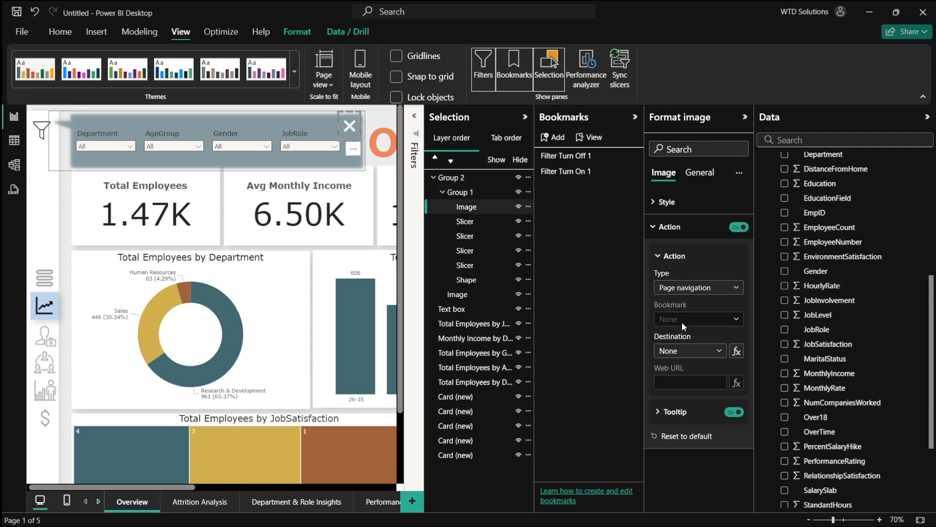
left_click(695, 323)
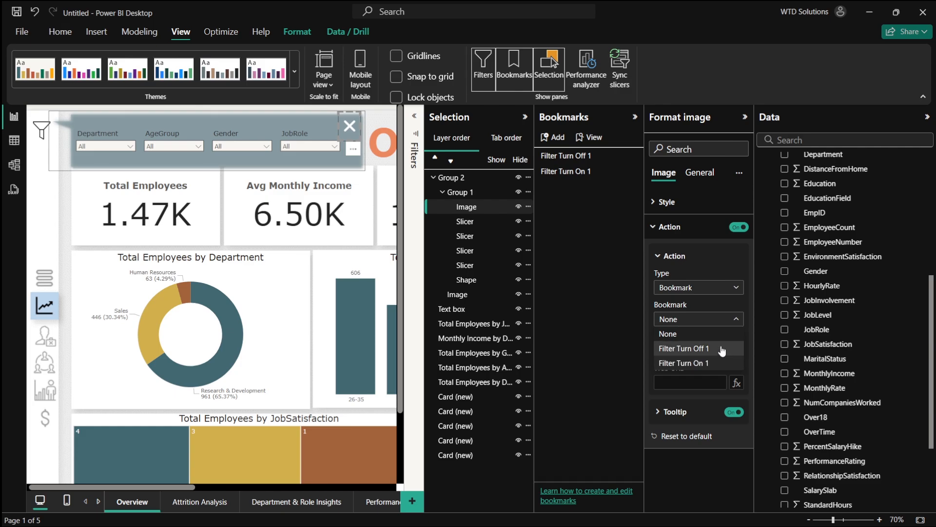
left_click(693, 349)
- Test opening and closing the slicer banner with the filter icon and X button, trying the Department slicer options
left_click(744, 117)
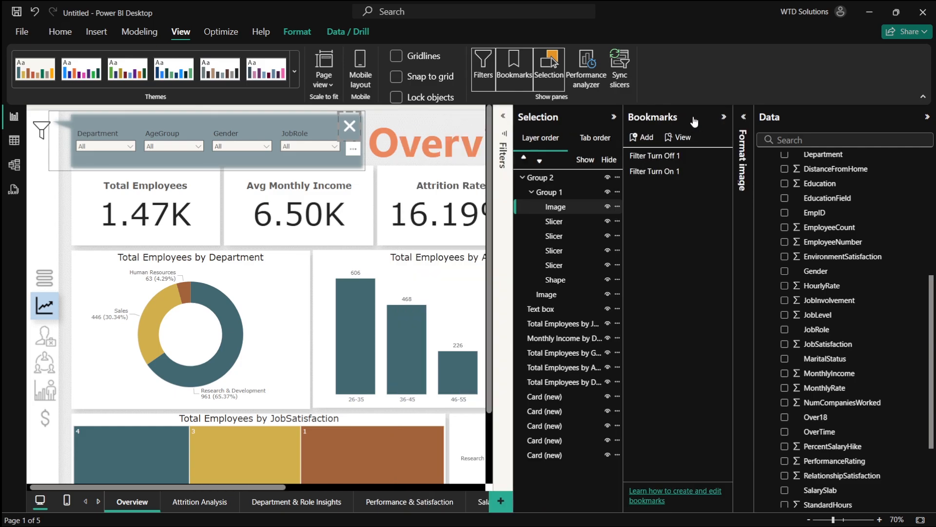
left_click(721, 117)
left_click(702, 117)
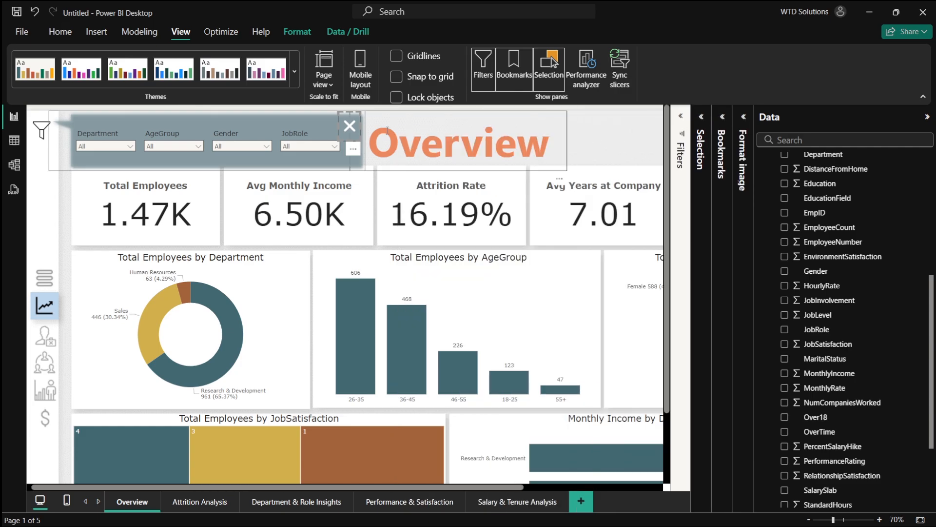
left_click(350, 125)
left_click(42, 130)
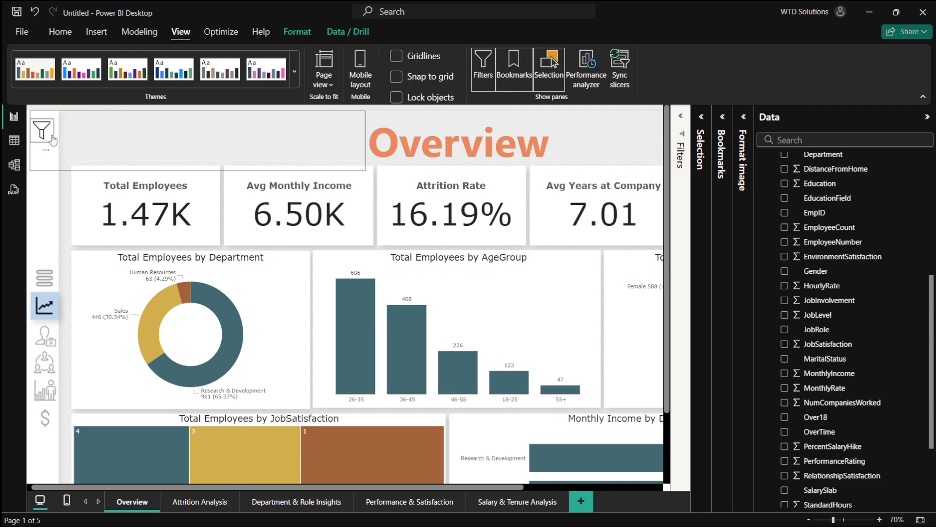
left_click(350, 126)
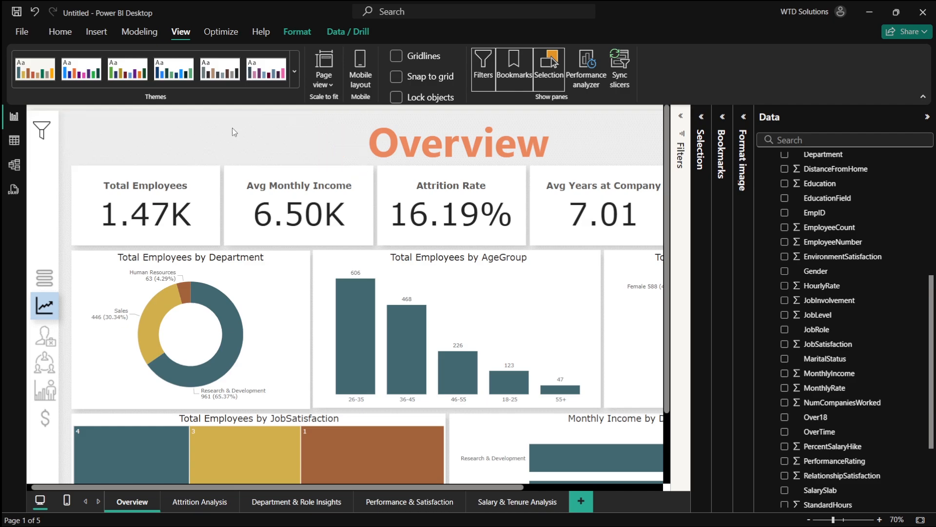
left_click(93, 155)
left_click(105, 147)
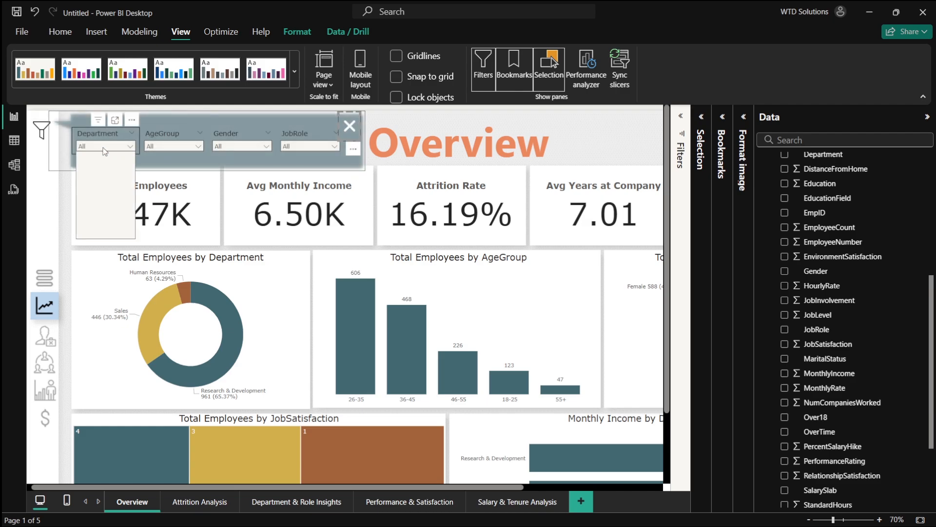
left_click(105, 170)
left_click(106, 171)
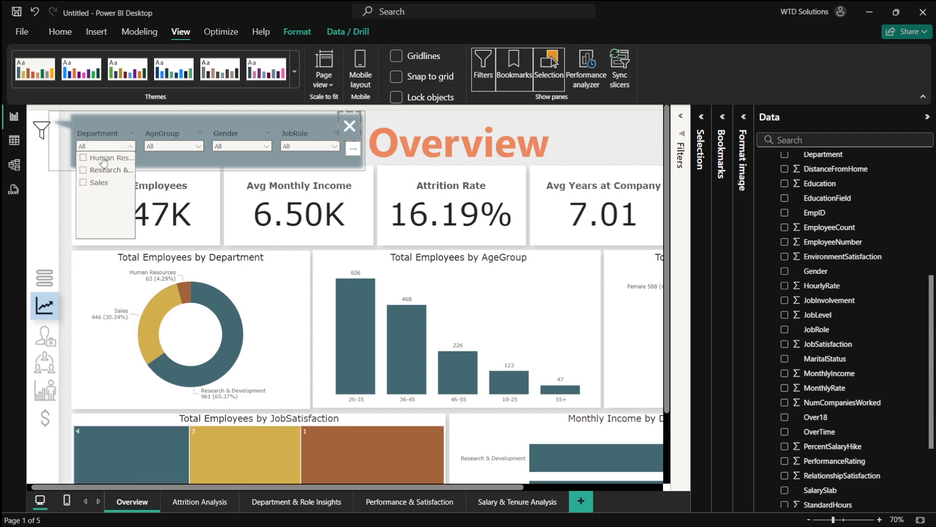
left_click(104, 159)
left_click(103, 161)
left_click(104, 170)
left_click(100, 182)
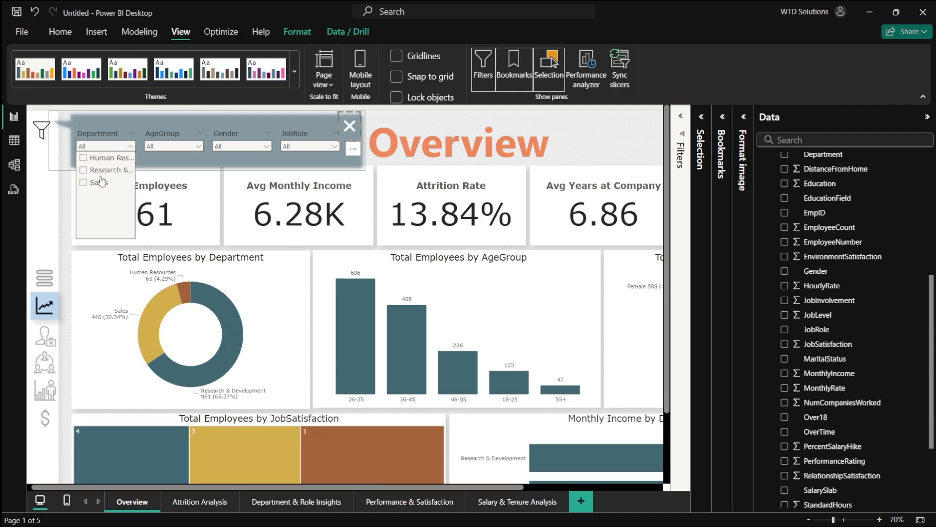
left_click(101, 183)
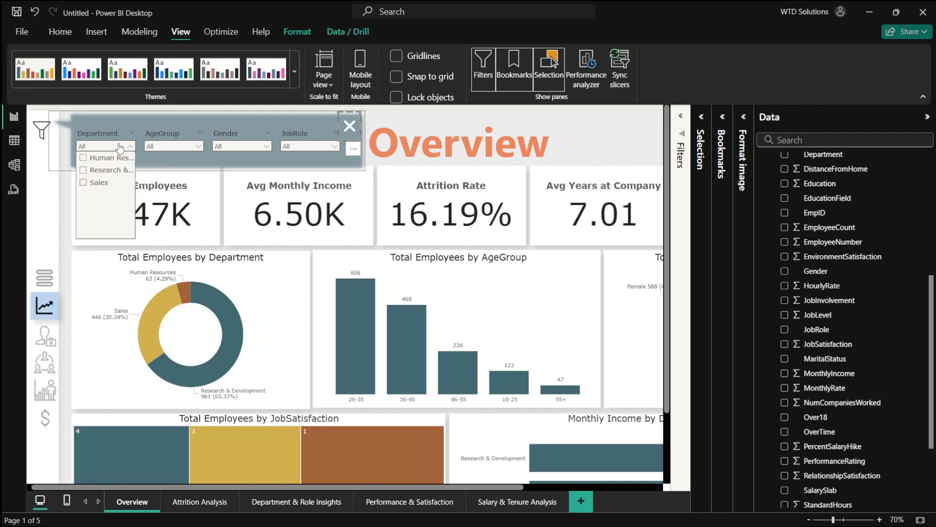
left_click(119, 147)
left_click(350, 126, "ctrl")
scroll(236, 166, "down", 2)
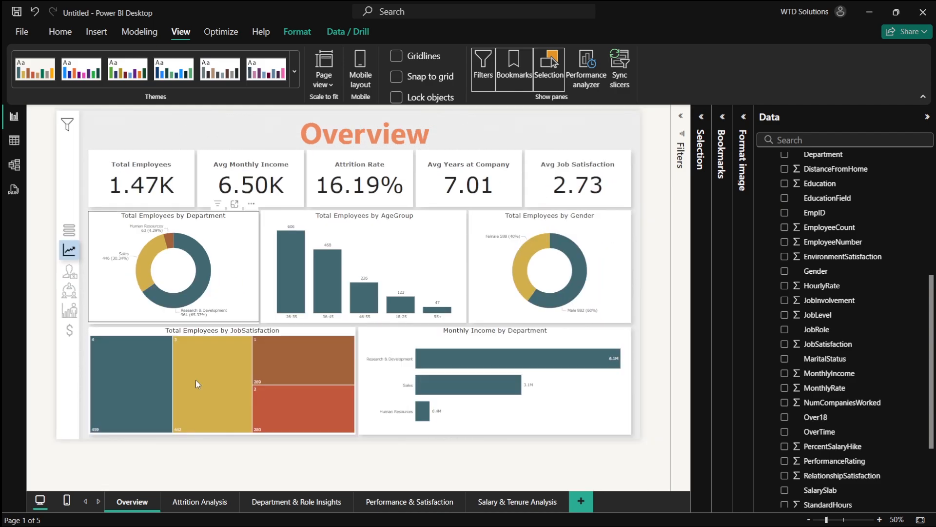
- Insert a blank button and move it over the trend-chart navigation icon in the left sidebar
left_click(271, 503)
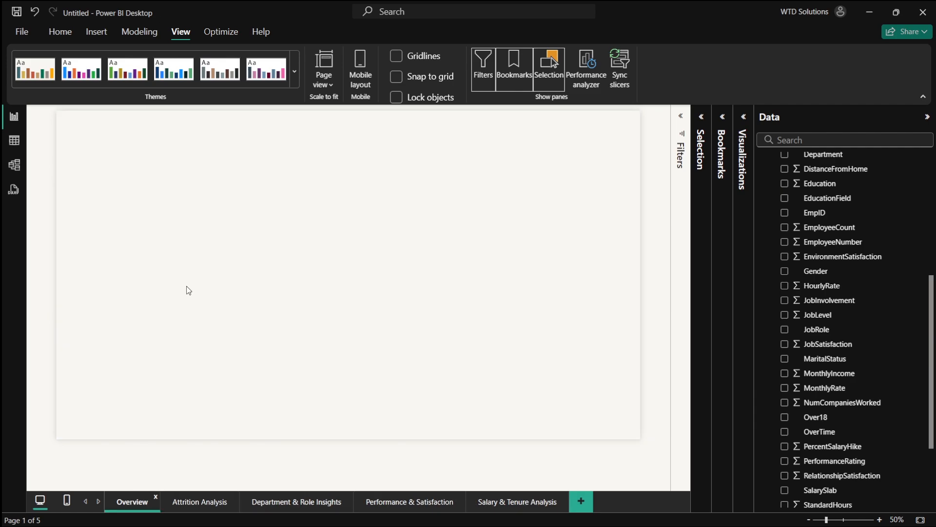
left_click(96, 32)
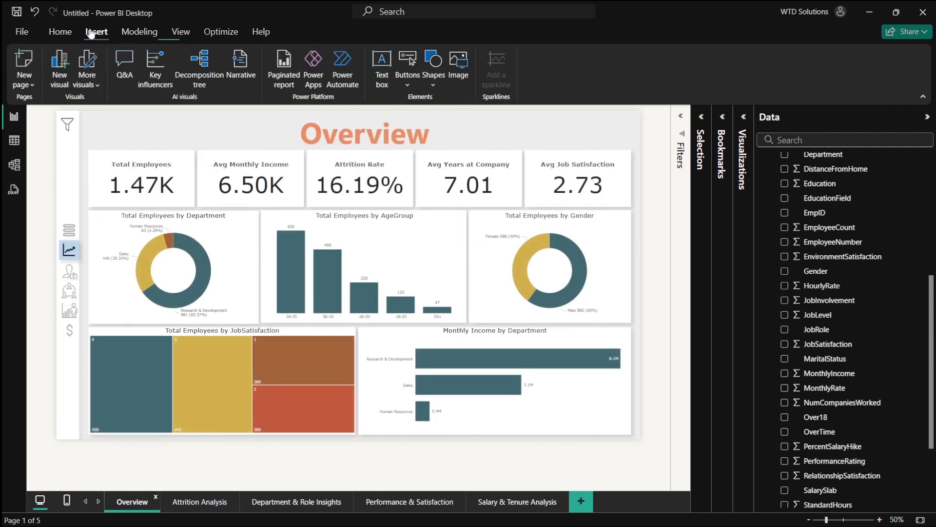
left_click(96, 32)
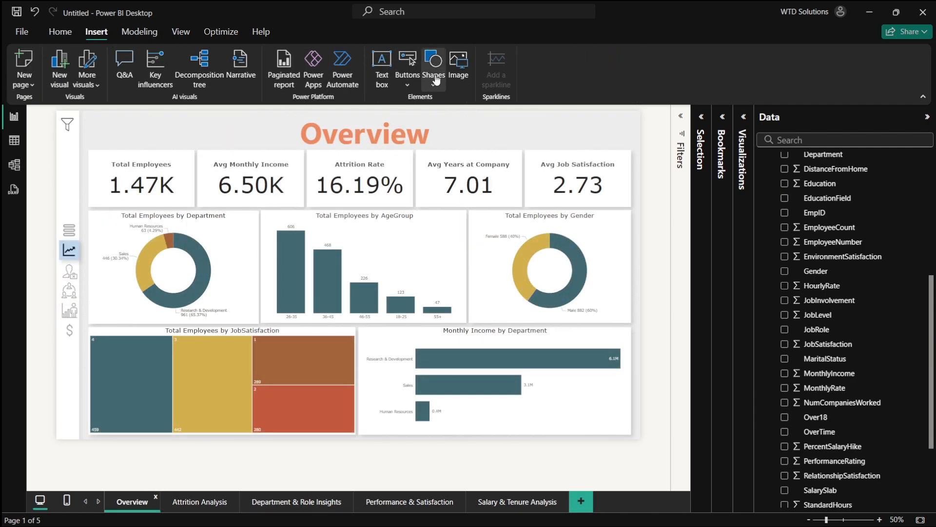
left_click(408, 78)
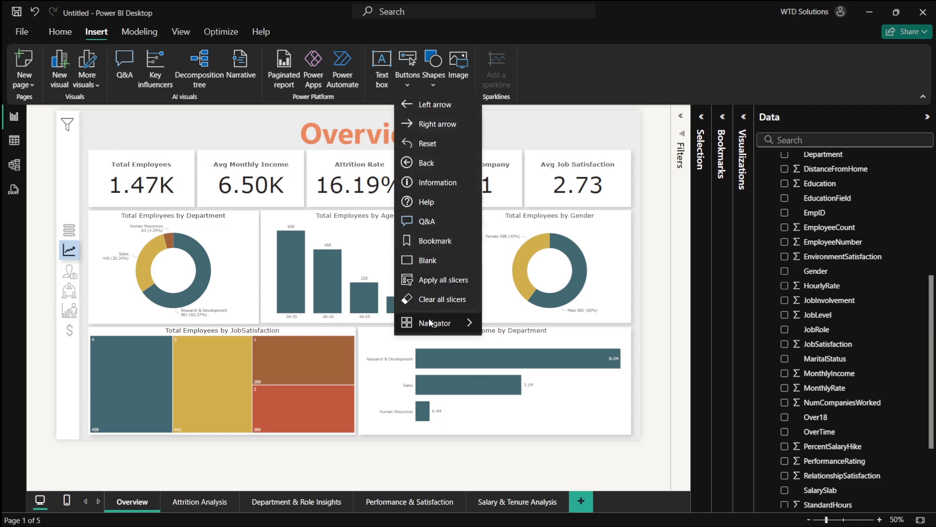
left_click(422, 261)
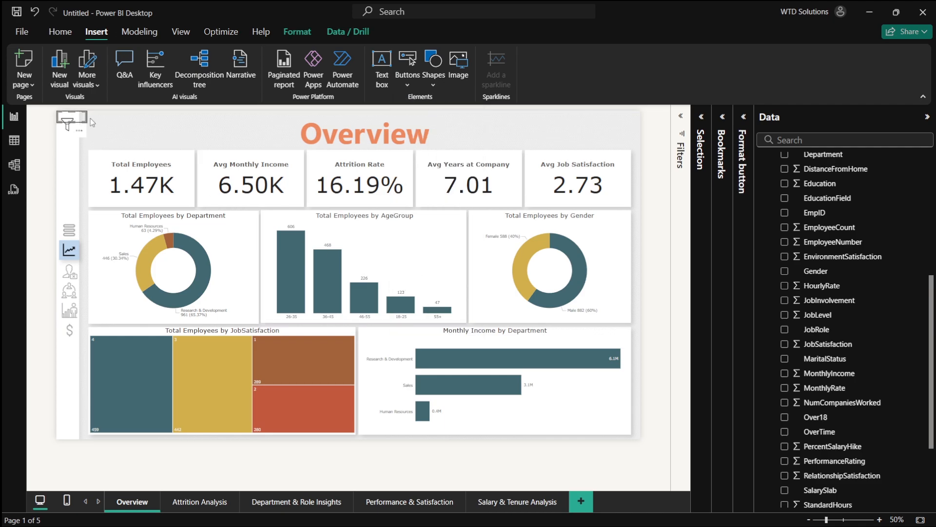
left_click_drag(77, 118, 78, 259)
- Adjust the blank button's position to sit exactly over the trend-chart navigation icon
scroll(79, 262, "up", 3)
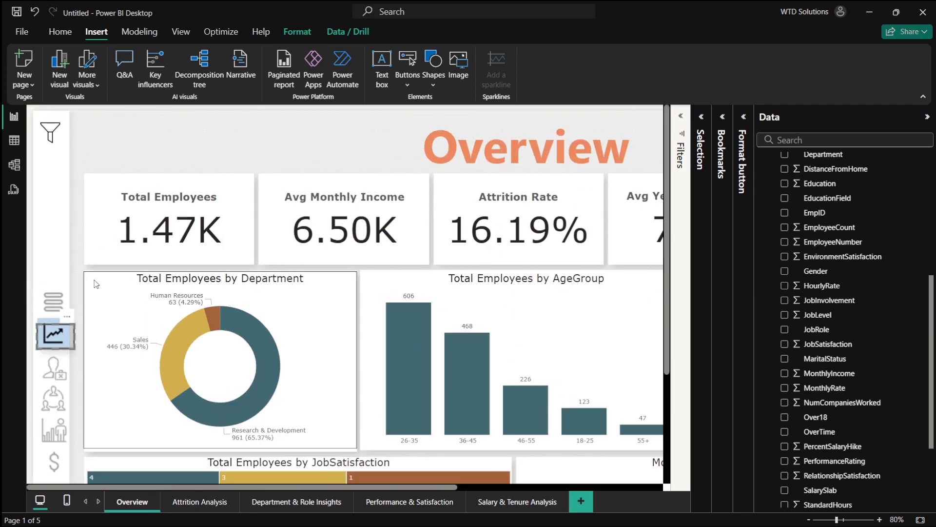
scroll(95, 314, "down", 1)
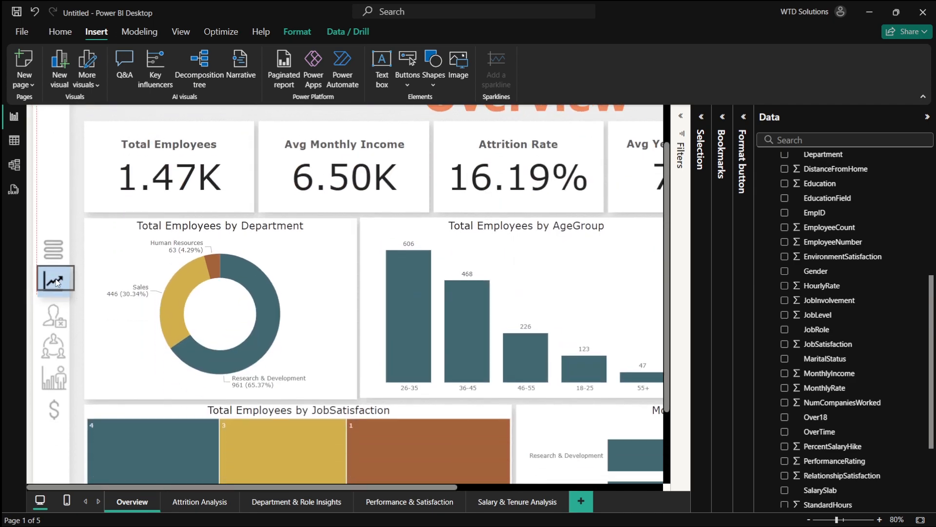
left_click_drag(76, 293, 73, 301)
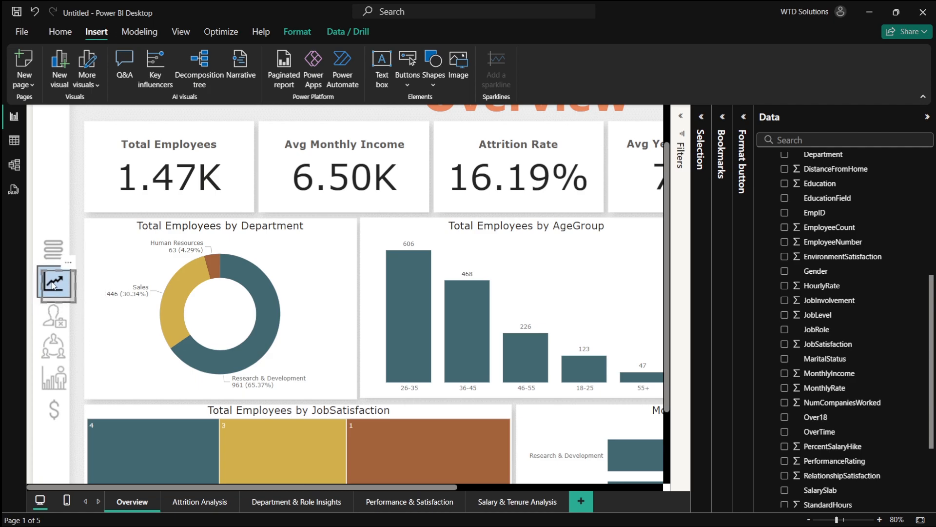
left_click(51, 317)
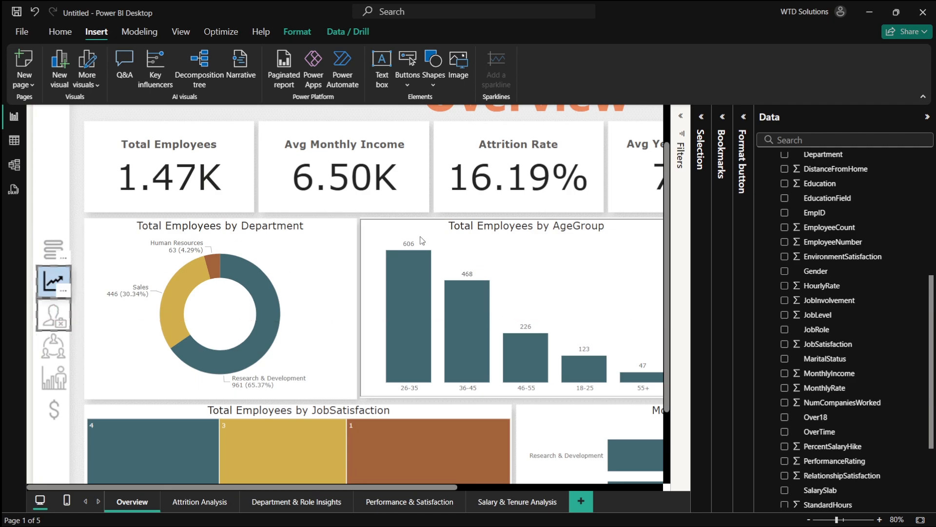
- Open the blank button's format settings and turn off its border
left_click(744, 117)
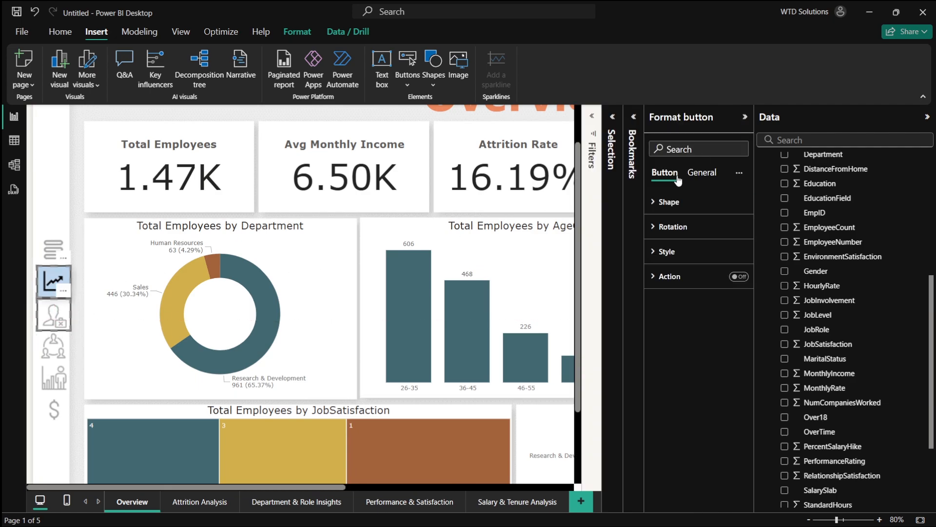
left_click(689, 254)
left_click(685, 252)
left_click(693, 226)
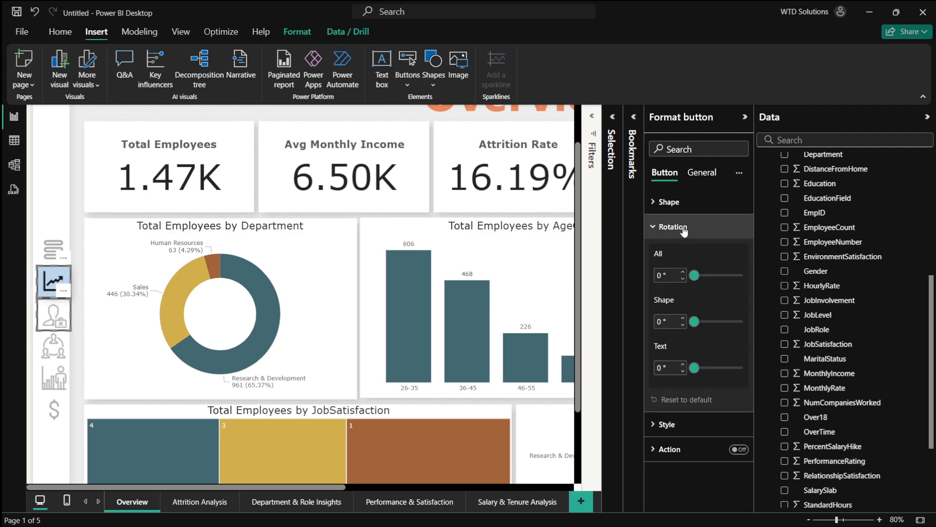
left_click(688, 227)
left_click(685, 251)
scroll(795, 347, "down", 5)
scroll(732, 434, "down", 6)
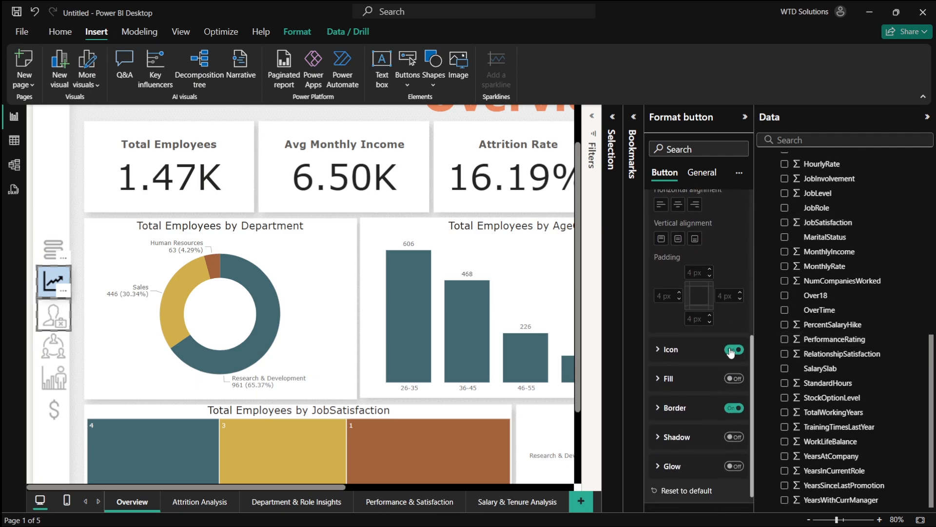
left_click(736, 408)
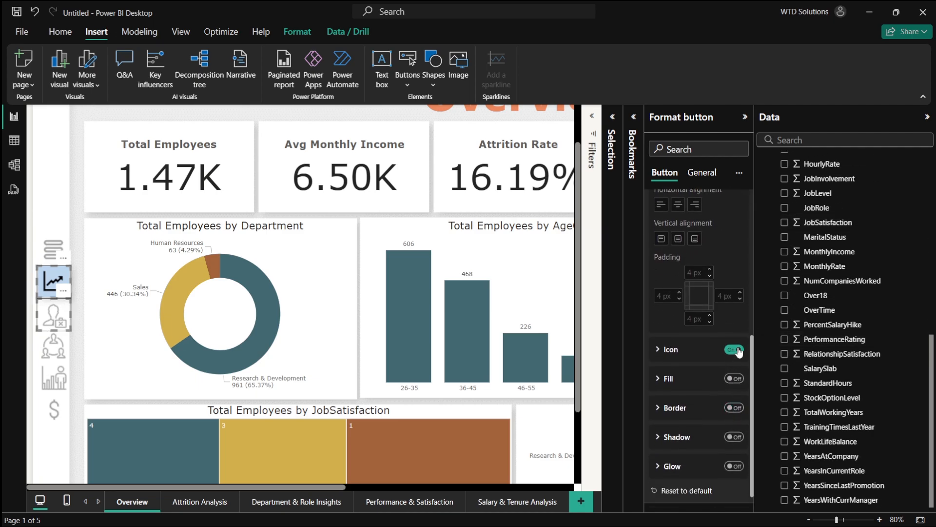
scroll(702, 293, "up", 10)
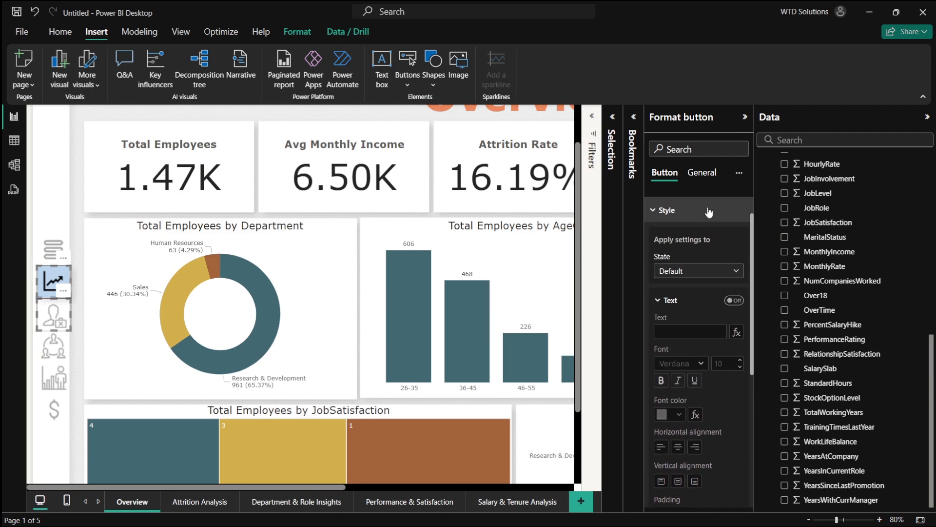
left_click(676, 250)
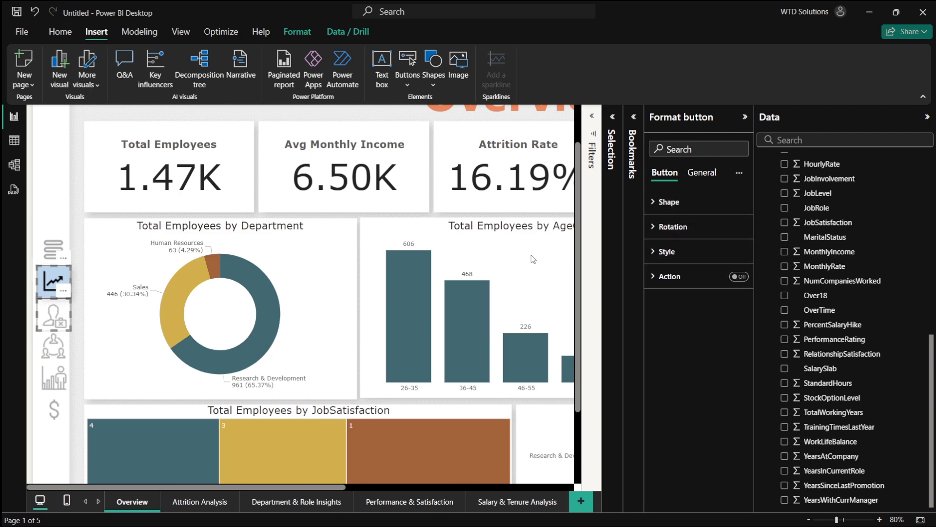
left_click(57, 322)
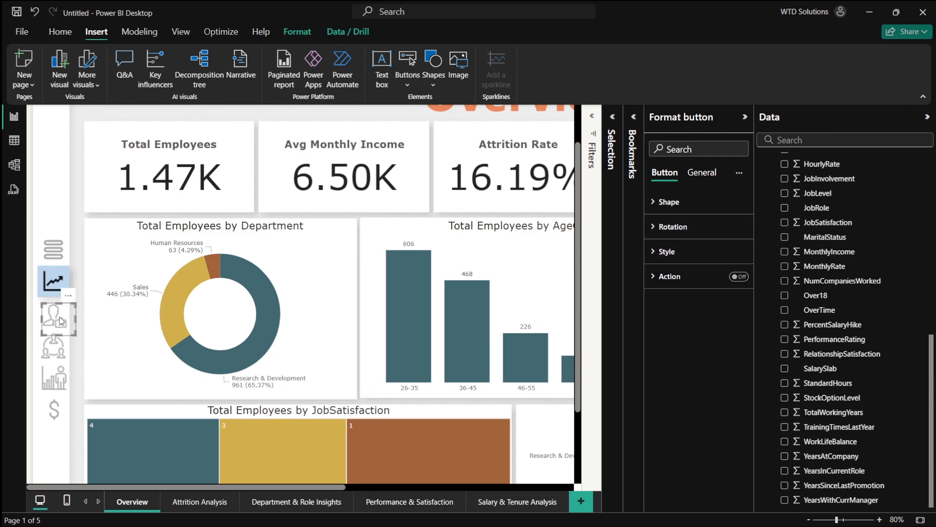
left_click(56, 347)
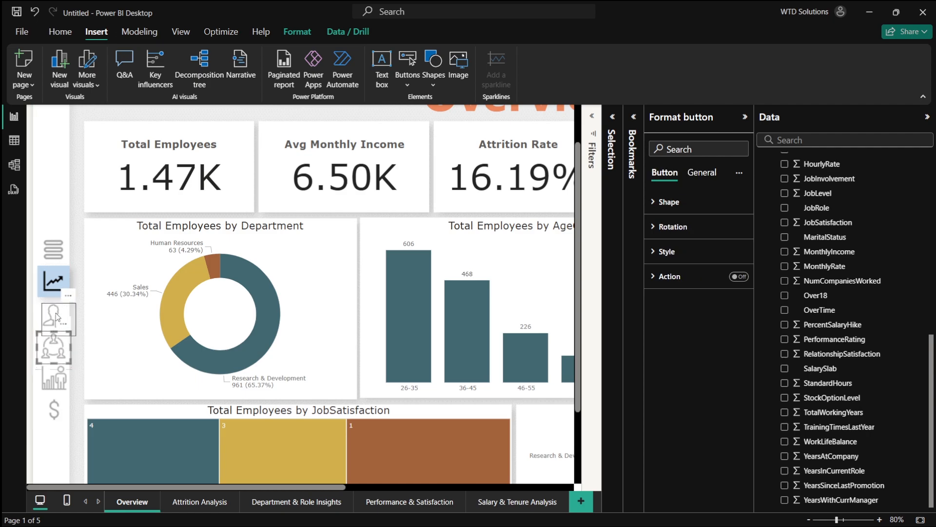
left_click(54, 375)
left_click_drag(52, 372, 52, 375)
left_click(54, 345)
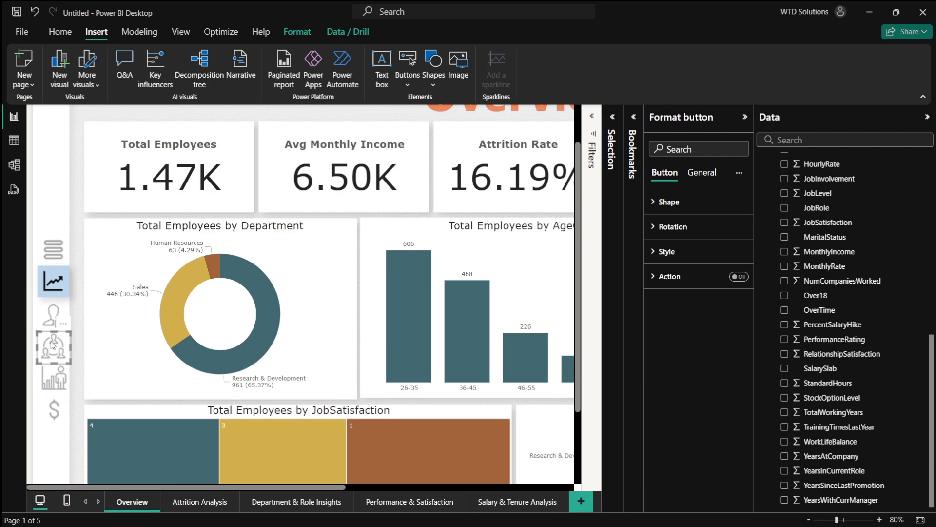
left_click_drag(53, 343, 59, 409)
left_click(58, 372)
left_click(101, 394)
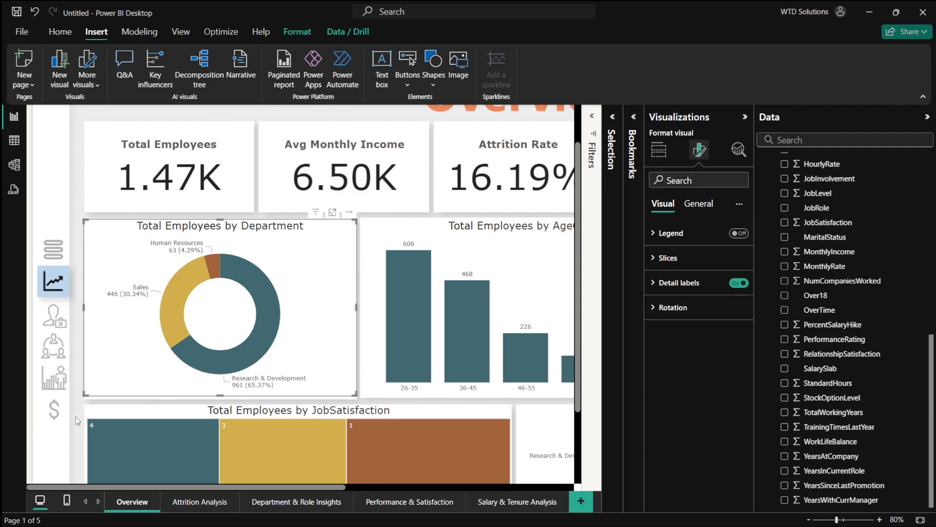
left_click(60, 282)
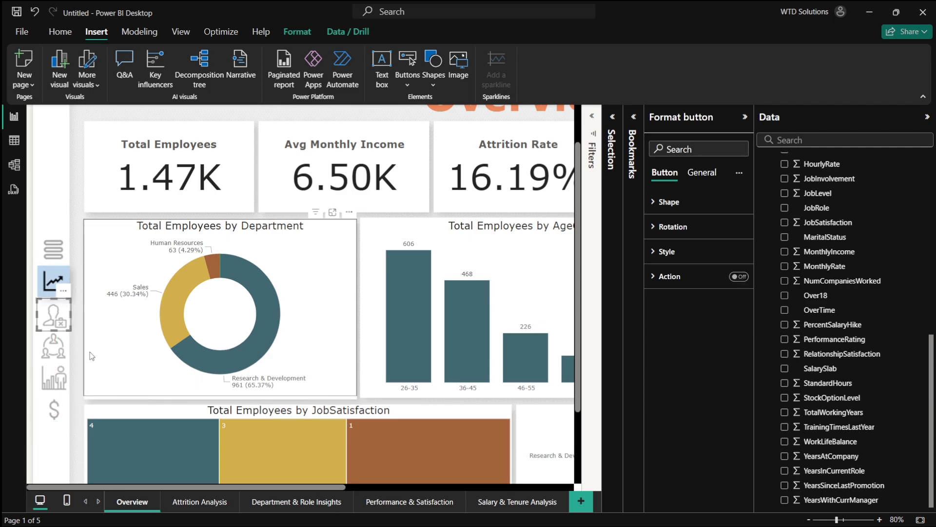
- Add a new report page and rename it Home
left_click(581, 500)
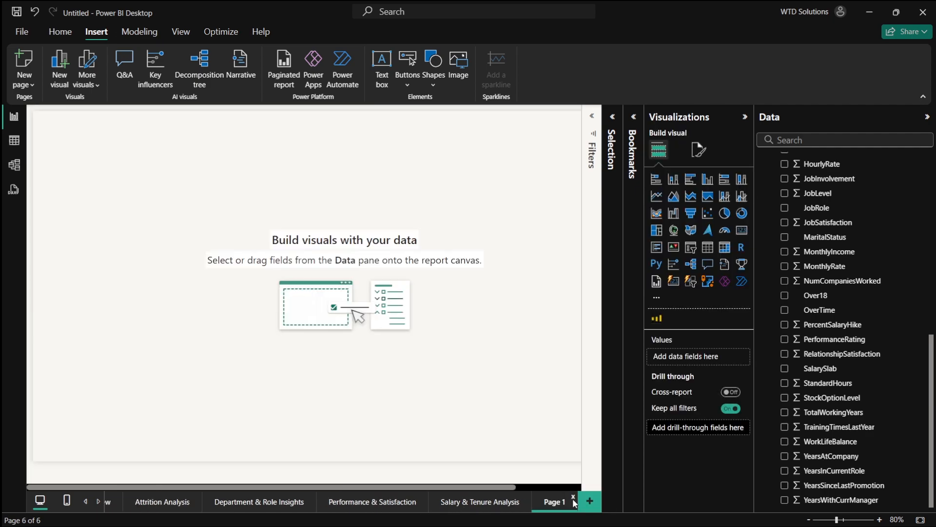
left_click_drag(104, 498, 105, 498)
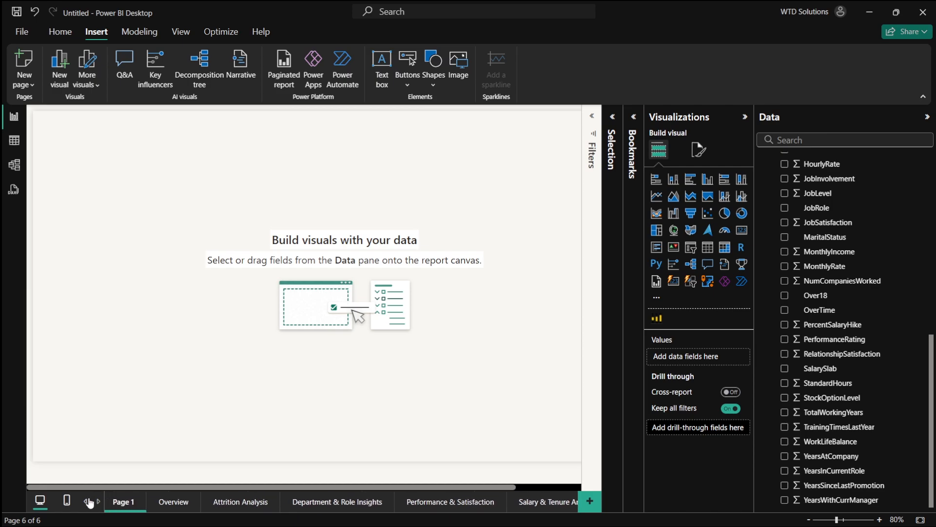
double_click(128, 501)
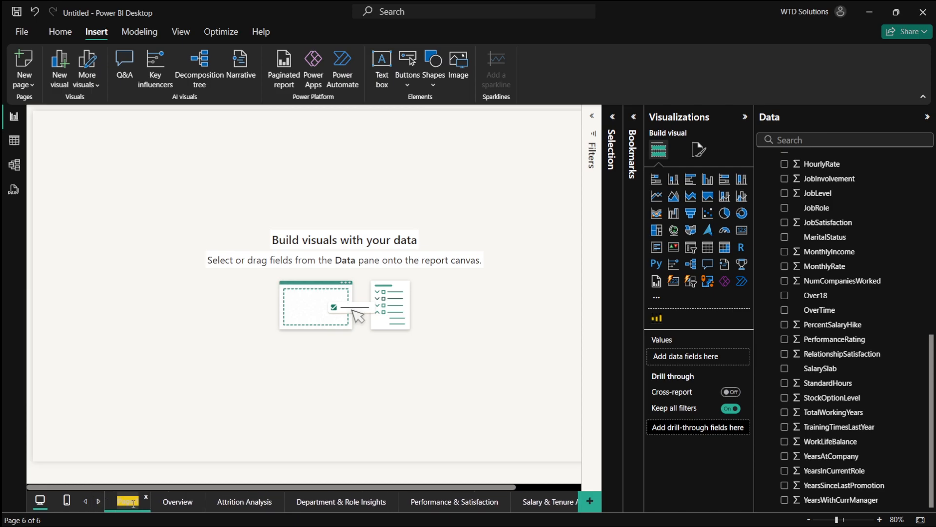
type("Home")
key("Return")
- Switch to PowerPoint and save just the first slide as a PNG named home in the HR New folder
key("alt+Tab")
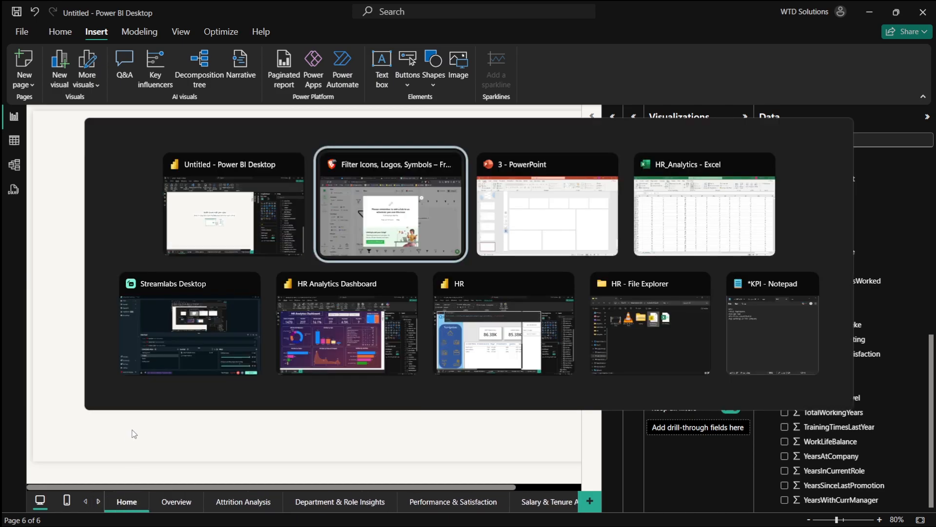
key("alt+Tab")
left_click(78, 120)
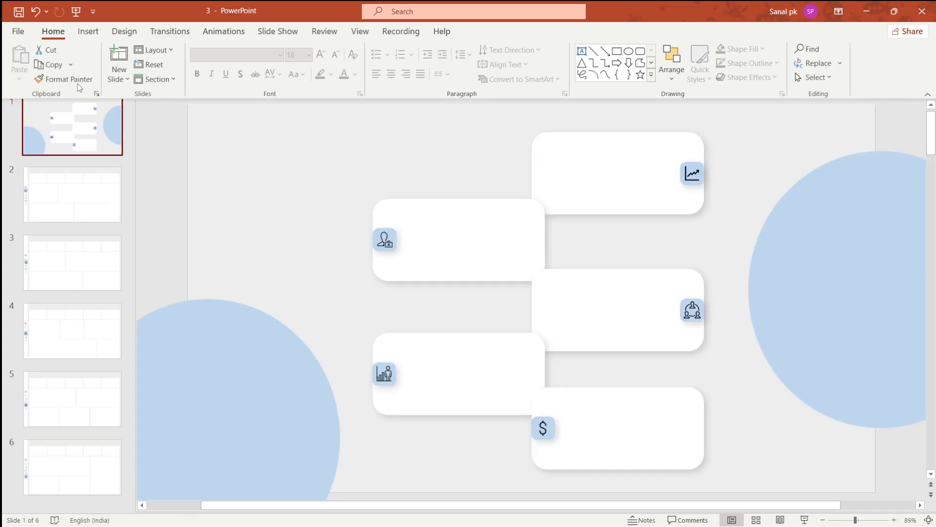
left_click(18, 30)
left_click(49, 192)
left_click(246, 186)
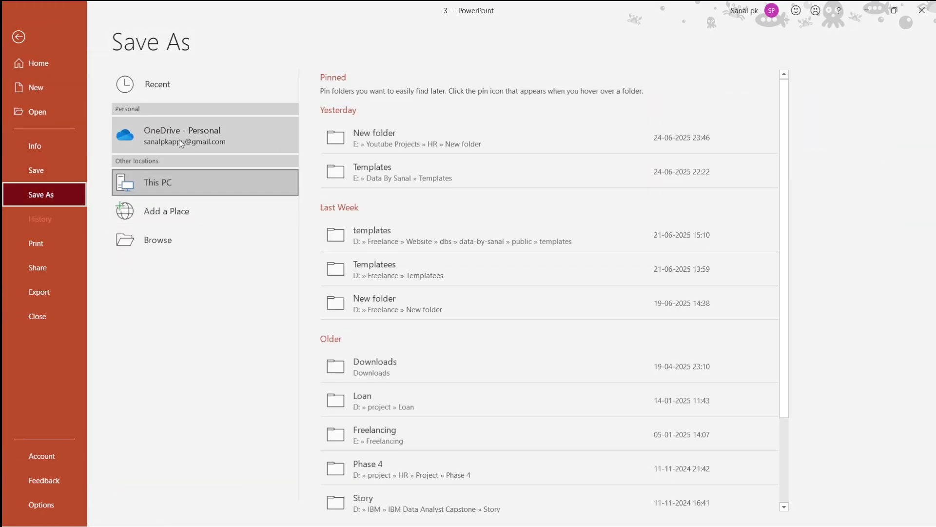
left_click(395, 139)
left_click(133, 219)
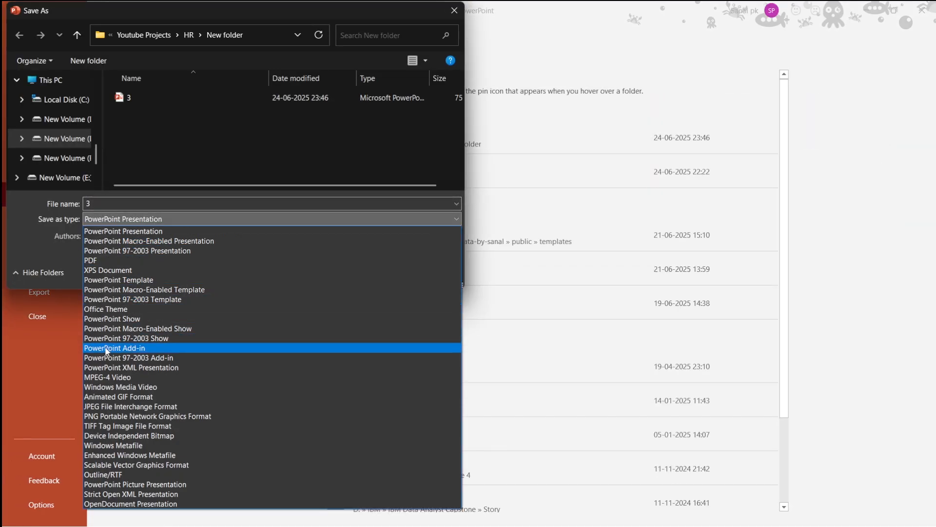
left_click(126, 416)
left_click(131, 205)
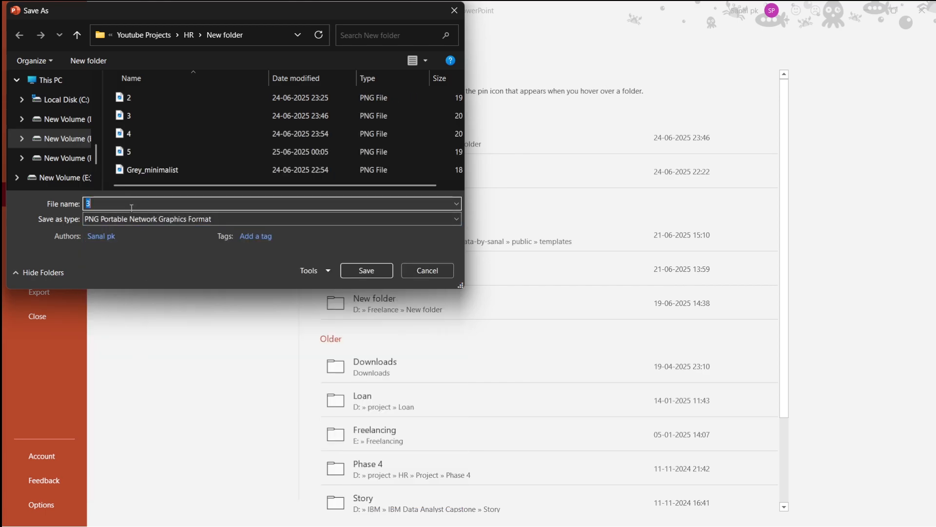
key("Return")
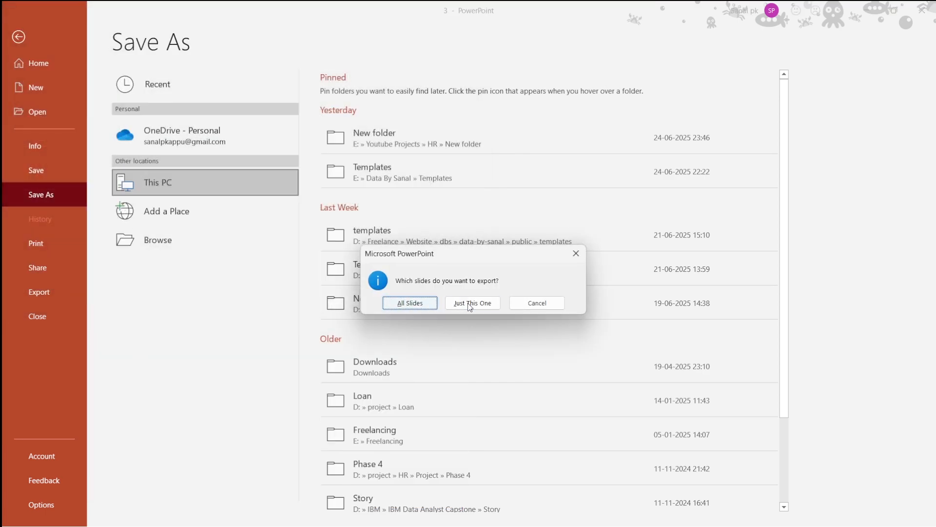
left_click(471, 303)
- Try to set the Home page's canvas background image to the home picture
key("alt+Tab")
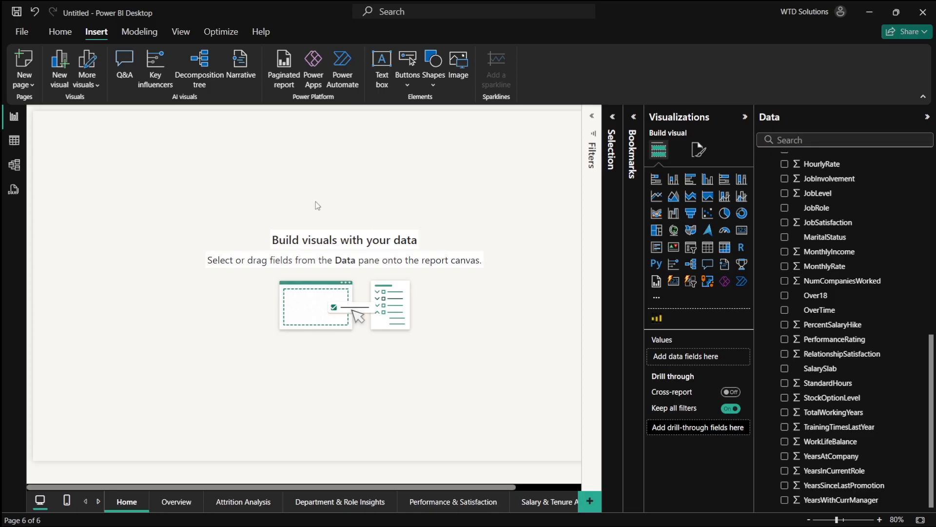
left_click(699, 149)
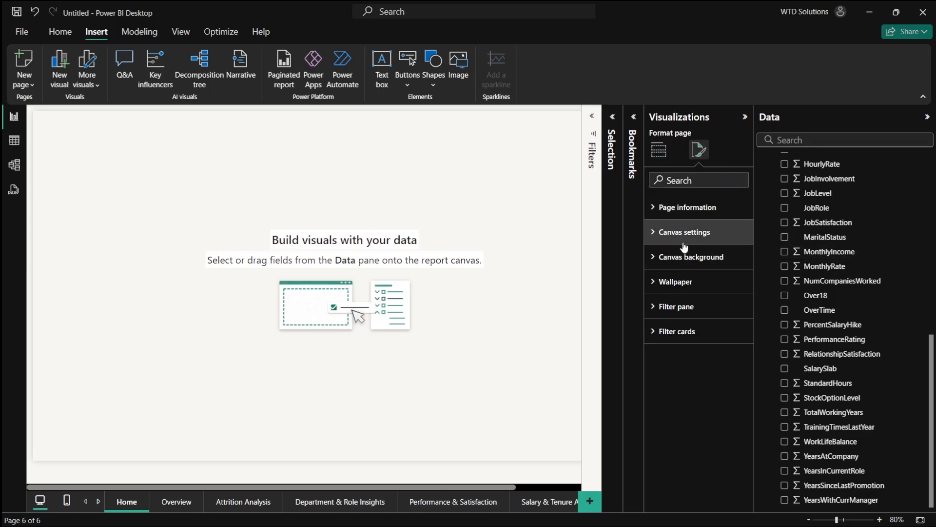
left_click(687, 256)
left_click(700, 330)
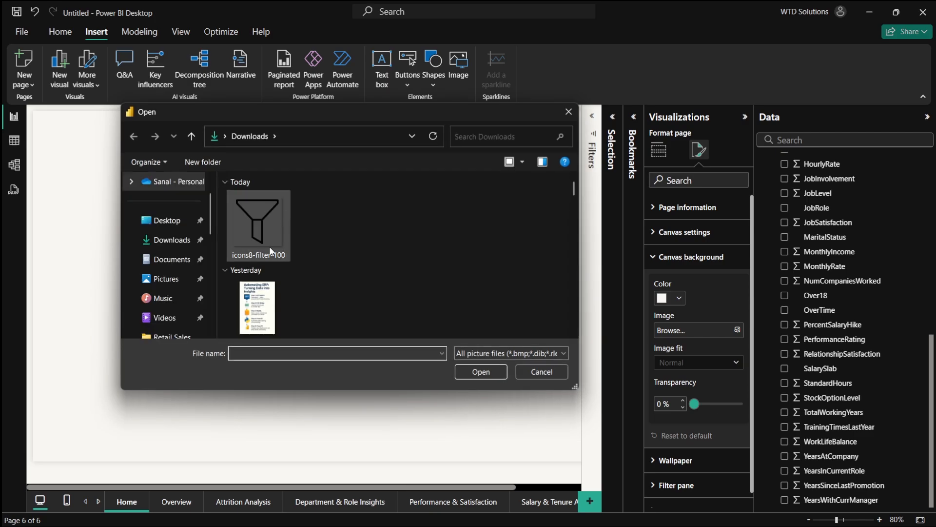
scroll(175, 244, "down", 2)
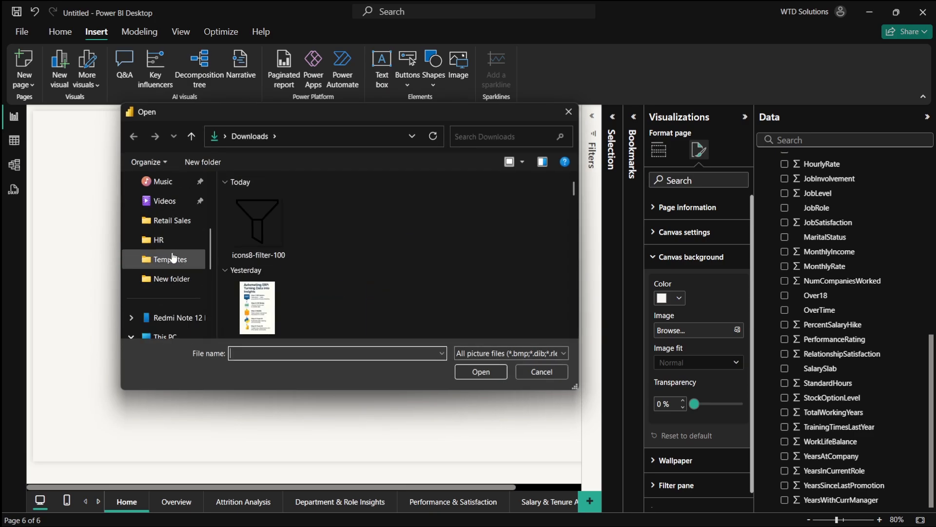
left_click(163, 241)
double_click(260, 201)
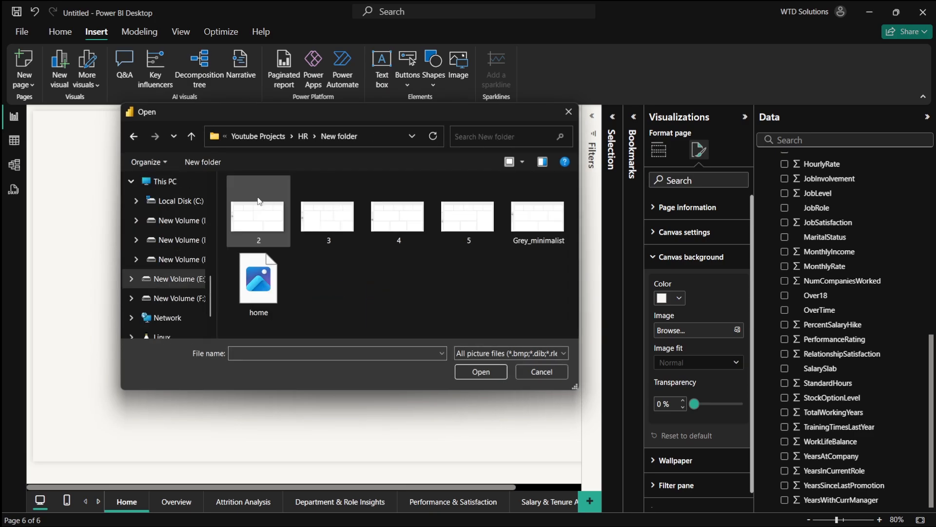
double_click(266, 287)
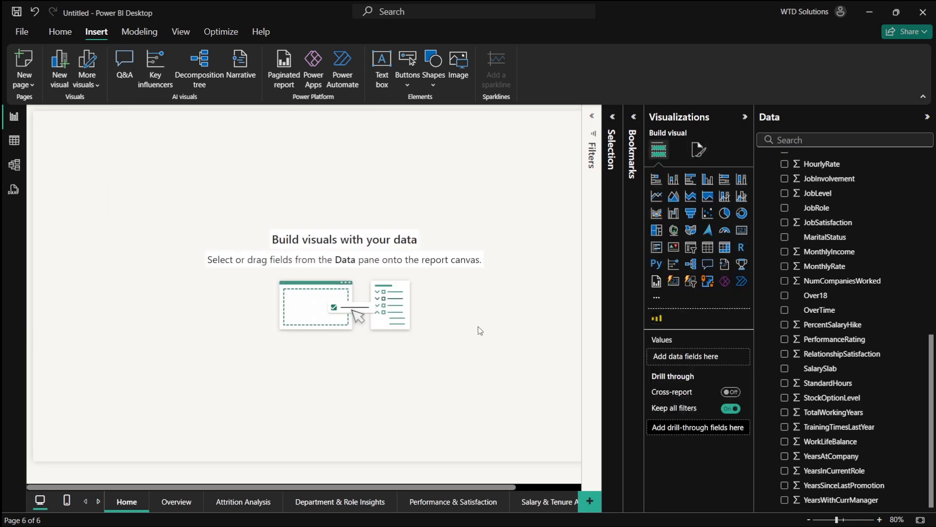
- Set the Home page's canvas background image to home.png with 0% transparency
left_click(696, 152)
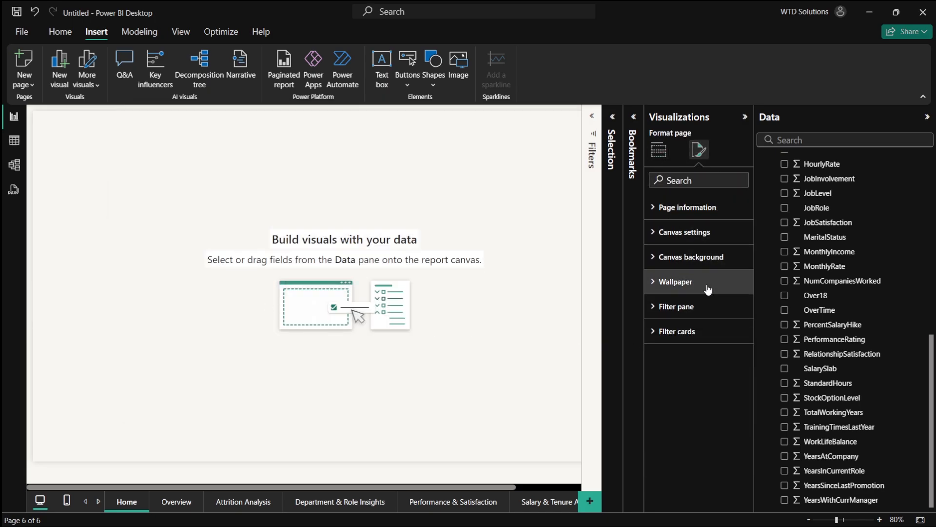
left_click(684, 256)
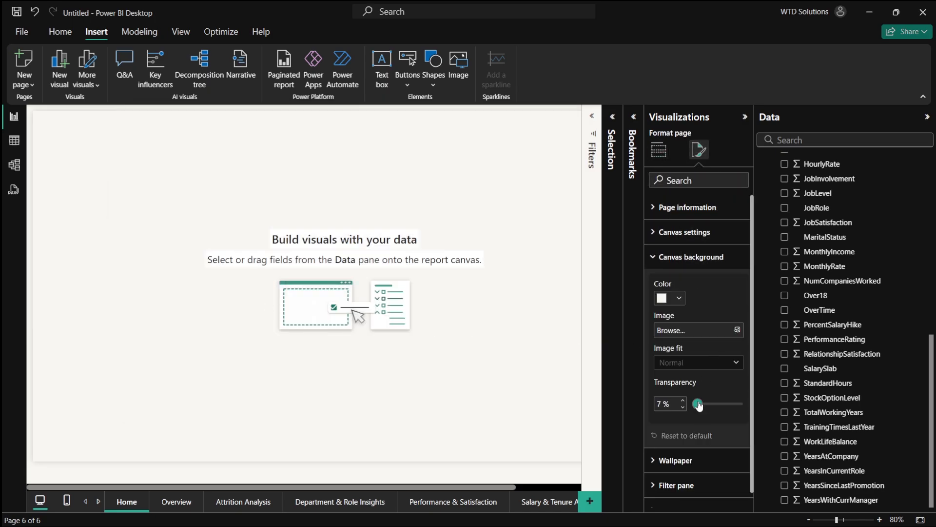
left_click_drag(699, 405, 661, 401)
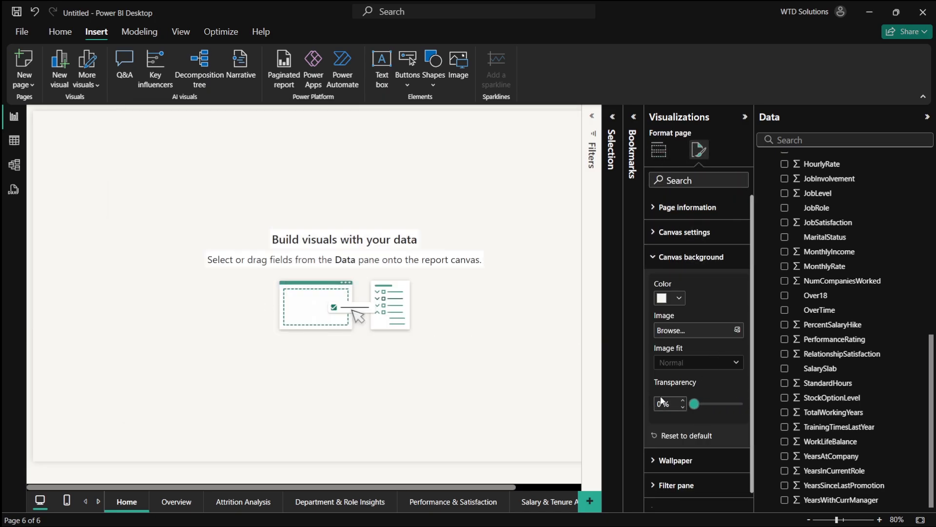
left_click(692, 236)
left_click(690, 236)
left_click(726, 330)
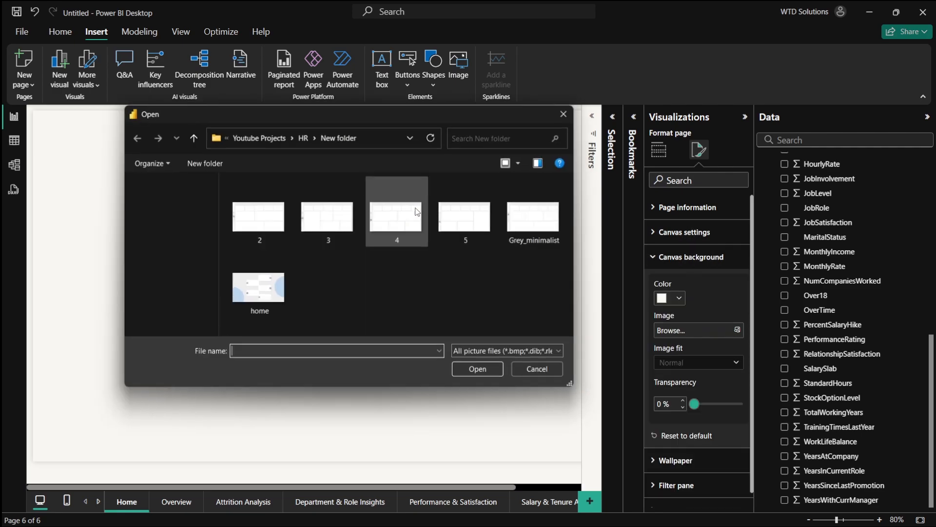
double_click(269, 299)
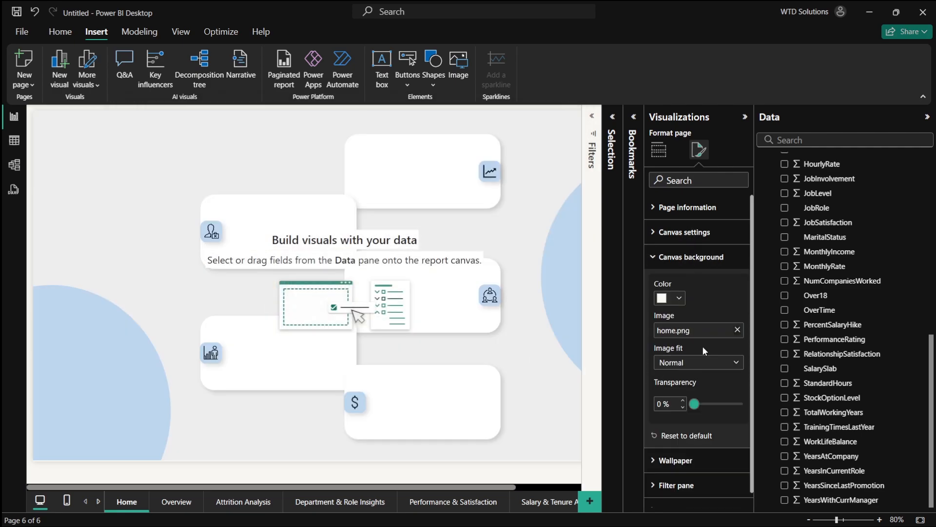
- Adjust the canvas background's image fit and switch the page canvas type to Custom
left_click(675, 299)
left_click(697, 289)
left_click(701, 362)
left_click(672, 390)
left_click(685, 233)
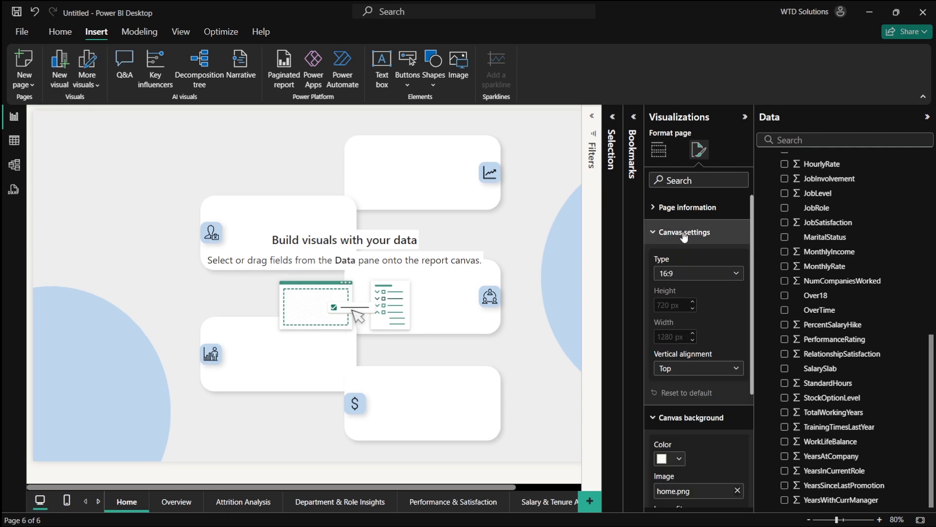
left_click(678, 273)
left_click(681, 347)
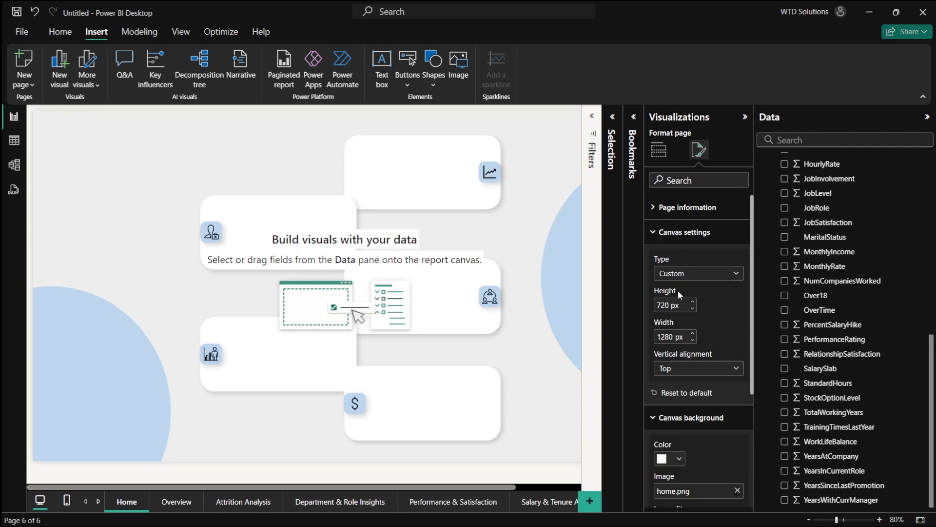
- Set the custom canvas size to 1080 px height and 1920 px width
type("1080")
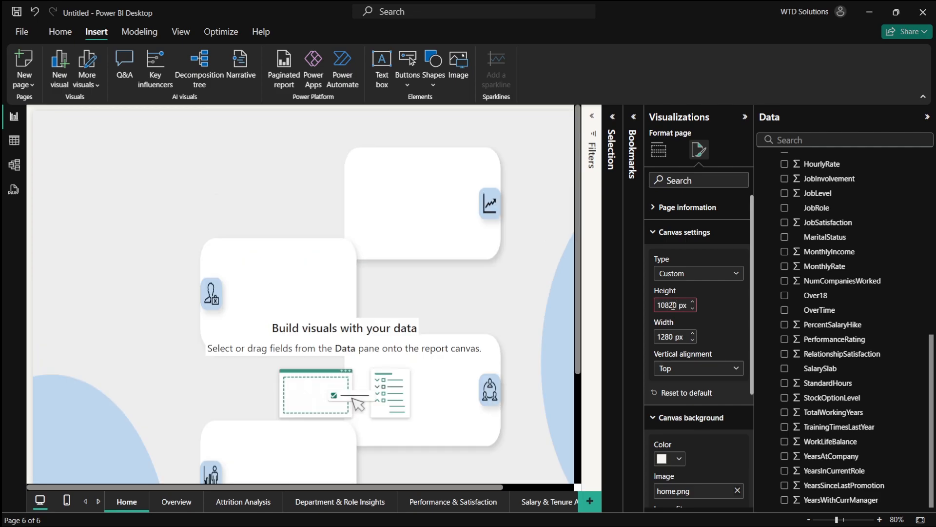
key("BackSpace")
type("0")
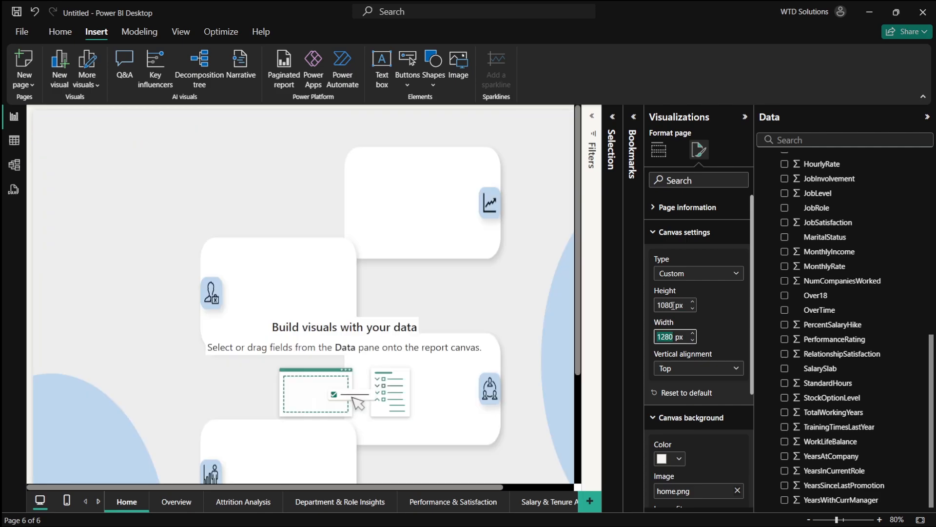
key("Tab")
type("1920")
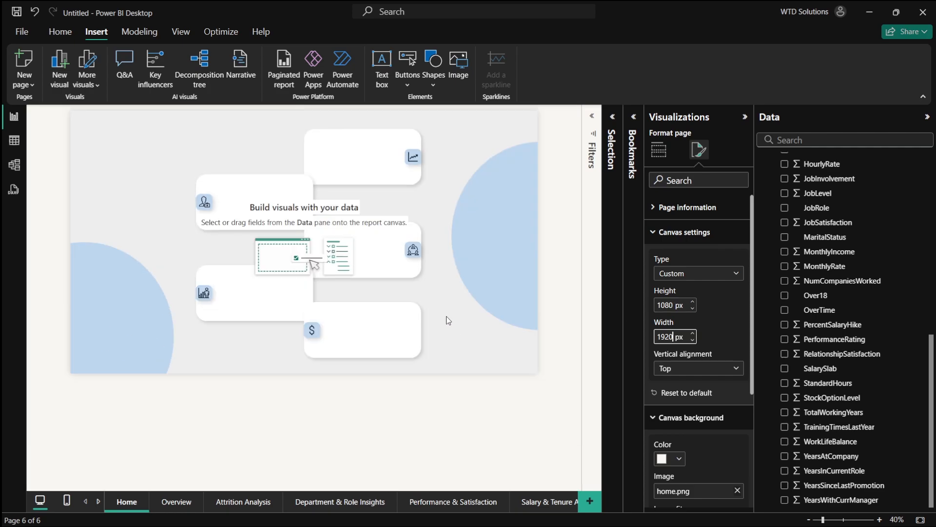
- On the Overview page, turn on the Attrition icon button's action as page navigation to Attrition Analysis
left_click(432, 409)
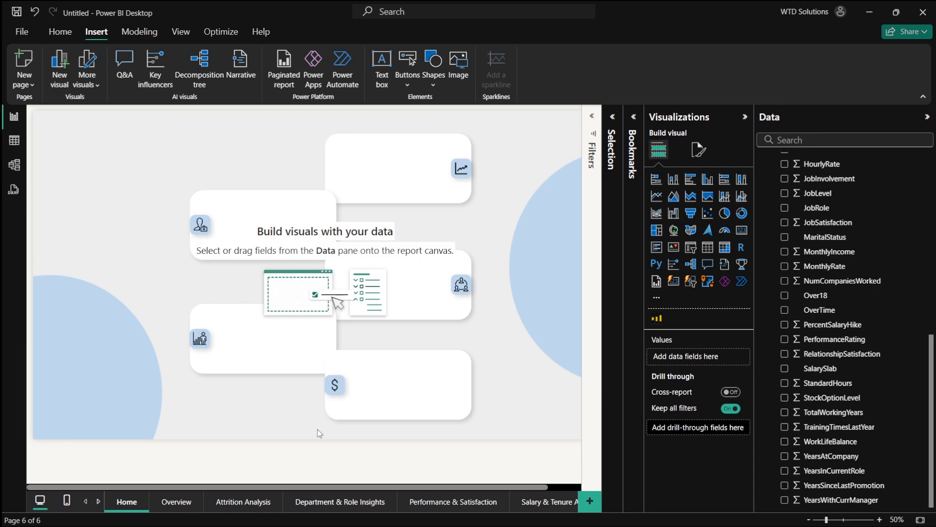
left_click(176, 502)
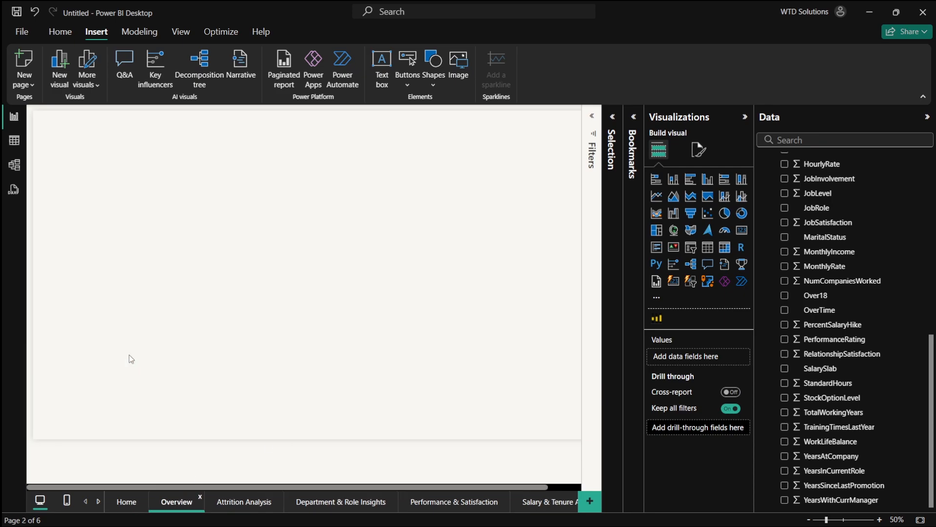
left_click(44, 251)
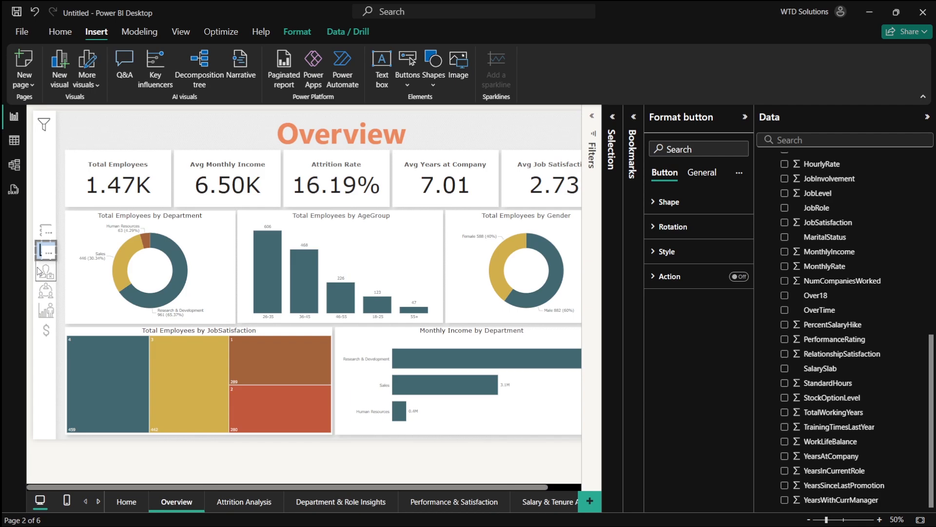
left_click(738, 277)
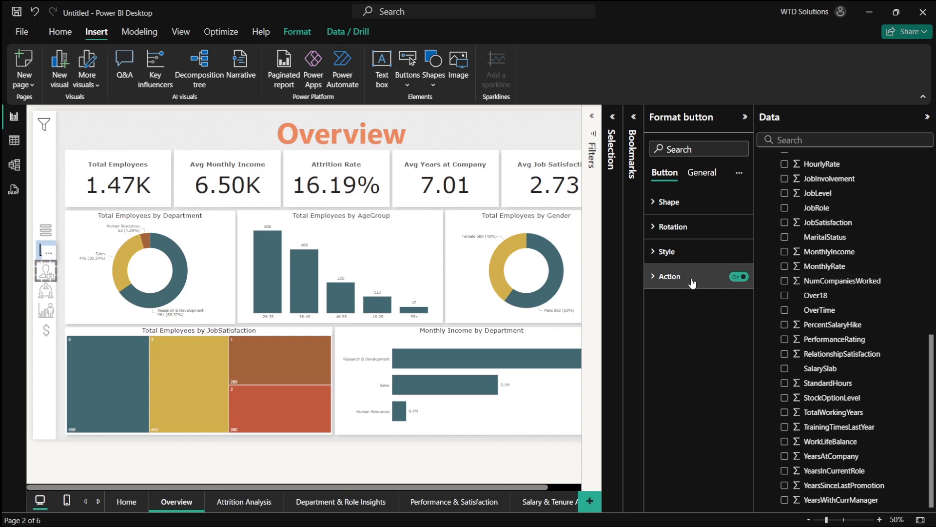
left_click(692, 282)
left_click(698, 337)
left_click(705, 388)
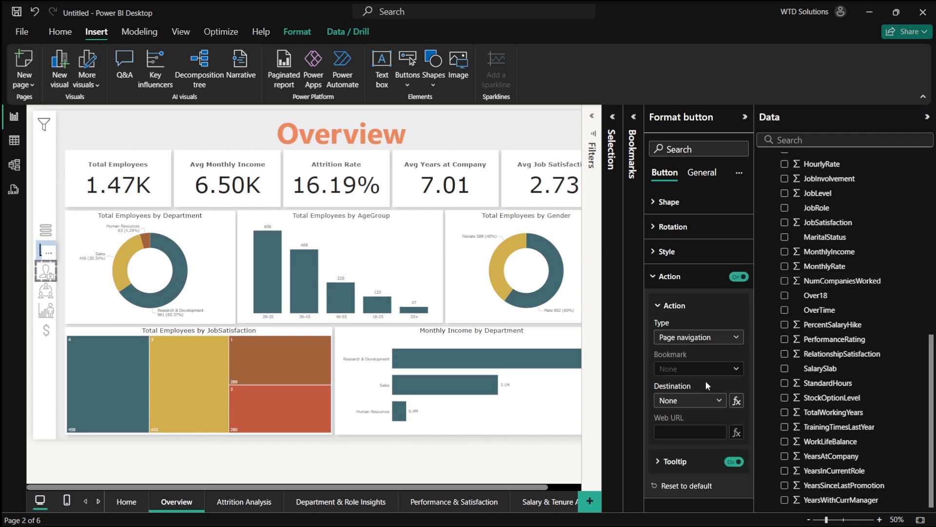
left_click(697, 401)
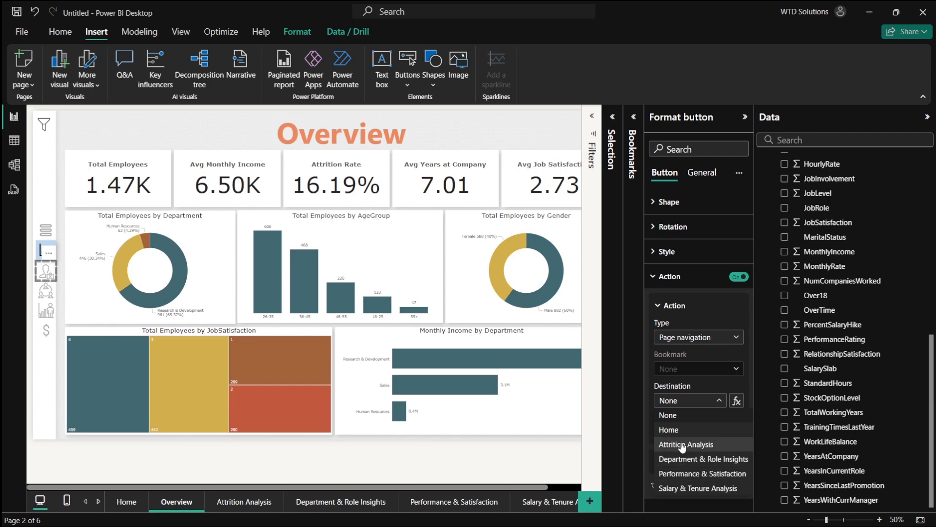
left_click(682, 444)
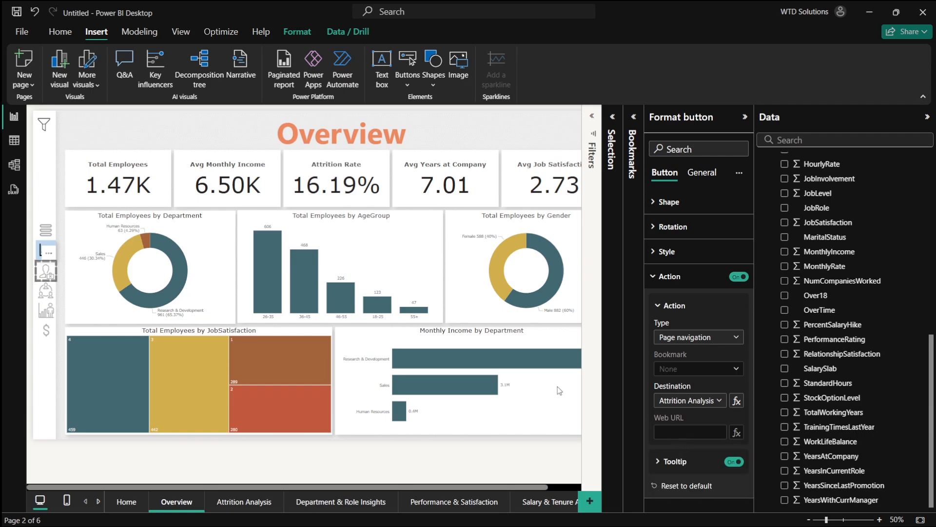
- Set the department icon button's action to page navigation with destination Department & Role Insights
left_click(738, 277)
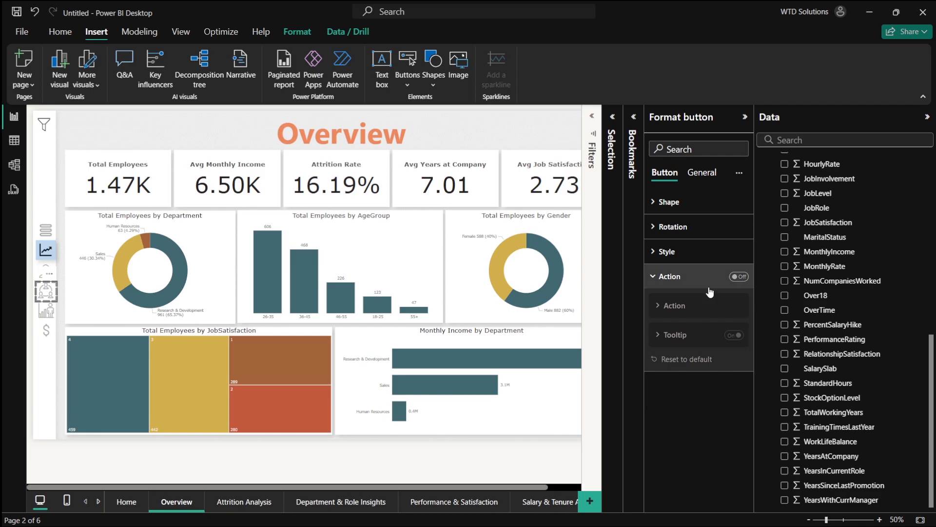
left_click(737, 277)
left_click(687, 338)
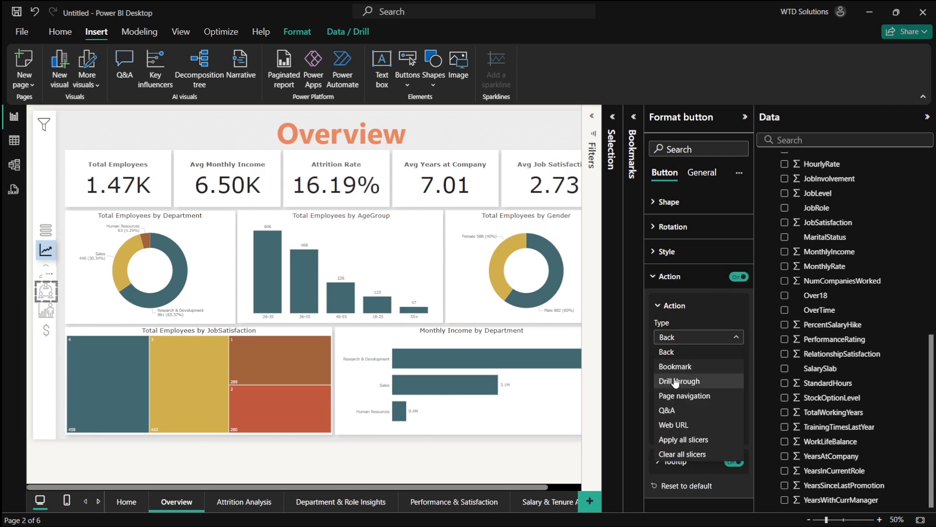
left_click(685, 396)
left_click(685, 400)
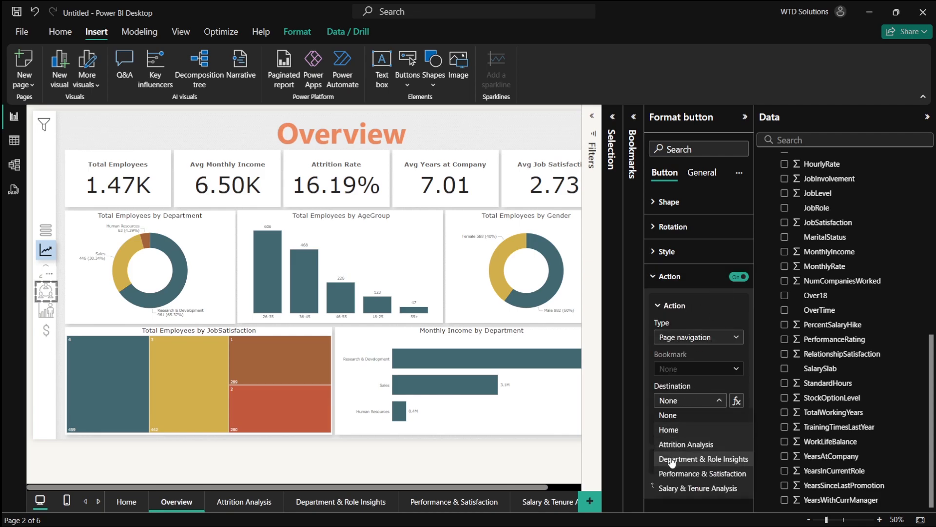
left_click(677, 458)
- Turn on the performance icon button's action as page navigation to Performance & Satisfaction
right_click(41, 312)
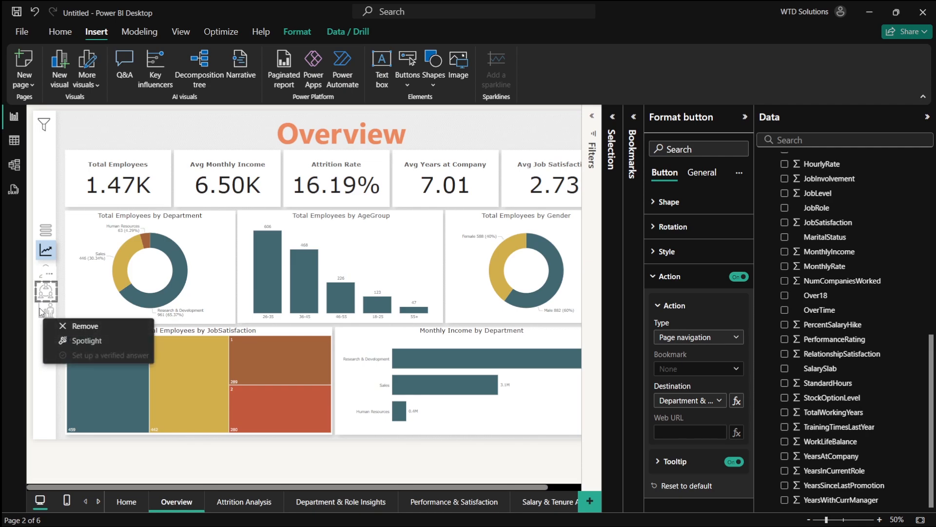
left_click(41, 312)
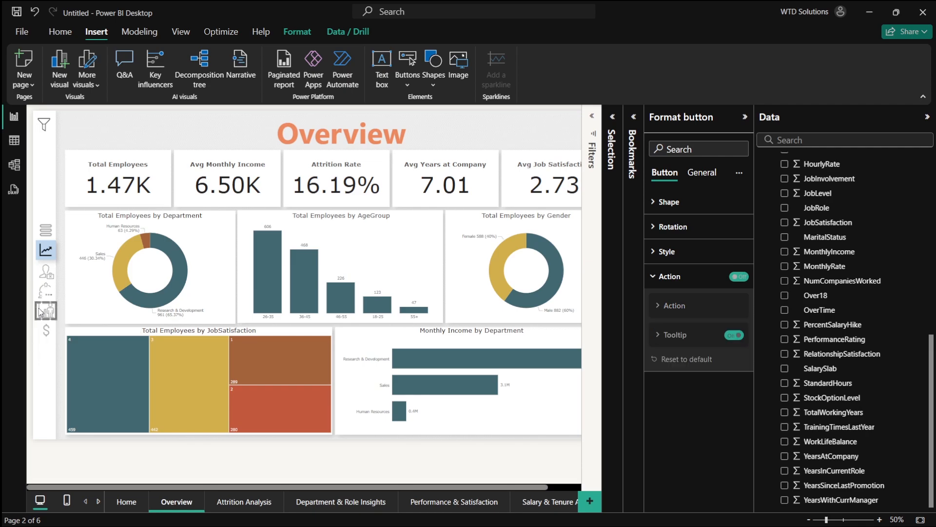
left_click(739, 276)
left_click(681, 337)
left_click(679, 396)
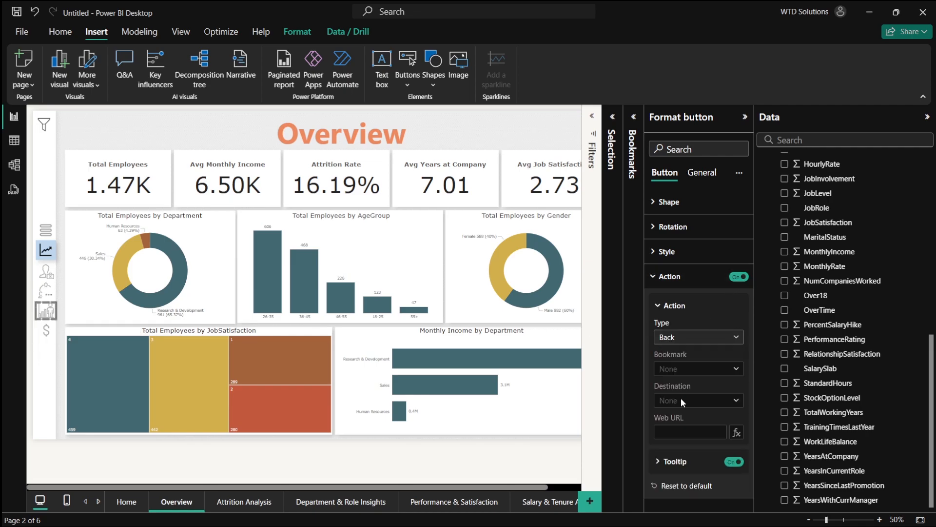
left_click(688, 401)
left_click(703, 474)
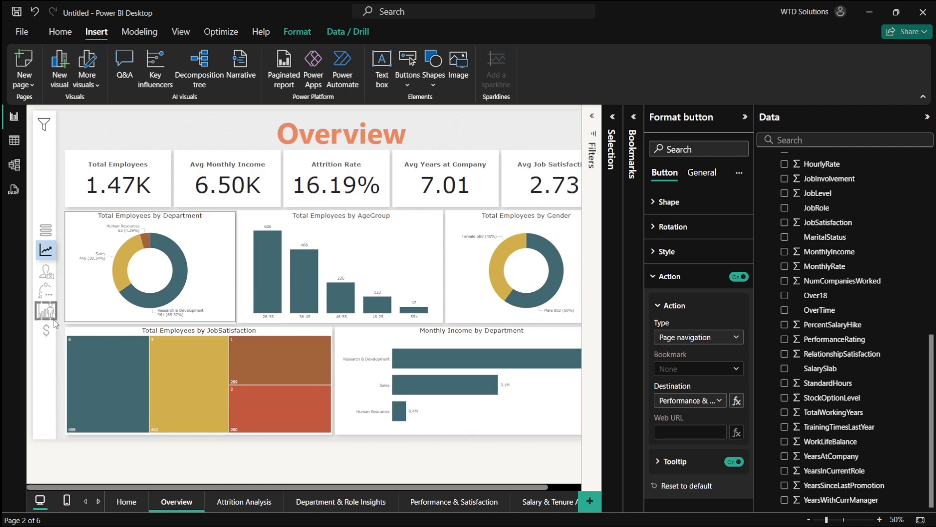
- Turn on the salary icon button's action as page navigation to Salary & Tenure Analysis
left_click(739, 277)
left_click(673, 278)
left_click(673, 277)
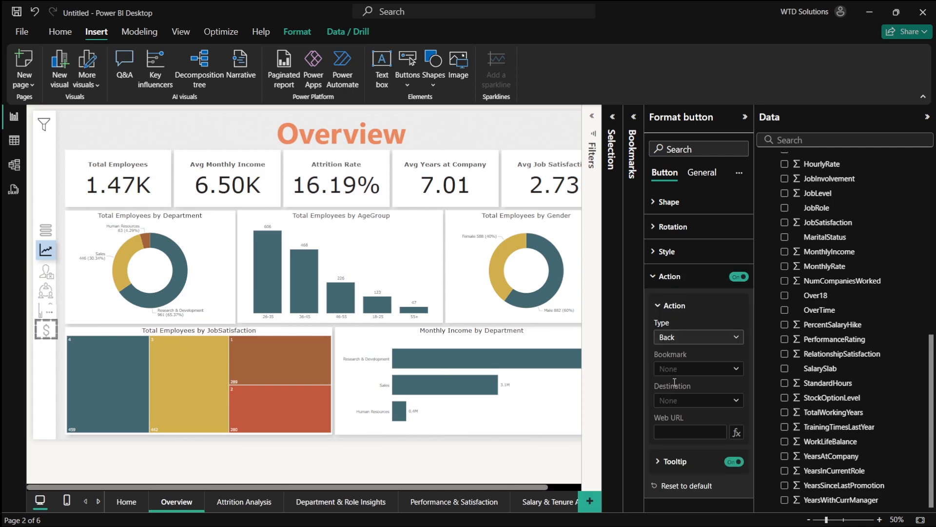
left_click(700, 336)
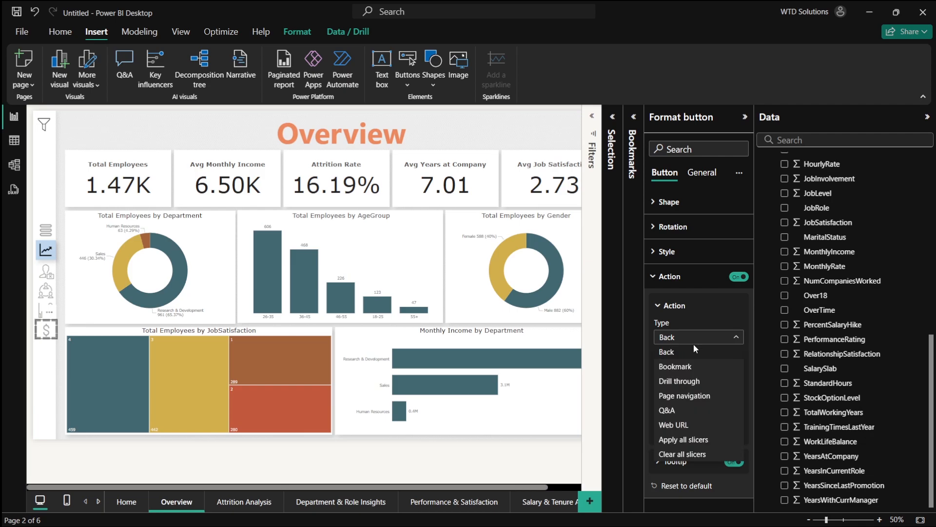
left_click(672, 397)
left_click(686, 400)
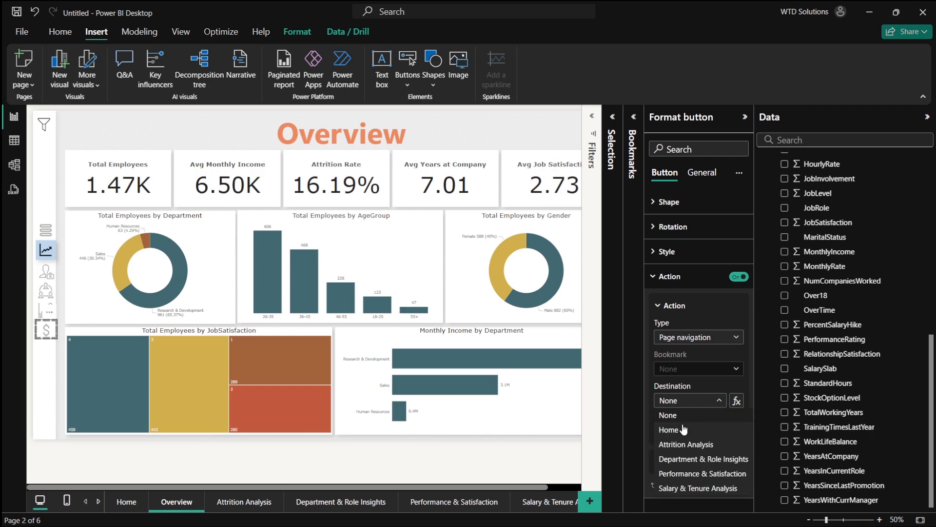
left_click(689, 492)
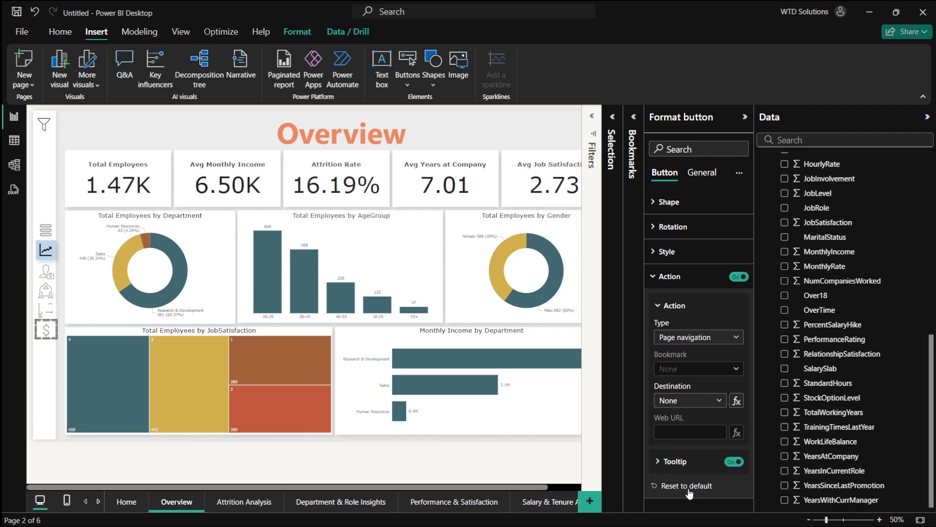
- Test the Attrition navigation button and switch between the Home and Overview pages
left_click(46, 272, "ctrl")
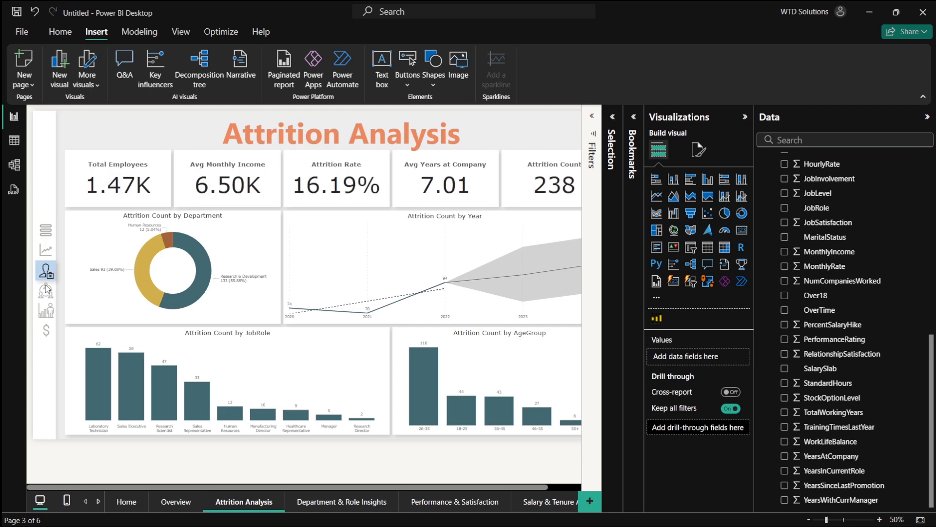
left_click(127, 502)
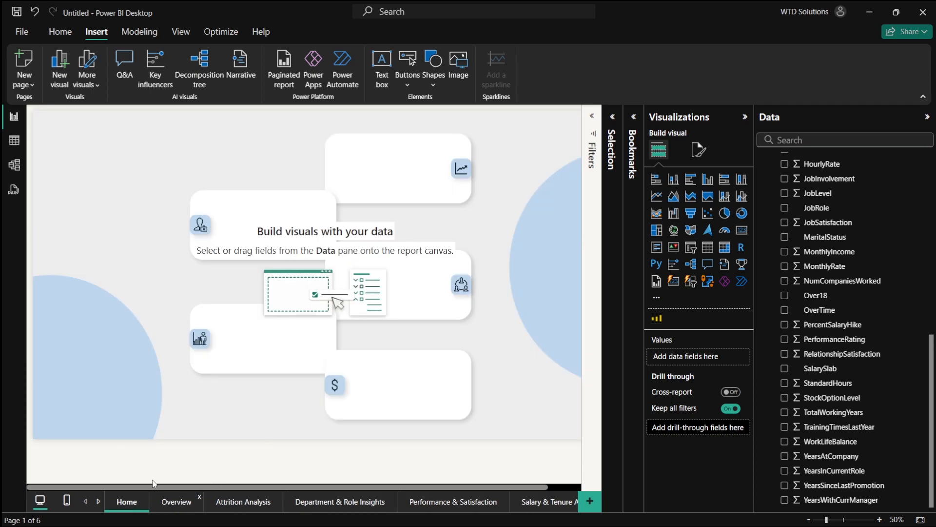
left_click(176, 501)
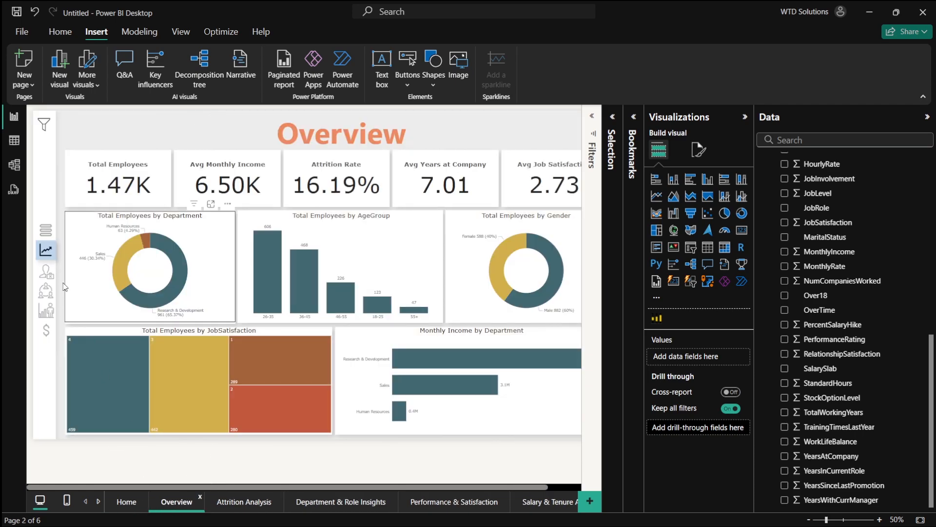
left_click(125, 500)
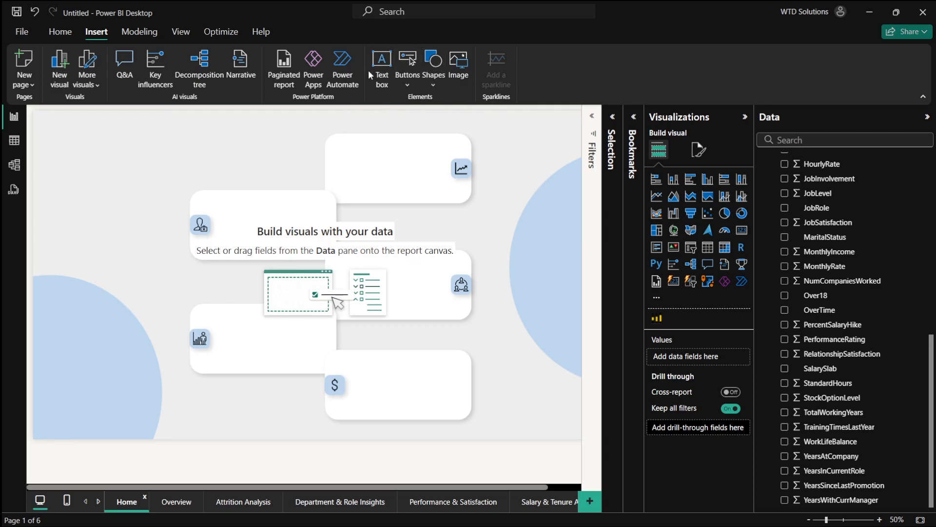
- On the Home page, insert a text box reading Overview and set its font size to 20
left_click(381, 81)
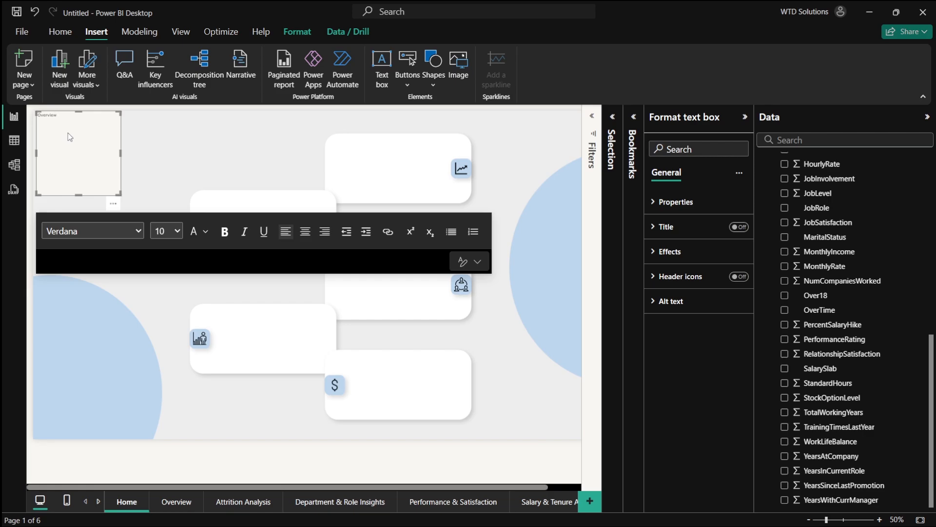
key("ctrl+a")
left_click(176, 233)
key("Down")
key("Down")
key("Down")
key("Down")
key("Down")
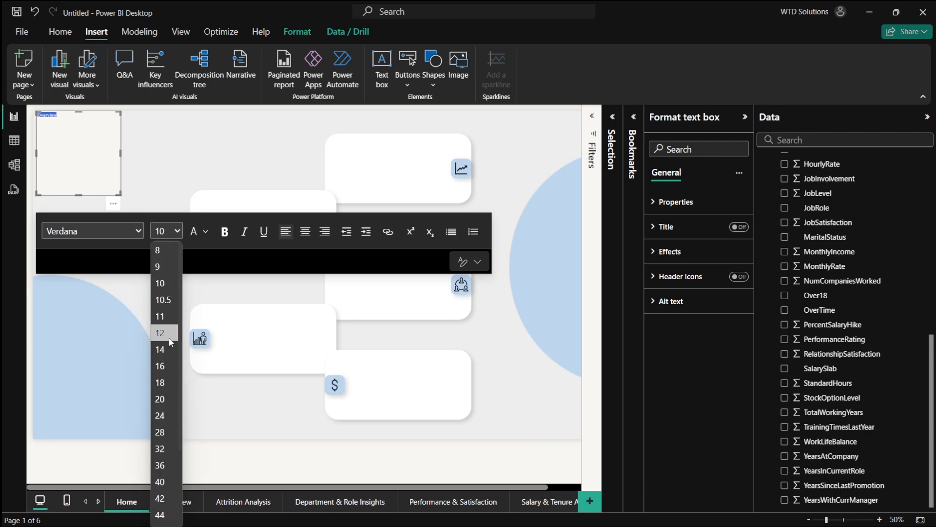
key("Return")
left_click(177, 233)
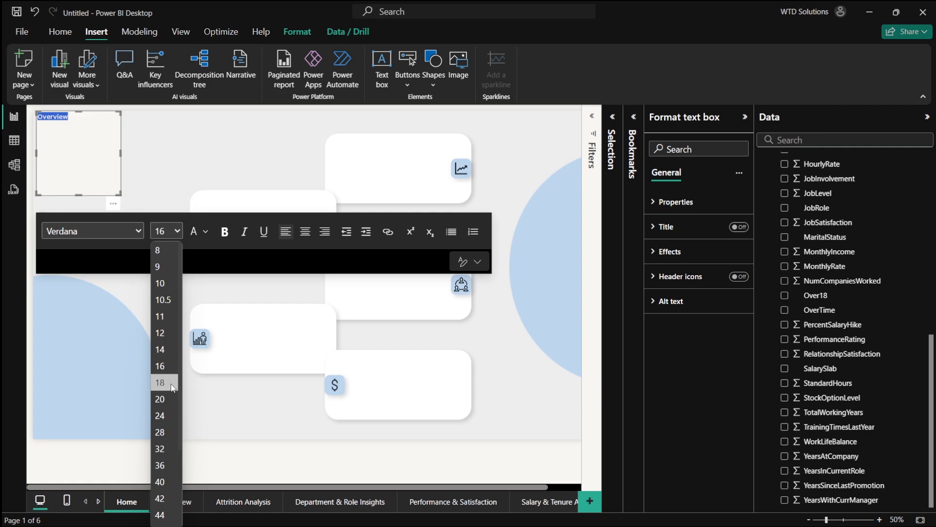
left_click(163, 401)
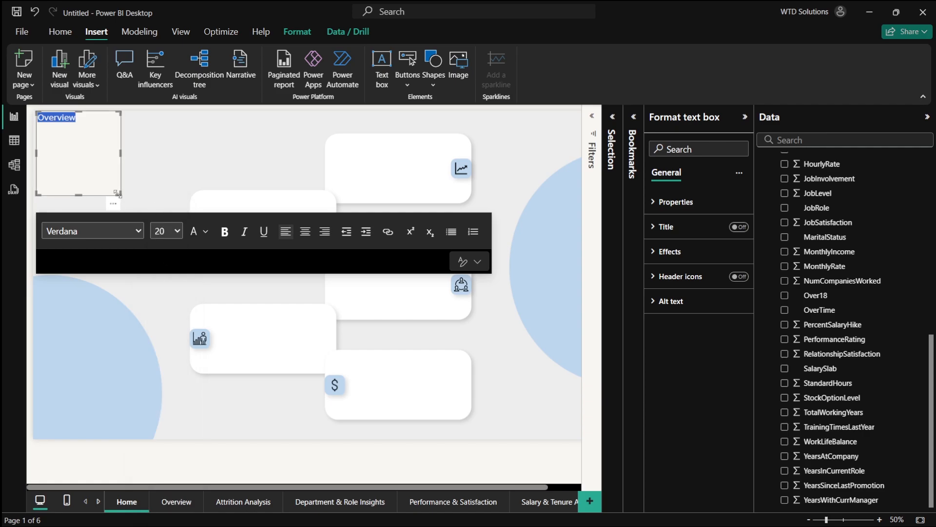
- Move the Overview text box onto the top card and enlarge its text to 40
left_click_drag(118, 193, 408, 182)
left_click(408, 182)
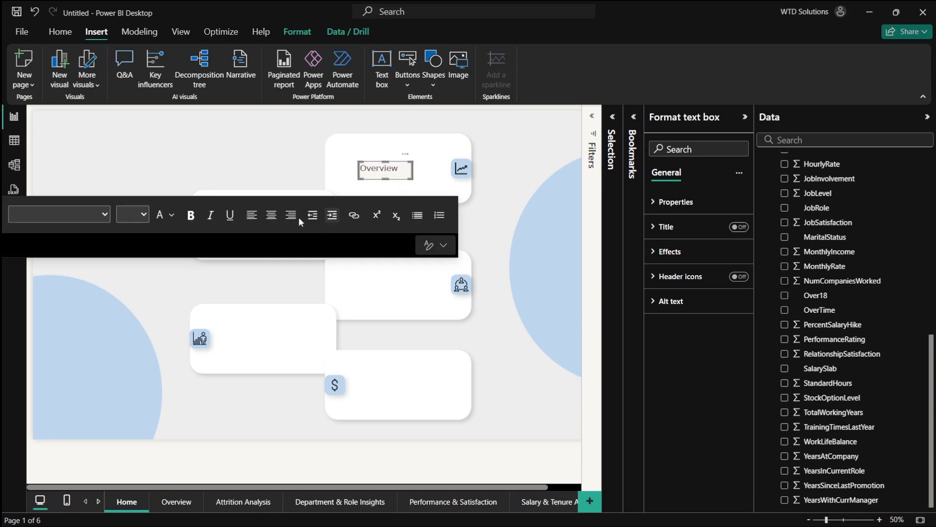
double_click(378, 168)
left_click(128, 216)
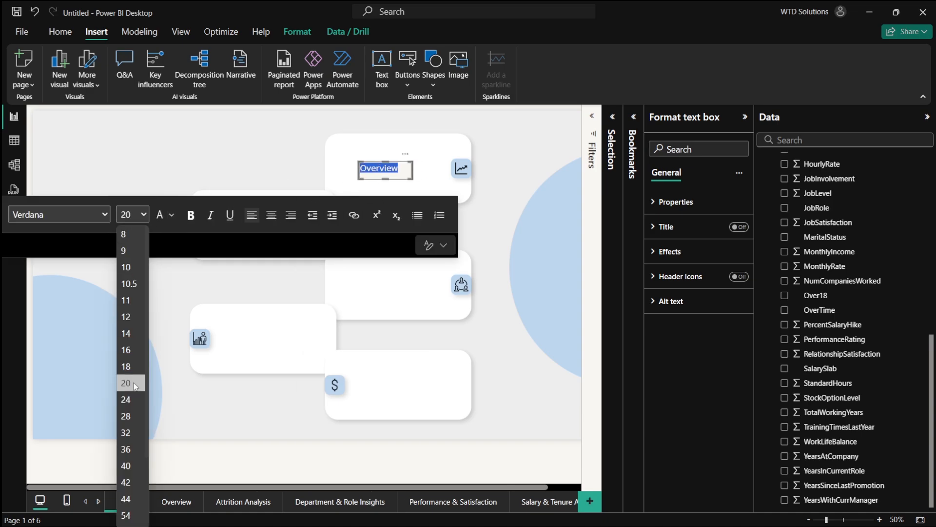
left_click(131, 434)
left_click(131, 215)
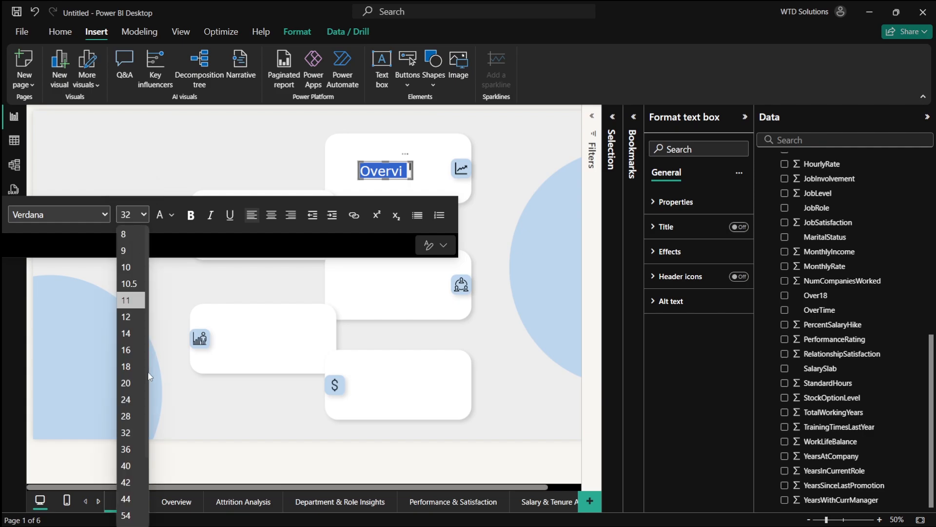
left_click(133, 462)
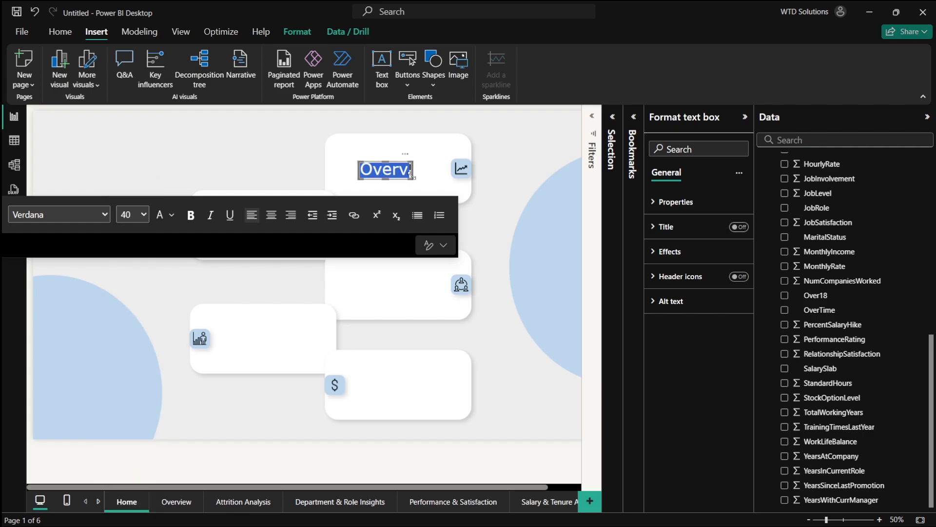
- Widen the Overview text box, turn off its background, and nudge it into place on the top card
left_click_drag(411, 175, 447, 182)
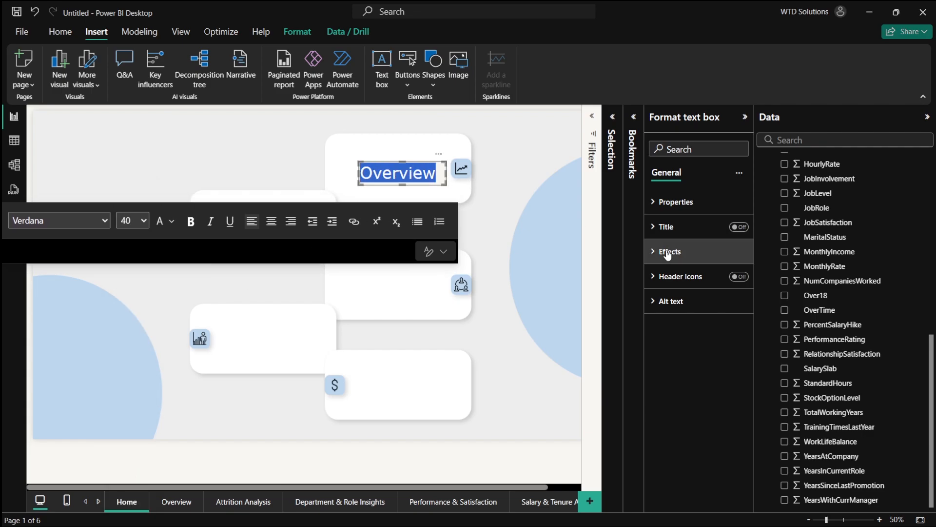
left_click(678, 204)
left_click(676, 204)
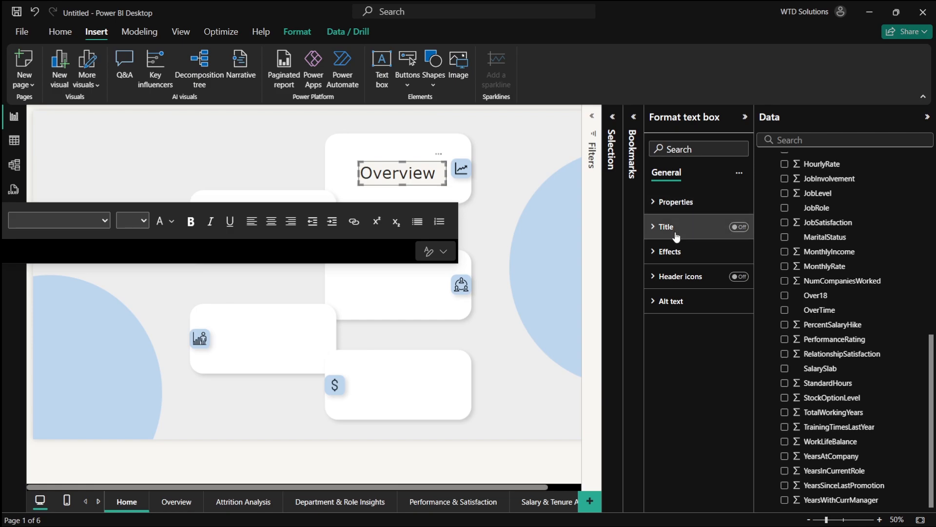
left_click(670, 251)
left_click(734, 281)
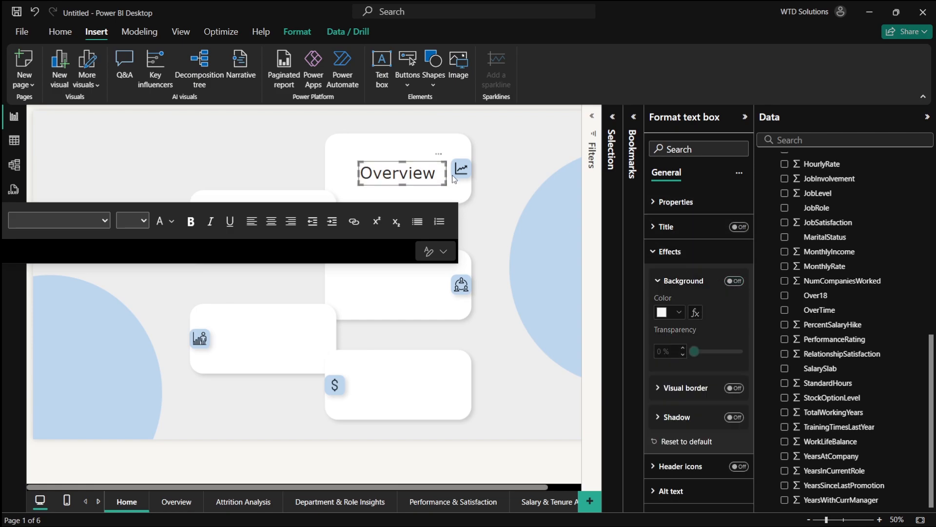
left_click(425, 190)
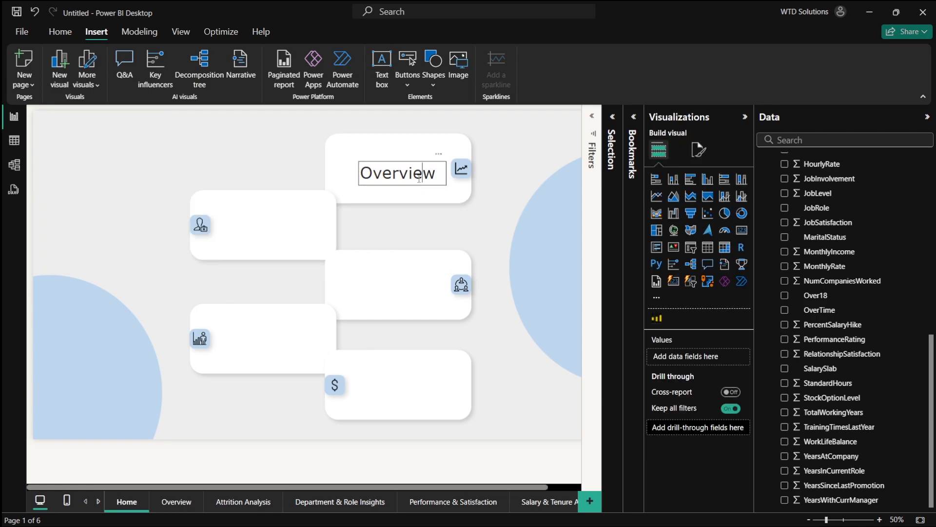
left_click_drag(424, 189, 415, 186)
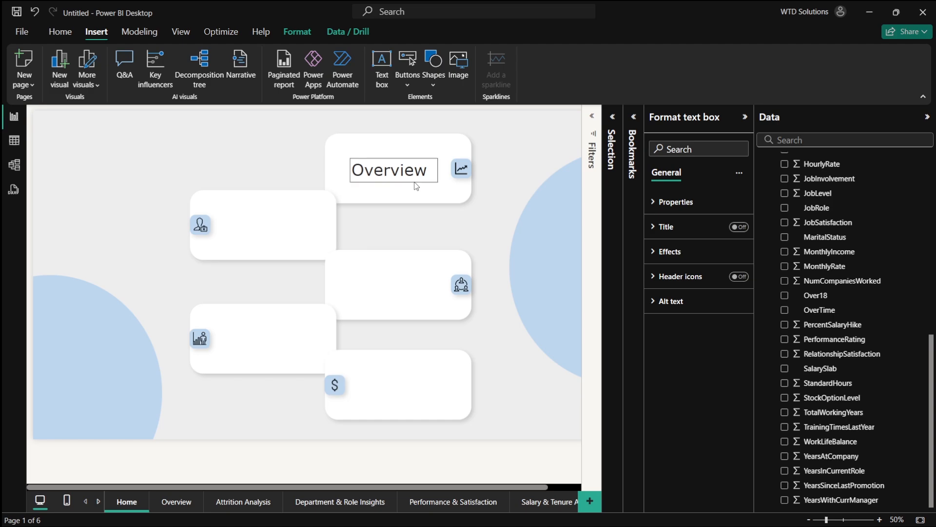
- Copy the Overview text box and paste a copy onto each of the other four cards
left_click(417, 185)
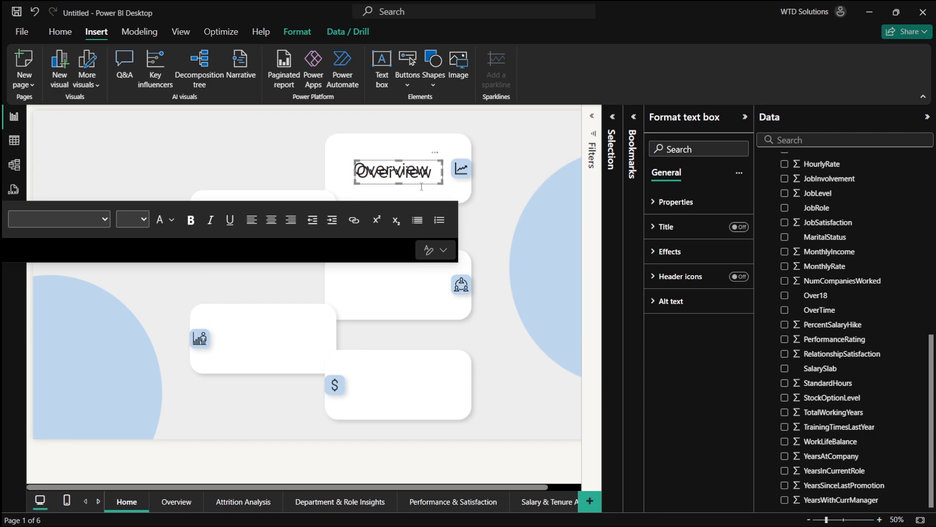
left_click_drag(423, 188, 287, 243)
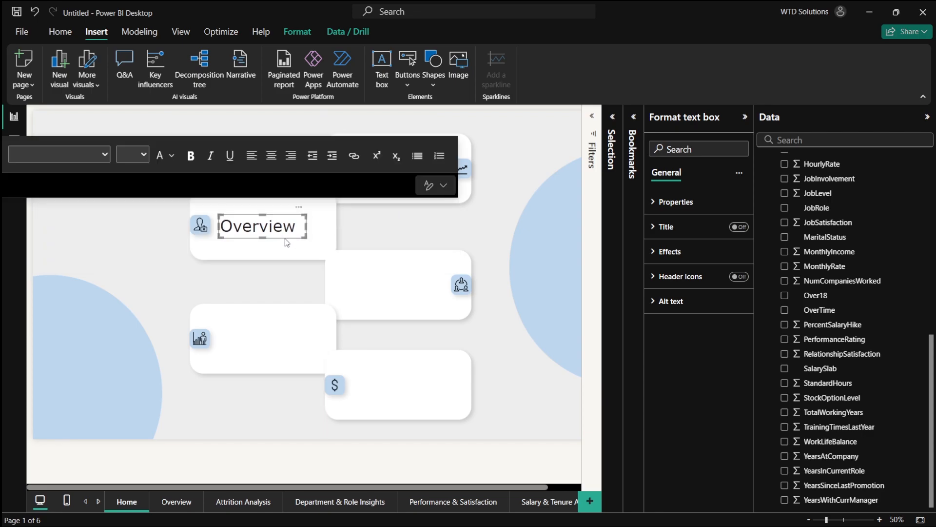
key("ctrl+v")
left_click_drag(415, 188, 416, 296)
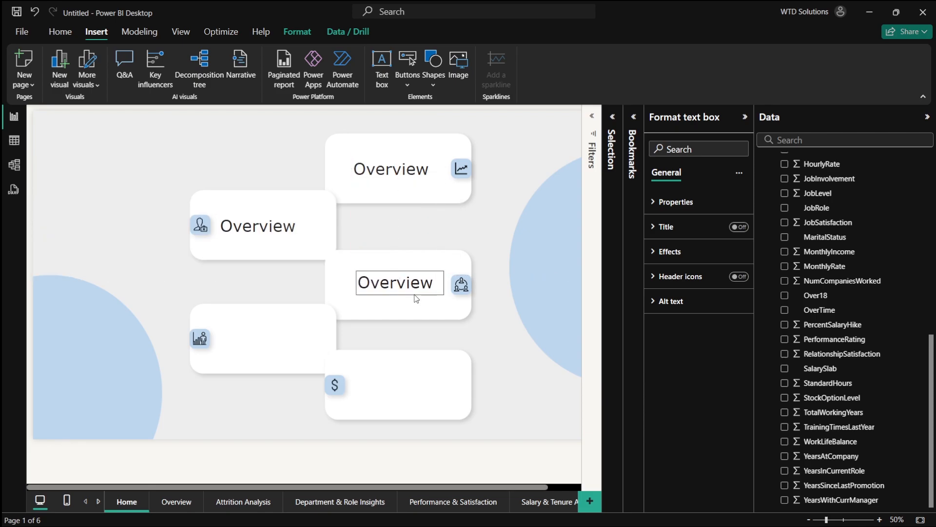
key("ctrl+v")
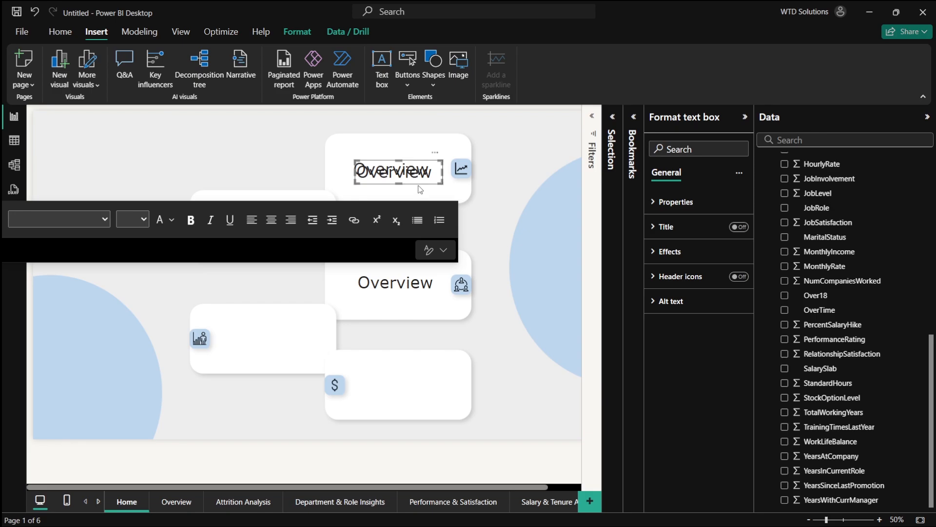
left_click_drag(420, 188, 282, 350)
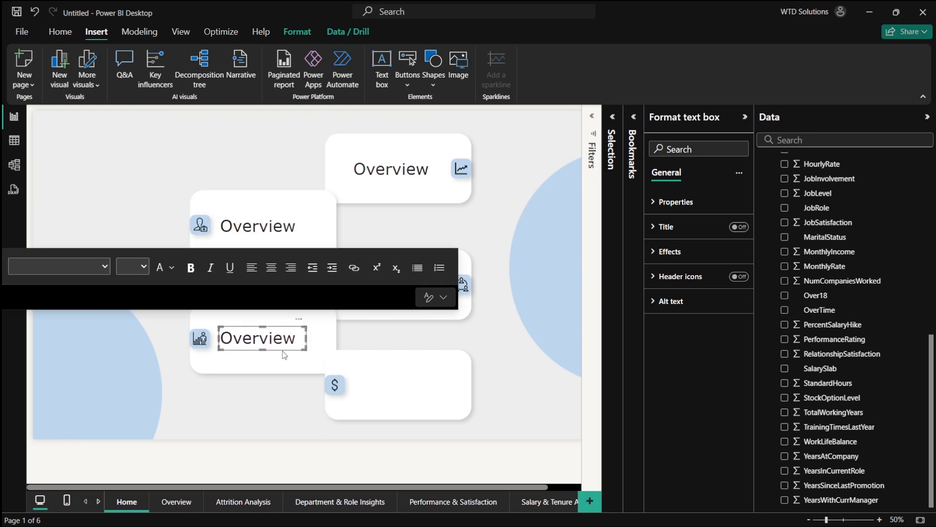
key("ctrl+v")
left_click_drag(422, 193, 418, 399)
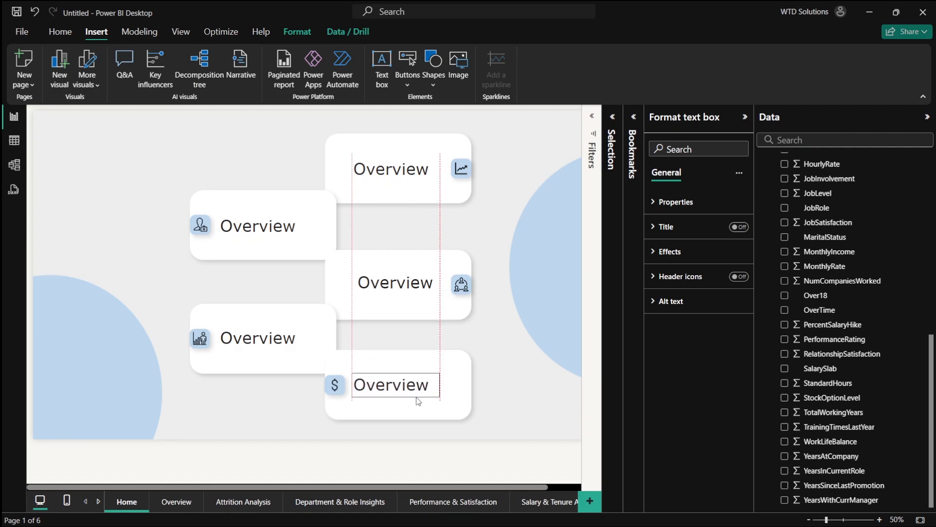
left_click(543, 379)
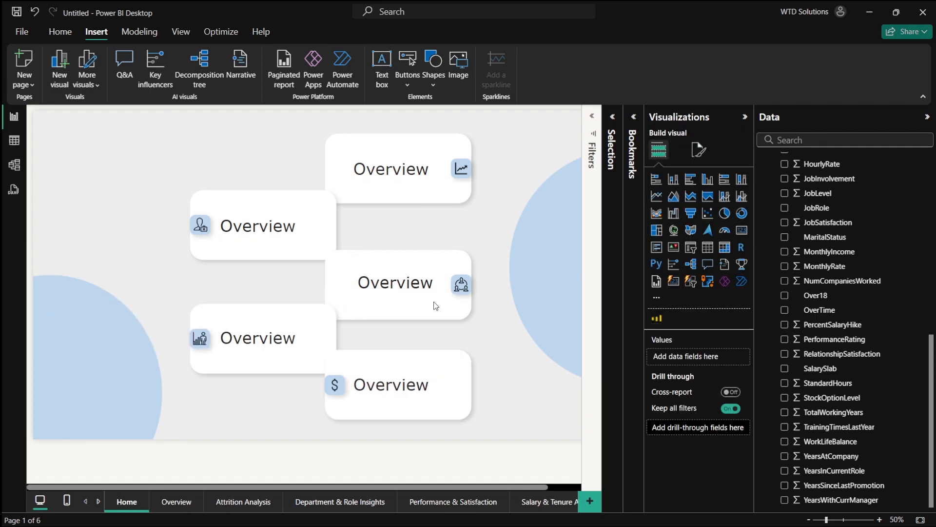
- Change the second card's text to Attrition
left_click(258, 225)
double_click(257, 227)
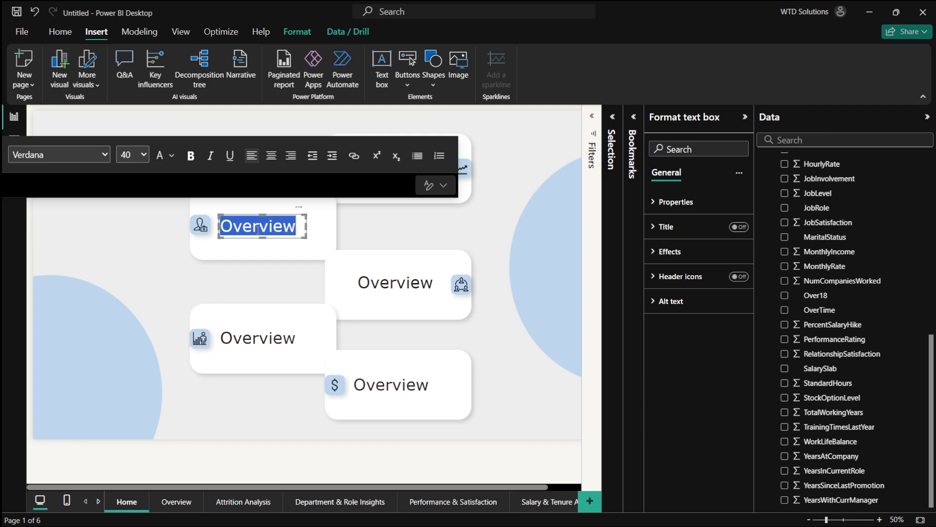
type("Attrti")
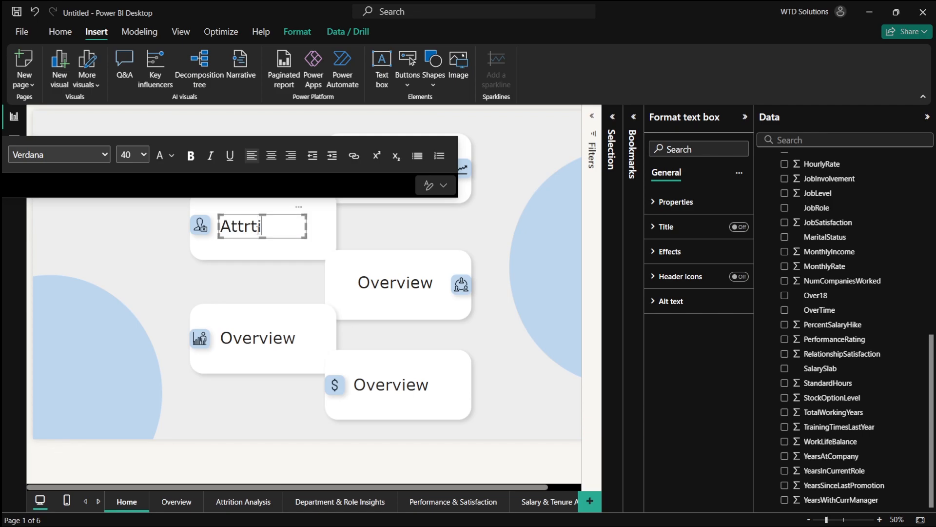
type("on")
left_click(251, 226)
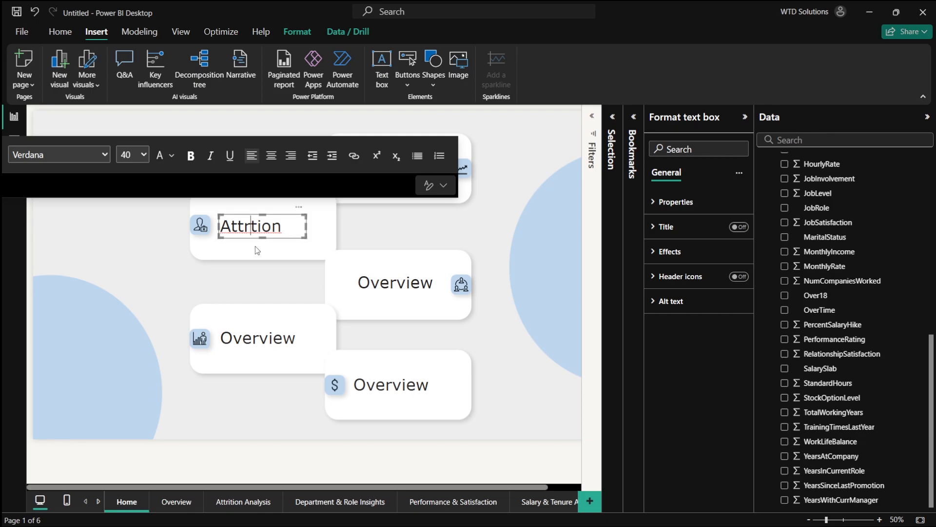
type("i")
- Change the third card's text to Dept & Role and widen its text box
left_click(410, 283)
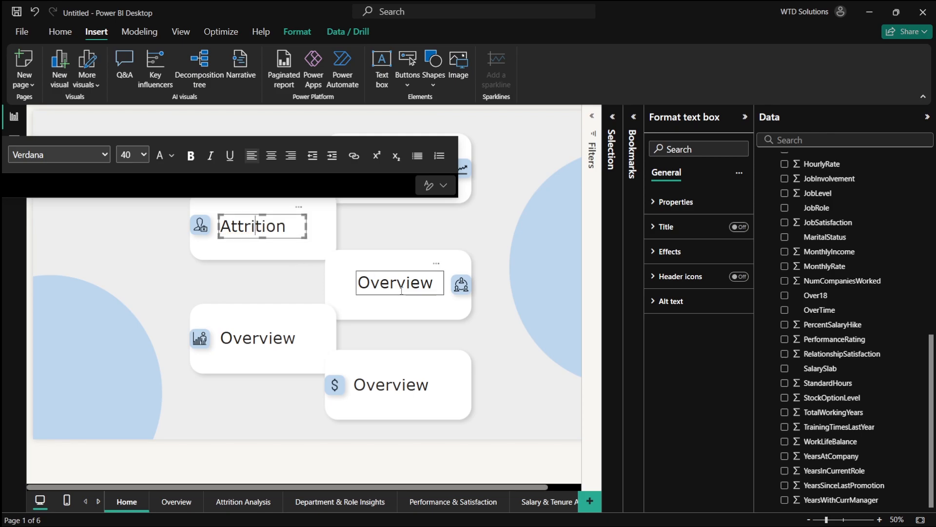
double_click(412, 284)
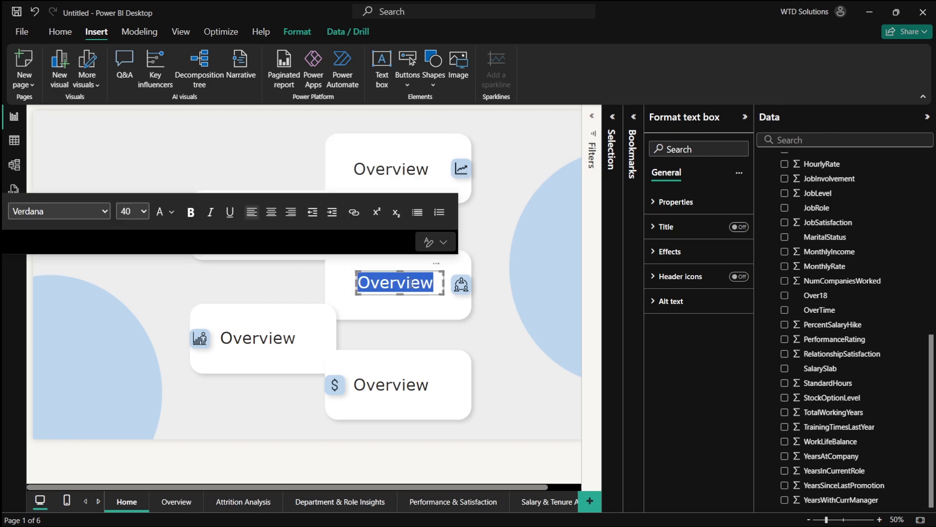
type("Dept")
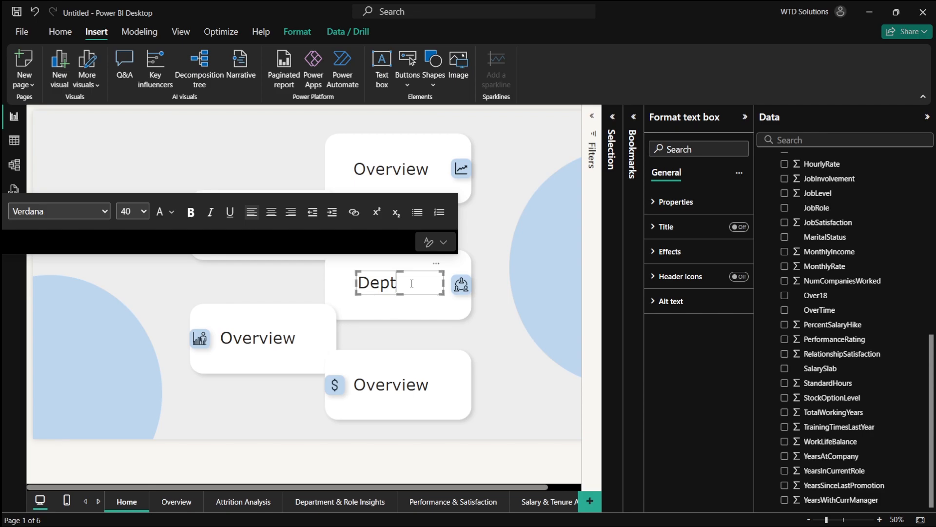
type(" & Role")
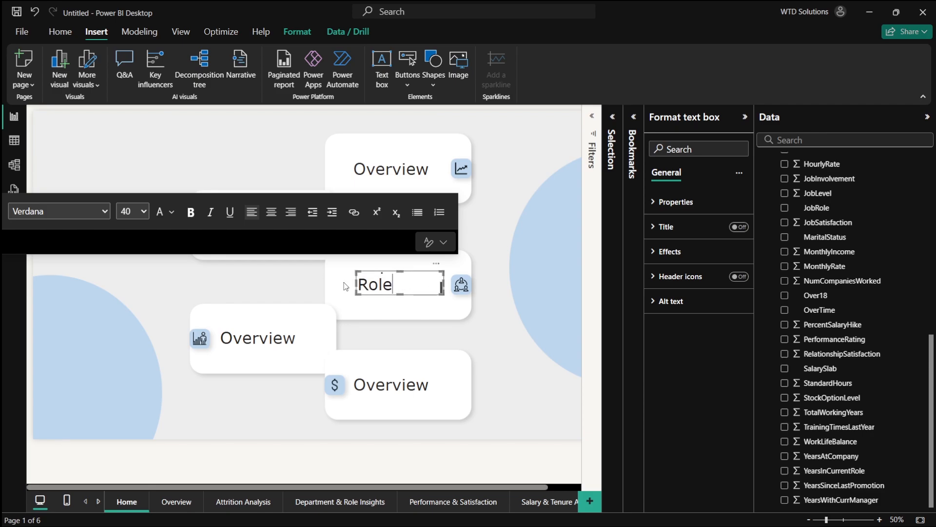
left_click_drag(355, 282, 335, 283)
- Change the fourth card's text to Performance and widen its text box
double_click(265, 333)
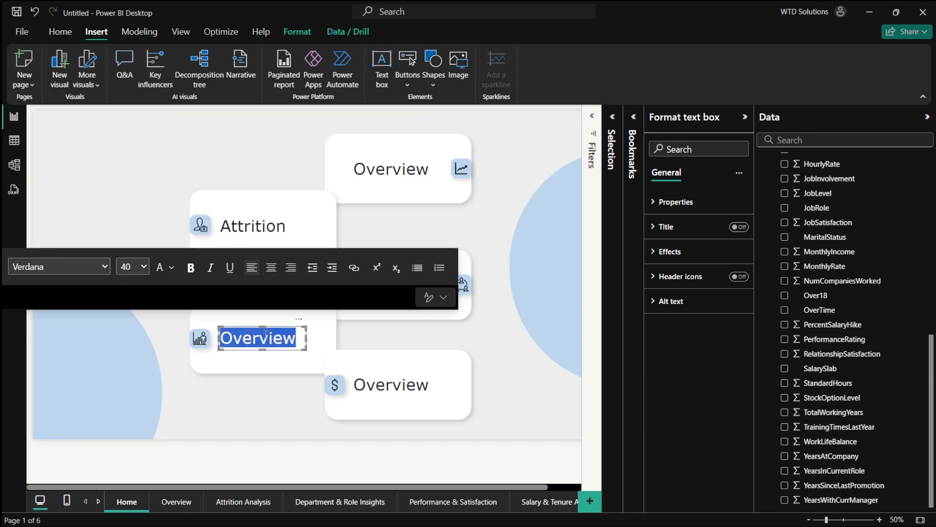
type("Perfo")
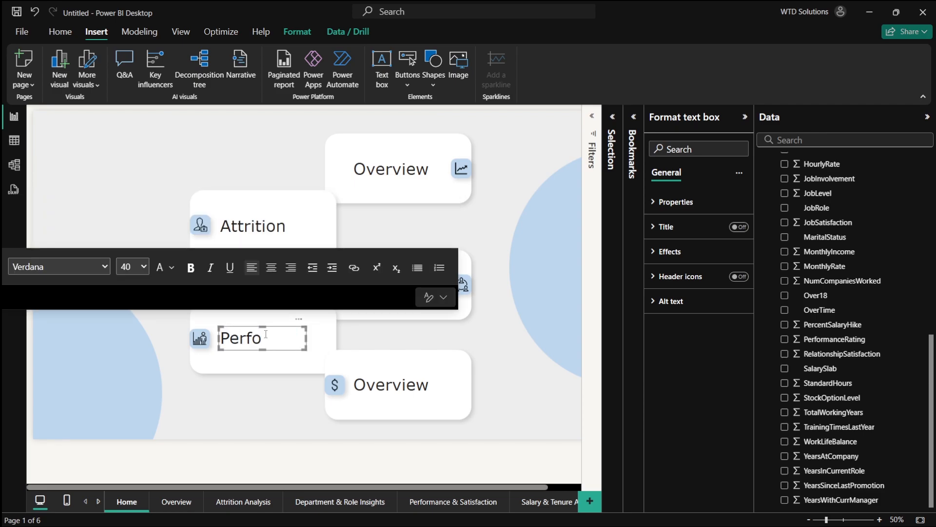
type("rmance")
left_click(310, 338)
left_click(301, 338)
left_click_drag(307, 338, 329, 338)
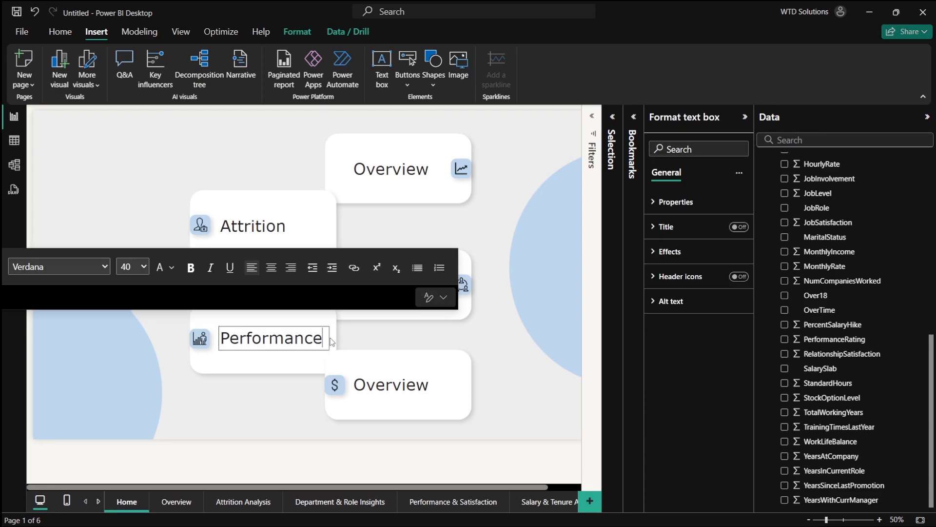
- Change the fifth card's text to Salary
left_click(377, 383)
double_click(380, 386)
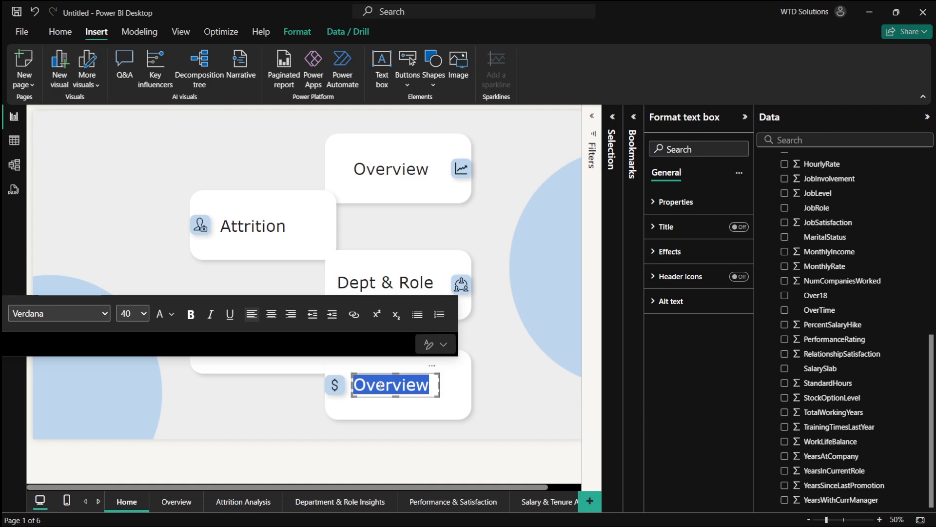
type("Salary")
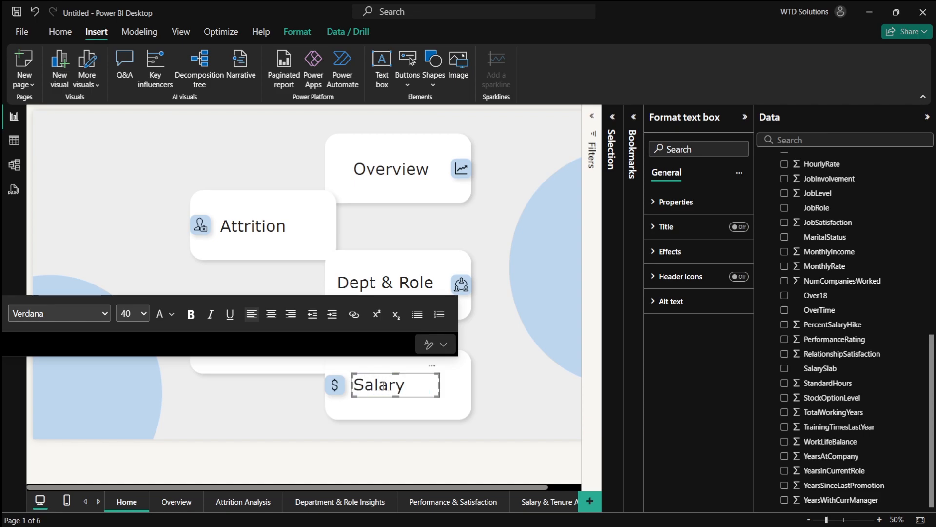
left_click(509, 383)
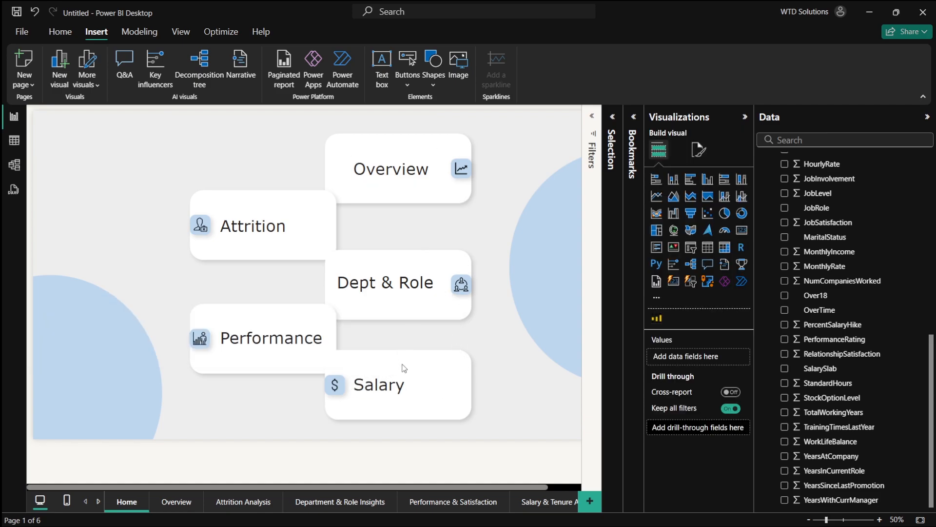
- Insert a blank button and resize it to cover the Salary card
left_click(405, 383)
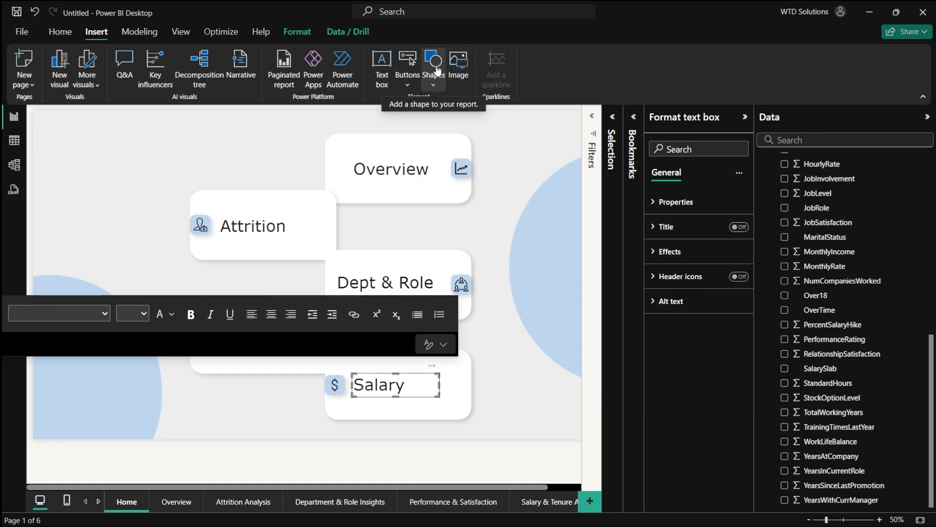
left_click(407, 73)
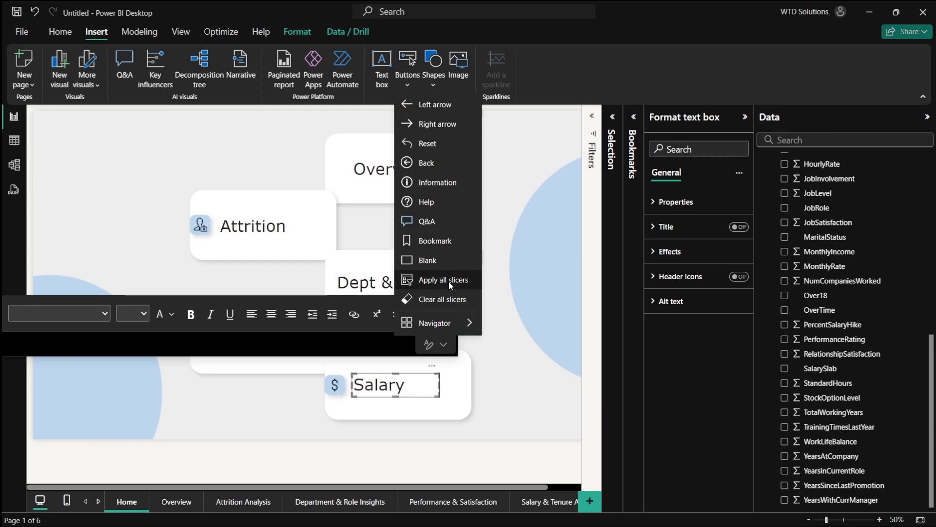
mouse_move(436, 317)
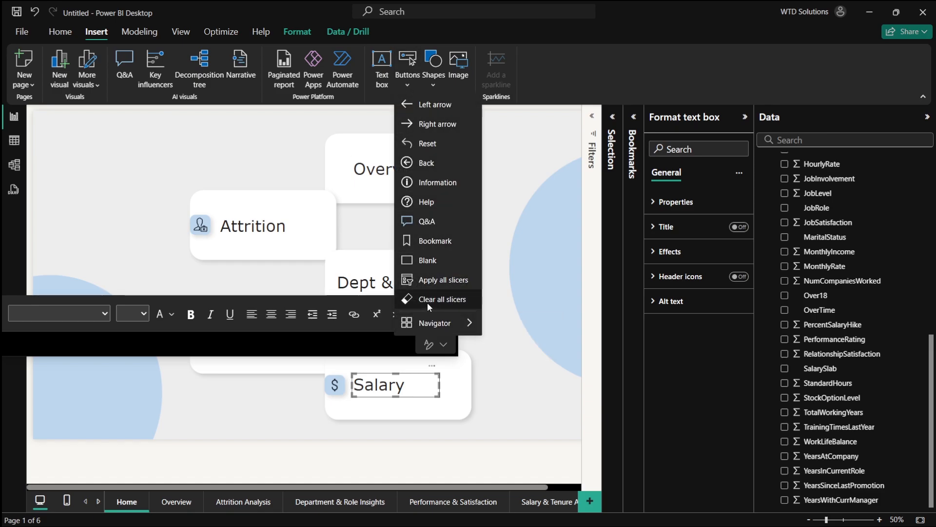
left_click(427, 260)
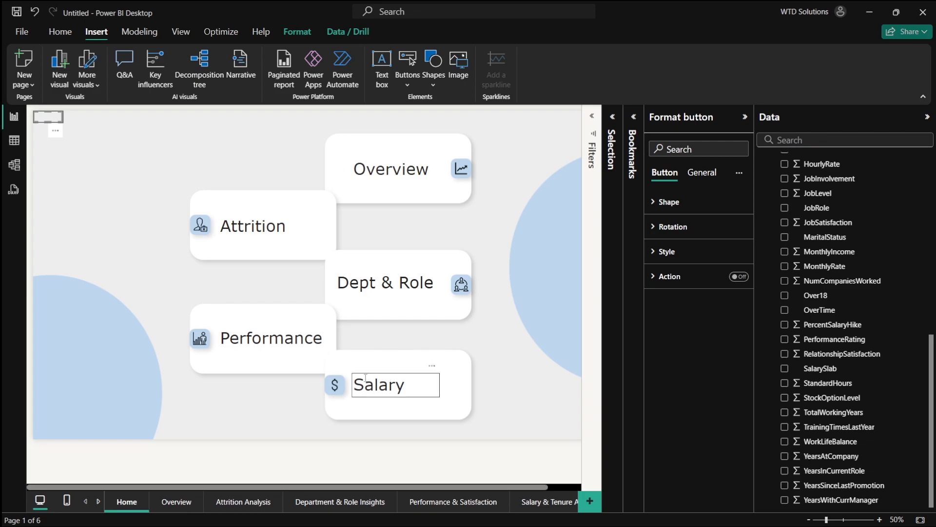
left_click_drag(61, 126, 213, 213)
left_click_drag(140, 174, 379, 377)
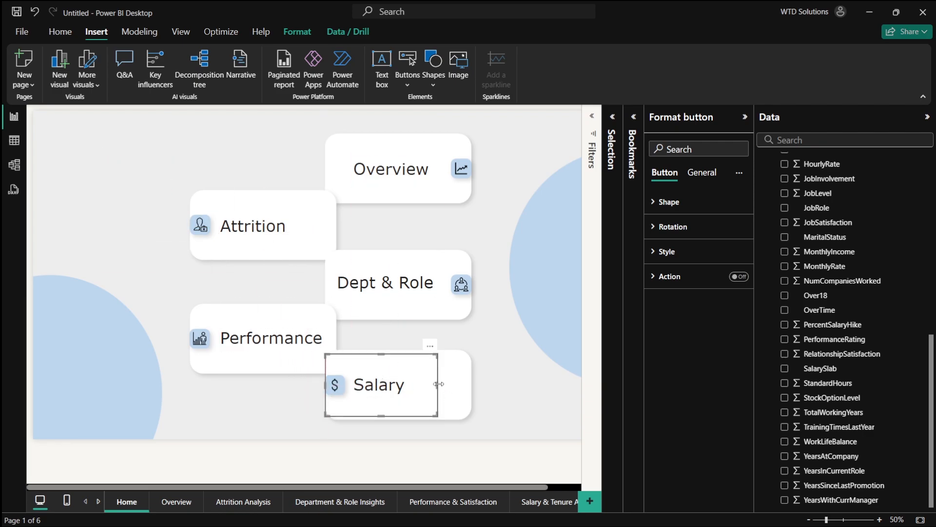
left_click_drag(437, 385, 472, 388)
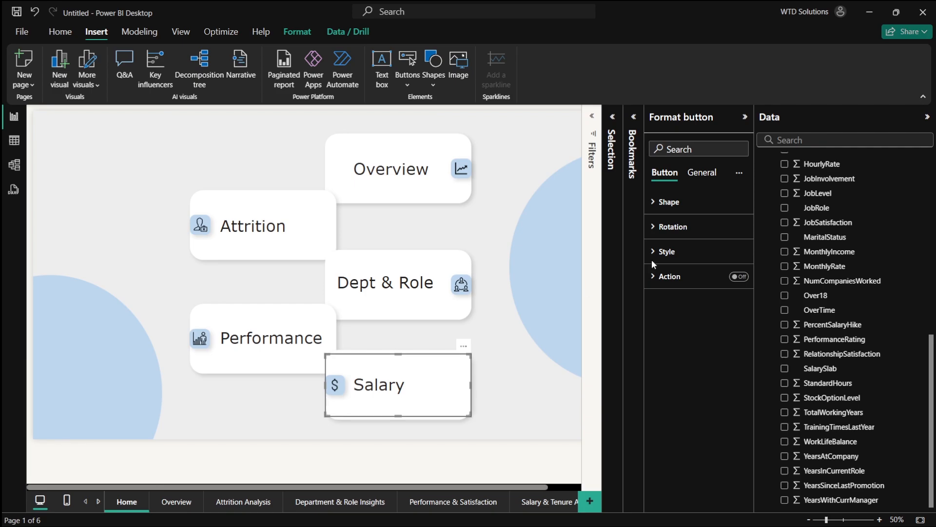
- Turn off the blank button's icon and border in its style settings
left_click(690, 251)
left_click(690, 251)
left_click(688, 227)
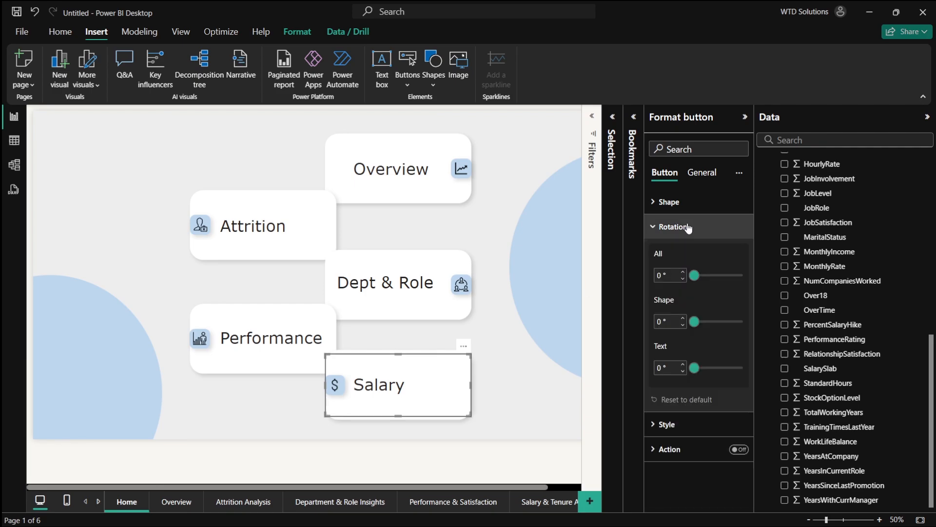
left_click(688, 219)
left_click(696, 175)
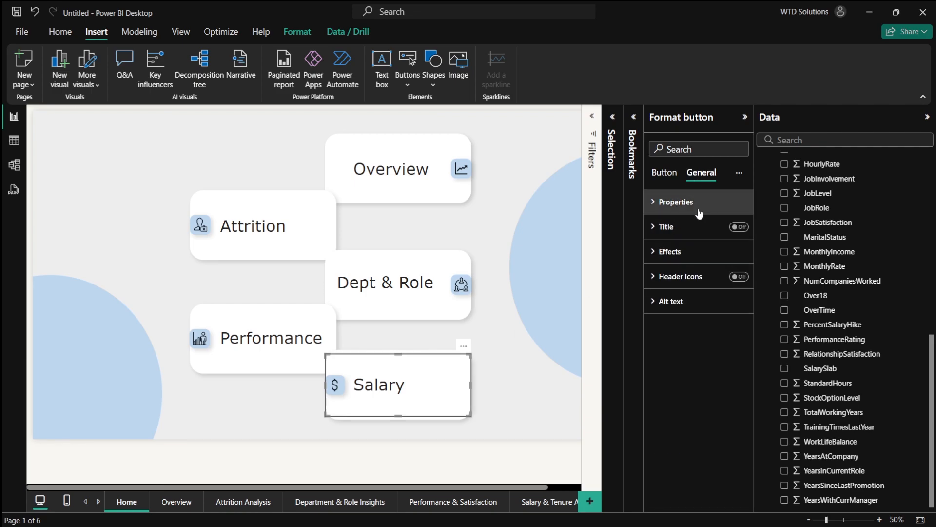
left_click(689, 251)
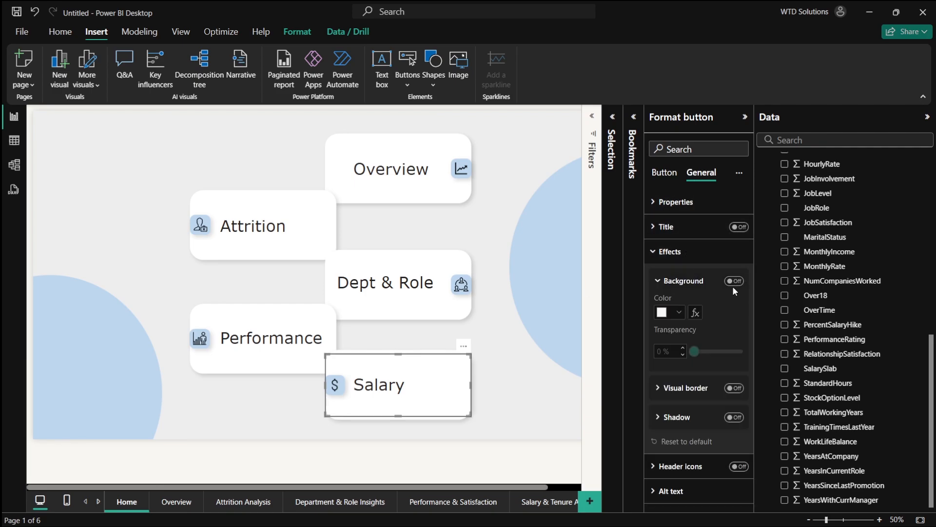
left_click(665, 172)
left_click(670, 251)
scroll(734, 390, "down", 3)
scroll(732, 459, "down", 2)
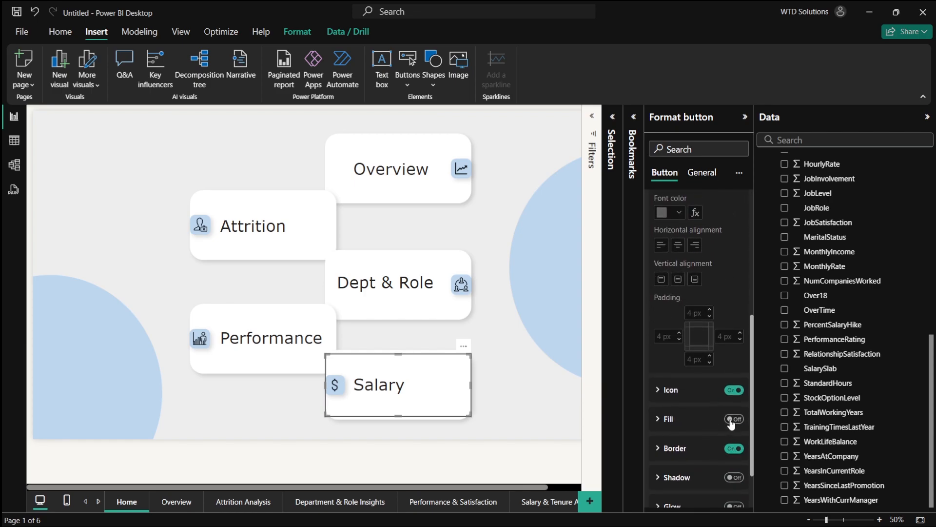
left_click(733, 391)
left_click(670, 390)
scroll(702, 413, "down", 1)
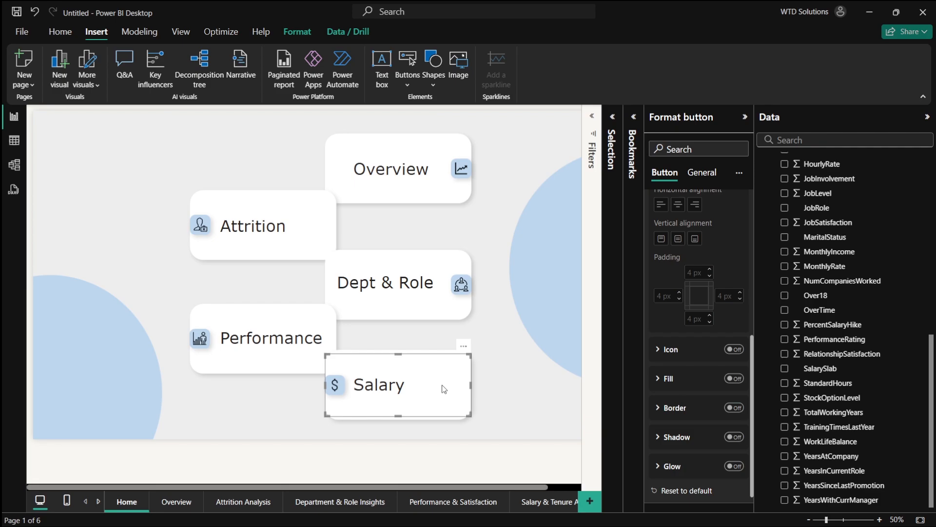
- Move the blank button onto the Overview card and select it there
left_click_drag(444, 388, 252, 228)
left_click(387, 408)
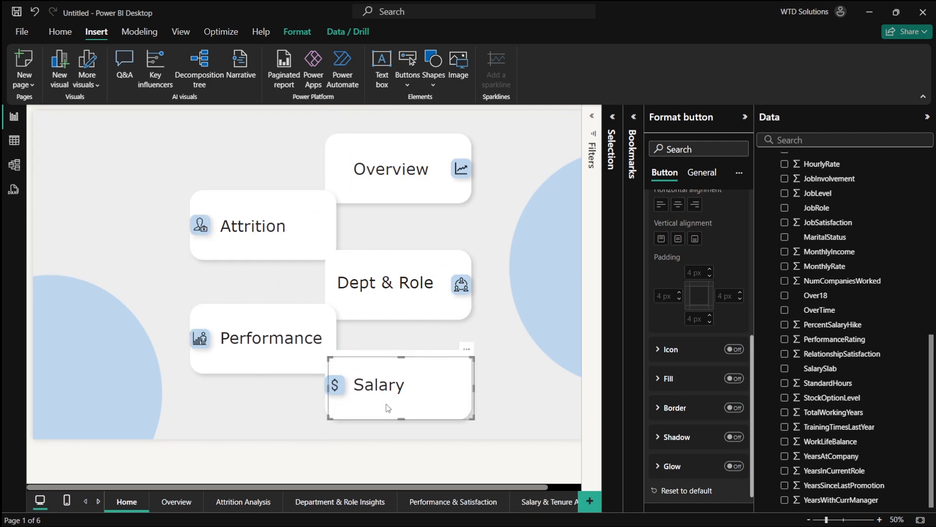
left_click_drag(388, 408, 386, 190)
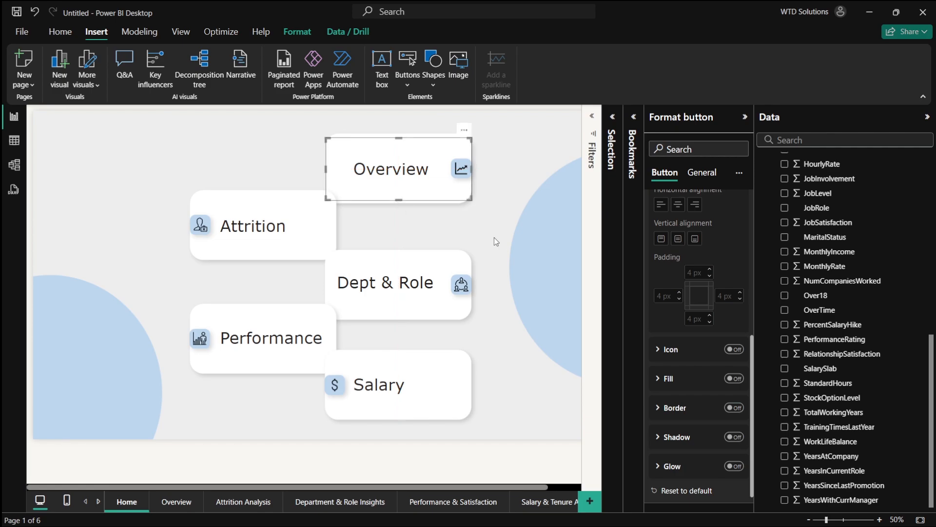
left_click(494, 237)
left_click(413, 155)
left_click(531, 249)
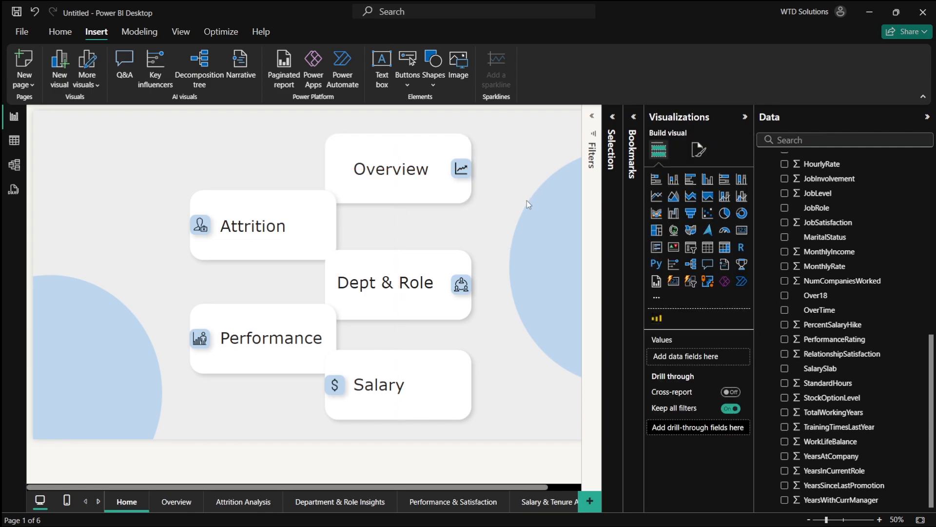
scroll(527, 201, "down", 1)
left_click(393, 180)
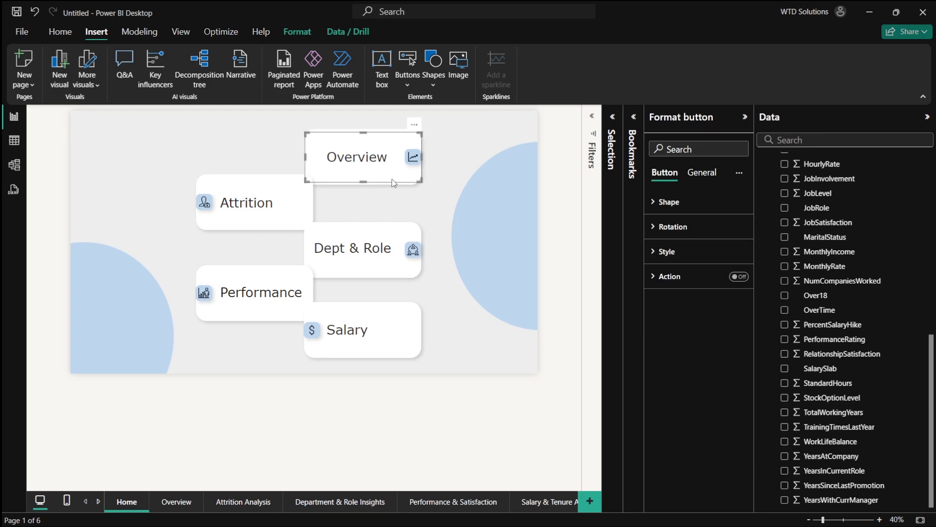
- Turn on the Overview card button's action and set it to page navigation to the Overview page
left_click(739, 277)
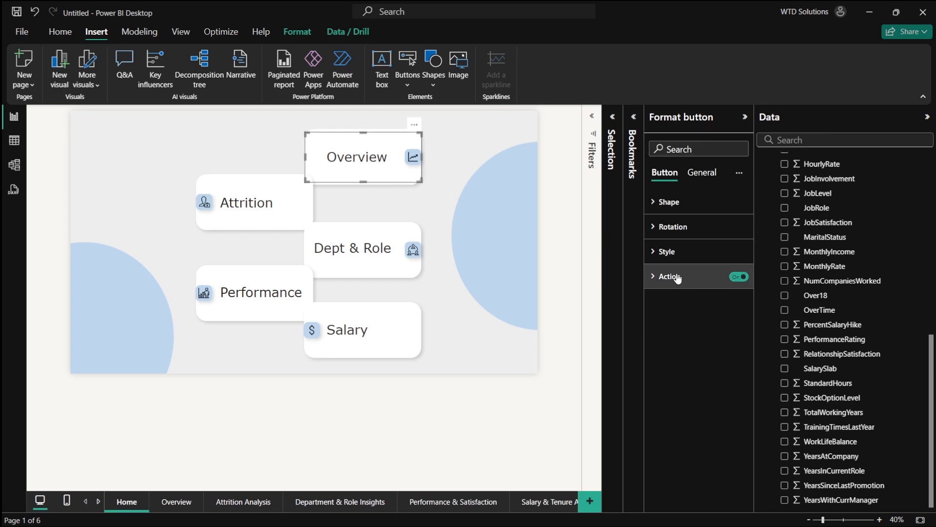
left_click(700, 278)
left_click(697, 337)
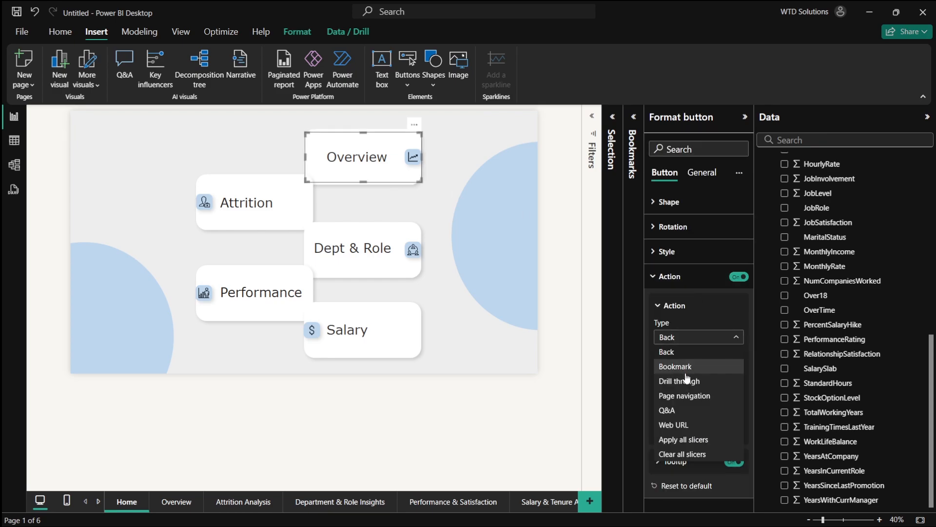
left_click(691, 395)
left_click(691, 399)
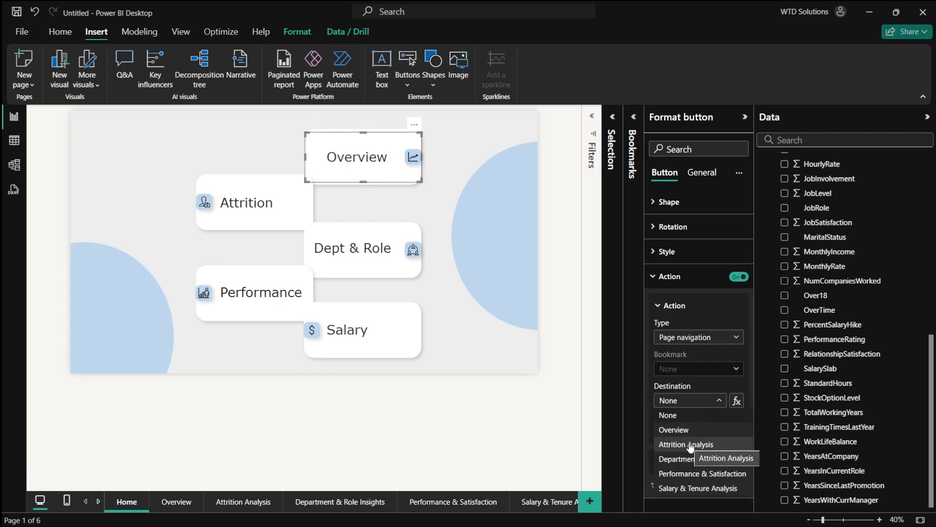
left_click(686, 433)
- Select the Attrition card button, turn on its action and set the action type to page navigation
left_click(307, 216)
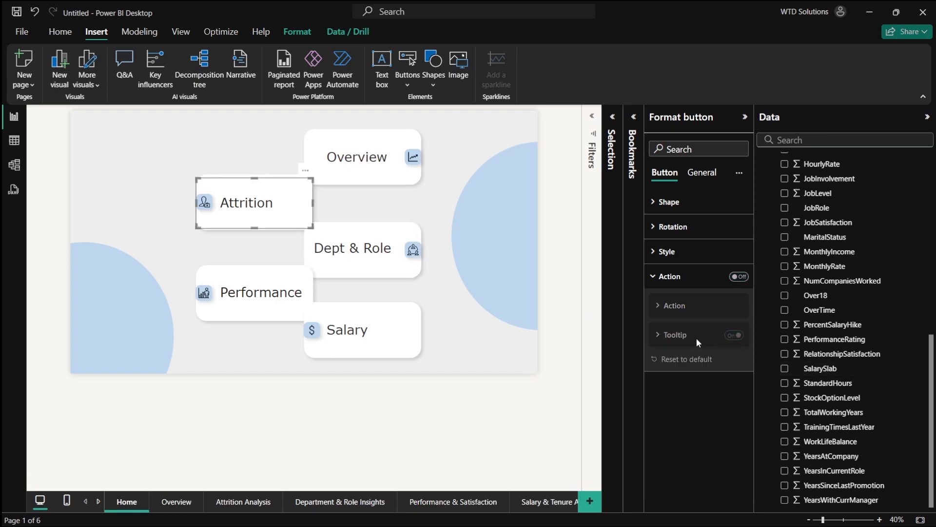
left_click(736, 276)
left_click(668, 337)
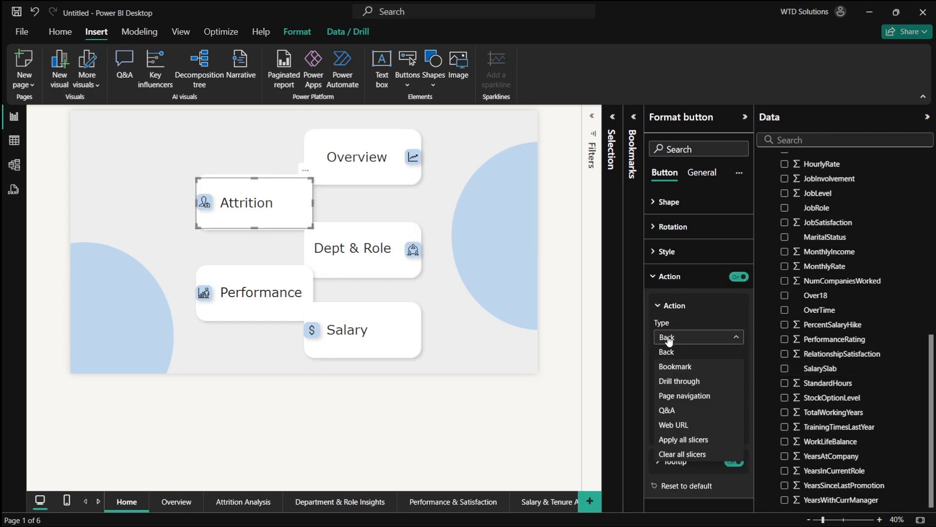
left_click(685, 398)
left_click(680, 400)
left_click(681, 401)
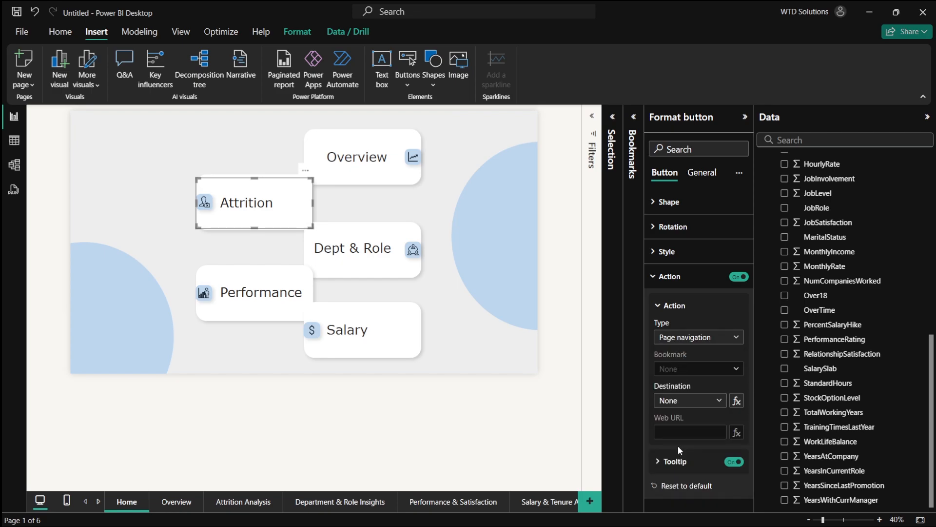
- Turn on the Dept & Role card button's action as page navigation to Department & Role Insights
left_click(356, 258)
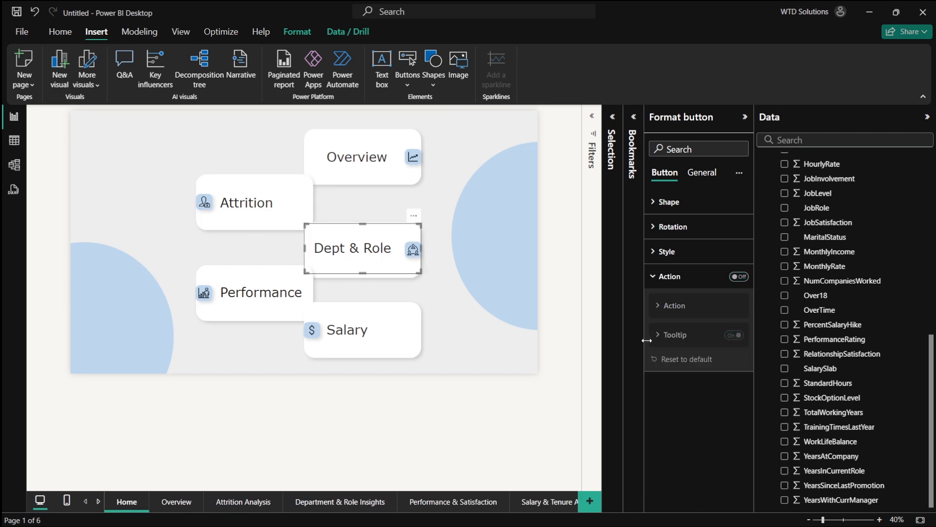
left_click(739, 276)
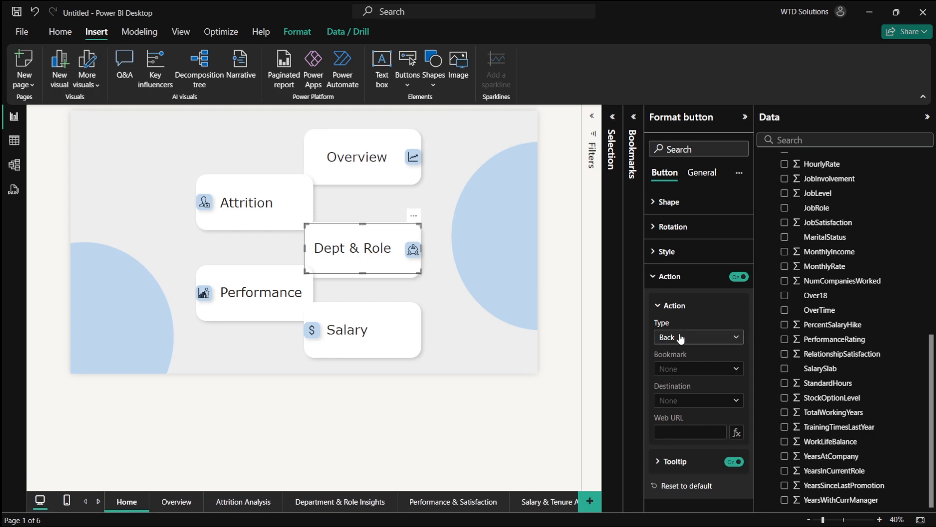
left_click(681, 338)
left_click(683, 395)
left_click(680, 400)
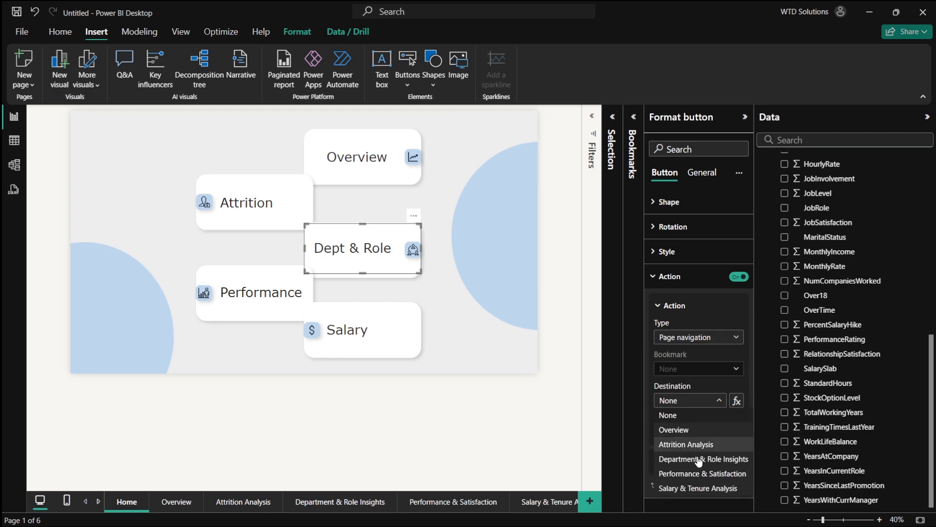
left_click(700, 460)
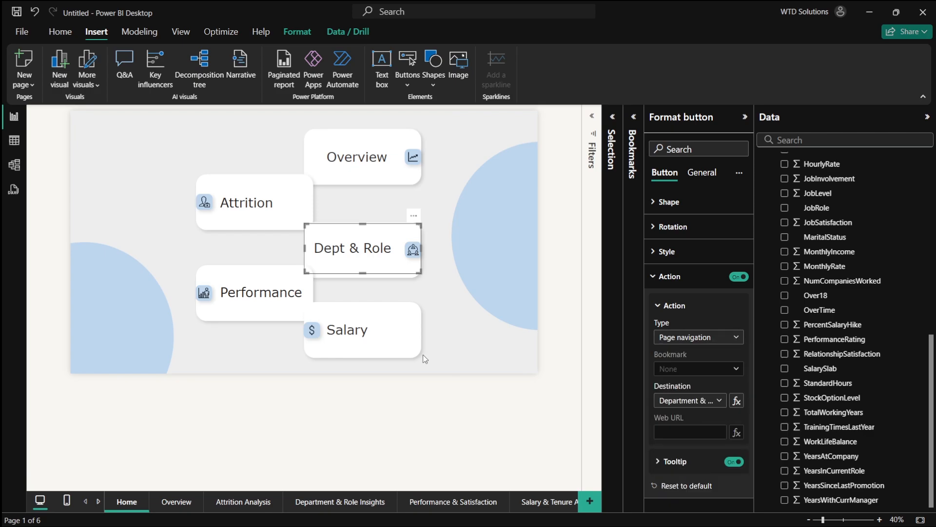
- Turn on the Performance card button's action as page navigation to Performance & Satisfaction
left_click(272, 302)
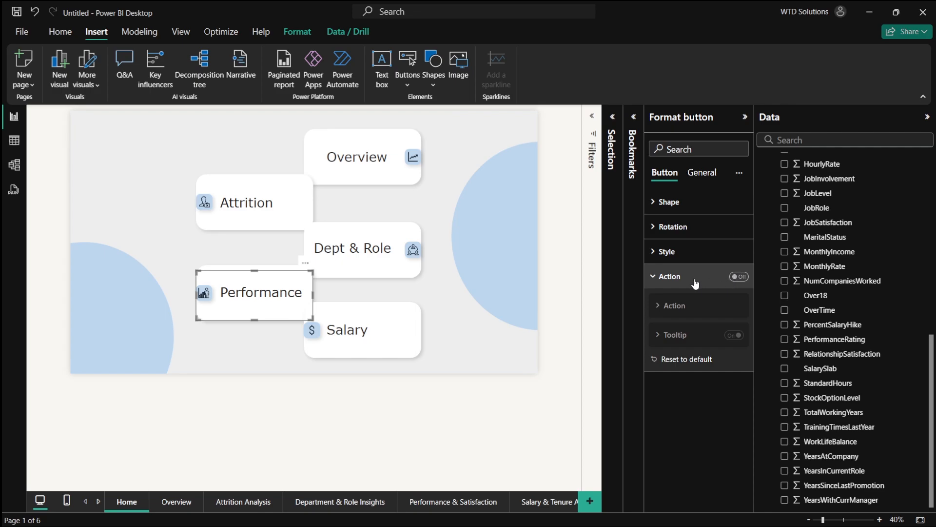
left_click(738, 277)
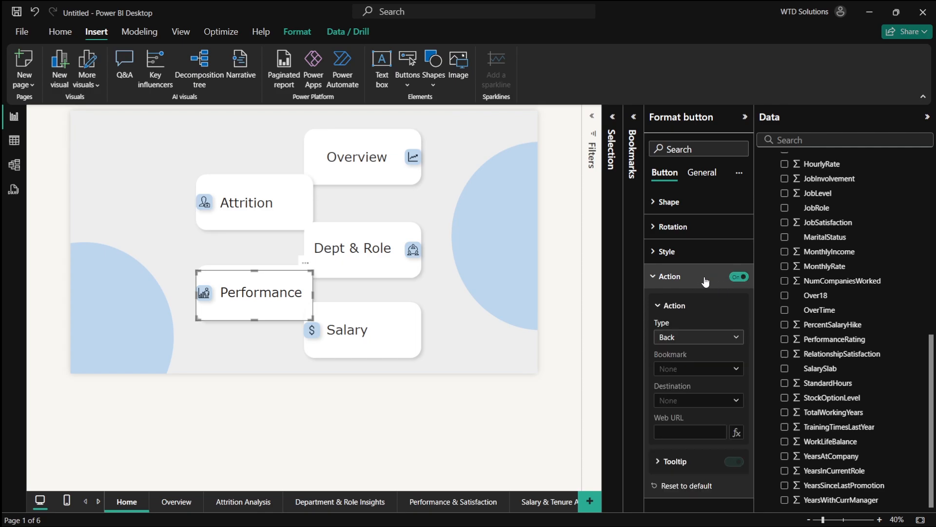
left_click(679, 338)
left_click(680, 394)
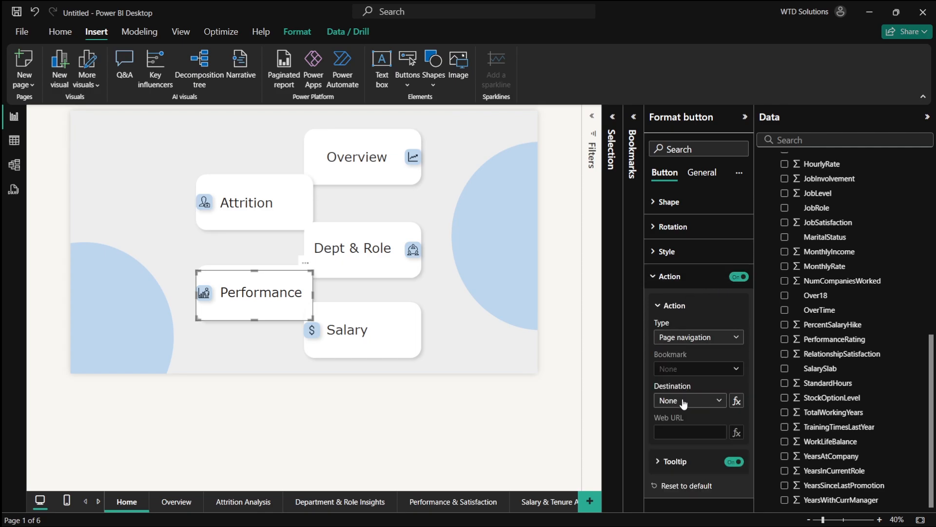
left_click(683, 403)
left_click(705, 474)
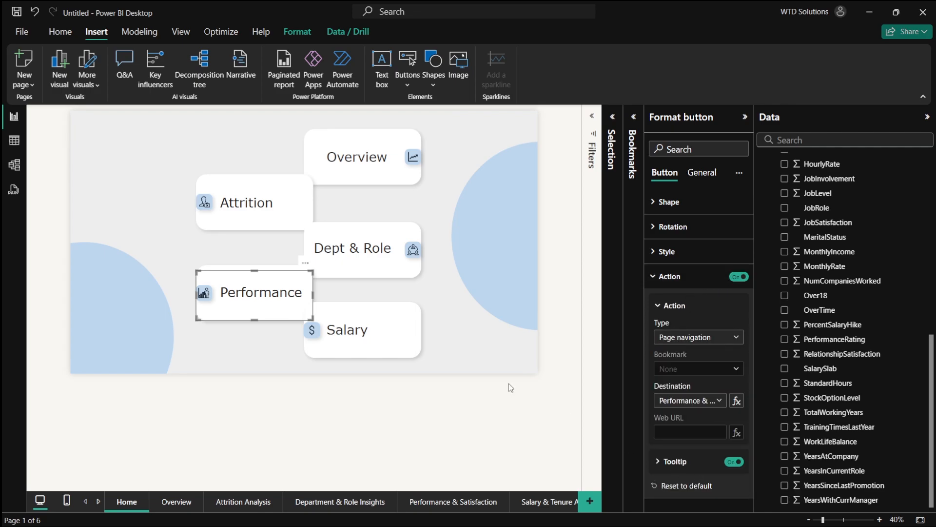
- Turn on the Salary card button's action as page navigation to Salary & Tenure Analysis
left_click(387, 338)
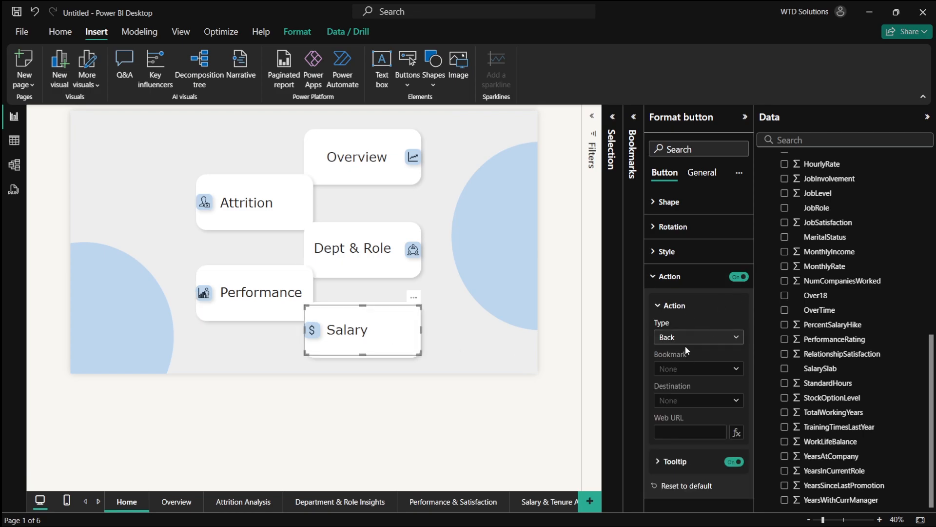
left_click(686, 338)
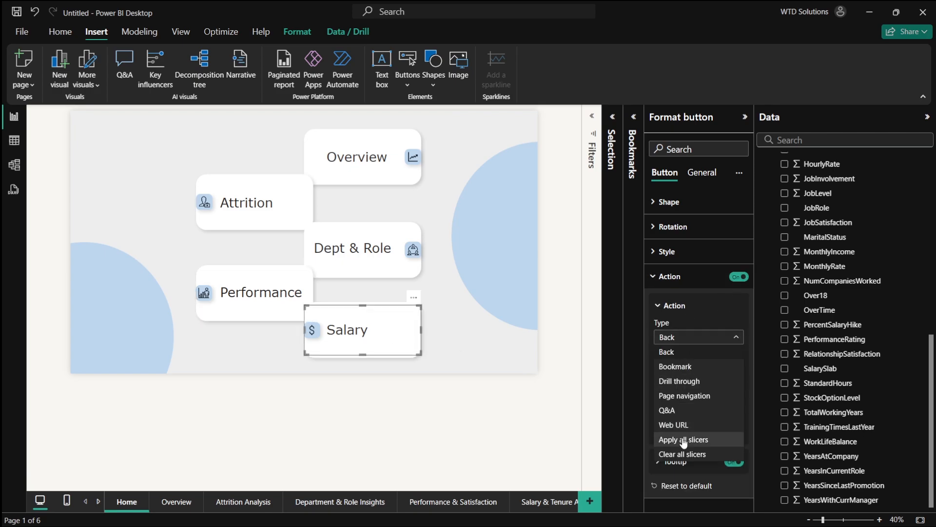
left_click(684, 396)
left_click(685, 403)
left_click(687, 487)
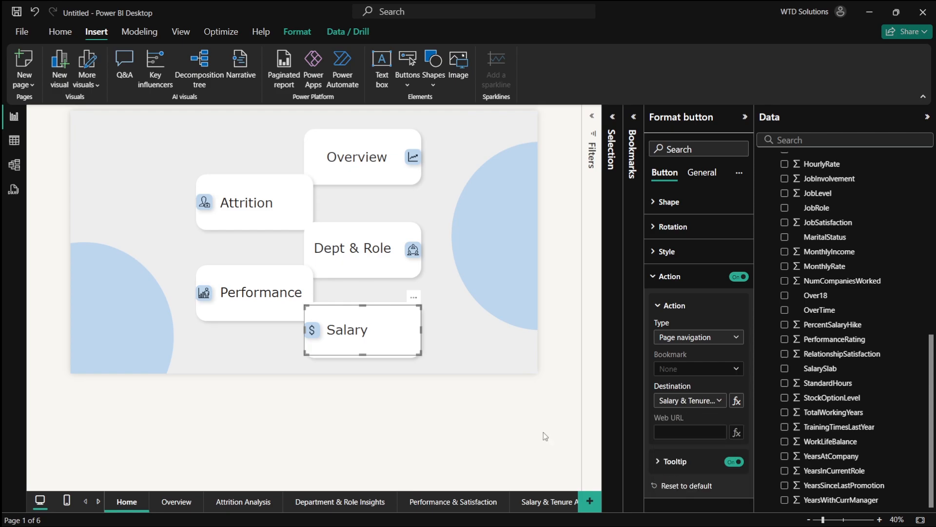
left_click(487, 402)
key("ctrl+s")
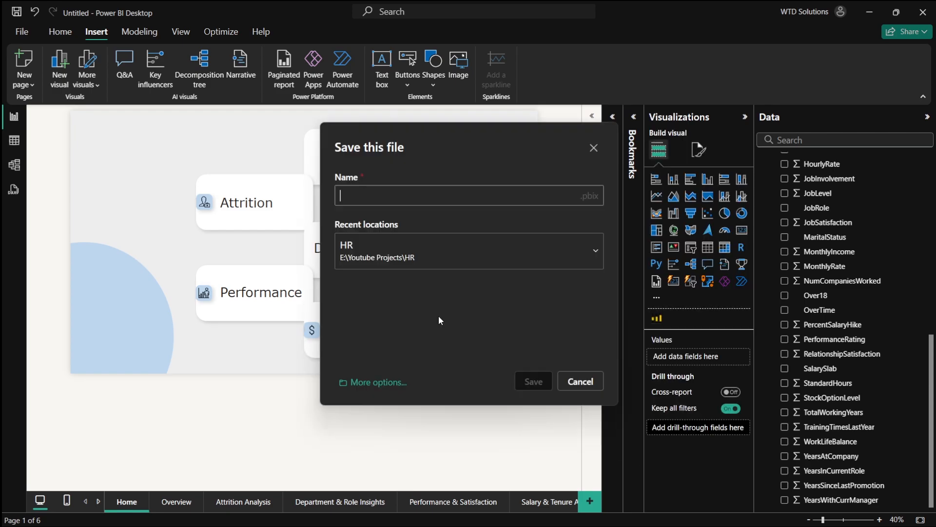
left_click(579, 381)
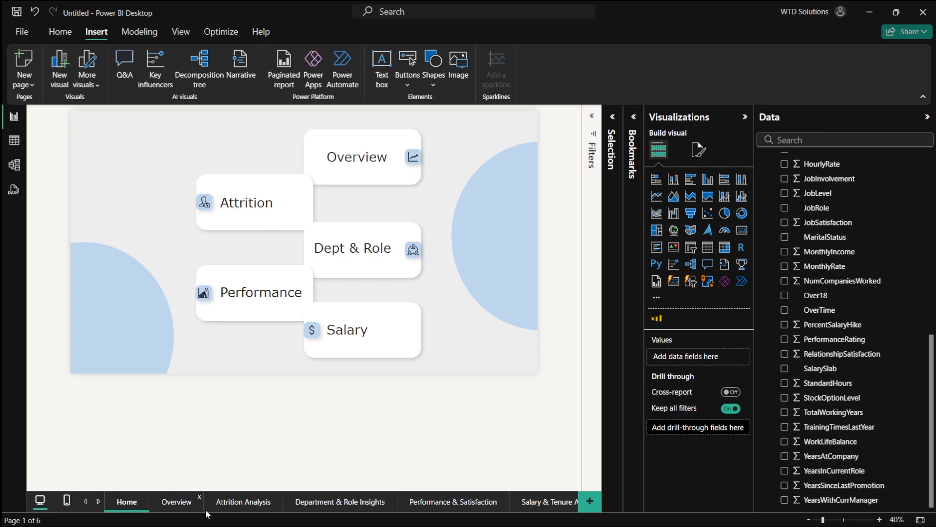
- Flip through the report pages from Overview to Salary & Tenure Analysis to review them
left_click(175, 501)
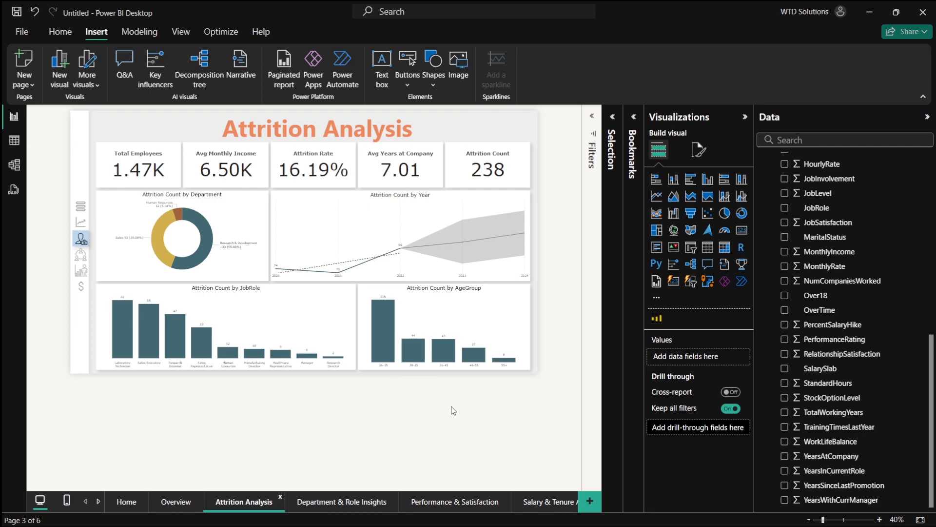
left_click(347, 502)
left_click(433, 503)
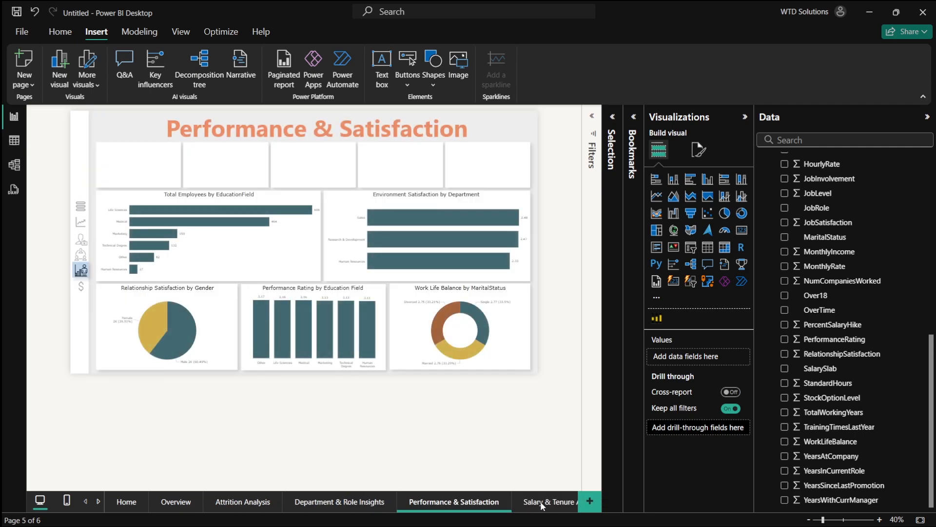
left_click(543, 505)
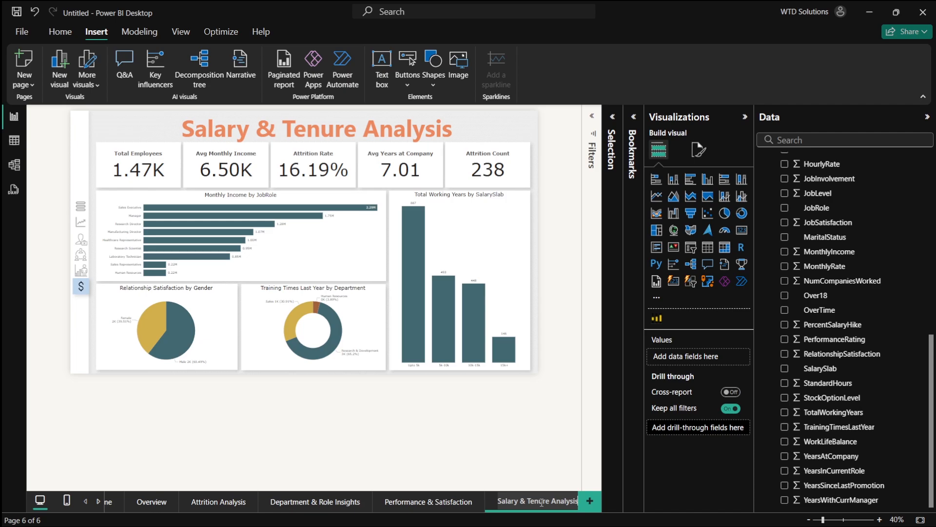